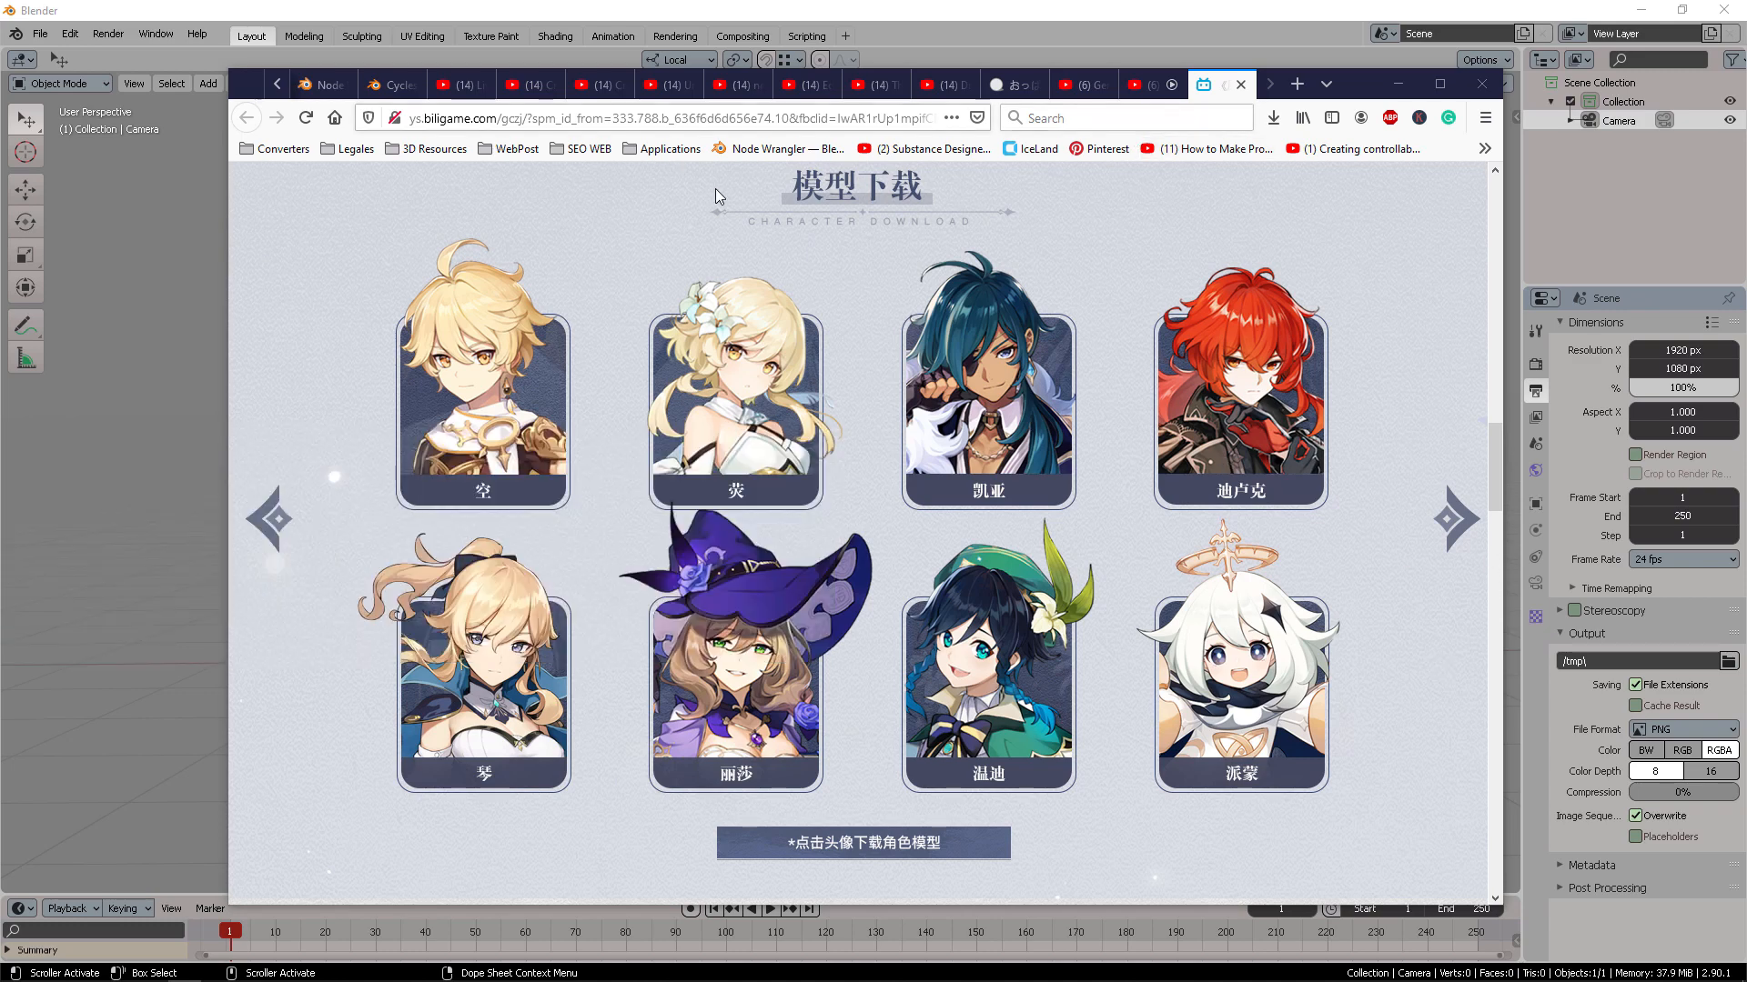
# Browse the character model downloads on the page, go to the second set and check the download offered for 安柏, without saving it
pyautogui.scroll(15, 932, 277)
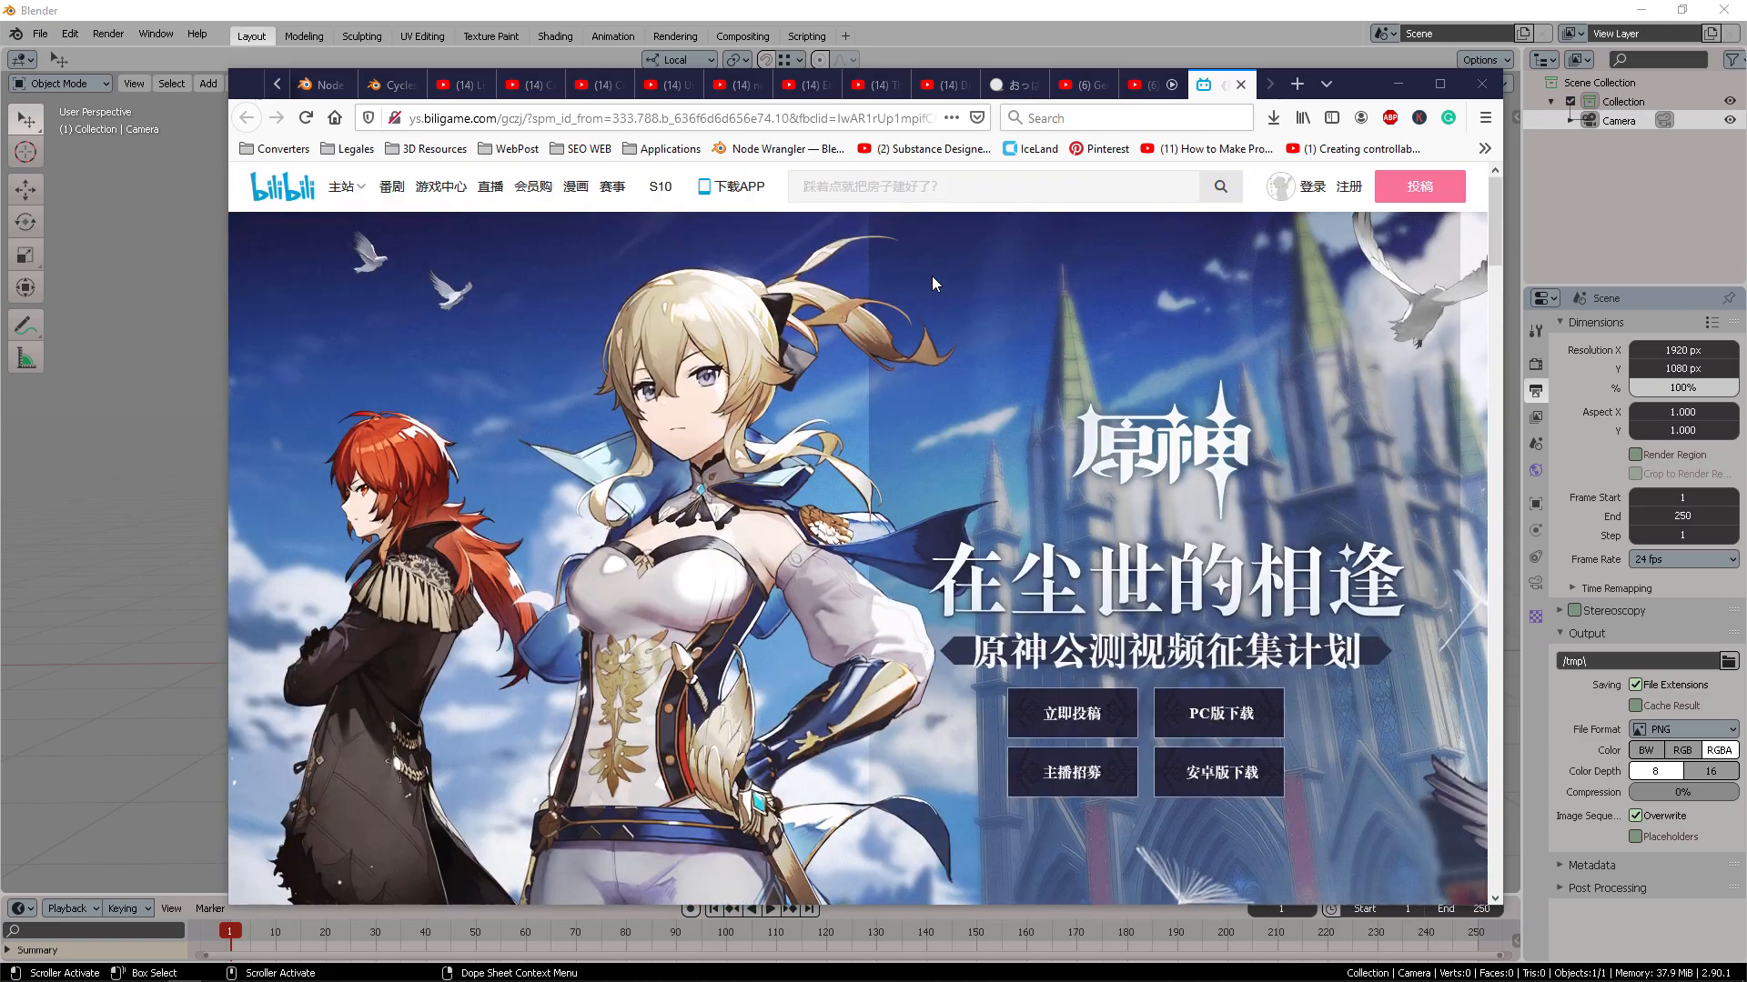
pyautogui.scroll(-15, 931, 276)
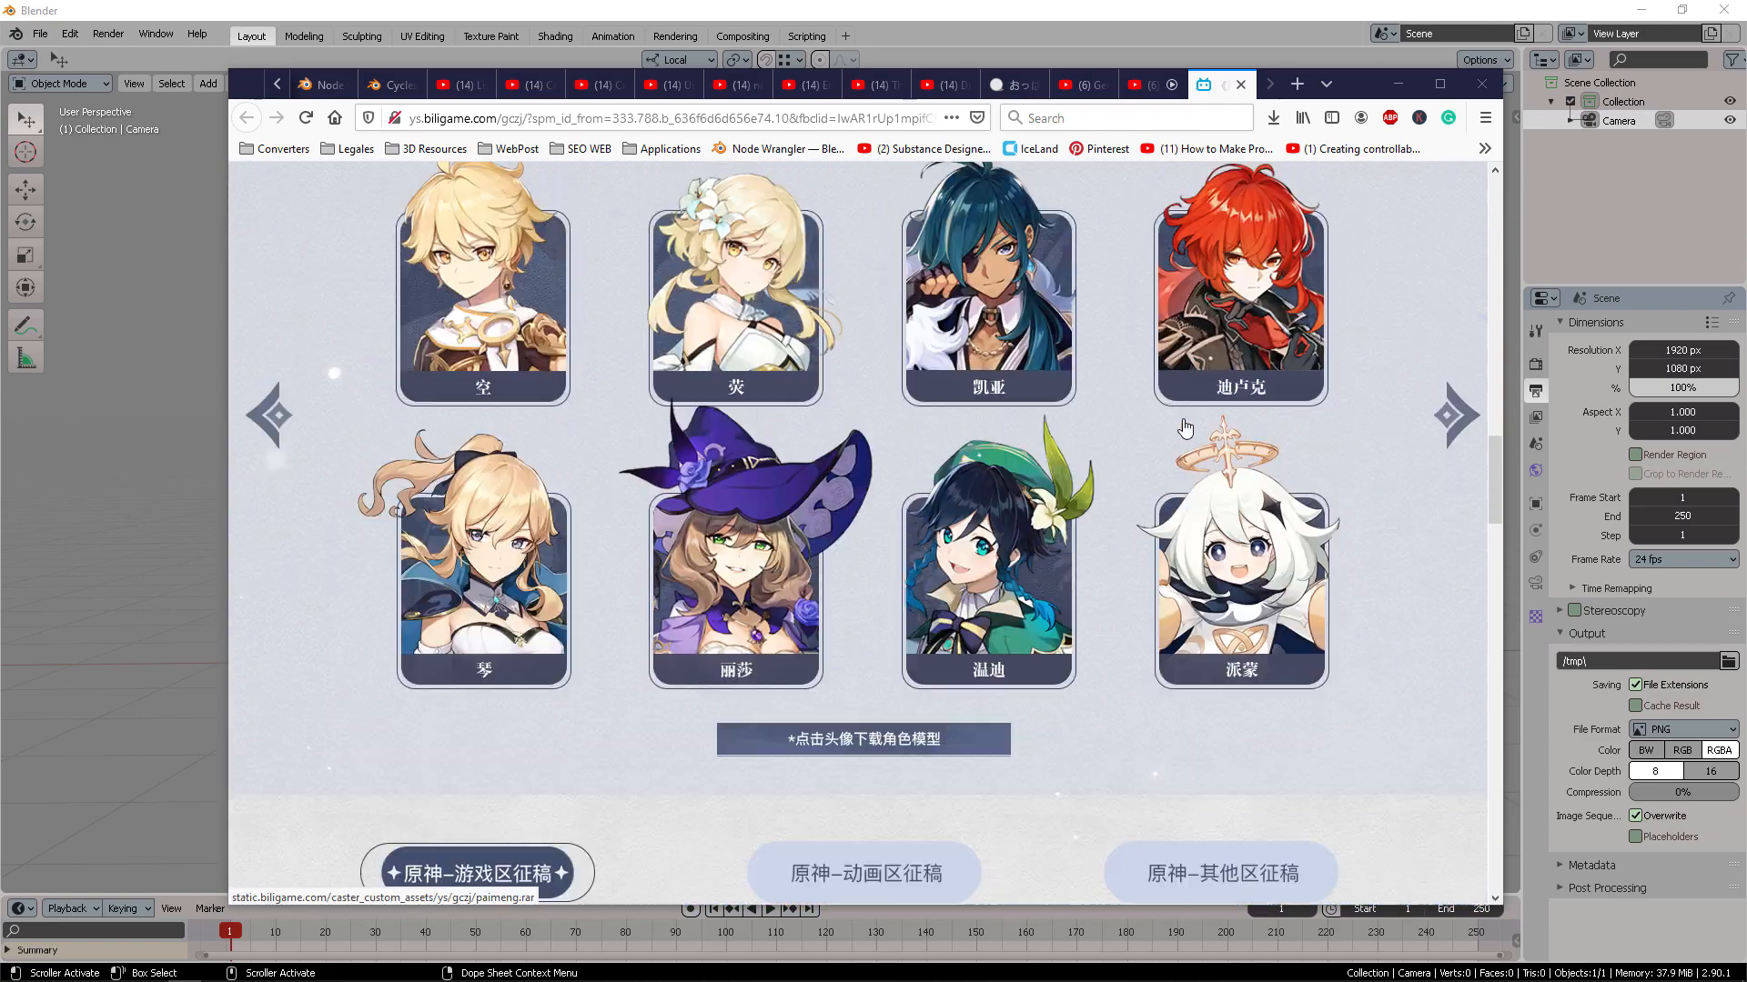
pyautogui.scroll(1, 1185, 428)
pyautogui.click(1444, 537)
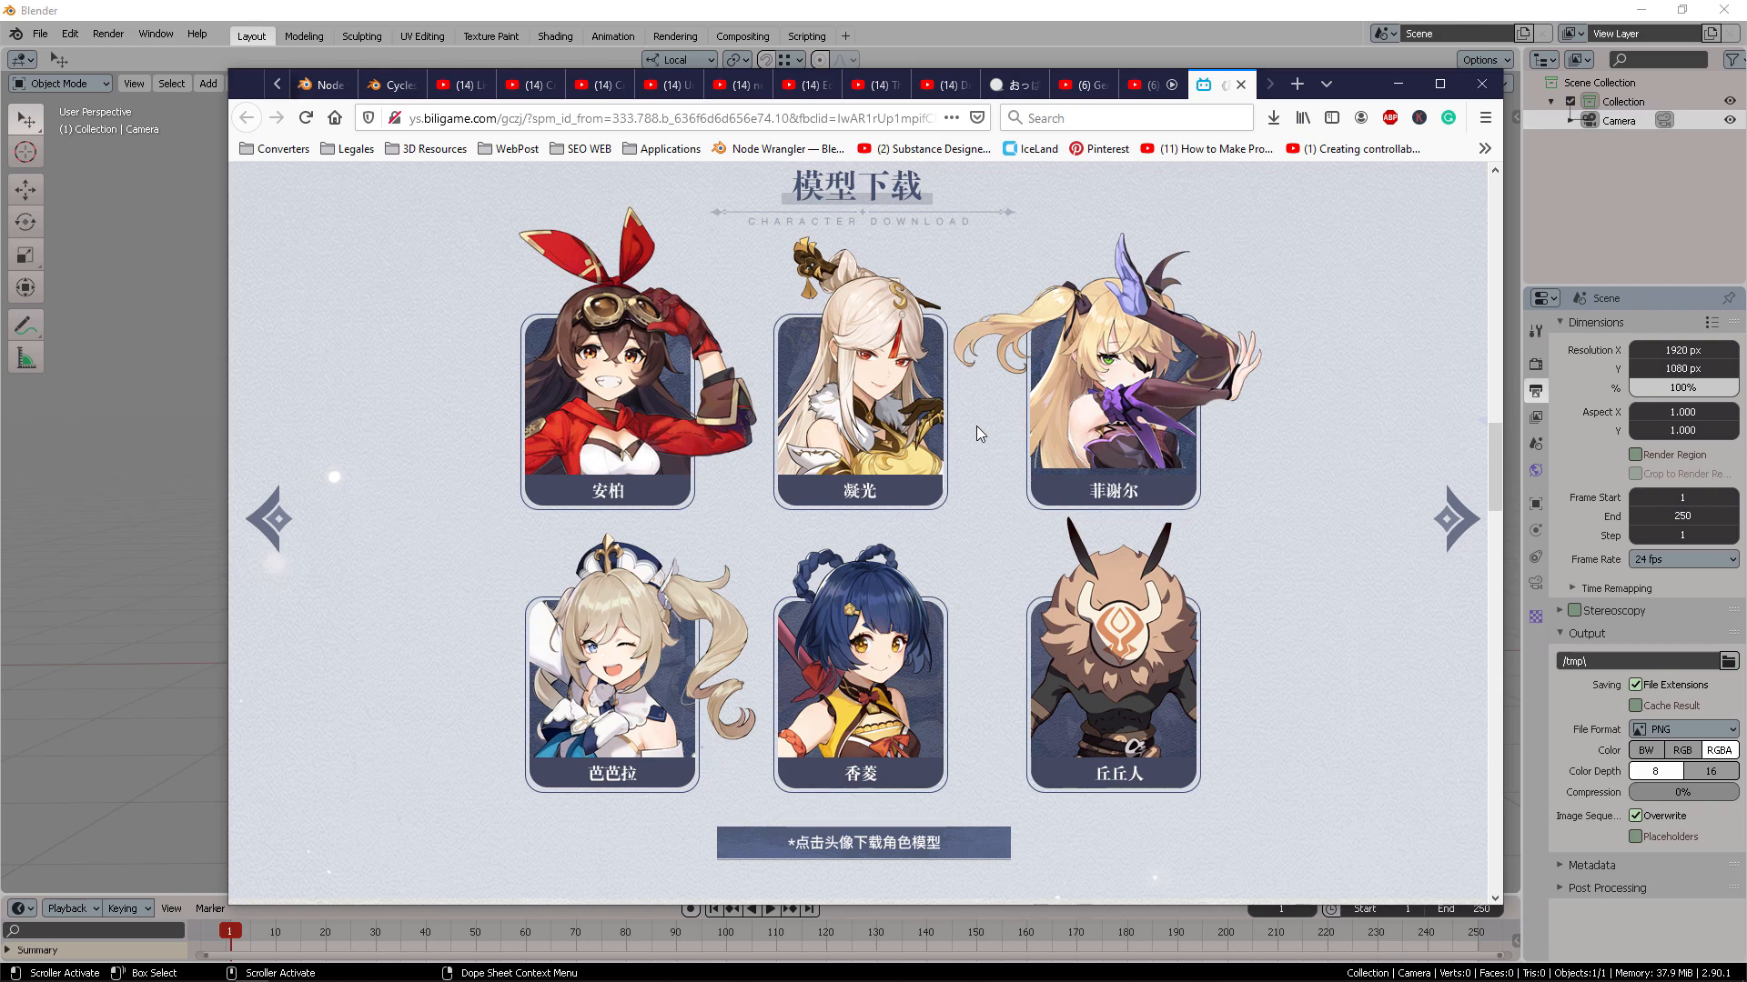
pyautogui.click(619, 392)
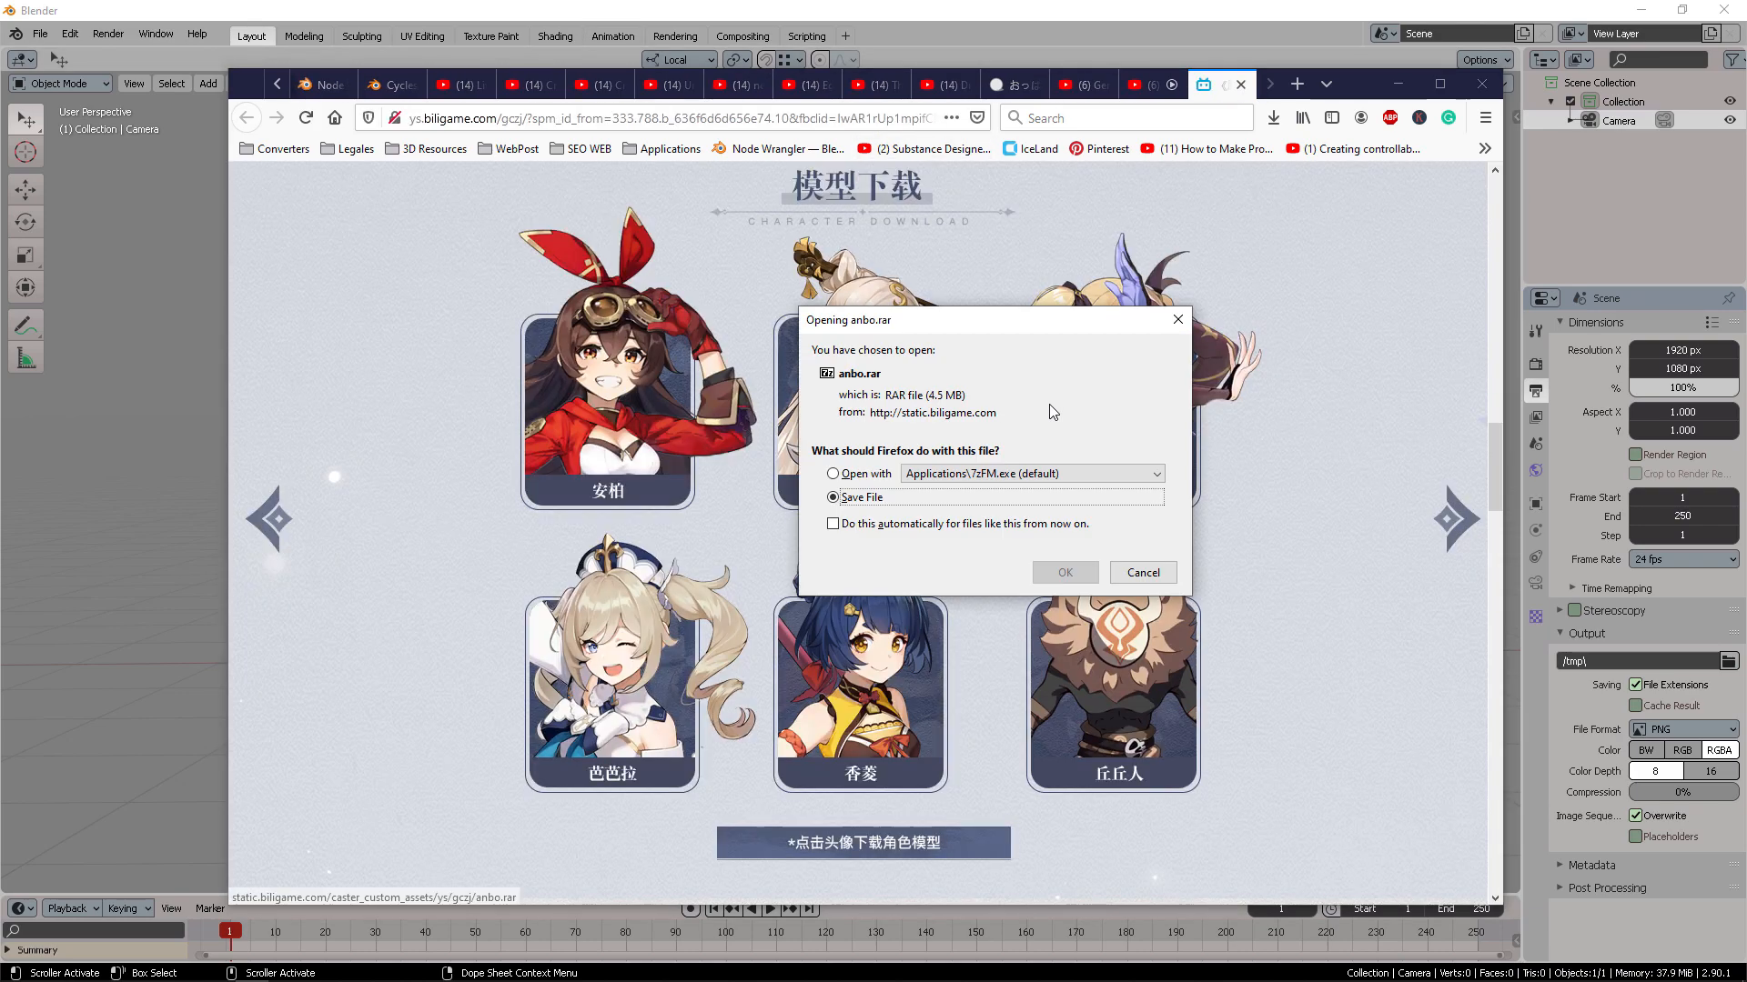
pyautogui.click(1143, 573)
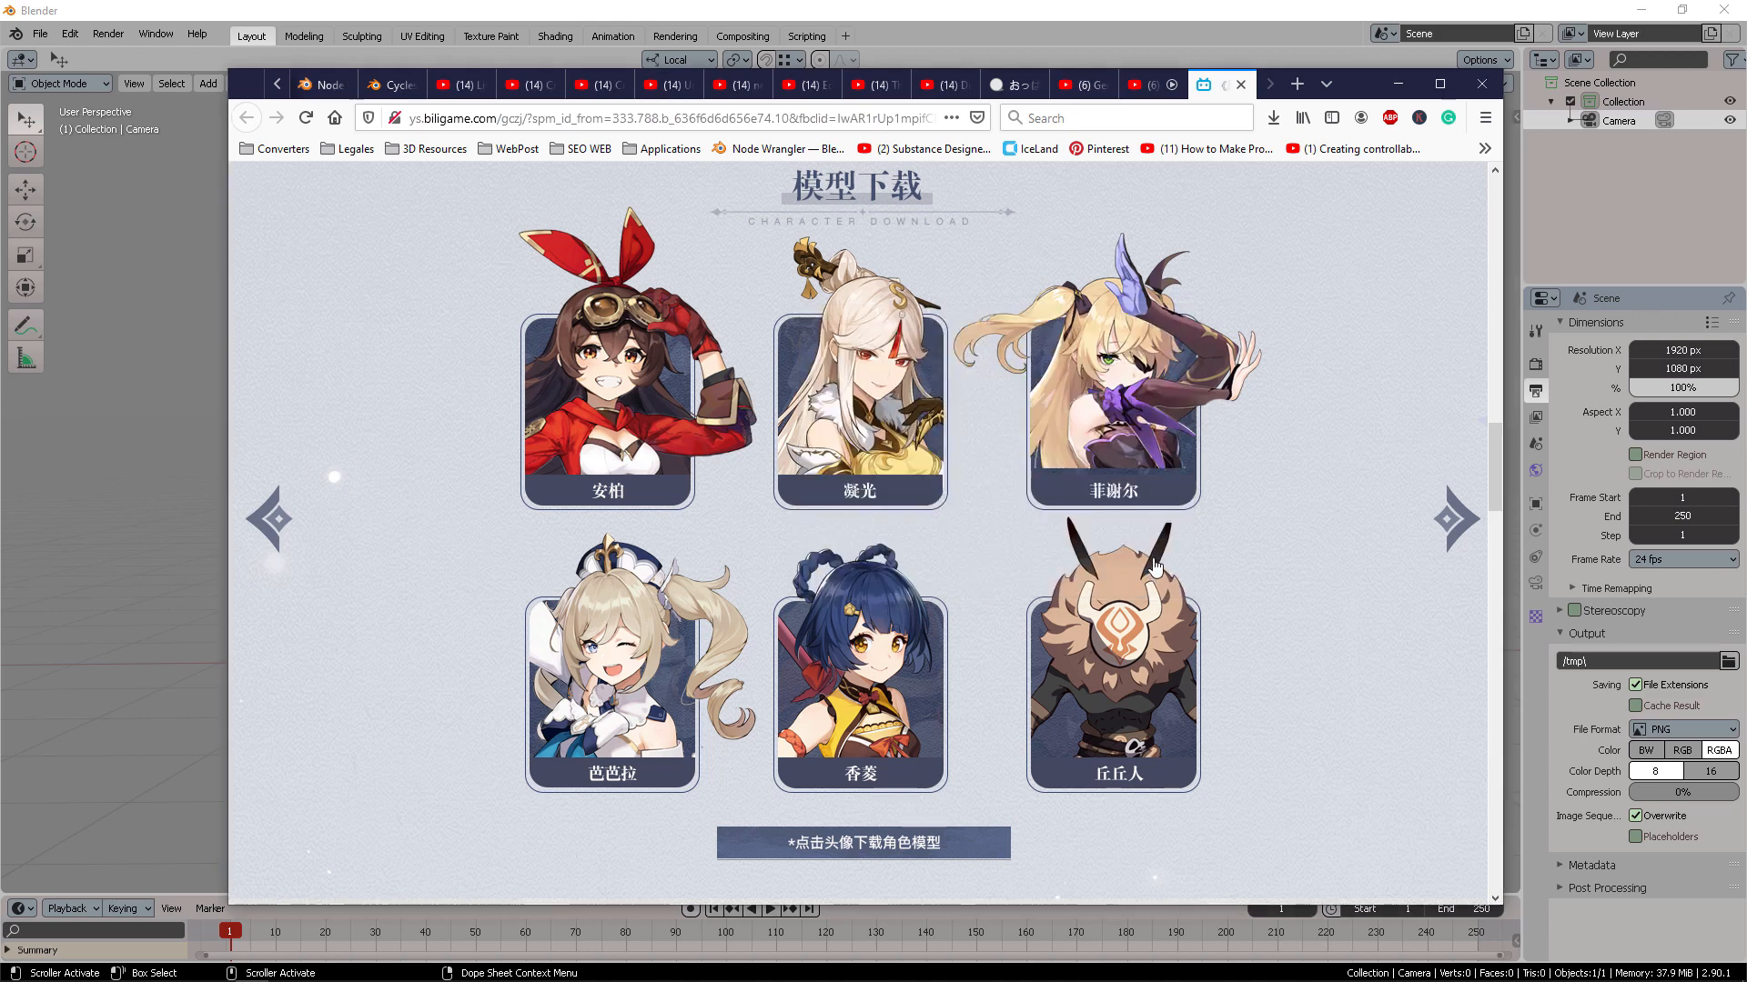
# Switch to Blender, start an MMD model import and choose anbo.pmx in the inner anbo folder
pyautogui.click(532, 34)
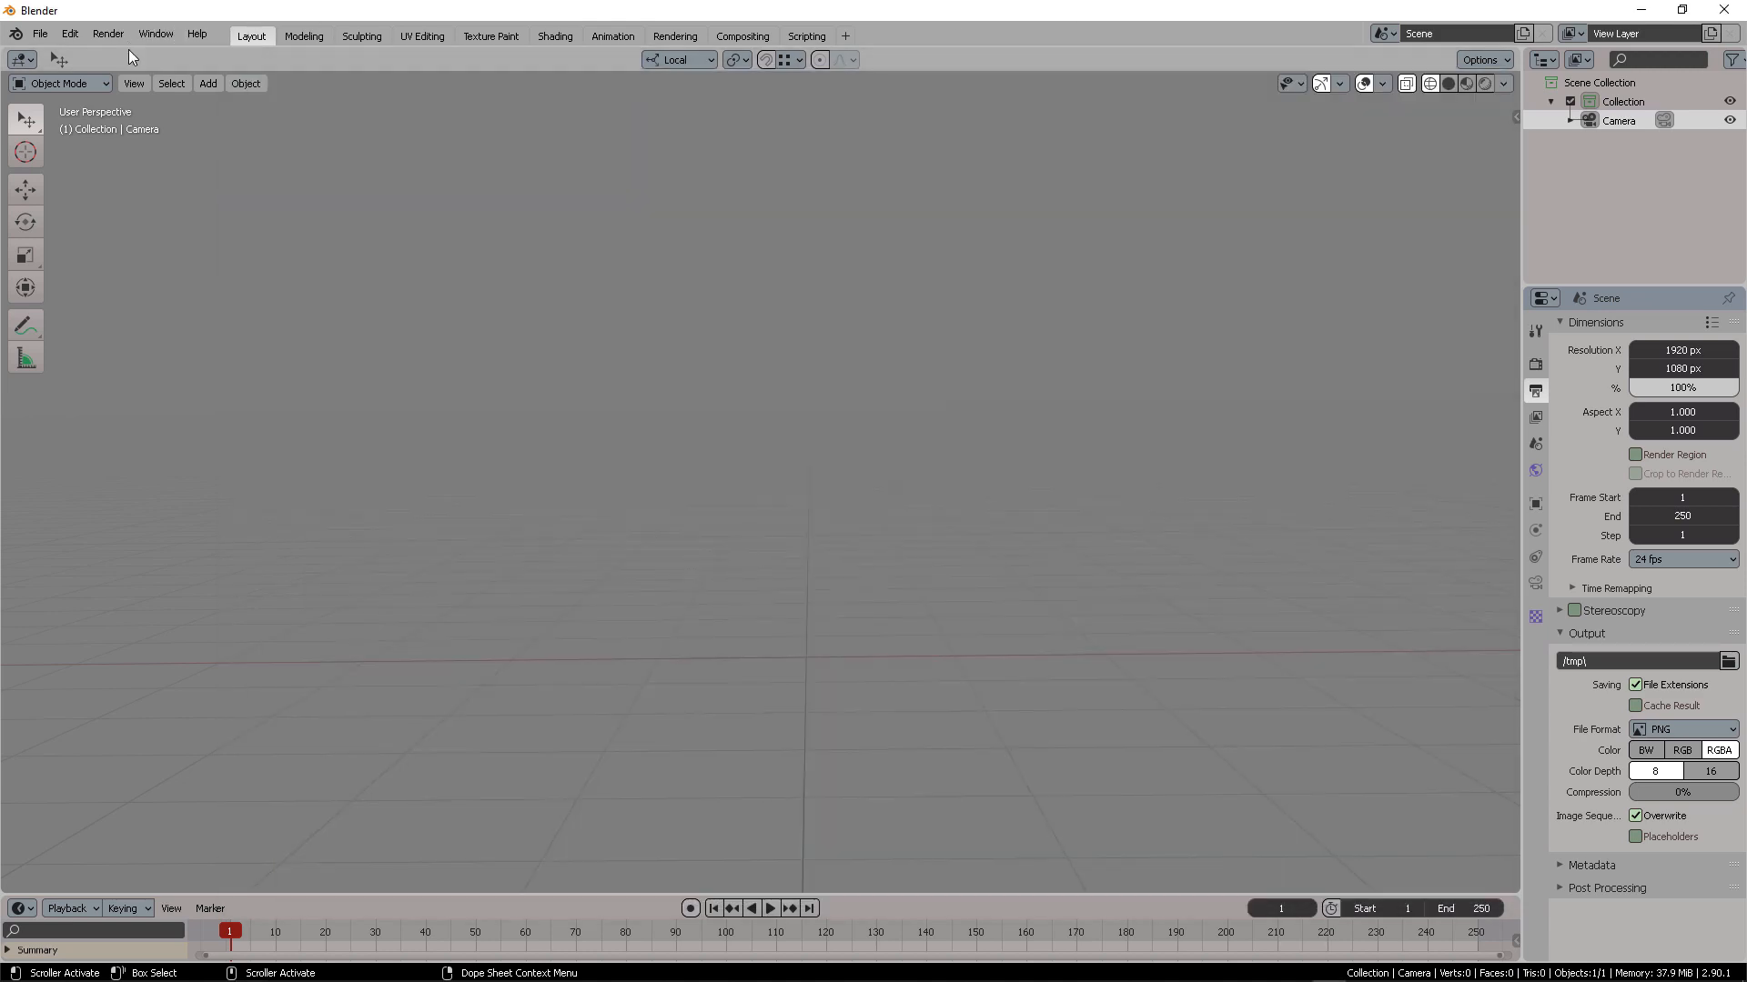
pyautogui.press('n')
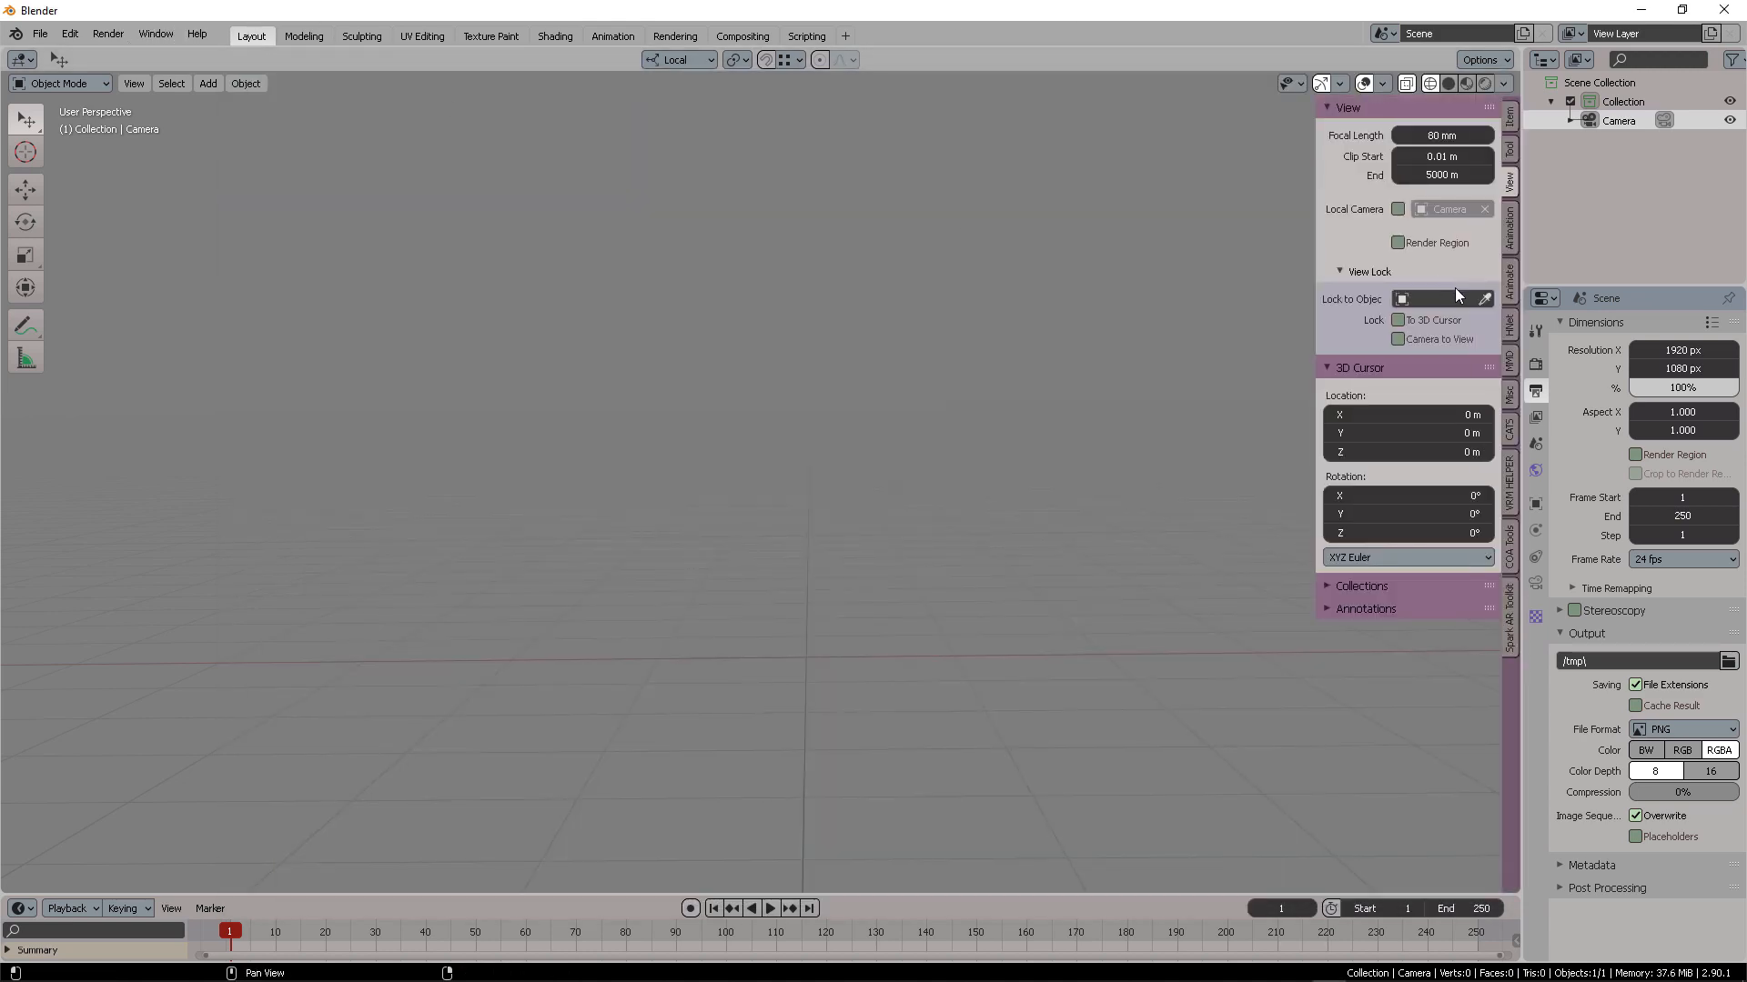
pyautogui.click(1509, 361)
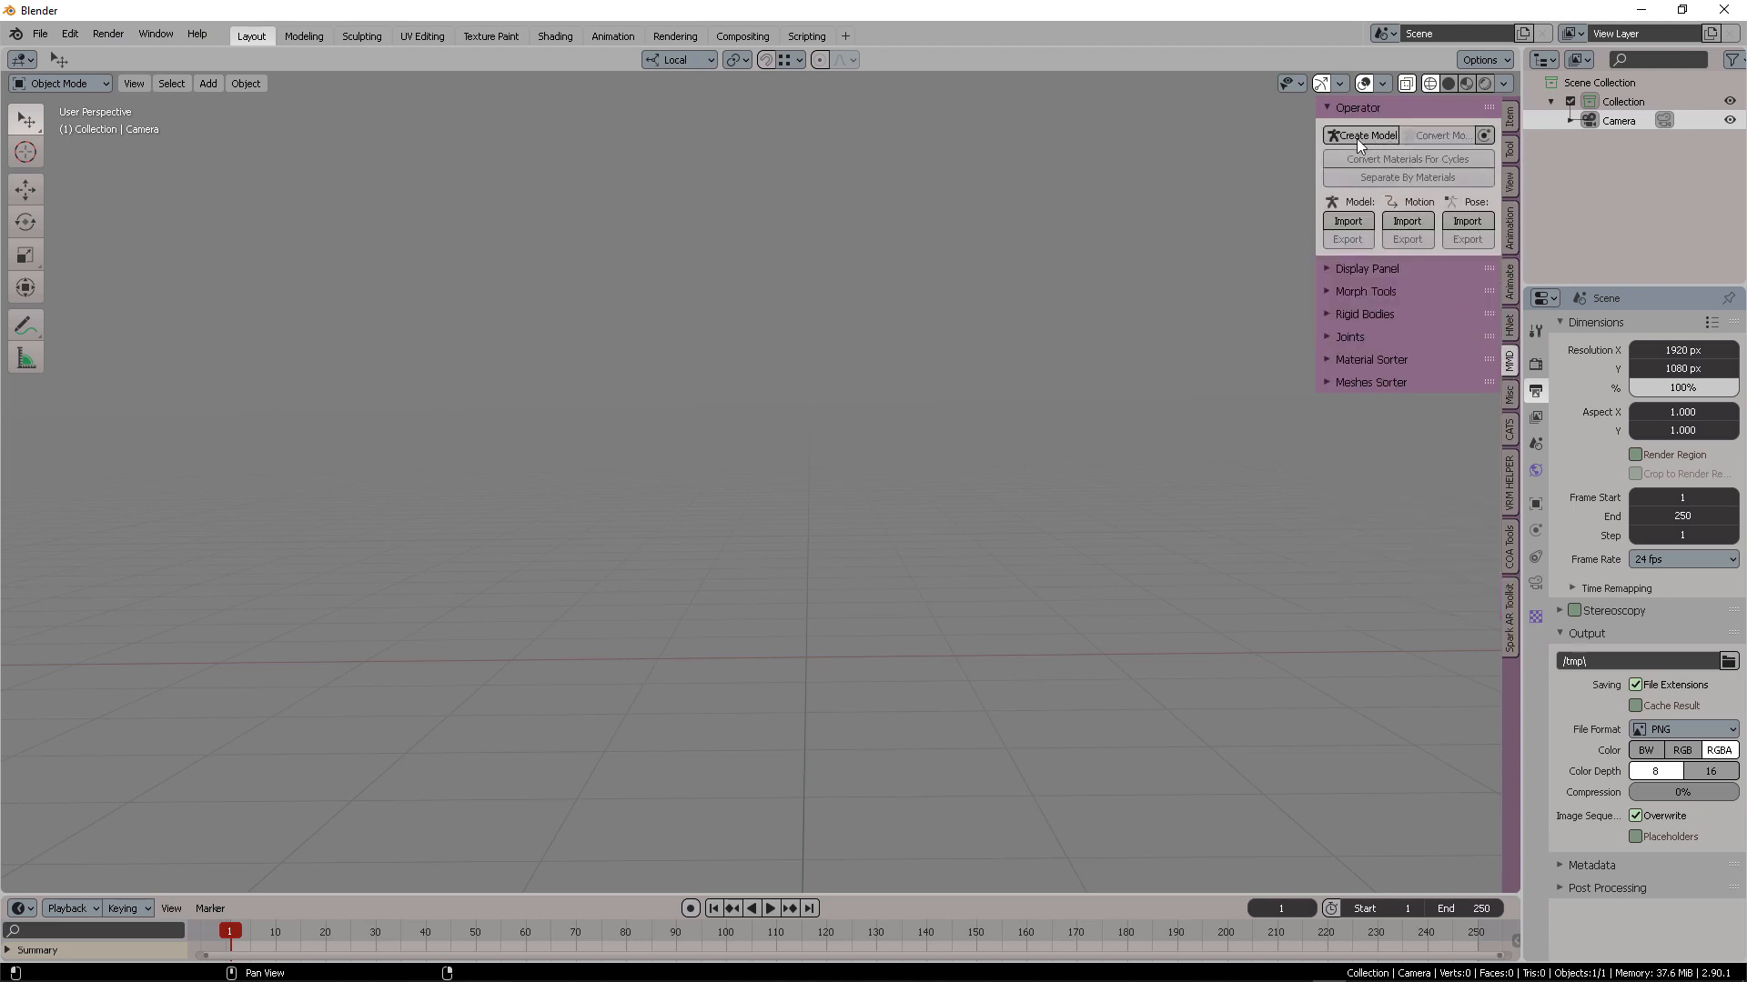
pyautogui.click(1359, 227)
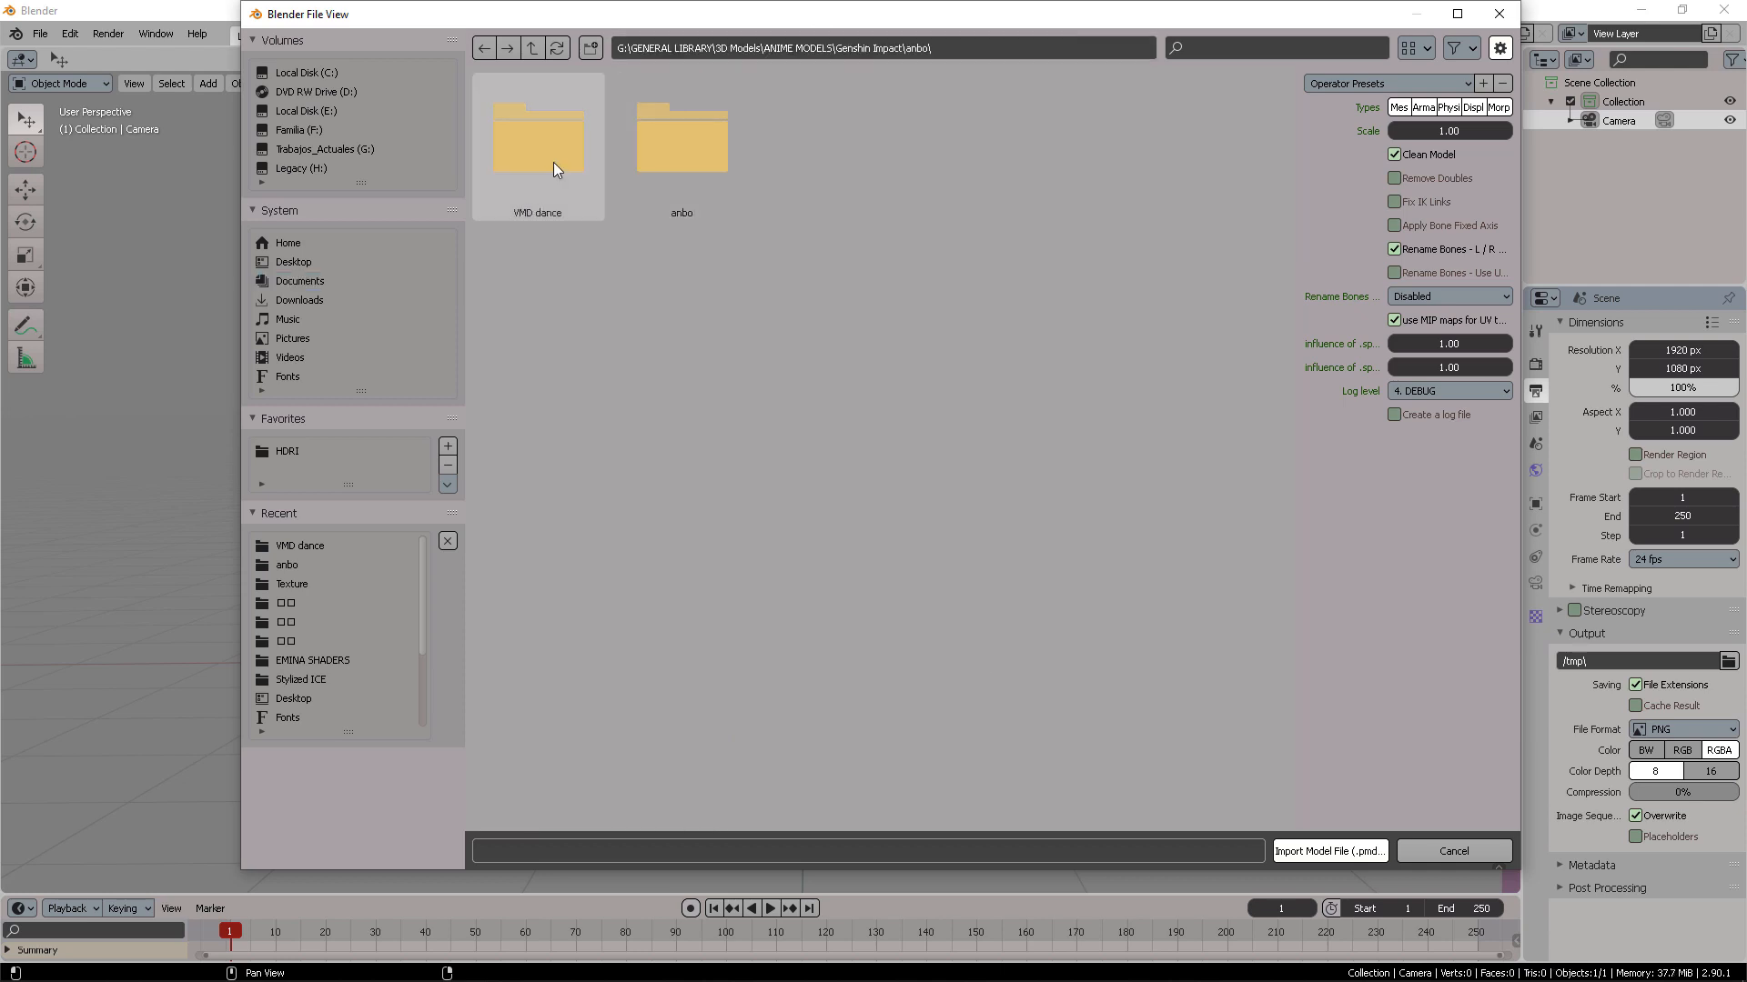
pyautogui.doubleClick(691, 146)
pyautogui.click(691, 208)
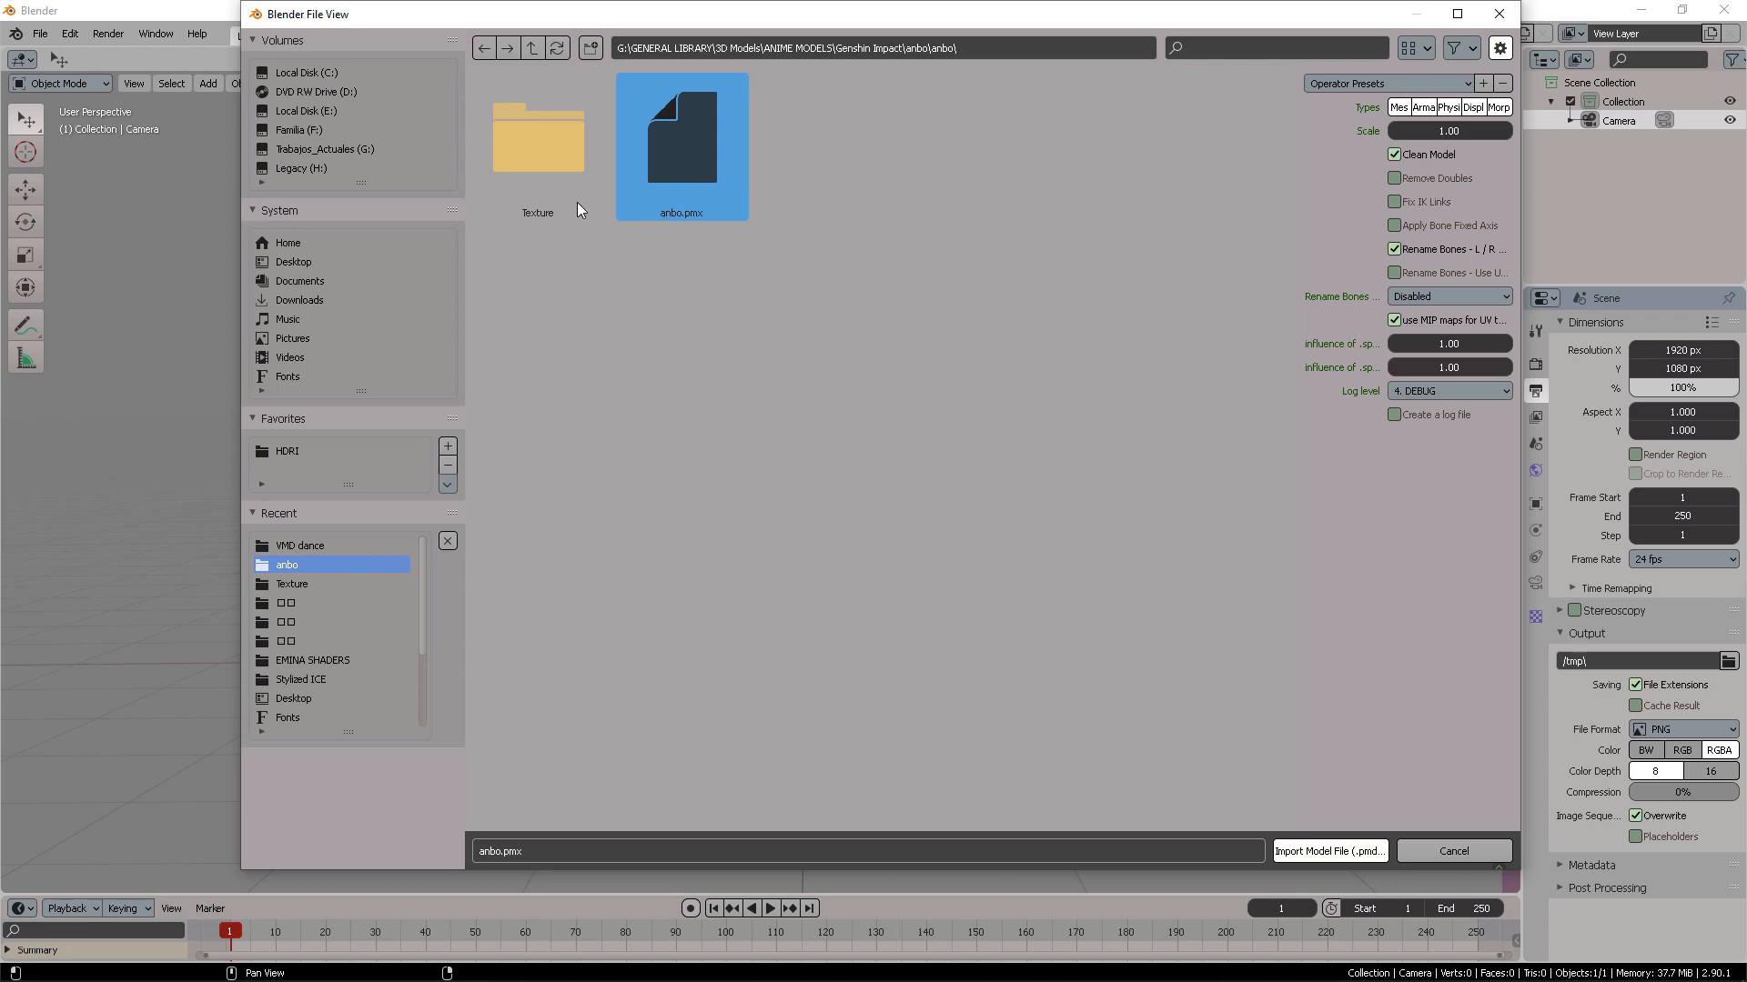
# Open the folder G:\GENERAL LIBRARY\3D Models\ANIME MODELS\Genshin Impact\anbo\anbo\Texture in File Explorer
pyautogui.click(810, 332)
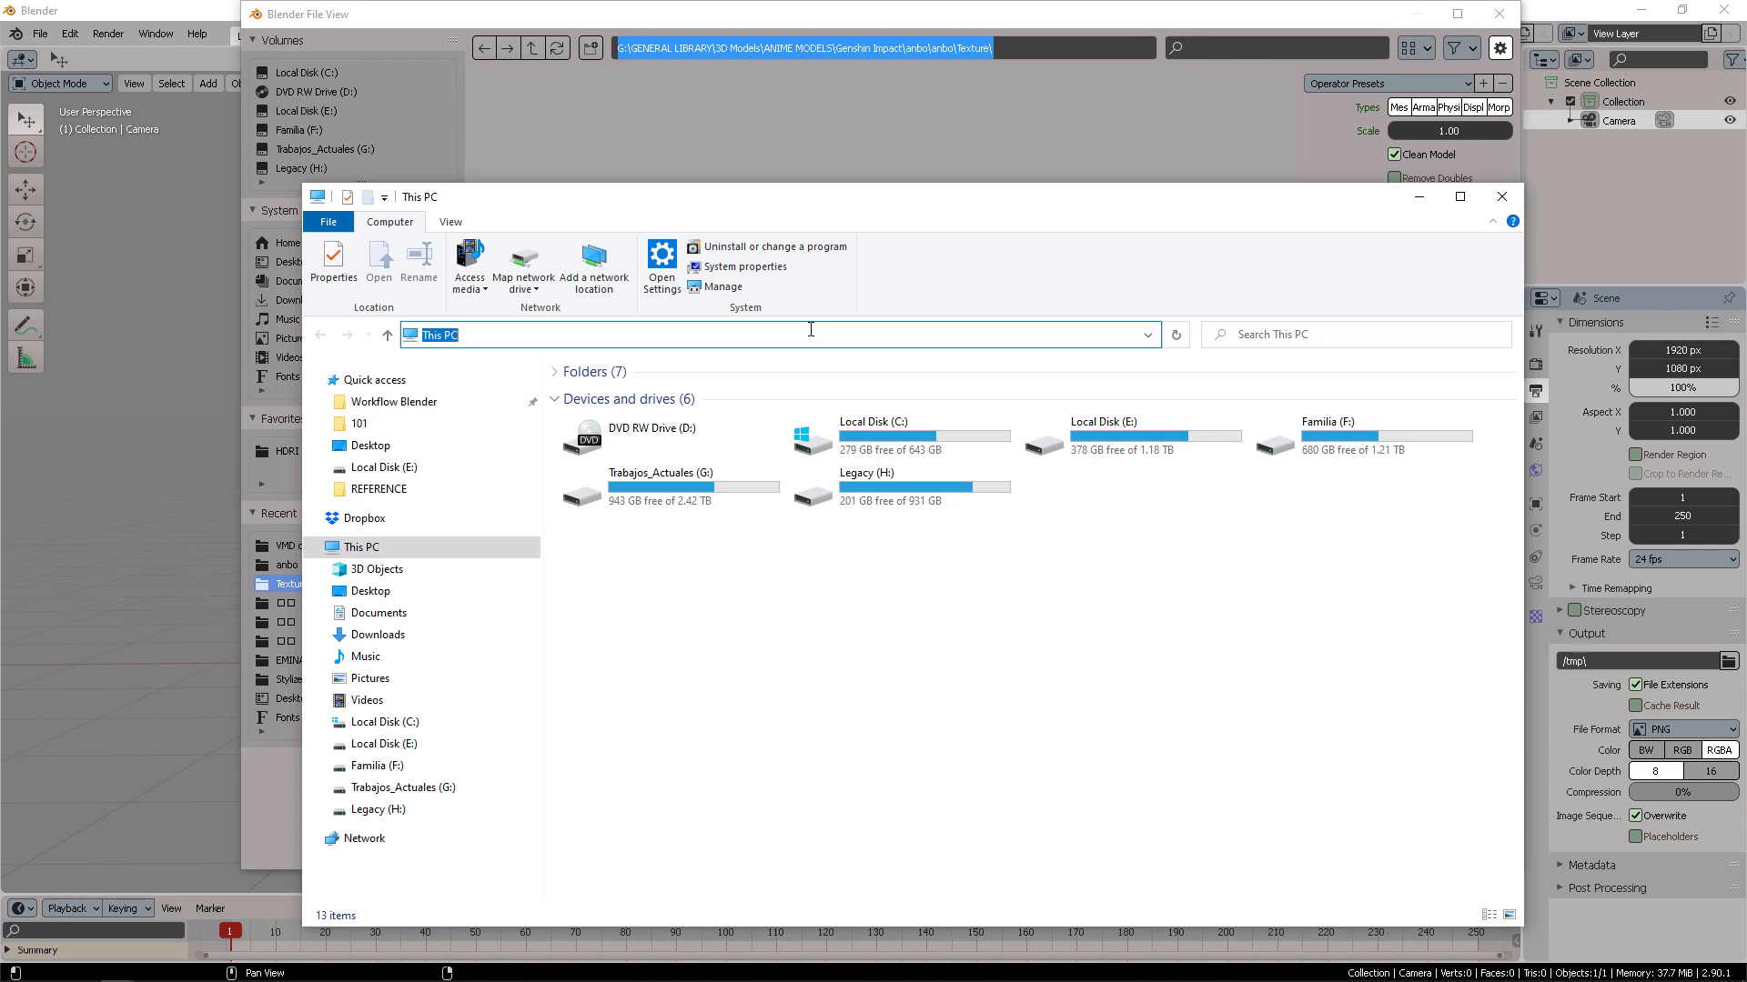
pyautogui.write('G:\\GENERAL LIBRARY\\3D Models\\ANIME MODELS\\Genshin Impact\\anbo\\anbo\\Texture\\')
pyautogui.press('Return')
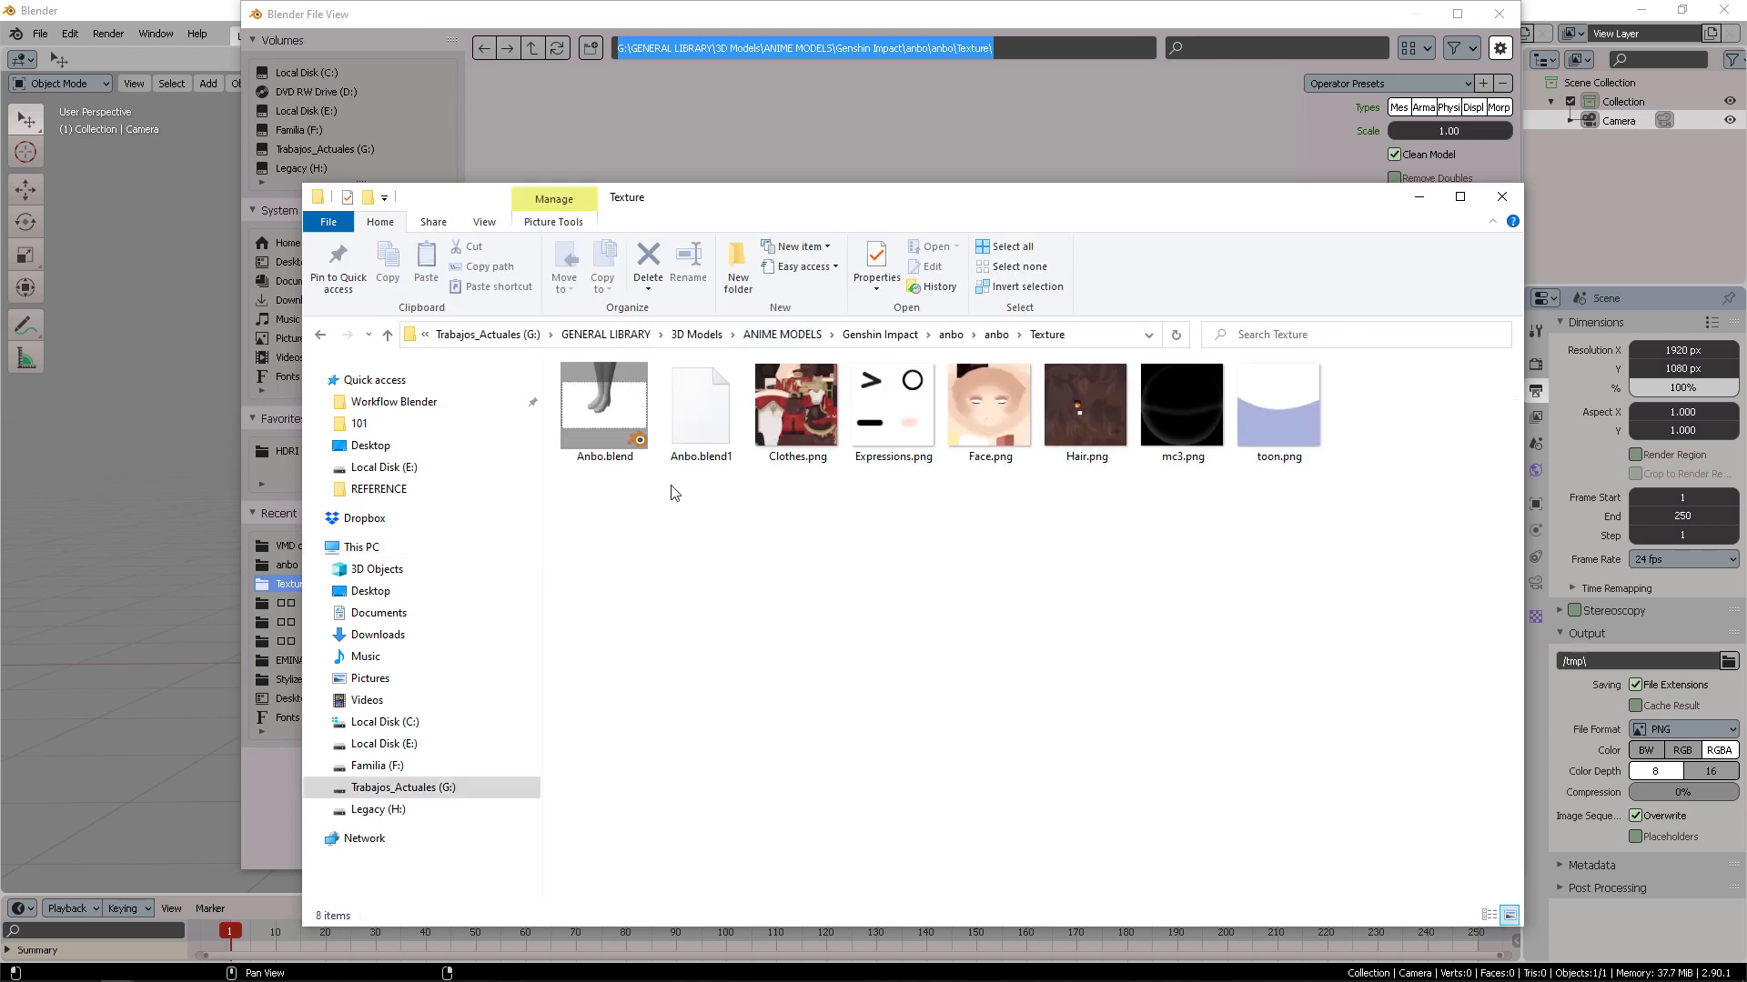
# Look through the model's clothes, expressions, face, hair, mc3 and toon texture images
pyautogui.click(818, 459)
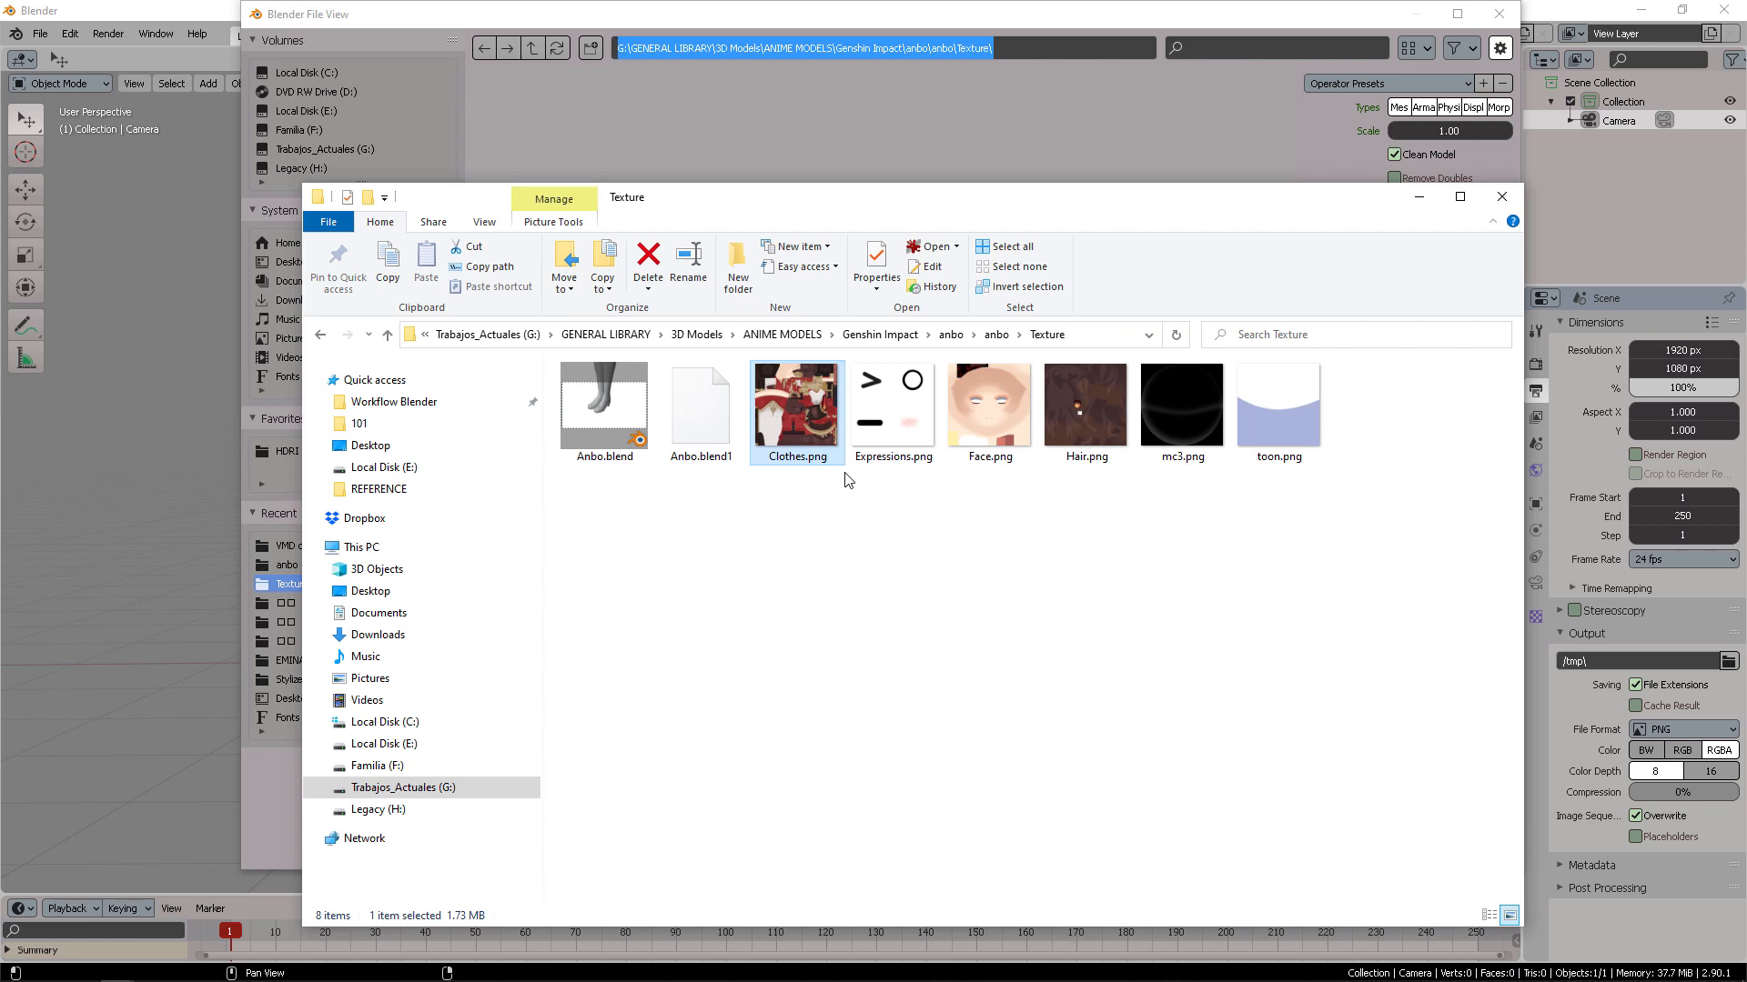
pyautogui.click(871, 401)
pyautogui.click(1021, 410)
pyautogui.click(1104, 412)
pyautogui.click(1182, 414)
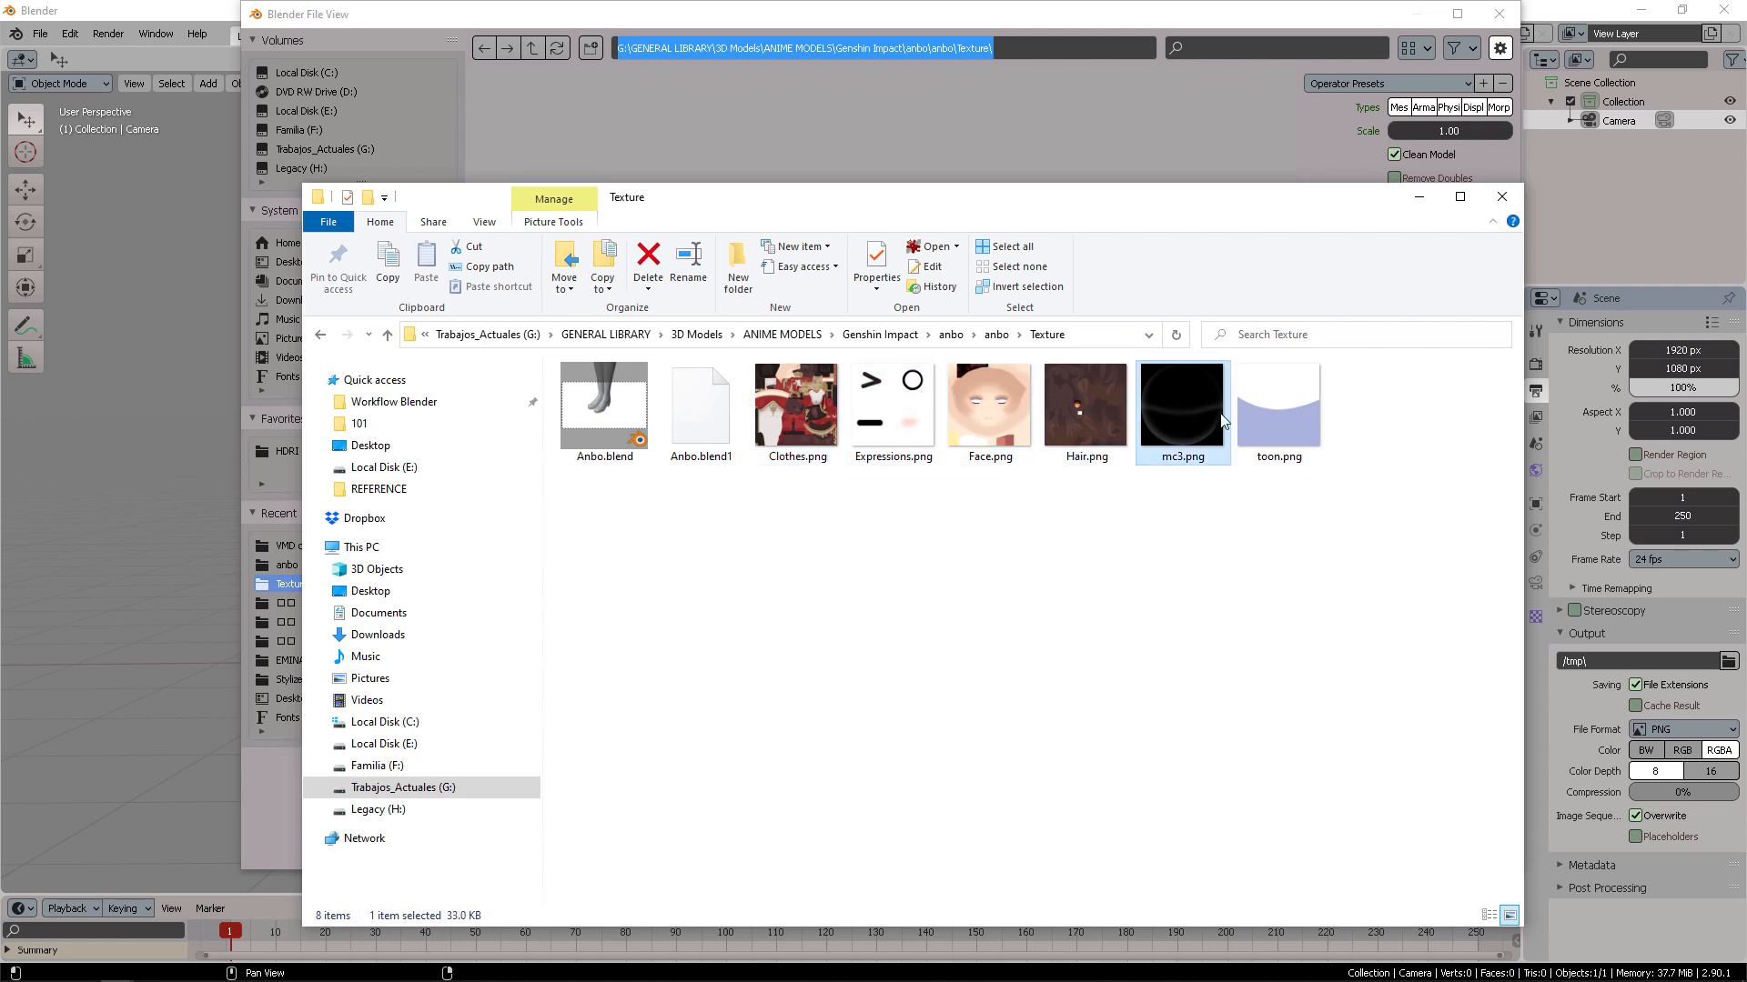
pyautogui.click(1269, 417)
pyautogui.click(1012, 382)
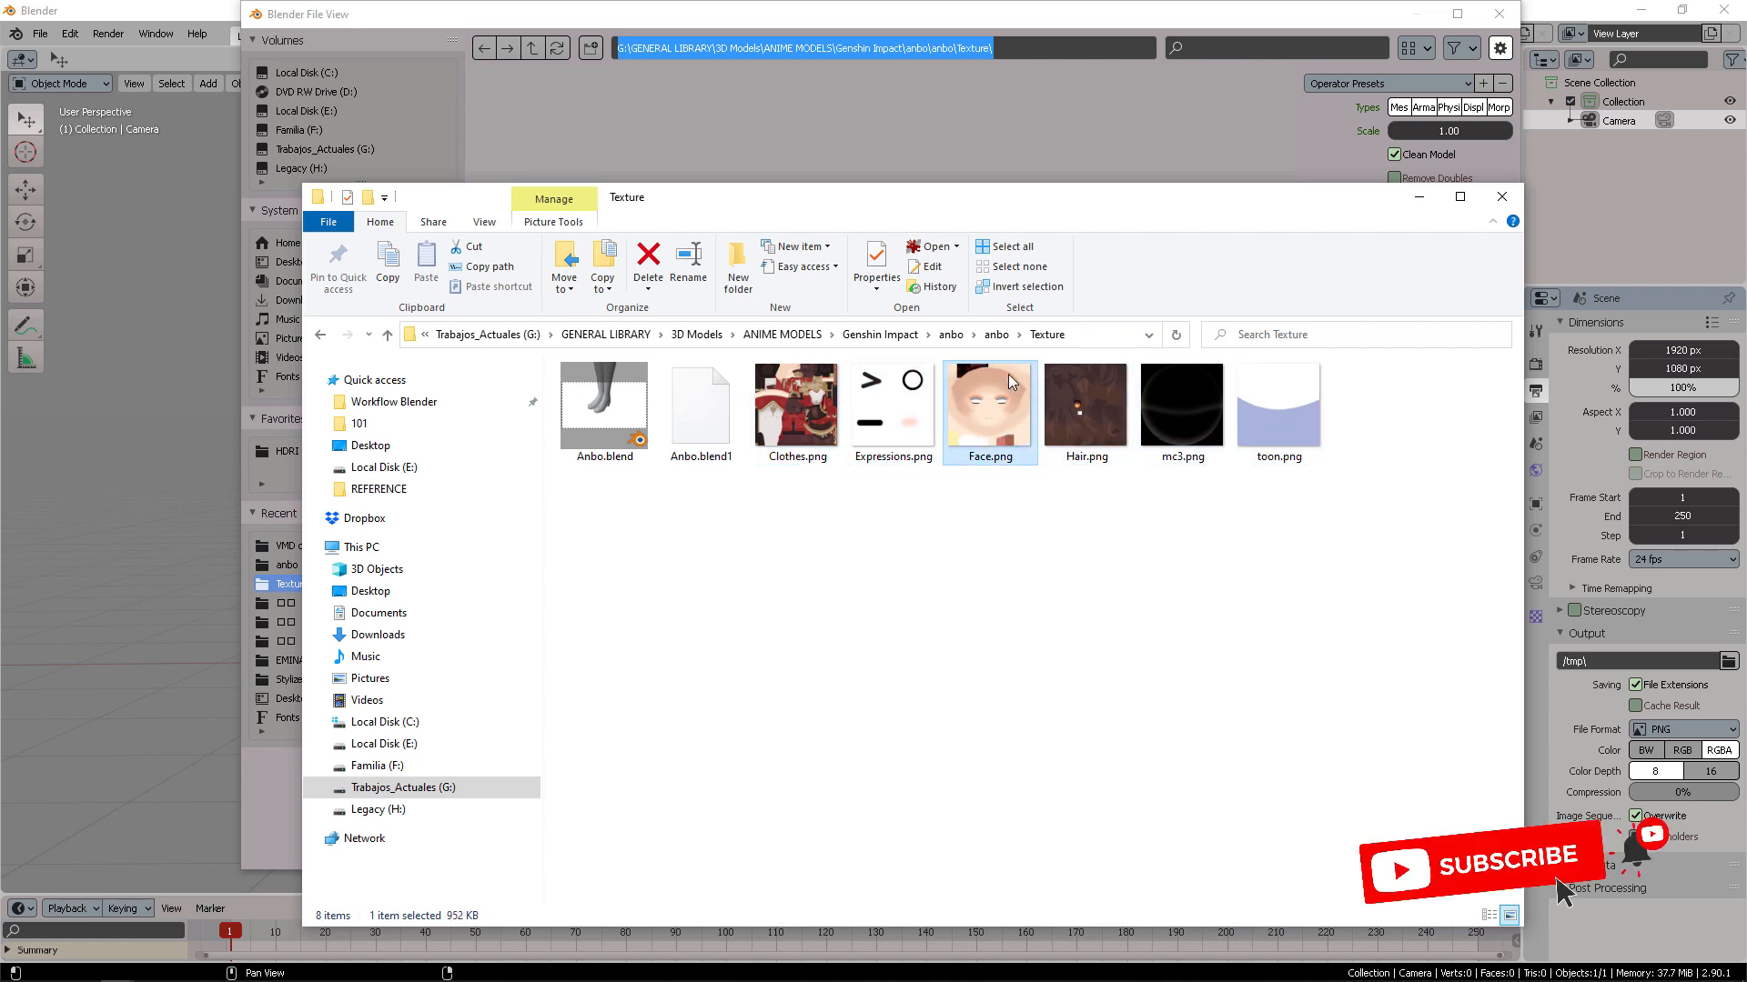
pyautogui.click(816, 421)
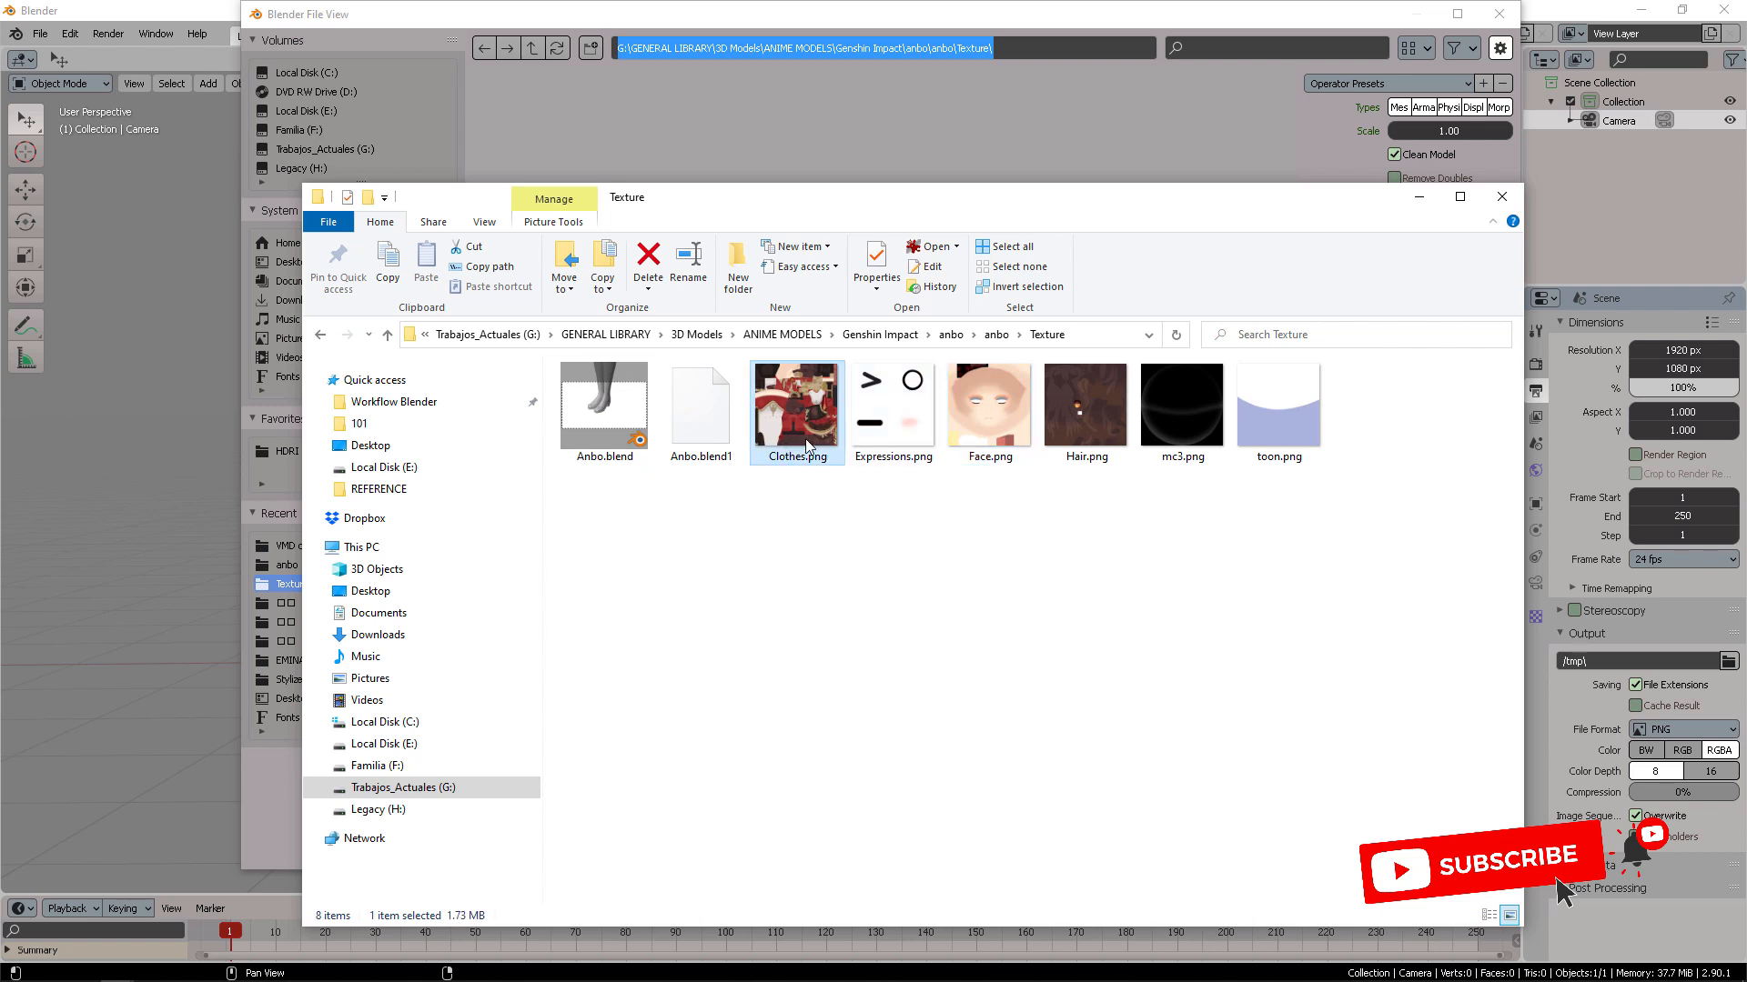
# Rename the Expressions.png texture as Meme expression.png
pyautogui.click(891, 460)
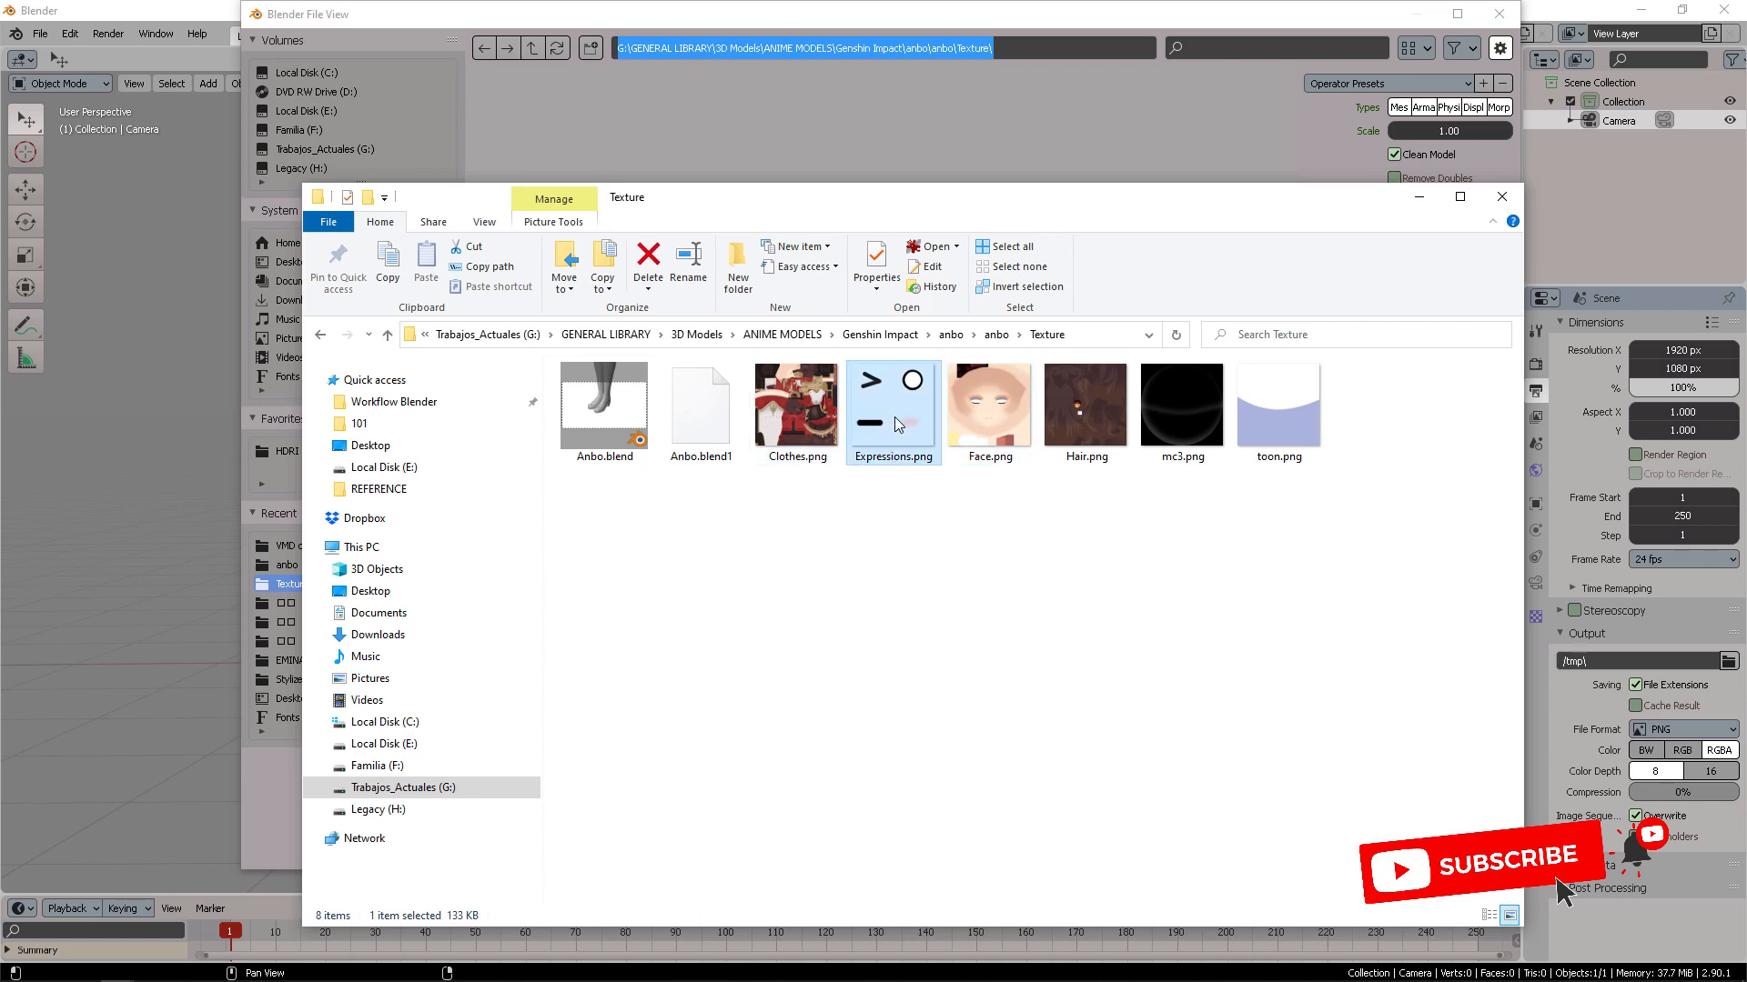
pyautogui.click(902, 466)
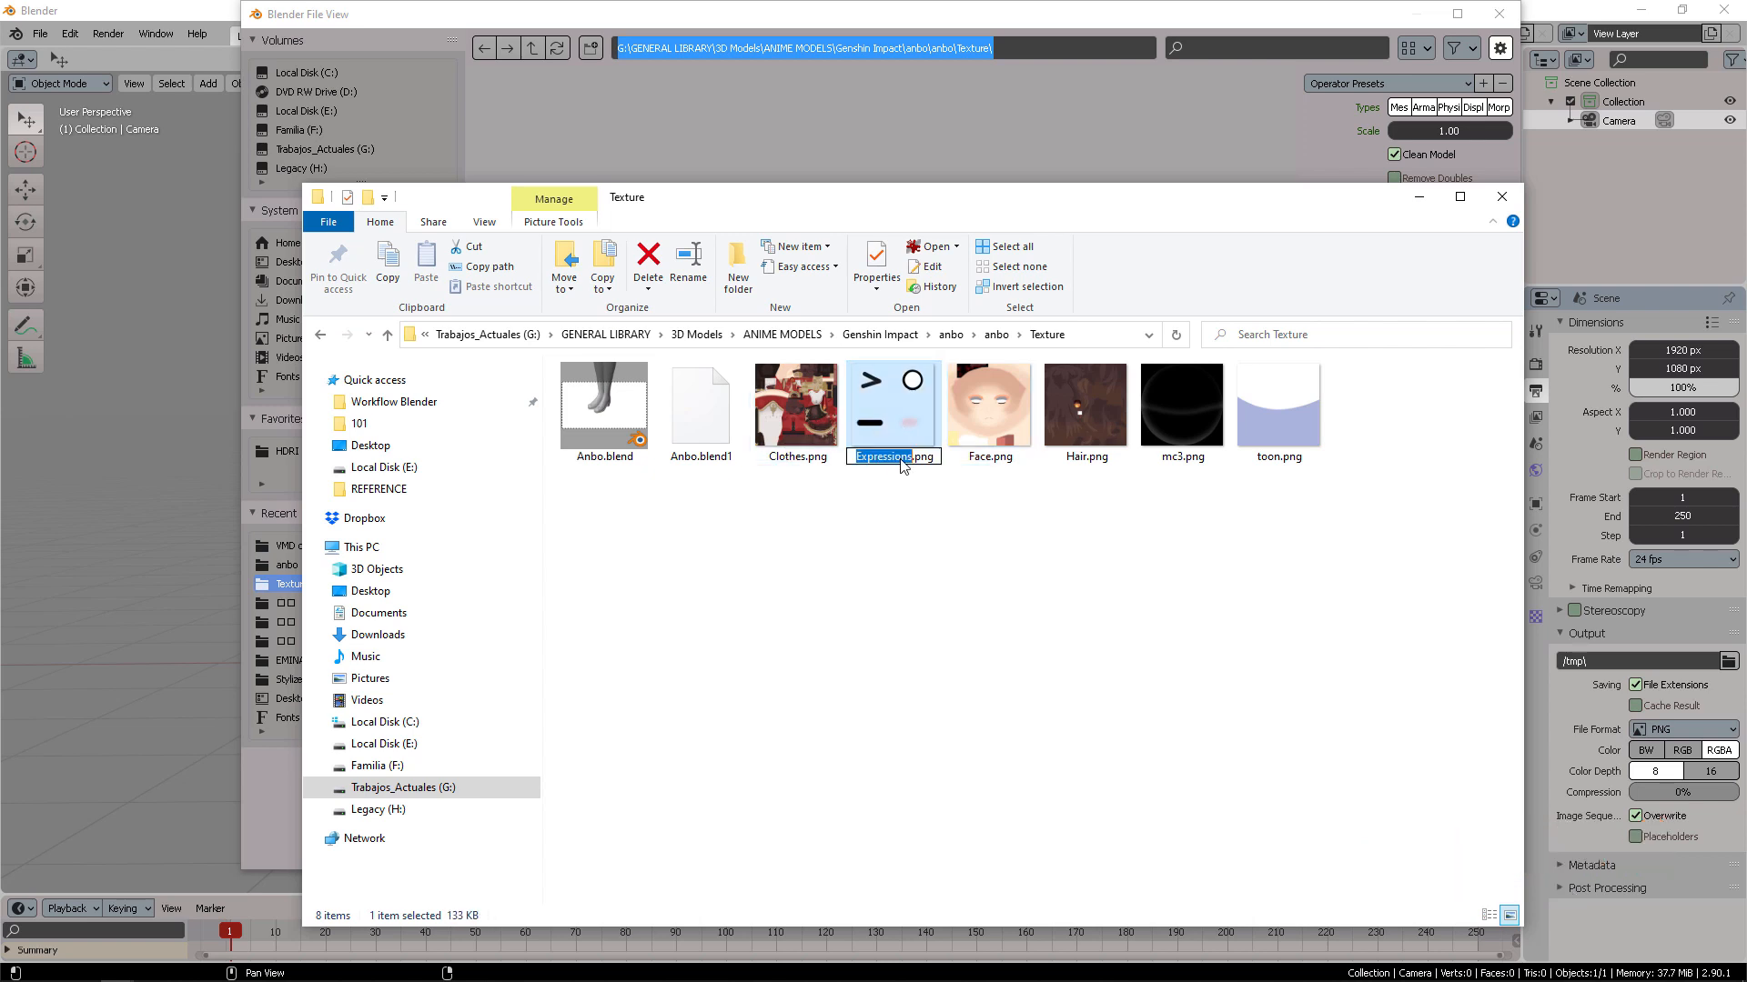
pyautogui.write('Meme')
pyautogui.write(' expression')
pyautogui.press('Return')
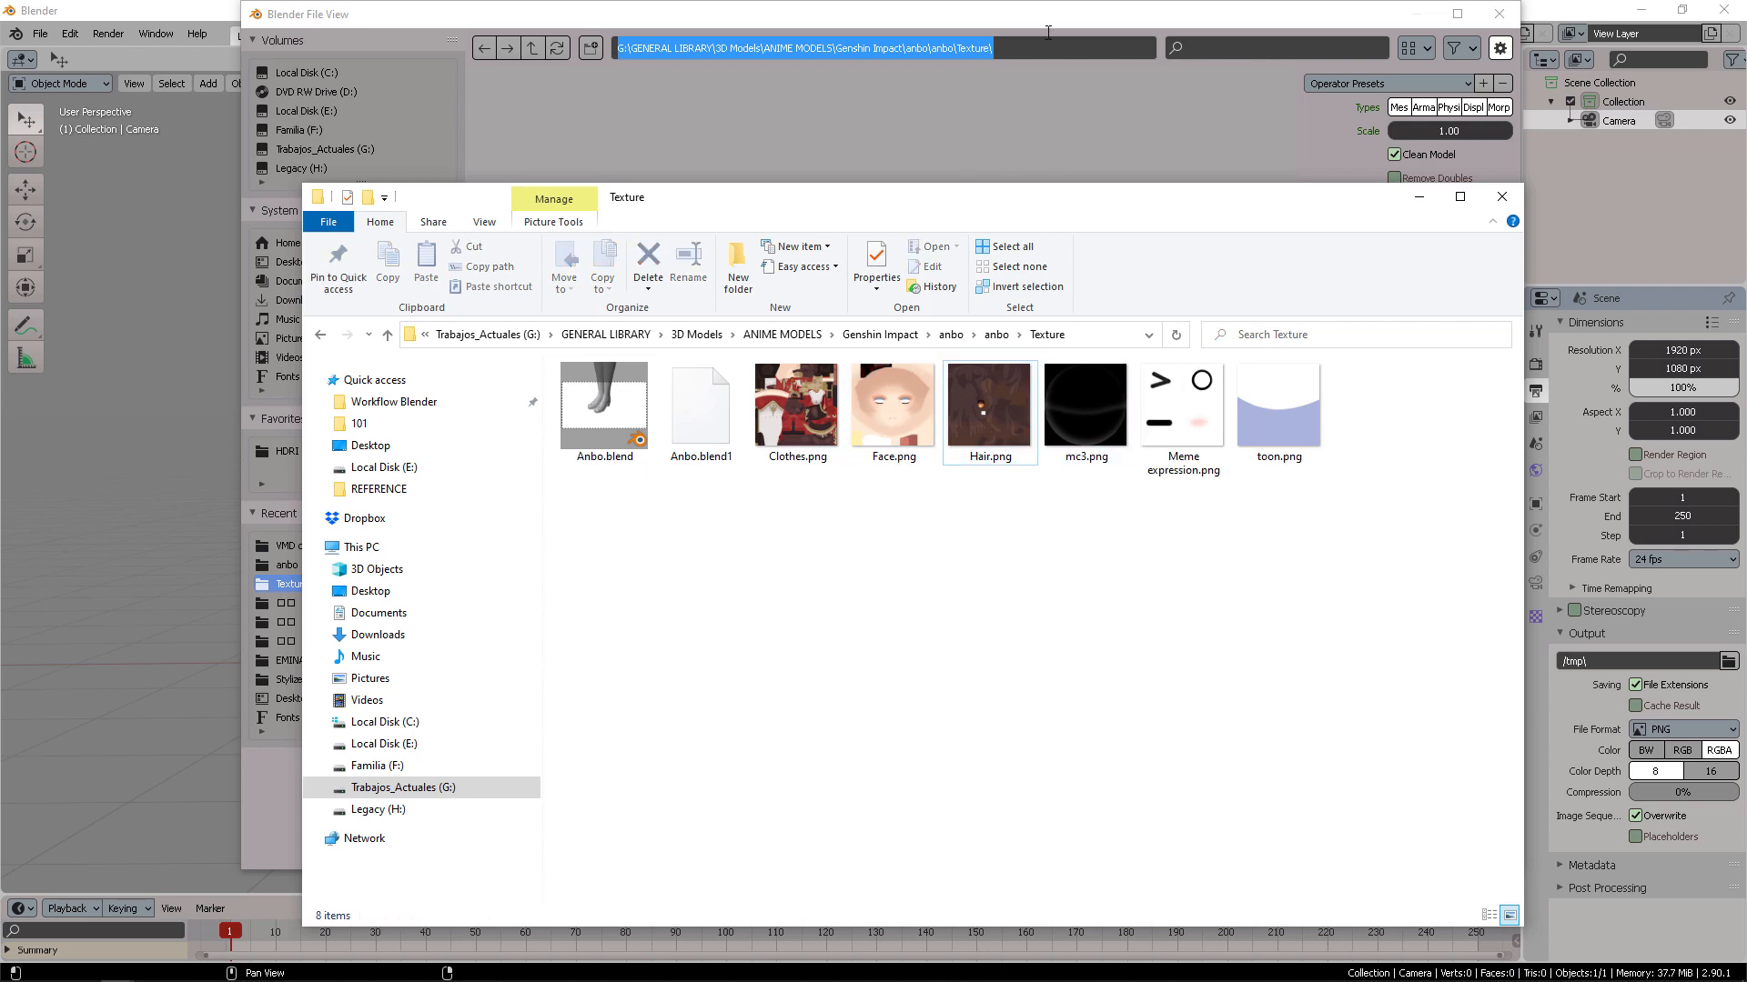
# Return to Blender's file browser, go up to the anbo folder and import the anbo.pmx model with the default options
pyautogui.click(936, 30)
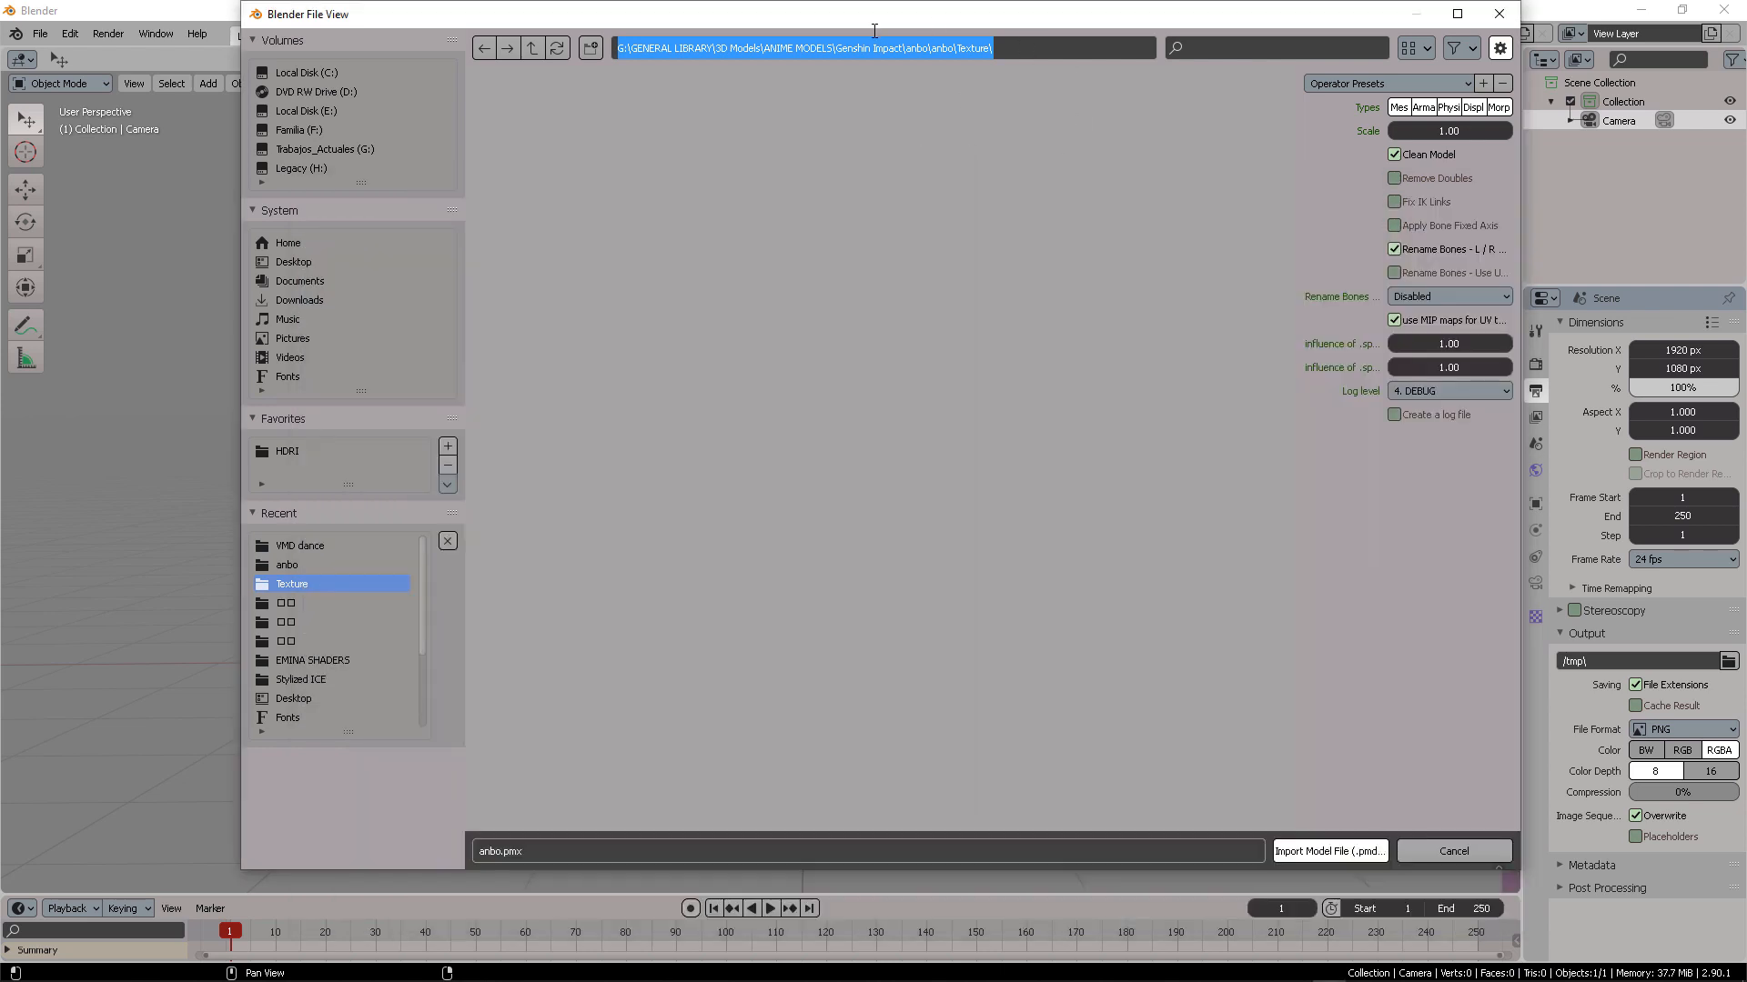
pyautogui.click(530, 50)
pyautogui.click(669, 134)
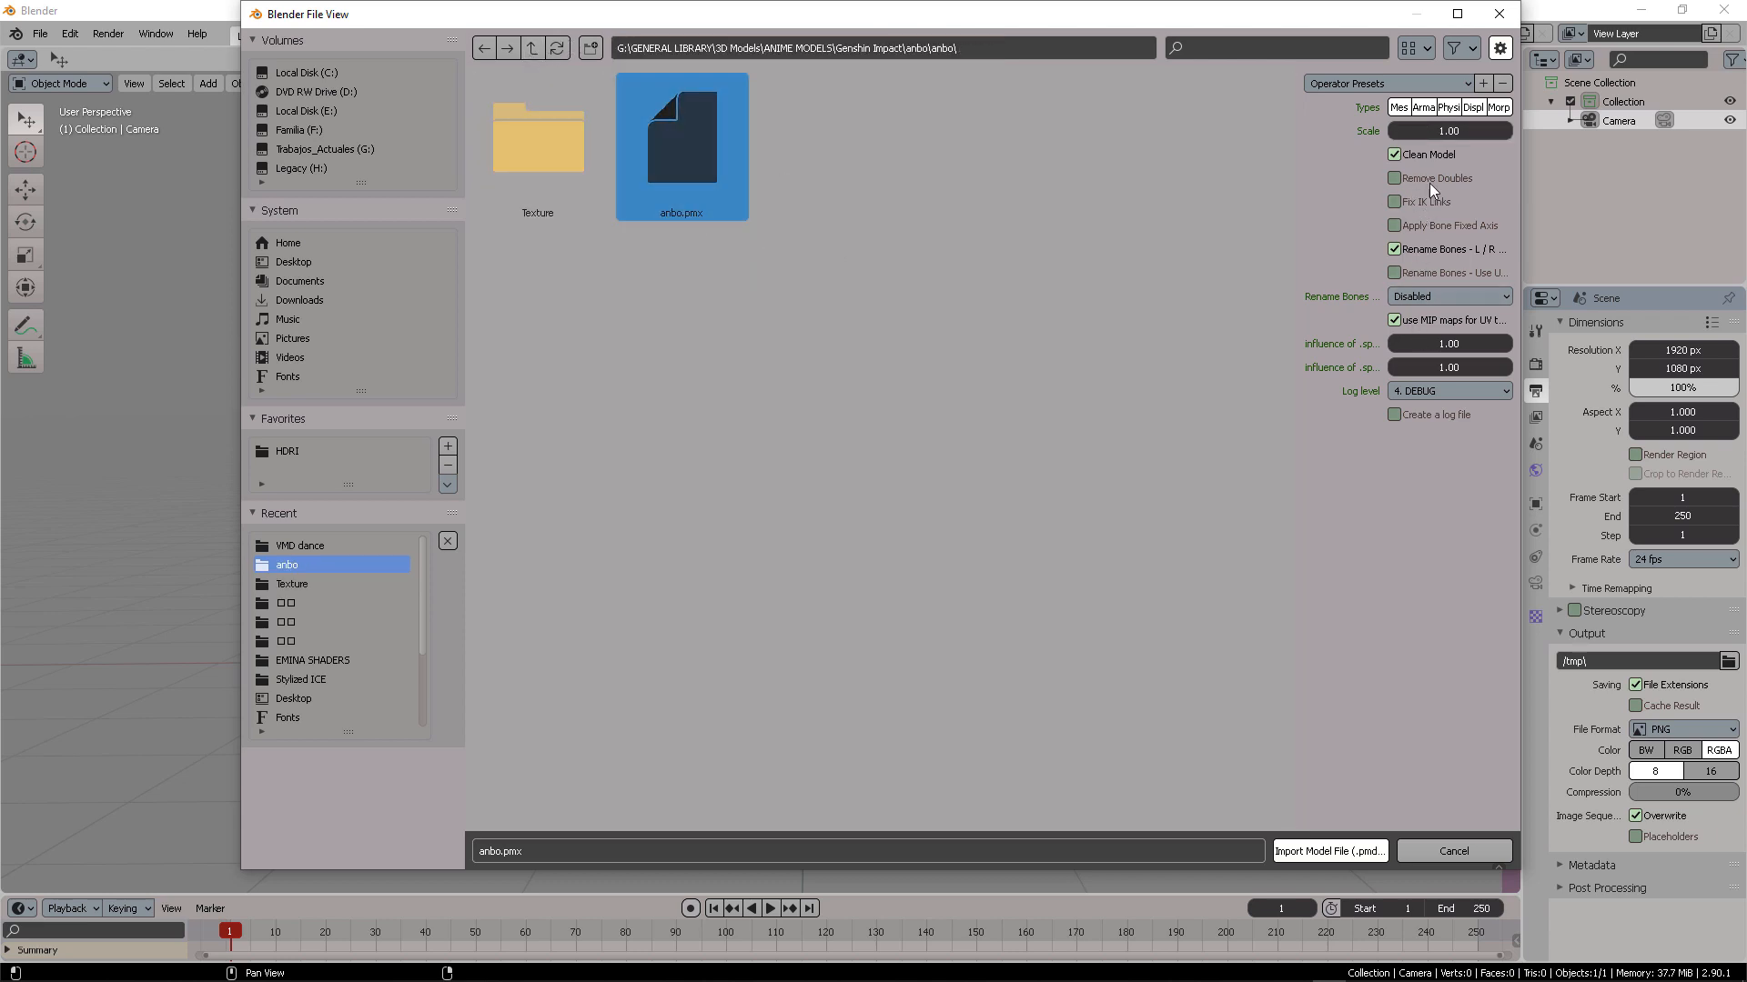
pyautogui.click(1339, 853)
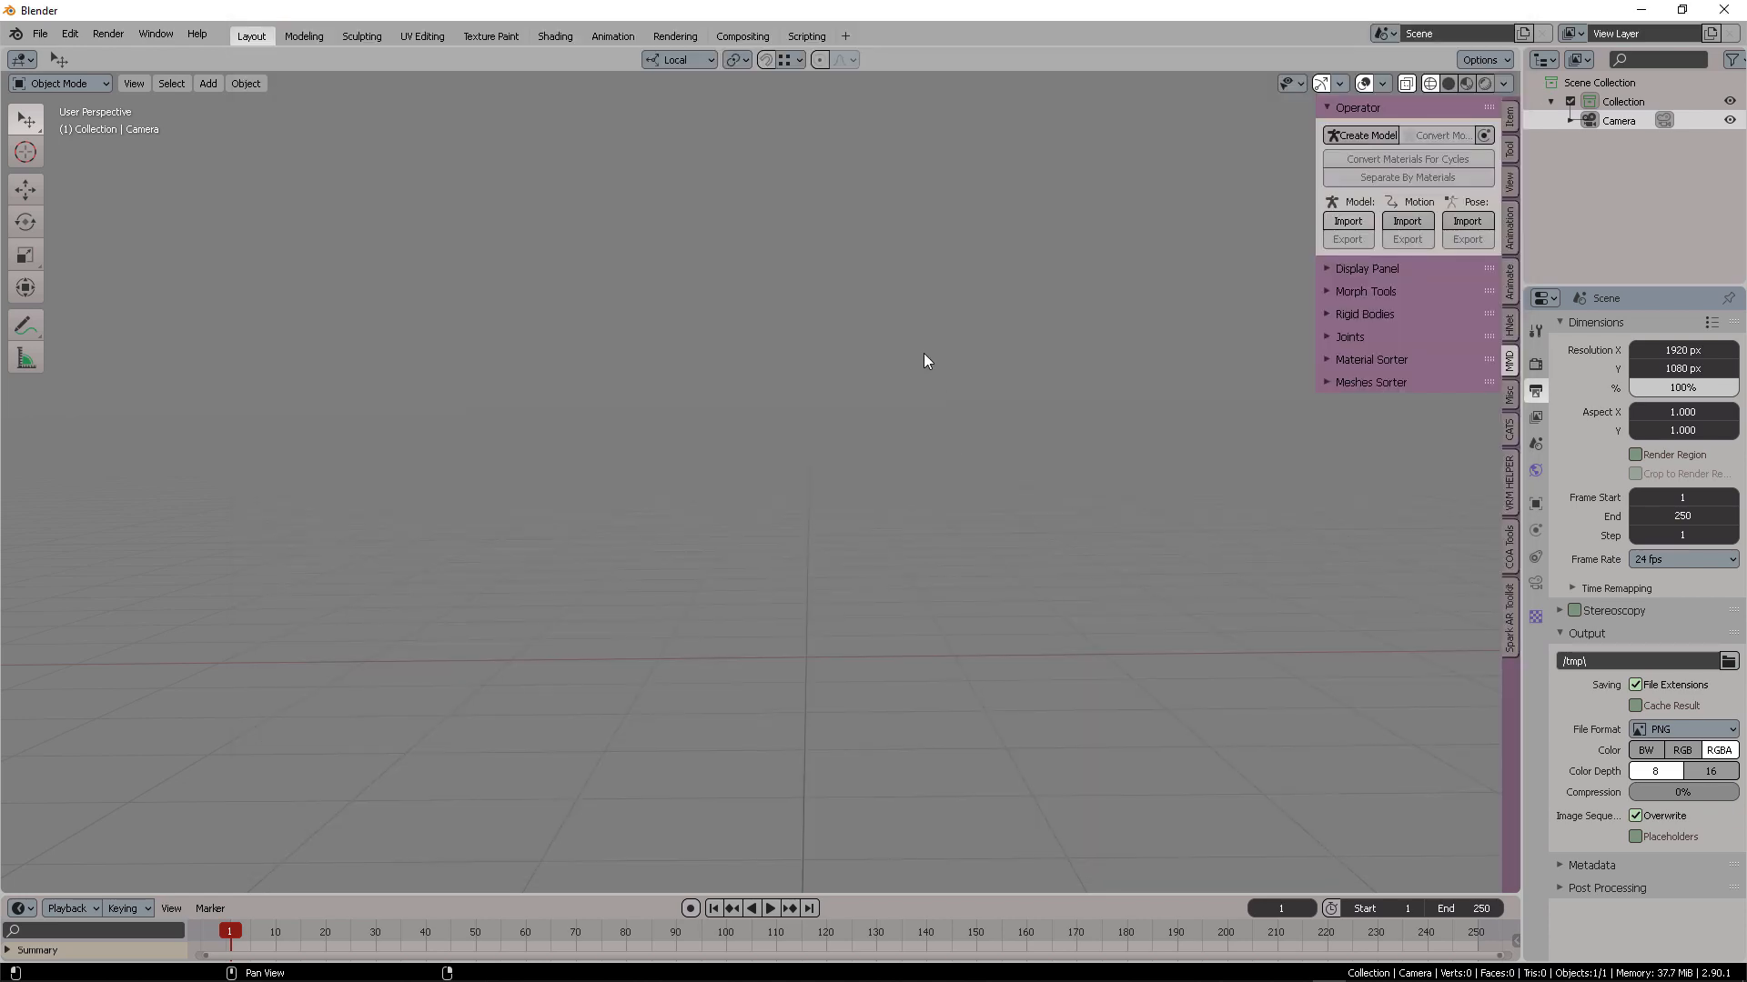
pyautogui.scroll(-5, 937, 300)
pyautogui.keyDown('shift'); pyautogui.moveTo(933, 262); pyautogui.dragTo(1012, 362, button='middle'); pyautogui.keyUp('shift')
# Select the character's armature, start an MMD motion import and open the VMD dance folder
pyautogui.click(964, 435)
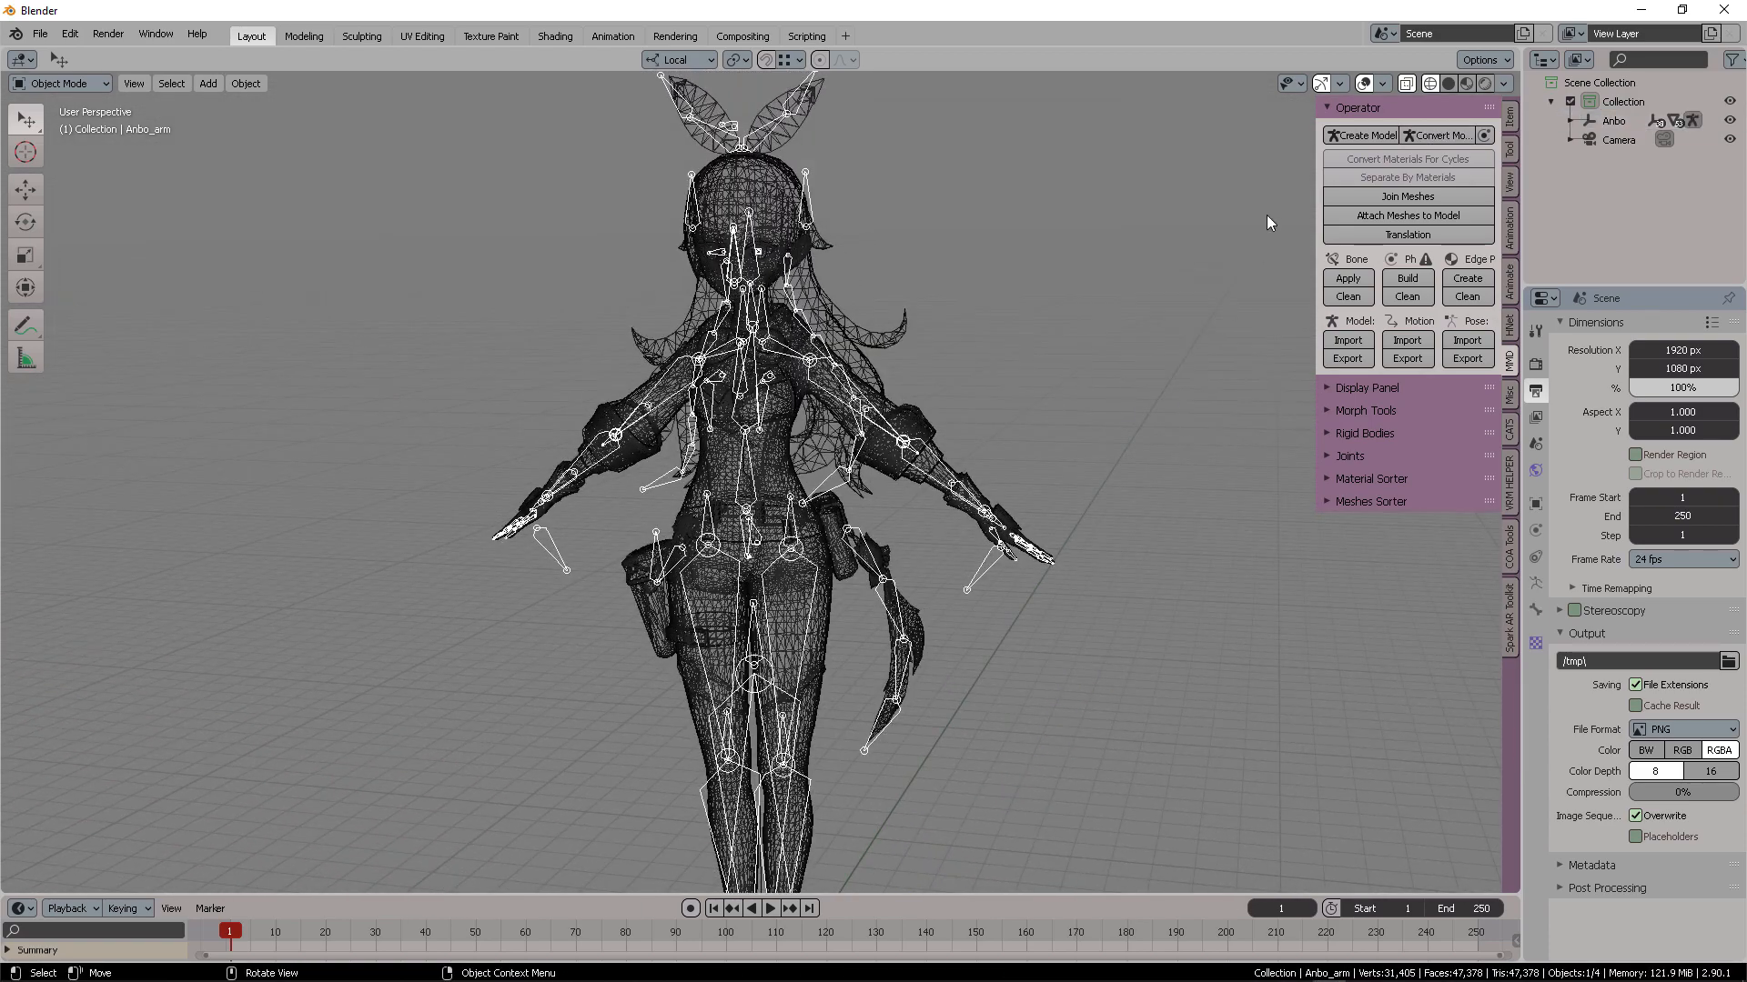
pyautogui.click(1406, 341)
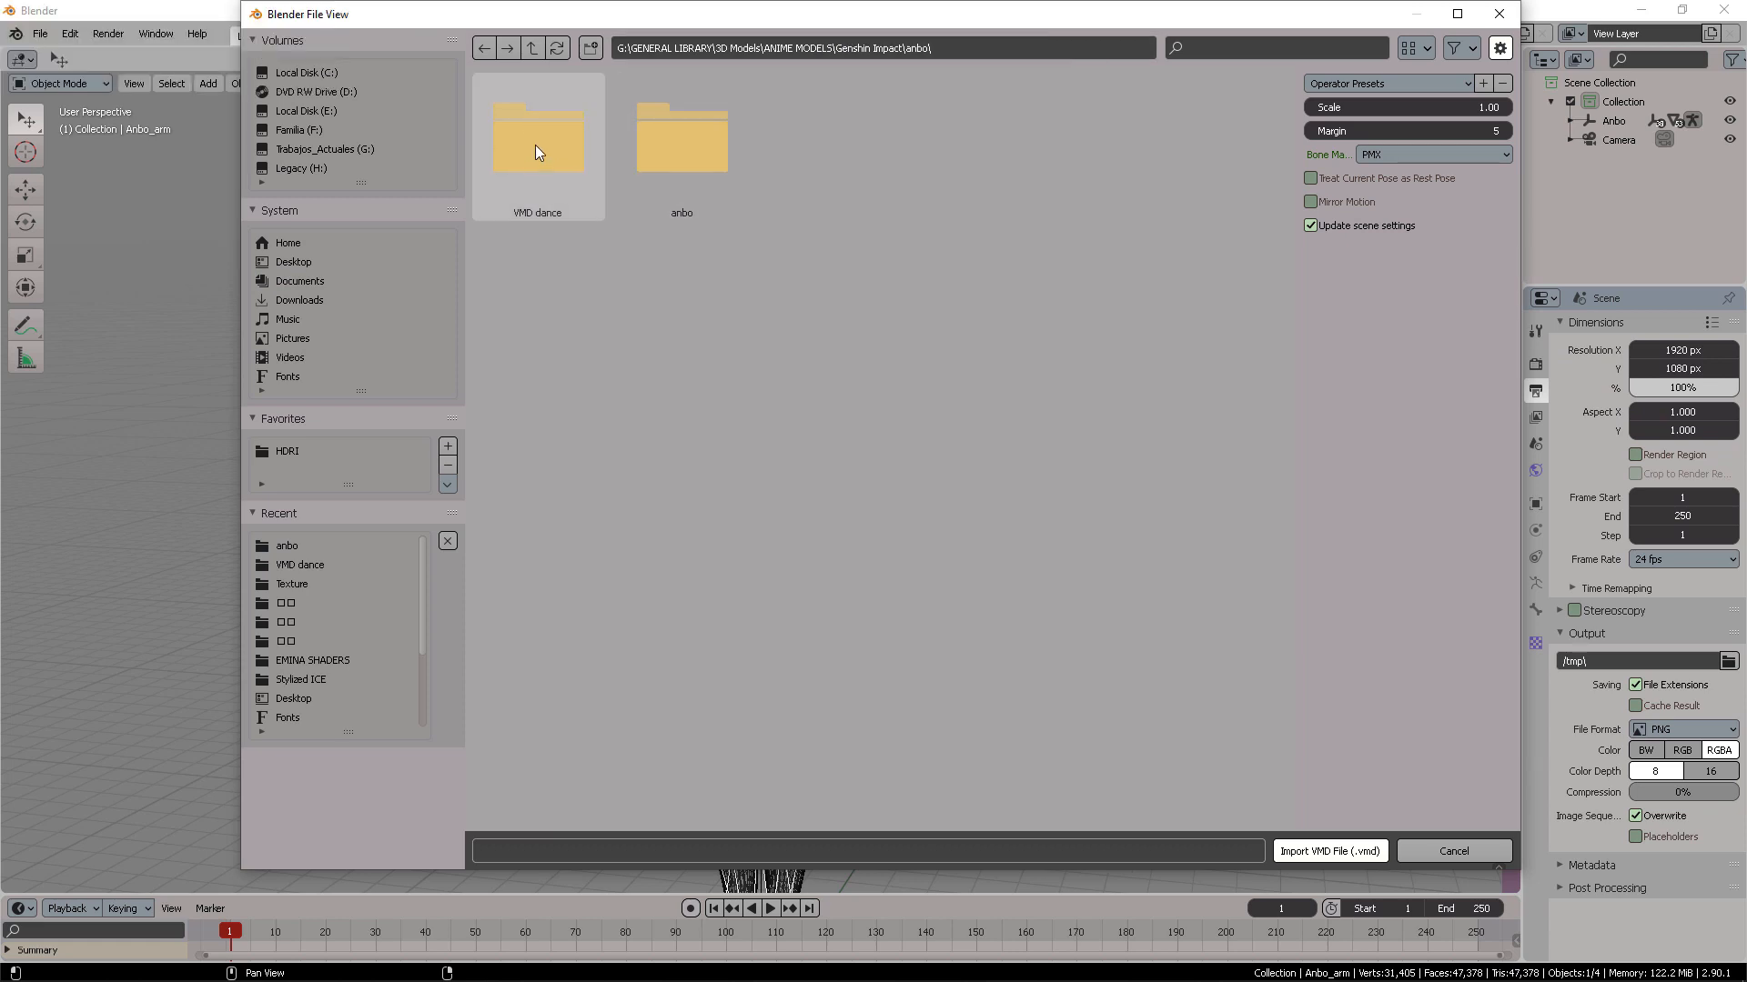
pyautogui.doubleClick(536, 148)
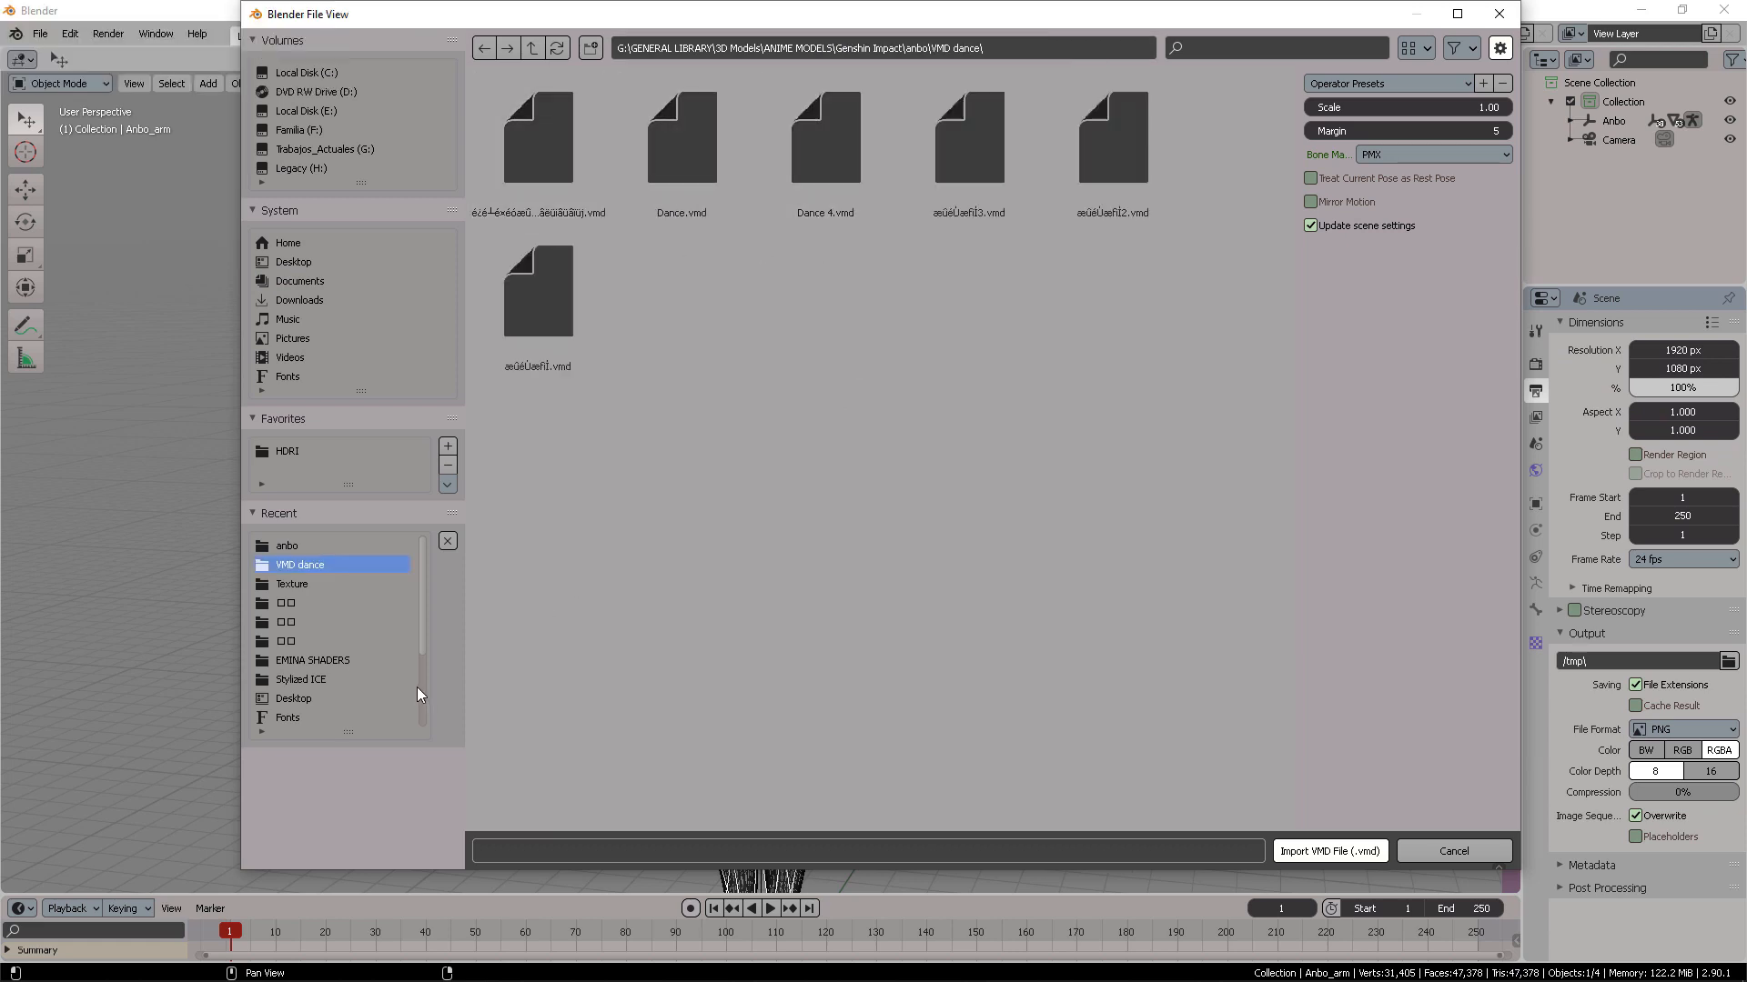
# Switch to the browser and examine the BowlRoll motion page, including its address, file details and download section
pyautogui.press('super')
pyautogui.click(252, 969)
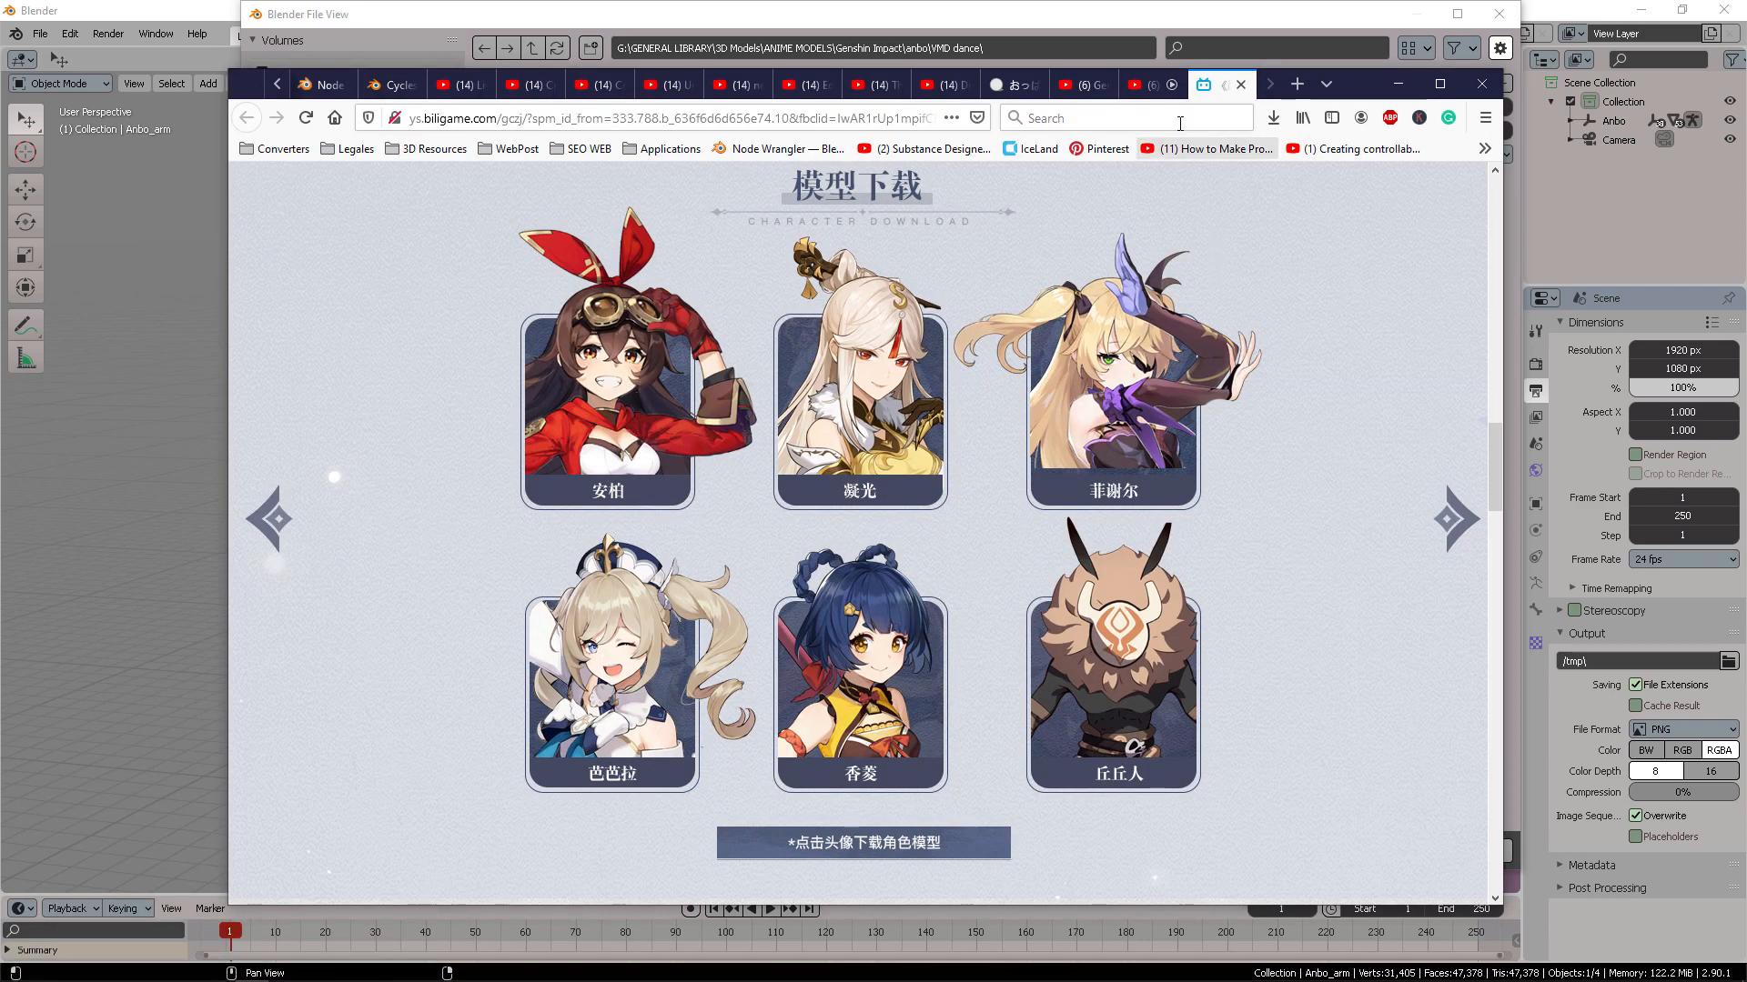
pyautogui.click(1010, 85)
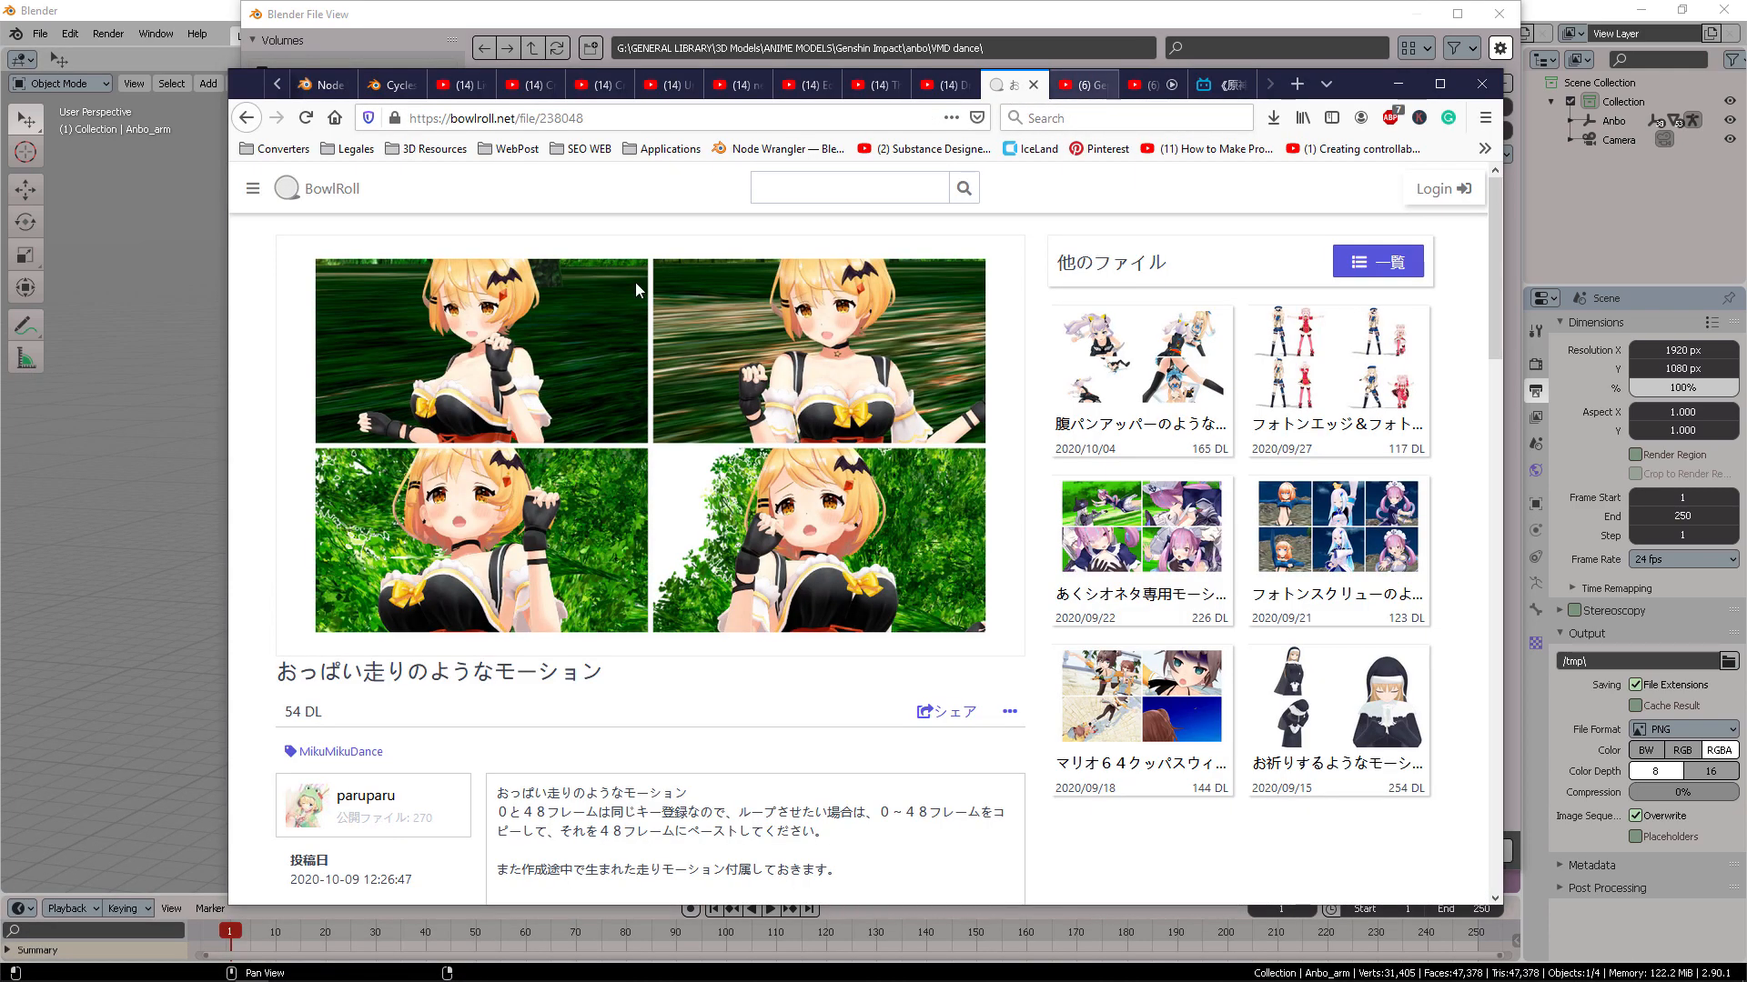
pyautogui.click(624, 118)
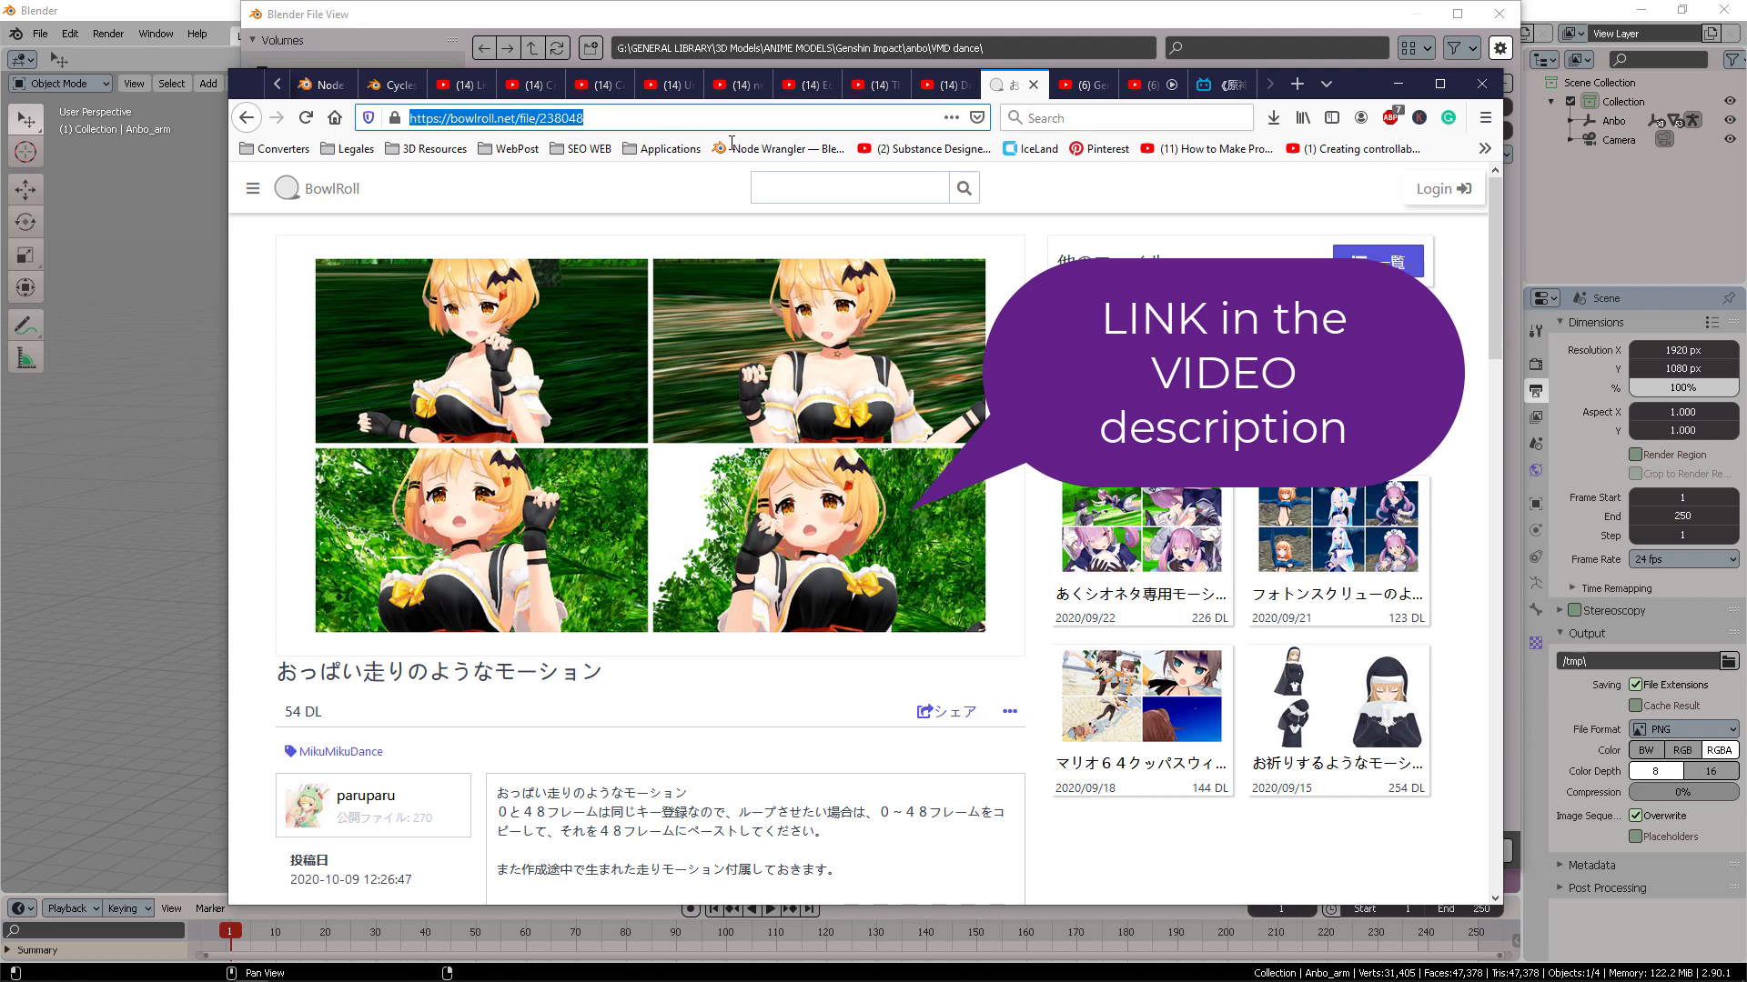
pyautogui.scroll(-3, 737, 498)
pyautogui.scroll(-4, 737, 499)
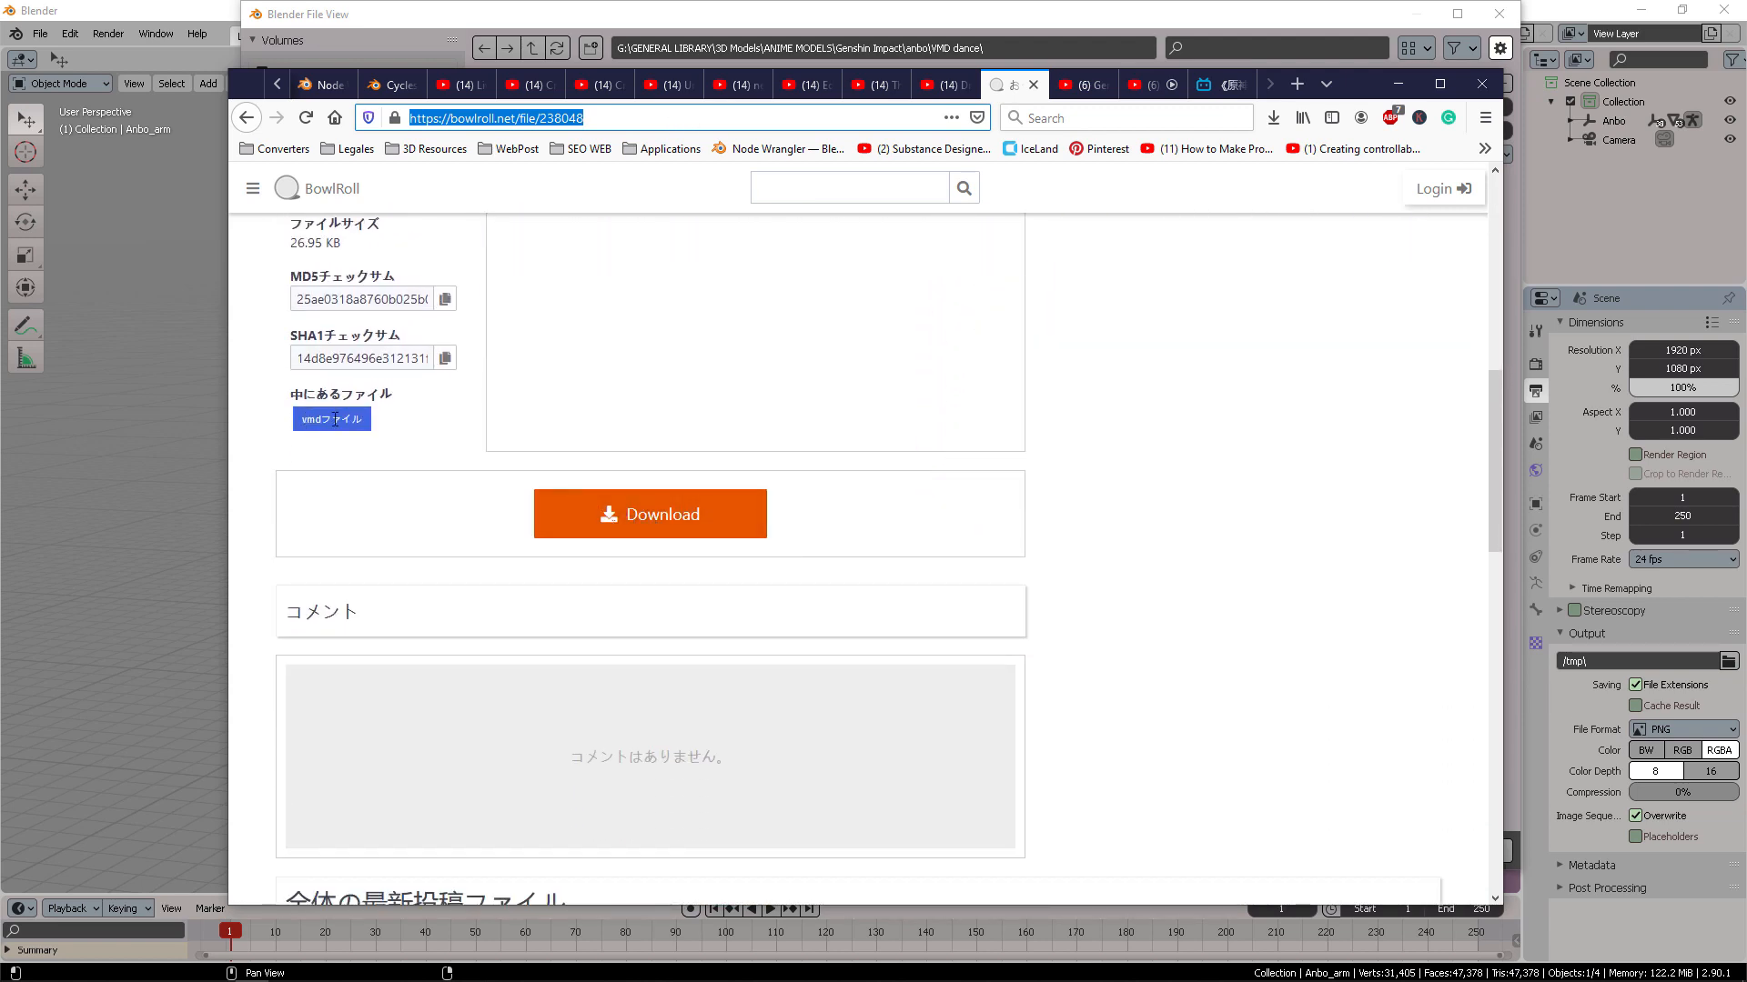
# Switch to the VMD dance folder in File Explorer, review the motion files and rename Dance 4.vmd as Run cycle.vmd
pyautogui.click(1192, 346)
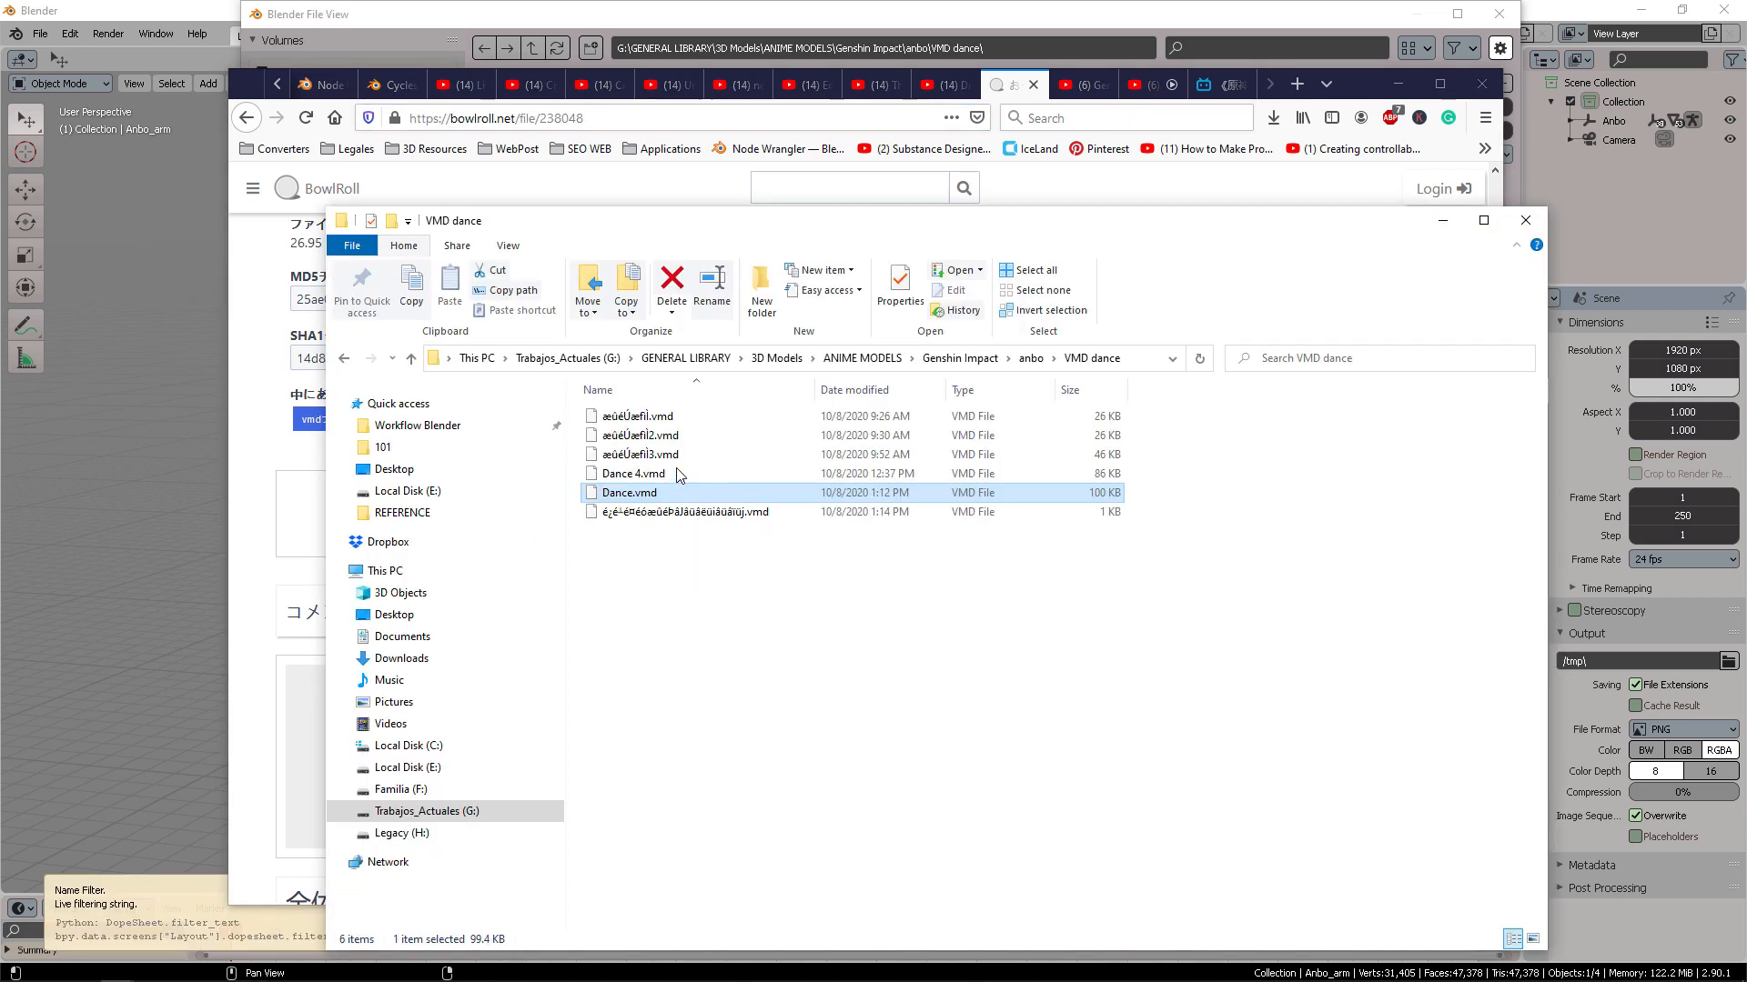
pyautogui.click(658, 455)
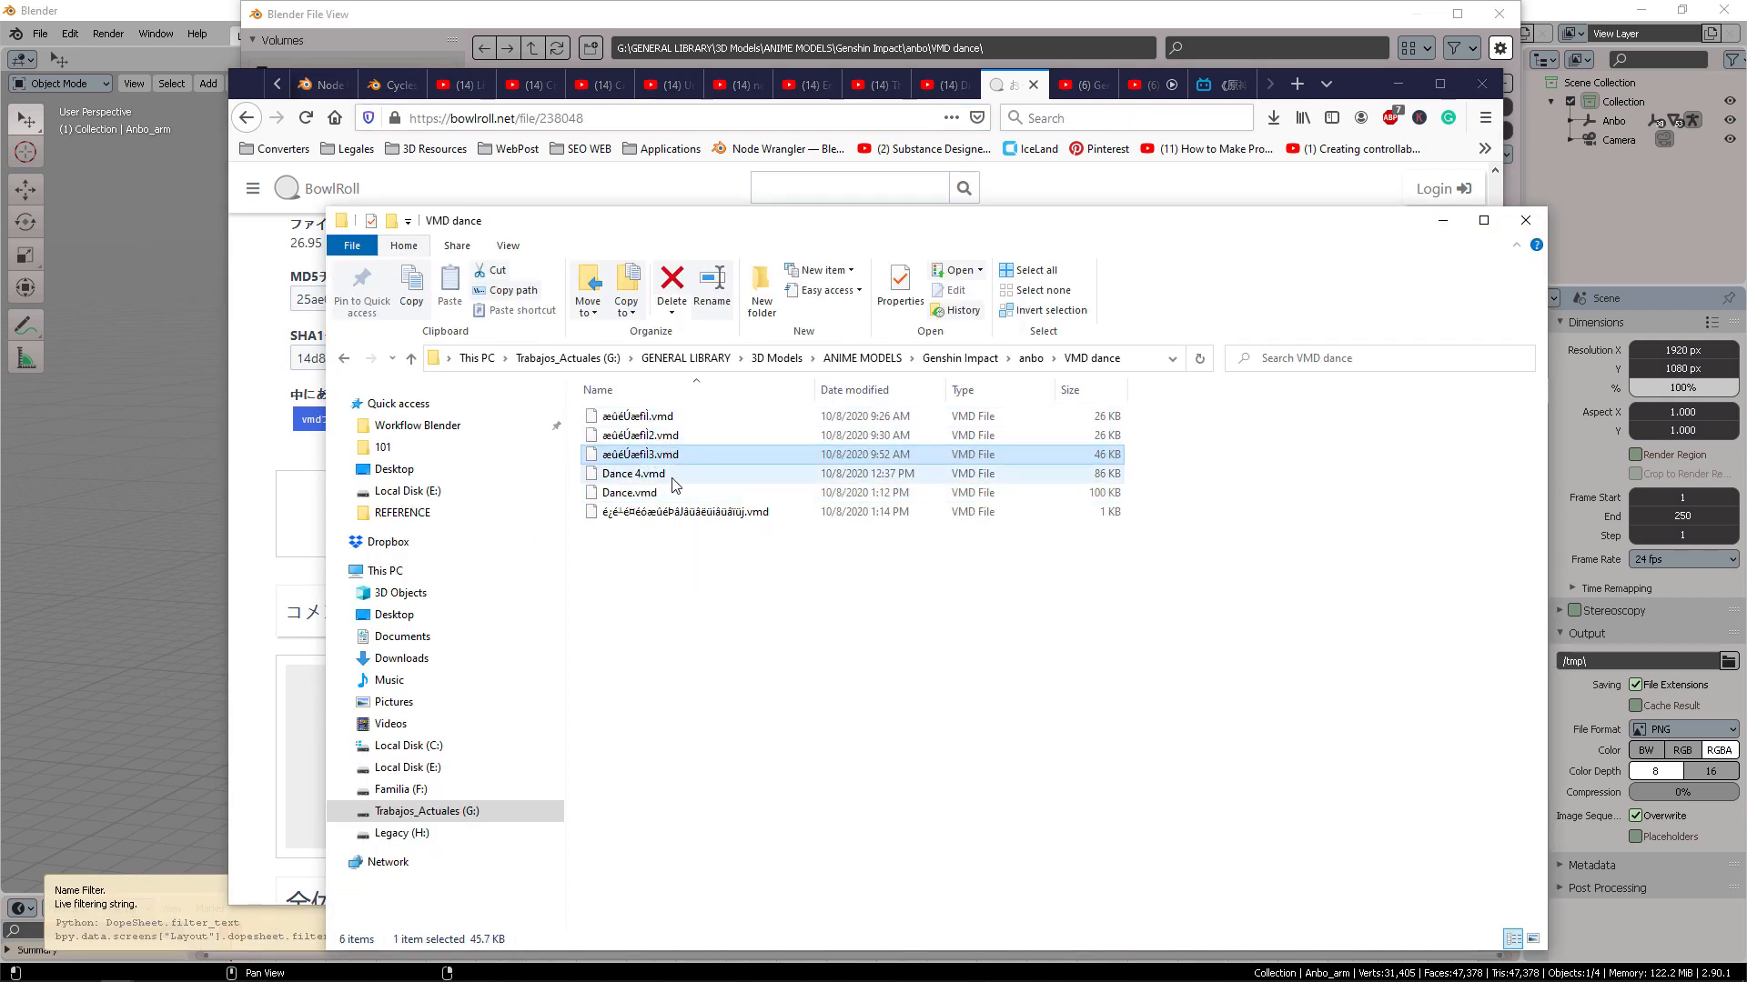
pyautogui.click(659, 493)
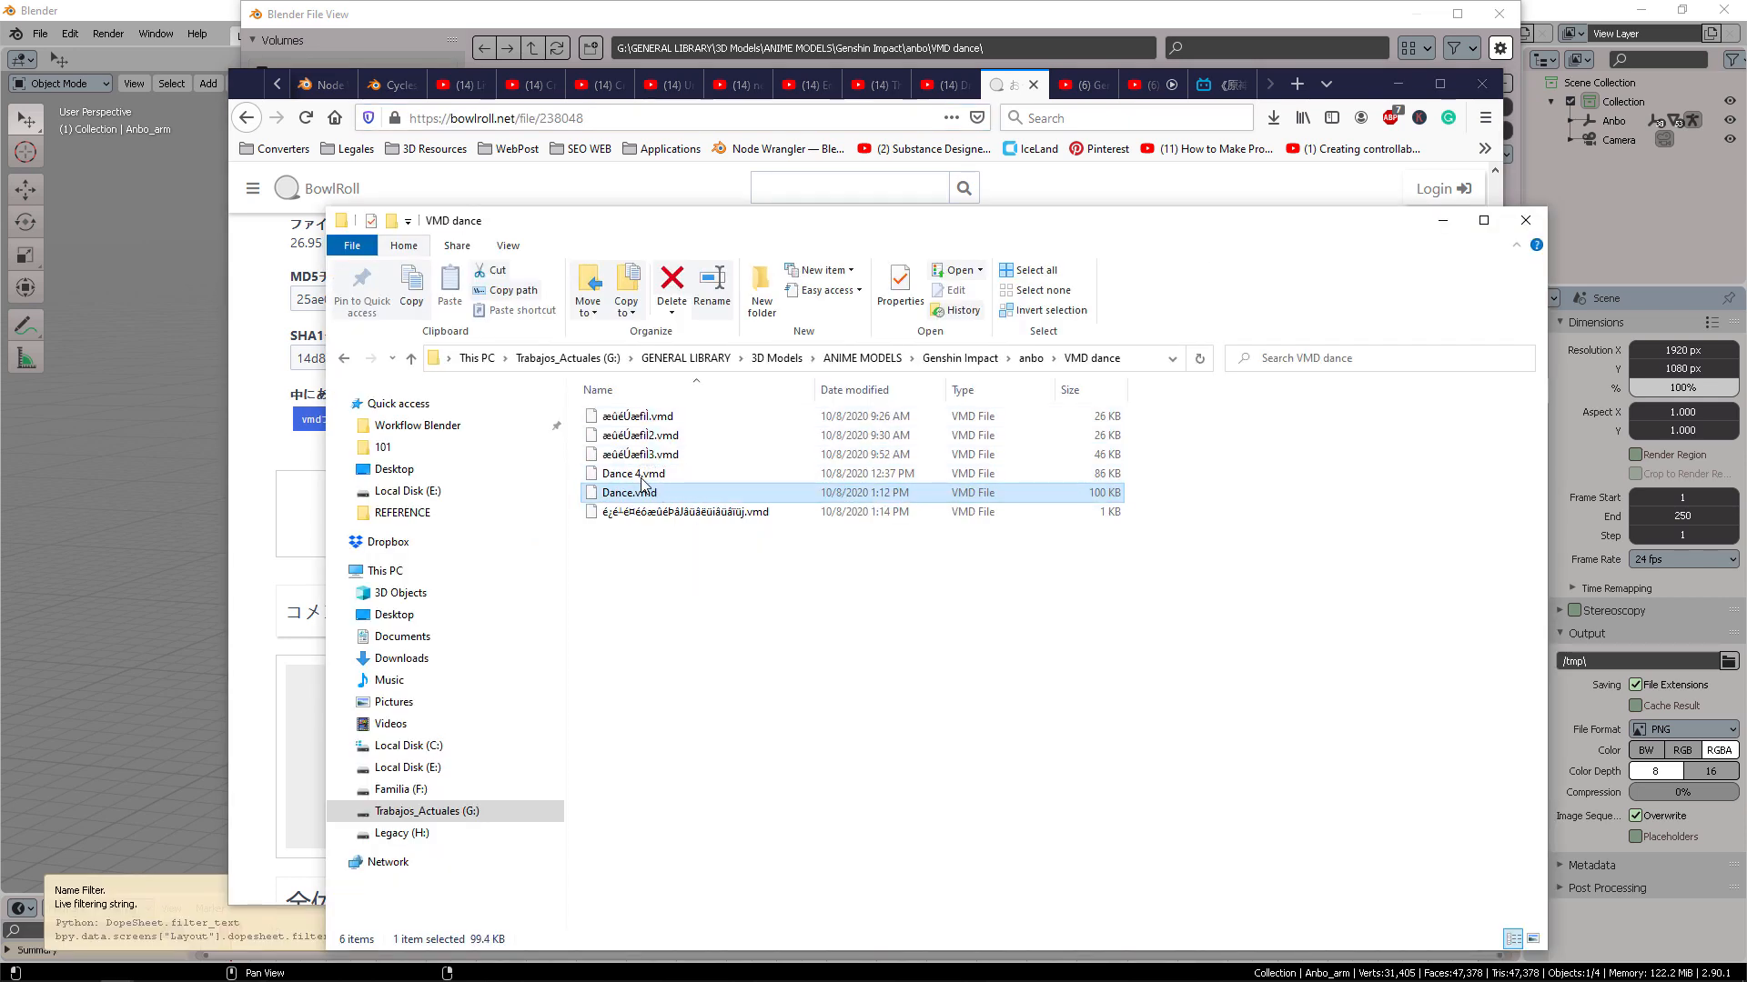
pyautogui.click(636, 475)
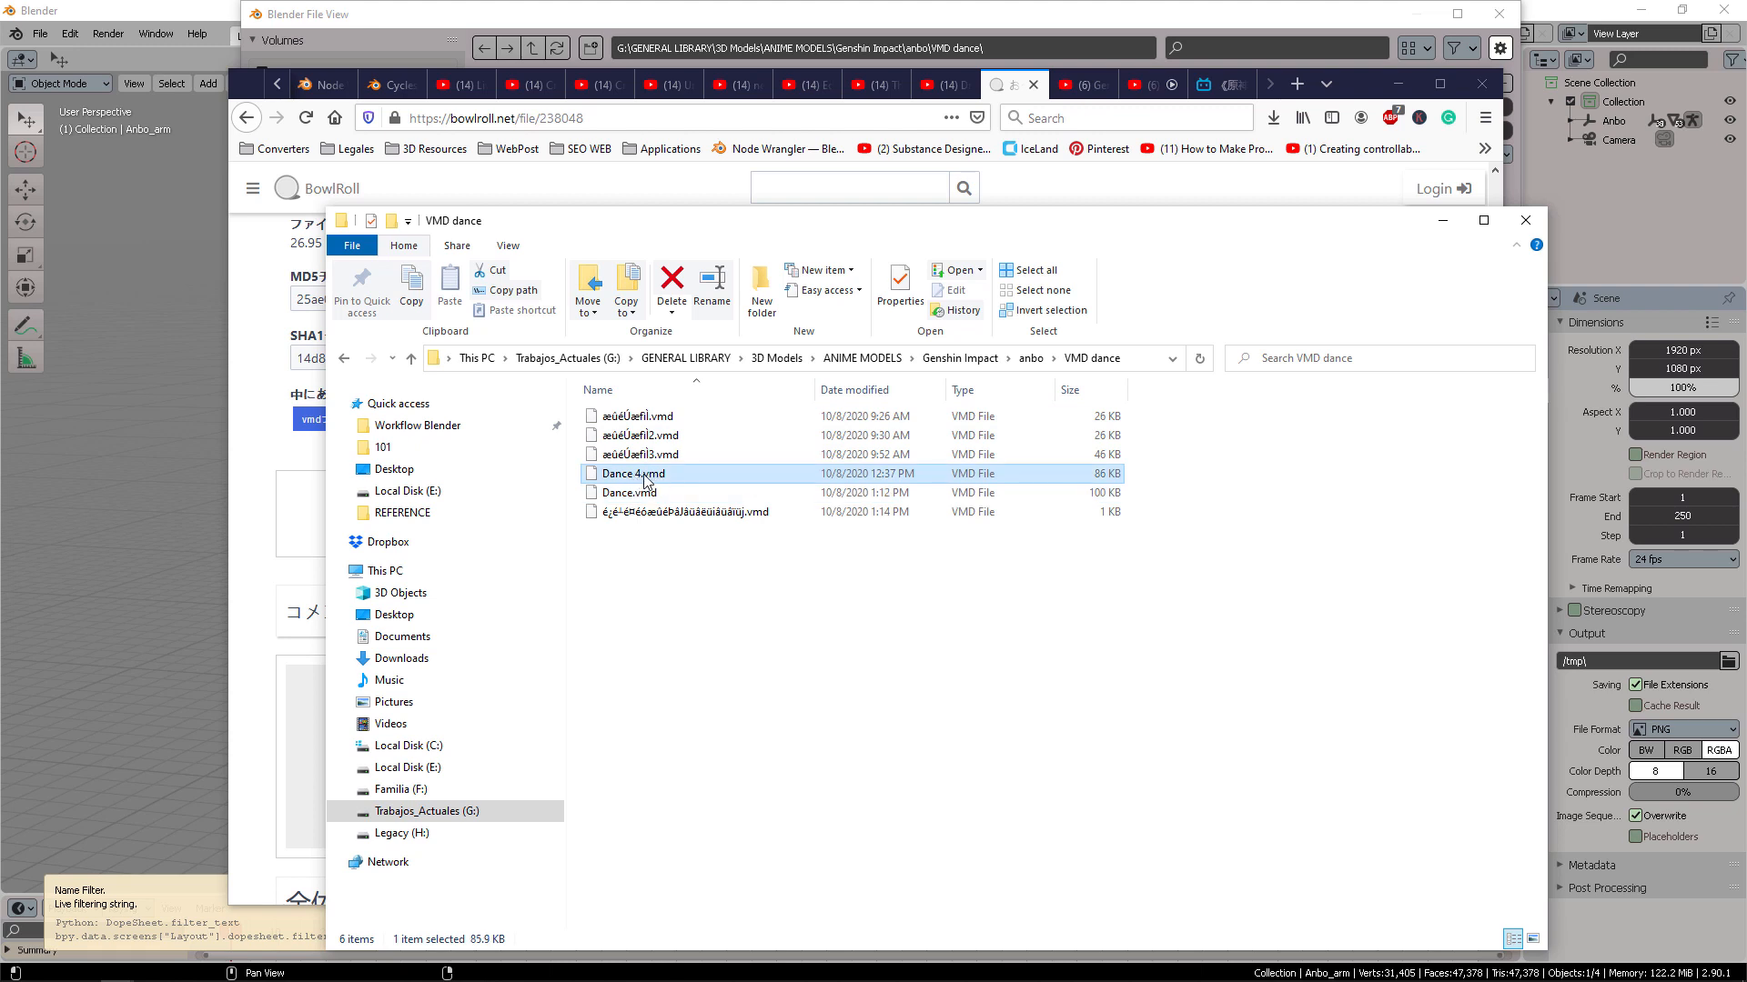
pyautogui.click(646, 476)
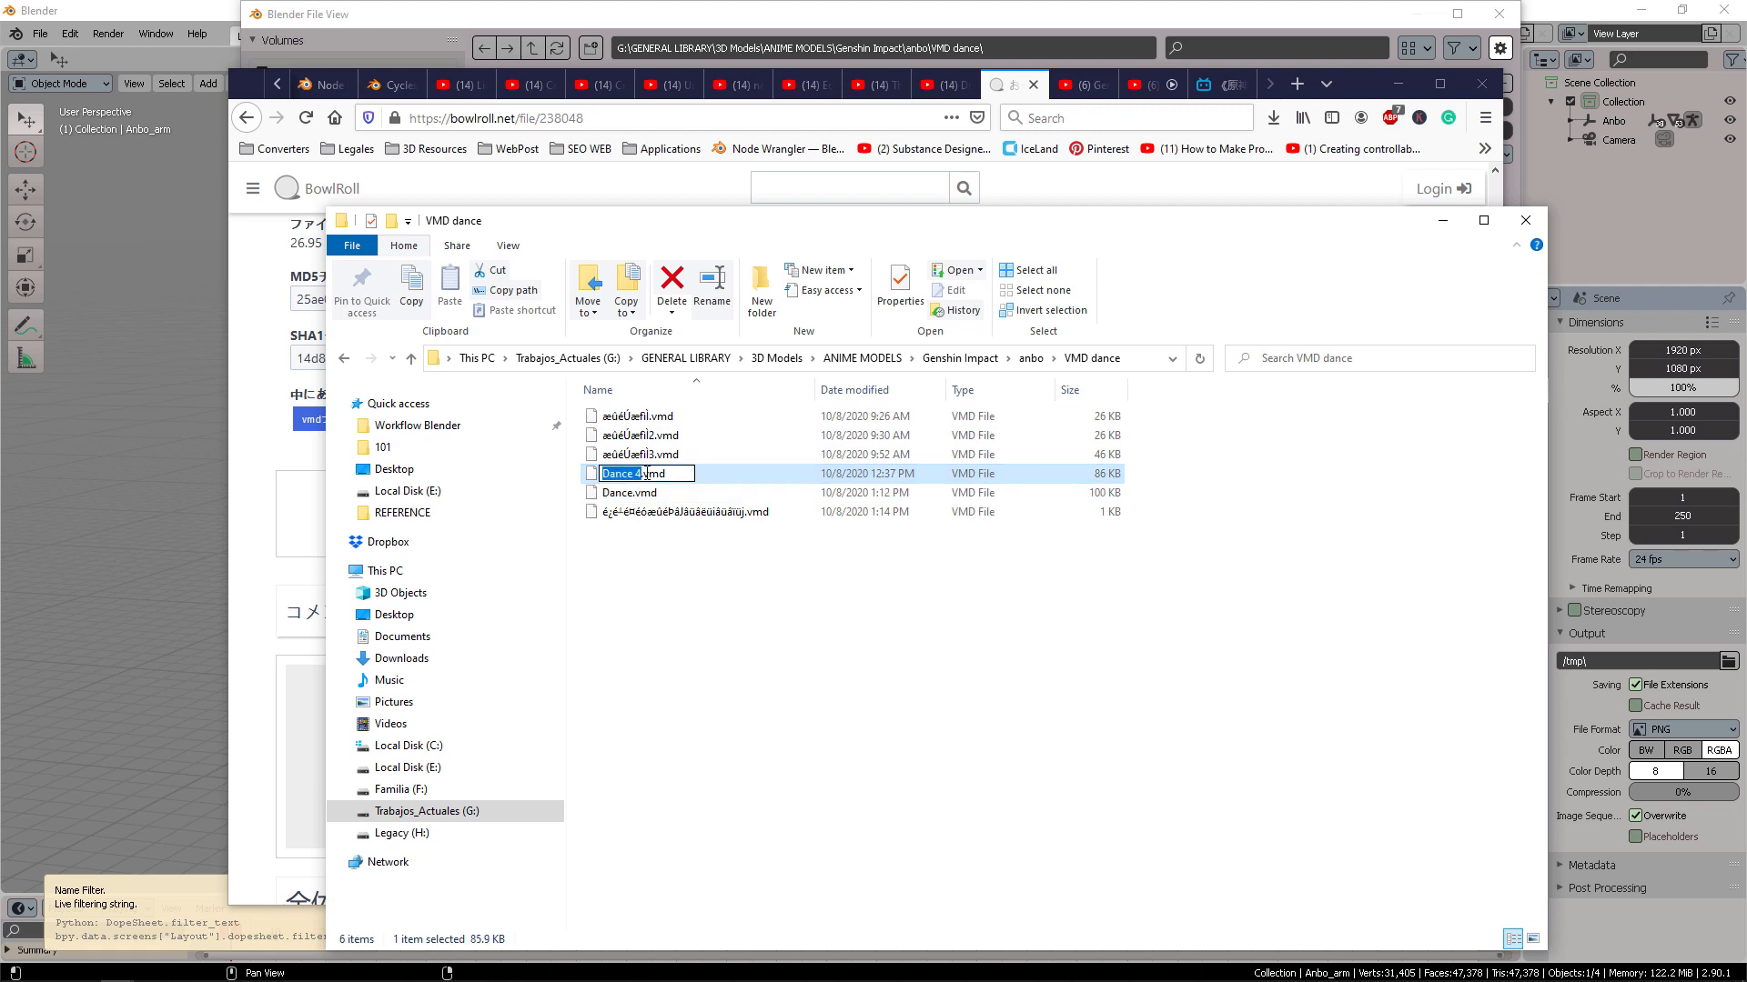
pyautogui.write('Run cuy')
pyautogui.press('BackSpace')
pyautogui.press('BackSpace')
pyautogui.write('ycle')
pyautogui.press('Return')
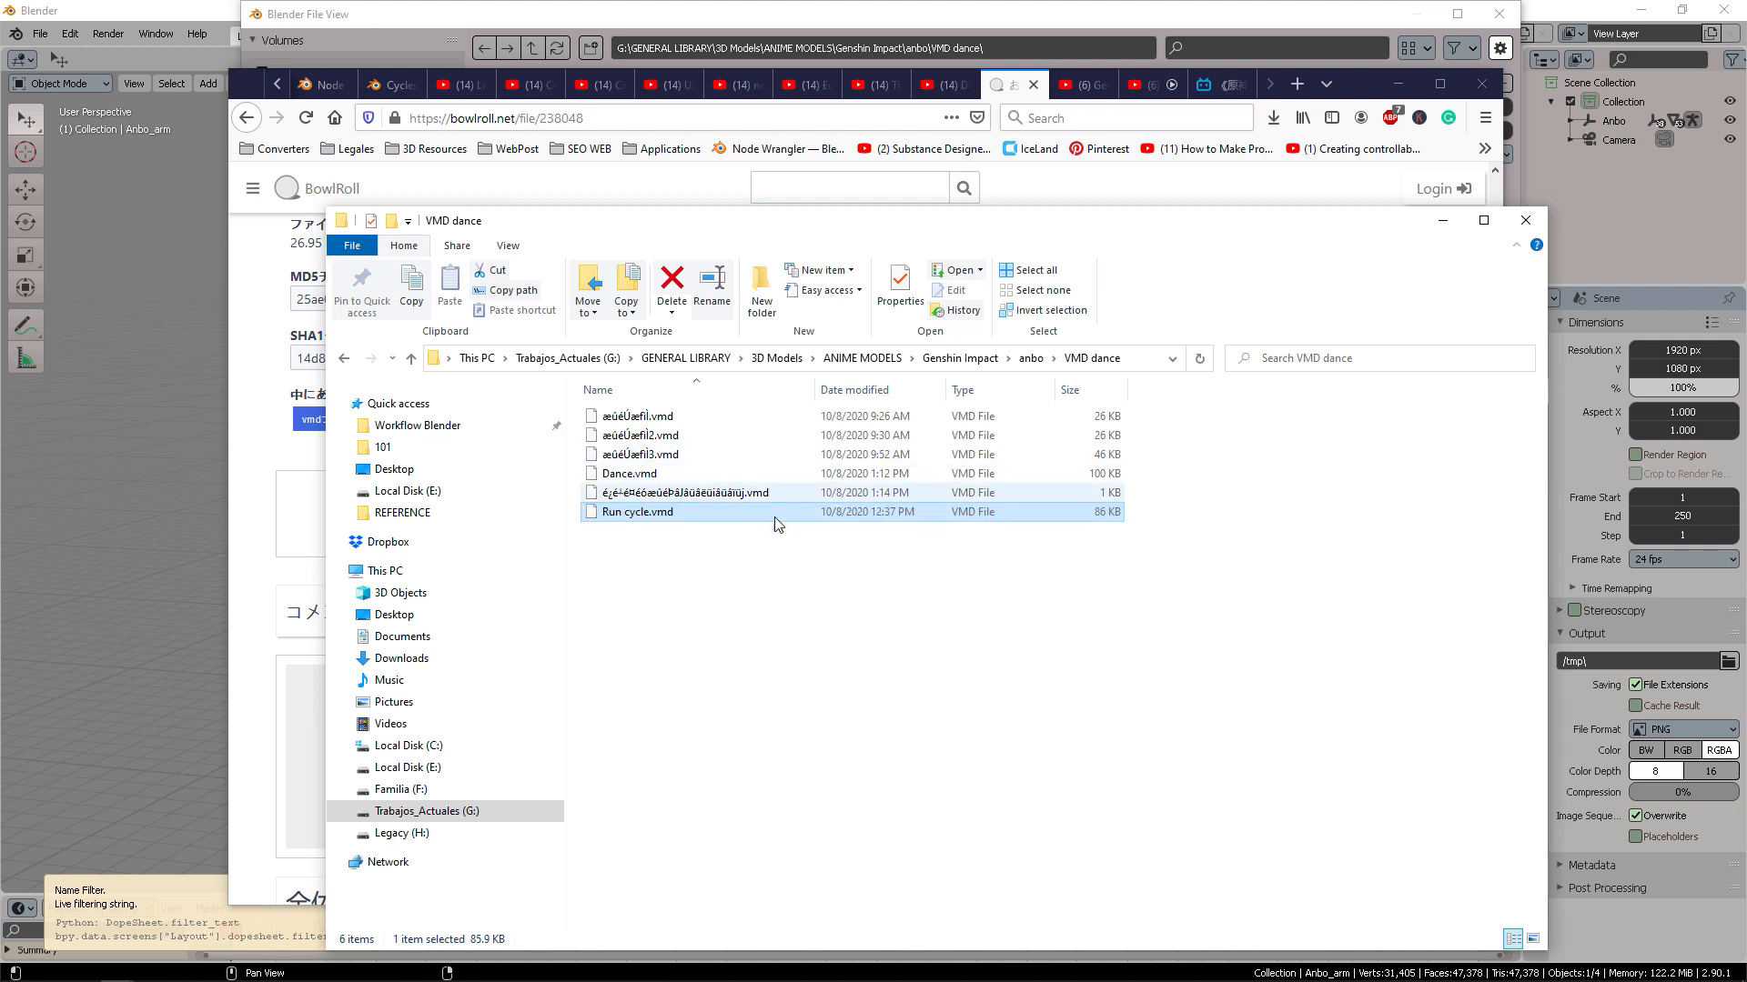
pyautogui.click(853, 650)
pyautogui.click(1105, 516)
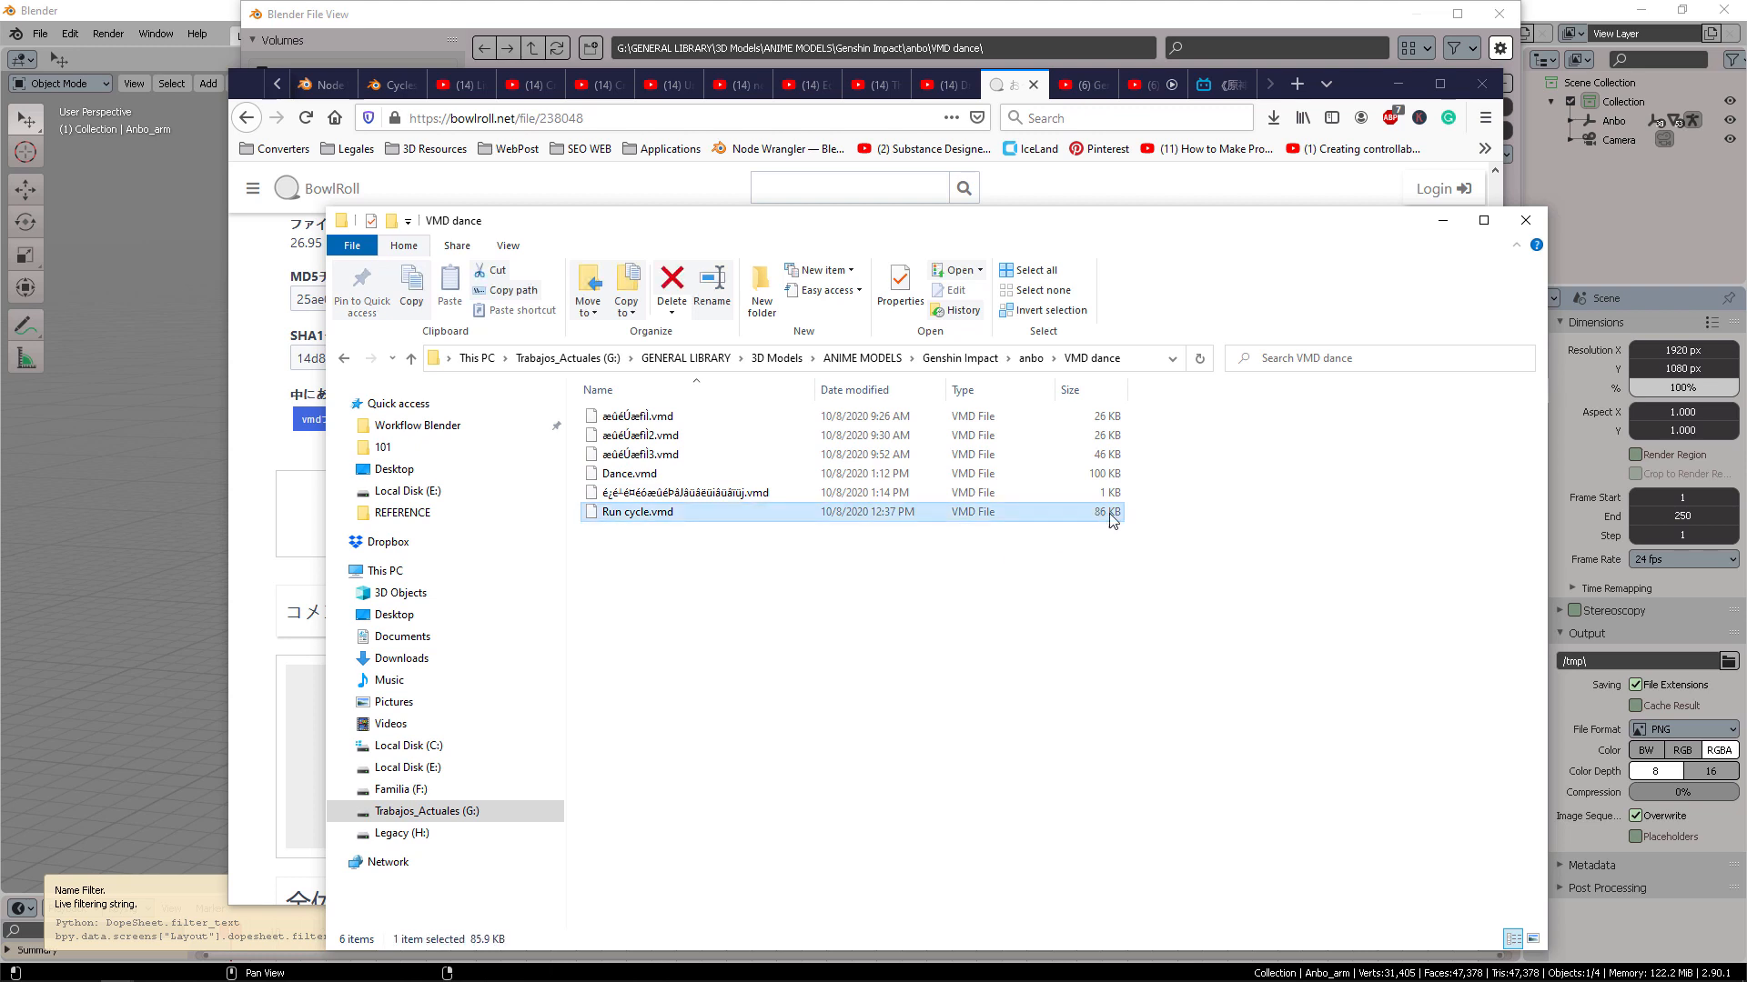
pyautogui.click(1030, 566)
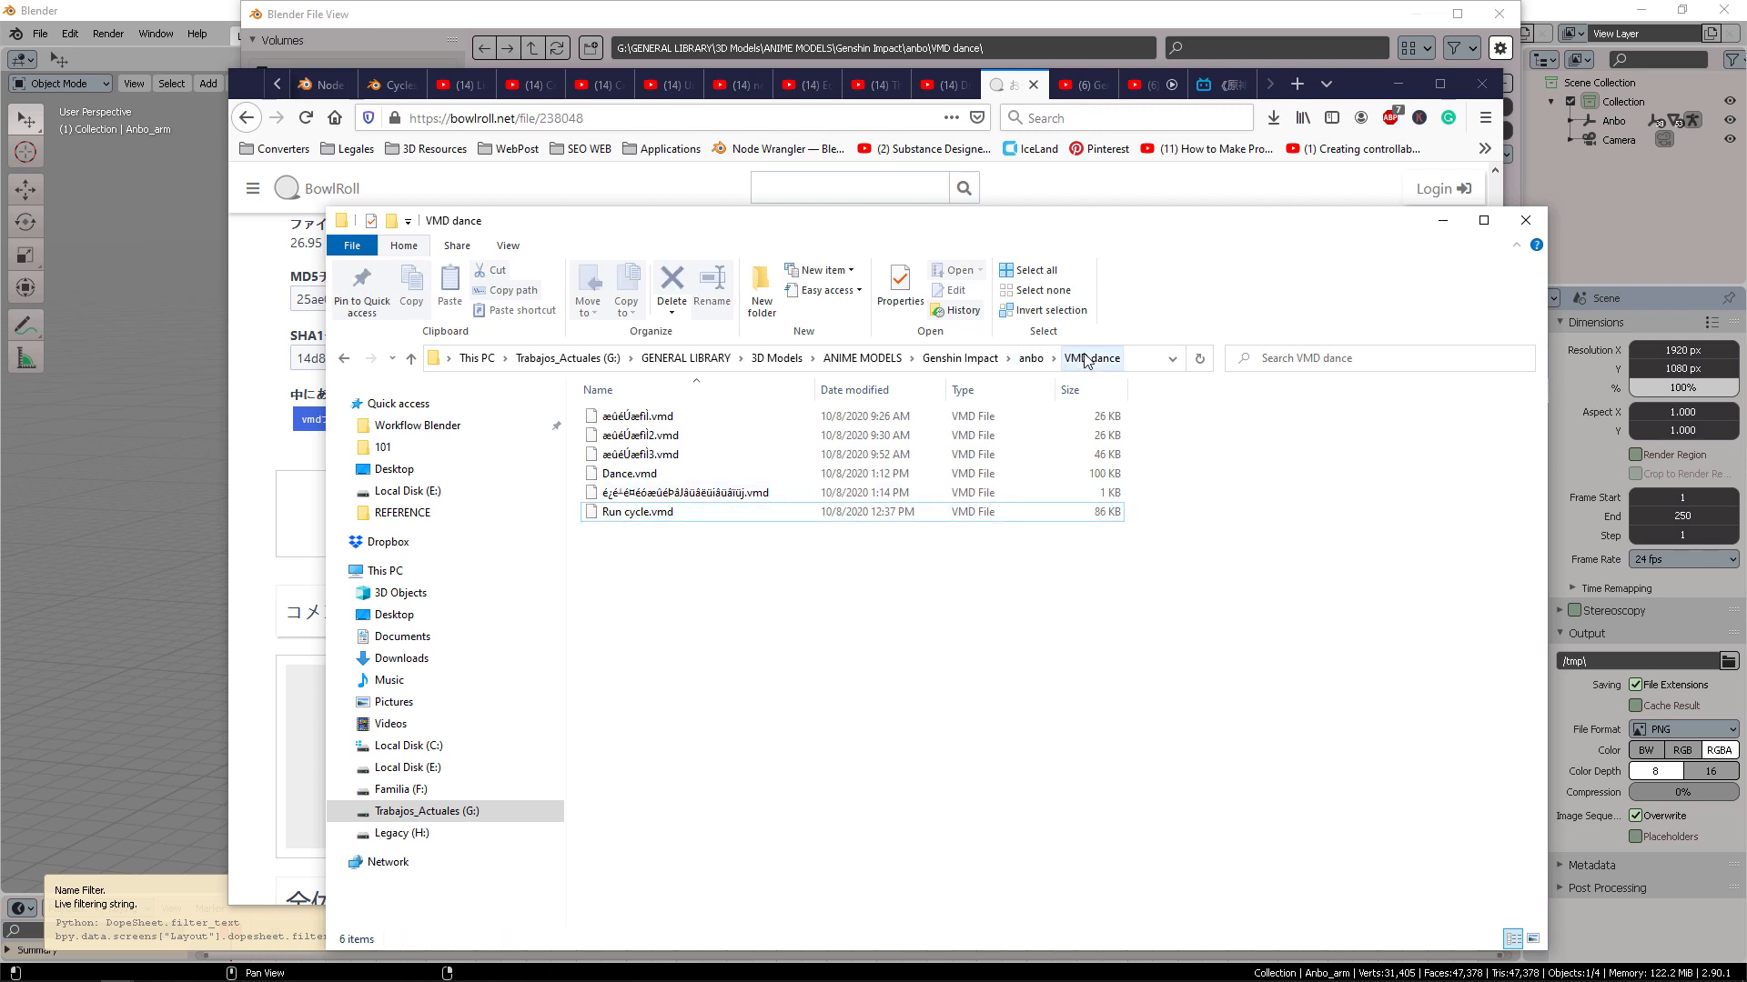
# Switch back to Blender's file browser, refresh the VMD dance folder and import Run cycle.vmd with the default options
pyautogui.click(1143, 365)
pyautogui.click(934, 13)
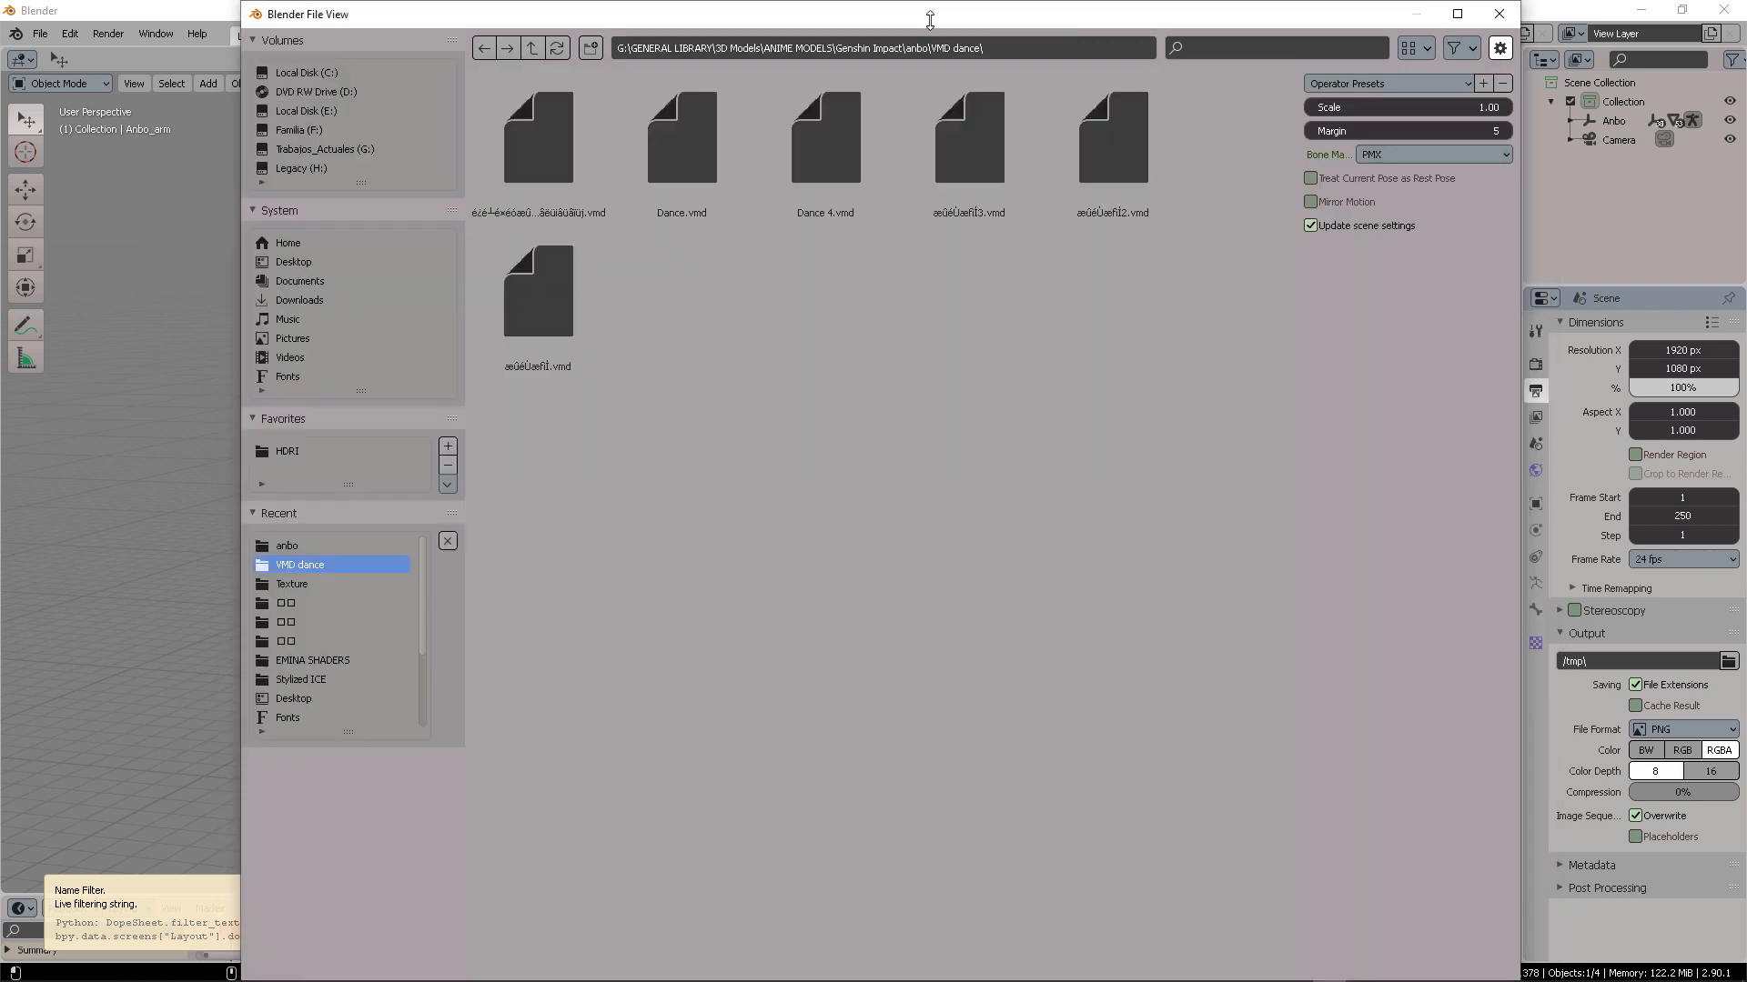
pyautogui.click(992, 47)
pyautogui.press('Return')
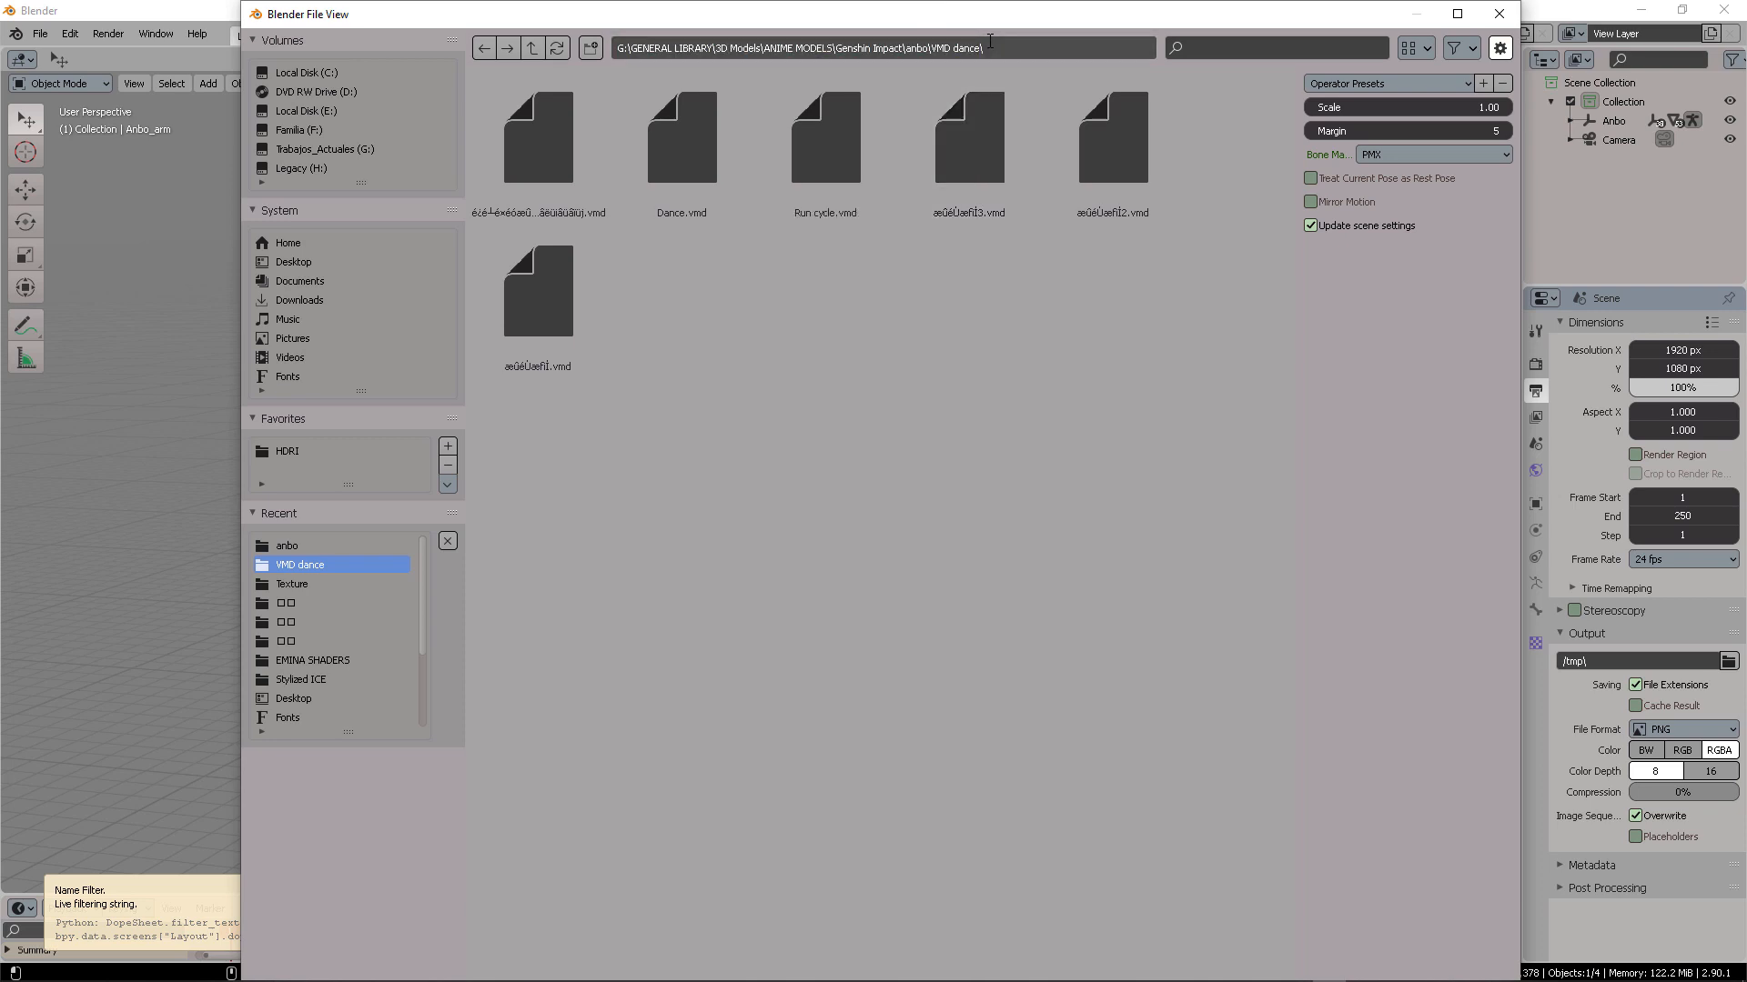
pyautogui.click(859, 173)
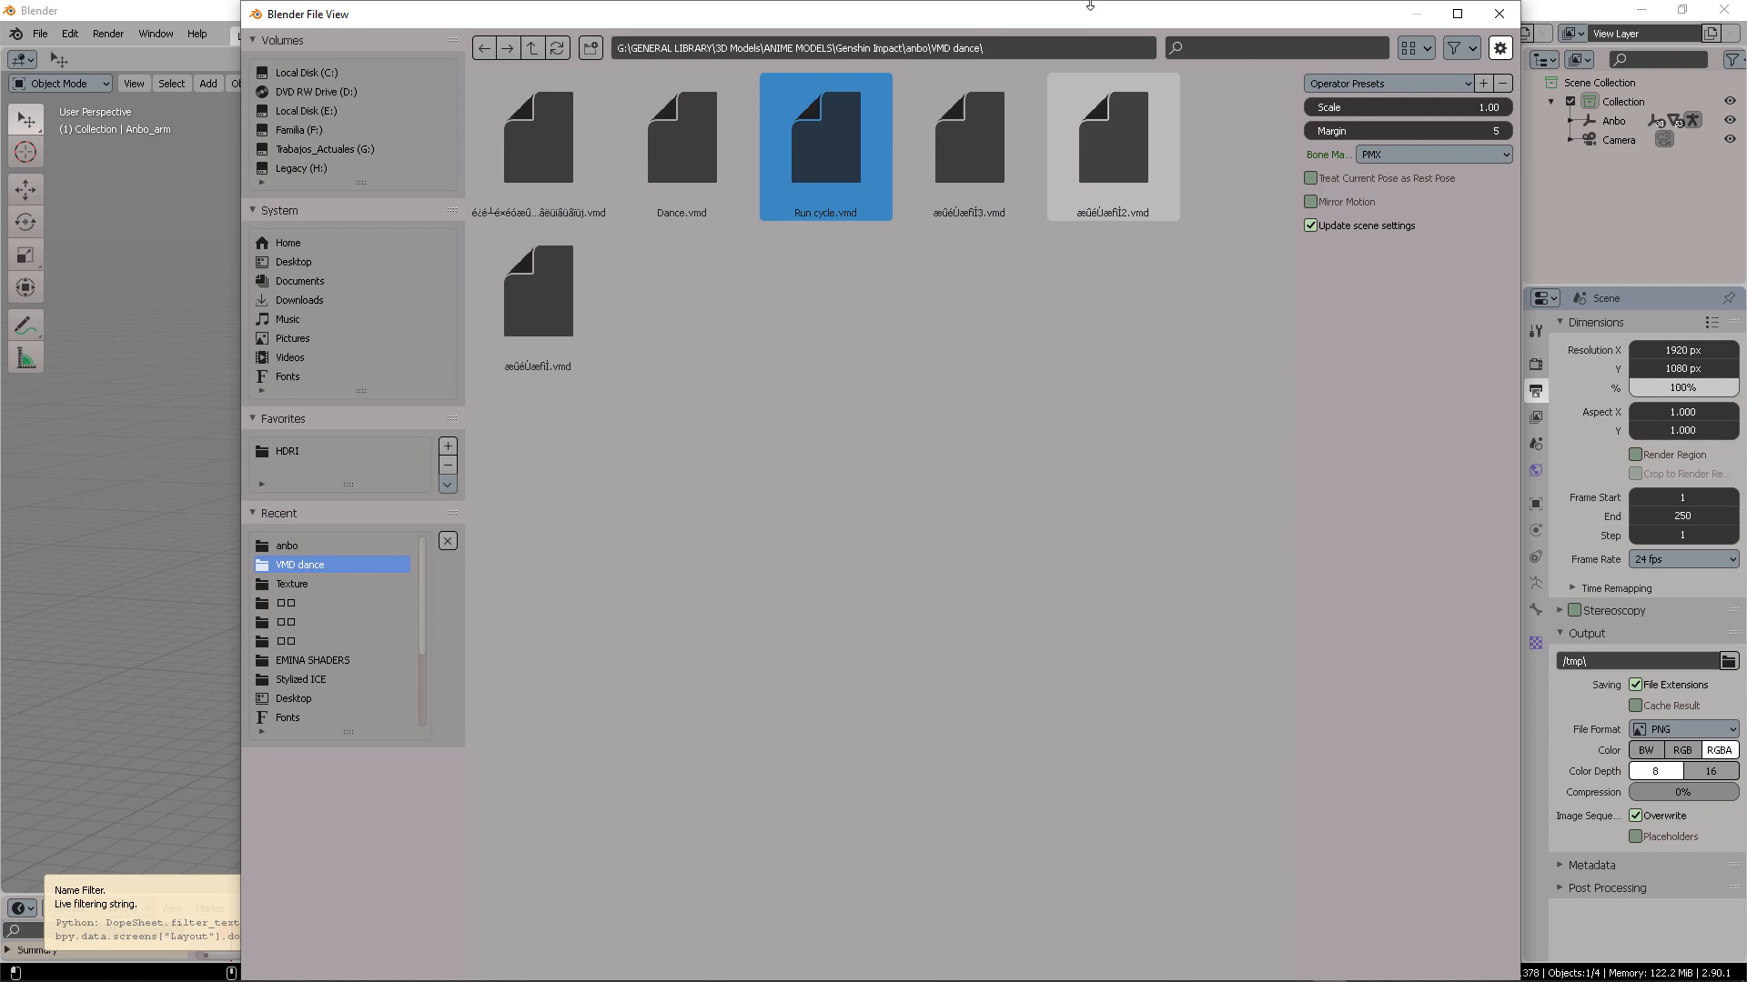
pyautogui.moveTo(1090, 6); pyautogui.dragTo(1045, 61)
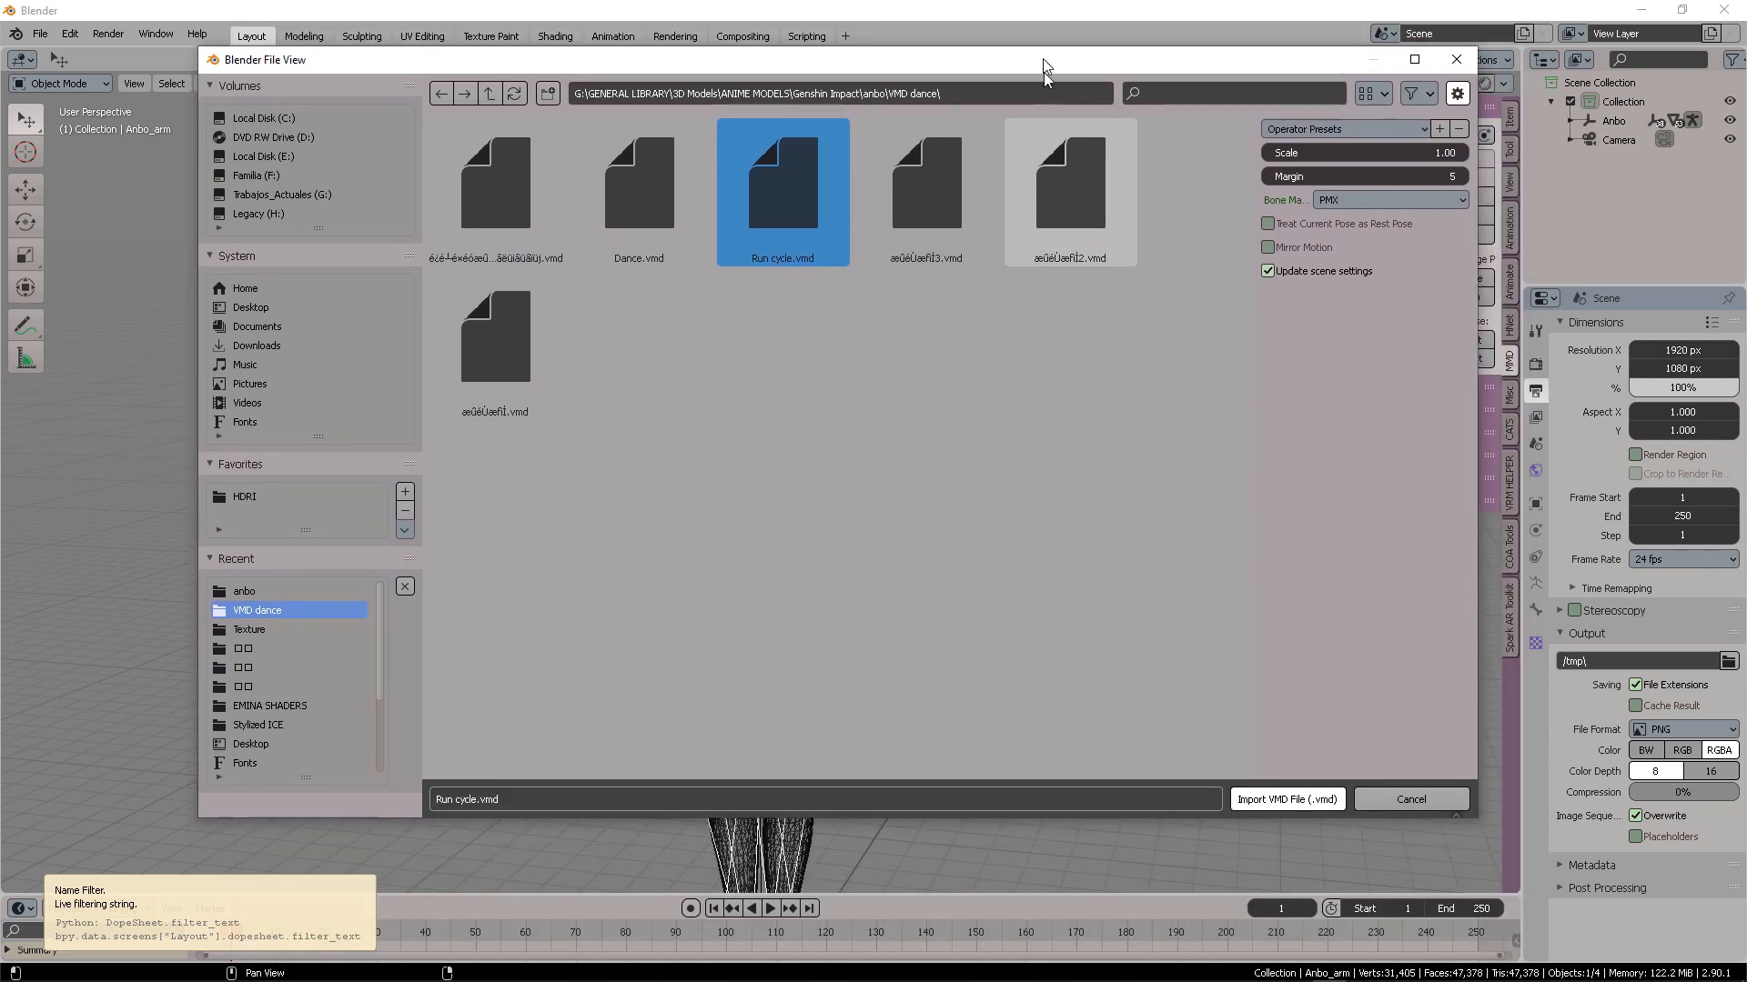
pyautogui.click(1267, 802)
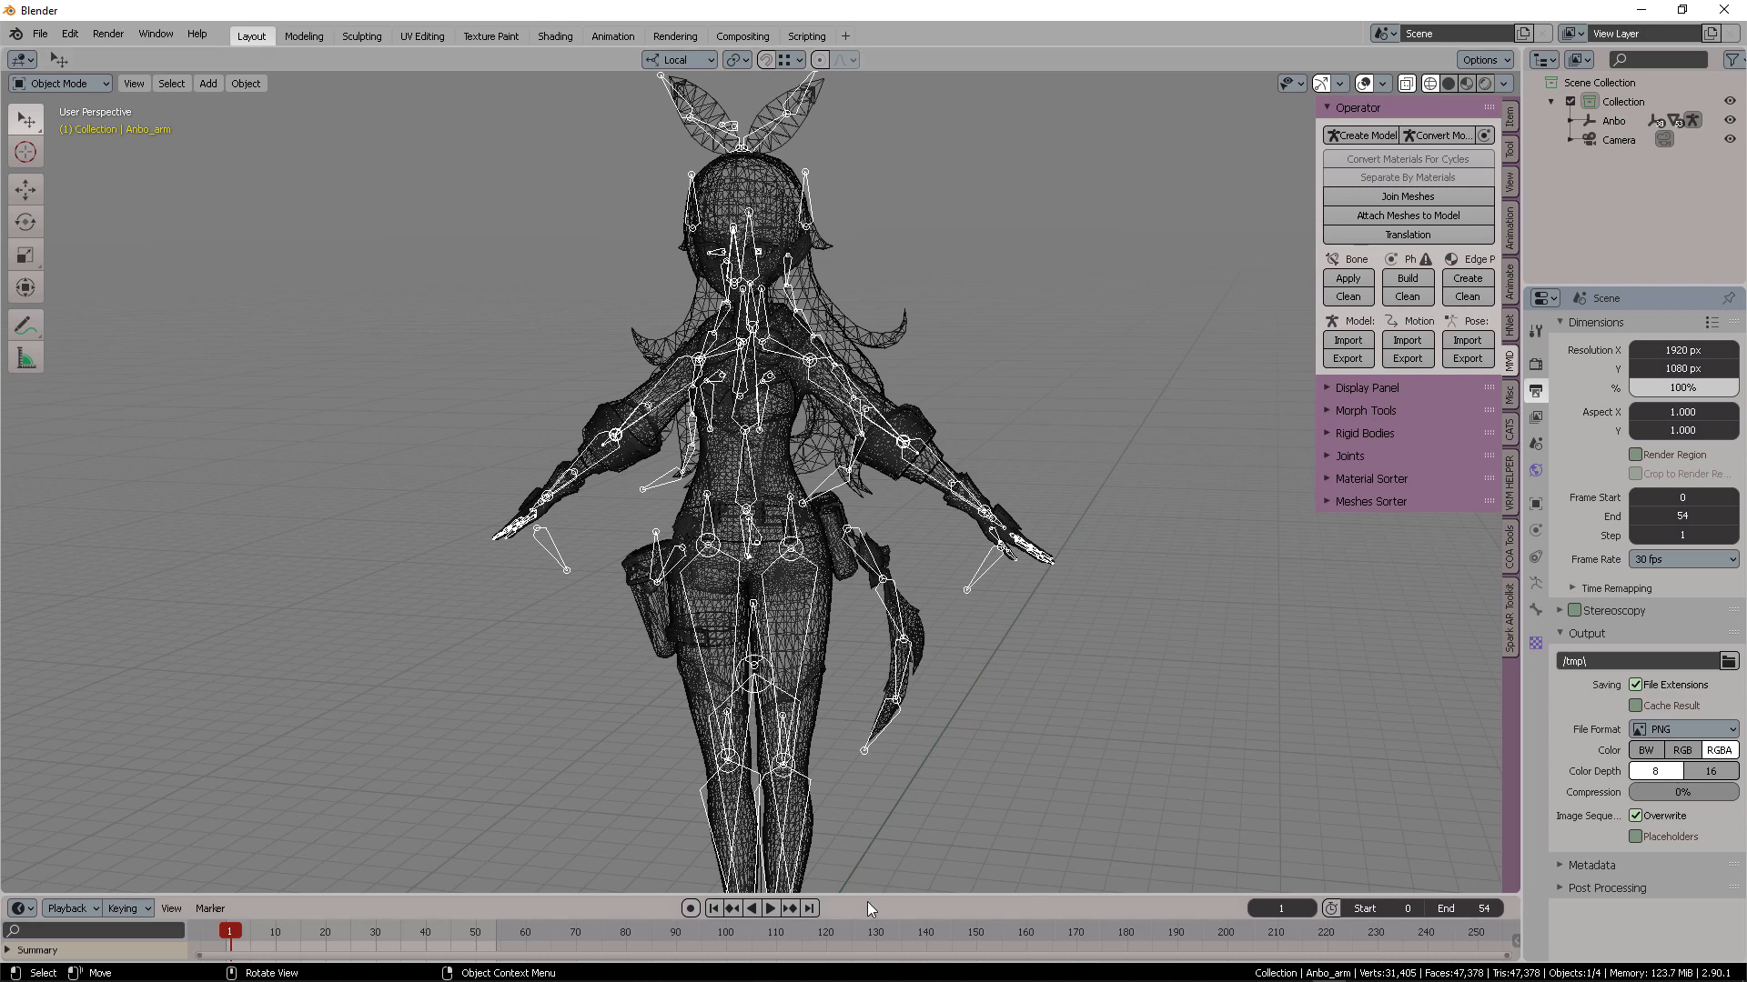
# Enlarge the timeline and fit the animation's frame range in it, play the motion and scrub to frame 13
pyautogui.moveTo(868, 898); pyautogui.dragTo(868, 809)
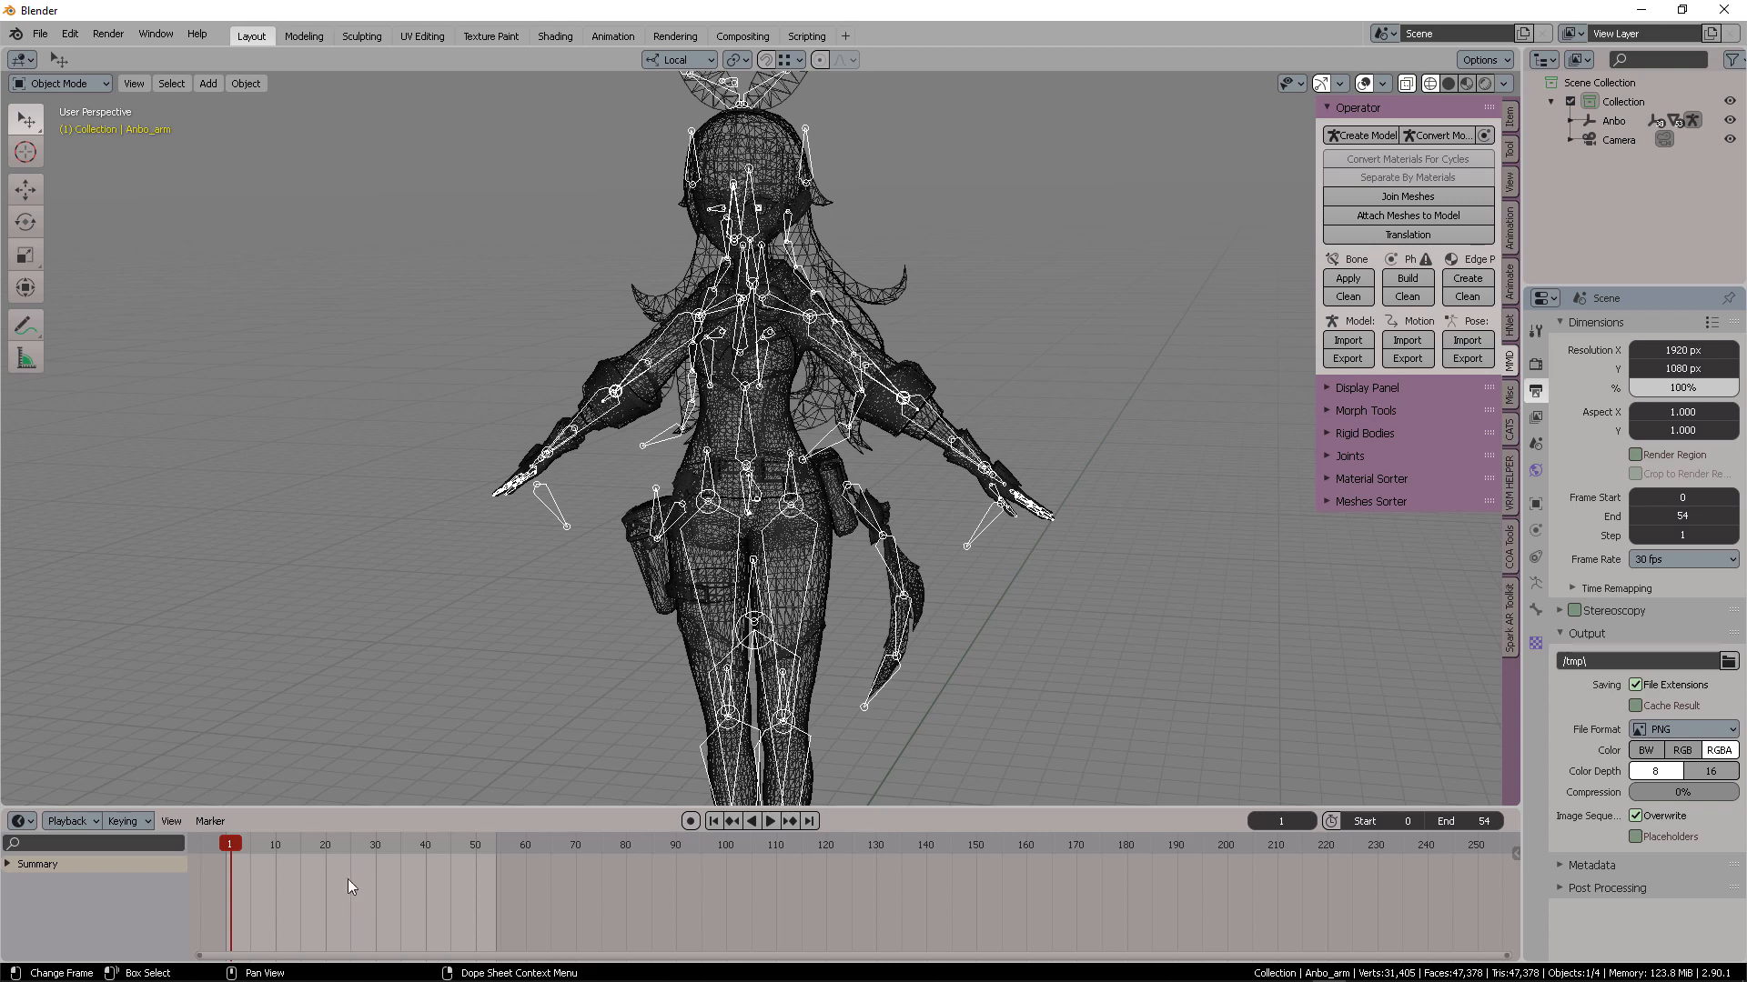
pyautogui.press('Home')
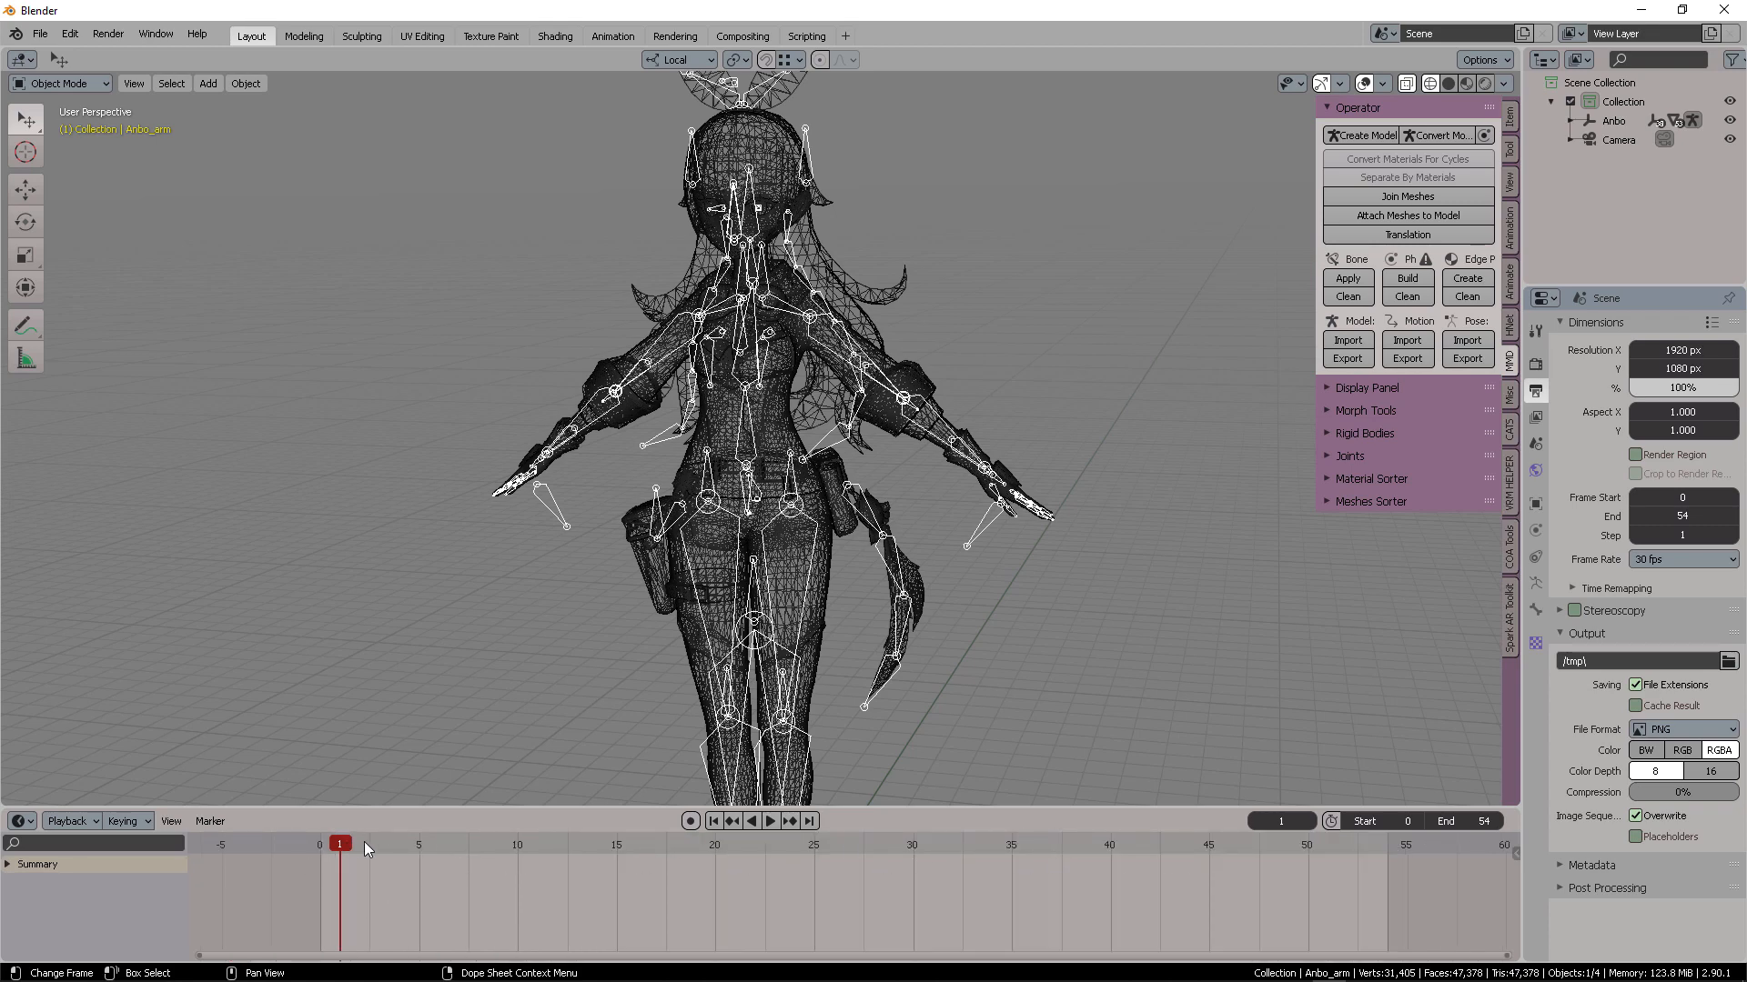
pyautogui.press('space')
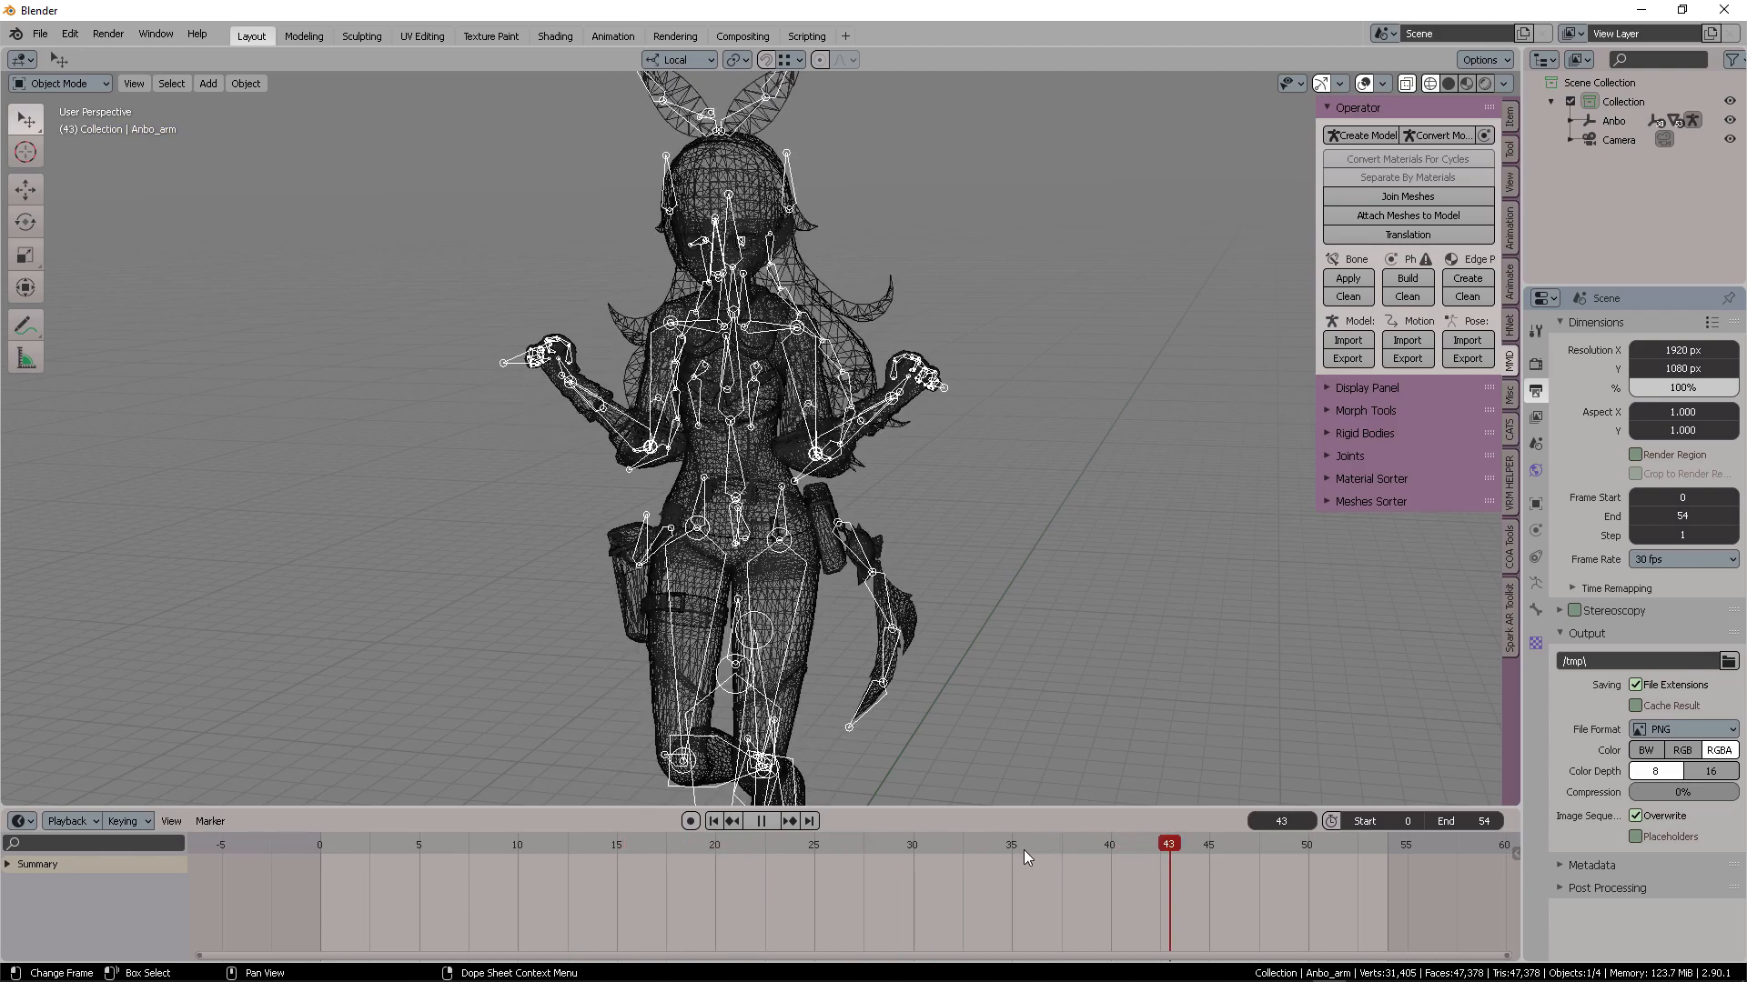
pyautogui.moveTo(1023, 850); pyautogui.dragTo(576, 846)
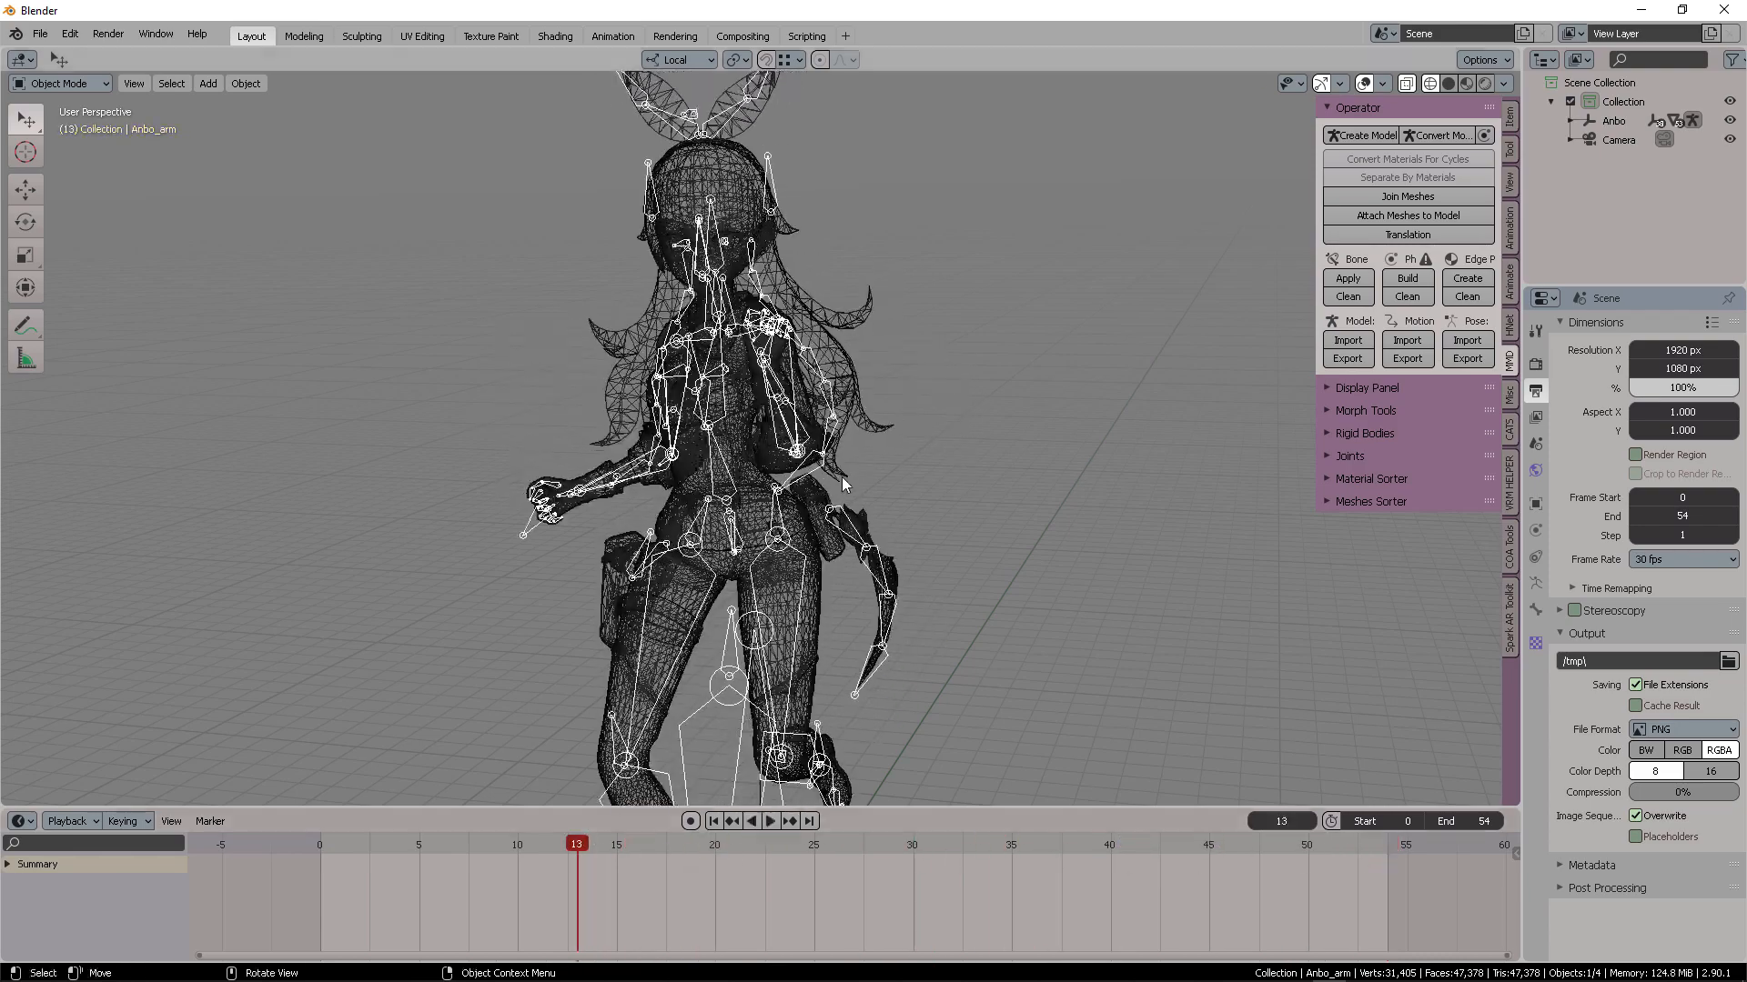
pyautogui.scroll(-2, 842, 477)
pyautogui.moveTo(842, 475); pyautogui.dragTo(913, 466, button='middle')
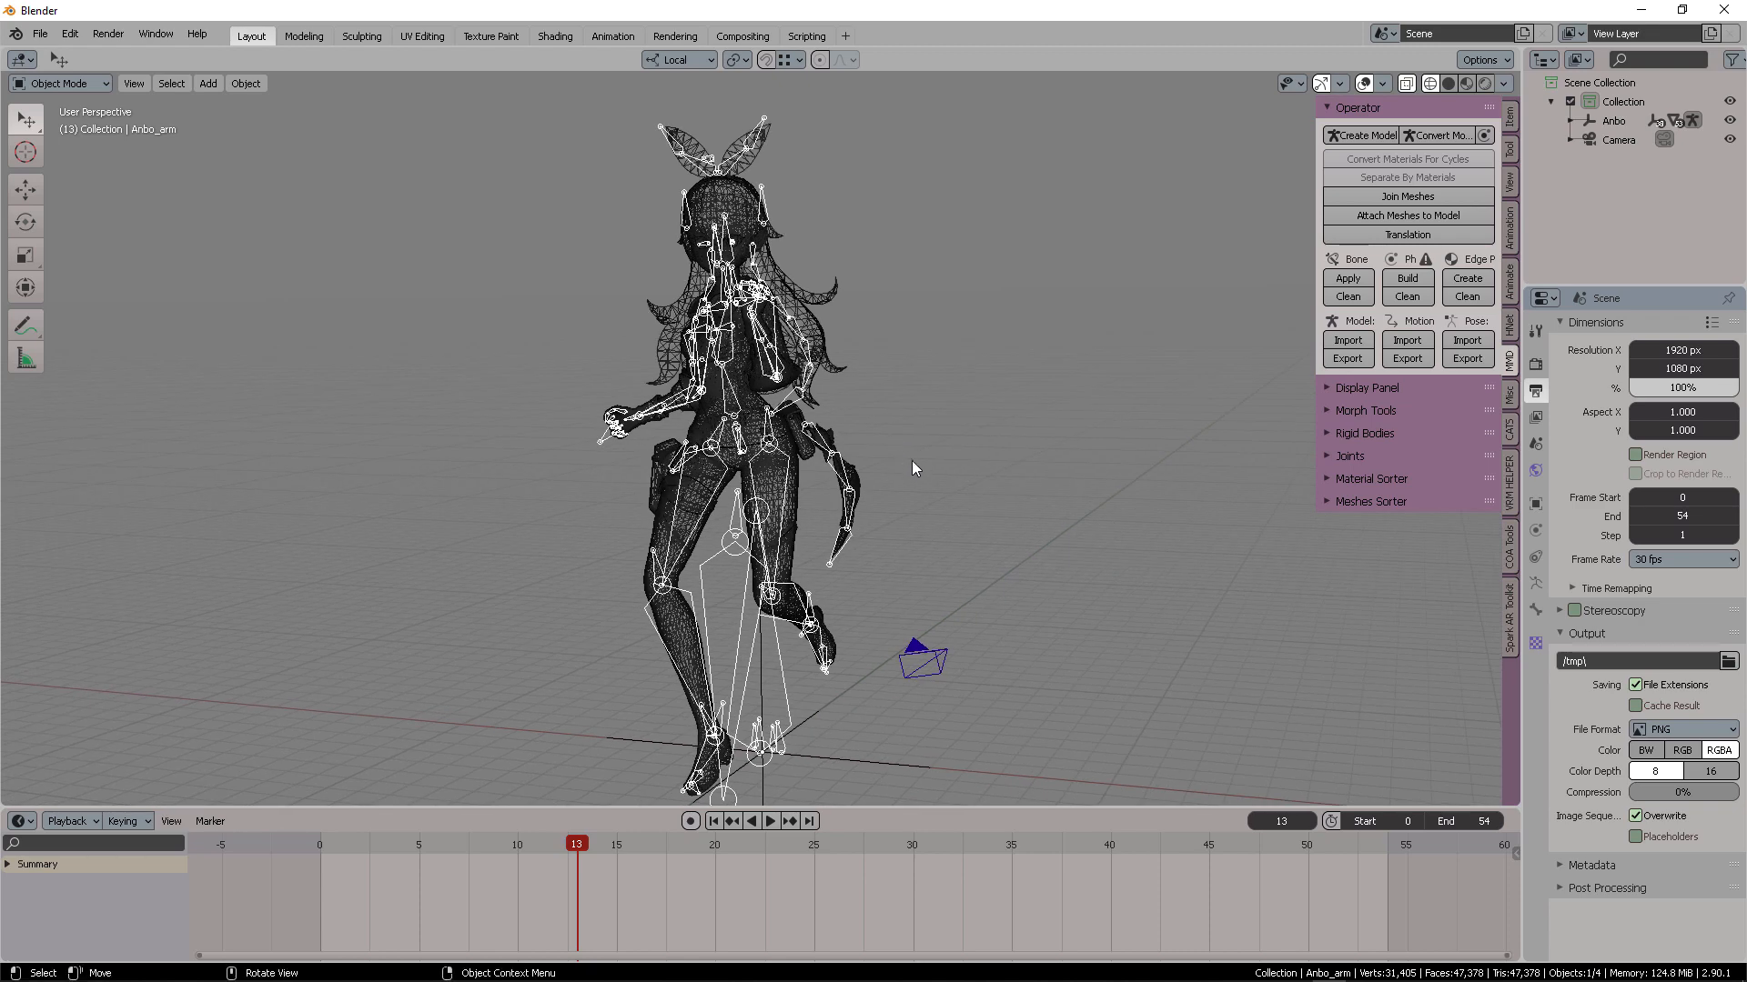
# Rewind to frame 0, play the run motion again and stop with the playhead at frame 15
pyautogui.click(714, 820)
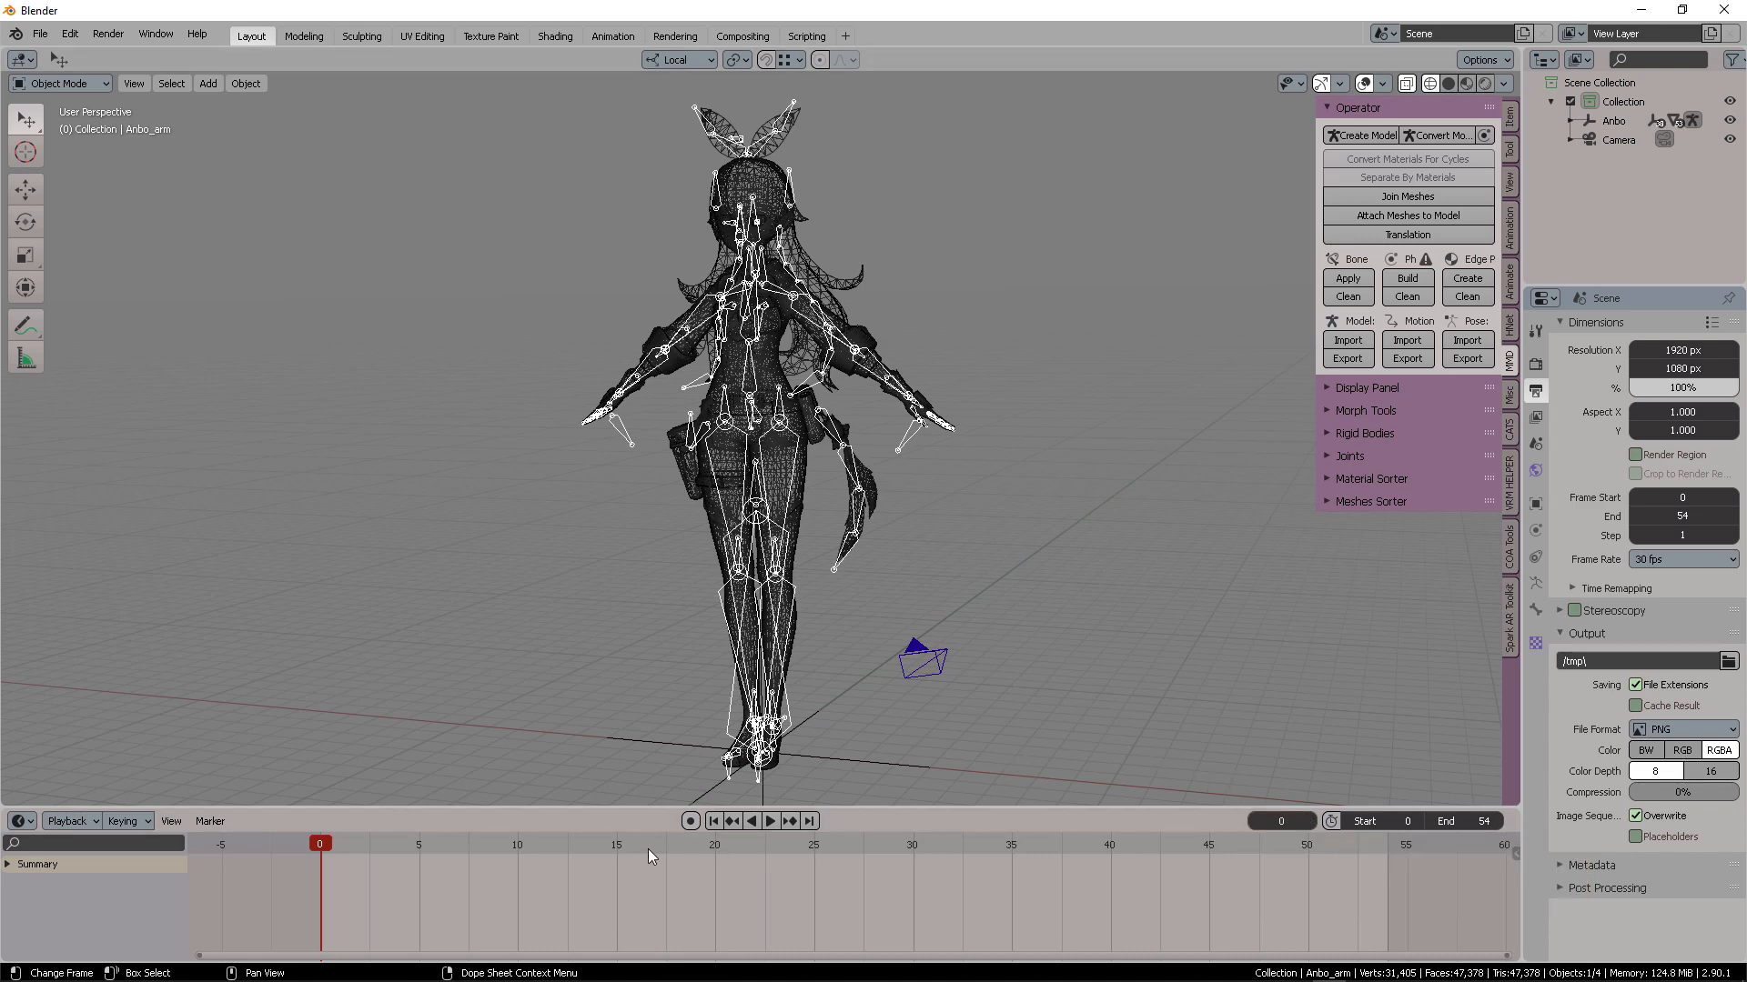
pyautogui.press('space')
pyautogui.moveTo(695, 845); pyautogui.dragTo(616, 851)
pyautogui.press('space')
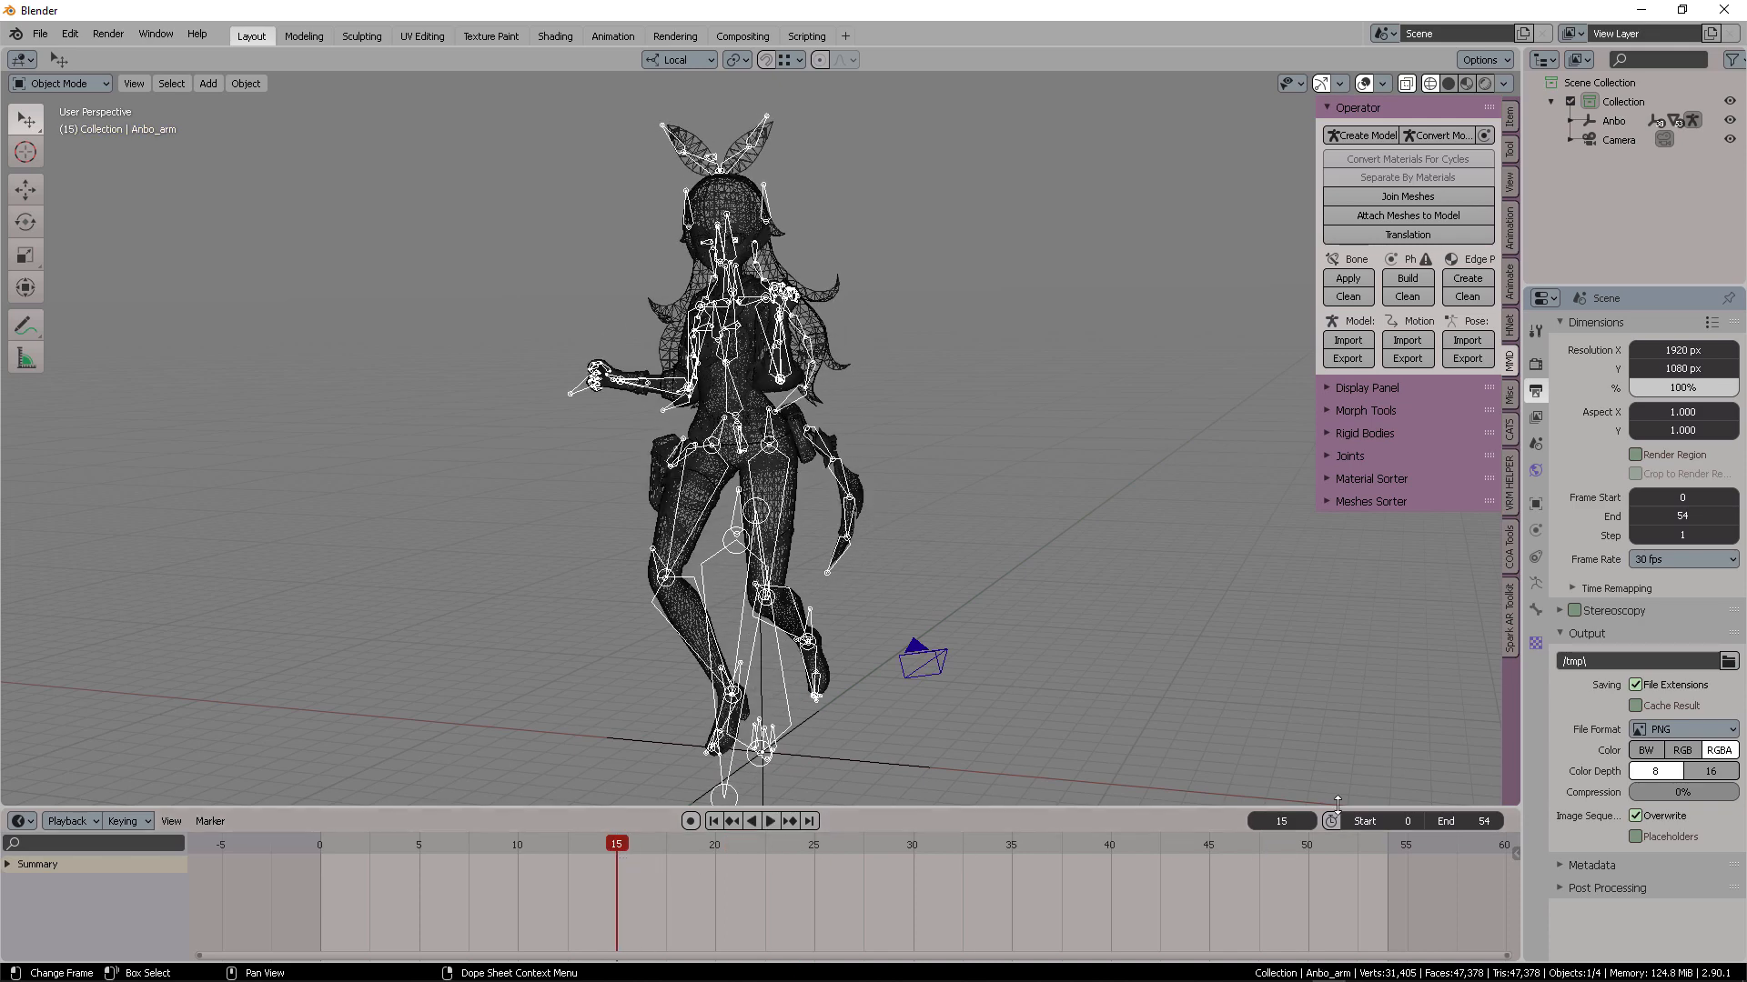
# Enable a preview range from frame 15 to frame 20 and compare the timeline with it off and on
pyautogui.click(1376, 822)
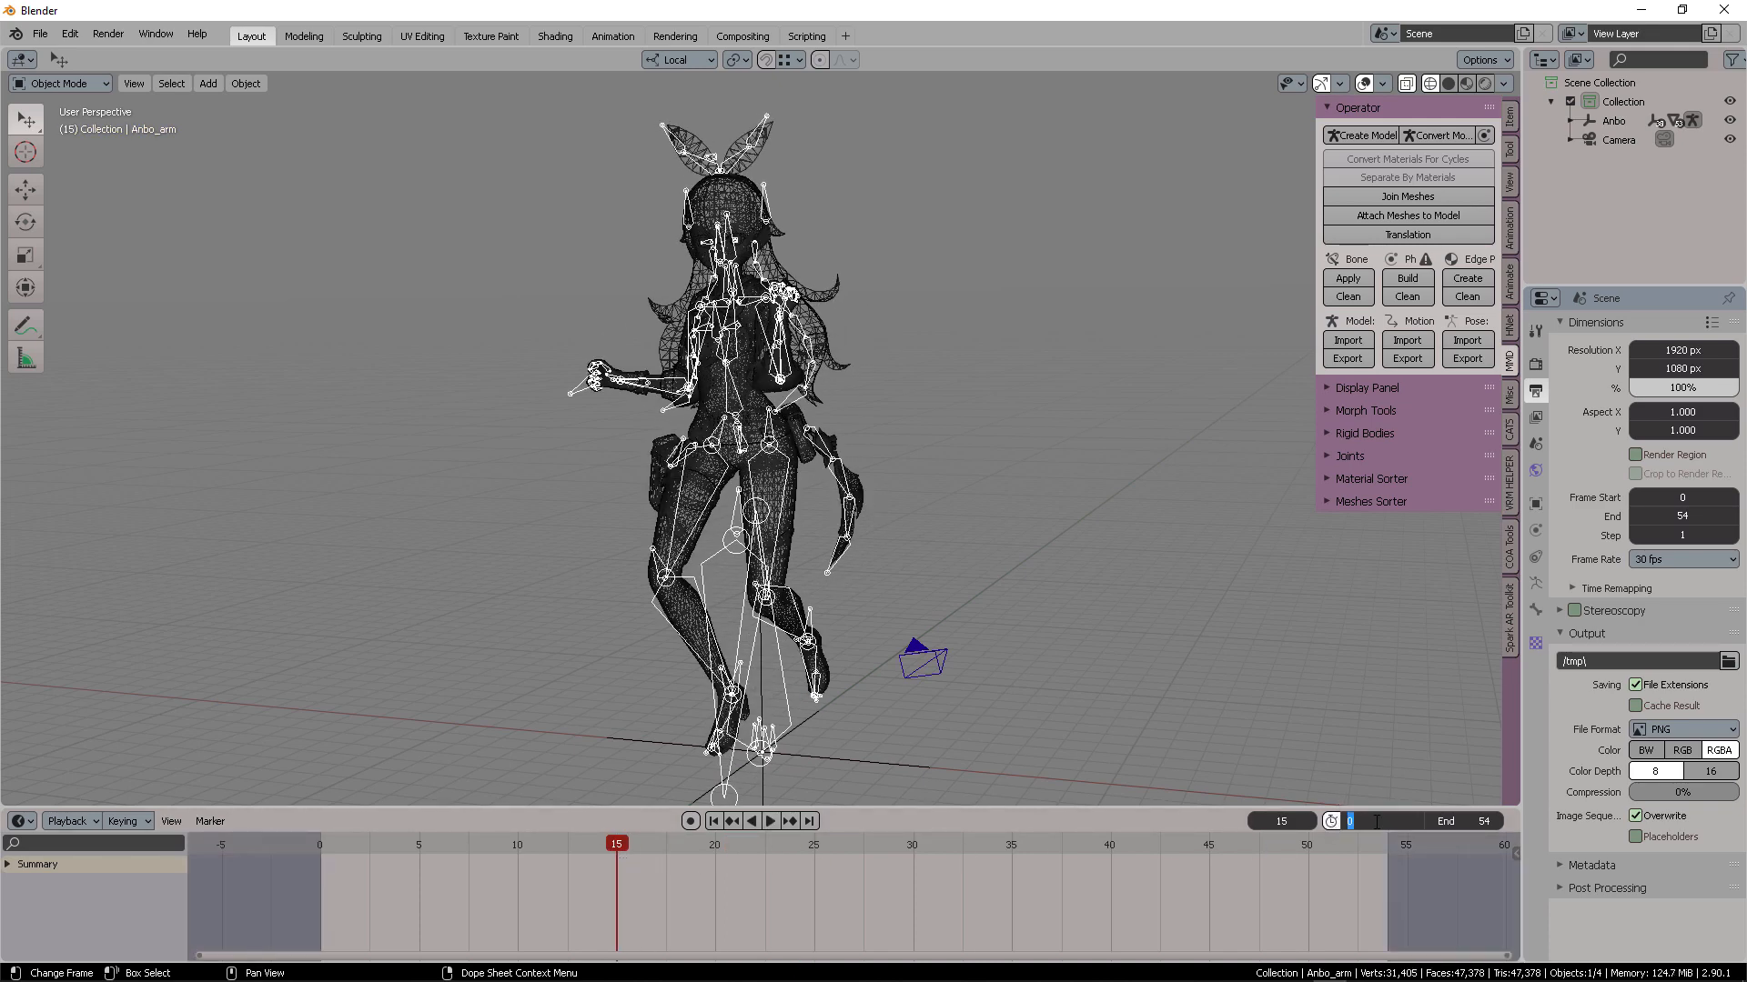
pyautogui.write('15')
pyautogui.press('Return')
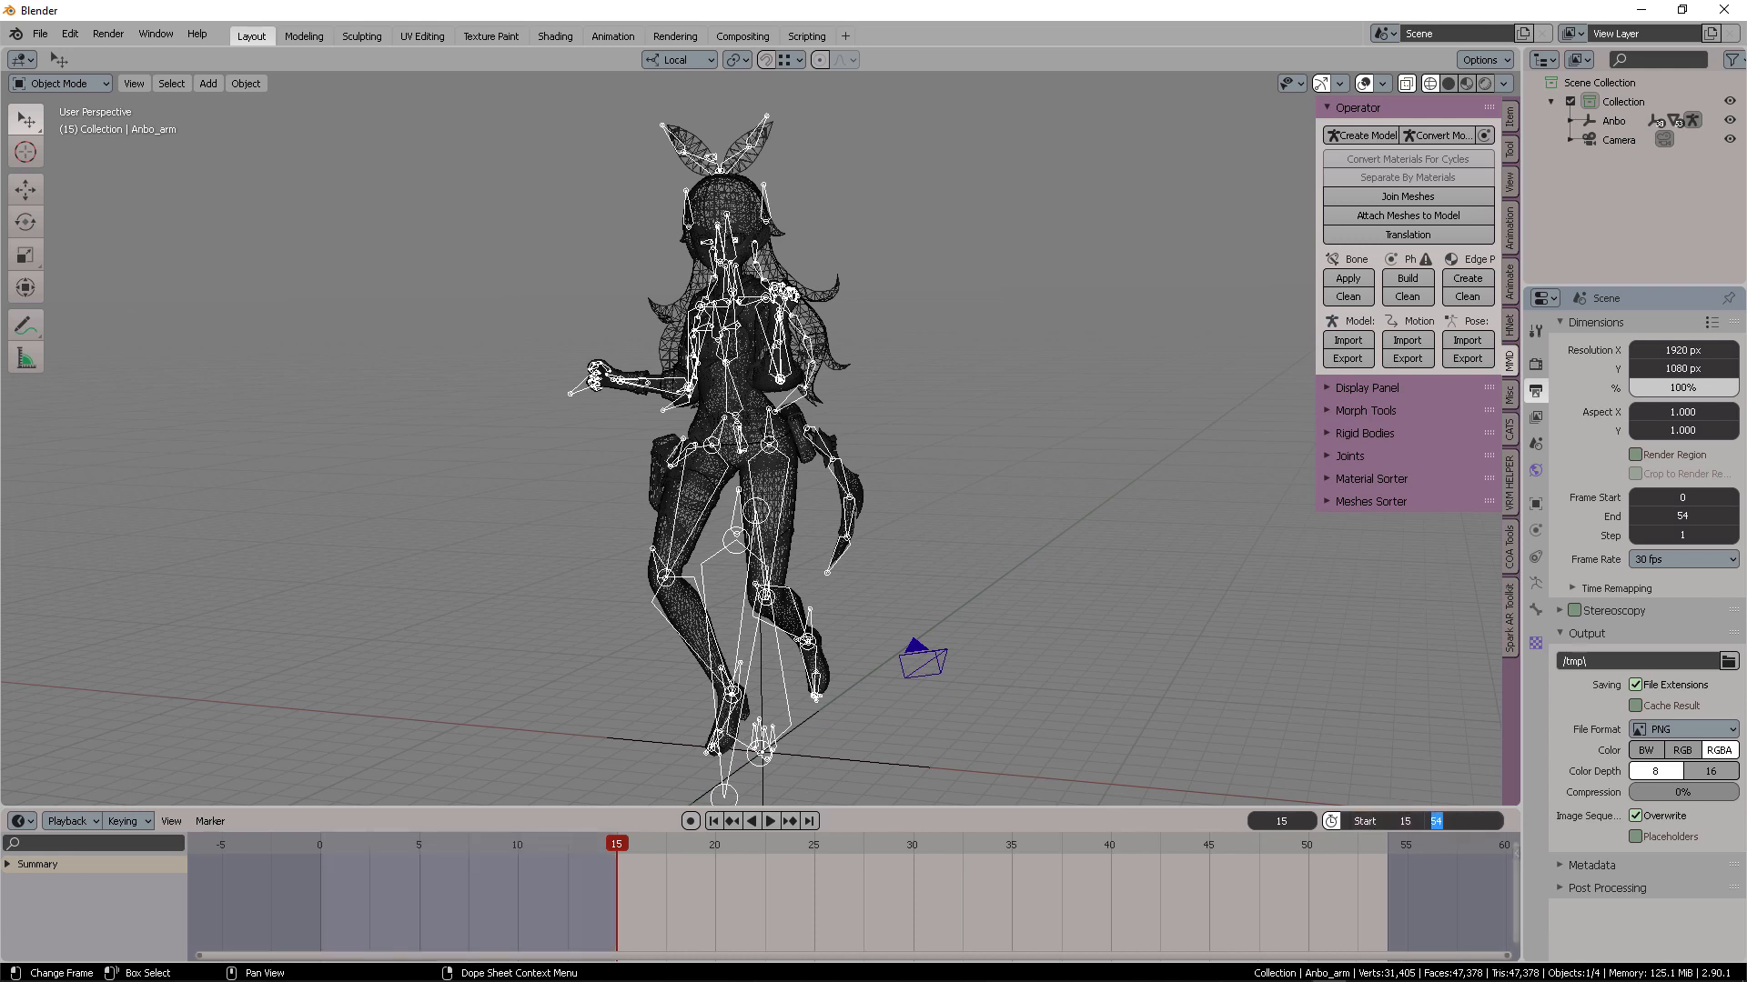
pyautogui.press('Return')
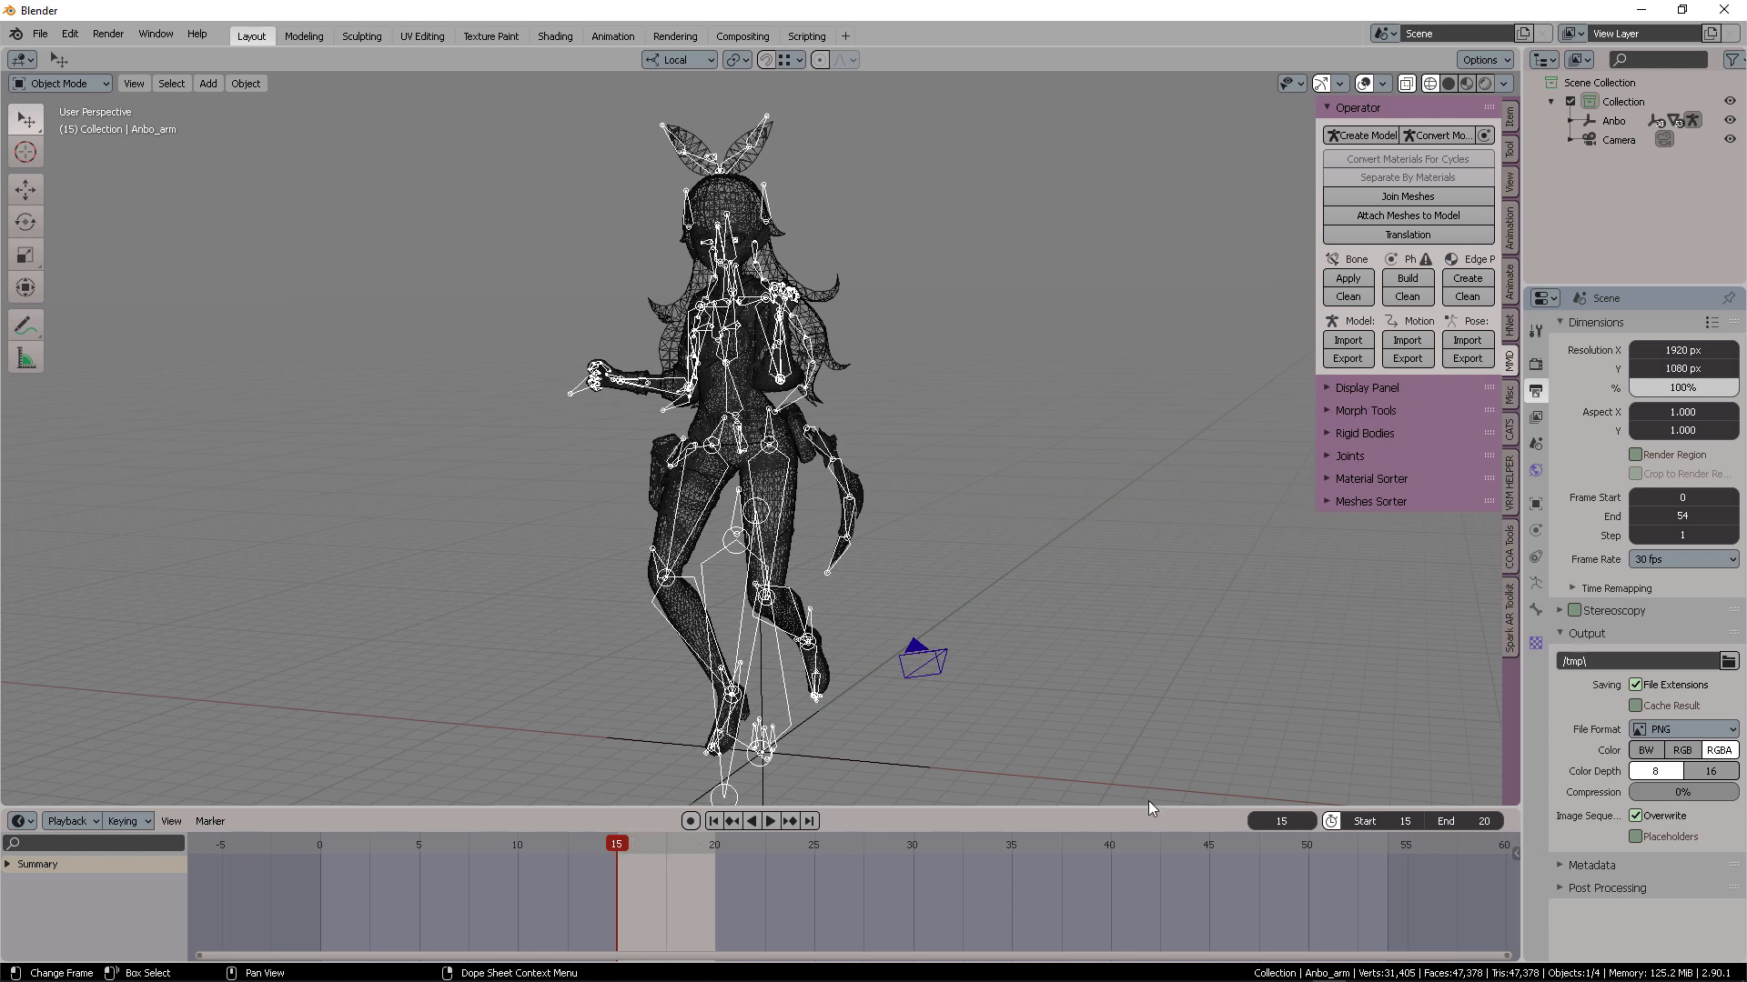
pyautogui.click(1332, 824)
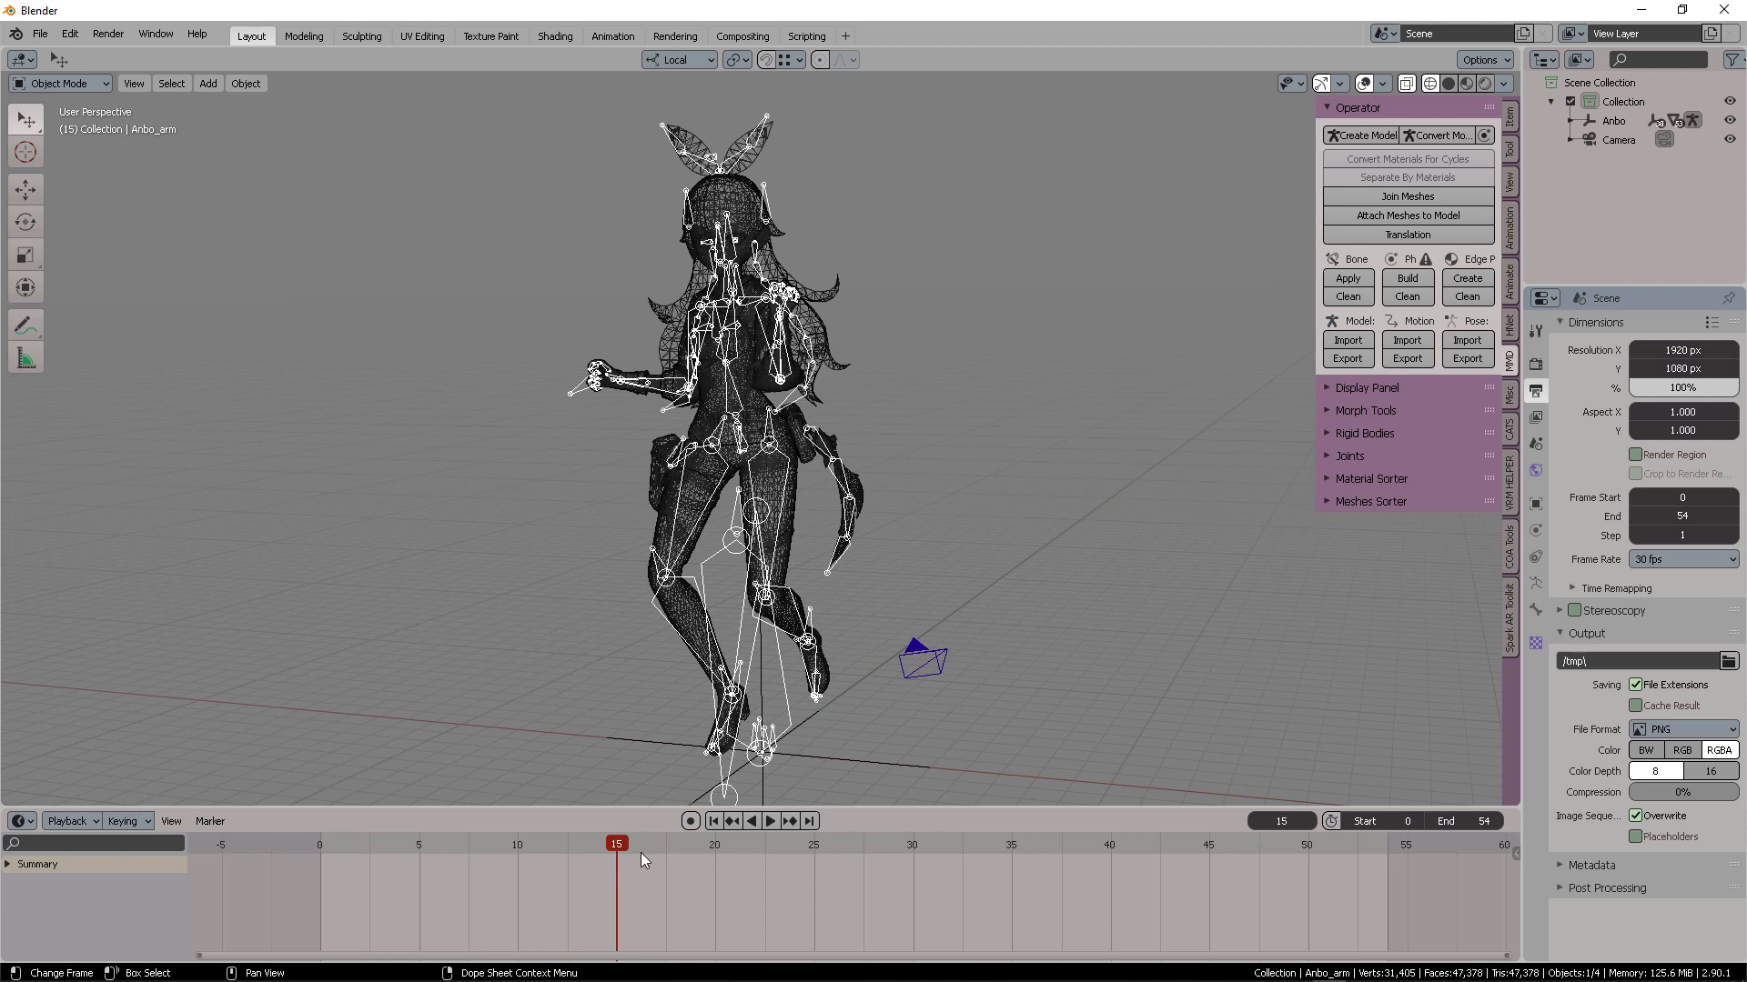
pyautogui.click(1331, 821)
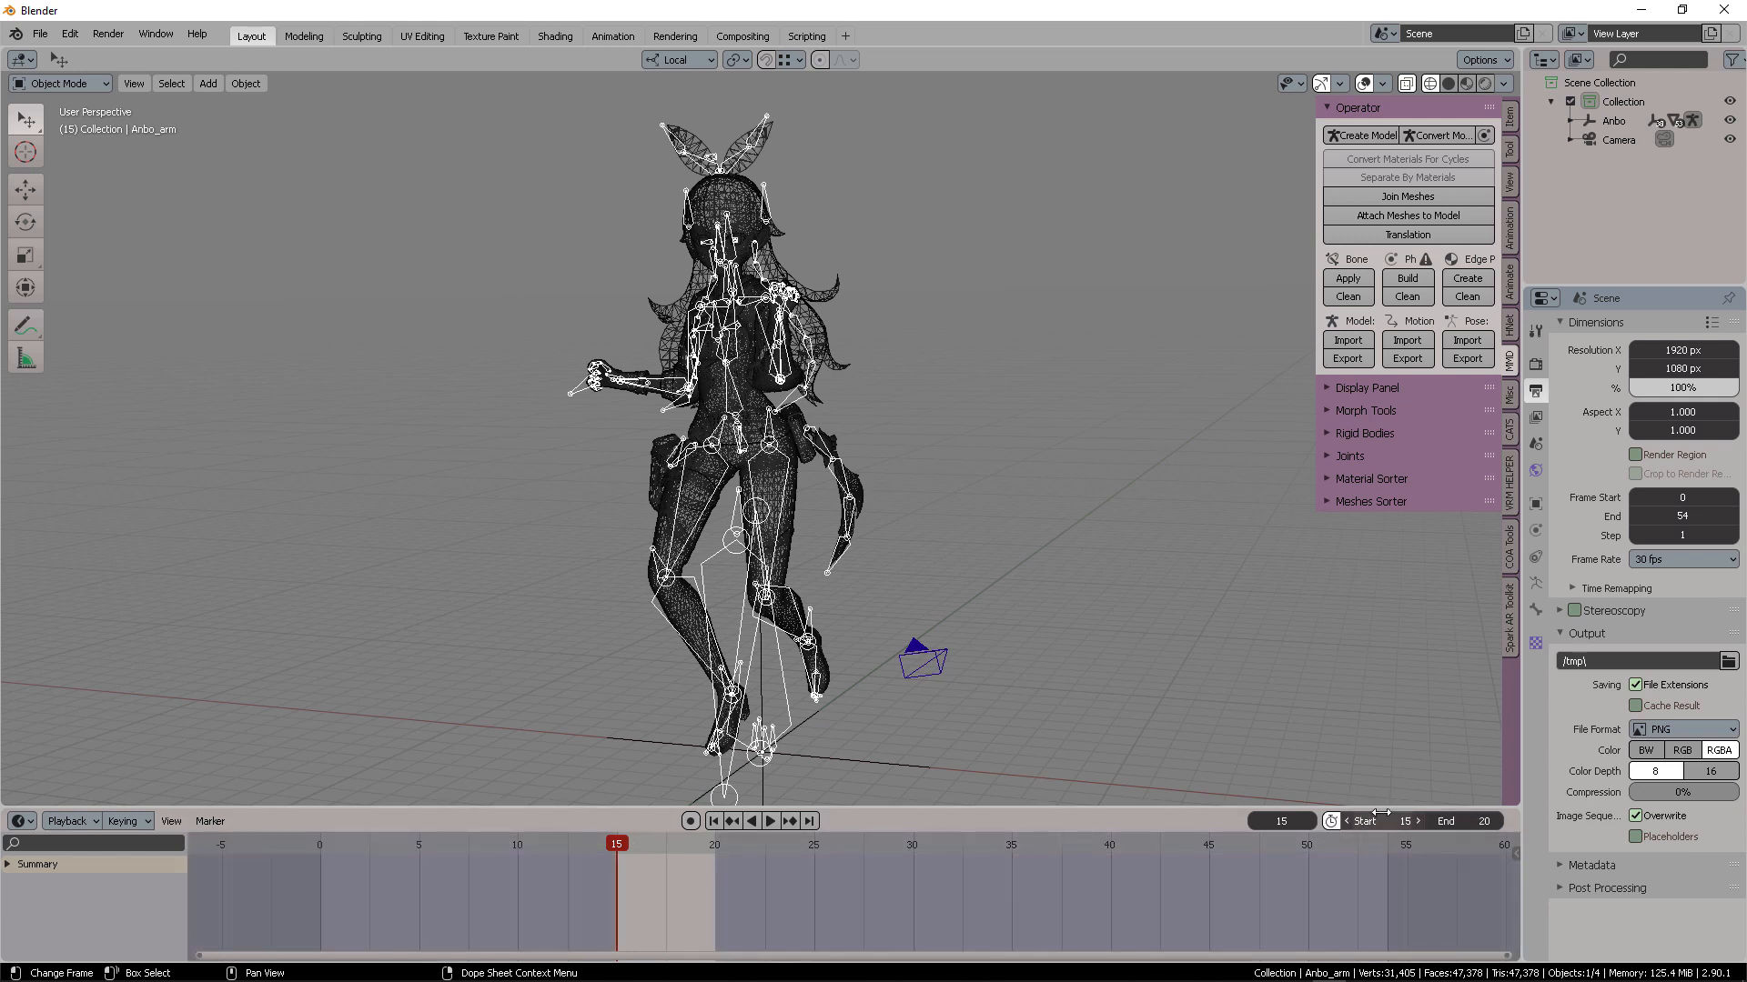
# Play the preview range while viewing the character from another angle, rewind to frame 15 and disable the preview range
pyautogui.click(777, 813)
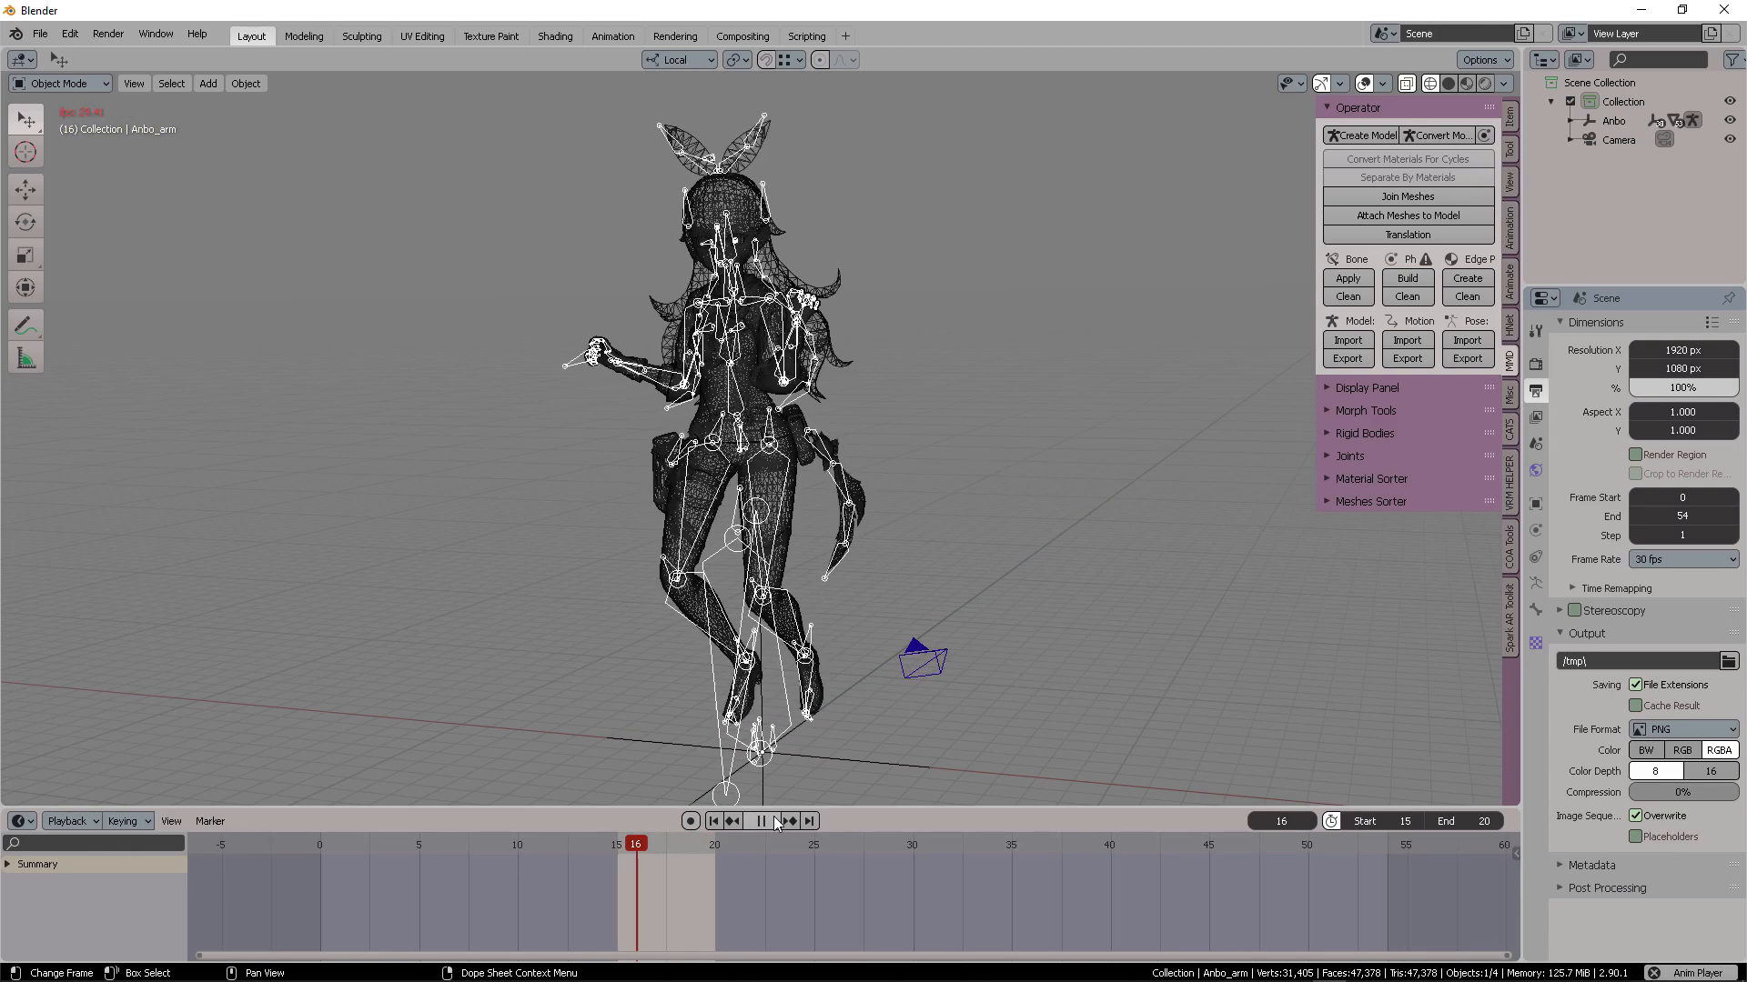
pyautogui.moveTo(773, 583); pyautogui.dragTo(987, 459, button='middle')
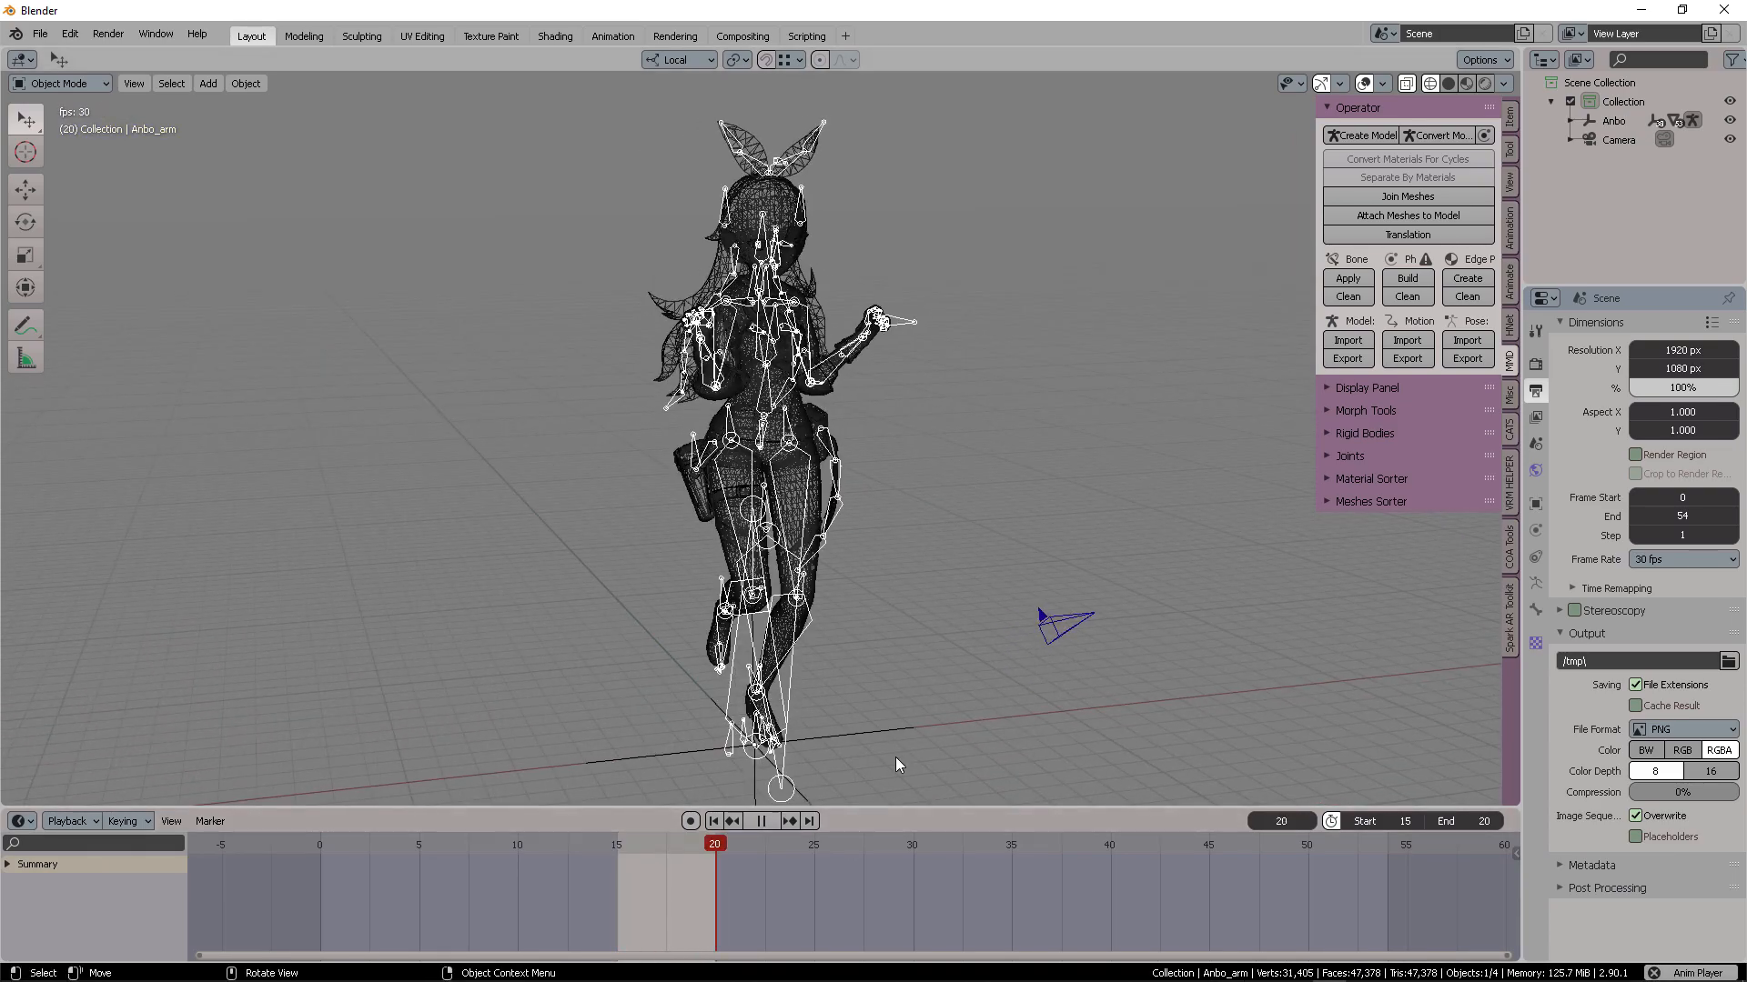
pyautogui.click(760, 820)
pyautogui.click(715, 822)
pyautogui.hotkey('alt', 'p')
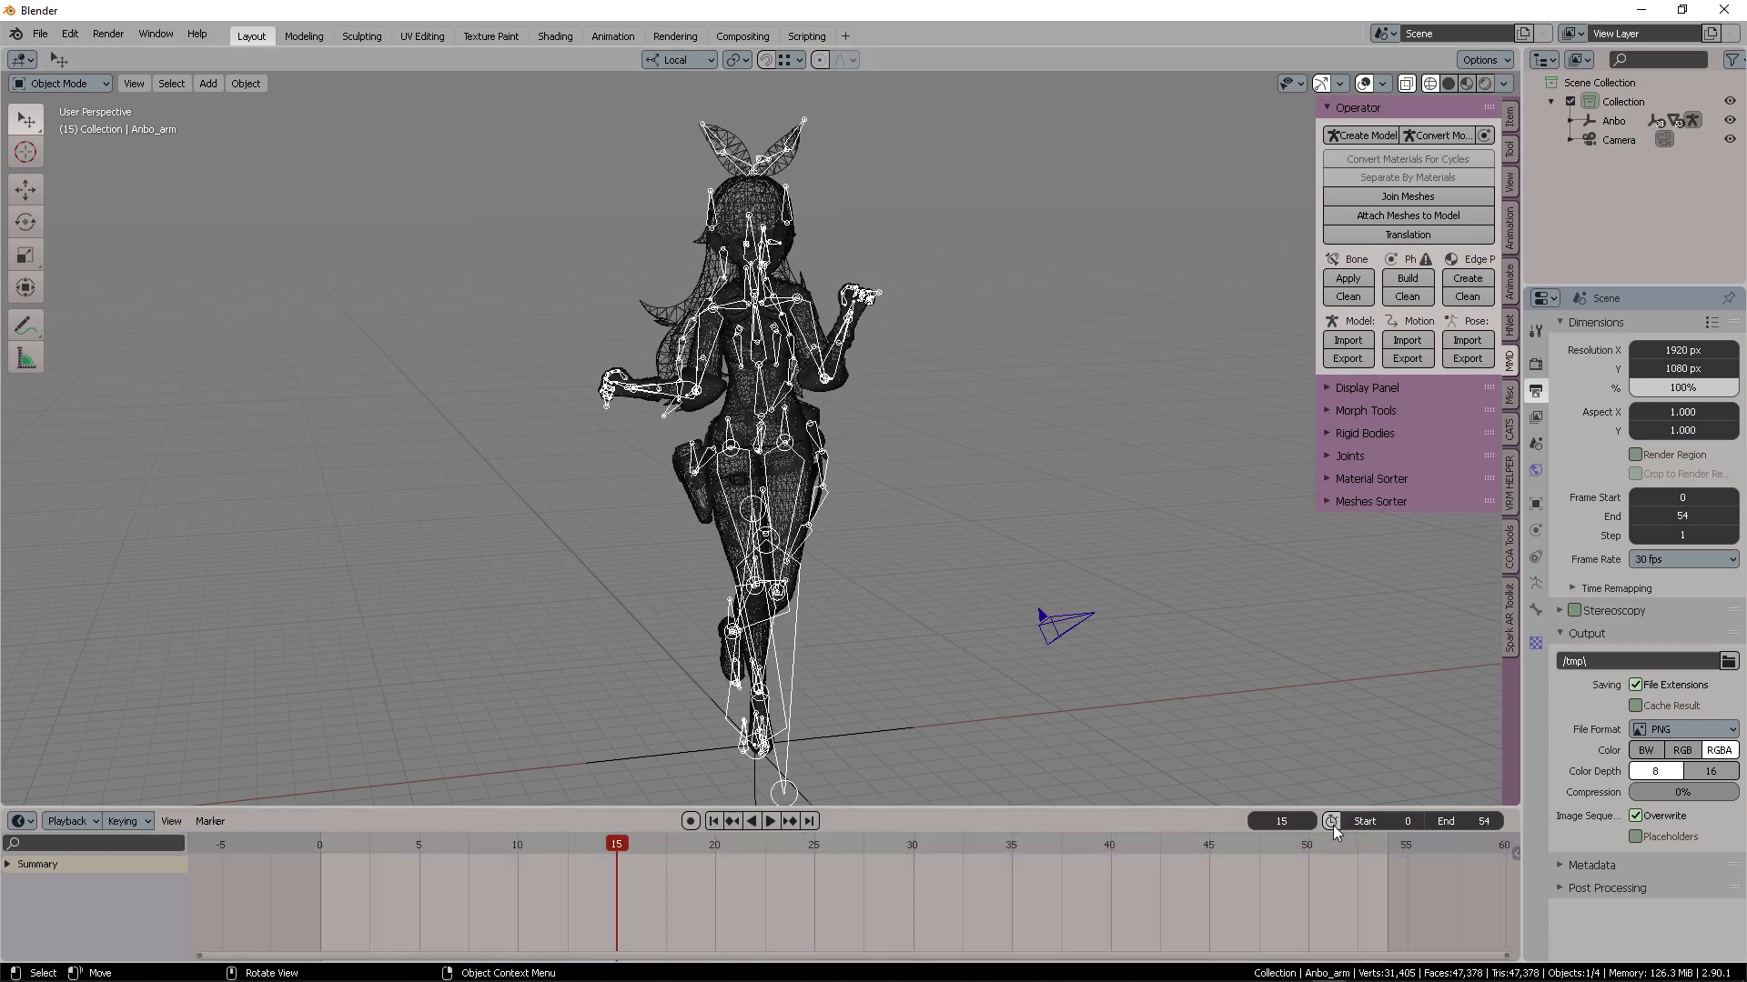
# Play the motion over the full scene range while viewing the character from behind
pyautogui.click(772, 821)
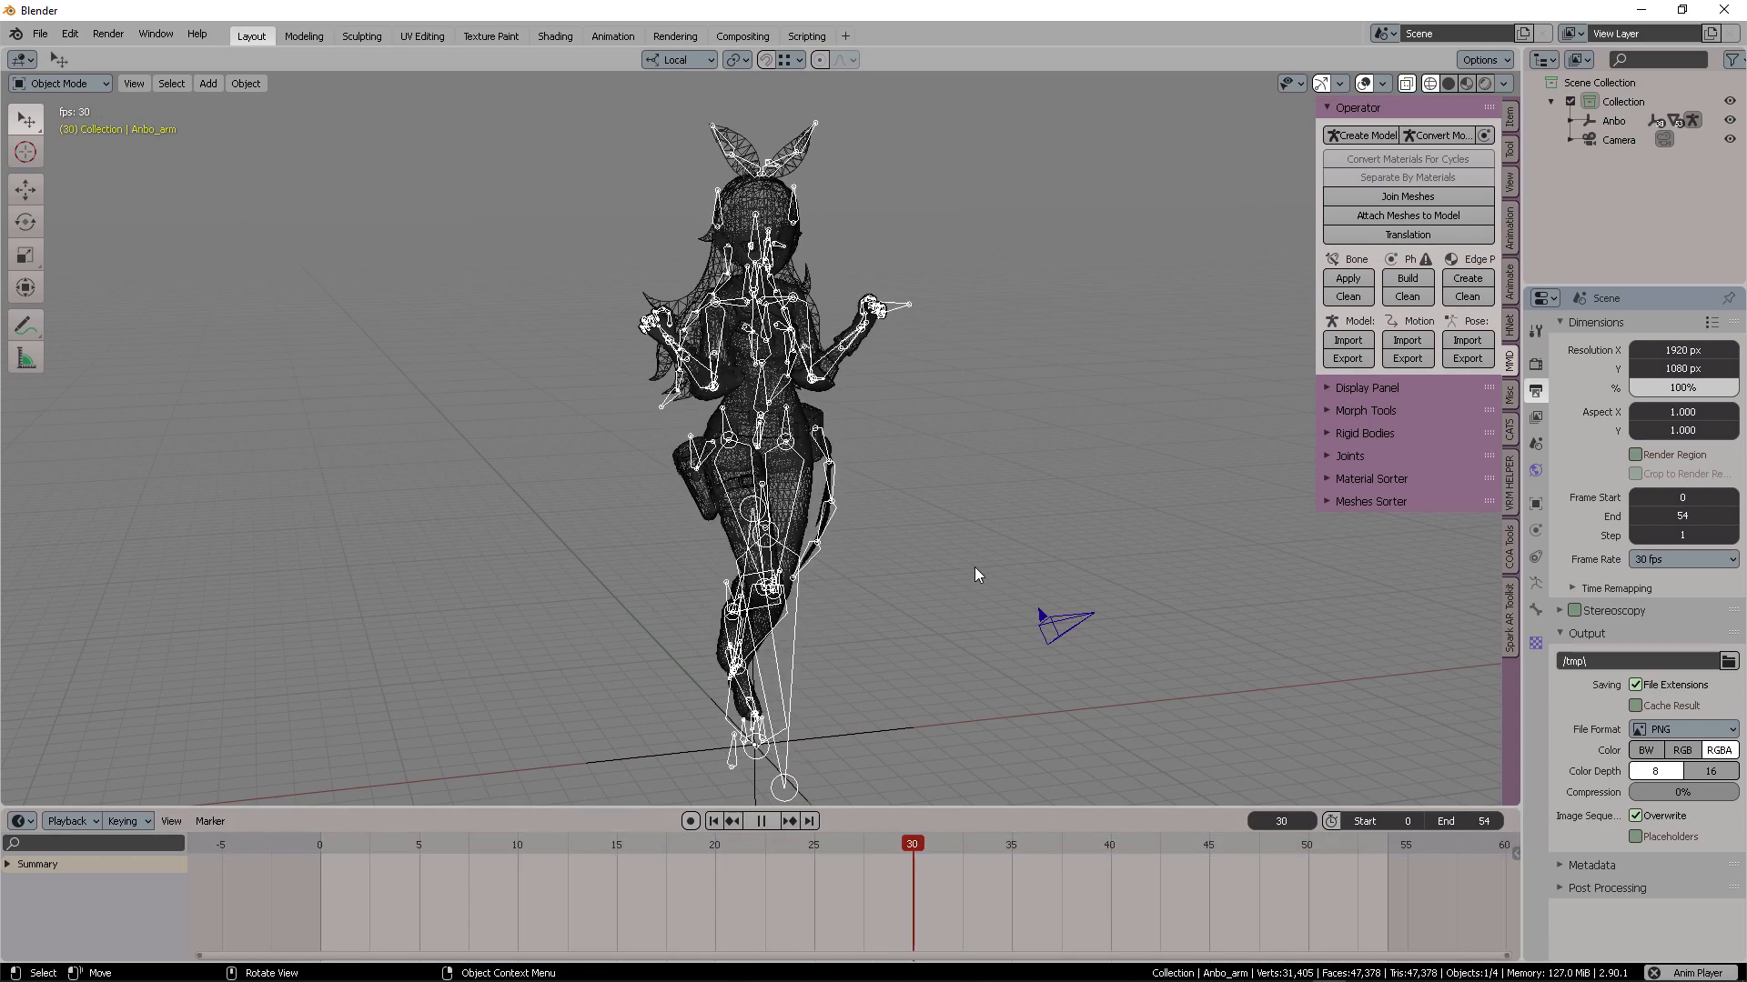
pyautogui.moveTo(974, 566); pyautogui.dragTo(955, 534, button='middle')
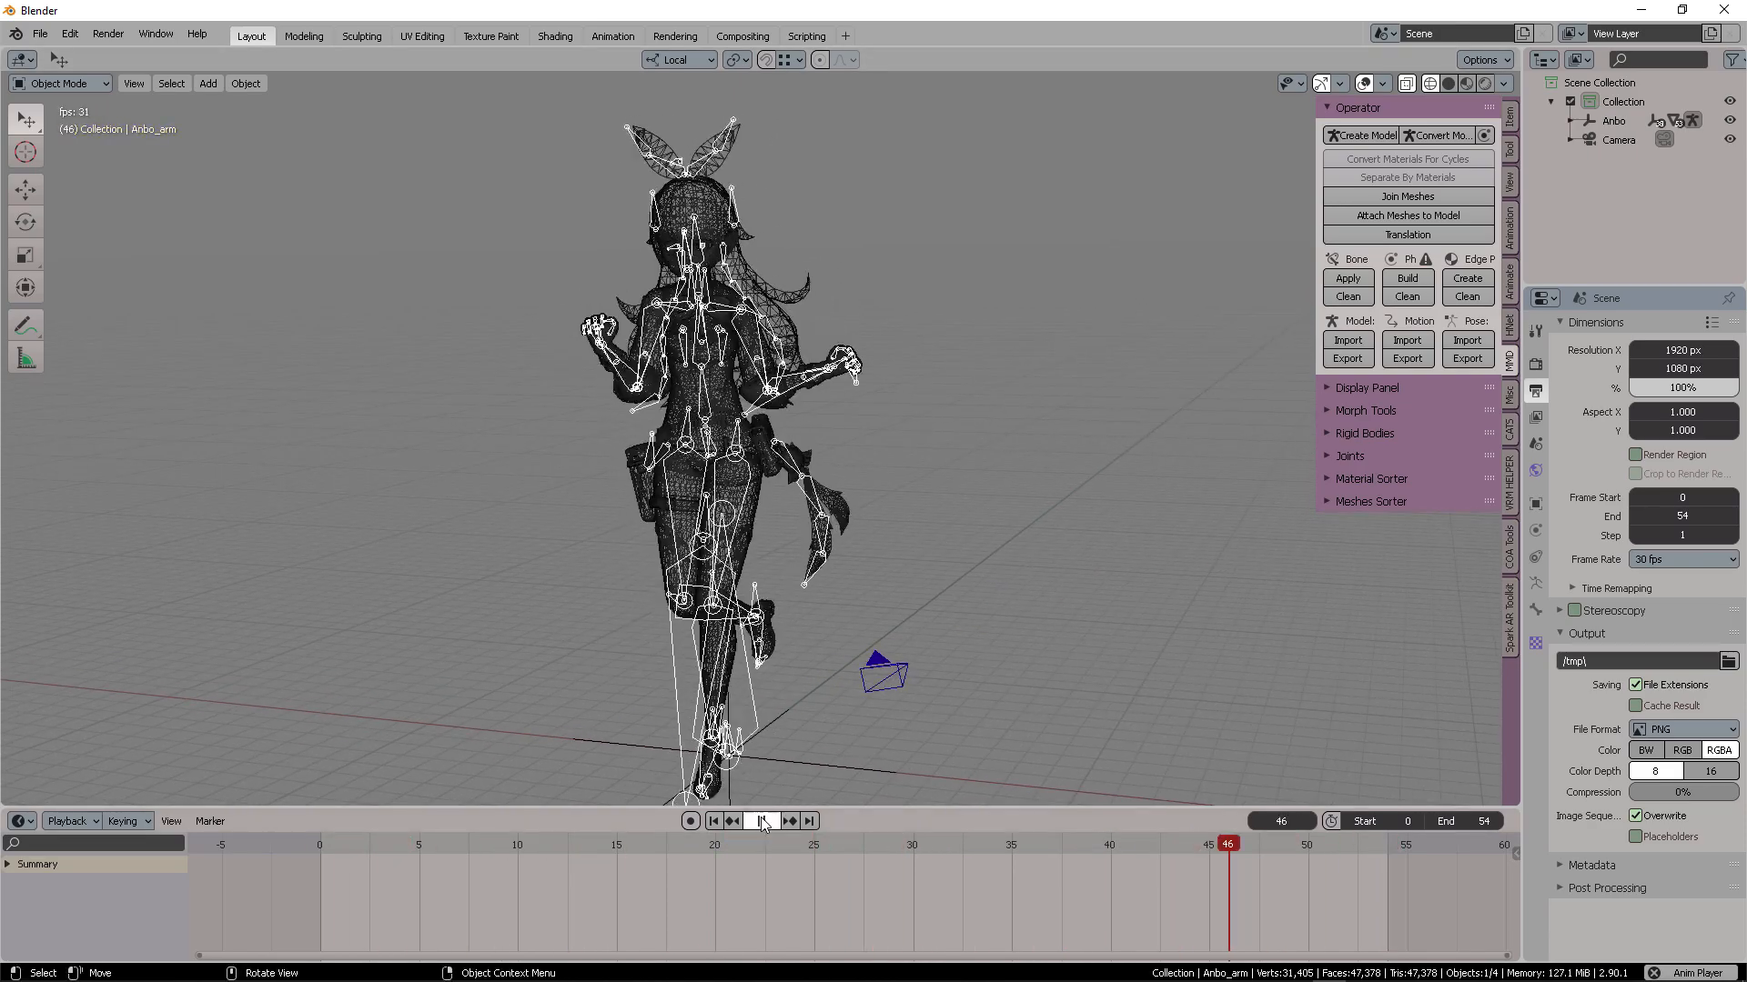
pyautogui.press('Escape')
# Scrub the timeline from frame 0 to frame 8 and set the scene's start frame to 8
pyautogui.click(325, 843)
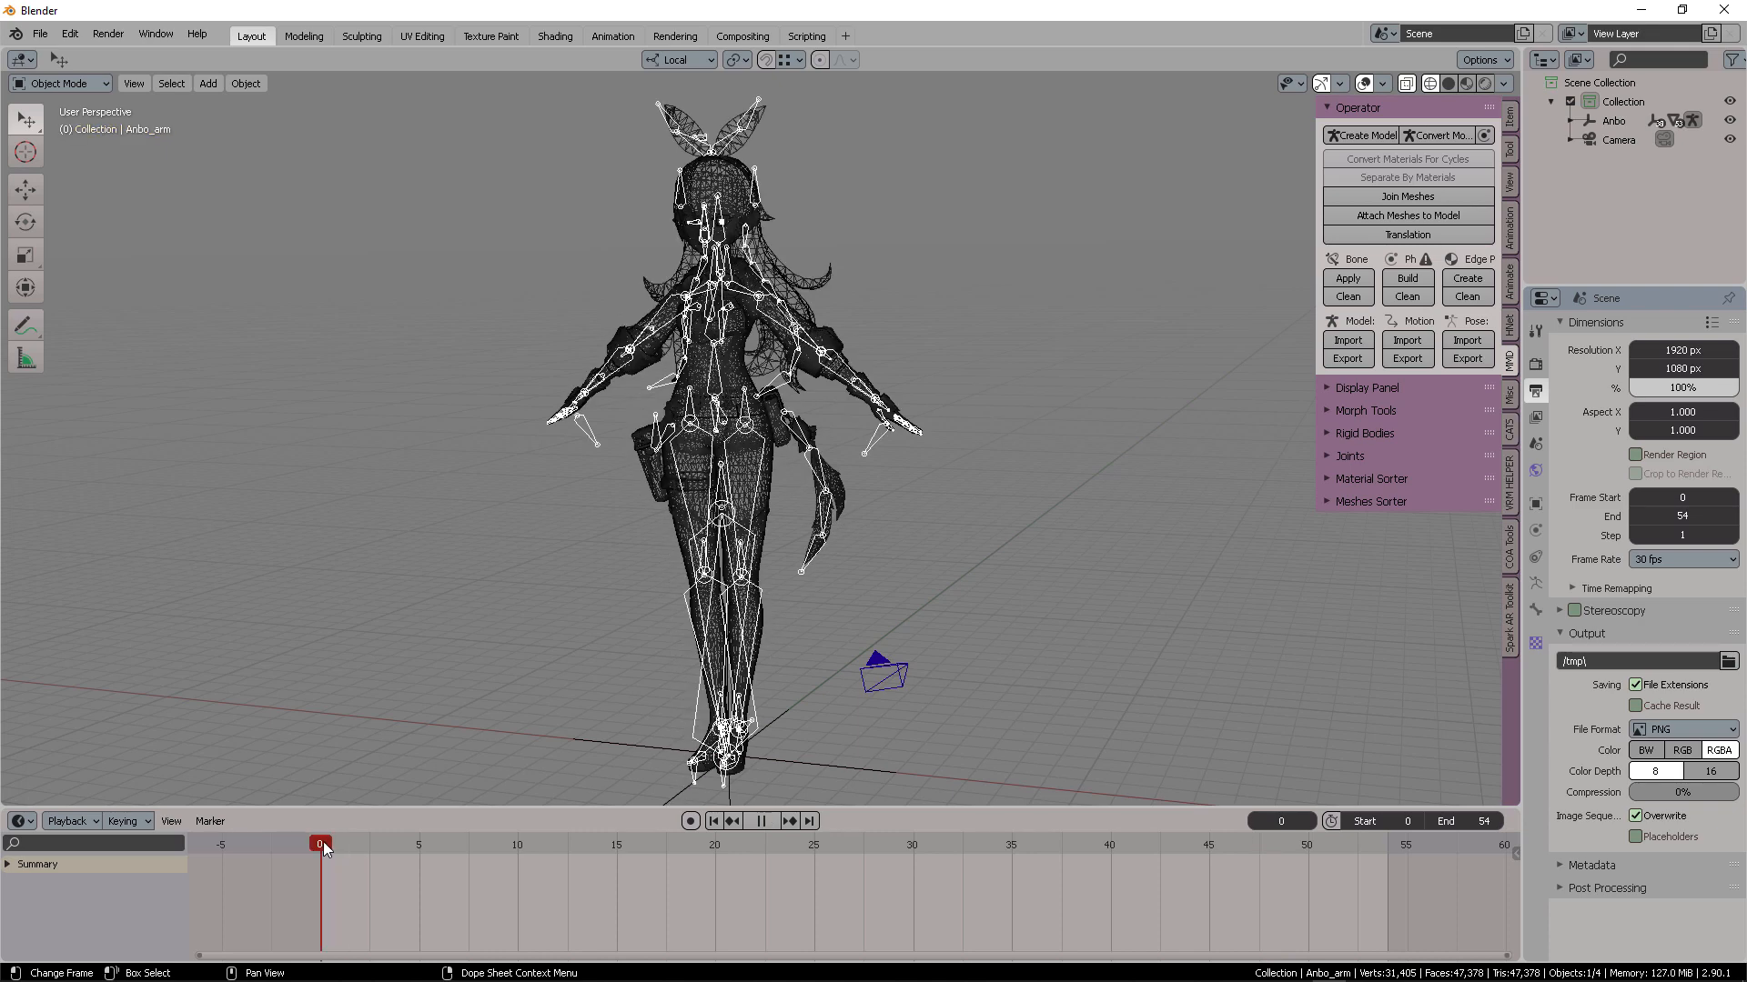
pyautogui.moveTo(325, 843); pyautogui.dragTo(482, 844)
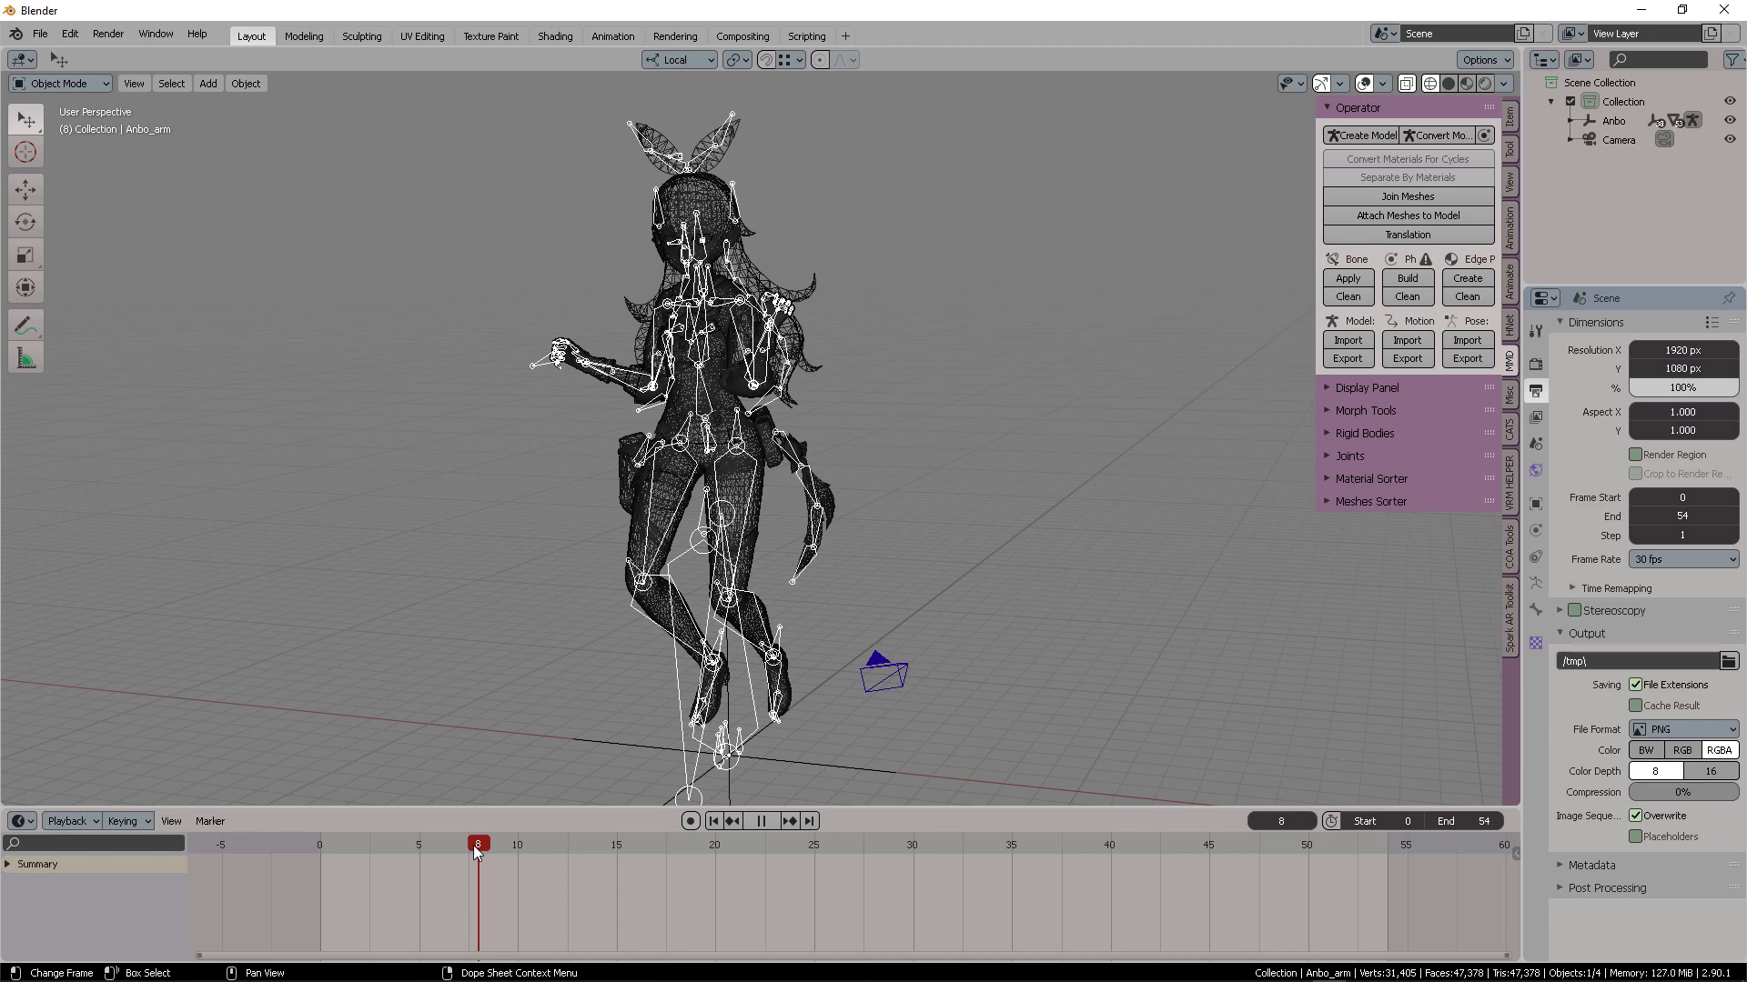
pyautogui.click(1382, 820)
pyautogui.press('Return')
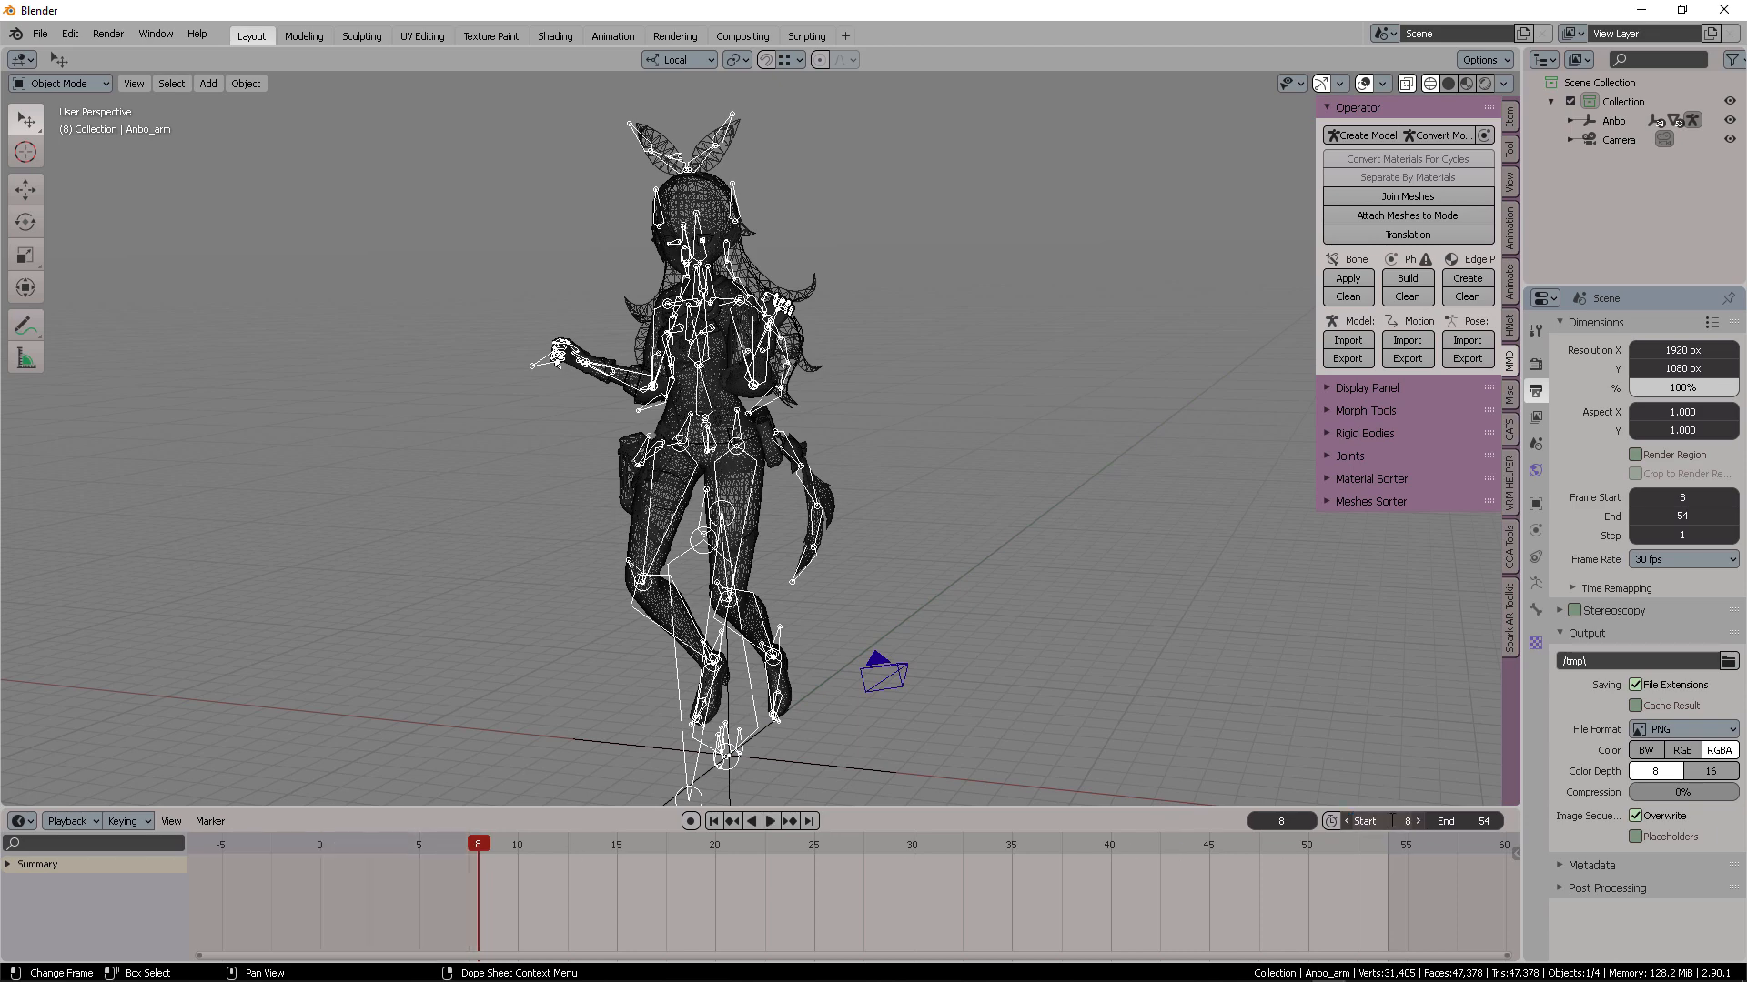
# Play the run cycle over the trimmed frame range, check it from the side and stop the playback
pyautogui.click(778, 826)
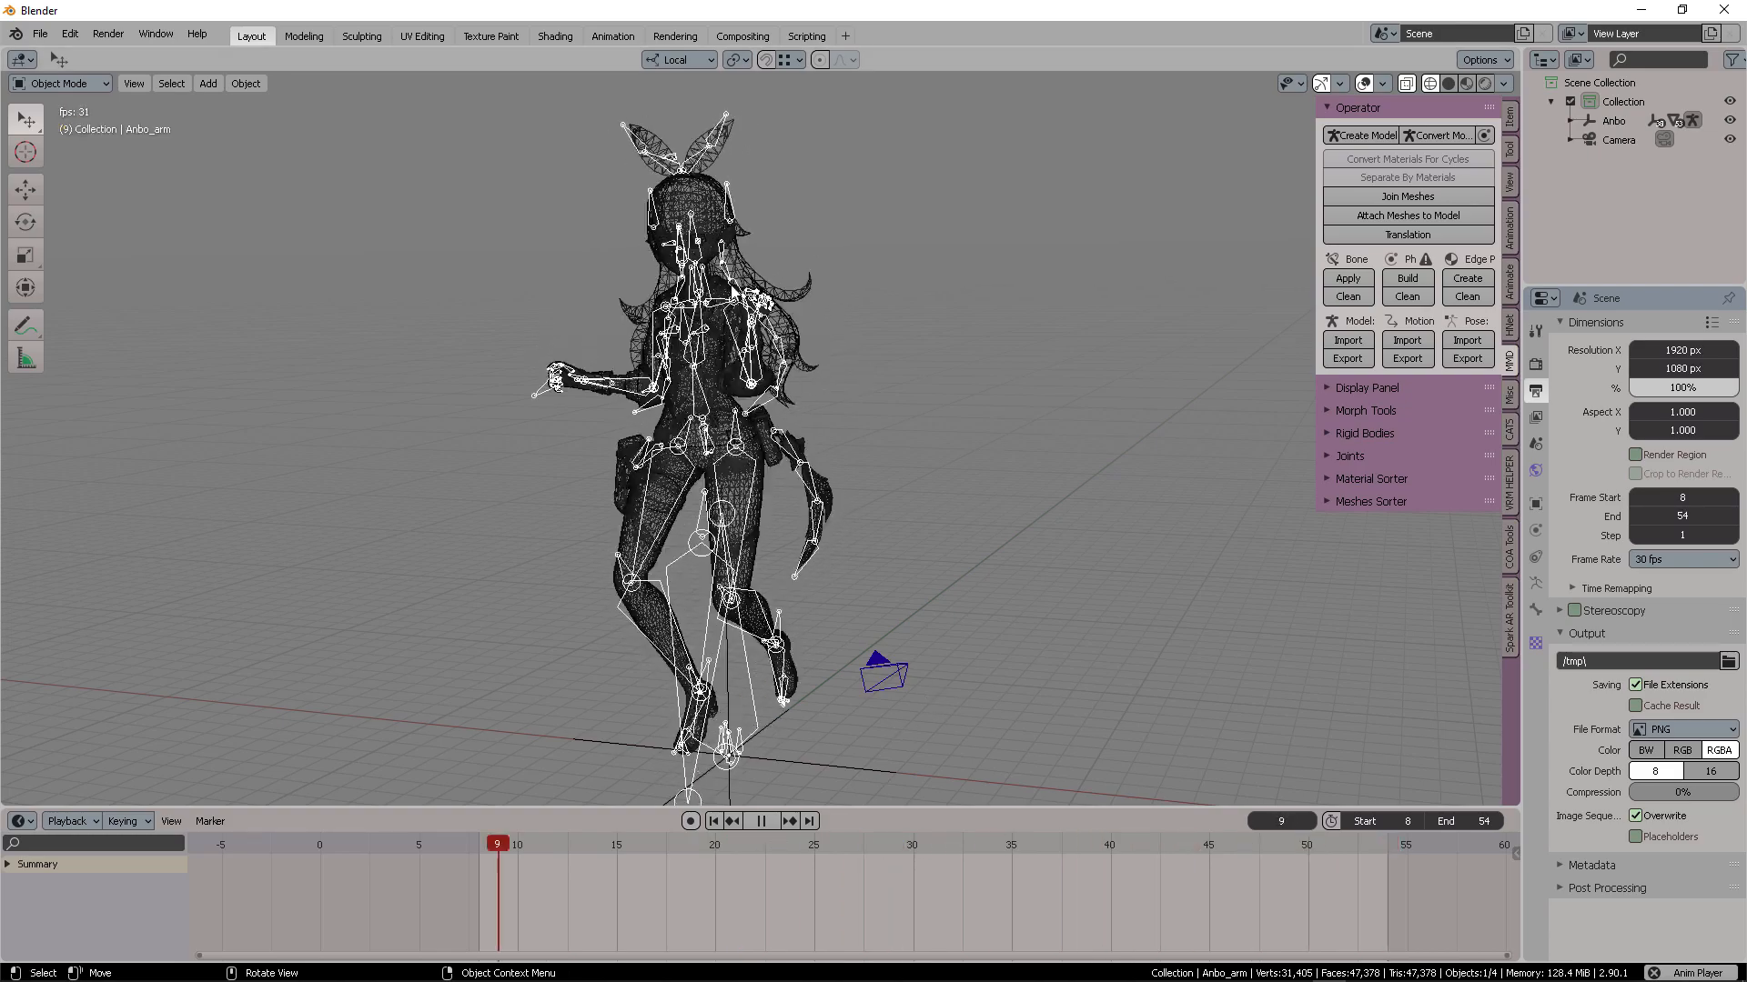
pyautogui.moveTo(707, 393); pyautogui.dragTo(809, 411, button='middle')
pyautogui.moveTo(870, 535); pyautogui.dragTo(892, 537, button='middle')
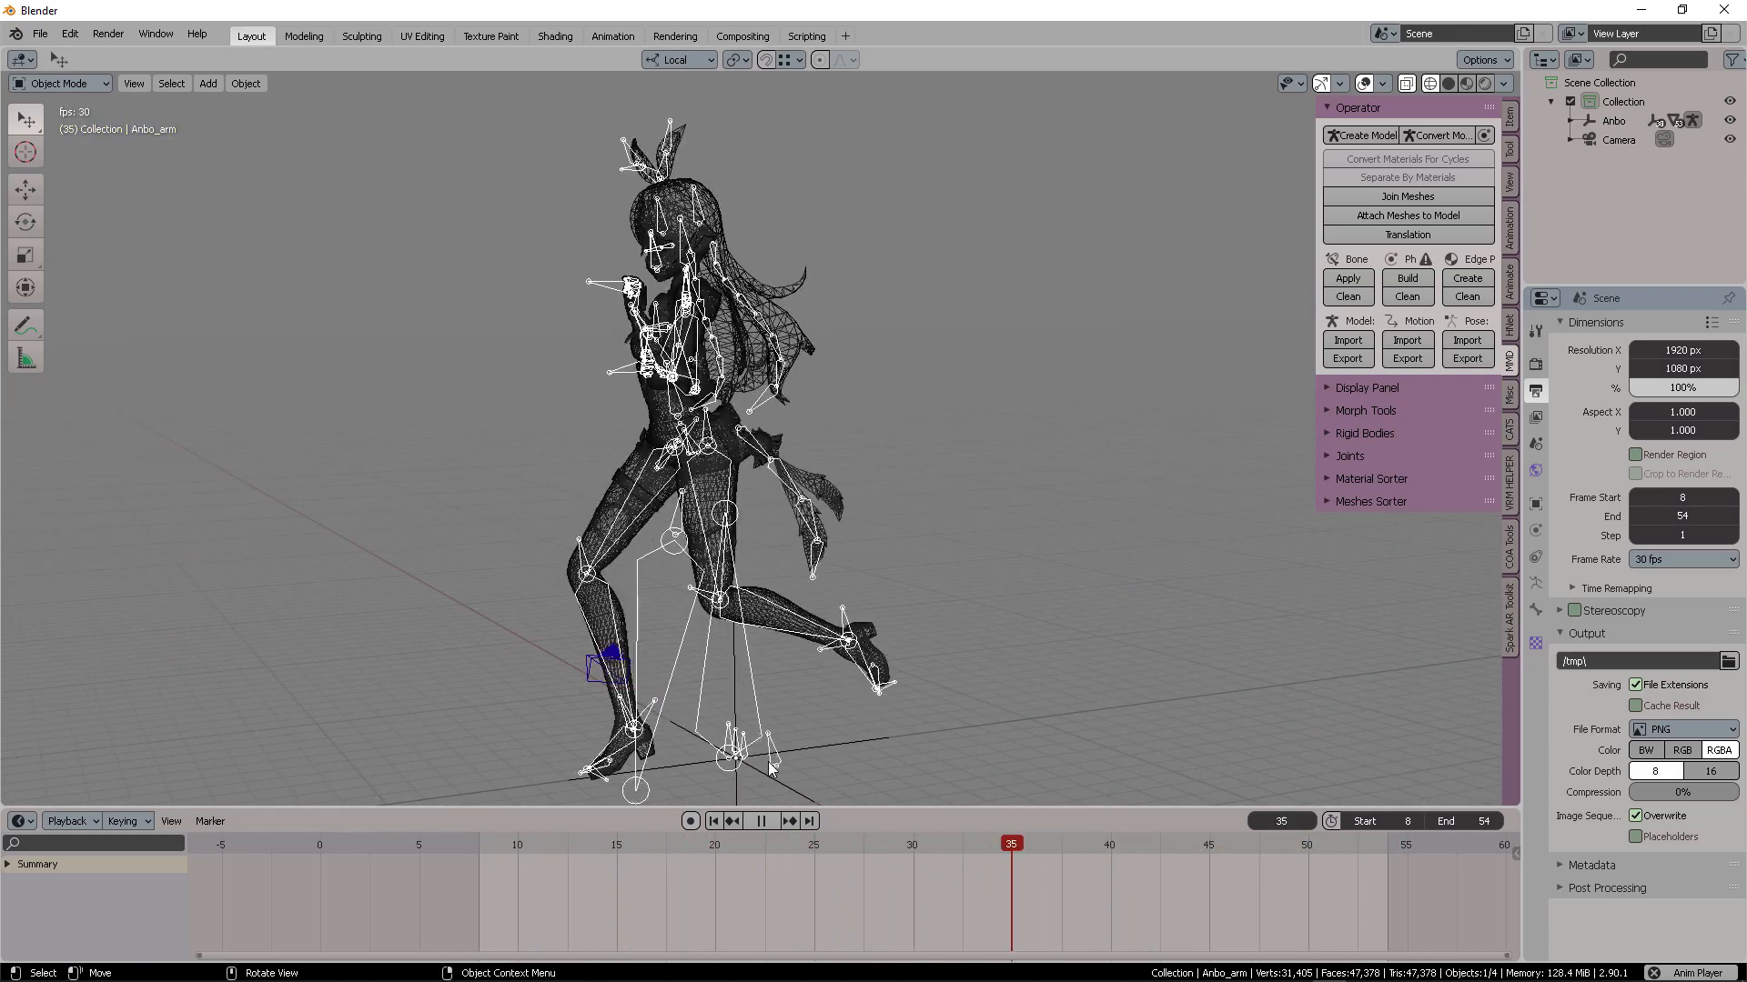
pyautogui.click(760, 823)
pyautogui.moveTo(821, 477); pyautogui.dragTo(944, 487, button='middle')
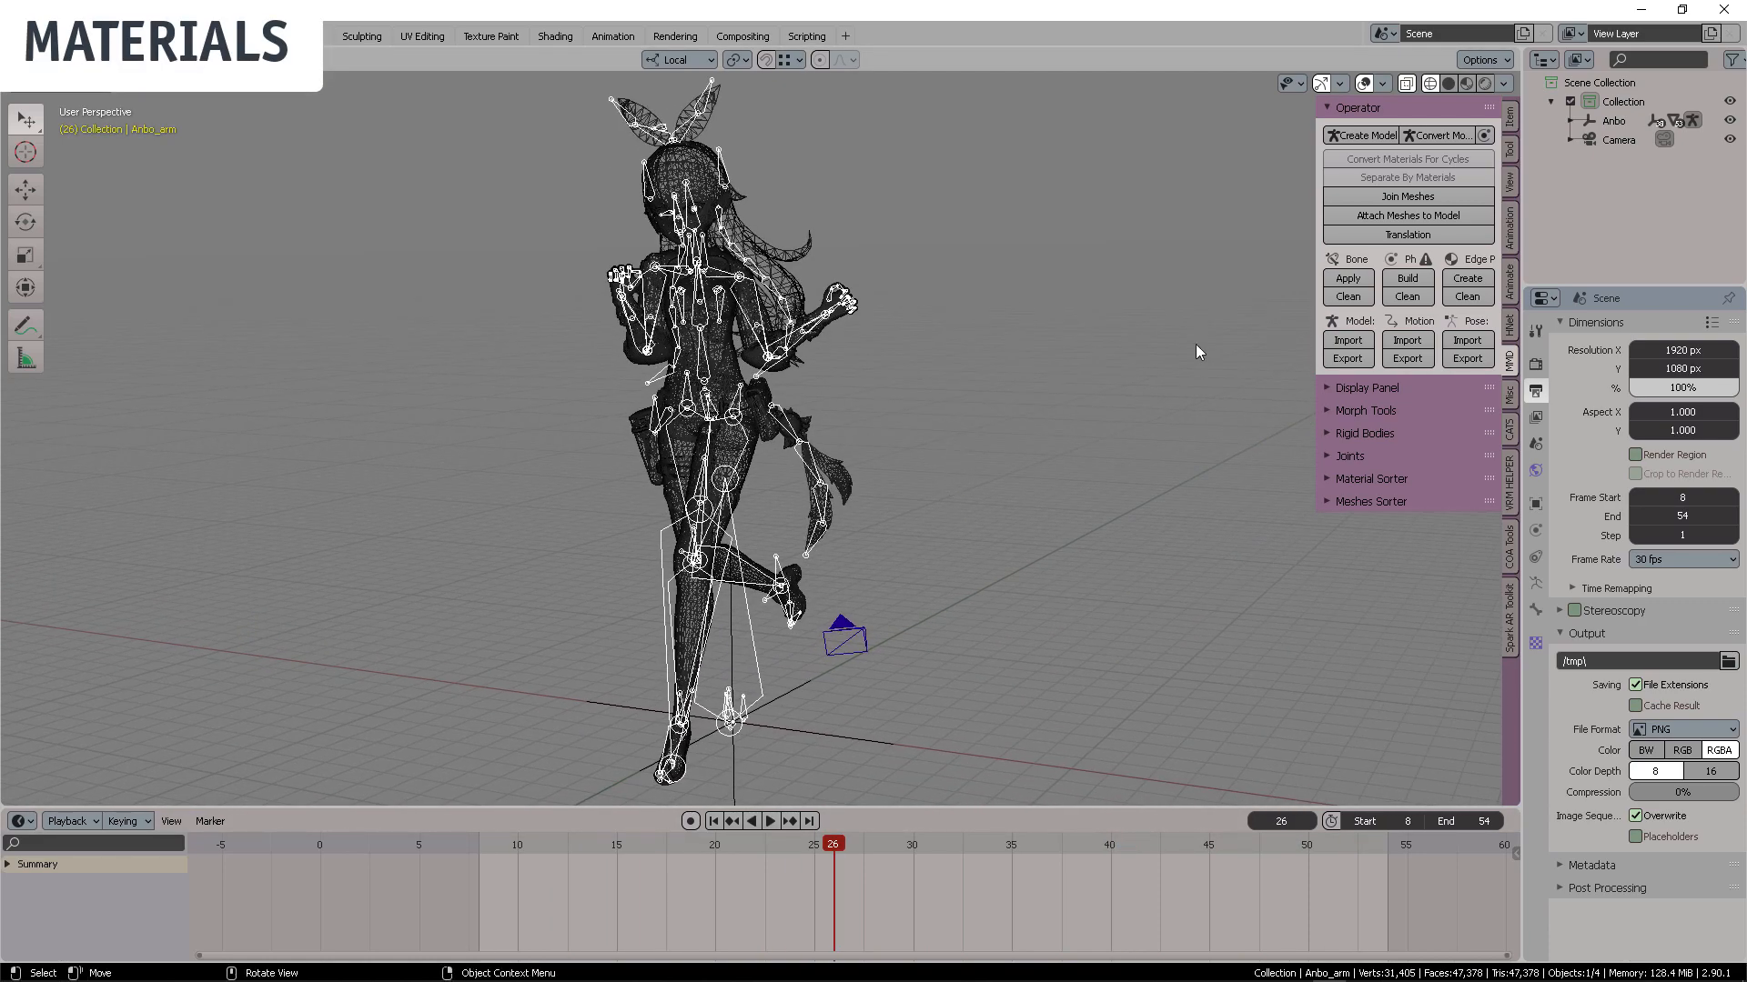
# Select the character's mesh, show the viewport in Material Preview and compare it up close with Solid shading
pyautogui.click(702, 165)
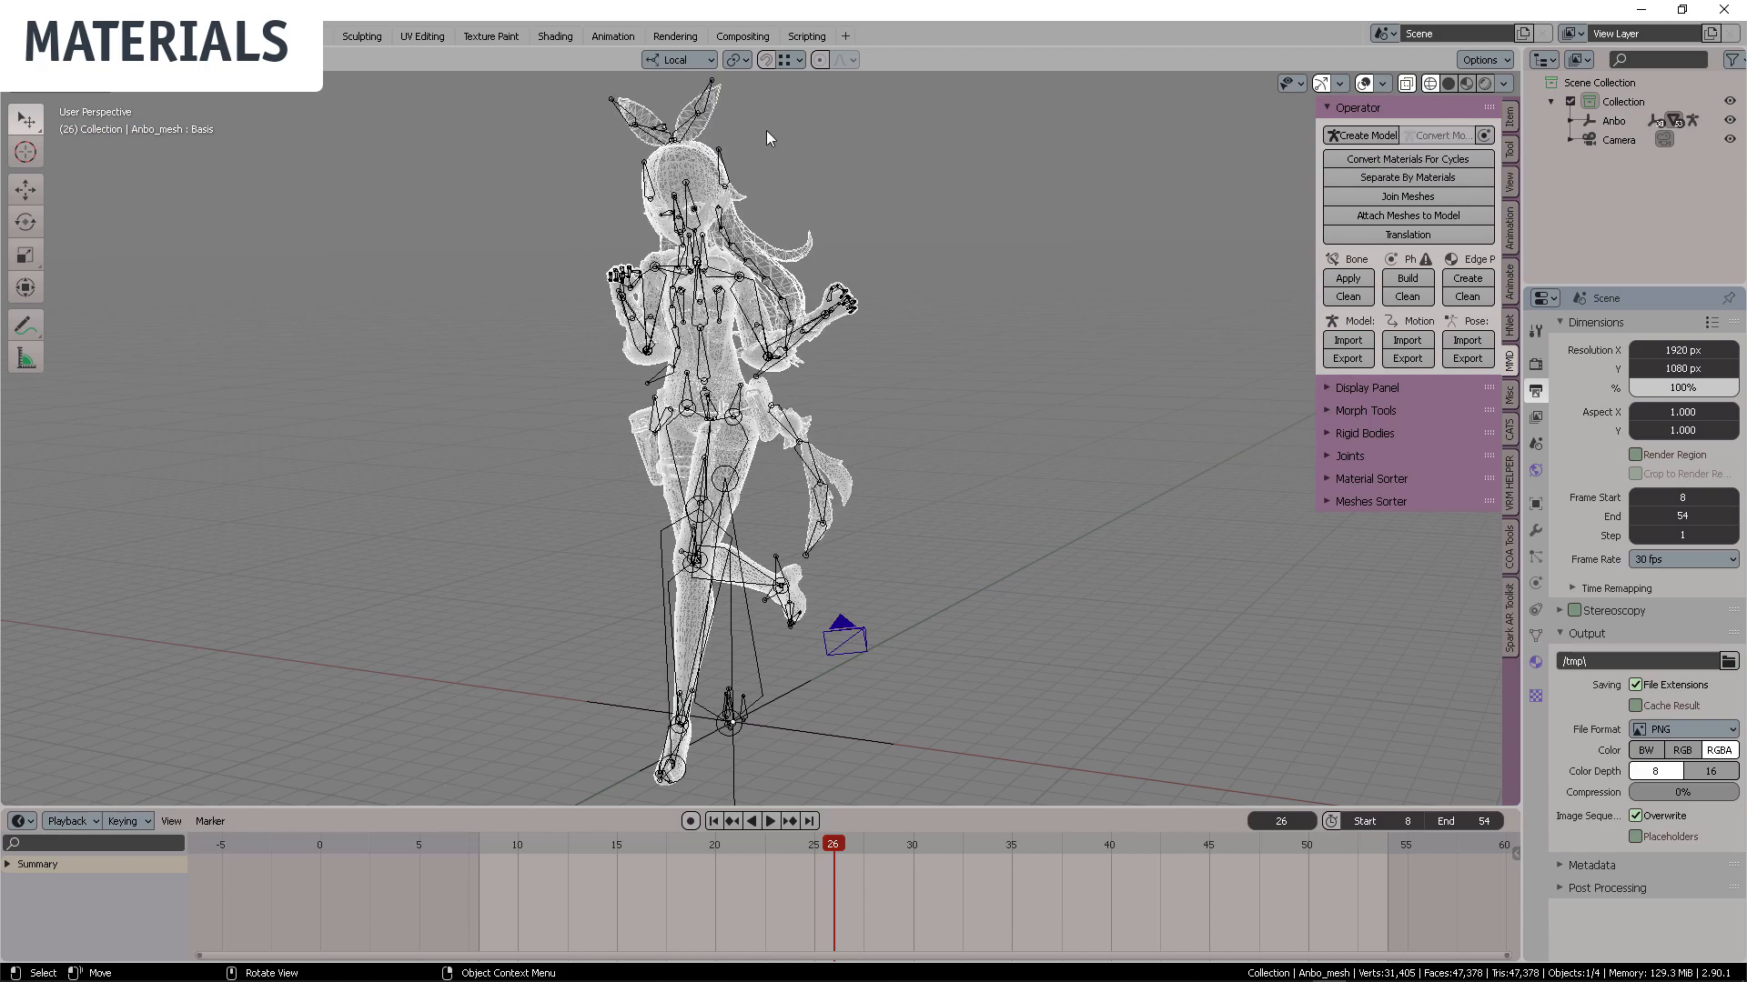
pyautogui.click(1467, 83)
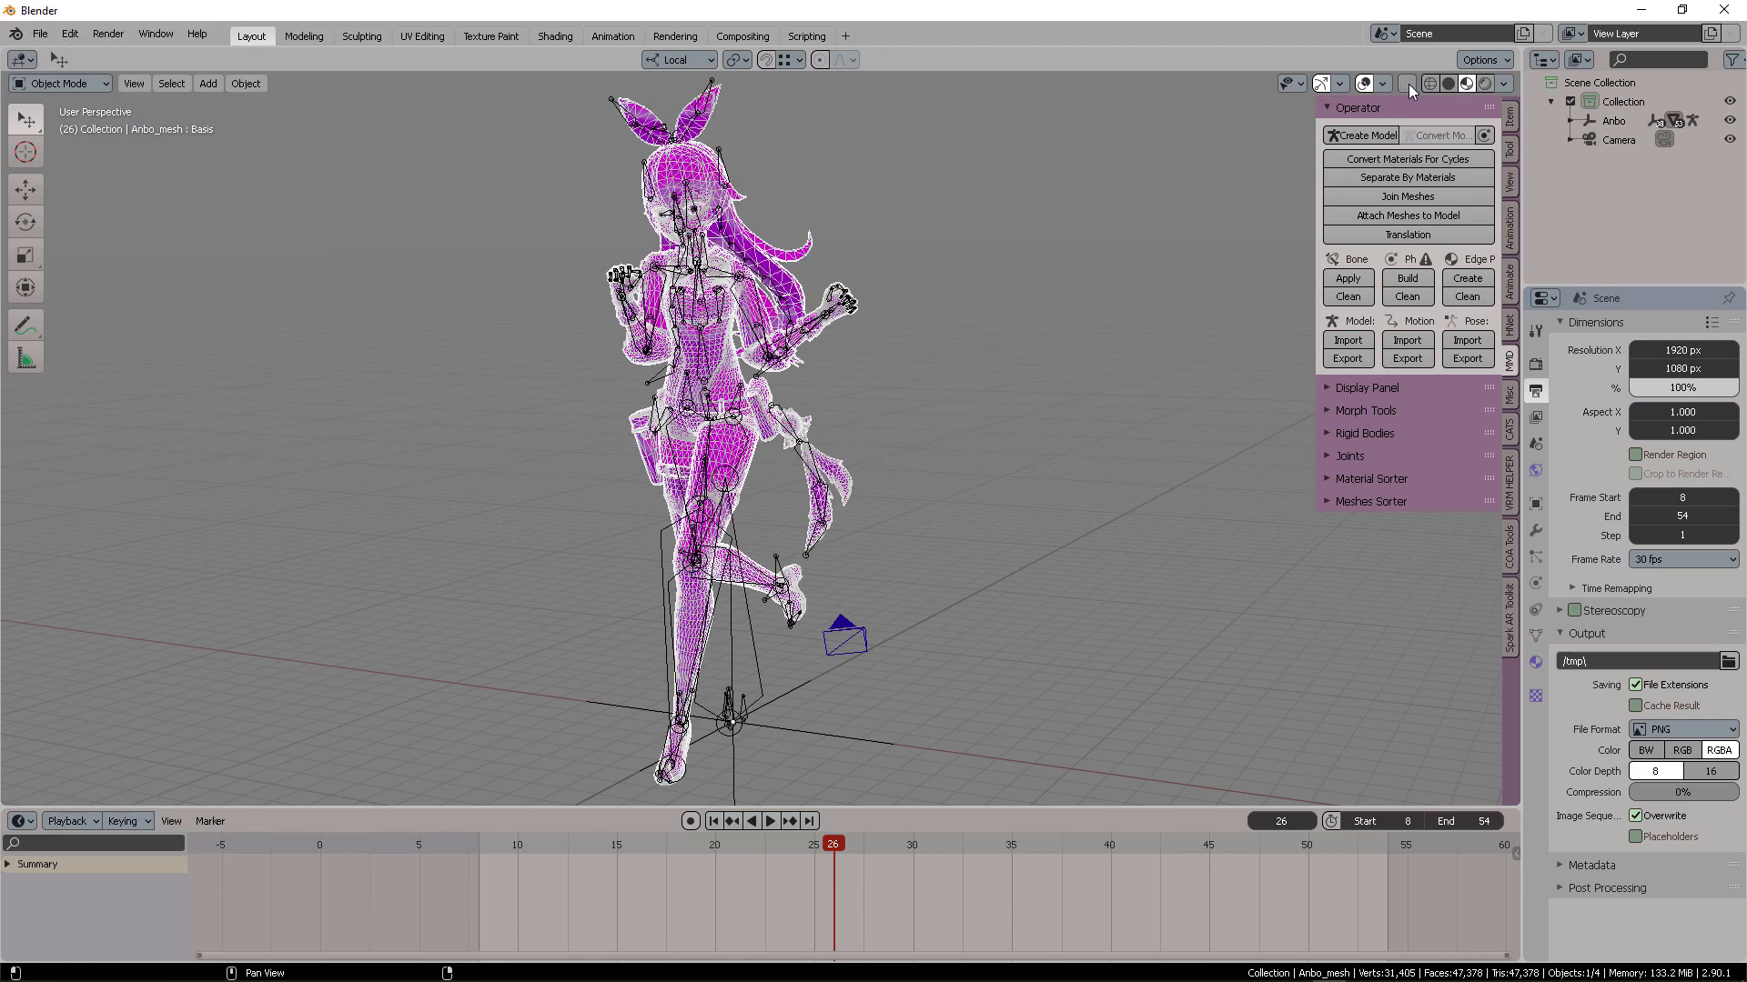
pyautogui.moveTo(942, 249); pyautogui.dragTo(855, 375, button='middle')
pyautogui.scroll(2, 1000, 262)
pyautogui.scroll(2, 855, 382)
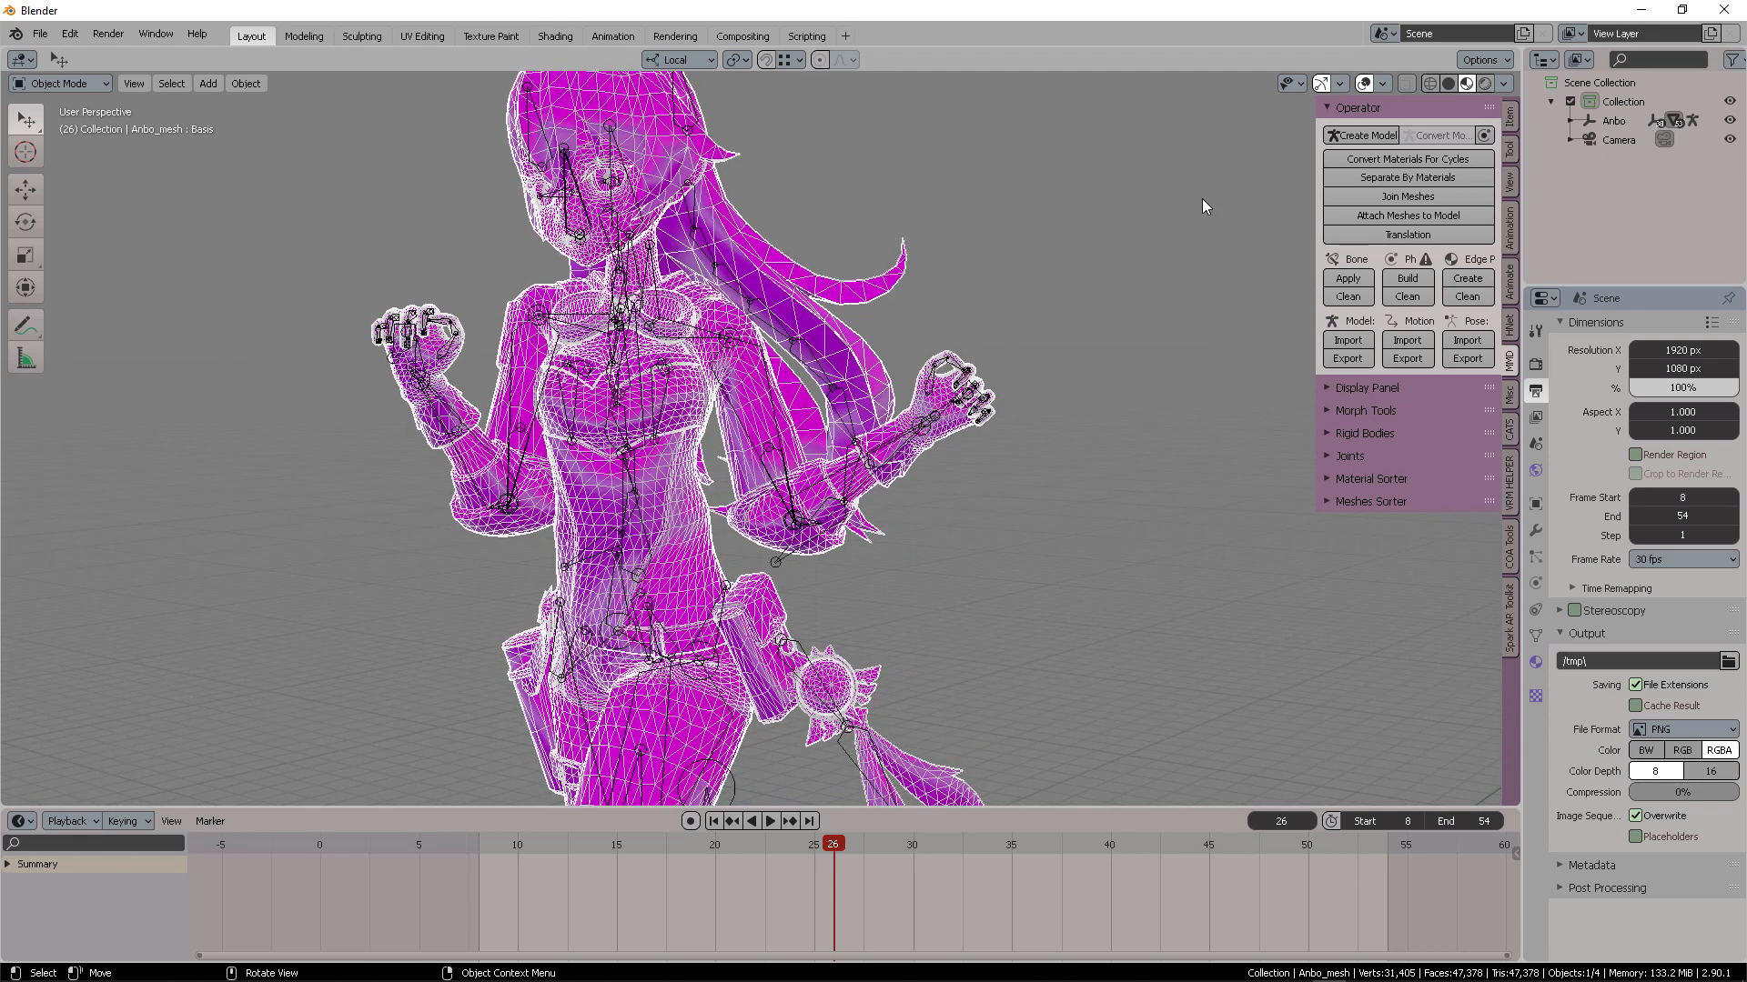
pyautogui.click(1446, 83)
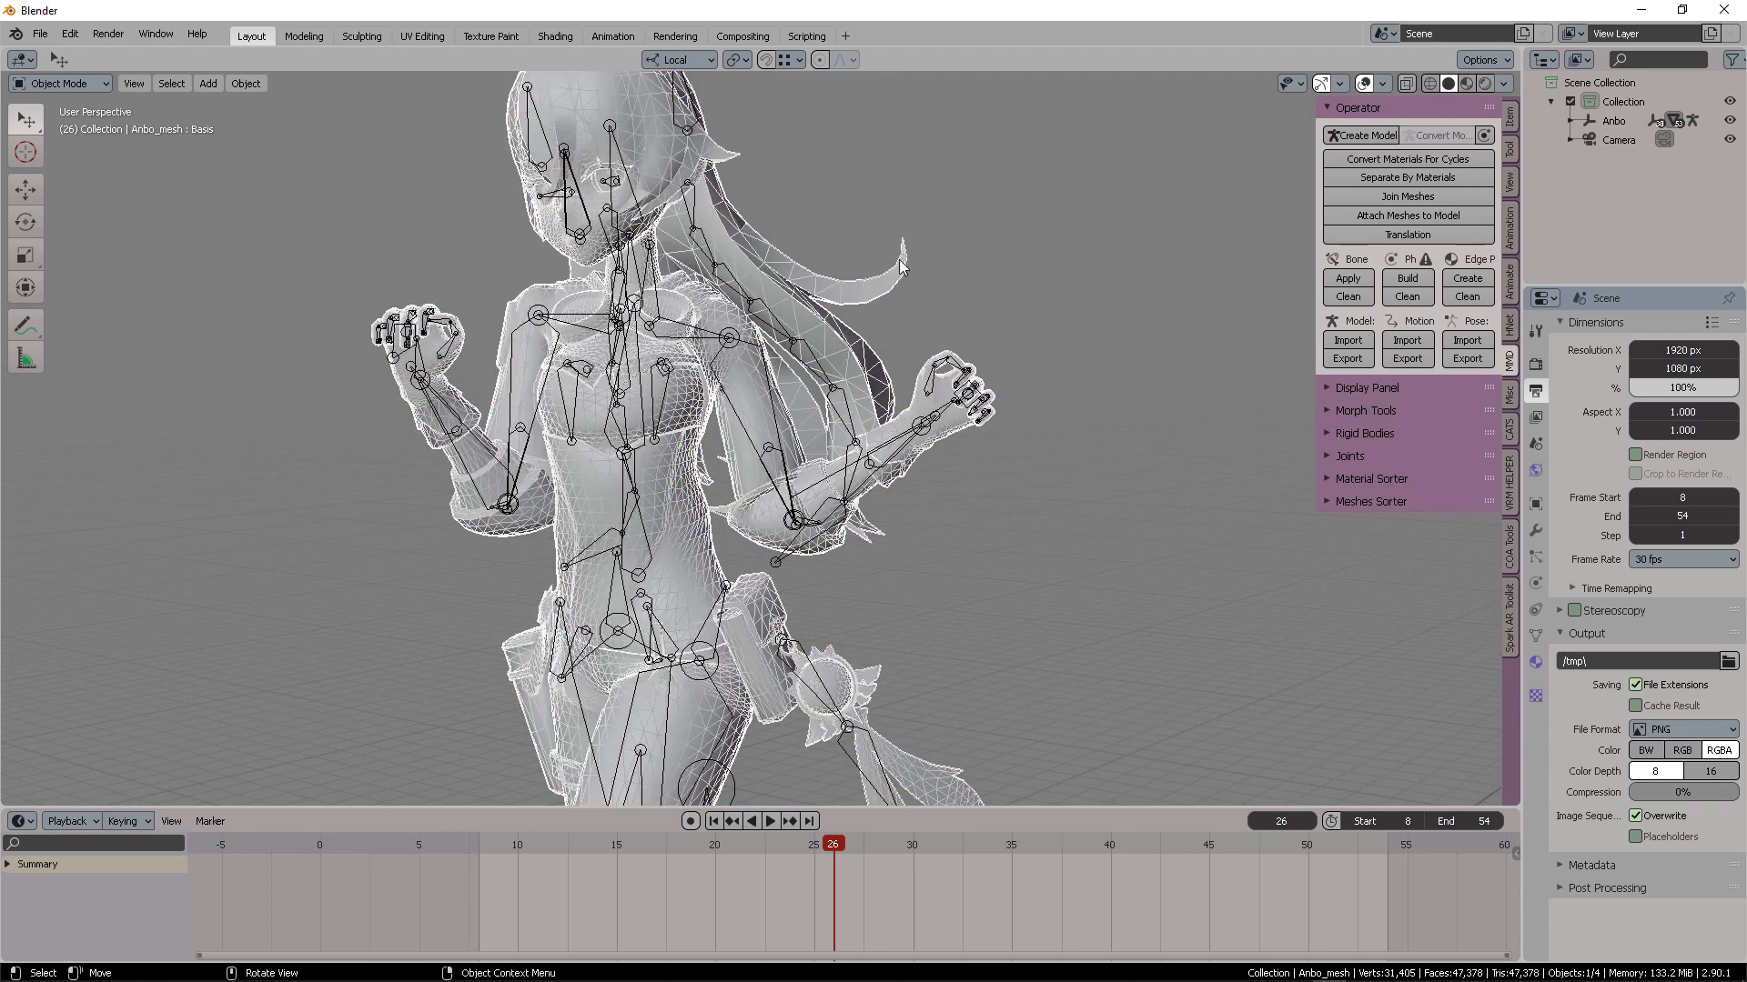
pyautogui.click(1462, 84)
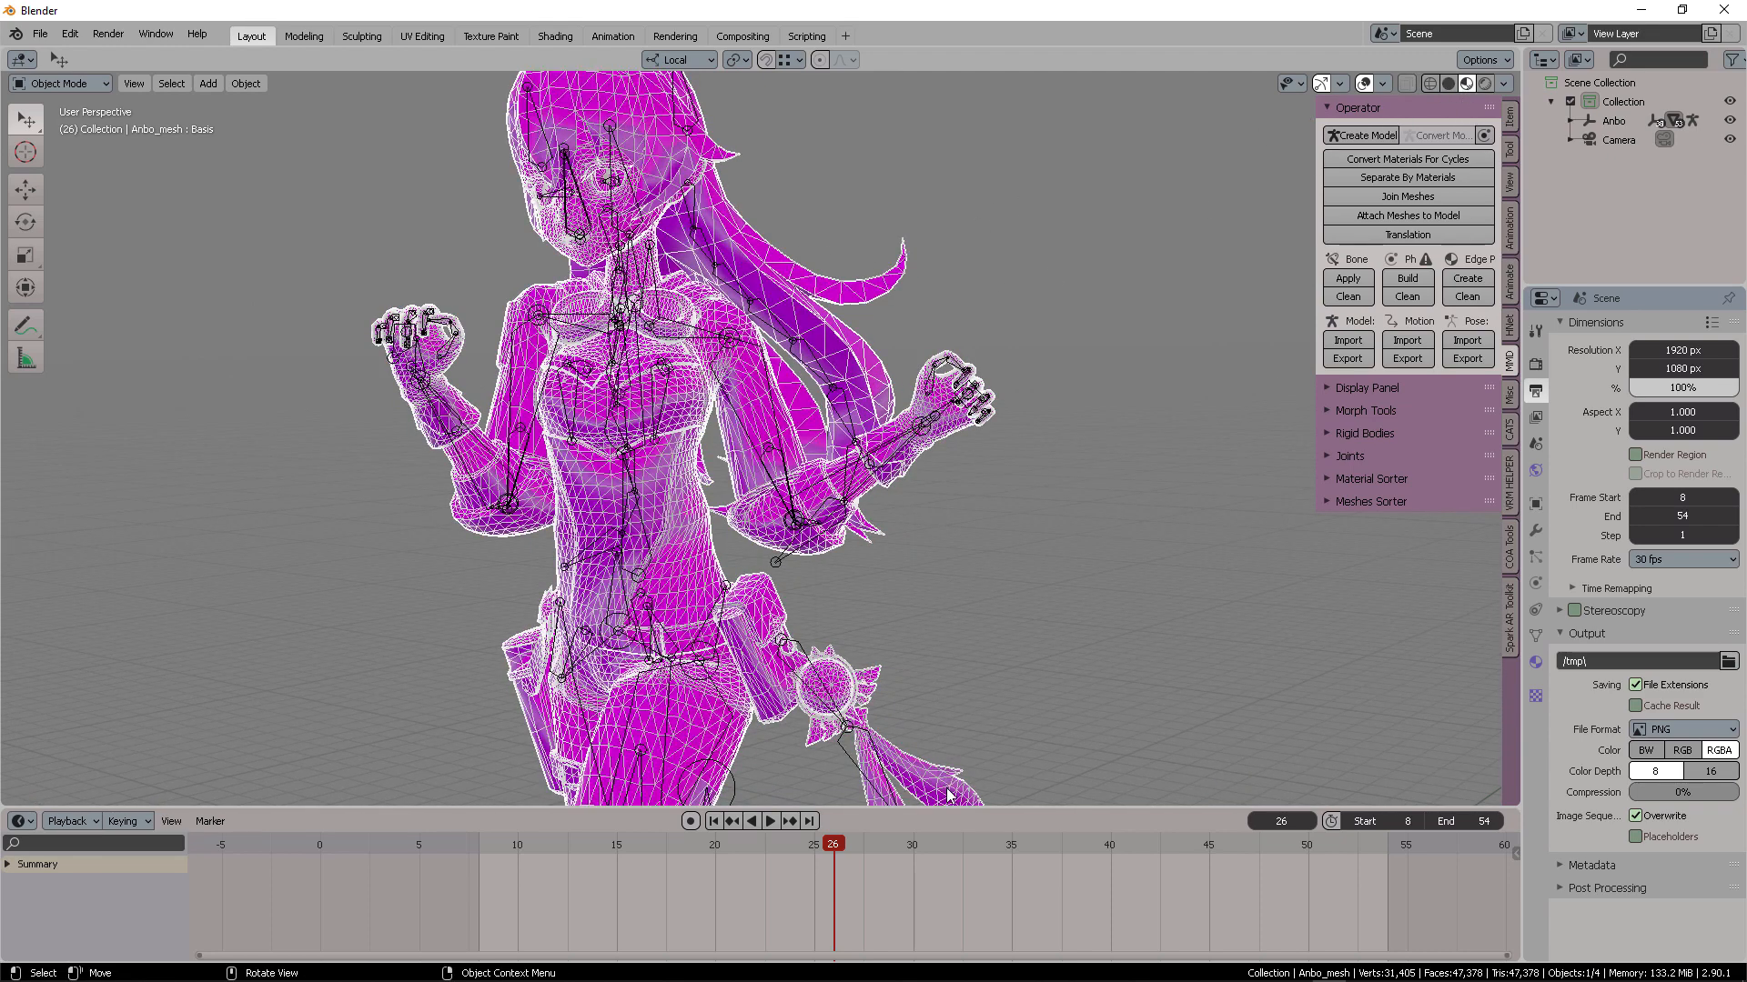
# Enlarge the timeline area, turn it into a Shader Editor, widen the properties area and hide the viewport sidebar
pyautogui.moveTo(946, 808); pyautogui.dragTo(618, 637)
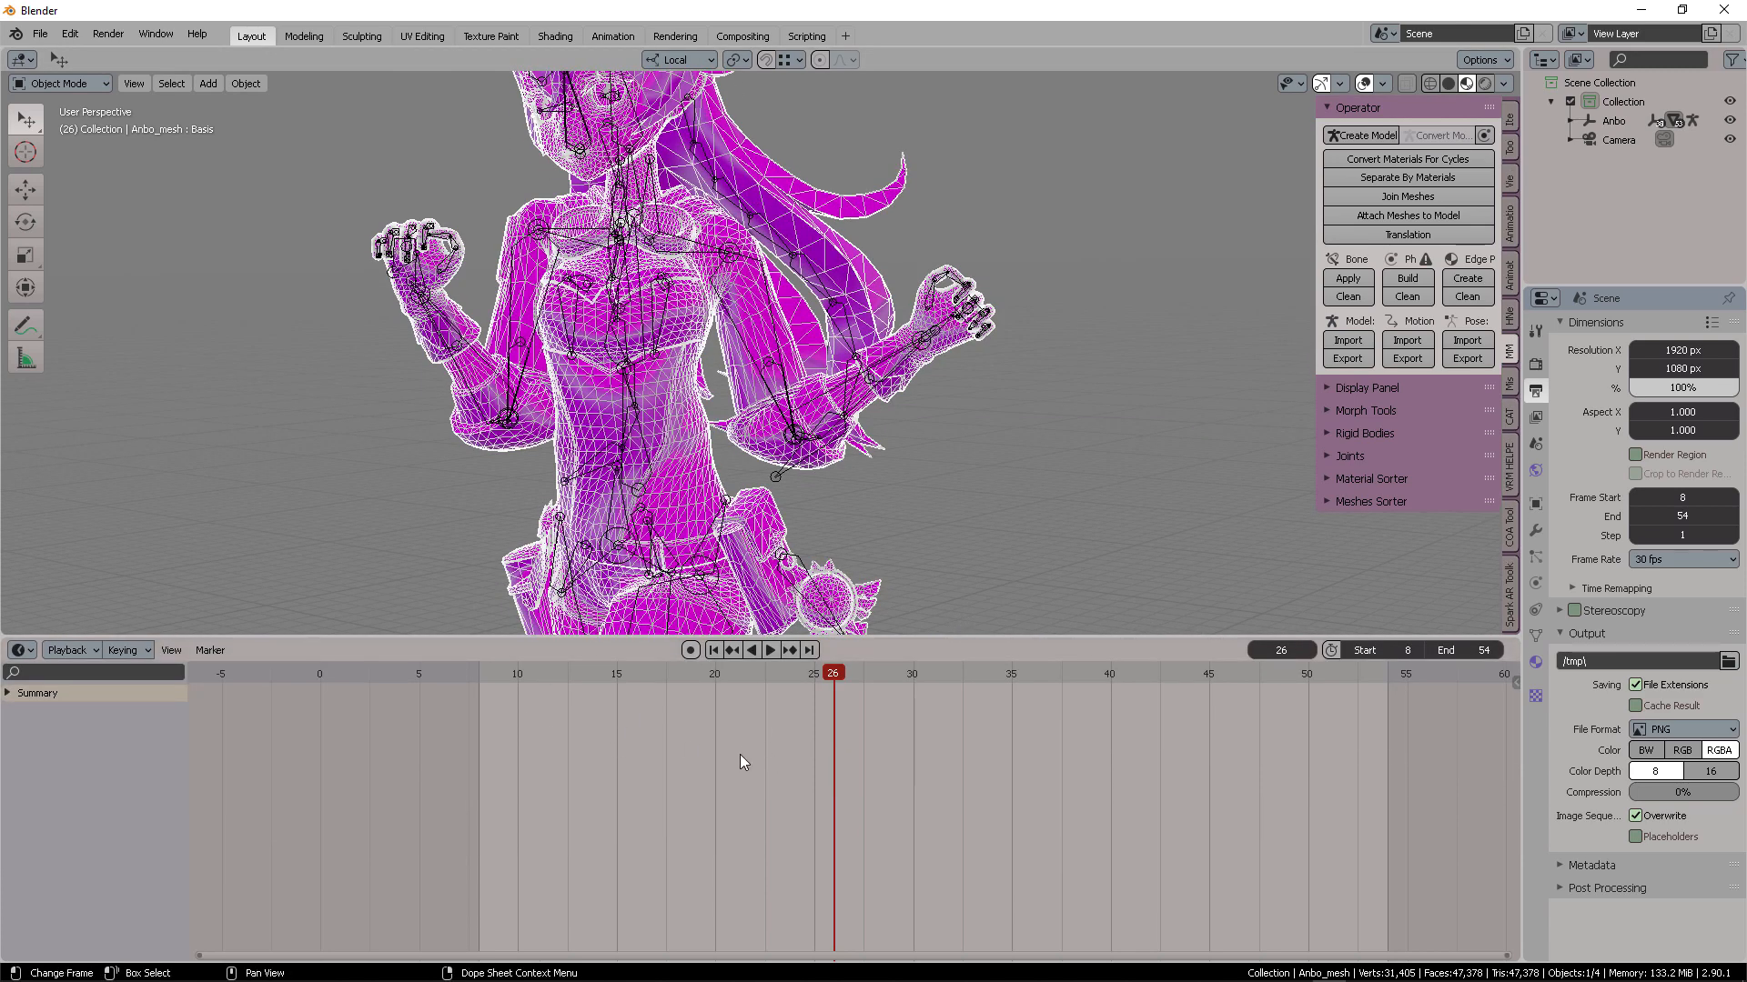
pyautogui.hotkey('shift', 'F3')
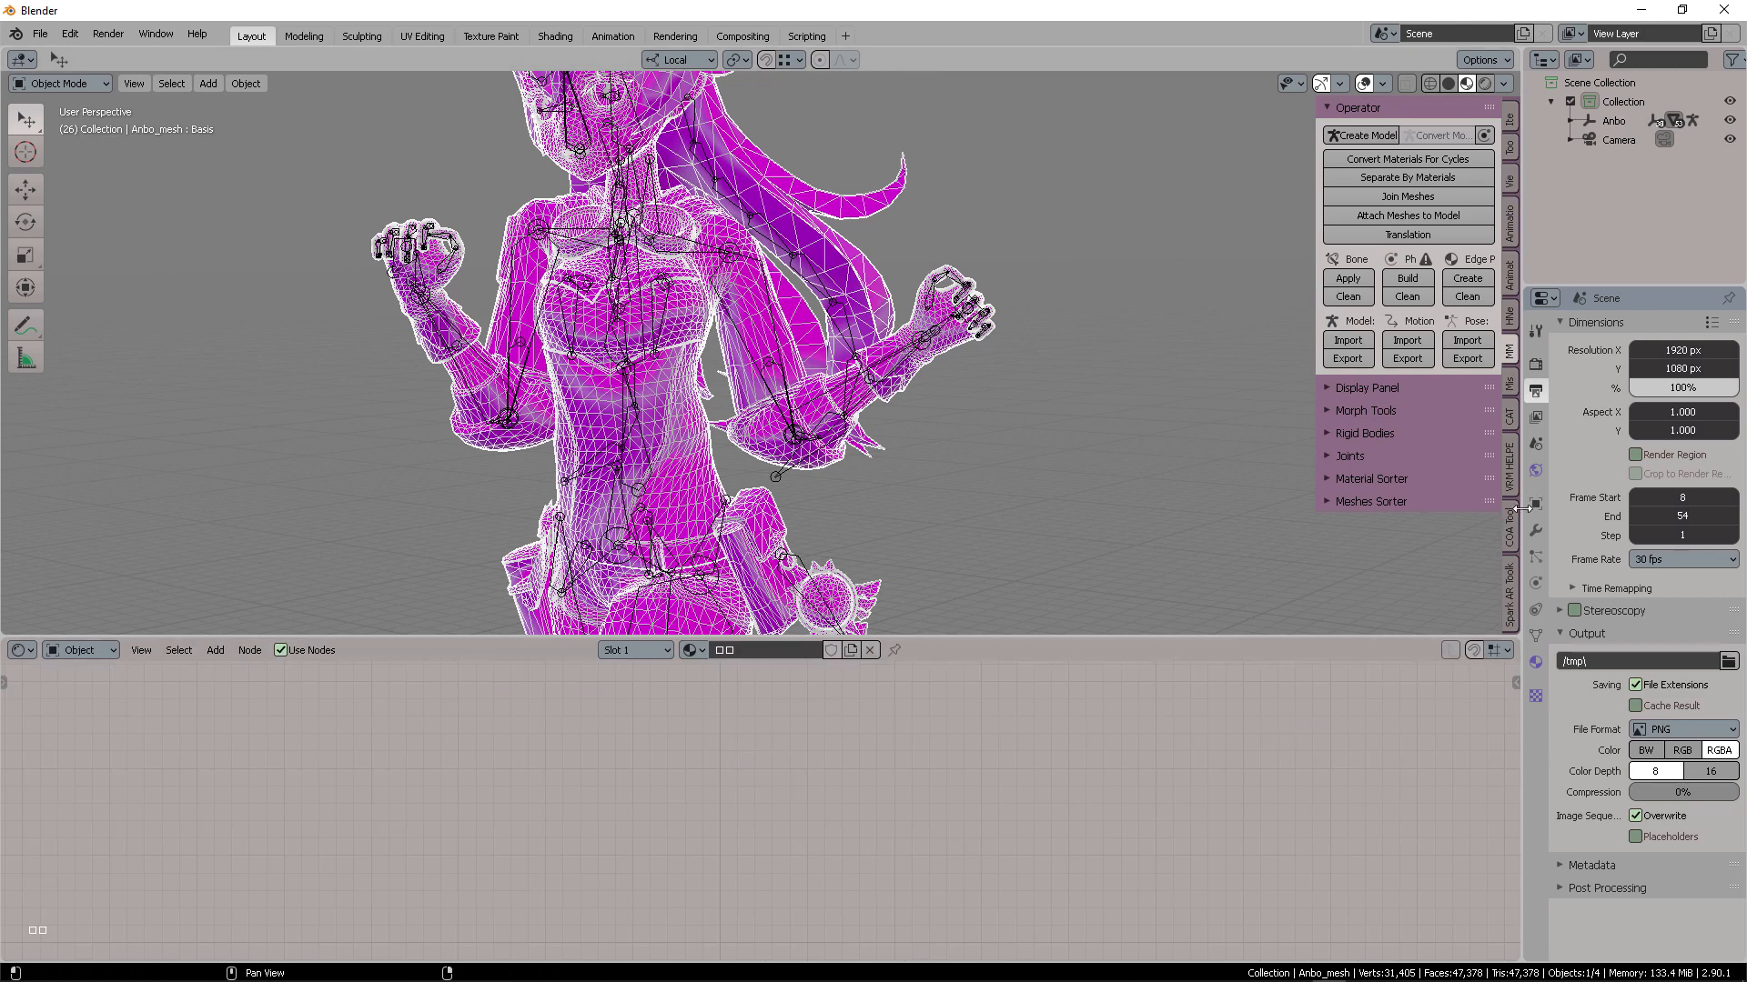
pyautogui.moveTo(1521, 591); pyautogui.dragTo(1453, 591)
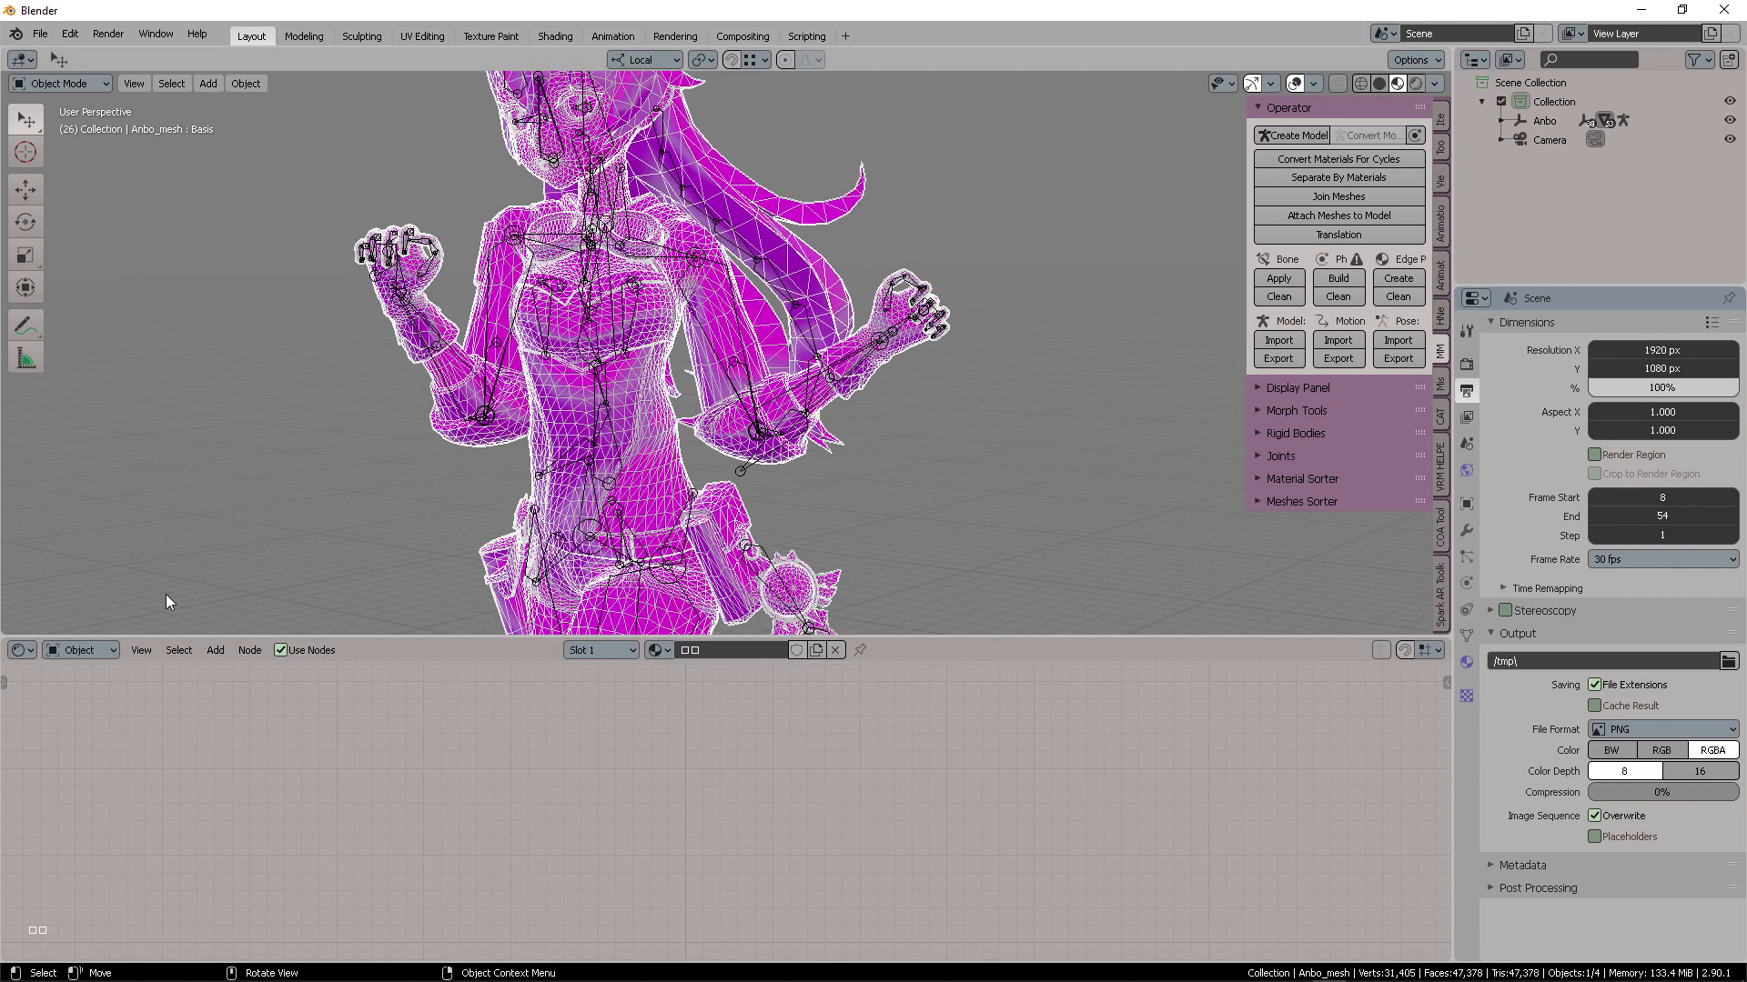
pyautogui.scroll(-2, 762, 406)
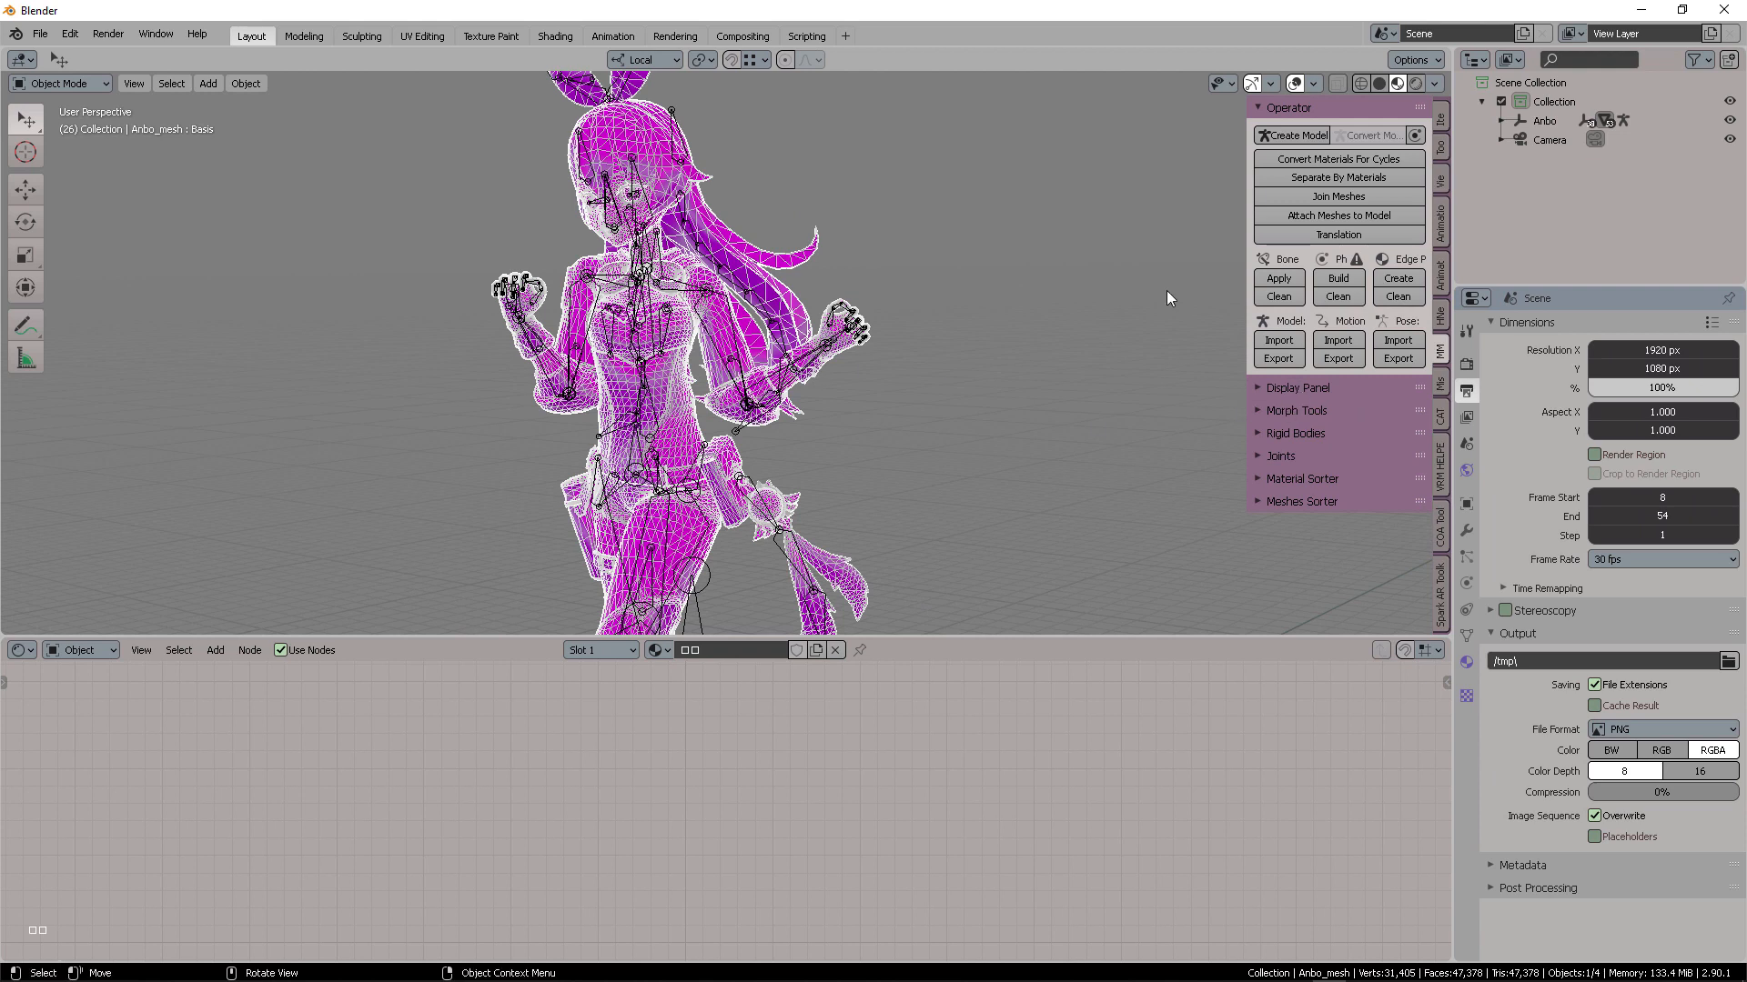
pyautogui.press('n')
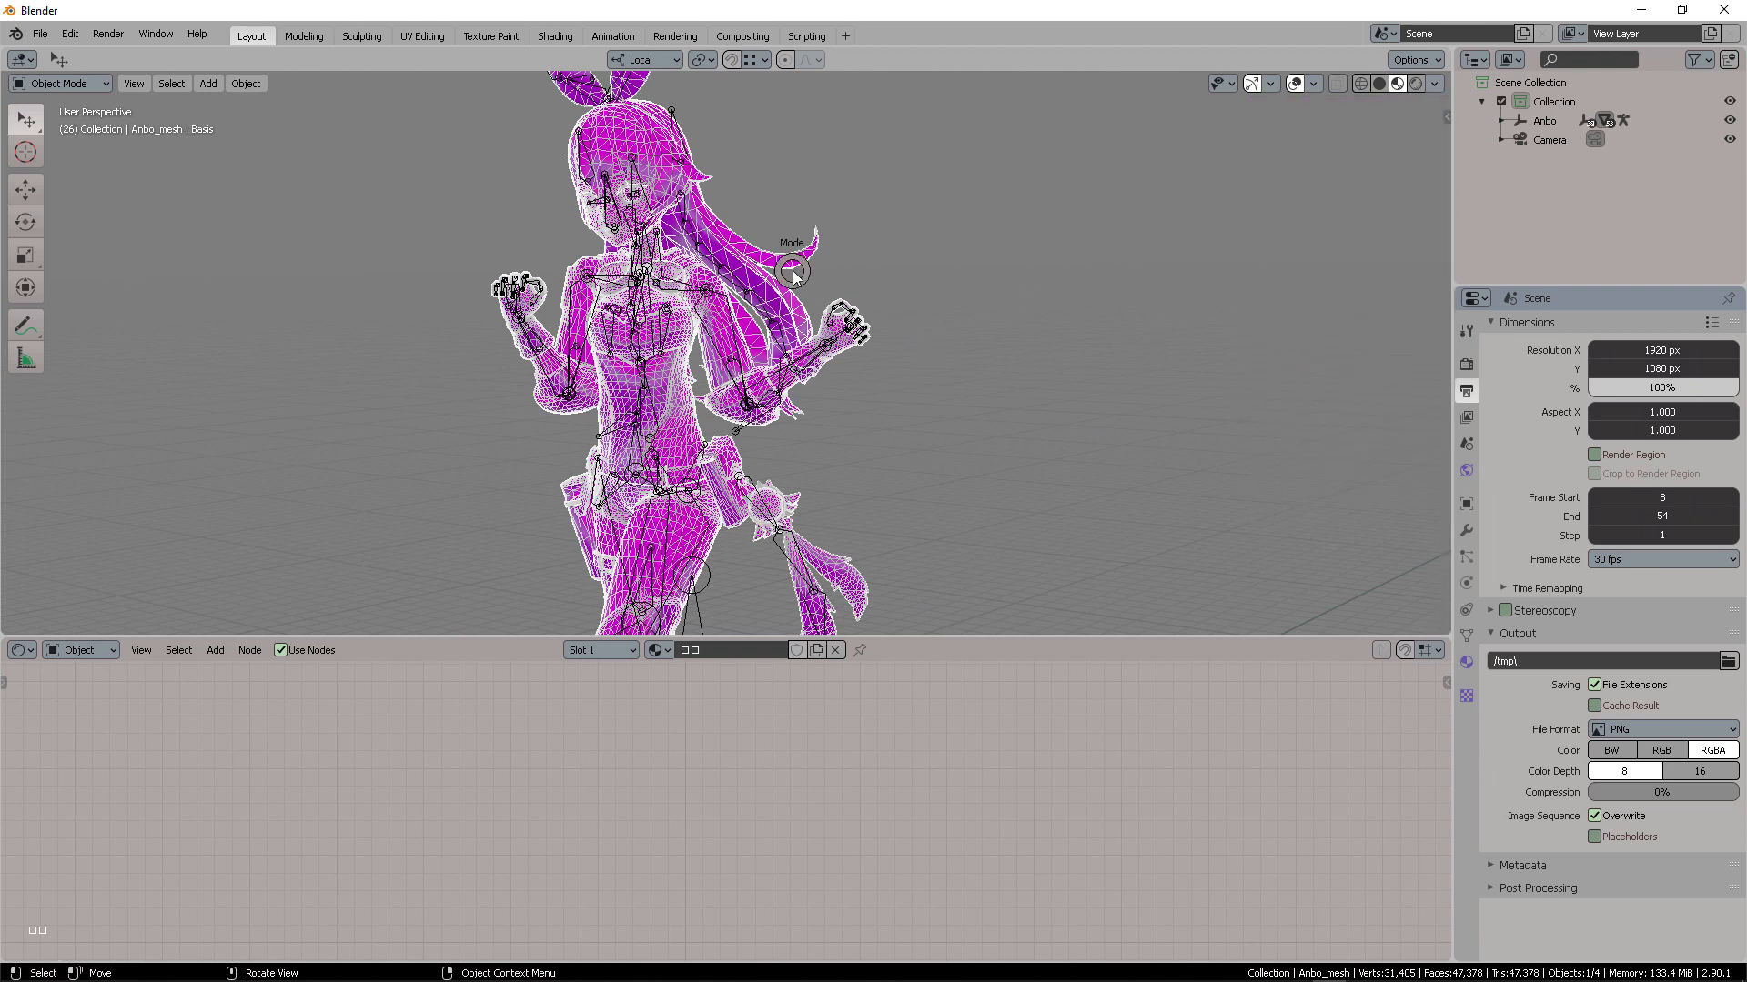
# Enter Edit Mode on the character mesh with nothing selected and show its material slots in a widened properties area
pyautogui.hotkey('ctrl', 'Tab')
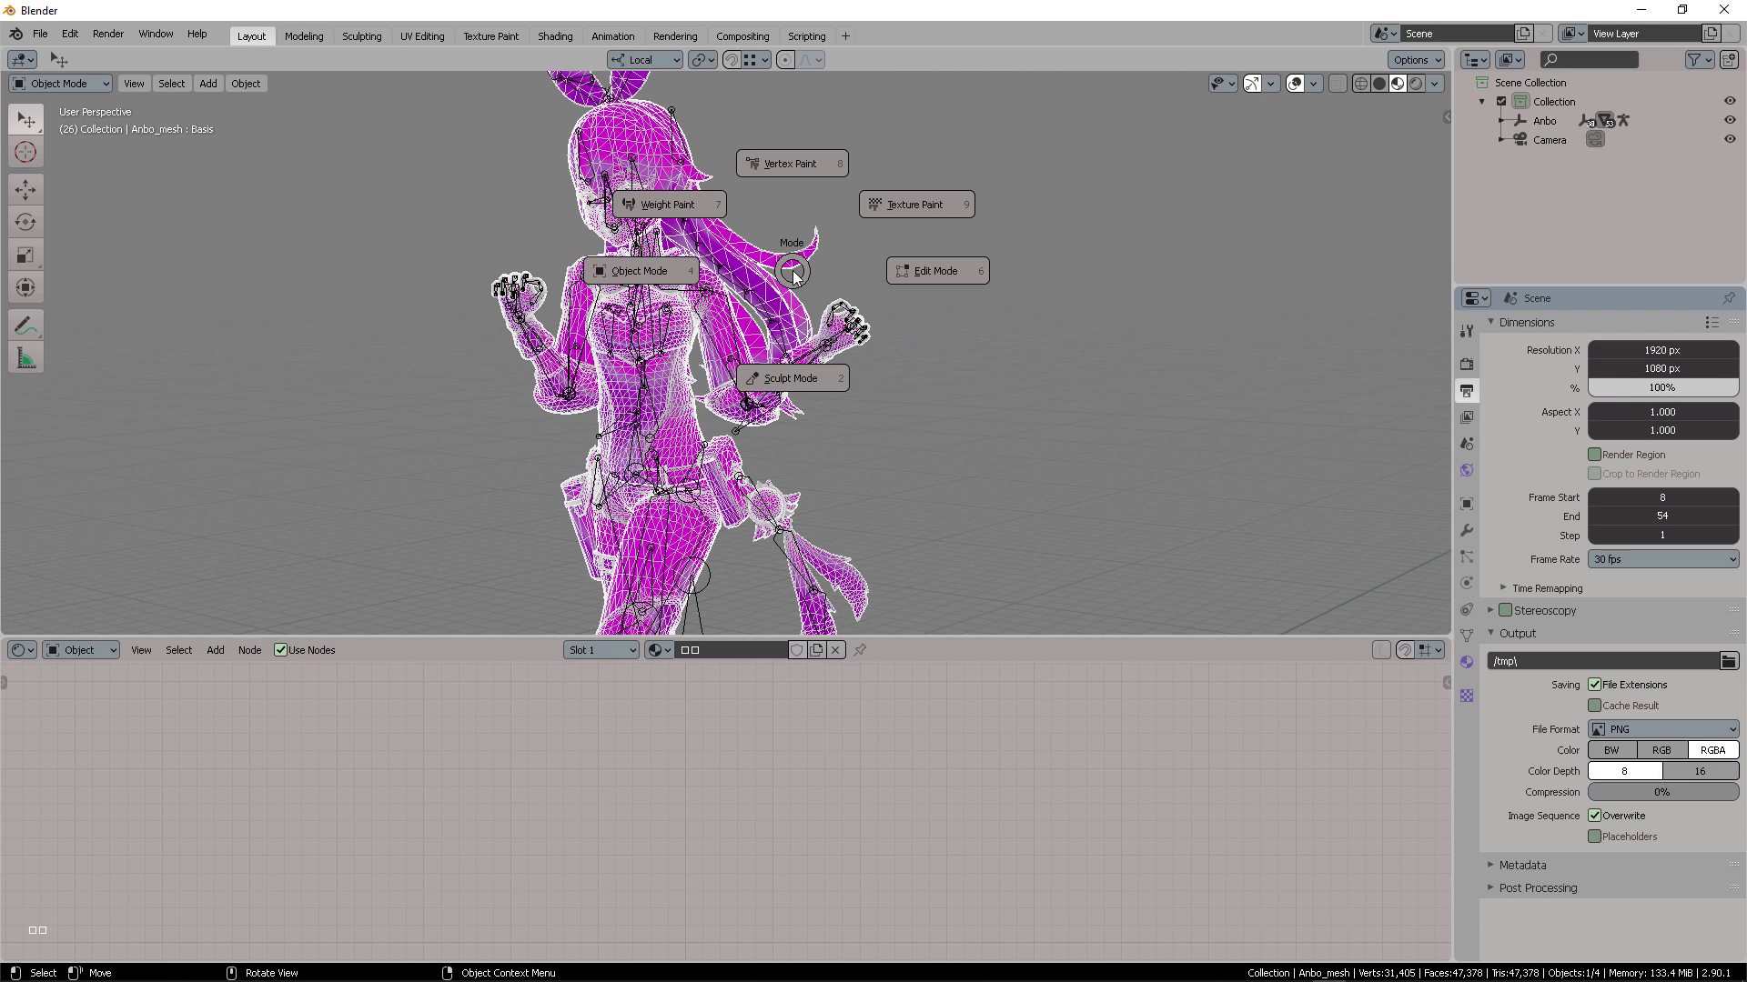
pyautogui.click(942, 273)
pyautogui.moveTo(968, 216); pyautogui.dragTo(1017, 207, button='middle')
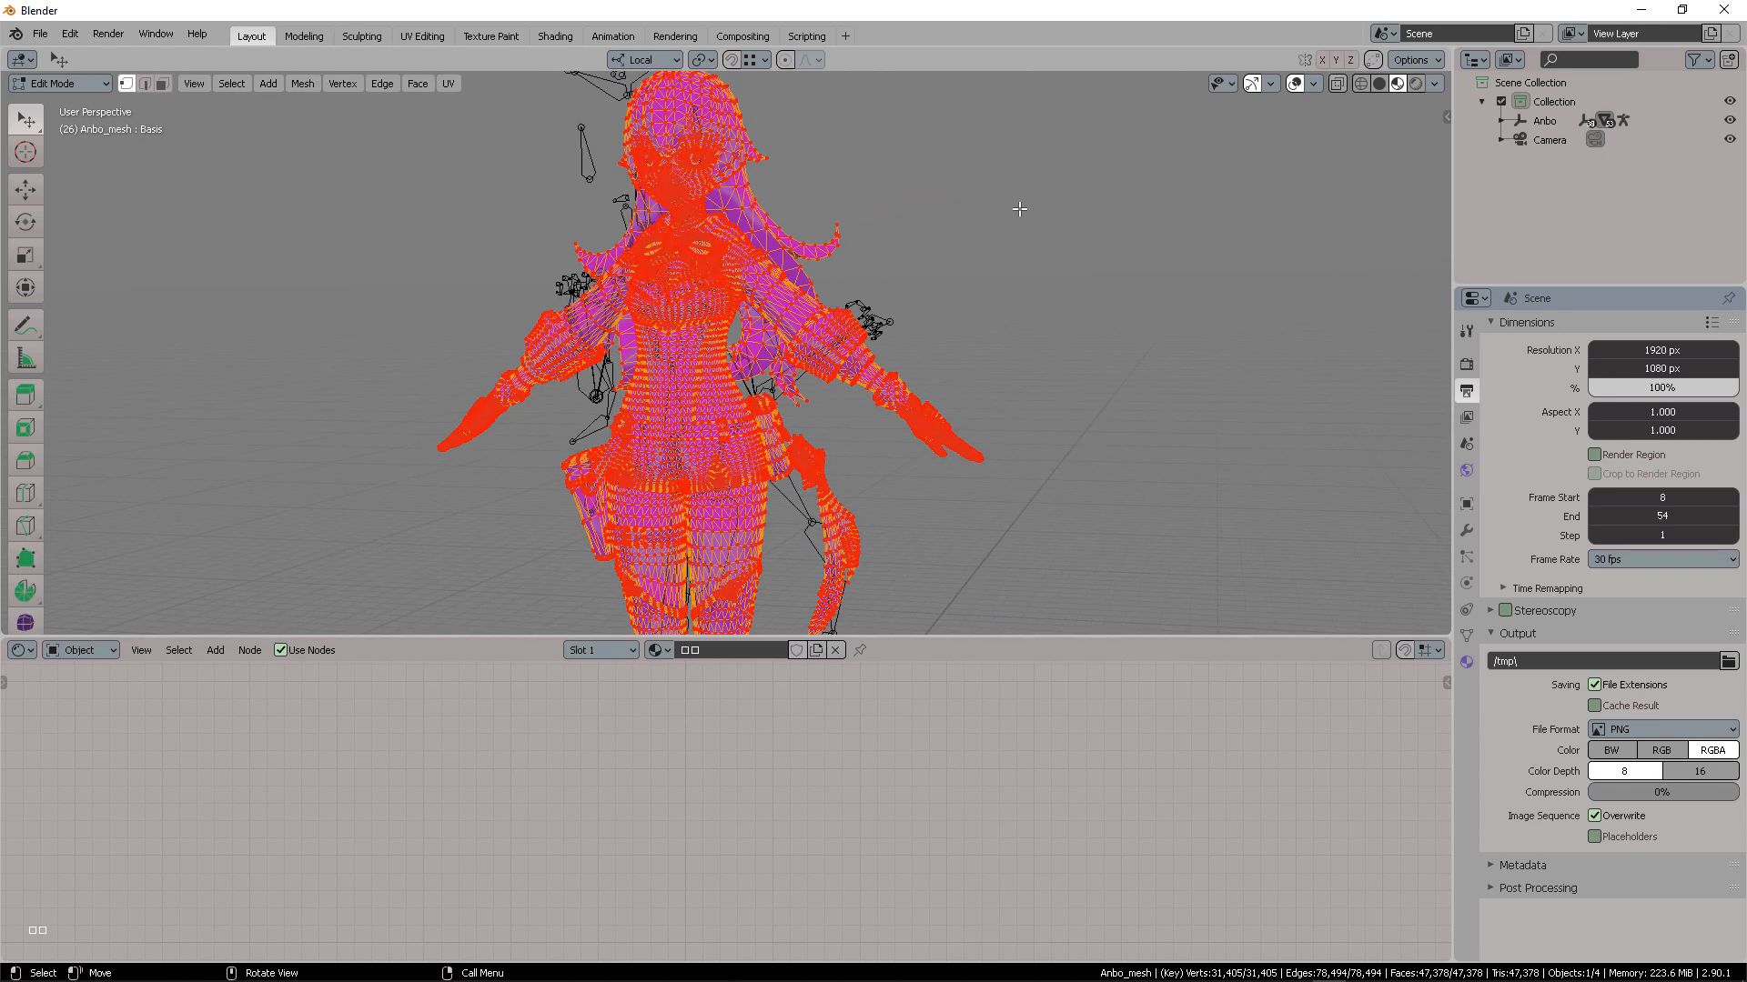
pyautogui.hotkey('alt', 'a')
pyautogui.moveTo(888, 210); pyautogui.dragTo(971, 315, button='middle')
pyautogui.click(1466, 662)
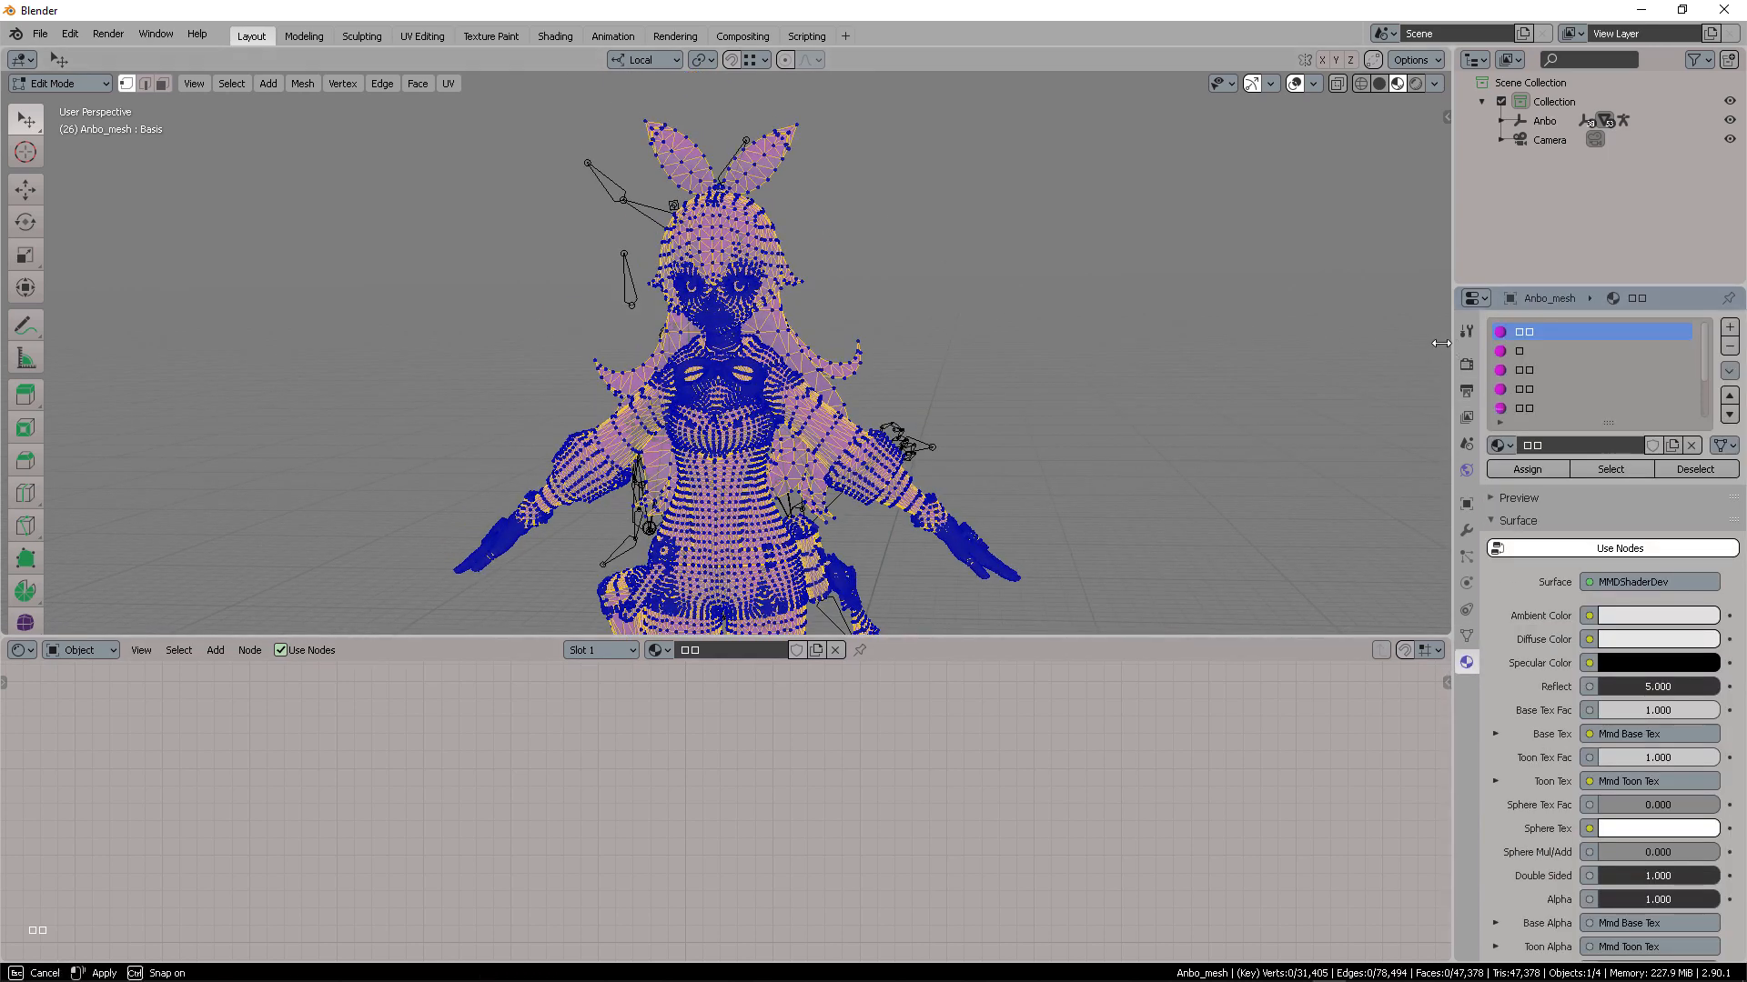
pyautogui.moveTo(1448, 343); pyautogui.dragTo(1301, 340)
pyautogui.moveTo(1034, 335); pyautogui.dragTo(885, 327, button='middle')
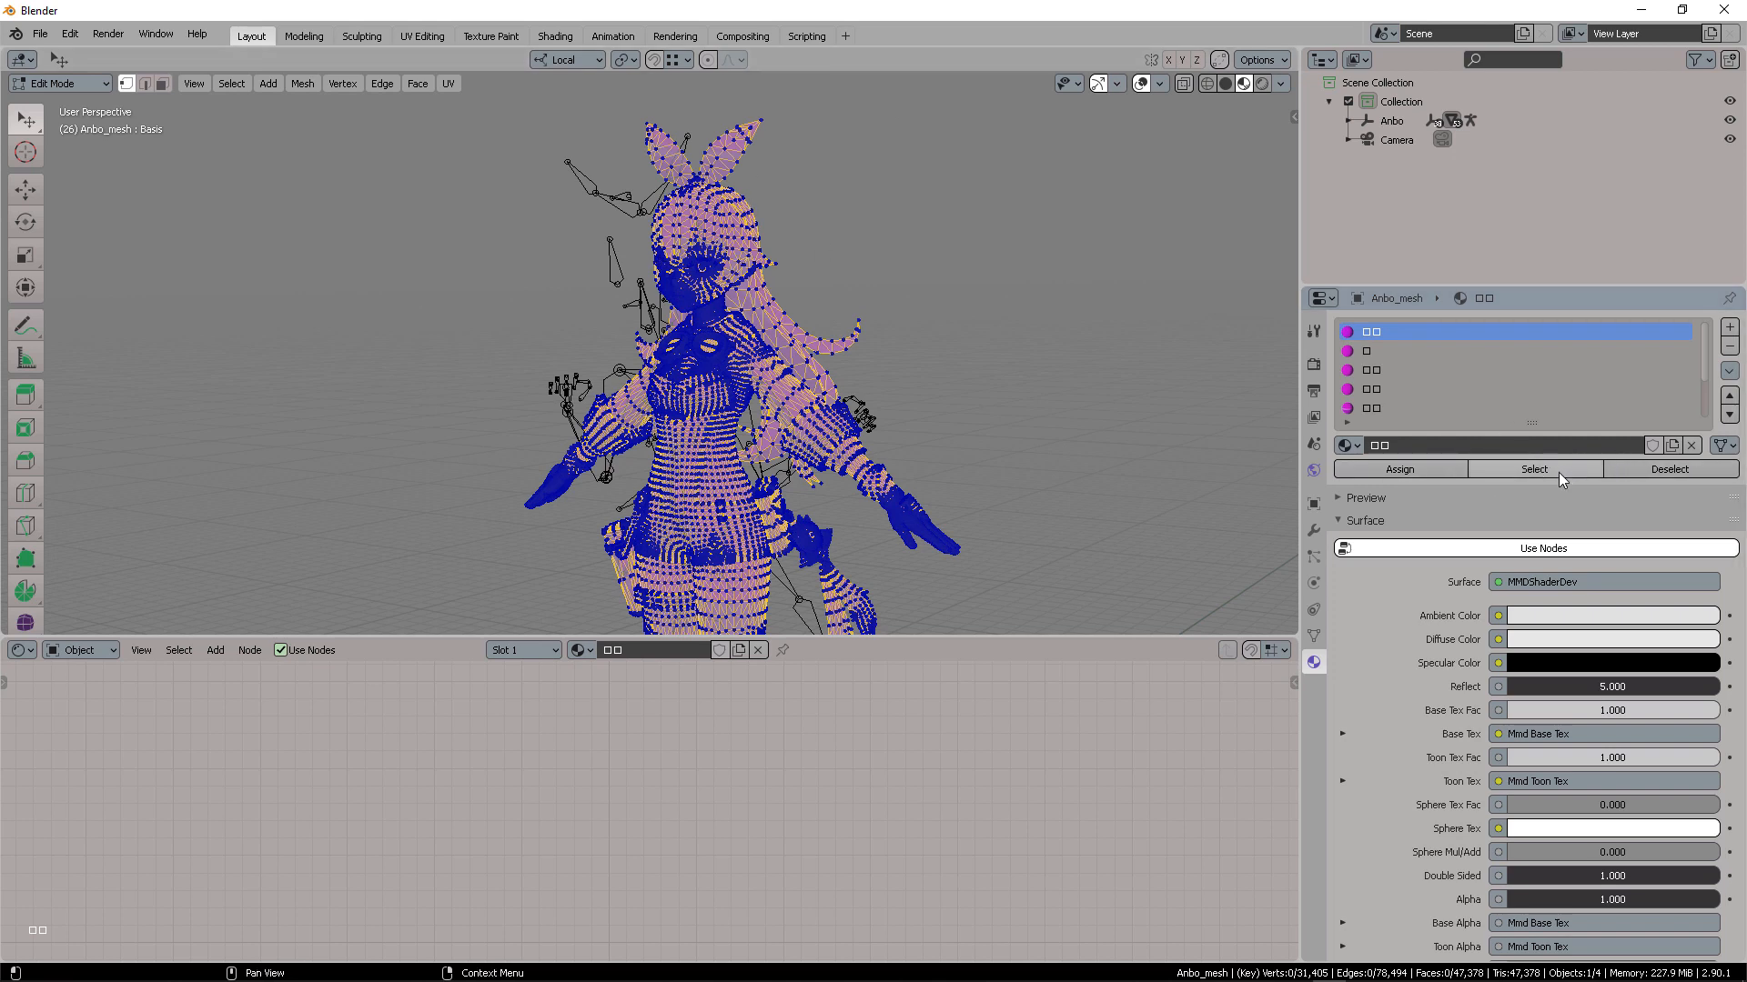
# Select the faces that use the first material slot to identify them and rename that material Eyelashes
pyautogui.click(1536, 471)
pyautogui.moveTo(837, 251); pyautogui.dragTo(881, 253, button='middle')
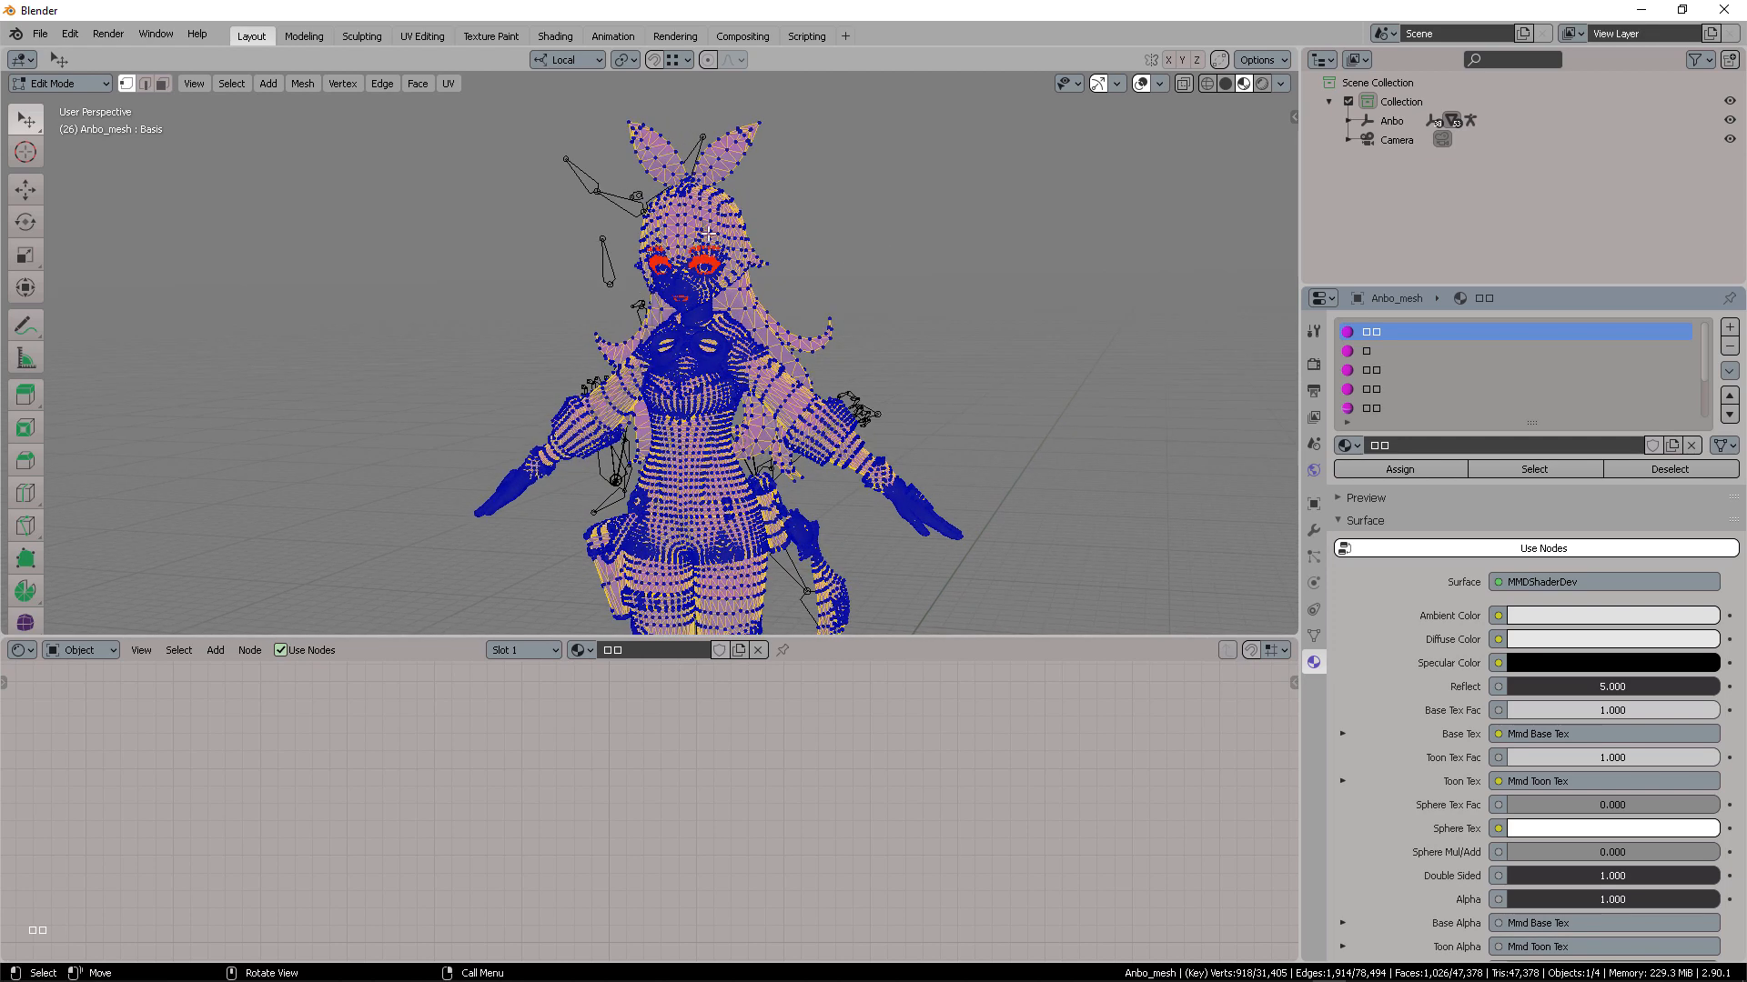
pyautogui.moveTo(753, 243); pyautogui.dragTo(762, 246, button='middle')
pyautogui.scroll(1, 760, 246)
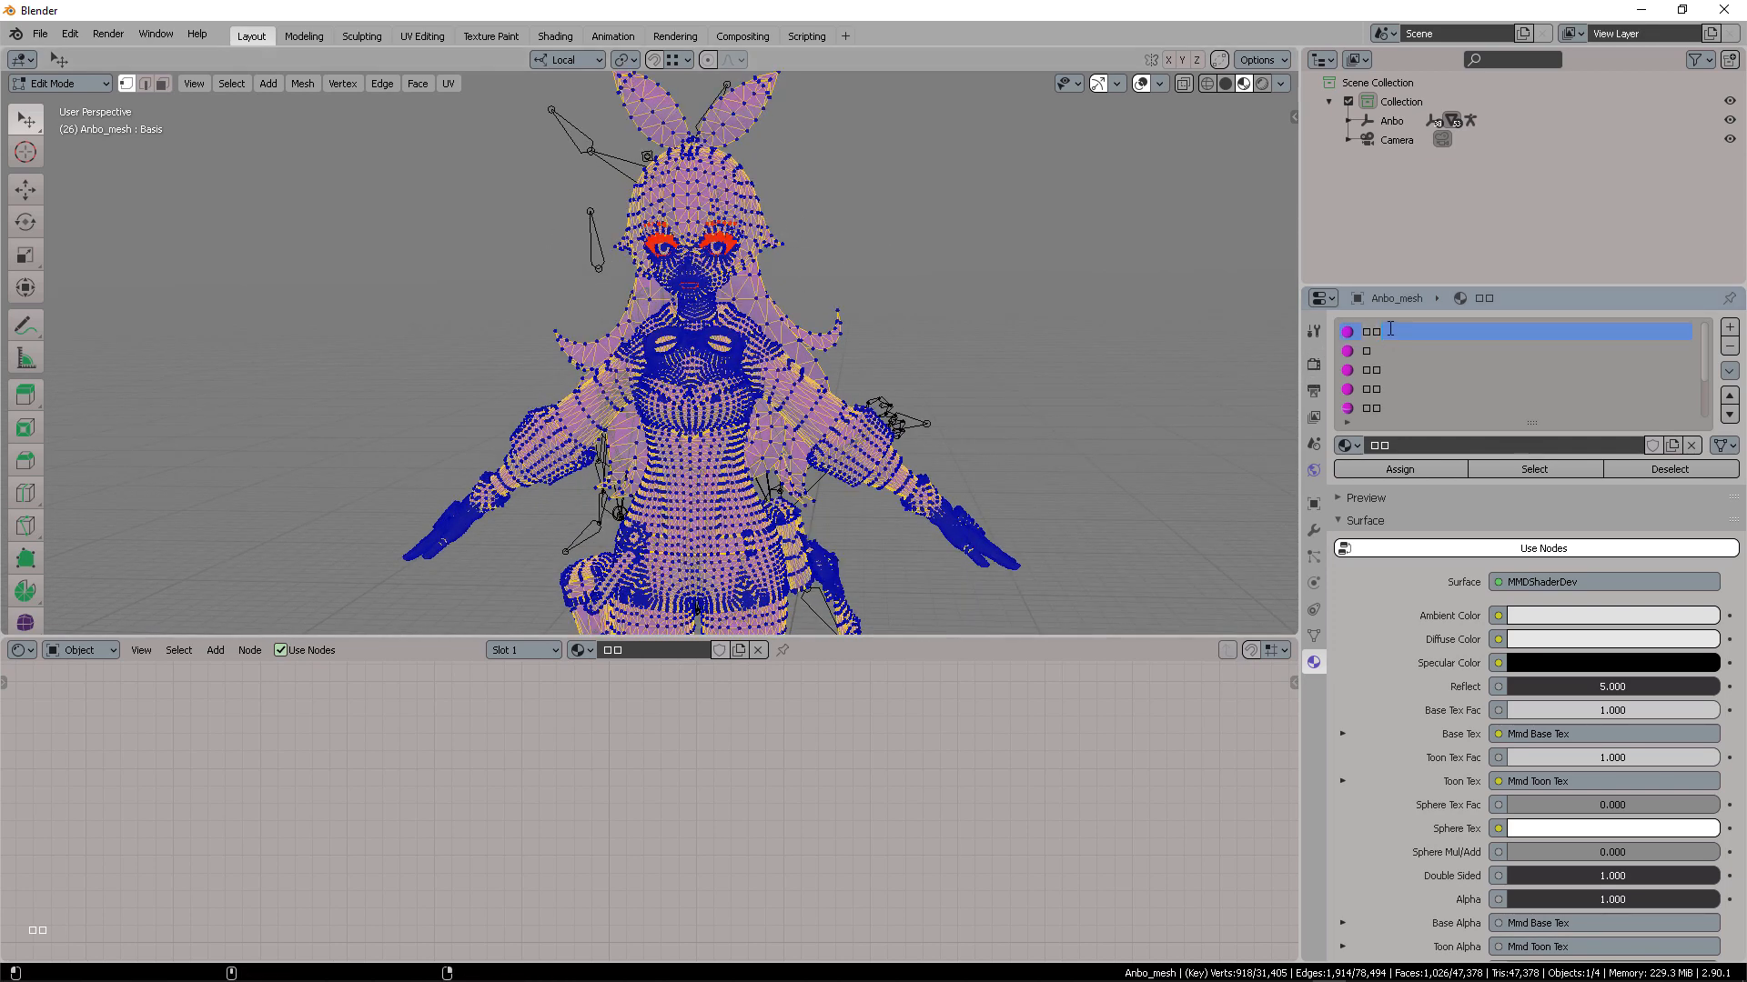
pyautogui.write('Eyel')
pyautogui.press('Return')
pyautogui.write('ashes')
pyautogui.press('Return')
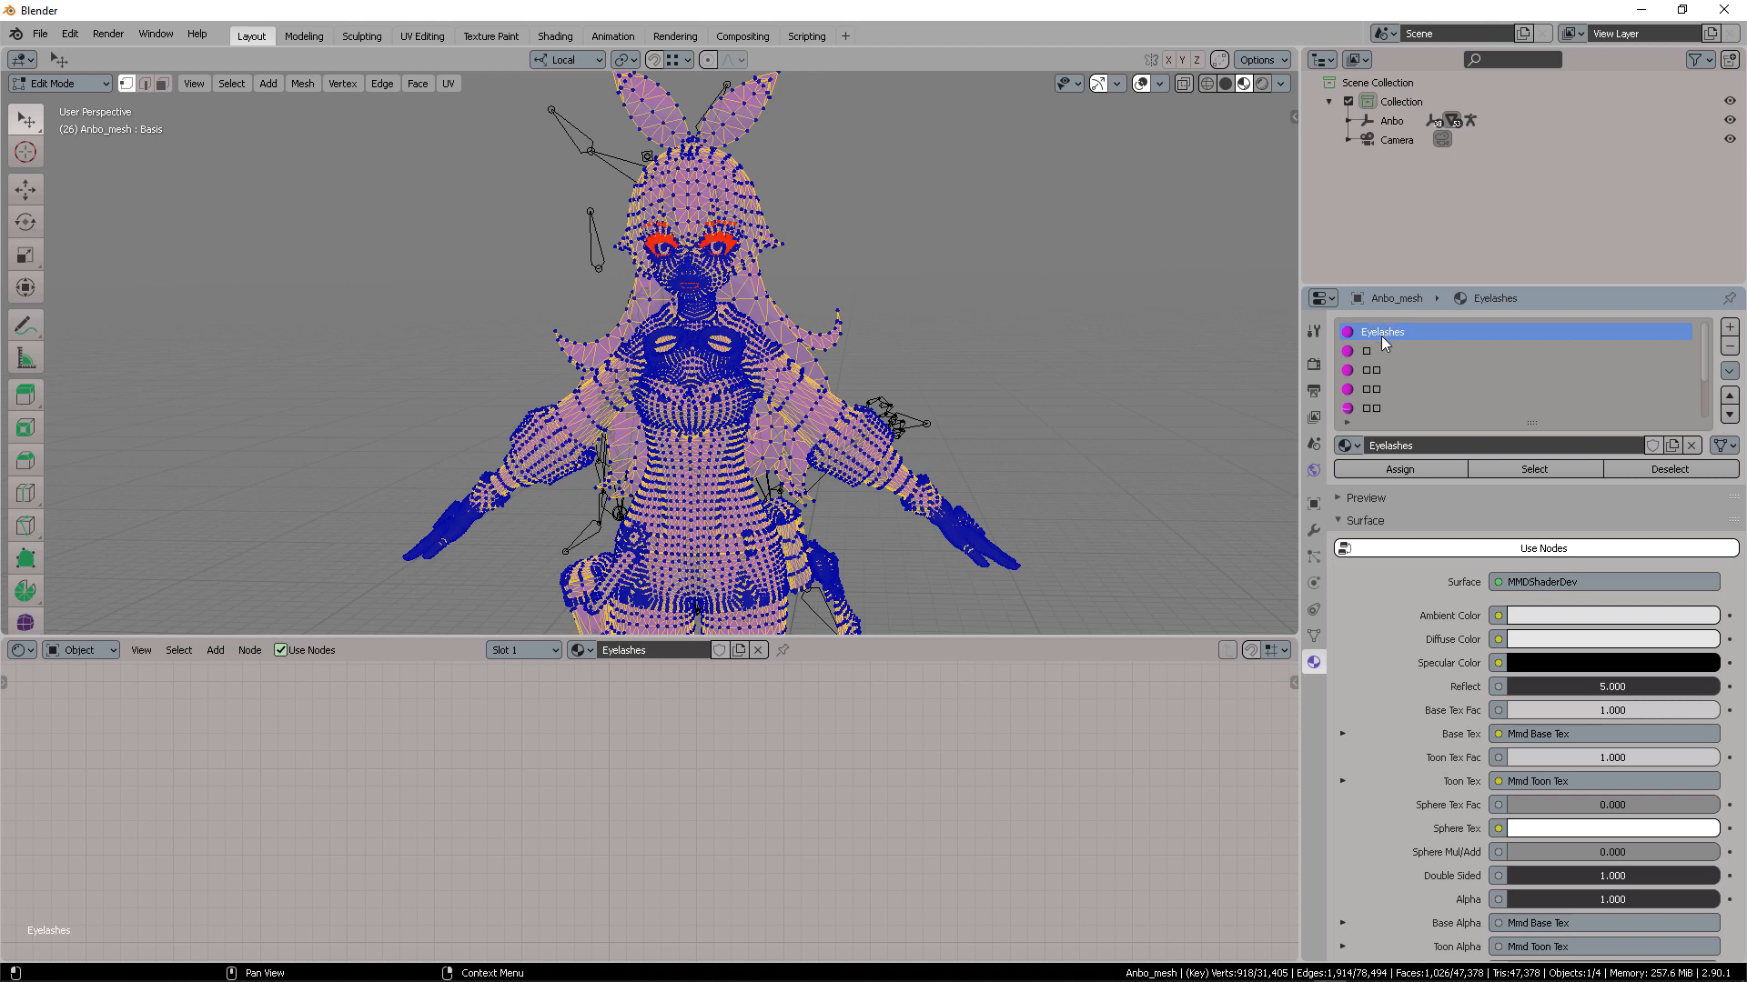
# Identify the second material slot by selecting only its faces, deselect them and rename the material Face
pyautogui.click(1374, 352)
pyautogui.click(971, 315)
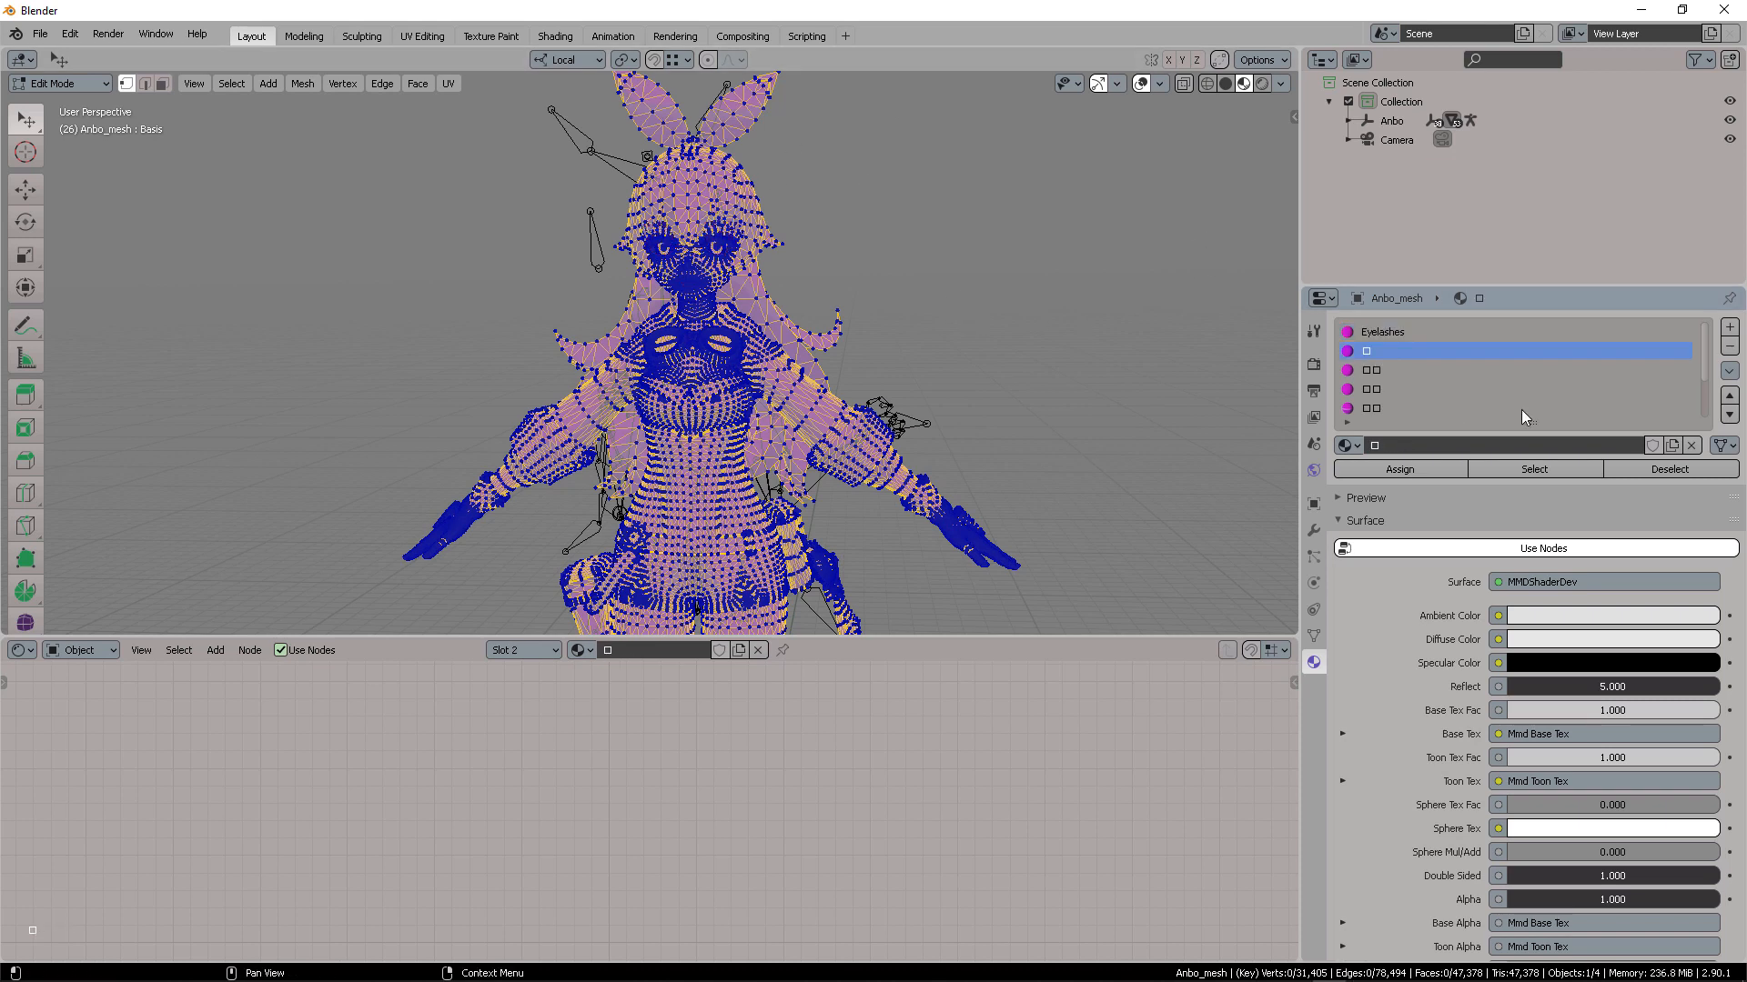
pyautogui.click(1572, 469)
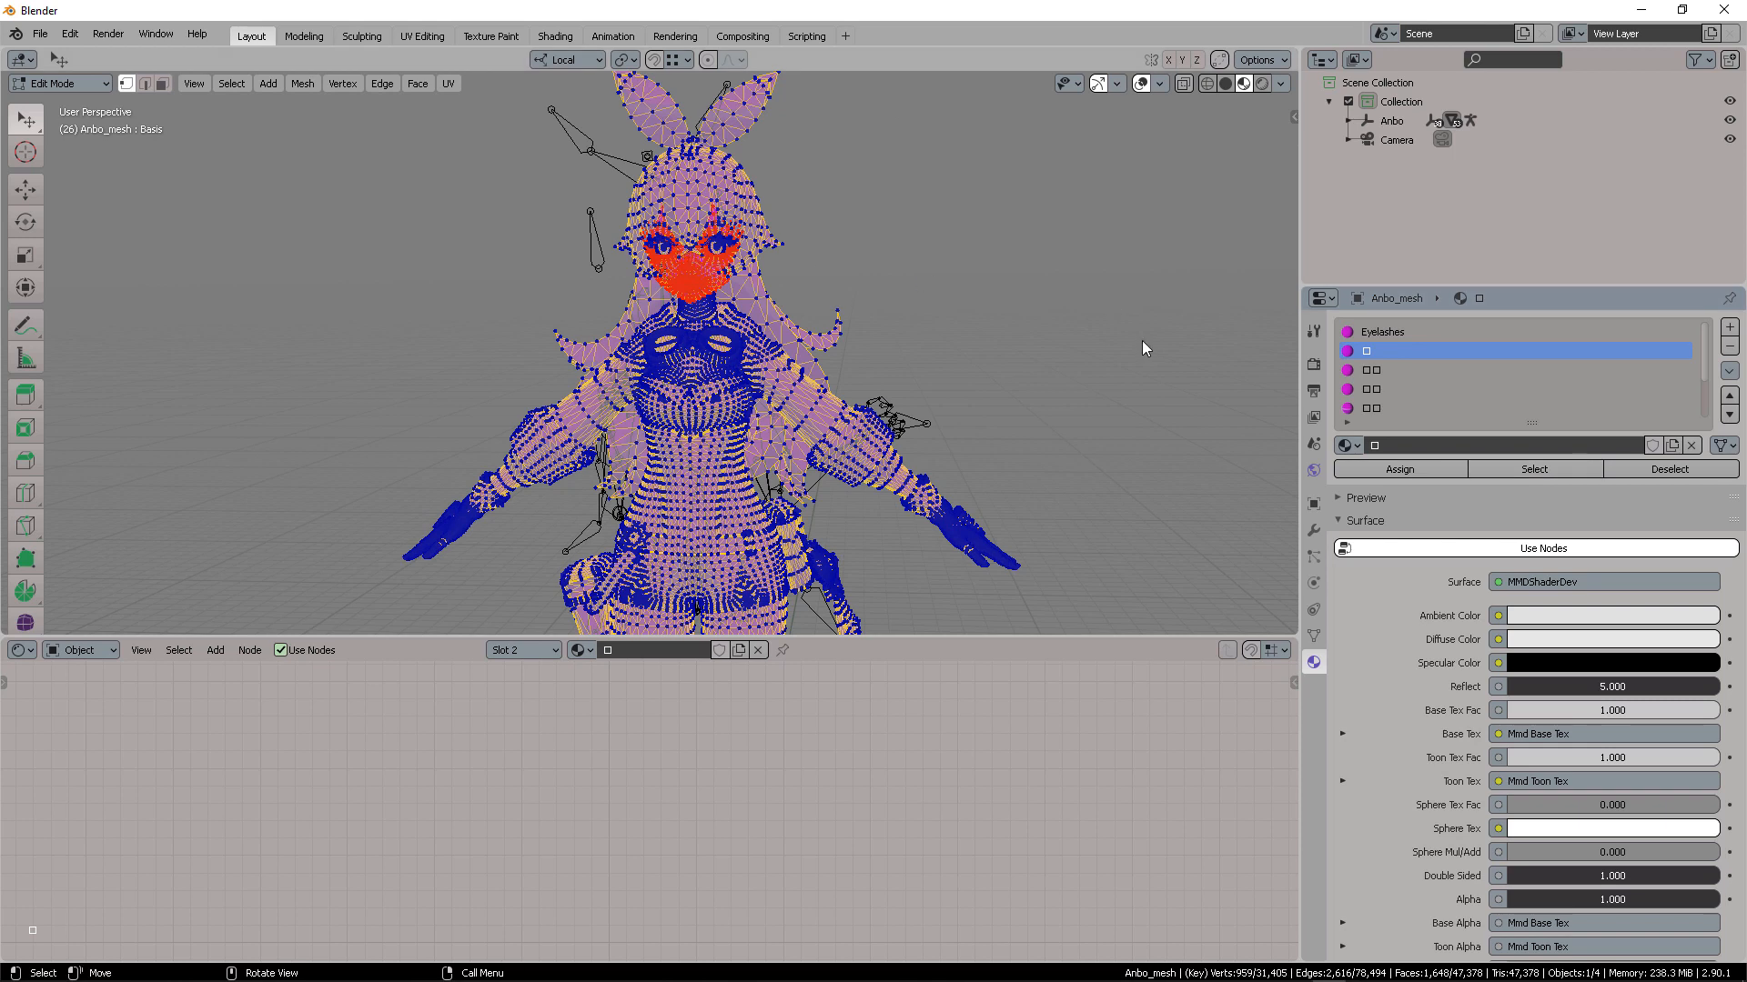
pyautogui.click(917, 333)
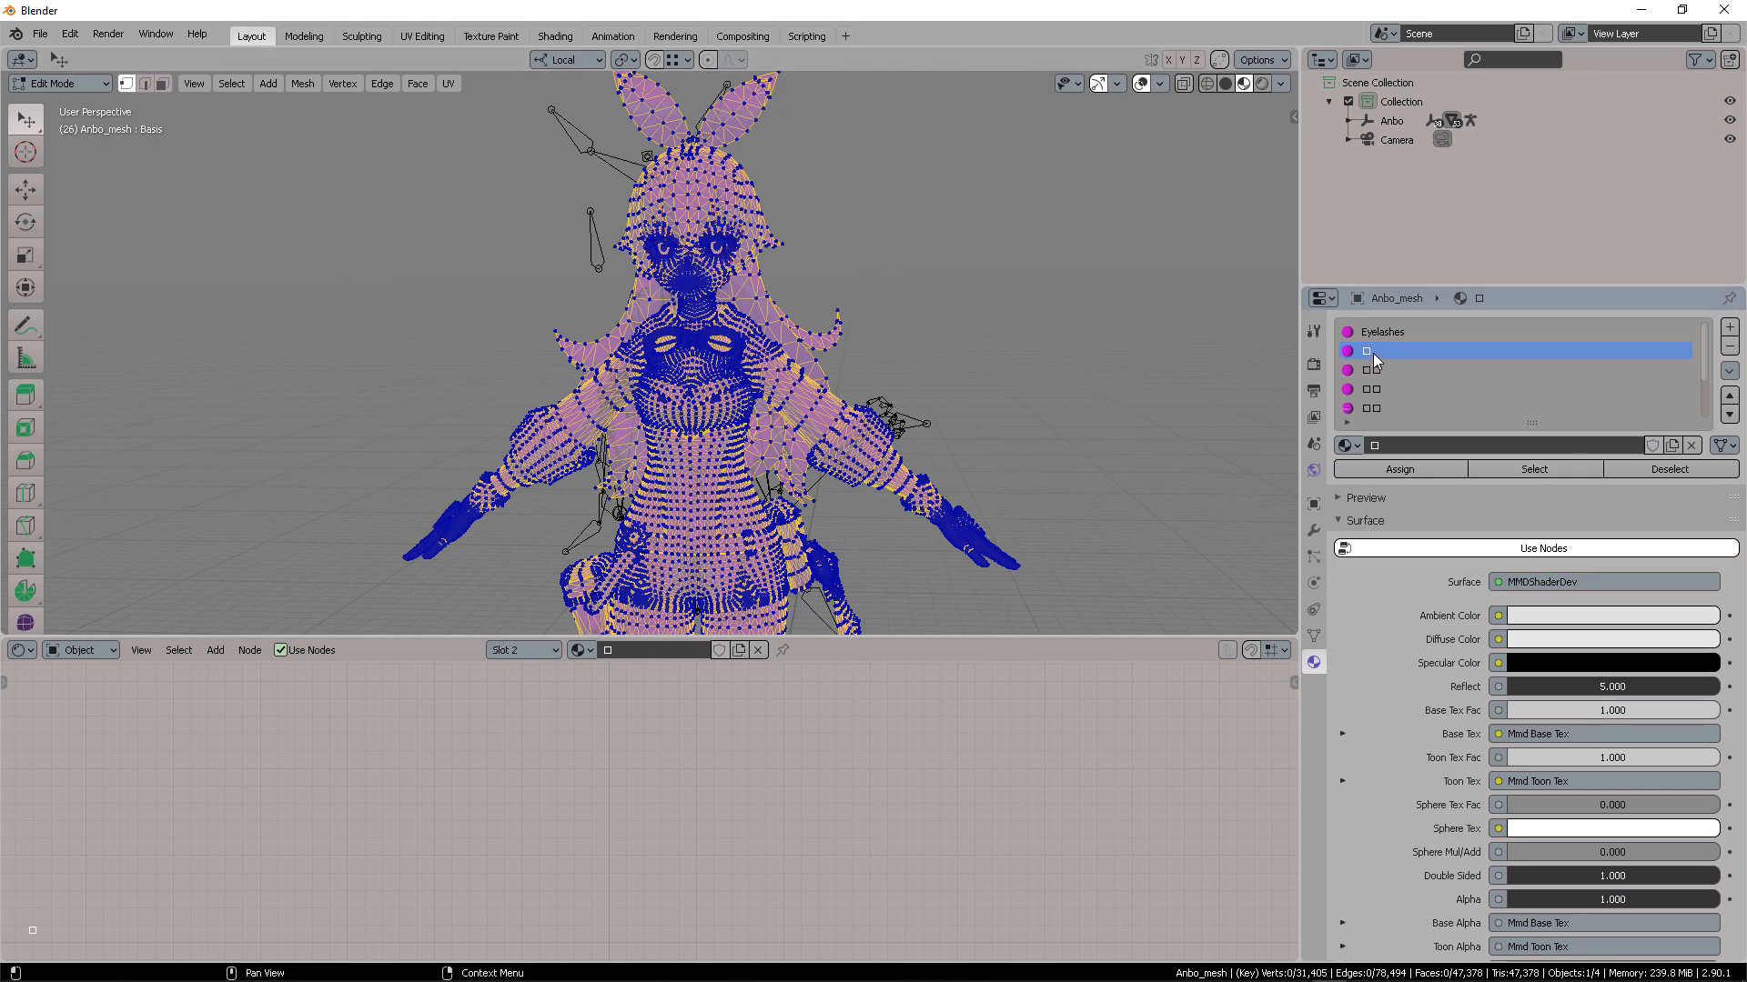
pyautogui.press('F2')
pyautogui.press('Escape')
pyautogui.press('Return')
# Select the faces of the third material slot, rename that material Eyes and clear the selection
pyautogui.click(1390, 369)
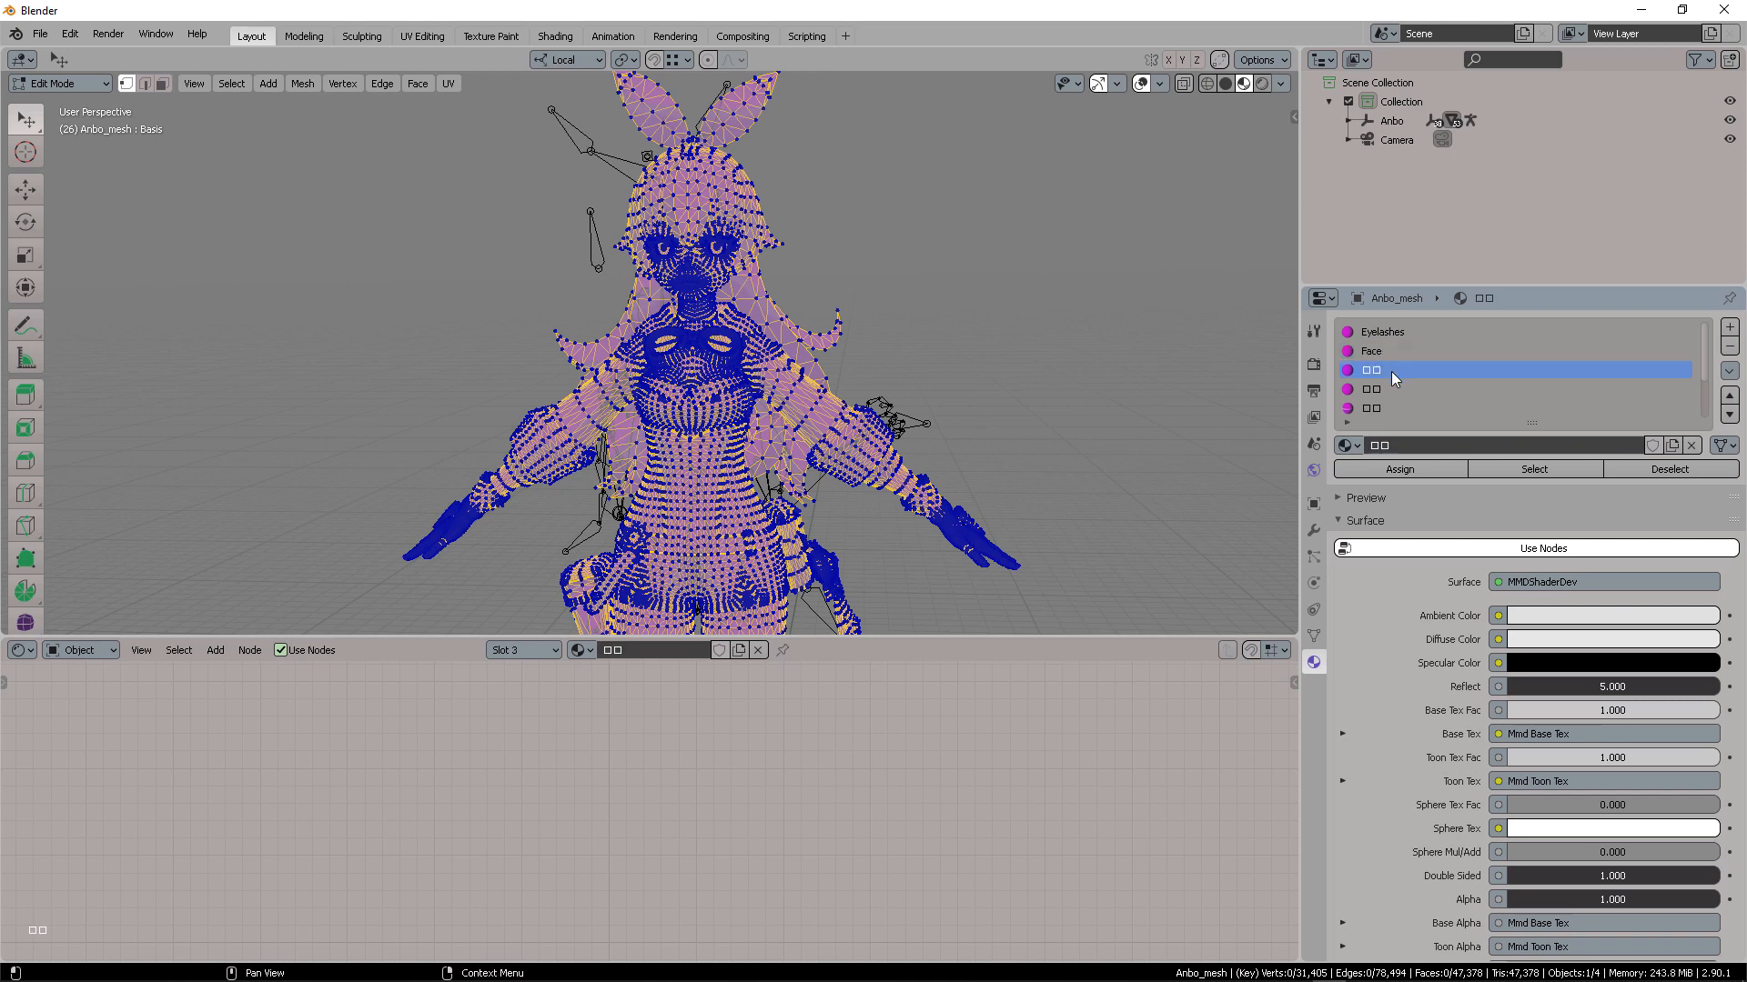
pyautogui.click(1533, 469)
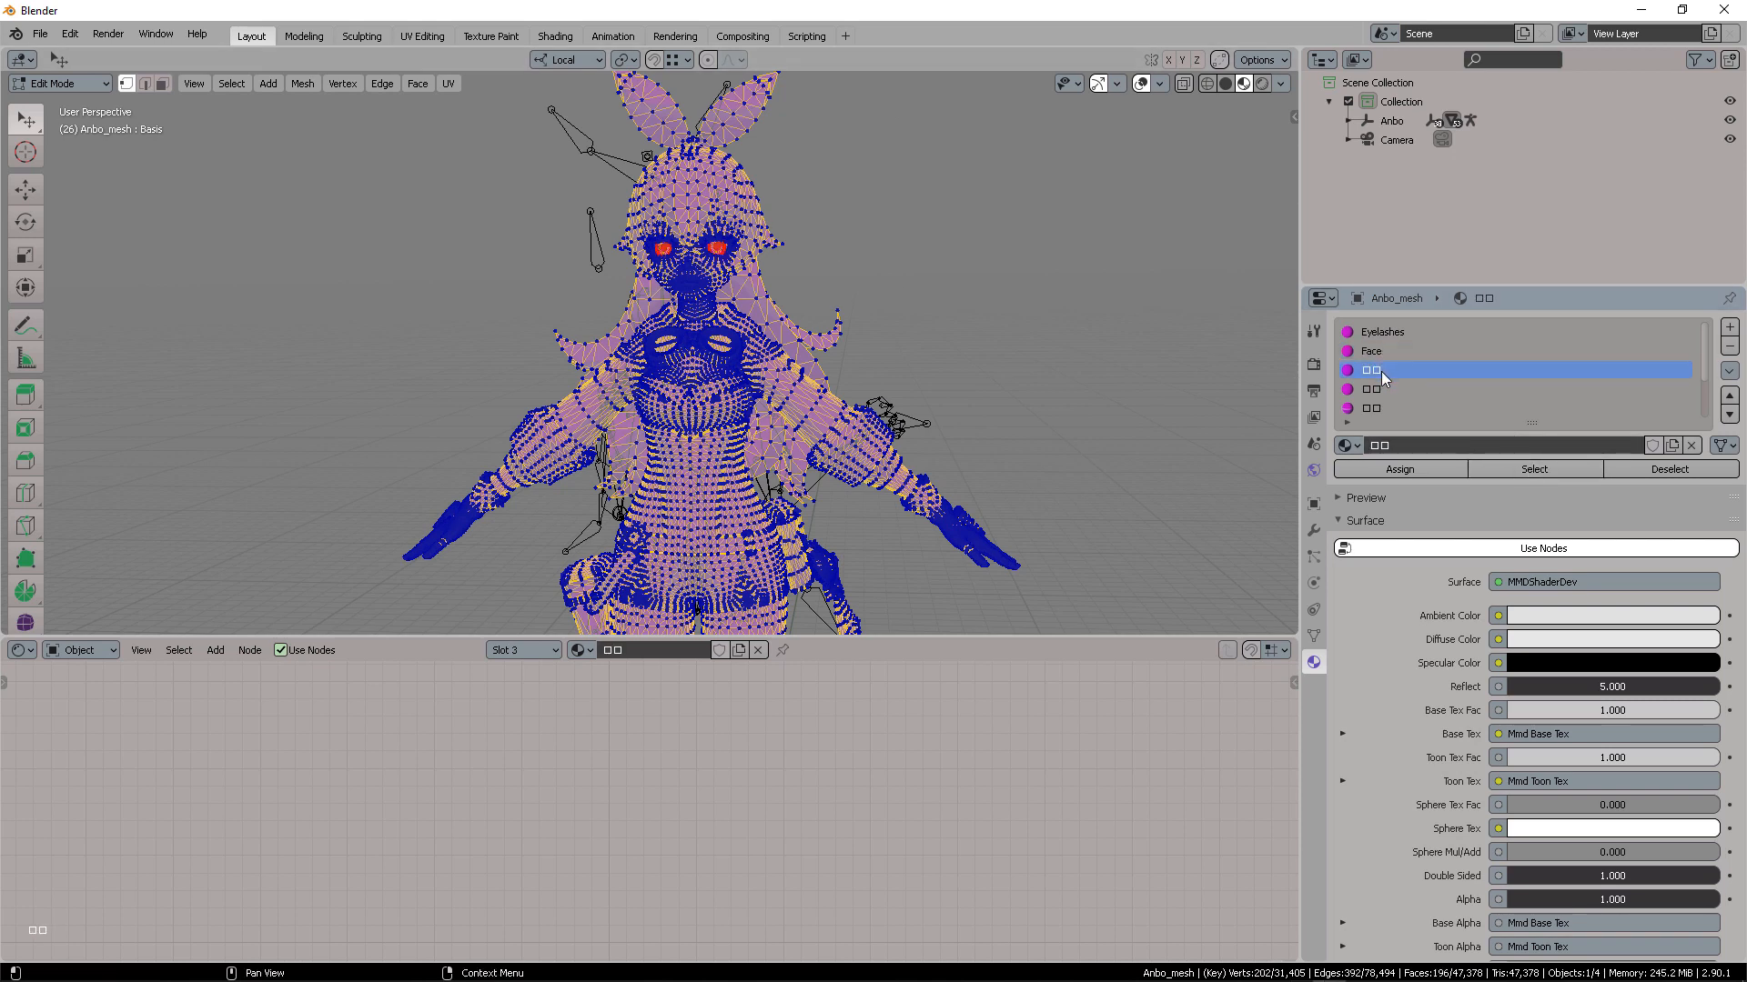
pyautogui.write('Eyes')
pyautogui.press('Return')
pyautogui.hotkey('alt', 'a')
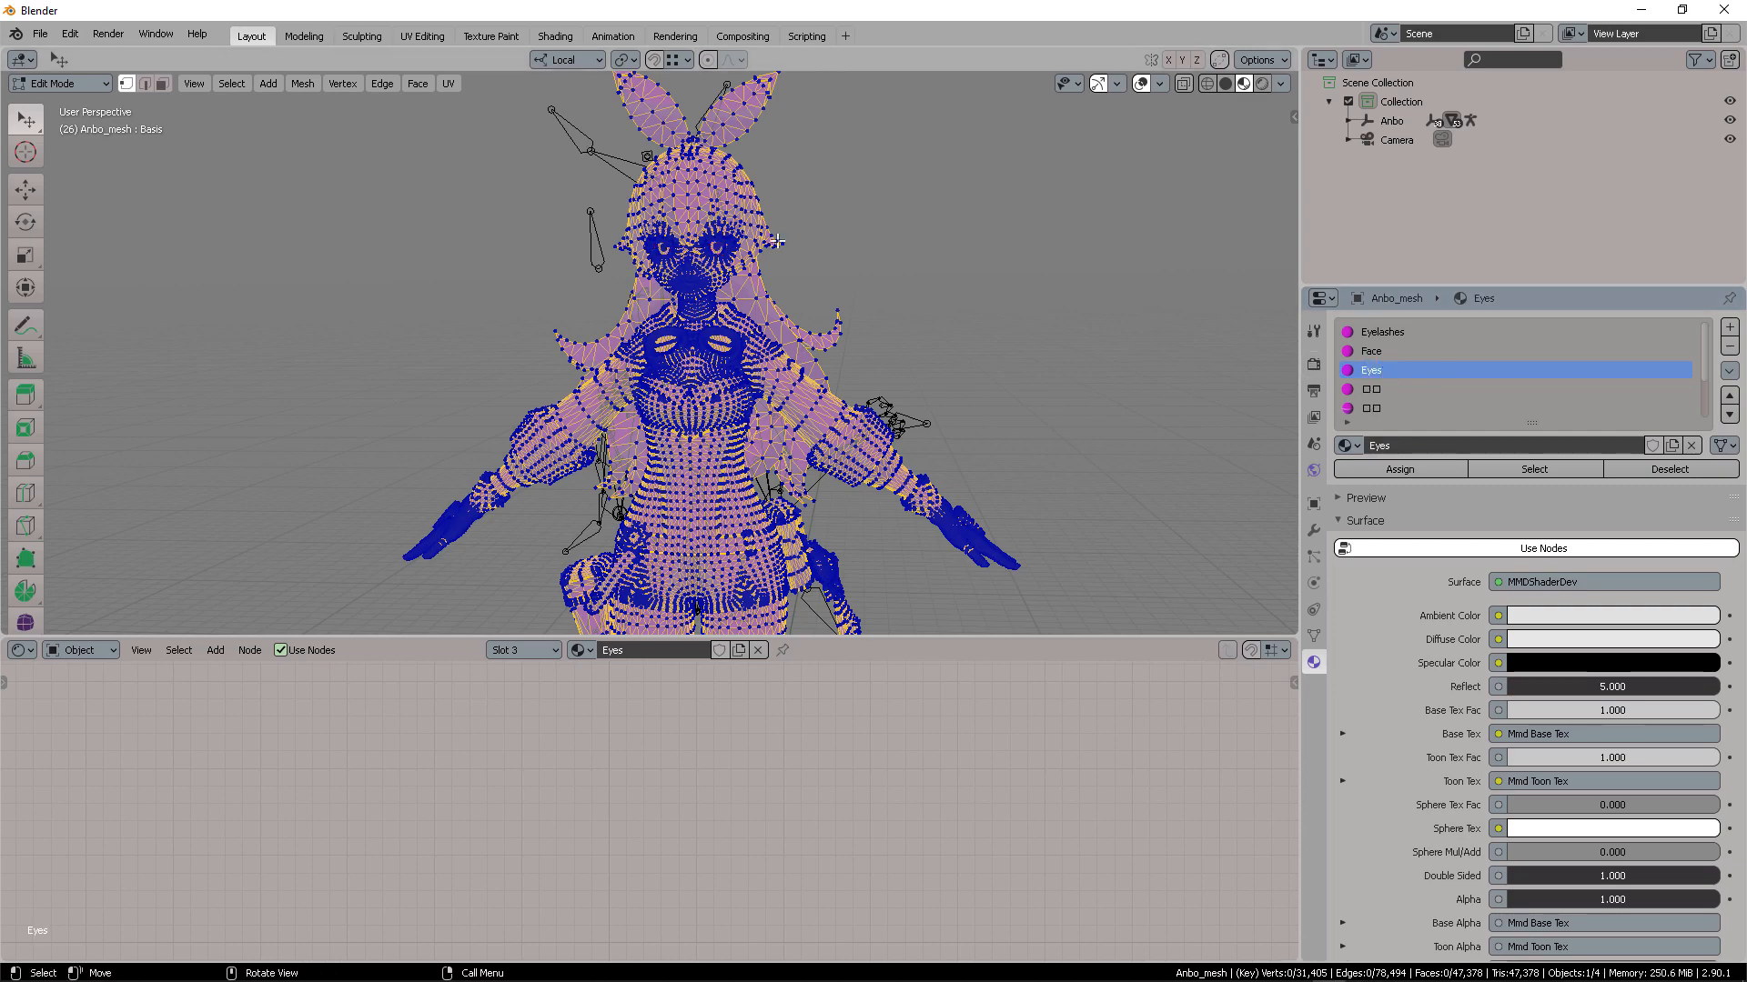
# Check up close which faces use the Eyes material by selecting them, and clear the selection
pyautogui.scroll(6, 818, 273)
pyautogui.keyDown('shift'); pyautogui.moveTo(819, 200); pyautogui.dragTo(637, 573, button='middle'); pyautogui.keyUp('shift')
pyautogui.scroll(3, 727, 455)
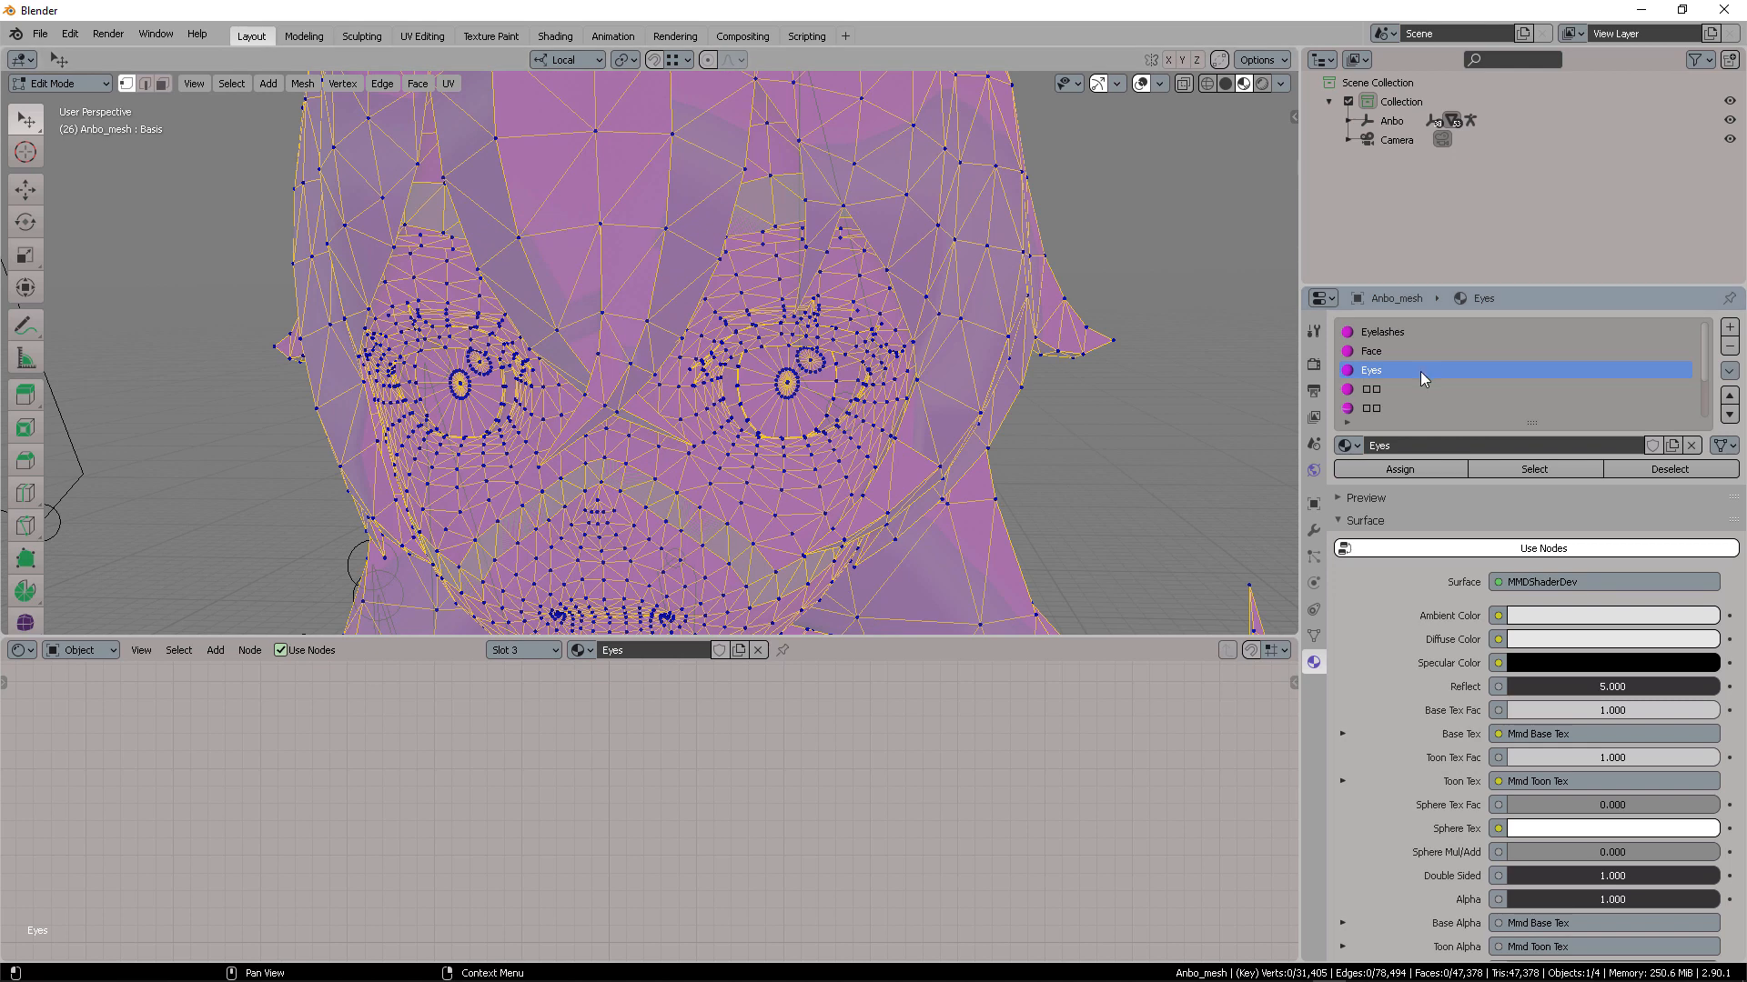
pyautogui.click(1524, 471)
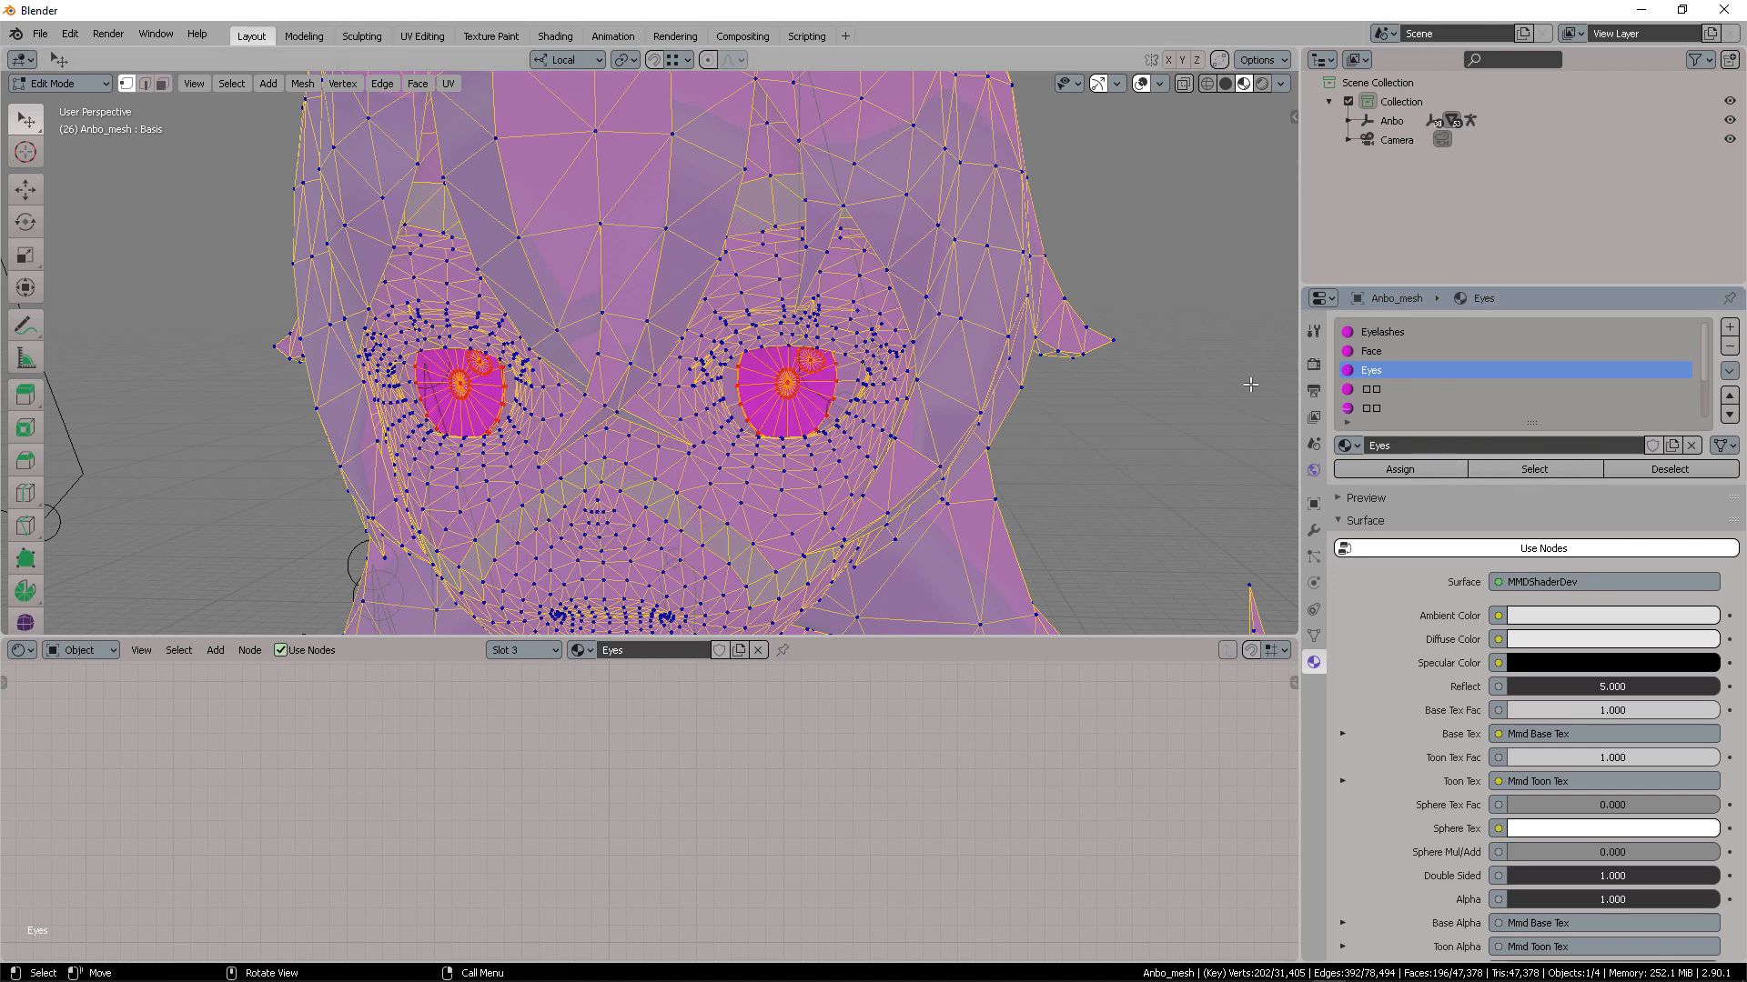
pyautogui.click(1250, 385)
# Select the faces of the fourth material slot, rename that material Skin and clear the selection
pyautogui.click(1371, 389)
pyautogui.click(1523, 472)
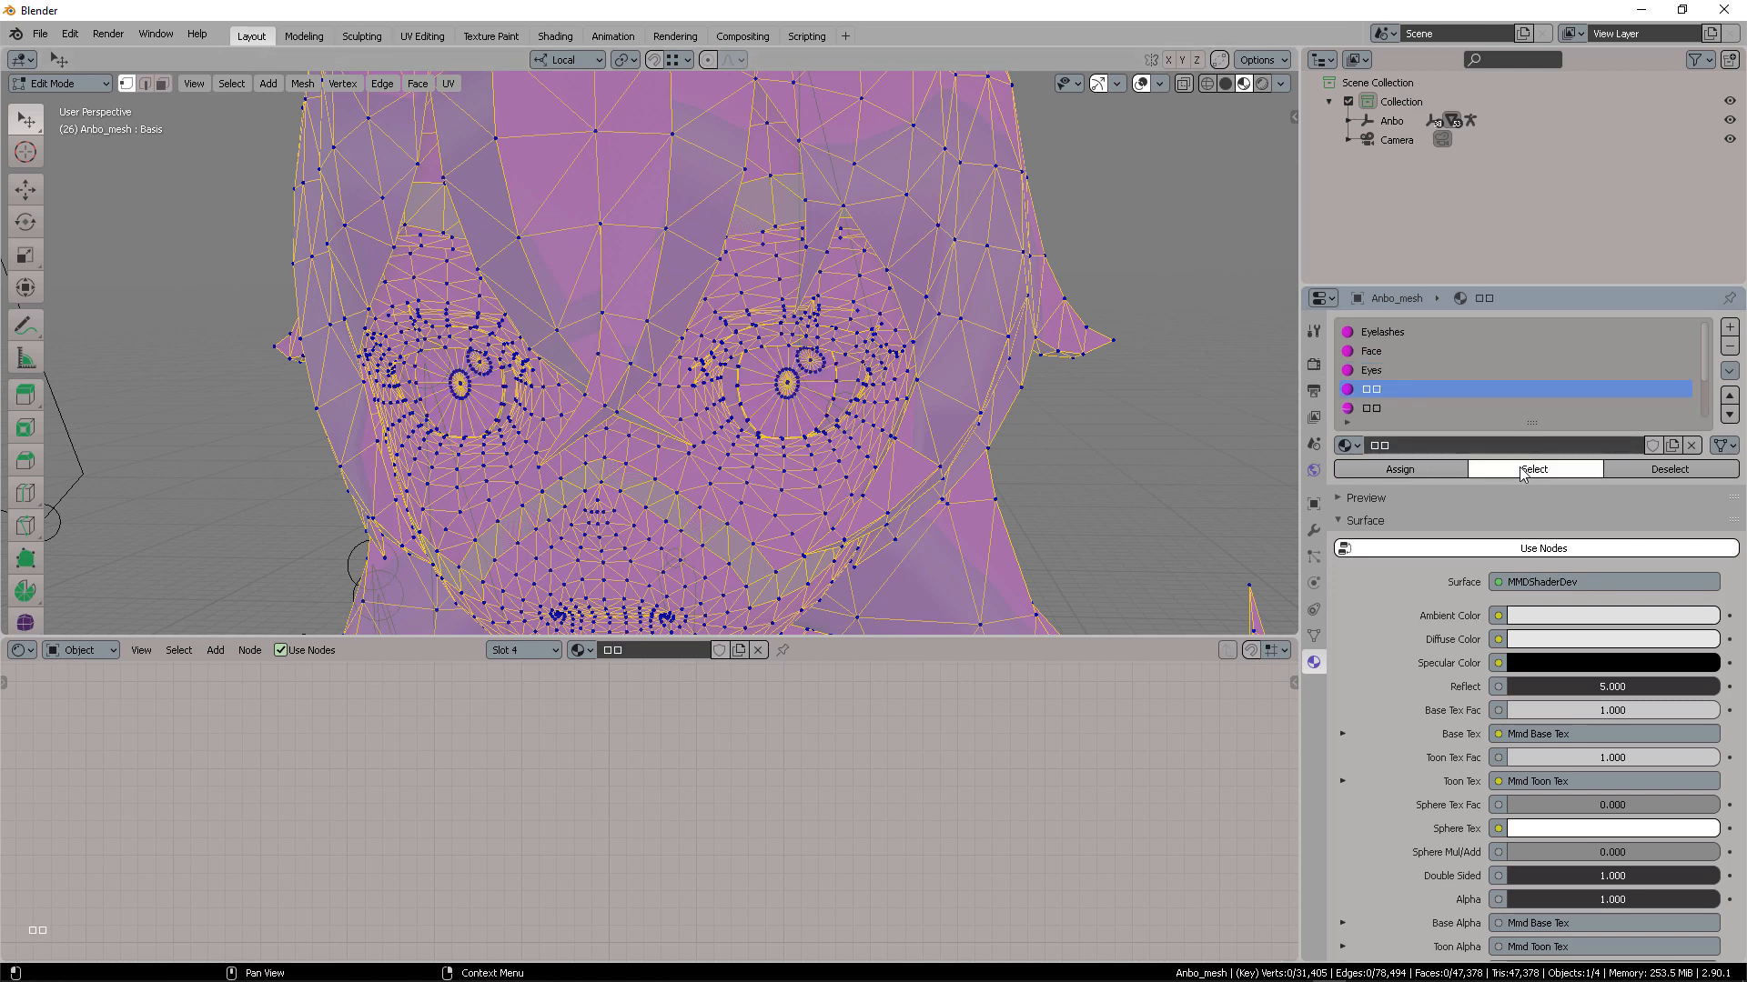
pyautogui.moveTo(996, 338); pyautogui.dragTo(919, 291, button='middle')
pyautogui.doubleClick(1380, 384)
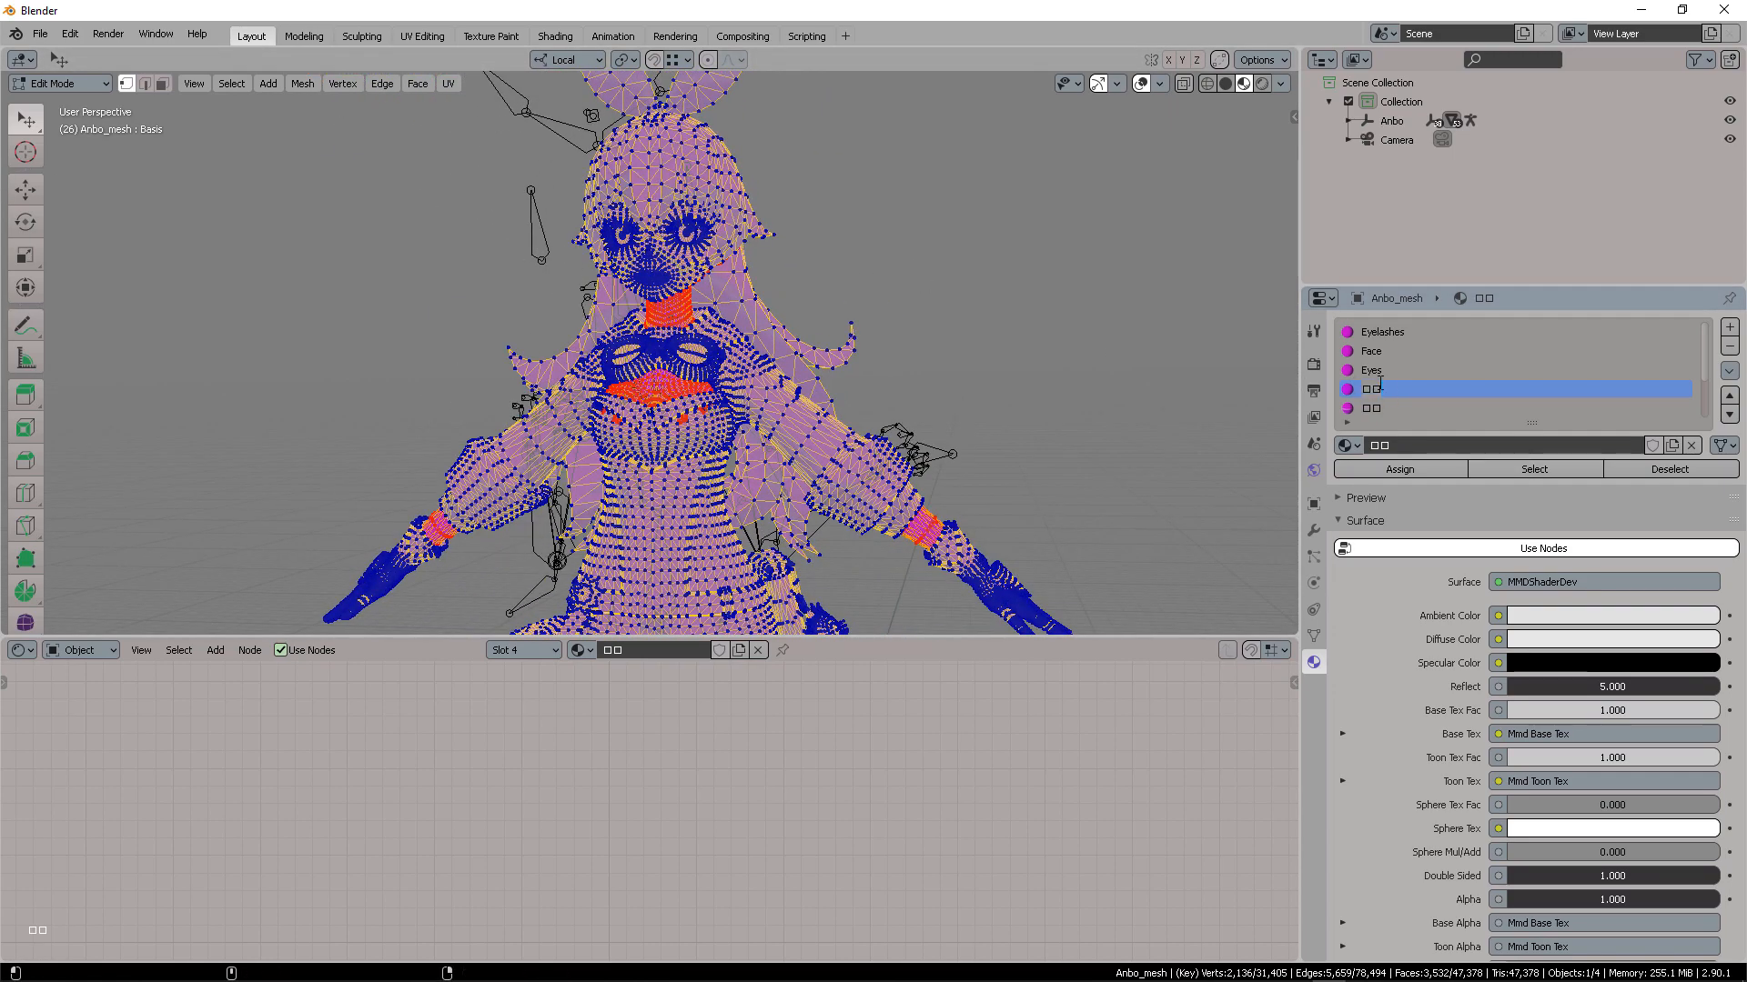
pyautogui.write('Skin')
pyautogui.press('Return')
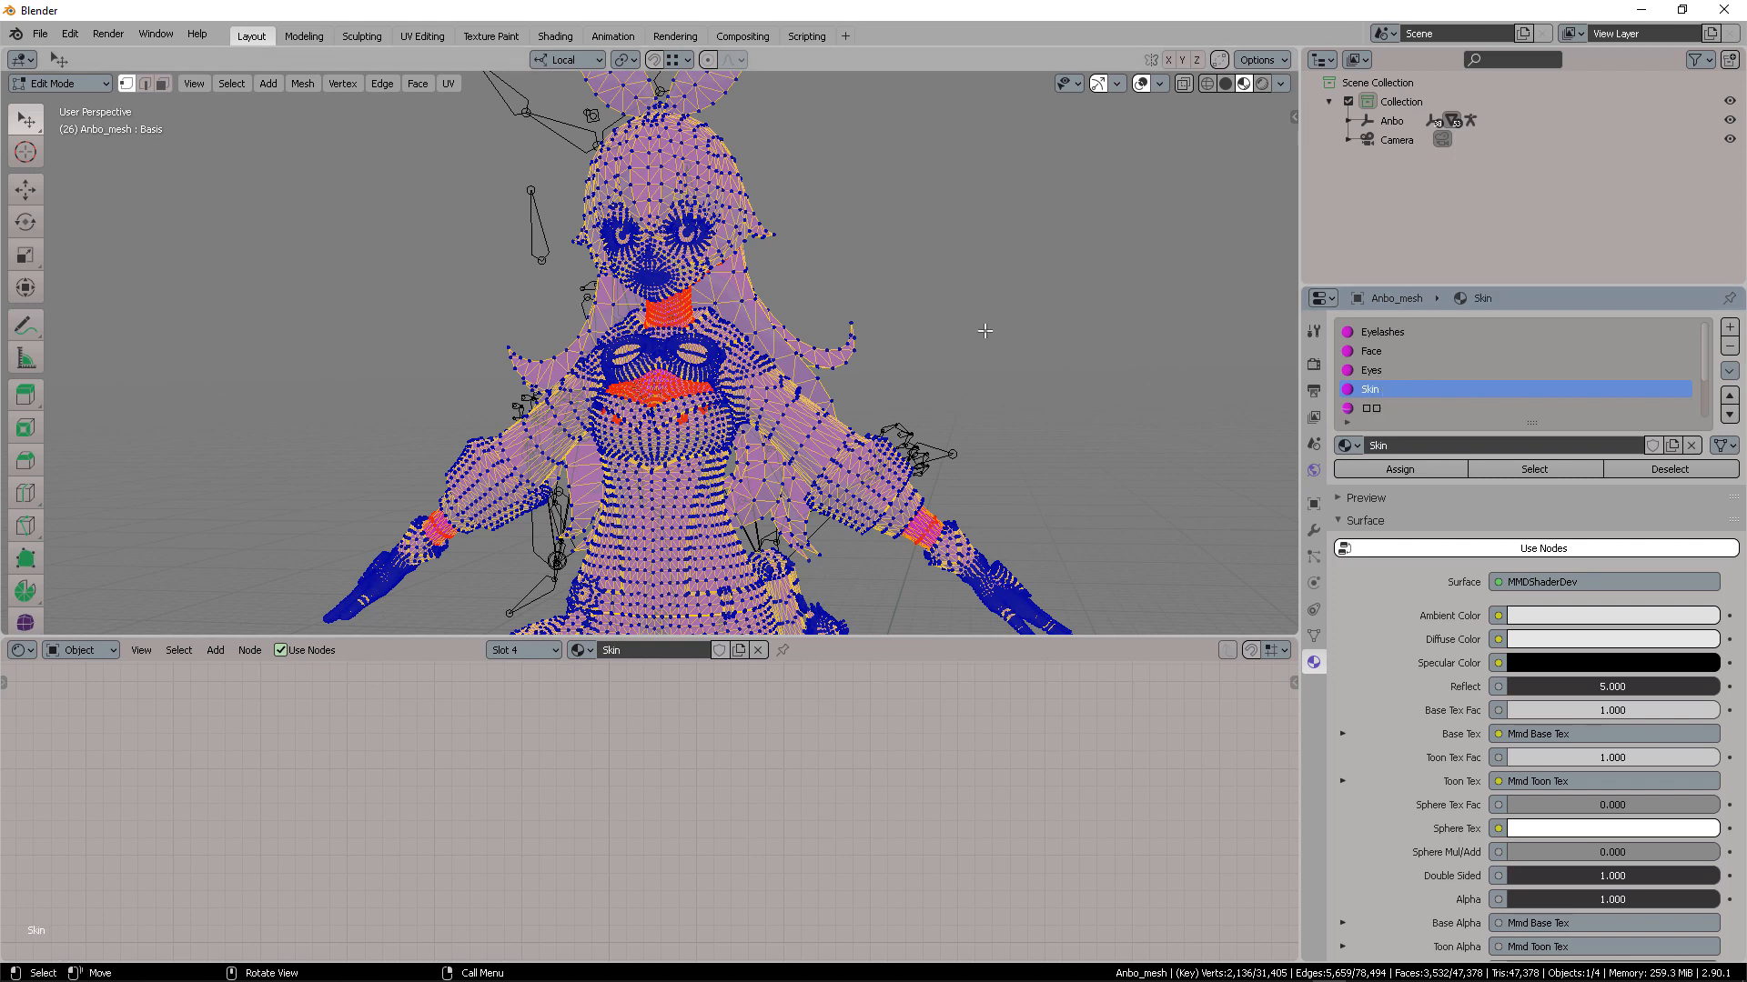
pyautogui.hotkey('alt', 'a')
# Select the faces of the fifth material slot, rename that material Clothes and clear the selection
pyautogui.click(1381, 411)
pyautogui.click(1517, 467)
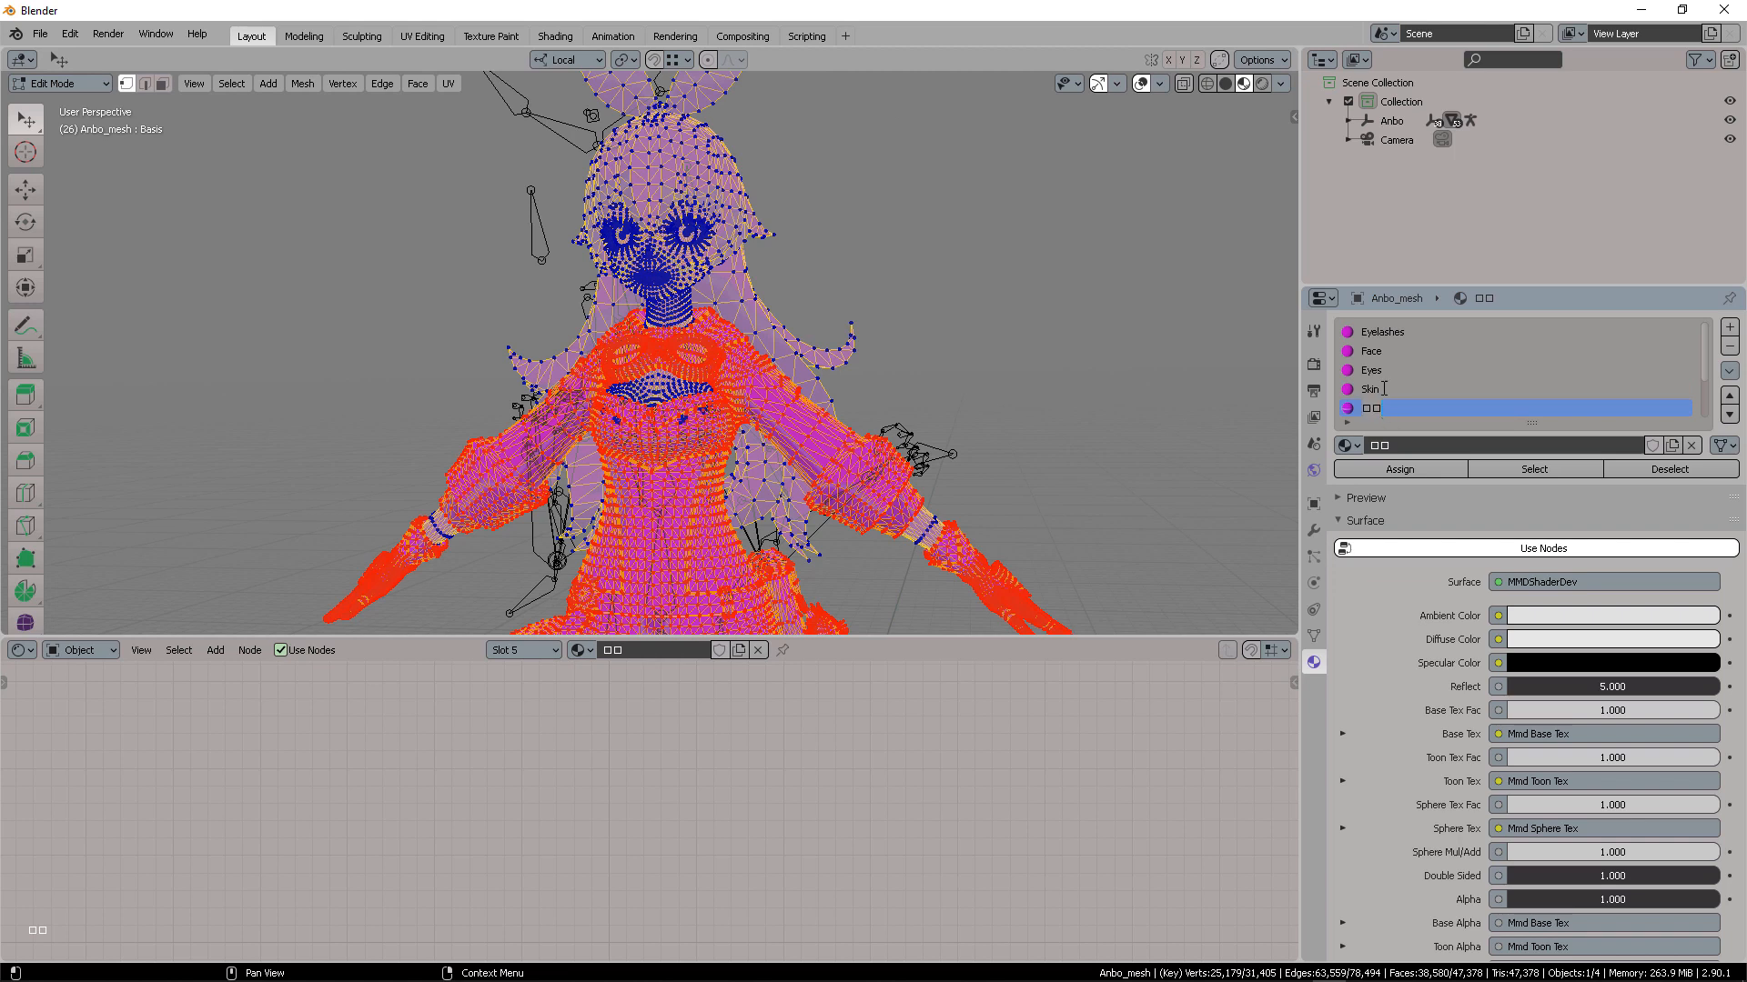
pyautogui.write('Cloth')
pyautogui.press('Return')
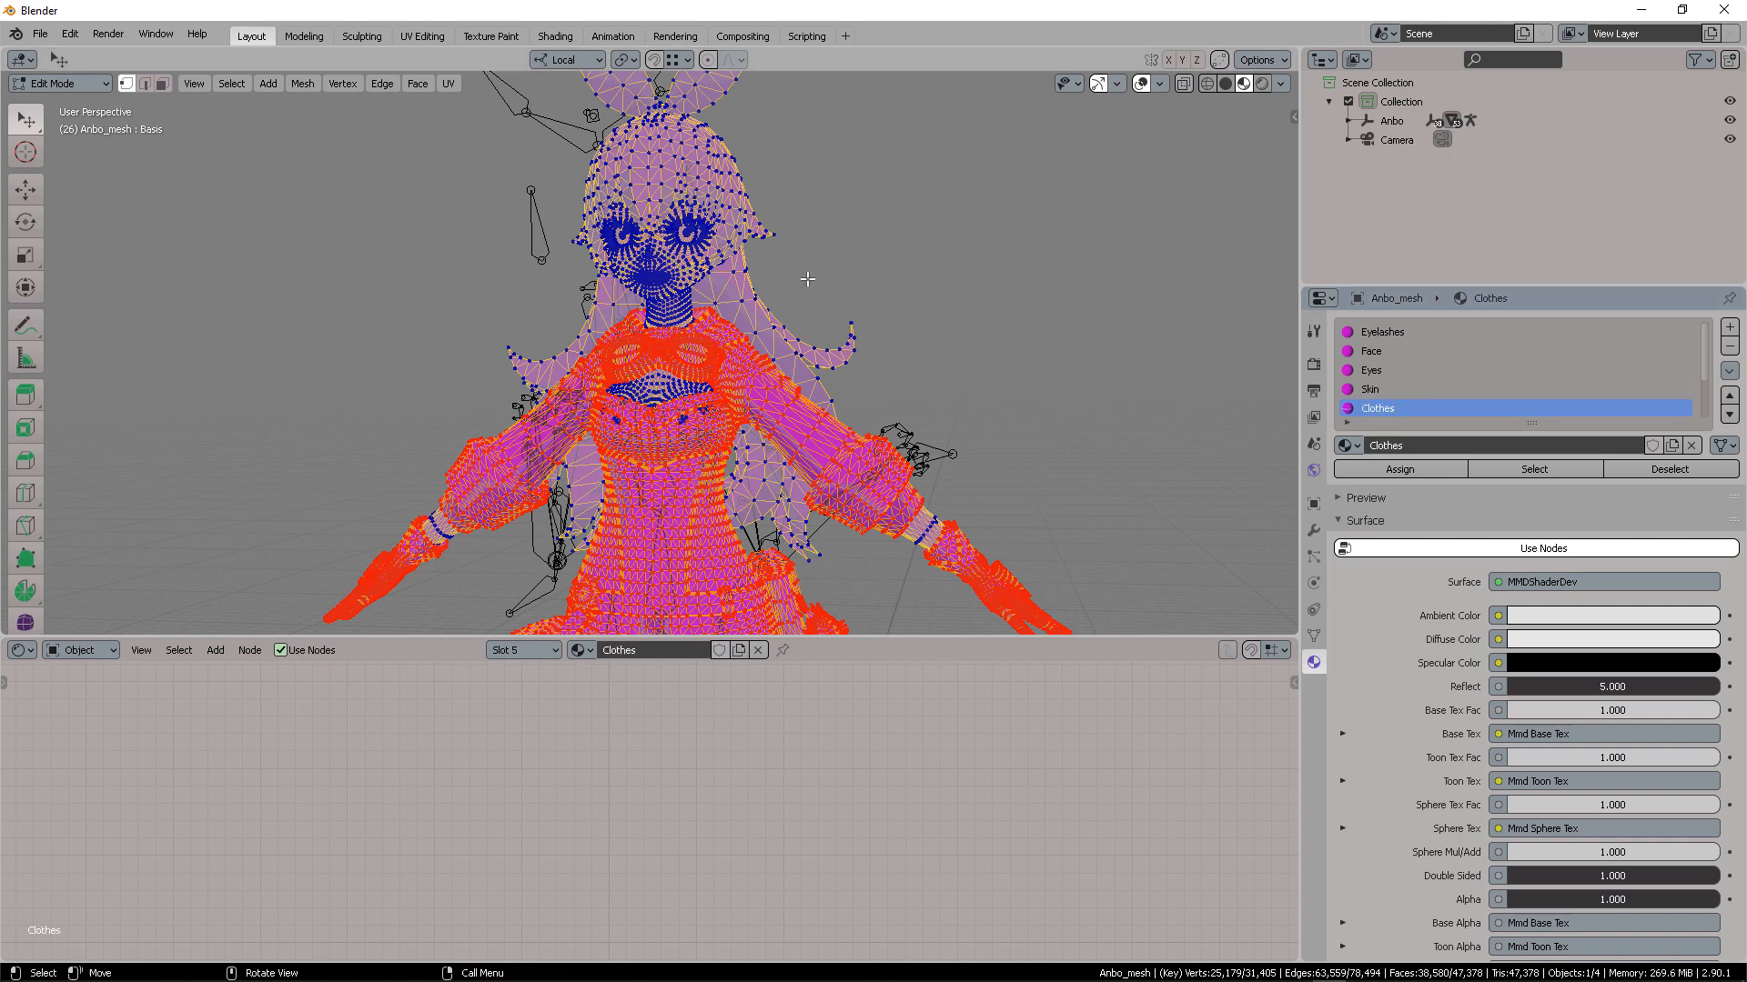
pyautogui.hotkey('alt', 'a')
# Select the faces of the material slot below Clothes, clear the selection and rename that material Hair
pyautogui.scroll(-3, 1412, 395)
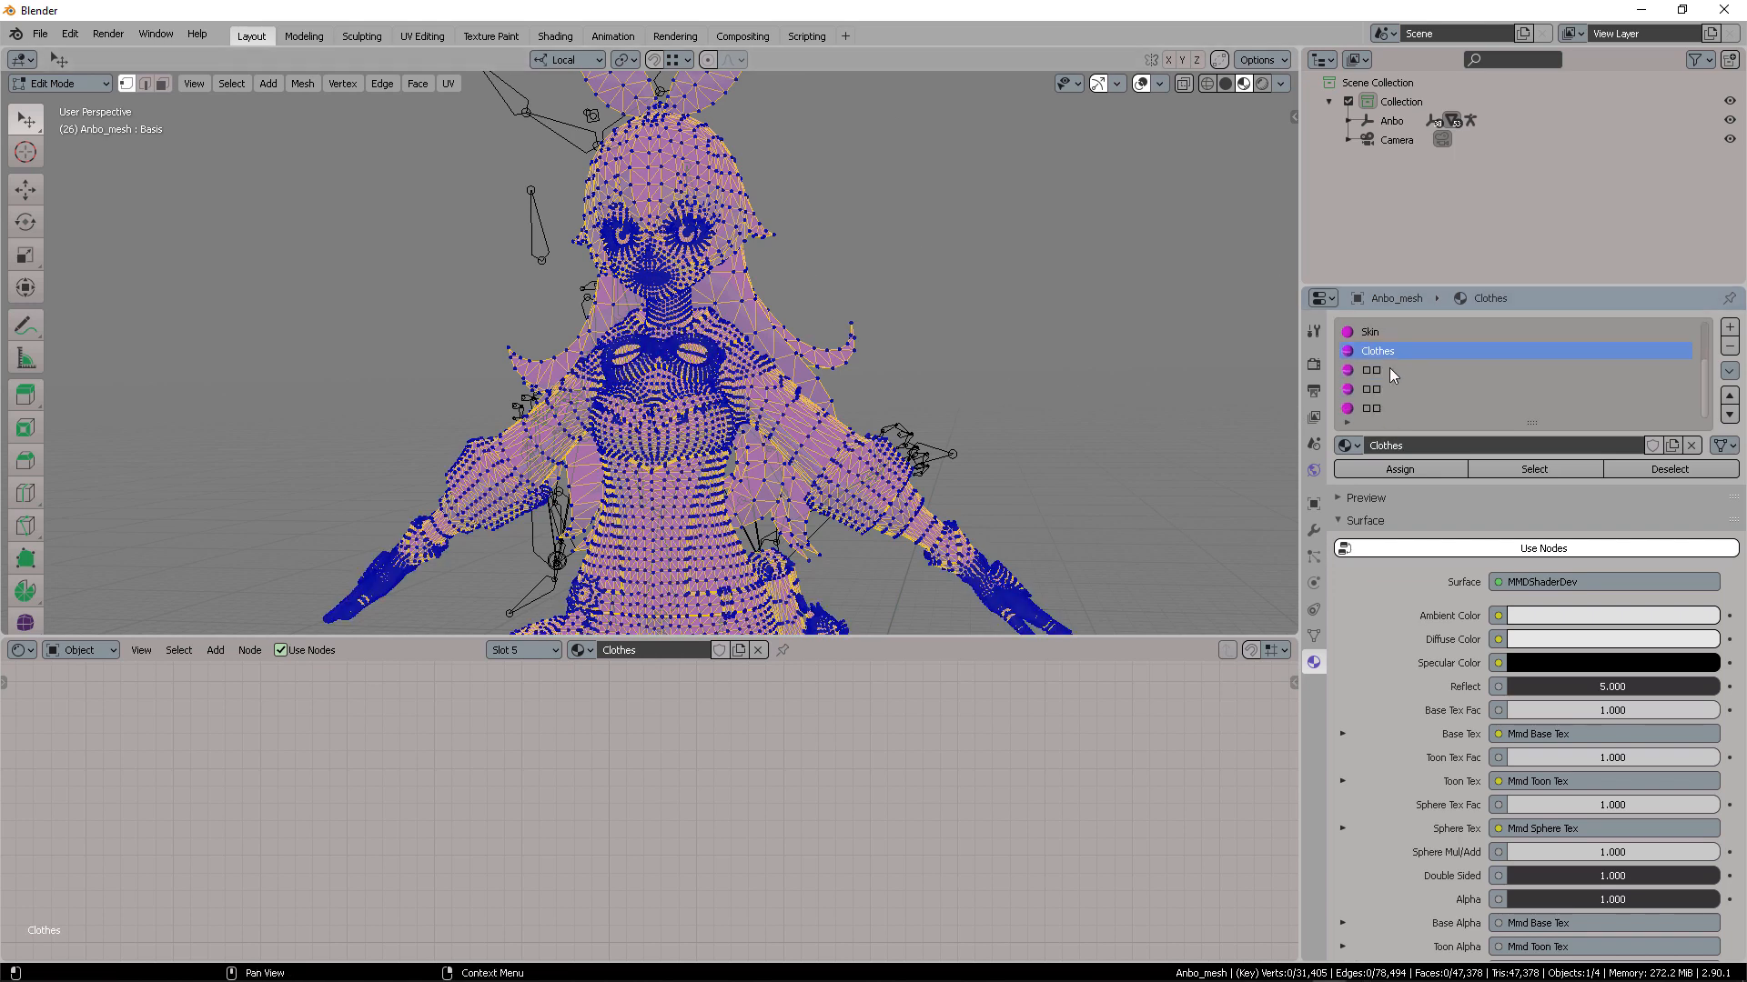
pyautogui.click(1389, 369)
pyautogui.click(1533, 469)
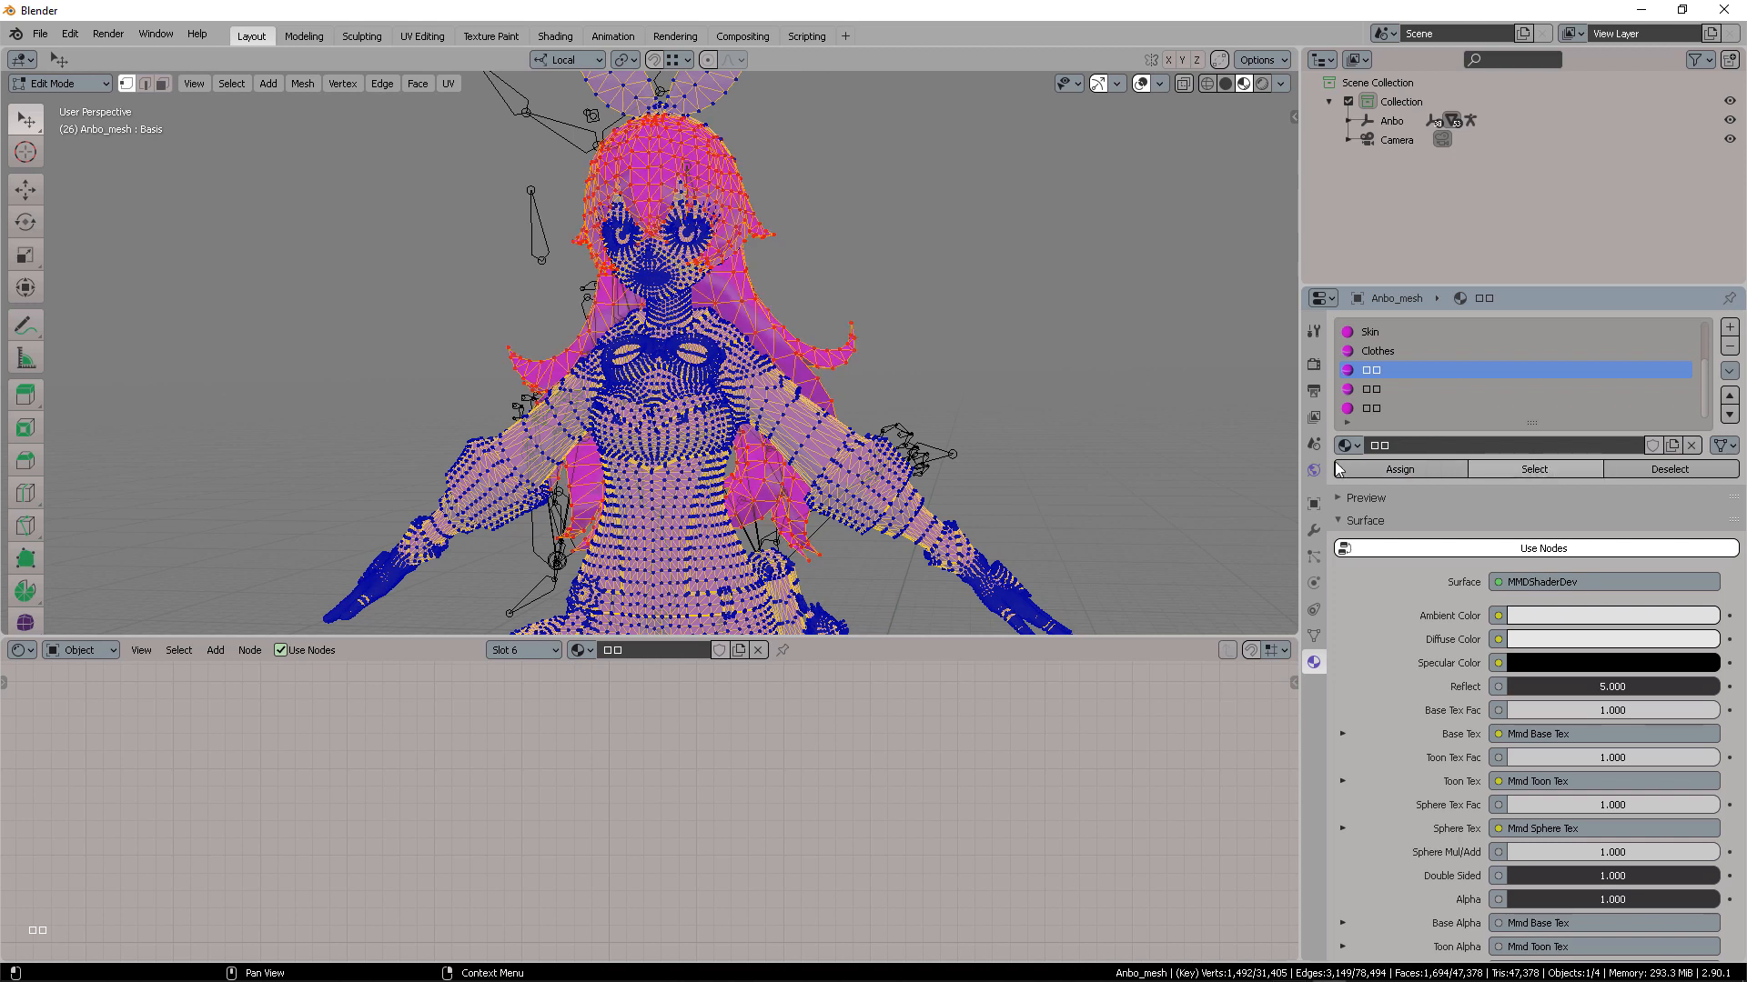
pyautogui.hotkey('alt', 'a')
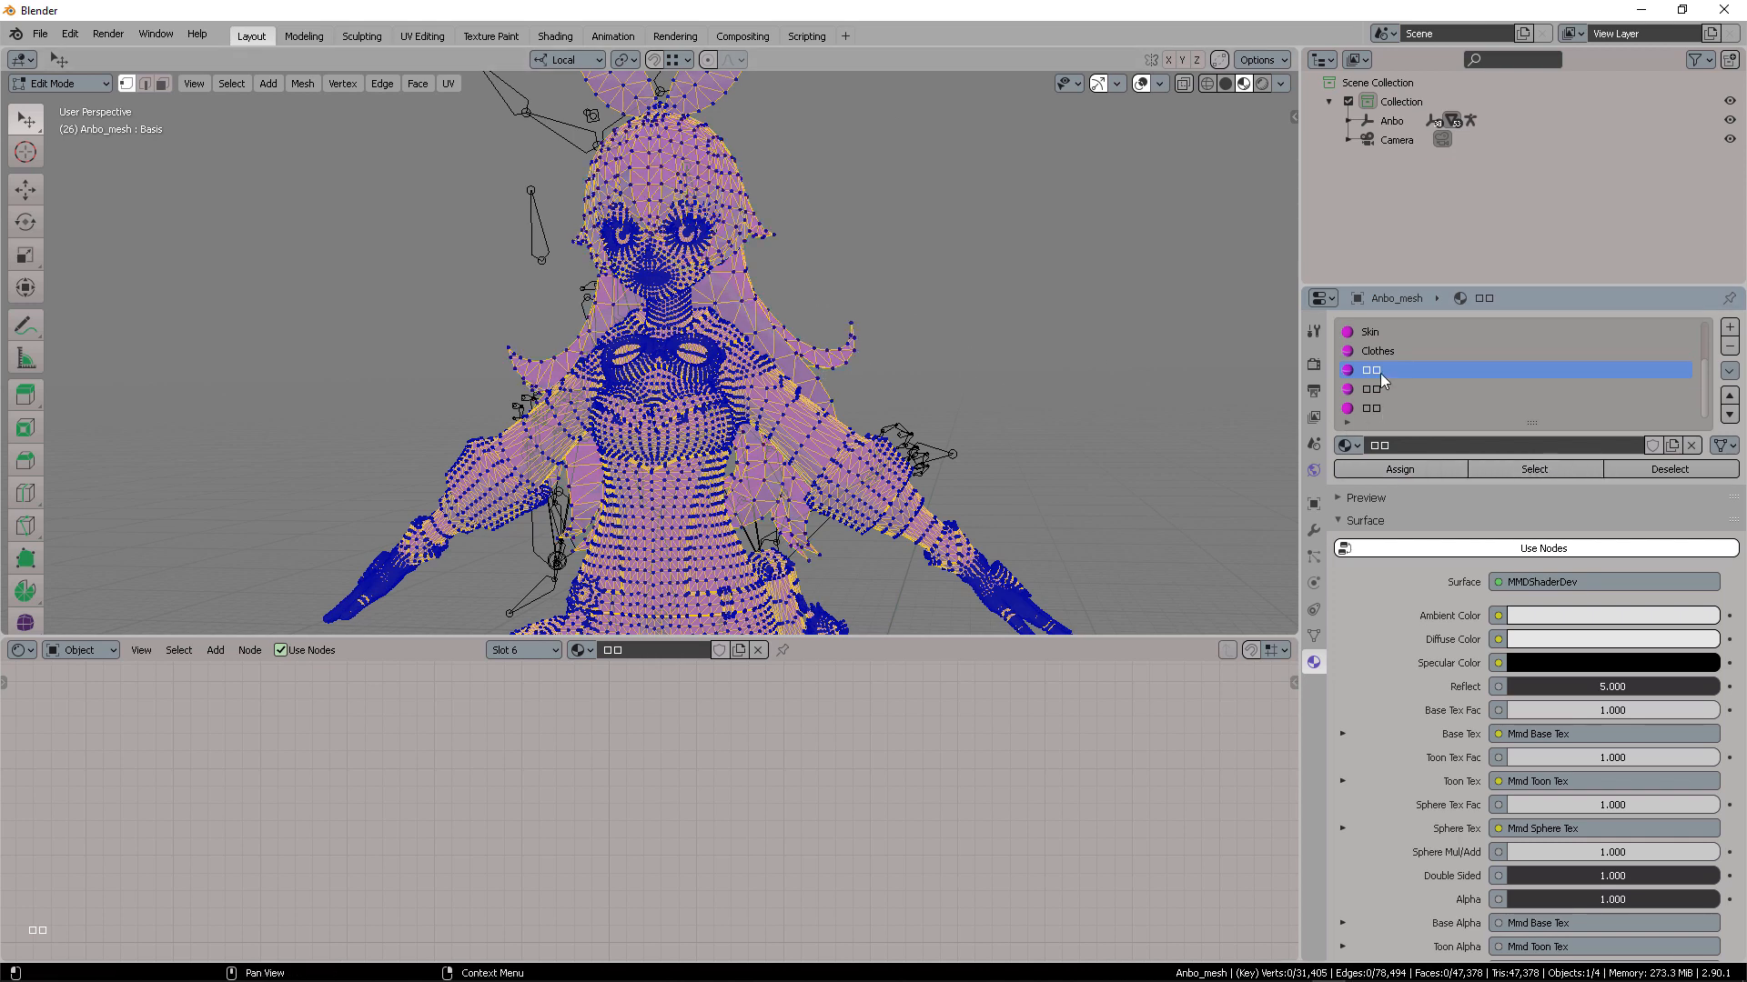
pyautogui.write('Hair')
pyautogui.press('Return')
# Select the faces of the material slot below Hair, rename that material Hair bow and clear the selection
pyautogui.click(1379, 392)
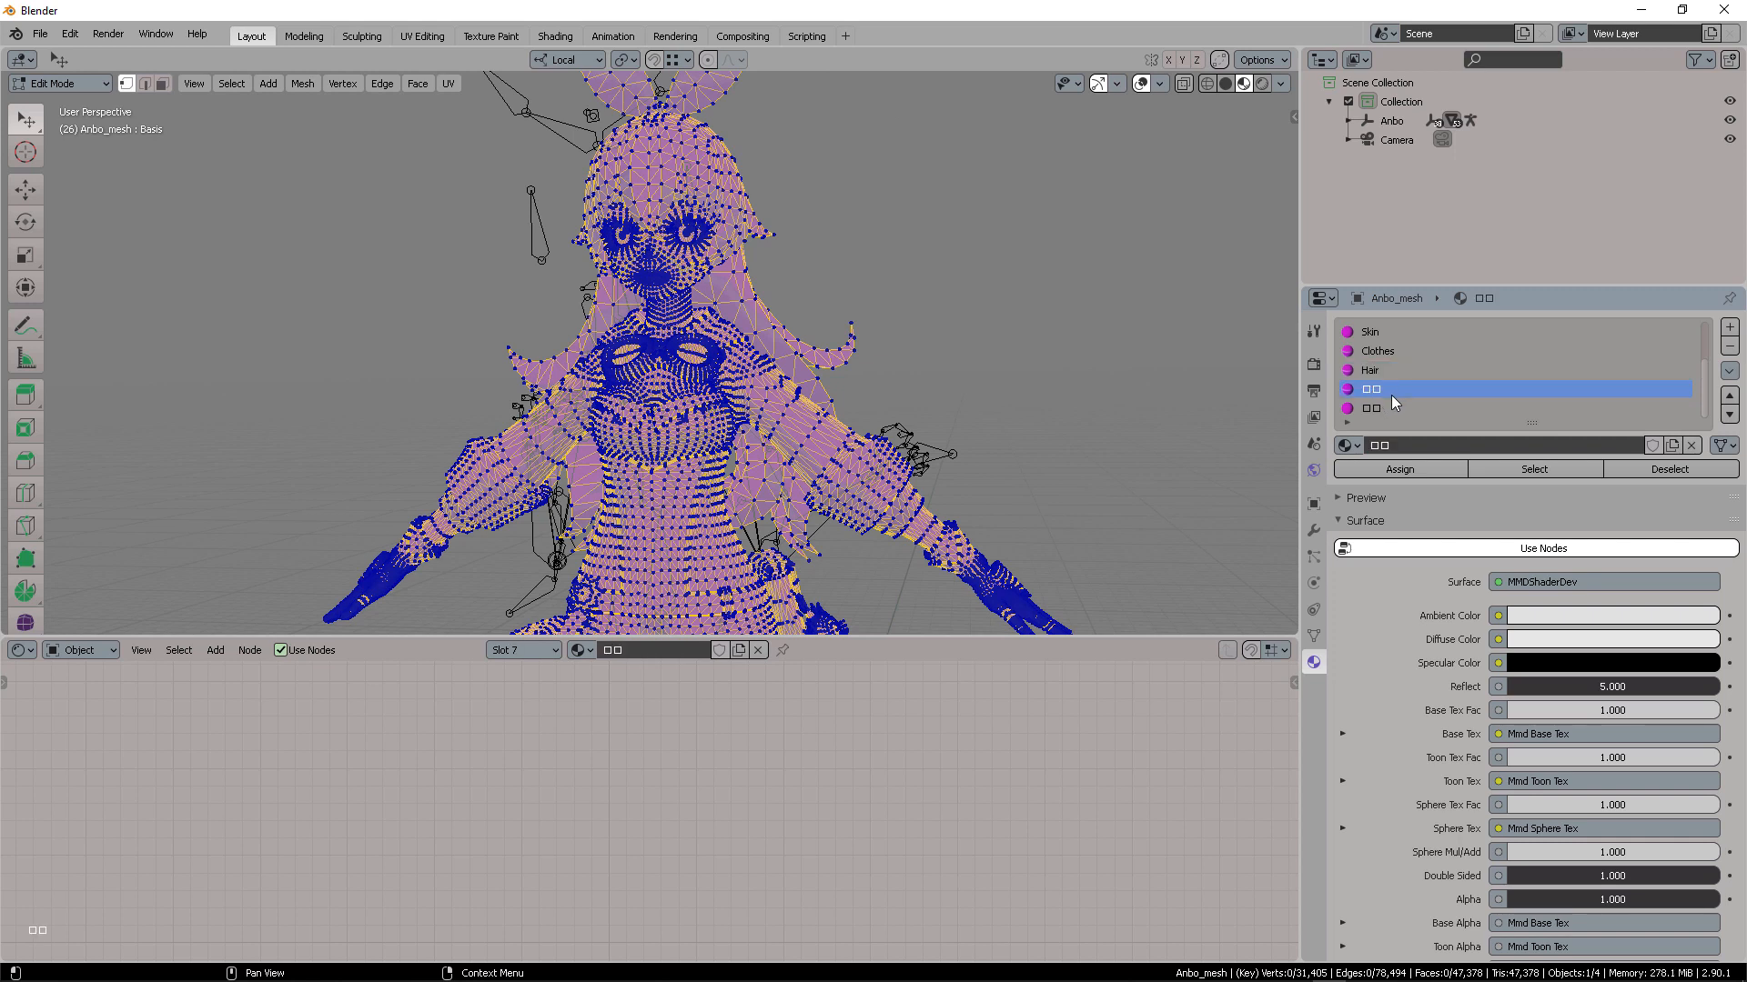
pyautogui.click(1531, 469)
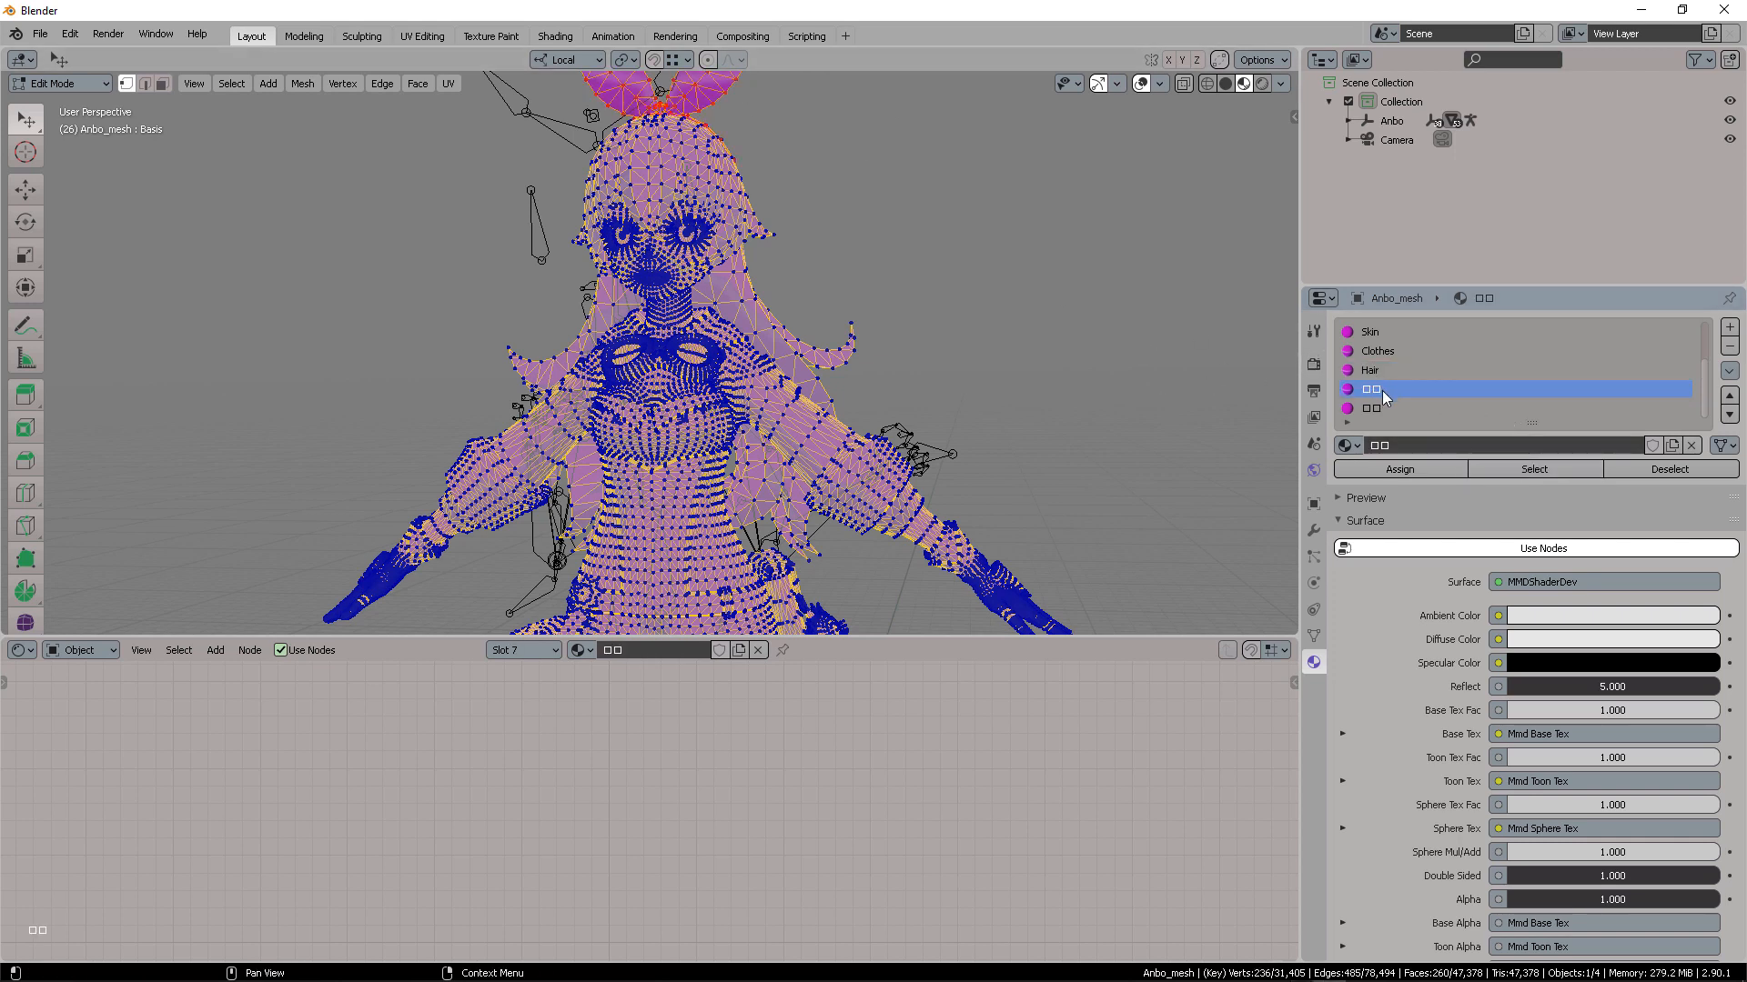
pyautogui.write('Hair bow')
pyautogui.press('Return')
pyautogui.hotkey('alt', 'a')
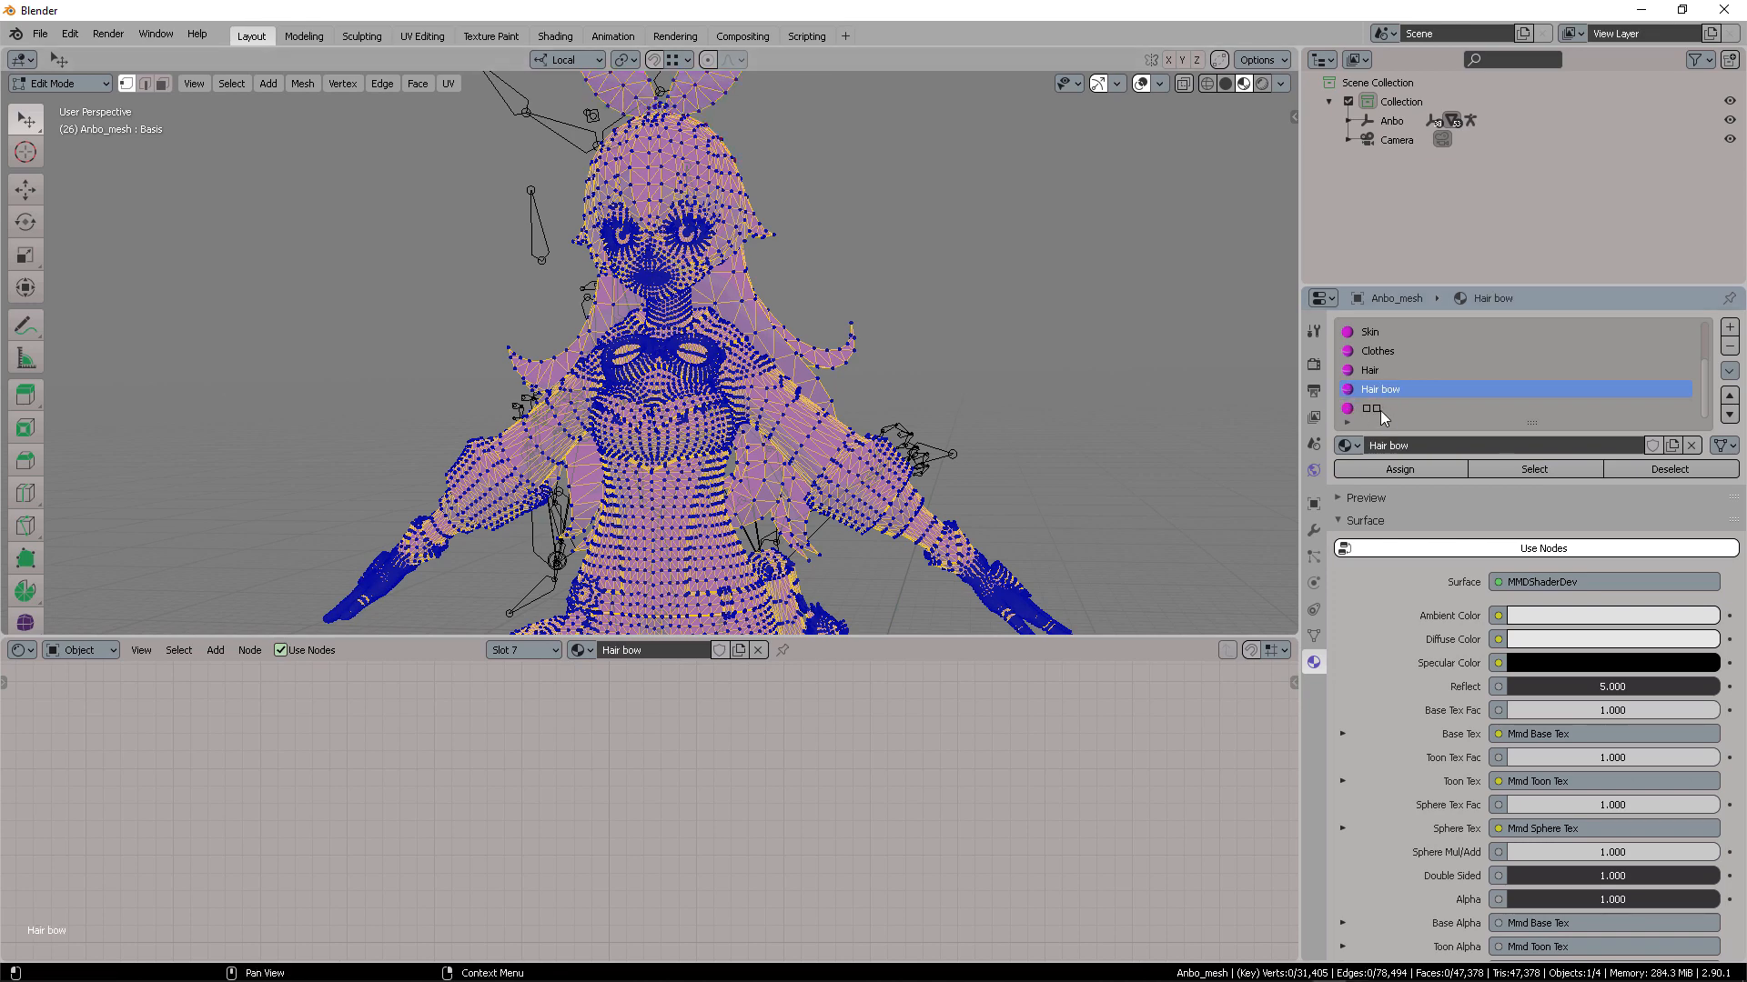
# Select the faces of the unnamed material slot below Hair bow and locate them around the character's head
pyautogui.click(1379, 409)
pyautogui.click(1515, 469)
pyautogui.moveTo(1034, 333); pyautogui.dragTo(832, 385, button='middle')
pyautogui.scroll(8, 845, 341)
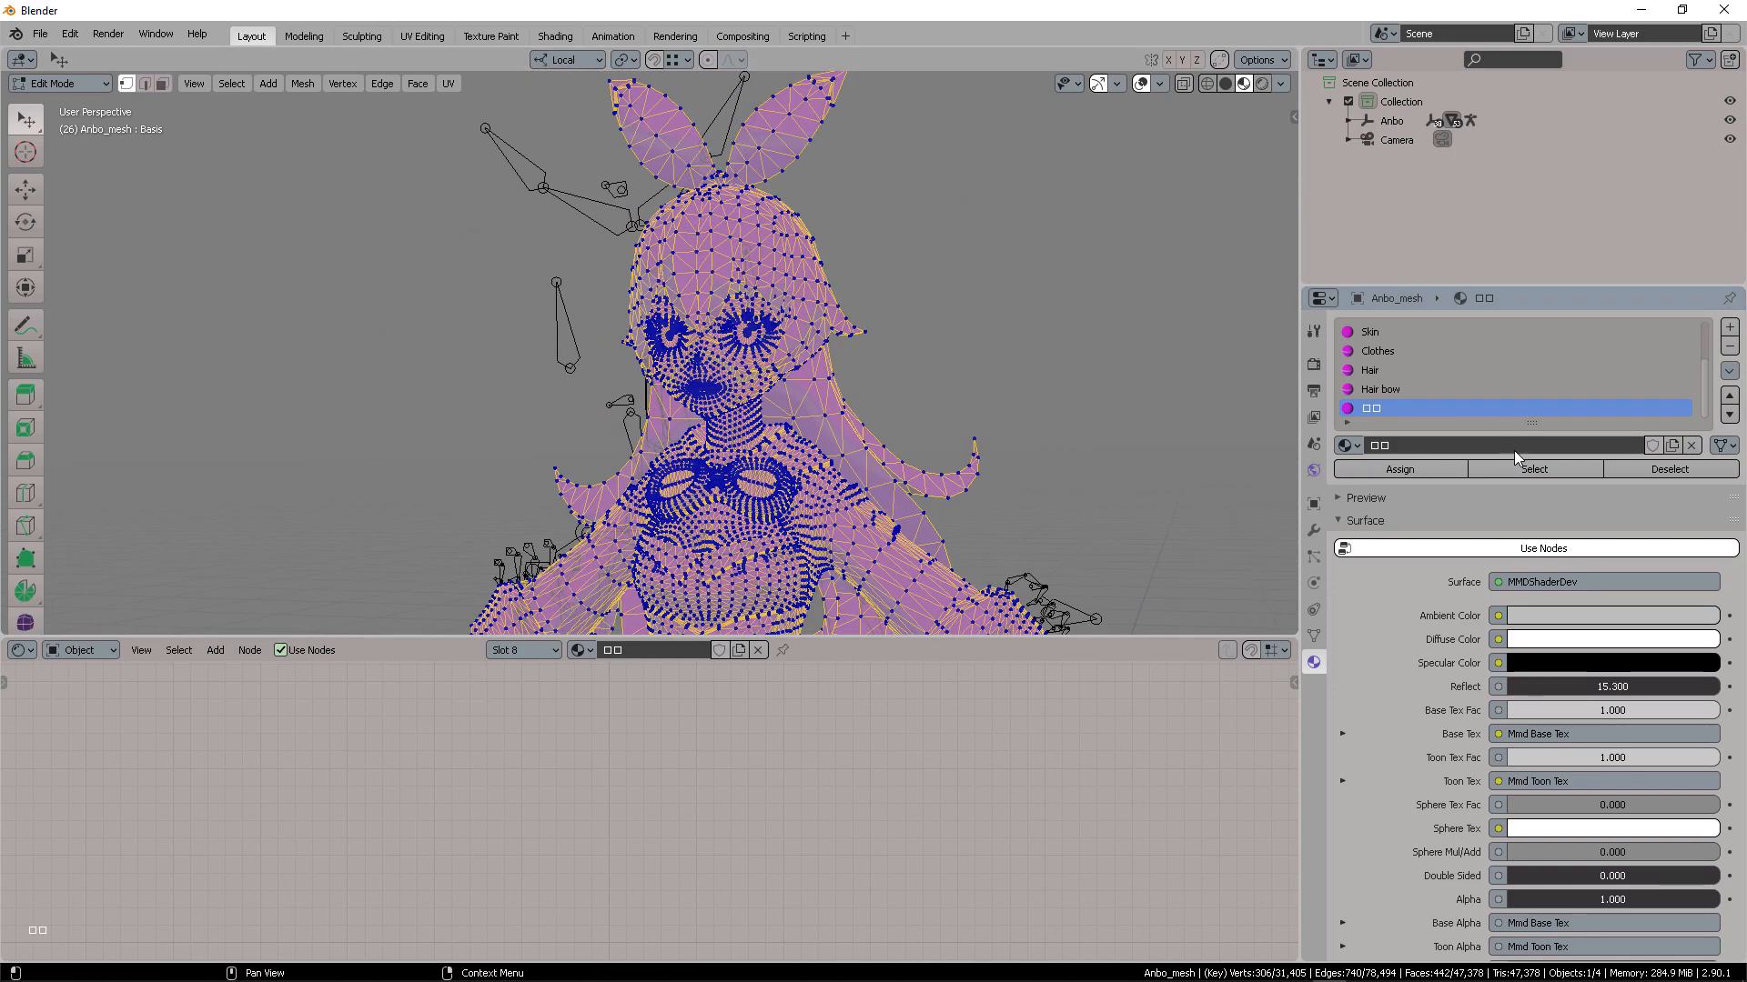
pyautogui.click(1519, 471)
pyautogui.scroll(10, 875, 340)
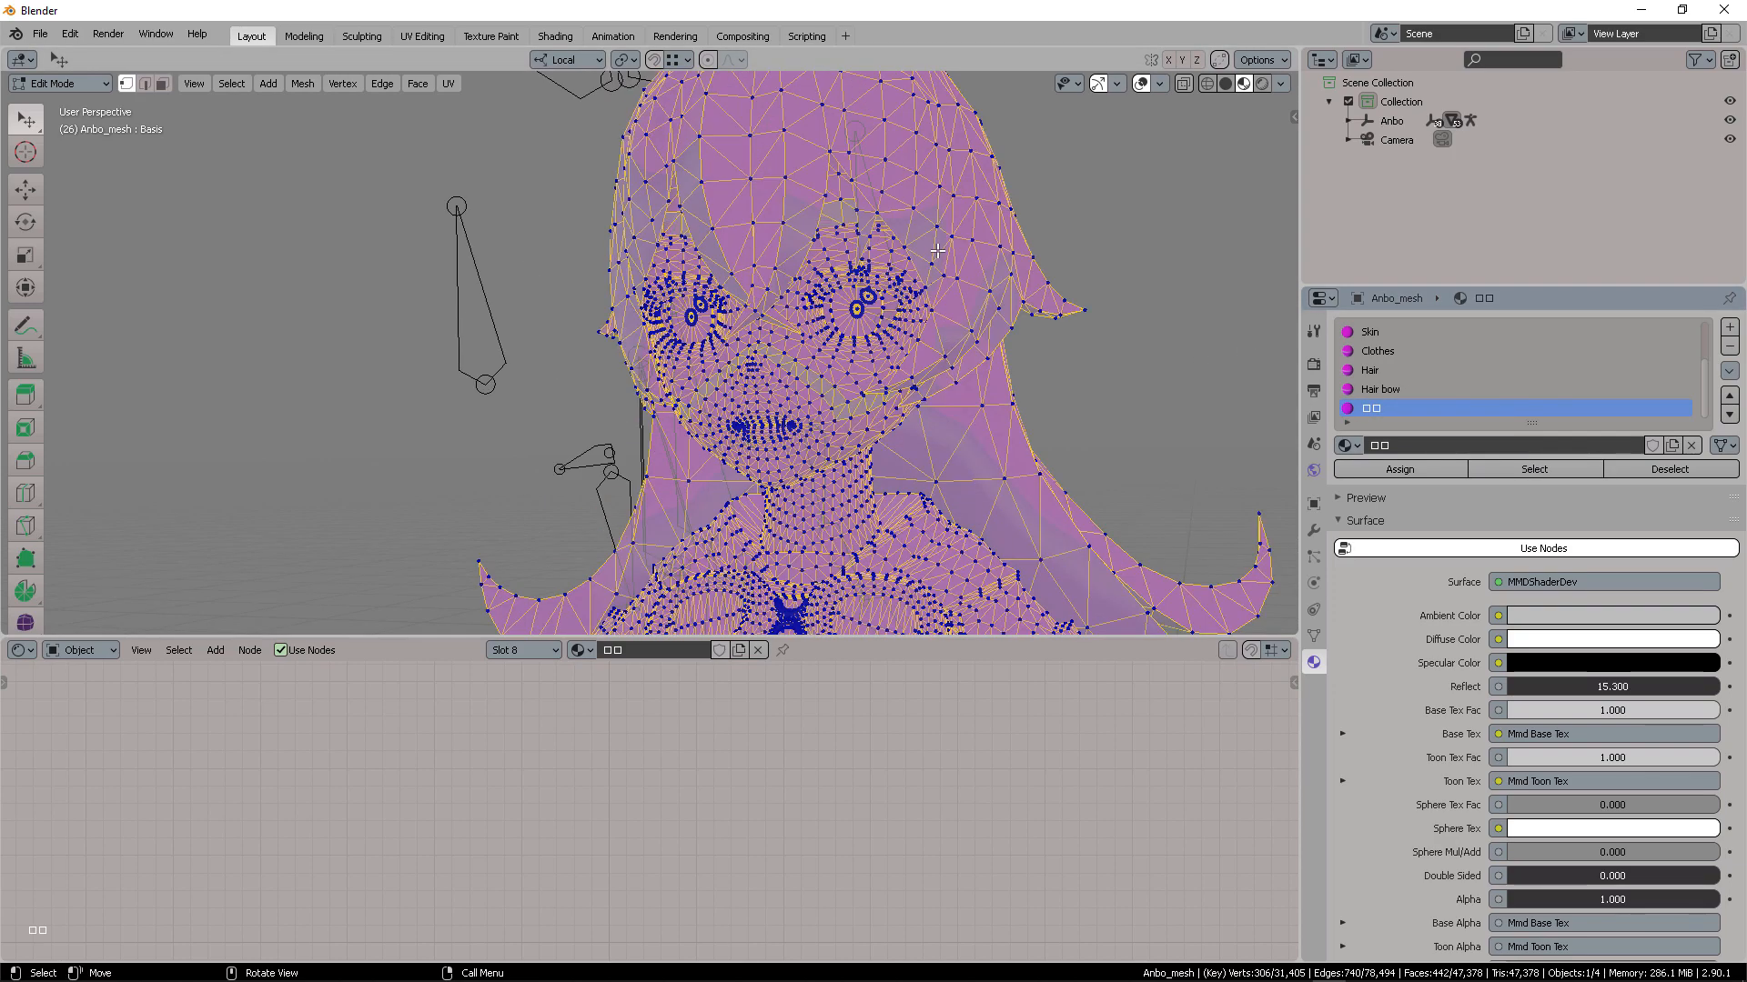
pyautogui.moveTo(875, 341); pyautogui.dragTo(771, 391, button='middle')
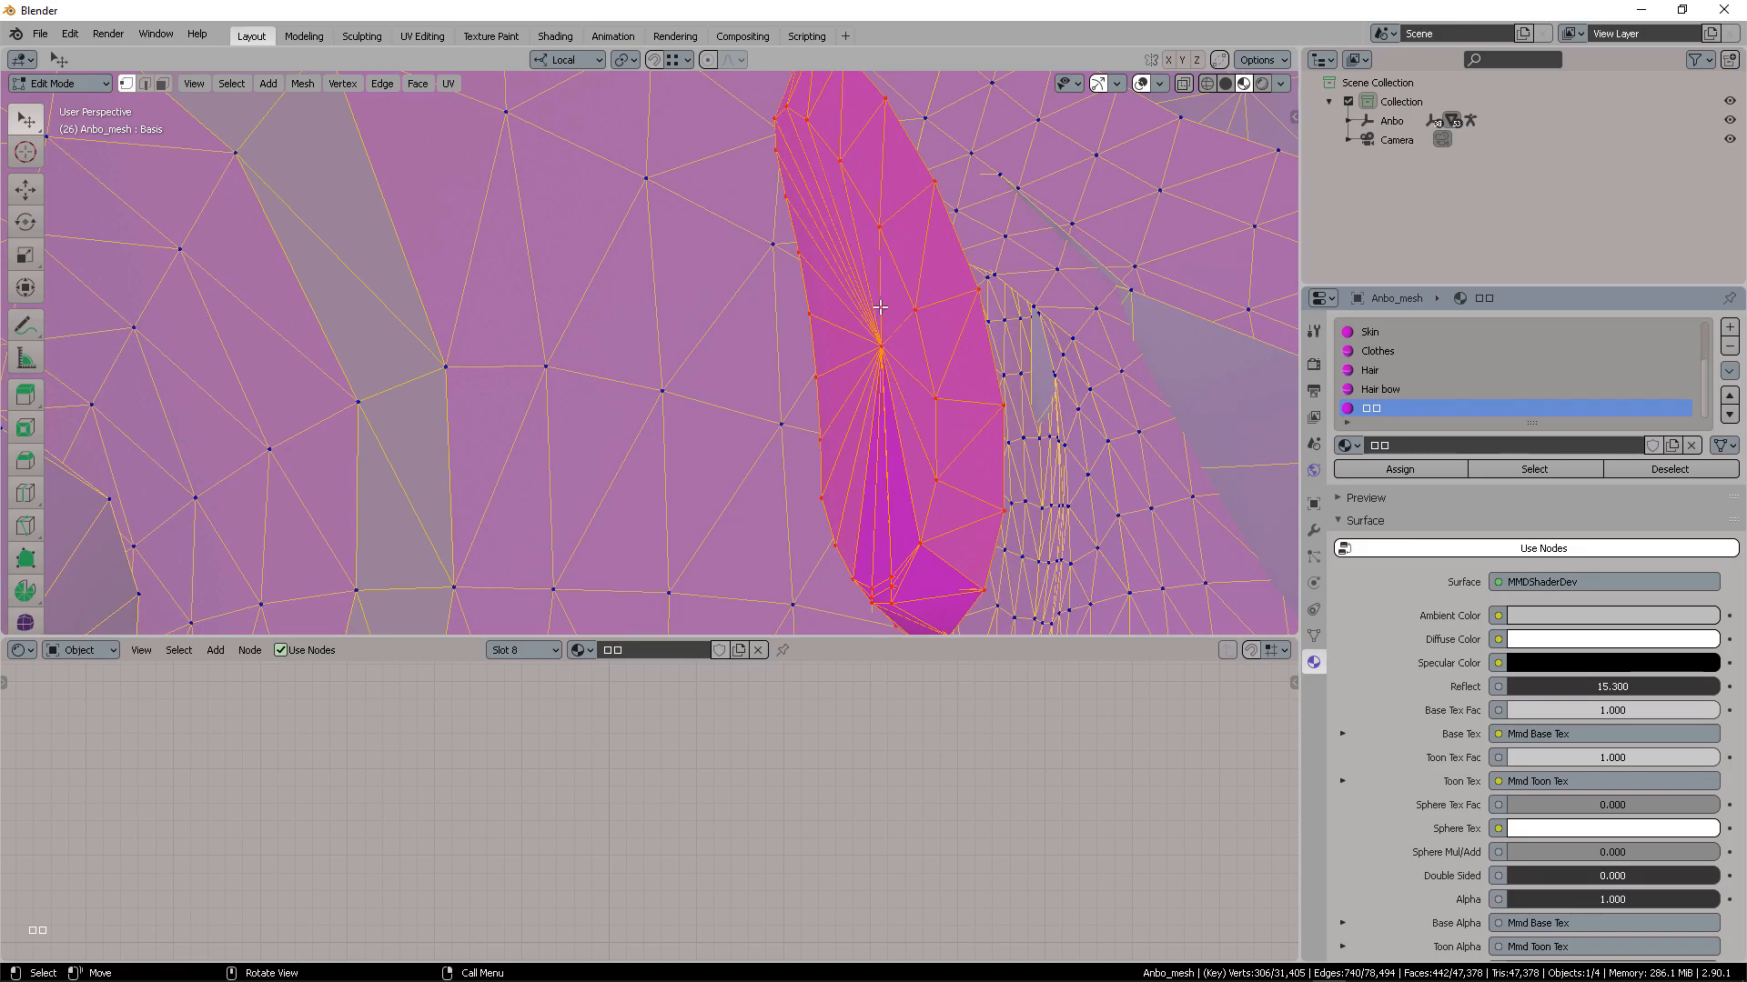
# Examine the selected faces inside the head with X-ray, turn X-ray off, and rename the material Meme expressions
pyautogui.click(1184, 84)
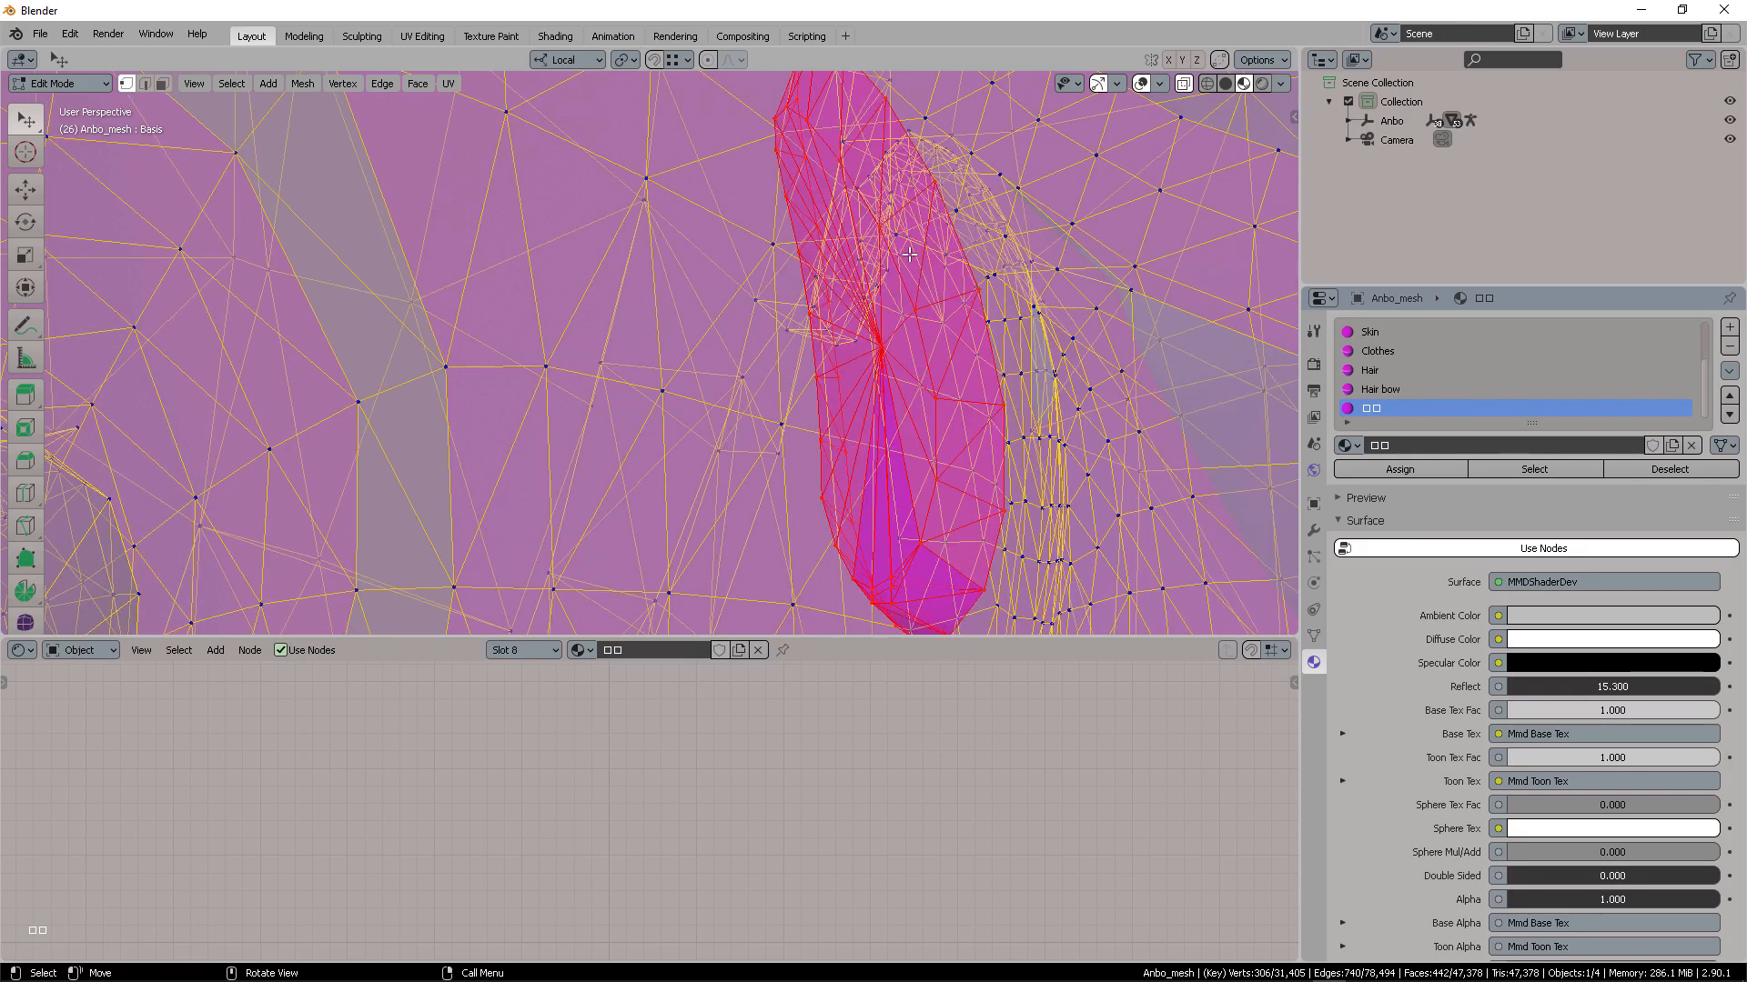
pyautogui.scroll(-10, 801, 314)
pyautogui.moveTo(784, 318); pyautogui.dragTo(942, 353, button='middle')
pyautogui.scroll(6, 874, 386)
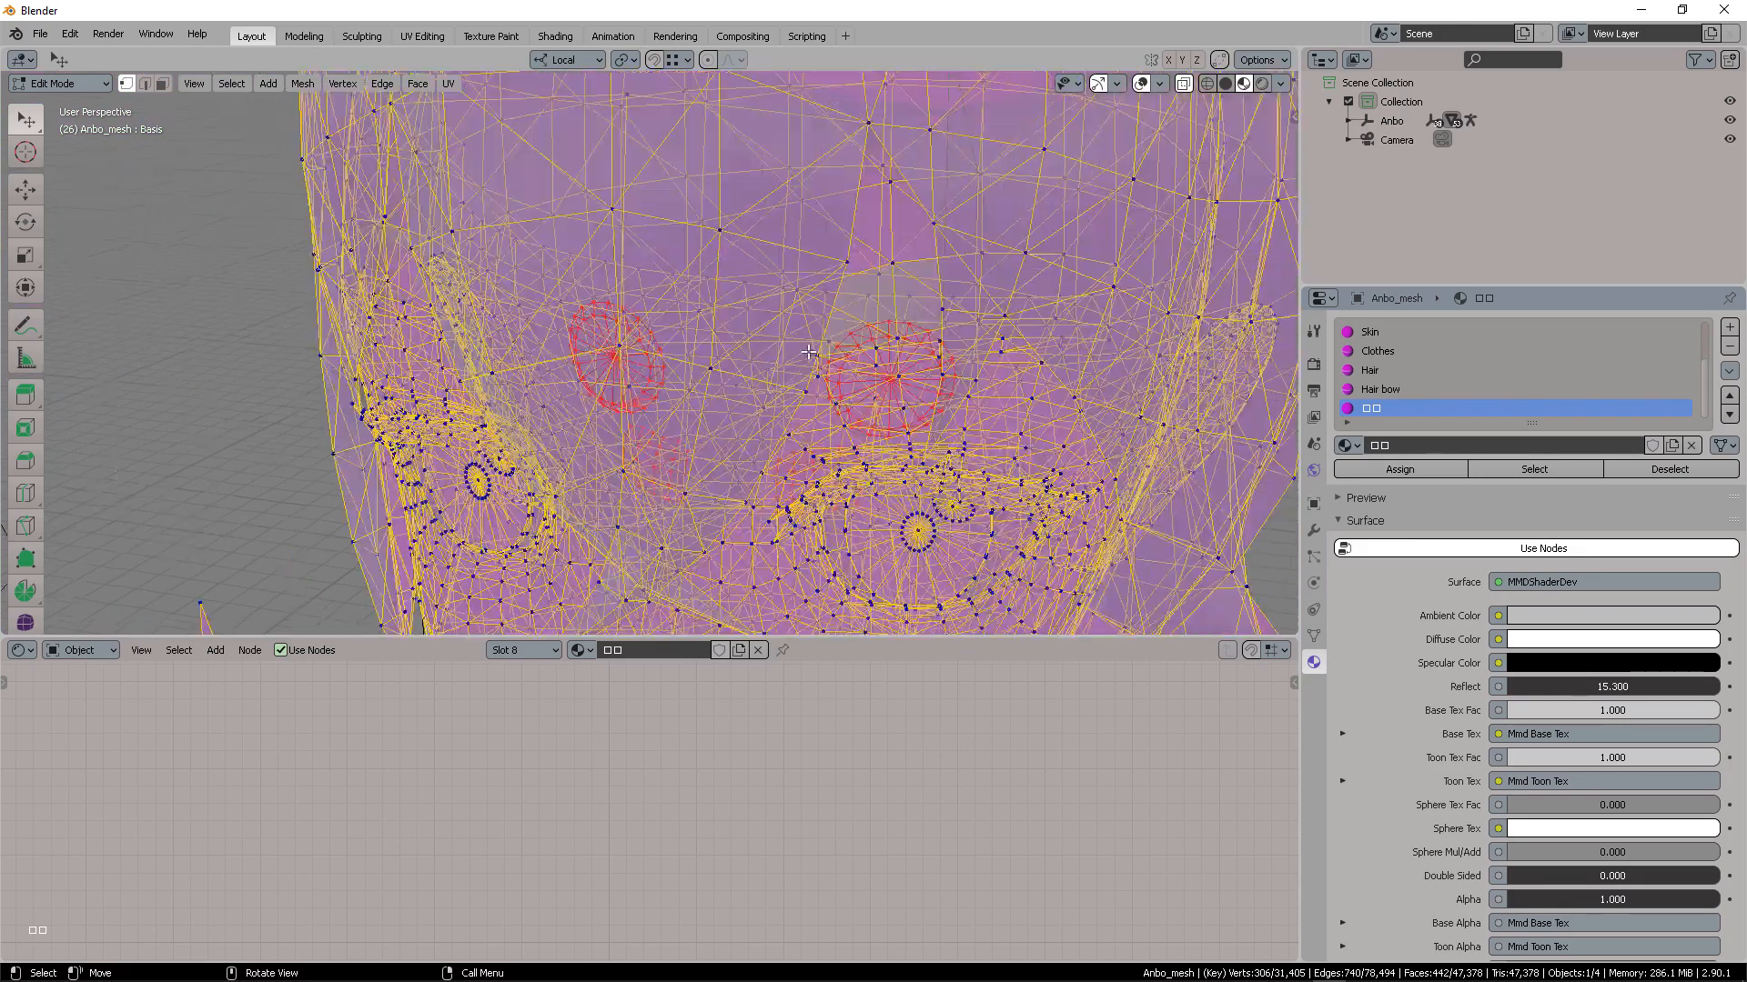
pyautogui.moveTo(846, 406); pyautogui.dragTo(819, 363, button='middle')
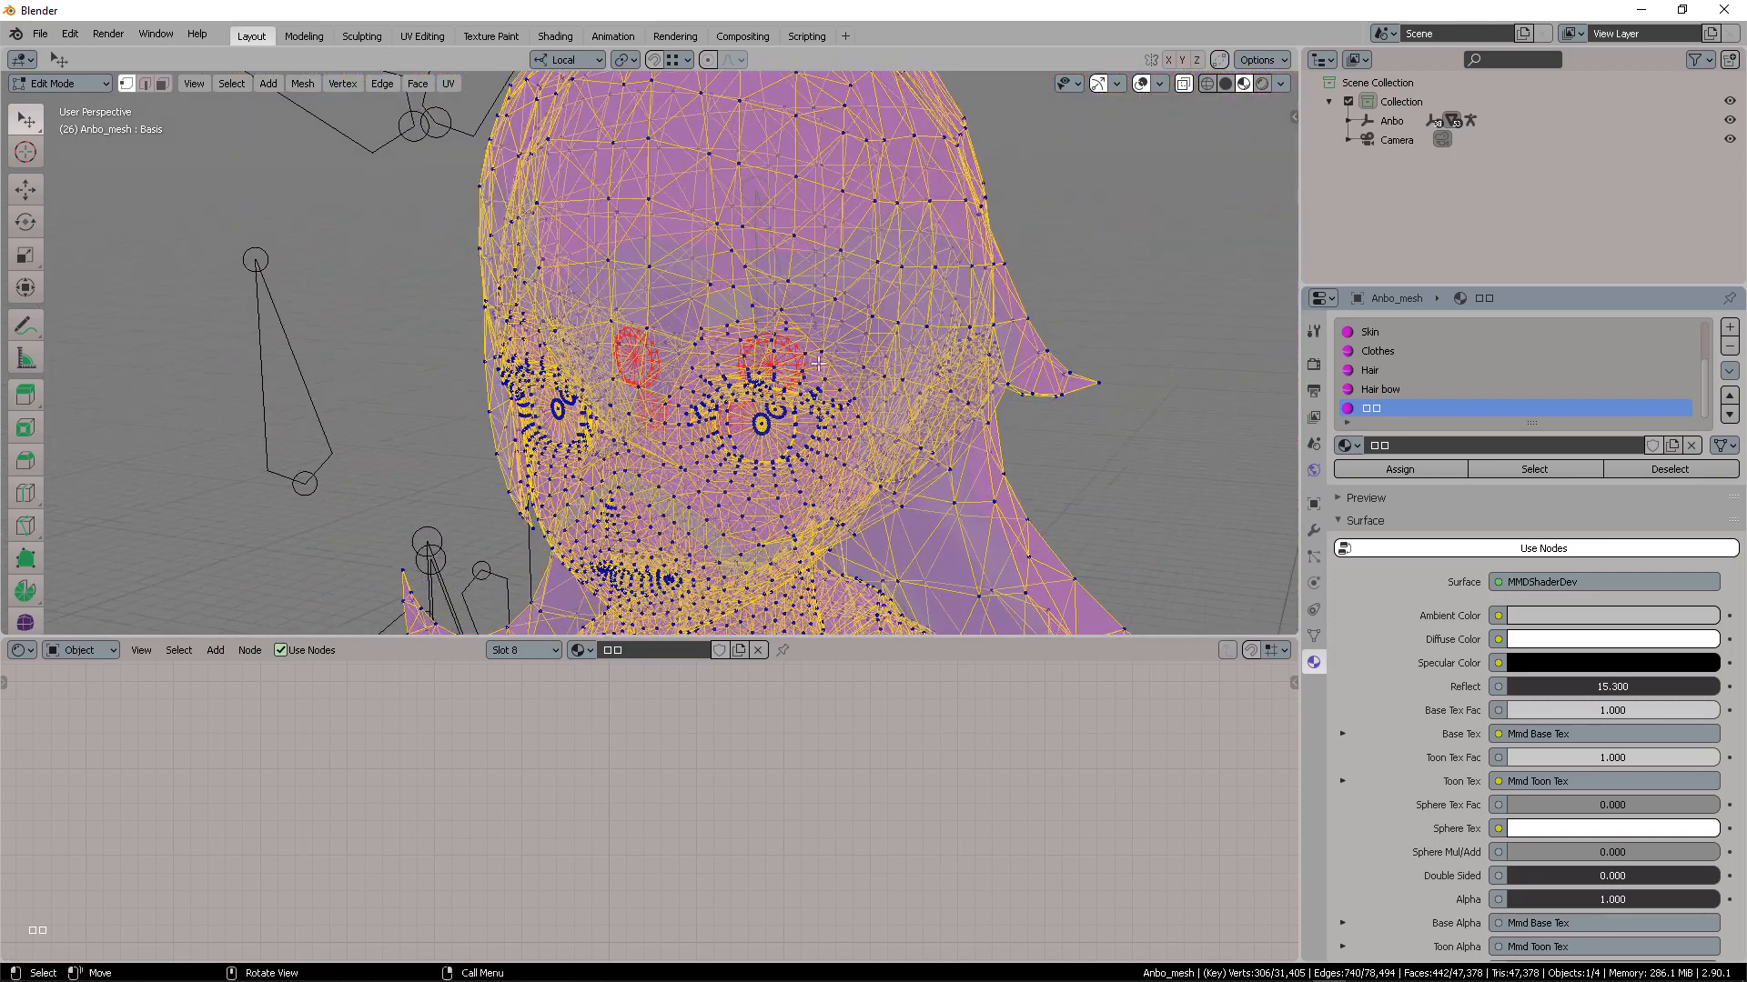
pyautogui.click(1184, 84)
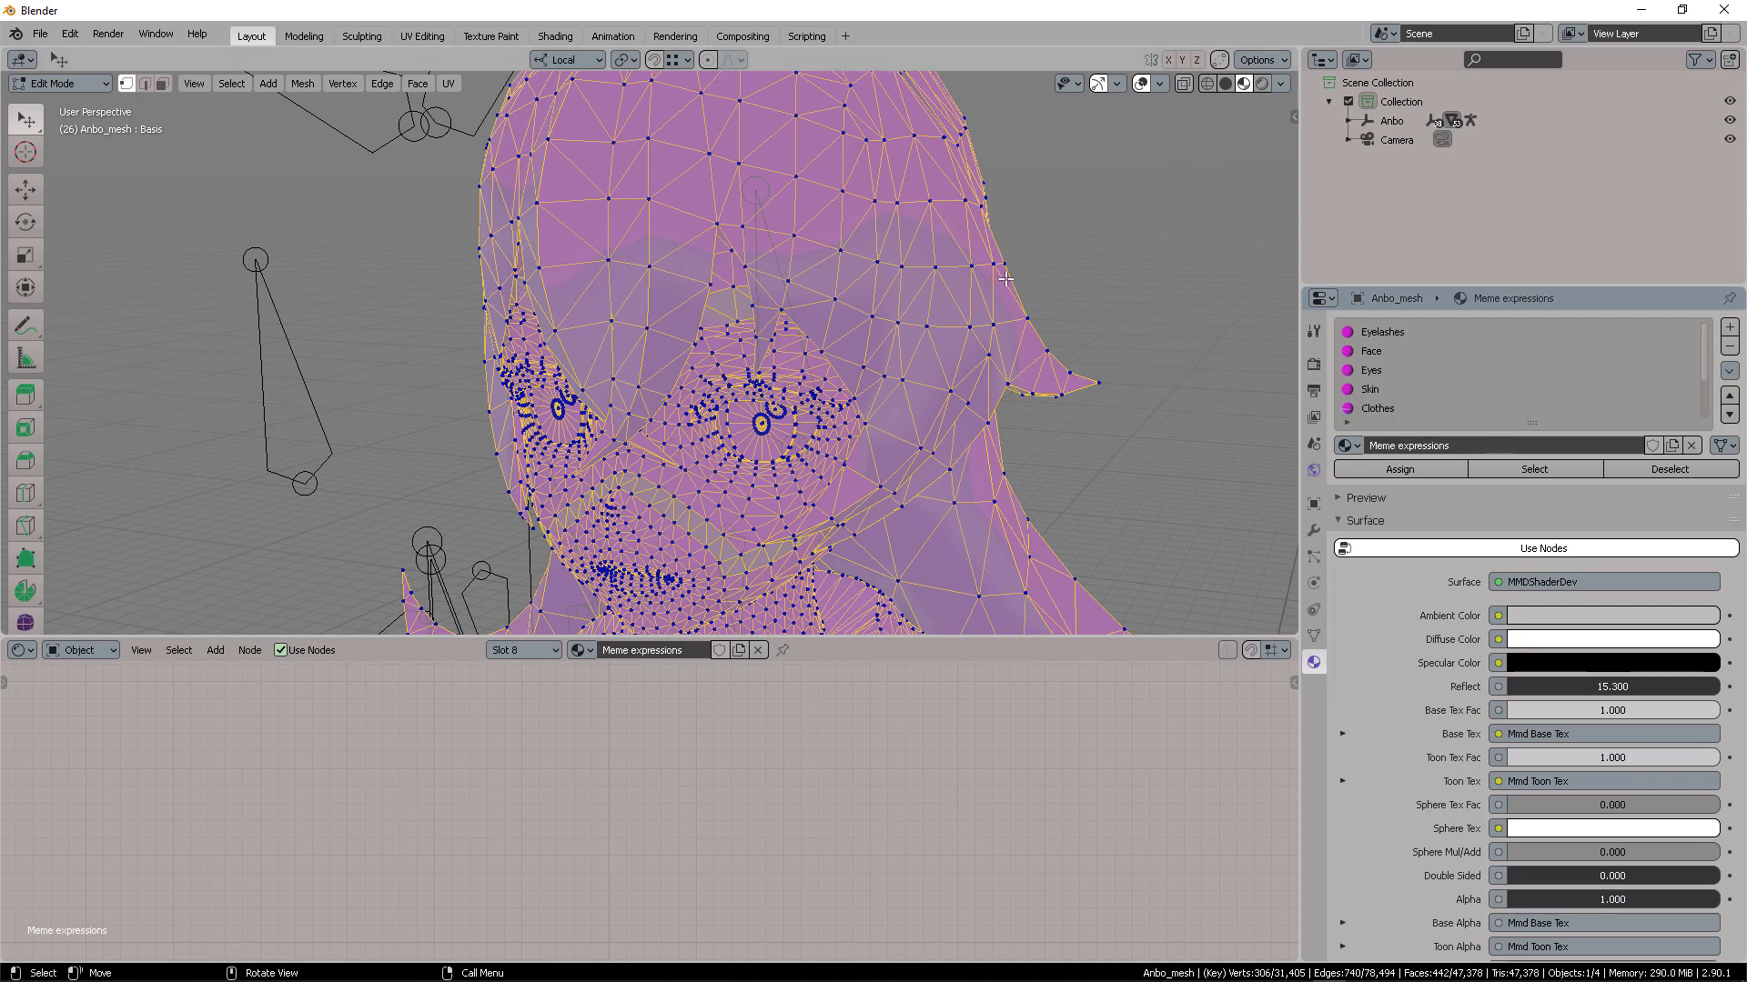
# Return the character mesh to Object Mode
pyautogui.hotkey('ctrl', 'Tab')
pyautogui.click(845, 278)
pyautogui.moveTo(827, 330); pyautogui.dragTo(910, 315, button='middle')
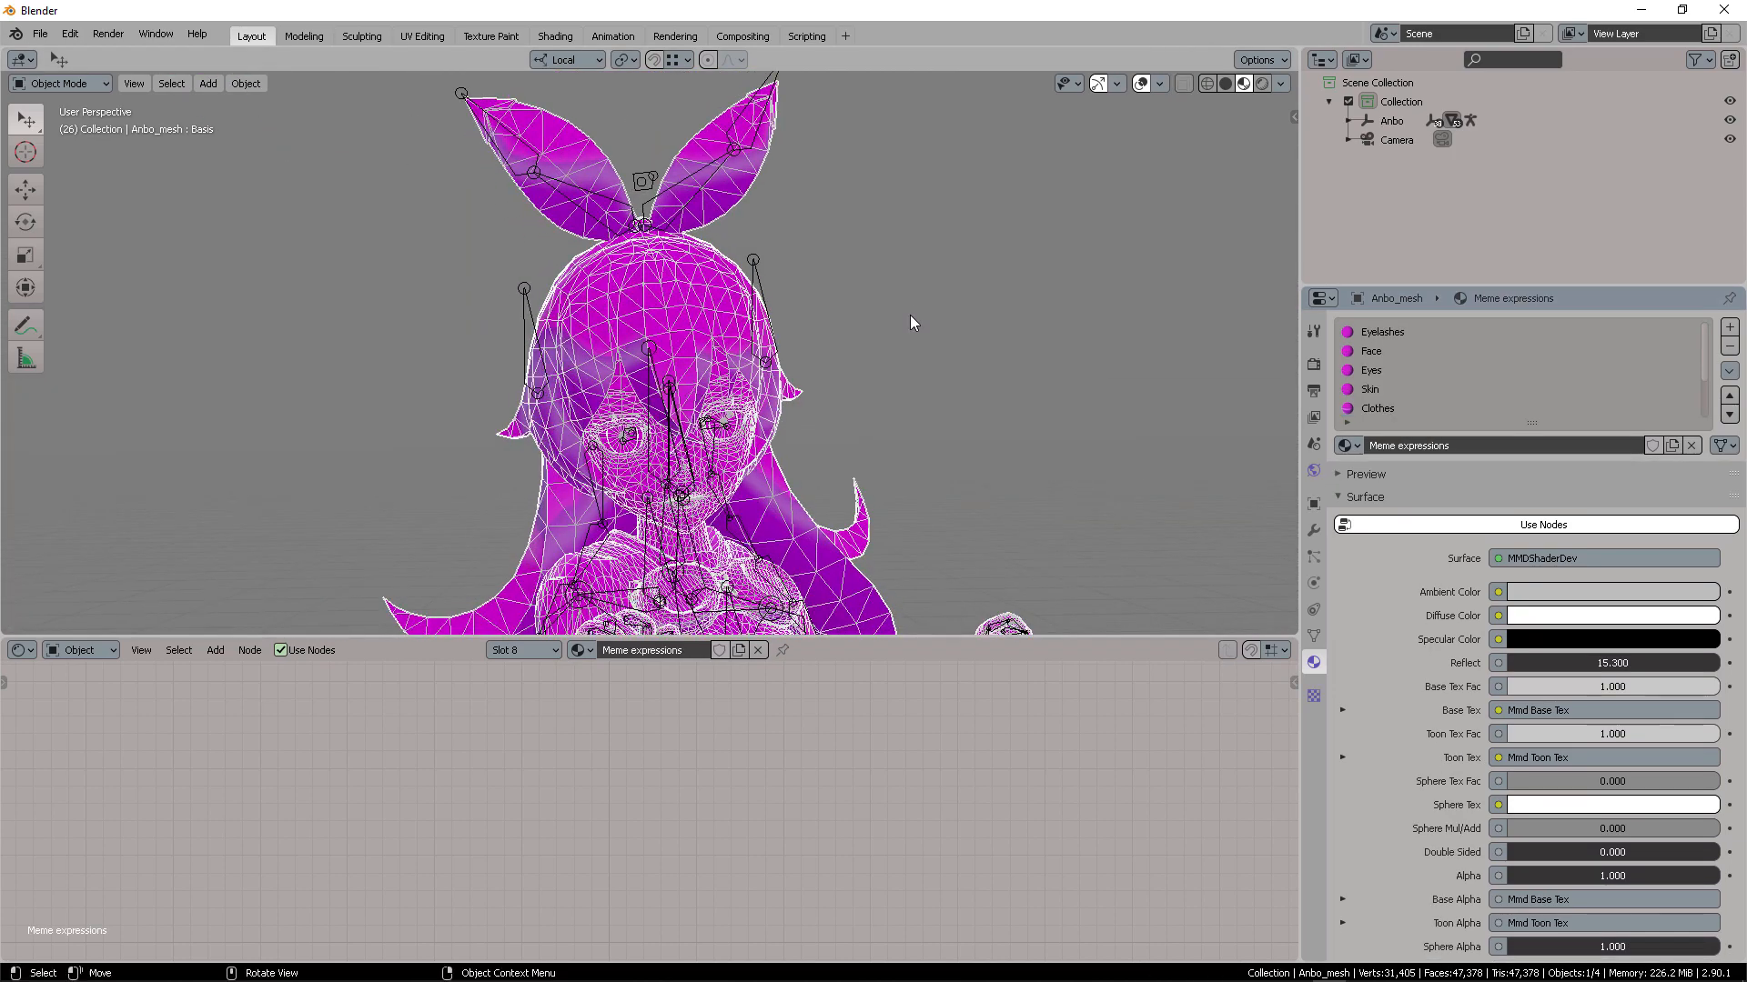
pyautogui.click(910, 318)
pyautogui.keyDown('shift'); pyautogui.moveTo(880, 382); pyautogui.dragTo(919, 254, button='middle'); pyautogui.keyUp('shift')
pyautogui.click(660, 158)
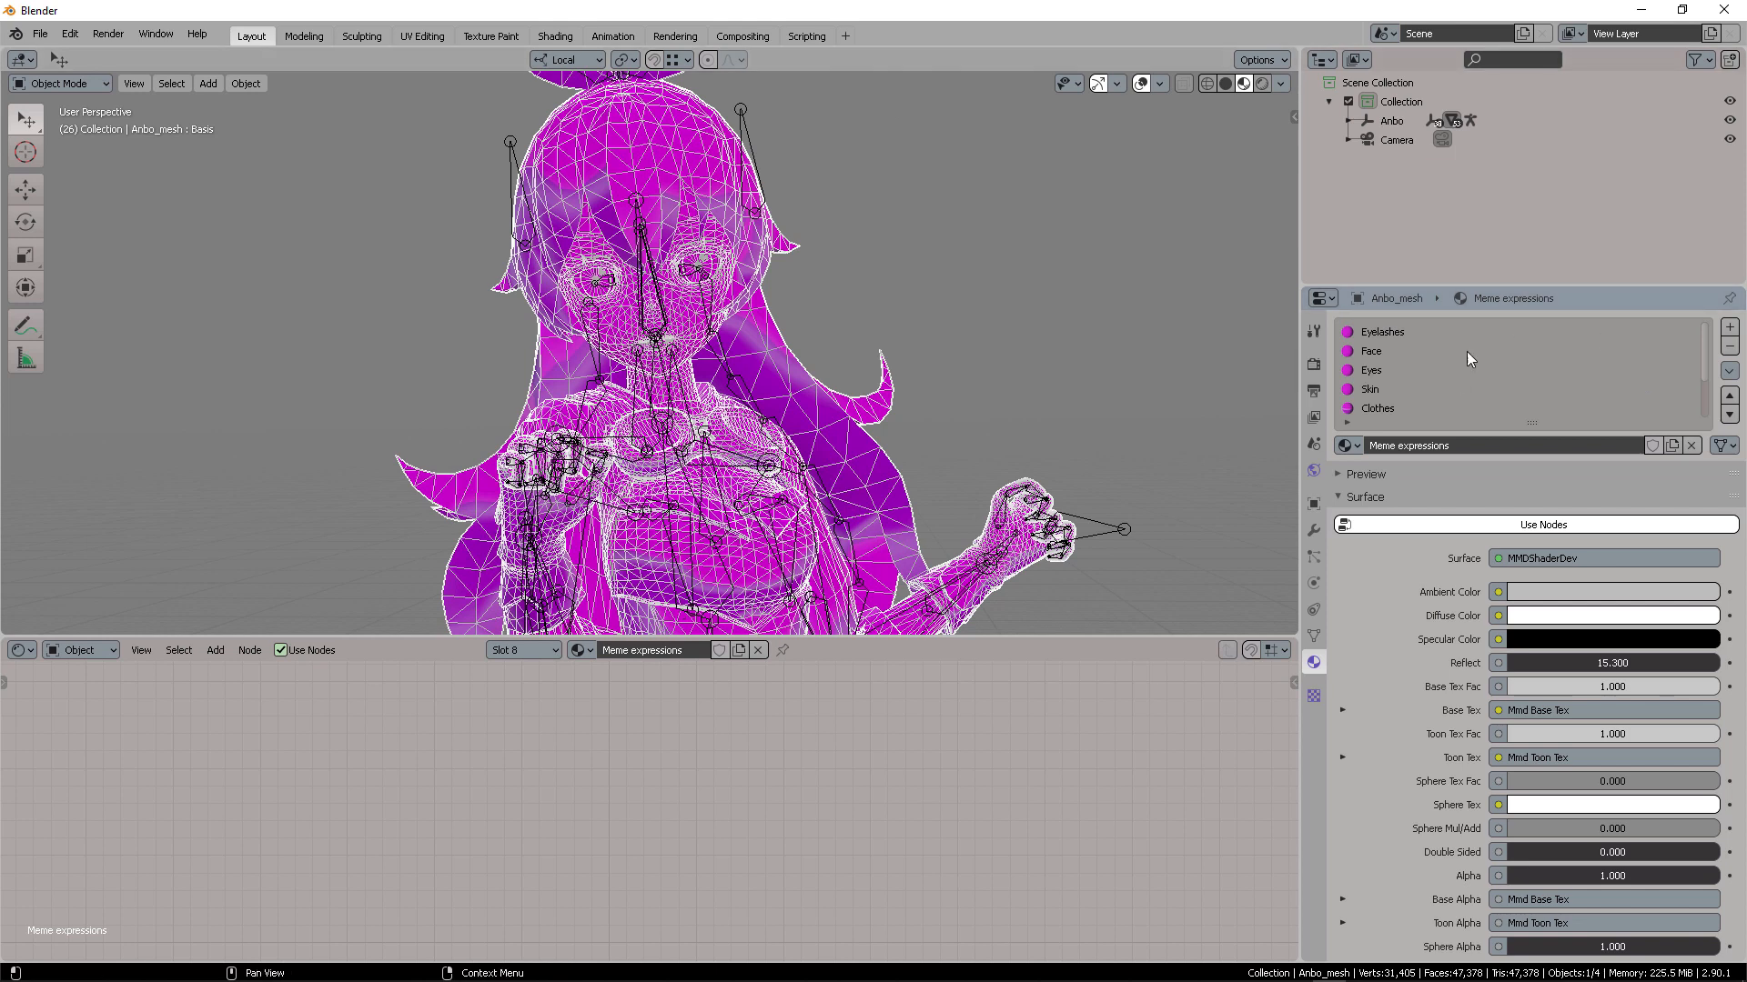
# Show the Eyelashes material's node tree in the Shader Editor with the shader type set to Object
pyautogui.click(1390, 333)
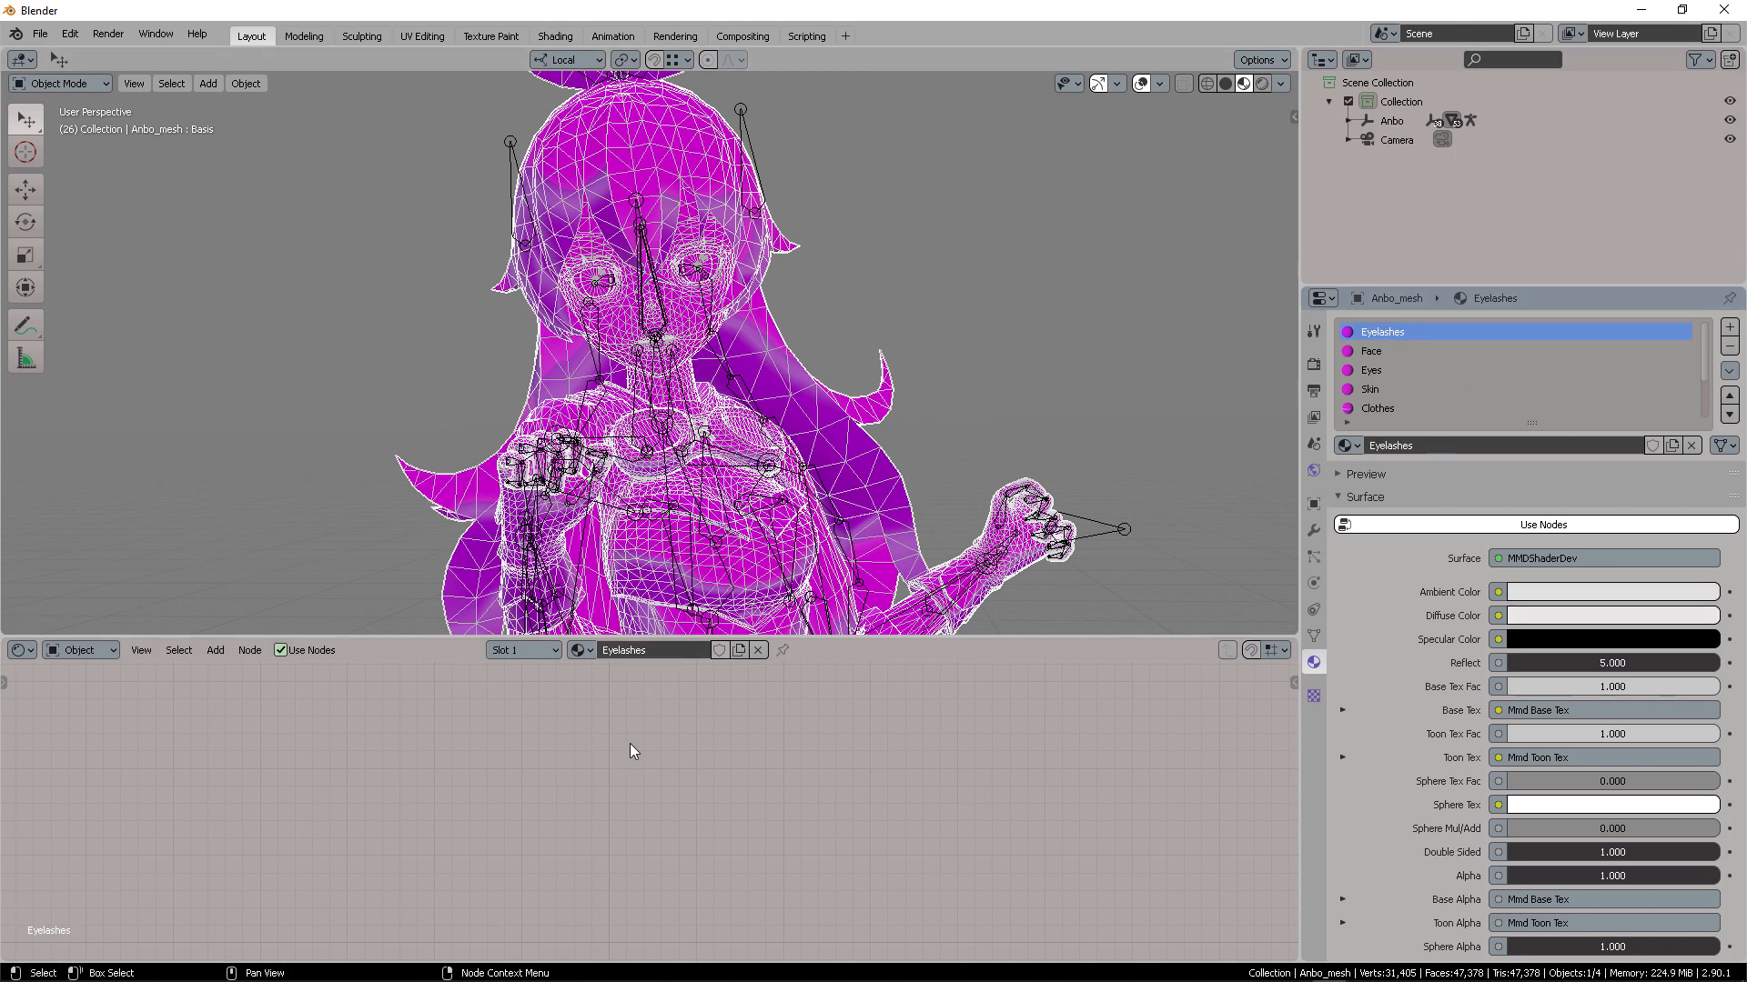
pyautogui.click(20, 650)
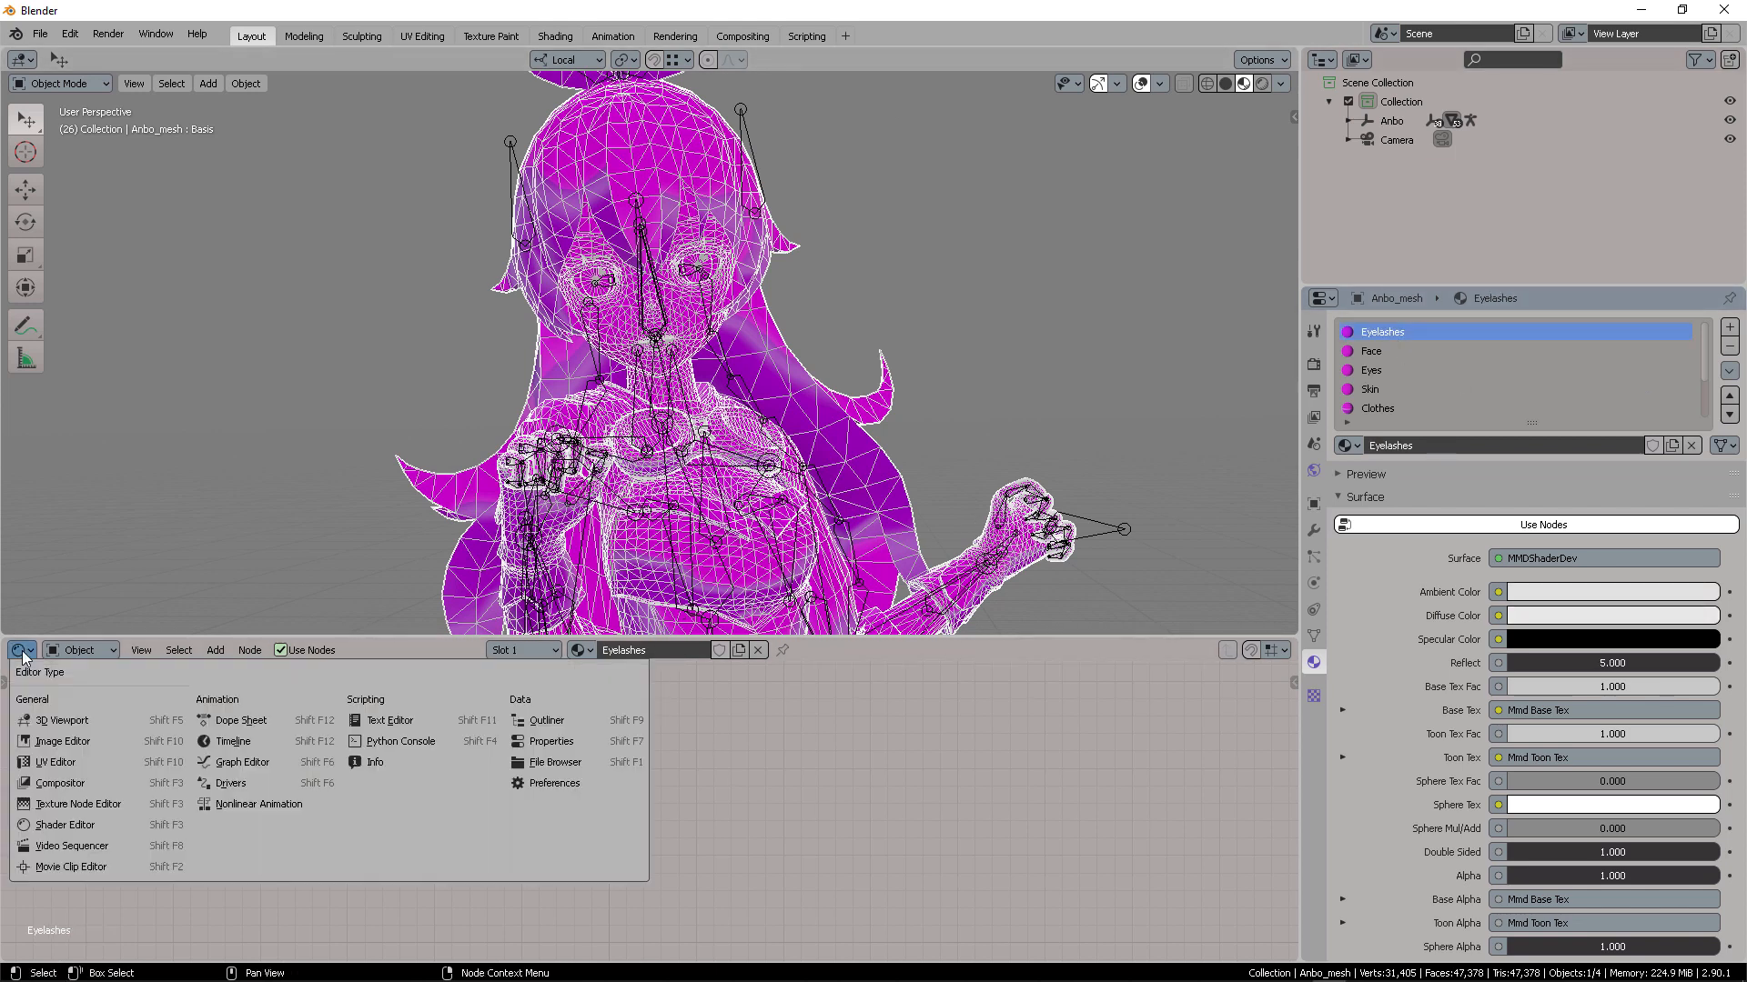
pyautogui.click(100, 830)
pyautogui.click(108, 650)
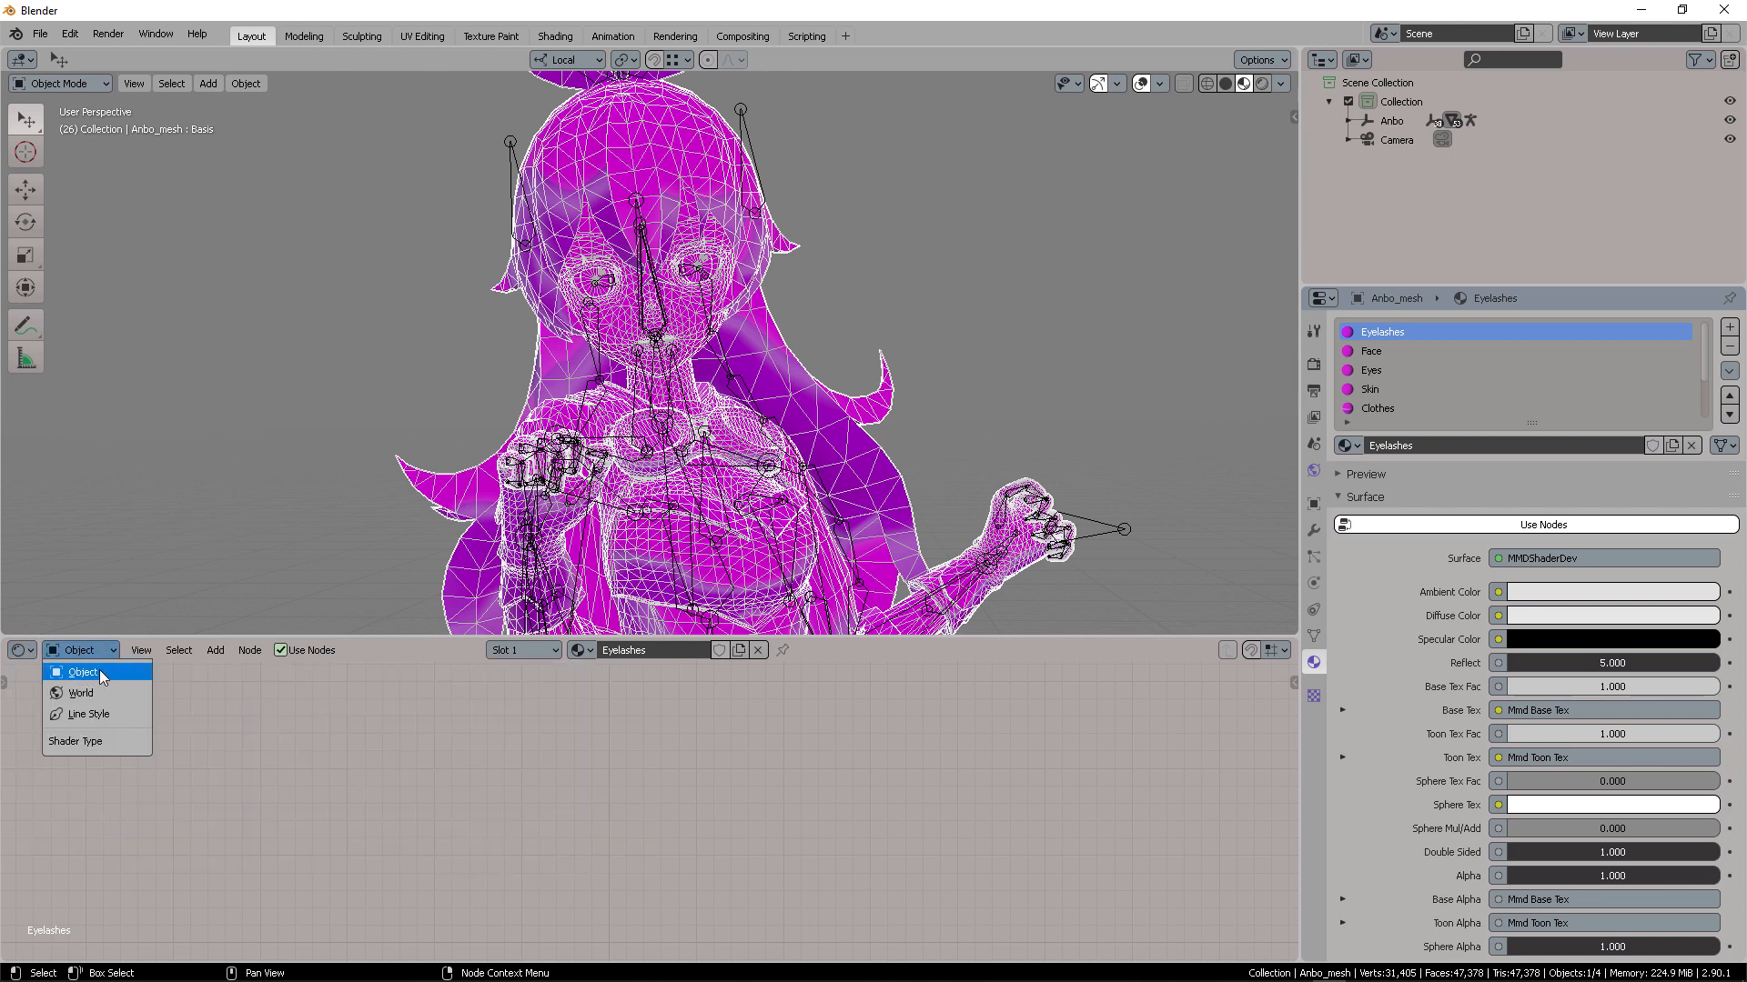
pyautogui.click(102, 677)
pyautogui.press('Home')
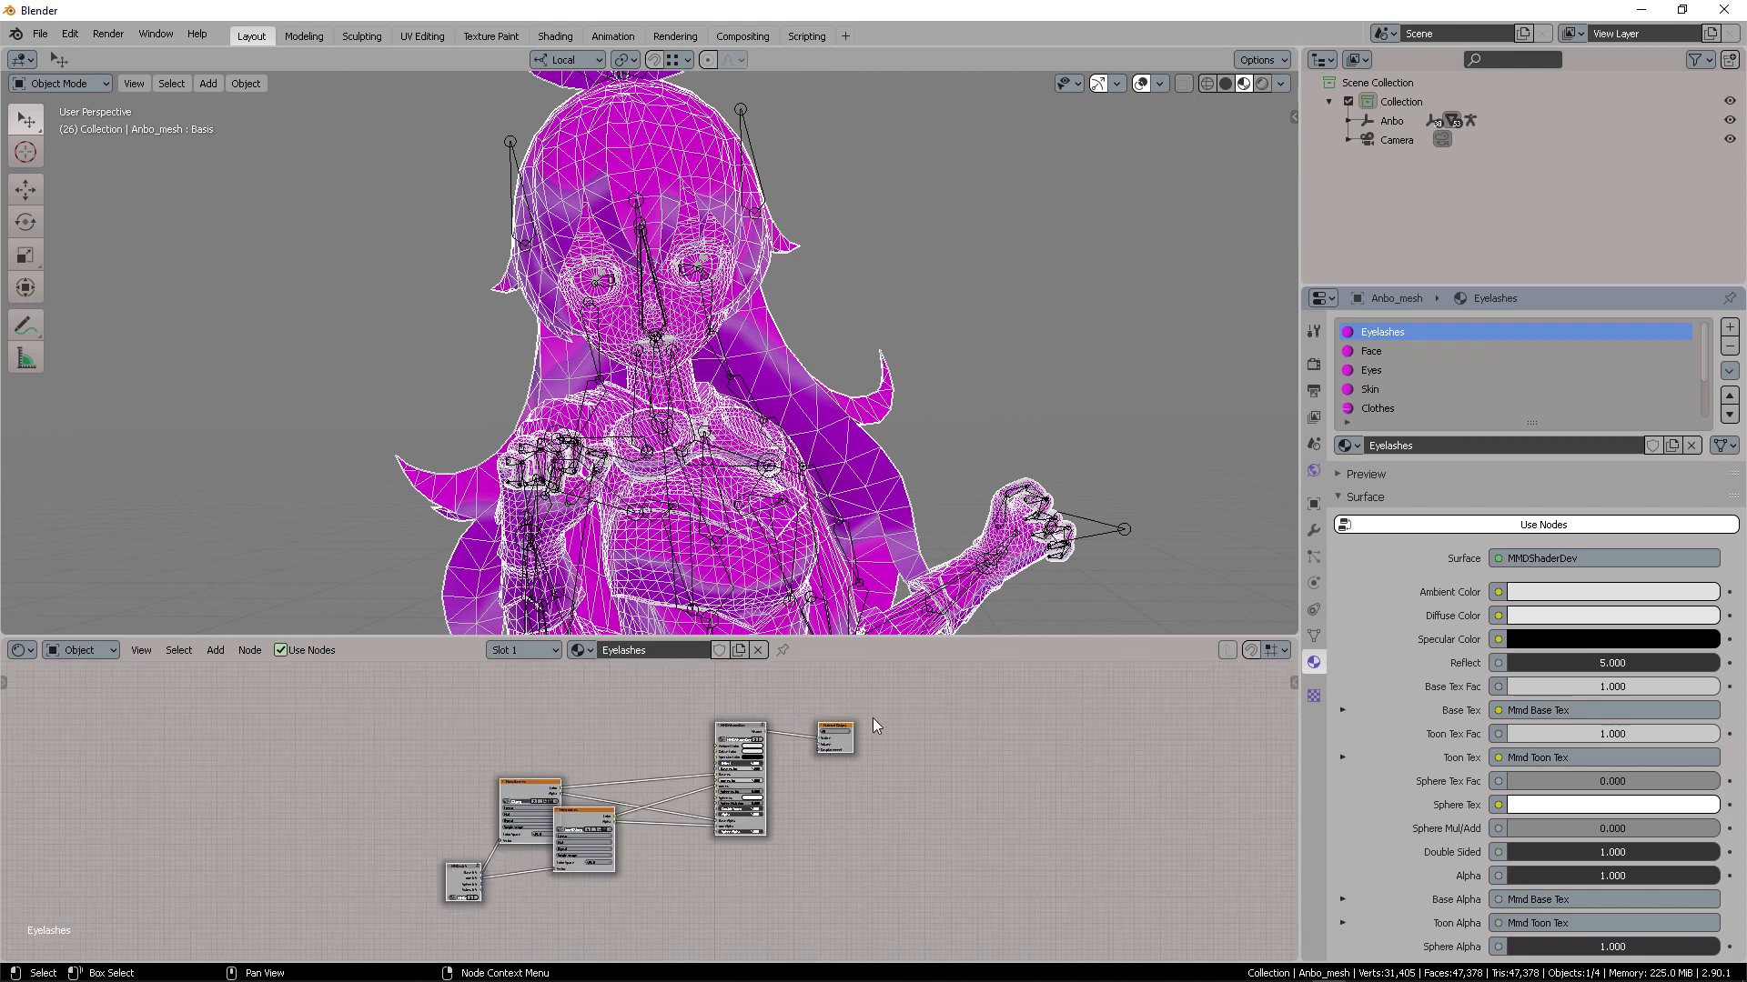
pyautogui.scroll(4, 872, 717)
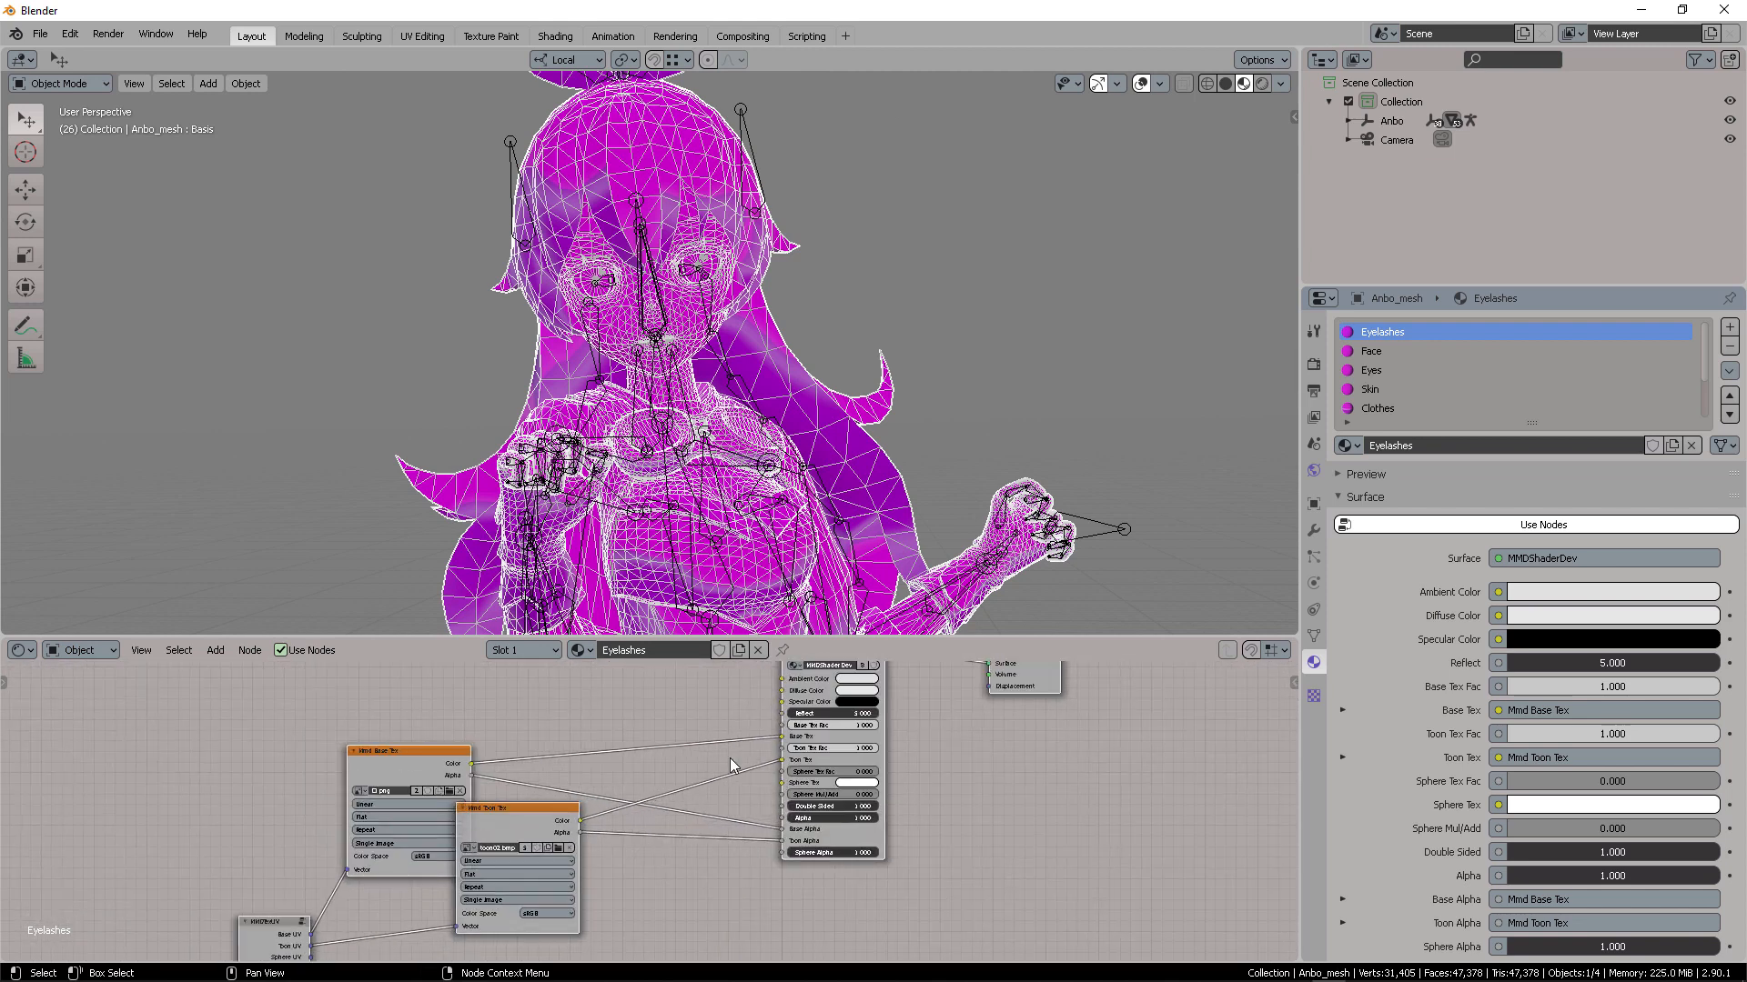
# Separate the overlapping Mmd Base Tex and Mmd Toon Tex nodes of the Eyelashes material
pyautogui.moveTo(549, 724); pyautogui.dragTo(749, 715, button='middle')
pyautogui.scroll(3, 696, 733)
pyautogui.moveTo(790, 805); pyautogui.dragTo(891, 829)
pyautogui.moveTo(537, 714); pyautogui.dragTo(543, 728)
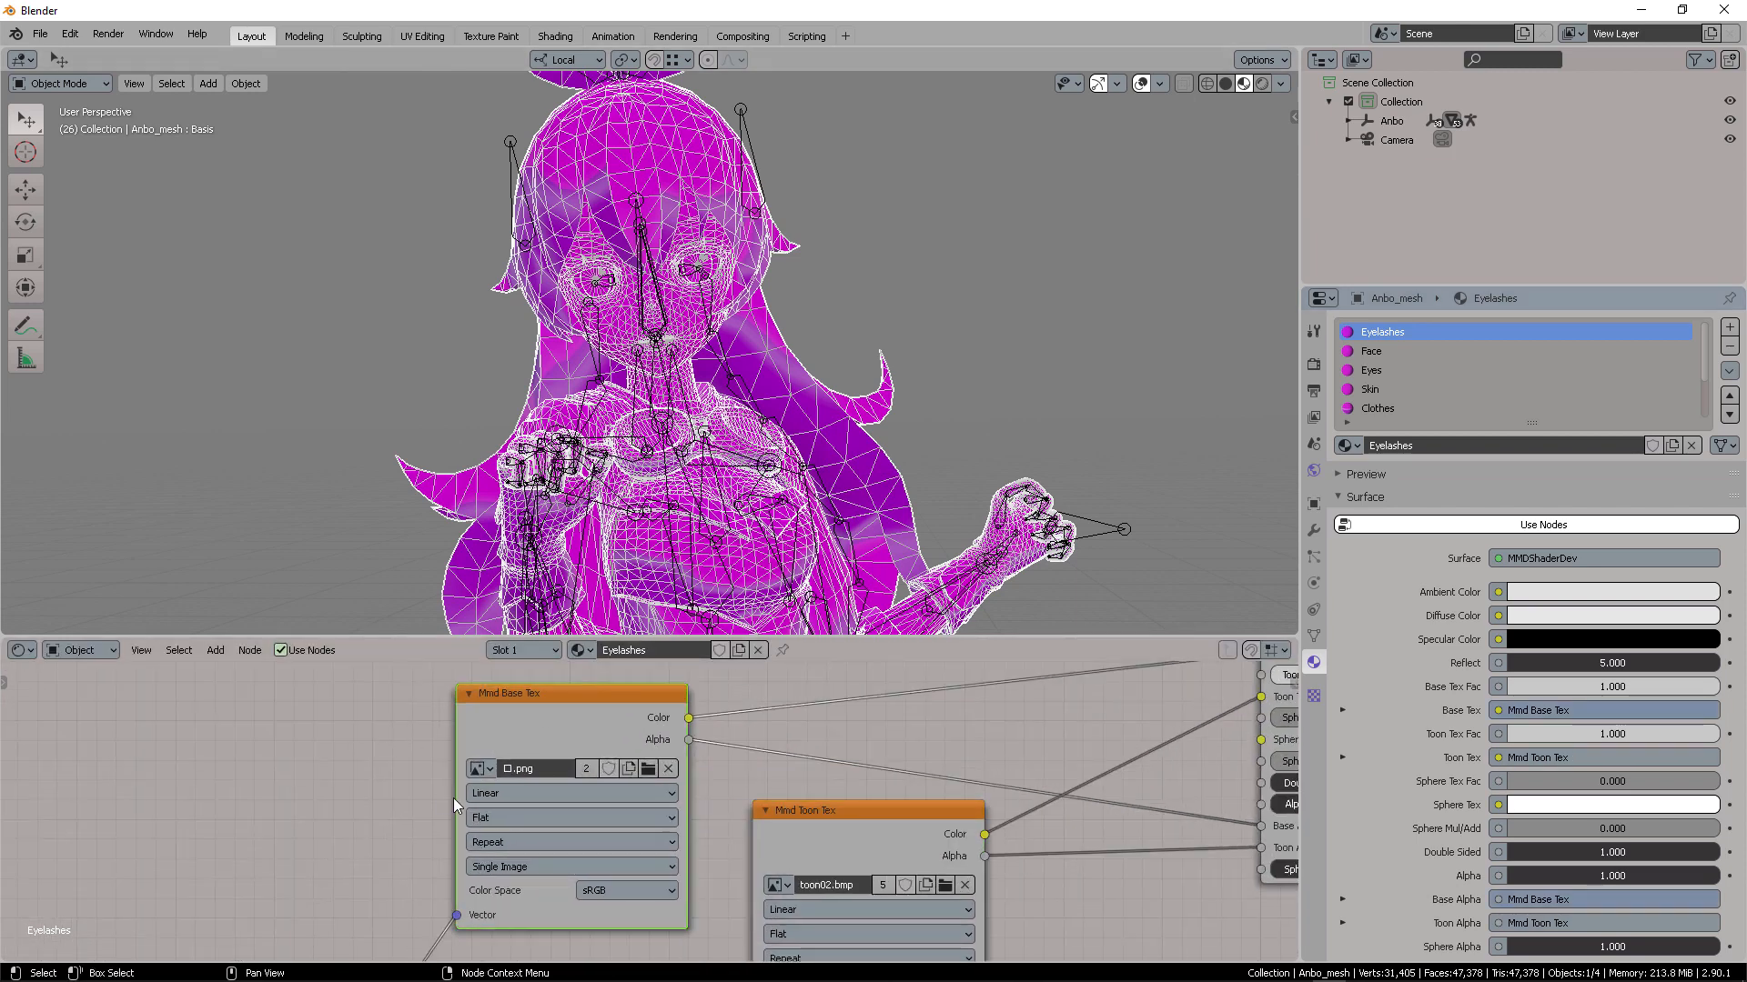
# Load Face.png from the Texture folder into the Eyelashes material's Mmd Base Tex node
pyautogui.click(647, 768)
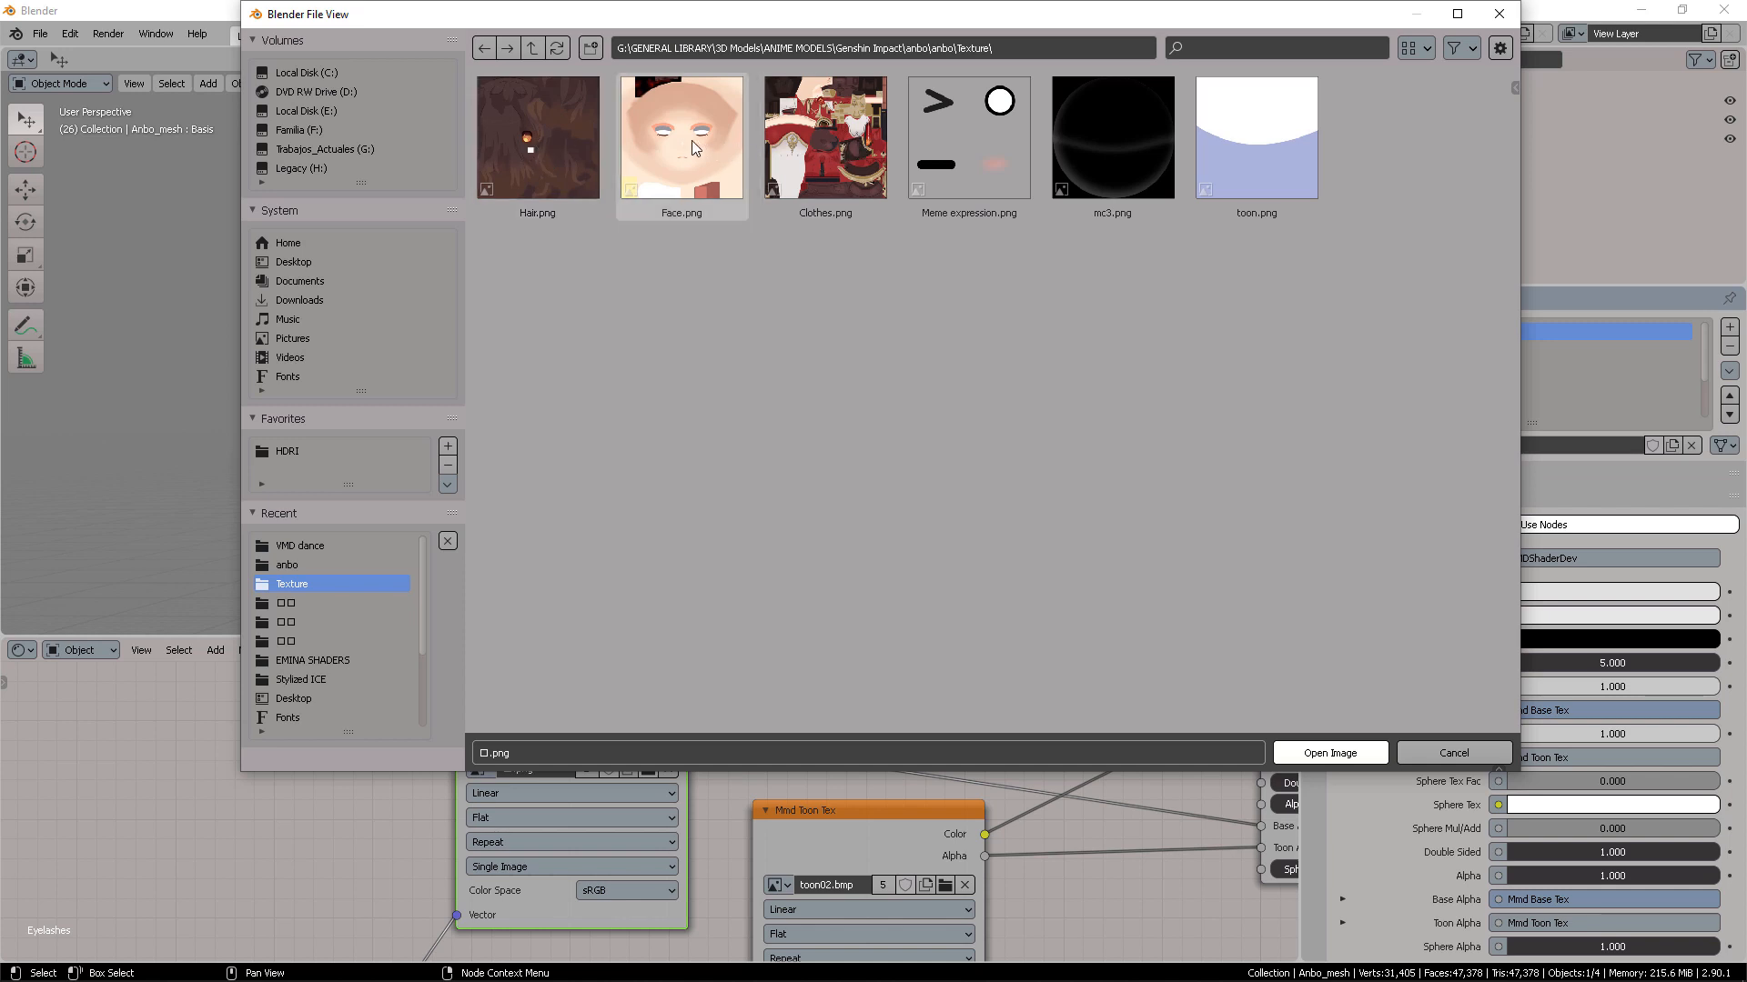
pyautogui.moveTo(960, 19); pyautogui.dragTo(846, 82)
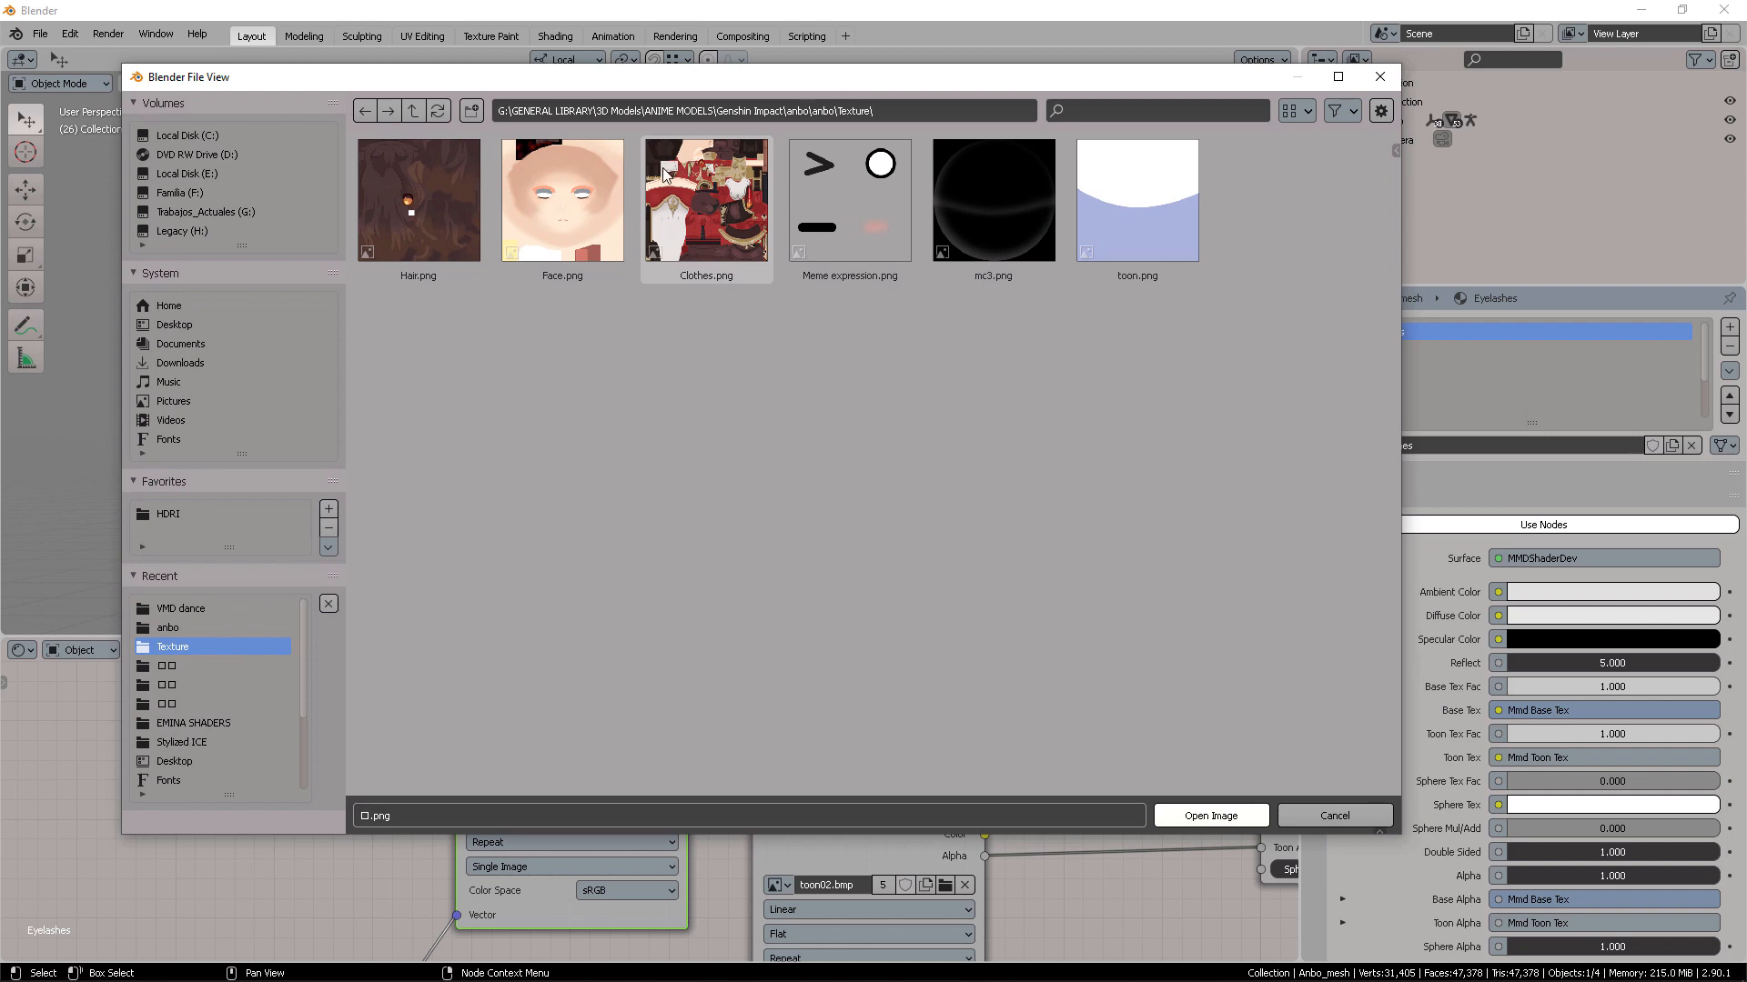
pyautogui.click(585, 205)
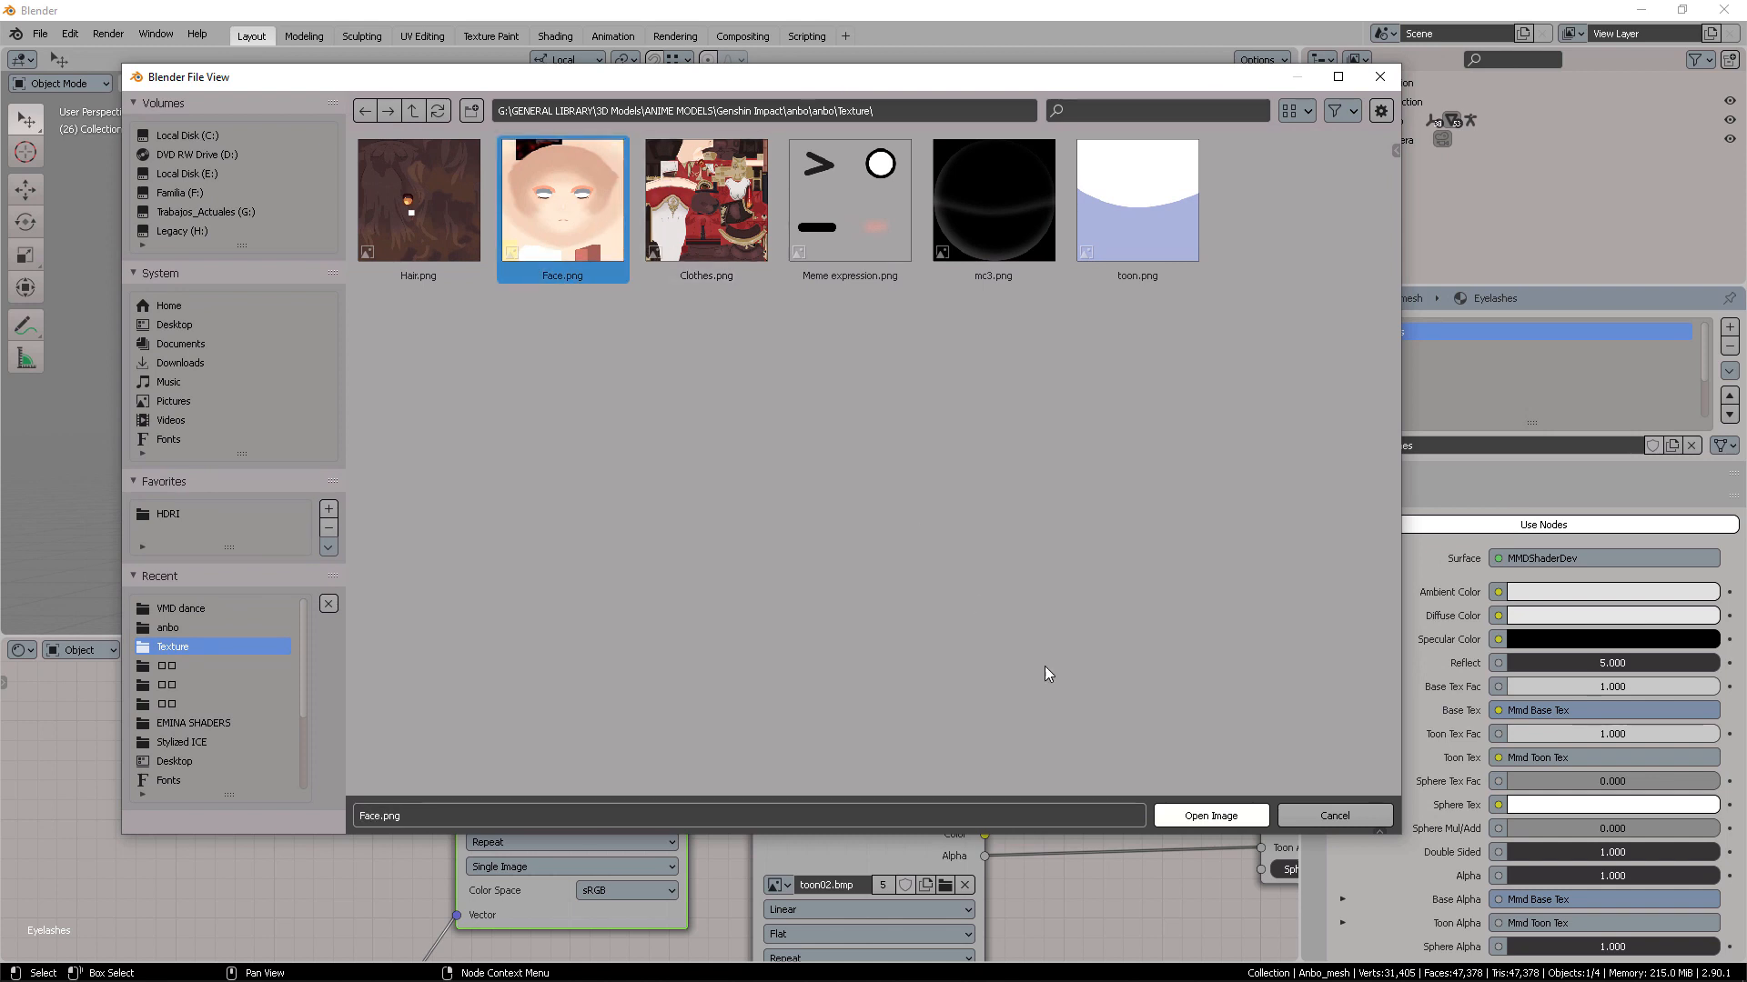
pyautogui.click(1205, 818)
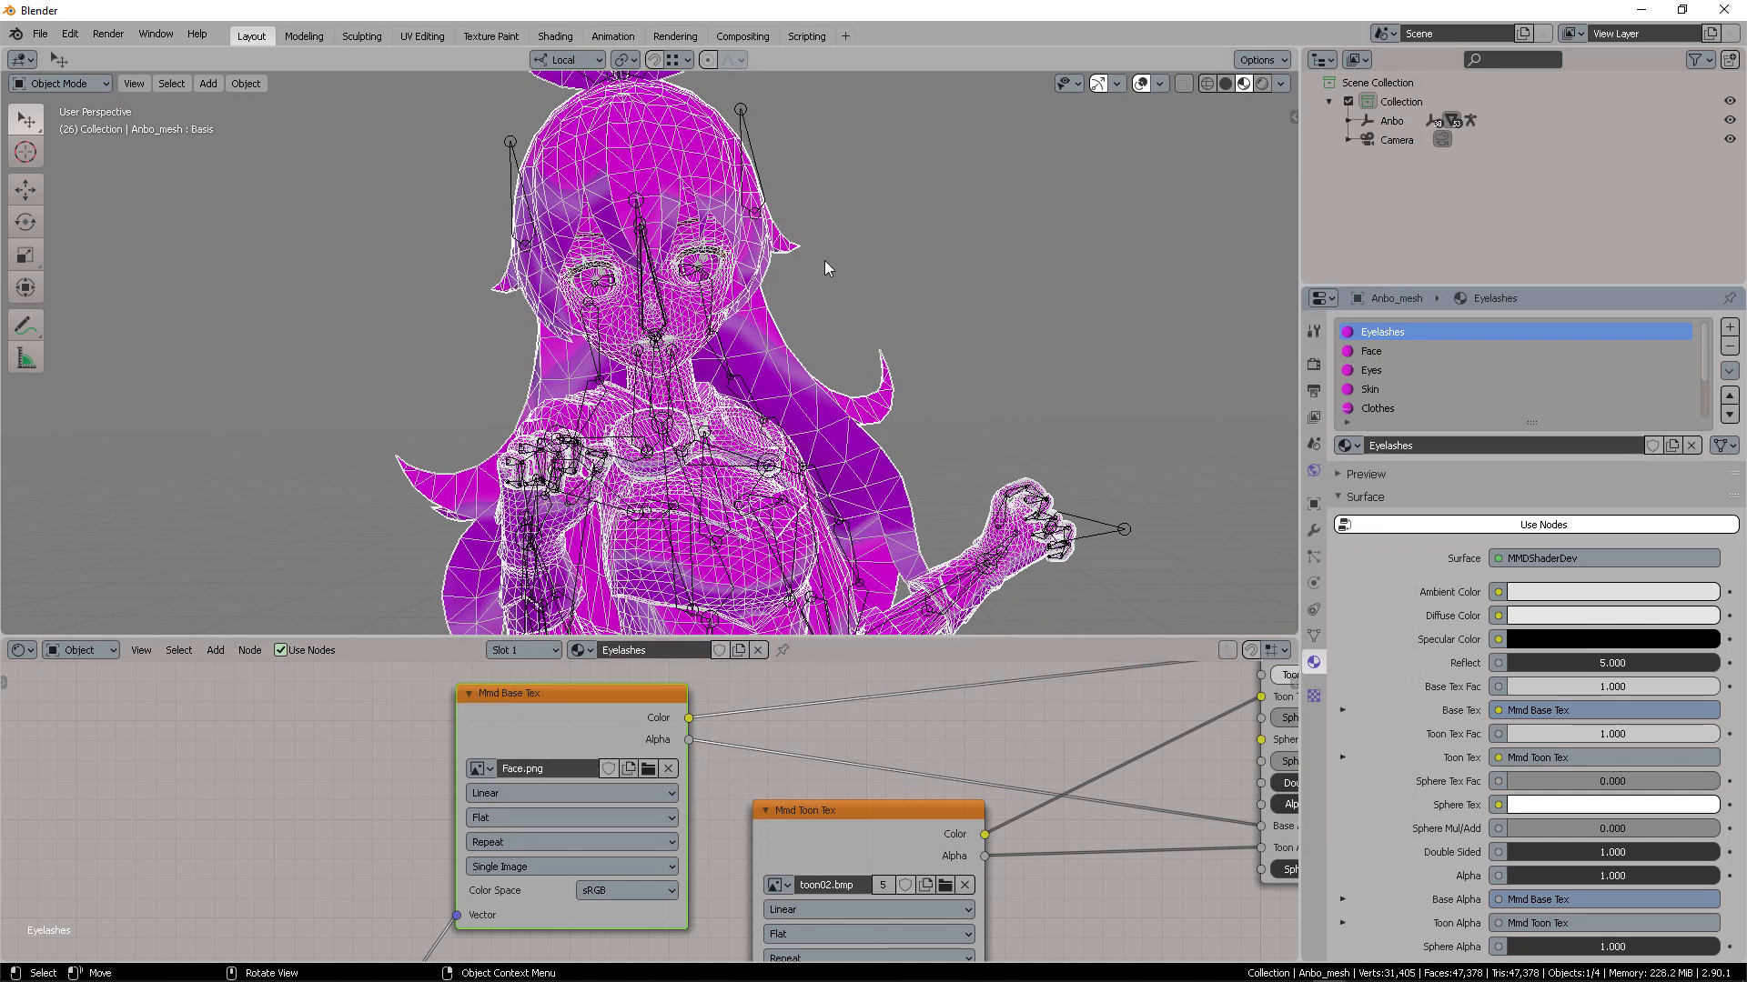
# Start replacing the image of the Eyelashes material's Mmd Toon Tex node and browse to the Genshin Impact\anbo\anbo\Texture folder
pyautogui.moveTo(877, 719); pyautogui.dragTo(818, 686, button='middle')
pyautogui.moveTo(771, 807); pyautogui.dragTo(763, 825)
pyautogui.moveTo(776, 858); pyautogui.dragTo(735, 832, button='middle')
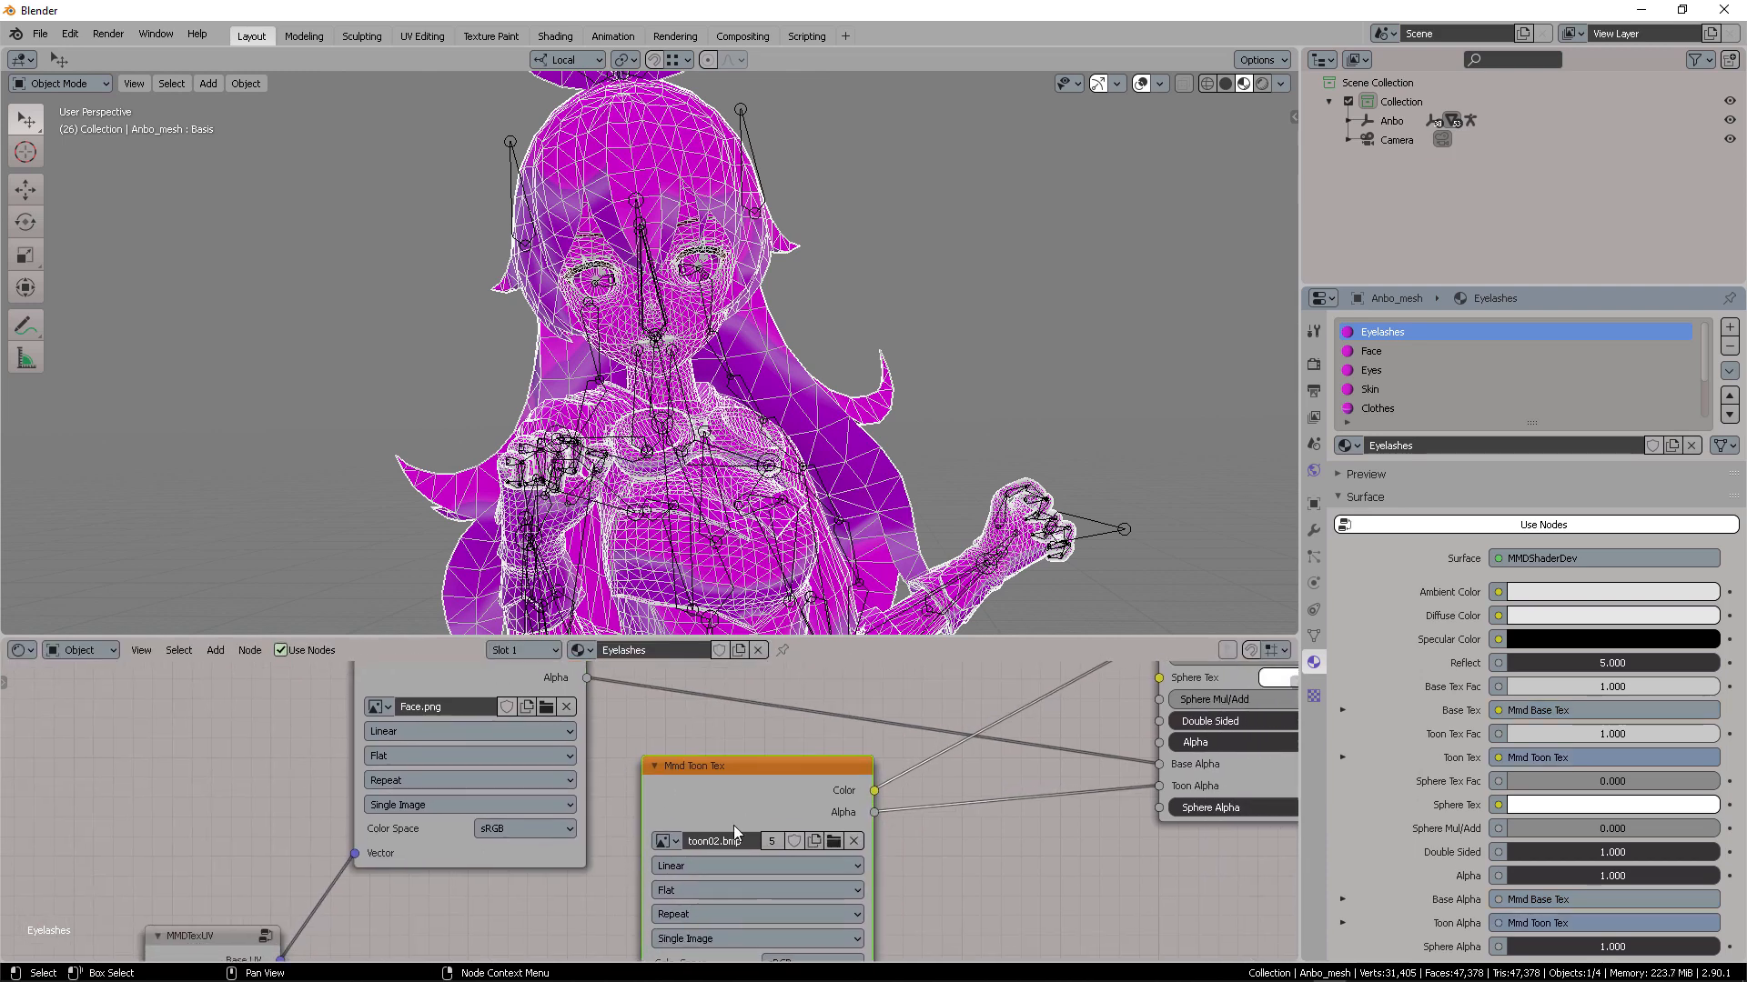
pyautogui.click(833, 840)
pyautogui.click(803, 47)
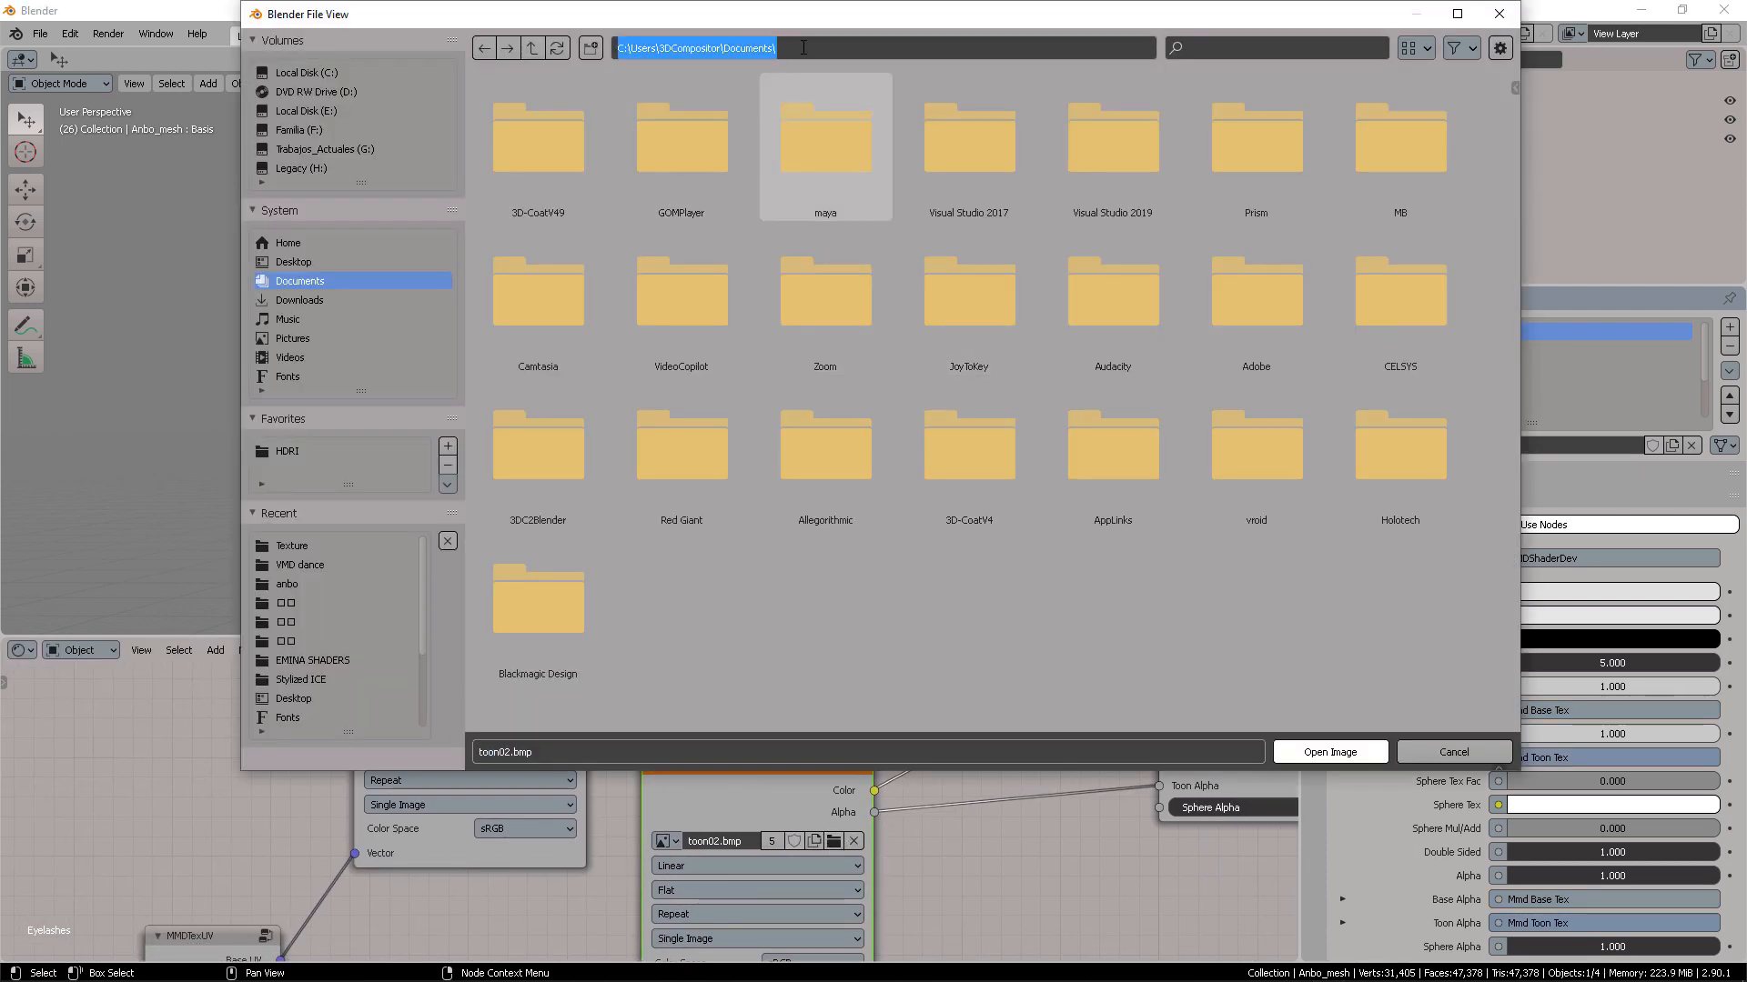
pyautogui.write('G:\\GENERAL LIBRARY\\3D Models\\ANIME MODELS\\Genshin Impact\\anbo\\VMD dance\\')
pyautogui.press('Return')
pyautogui.click(529, 49)
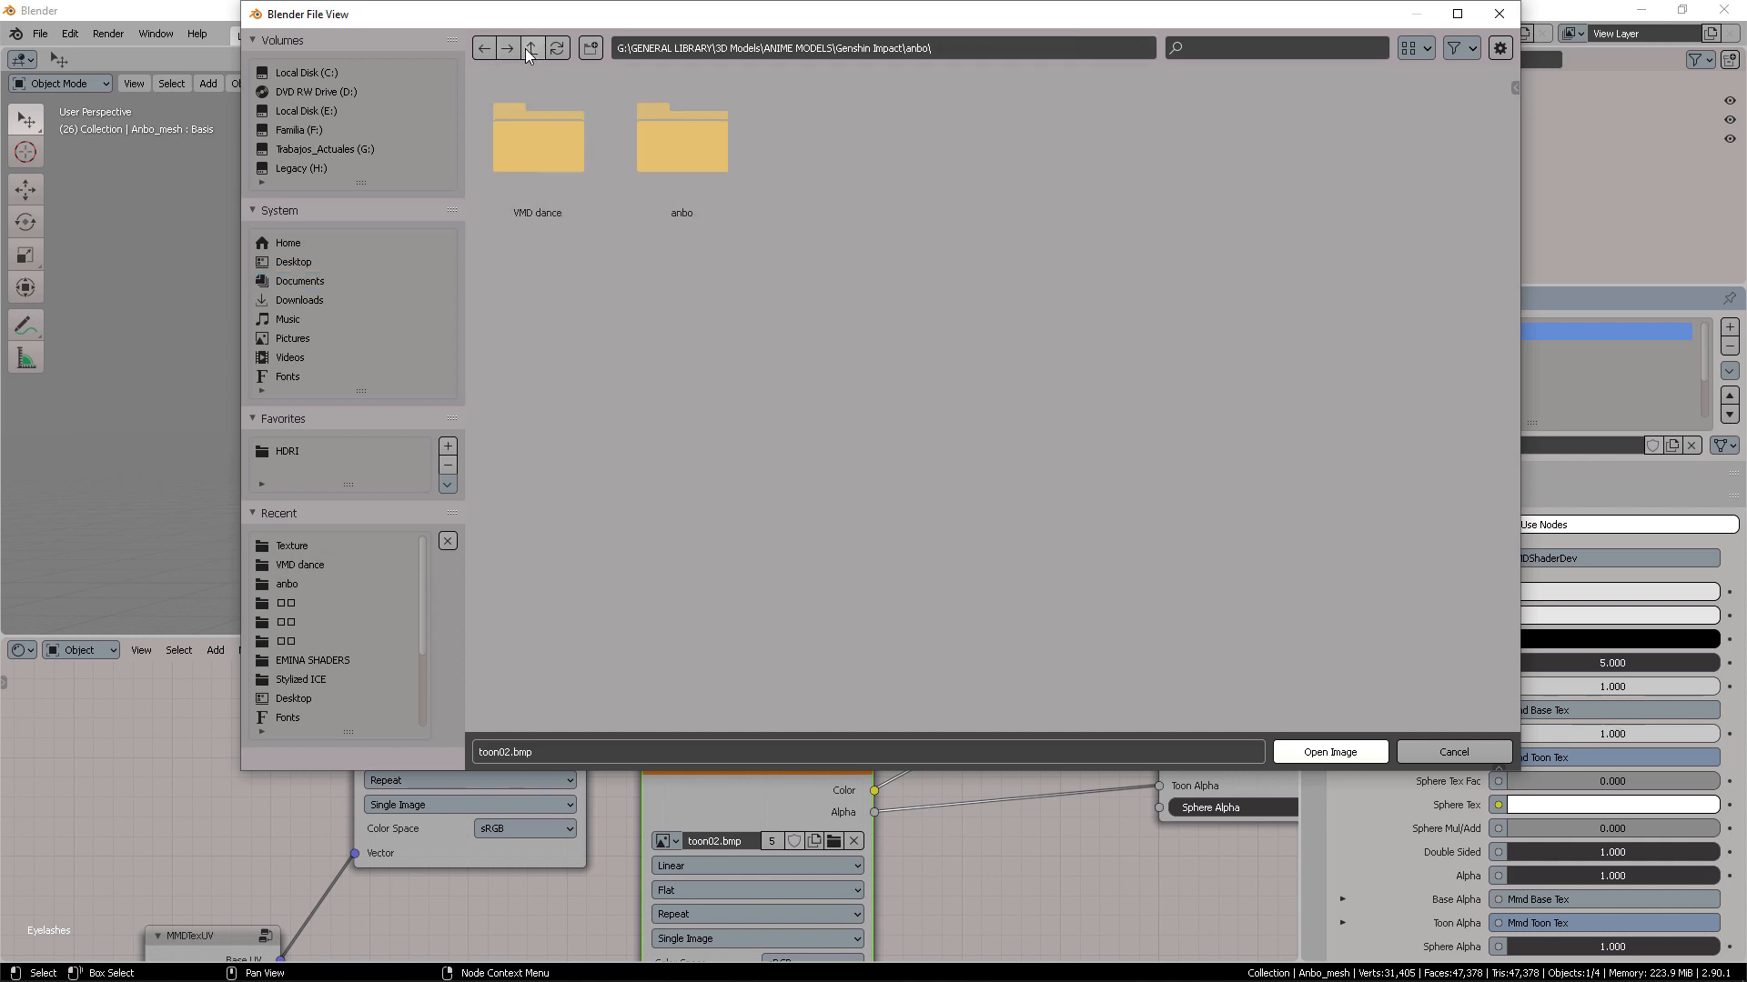
pyautogui.click(530, 49)
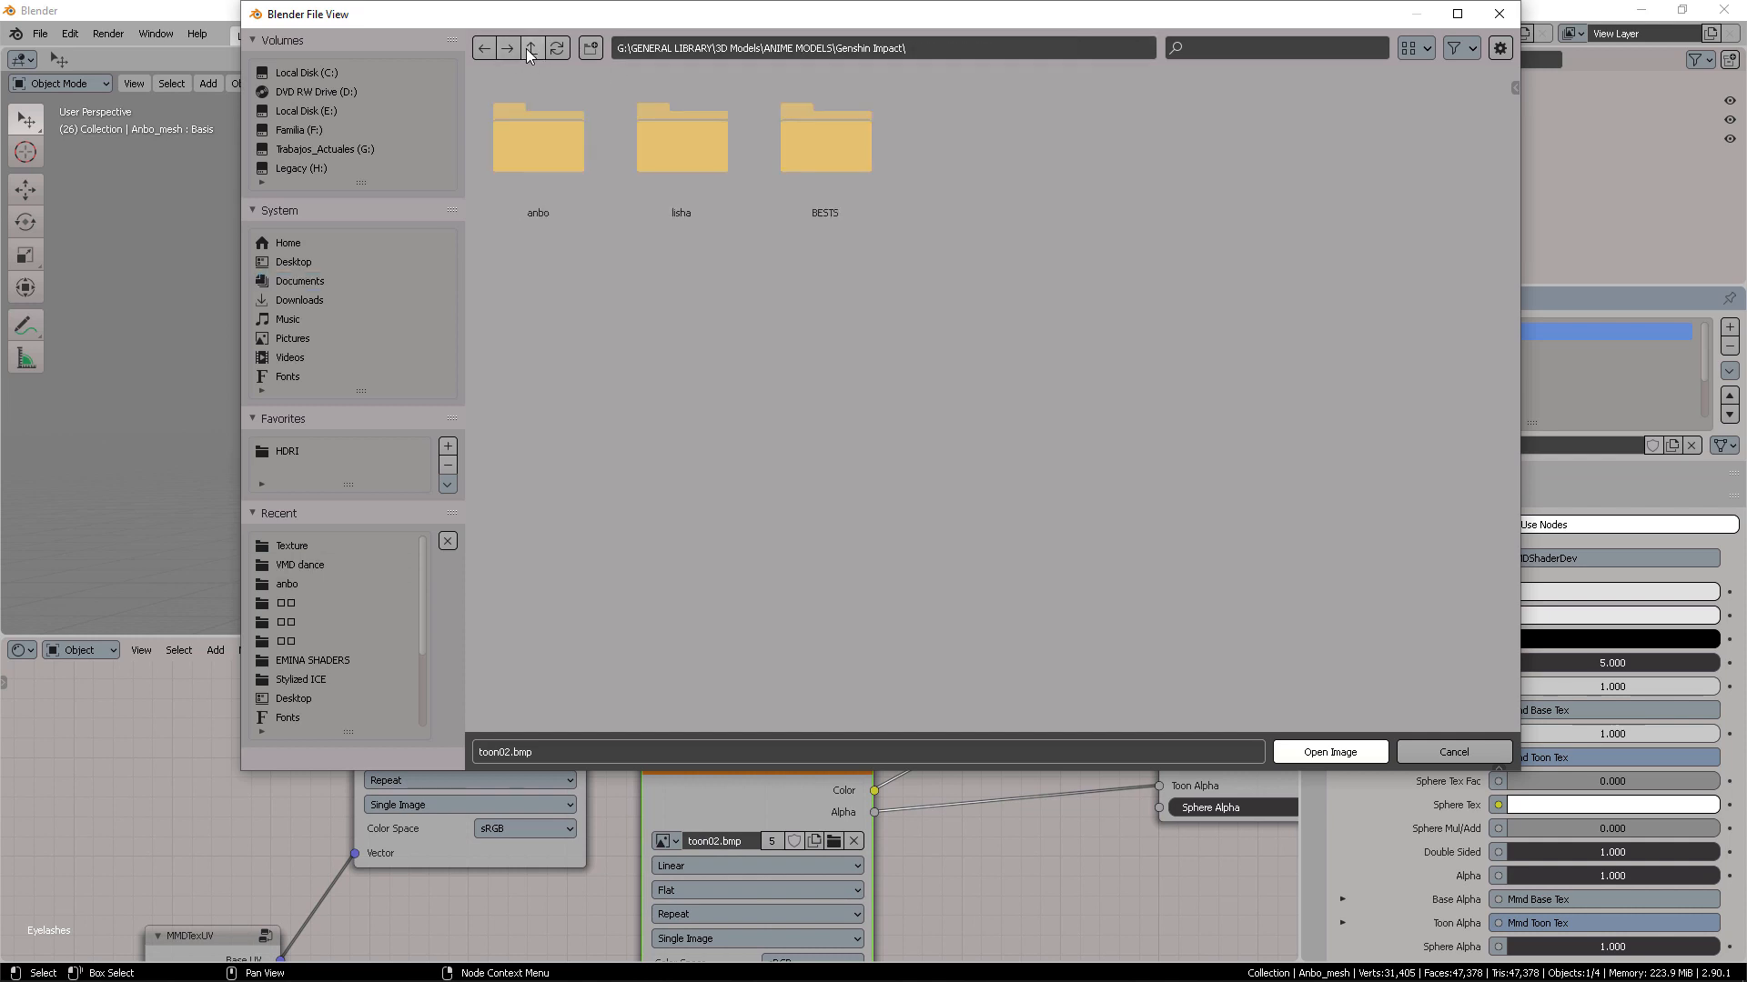
pyautogui.doubleClick(535, 142)
pyautogui.doubleClick(683, 150)
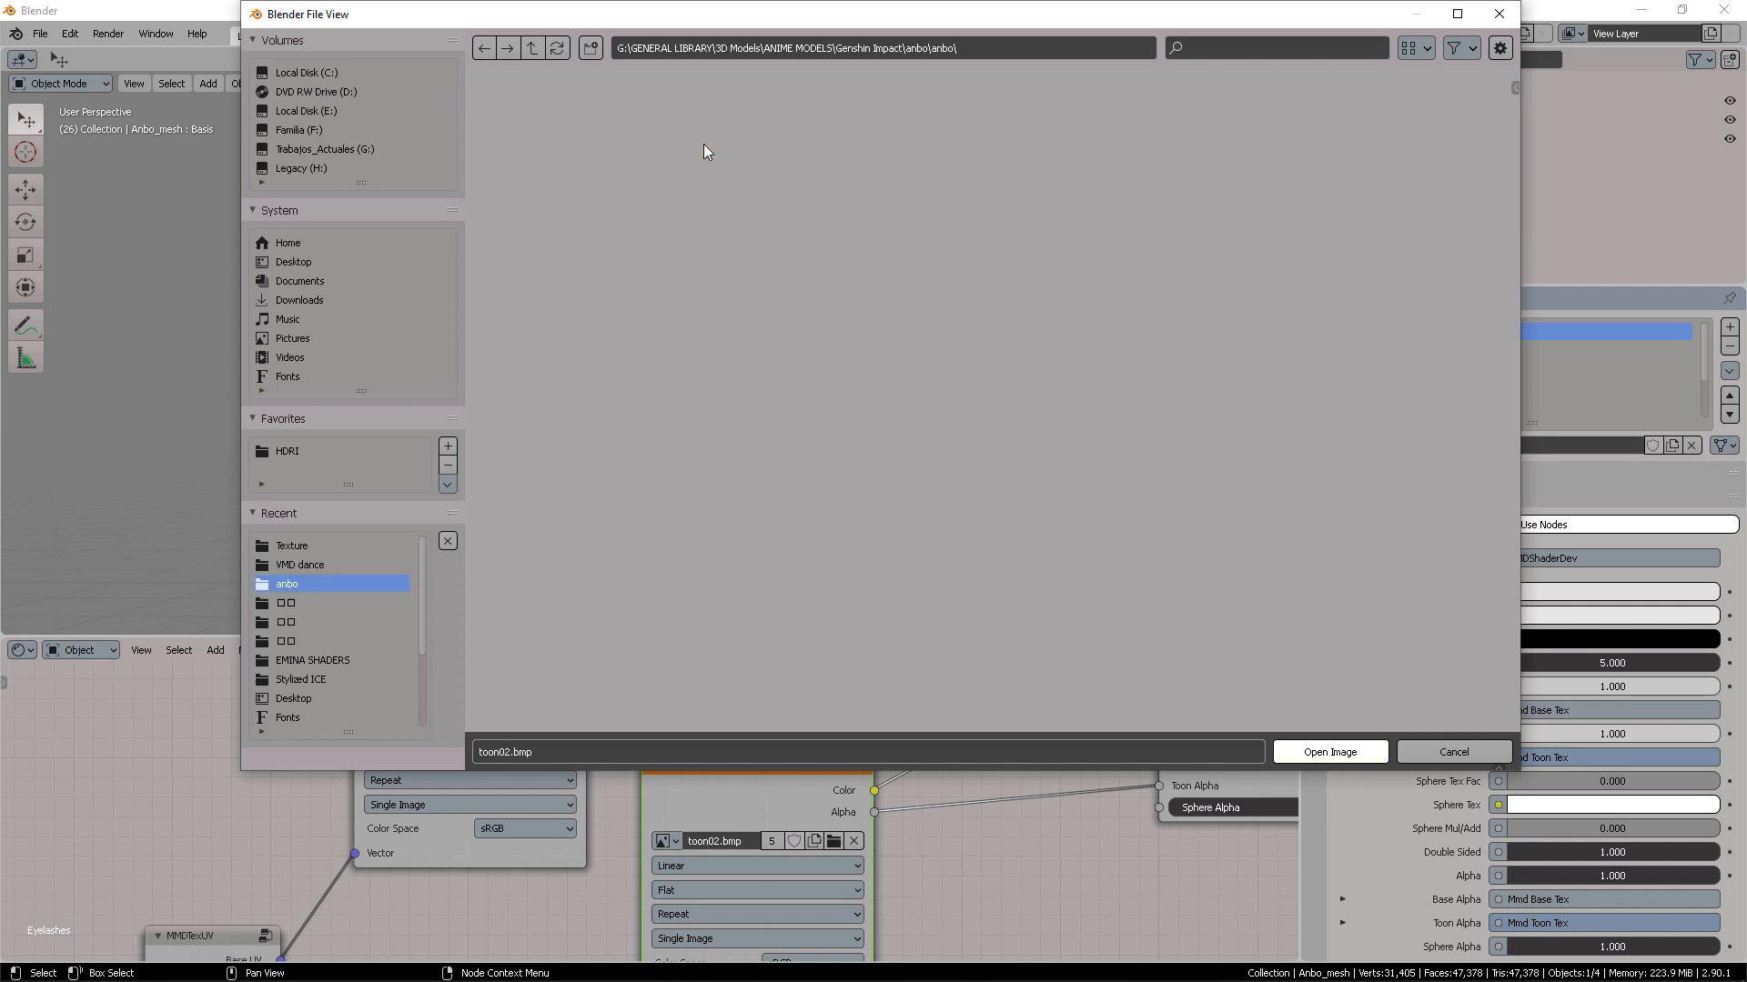
pyautogui.doubleClick(544, 142)
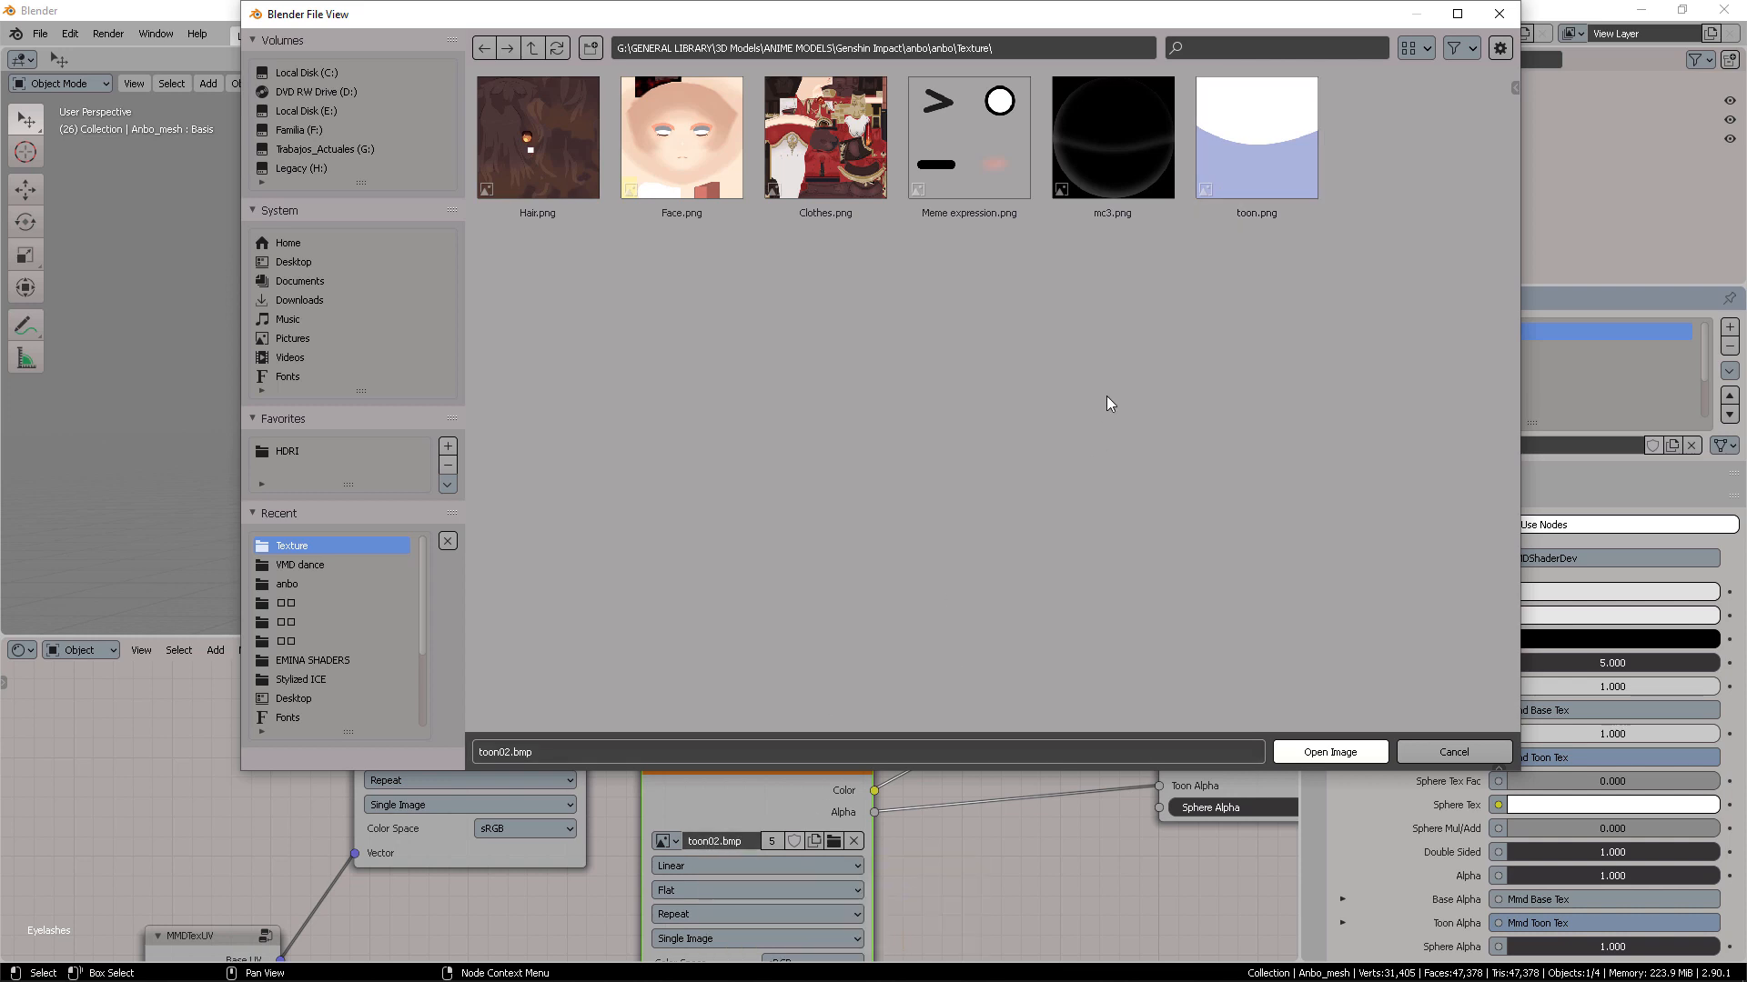
# Load toon.png into the Eyelashes material's Mmd Toon Tex node and check the eyelashes on the model
pyautogui.click(1262, 169)
pyautogui.click(1323, 754)
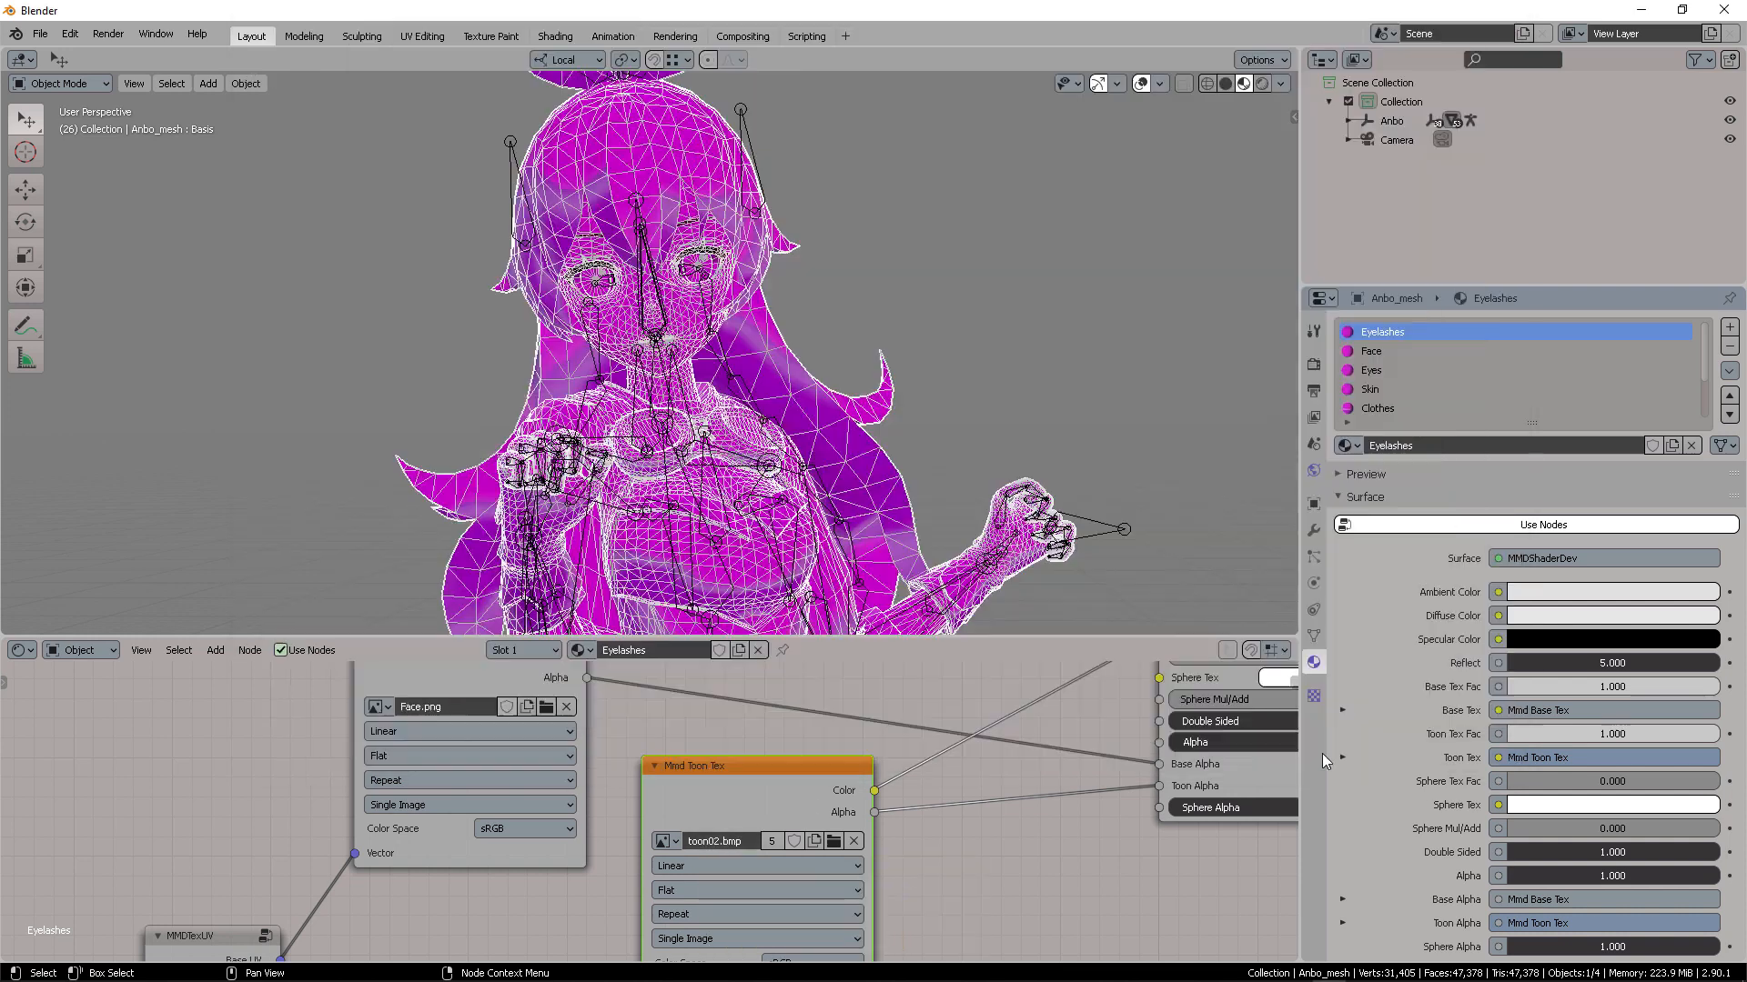
pyautogui.scroll(7, 696, 253)
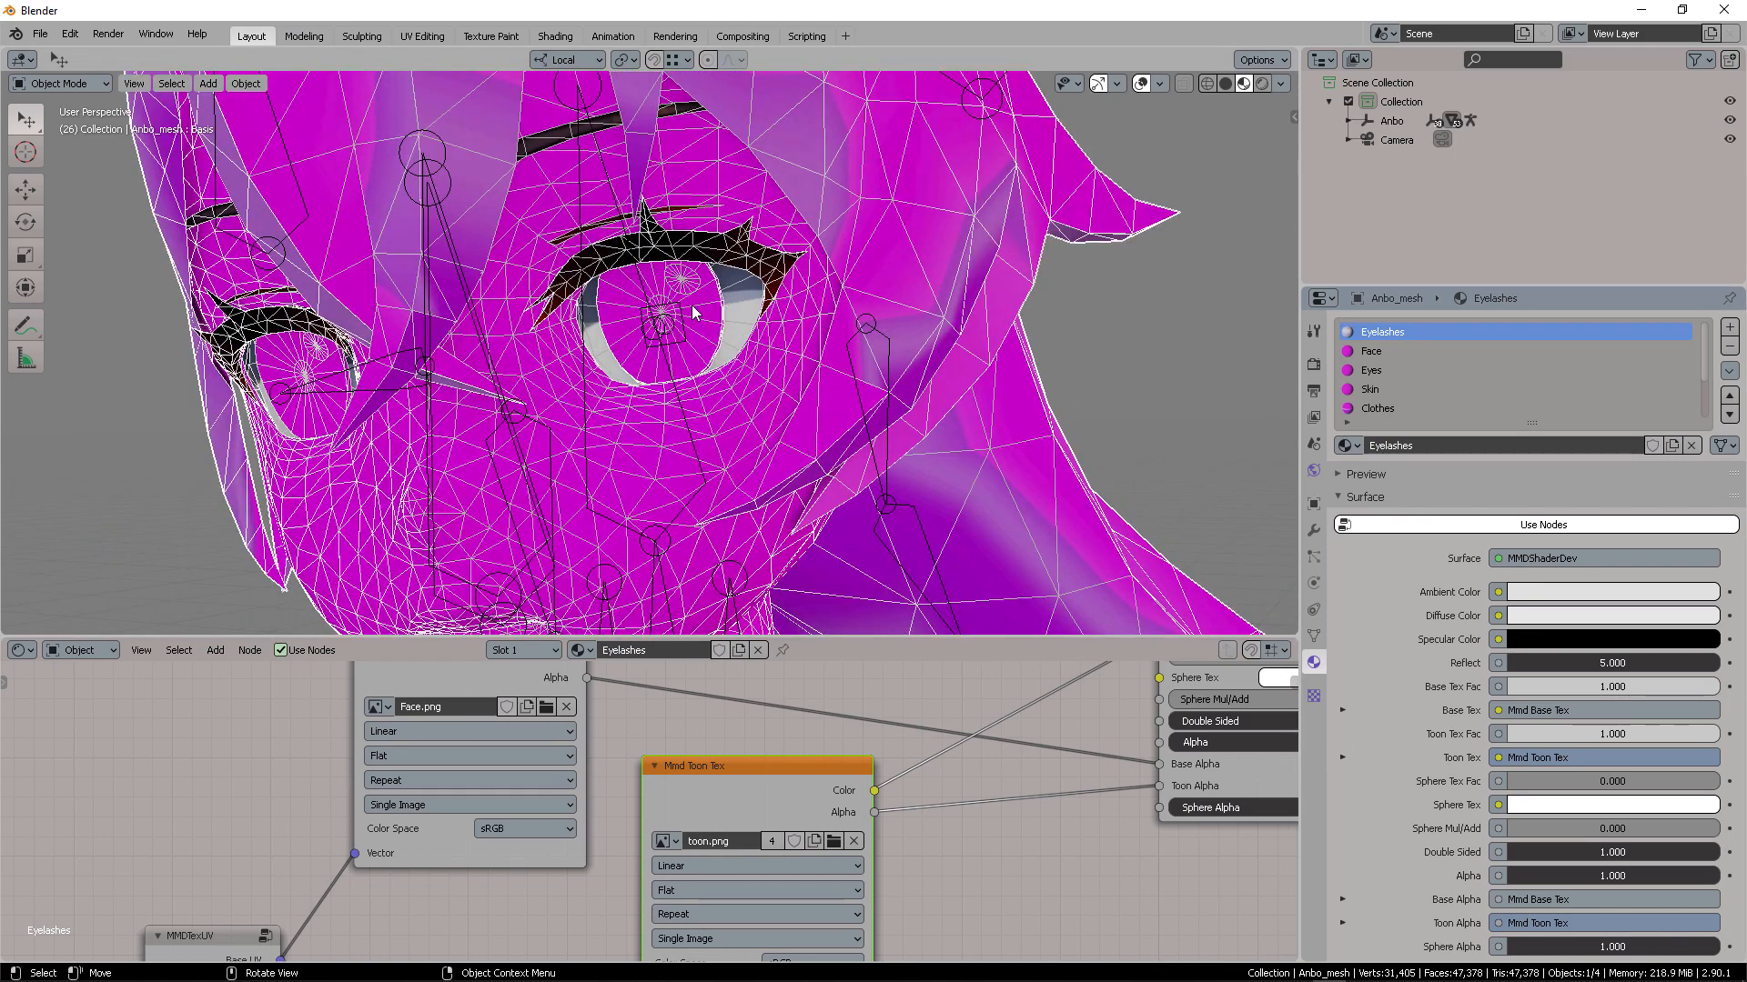
pyautogui.scroll(-6, 1039, 352)
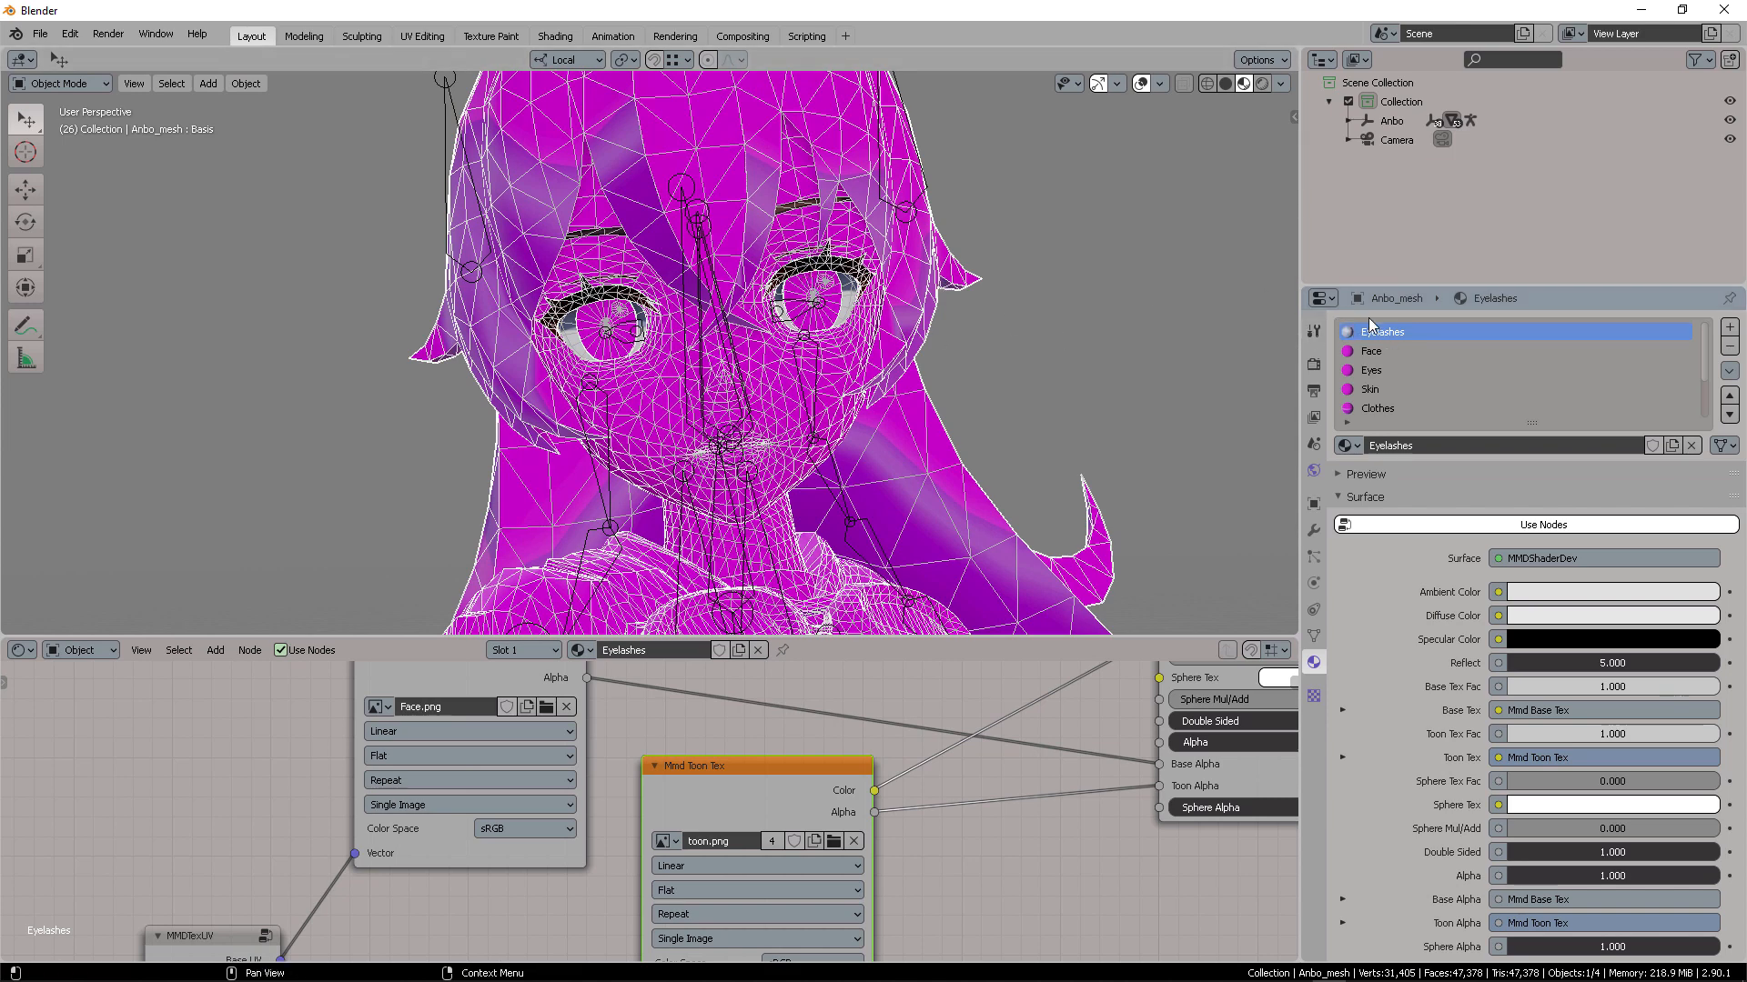
# Choose the Face material and move its Mmd Toon Tex node clear of the Mmd Base Tex node
pyautogui.click(1381, 355)
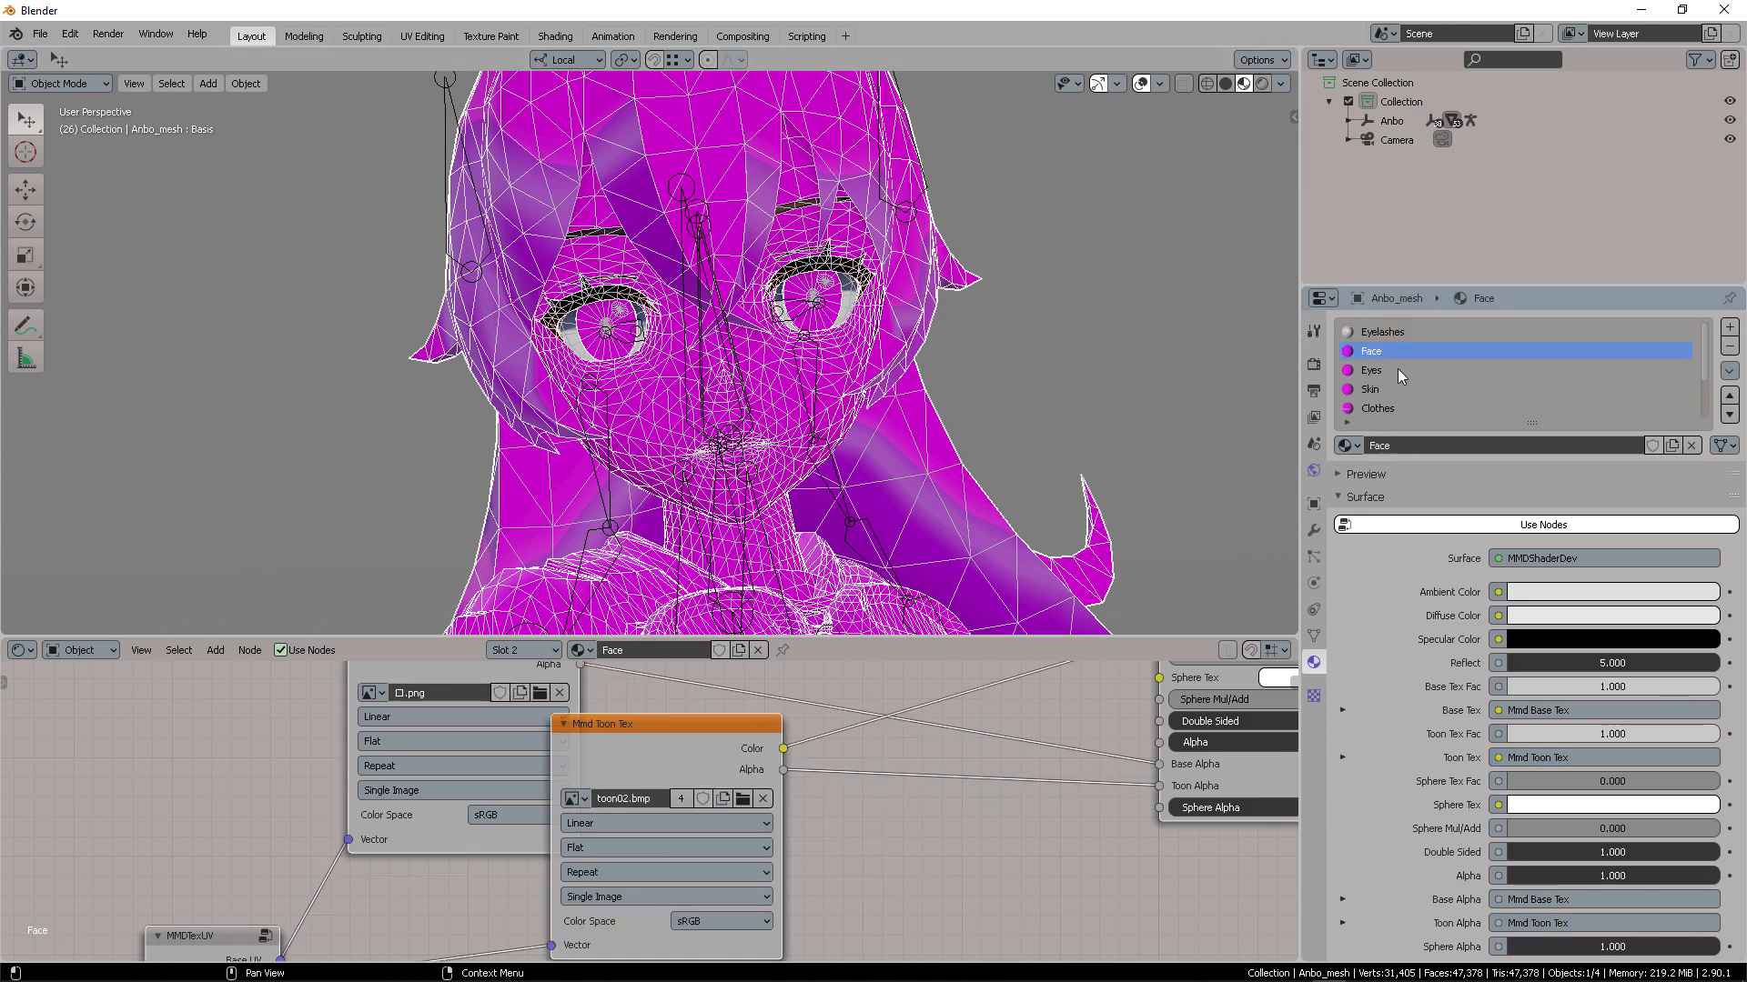
pyautogui.scroll(-2, 977, 787)
pyautogui.click(662, 698)
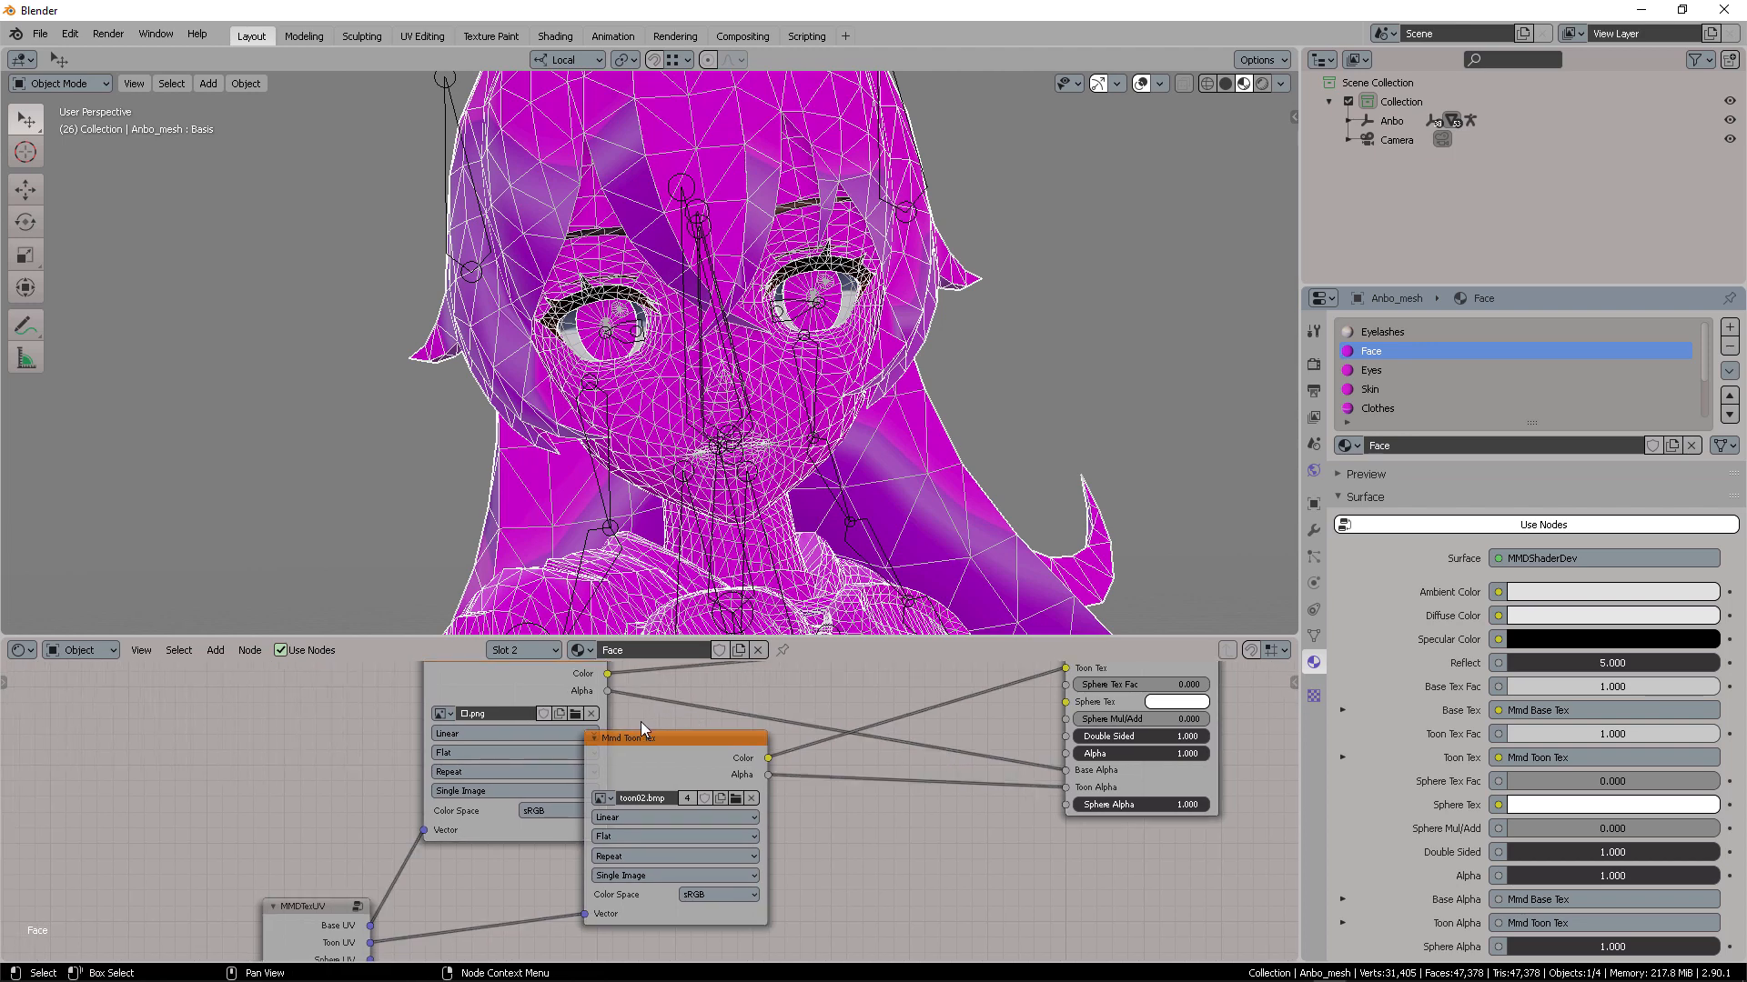
pyautogui.moveTo(644, 738); pyautogui.dragTo(728, 763)
pyautogui.scroll(3, 641, 736)
pyautogui.moveTo(647, 738); pyautogui.dragTo(687, 809, button='middle')
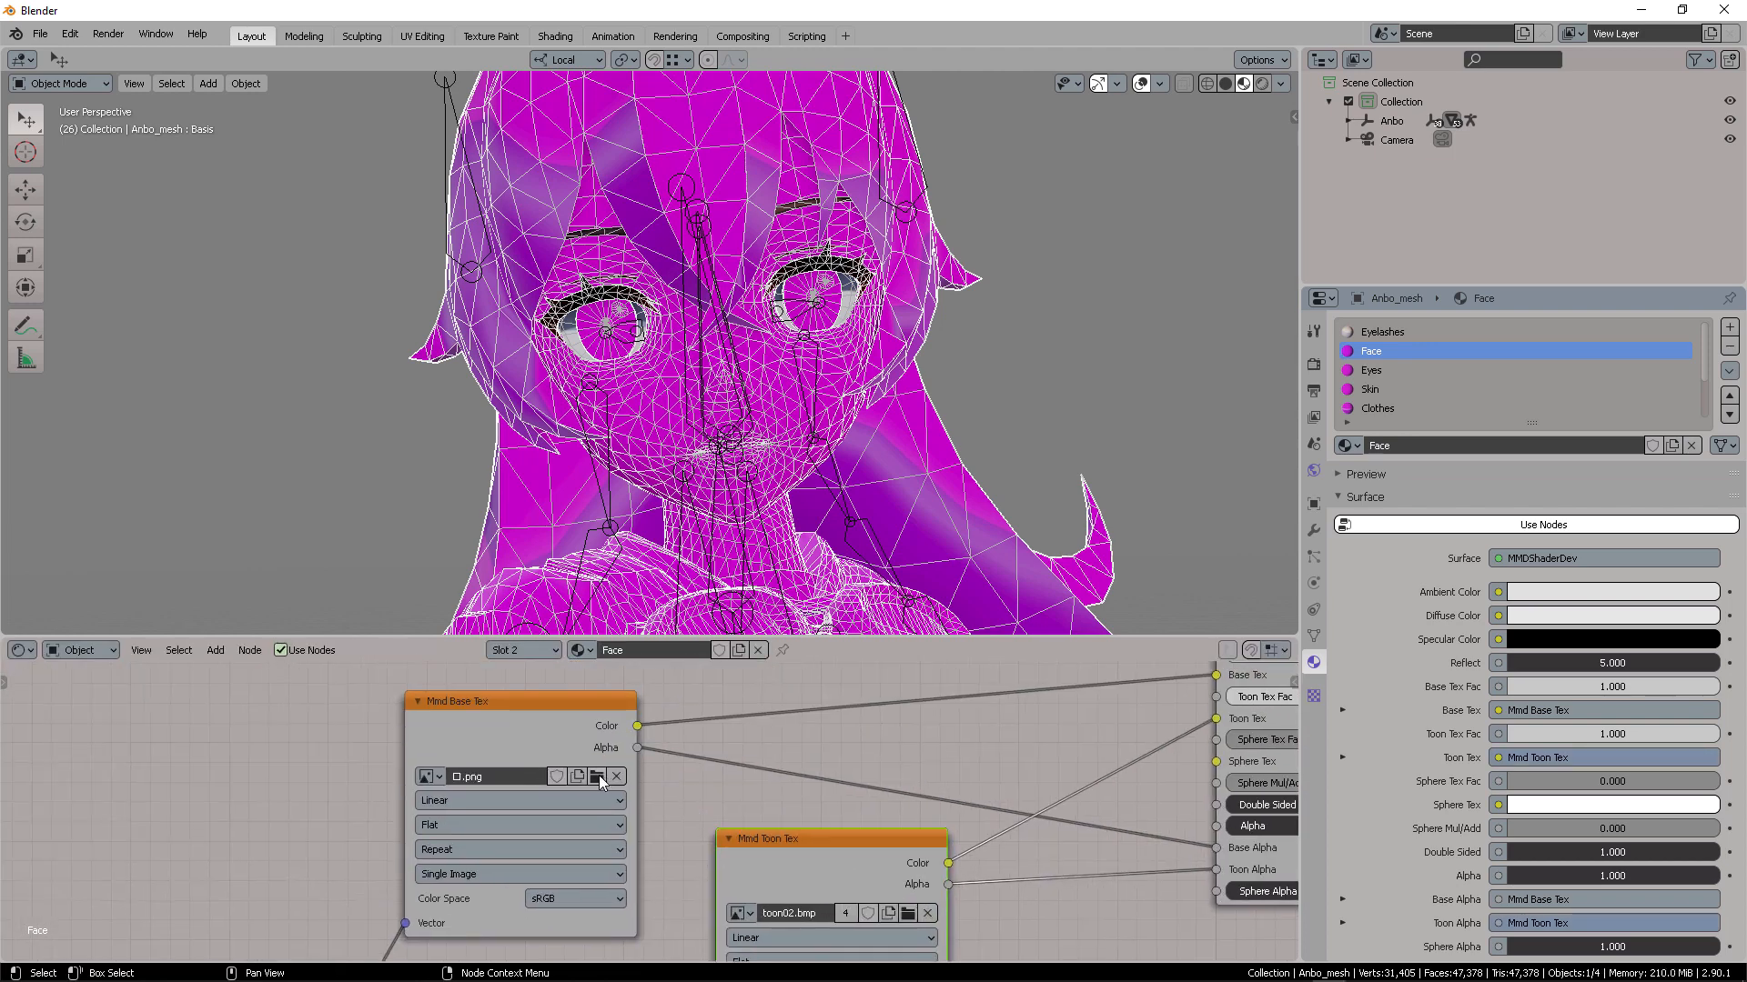
# Load Face.png into the Face material's Mmd Base Tex node
pyautogui.click(596, 778)
pyautogui.click(675, 96)
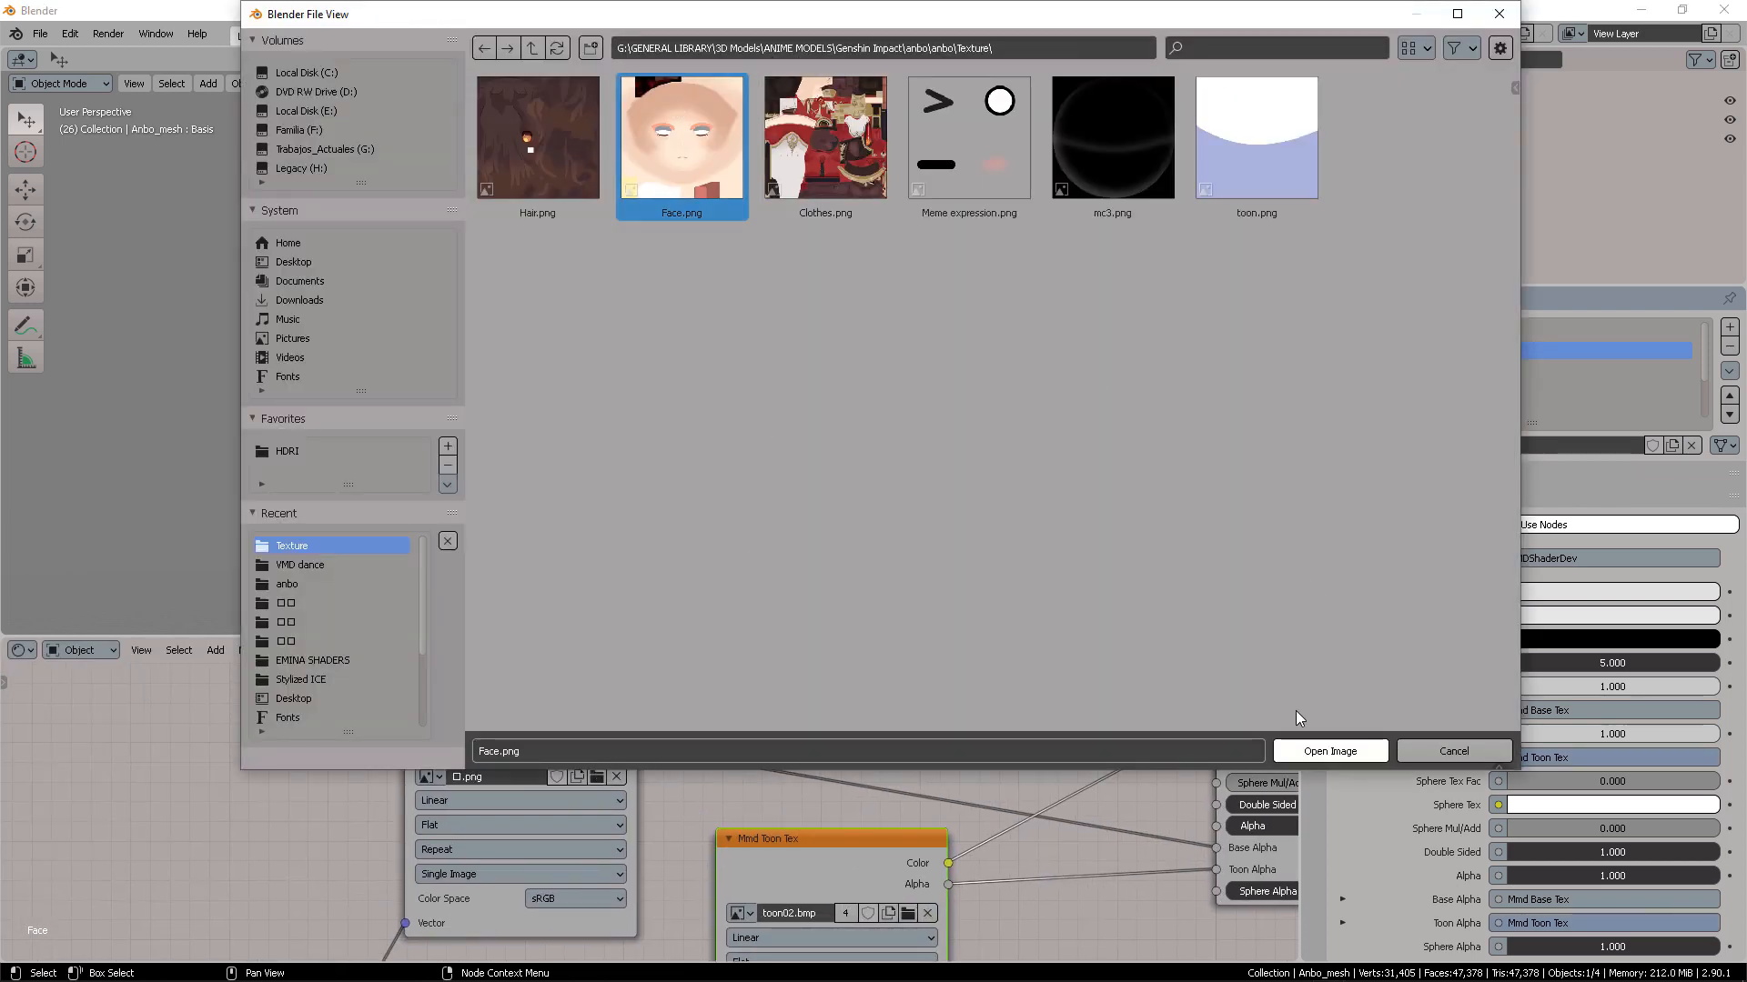
pyautogui.click(1317, 750)
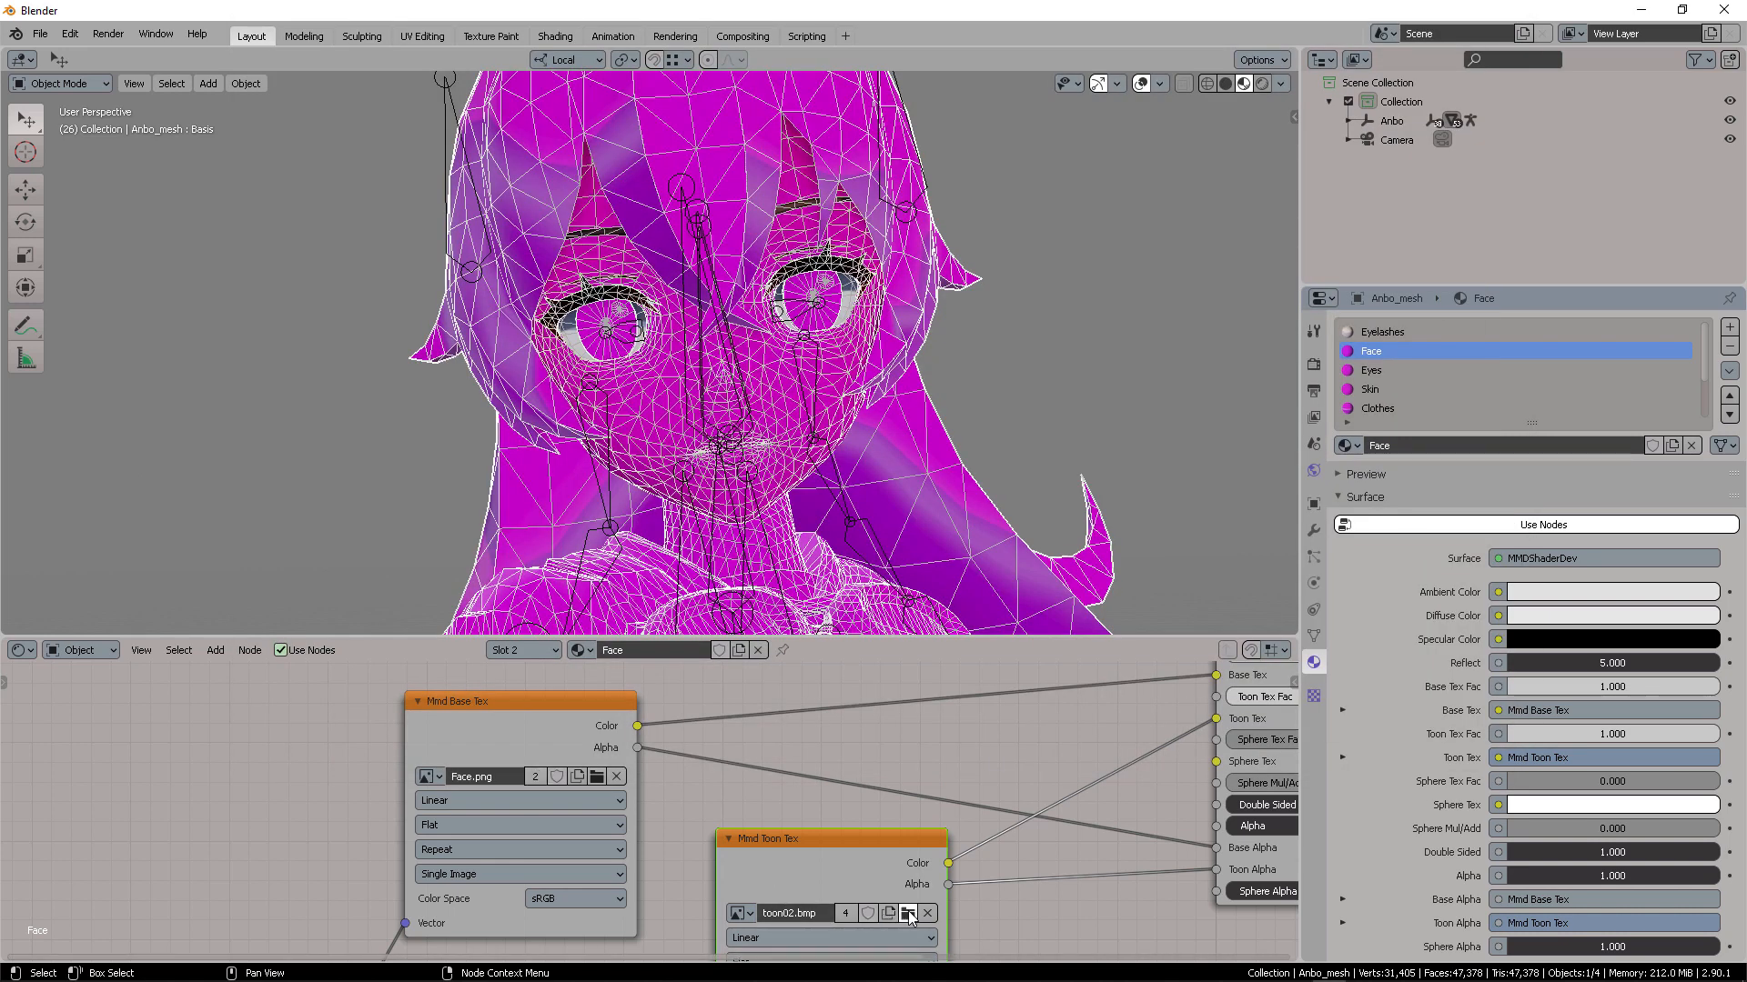
# Load toon.png from the Genshin Impact\anbo\anbo\Texture folder into the Face material's Mmd Toon Tex node
pyautogui.click(908, 912)
pyautogui.click(807, 46)
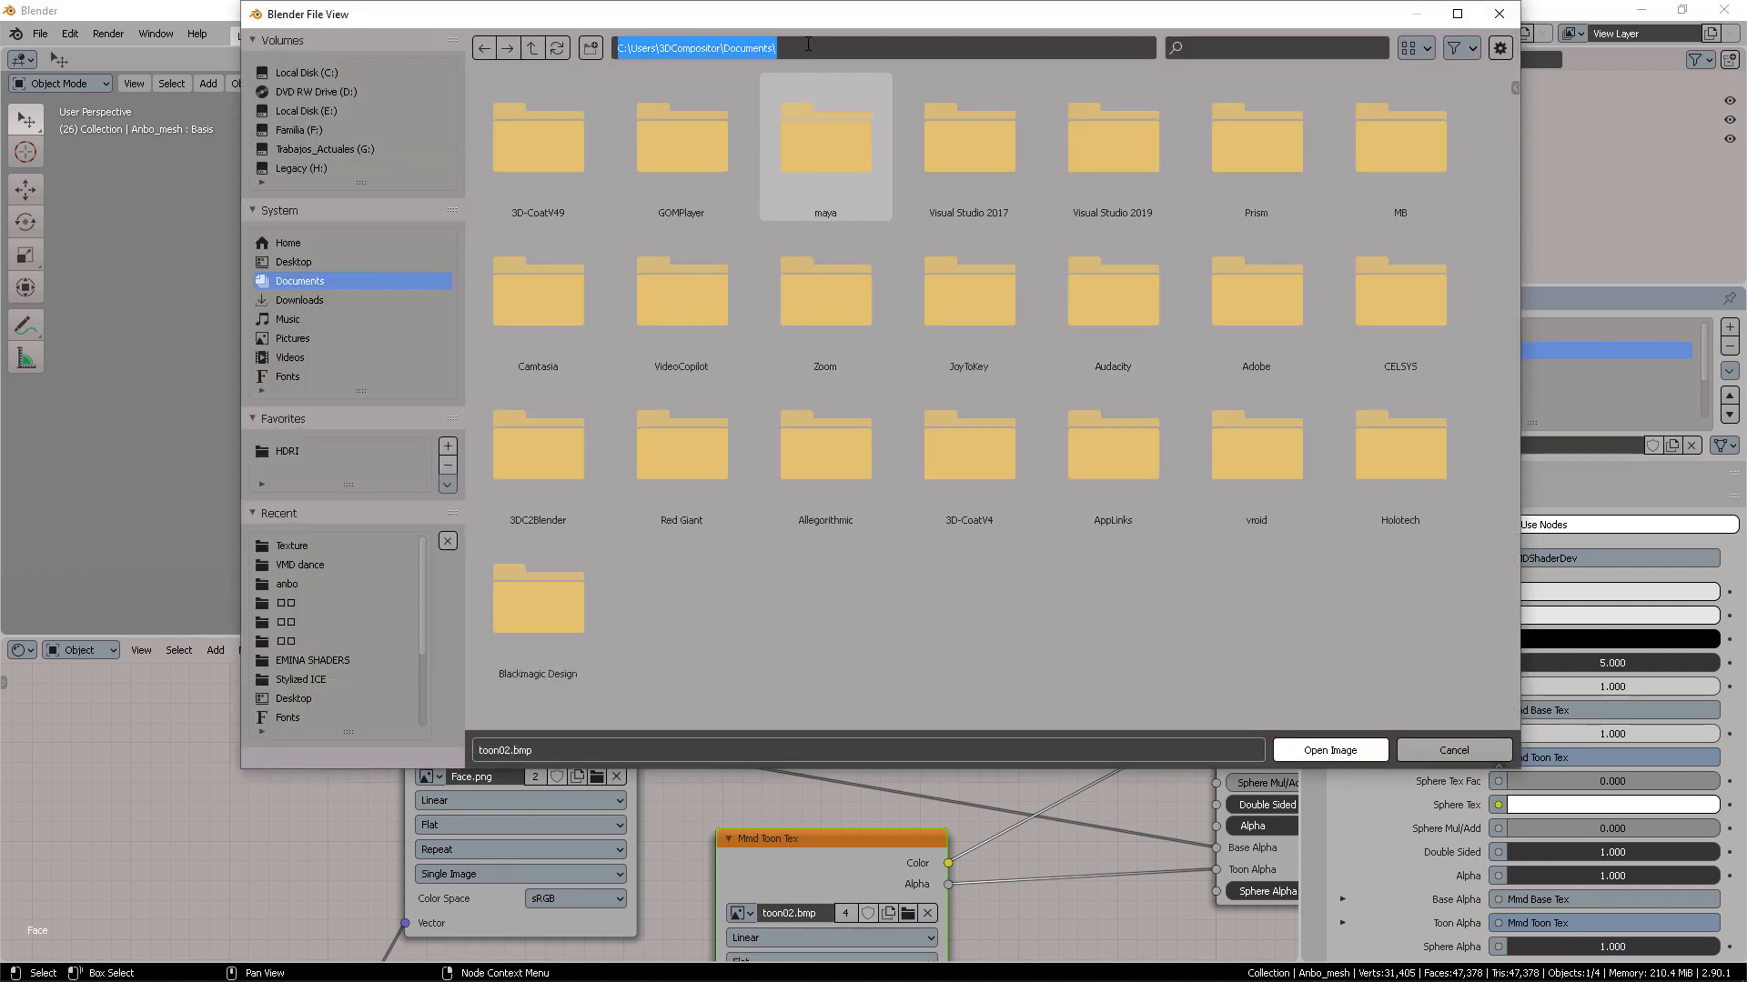
pyautogui.write('G:\\GENERAL LIBRARY\\3D Models\\ANIME MODELS\\Genshin Impact\\anbo\\VMD dance\\')
pyautogui.press('Return')
pyautogui.click(529, 47)
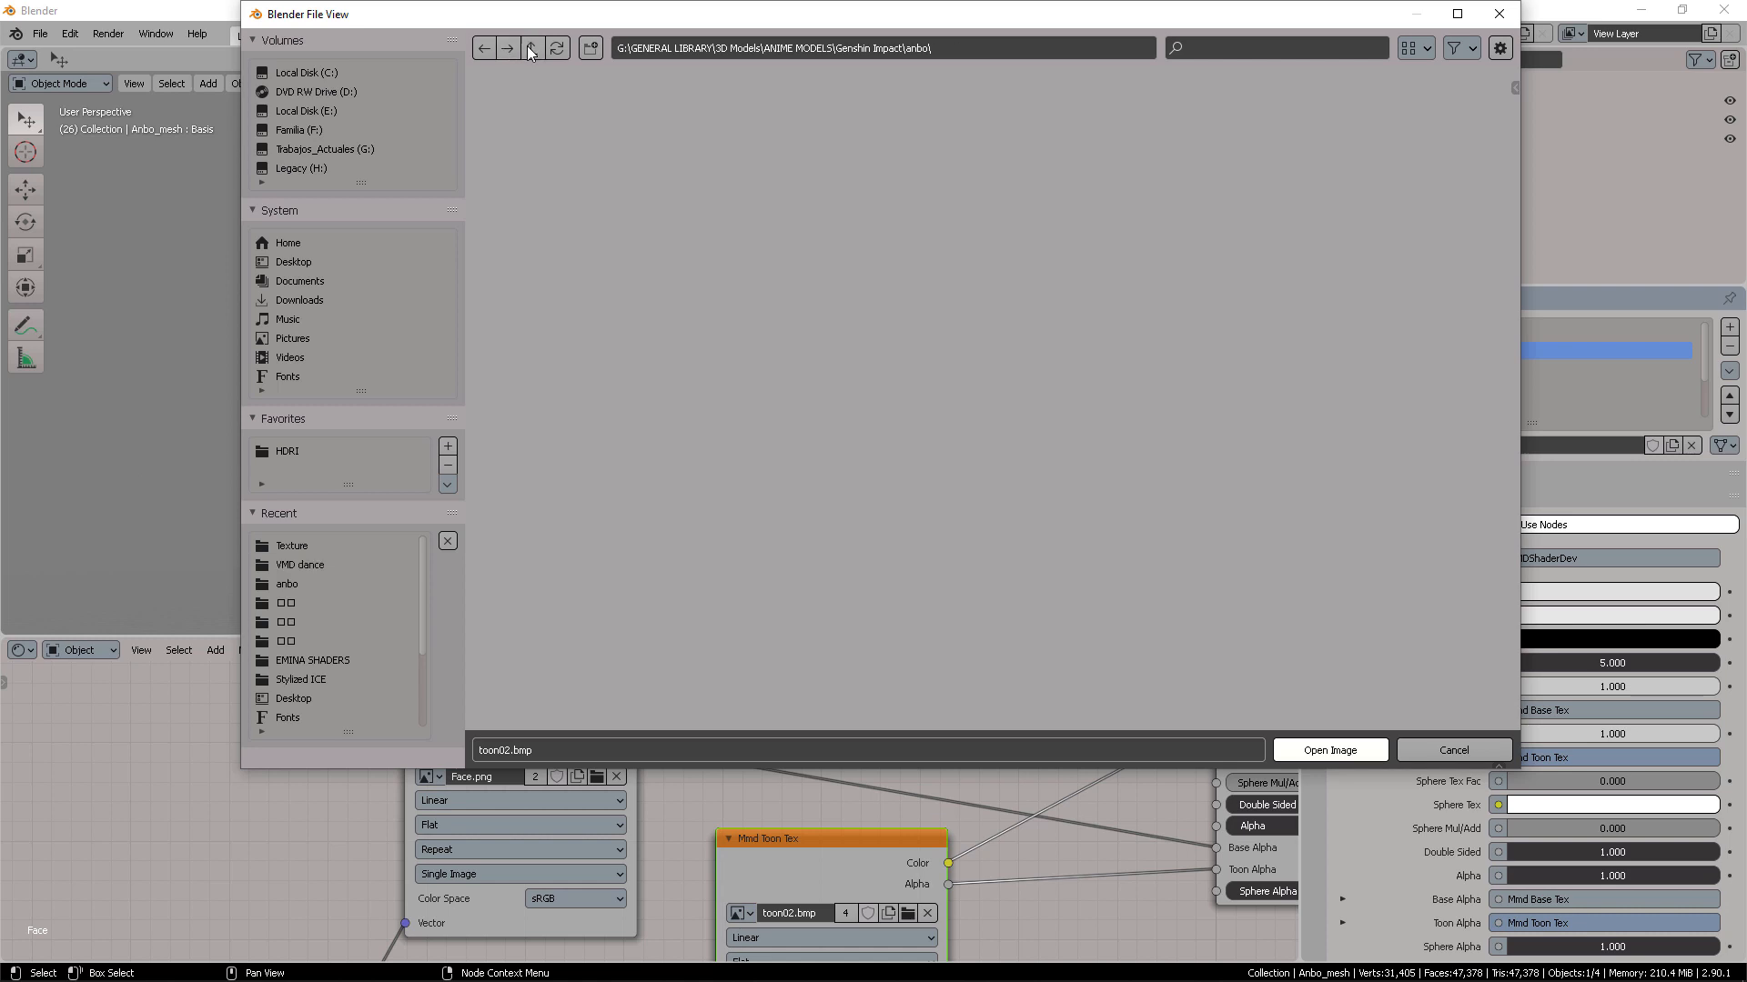
pyautogui.doubleClick(646, 137)
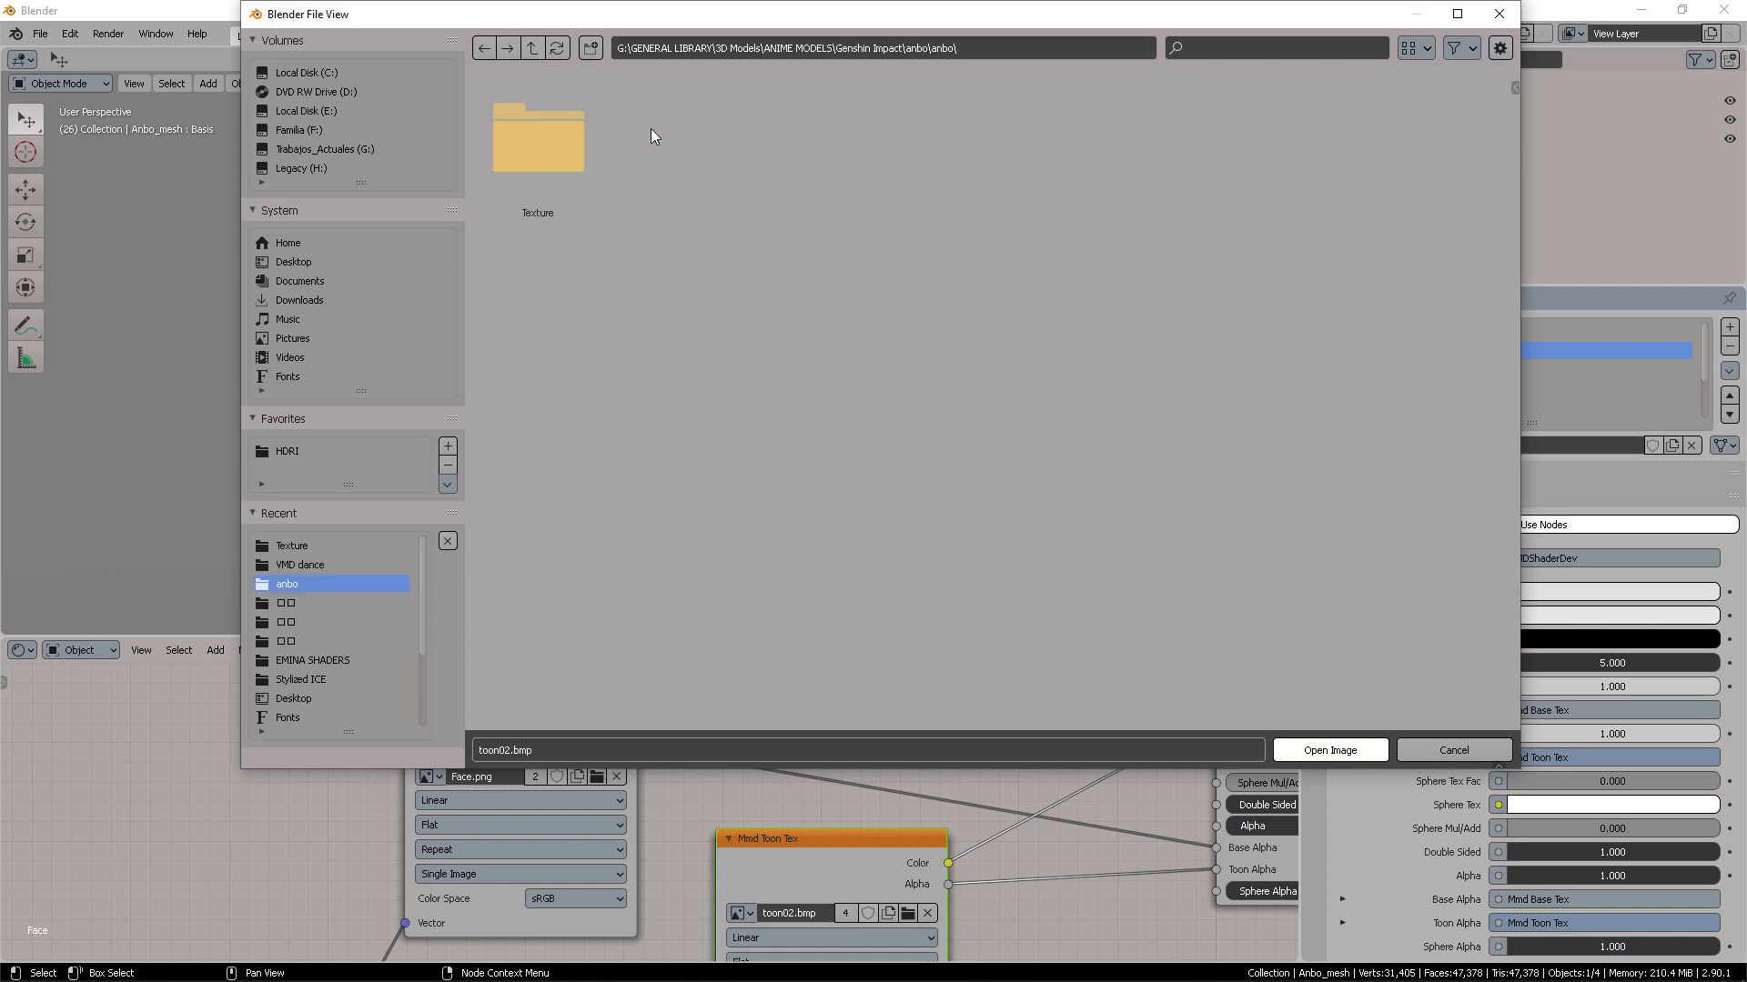
pyautogui.doubleClick(534, 143)
pyautogui.click(1216, 128)
pyautogui.click(1010, 48)
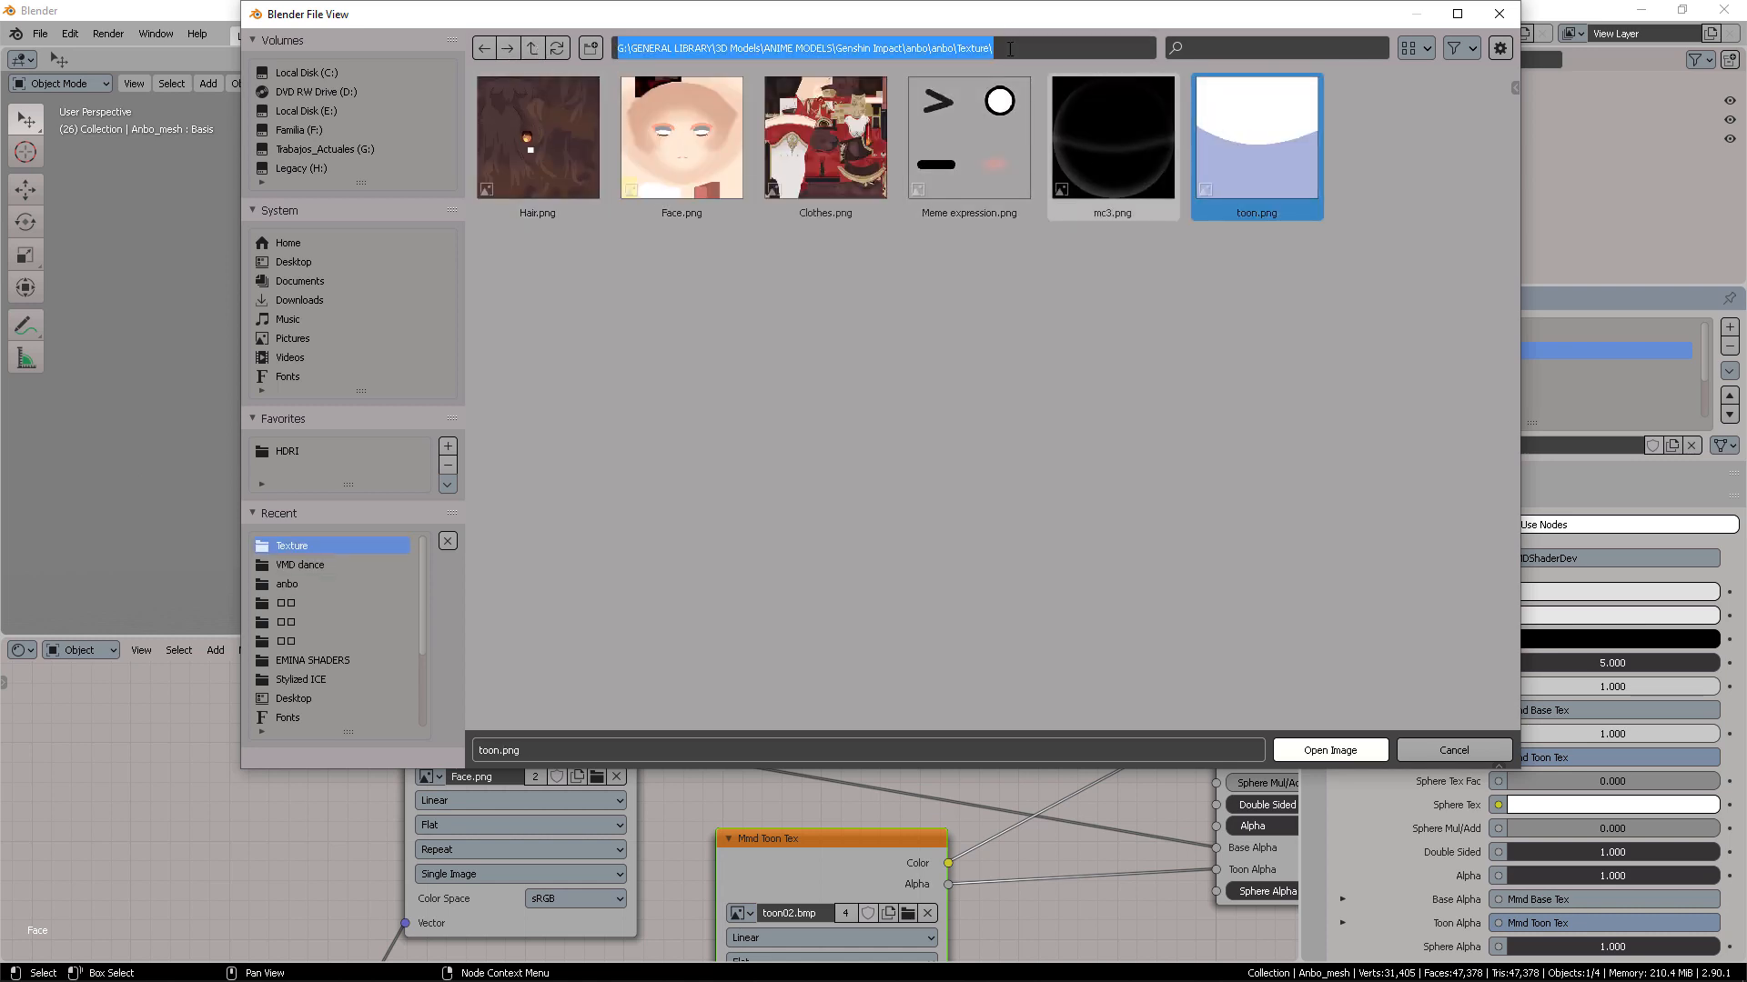
pyautogui.click(1164, 133)
pyautogui.click(1330, 761)
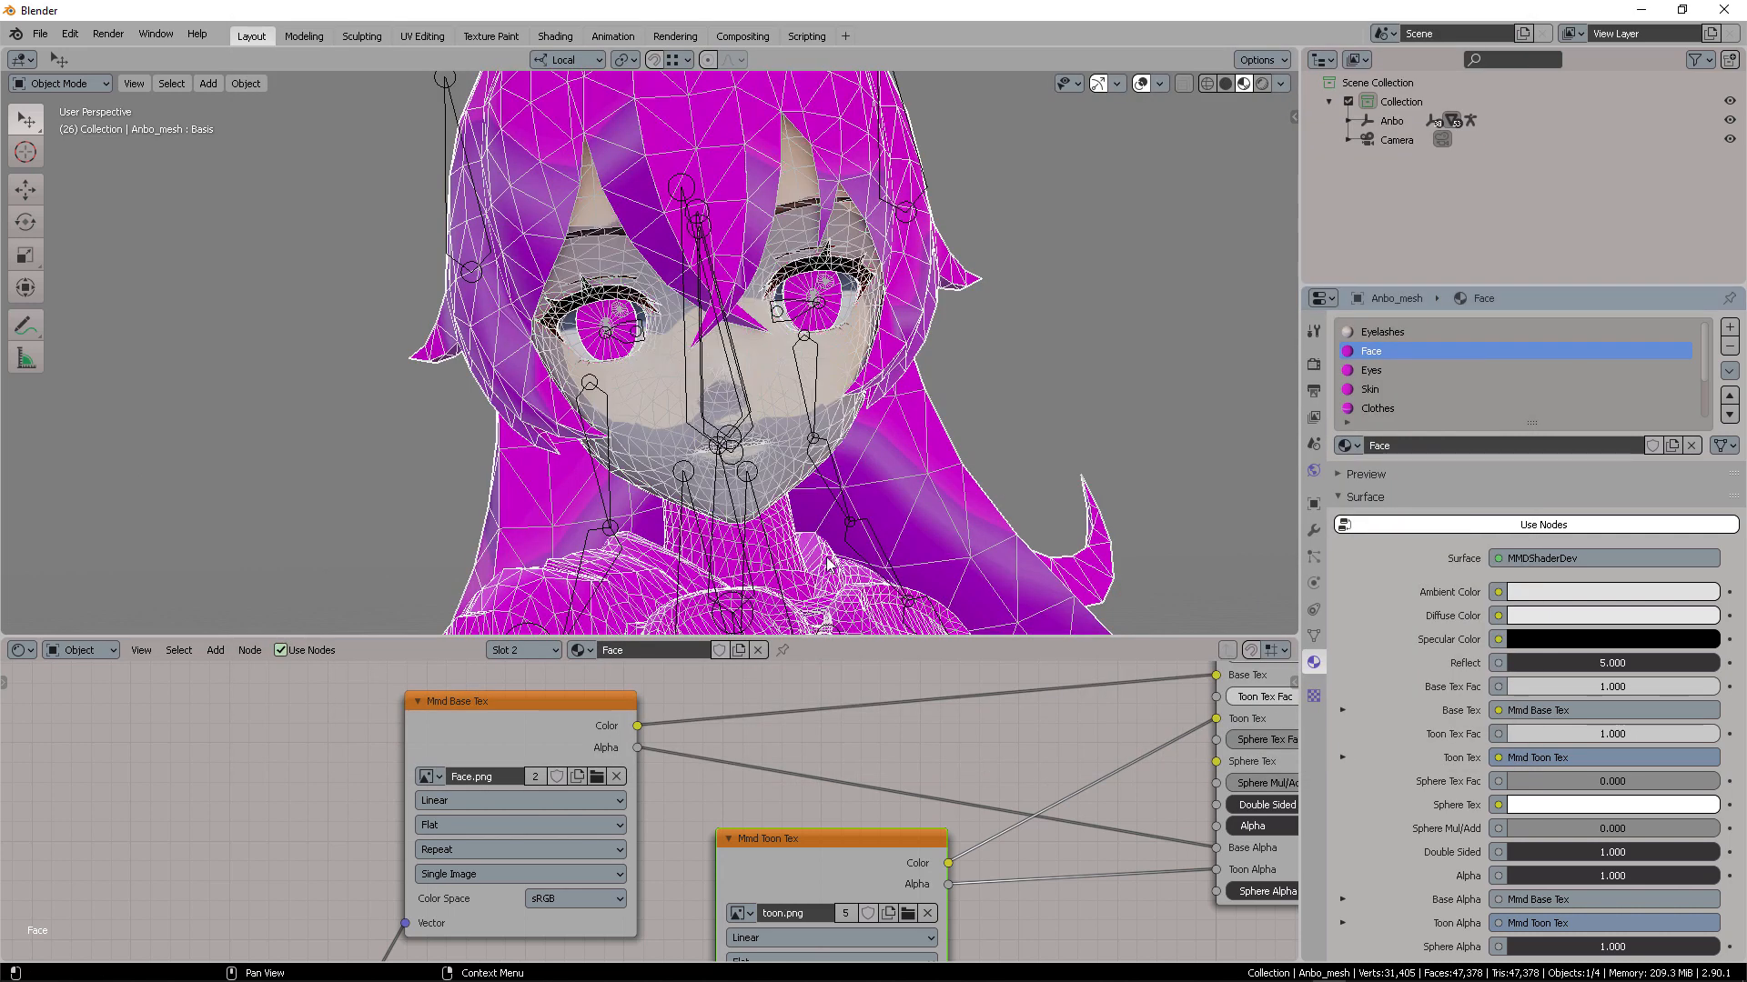
# Move the Eyes material's Mmd Toon Tex node clear of the Mmd Base Tex node and load Hair.png into Mmd Base Tex
pyautogui.click(1395, 369)
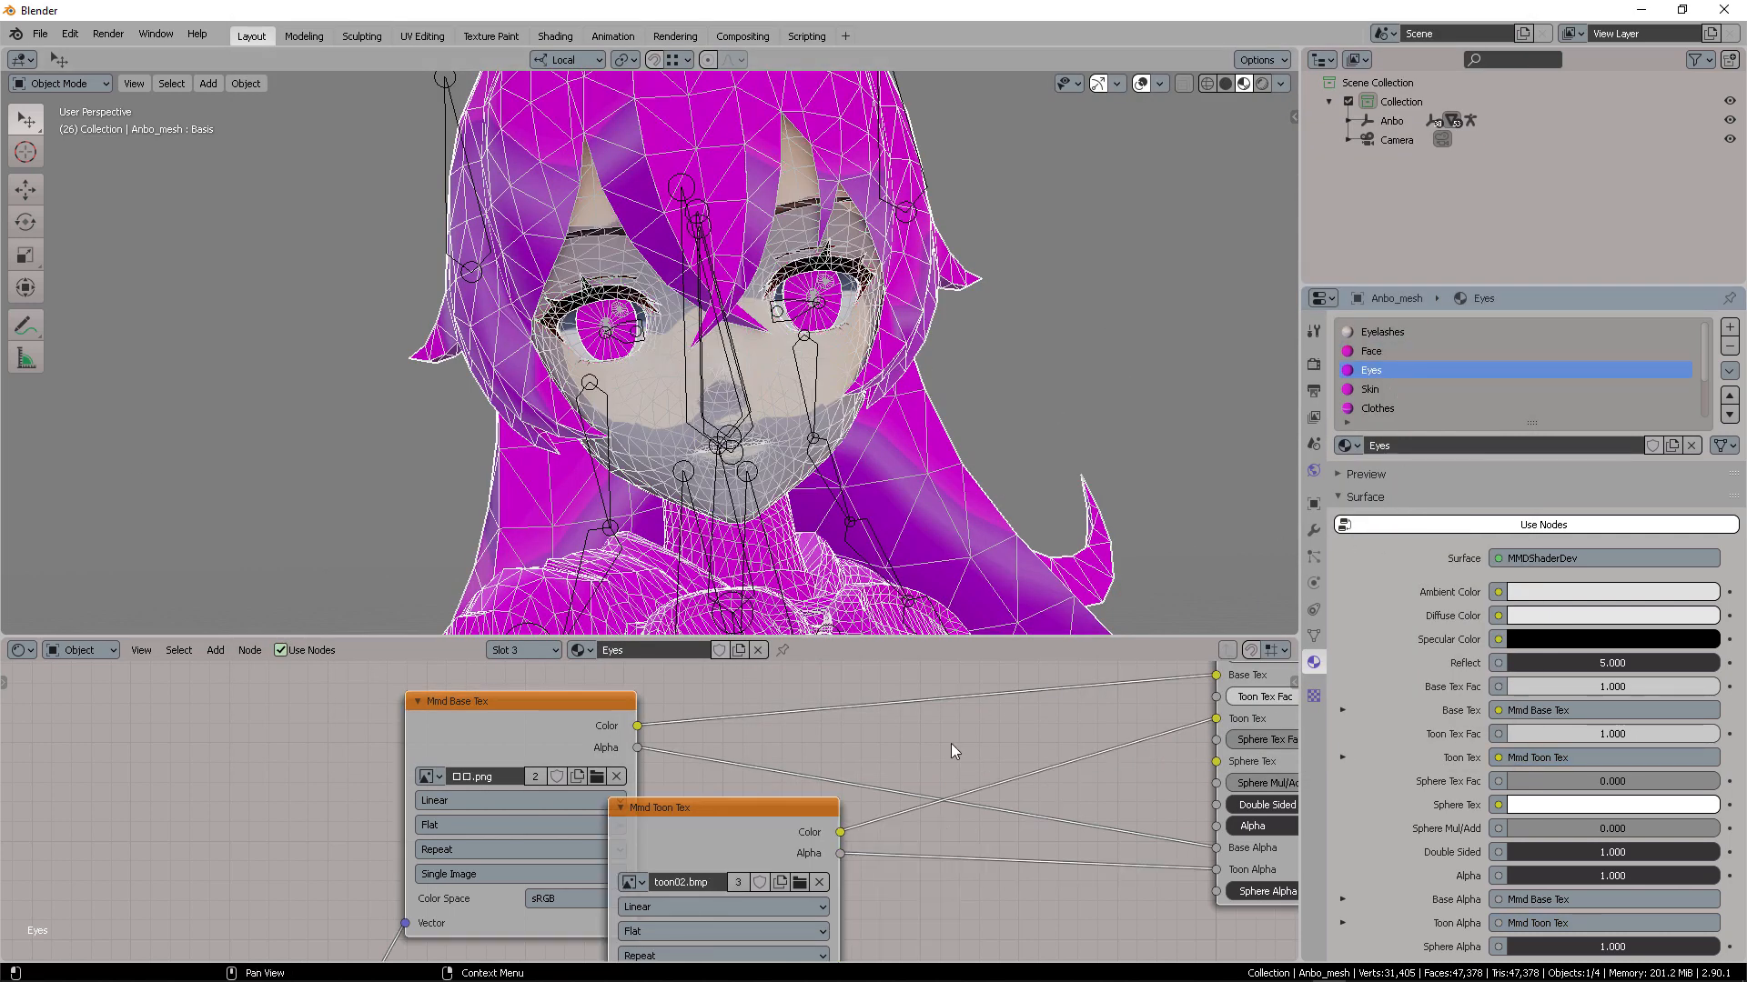
pyautogui.moveTo(717, 809); pyautogui.dragTo(807, 834)
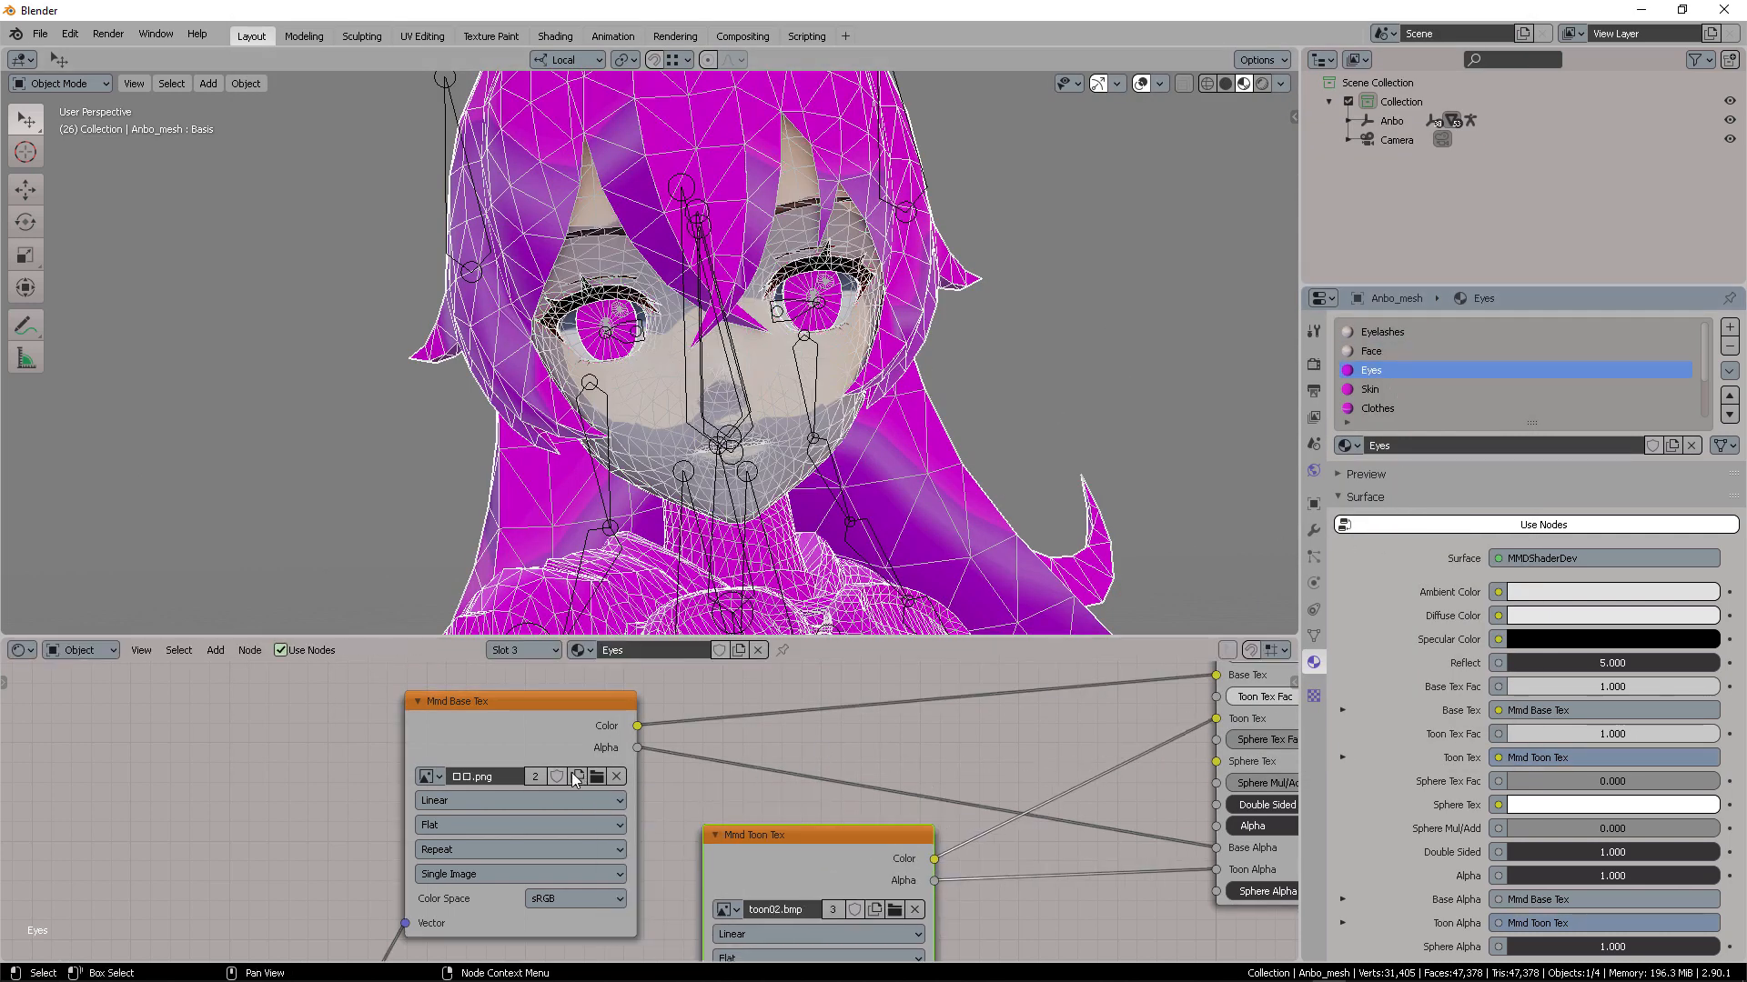
pyautogui.click(596, 776)
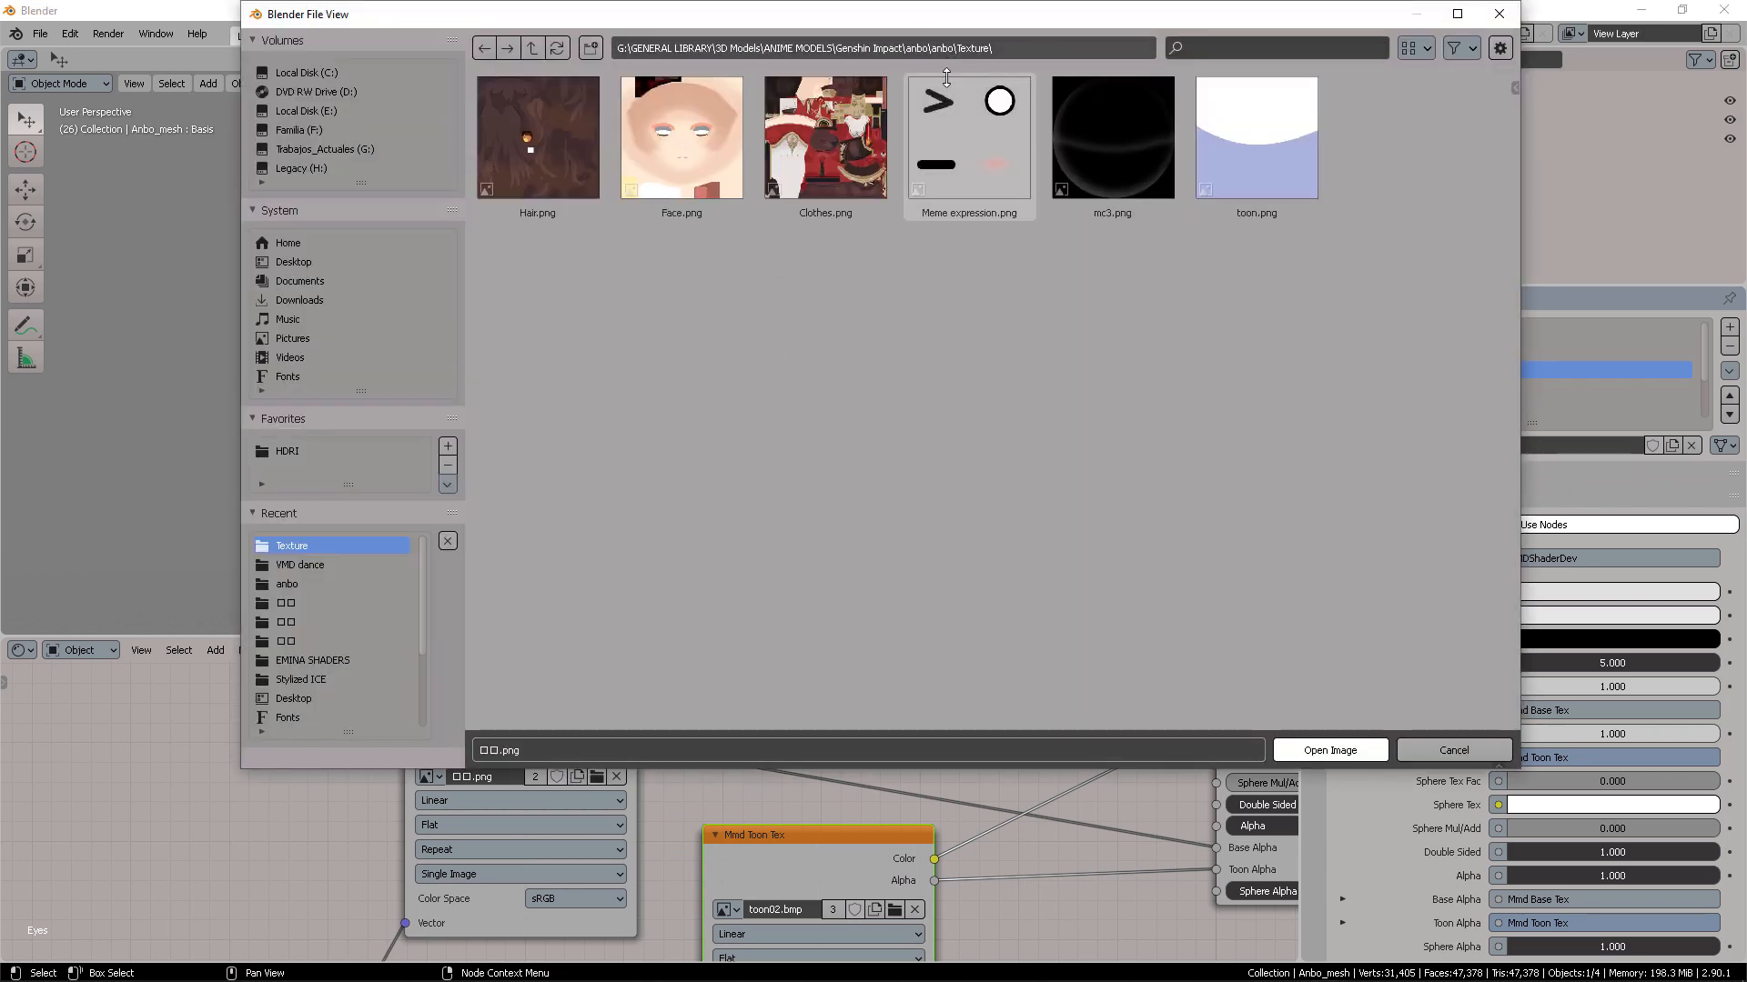
pyautogui.click(1452, 751)
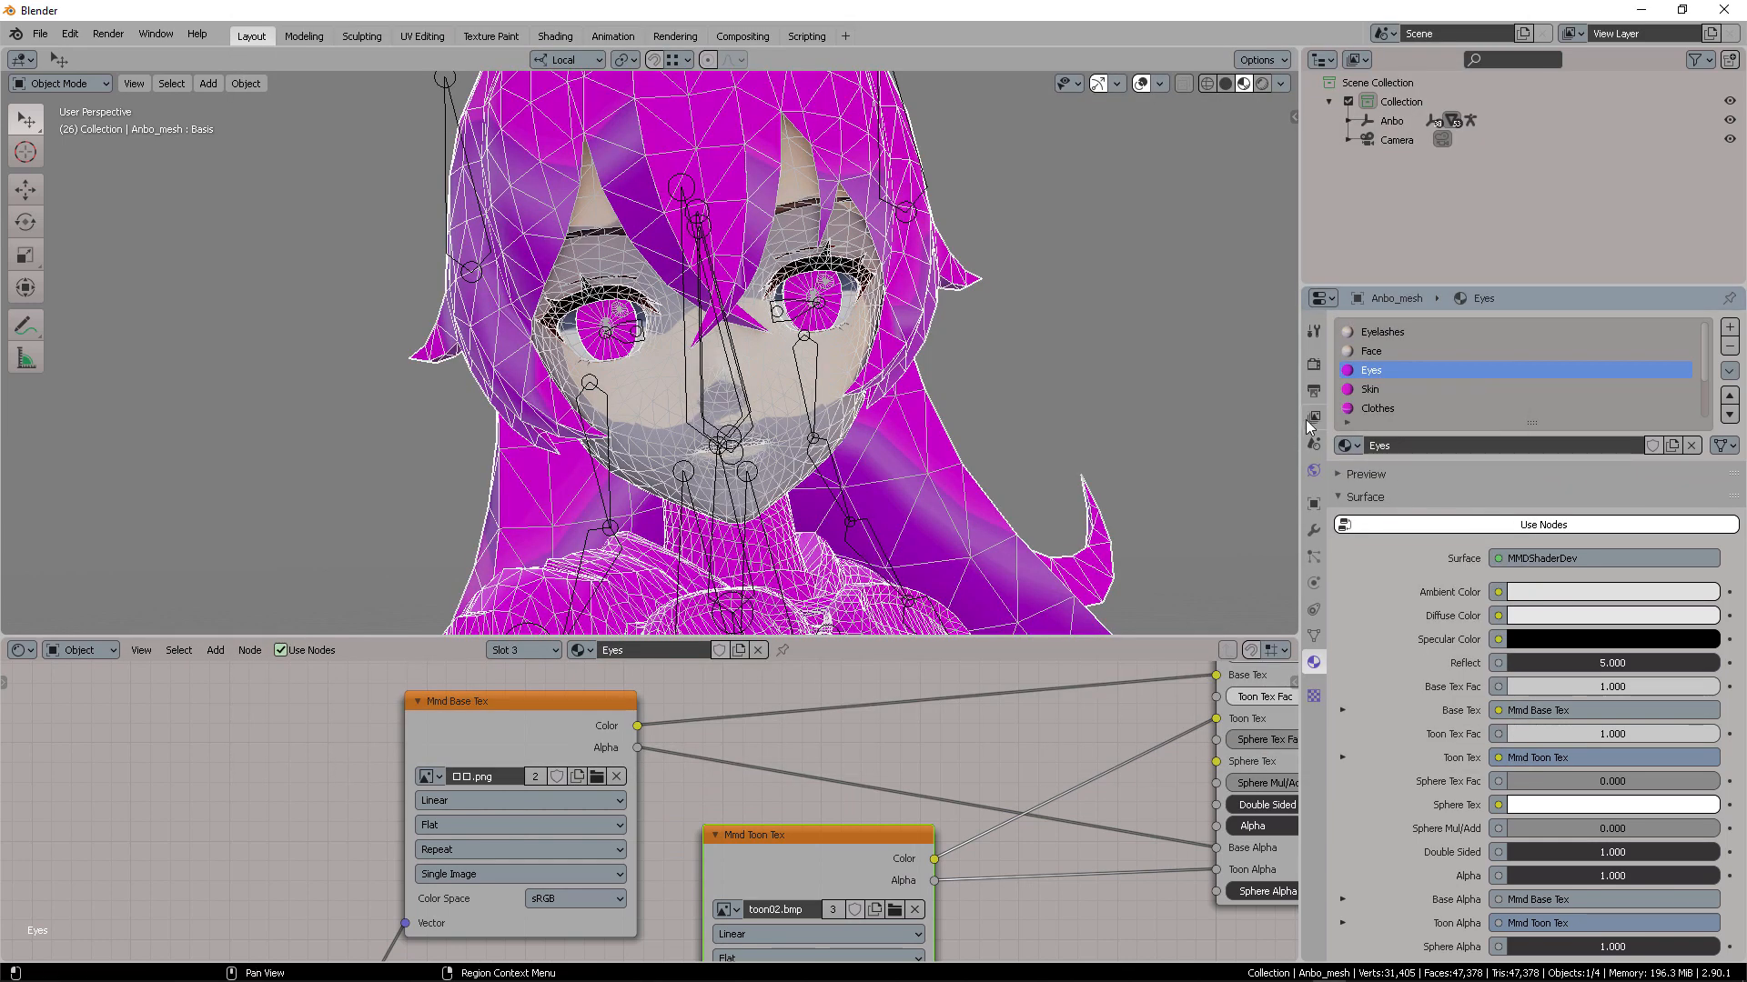
pyautogui.click(598, 774)
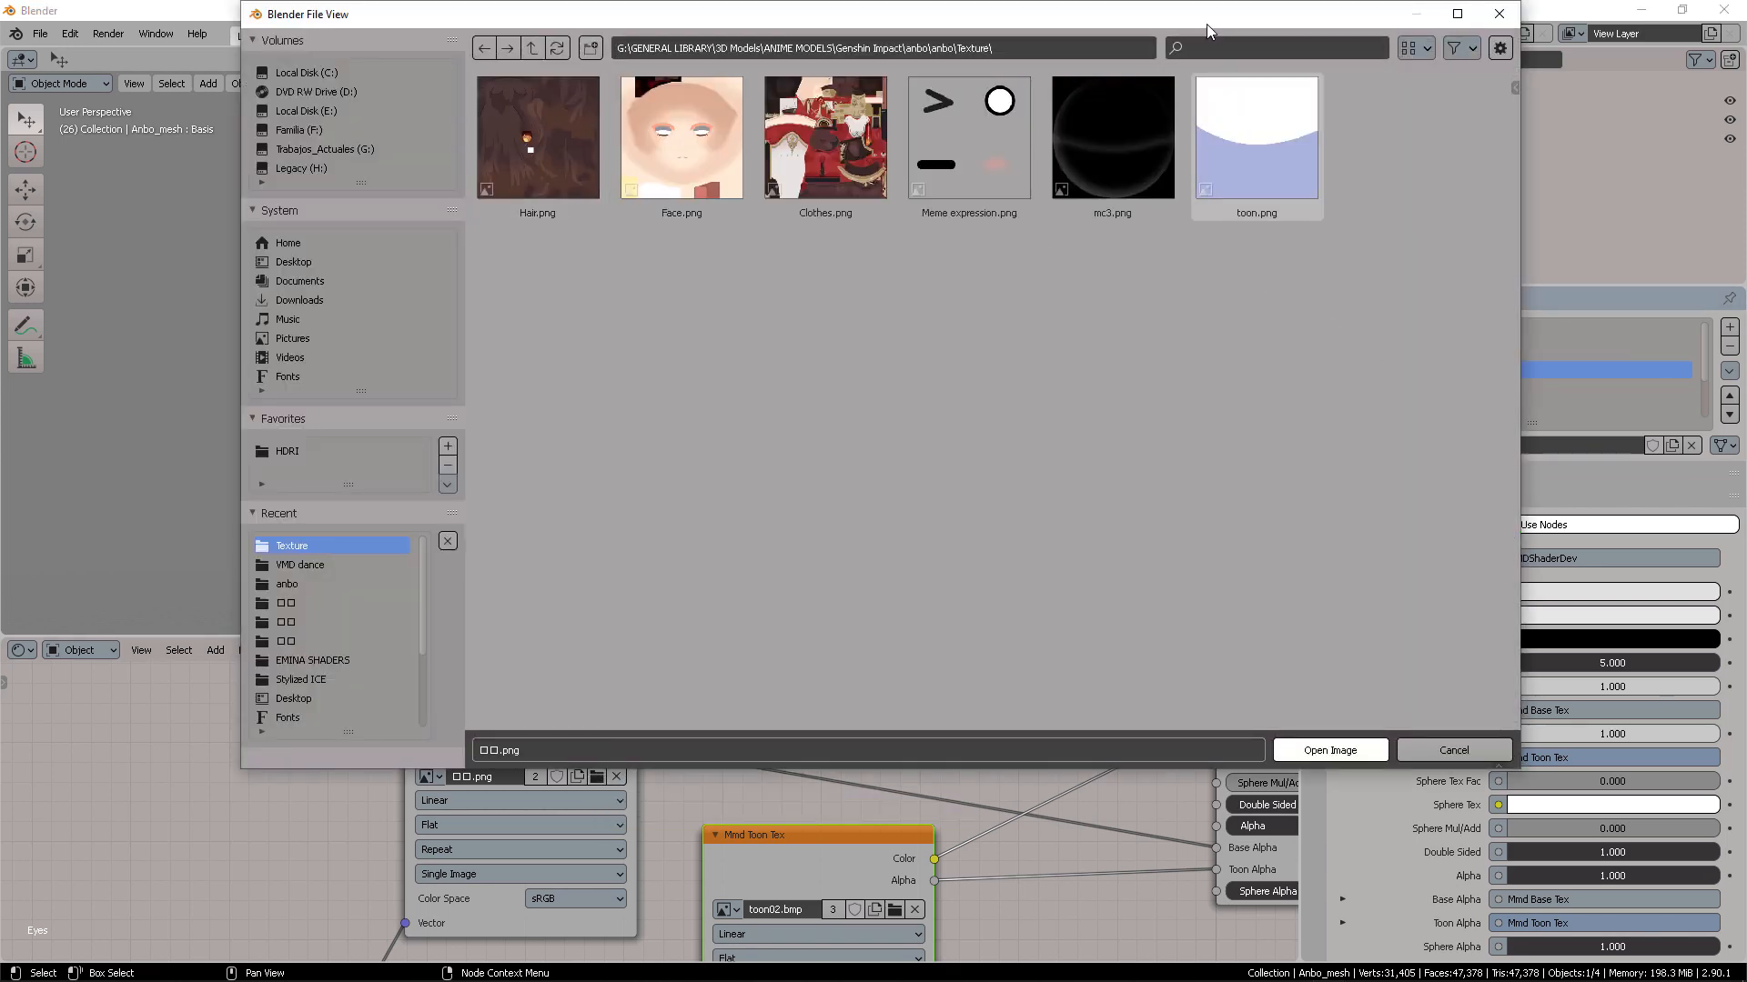
pyautogui.moveTo(1208, 20); pyautogui.dragTo(1011, 45)
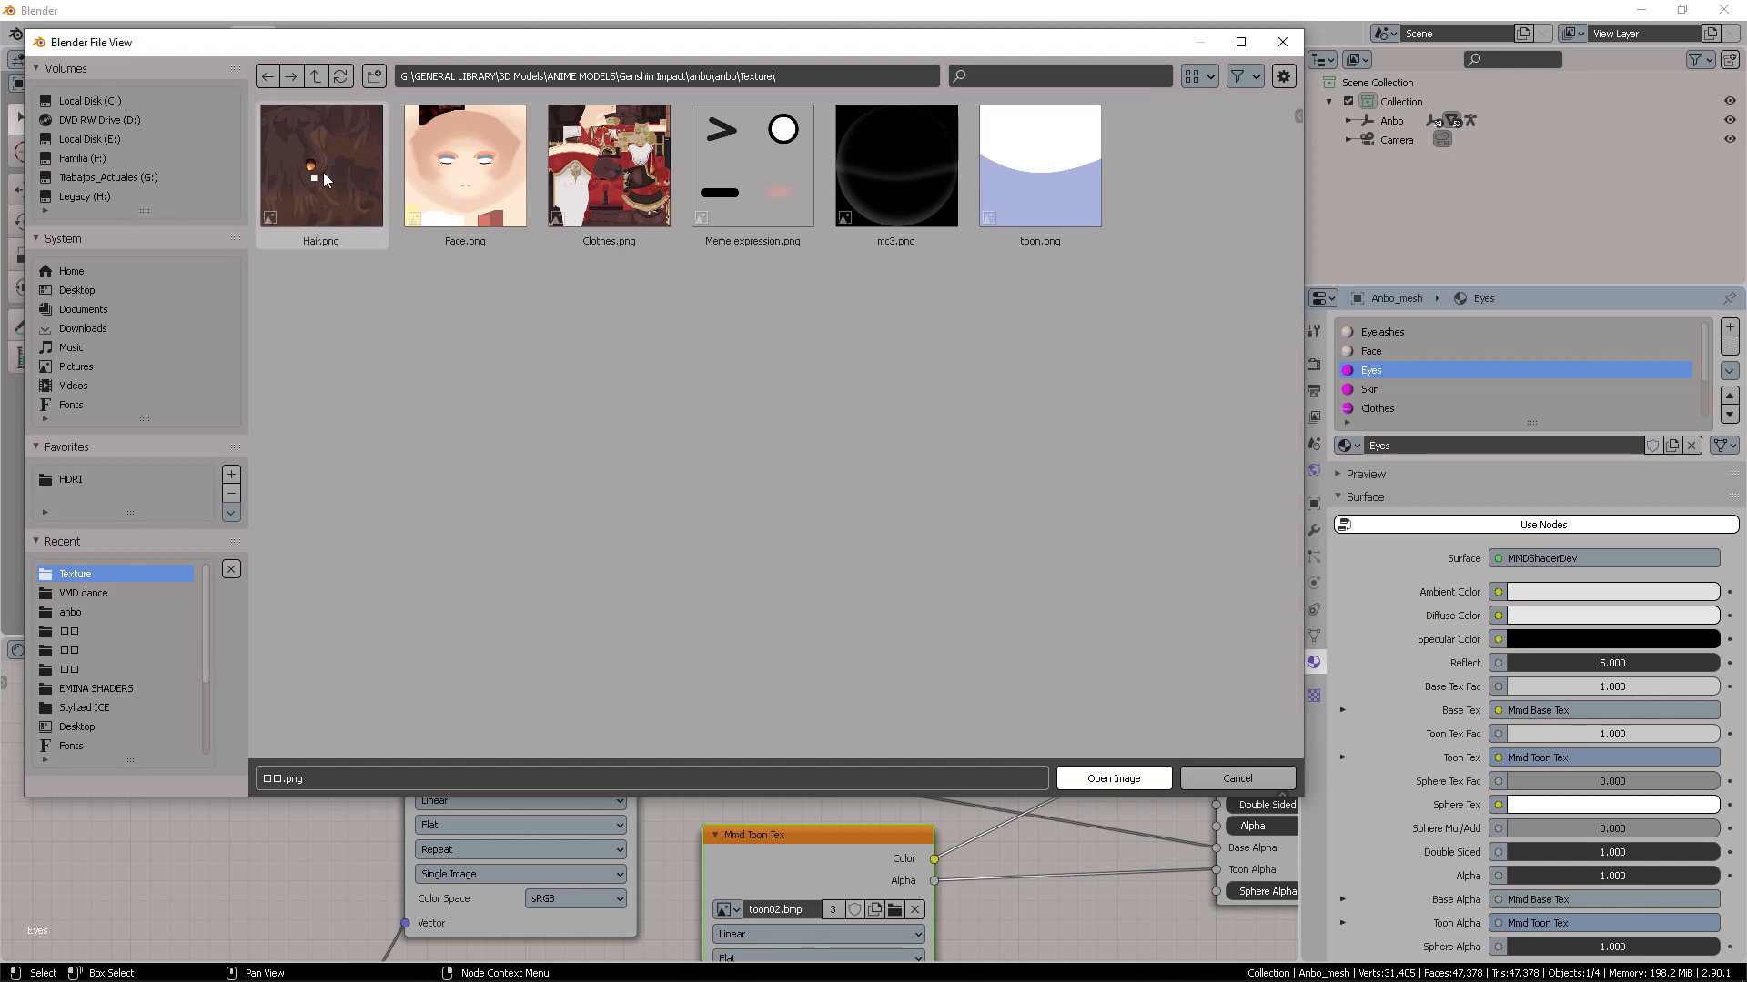
pyautogui.click(313, 166)
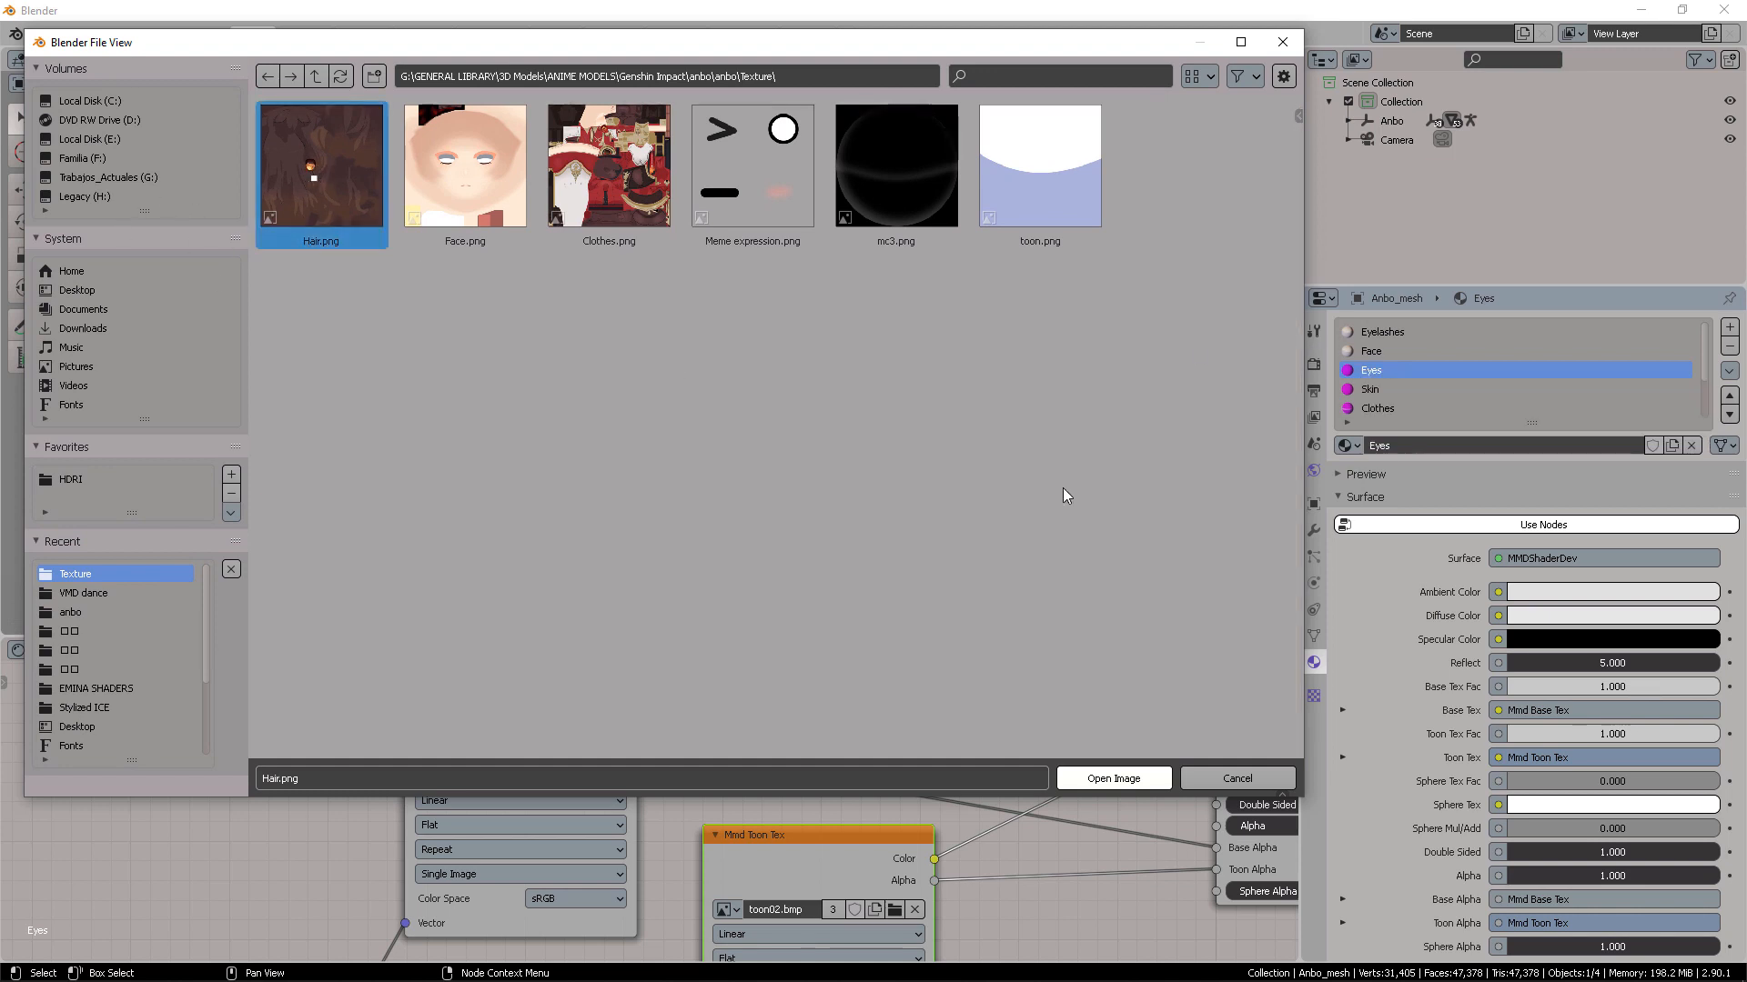
pyautogui.click(1113, 779)
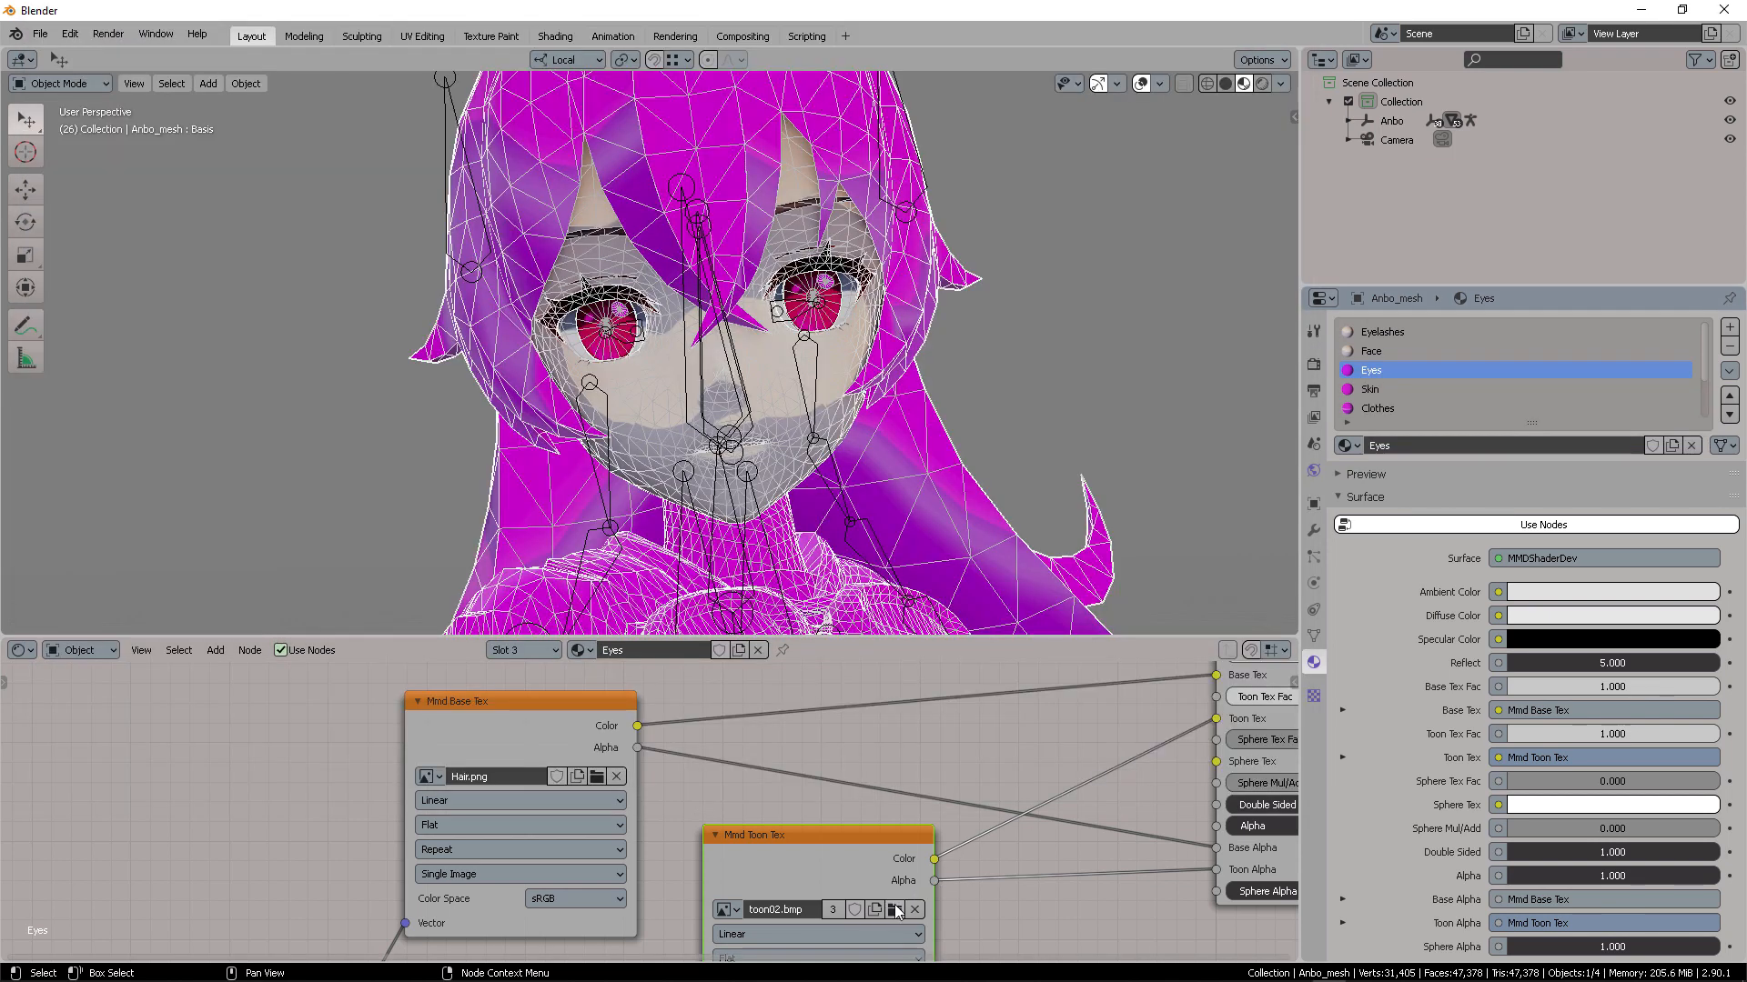
# Load toon.png from the anbo\anbo\Texture folder into the Eyes material's Mmd Toon Tex node
pyautogui.click(894, 909)
pyautogui.click(859, 52)
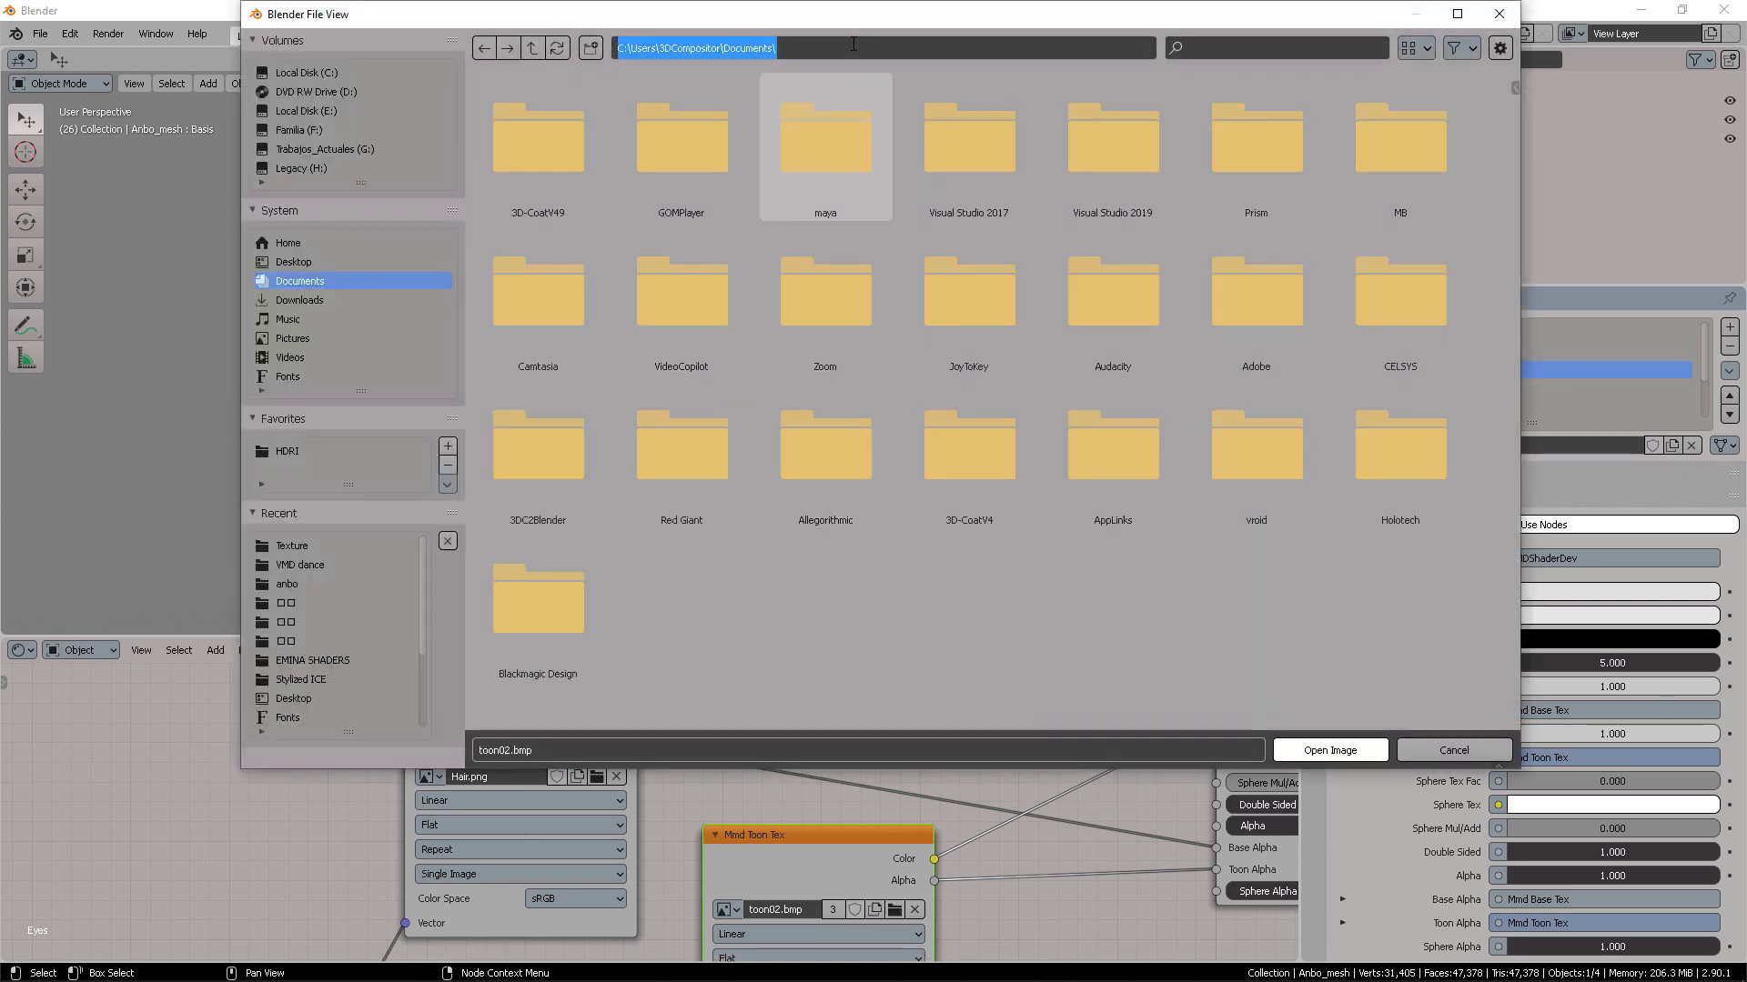
pyautogui.write('G:\\GENERAL LIBRARY\\3D Models\\ANIME MODELS\\Genshin Impact\\anbo\\anbo\\Texture\\')
pyautogui.press('Return')
pyautogui.click(1284, 146)
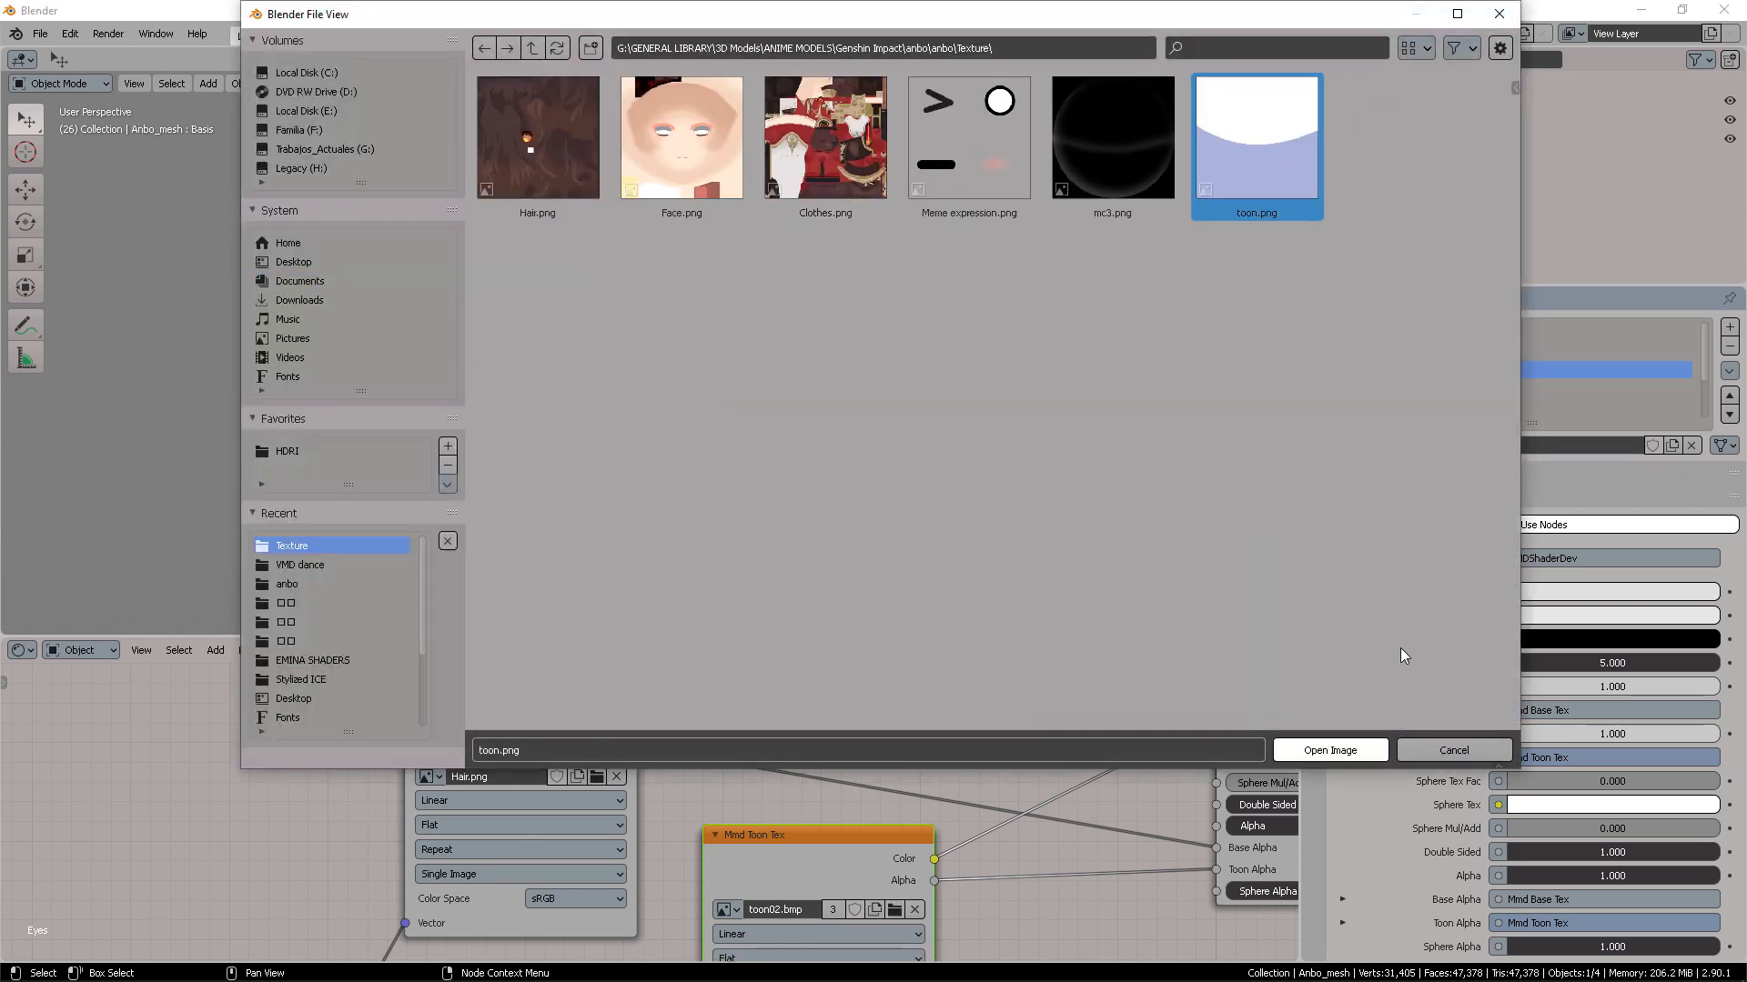
pyautogui.click(1355, 753)
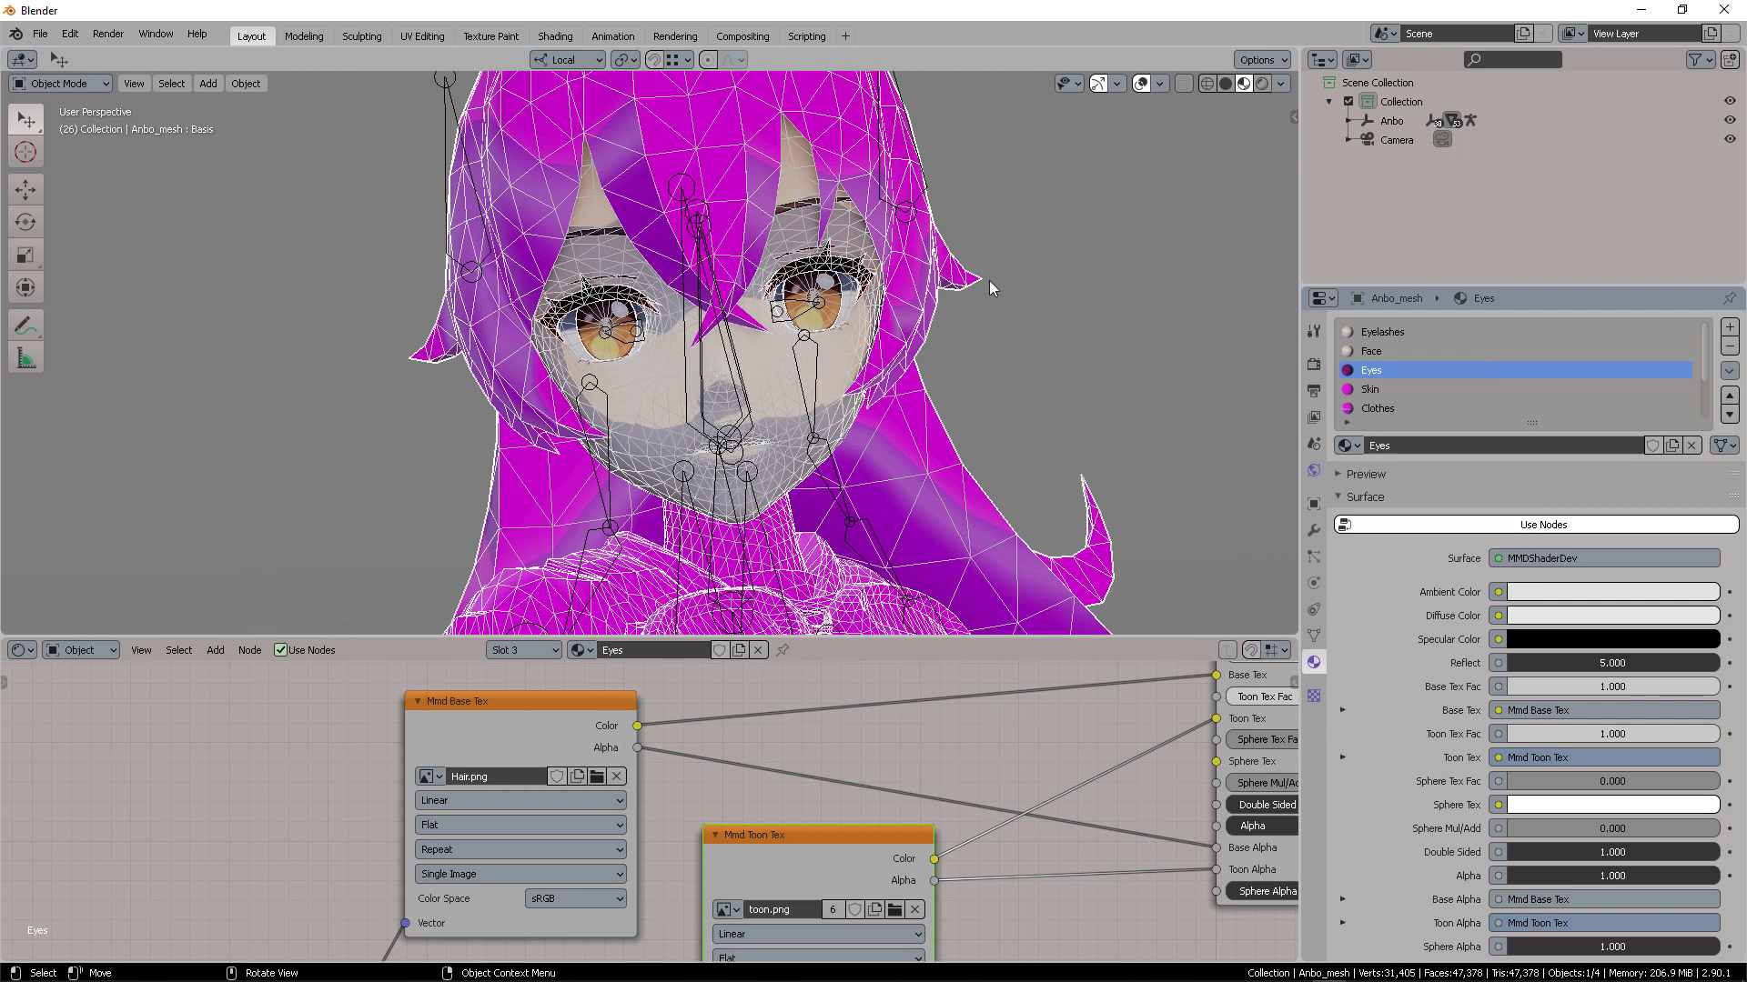
# Examine the textured face and eyes with the viewport overlays hidden, and turn the overlays back on
pyautogui.click(1140, 84)
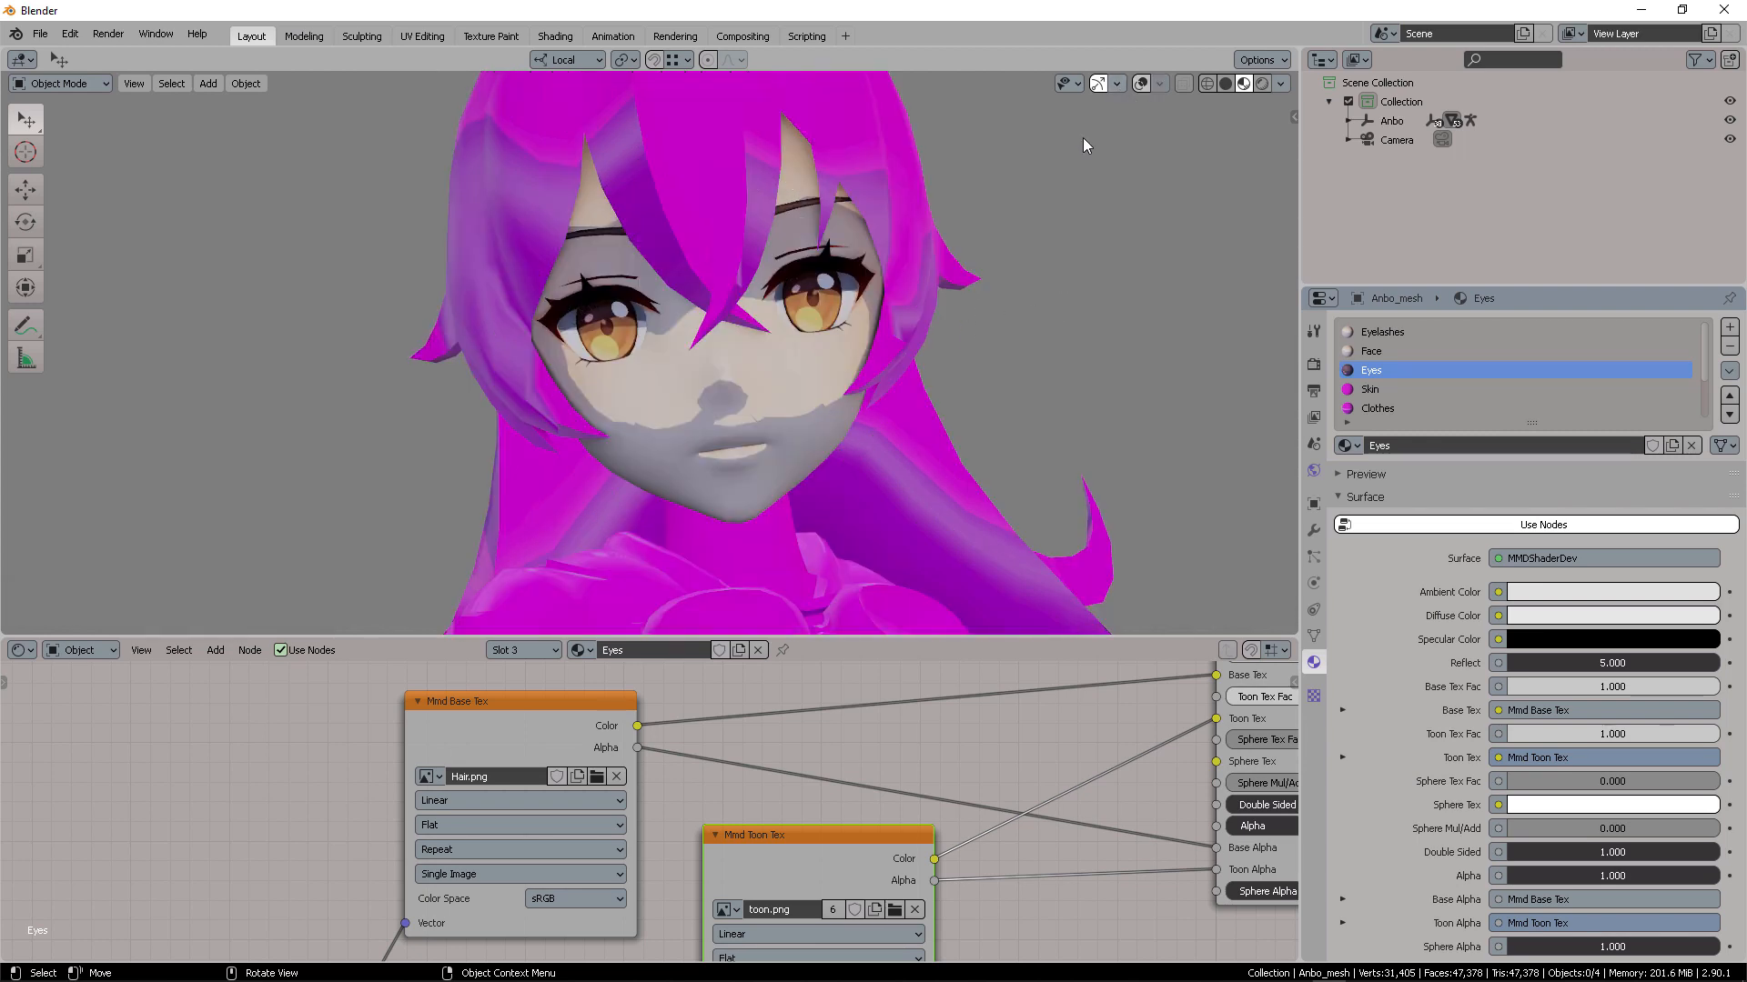
pyautogui.moveTo(1083, 138); pyautogui.dragTo(977, 292, button='middle')
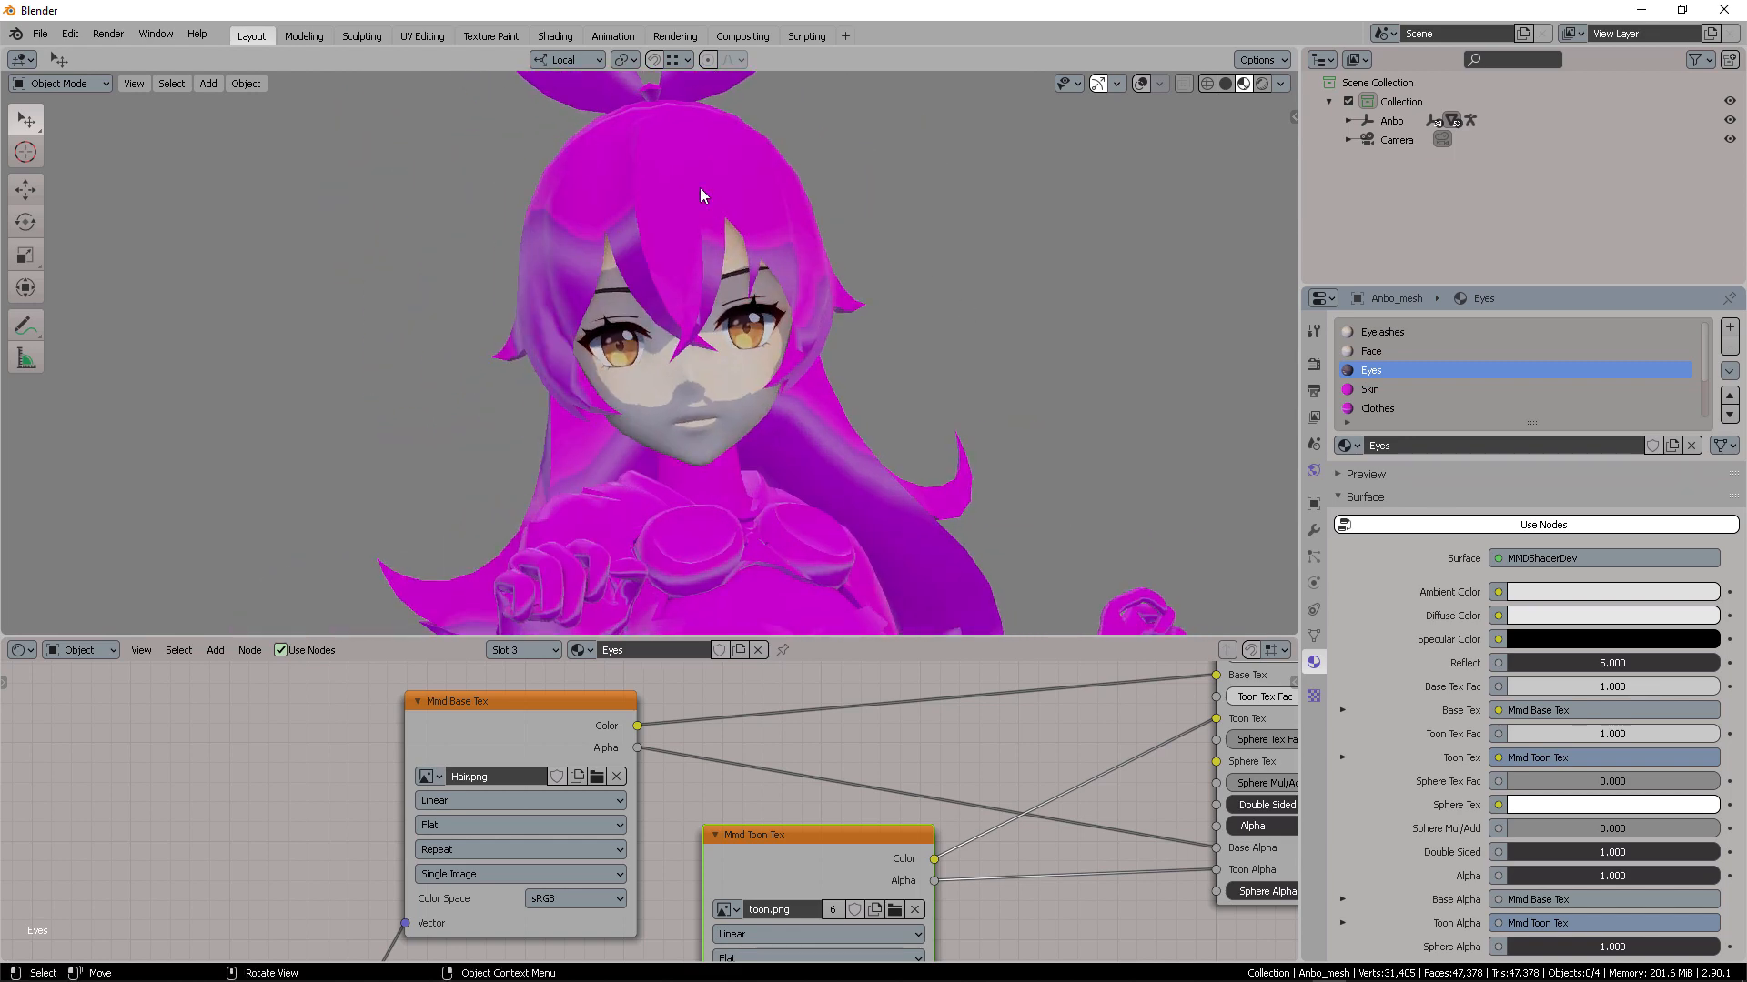
pyautogui.click(1140, 83)
pyautogui.moveTo(1083, 155); pyautogui.dragTo(1023, 269, button='middle')
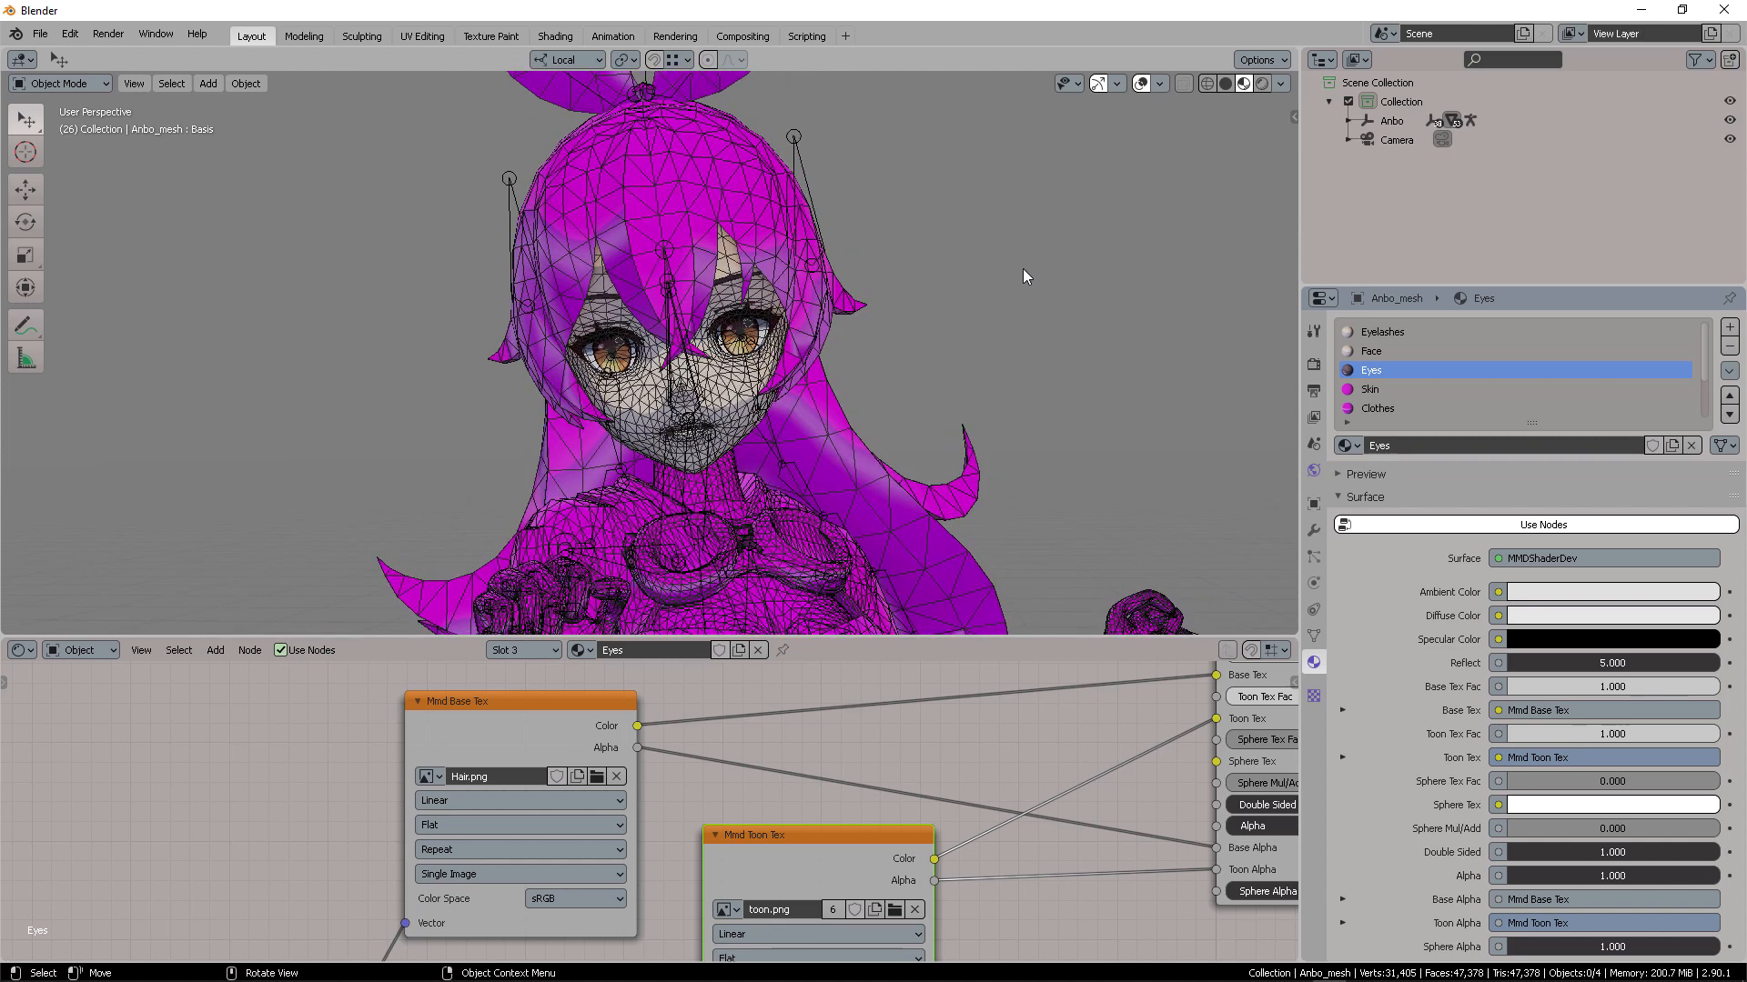
# Move the Skin material's Mmd Toon Tex node clear of the Mmd Base Tex node and load Clothes.png into Mmd Base Tex
pyautogui.click(1383, 389)
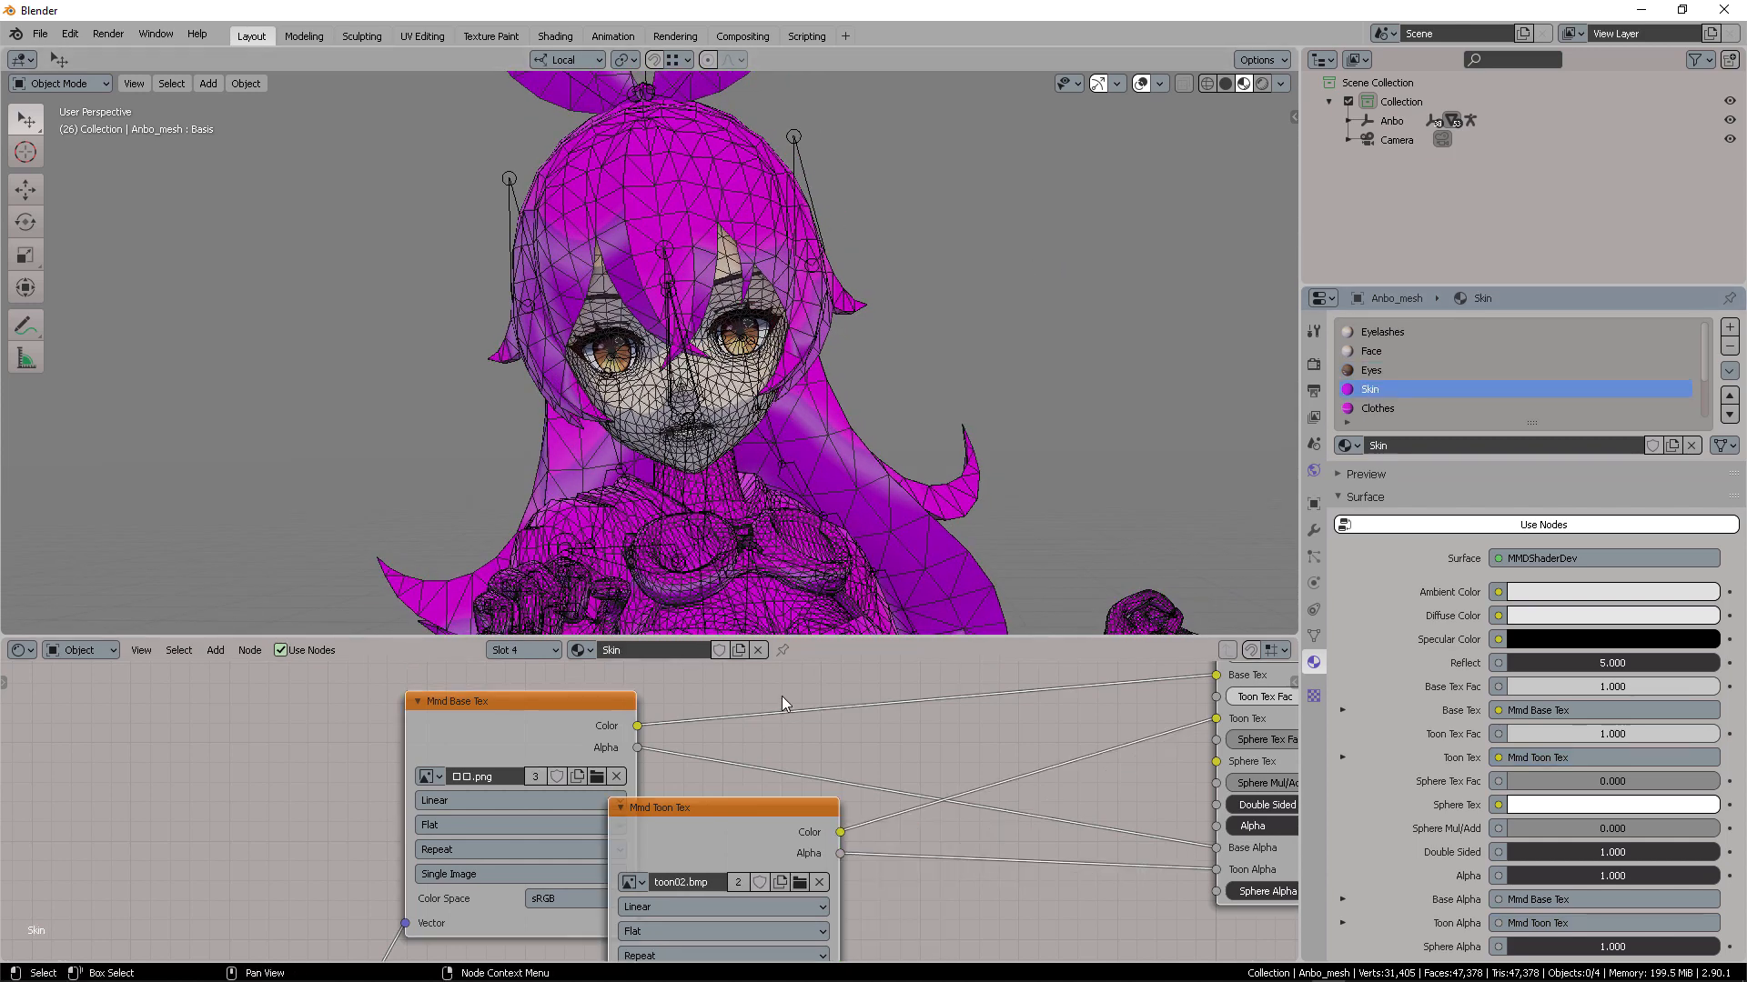
pyautogui.moveTo(703, 817); pyautogui.dragTo(772, 839)
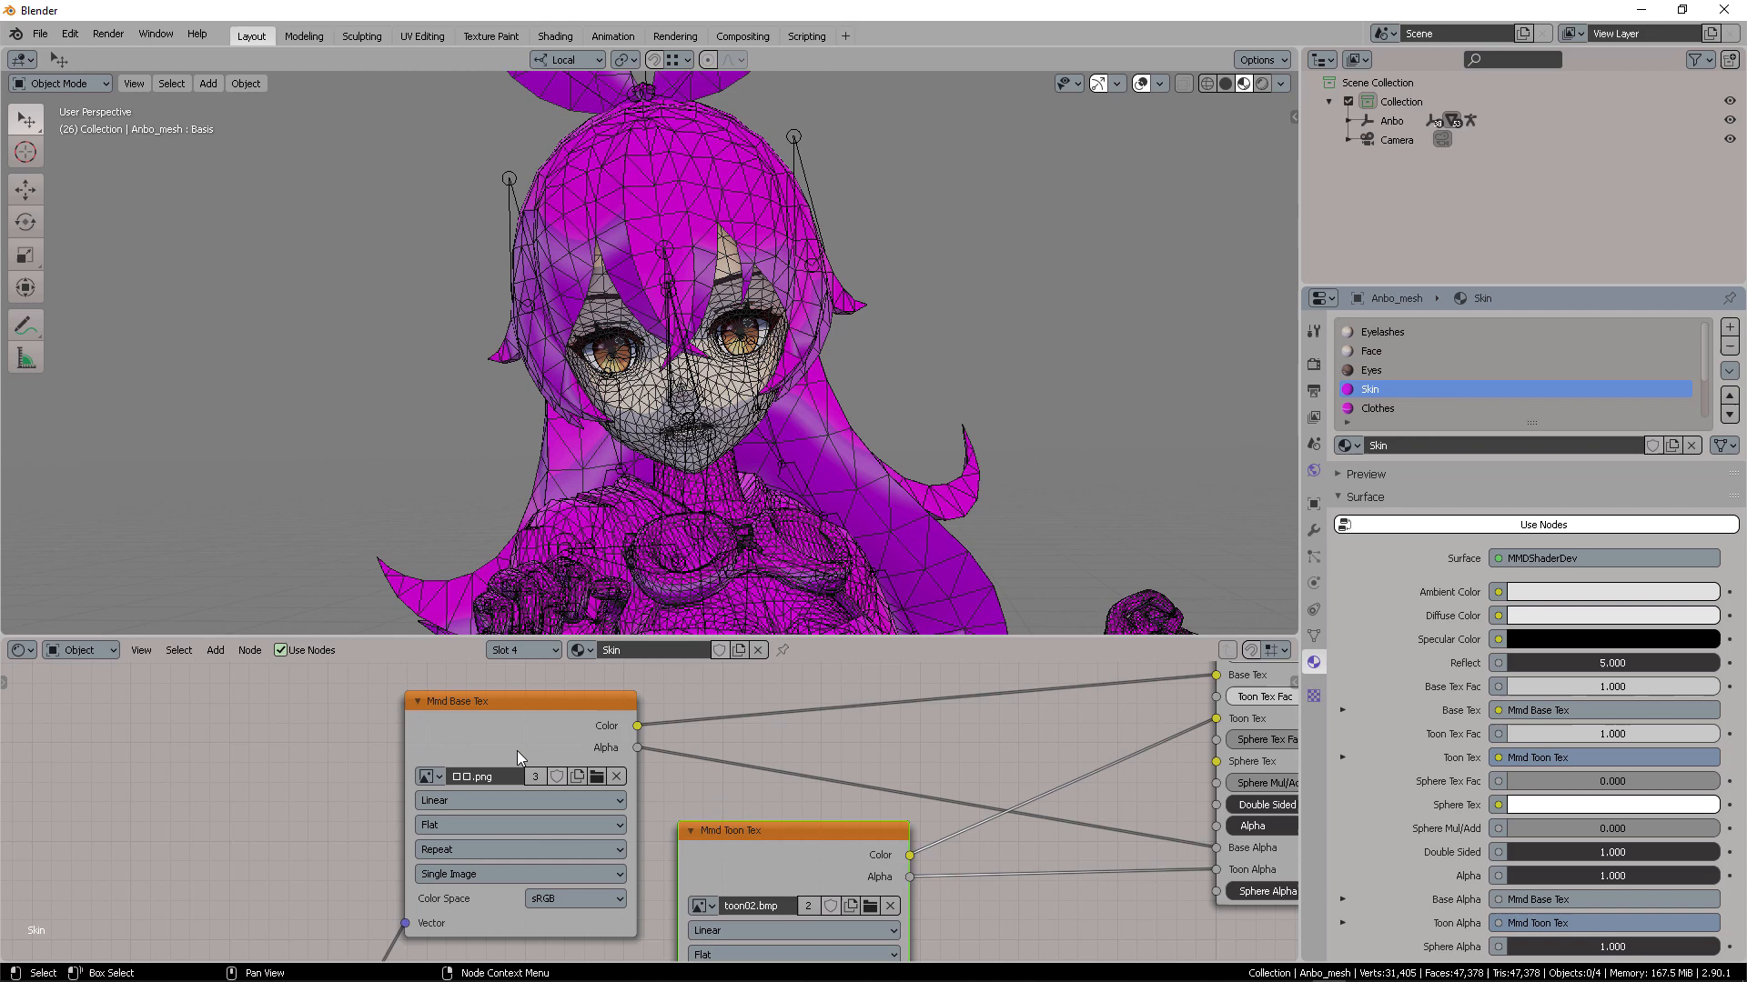
pyautogui.click(597, 775)
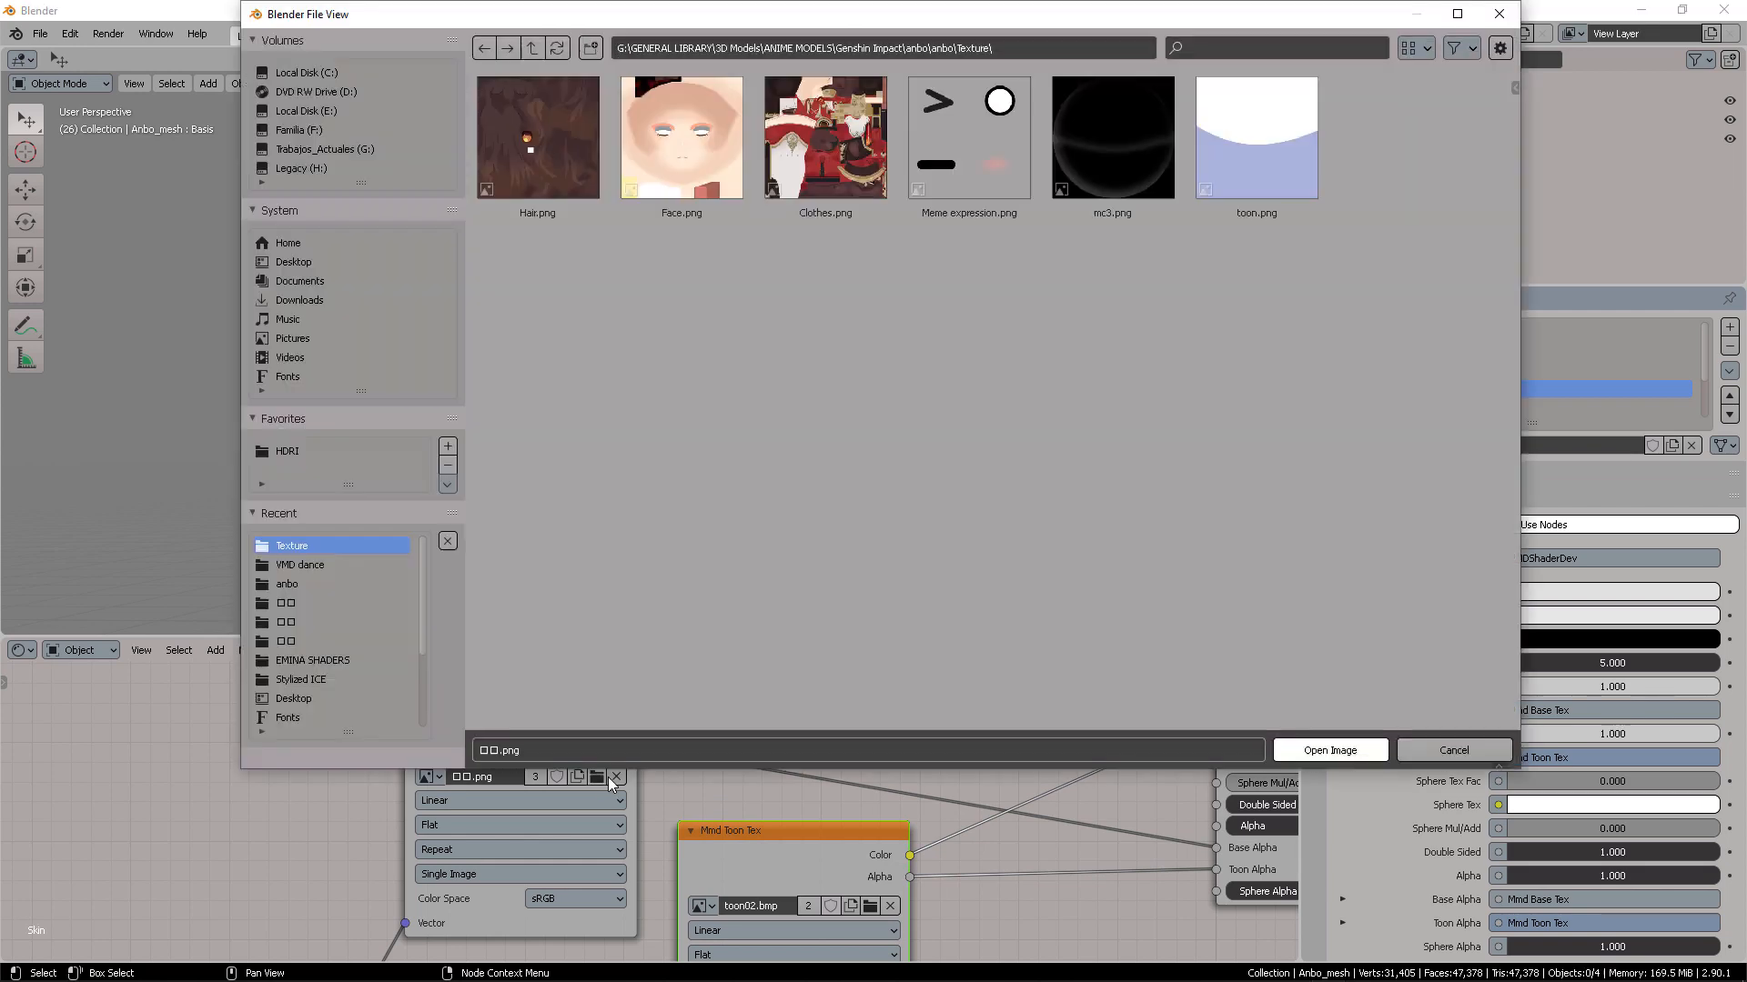
pyautogui.click(737, 187)
pyautogui.click(844, 95)
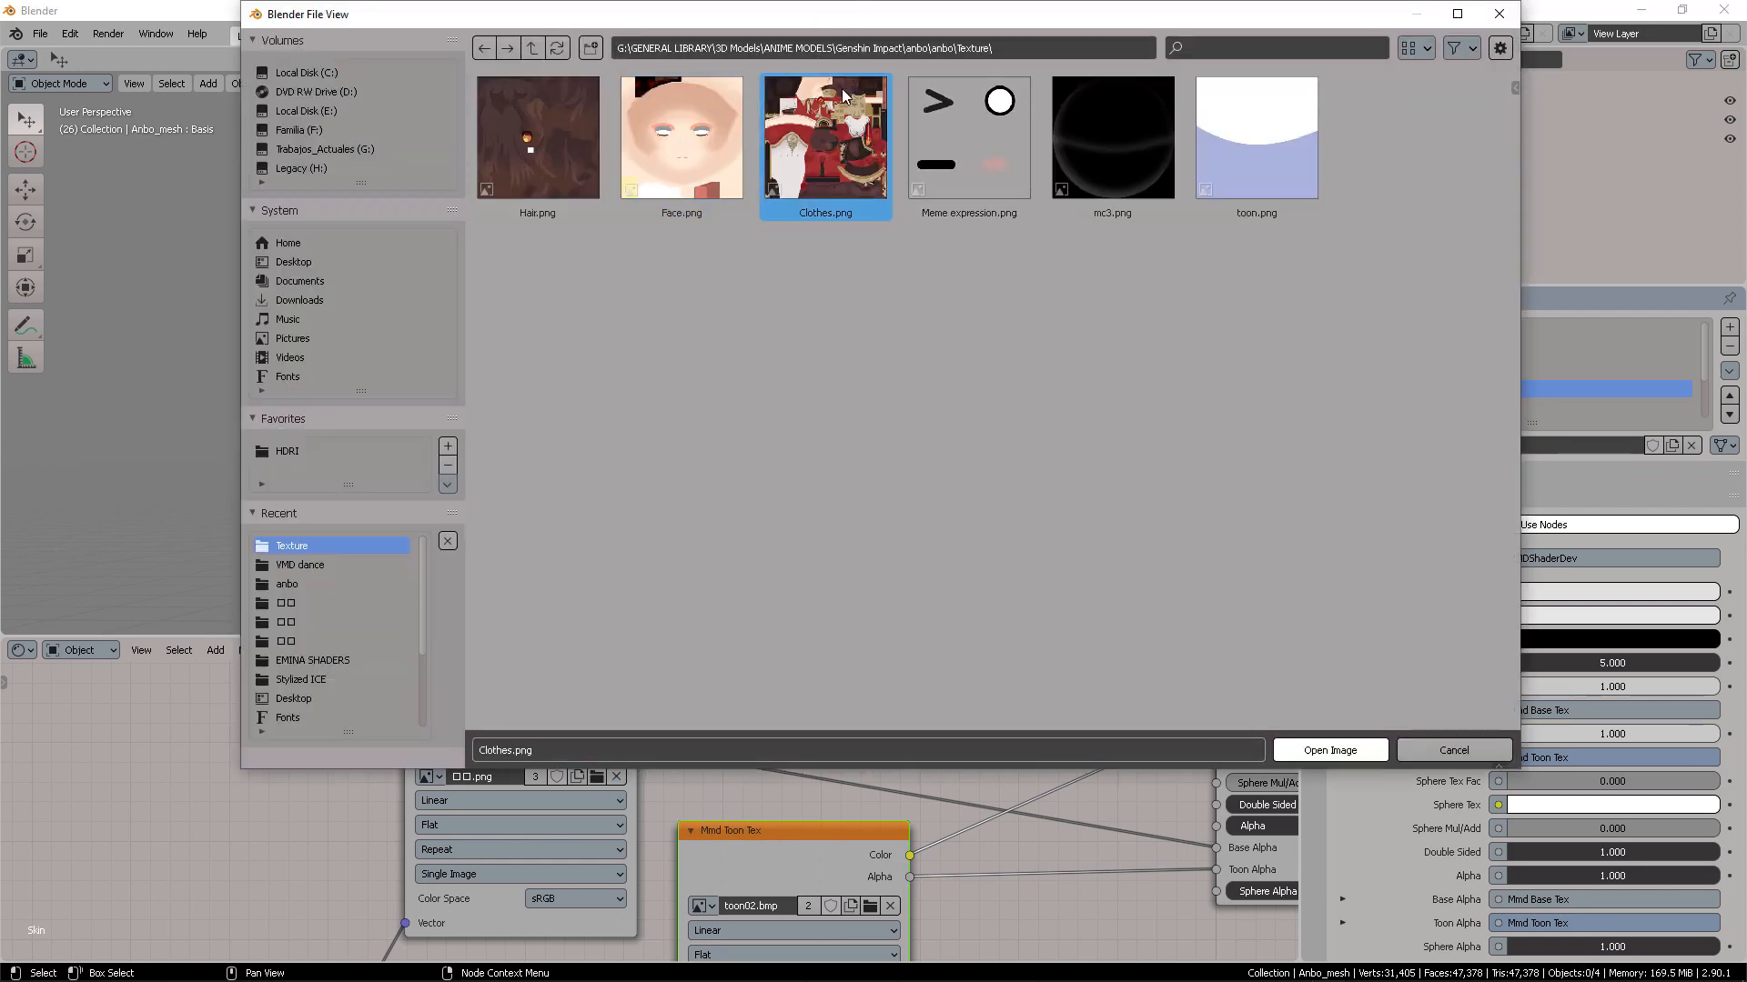
pyautogui.click(1326, 750)
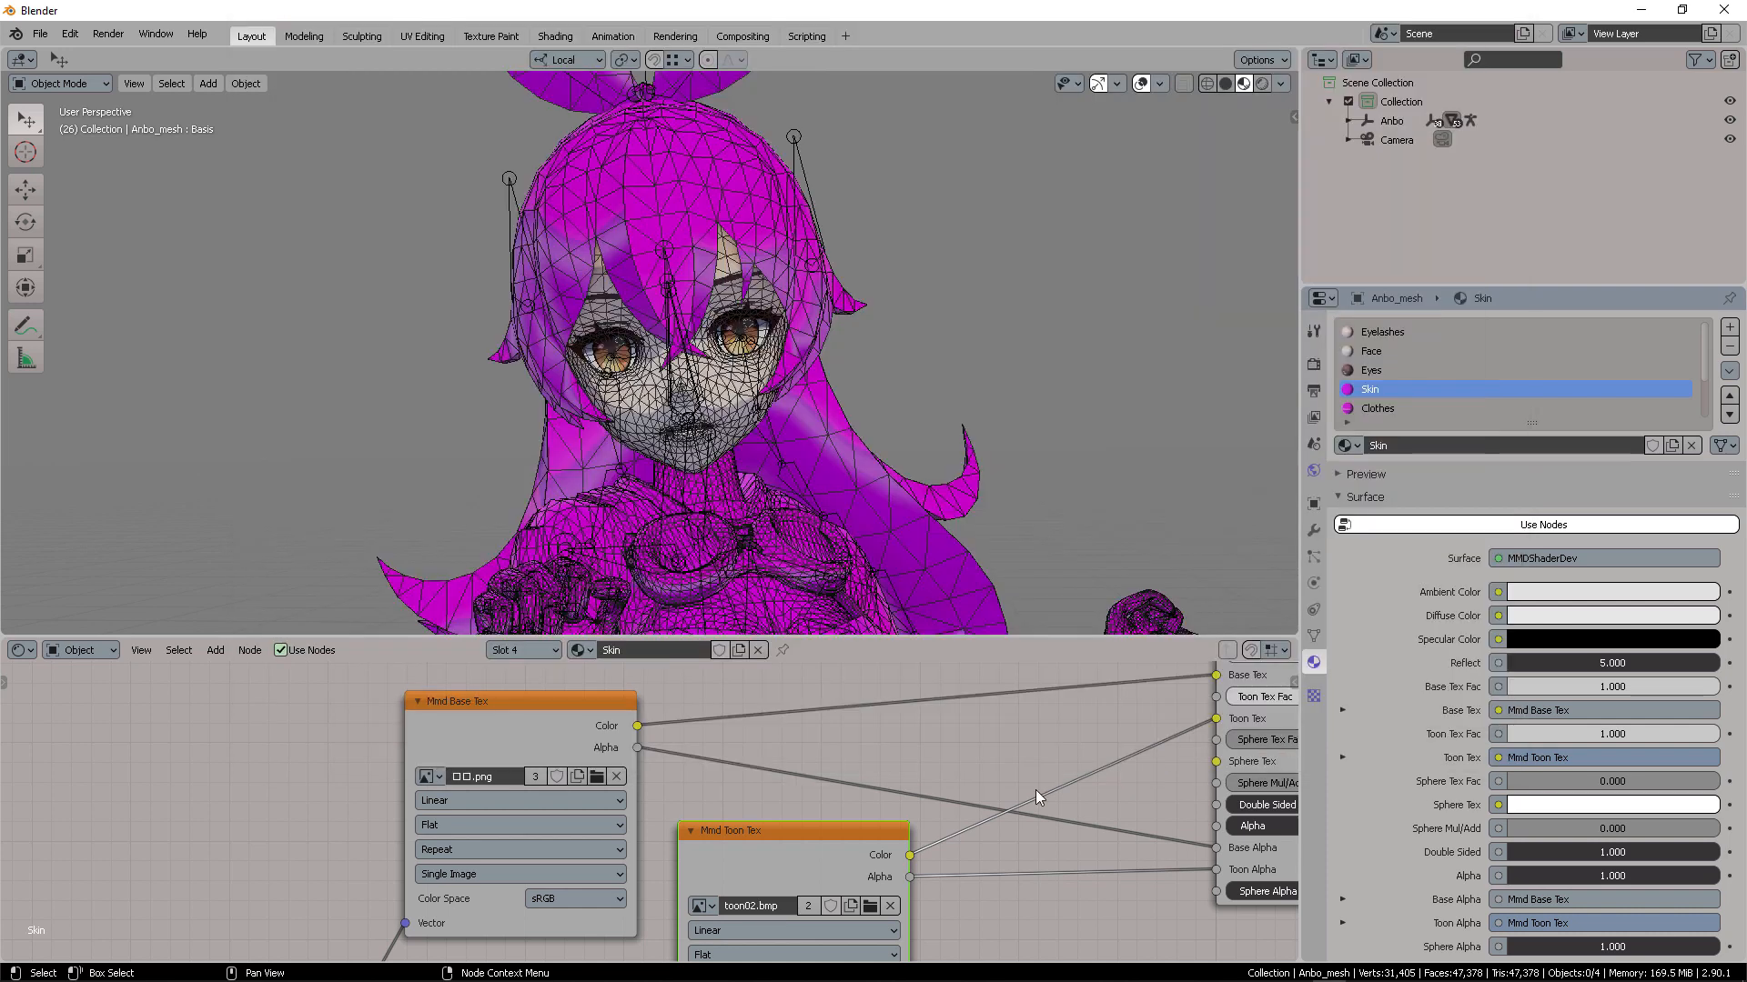
# Load toon.png from the anbo\anbo\Texture folder into the Skin material's Mmd Toon Tex node and check the skin on the upper body
pyautogui.click(869, 906)
pyautogui.click(926, 47)
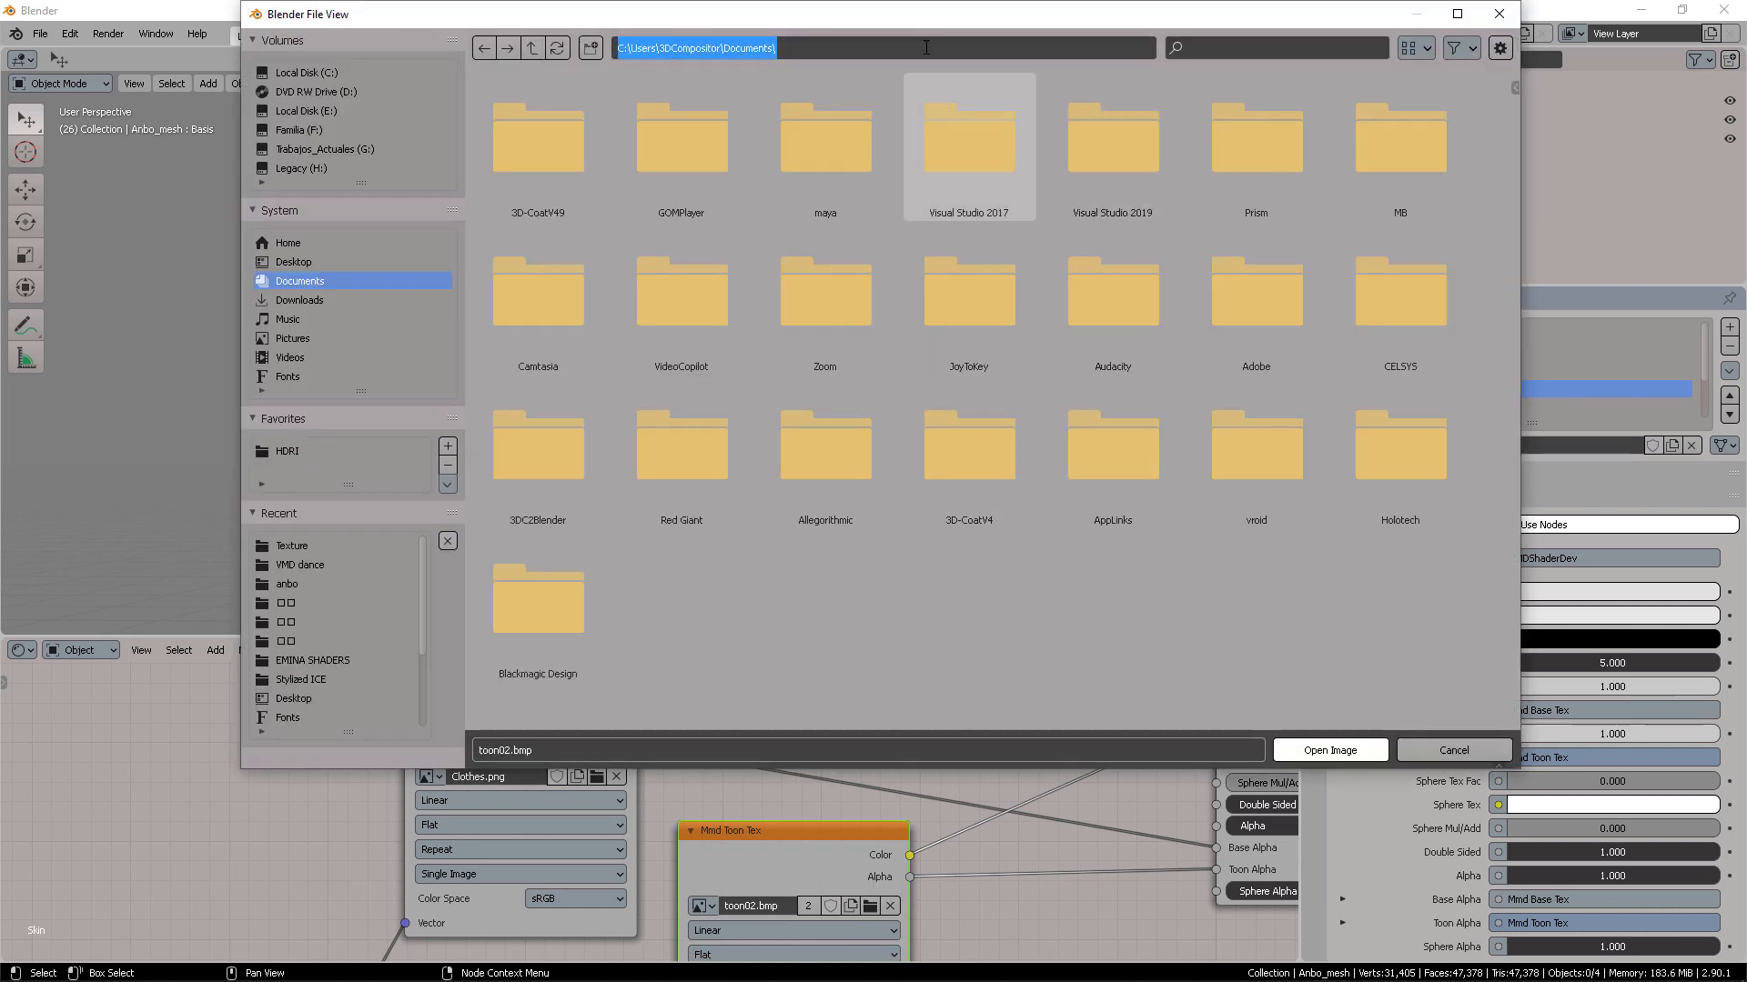
pyautogui.write('G:\\GENERAL LIBRARY\\3D Models\\ANIME MODELS\\Genshin Impact\\anbo\\anbo\\Texture')
pyautogui.press('Return')
pyautogui.click(1252, 151)
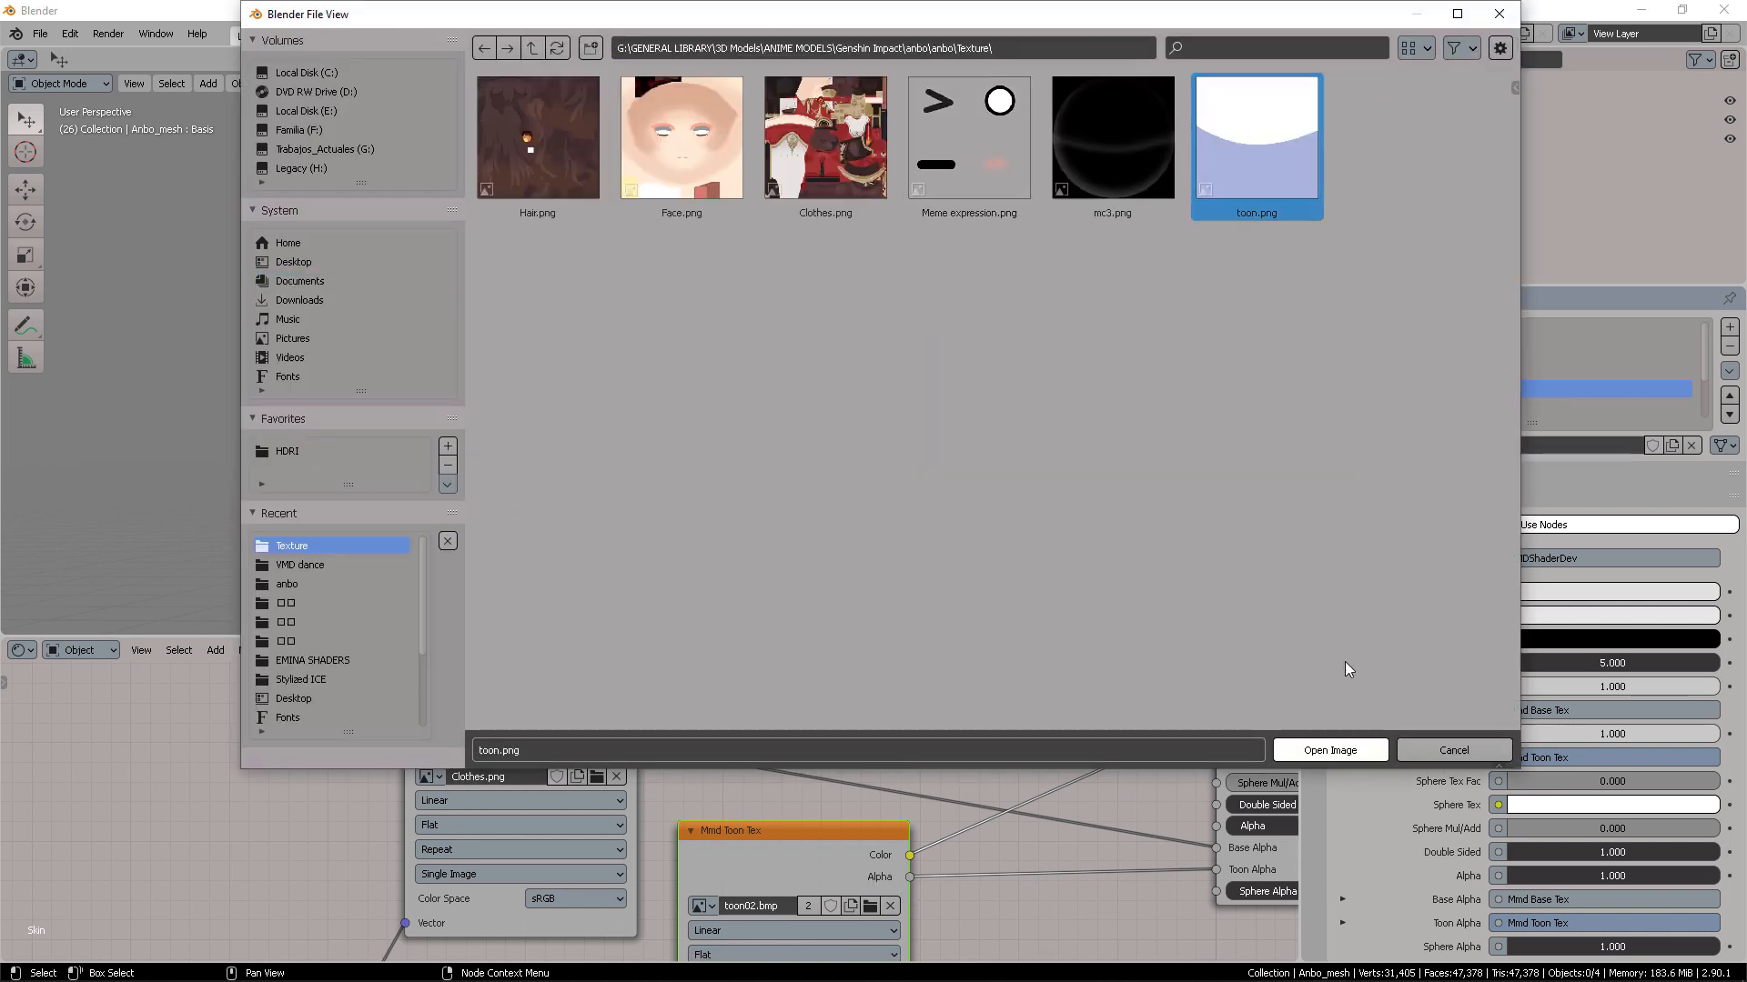
pyautogui.click(1345, 748)
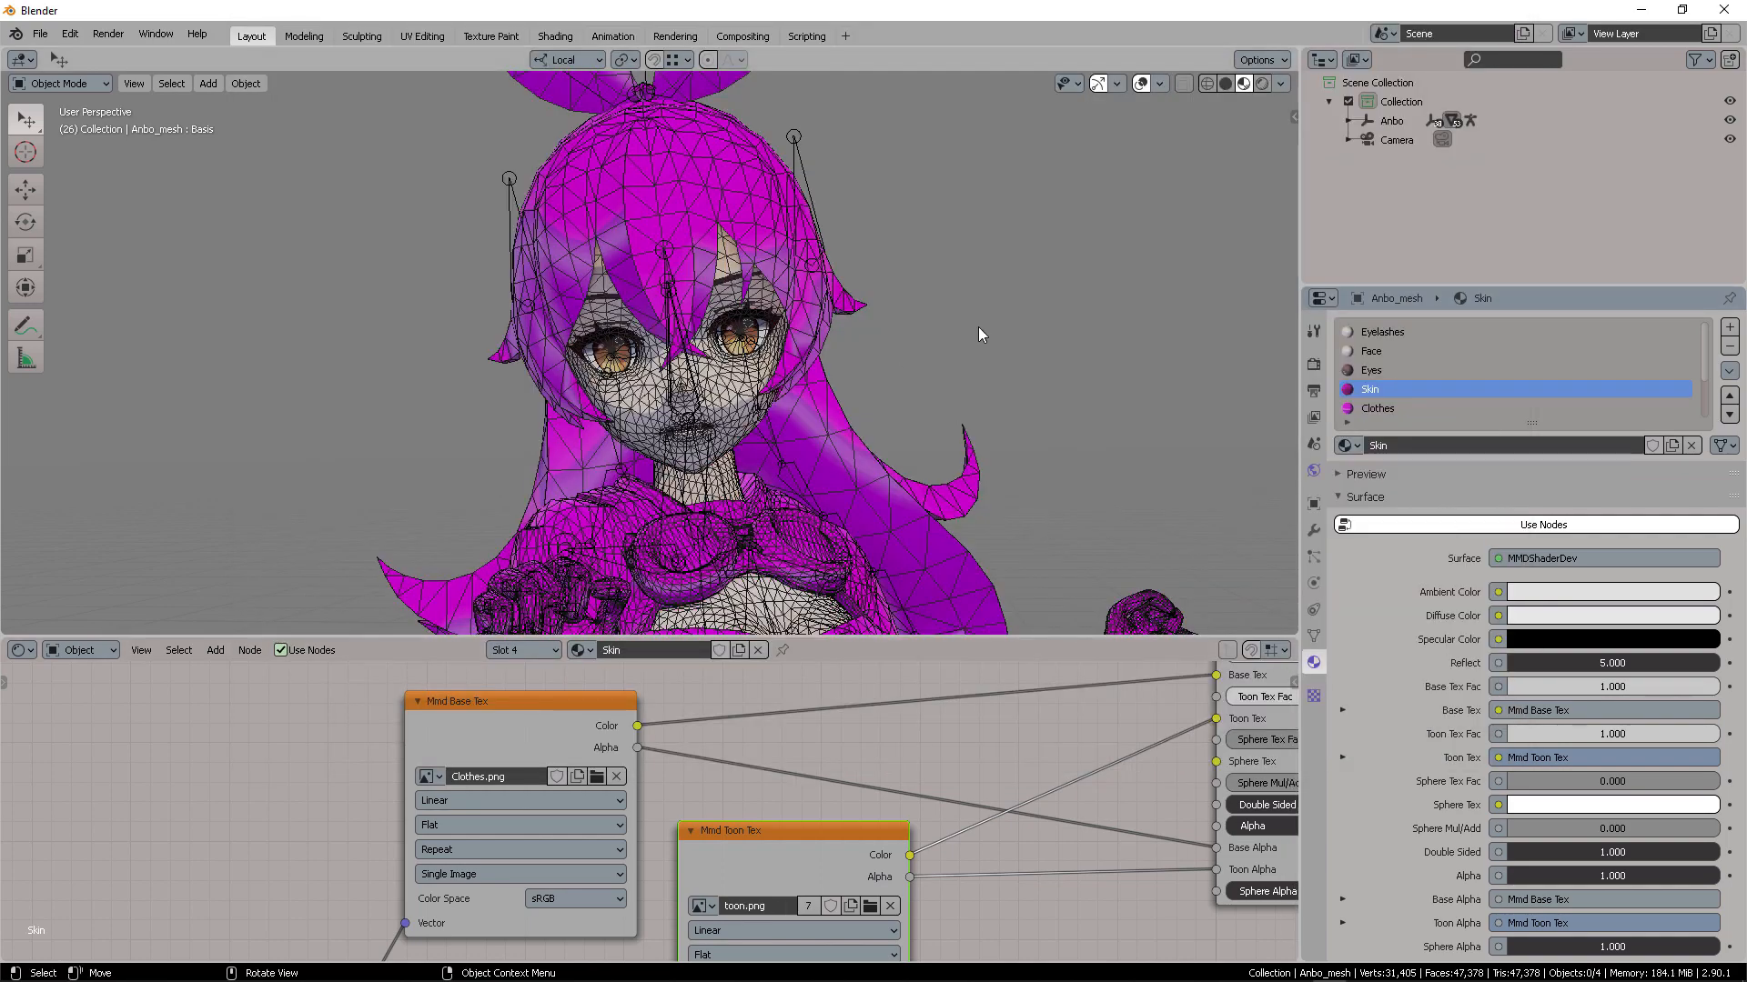
pyautogui.moveTo(987, 389); pyautogui.dragTo(944, 315, button='middle')
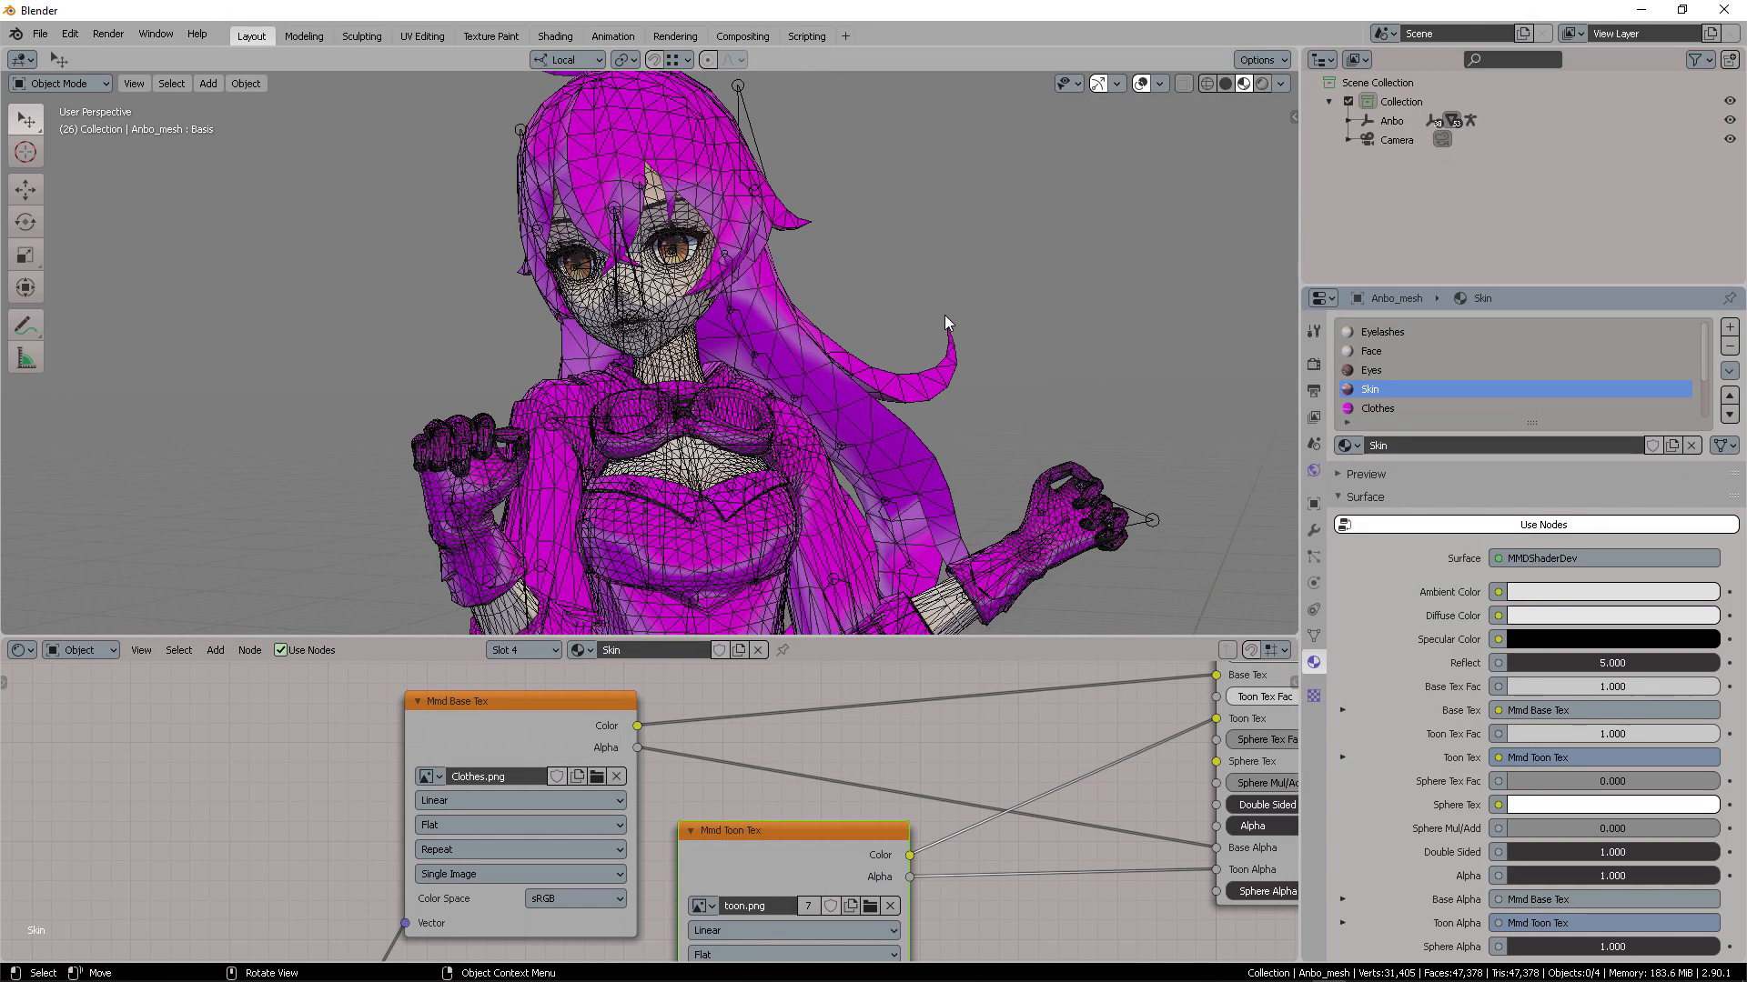
# Select the character mesh and look at the file's External Data options
pyautogui.click(852, 364)
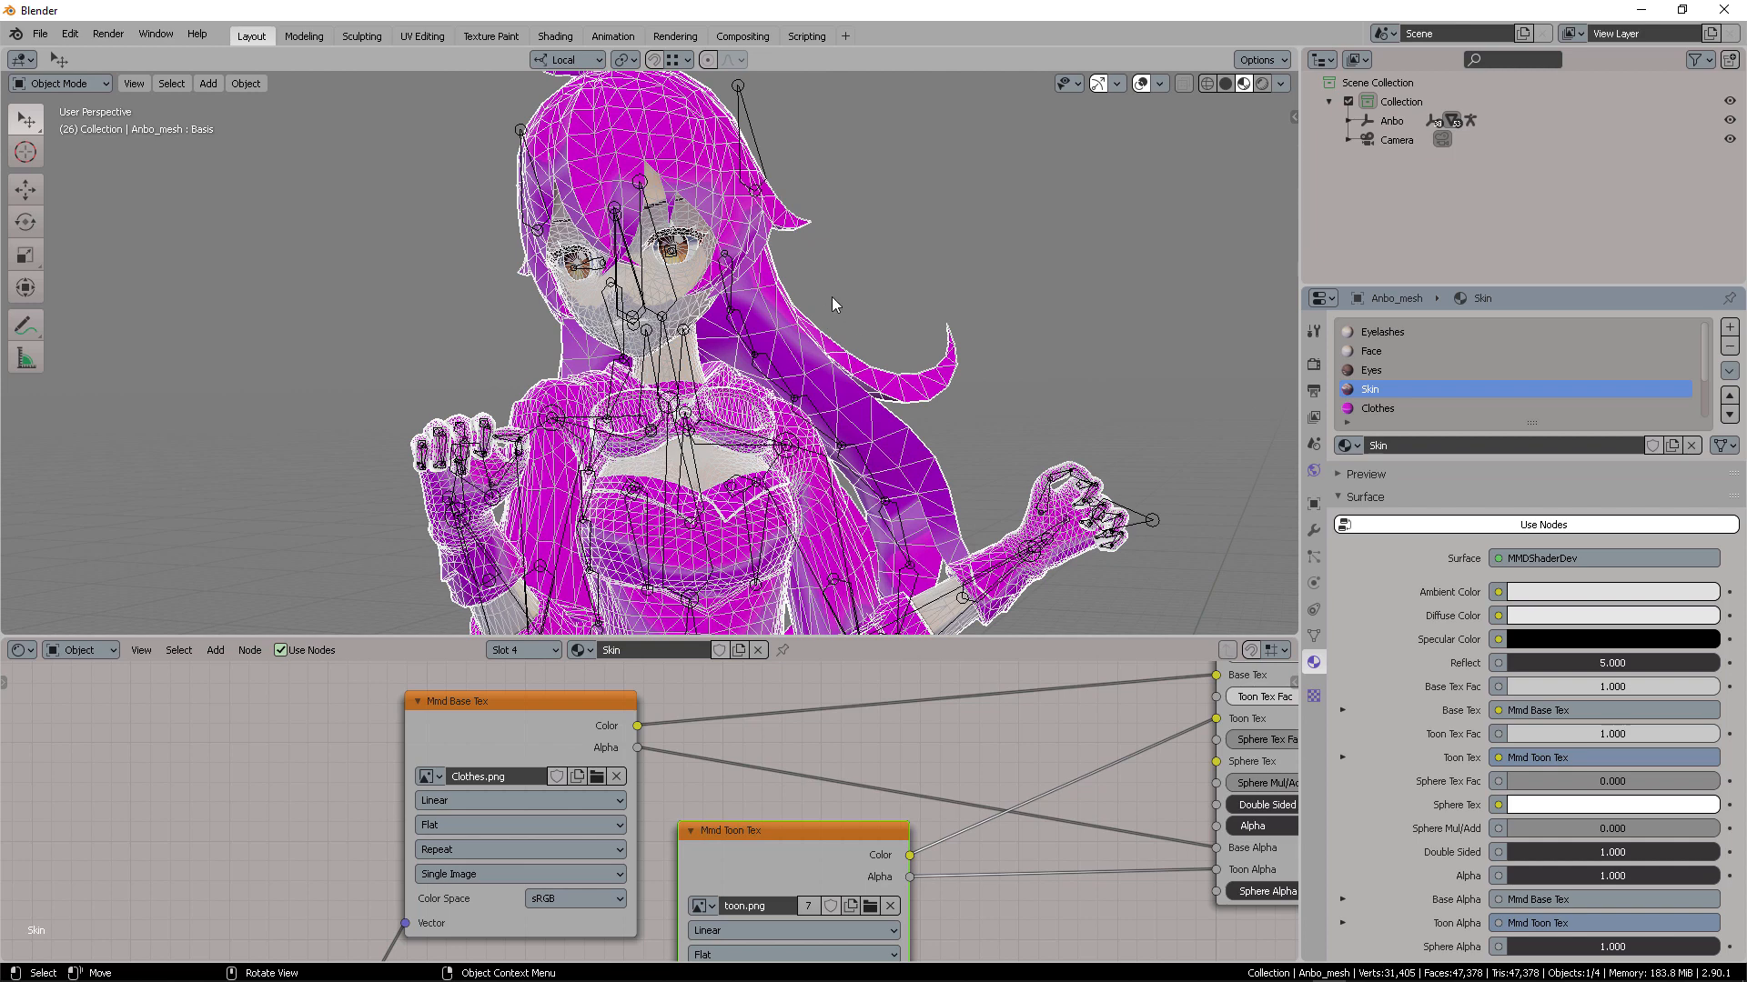
pyautogui.click(40, 35)
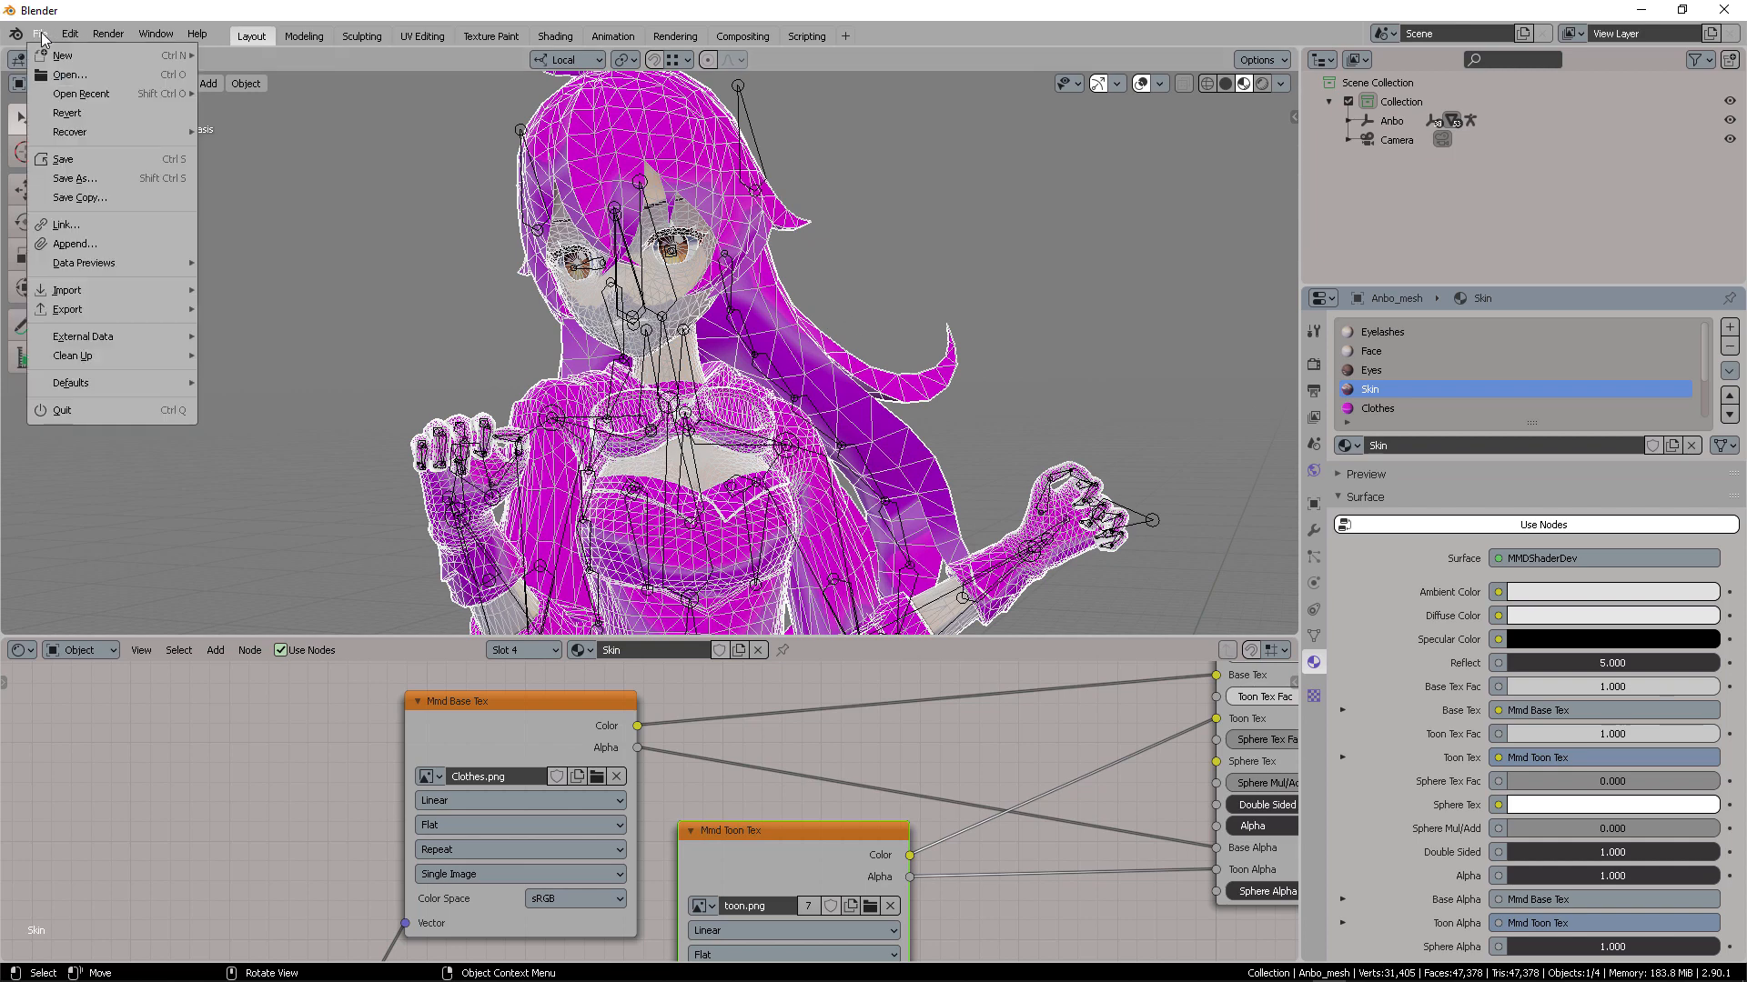
pyautogui.moveTo(91, 341)
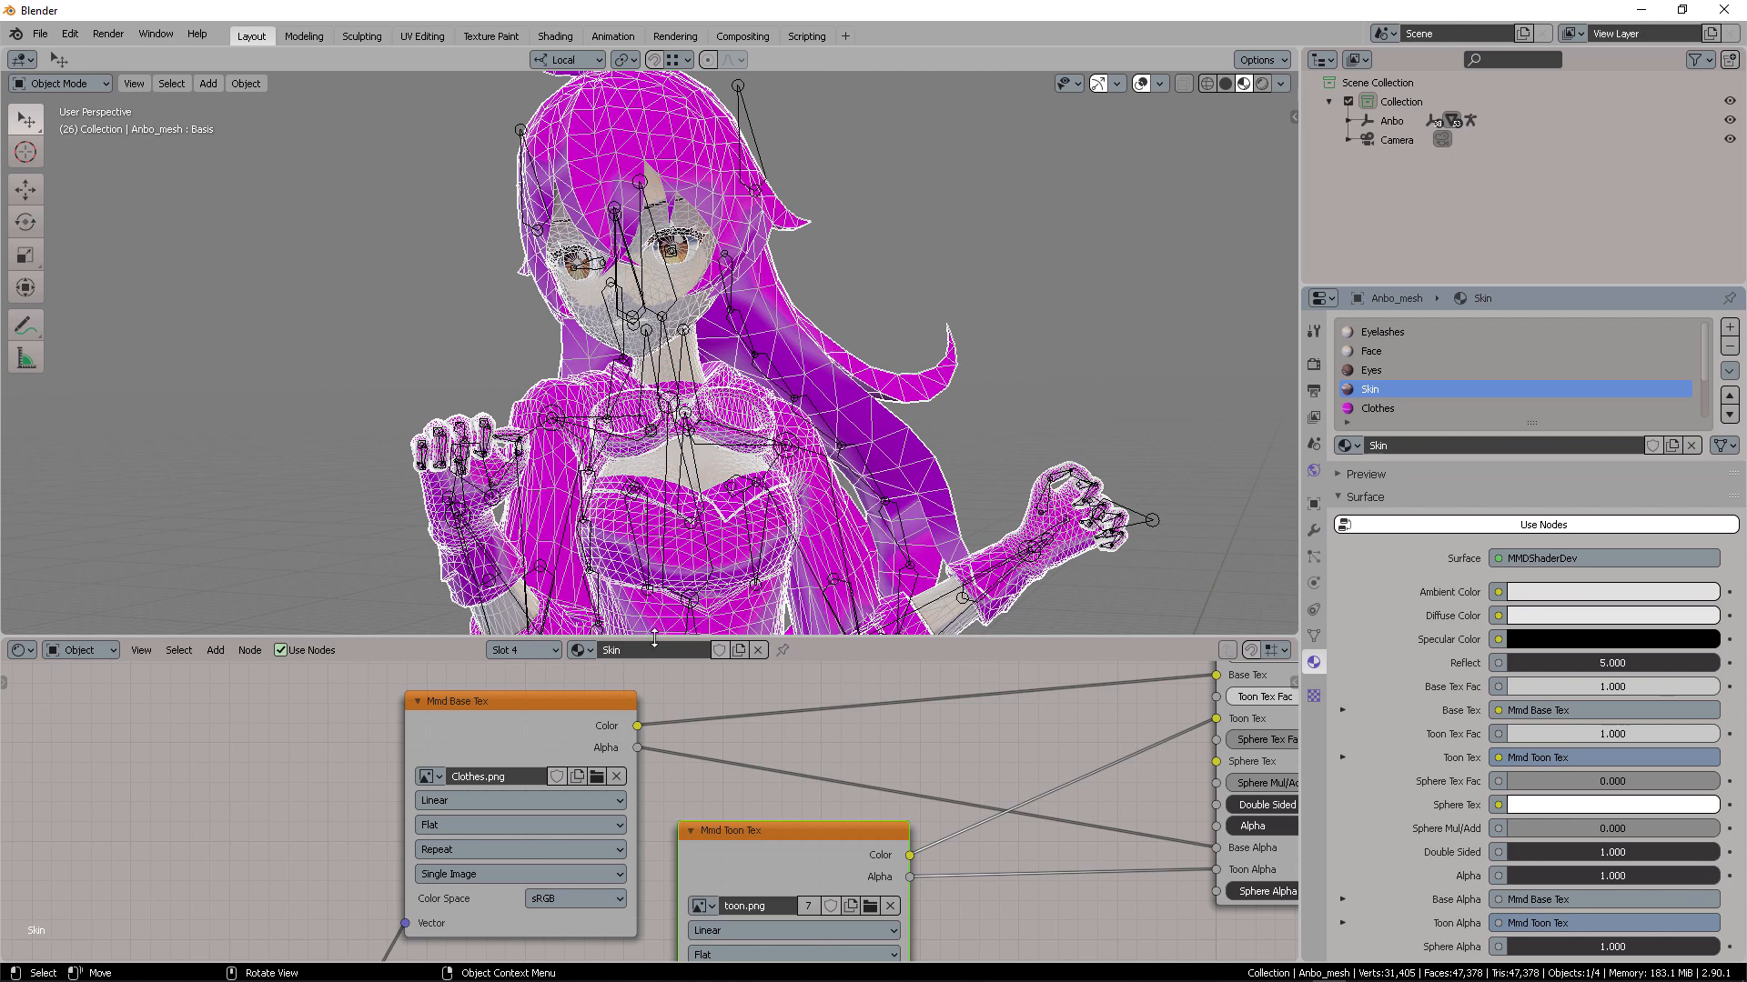
# Shift the Skin material's Mmd Base Tex node slightly and load Clothes.png into it again
pyautogui.moveTo(609, 696)
pyautogui.mouseDown()
pyautogui.moveTo(528, 713)
pyautogui.moveTo(625, 708)
pyautogui.mouseUp()
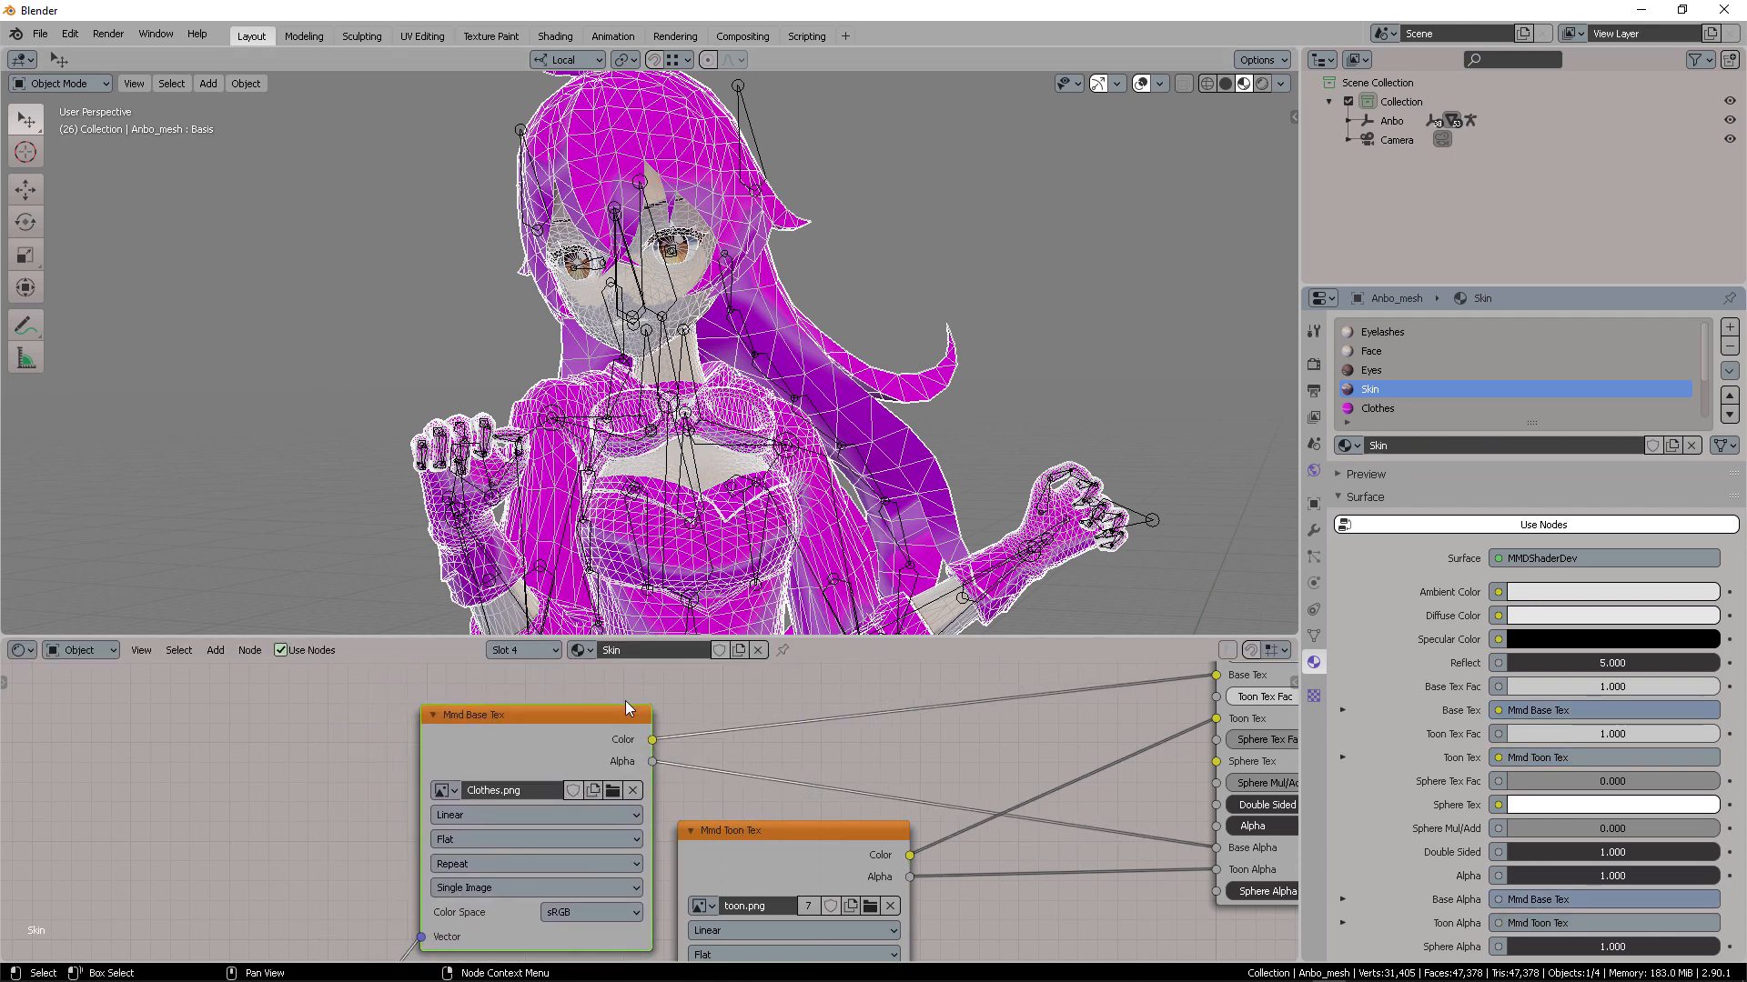
pyautogui.click(624, 692)
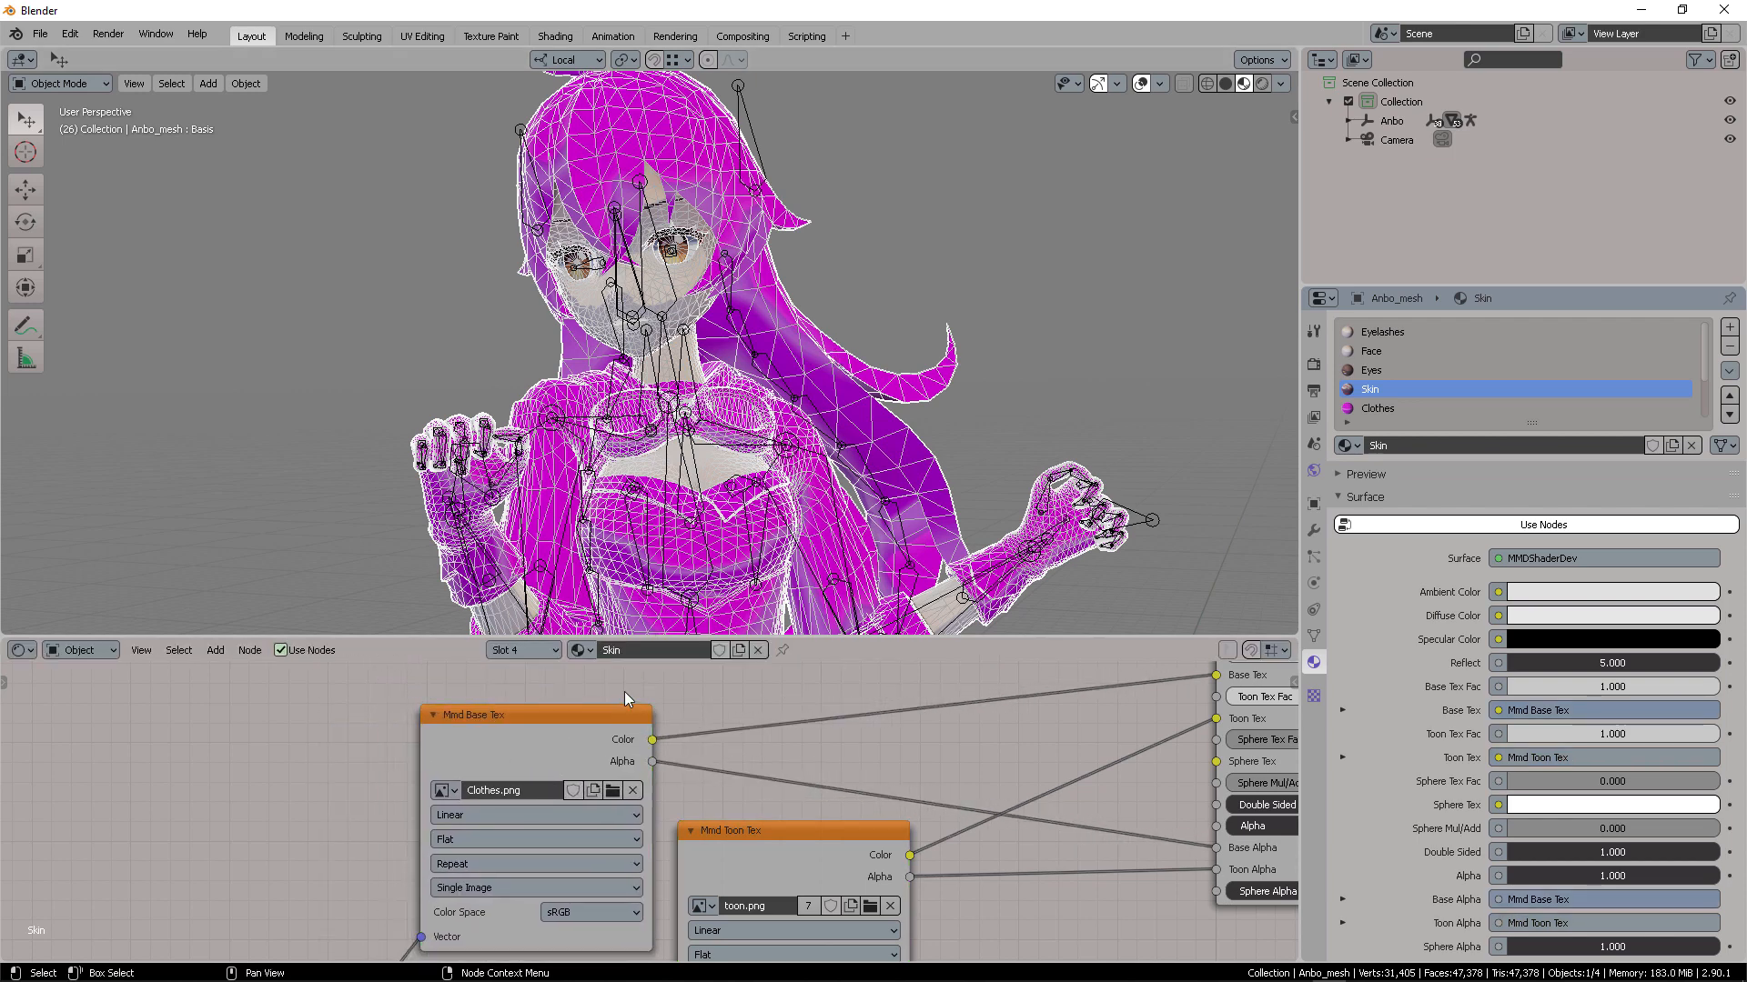
pyautogui.click(613, 791)
pyautogui.click(828, 146)
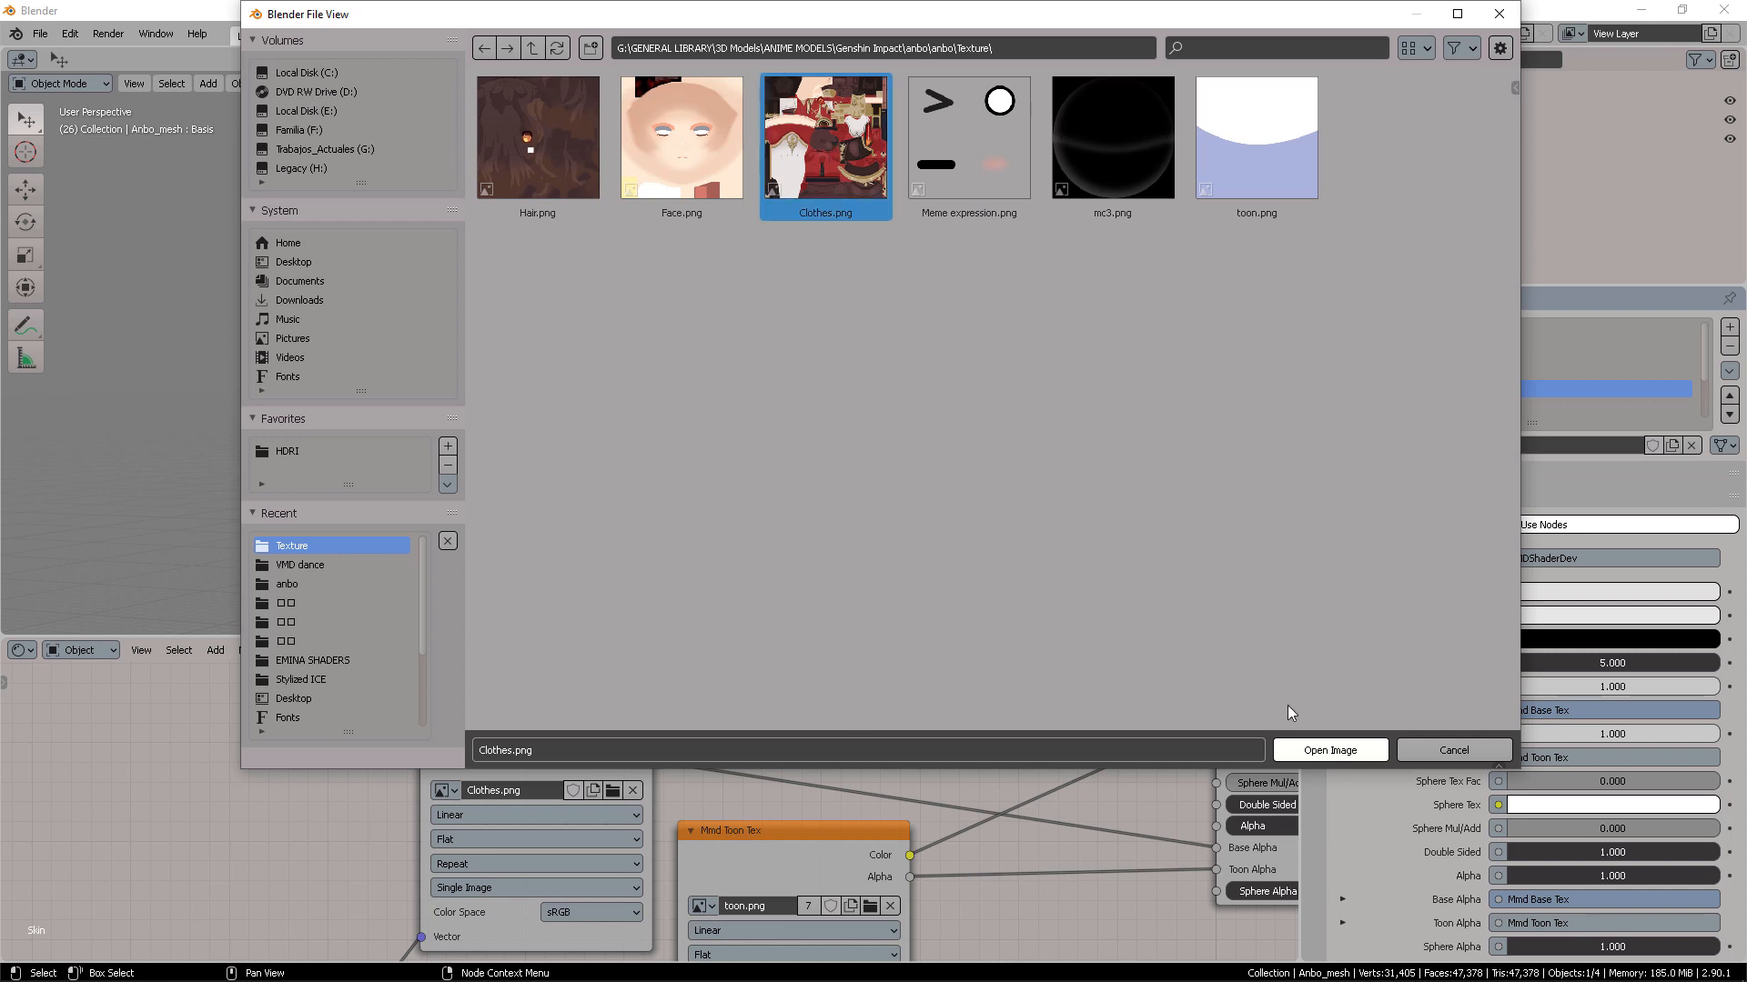
pyautogui.click(1329, 751)
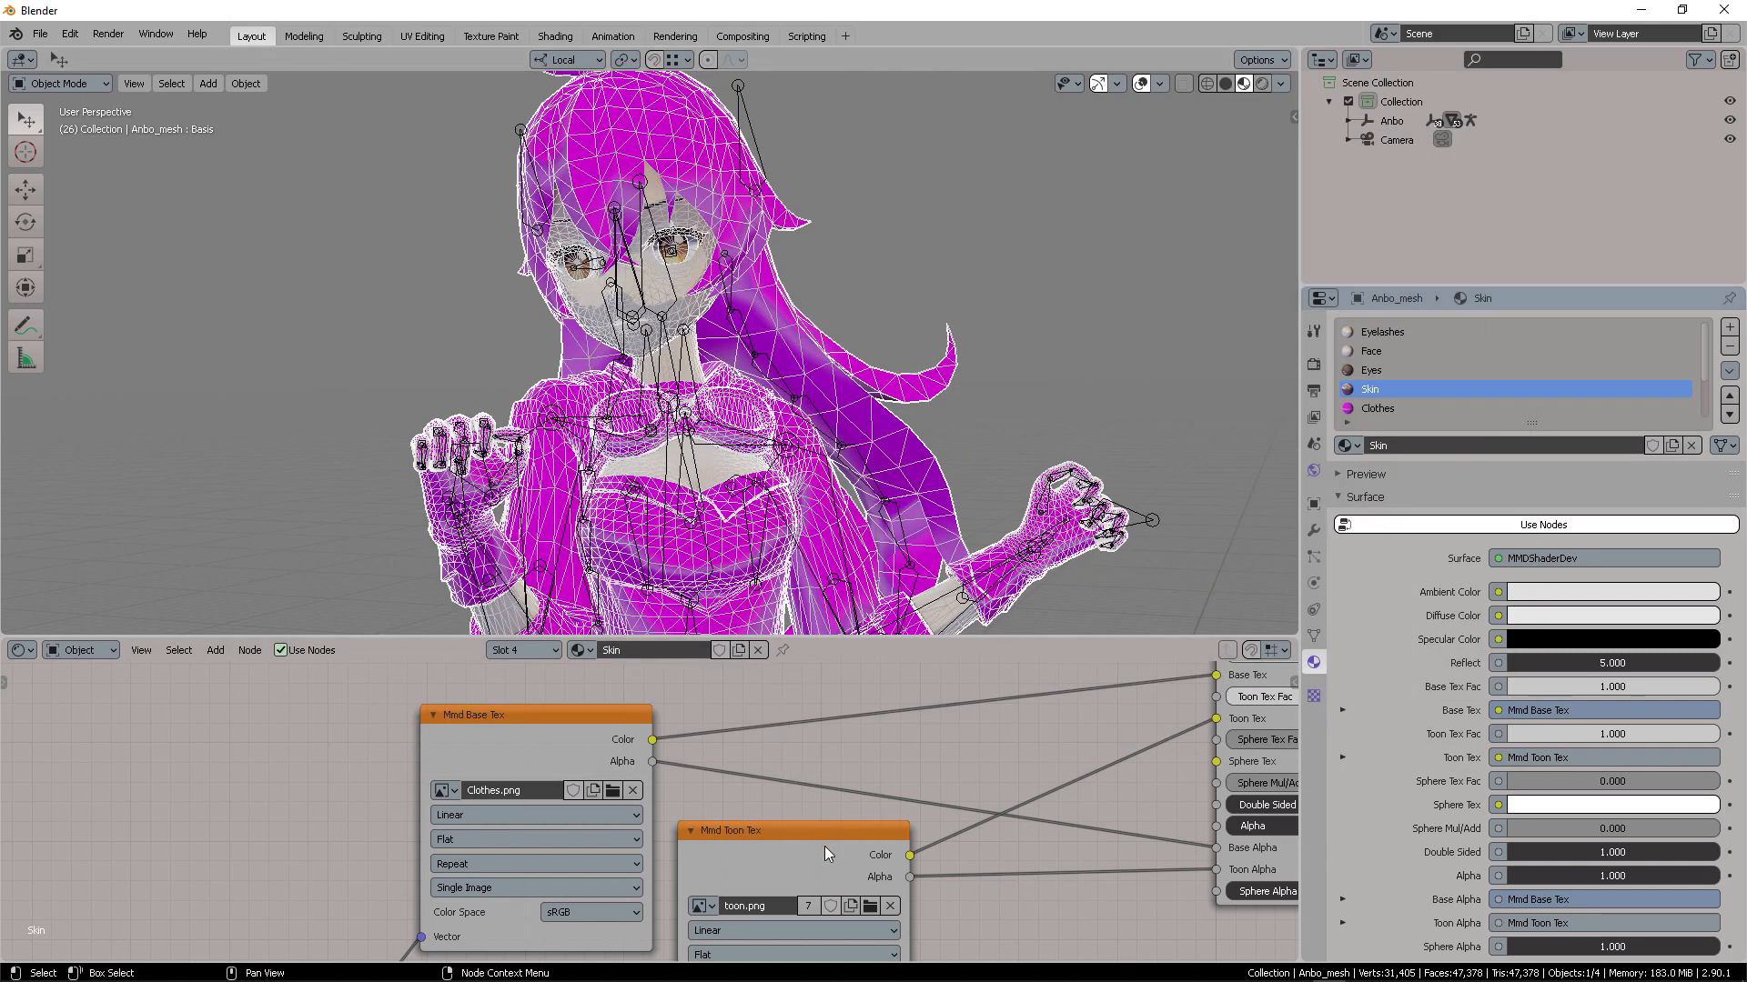
# In the Clothes material, load Clothes.png into the Mmd Base Tex node and toon.png into the Mmd Toon Tex node
pyautogui.click(1418, 409)
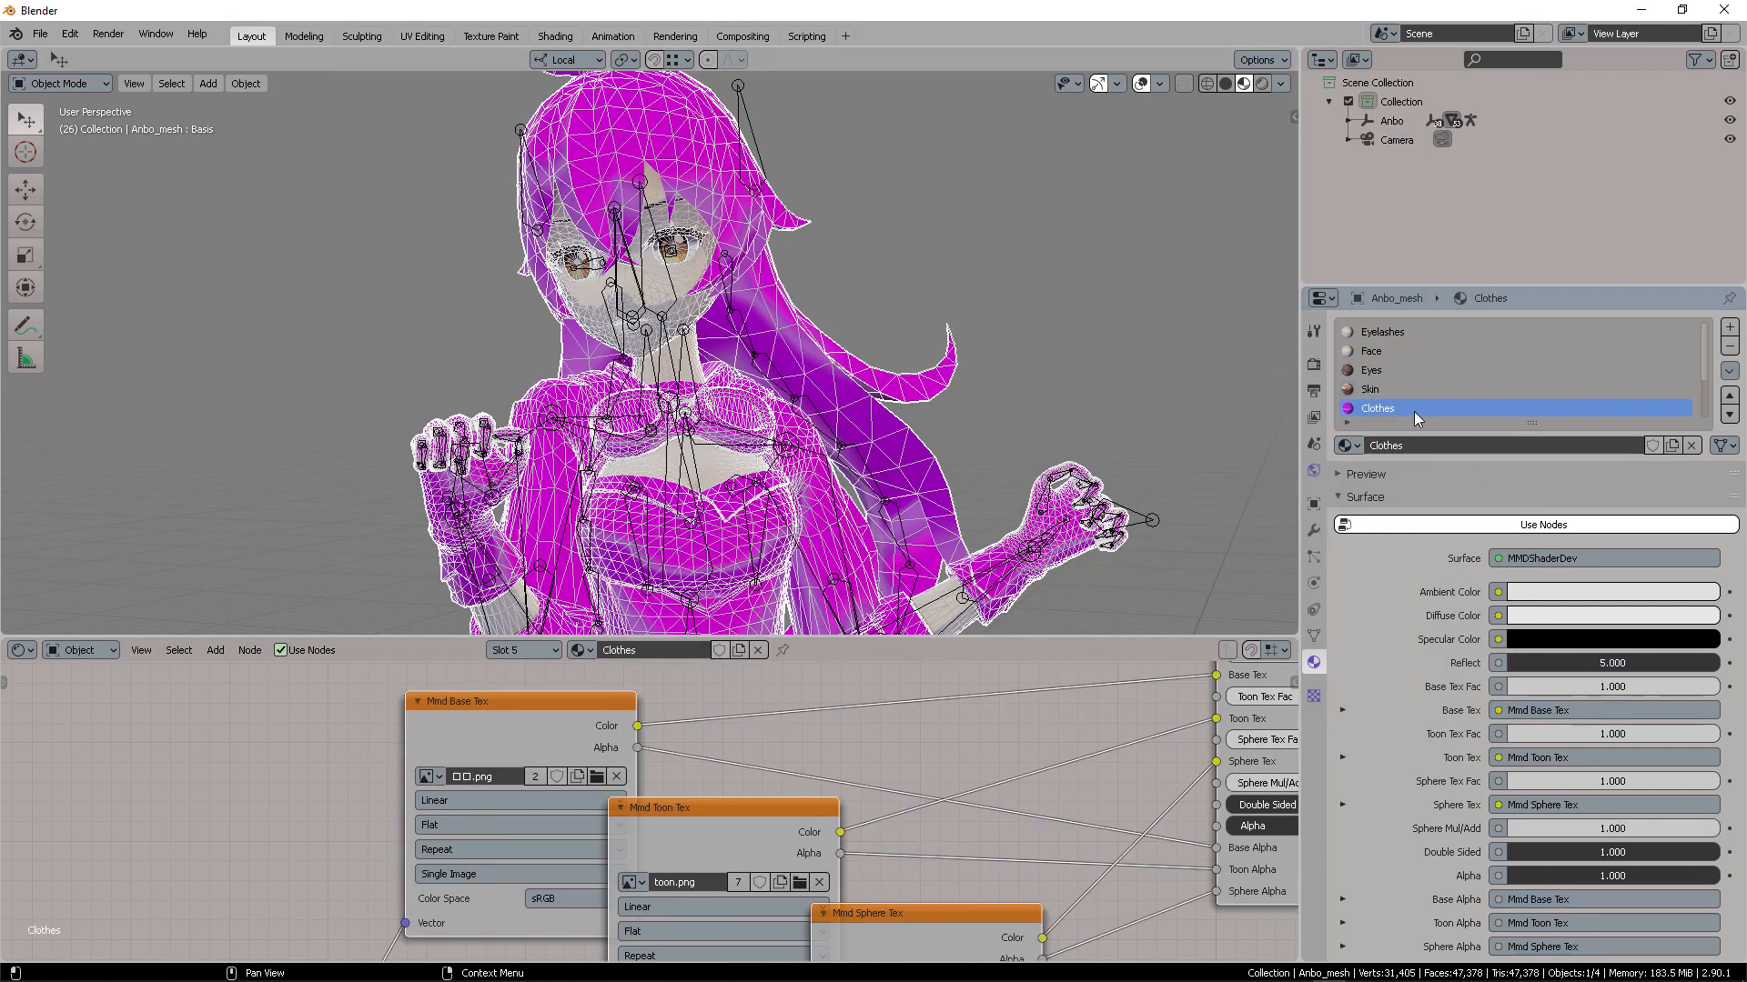
pyautogui.click(551, 764)
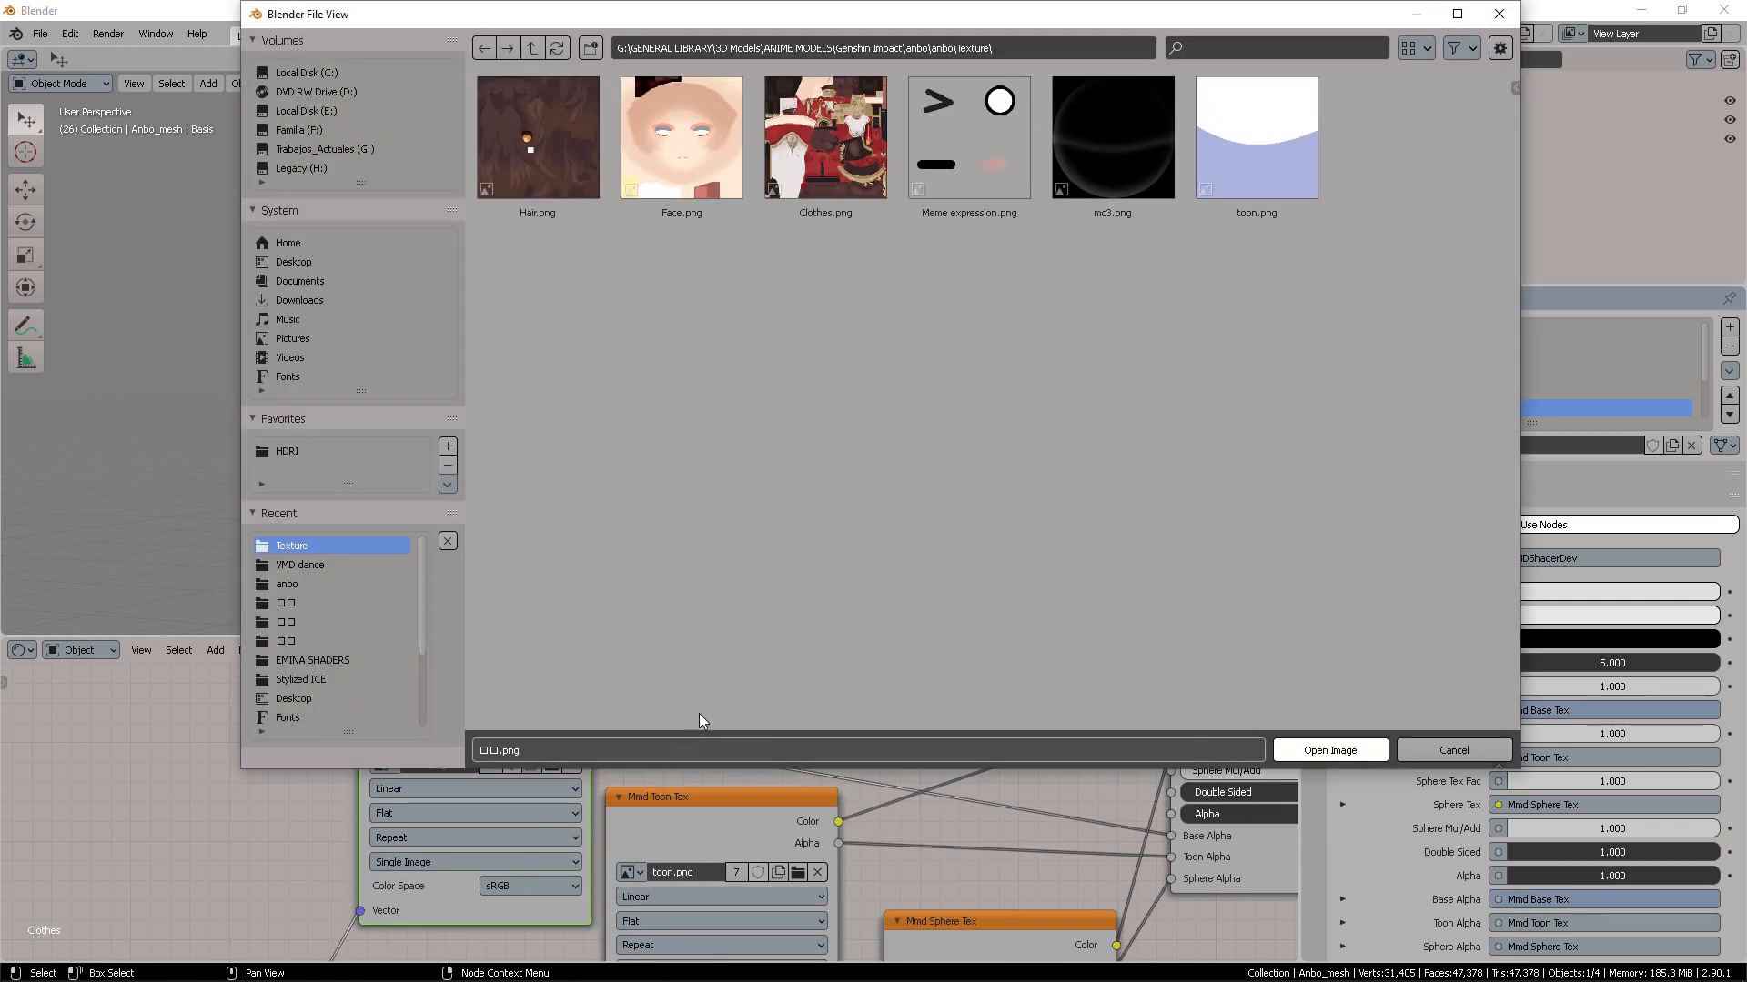
pyautogui.click(825, 139)
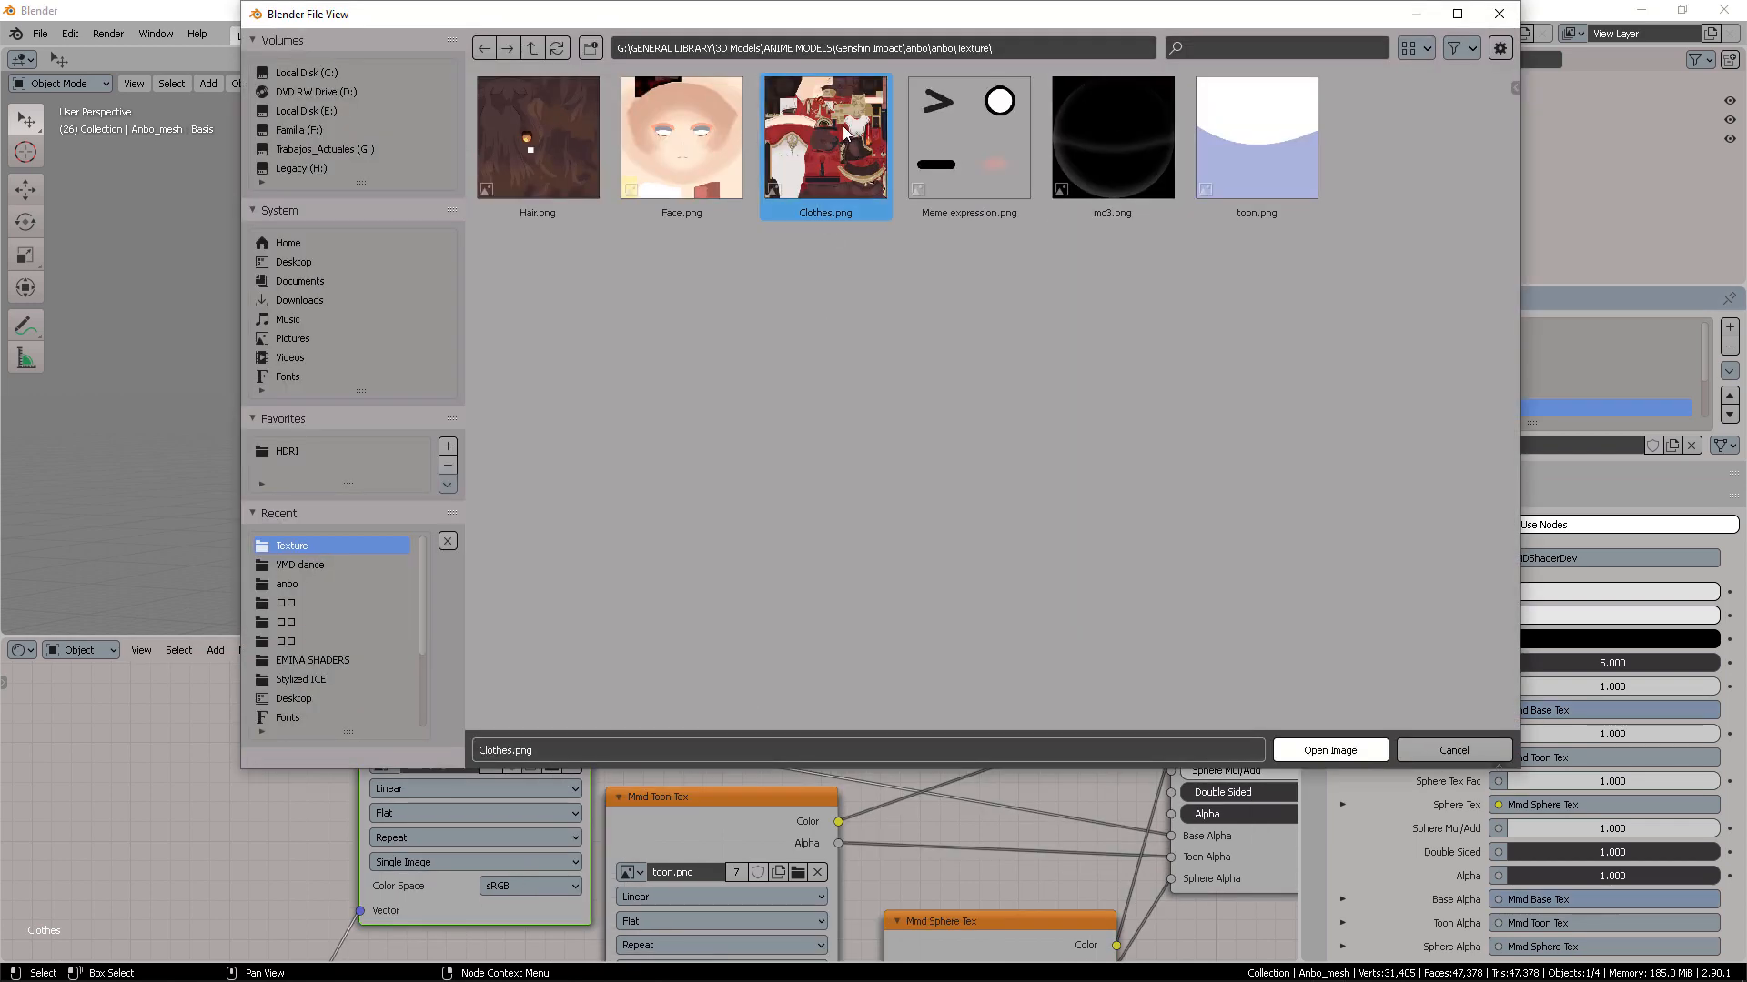
pyautogui.click(1335, 756)
pyautogui.click(797, 874)
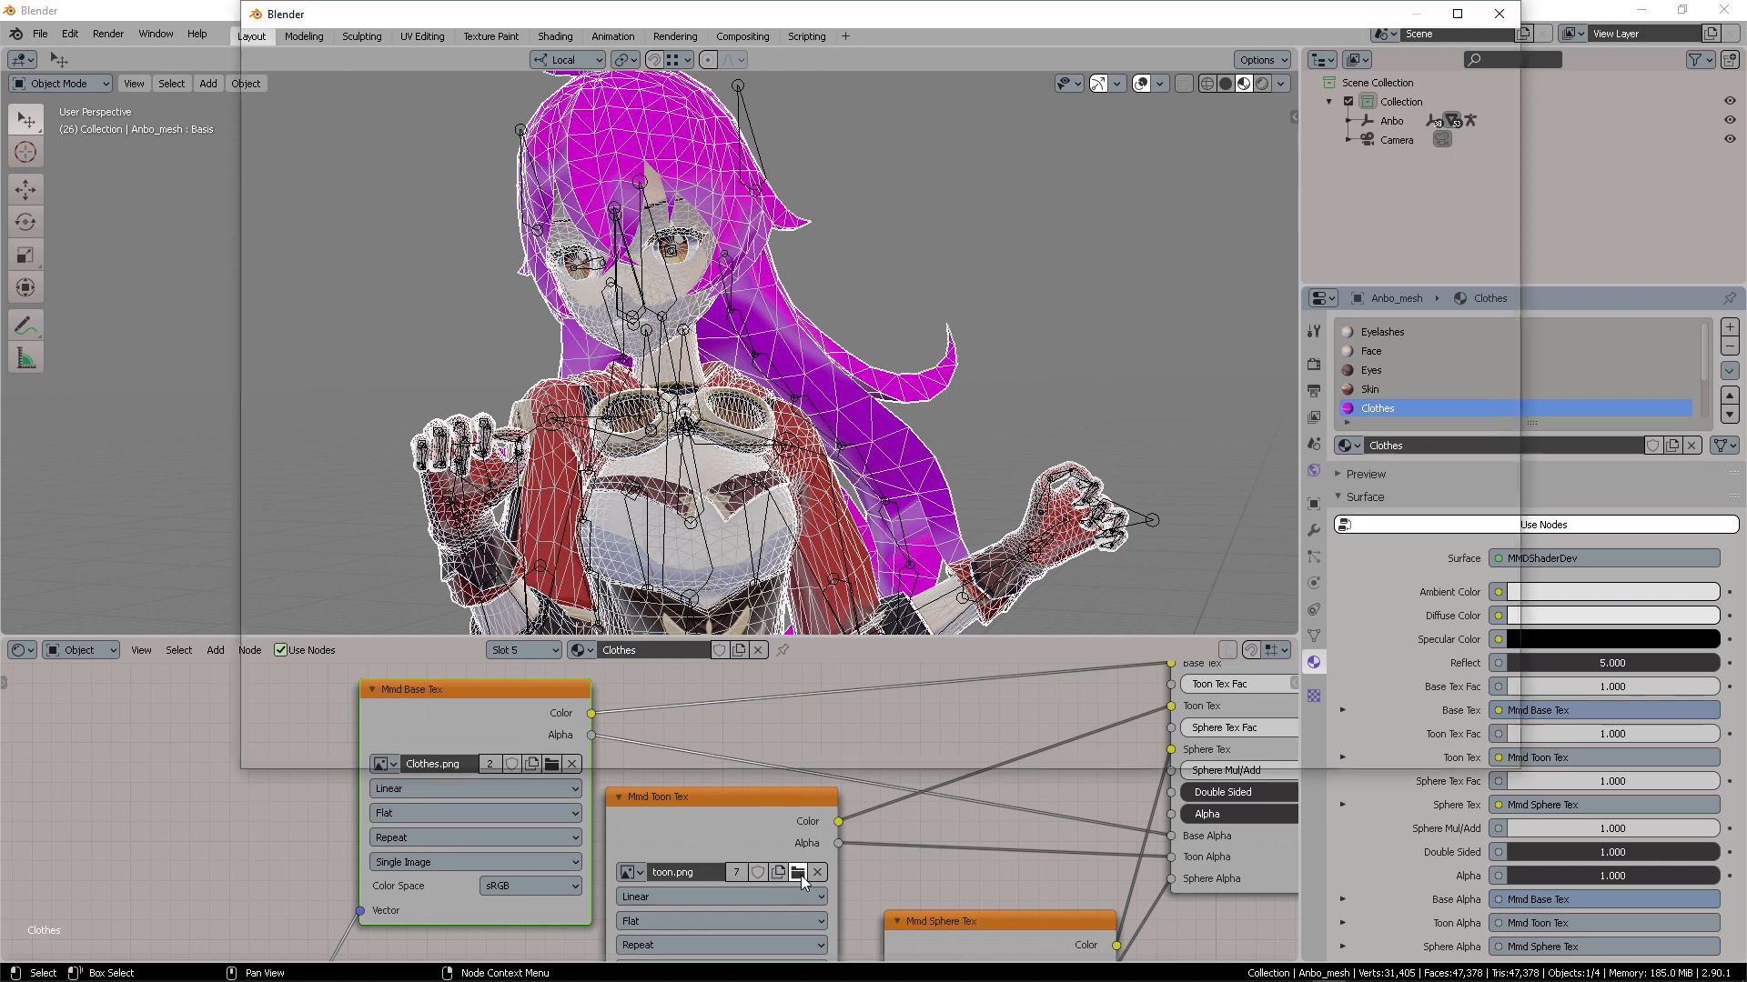
pyautogui.click(1256, 138)
pyautogui.click(1365, 752)
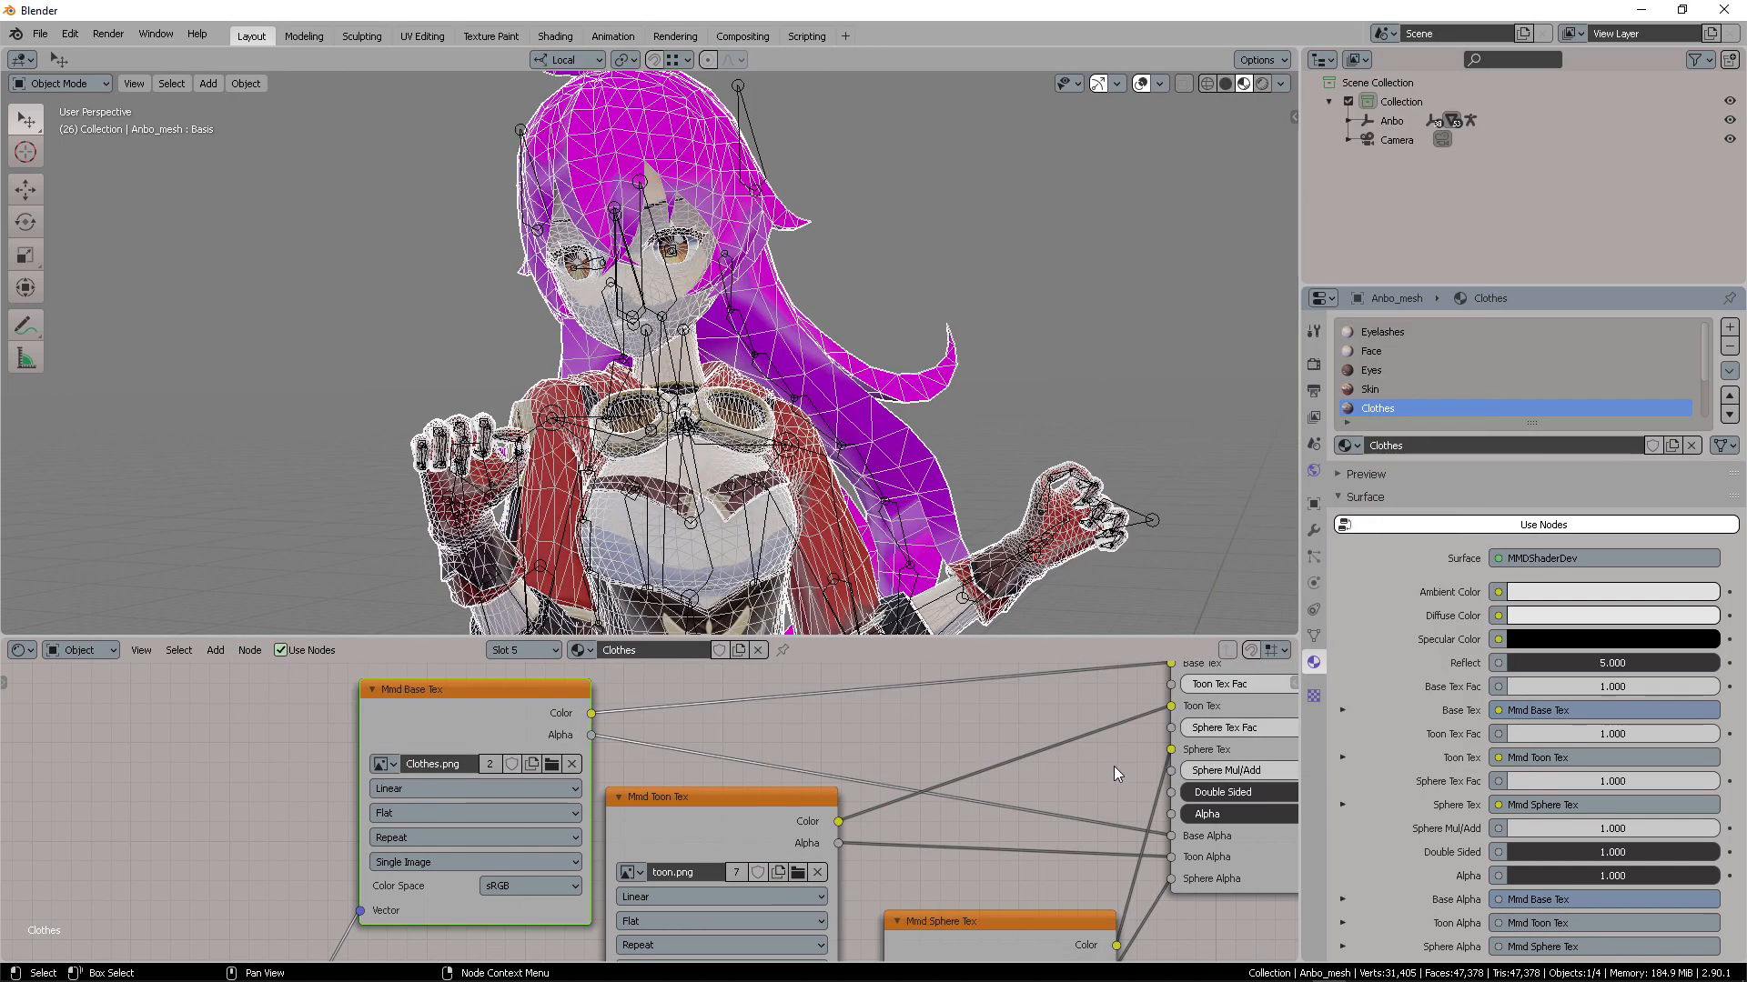
# Load mc3.png into the Clothes material's Mmd Sphere Tex node and check the clothes on the upper body
pyautogui.scroll(-1, 1056, 796)
pyautogui.moveTo(1075, 885); pyautogui.dragTo(962, 778, button='middle')
pyautogui.click(936, 850)
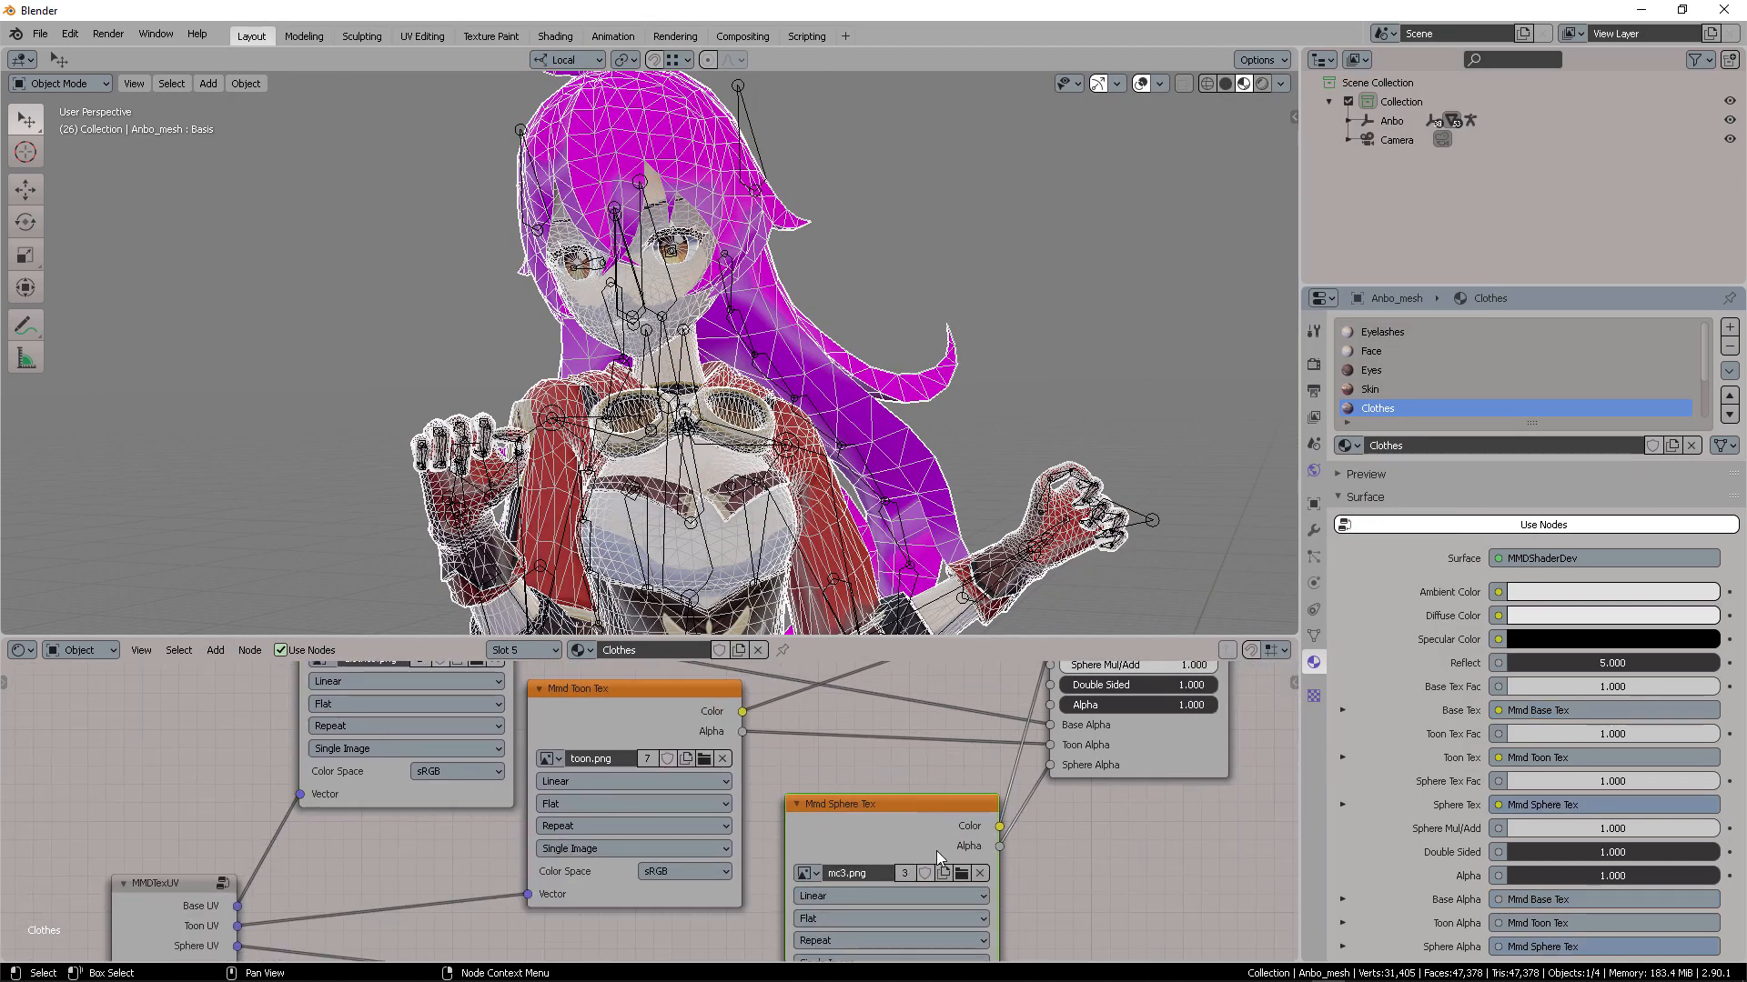
pyautogui.moveTo(1043, 846); pyautogui.dragTo(959, 791, button='middle')
pyautogui.scroll(1, 1044, 803)
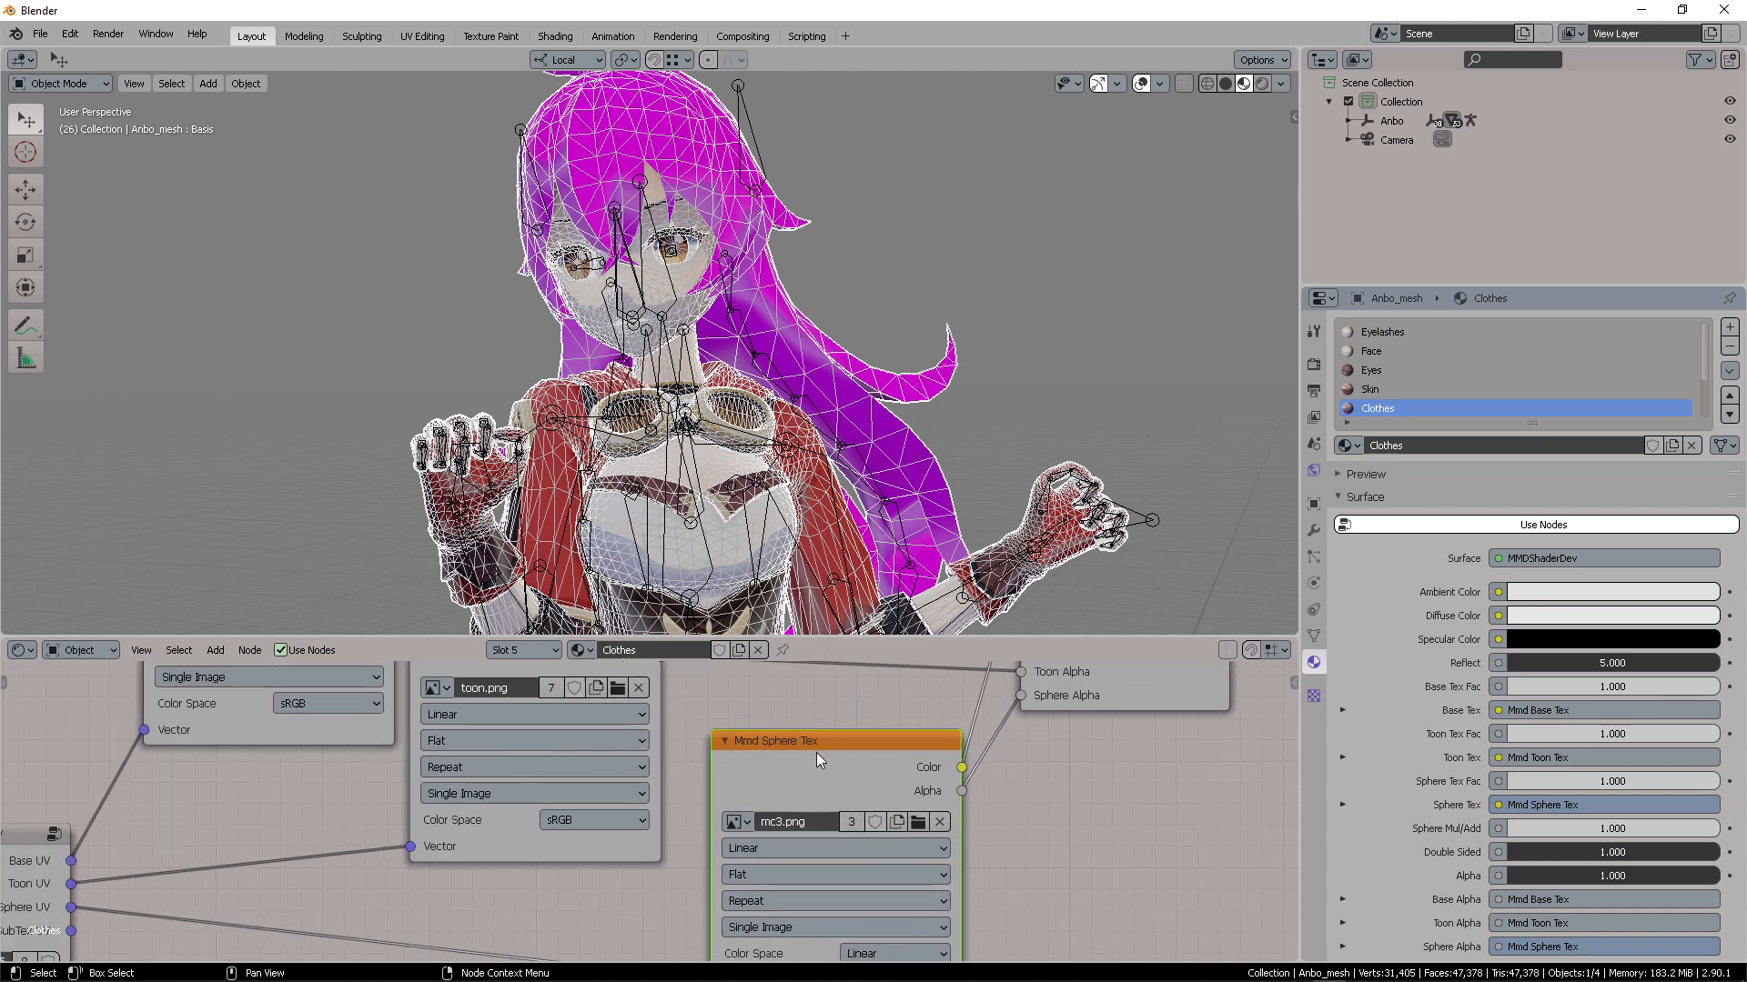
pyautogui.moveTo(797, 778)
pyautogui.mouseDown()
pyautogui.moveTo(803, 760)
pyautogui.moveTo(801, 776)
pyautogui.mouseUp()
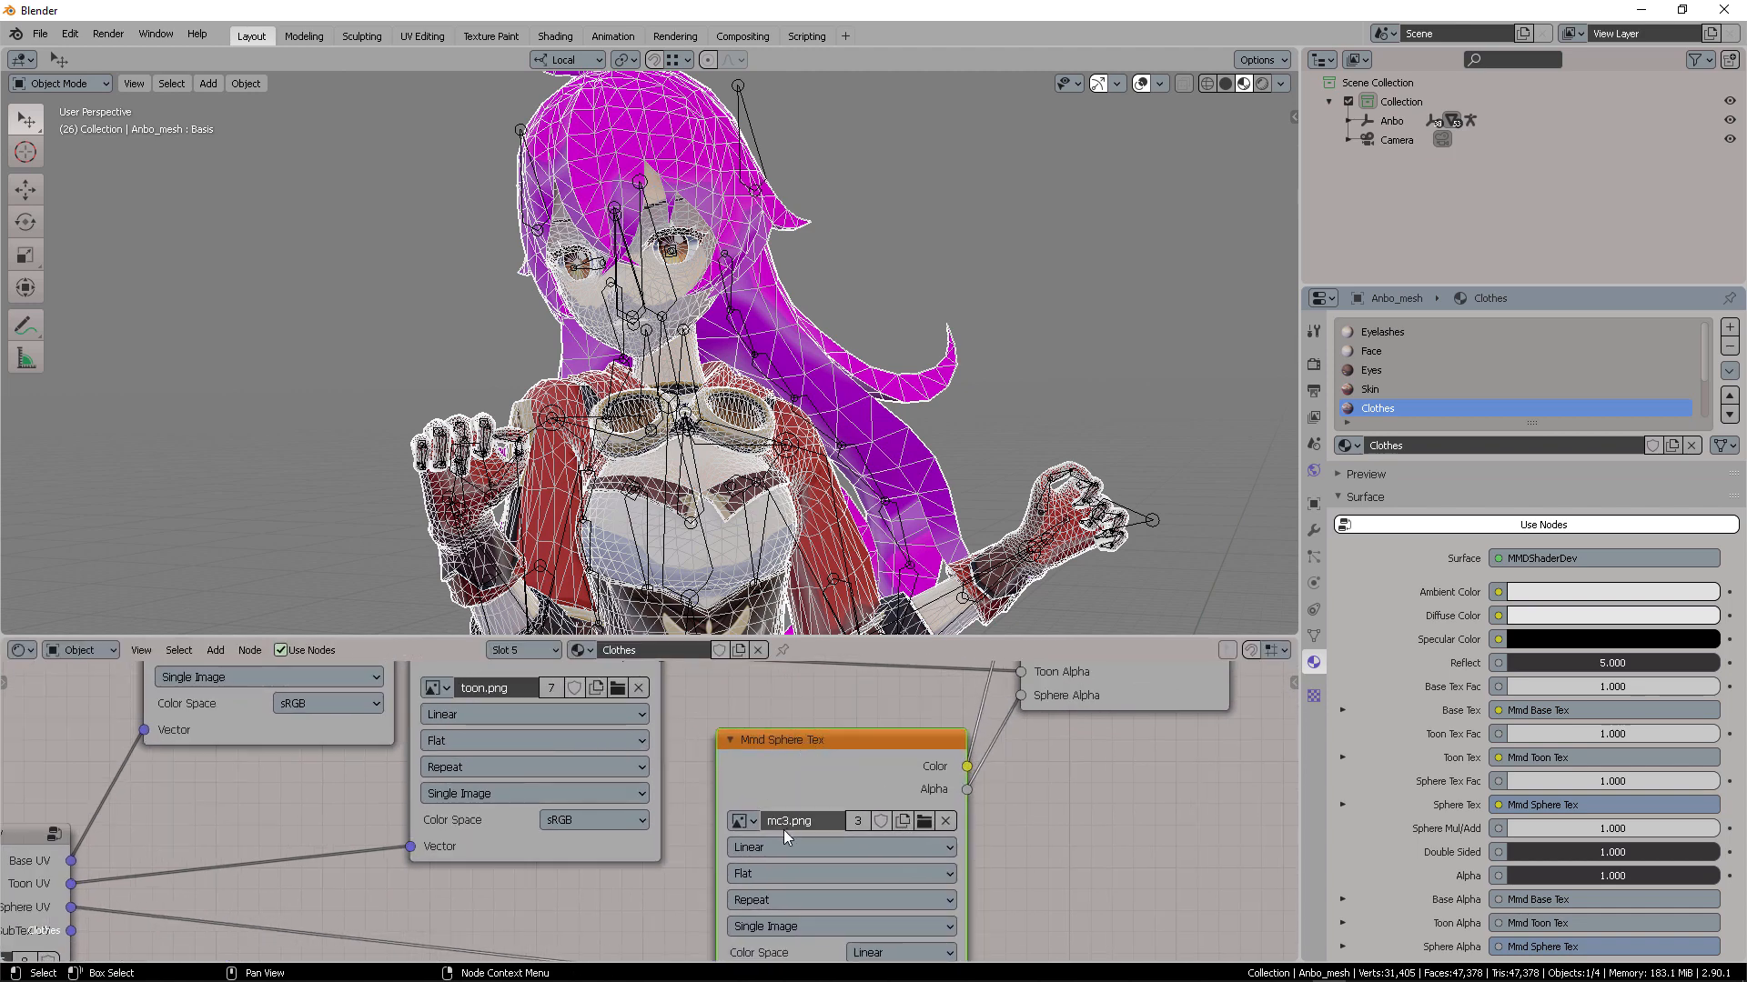
pyautogui.click(923, 821)
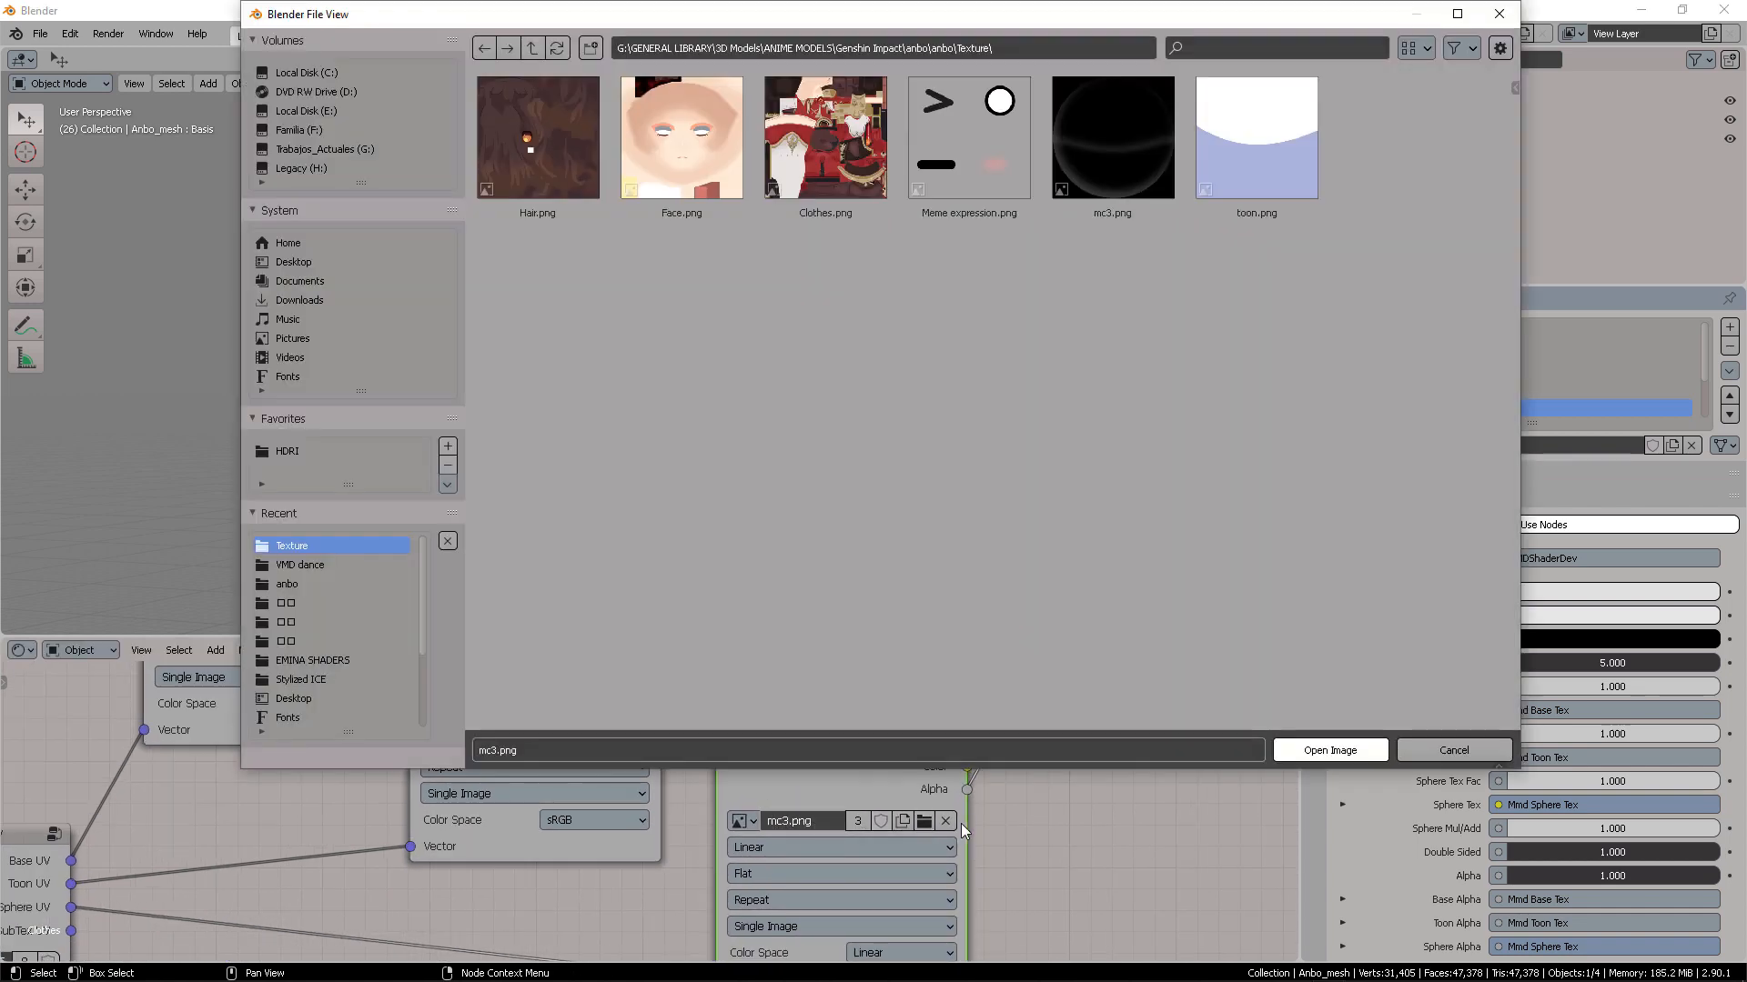
pyautogui.click(1124, 143)
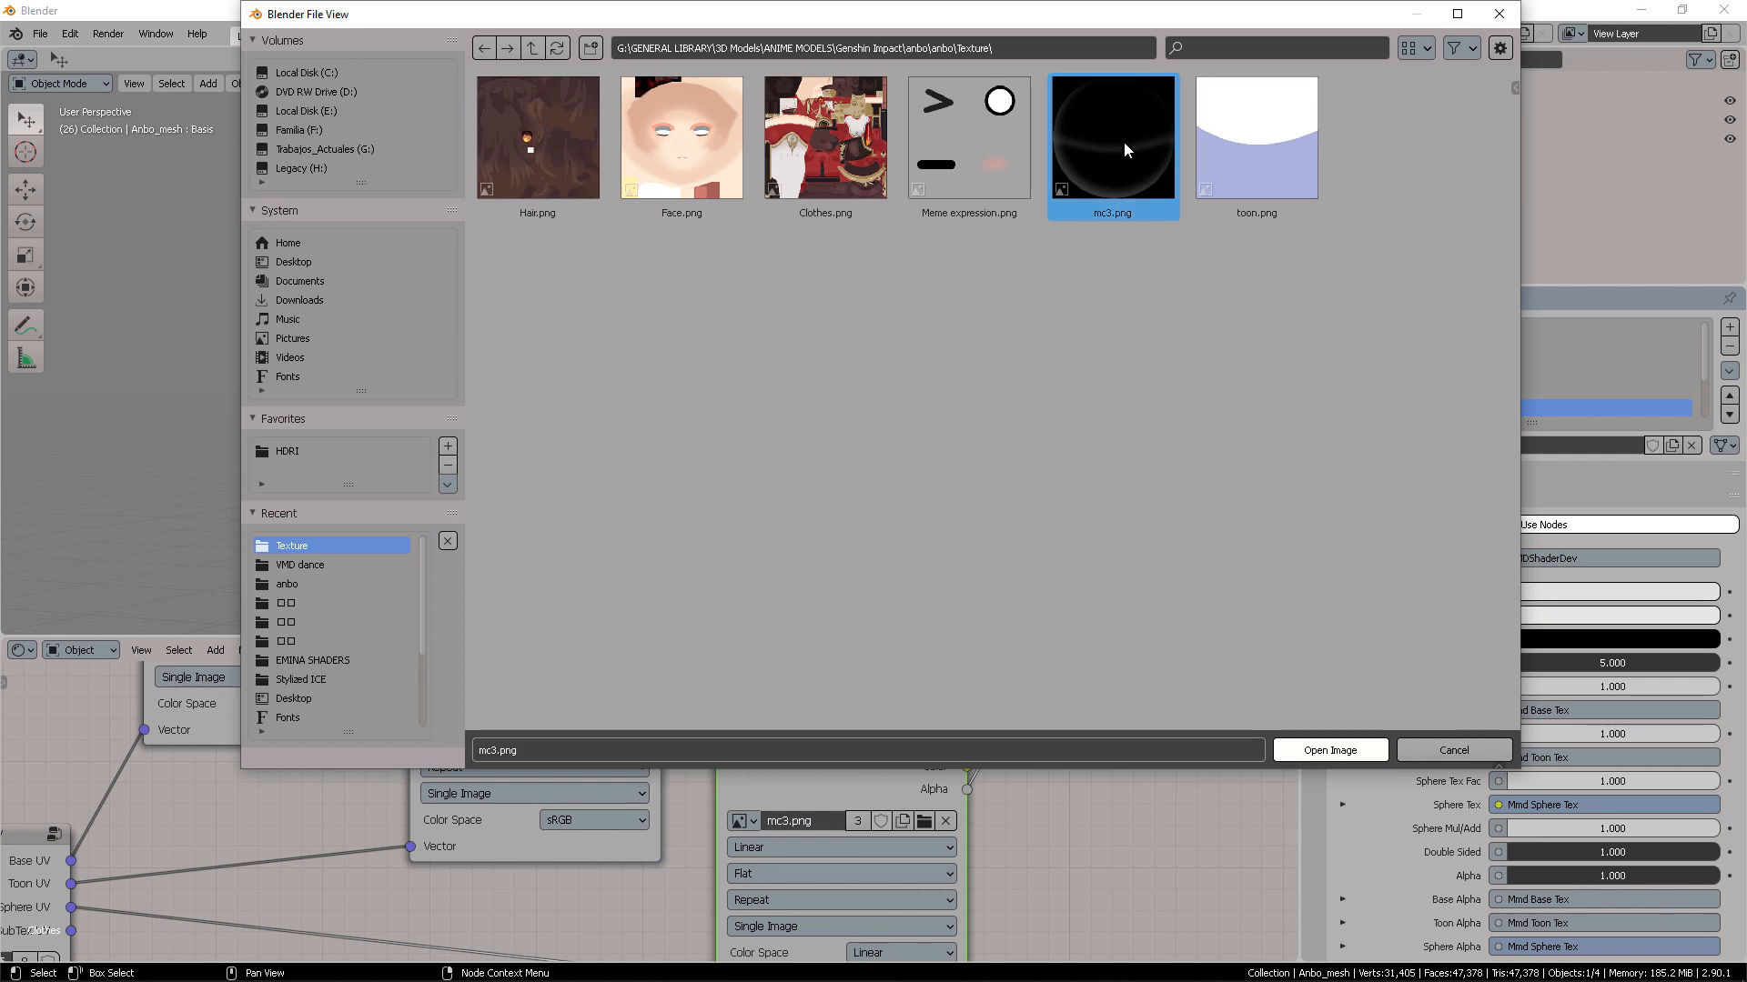
pyautogui.click(1324, 760)
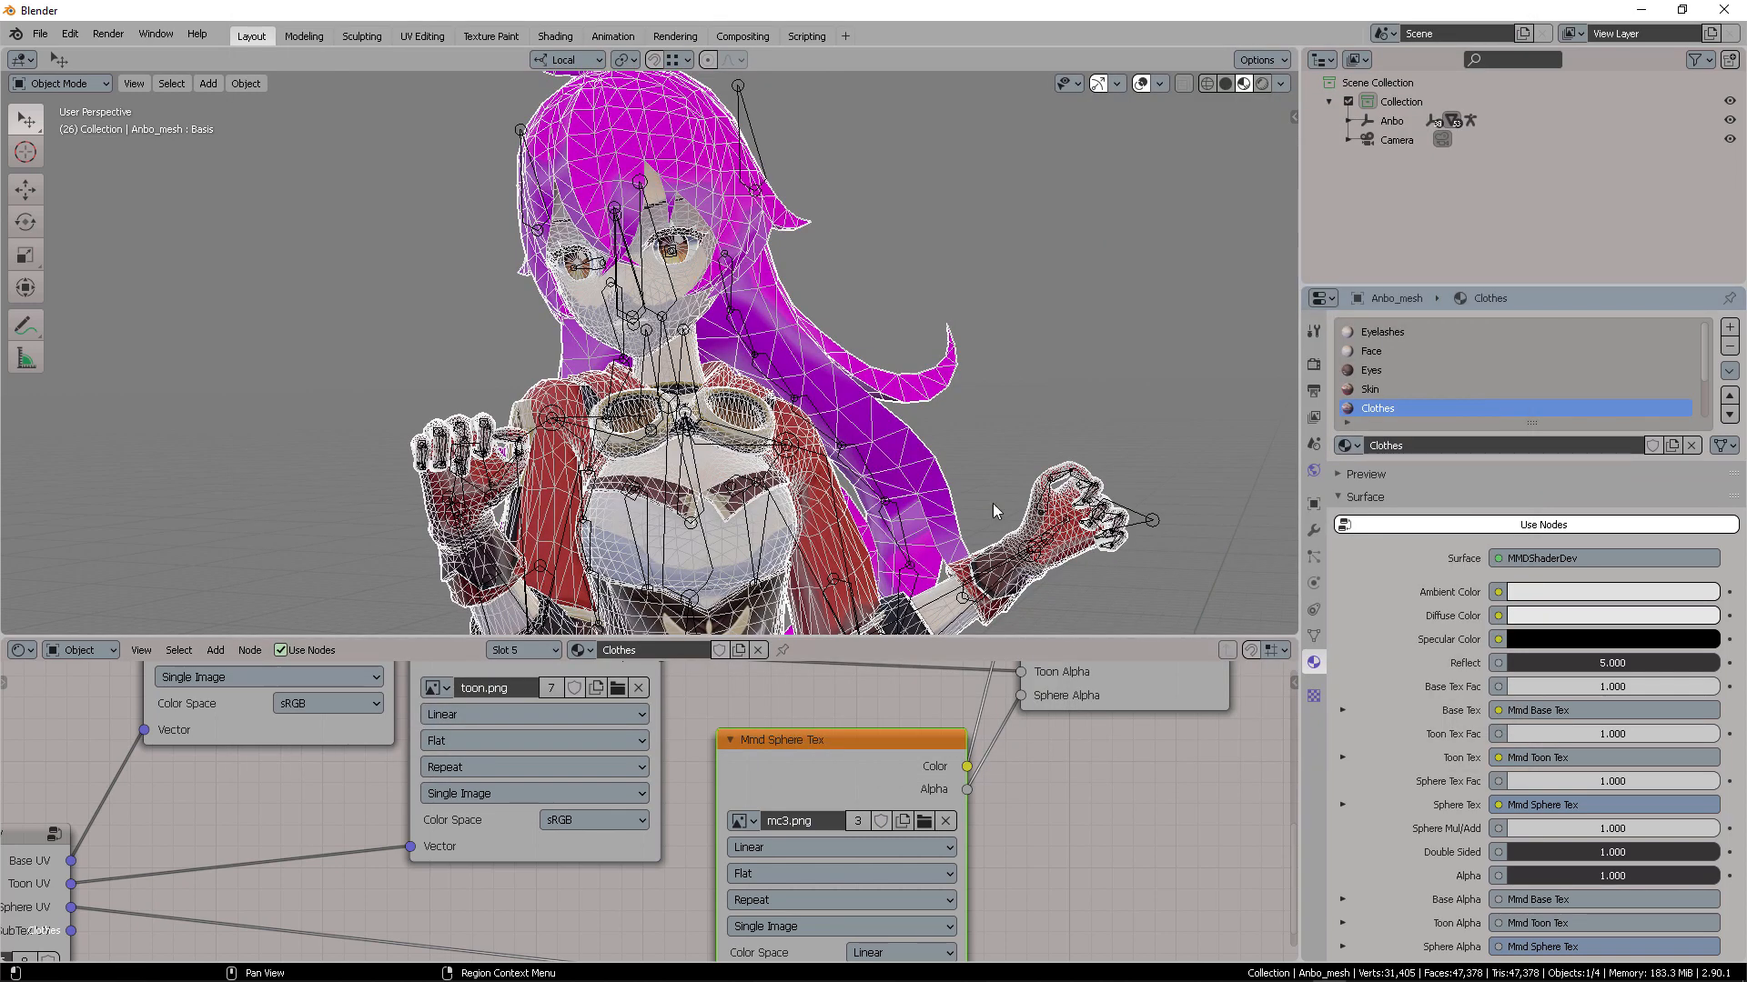
pyautogui.moveTo(862, 351); pyautogui.dragTo(778, 308, button='middle')
pyautogui.moveTo(909, 290); pyautogui.dragTo(901, 358, button='middle')
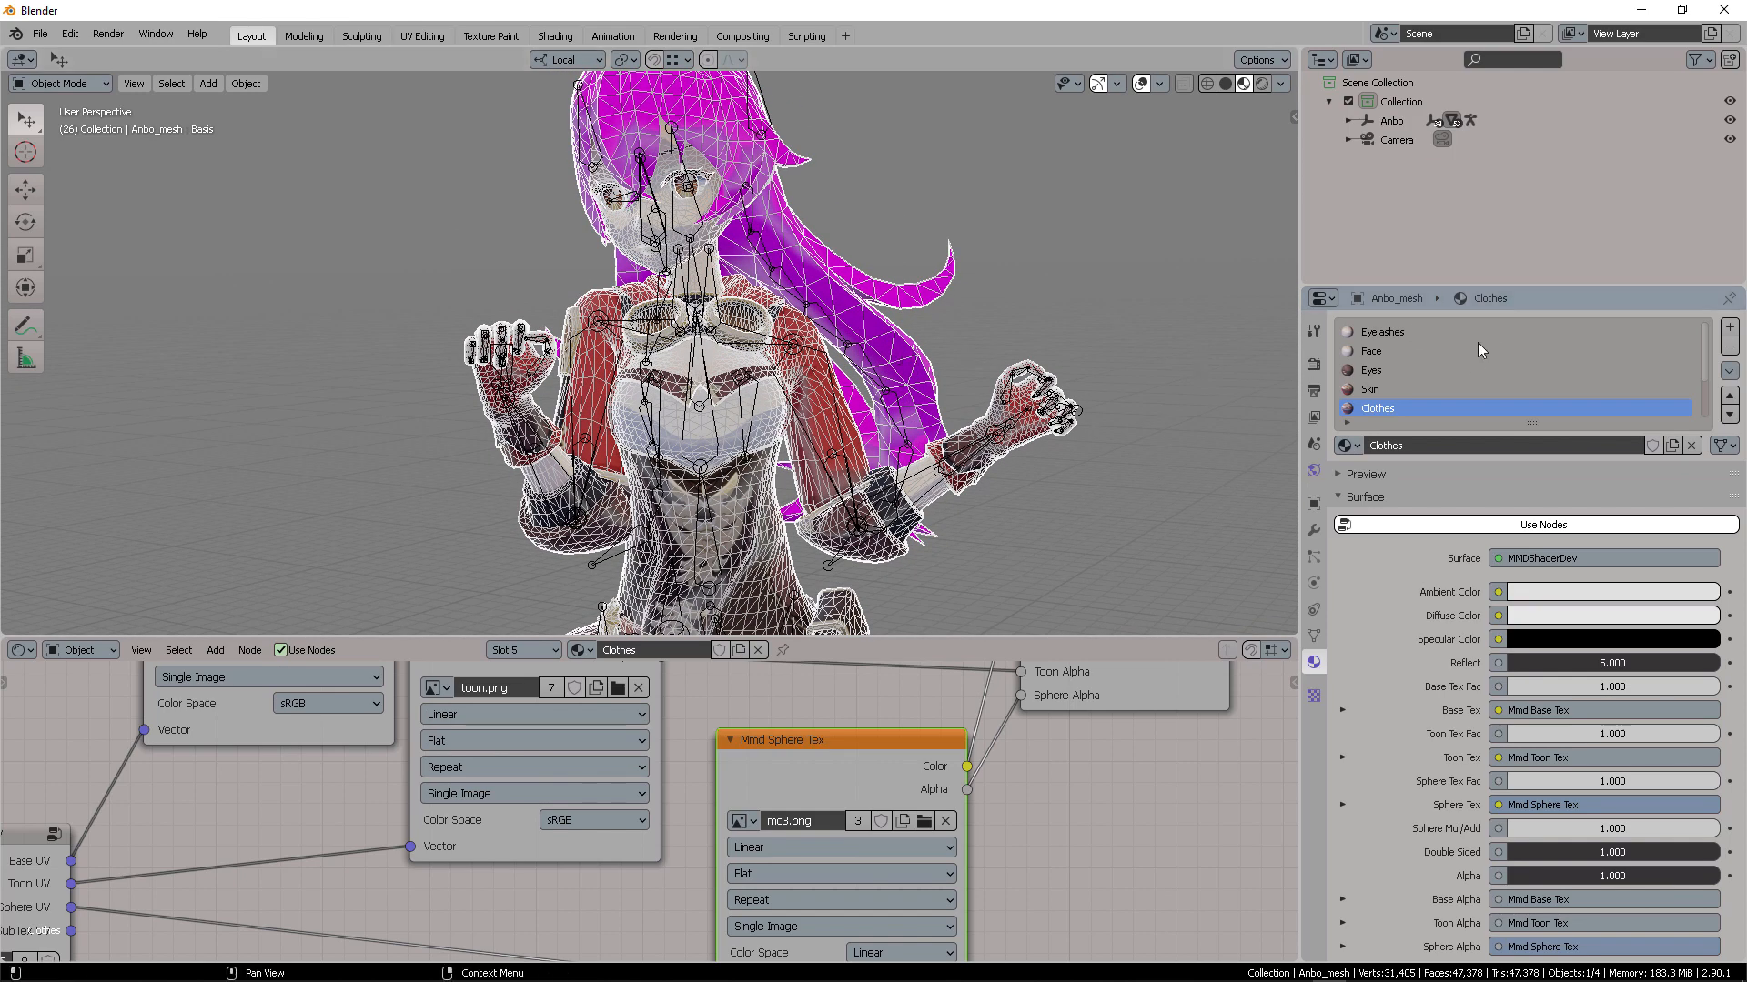
# Select the Hair material and move its Mmd Sphere Tex and Mmd Base Tex nodes clear of the Mmd Toon Tex node
pyautogui.scroll(-2, 1472, 360)
pyautogui.click(1392, 388)
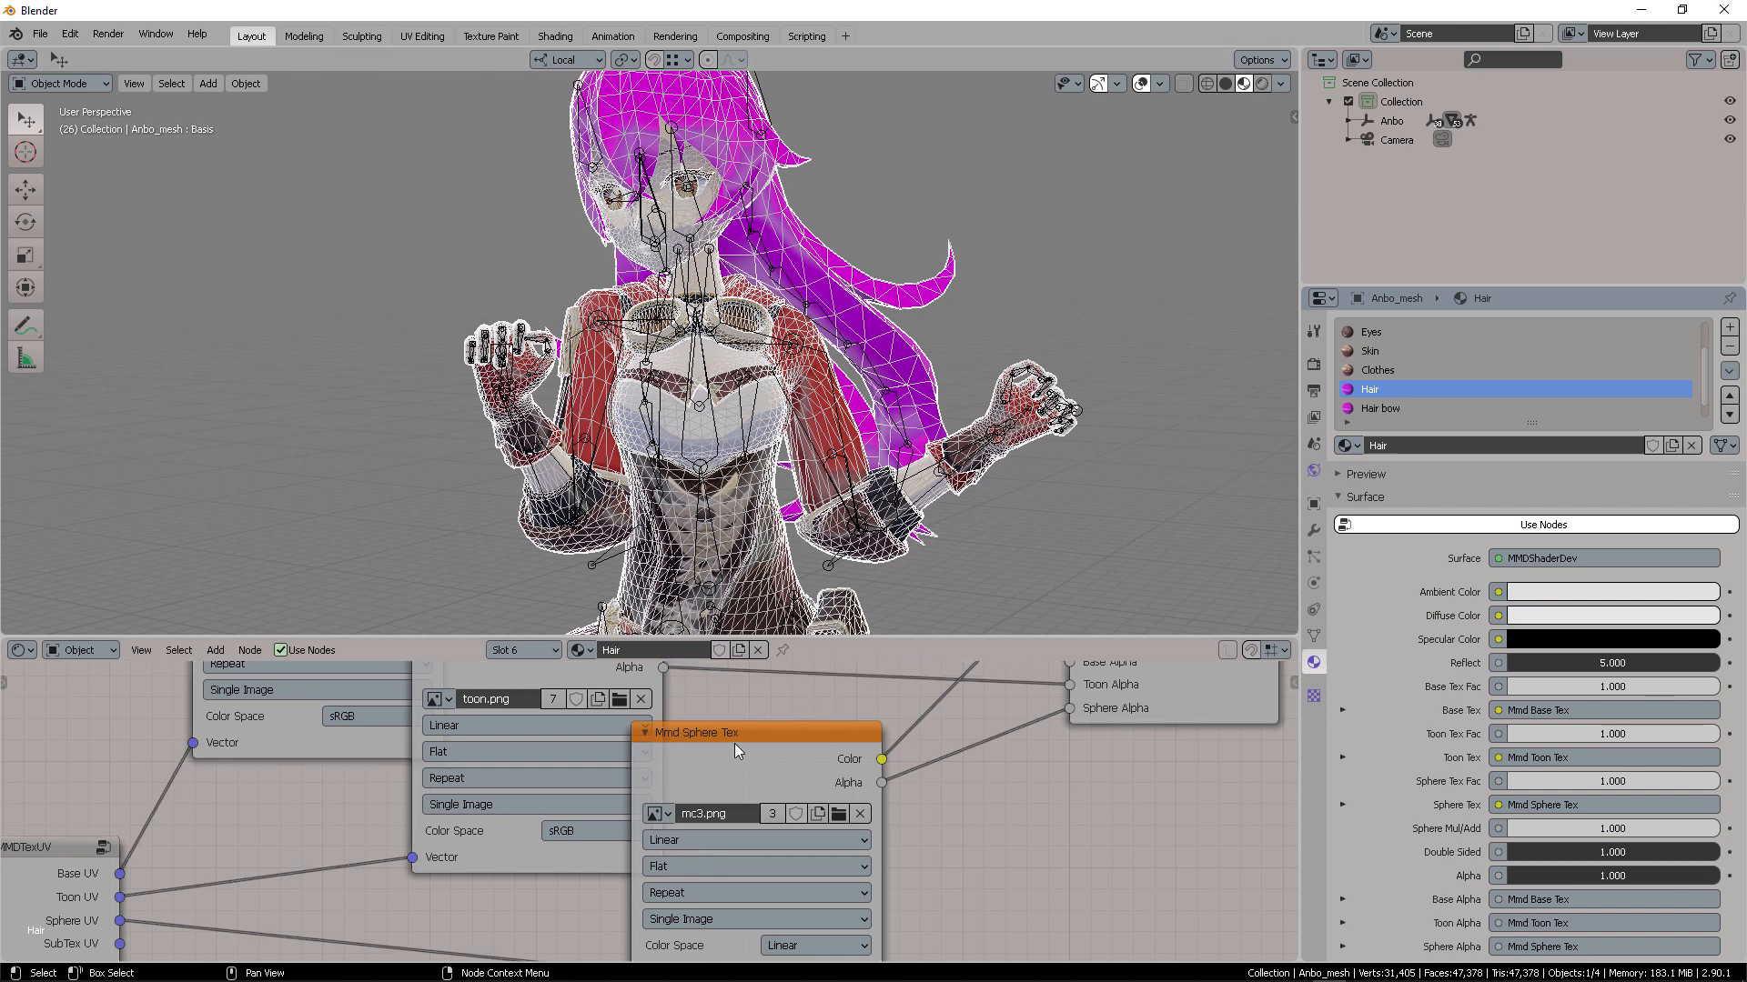
pyautogui.moveTo(734, 744); pyautogui.dragTo(862, 799)
pyautogui.moveTo(861, 799); pyautogui.dragTo(1028, 932, button='middle')
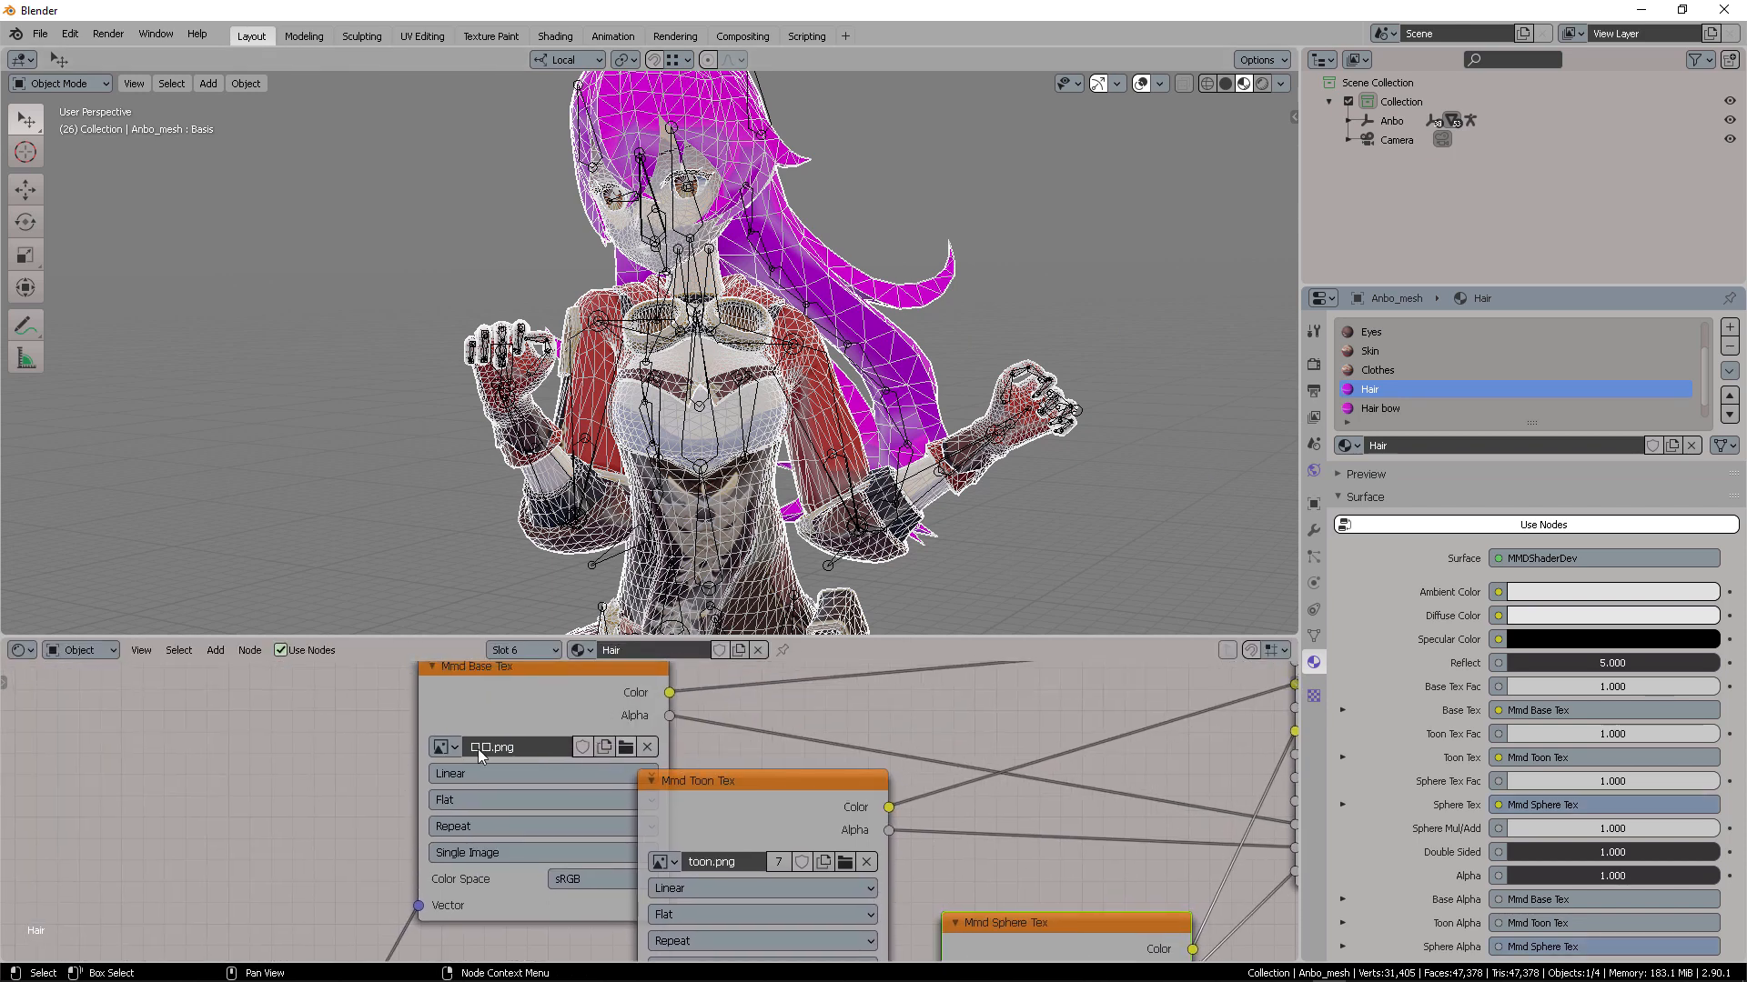
pyautogui.moveTo(586, 691); pyautogui.dragTo(460, 693)
pyautogui.click(760, 697)
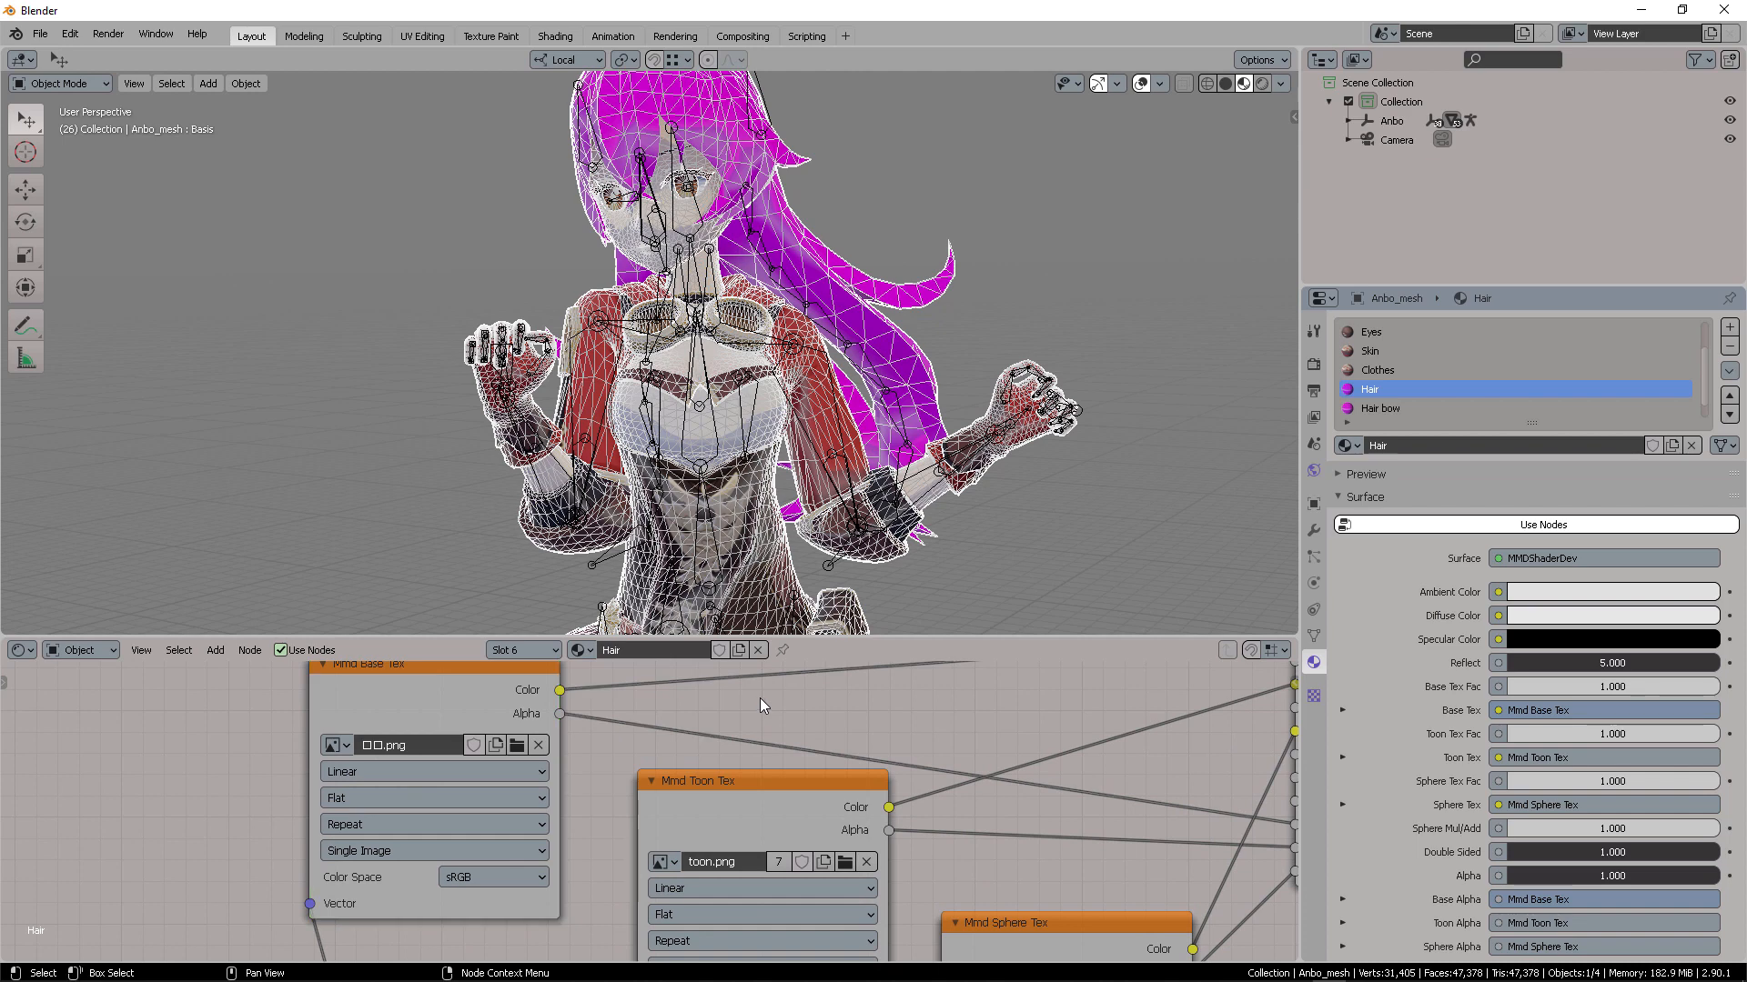
# Load Hair.png into the Hair material's Mmd Base Tex node and toon.png into its Mmd Toon Tex node
pyautogui.click(517, 746)
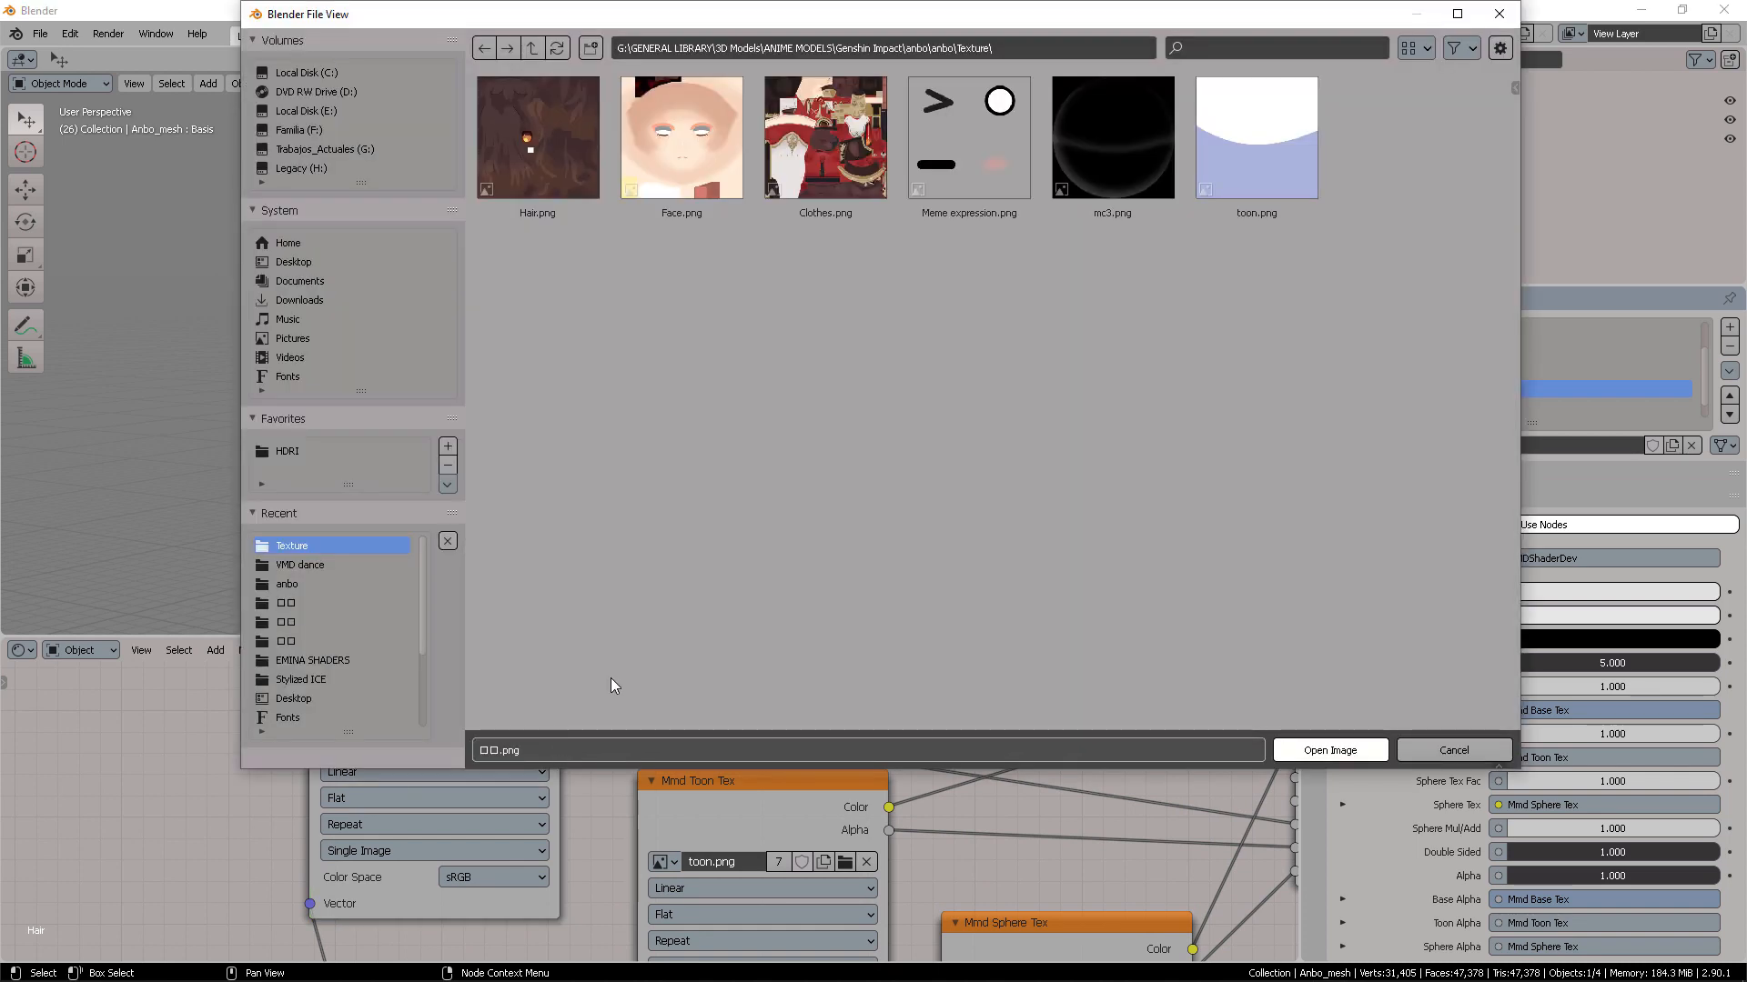
pyautogui.moveTo(1252, 20); pyautogui.dragTo(1054, 52)
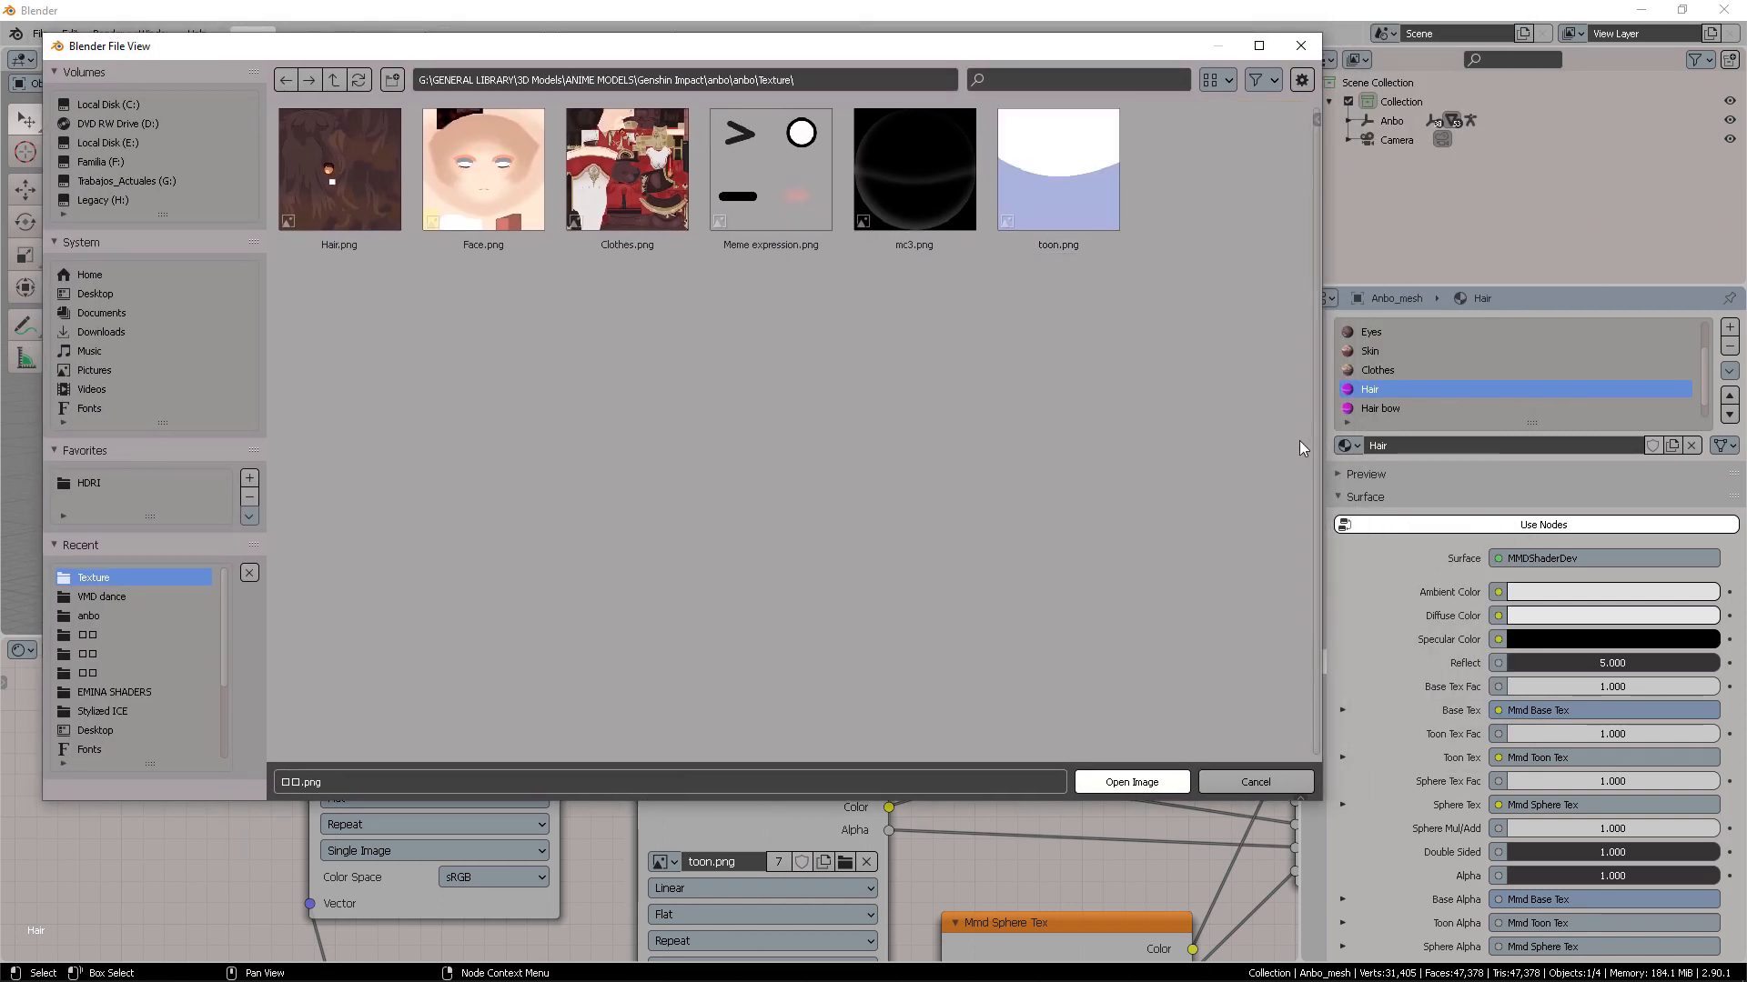
pyautogui.click(373, 180)
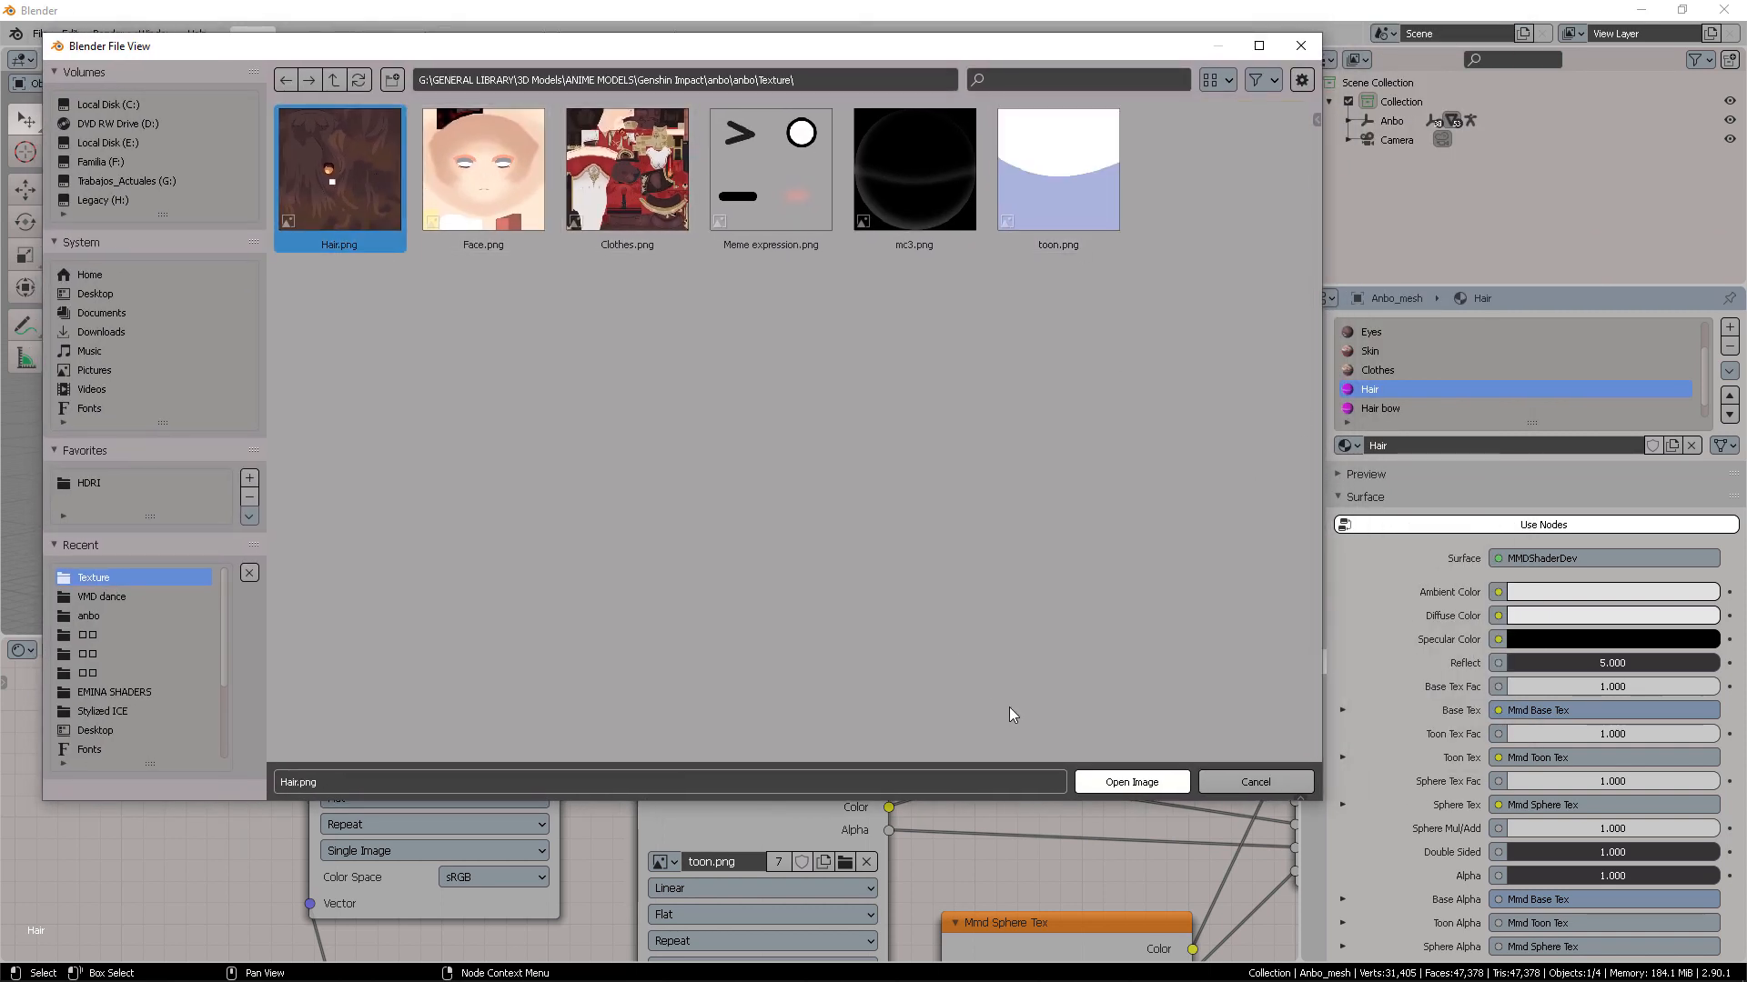
pyautogui.click(1132, 782)
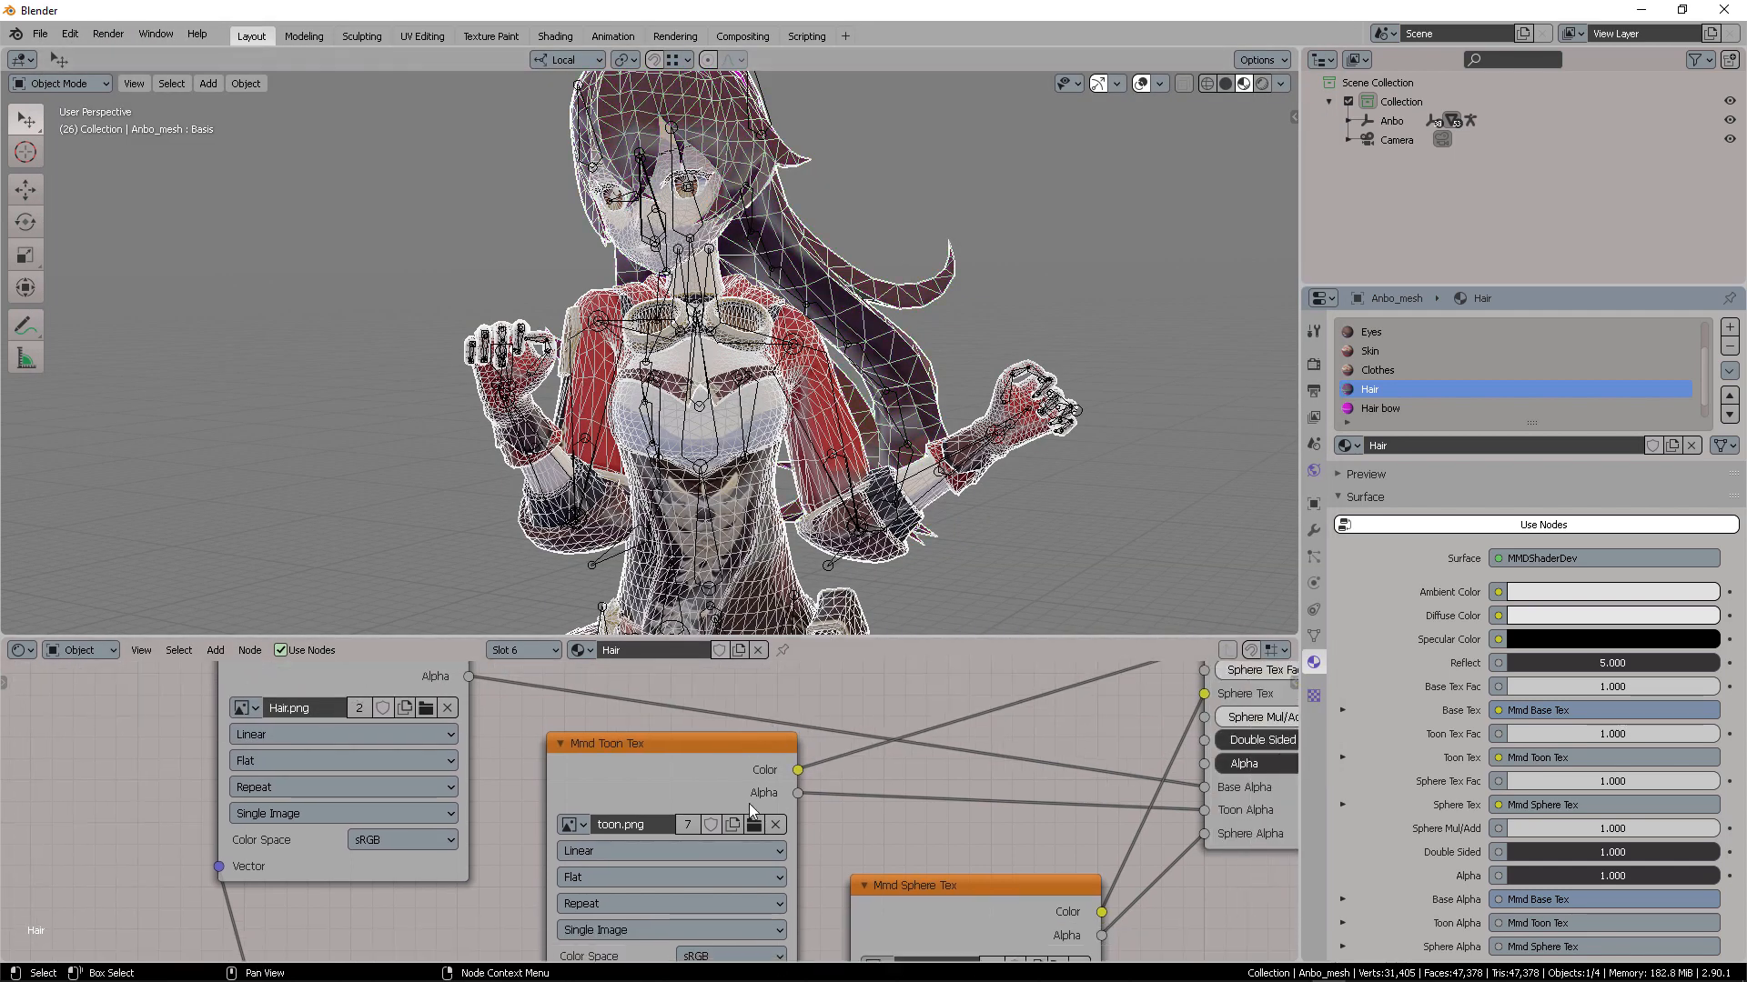
pyautogui.click(753, 825)
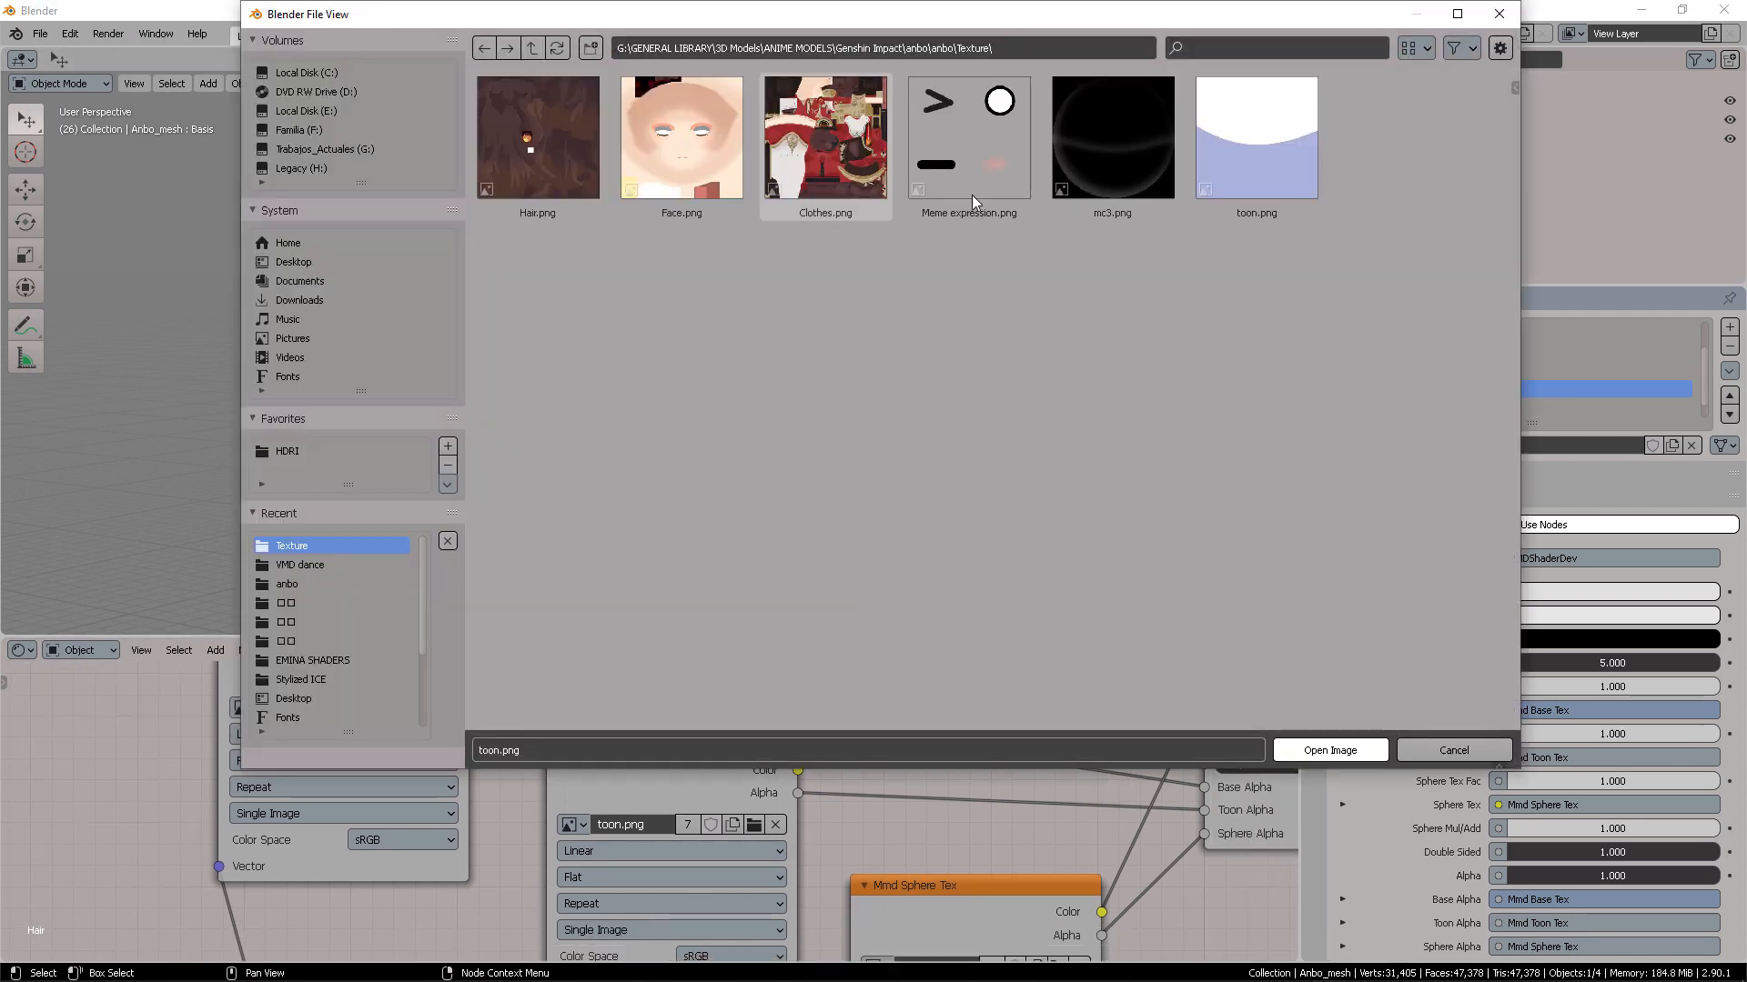
pyautogui.click(1212, 178)
pyautogui.click(1325, 750)
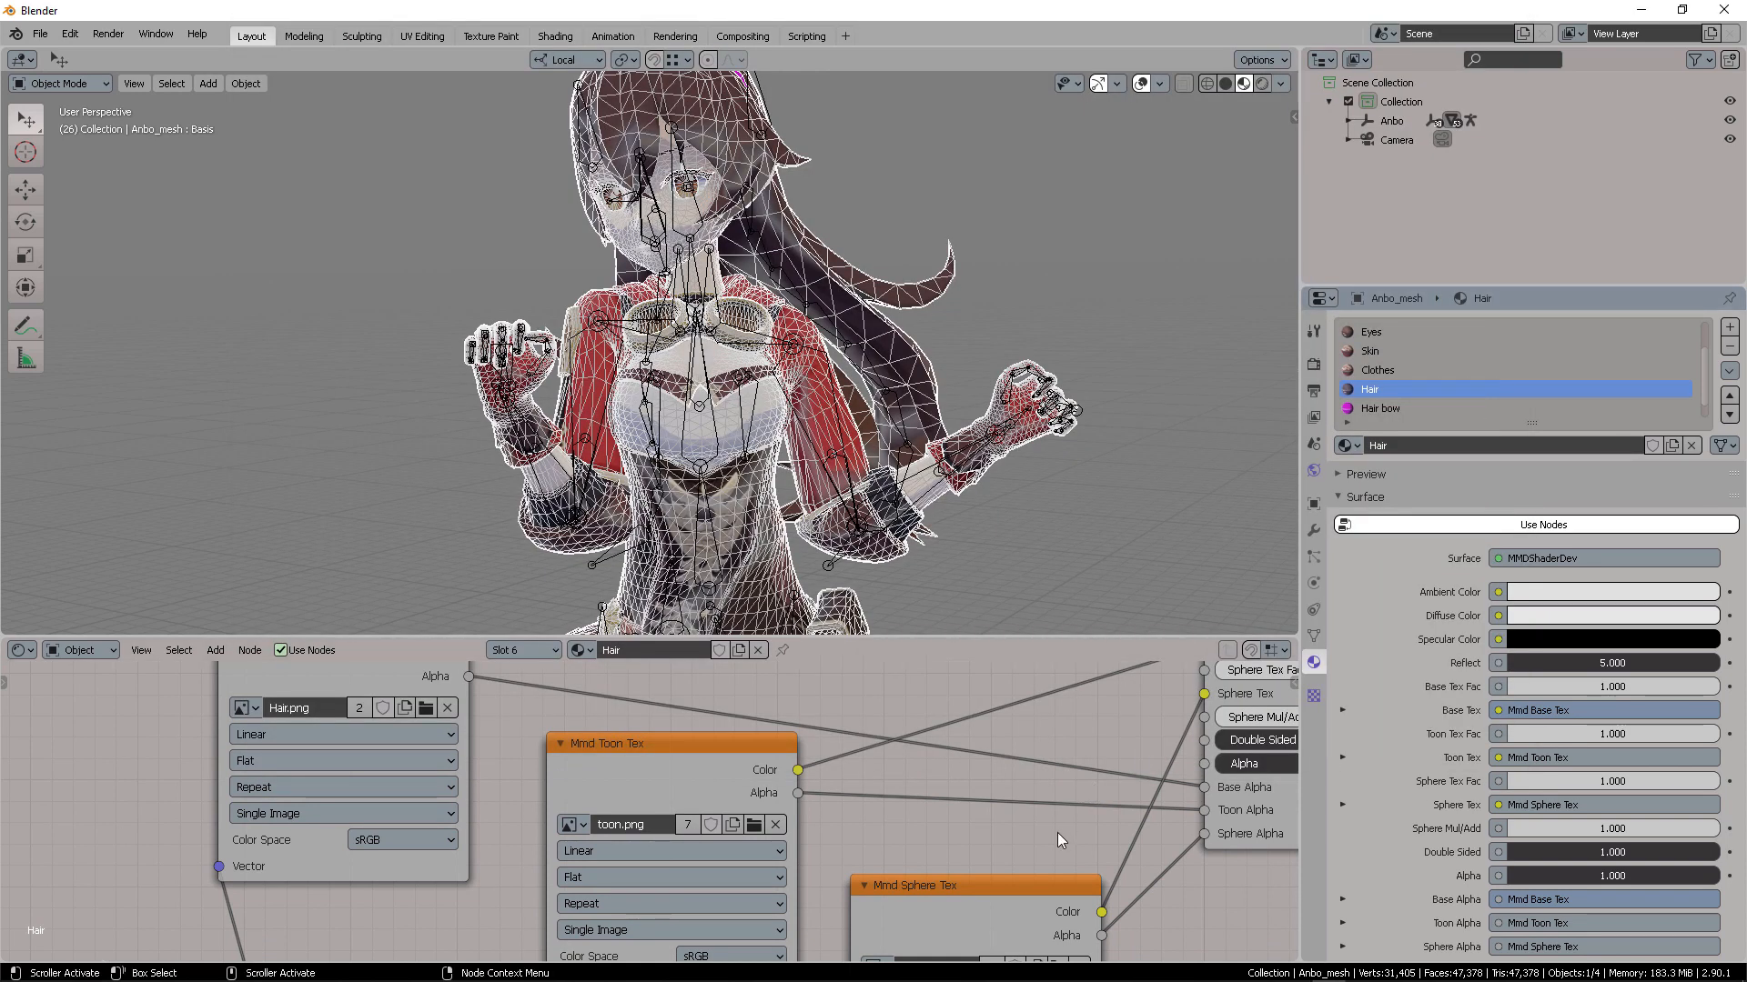
pyautogui.moveTo(1012, 853); pyautogui.dragTo(787, 856, button='middle')
# Select the Hair bow material and move its Mmd Sphere Tex and Mmd Base Tex nodes clear of the Mmd Toon Tex node
pyautogui.click(1417, 407)
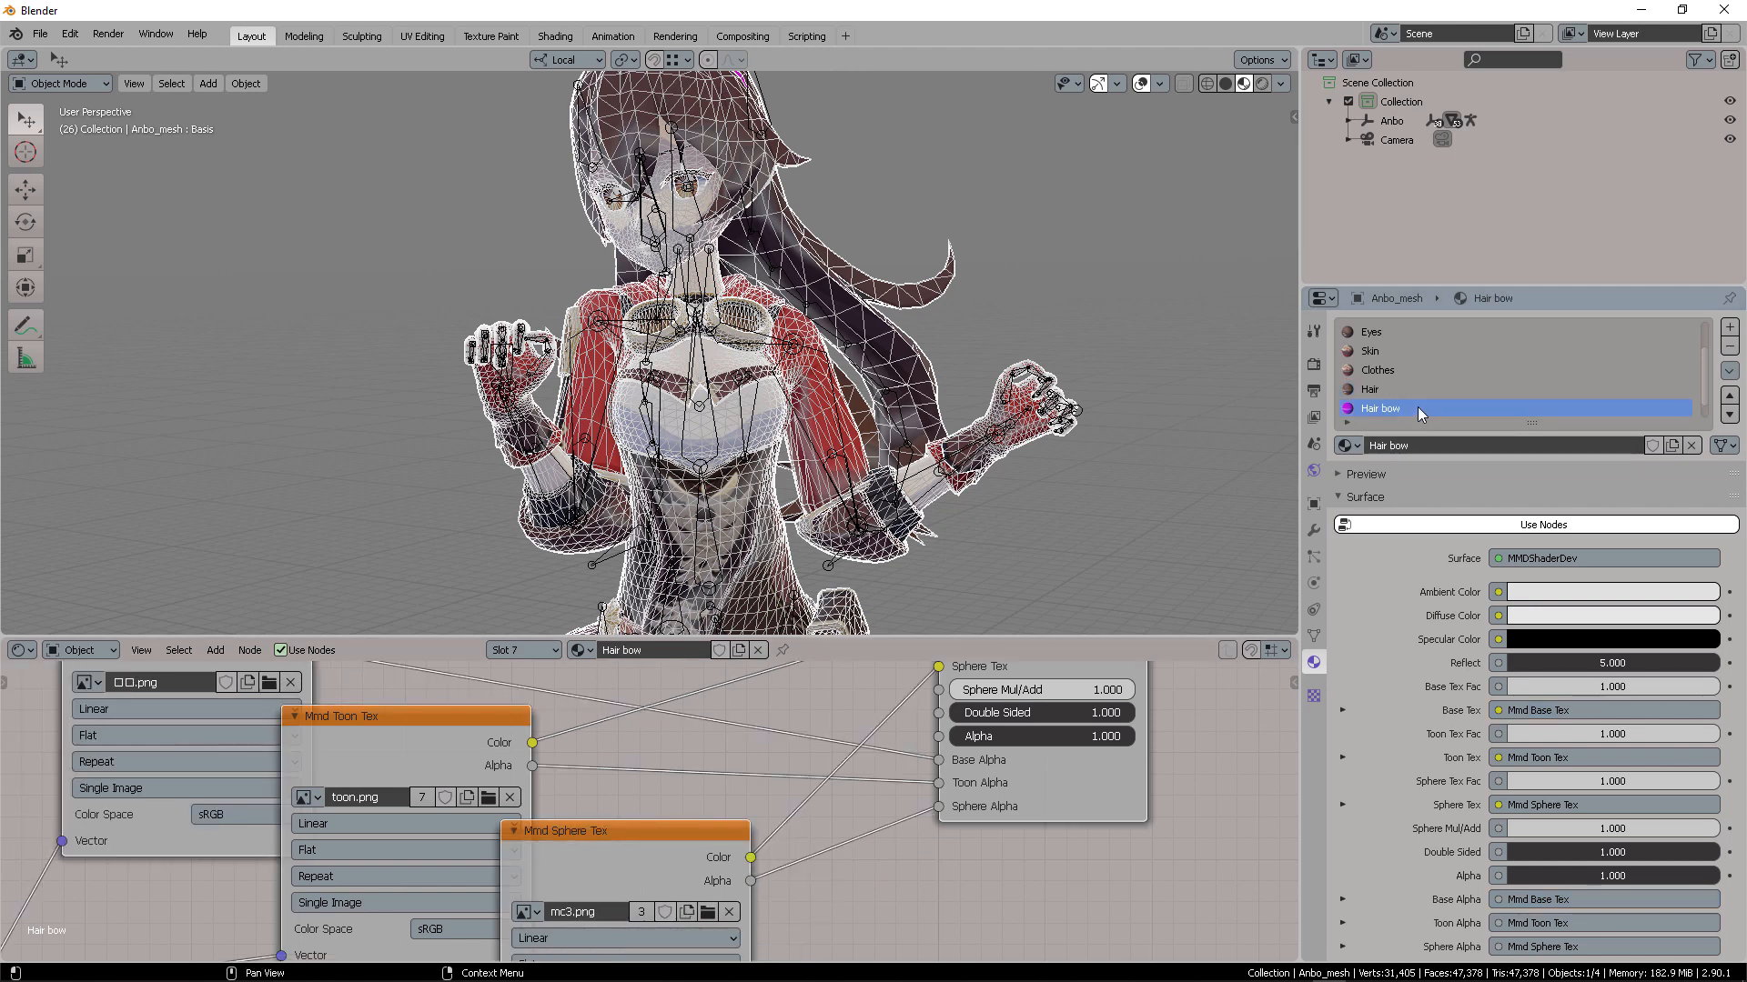
pyautogui.moveTo(793, 713); pyautogui.dragTo(905, 707, button='middle')
pyautogui.click(740, 825)
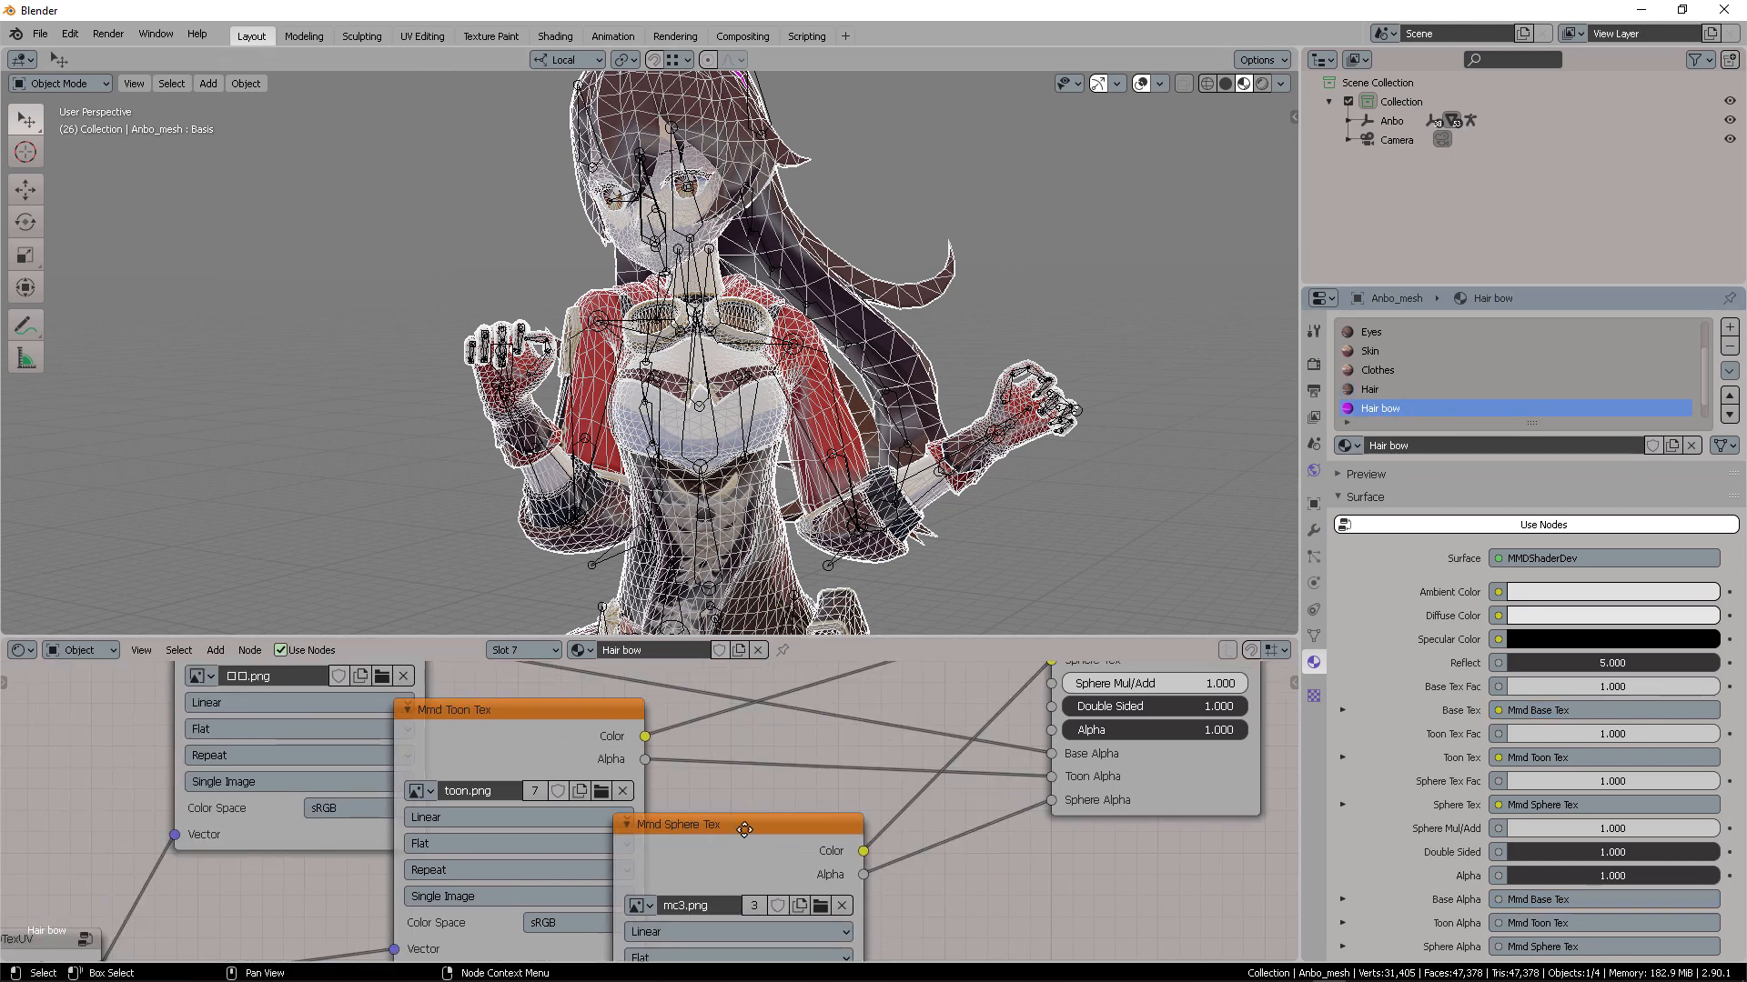
pyautogui.moveTo(740, 825); pyautogui.dragTo(866, 829)
pyautogui.moveTo(588, 745); pyautogui.dragTo(747, 807, button='middle')
pyautogui.moveTo(848, 748); pyautogui.dragTo(969, 814, button='middle')
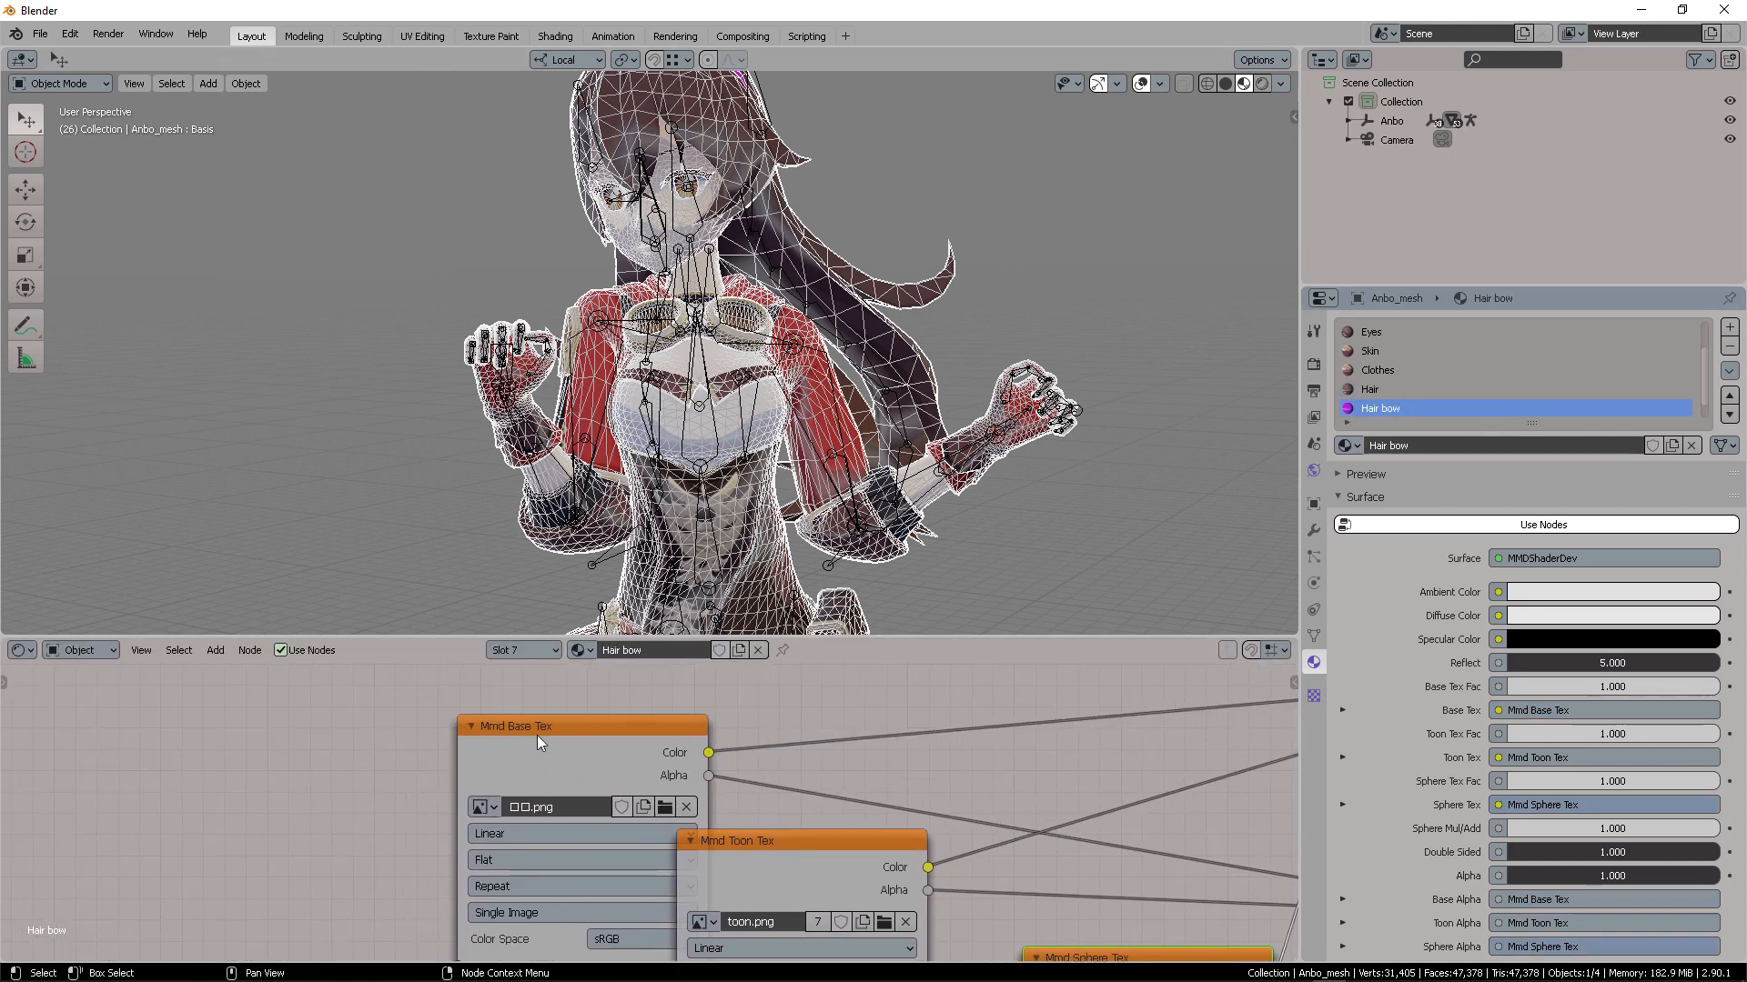
pyautogui.moveTo(534, 731); pyautogui.dragTo(437, 710)
pyautogui.click(800, 749)
pyautogui.scroll(-1, 816, 748)
pyautogui.scroll(-1, 816, 750)
pyautogui.moveTo(816, 749); pyautogui.dragTo(903, 728, button='middle')
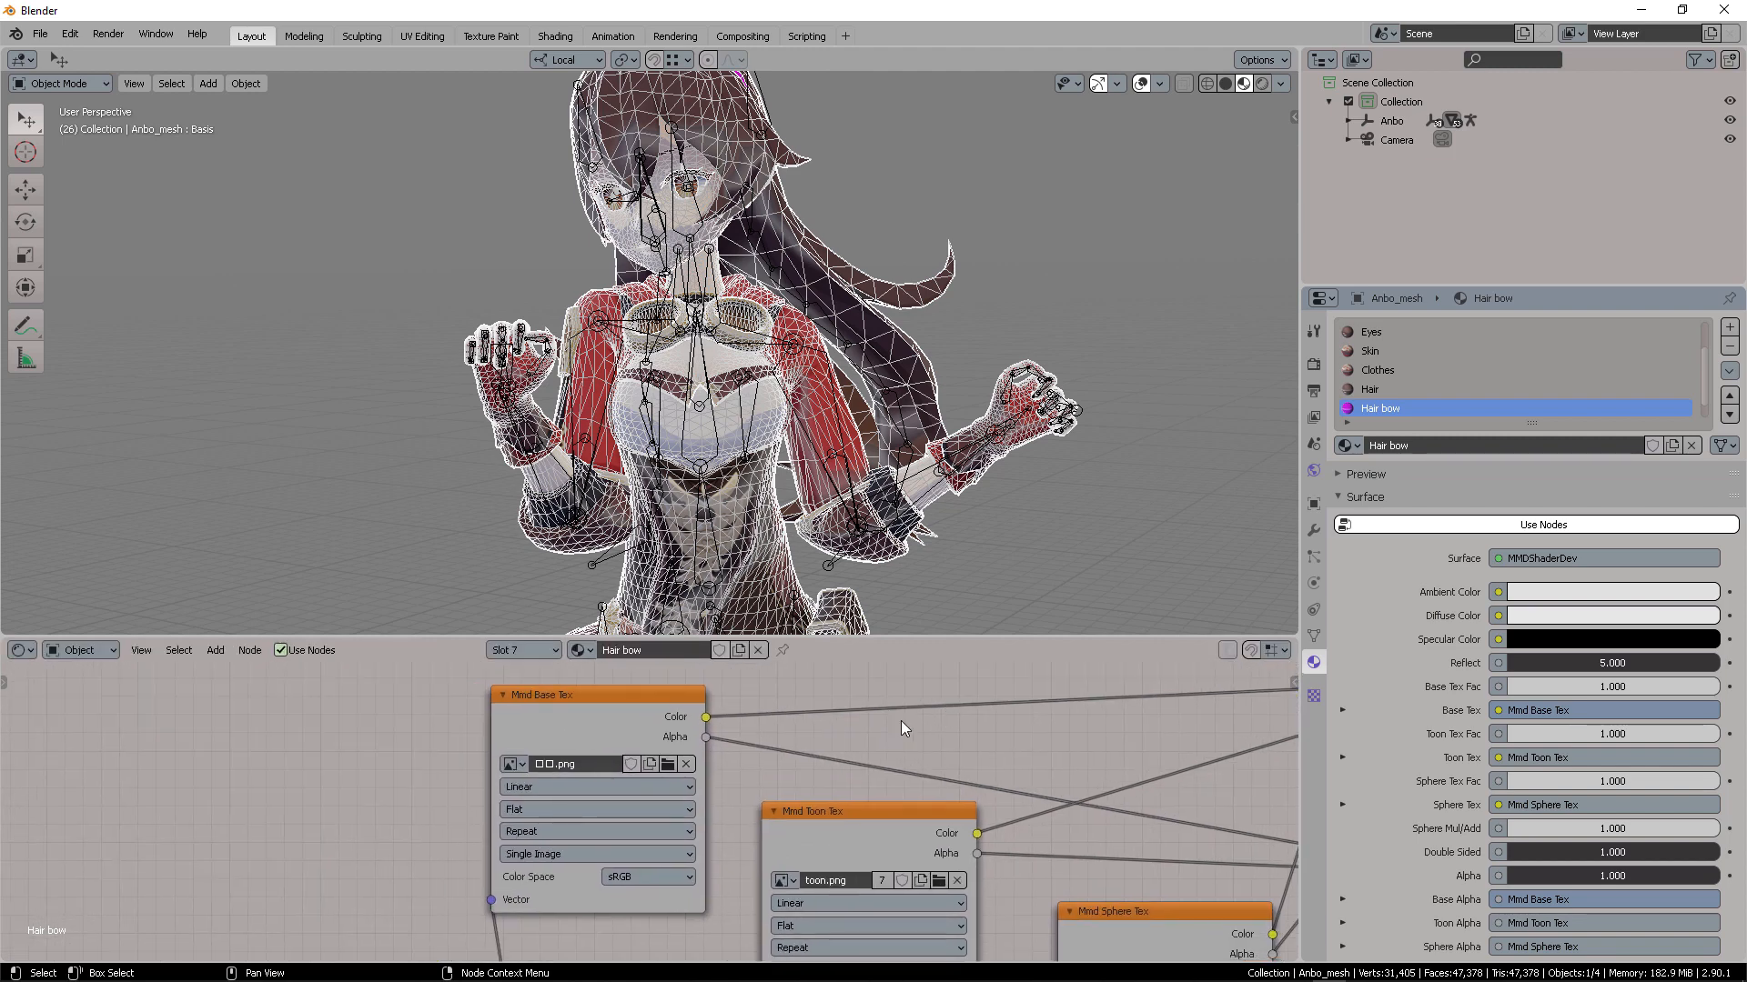
# Load Clothes.png from the anbo\anbo\Texture folder into the Hair bow material's Mmd Base Tex node
pyautogui.click(604, 717)
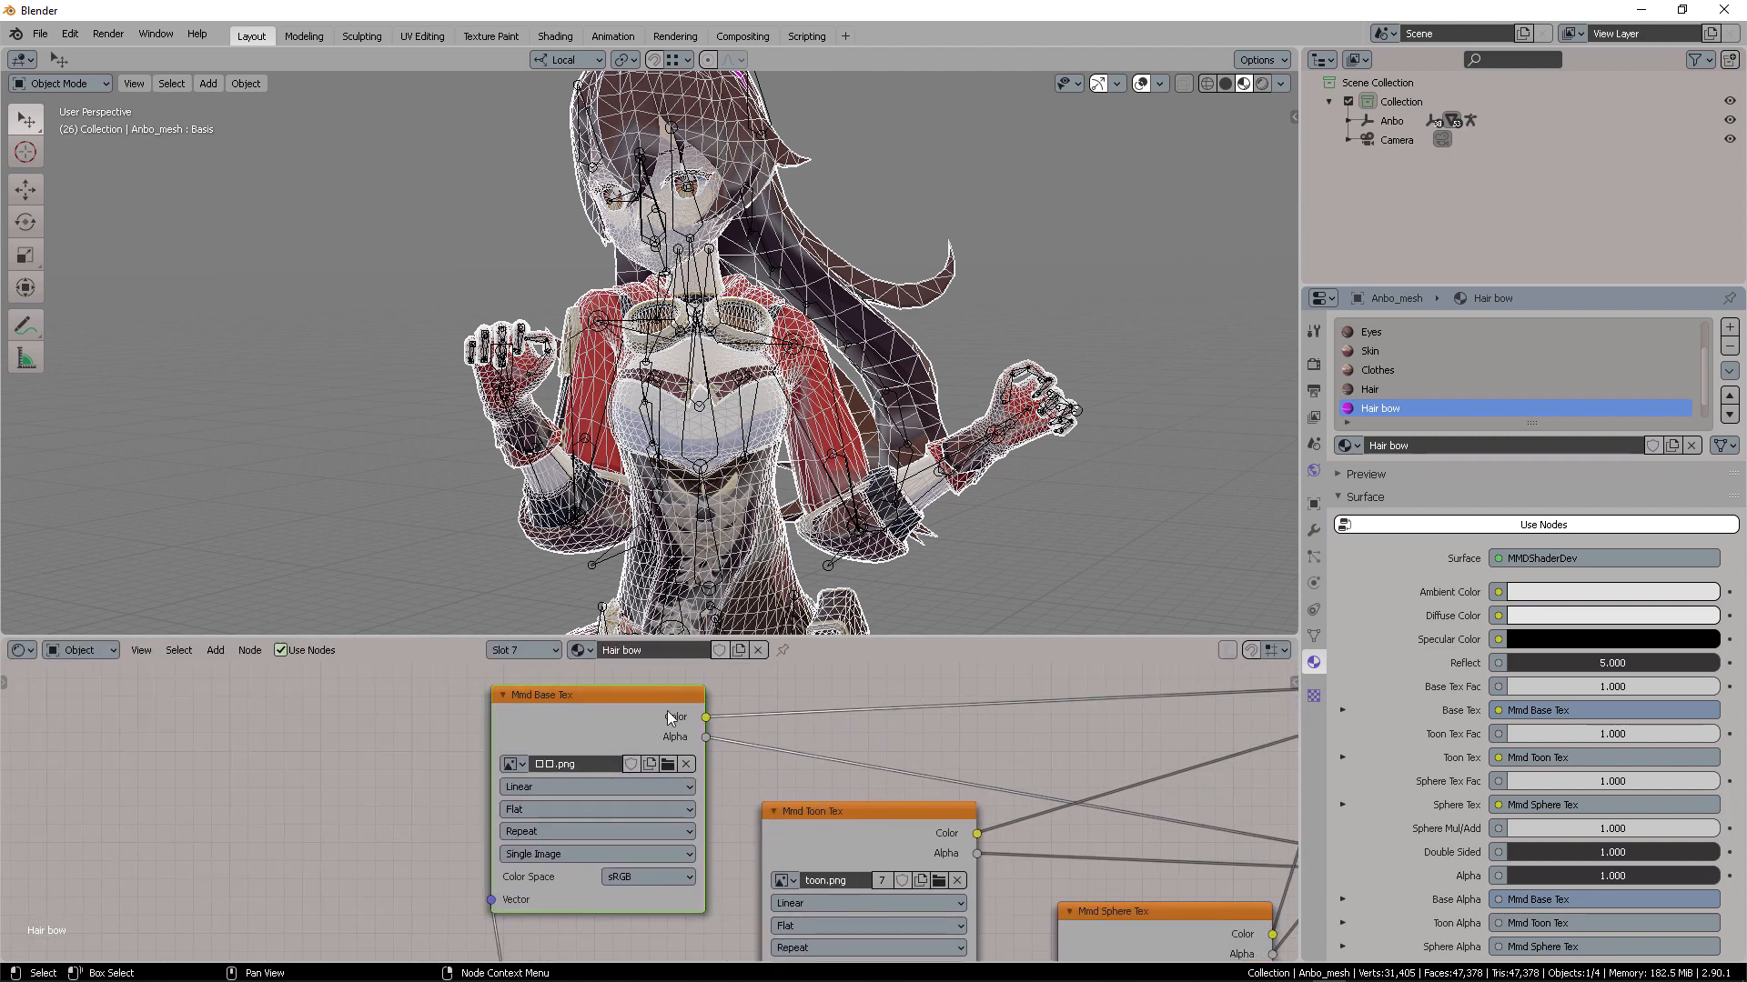
pyautogui.click(669, 764)
pyautogui.moveTo(1205, 18); pyautogui.dragTo(1051, 43)
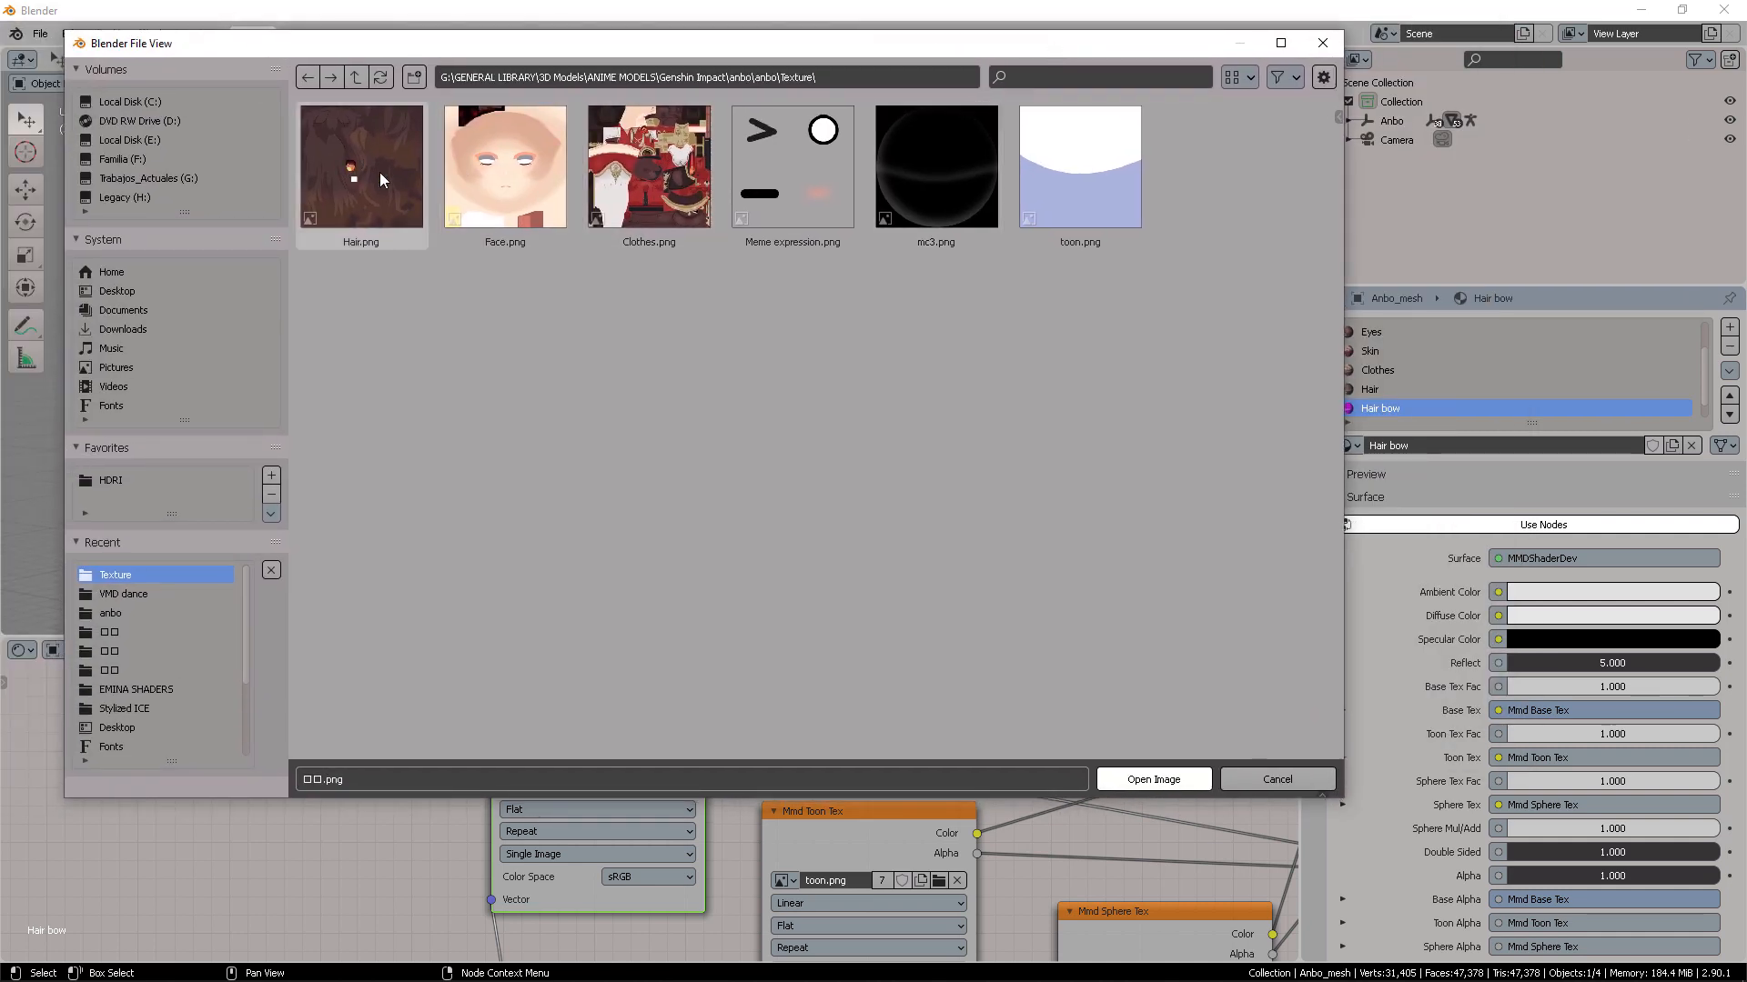
pyautogui.click(649, 169)
pyautogui.click(1161, 779)
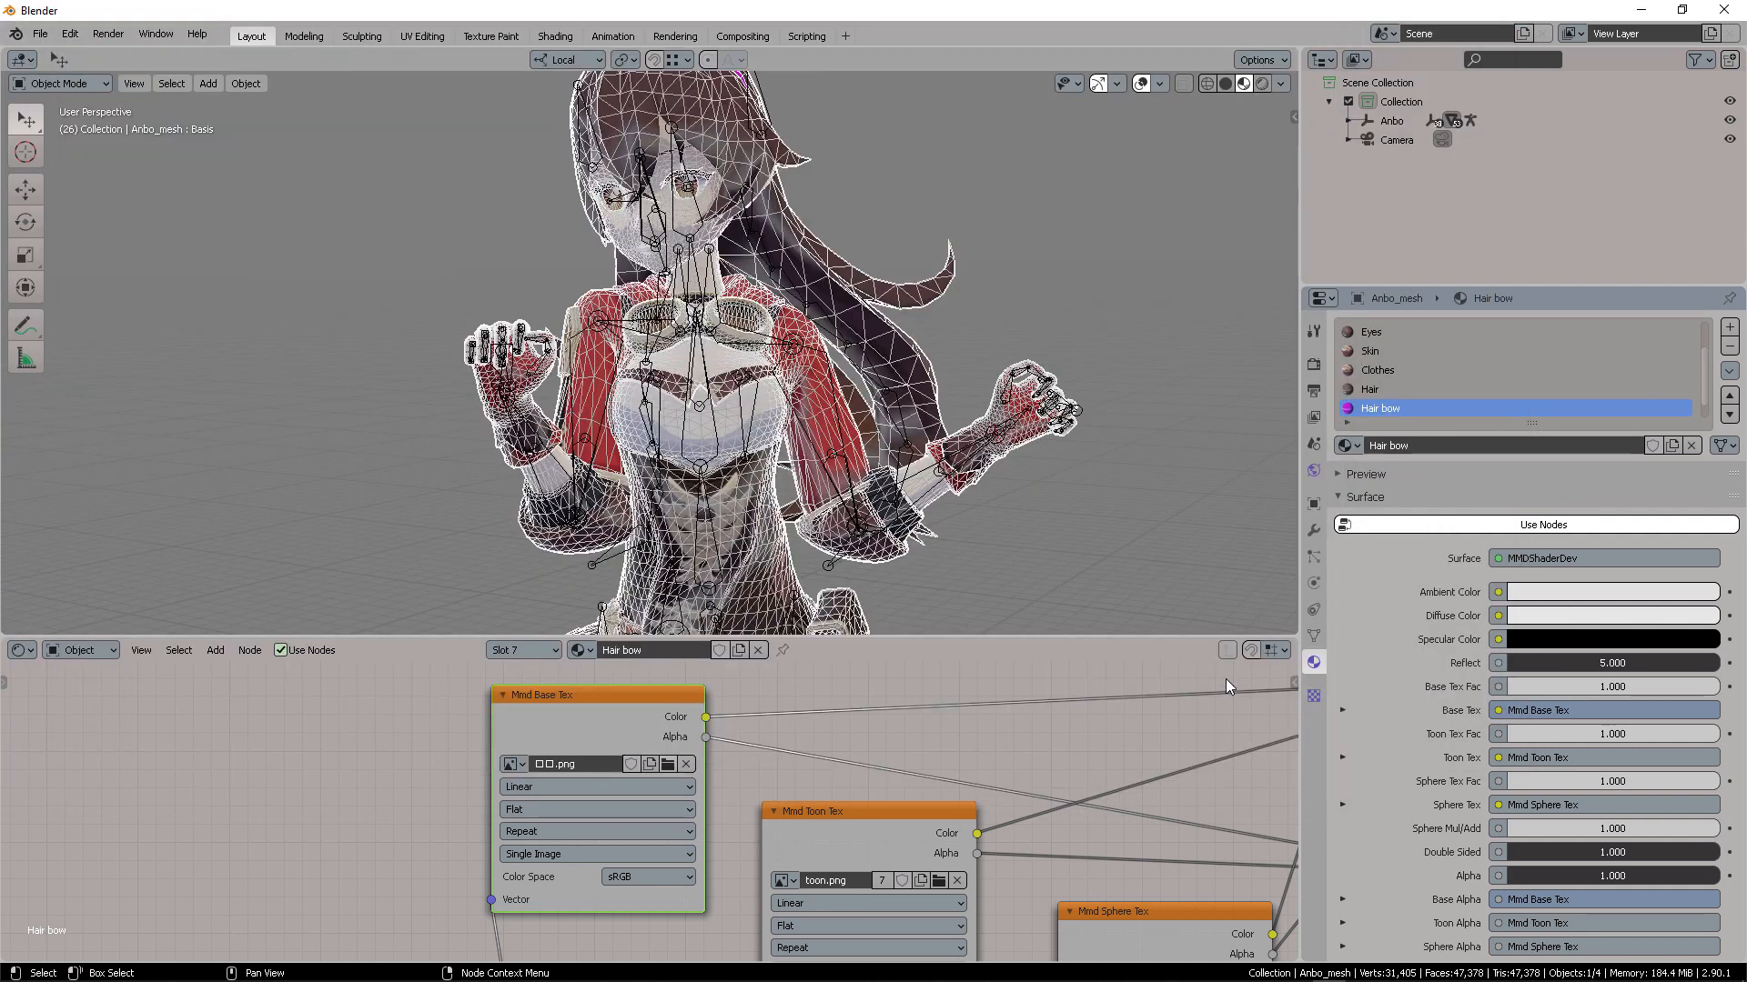
# Load toon.png into the Hair bow material's Mmd Toon Tex node and select its Mmd Sphere Tex node
pyautogui.scroll(-1, 1395, 397)
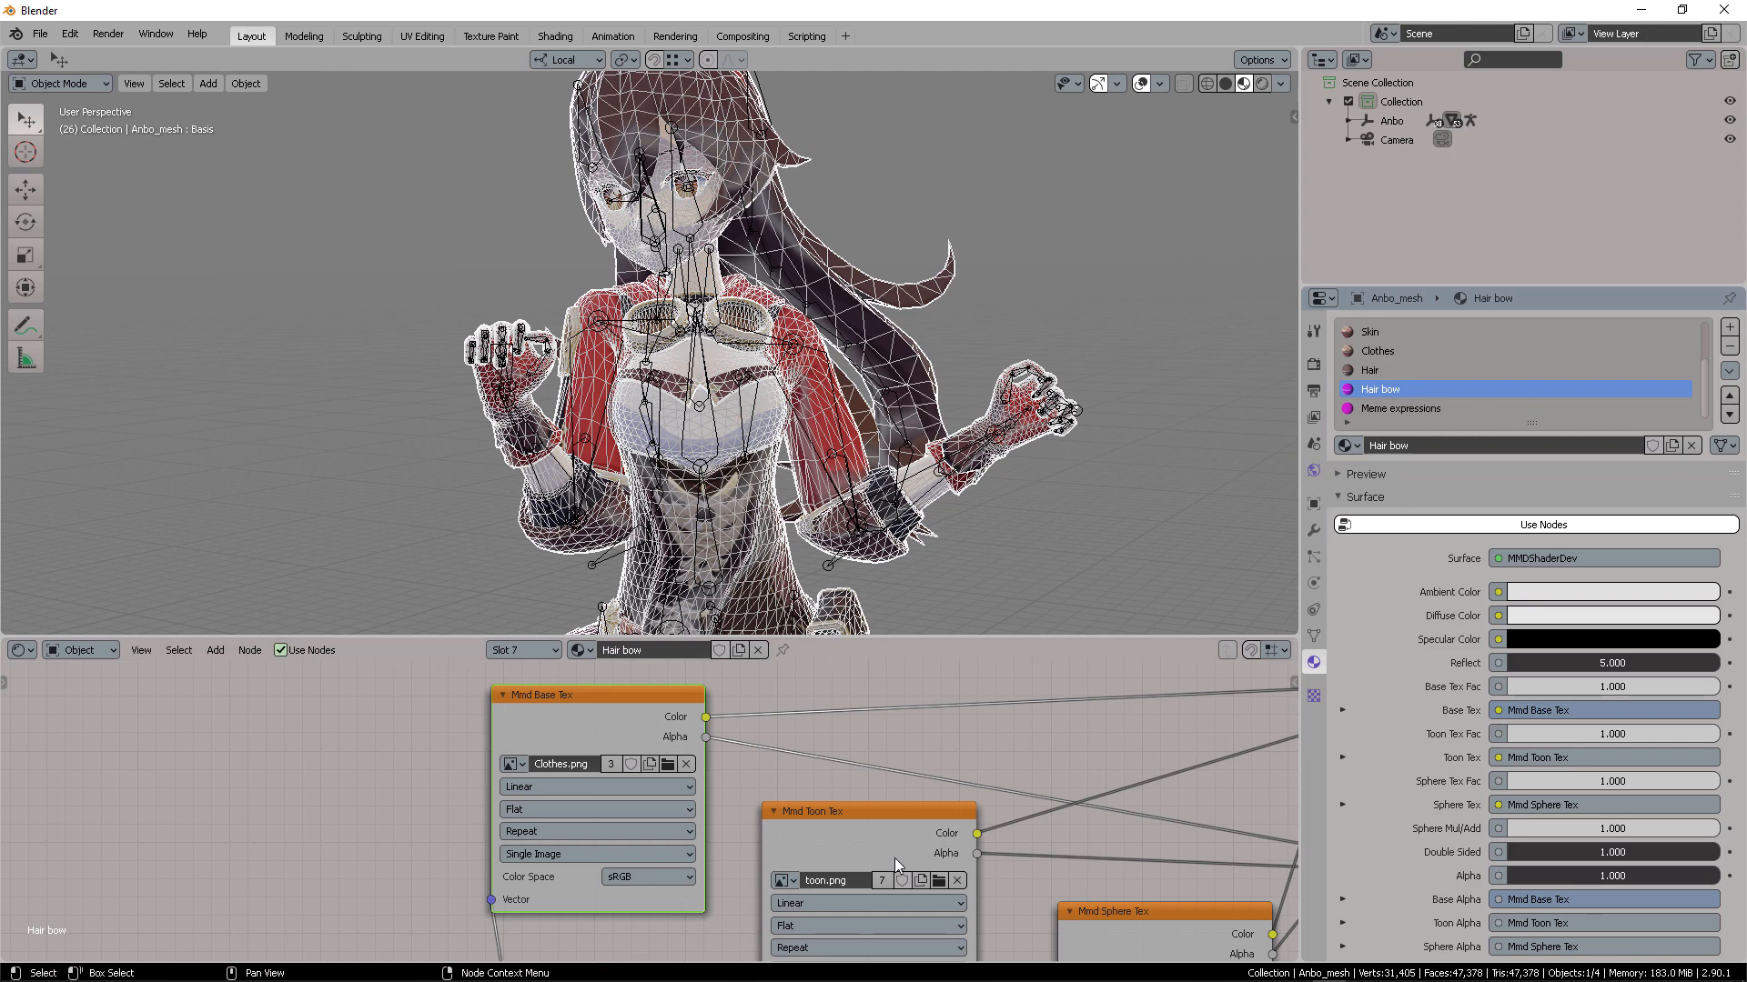
pyautogui.click(937, 879)
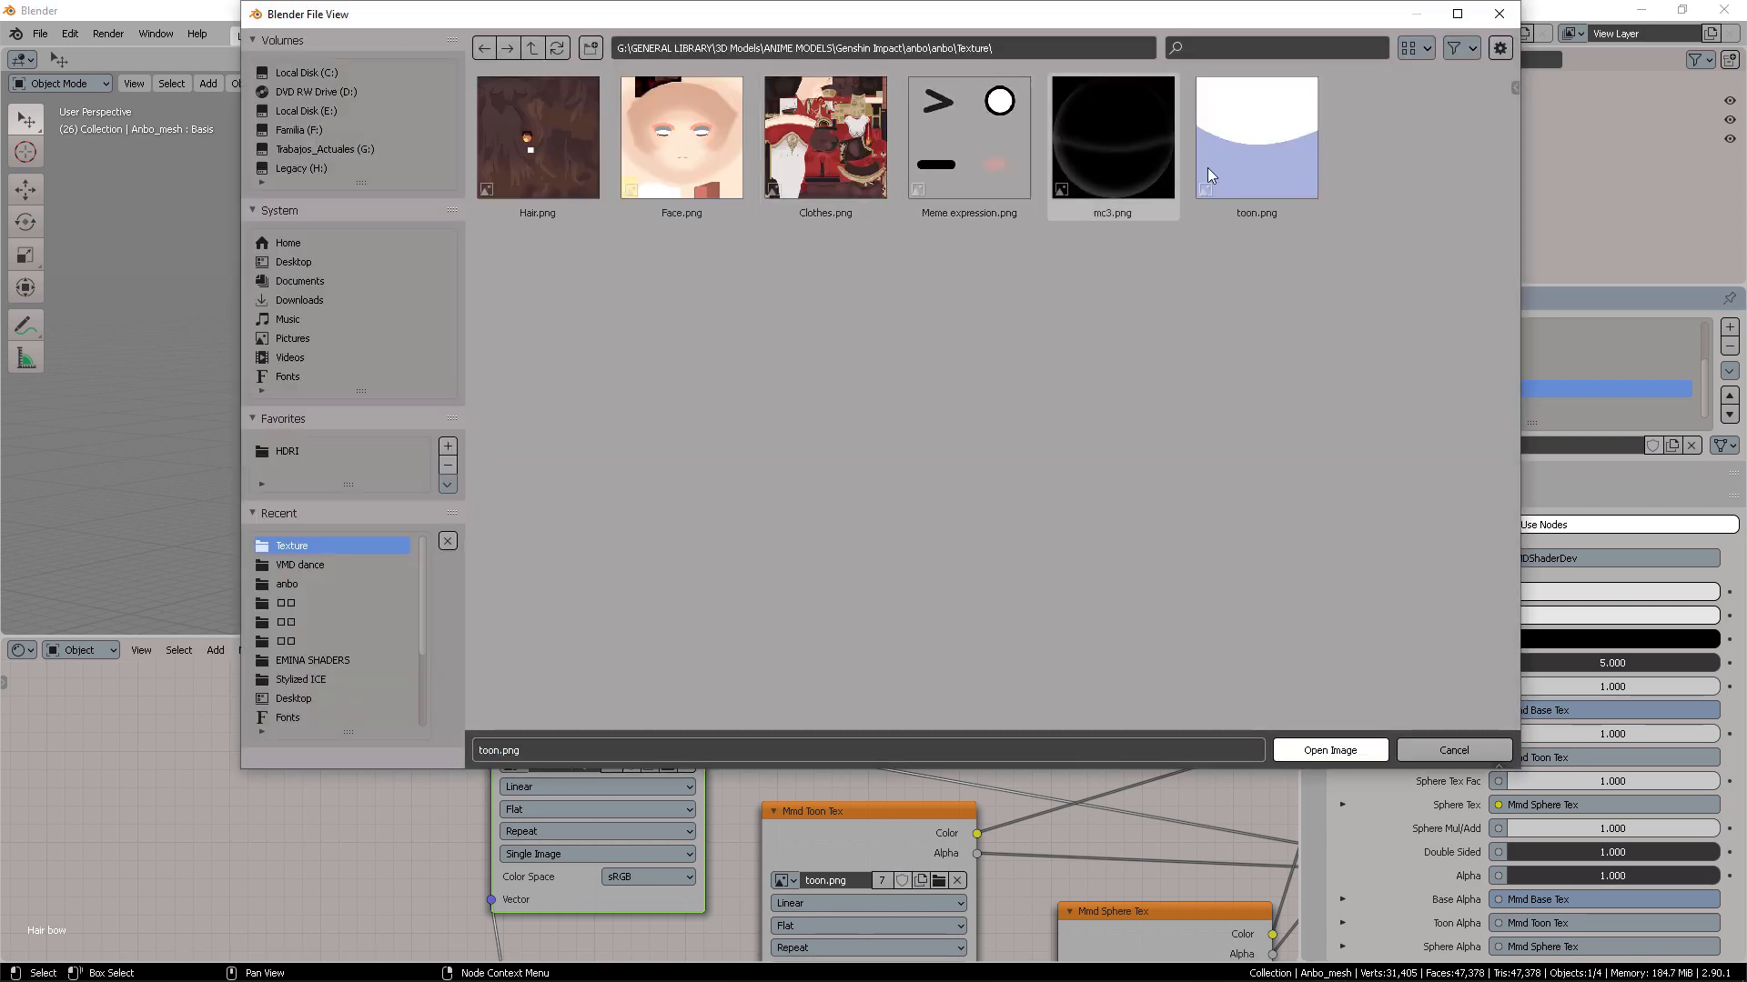
pyautogui.click(1264, 141)
pyautogui.click(1329, 751)
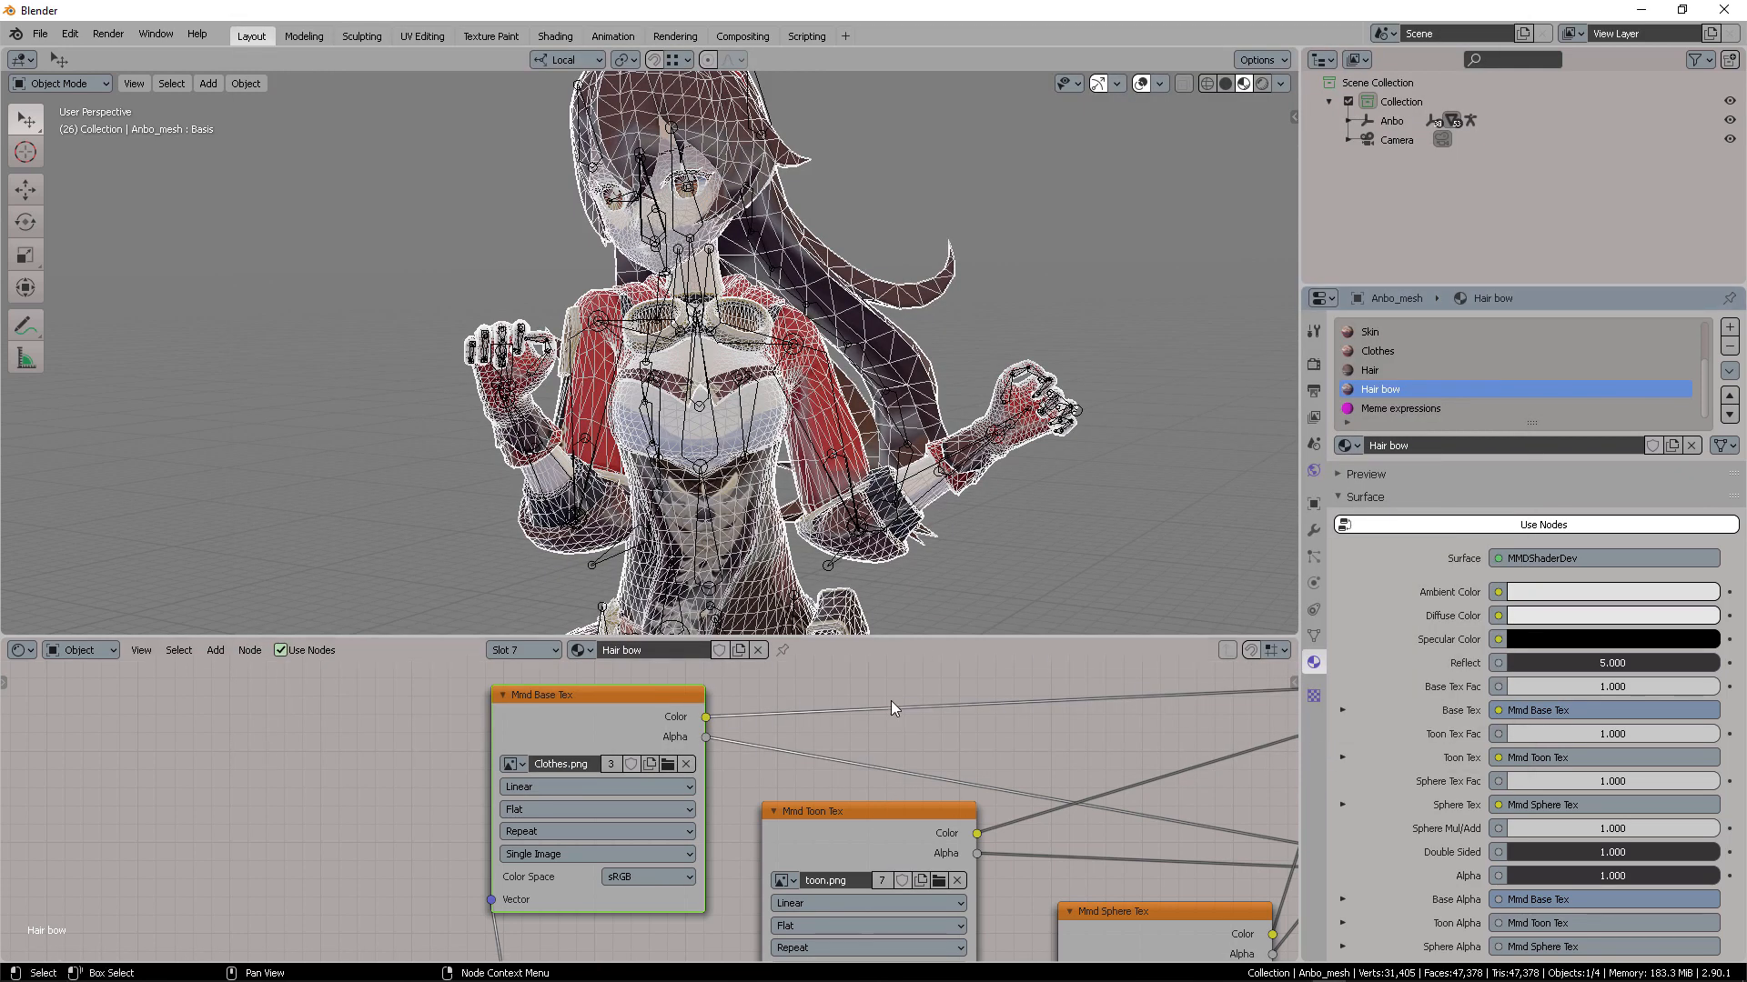
pyautogui.moveTo(904, 709); pyautogui.dragTo(581, 701, button='middle')
pyautogui.moveTo(865, 854); pyautogui.dragTo(871, 716, button='middle')
pyautogui.click(812, 883)
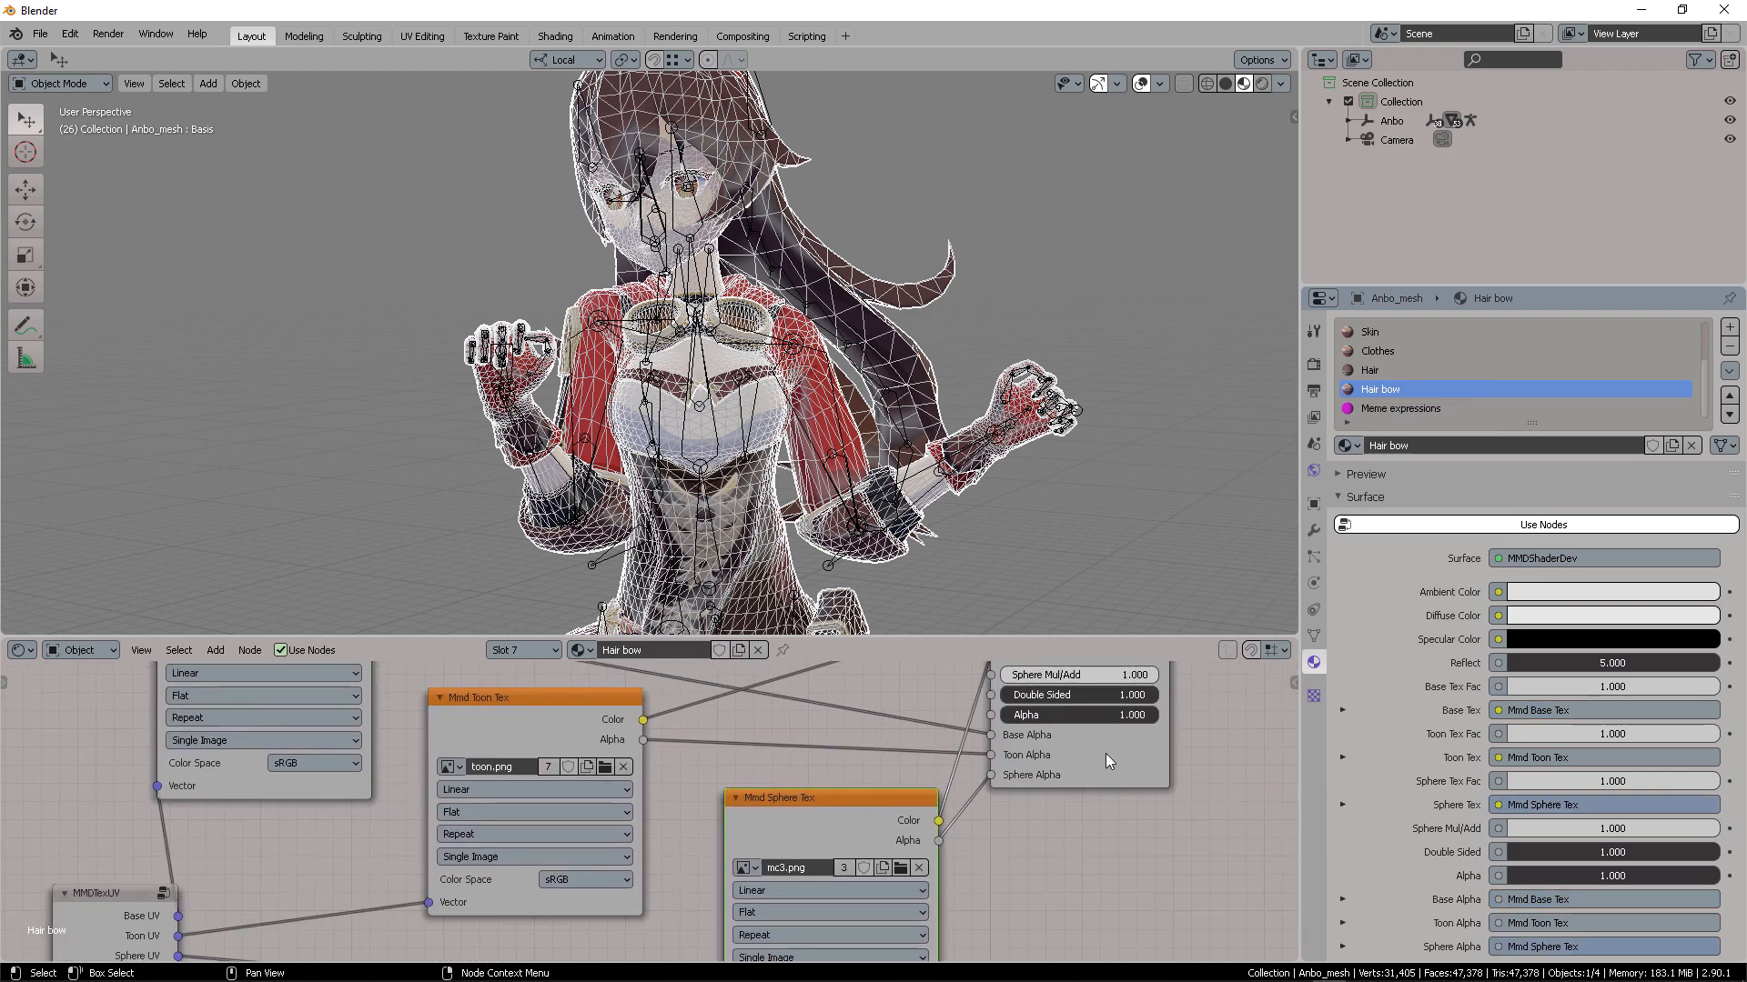
# Select the Meme expressions material and move its Mmd Toon Tex node clear of the Mmd Base Tex node
pyautogui.click(1397, 410)
pyautogui.moveTo(751, 803); pyautogui.dragTo(817, 826, button='middle')
pyautogui.click(817, 826)
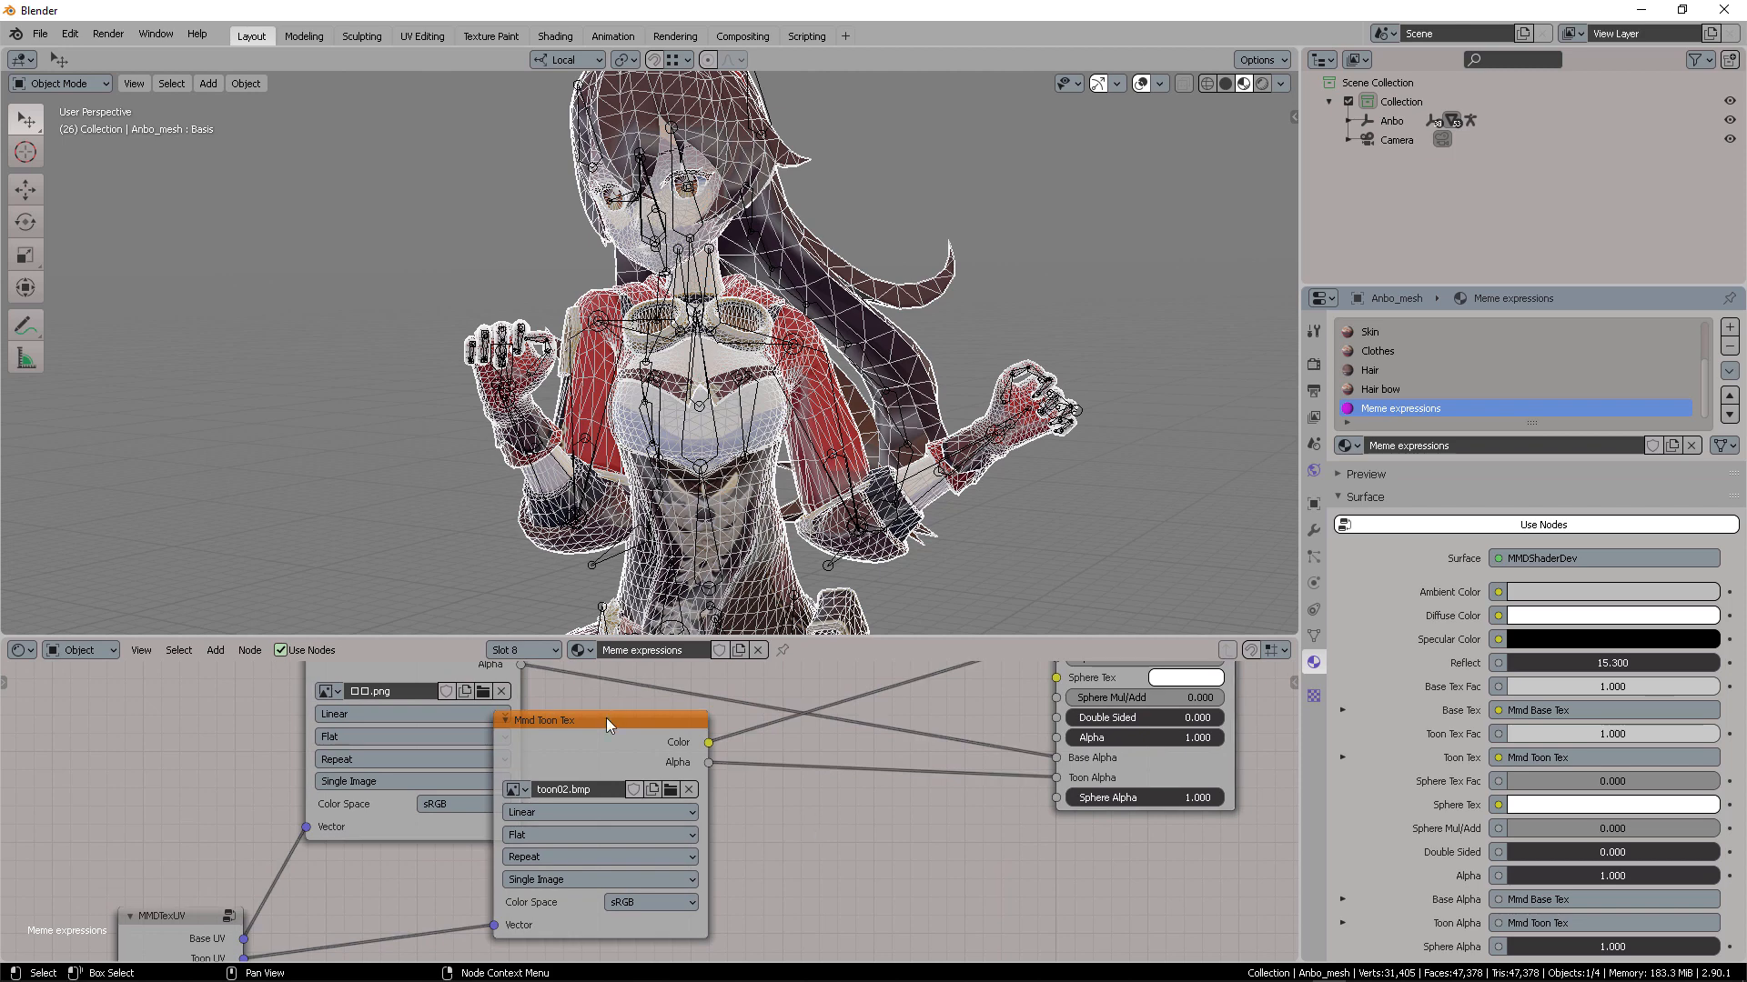
pyautogui.moveTo(606, 719); pyautogui.dragTo(684, 743)
pyautogui.moveTo(575, 722); pyautogui.dragTo(746, 802, button='middle')
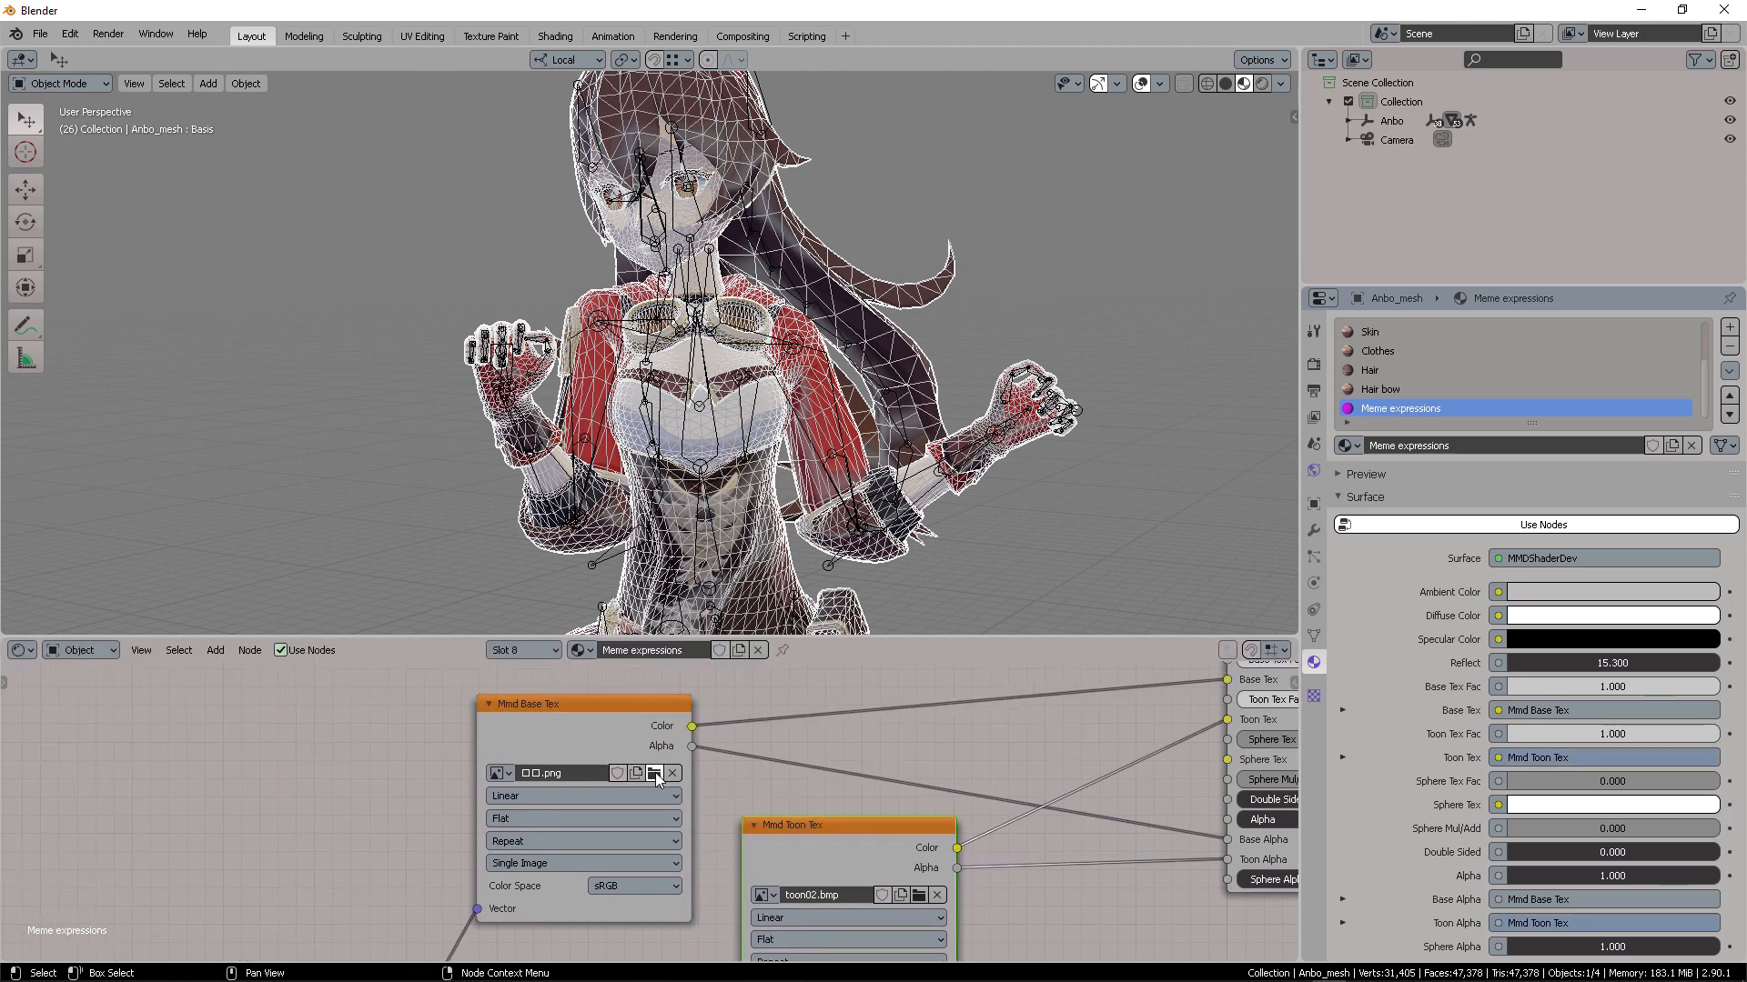
# Load Meme expression.png from the anbo\anbo\Texture folder into the Meme expressions material's Mmd Base Tex node
pyautogui.click(655, 772)
pyautogui.moveTo(1192, 22); pyautogui.dragTo(981, 70)
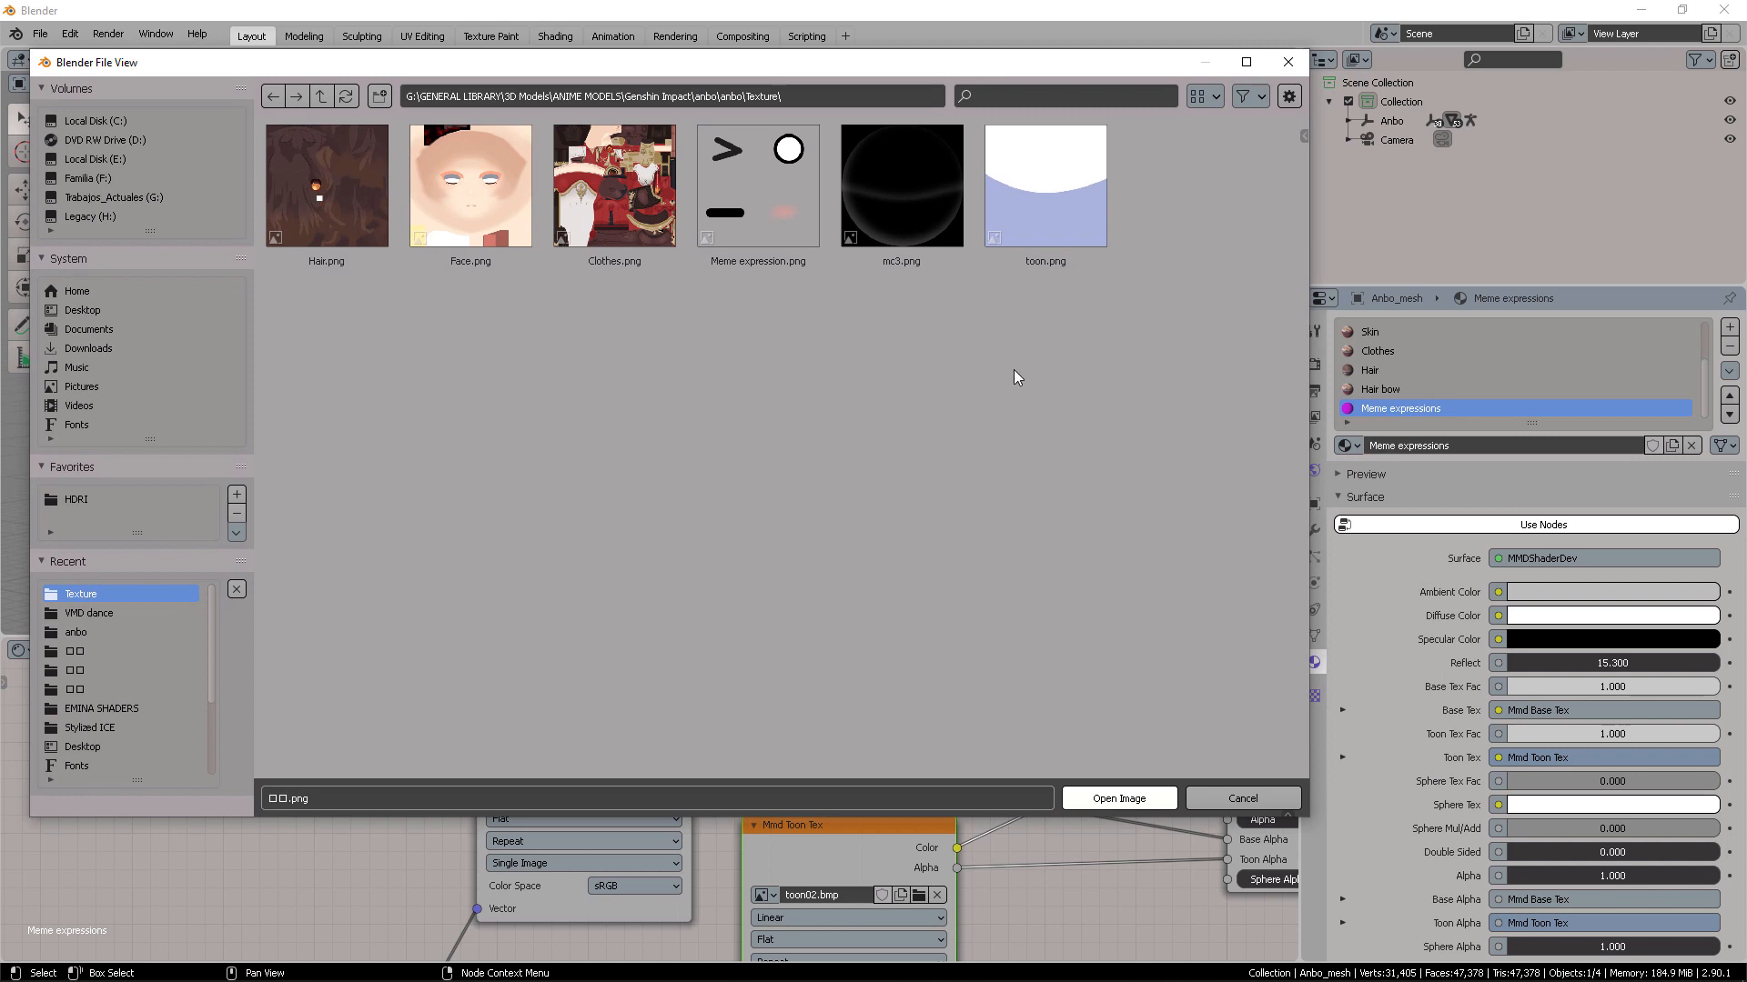
pyautogui.click(810, 200)
pyautogui.click(1119, 799)
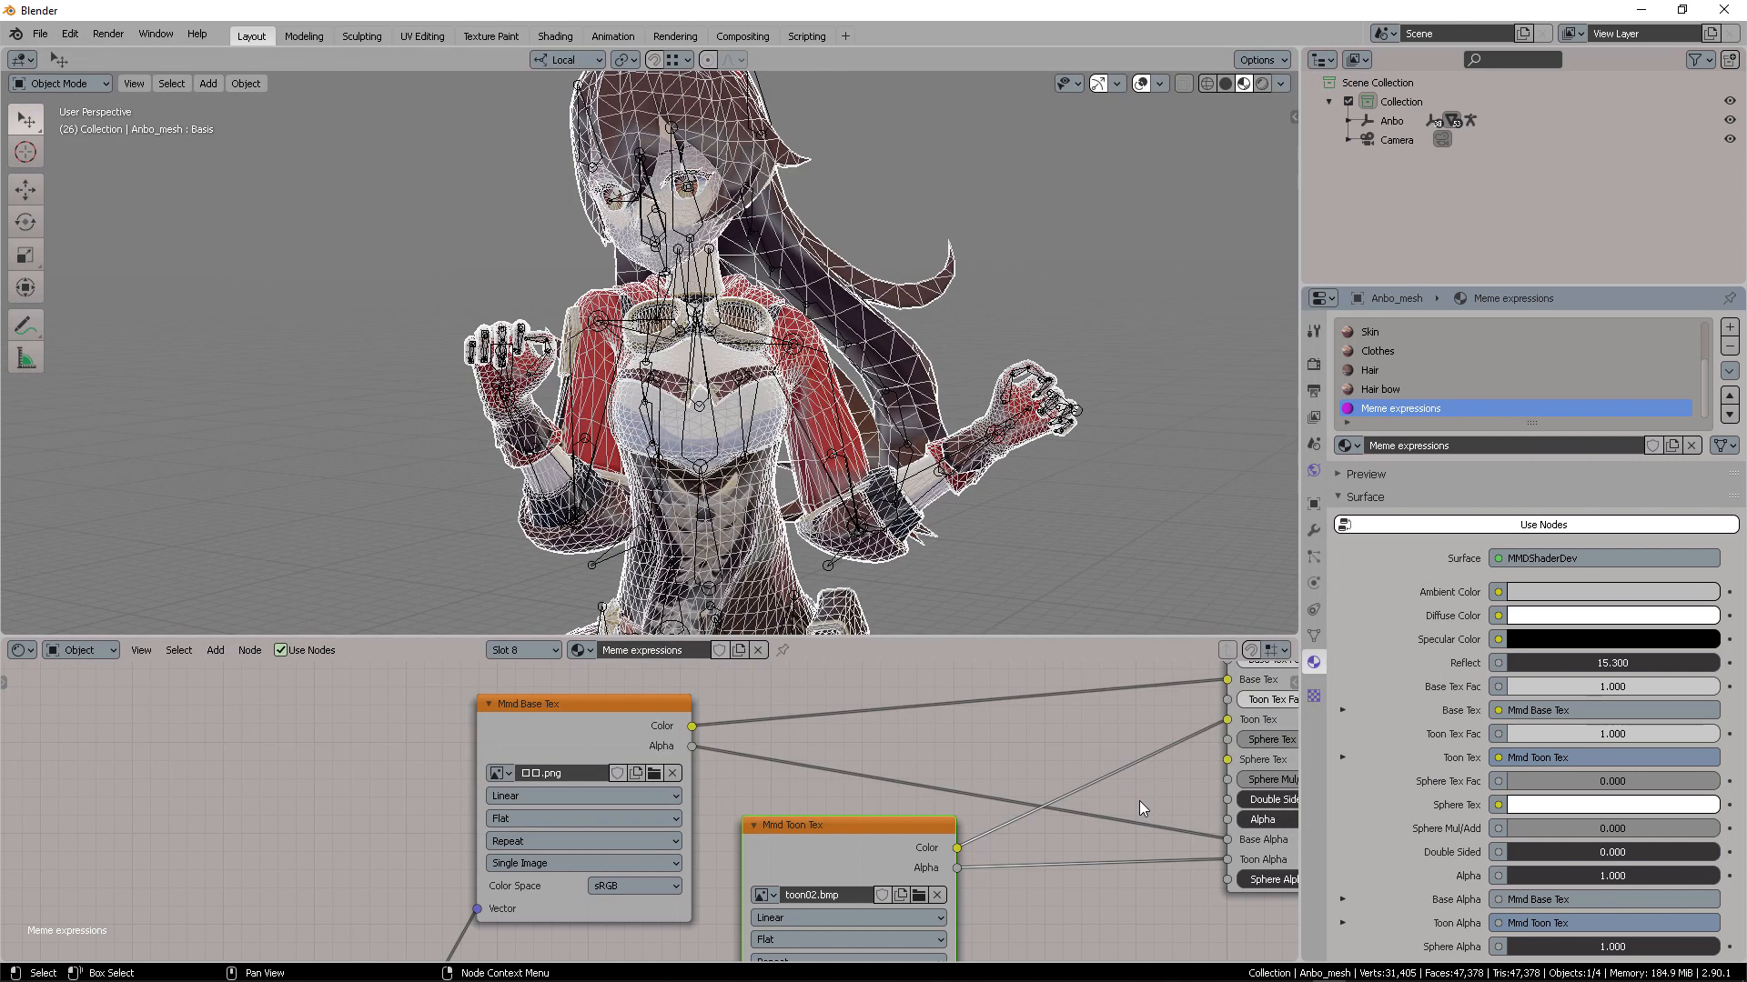
# Load toon.png from the anbo\anbo\Texture folder into the Meme expressions material's Mmd Toon Tex node
pyautogui.moveTo(975, 834); pyautogui.dragTo(965, 774, button='middle')
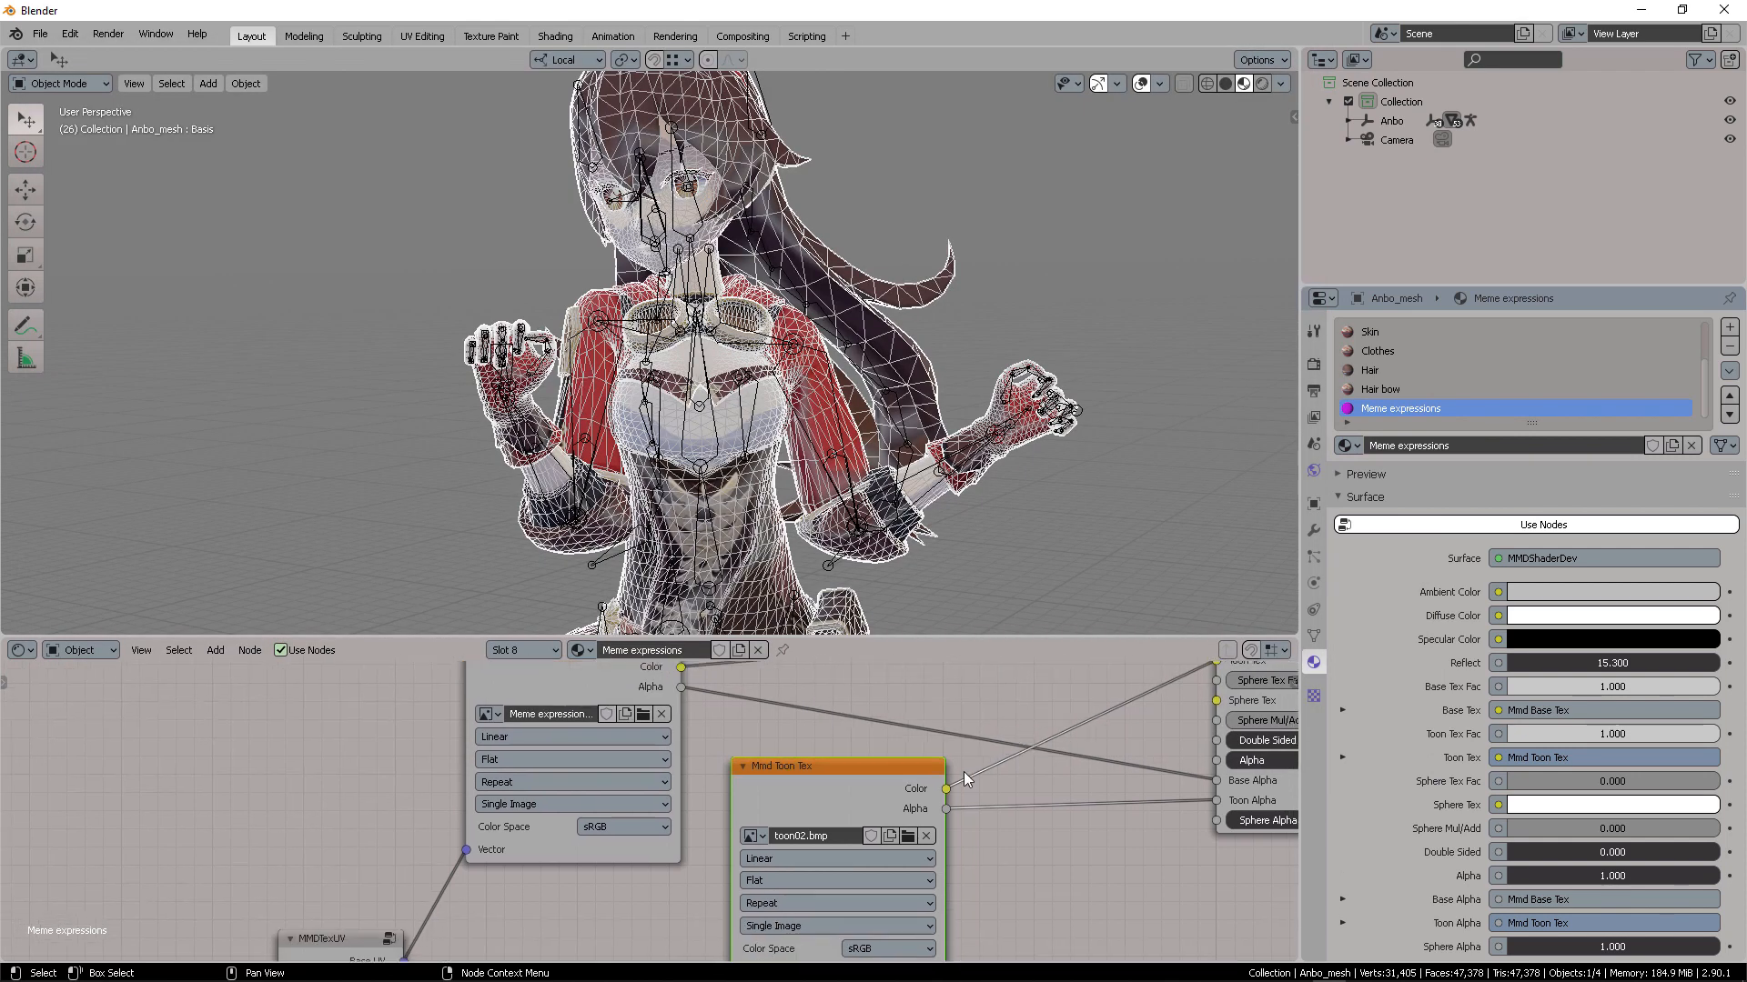
pyautogui.click(908, 835)
pyautogui.click(979, 52)
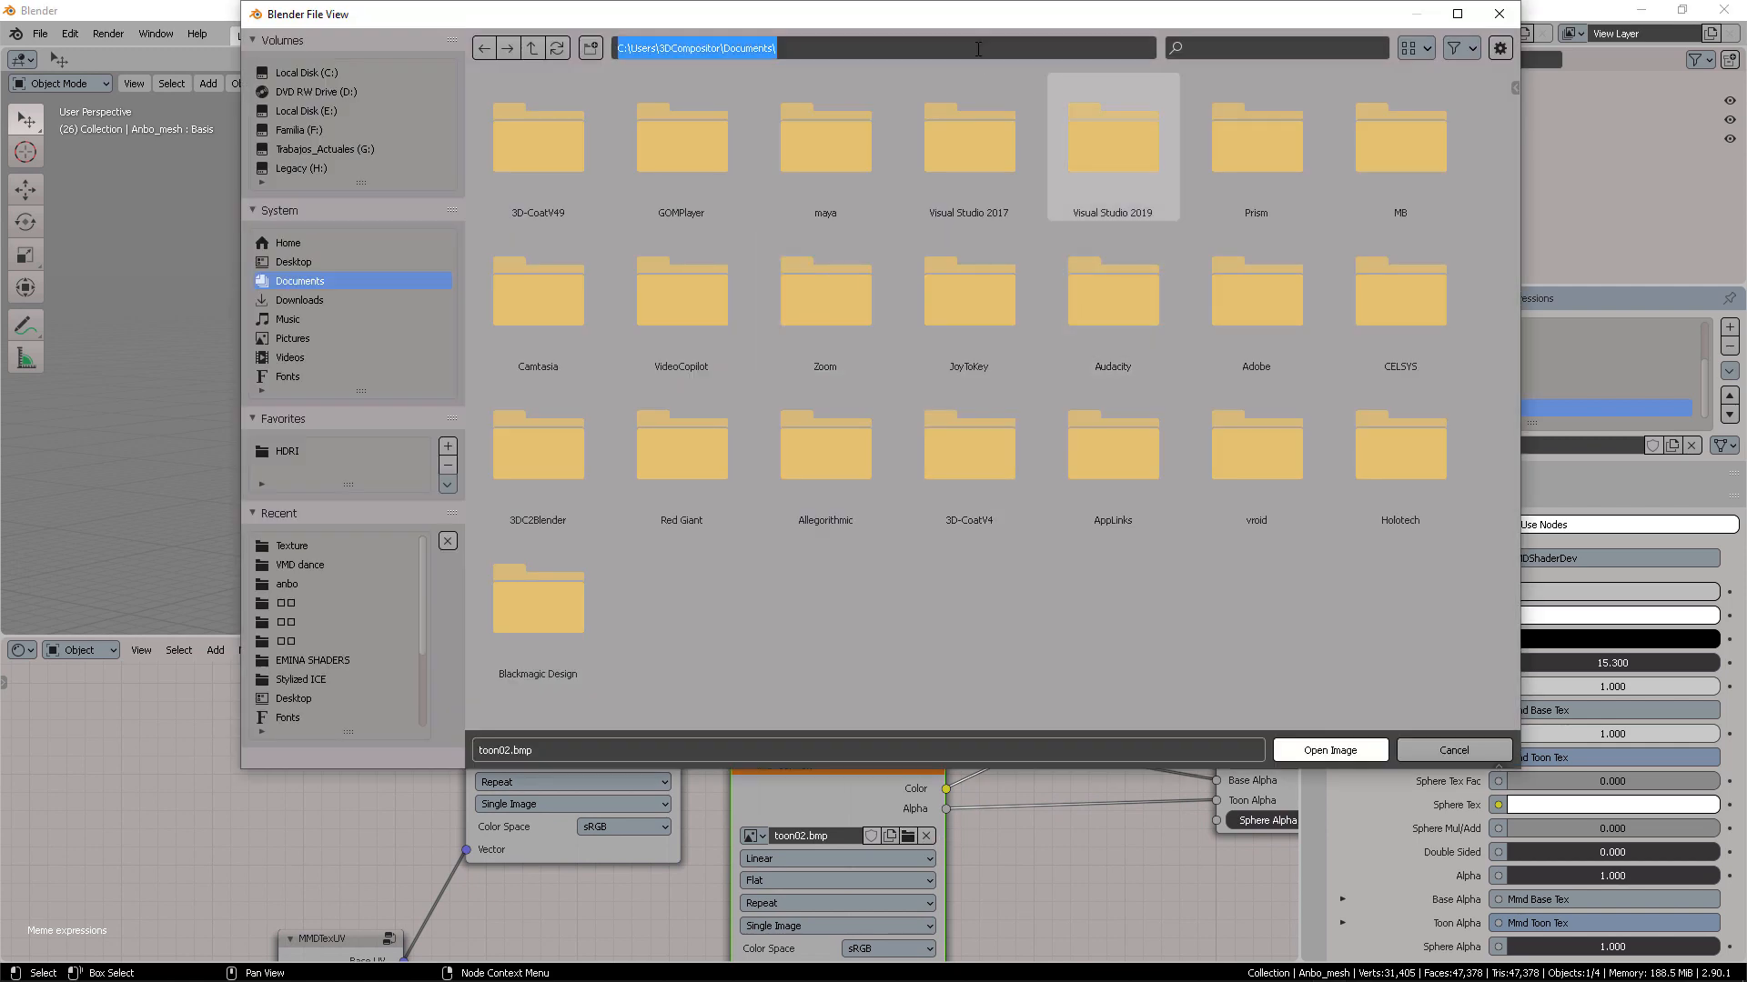
pyautogui.write('G:\\GENERAL LIBRARY\\3D Models\\ANIME MODELS\\Genshin Impact\\anbo\\anbo\\Texture')
pyautogui.press('Return')
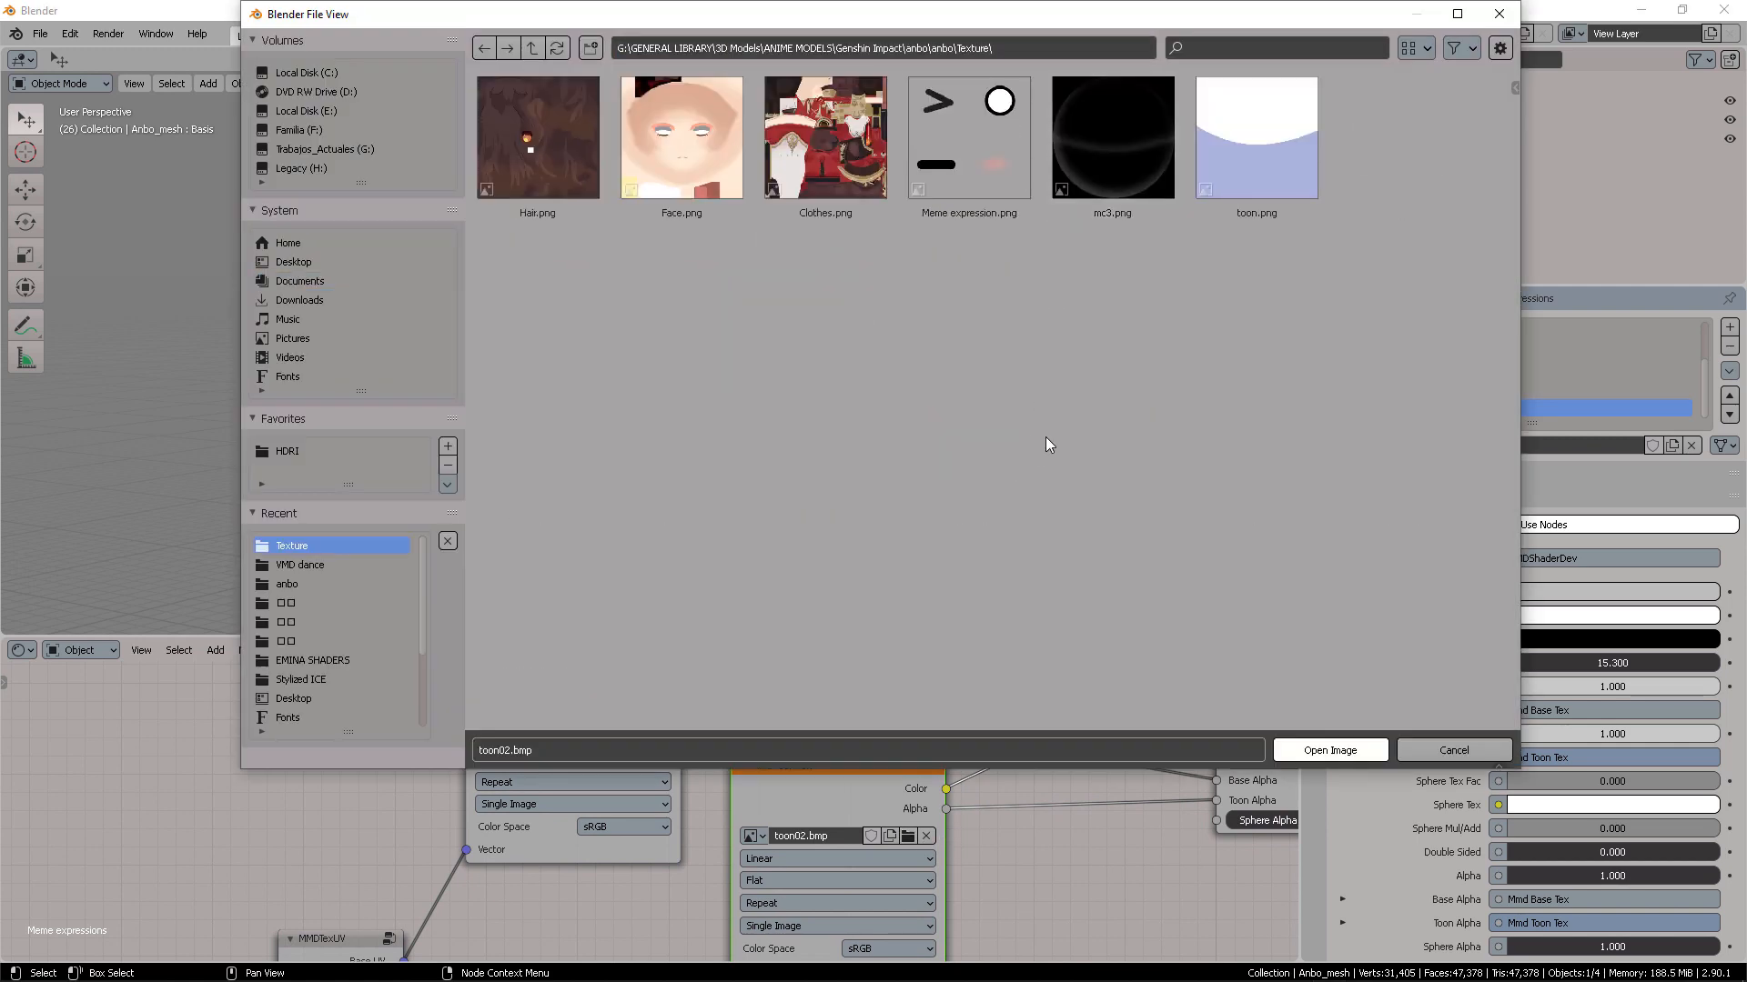
pyautogui.click(1247, 172)
pyautogui.click(1345, 750)
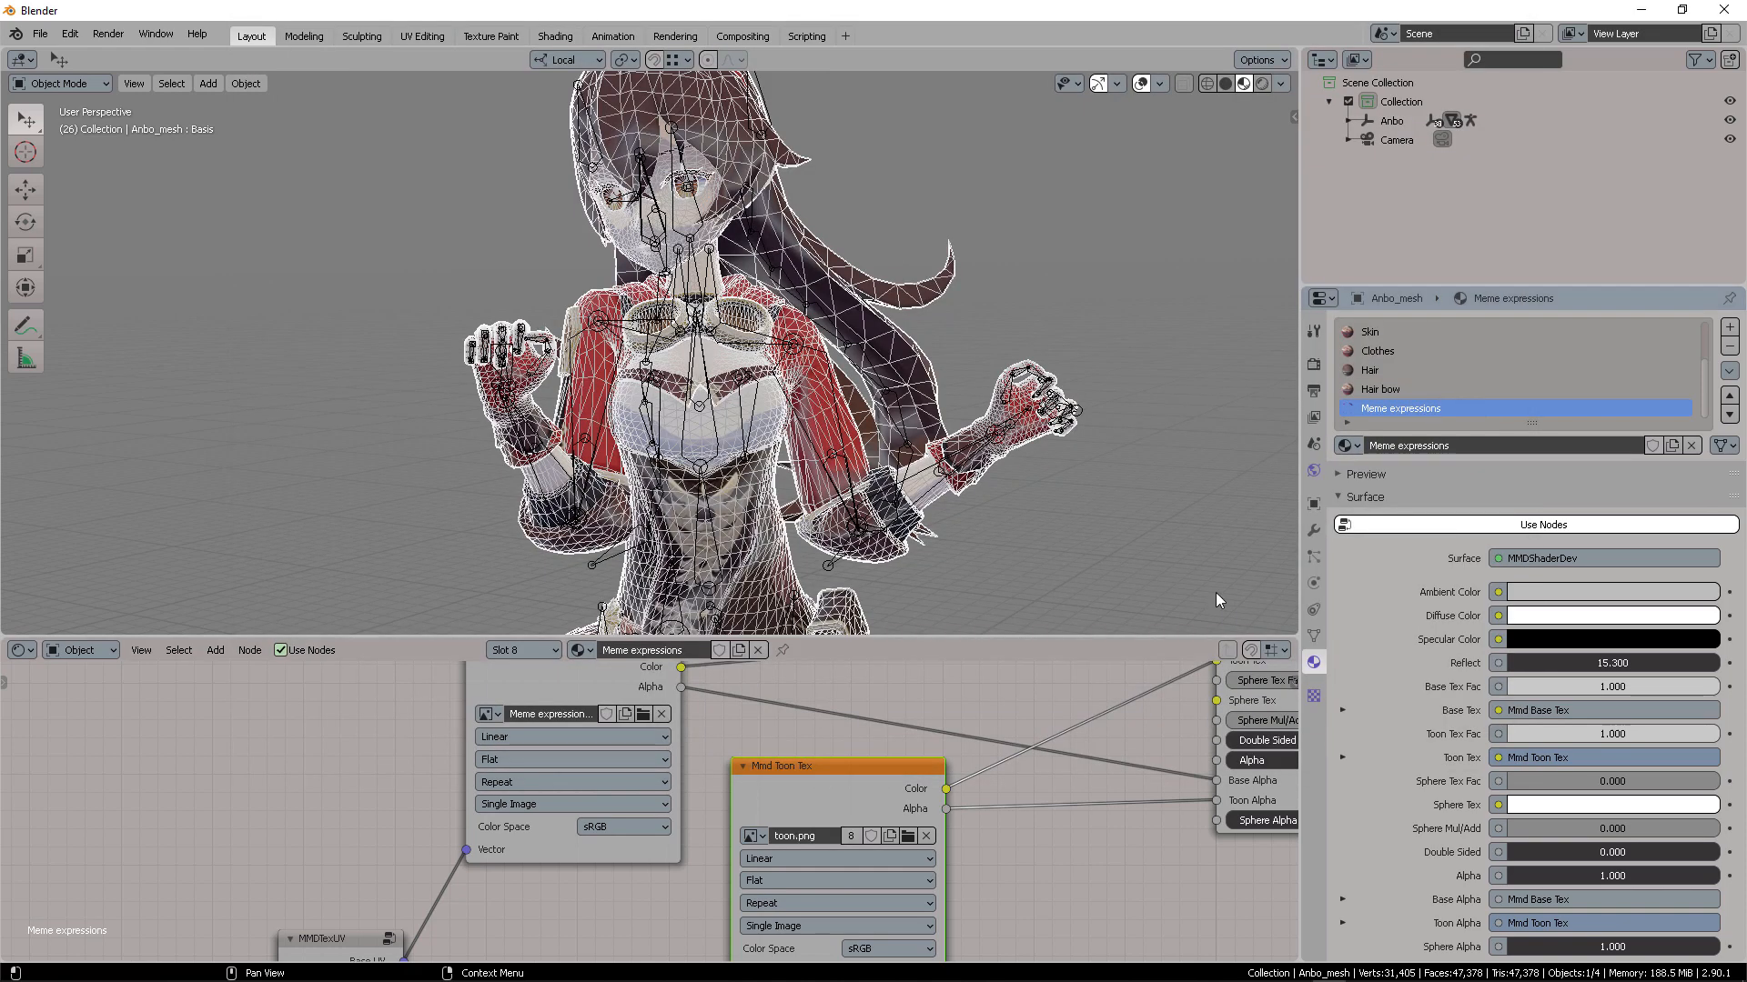
# Deselect the character mesh and save the scene over the existing Anbo.blend in the Texture folder
pyautogui.scroll(3, 1543, 415)
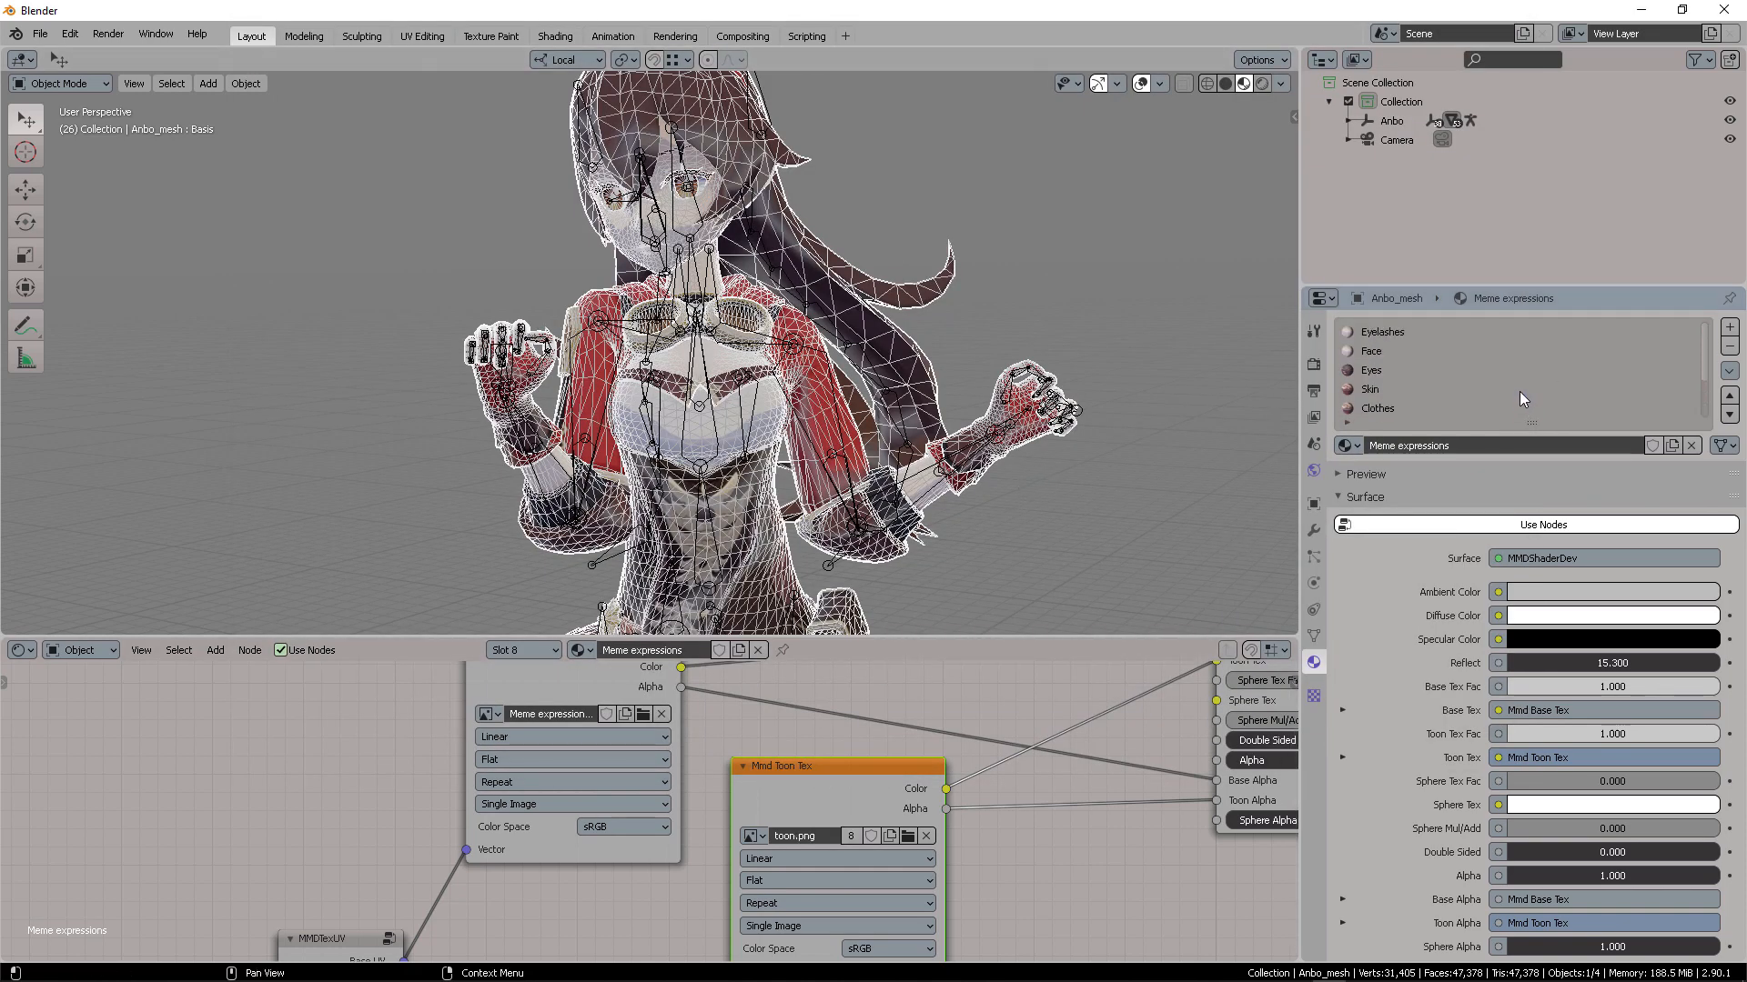
pyautogui.click(1039, 246)
pyautogui.moveTo(993, 244); pyautogui.dragTo(1021, 244, button='middle')
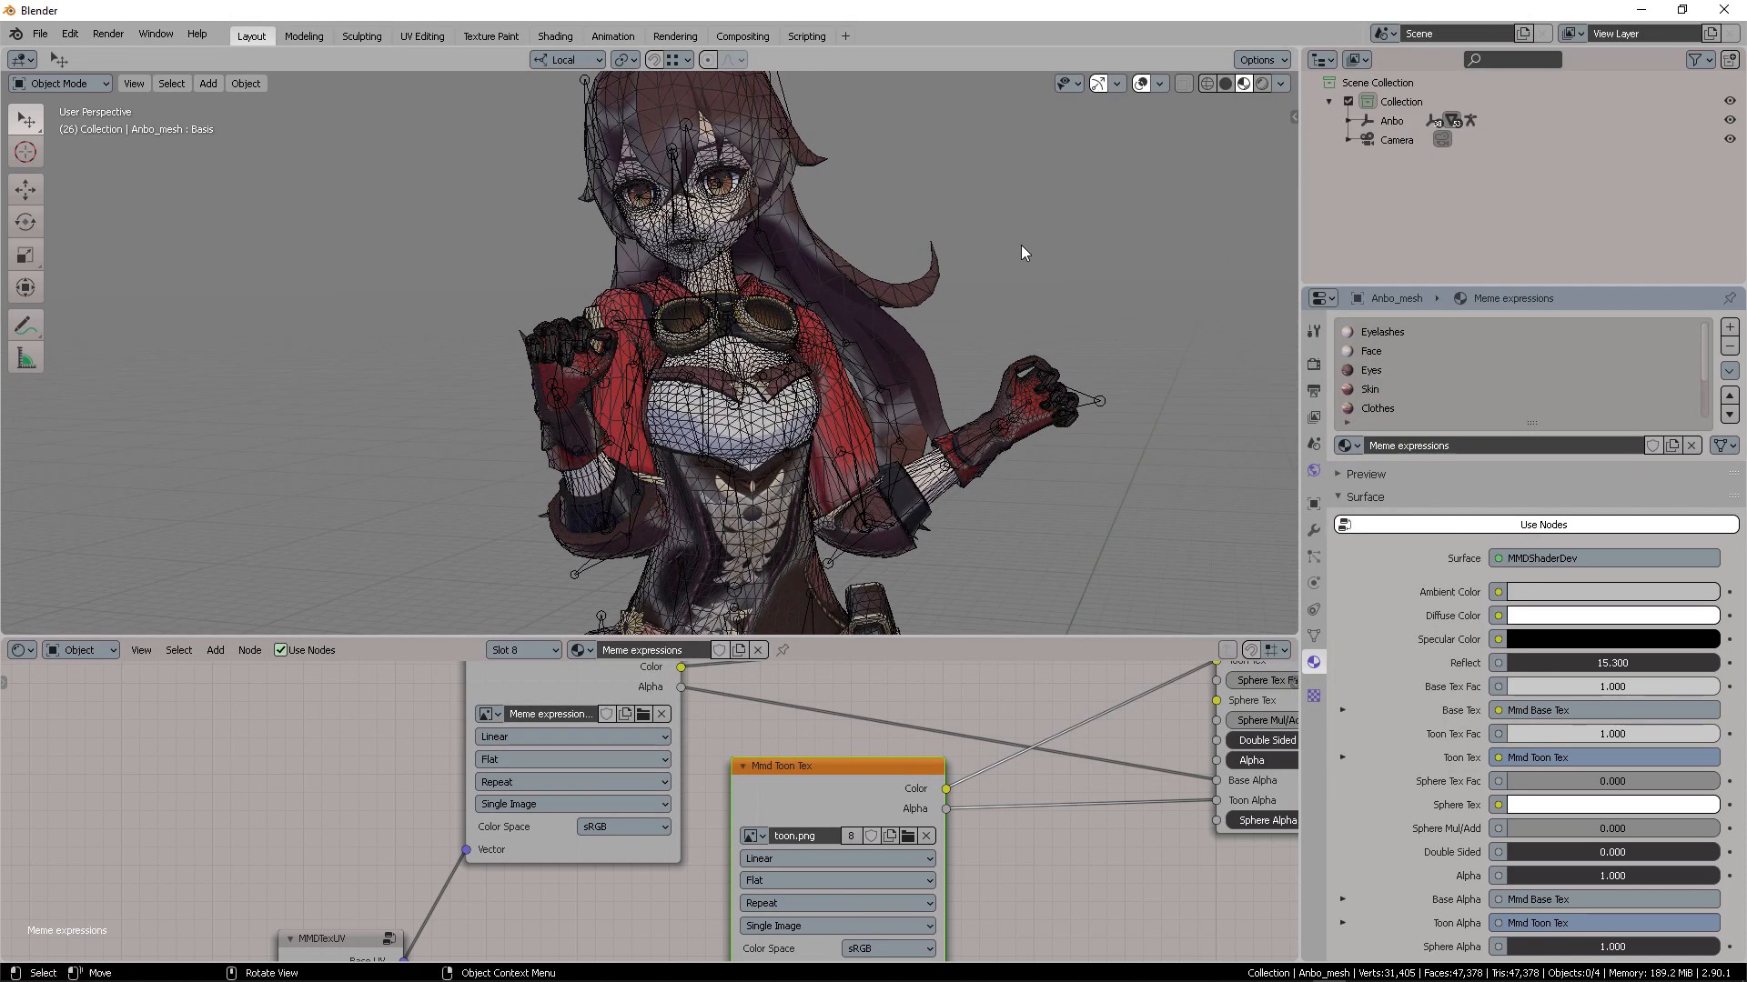
pyautogui.hotkey('ctrl', 's')
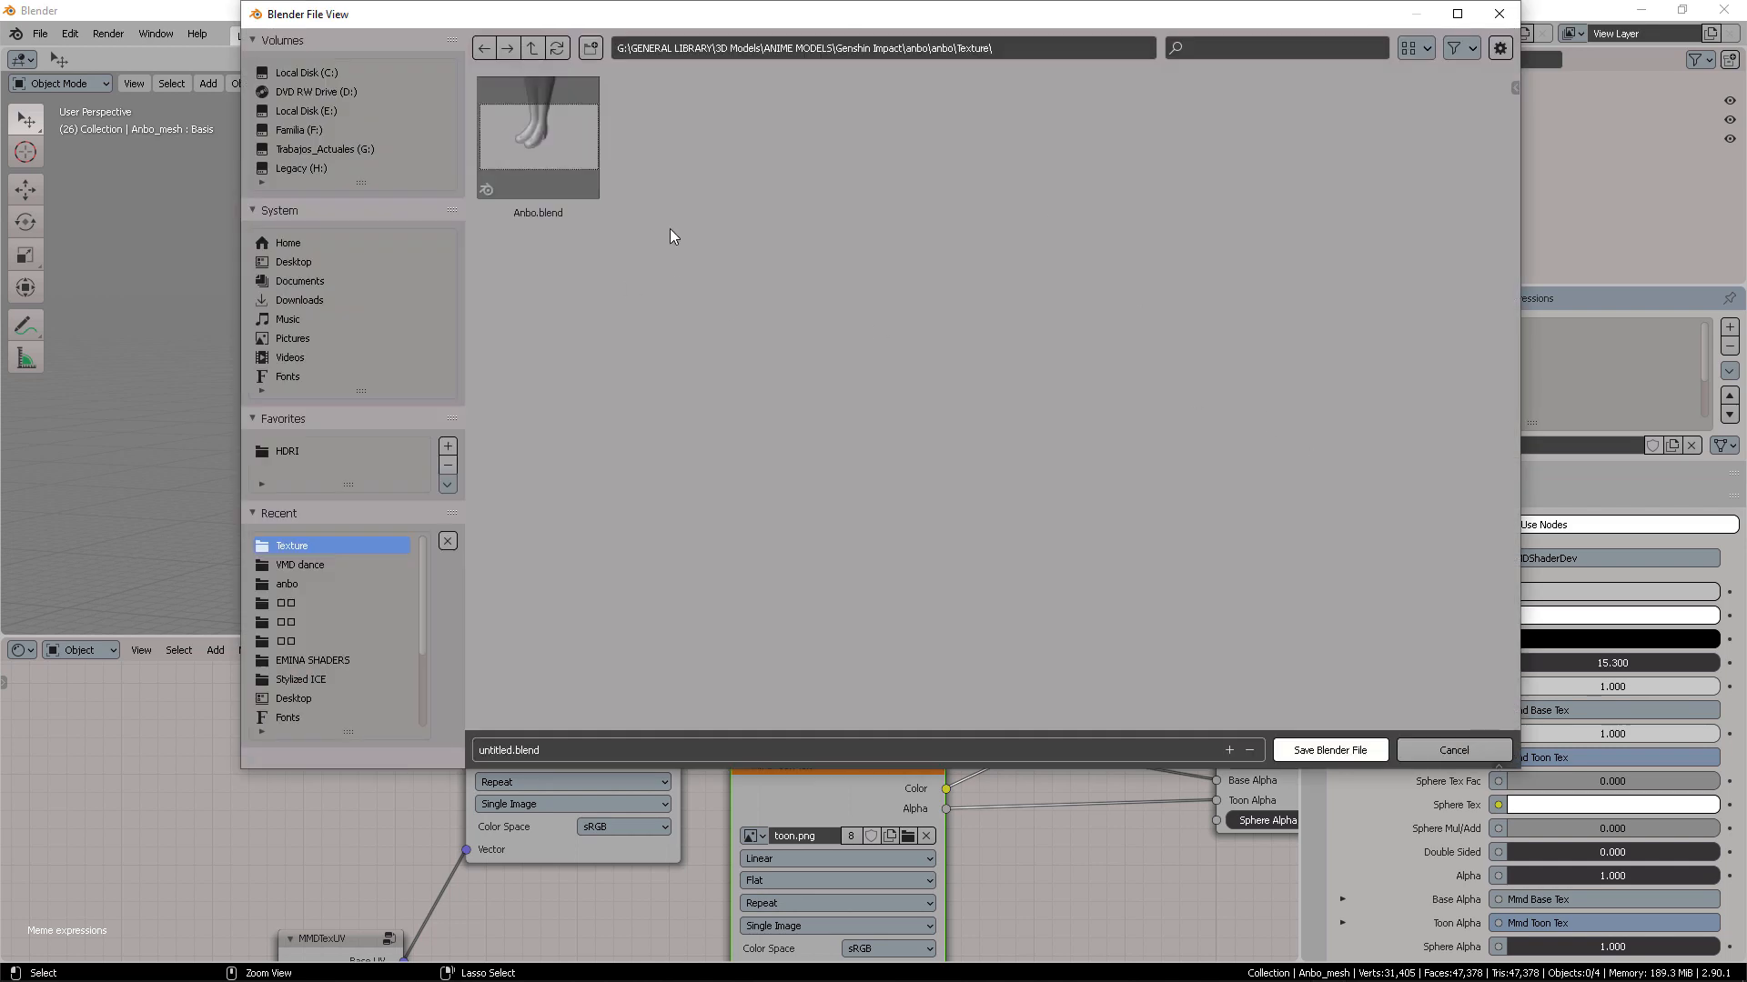
pyautogui.click(542, 145)
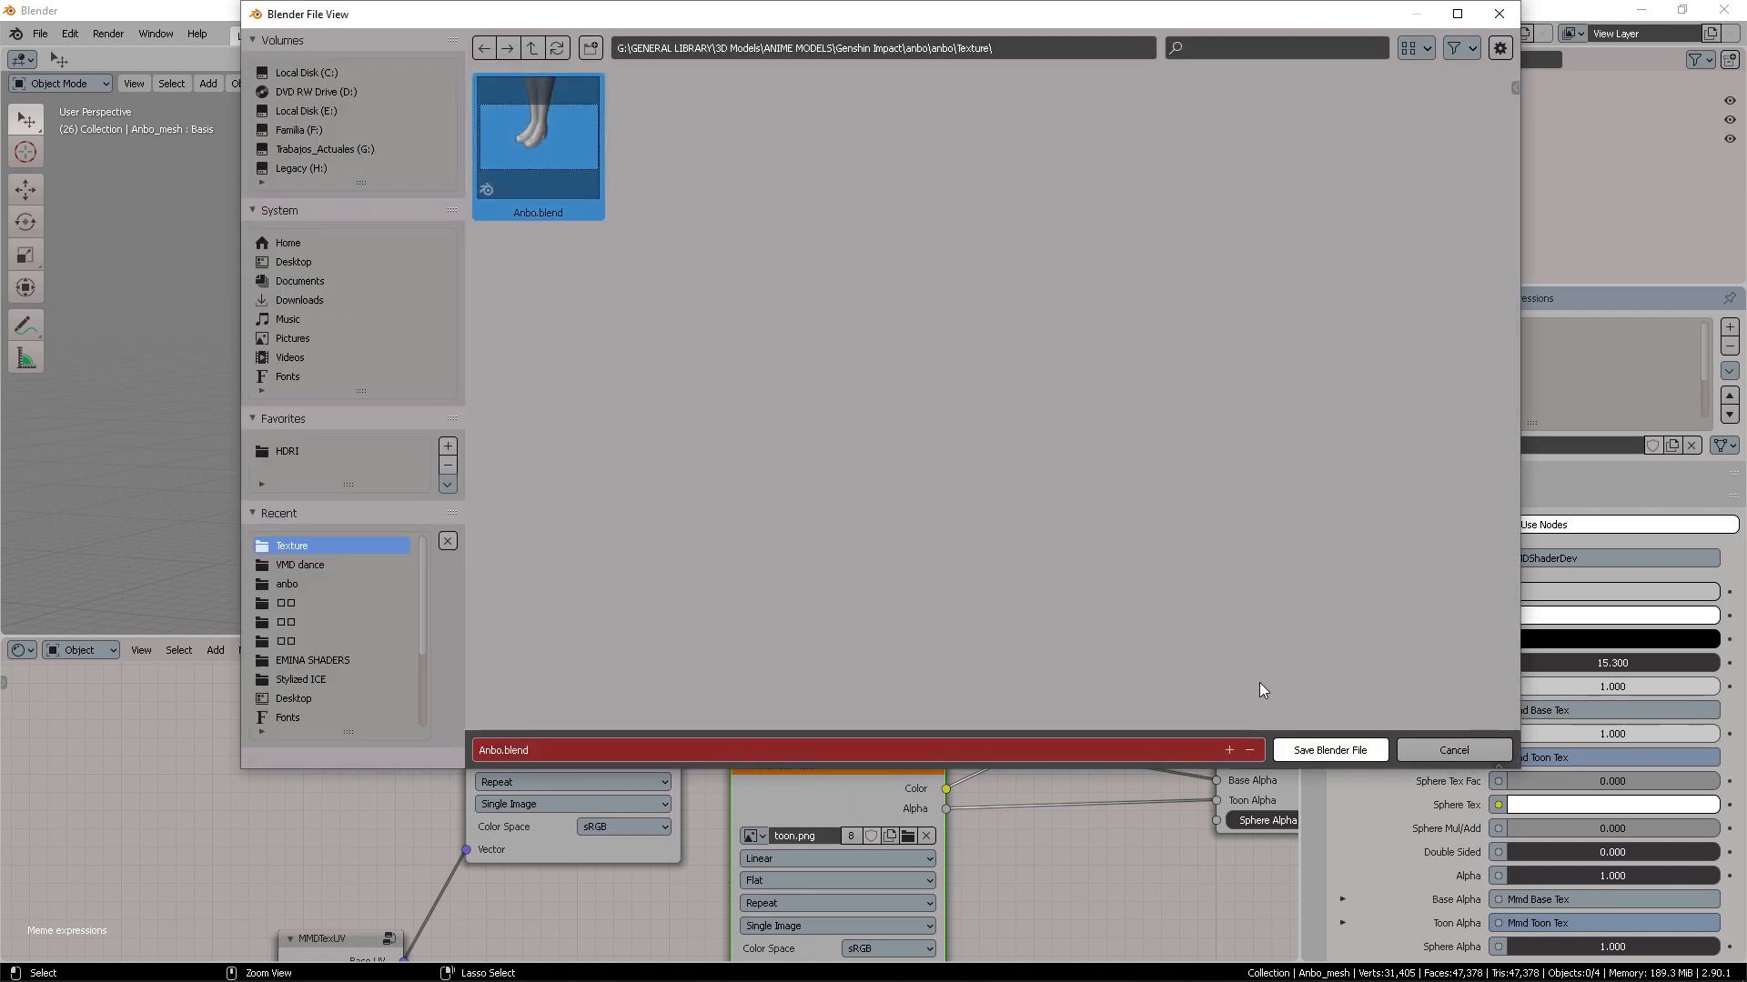
pyautogui.click(1330, 759)
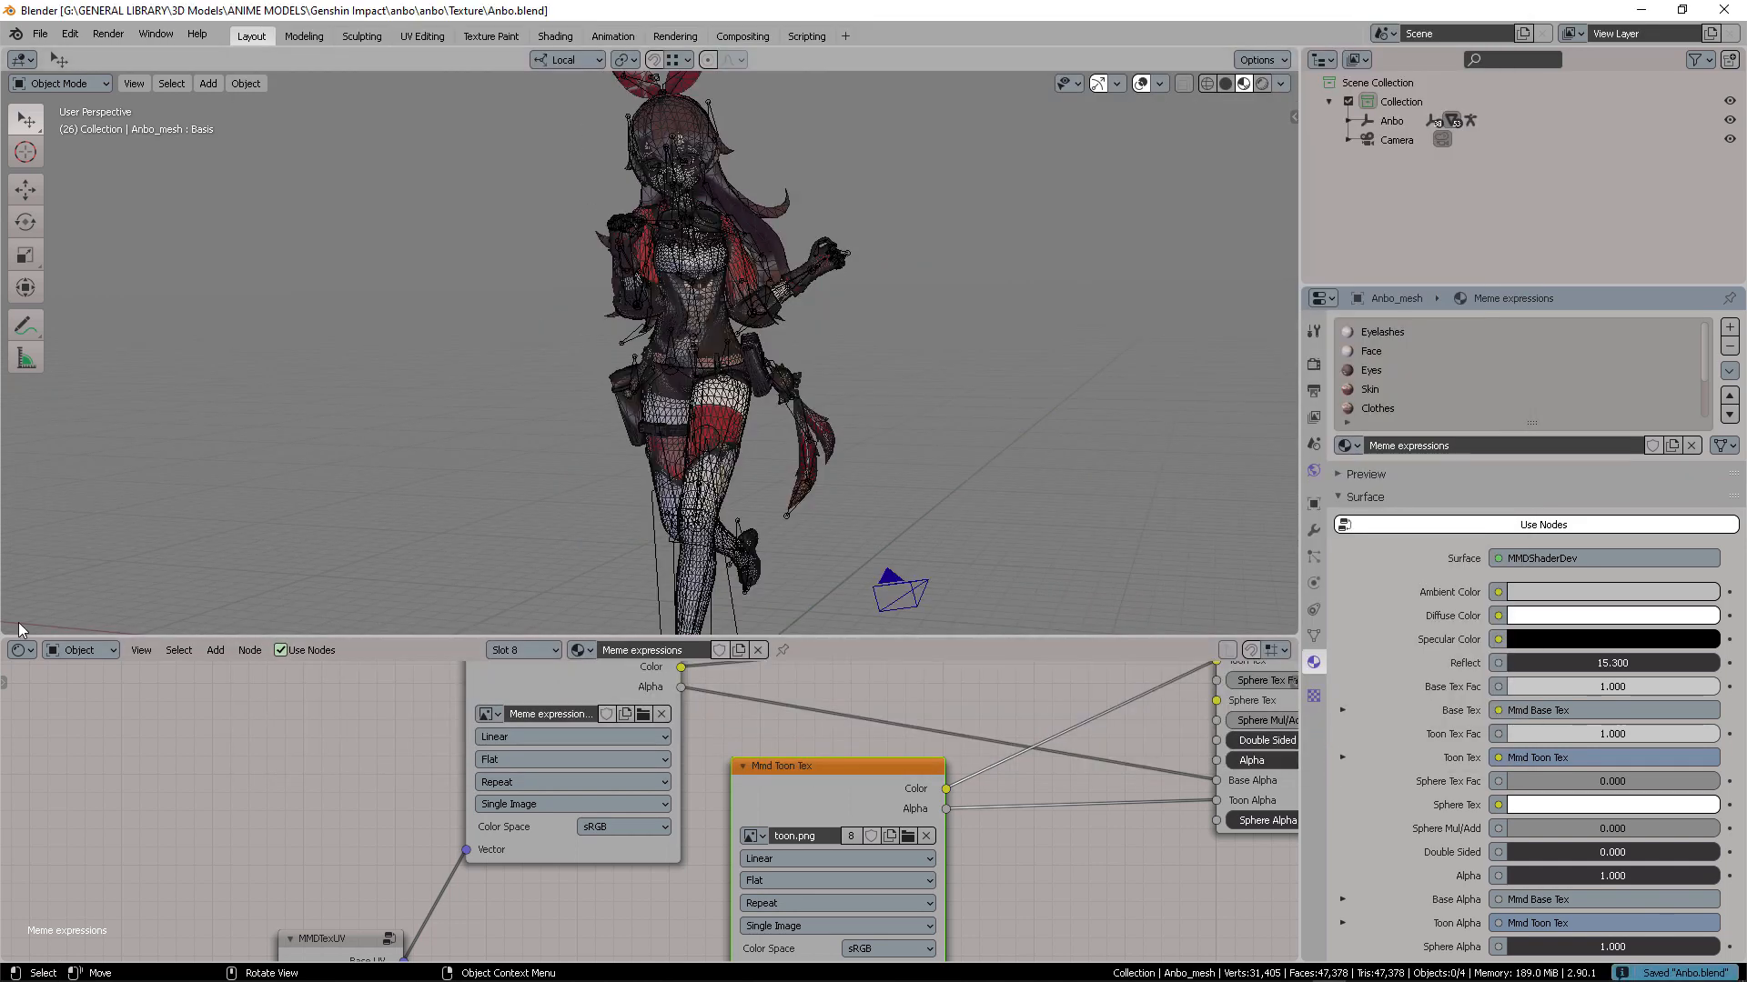
# Split a new area off the 3D viewport above the shader nodes and make it a Timeline
pyautogui.moveTo(5, 626); pyautogui.dragTo(26, 557)
pyautogui.click(22, 557)
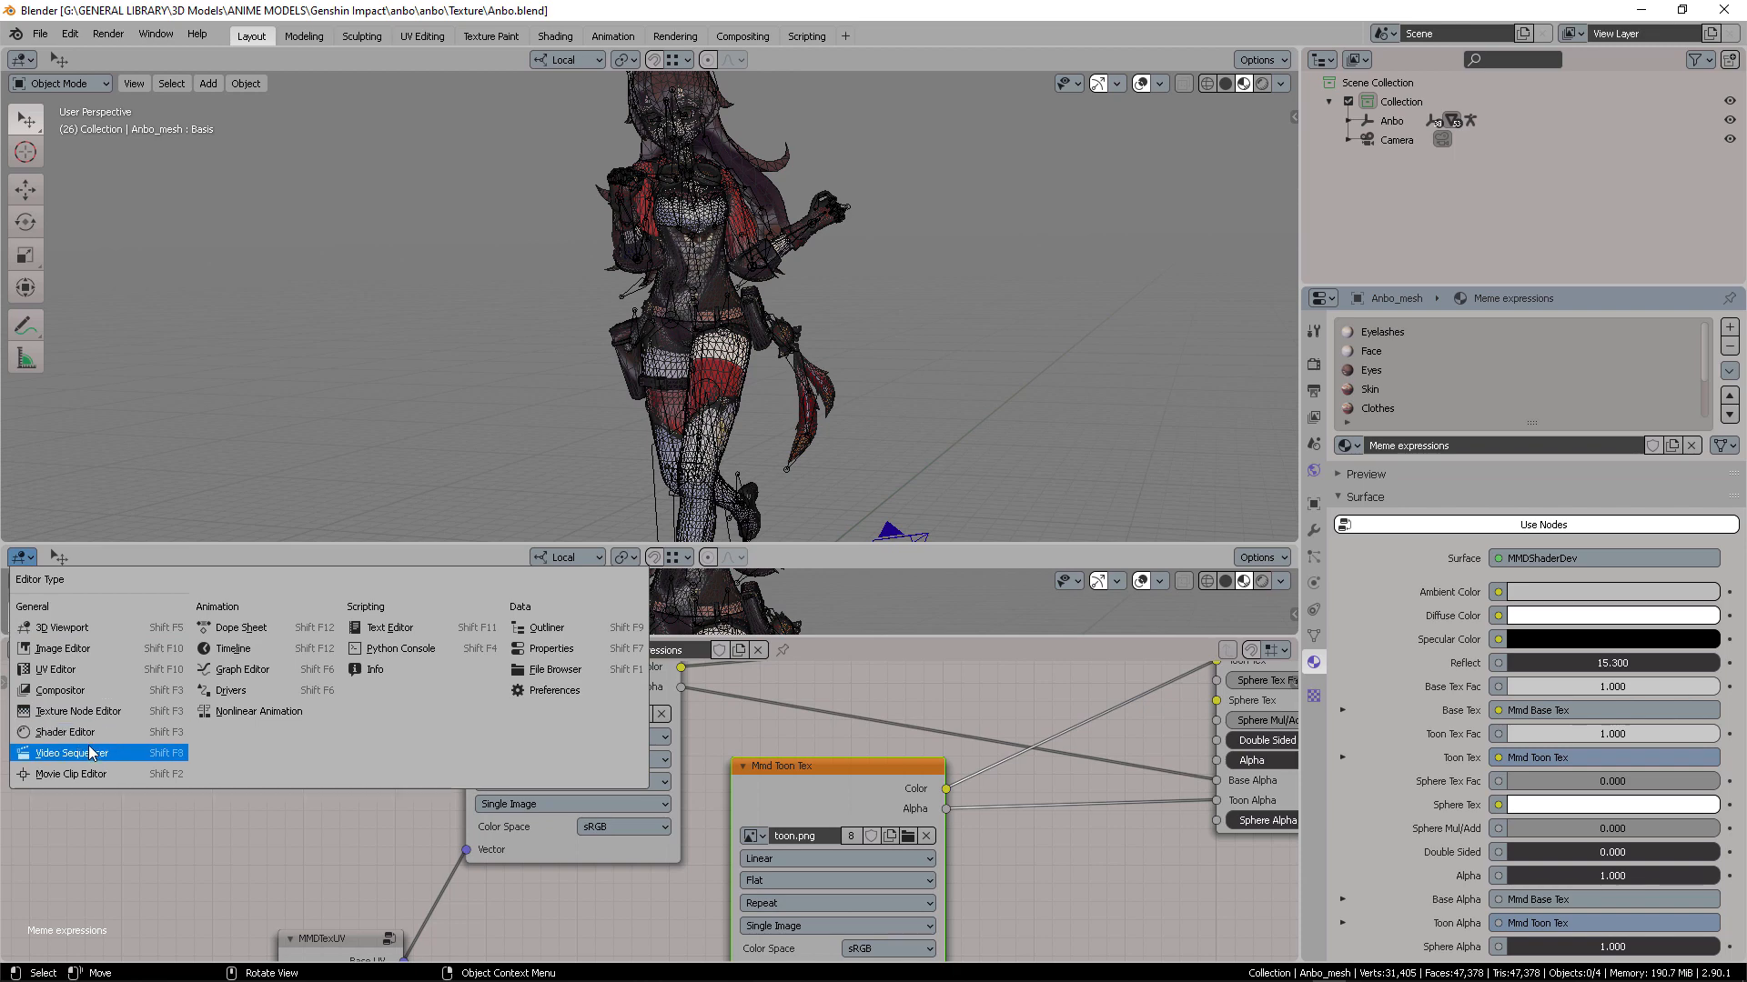
pyautogui.click(259, 650)
# Play the run animation from the start frame with the viewport overlays hidden, and stop it after viewing the textured character
pyautogui.click(601, 557)
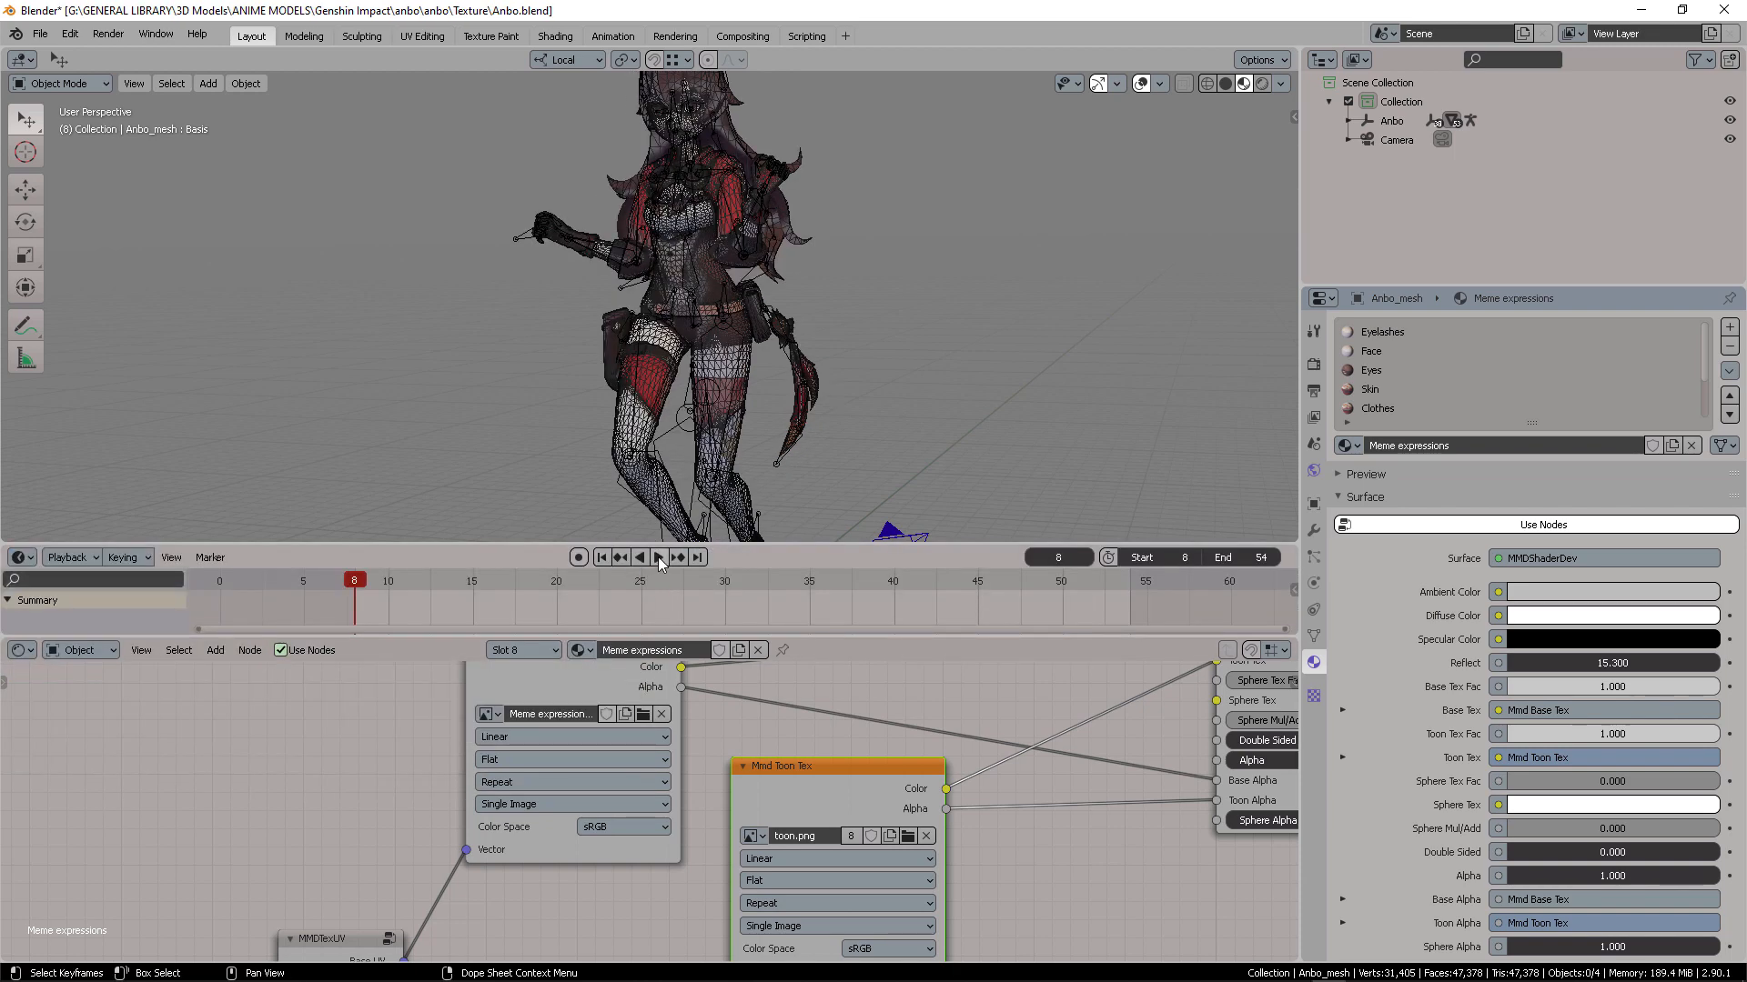
pyautogui.click(657, 557)
pyautogui.moveTo(908, 373); pyautogui.dragTo(757, 375, button='middle')
pyautogui.scroll(2, 777, 309)
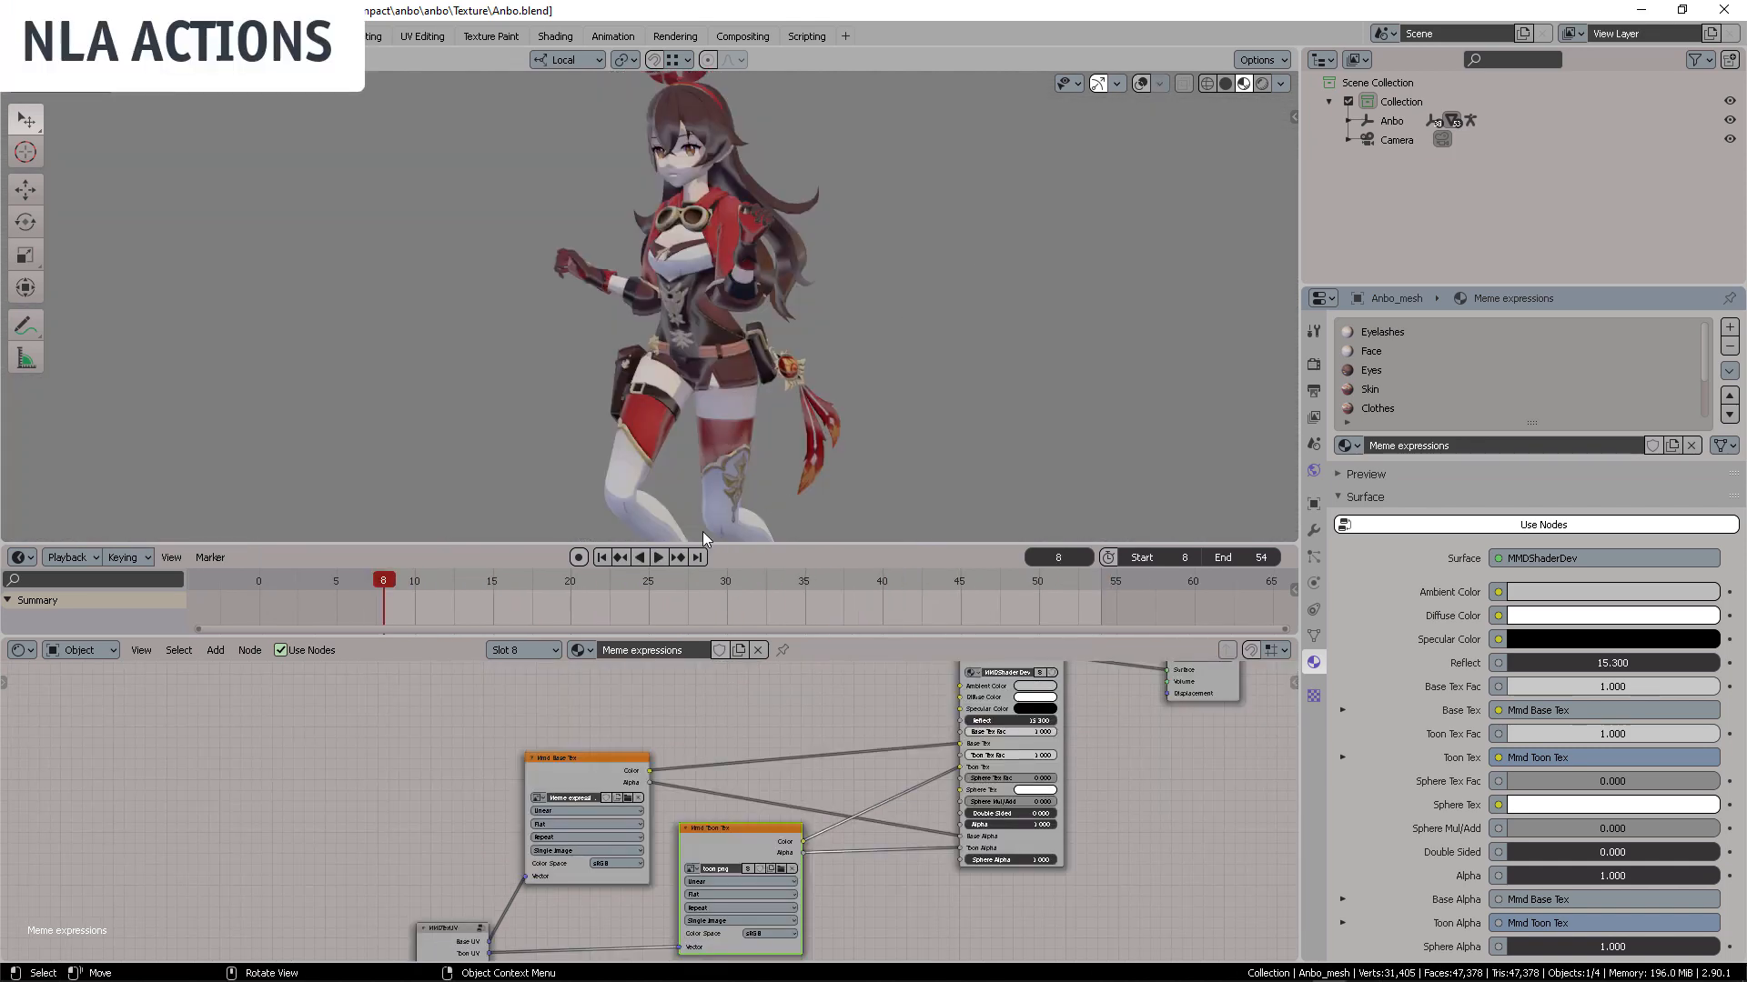
pyautogui.click(659, 562)
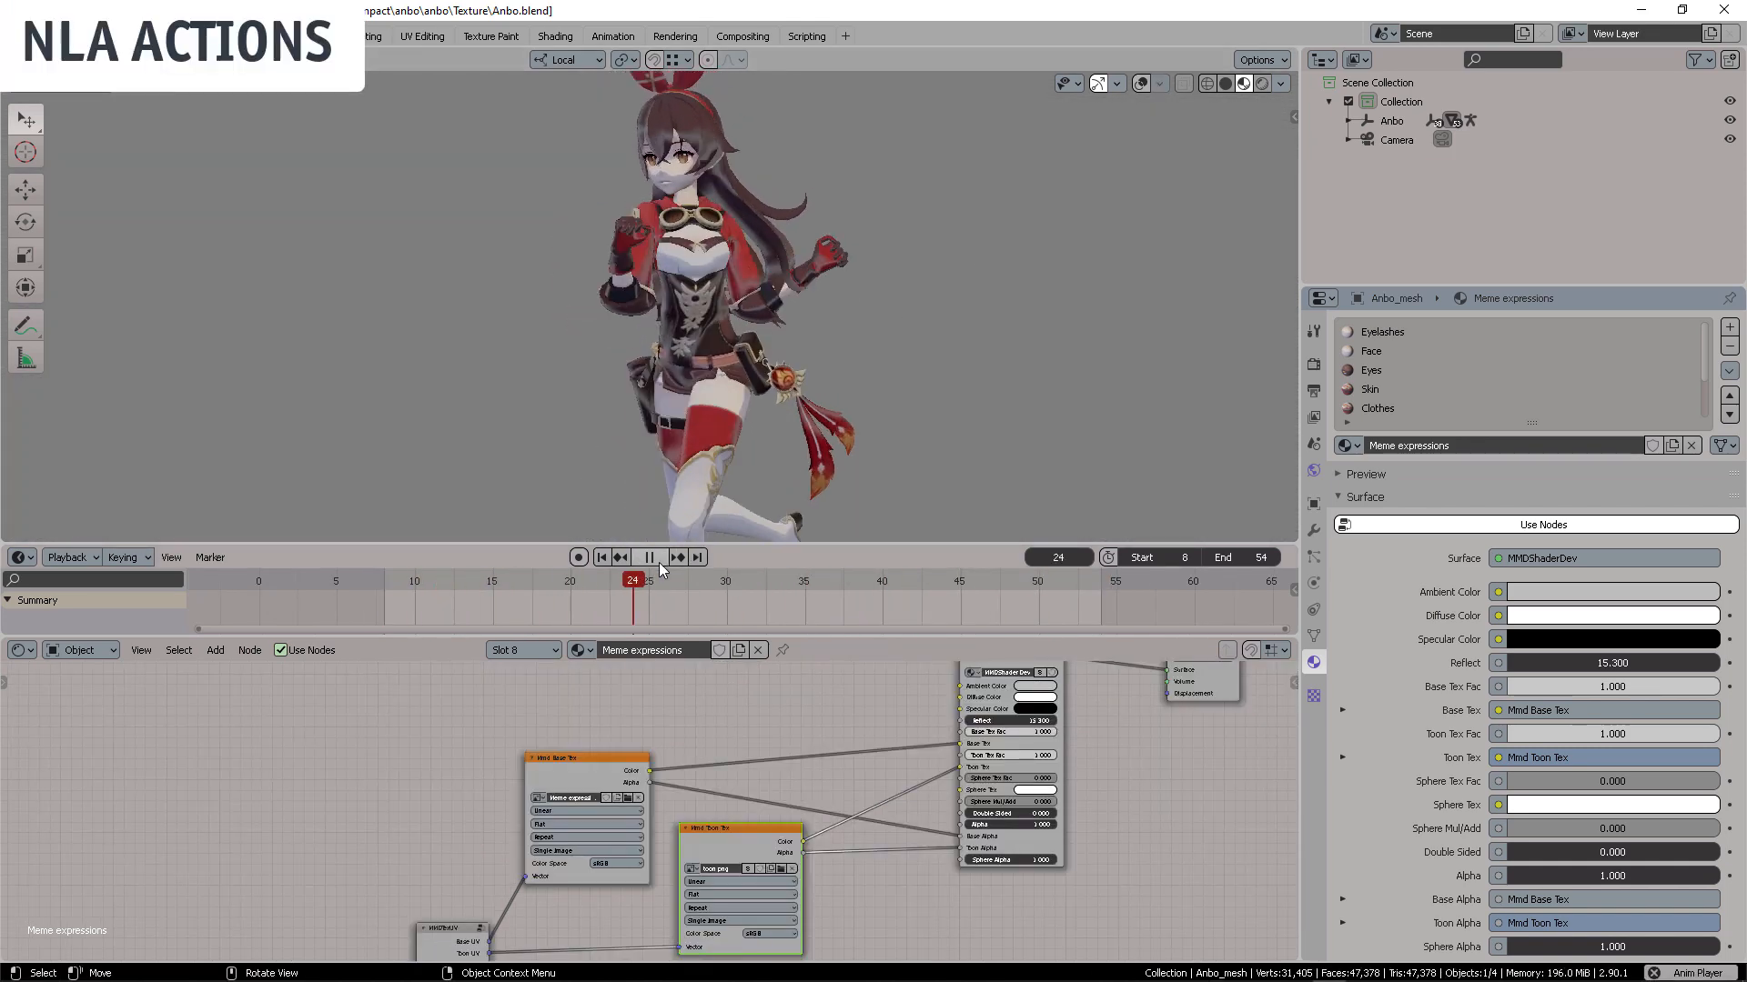
pyautogui.click(658, 562)
pyautogui.moveTo(752, 300); pyautogui.dragTo(806, 298, button='middle')
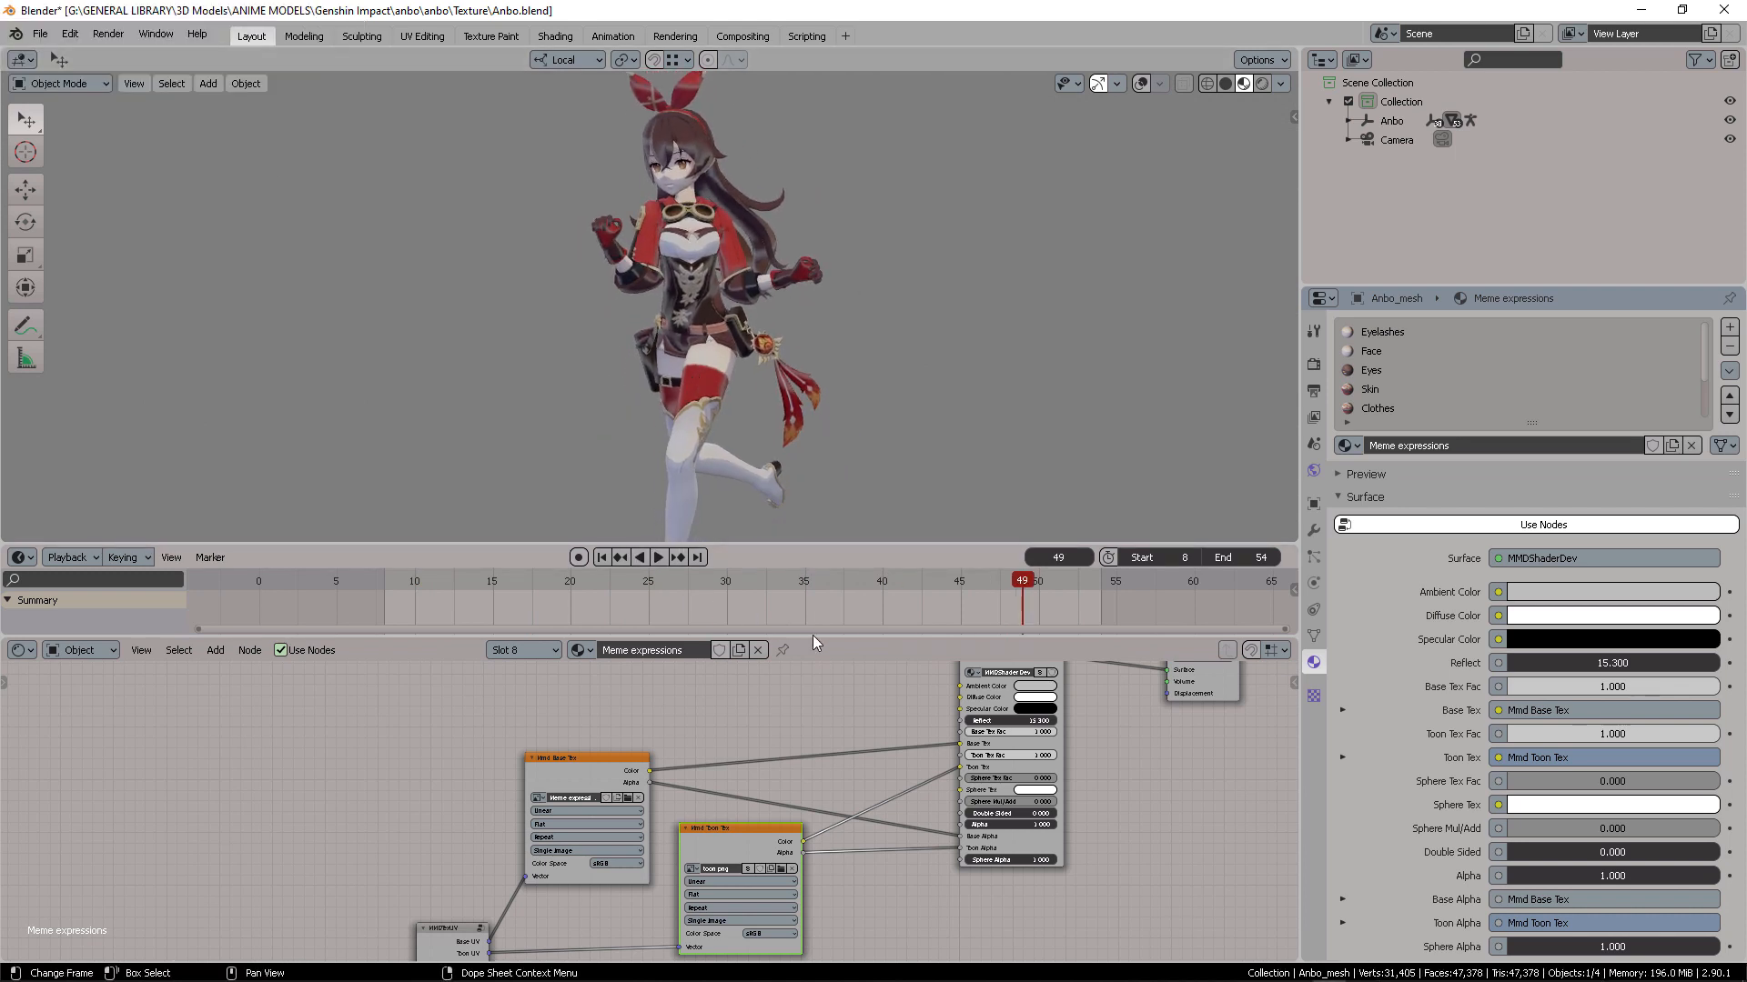
# Make the Timeline area taller and turn it into a Graph Editor
pyautogui.moveTo(811, 635); pyautogui.dragTo(810, 708)
pyautogui.moveTo(812, 544); pyautogui.dragTo(817, 575)
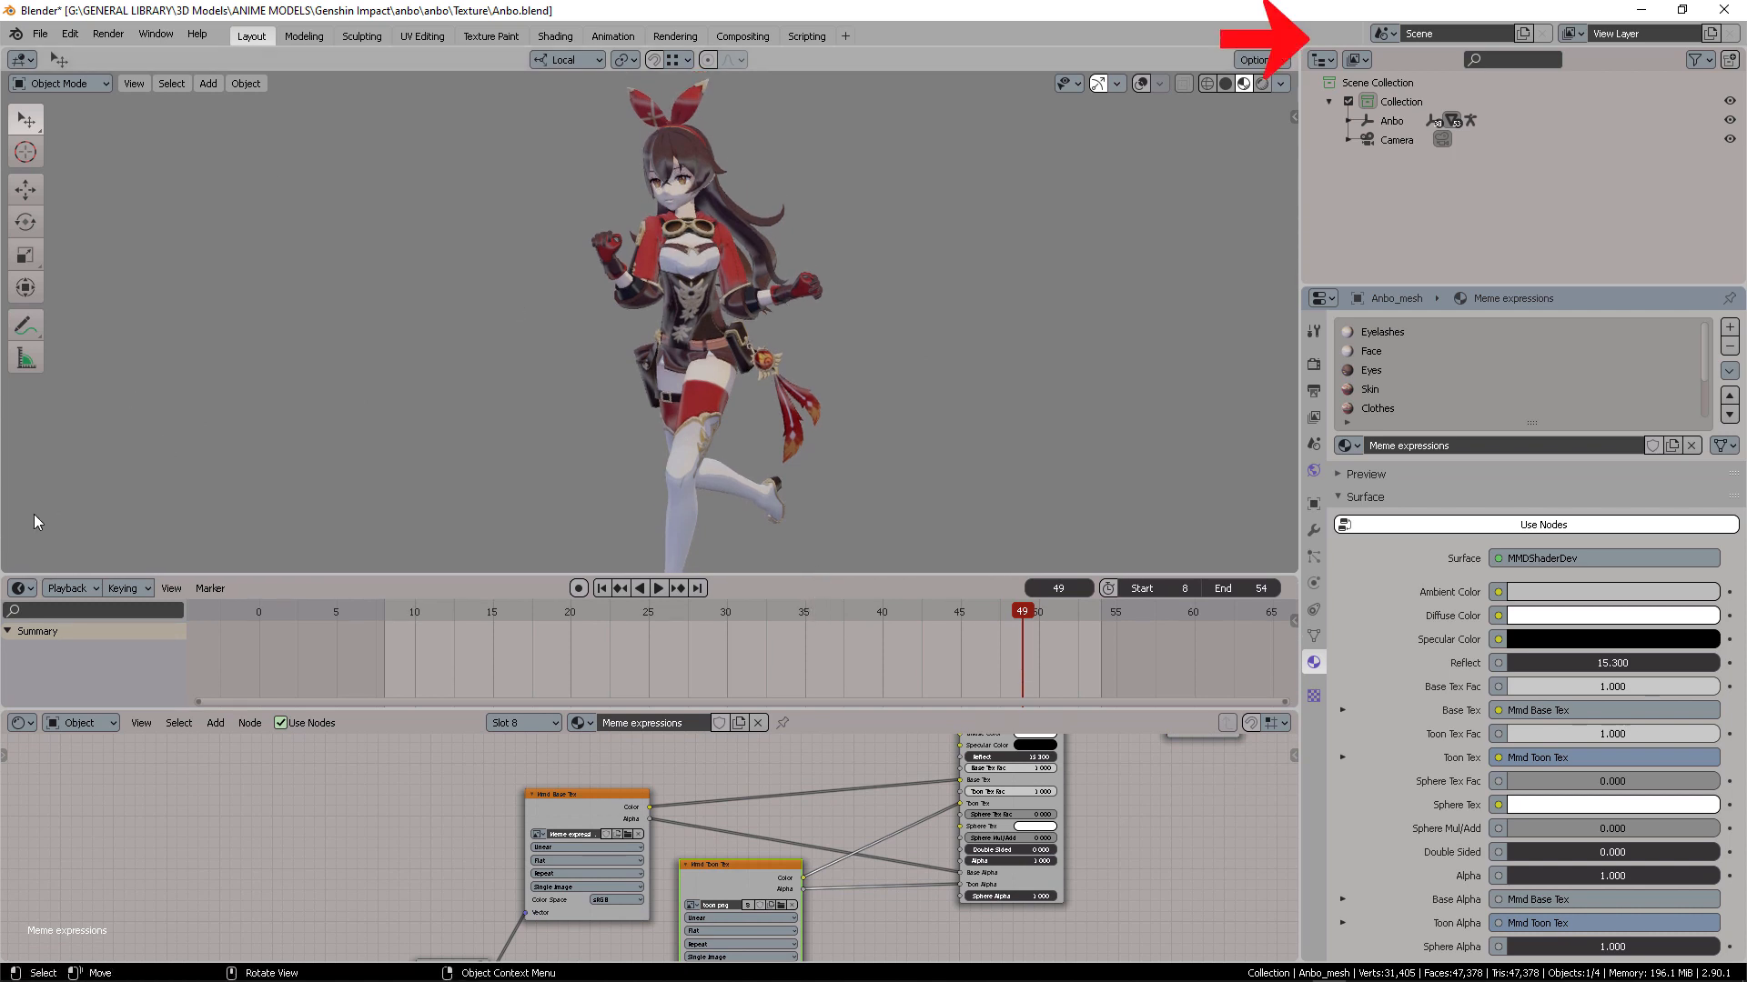
pyautogui.click(20, 589)
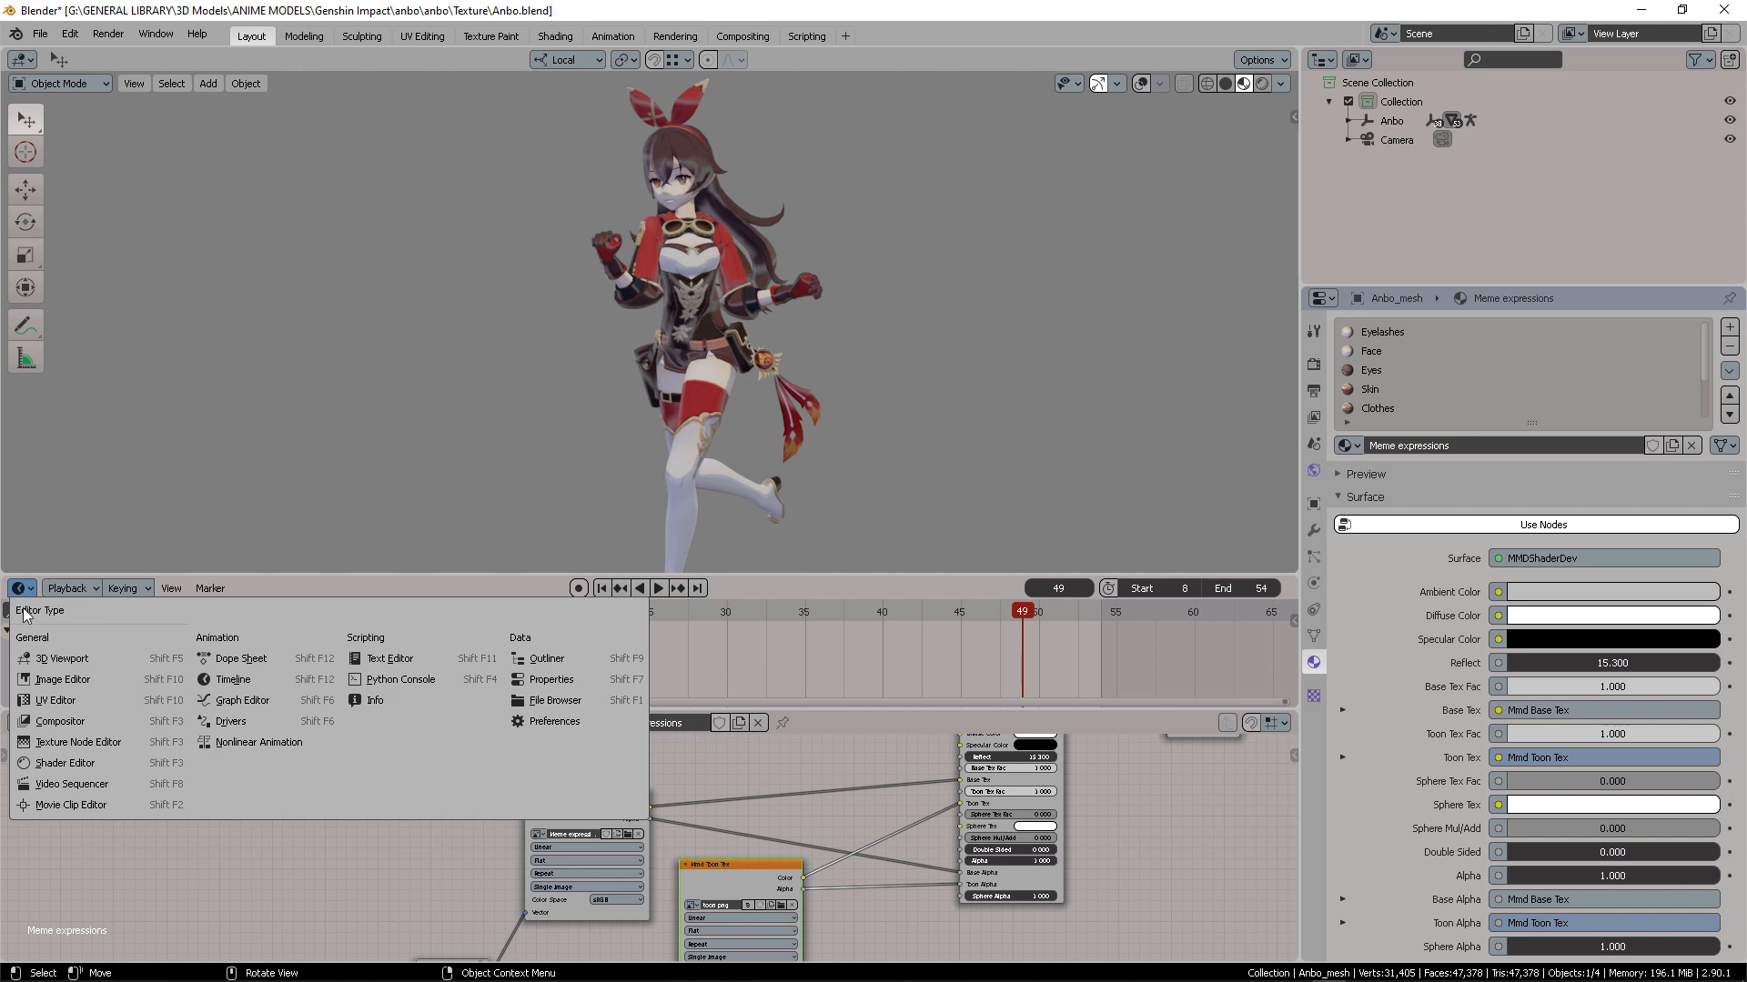
pyautogui.click(248, 702)
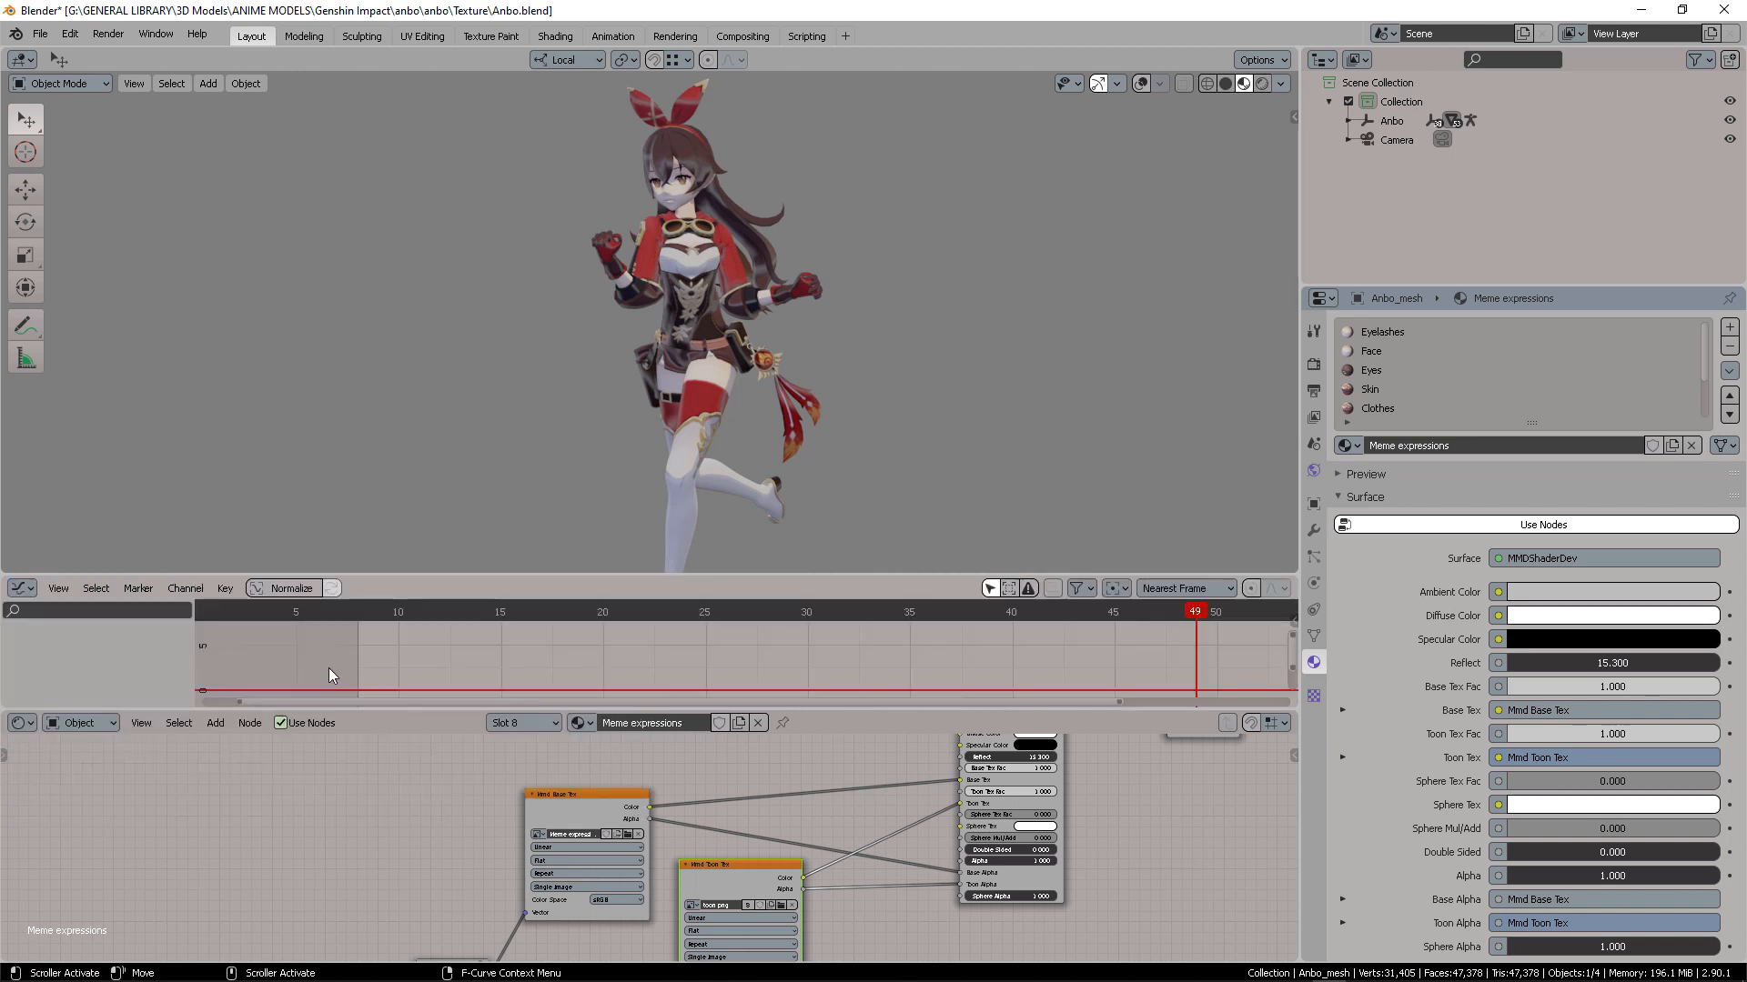
# Show the viewport overlays again, select the Anbo_arm armature and fit its curve in the Graph Editor
pyautogui.click(1143, 83)
pyautogui.click(764, 303)
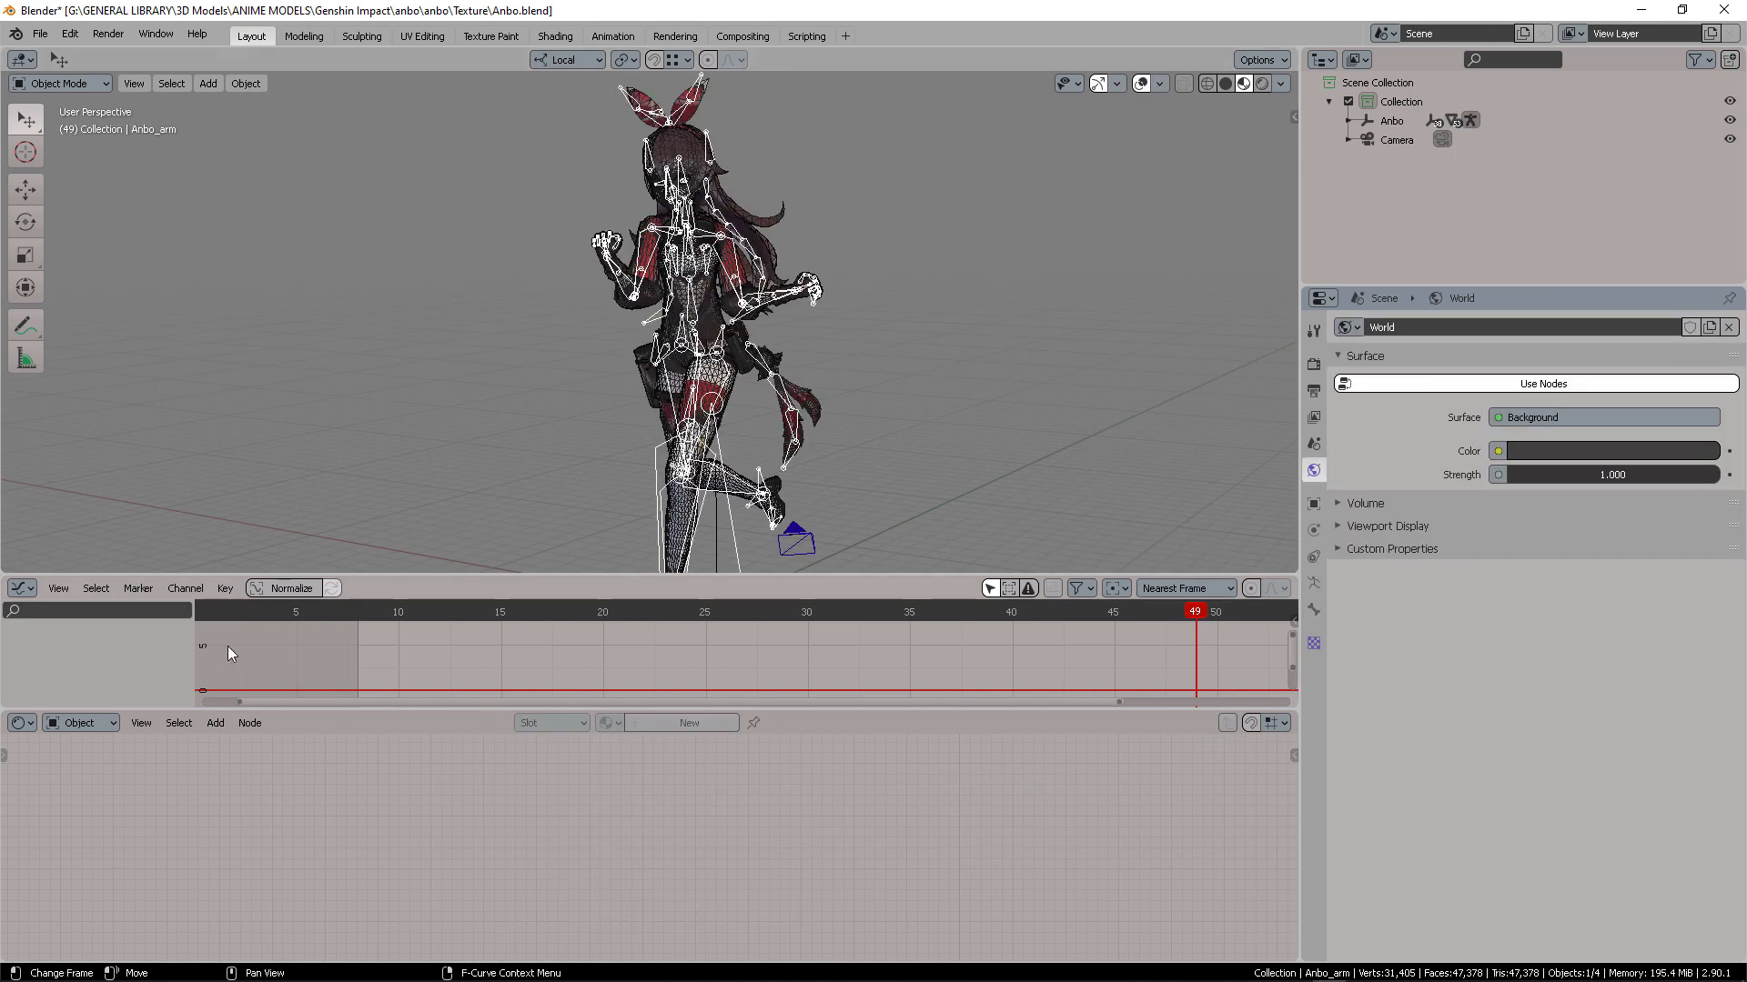
pyautogui.press('Home')
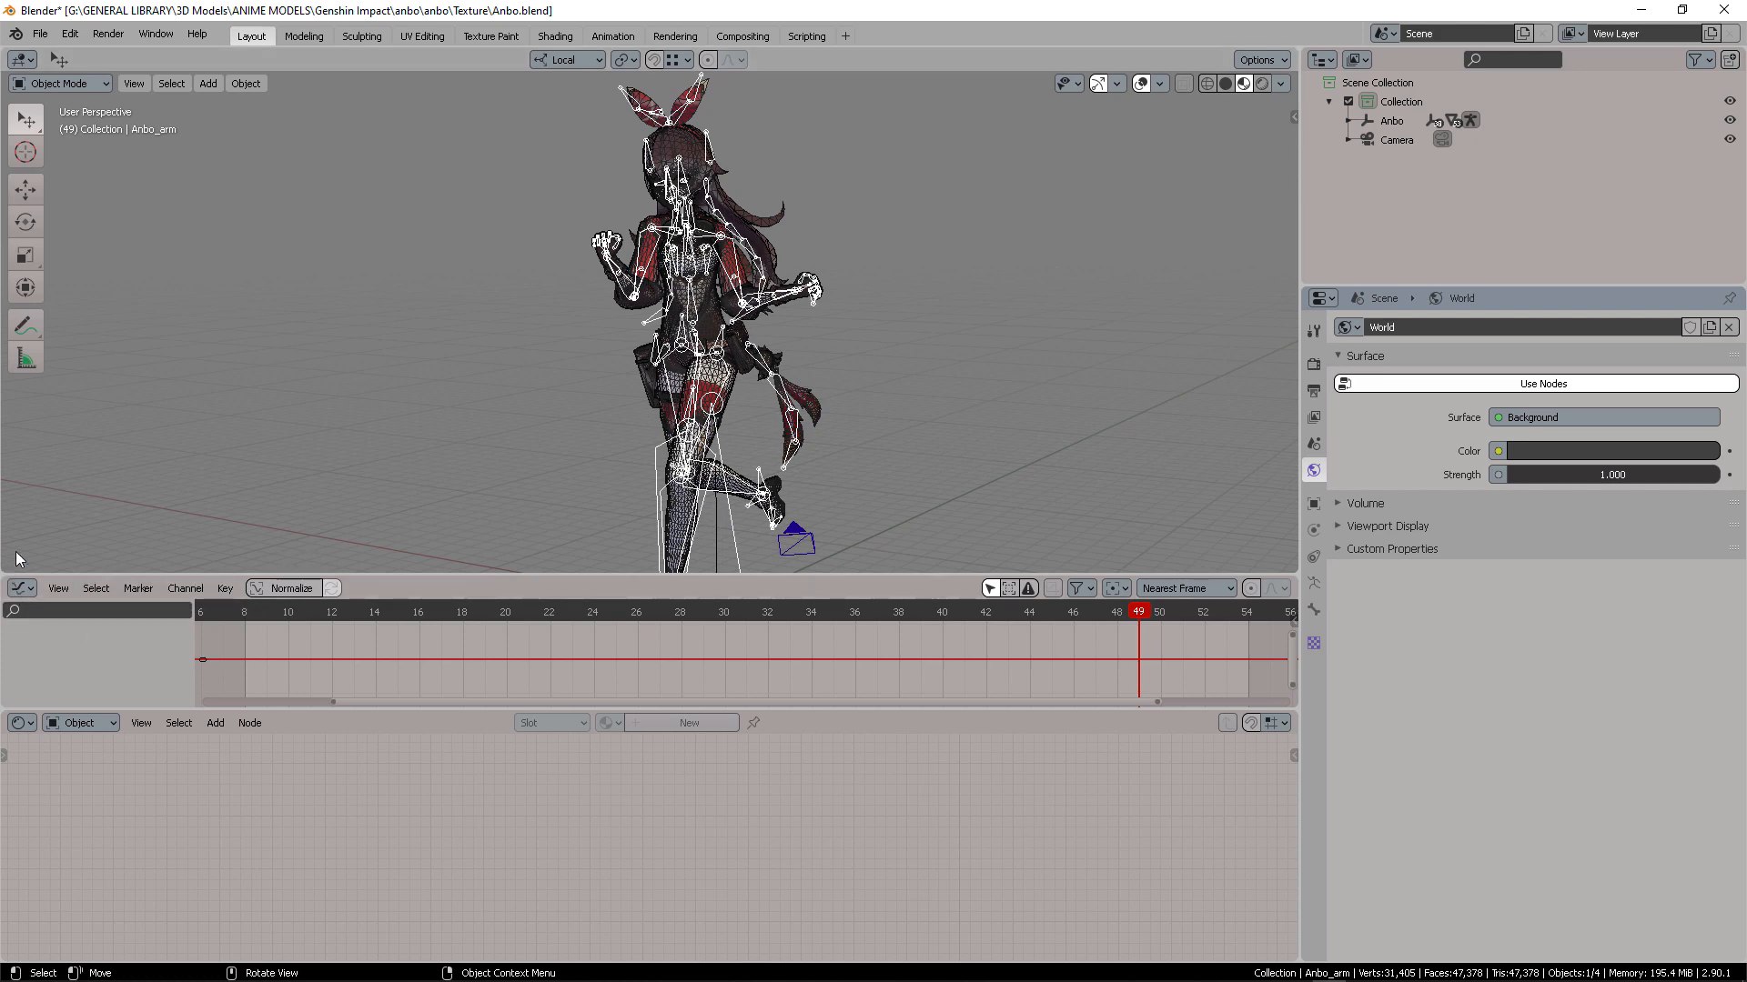
# Split another area off the 3D viewport above the Graph Editor and set it to Timeline
pyautogui.moveTo(16, 559); pyautogui.dragTo(19, 471)
pyautogui.click(21, 484)
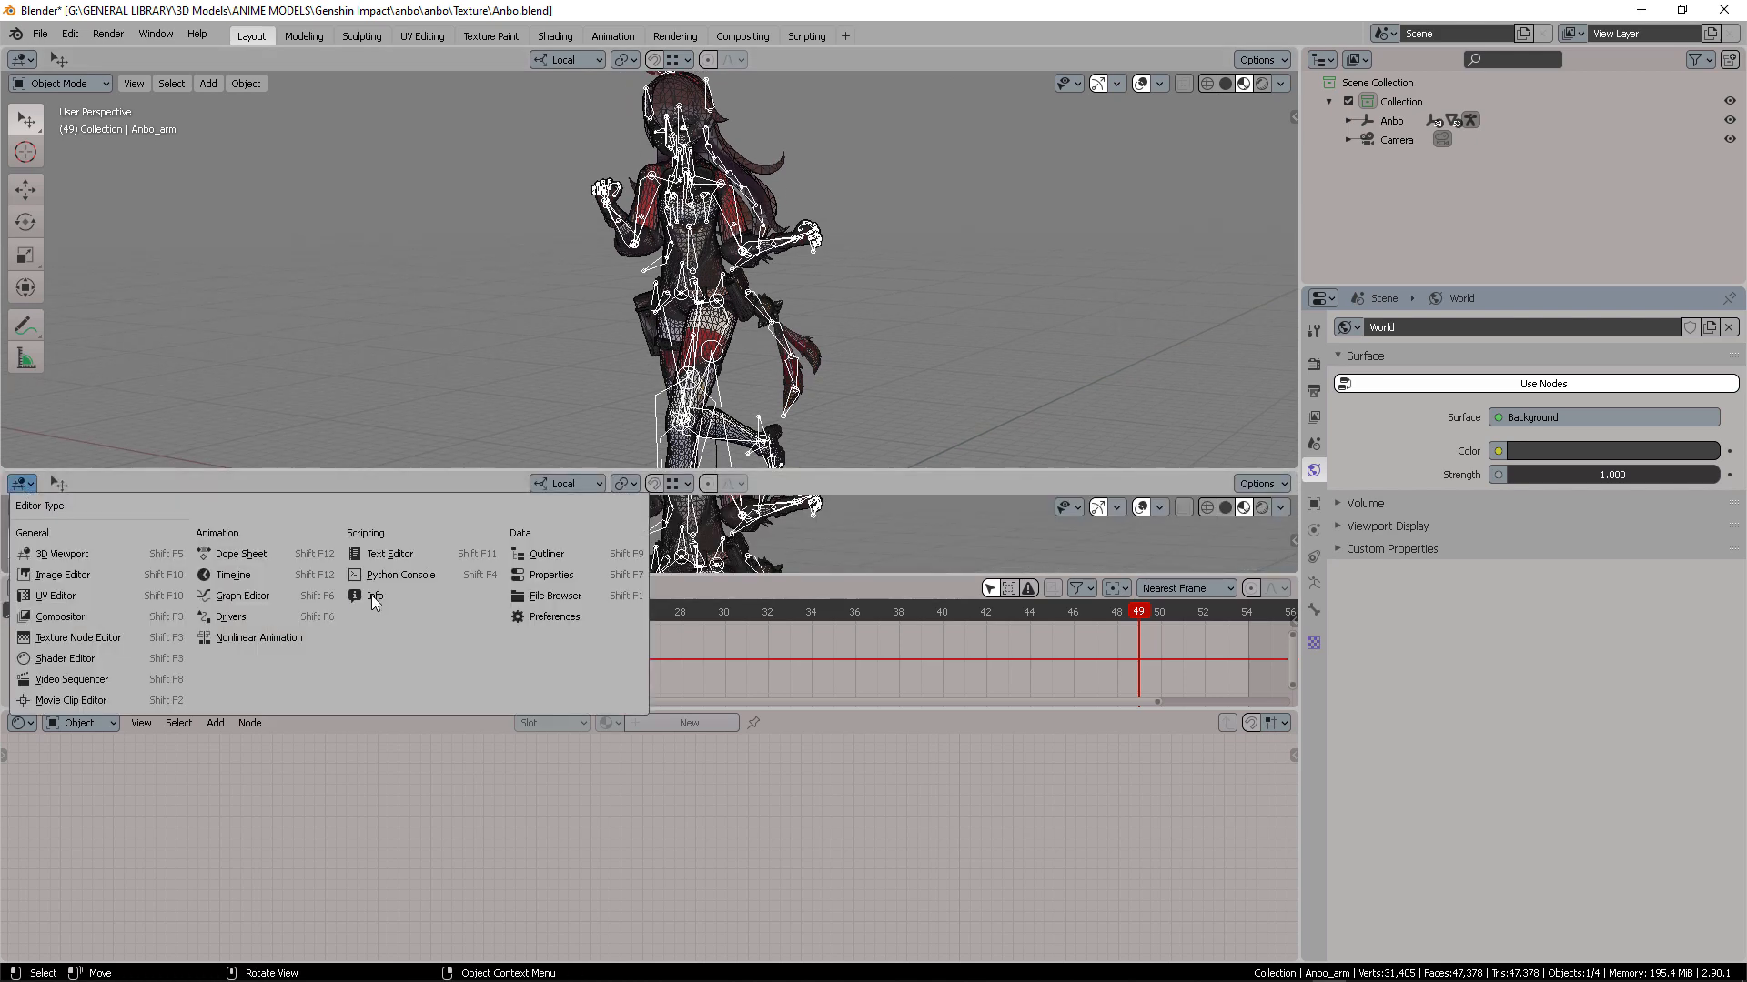
pyautogui.click(267, 574)
# Play the run motion briefly, stop it and put the Anbo_arm armature into Pose Mode
pyautogui.press('space')
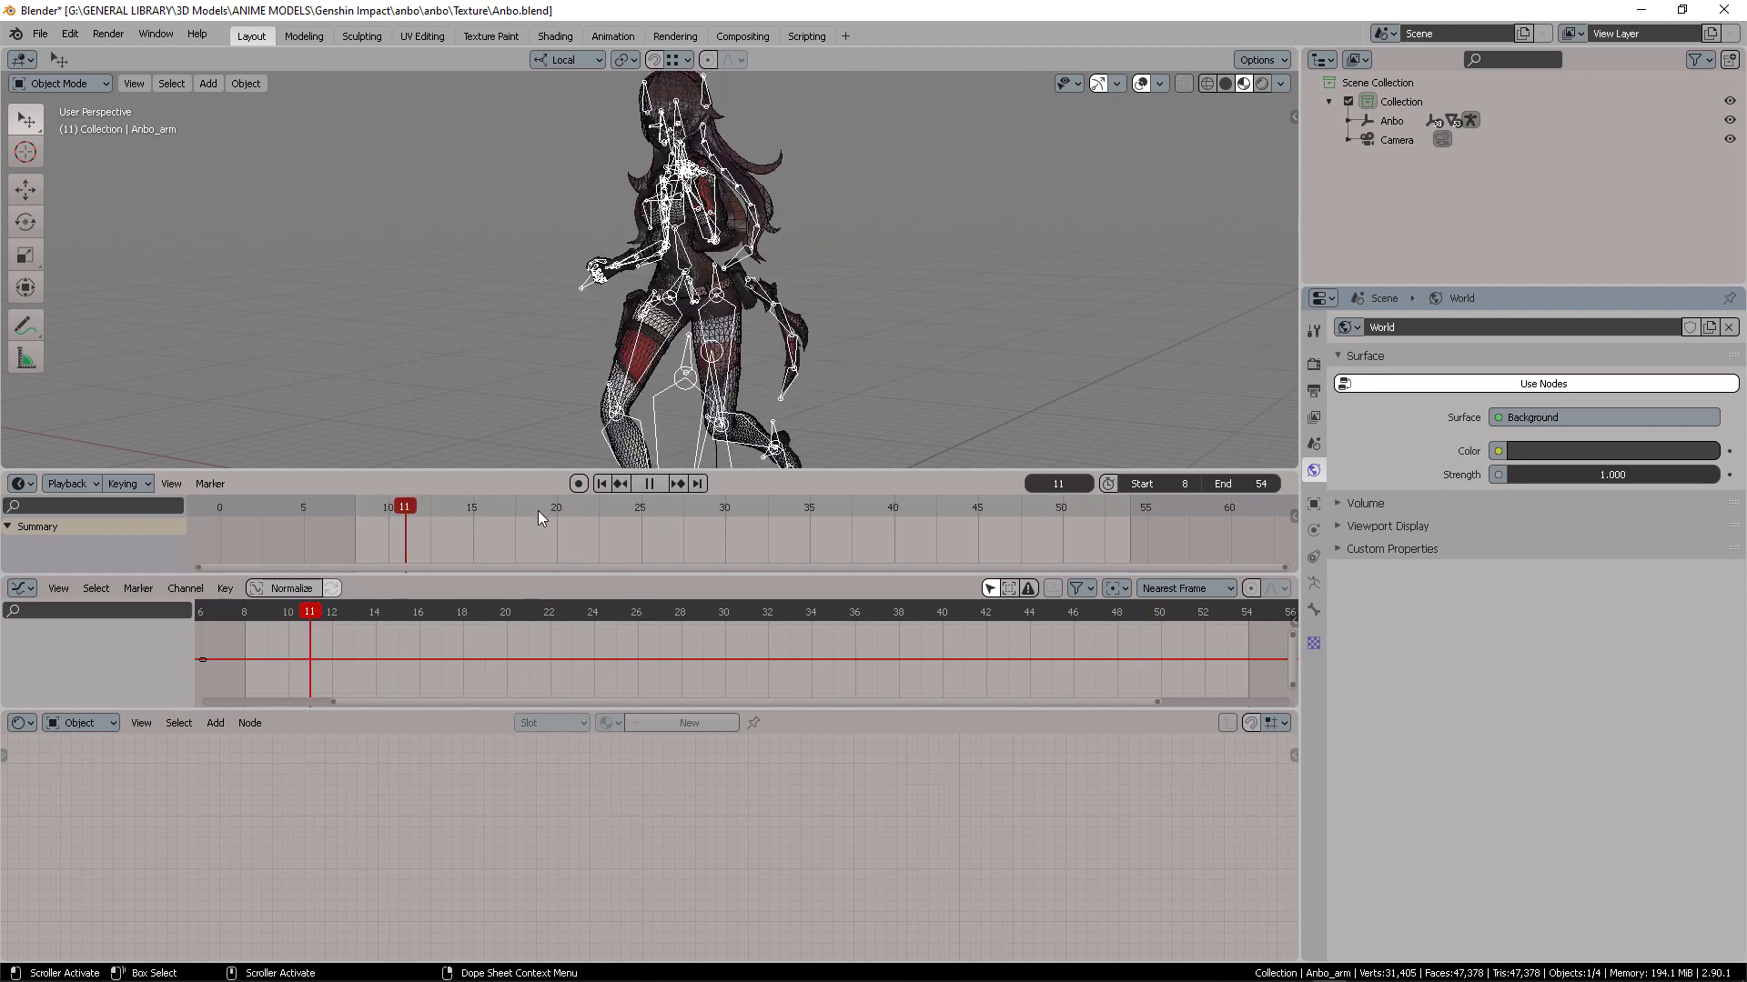
pyautogui.press('space')
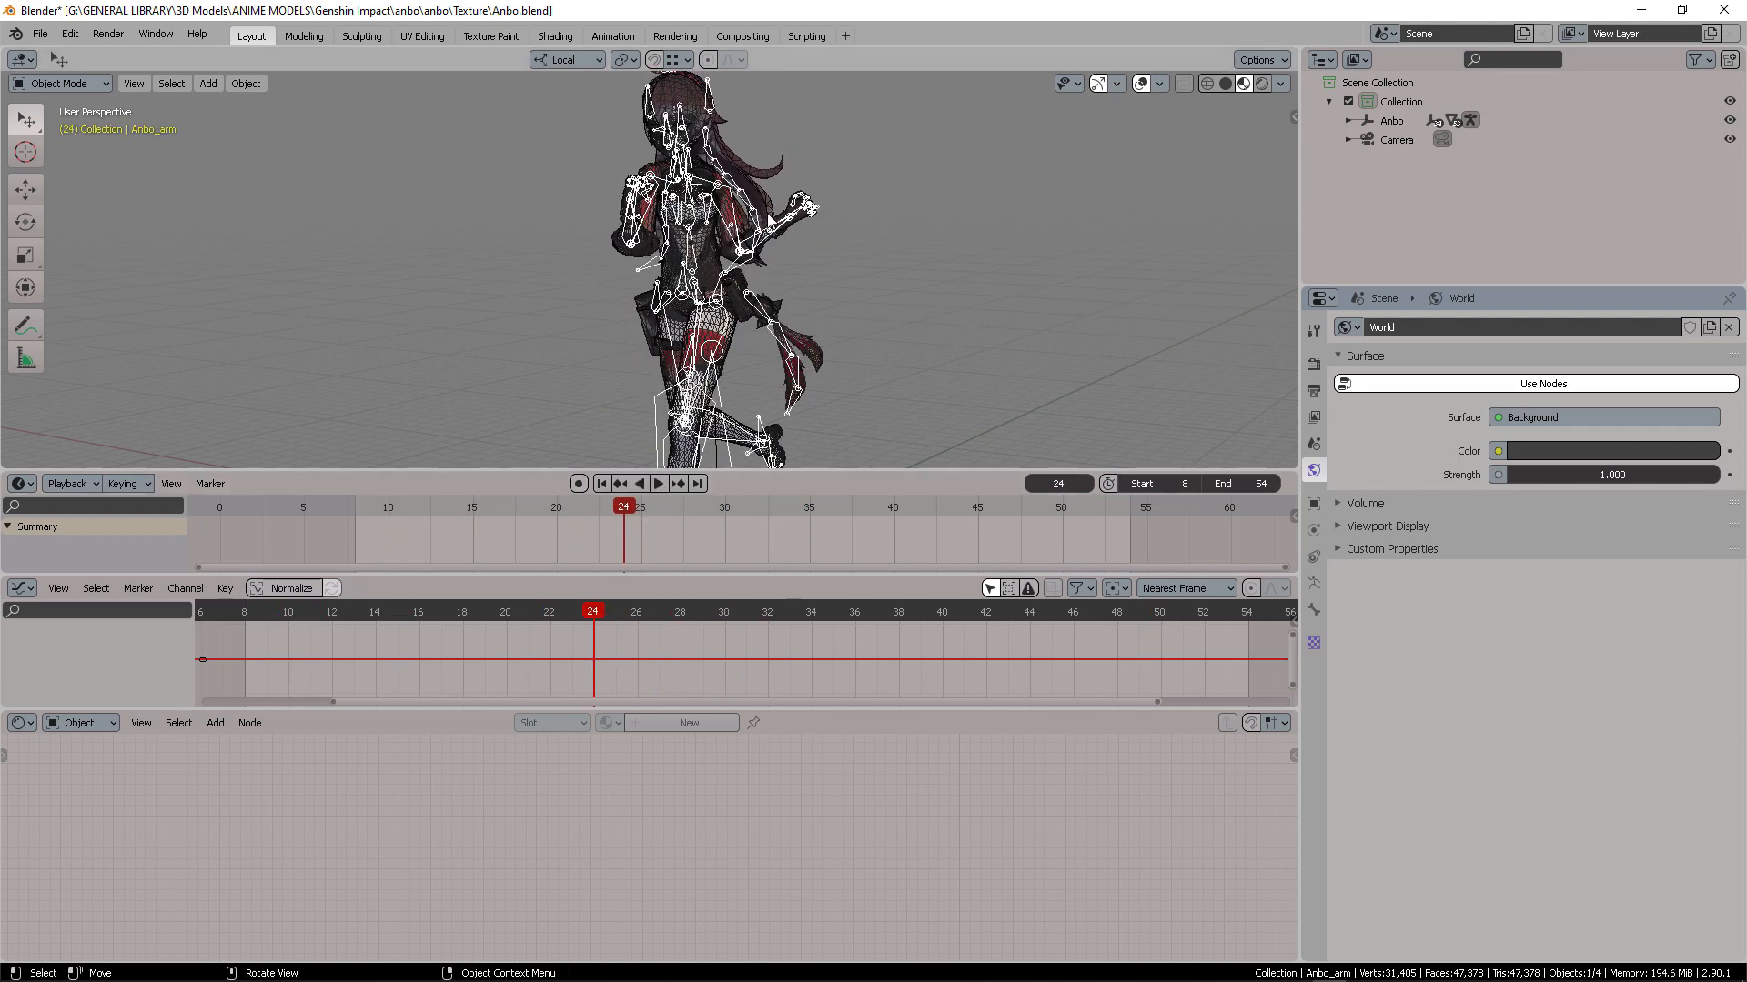
pyautogui.hotkey('ctrl', 'Tab')
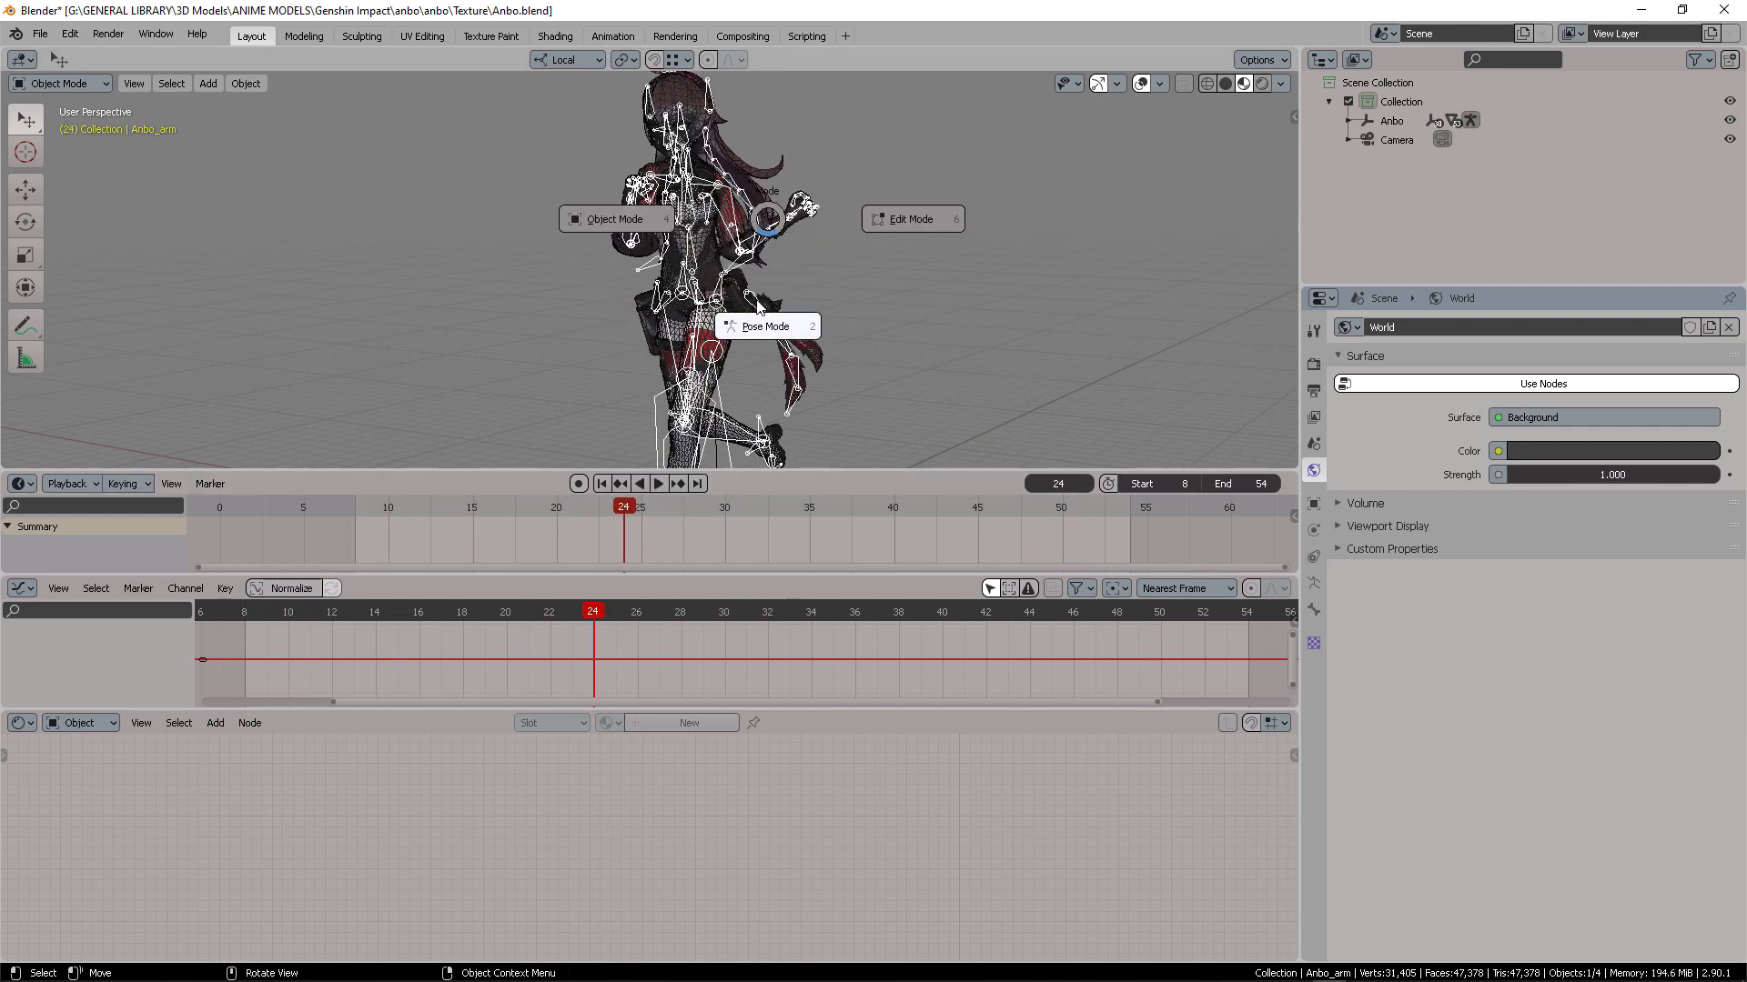
pyautogui.click(766, 327)
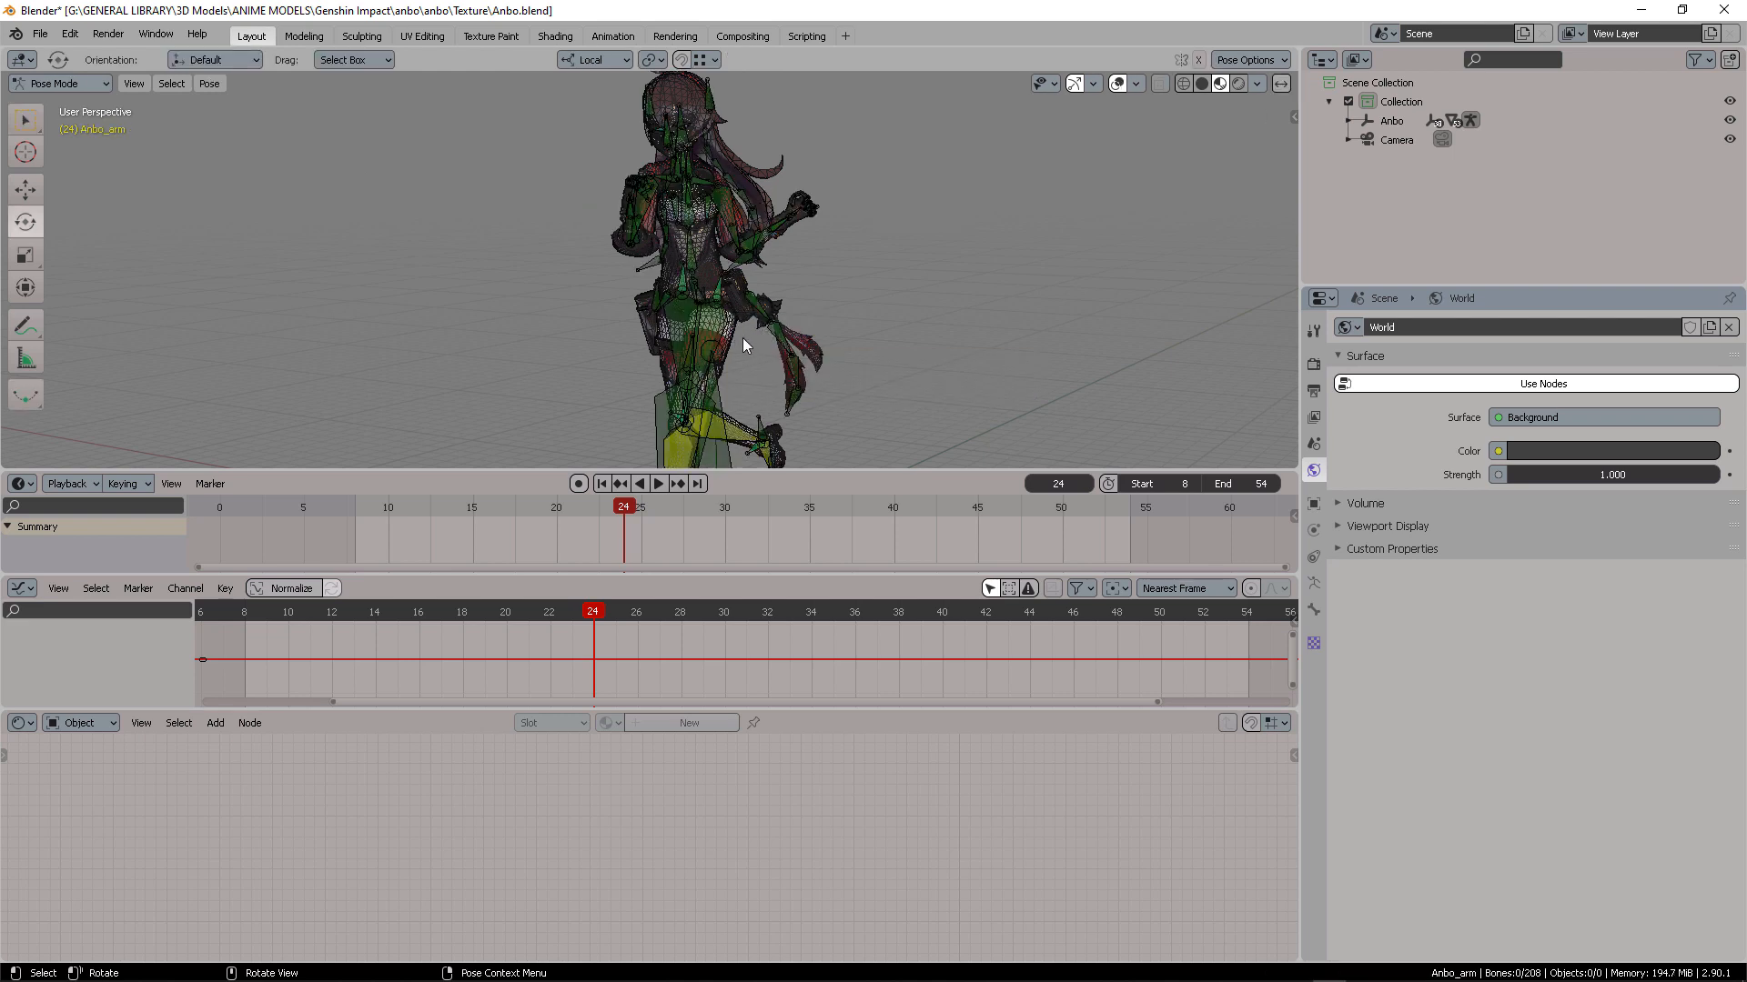
# Select all bones of the armature to display their keyframes in the timeline and graph editor
pyautogui.moveTo(826, 379); pyautogui.dragTo(801, 270, button='middle')
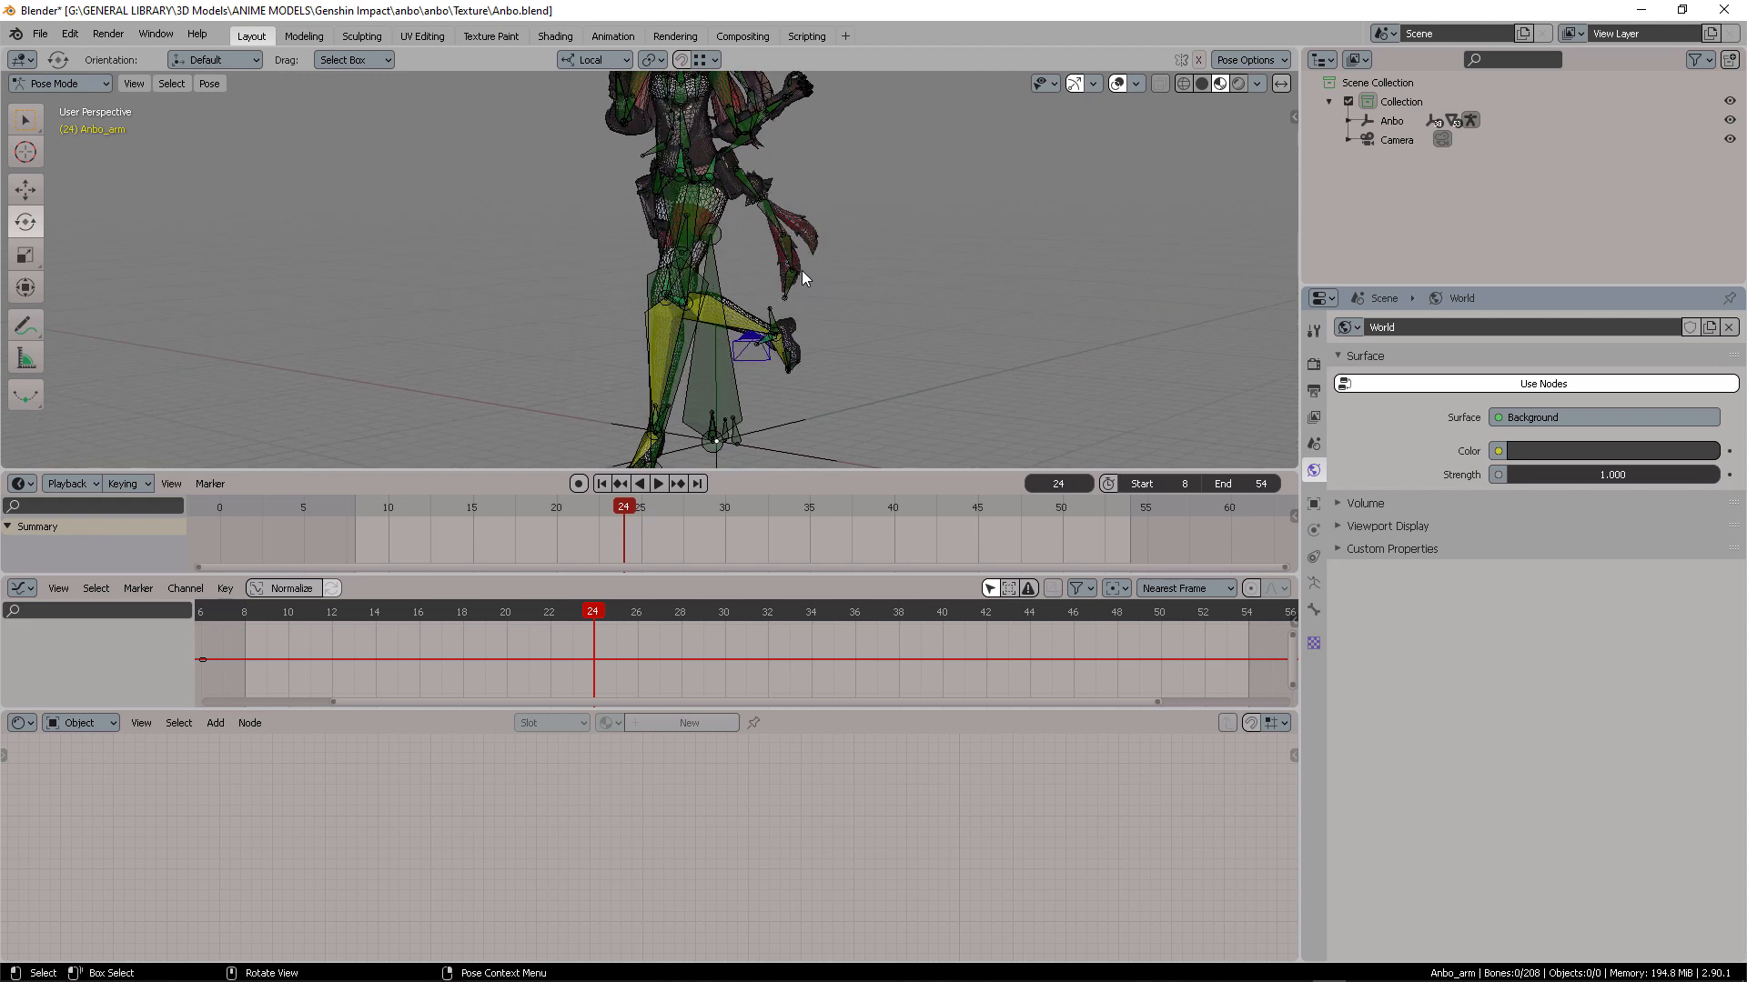
pyautogui.press('a')
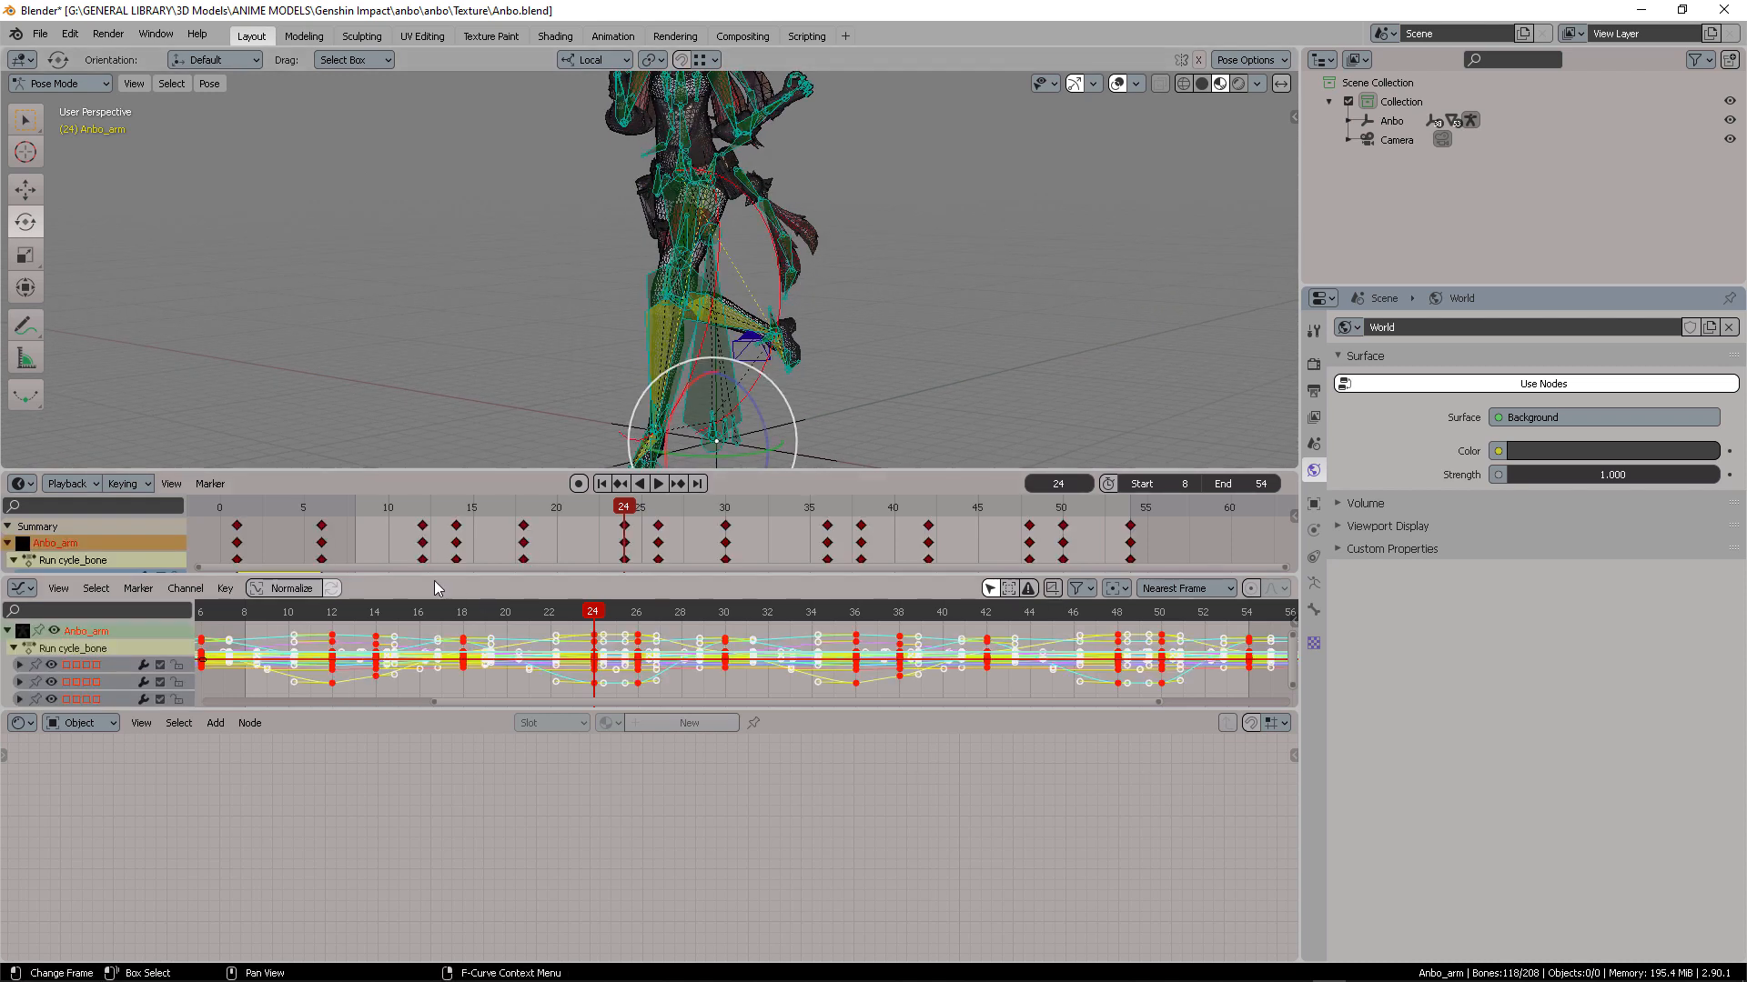
pyautogui.scroll(-3, 637, 542)
pyautogui.scroll(-3, 700, 540)
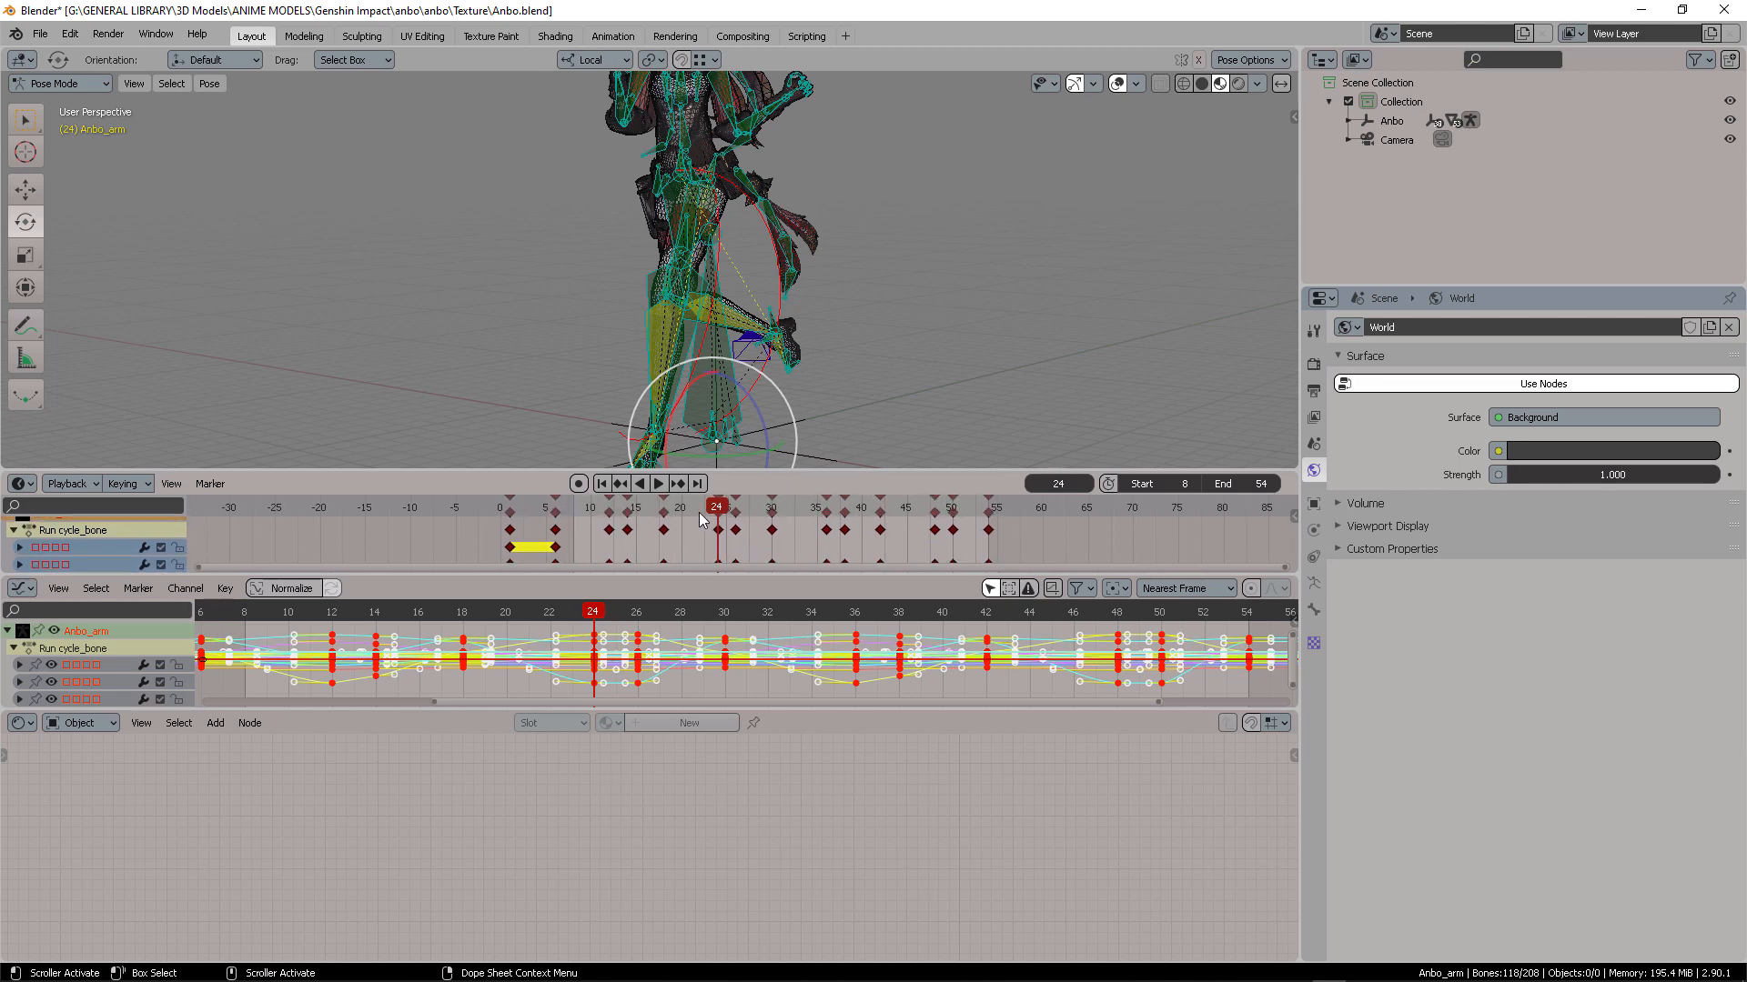
# Enlarge the timeline and graph editor areas and switch the lowest area to the Nonlinear Animation editor
pyautogui.moveTo(685, 574); pyautogui.dragTo(685, 617)
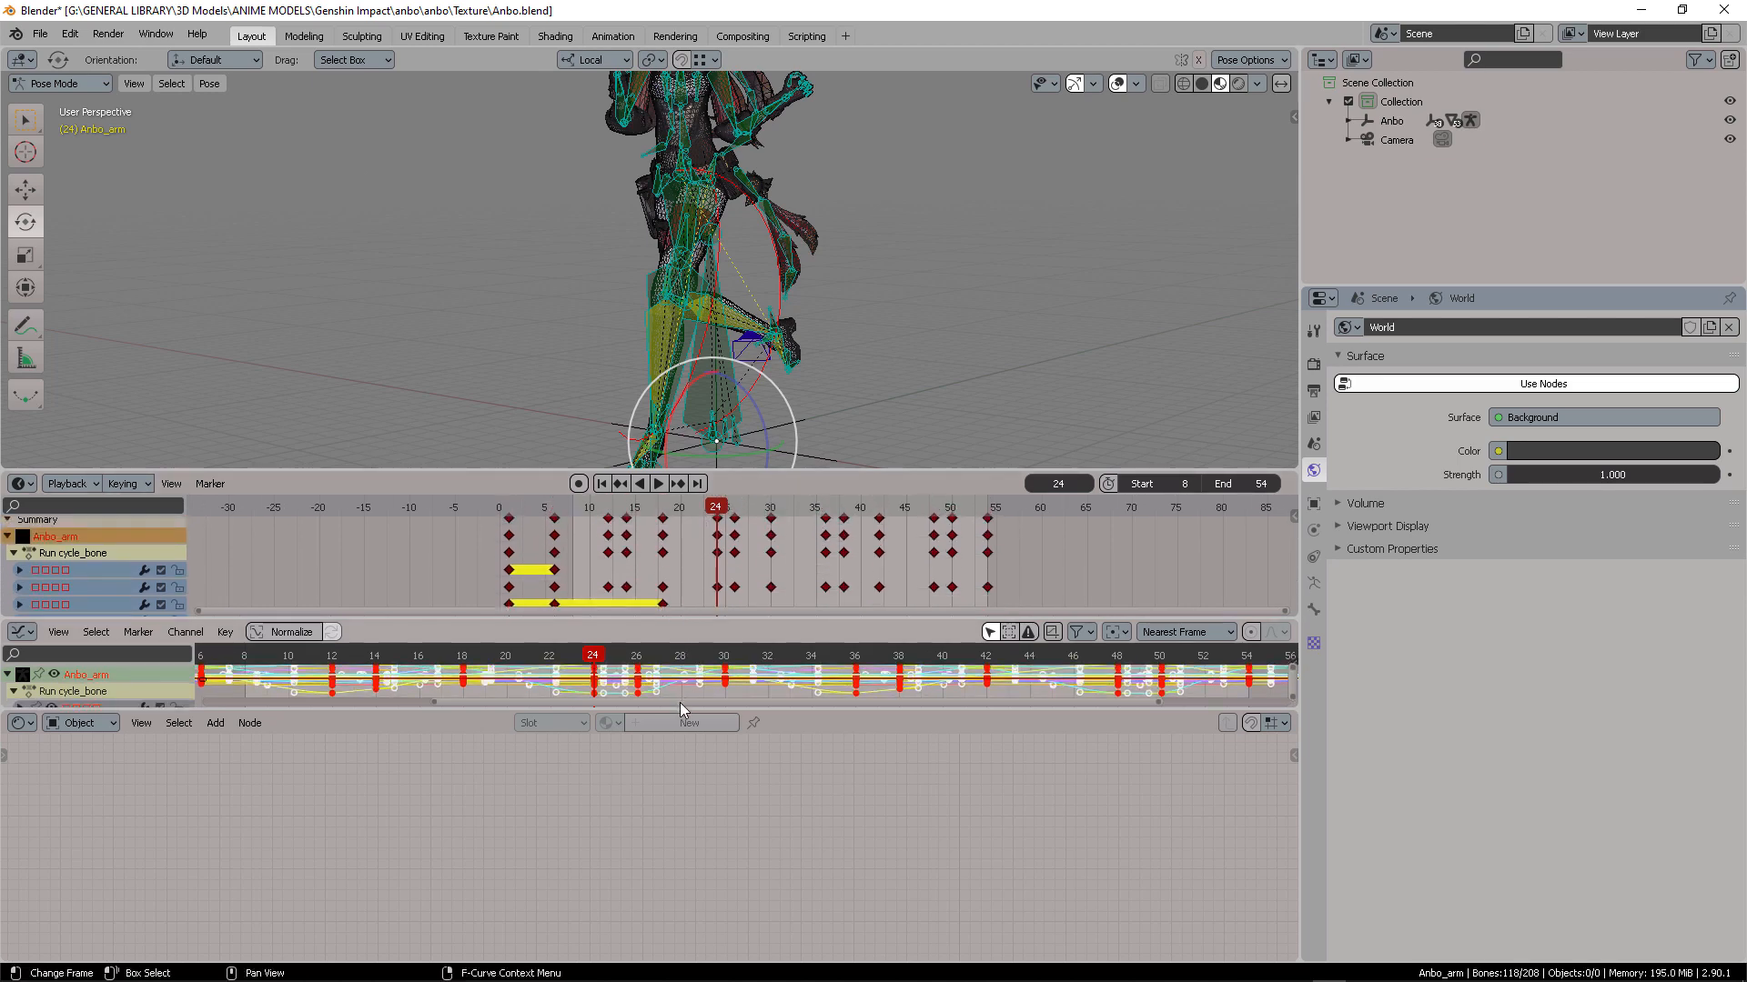
pyautogui.moveTo(690, 709); pyautogui.dragTo(691, 869)
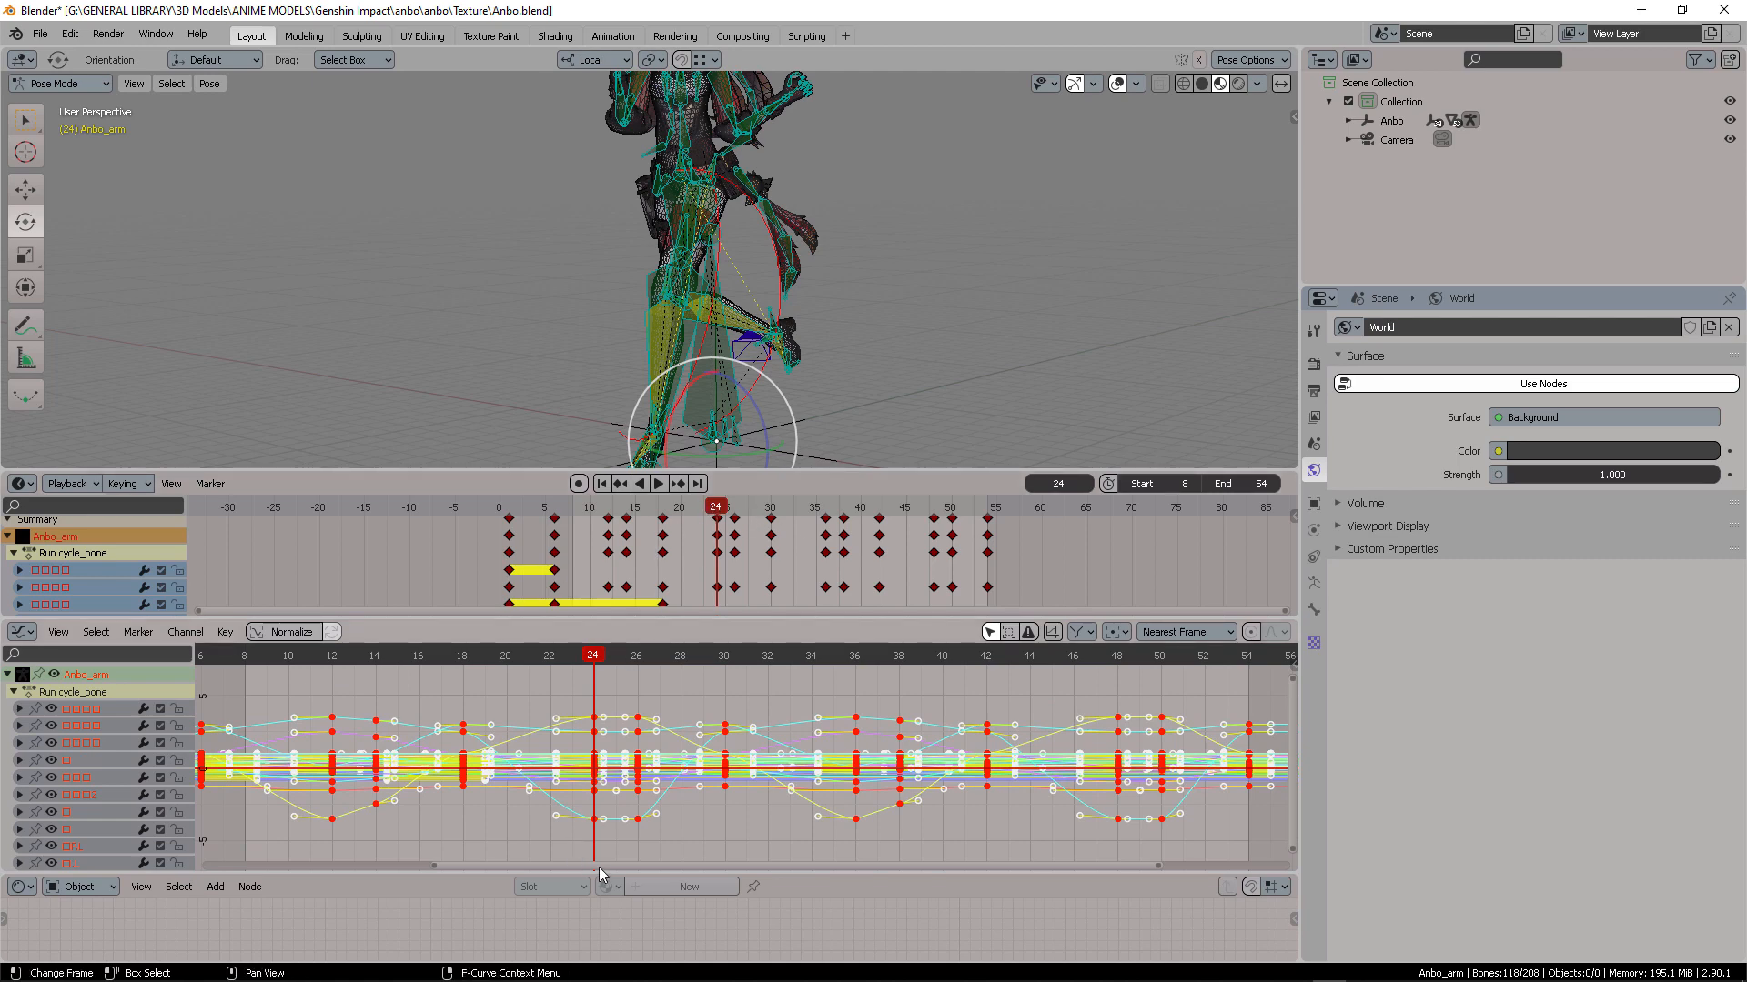
pyautogui.moveTo(604, 869); pyautogui.dragTo(619, 789)
pyautogui.click(22, 804)
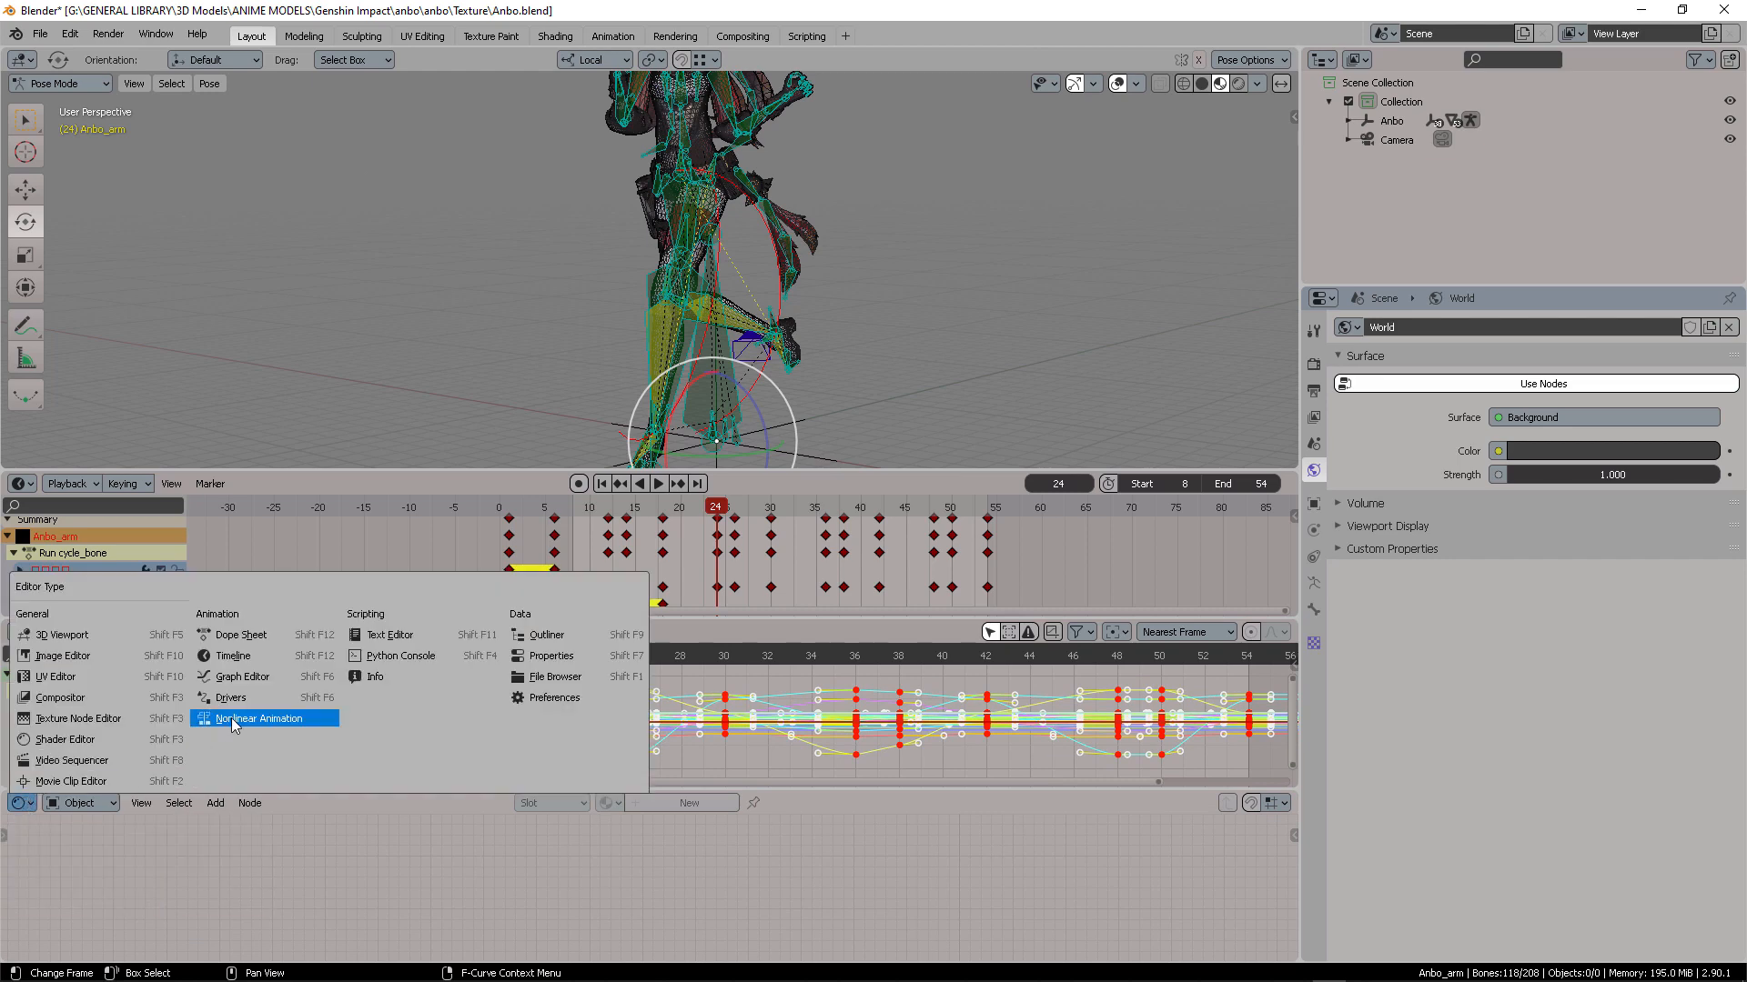
pyautogui.click(276, 718)
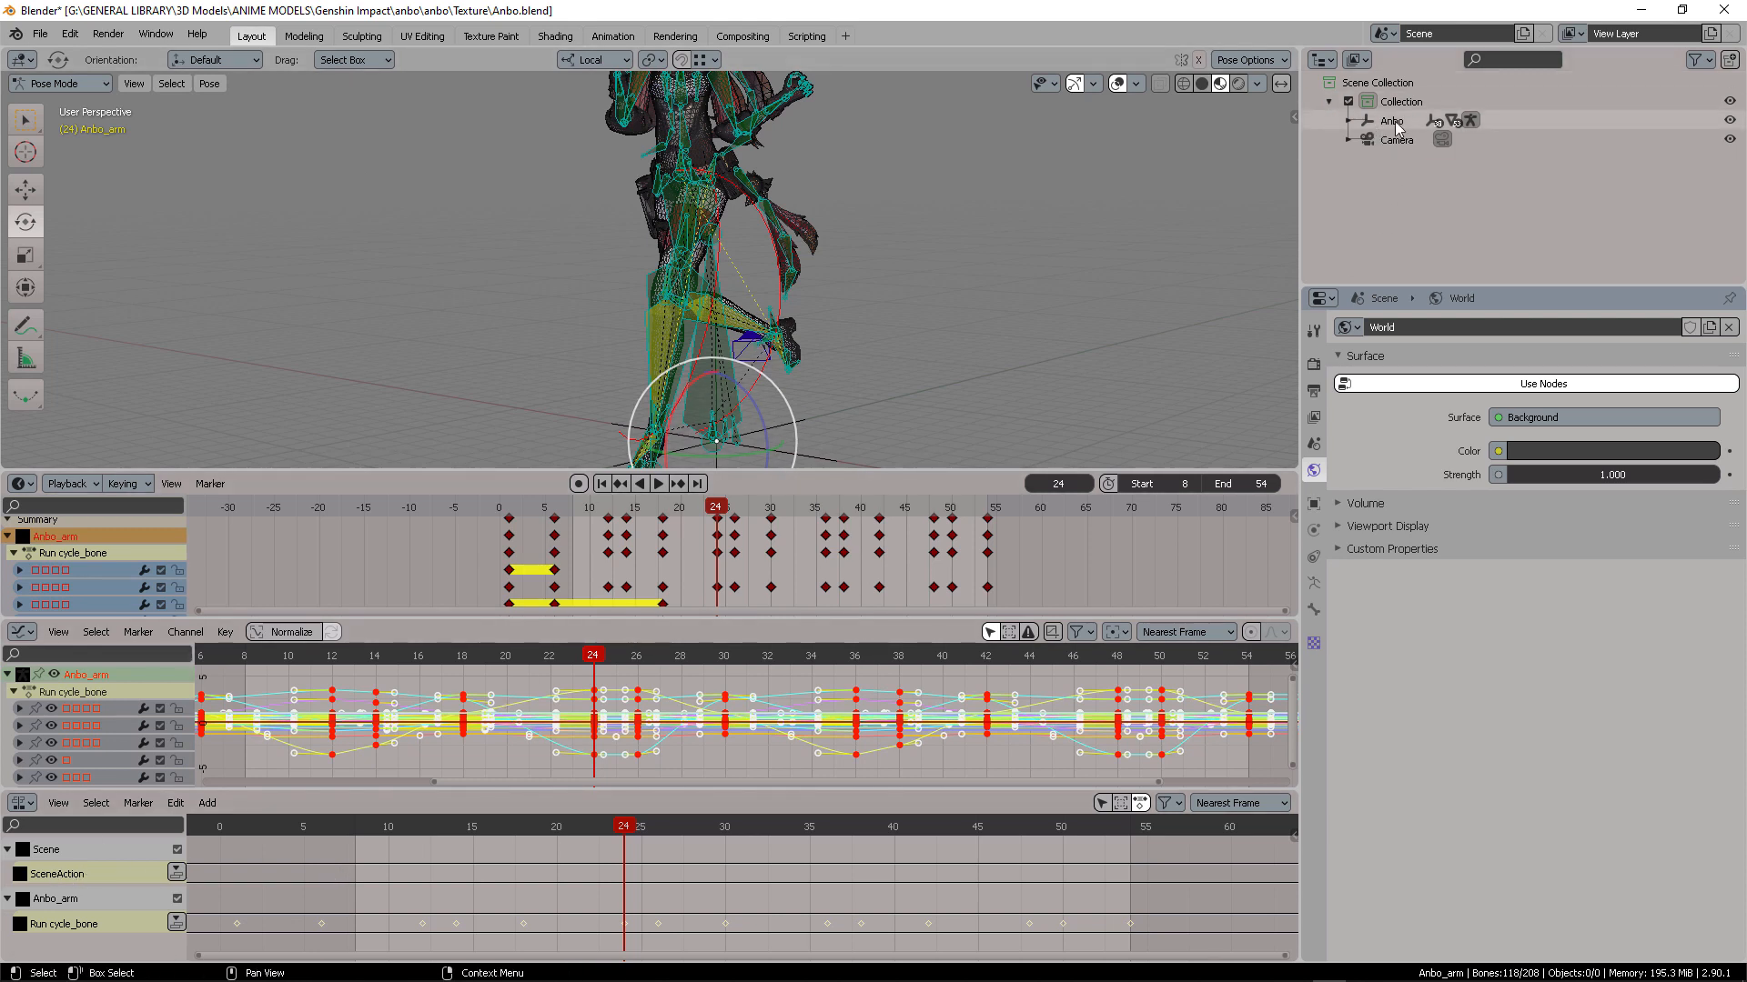
# Expand Anbo, Anbo_arm and its Animation entry in the outliner to reveal the armature's action
pyautogui.click(1349, 121)
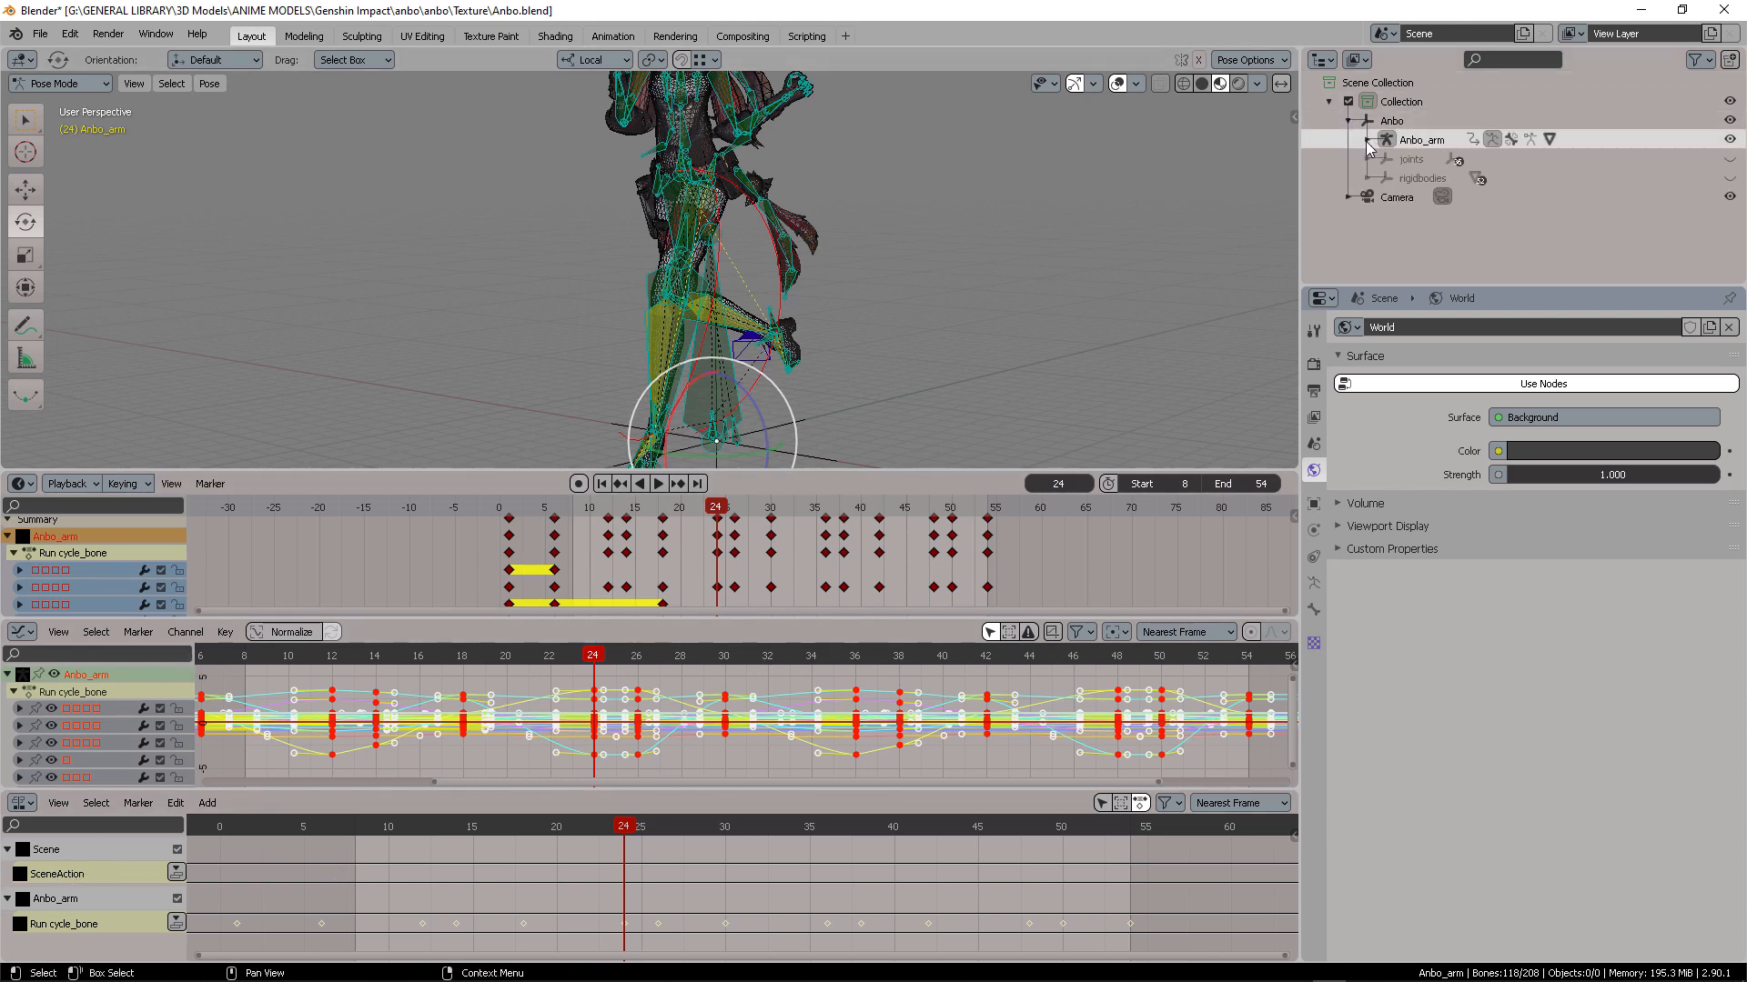
pyautogui.click(1368, 141)
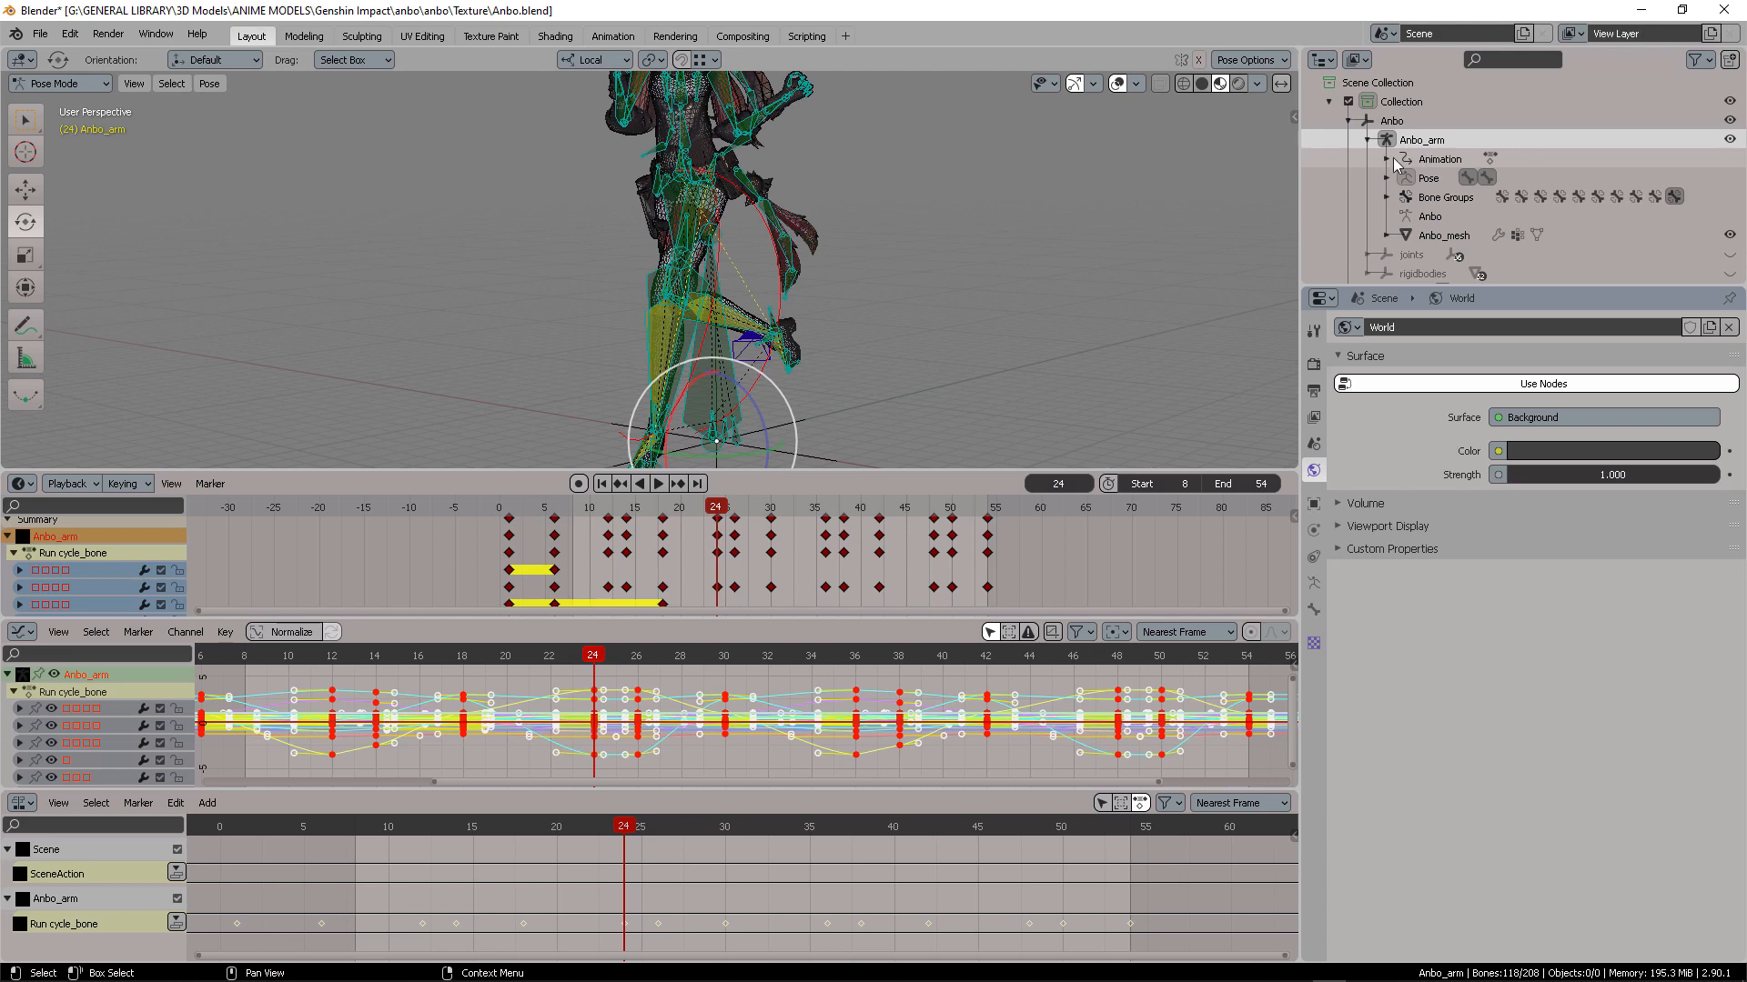
pyautogui.click(1440, 160)
pyautogui.click(1387, 160)
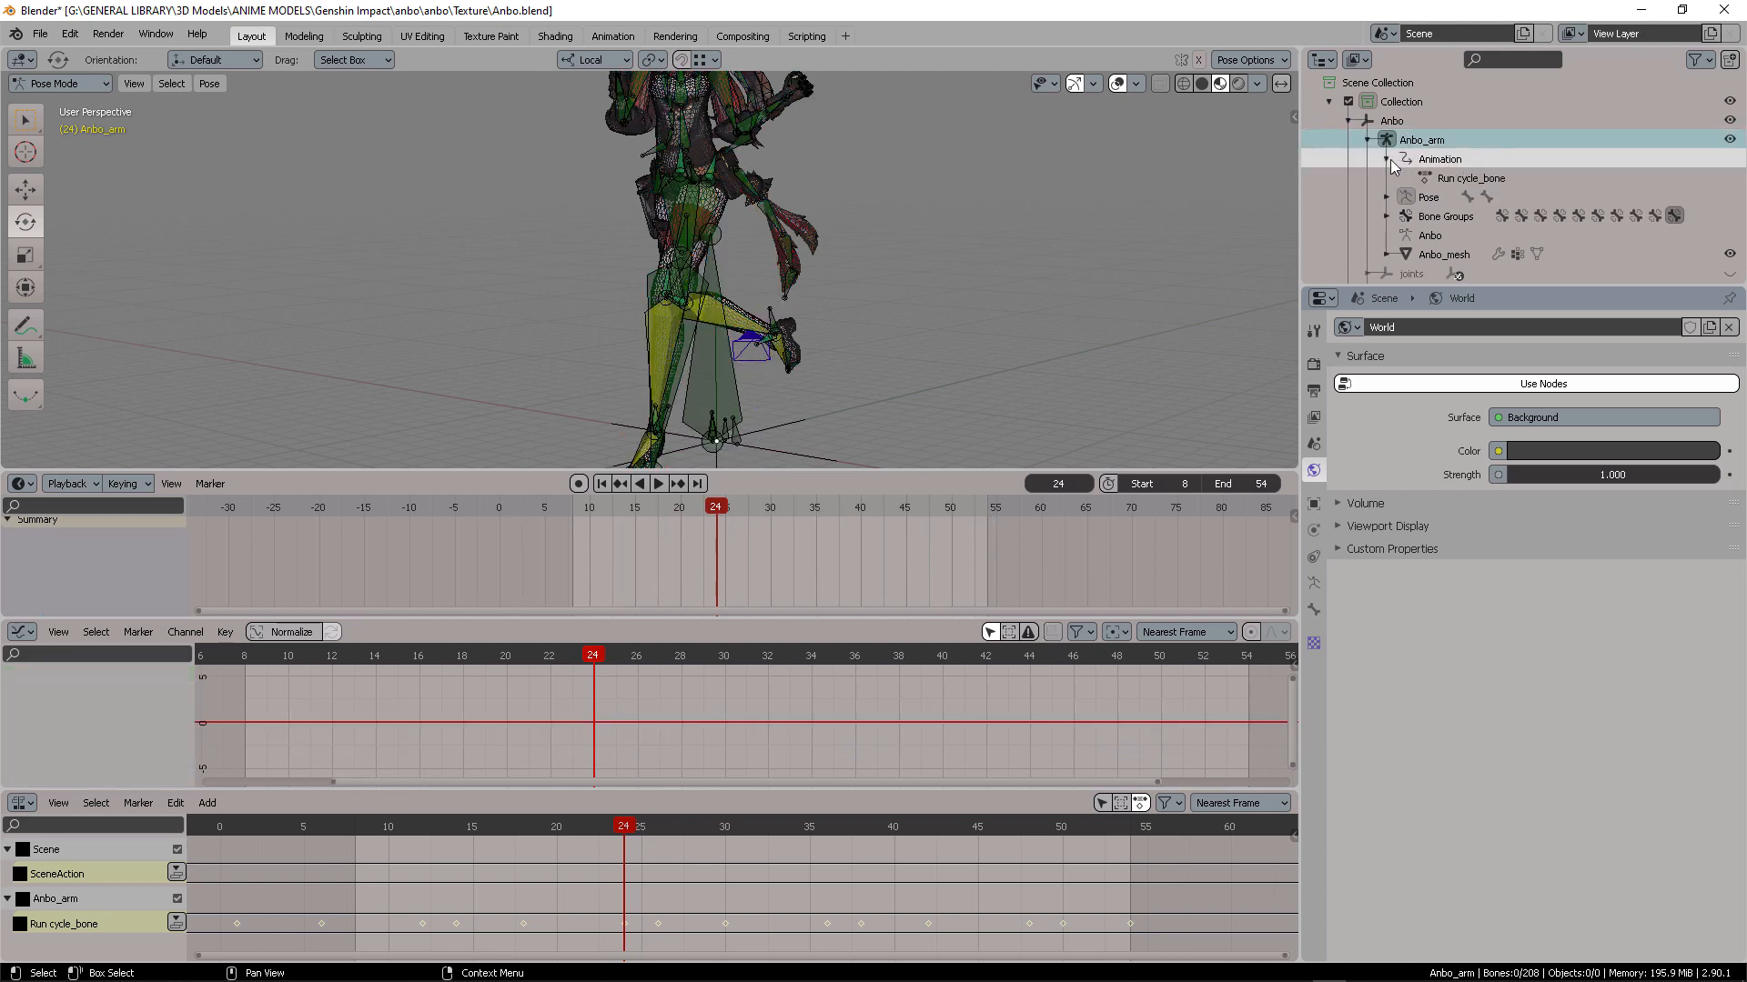
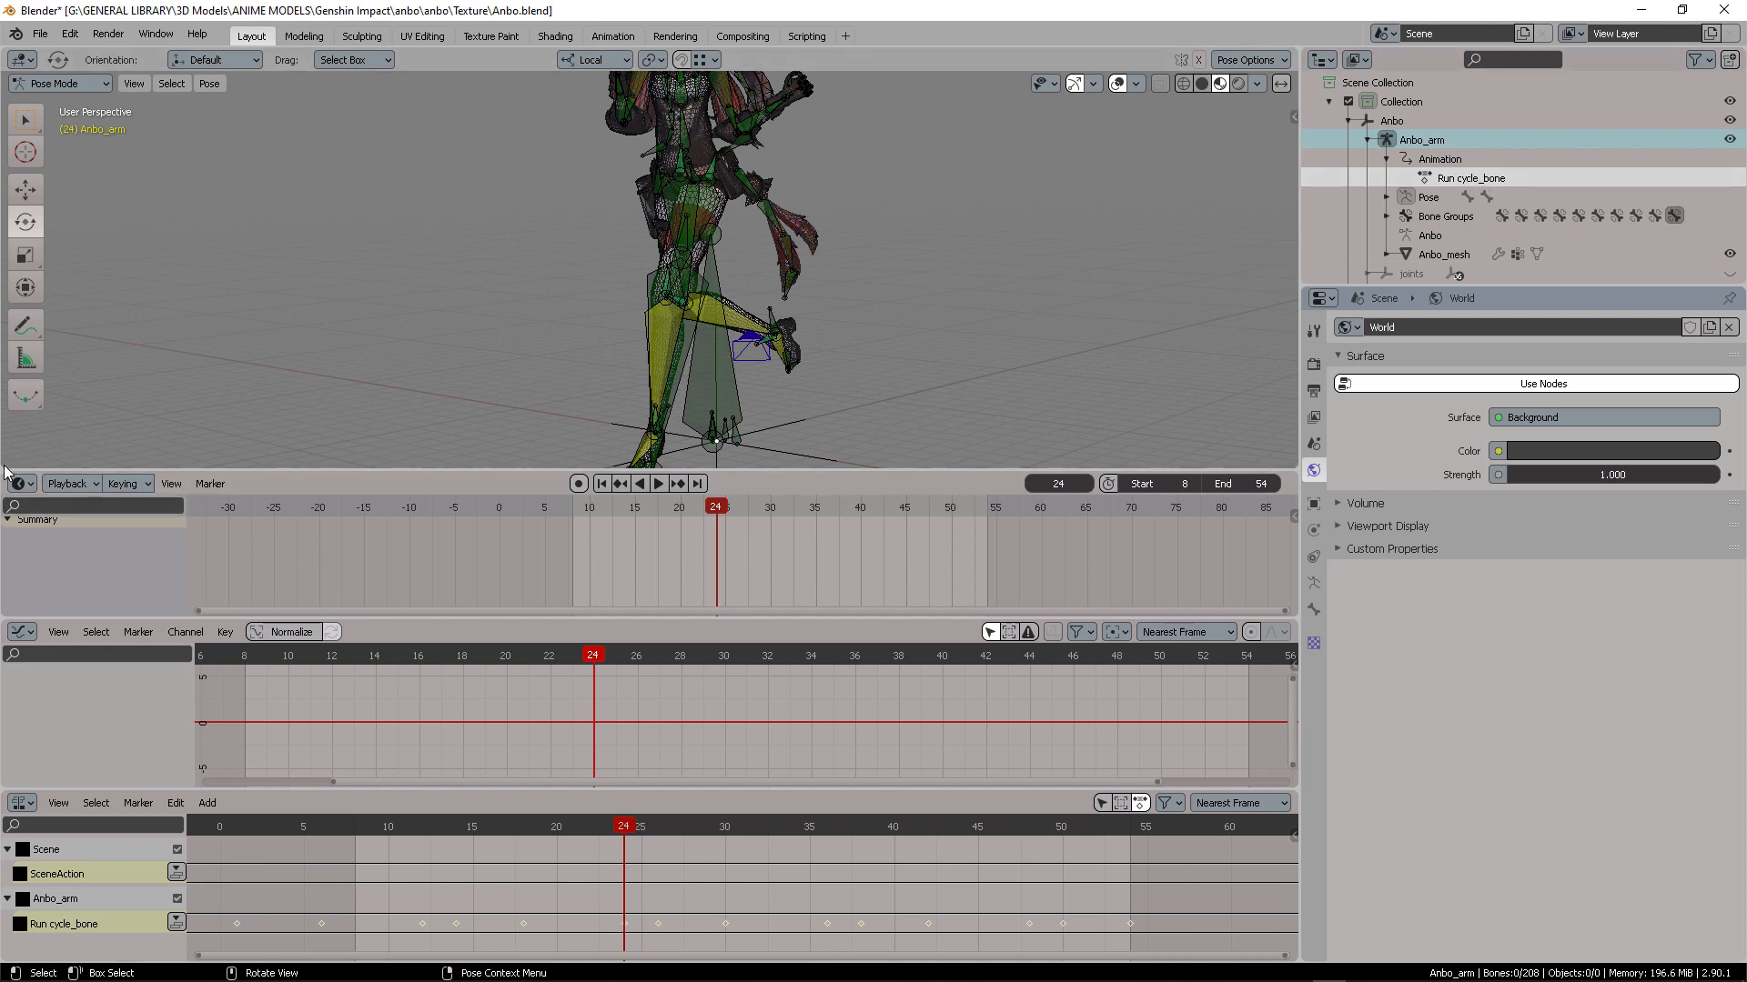
# Split the 3D viewport horizontally, turn the new area into a Dope Sheet in Action Editor mode, and make it taller
pyautogui.moveTo(23, 417); pyautogui.dragTo(32, 330)
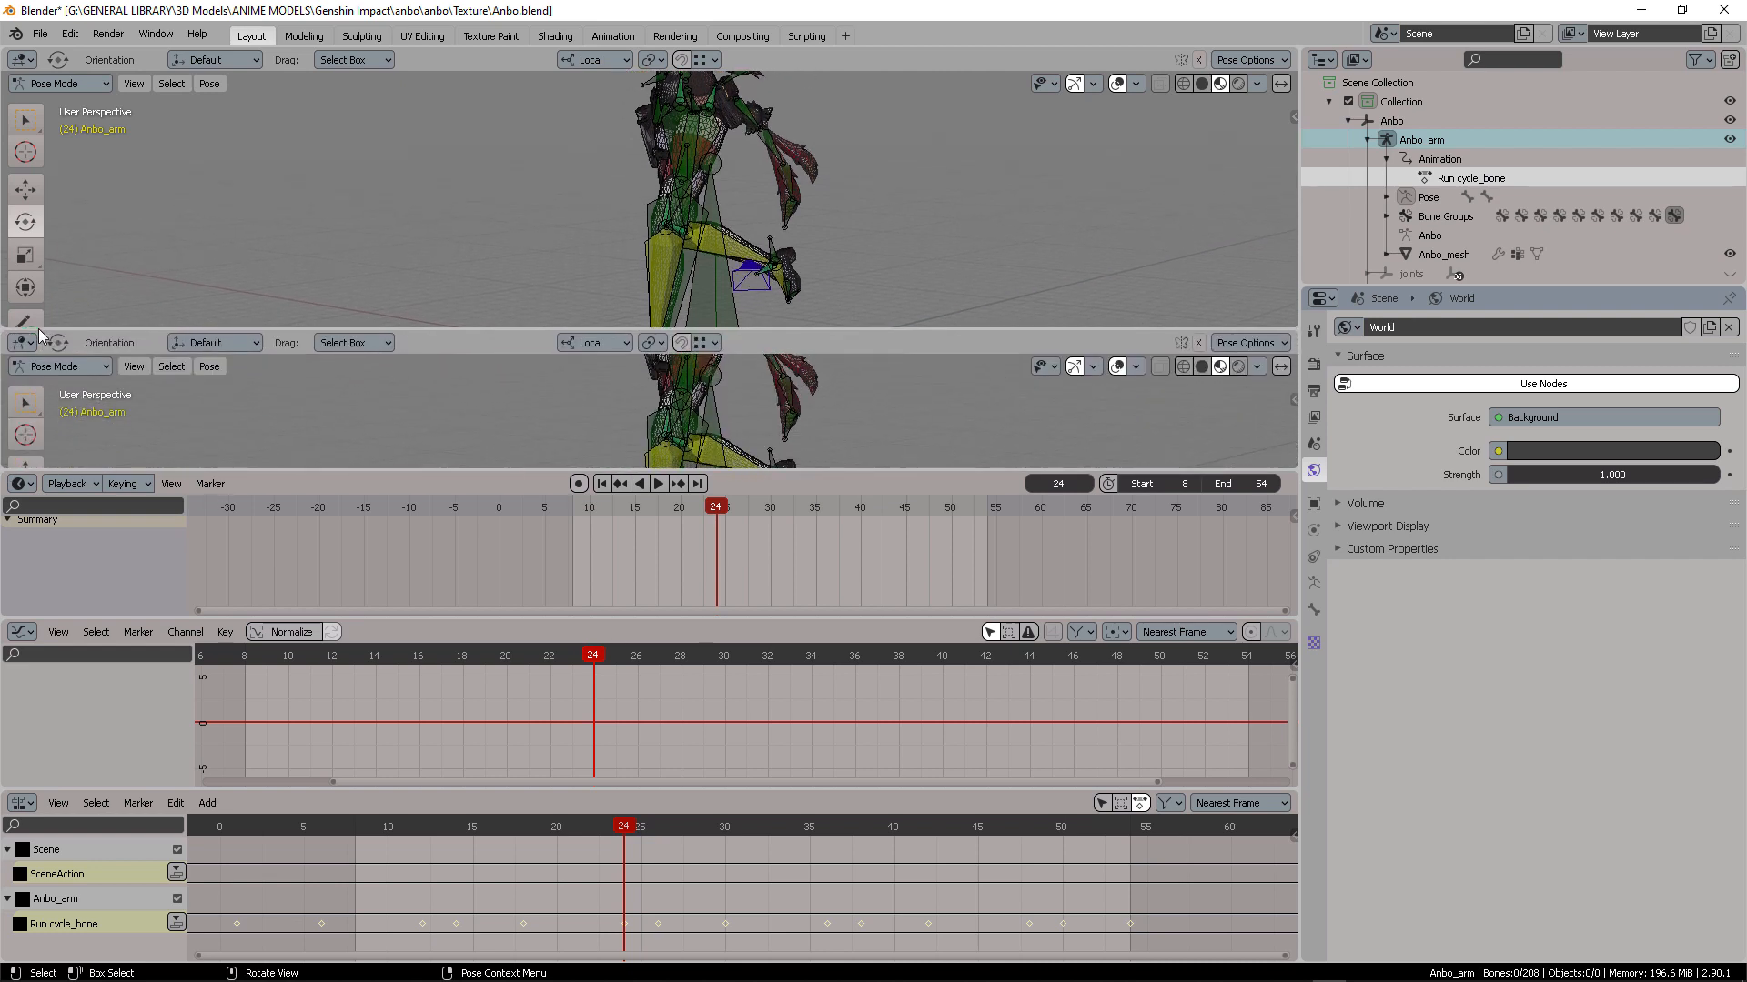
pyautogui.click(27, 345)
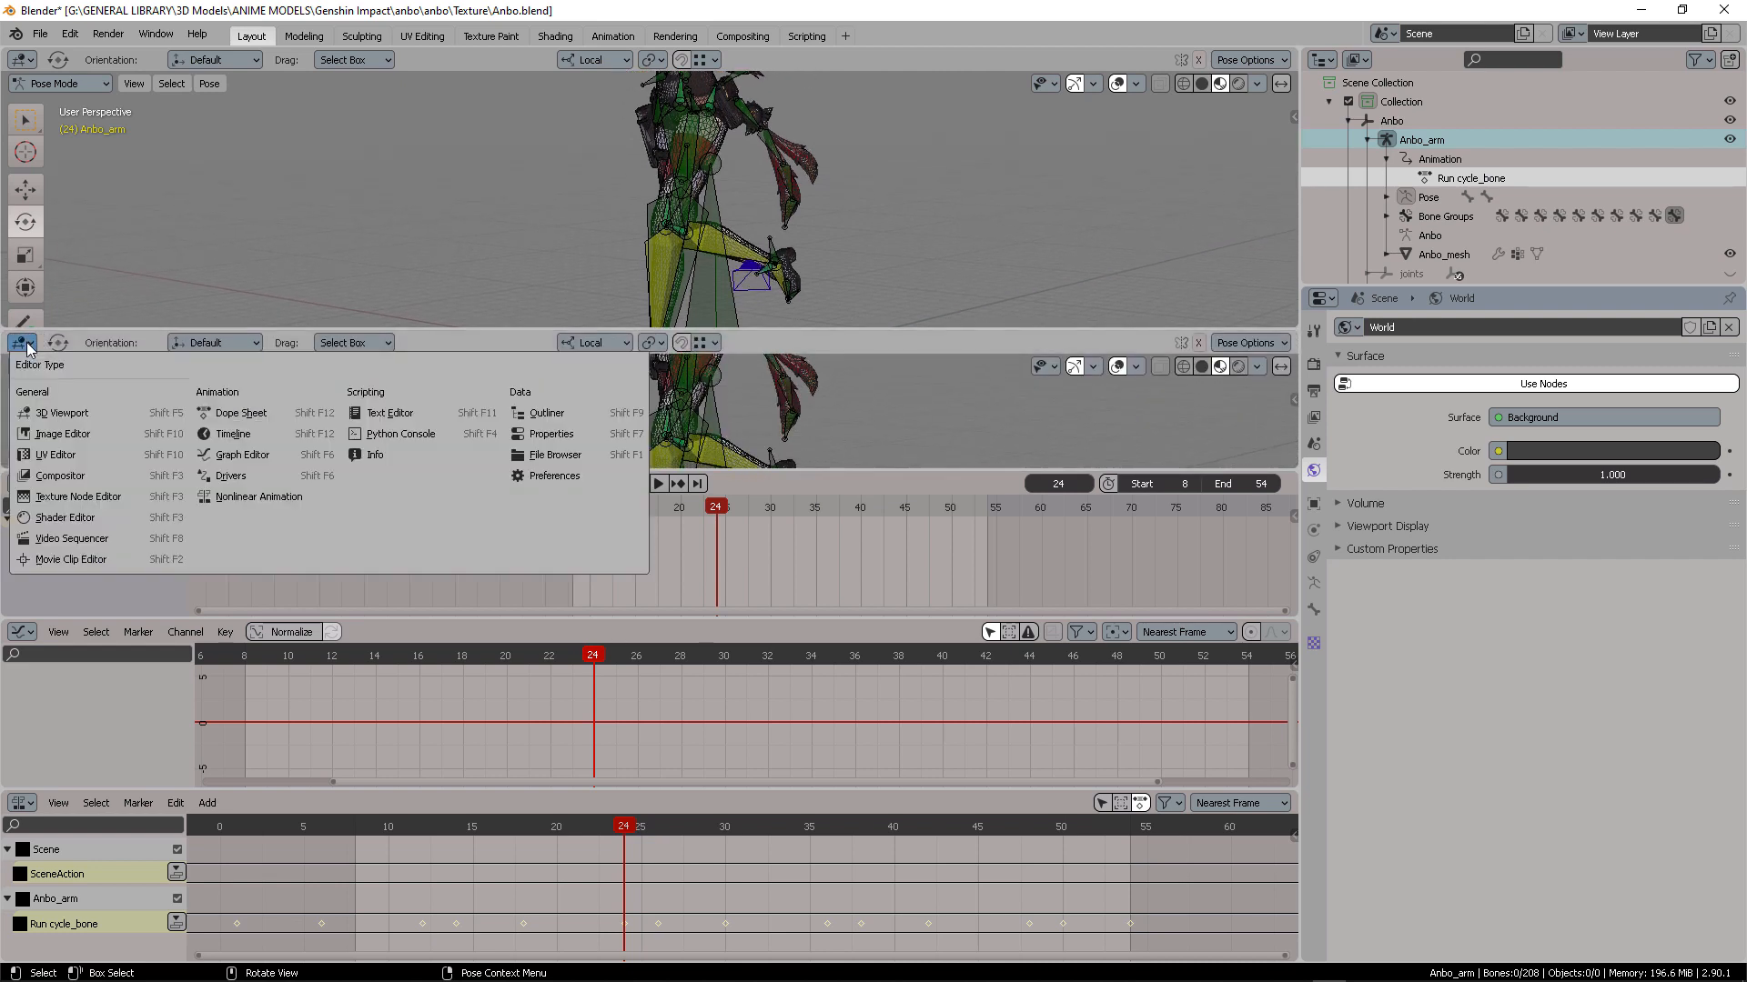
pyautogui.click(222, 412)
pyautogui.click(102, 342)
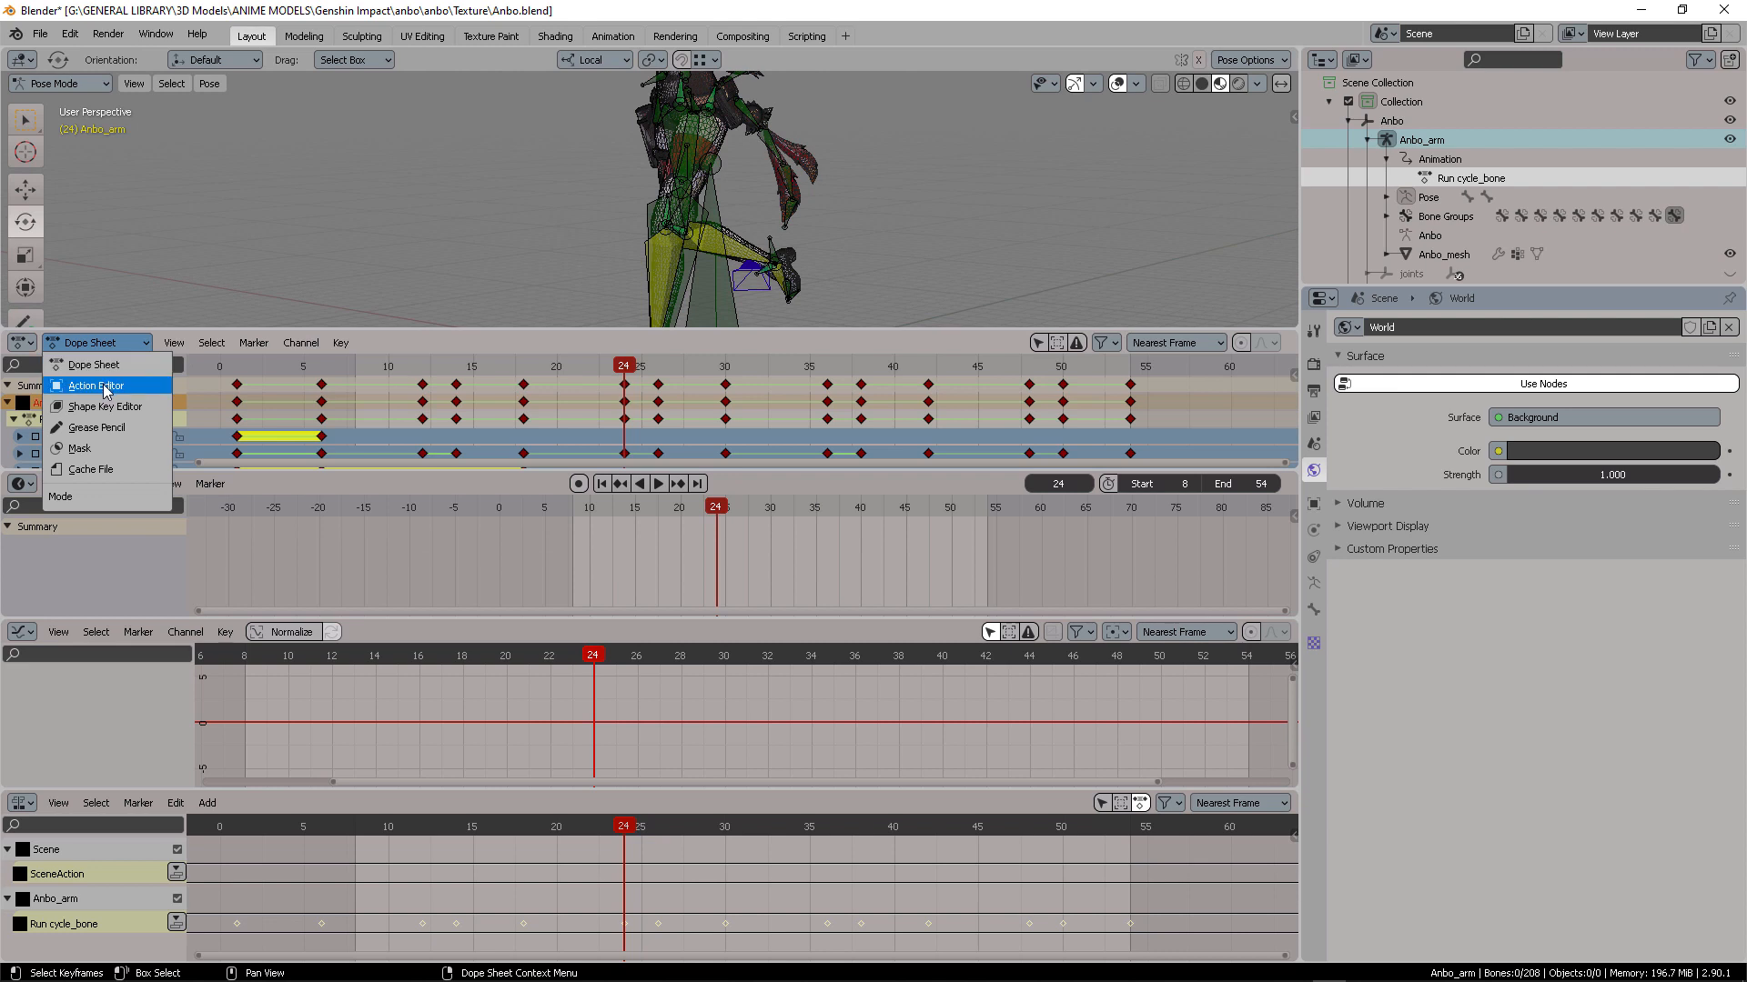
pyautogui.click(102, 384)
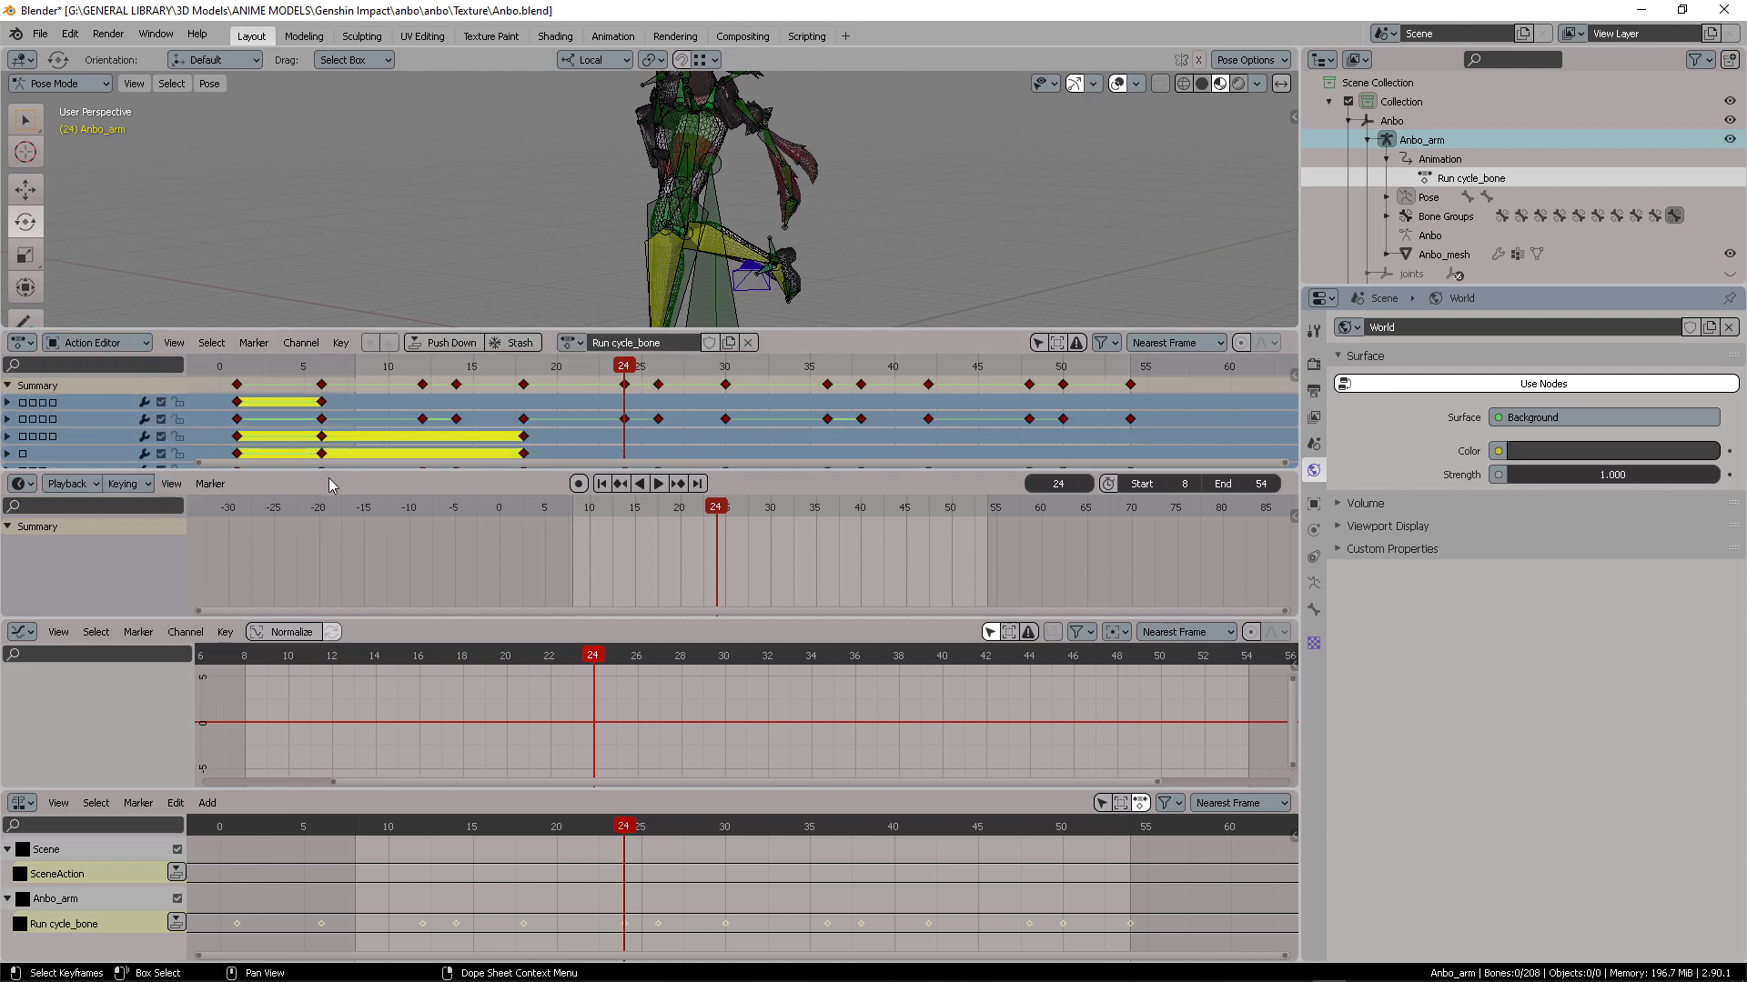
pyautogui.moveTo(329, 472); pyautogui.dragTo(331, 552)
# Examine the keyframe channels of the Run cycle_bone action from start to end
pyautogui.scroll(-8, 106, 471)
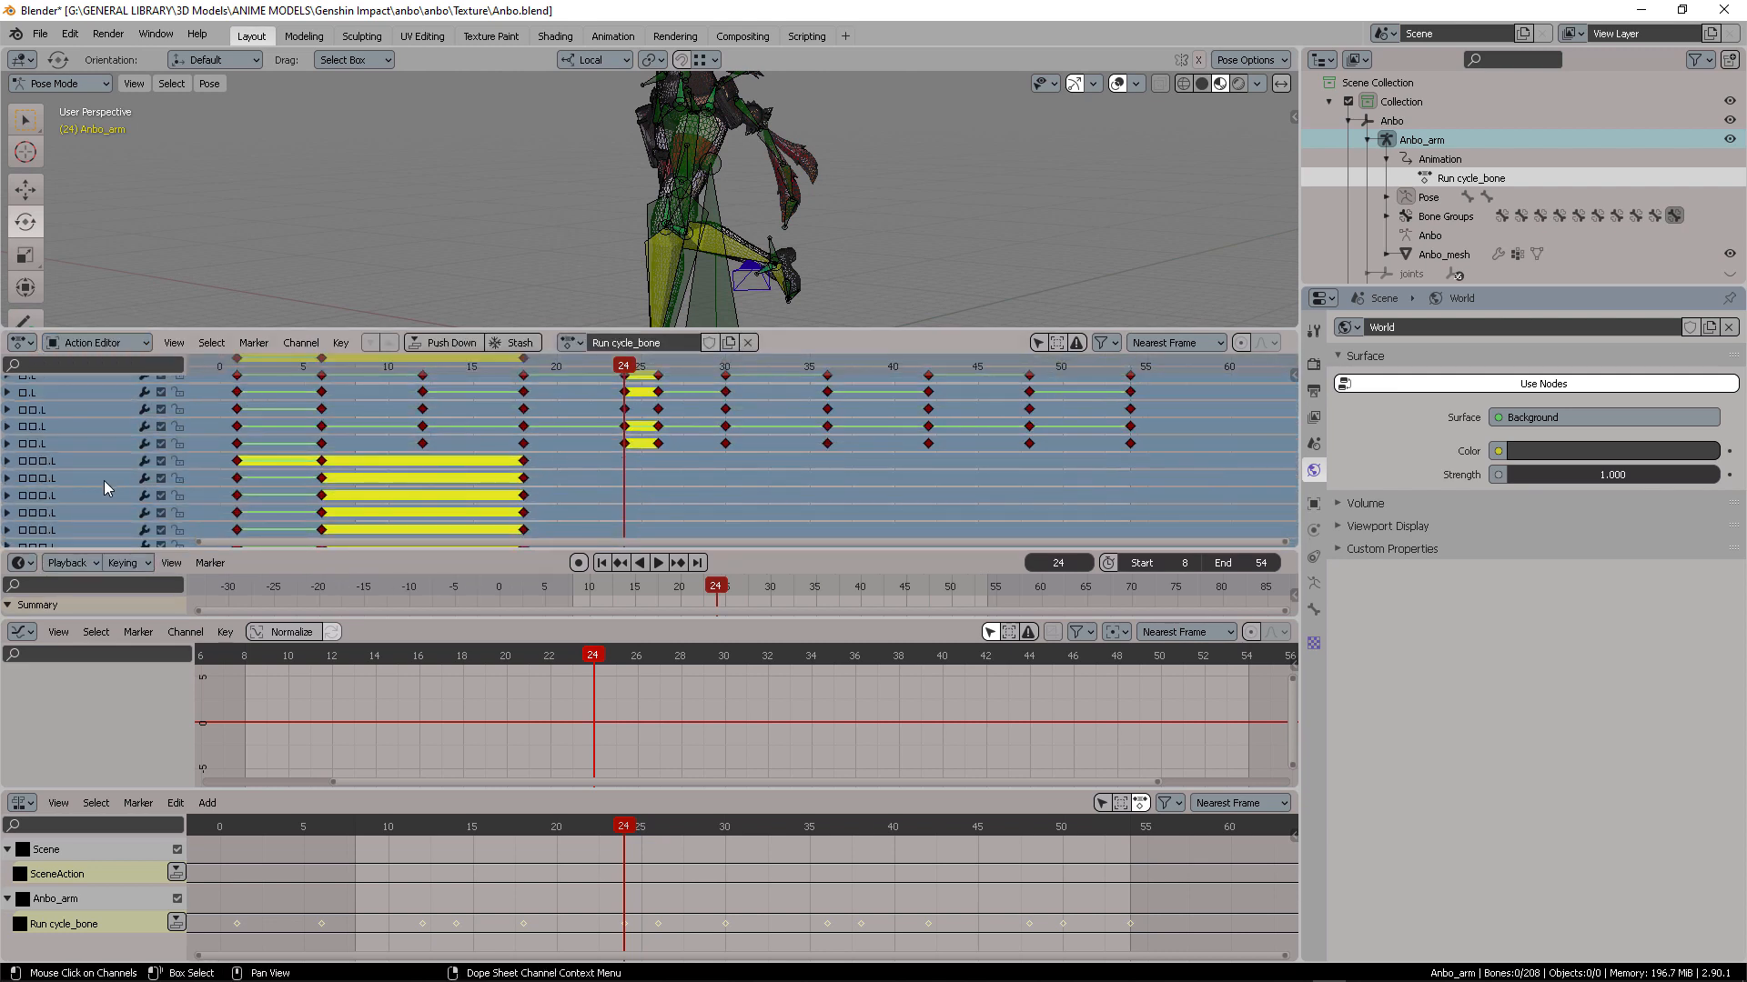
pyautogui.scroll(-10, 102, 501)
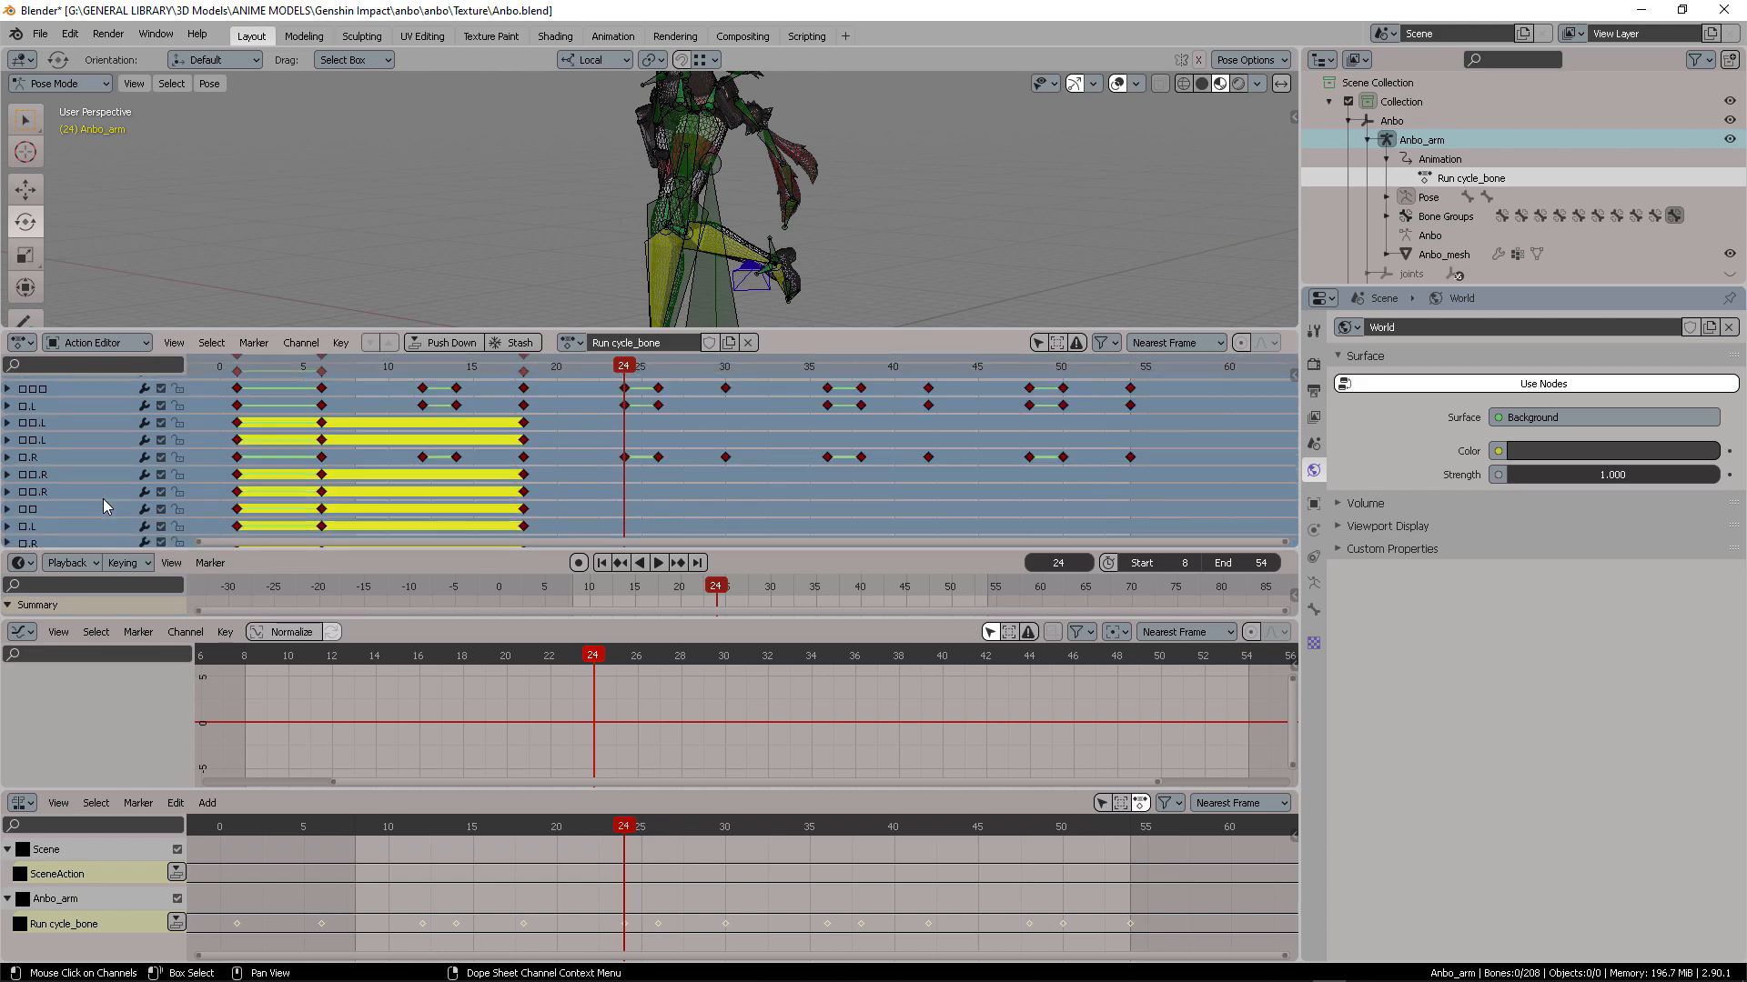
pyautogui.scroll(10, 102, 499)
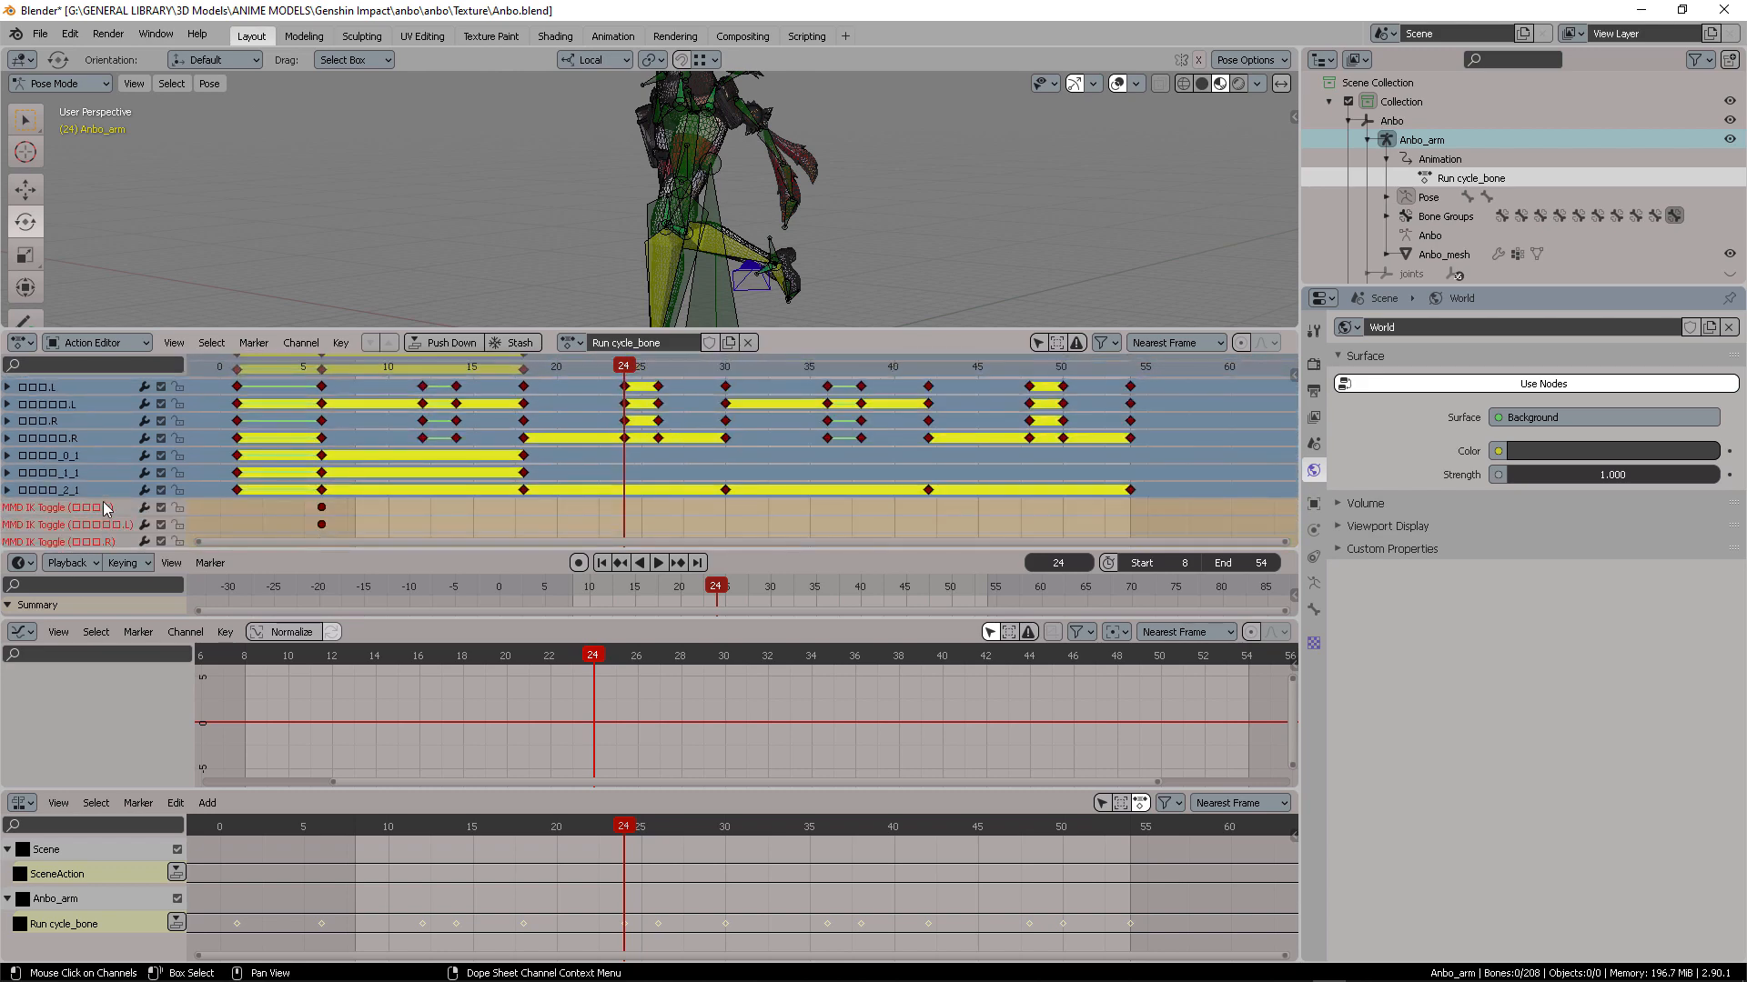
pyautogui.scroll(5, 102, 498)
pyautogui.scroll(8, 89, 471)
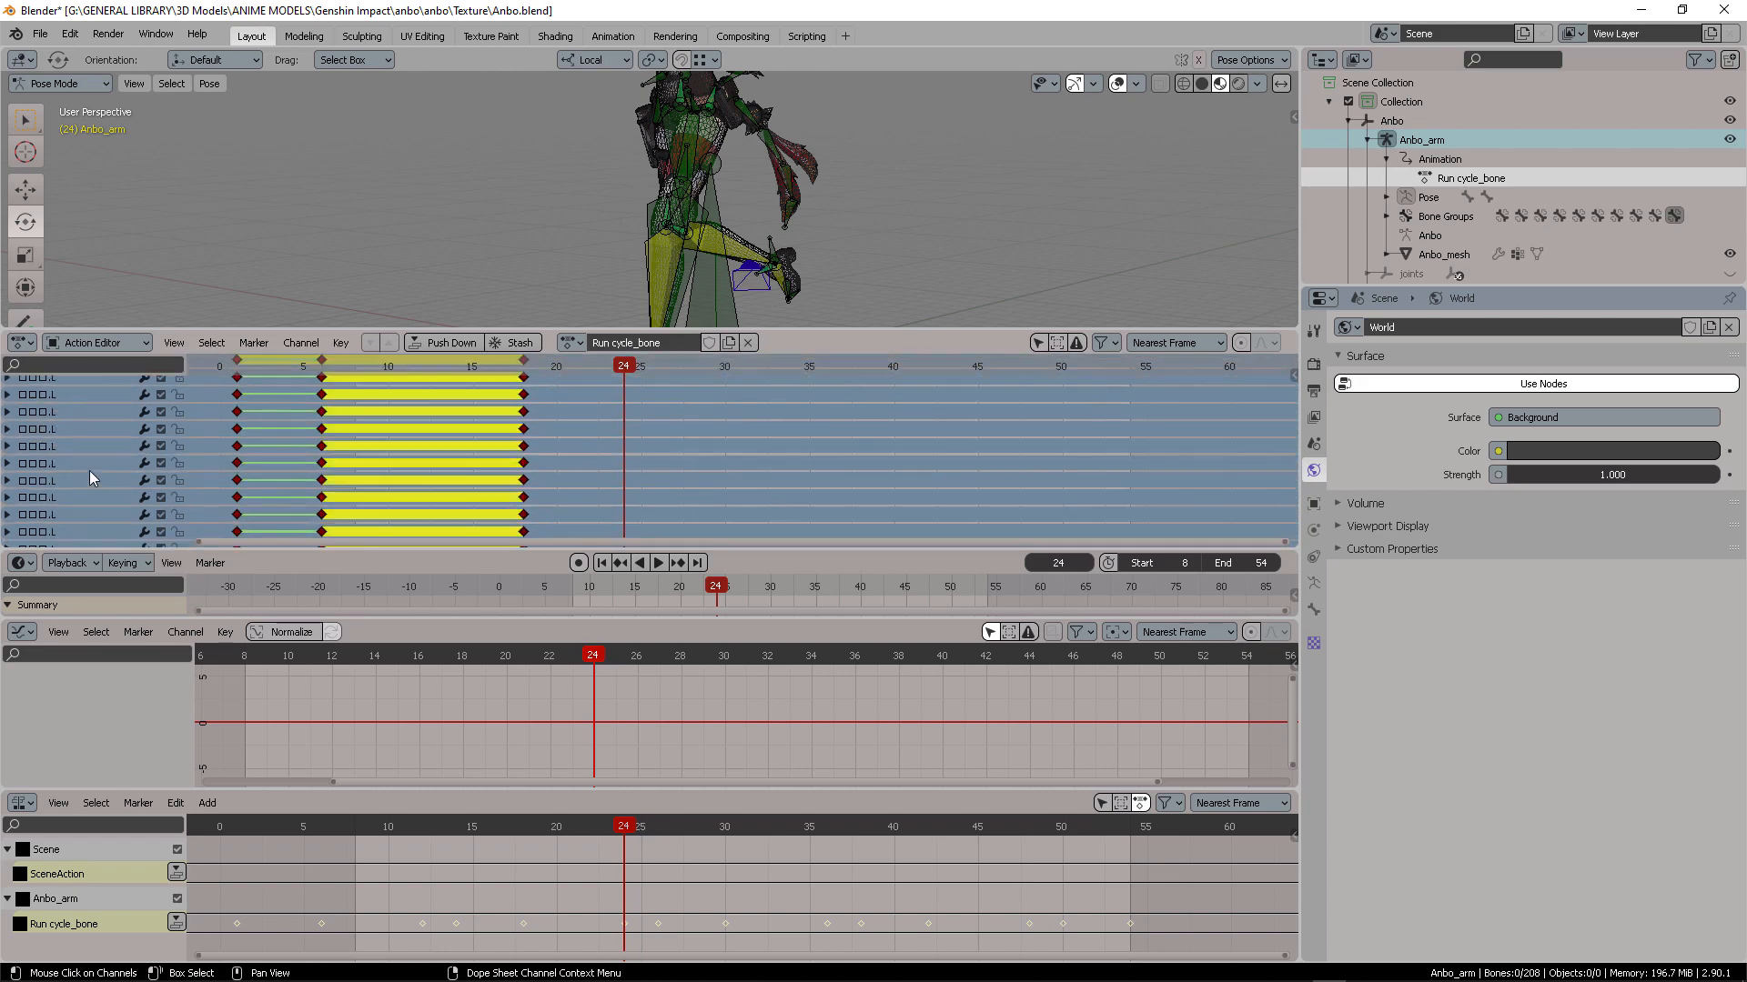
pyautogui.scroll(5, 90, 471)
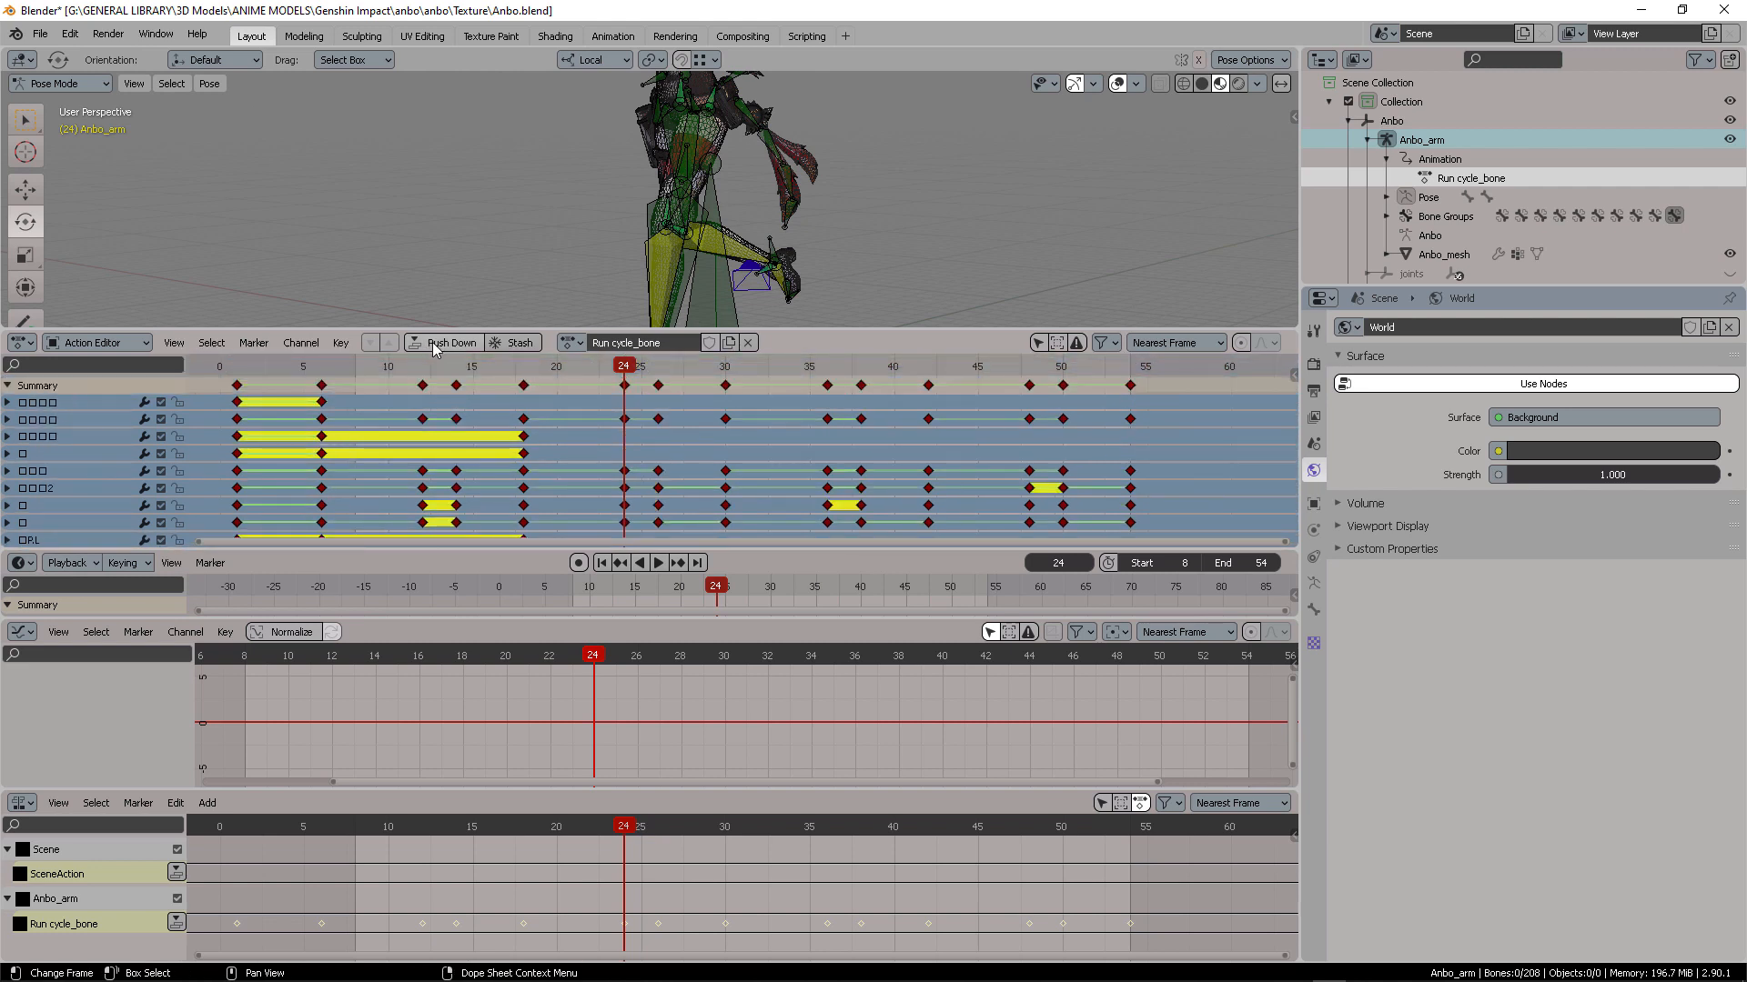
pyautogui.scroll(-5, 751, 231)
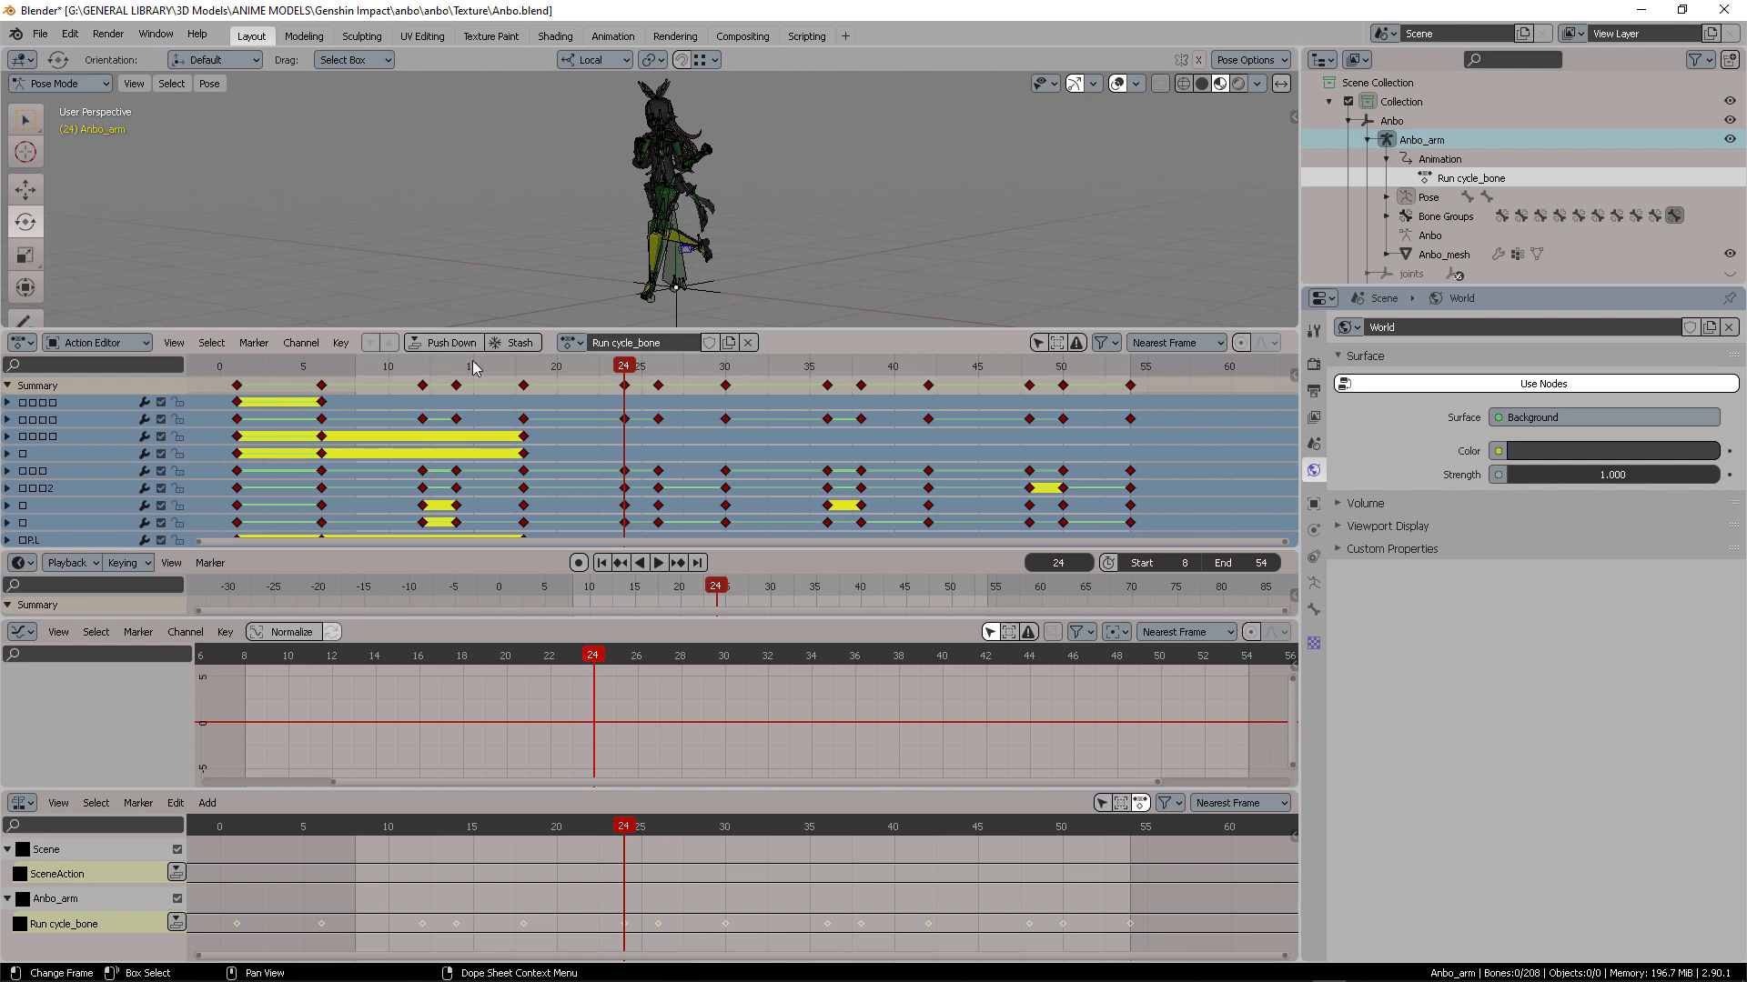
# Check the list of actions available for the armature without changing the current one
pyautogui.click(642, 343)
pyautogui.click(682, 344)
pyautogui.moveTo(682, 345); pyautogui.dragTo(550, 344)
pyautogui.click(583, 341)
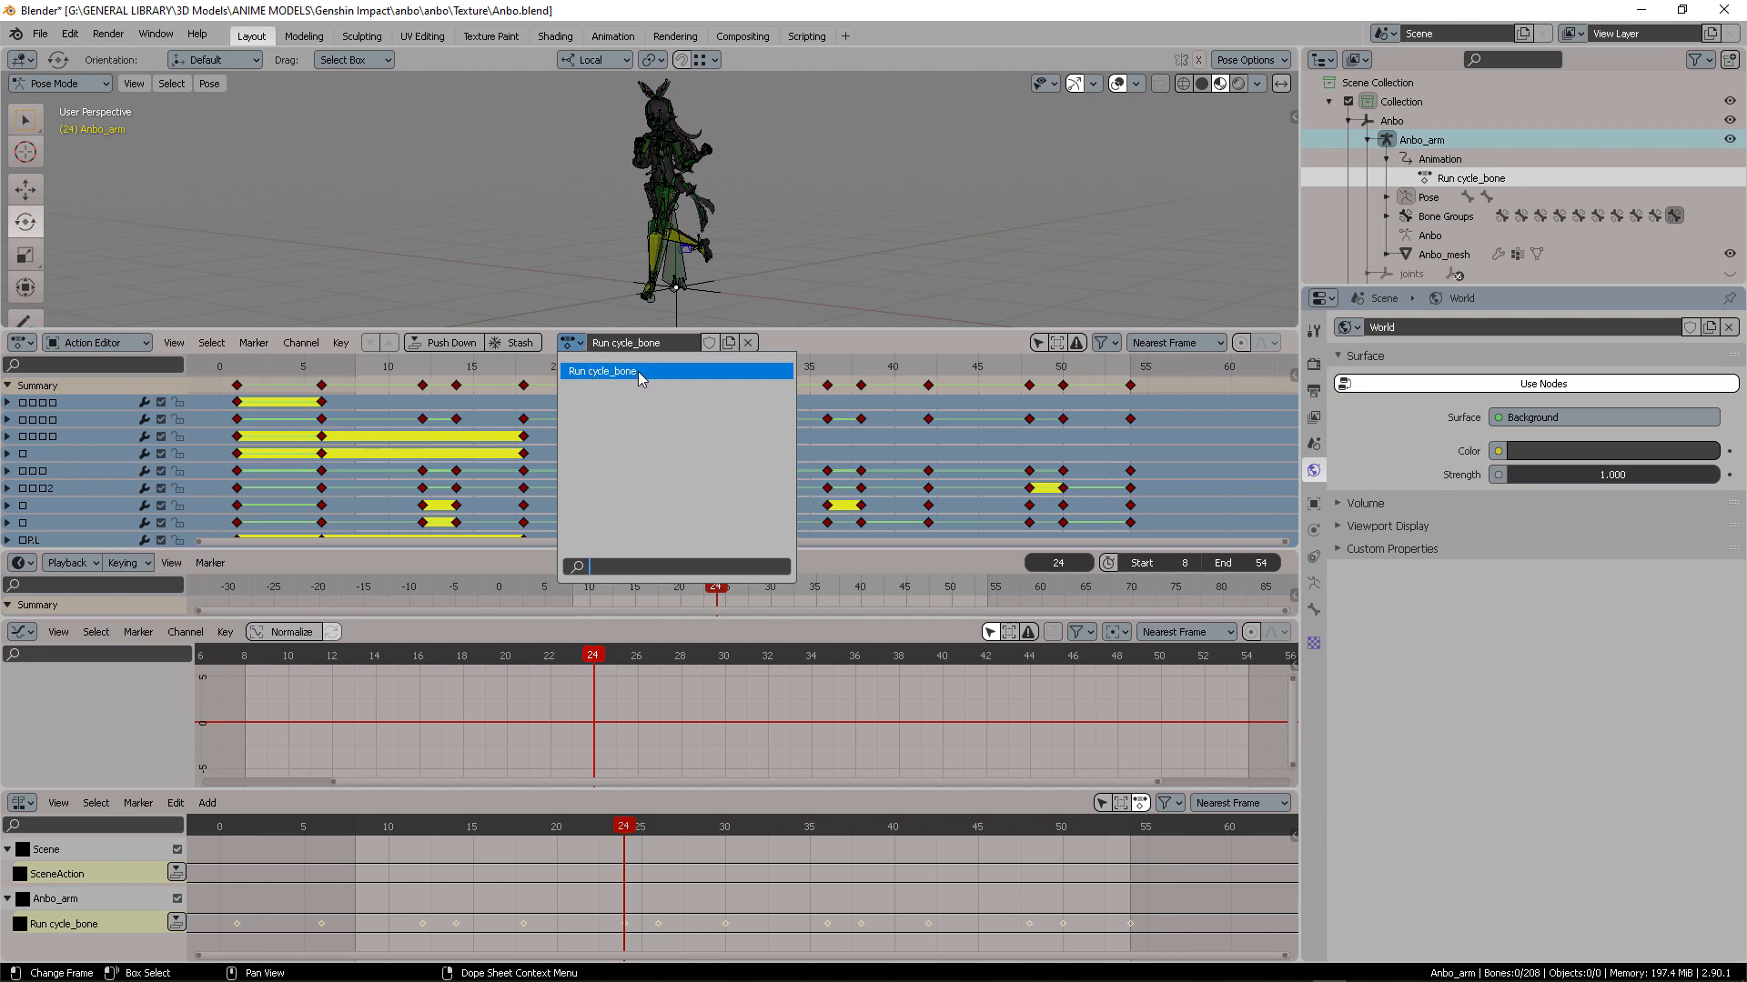
pyautogui.click(788, 340)
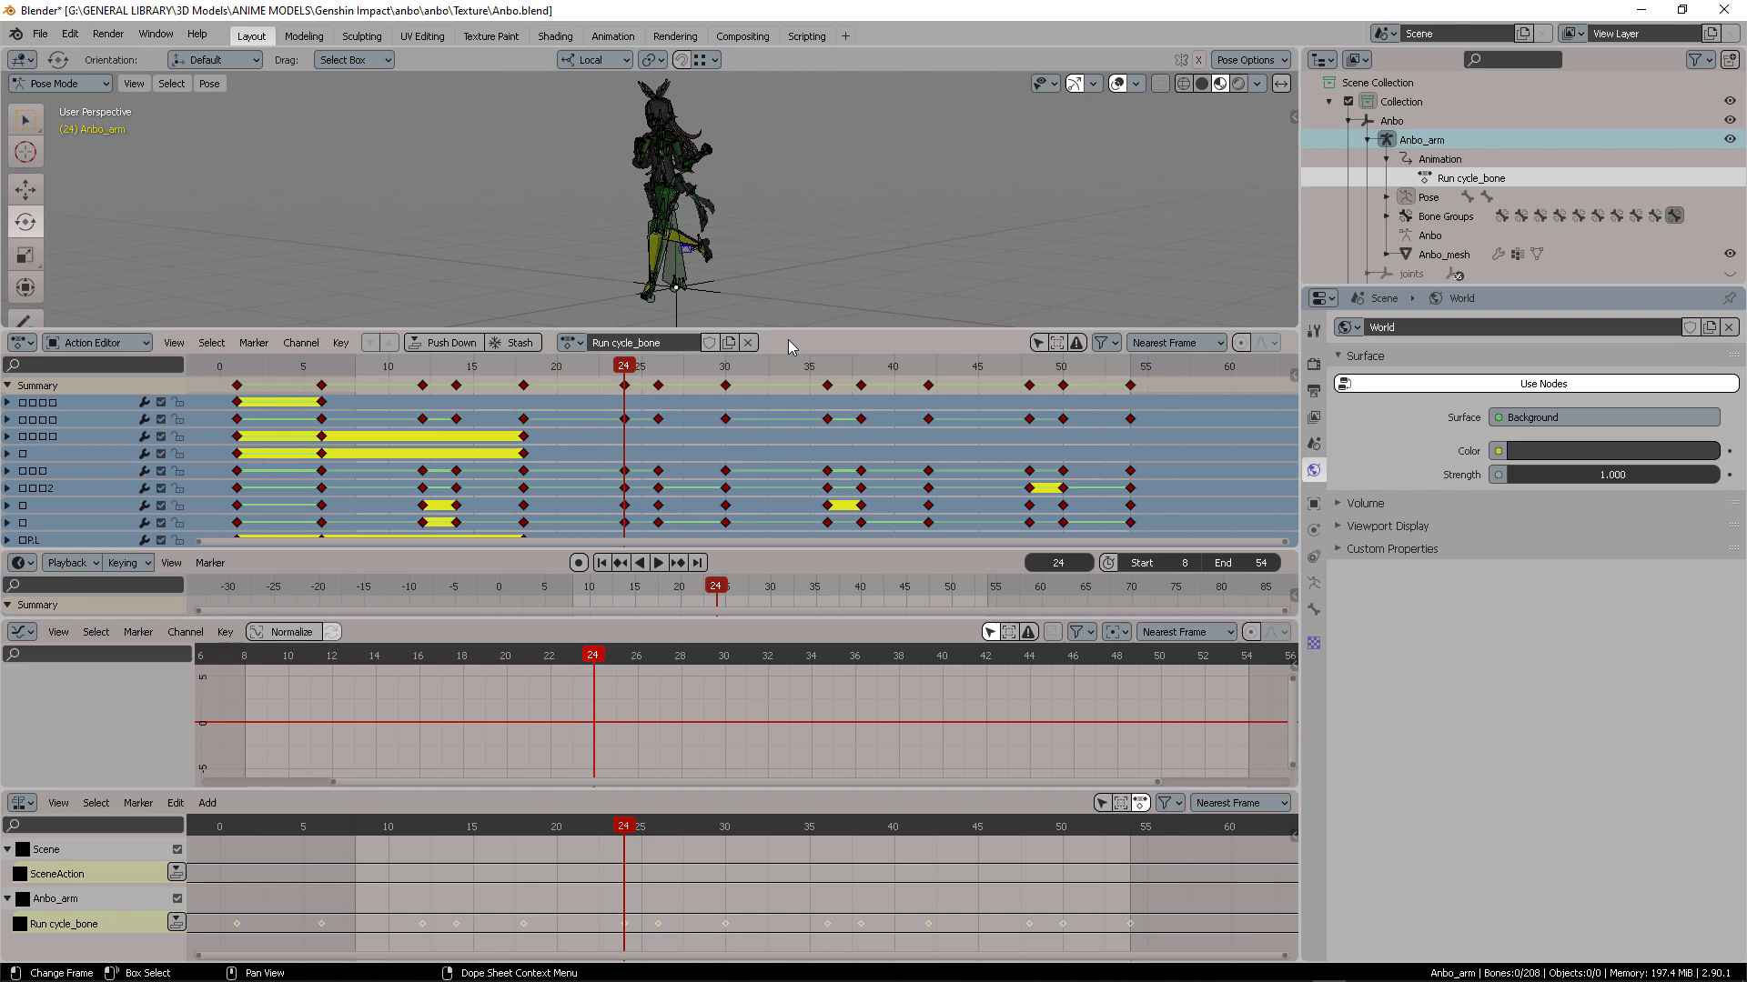
# Rename the armature's action to "Run cycle"
pyautogui.click(674, 349)
pyautogui.moveTo(640, 343); pyautogui.dragTo(703, 342)
pyautogui.press('BackSpace')
pyautogui.press('BackSpace')
pyautogui.press('Return')
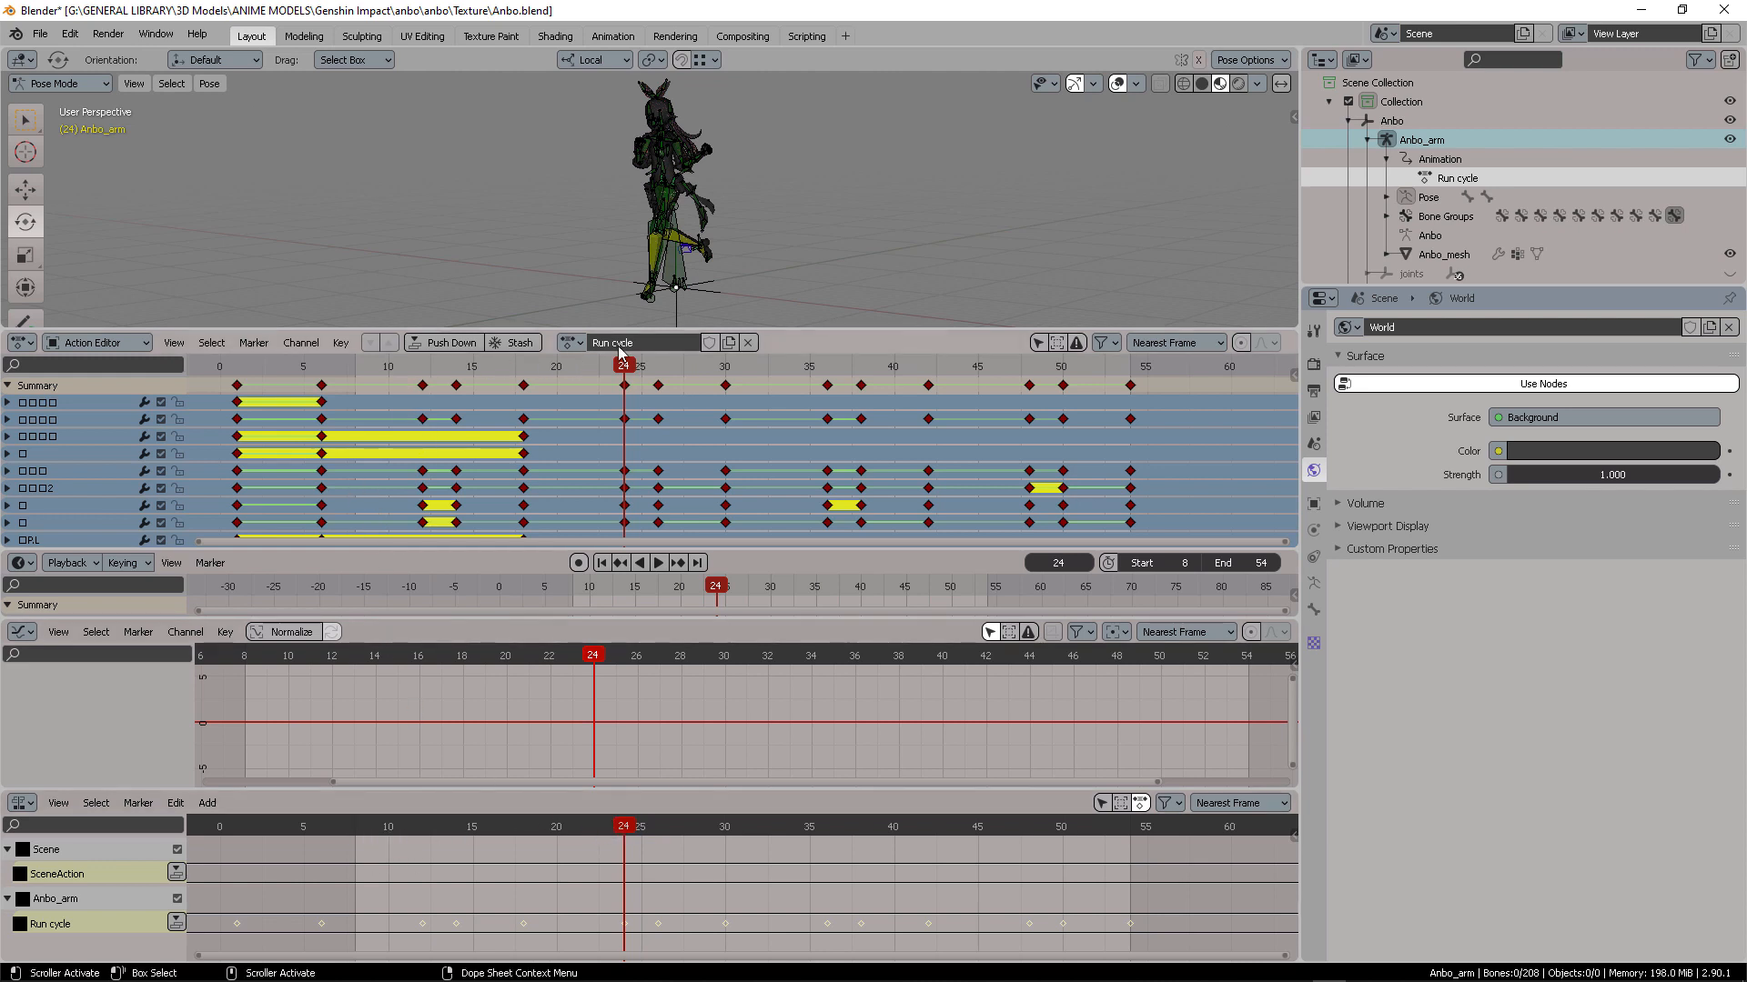
# Go to frame 8 and rename the action to "Run cycle_8_54"
pyautogui.moveTo(623, 367); pyautogui.dragTo(357, 391)
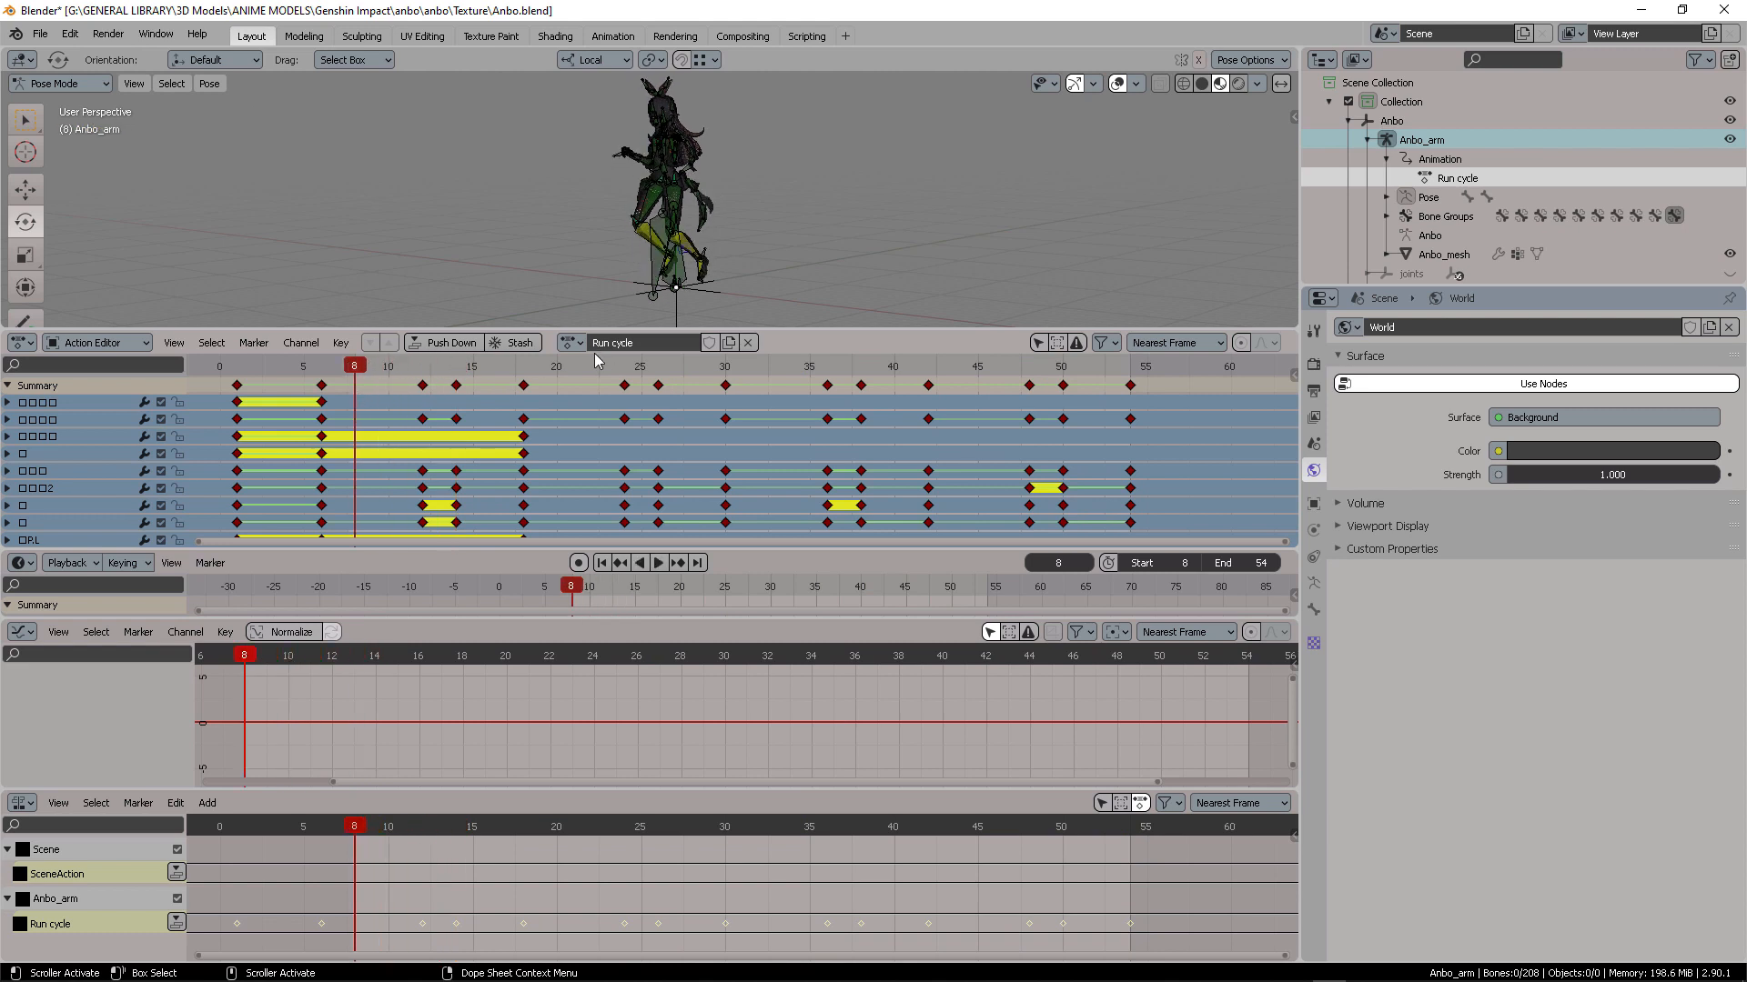
pyautogui.click(652, 343)
pyautogui.write('_8_54')
pyautogui.press('Return')
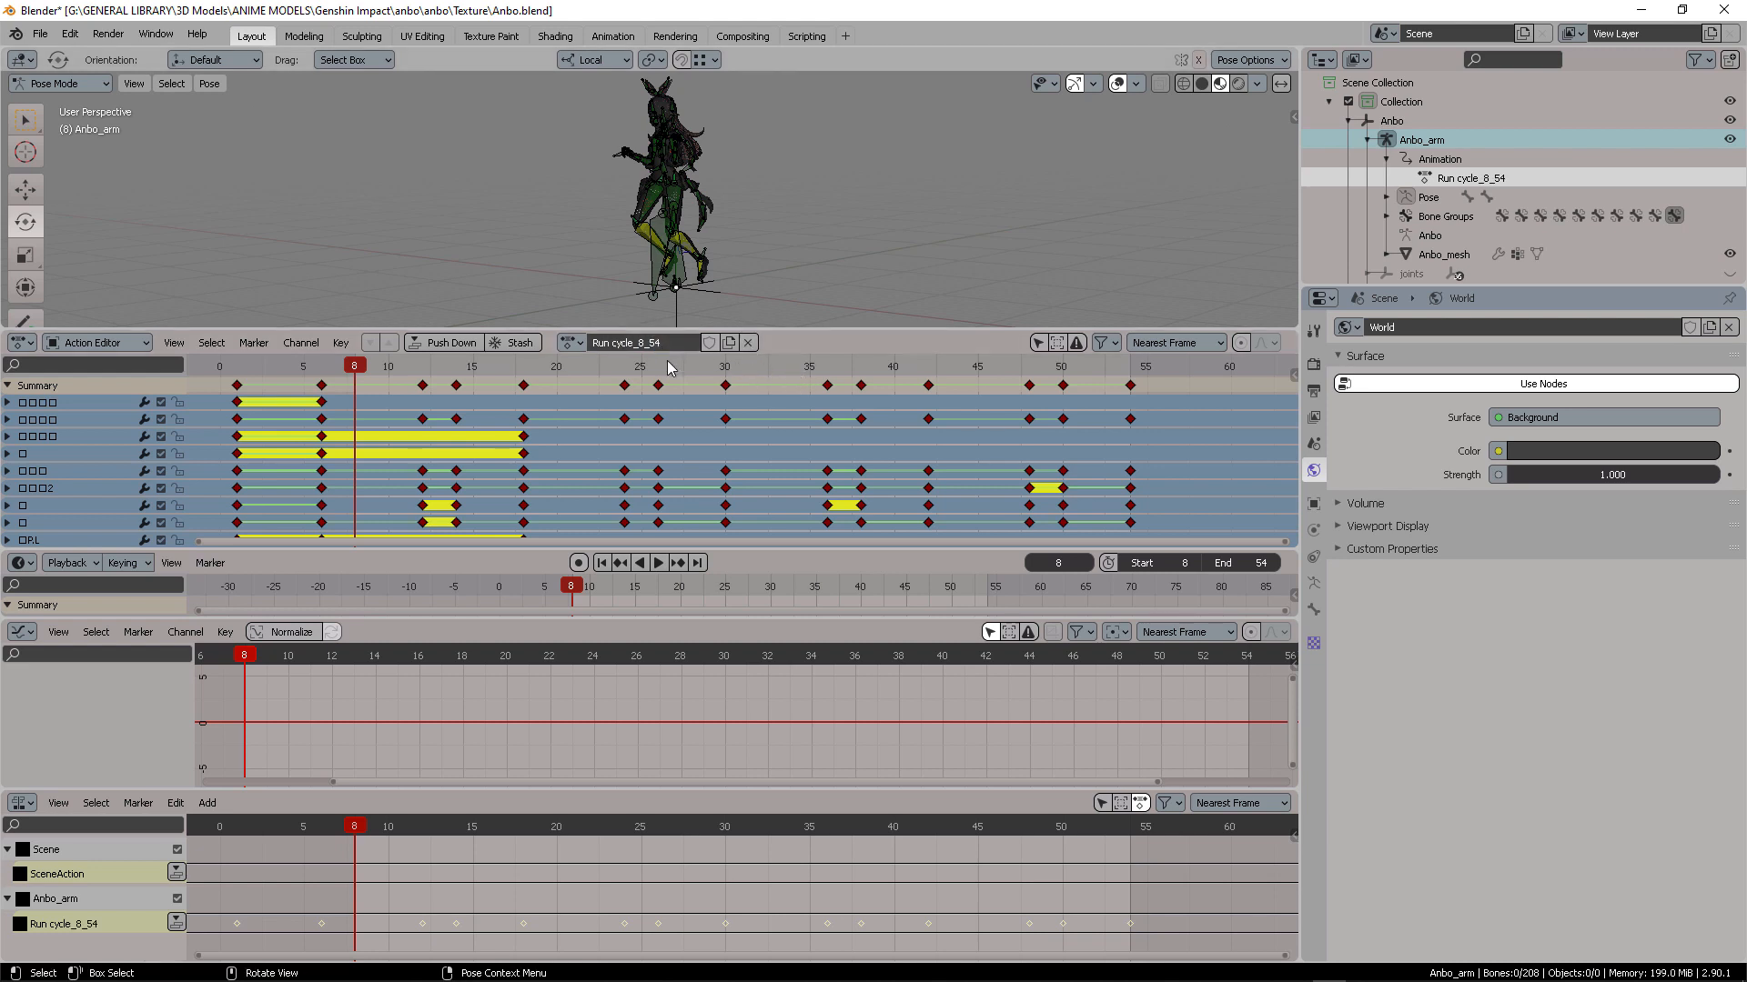
# Play back the run cycle animation and return to its start frame
pyautogui.press('space')
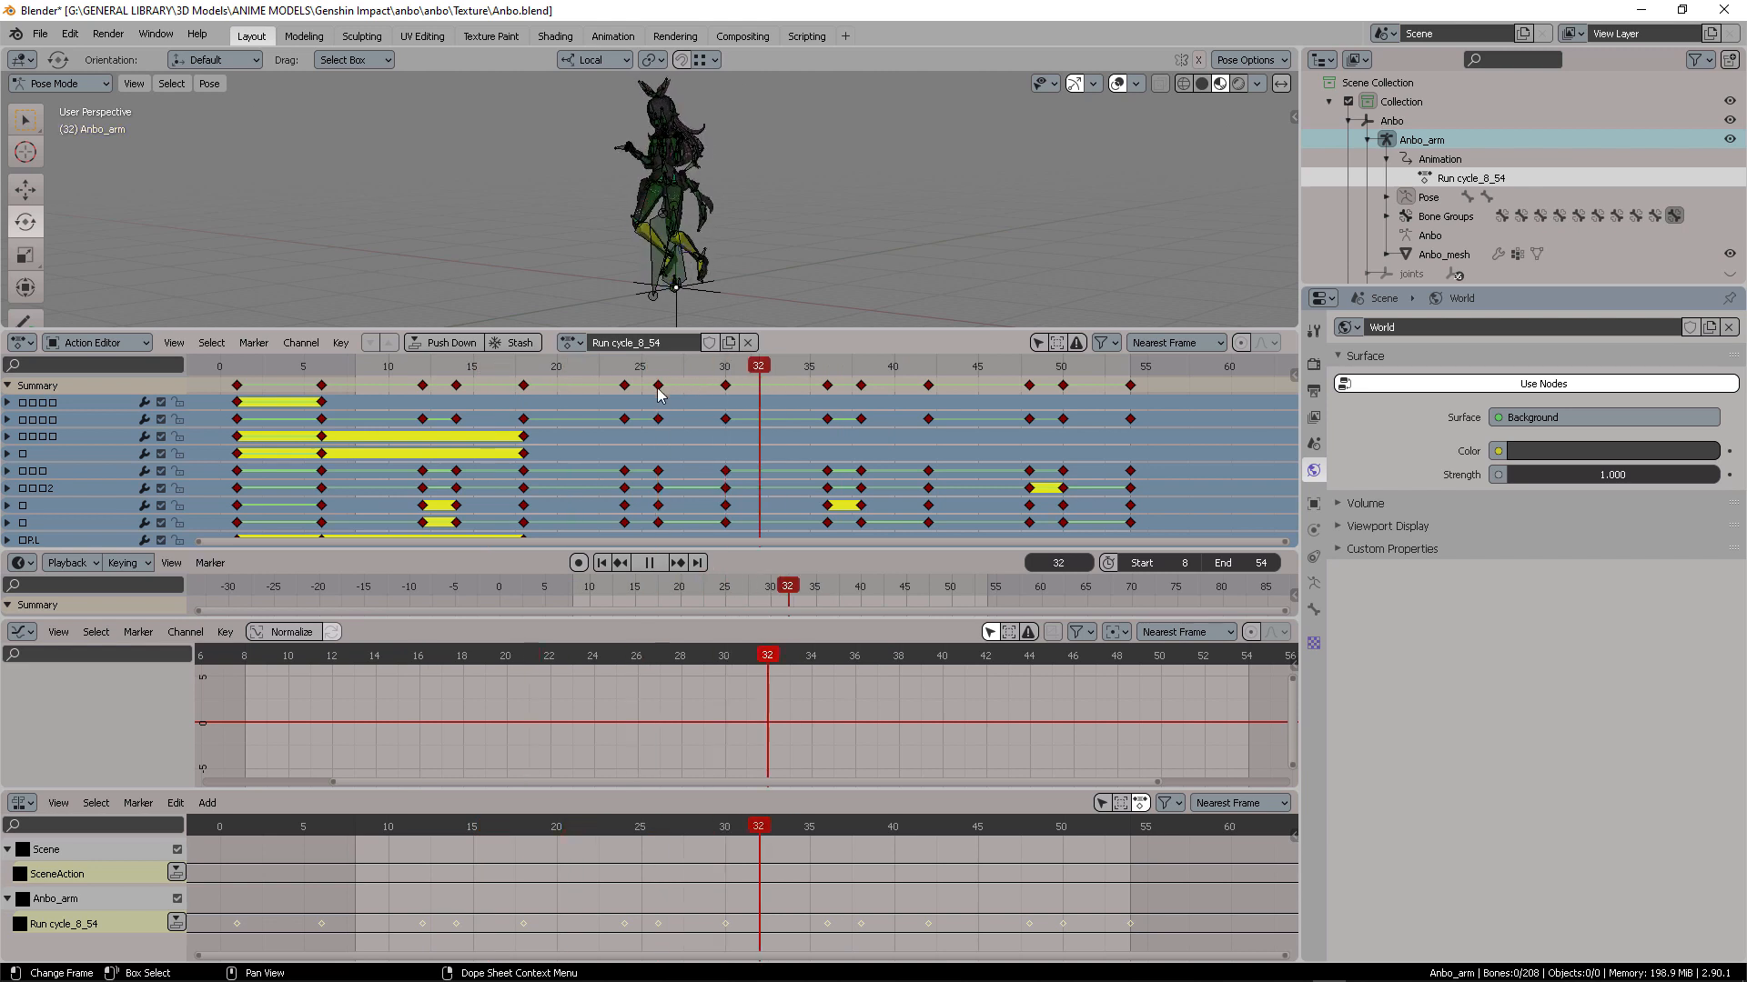
pyautogui.press('Escape')
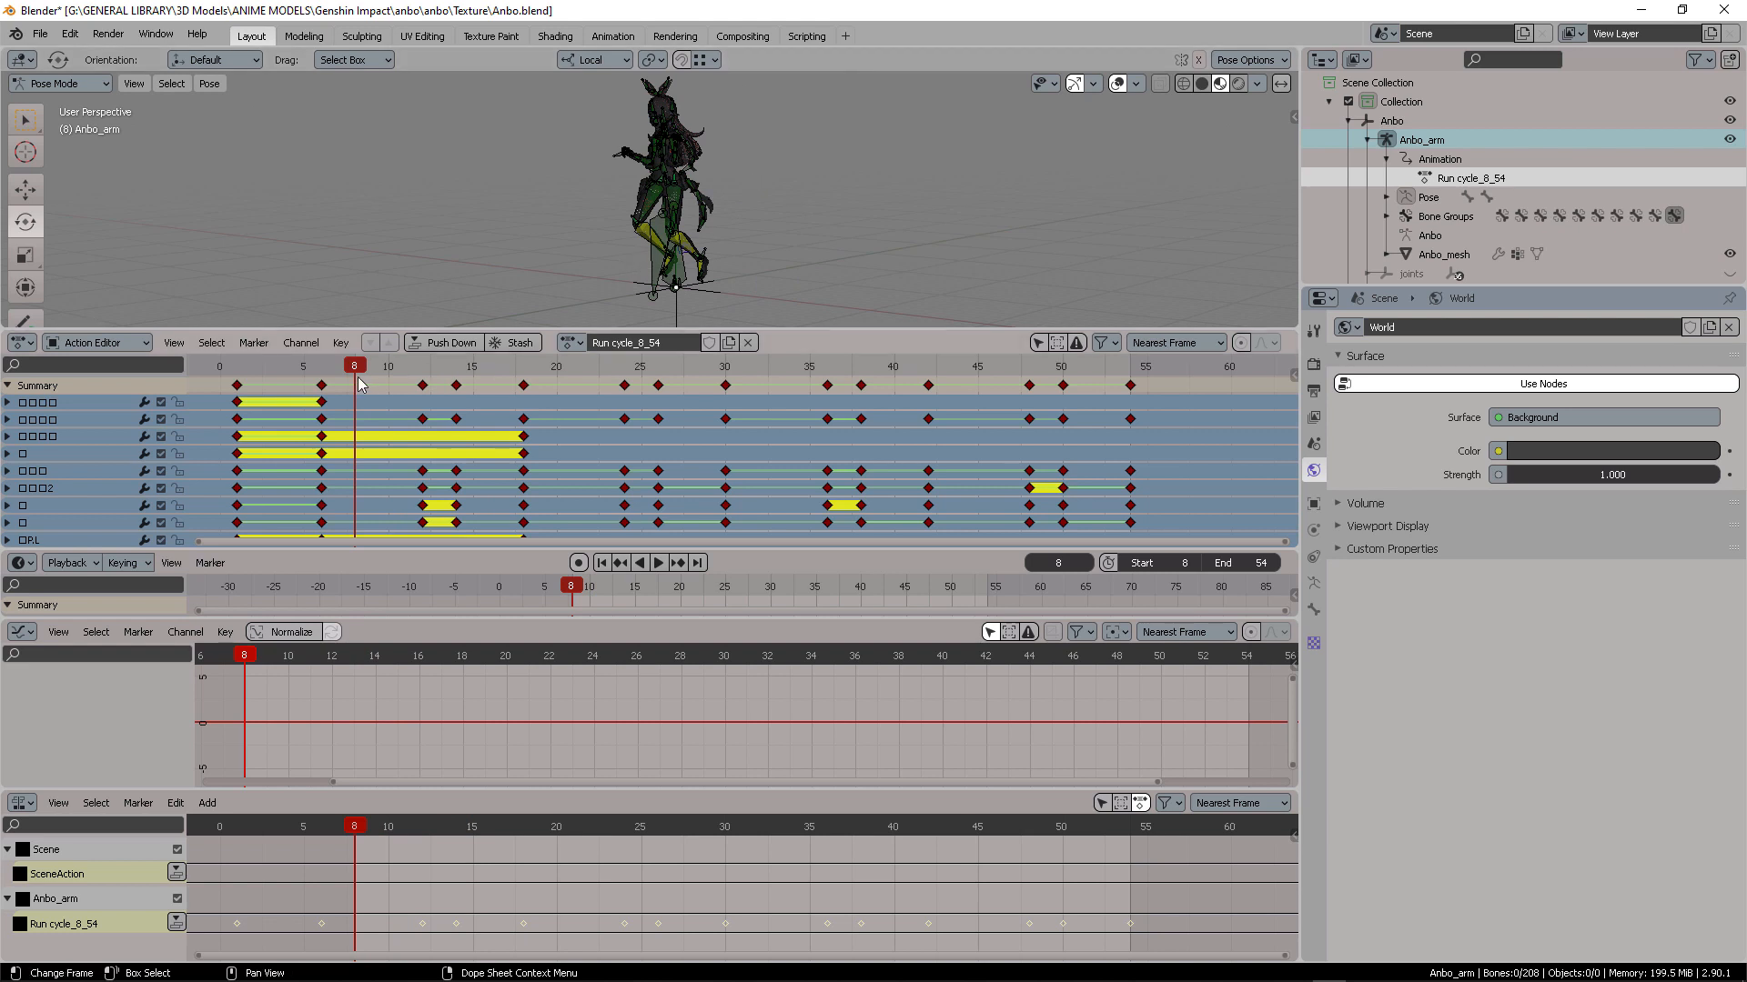
pyautogui.press('space')
pyautogui.press('Escape')
# Copy the name of the action Run cycle_8_54 and push the action down onto an NLA track
pyautogui.click(664, 343)
pyautogui.hotkey('ctrl', 'c')
pyautogui.click(458, 357)
pyautogui.click(438, 345)
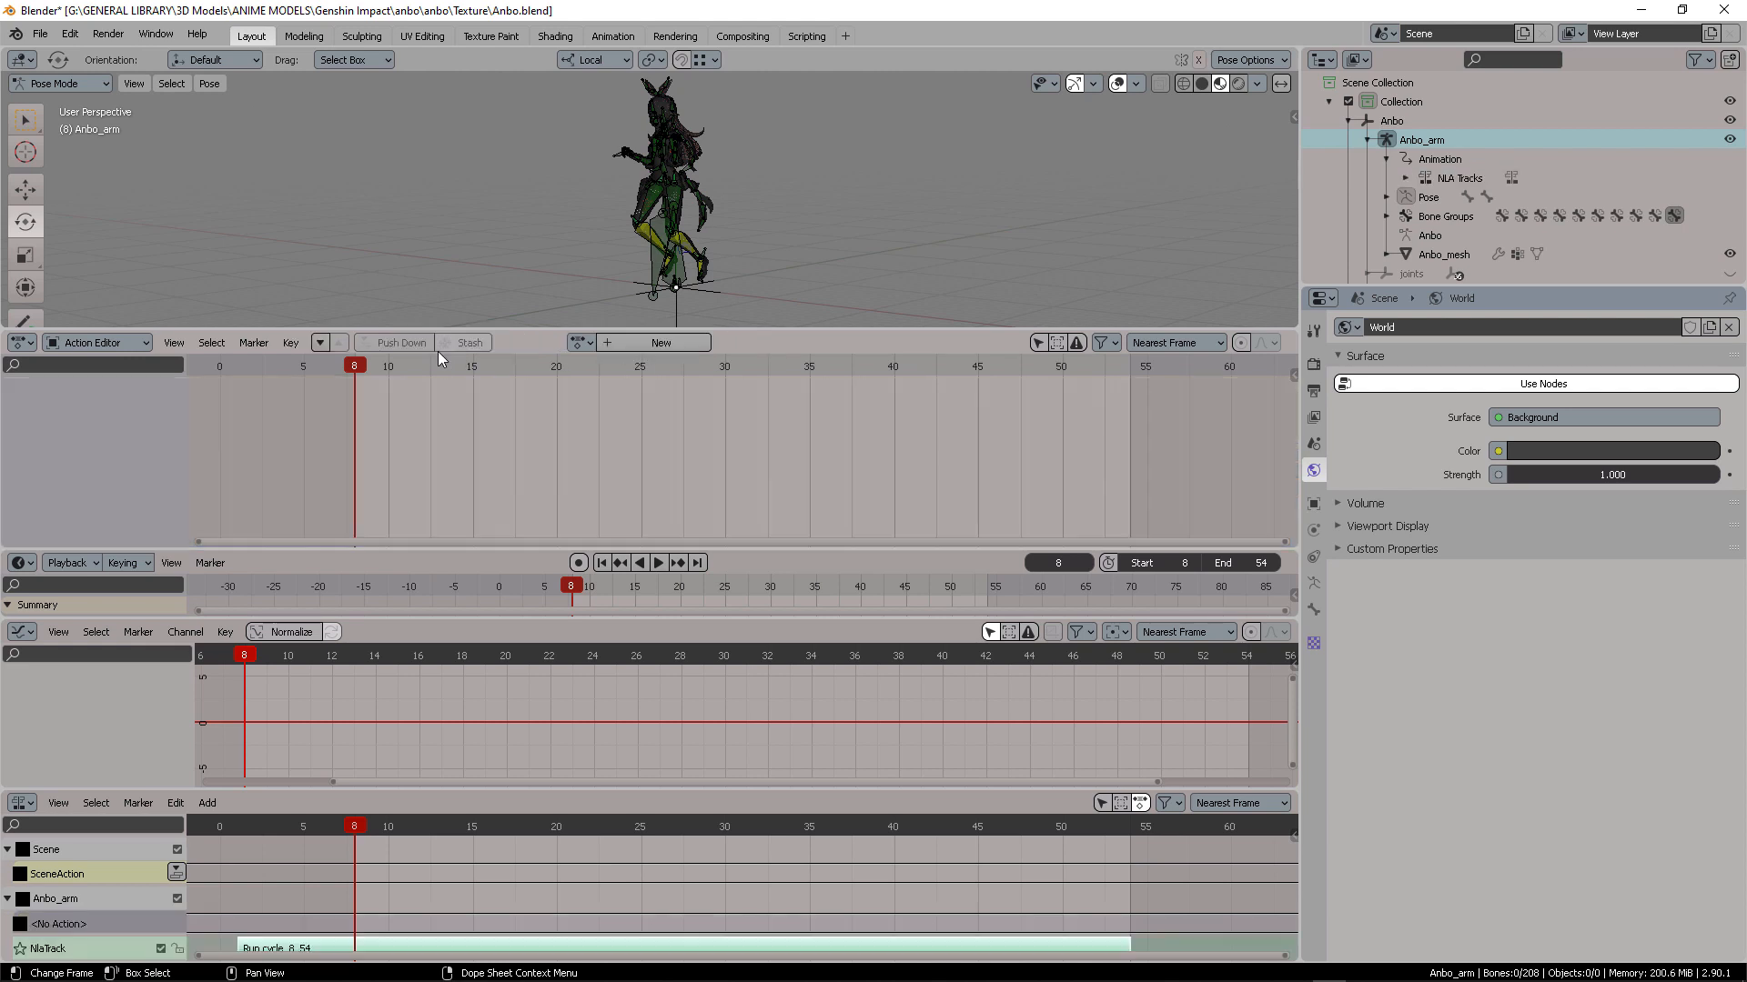
# Rename the armature's new NLA track to "Run cycle_8_54" using the copied name
pyautogui.moveTo(445, 876); pyautogui.dragTo(455, 844, button='middle')
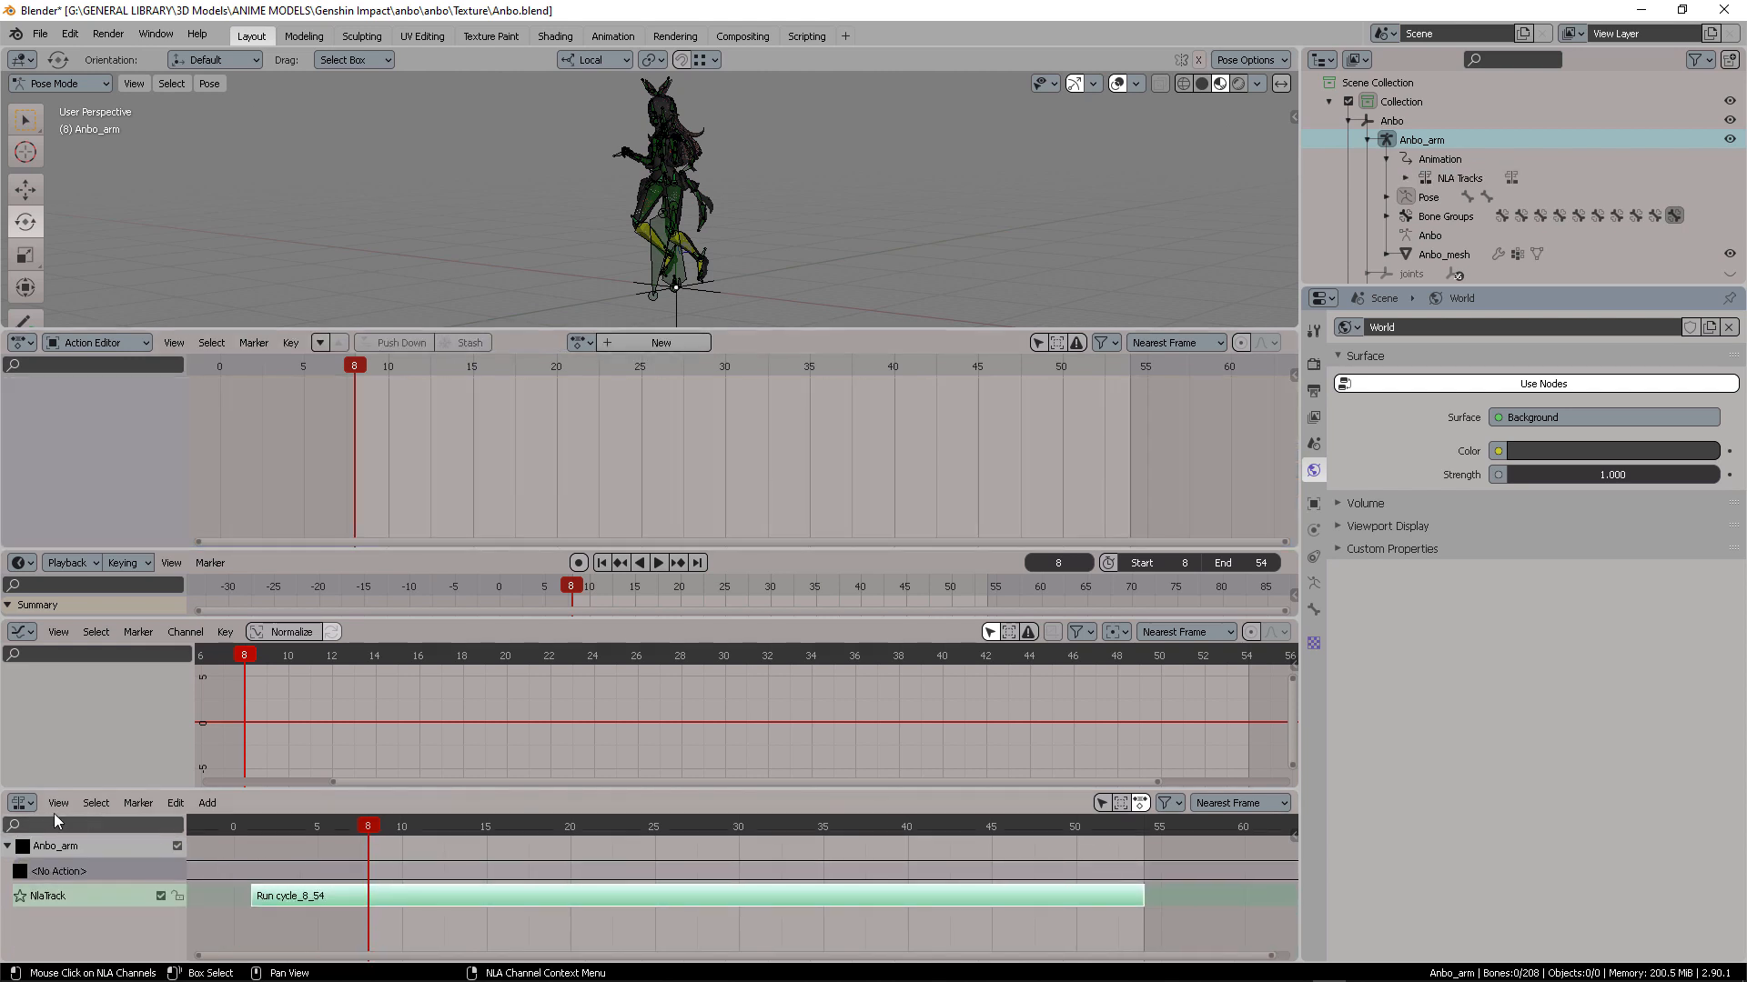
pyautogui.doubleClick(60, 897)
pyautogui.hotkey('ctrl', 'v')
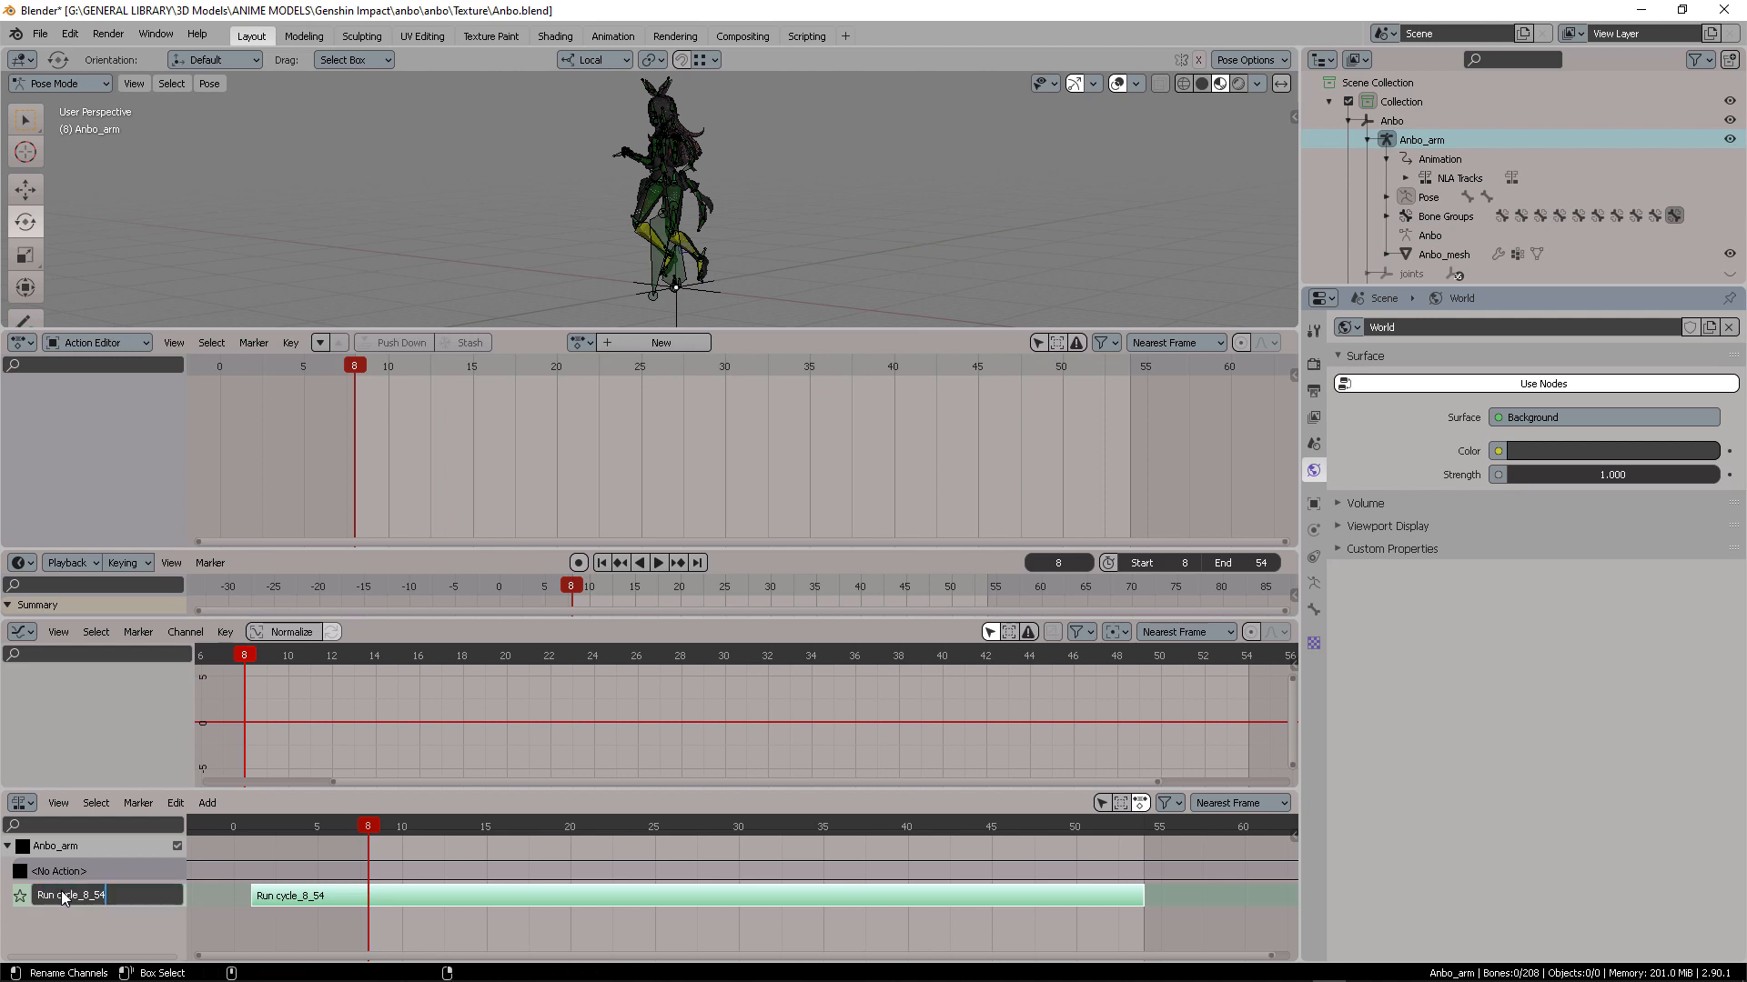
pyautogui.press('Return')
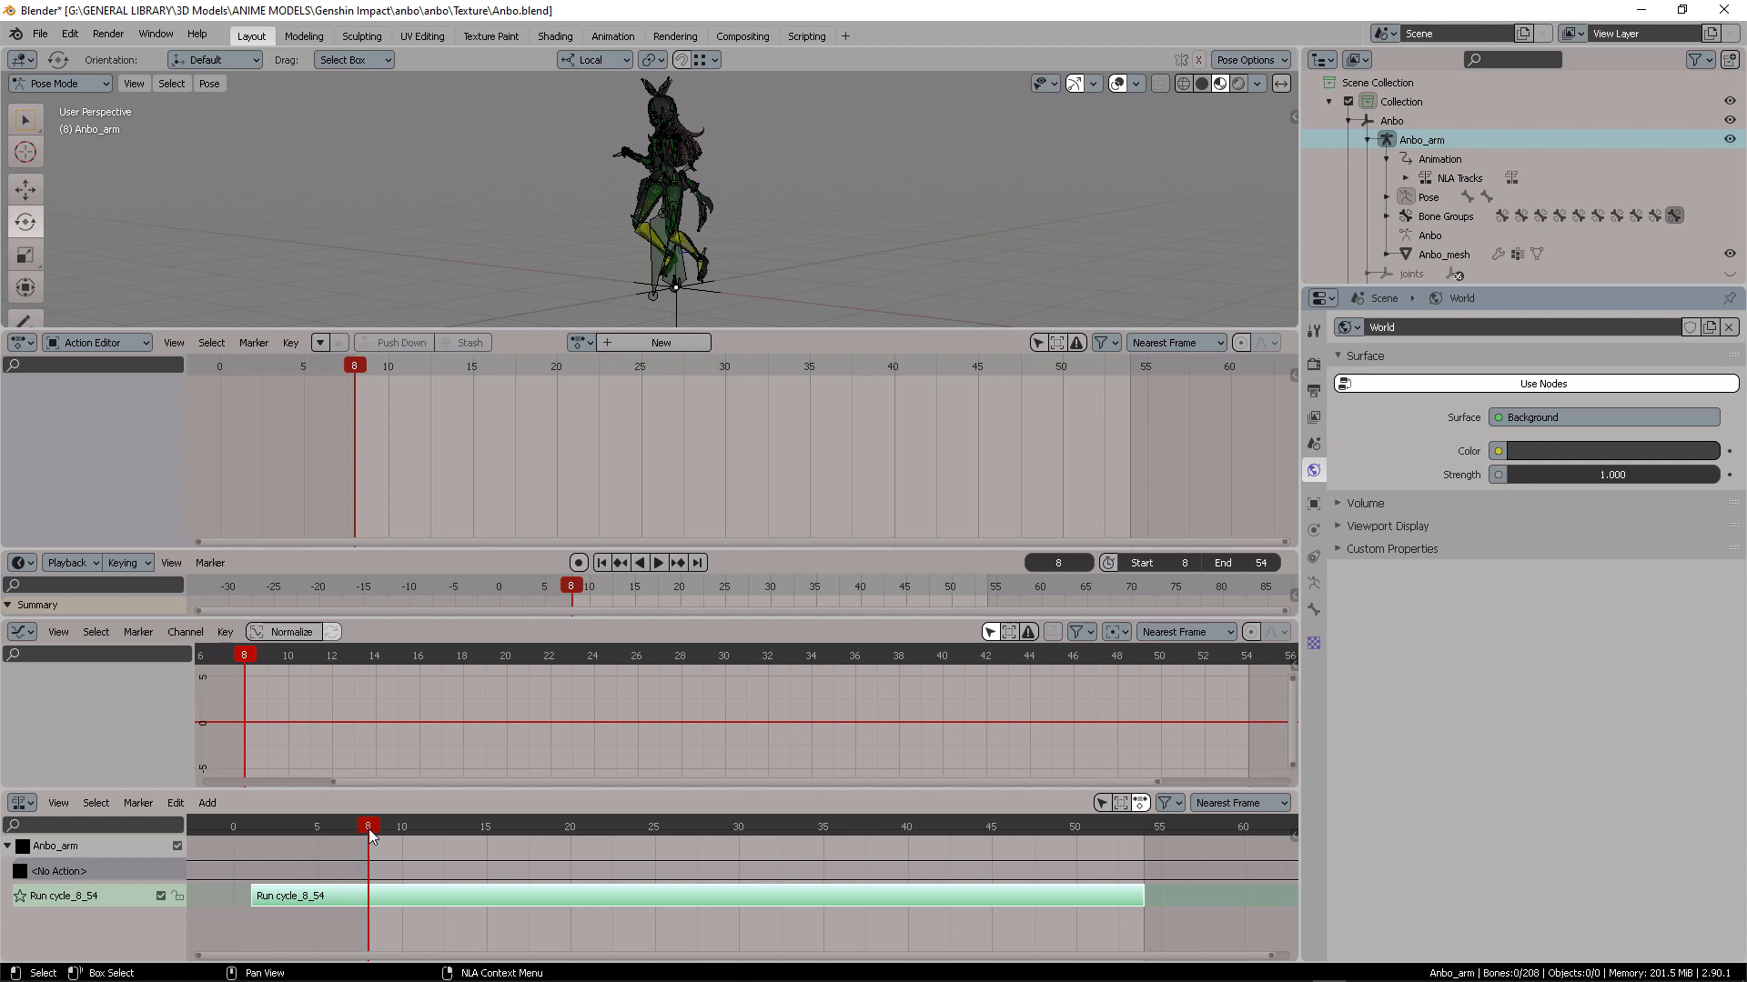
# Show the viewport sidebar with the motion import tools and switch the Anbo armature from Pose Mode to Object Mode
pyautogui.moveTo(369, 828)
pyautogui.mouseDown()
pyautogui.moveTo(258, 828)
pyautogui.moveTo(373, 826)
pyautogui.mouseUp()
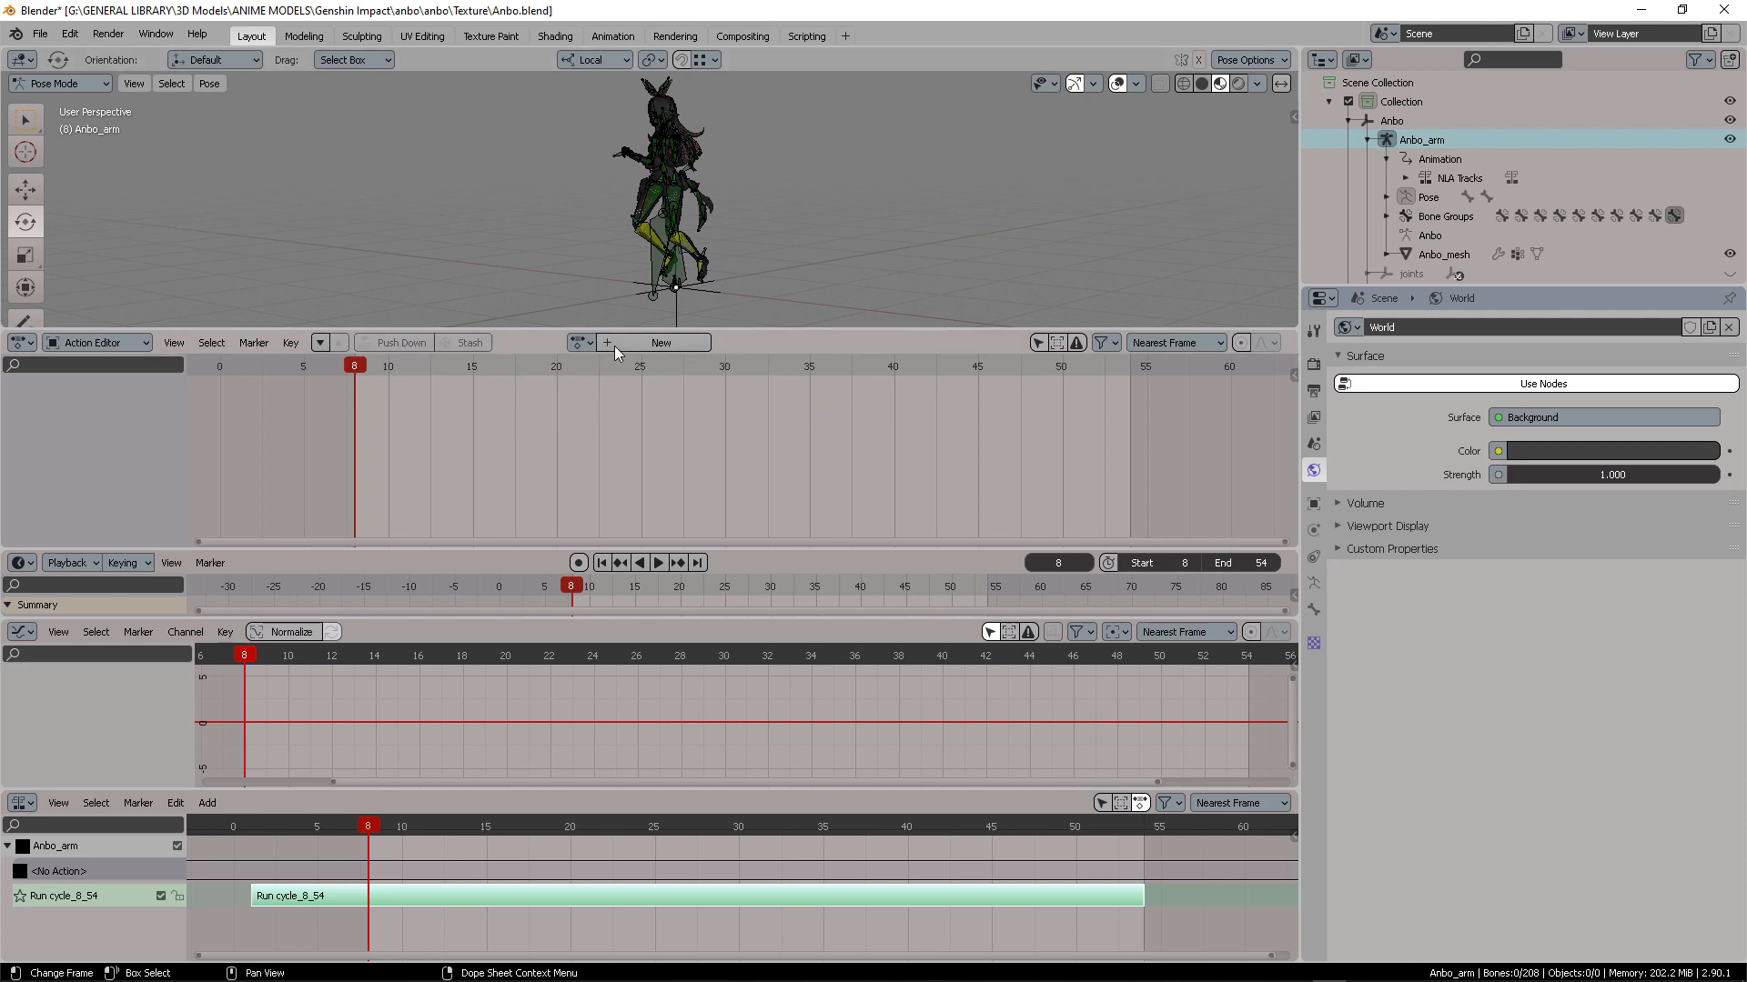
pyautogui.click(693, 277)
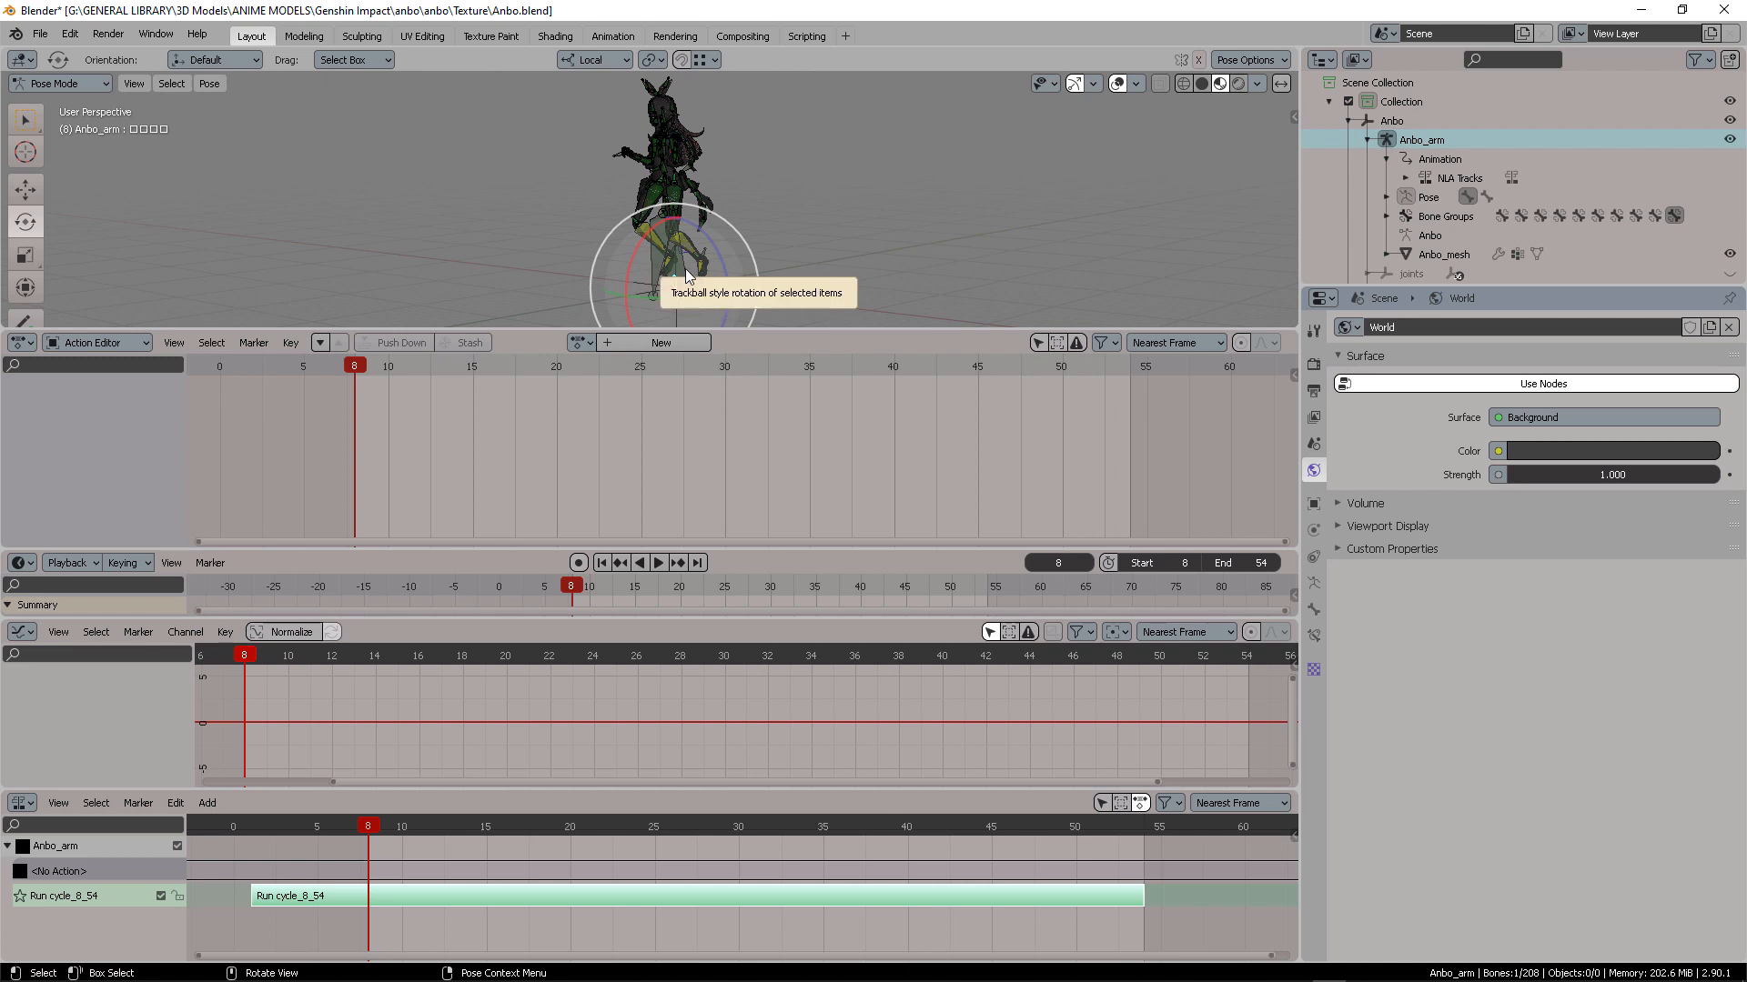
pyautogui.click(692, 277)
pyautogui.press('n')
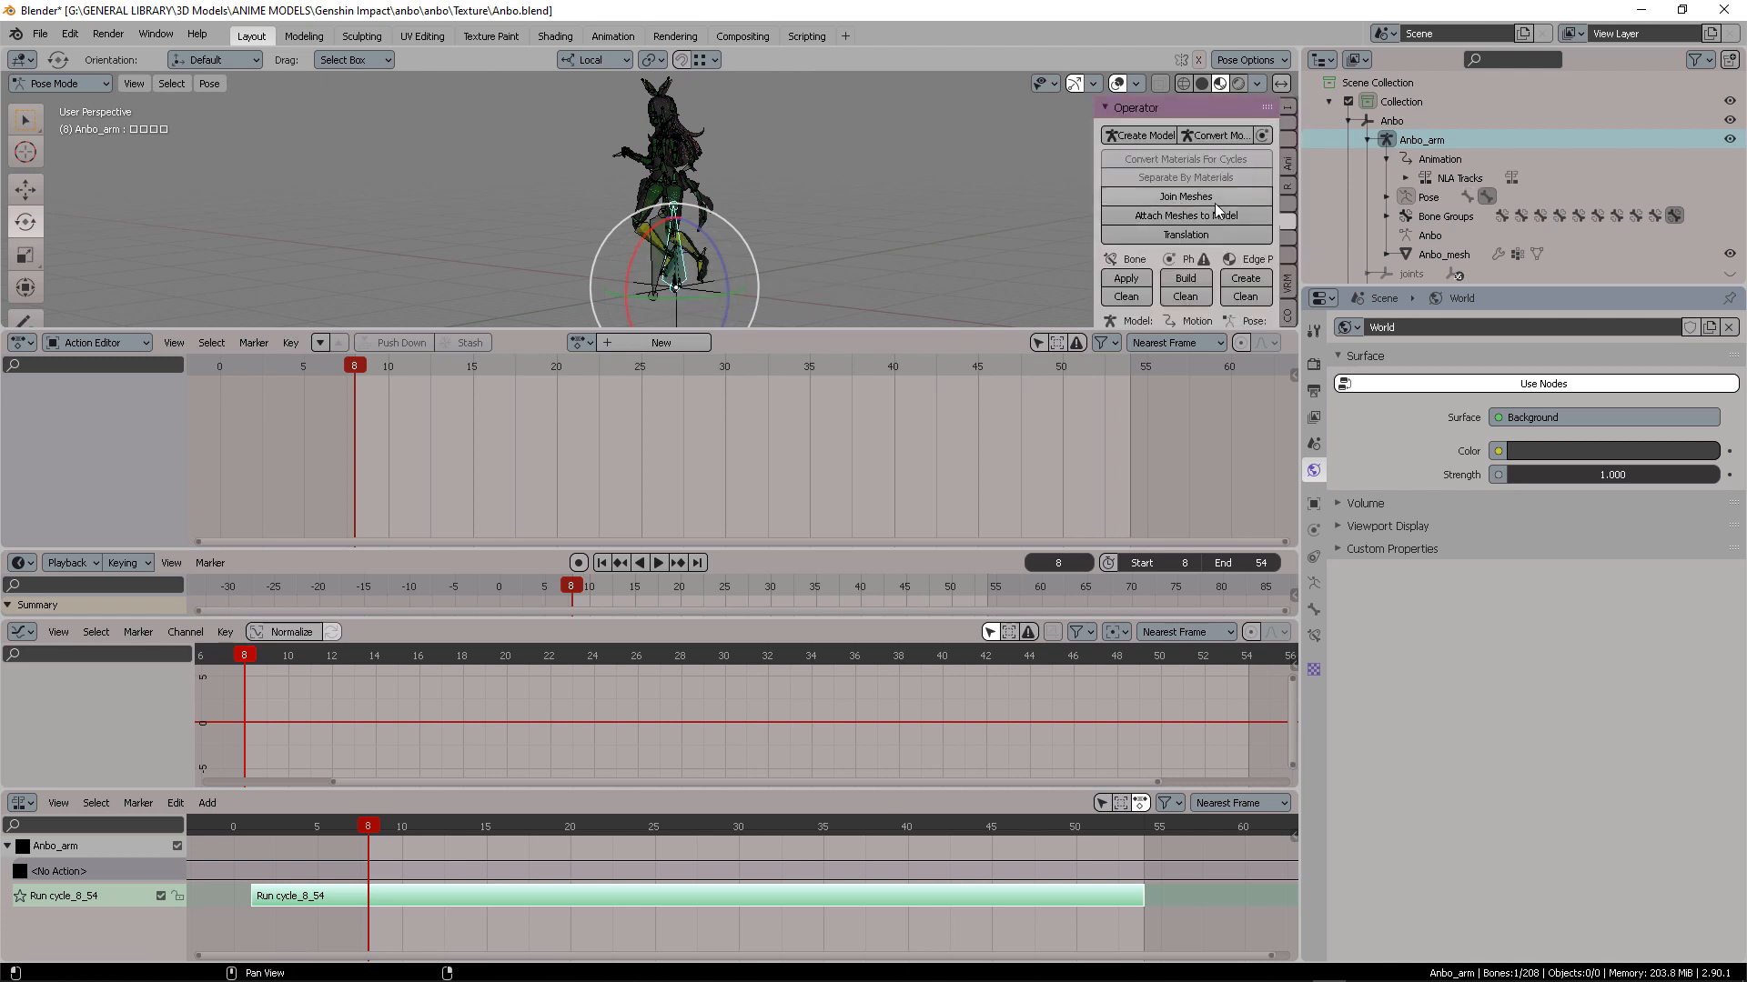
pyautogui.scroll(-3, 1209, 259)
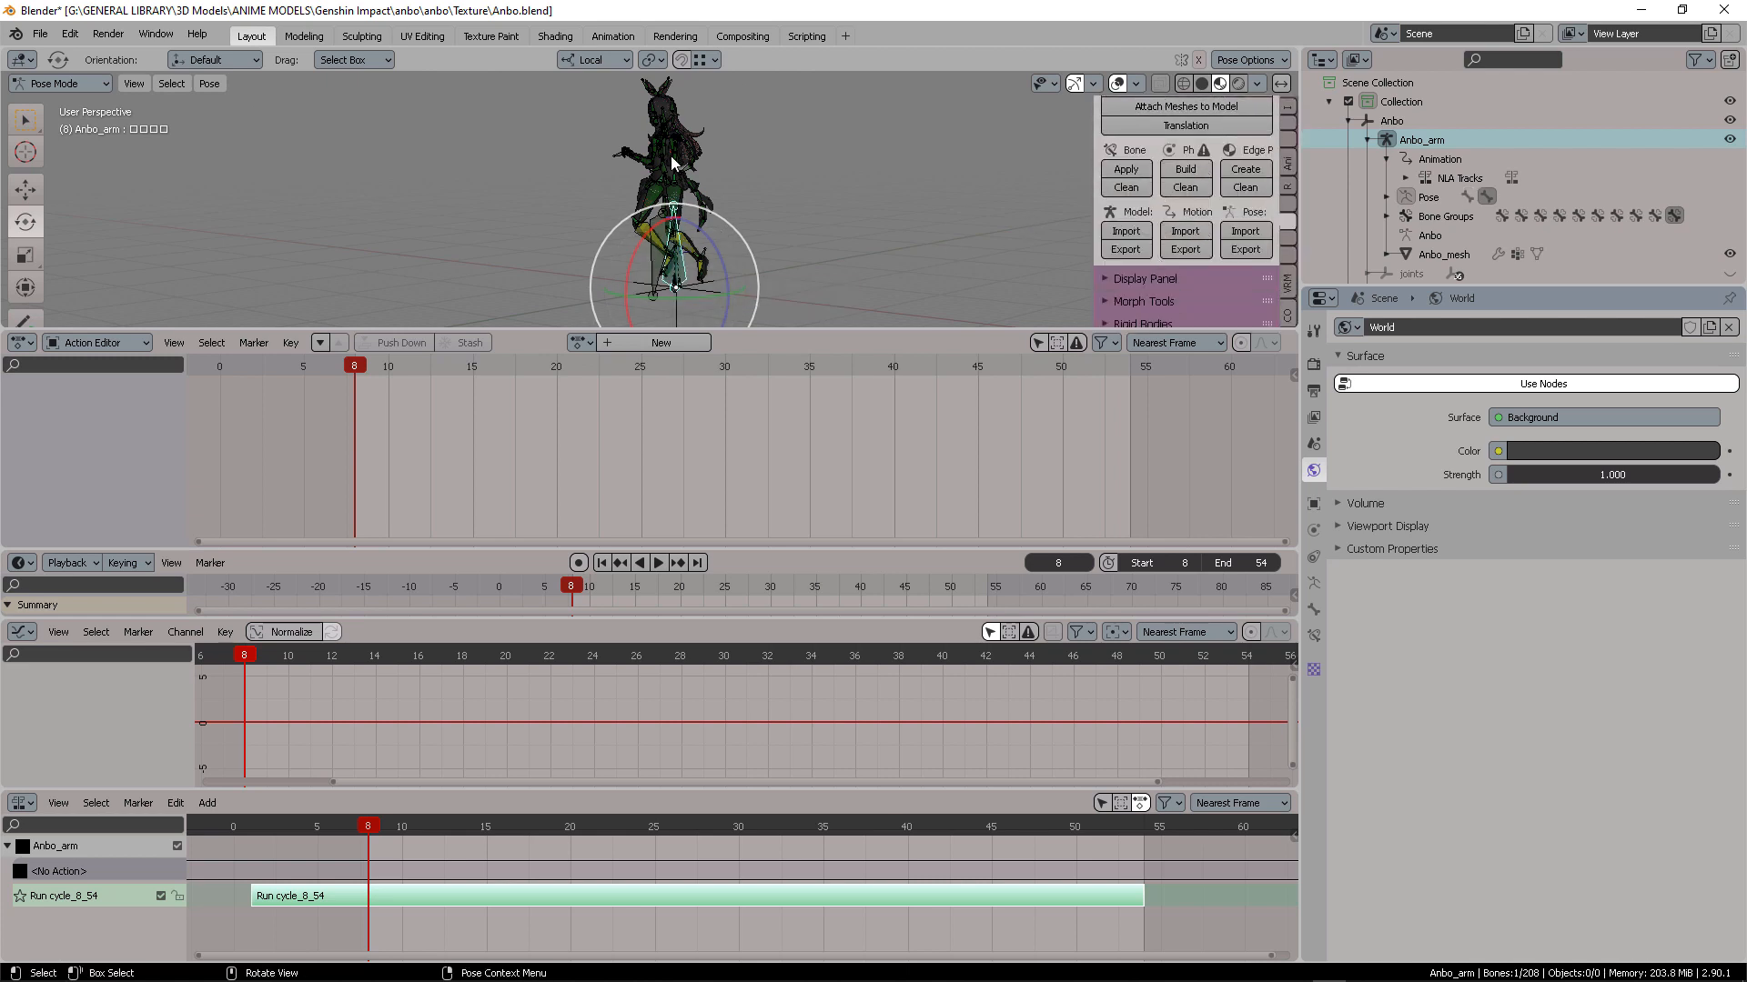
pyautogui.hotkey('ctrl', 'Tab')
pyautogui.click(552, 162)
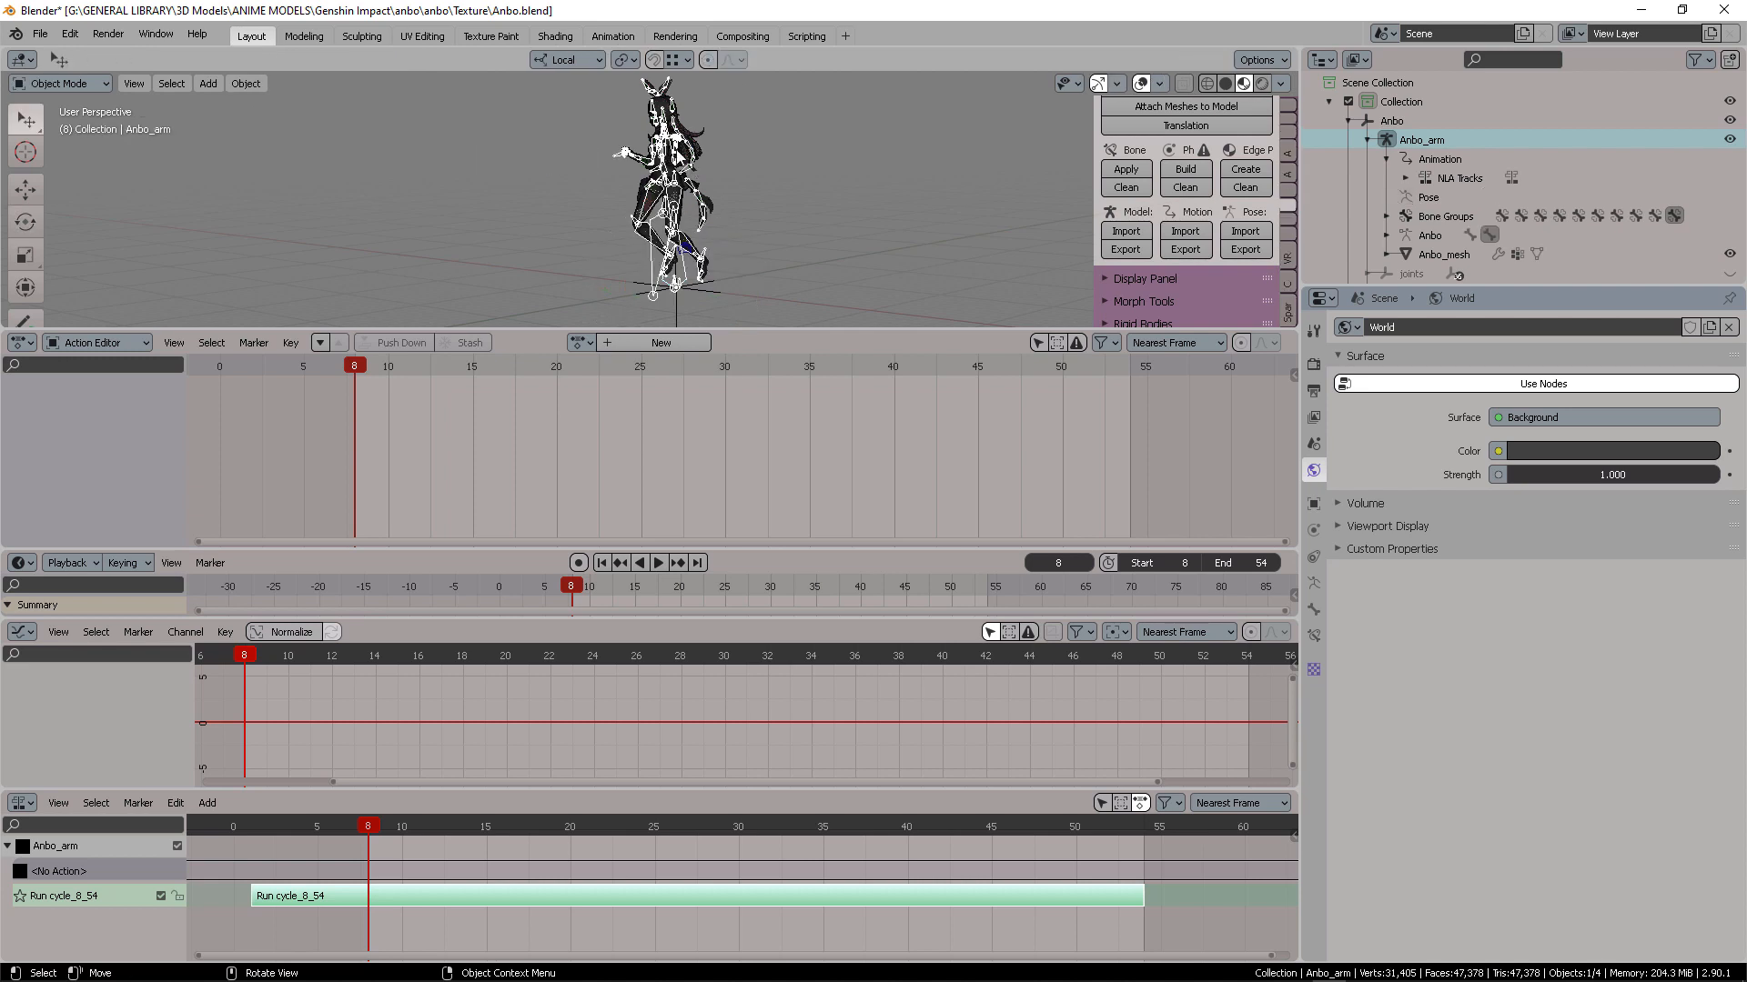
# Import the motion file Dance.vmd from the VMD dance folder onto the Anbo armature
pyautogui.click(1187, 233)
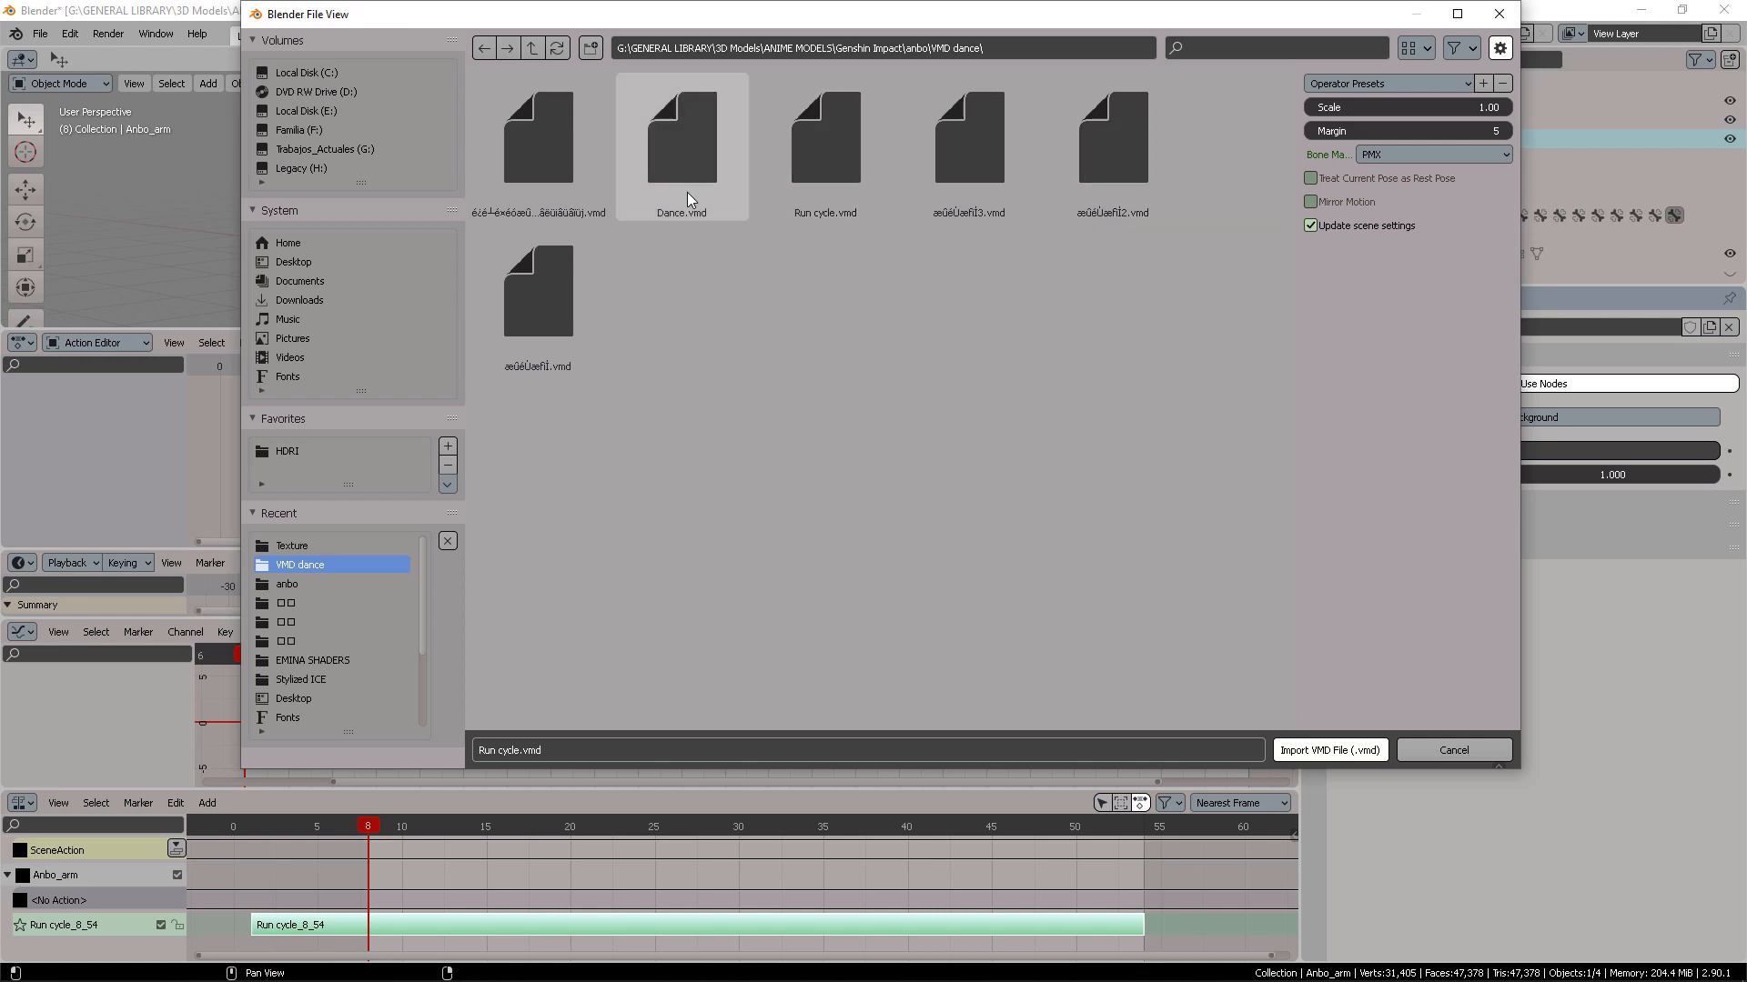
pyautogui.click(680, 161)
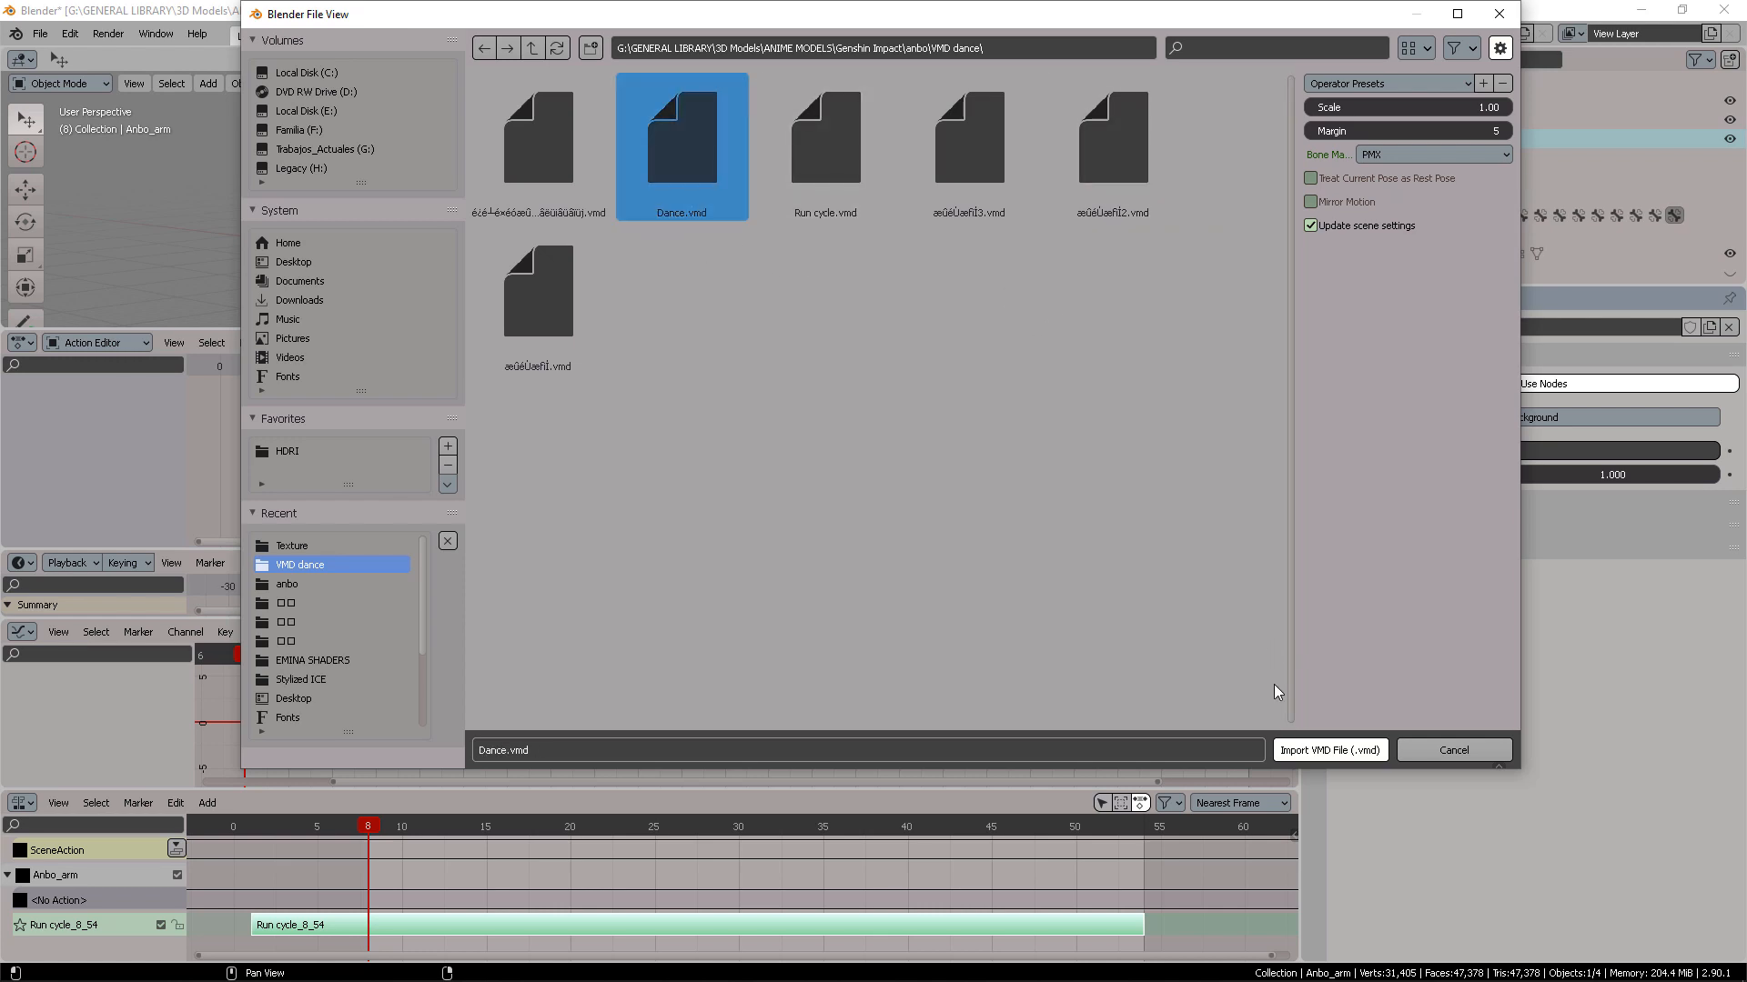
pyautogui.click(1330, 751)
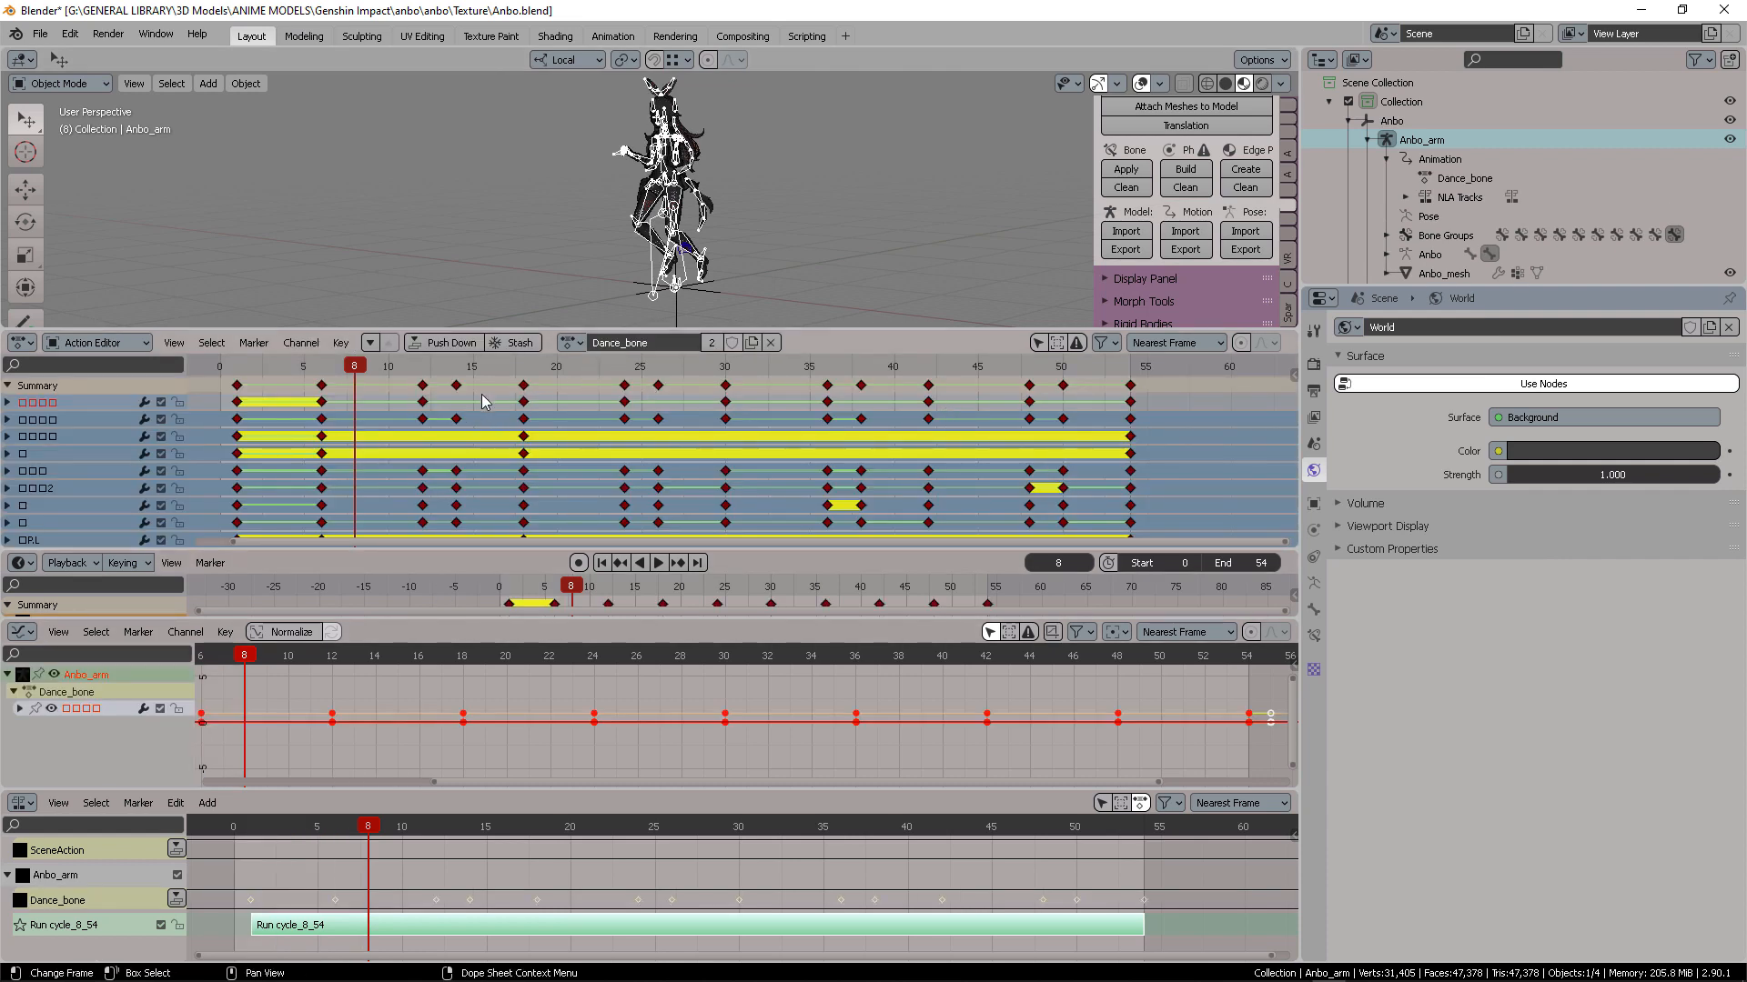
# Go to frame 1, play back the imported dance motion and stop the playback
pyautogui.click(1058, 564)
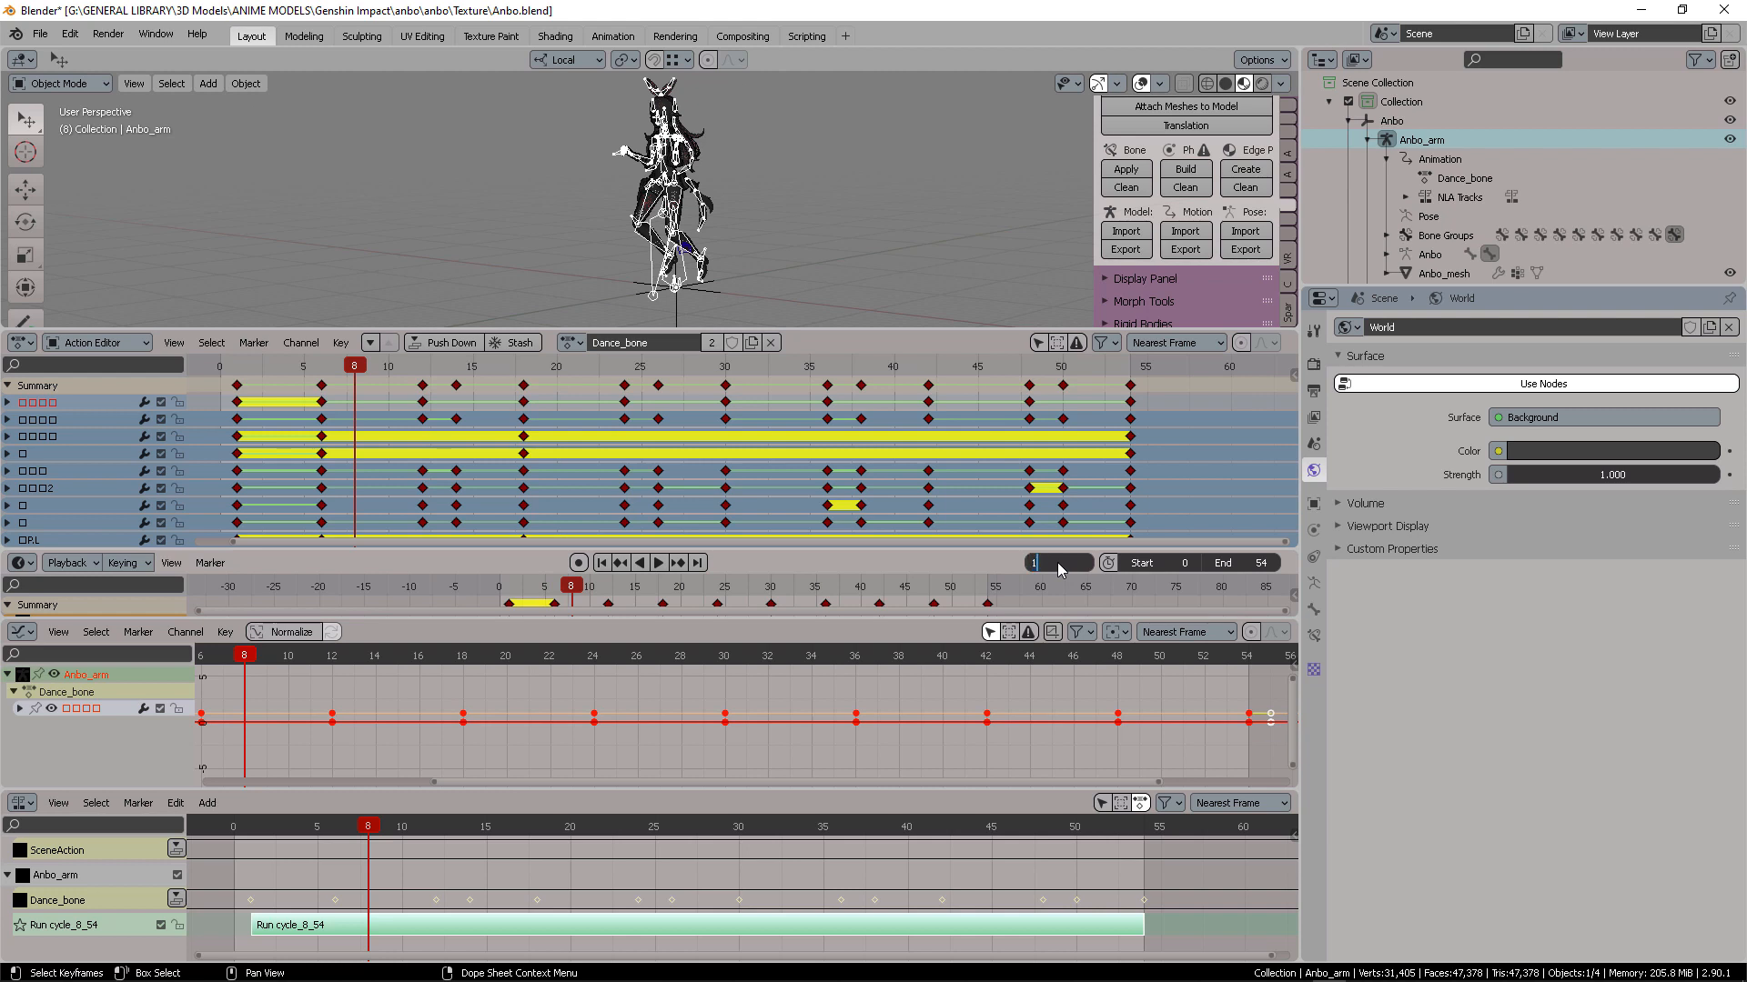
pyautogui.click(1060, 565)
pyautogui.press('Return')
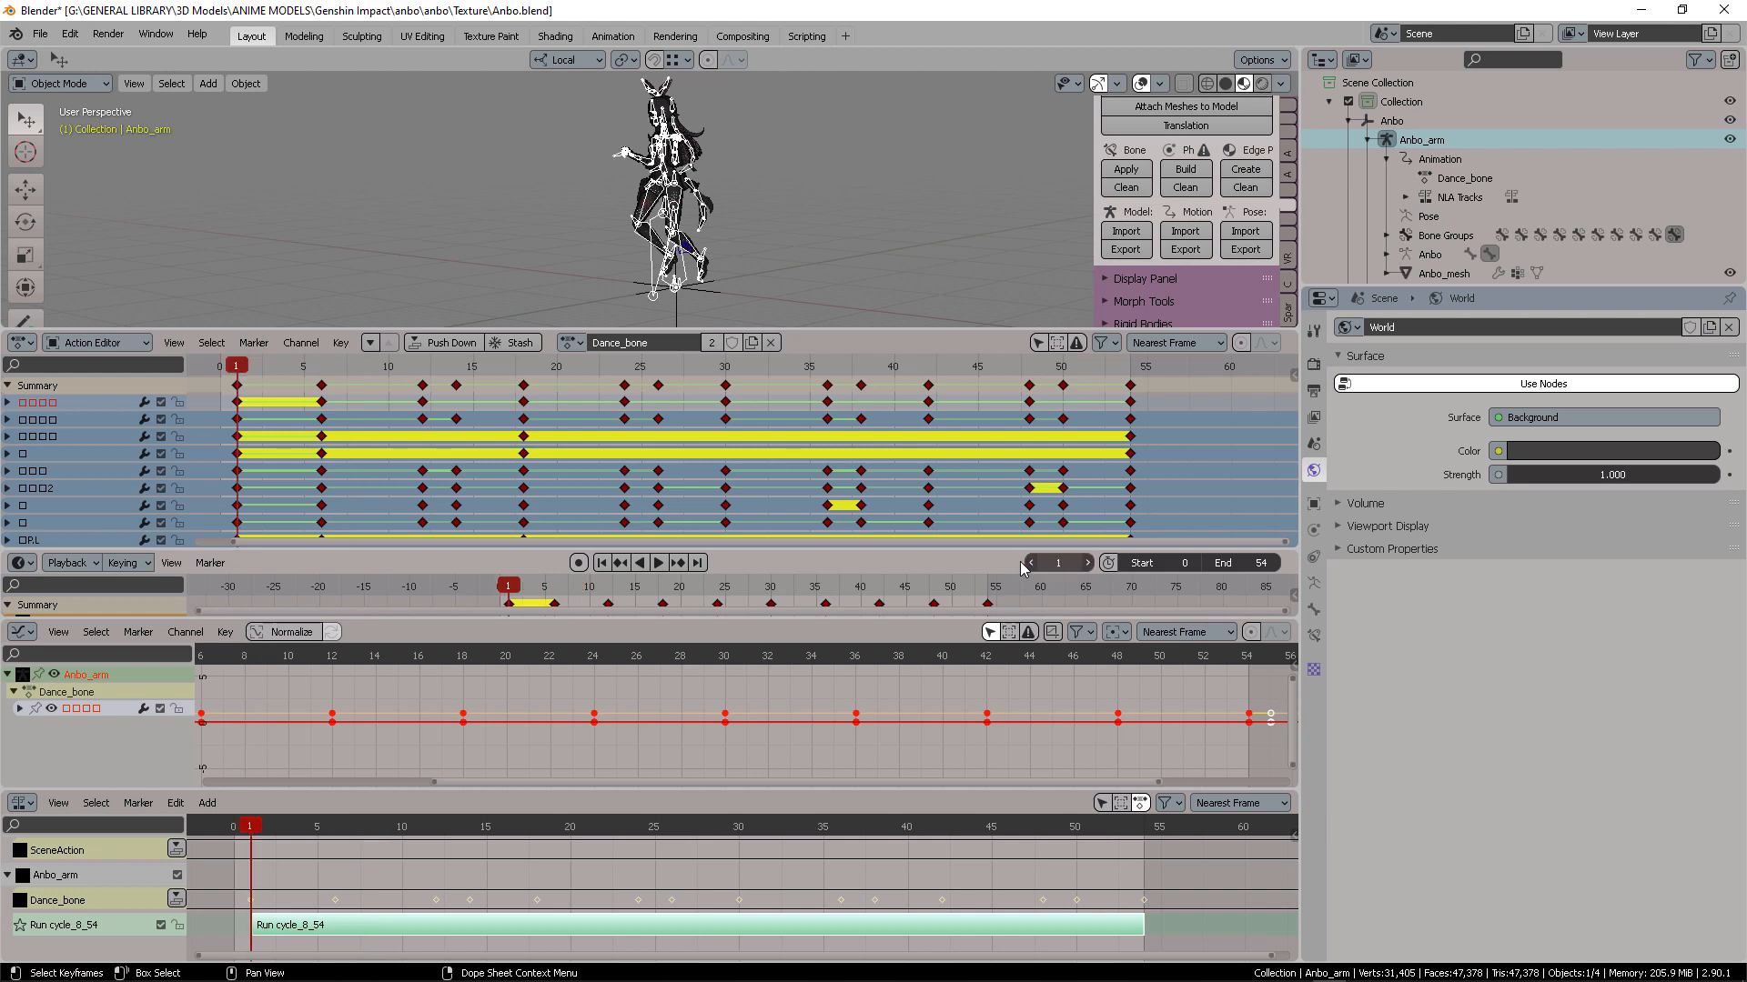
pyautogui.click(658, 563)
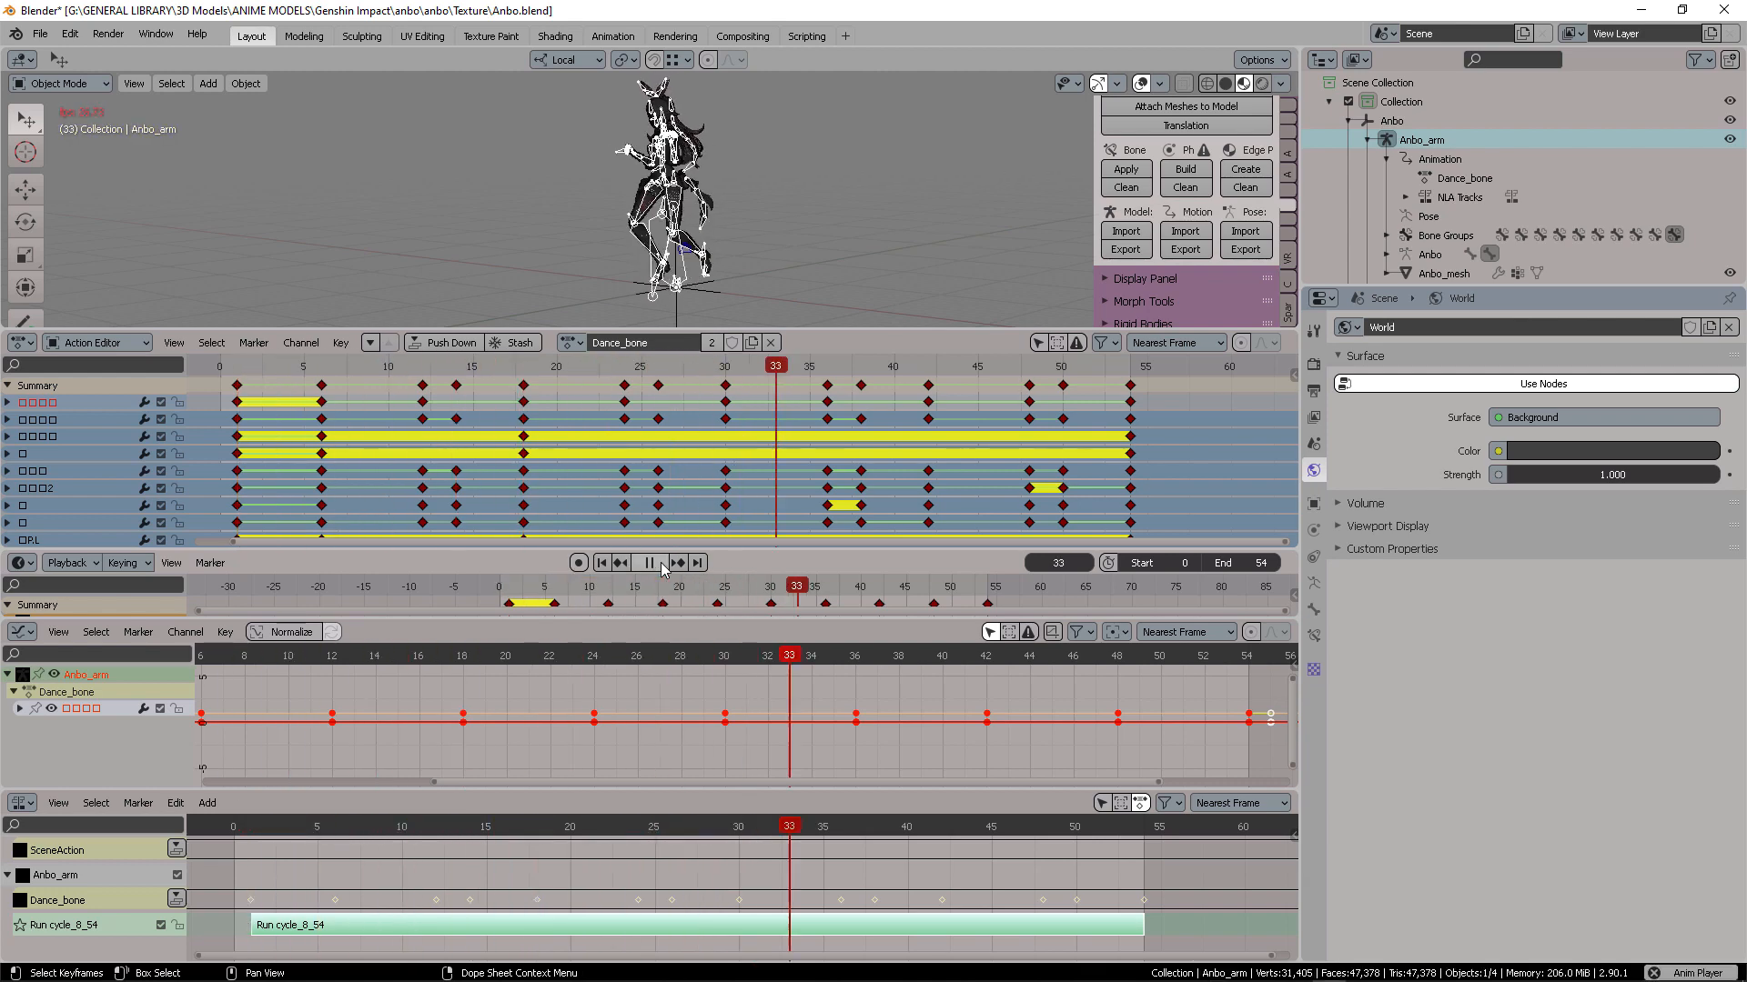
pyautogui.click(648, 563)
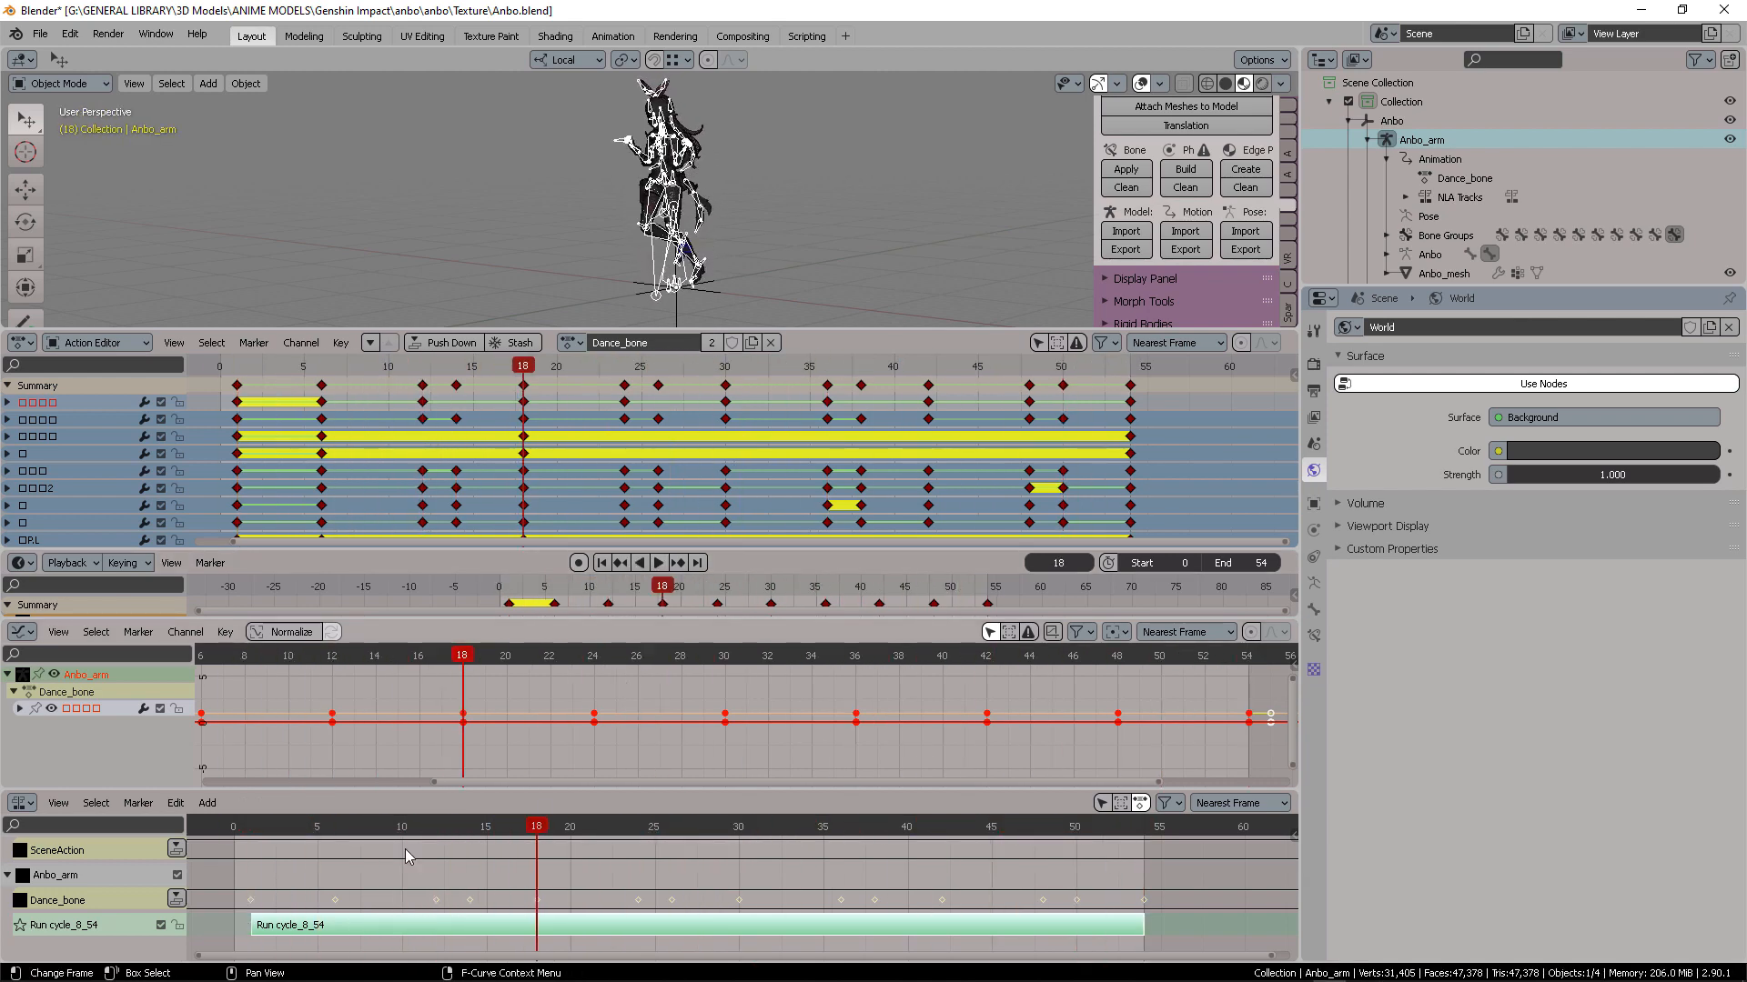
# Disable the Run cycle_8_54 NLA track and play the animation from the start frame
pyautogui.click(161, 925)
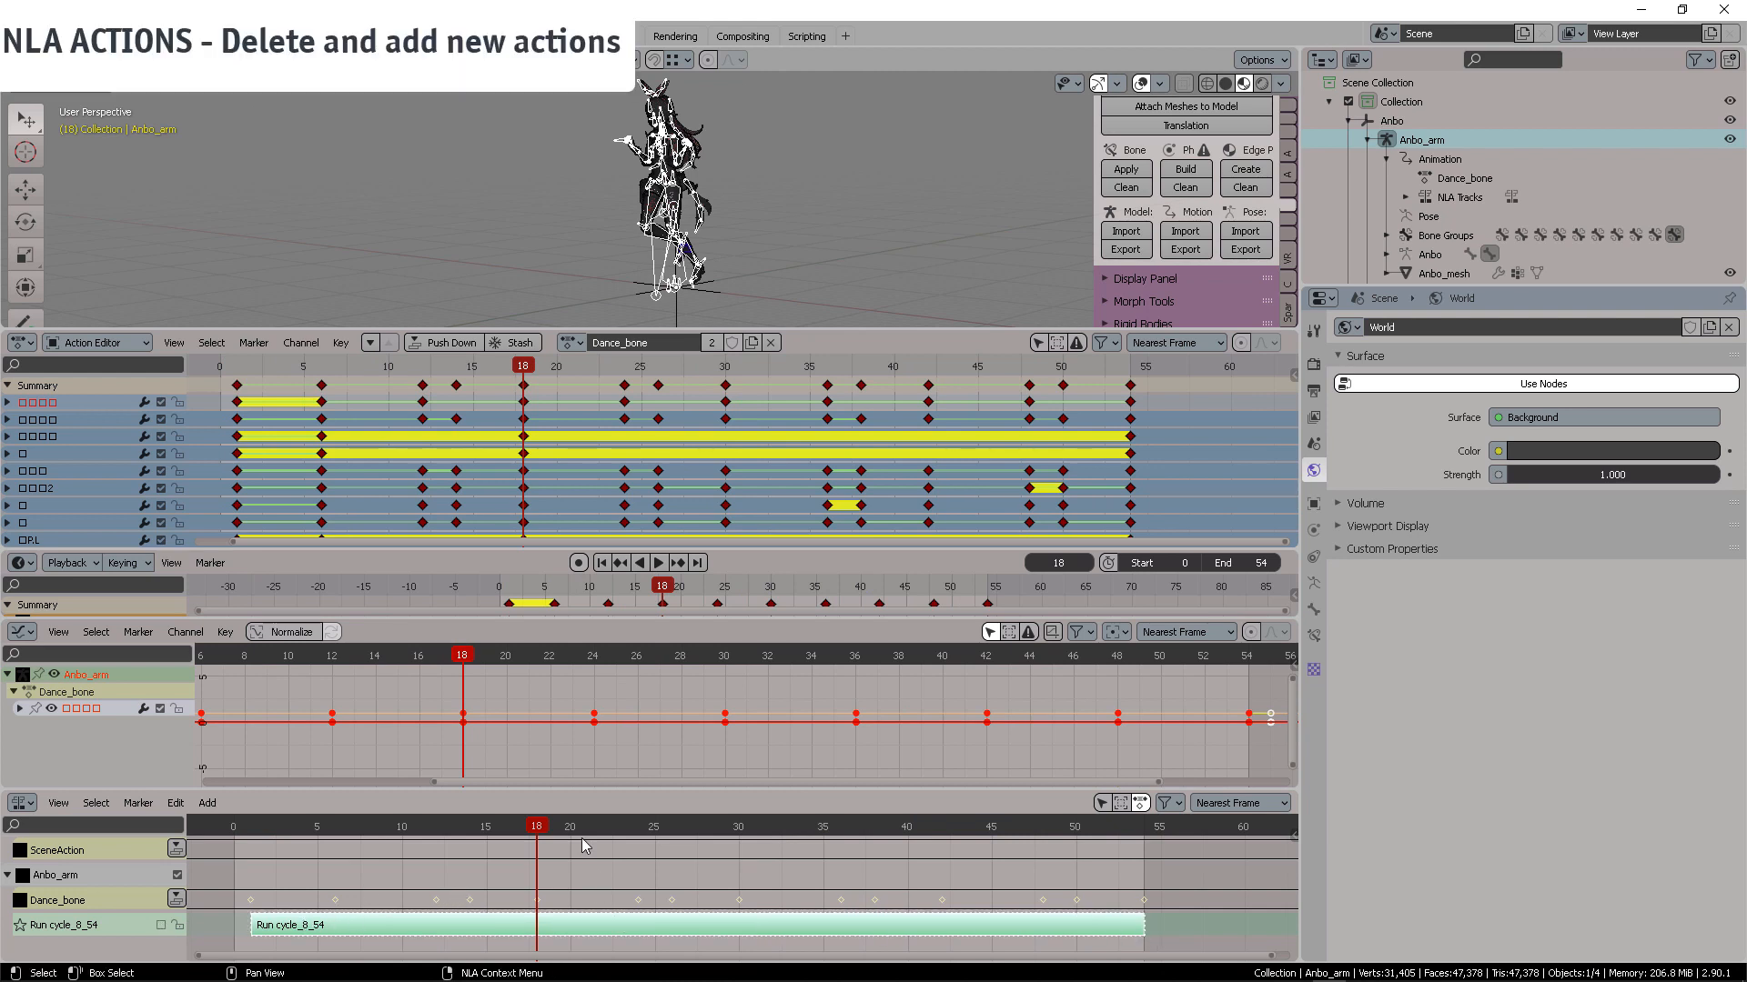
pyautogui.click(603, 563)
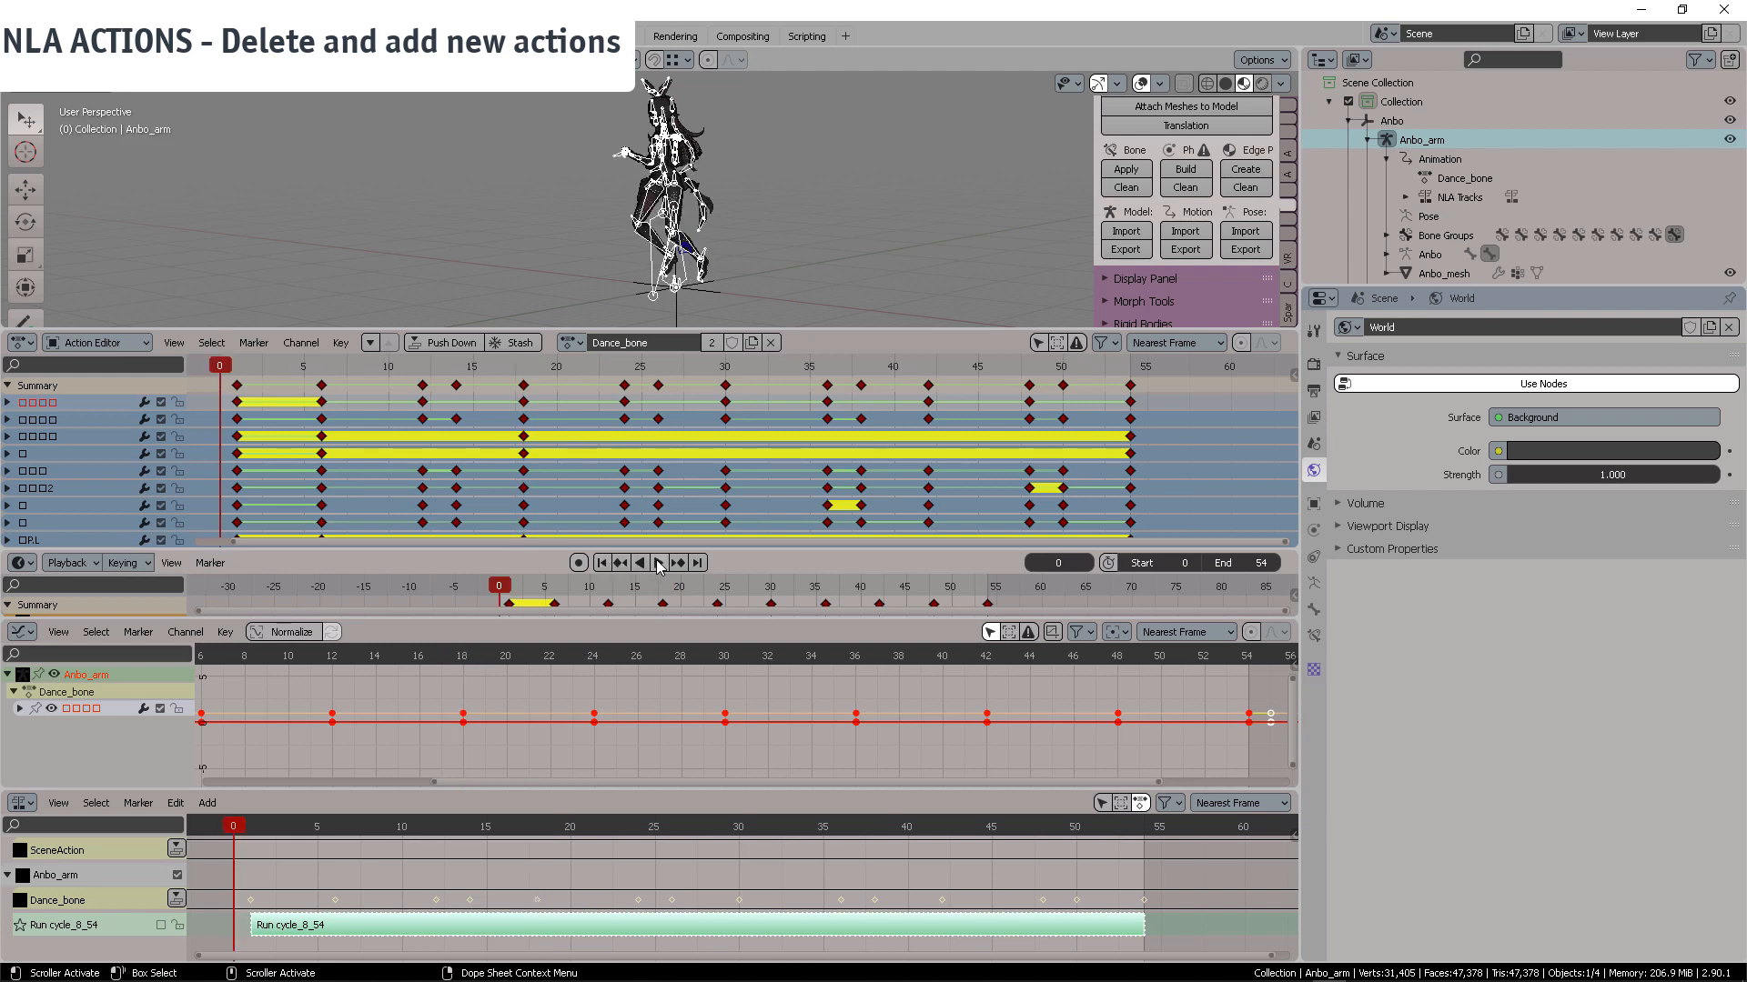
pyautogui.click(659, 563)
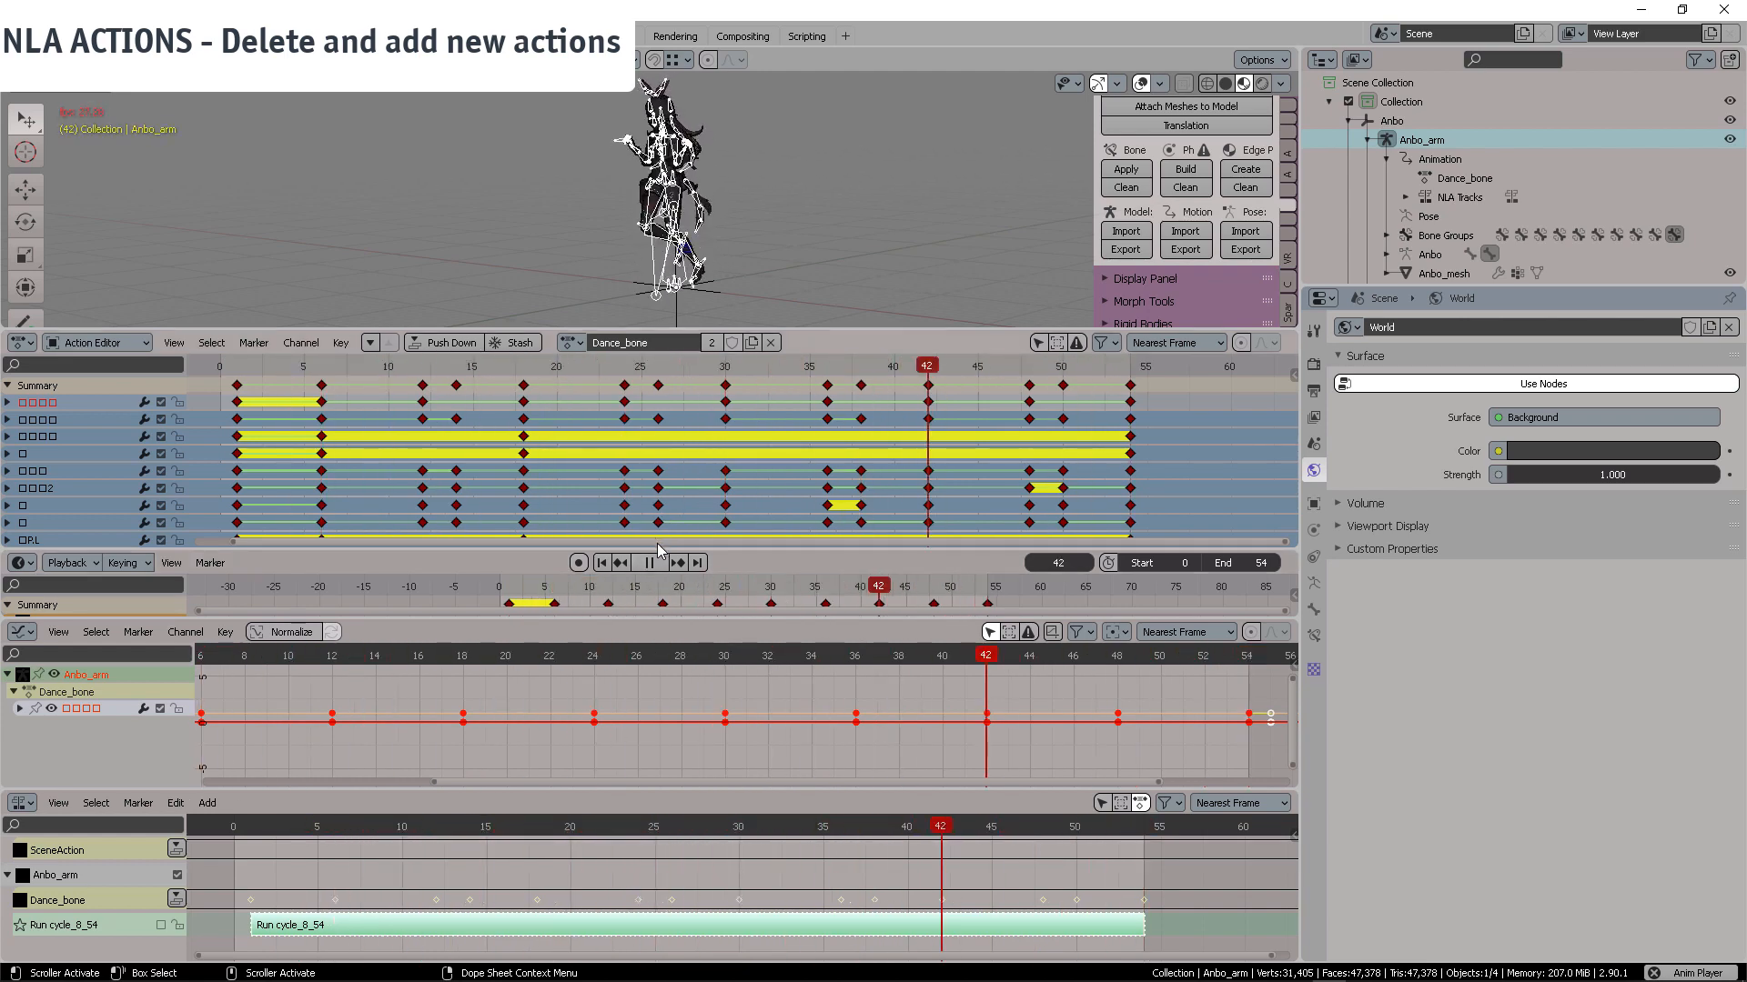
pyautogui.press('space')
# Choose Dance_bone from the armature's action list and replay the animation from the start frame
pyautogui.click(580, 345)
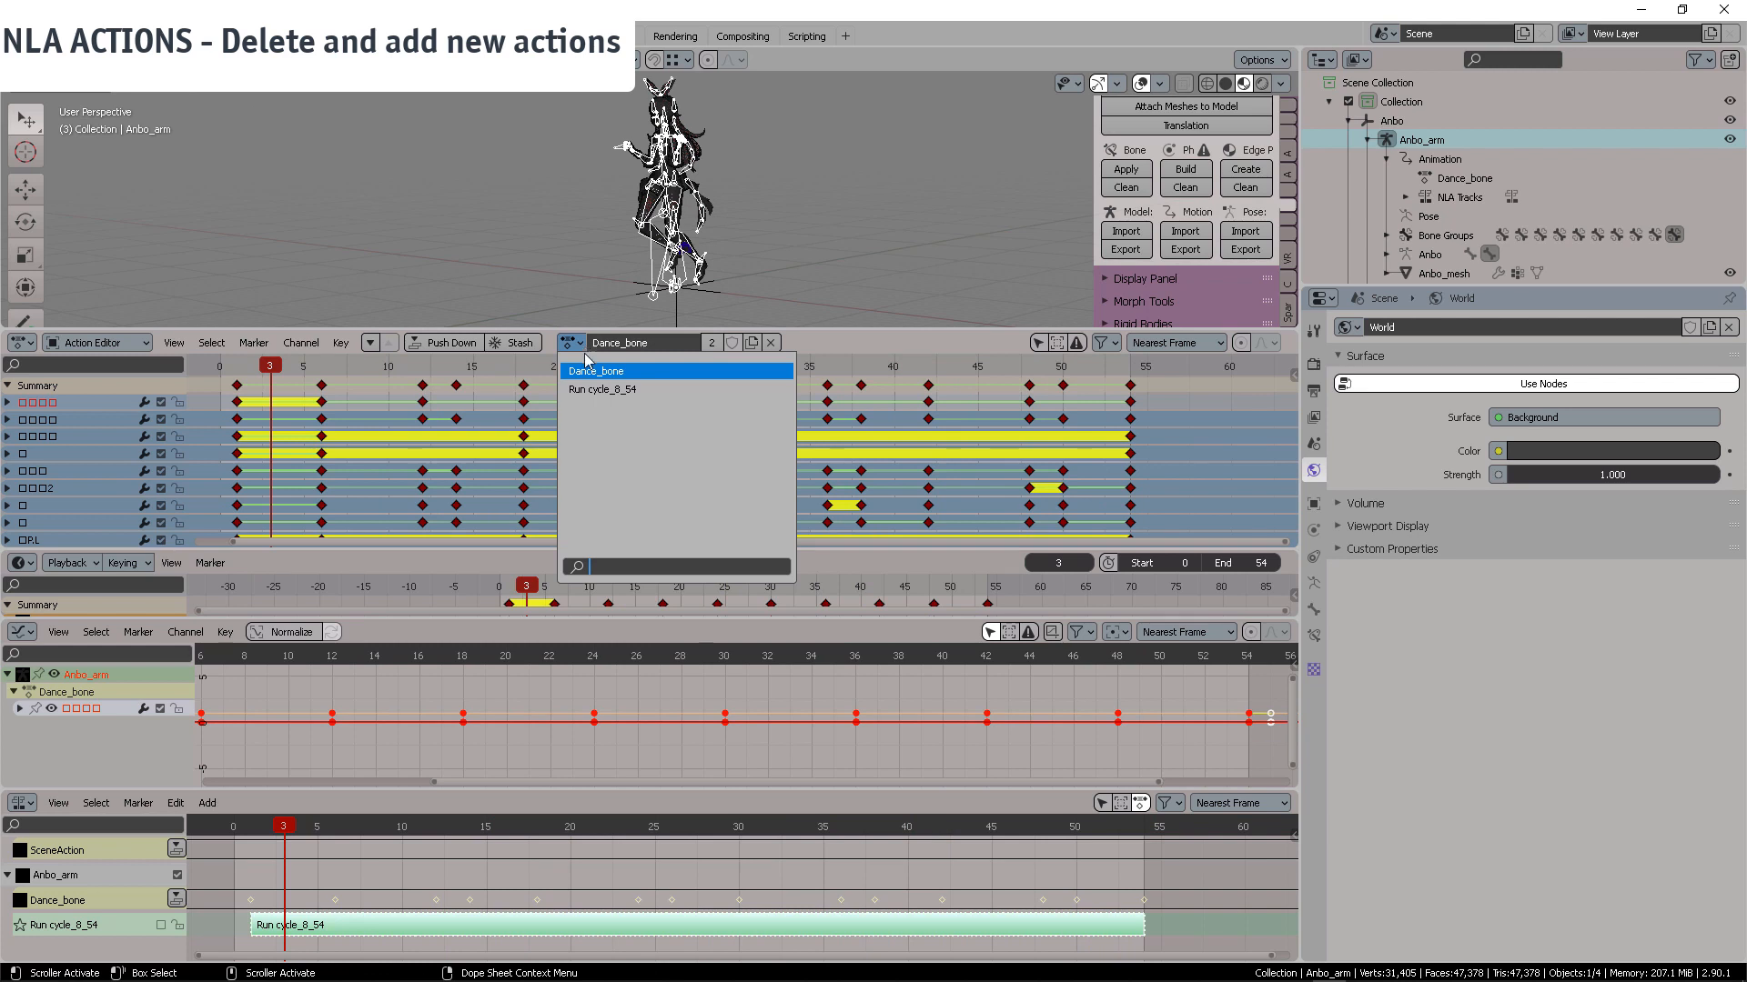
pyautogui.click(639, 371)
pyautogui.click(602, 563)
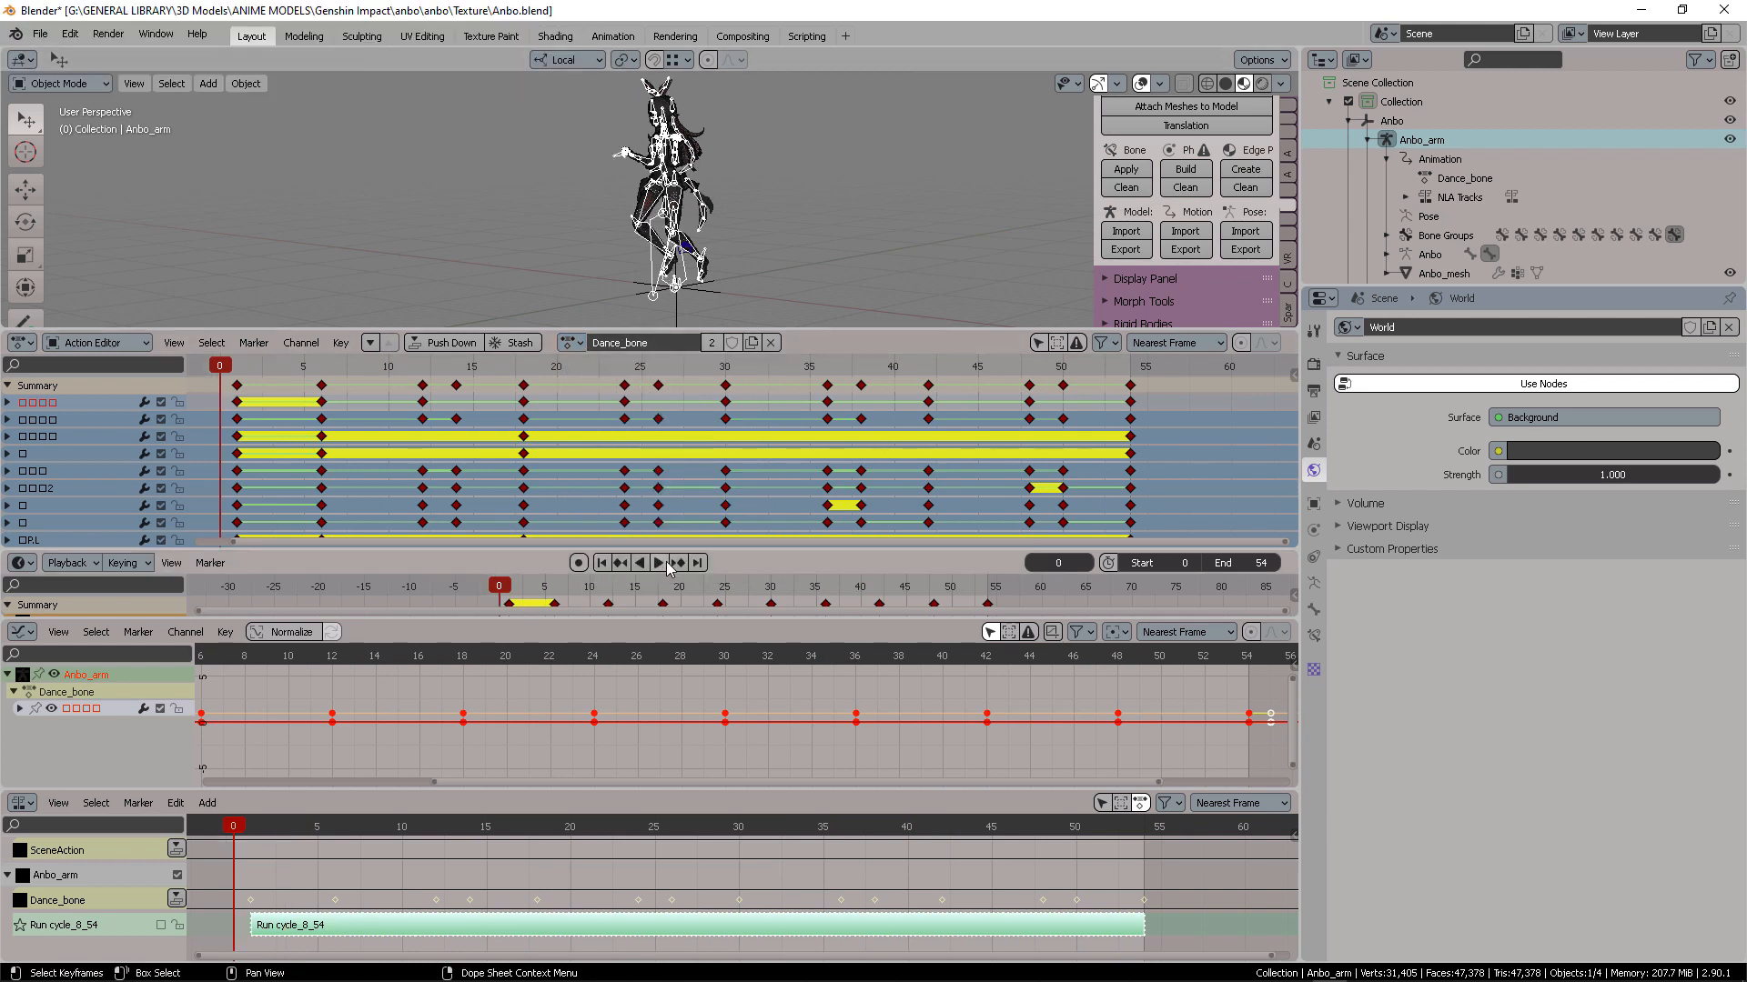
pyautogui.click(665, 564)
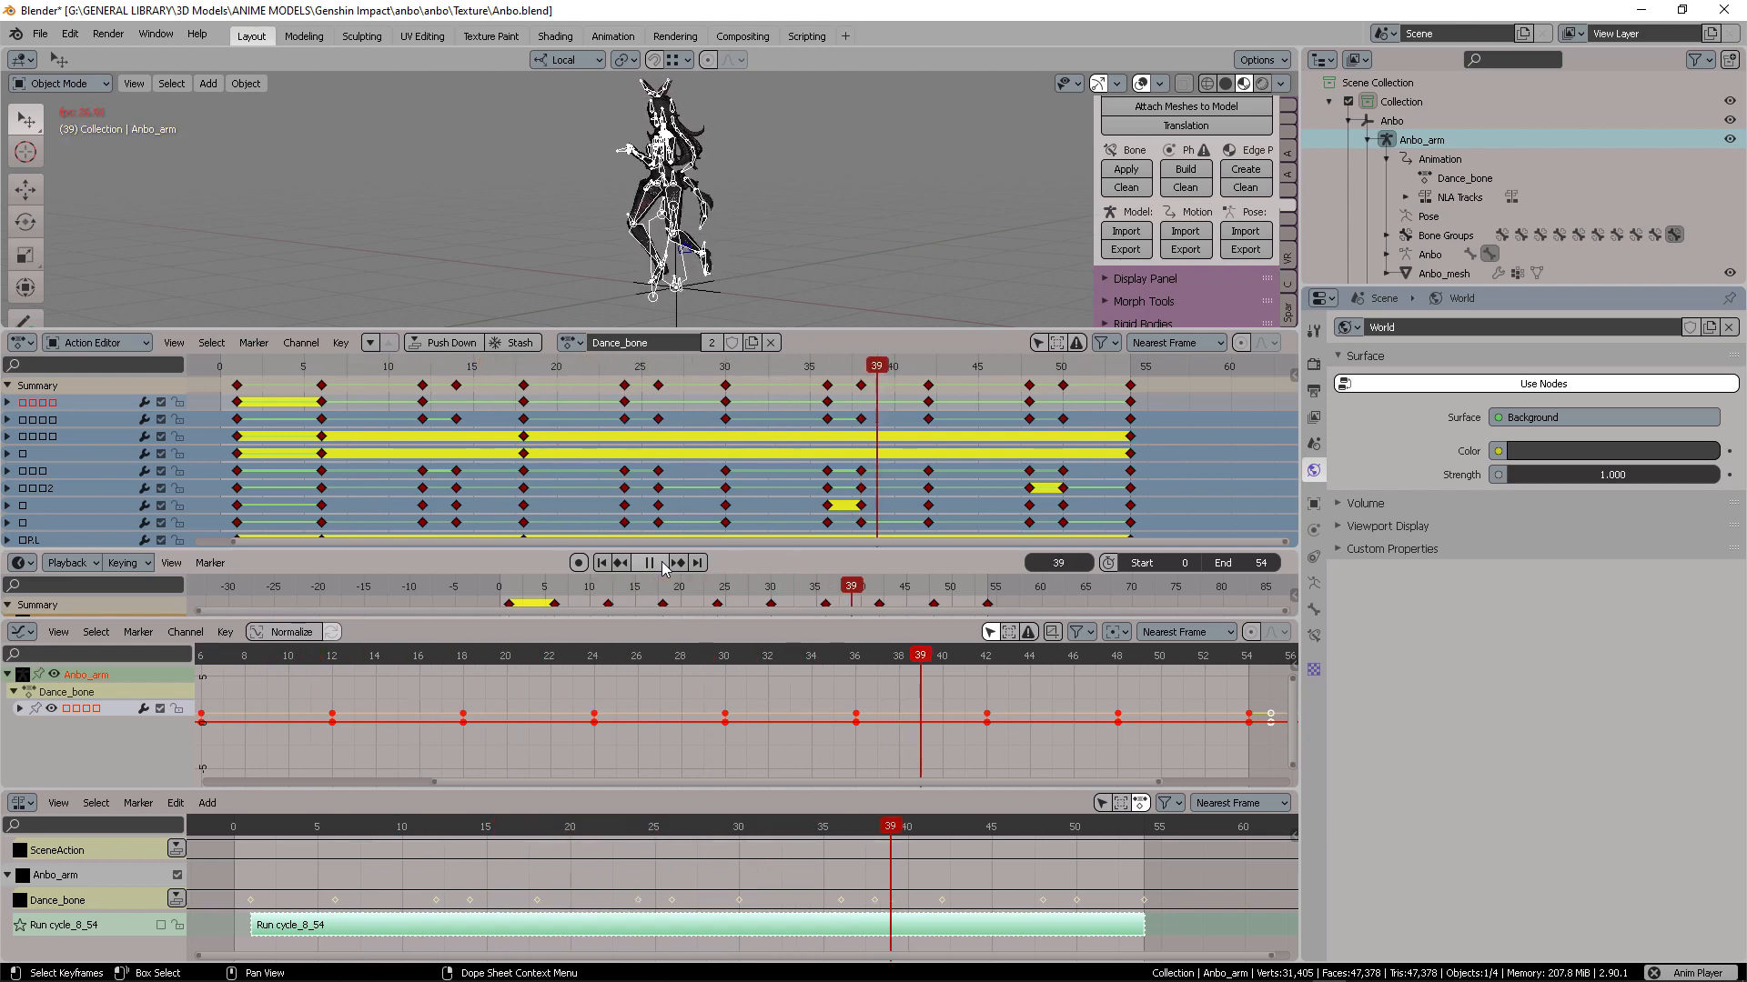
pyautogui.press('space')
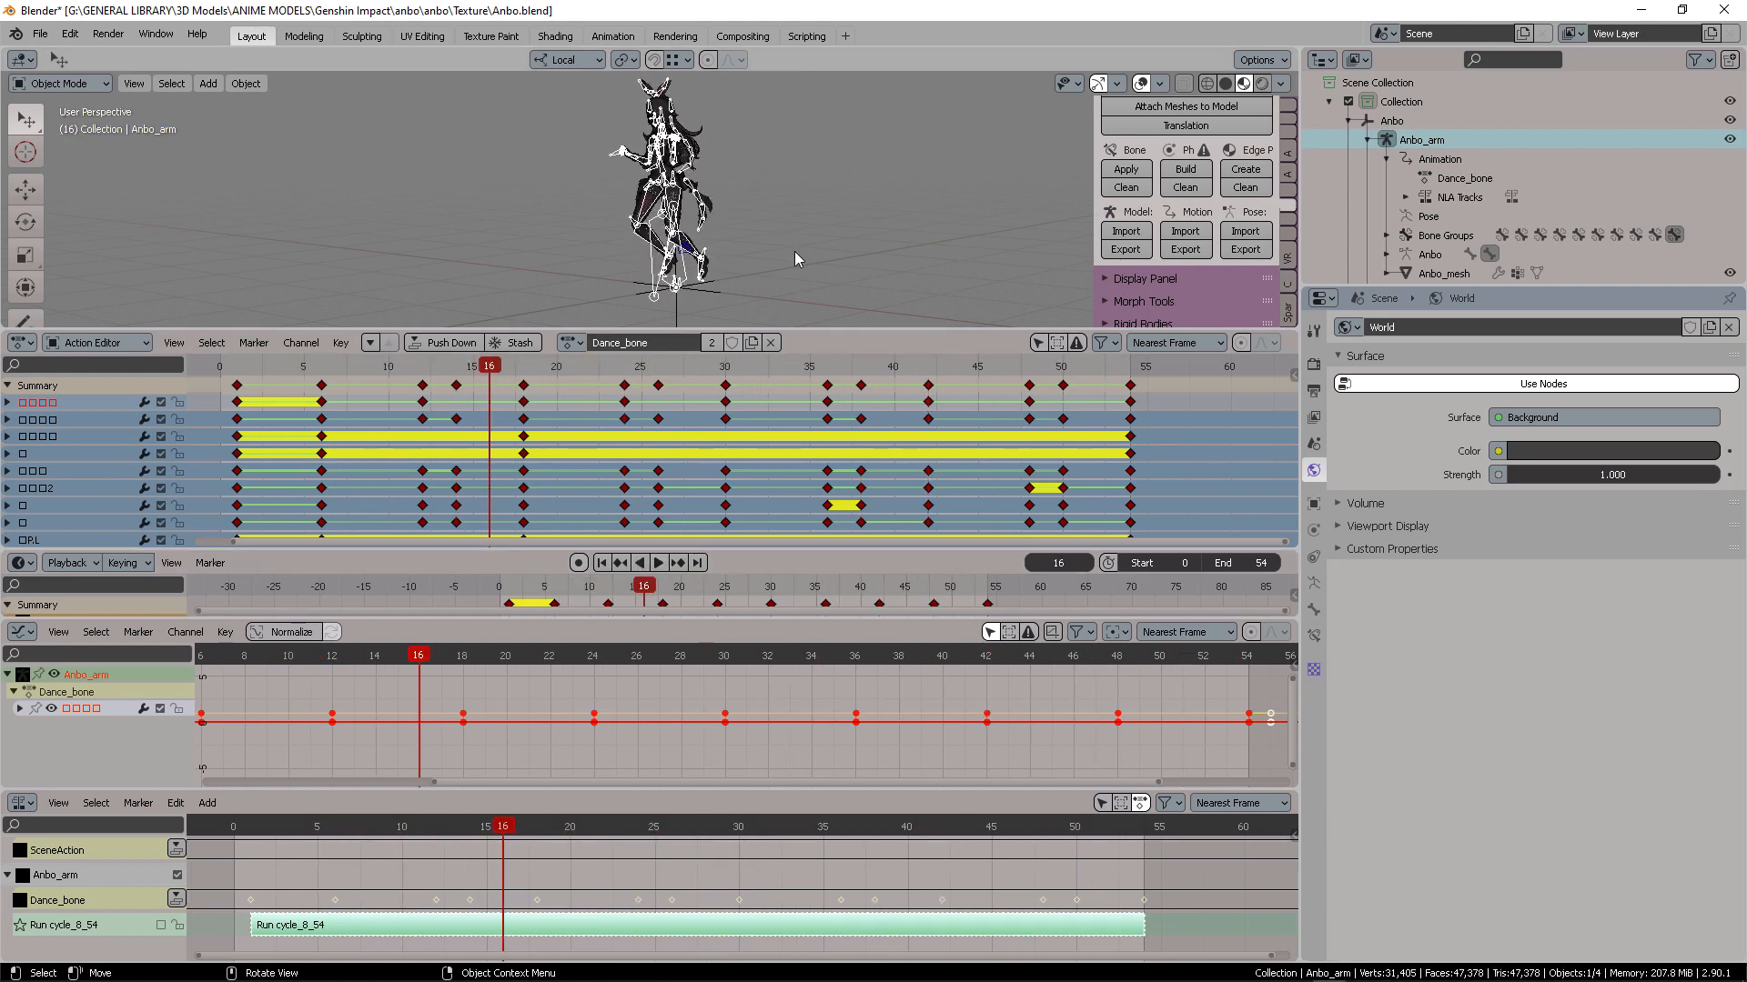
# Push the Dance_bone action down onto a new NLA track
pyautogui.click(442, 348)
pyautogui.scroll(-2, 369, 819)
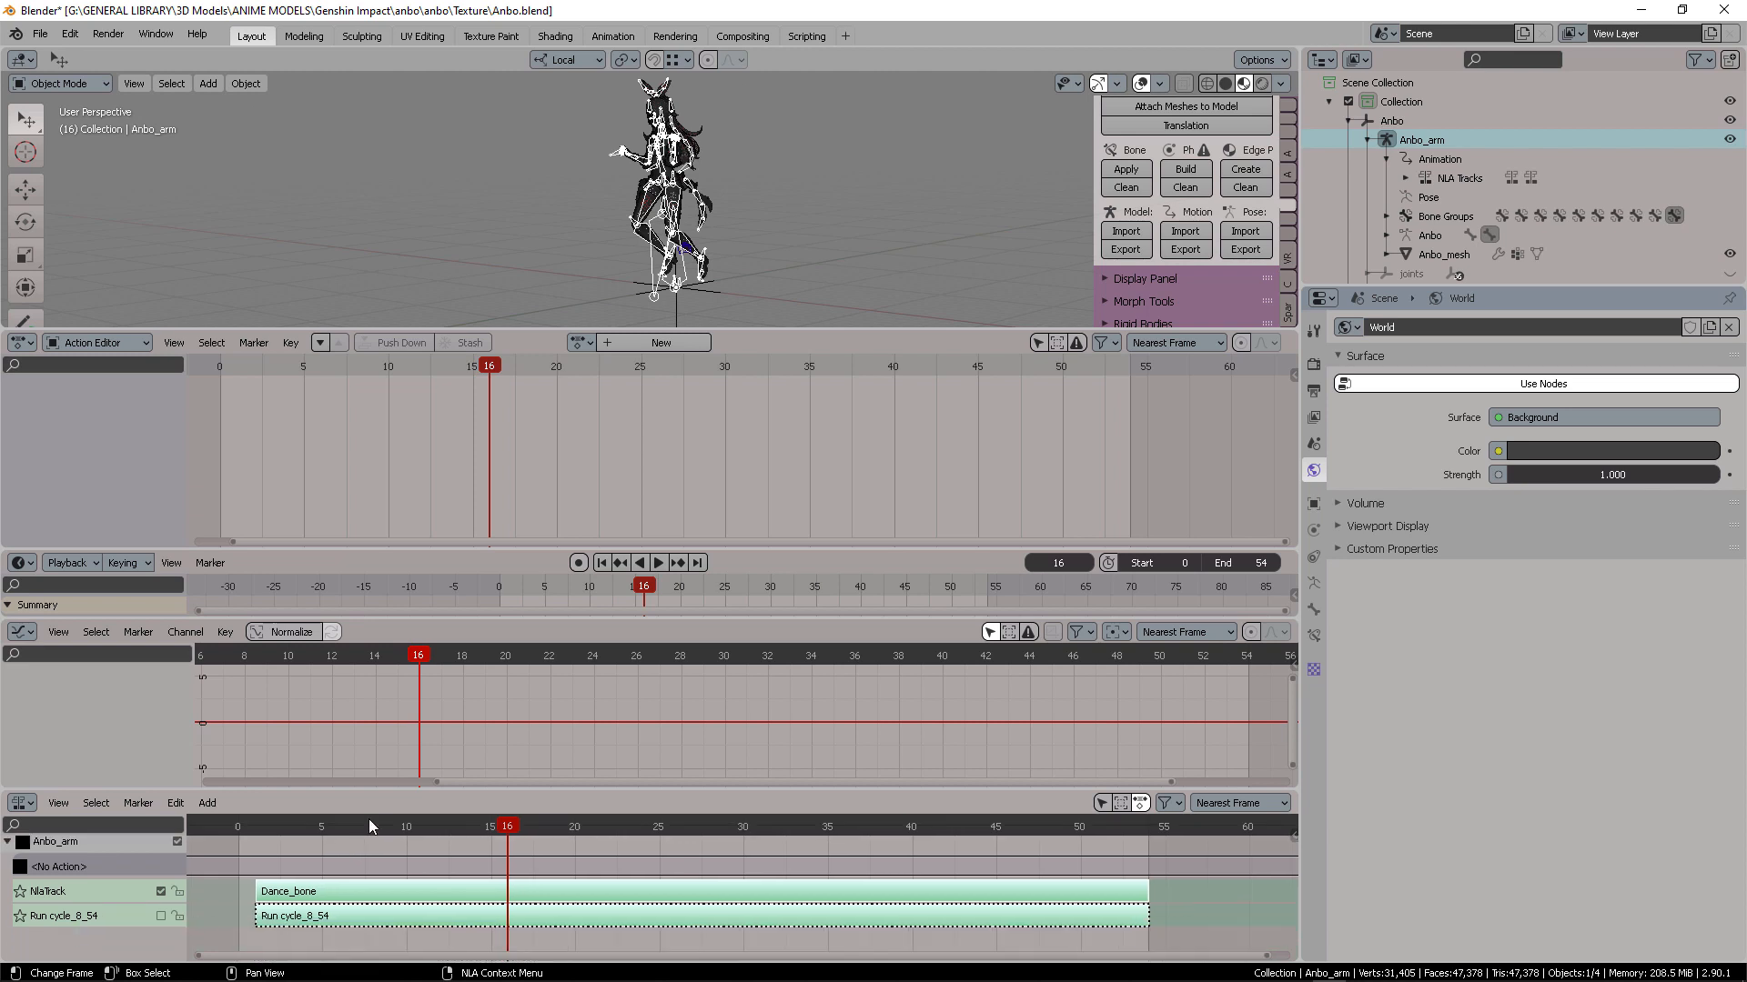
pyautogui.click(331, 856)
pyautogui.click(341, 878)
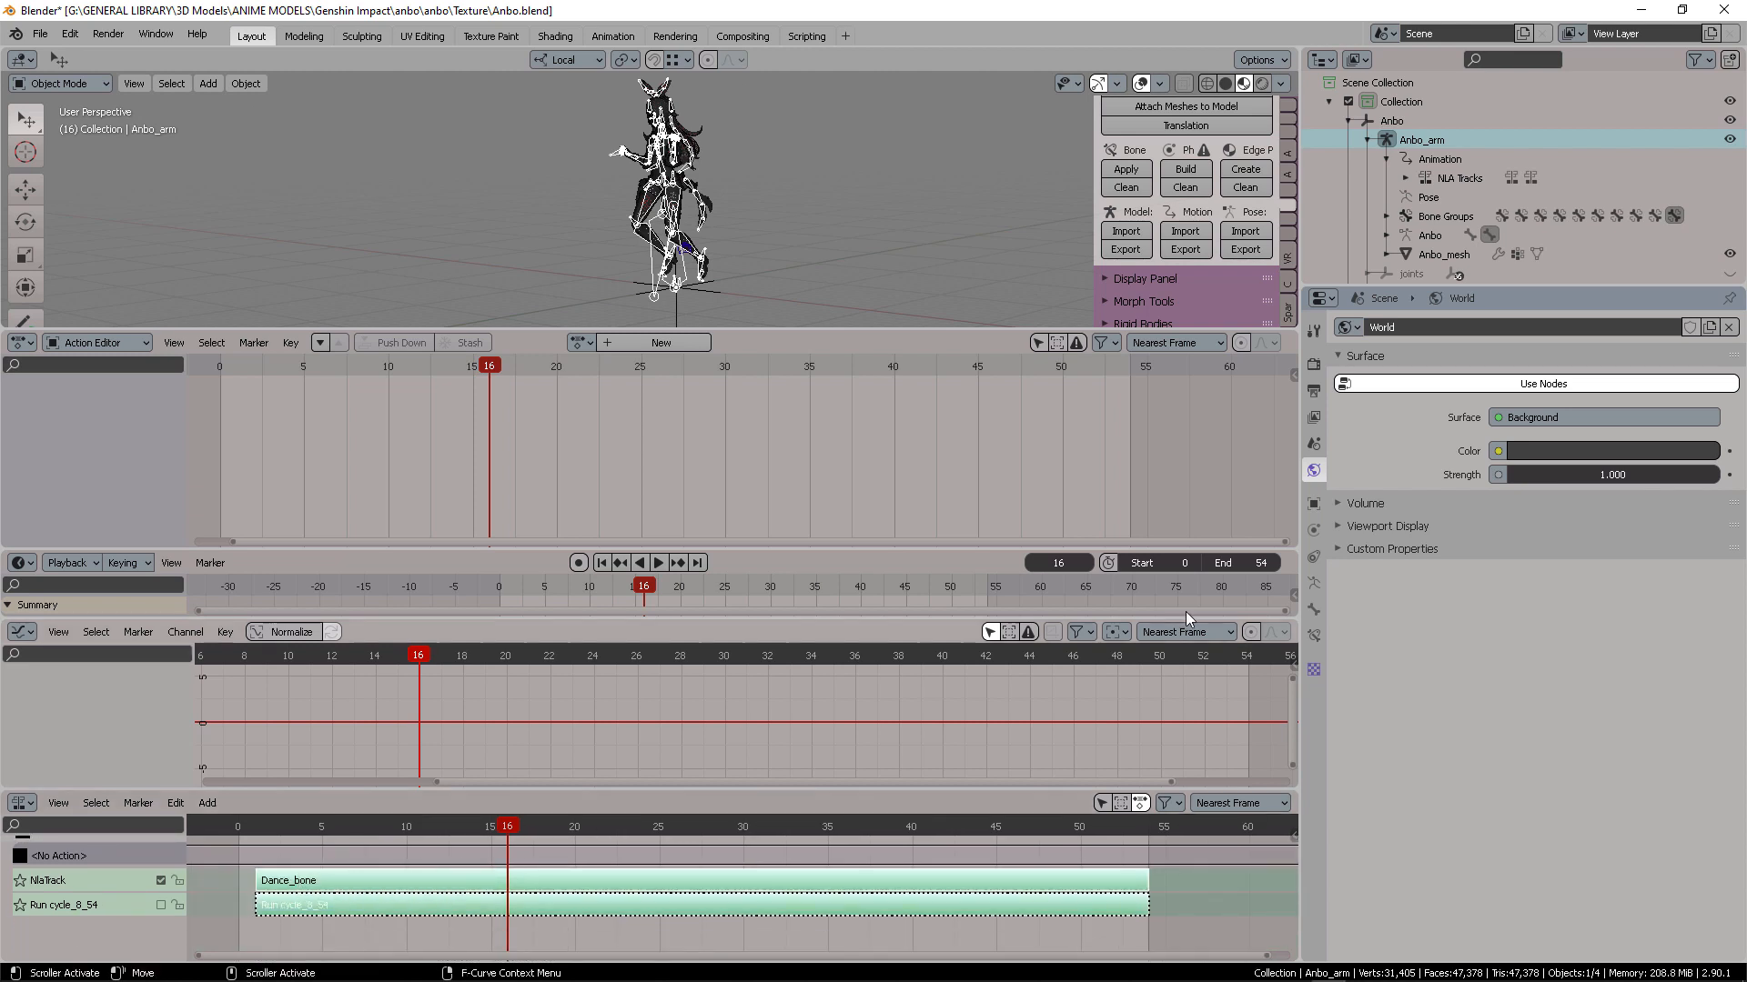
# Delete the Dance_bone strip from its NLA track
pyautogui.click(468, 911)
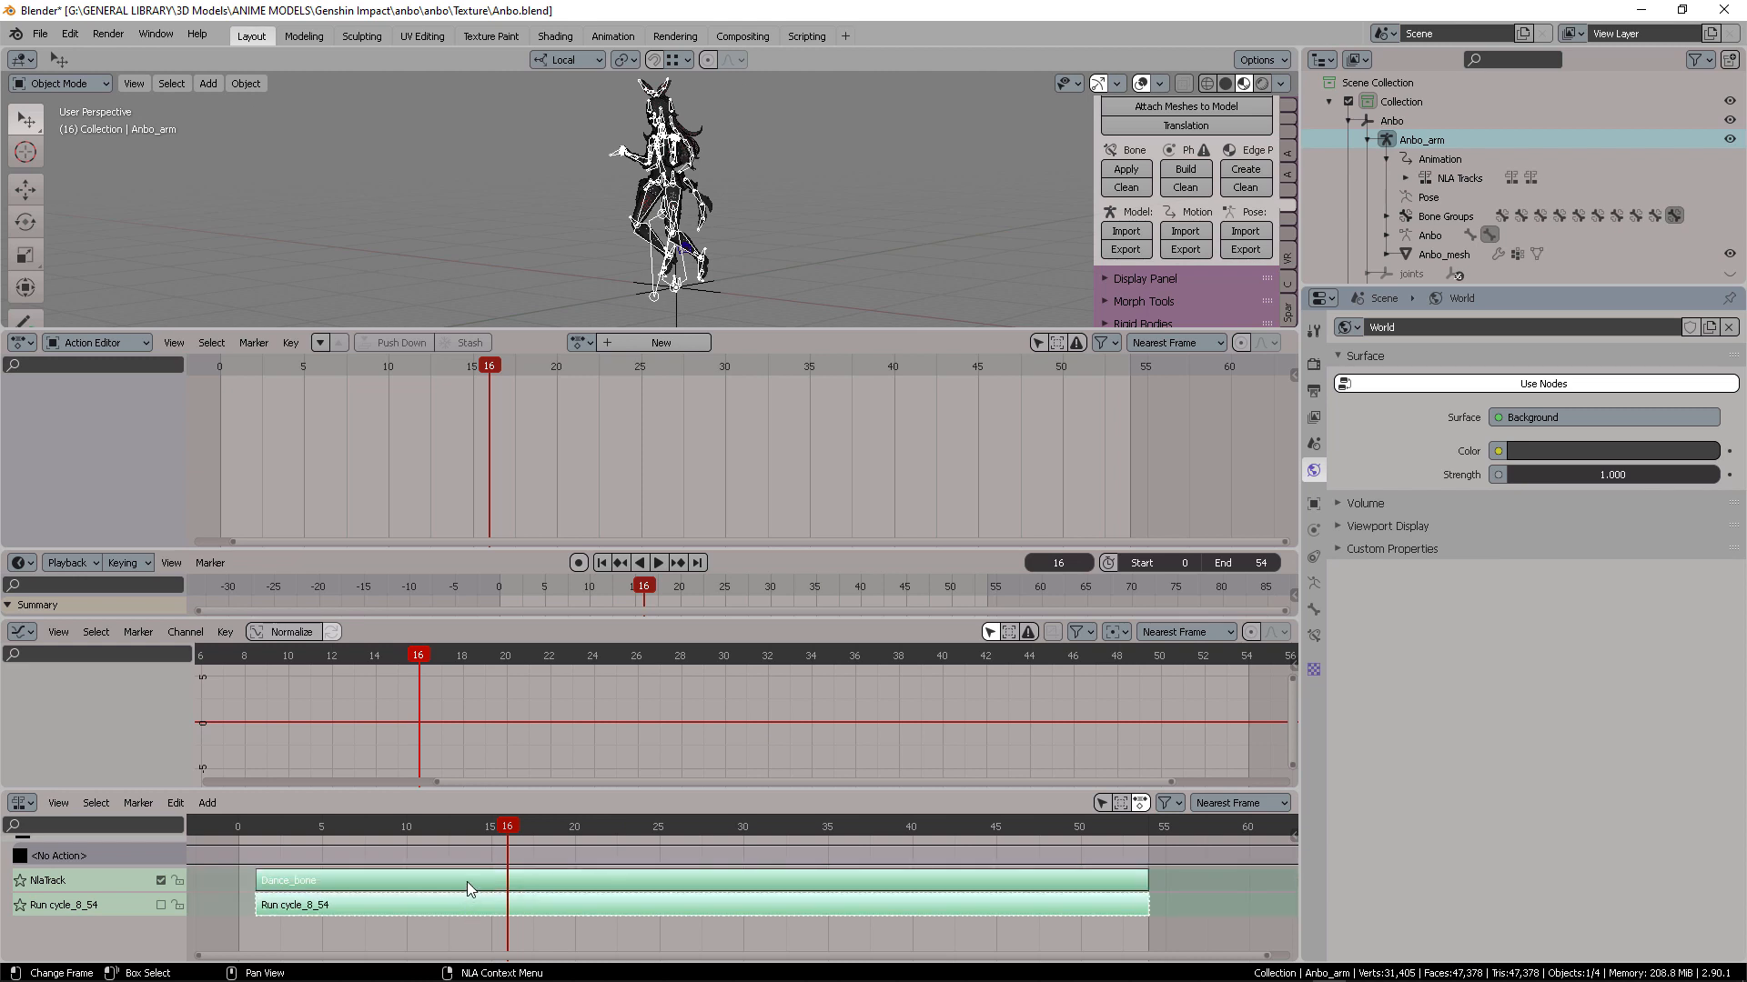
pyautogui.click(471, 886)
pyautogui.click(466, 904)
pyautogui.moveTo(487, 832); pyautogui.dragTo(456, 829)
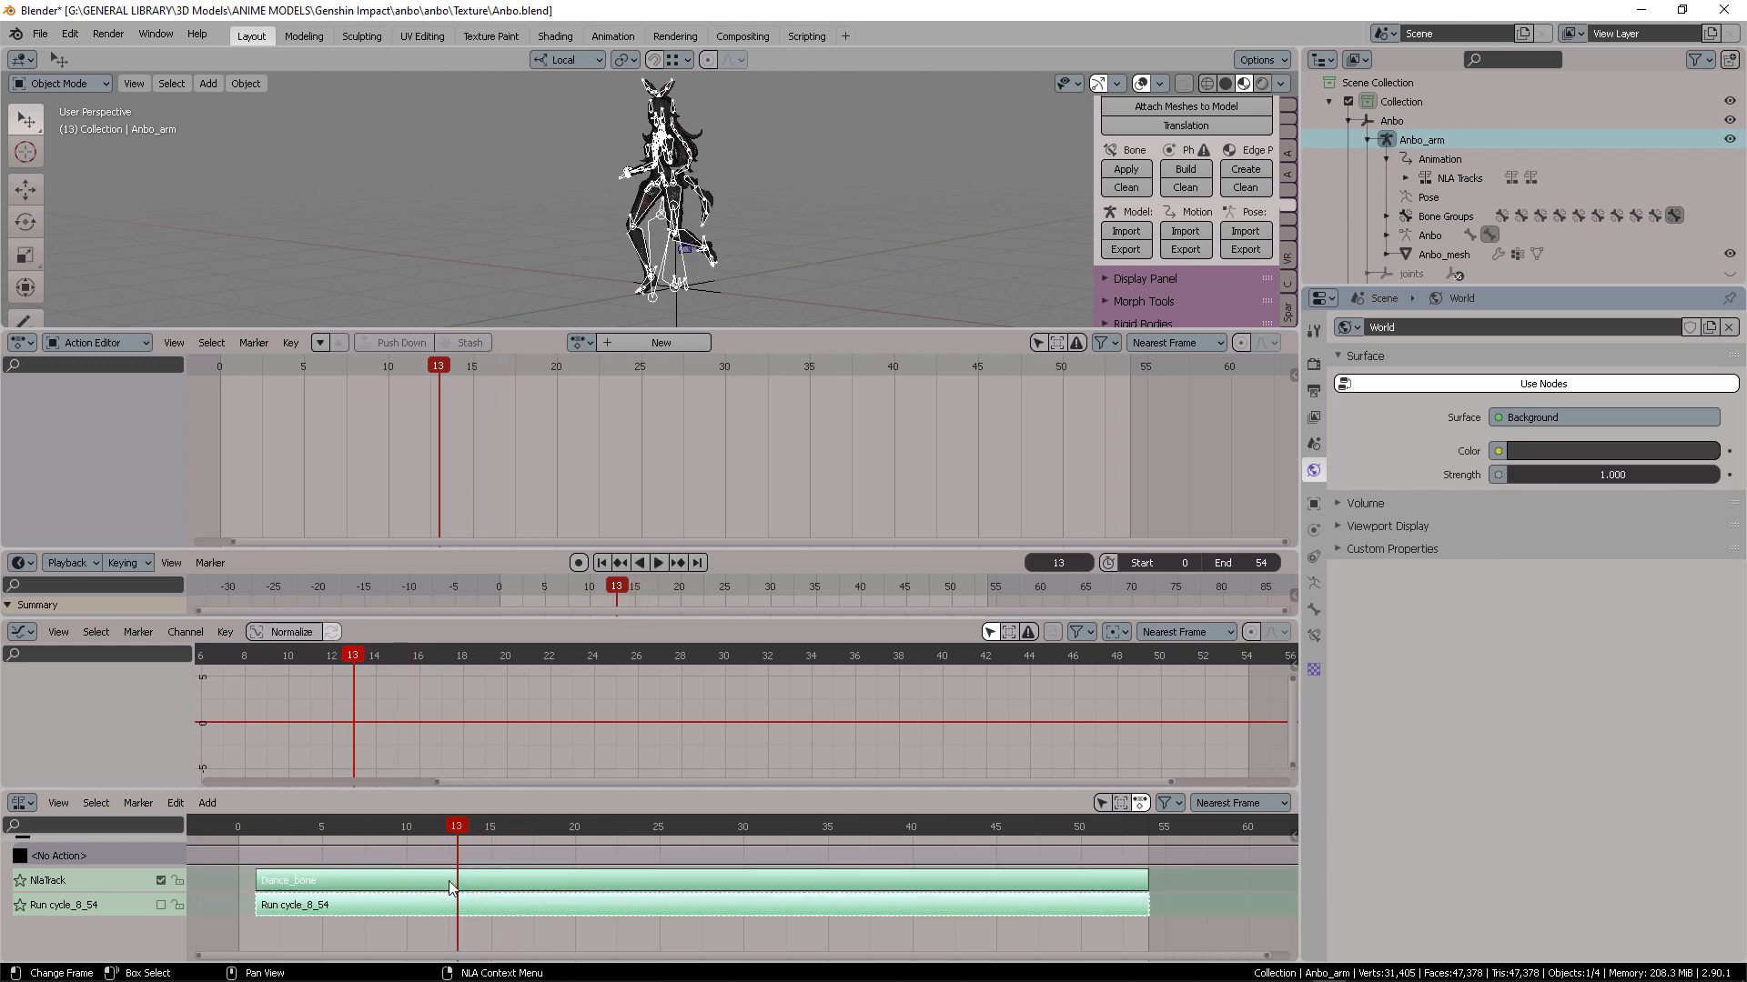
pyautogui.click(394, 881)
pyautogui.press('Delete')
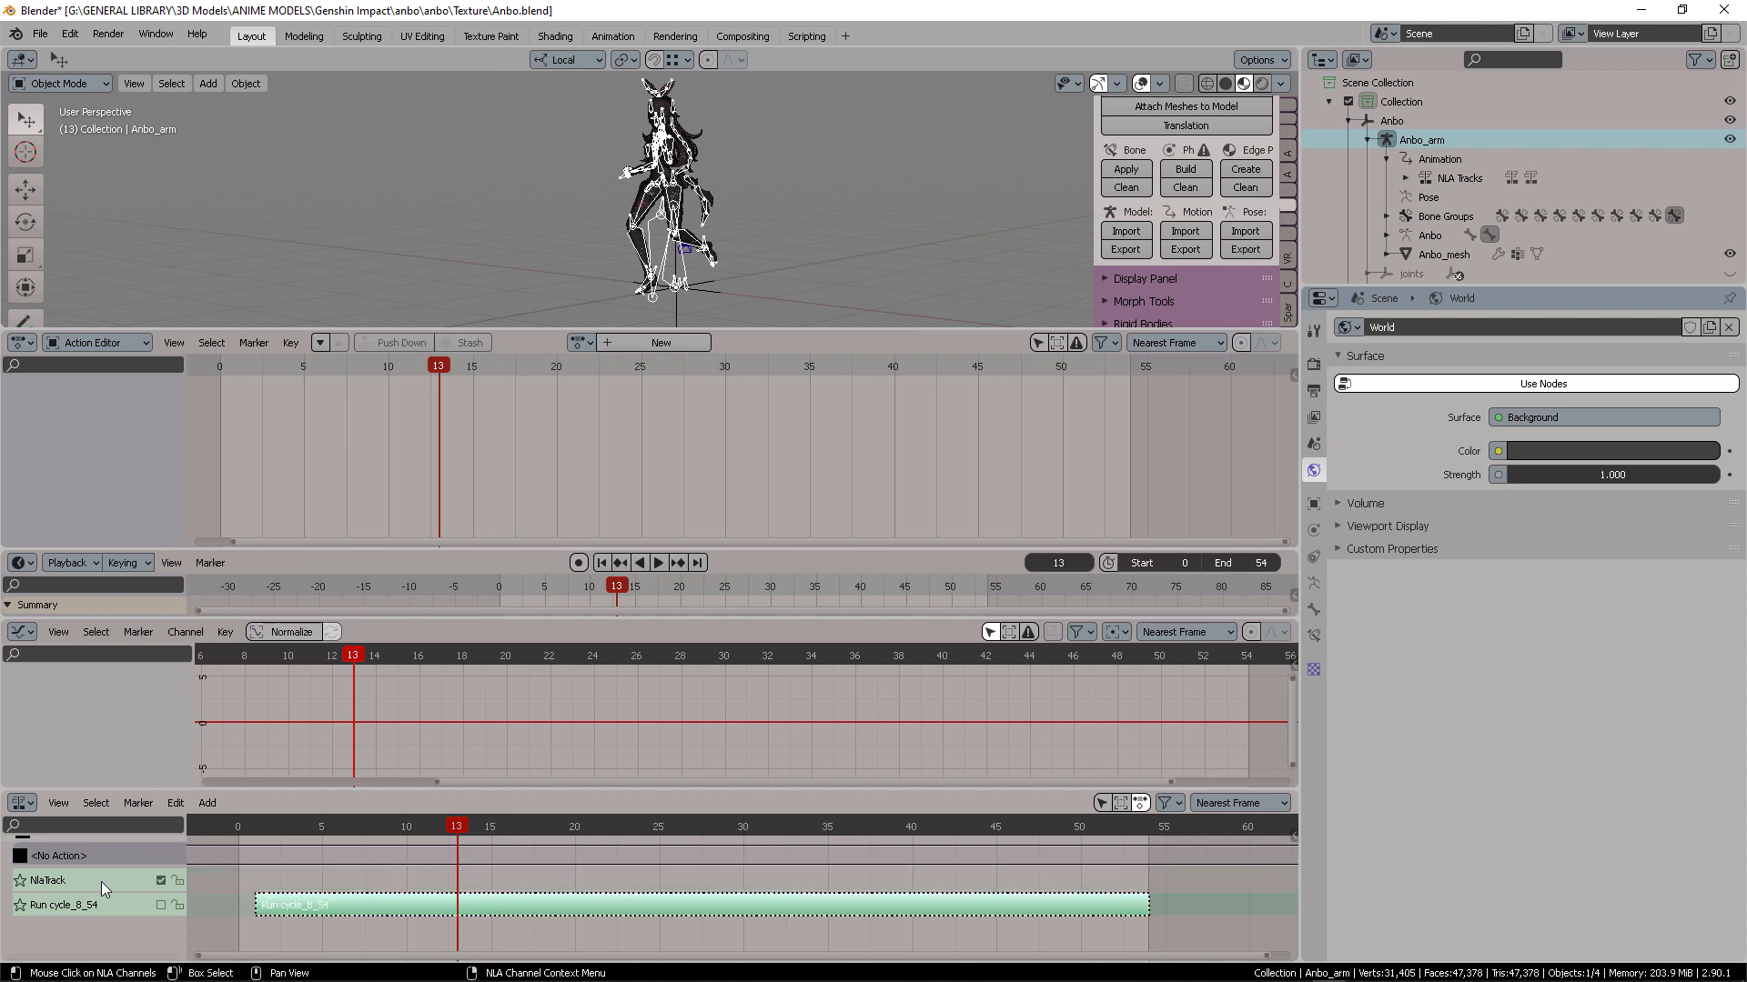
# Try to remove the empty animation data from the NLA channels
pyautogui.rightClick(102, 889)
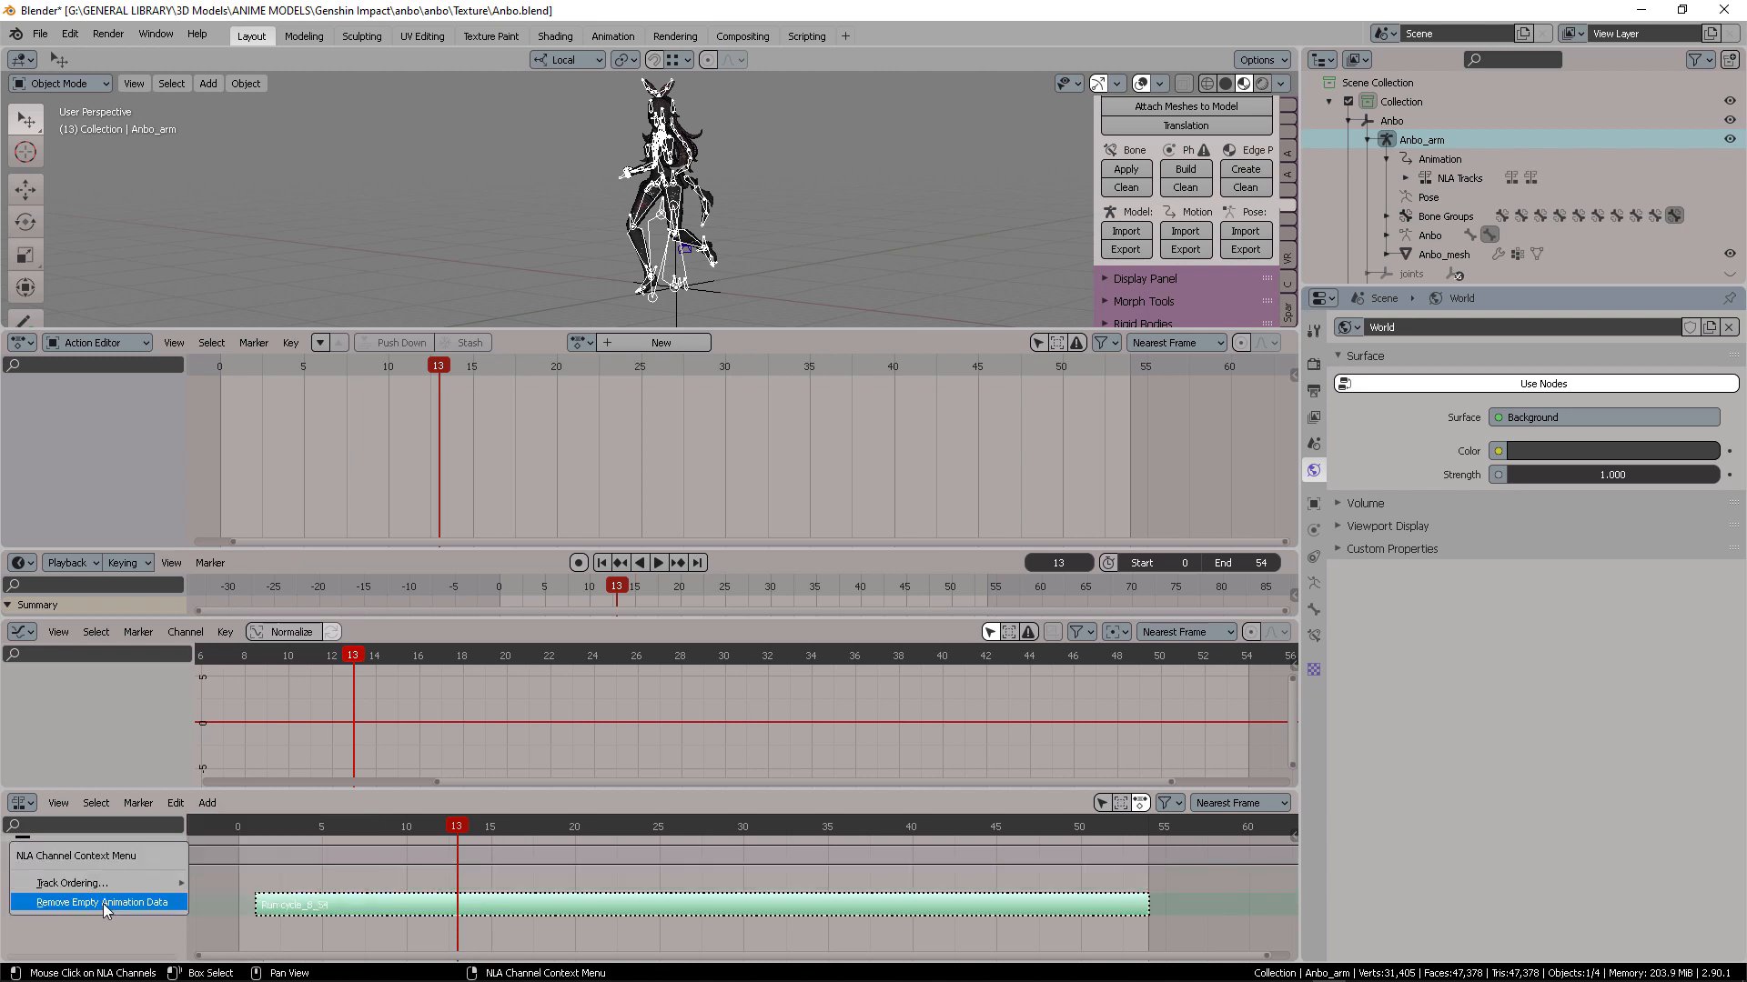
pyautogui.click(102, 903)
pyautogui.hotkey('ctrl', 'z')
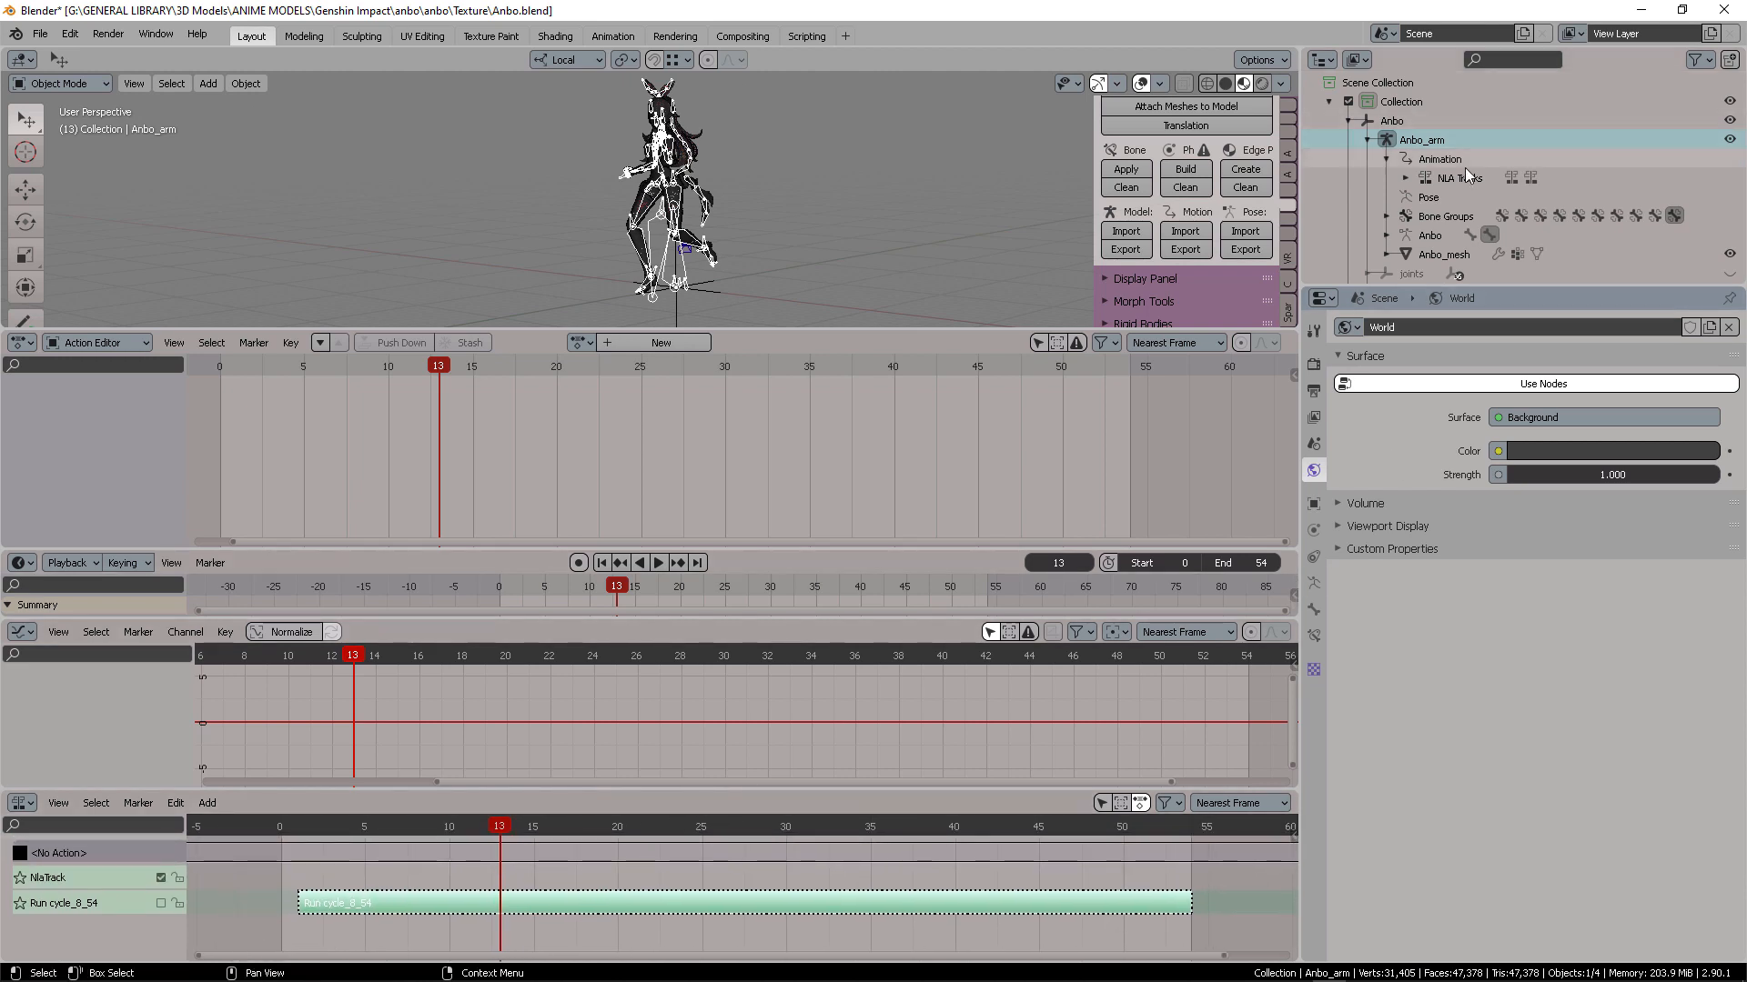
# Try to delete the empty NlaTrack under the armature's NLA Tracks in the Outliner, and undo the deletion
pyautogui.click(1405, 177)
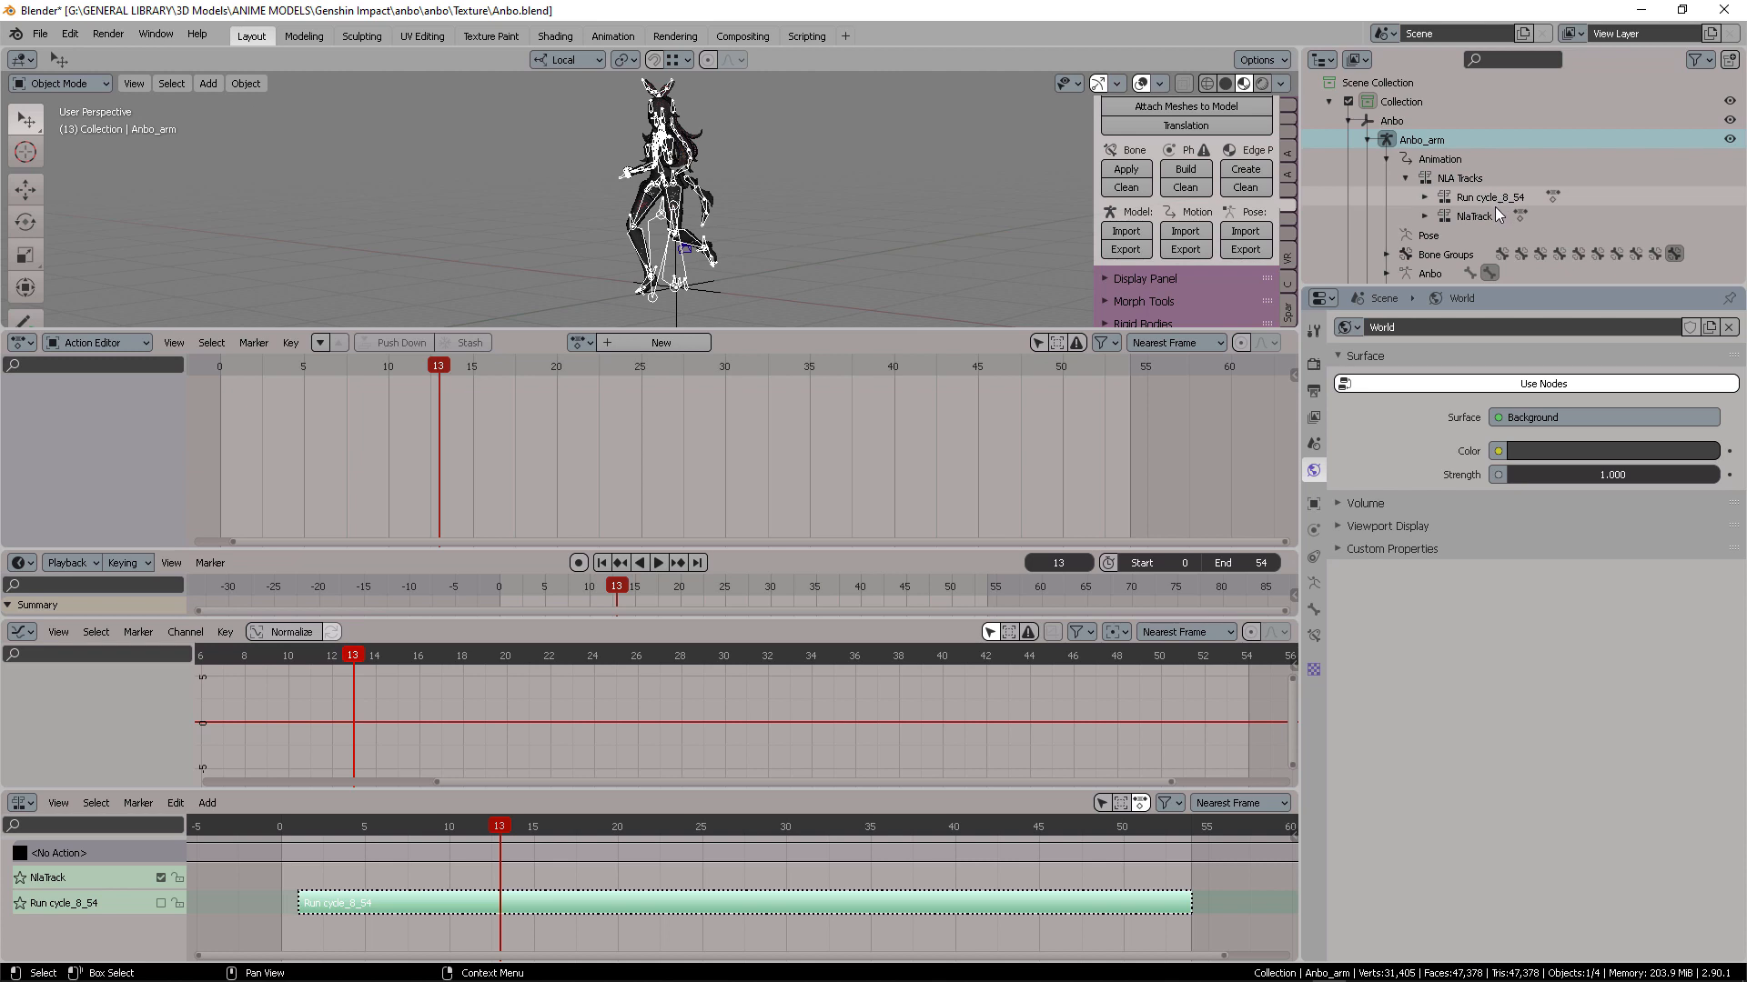
pyautogui.click(1486, 219)
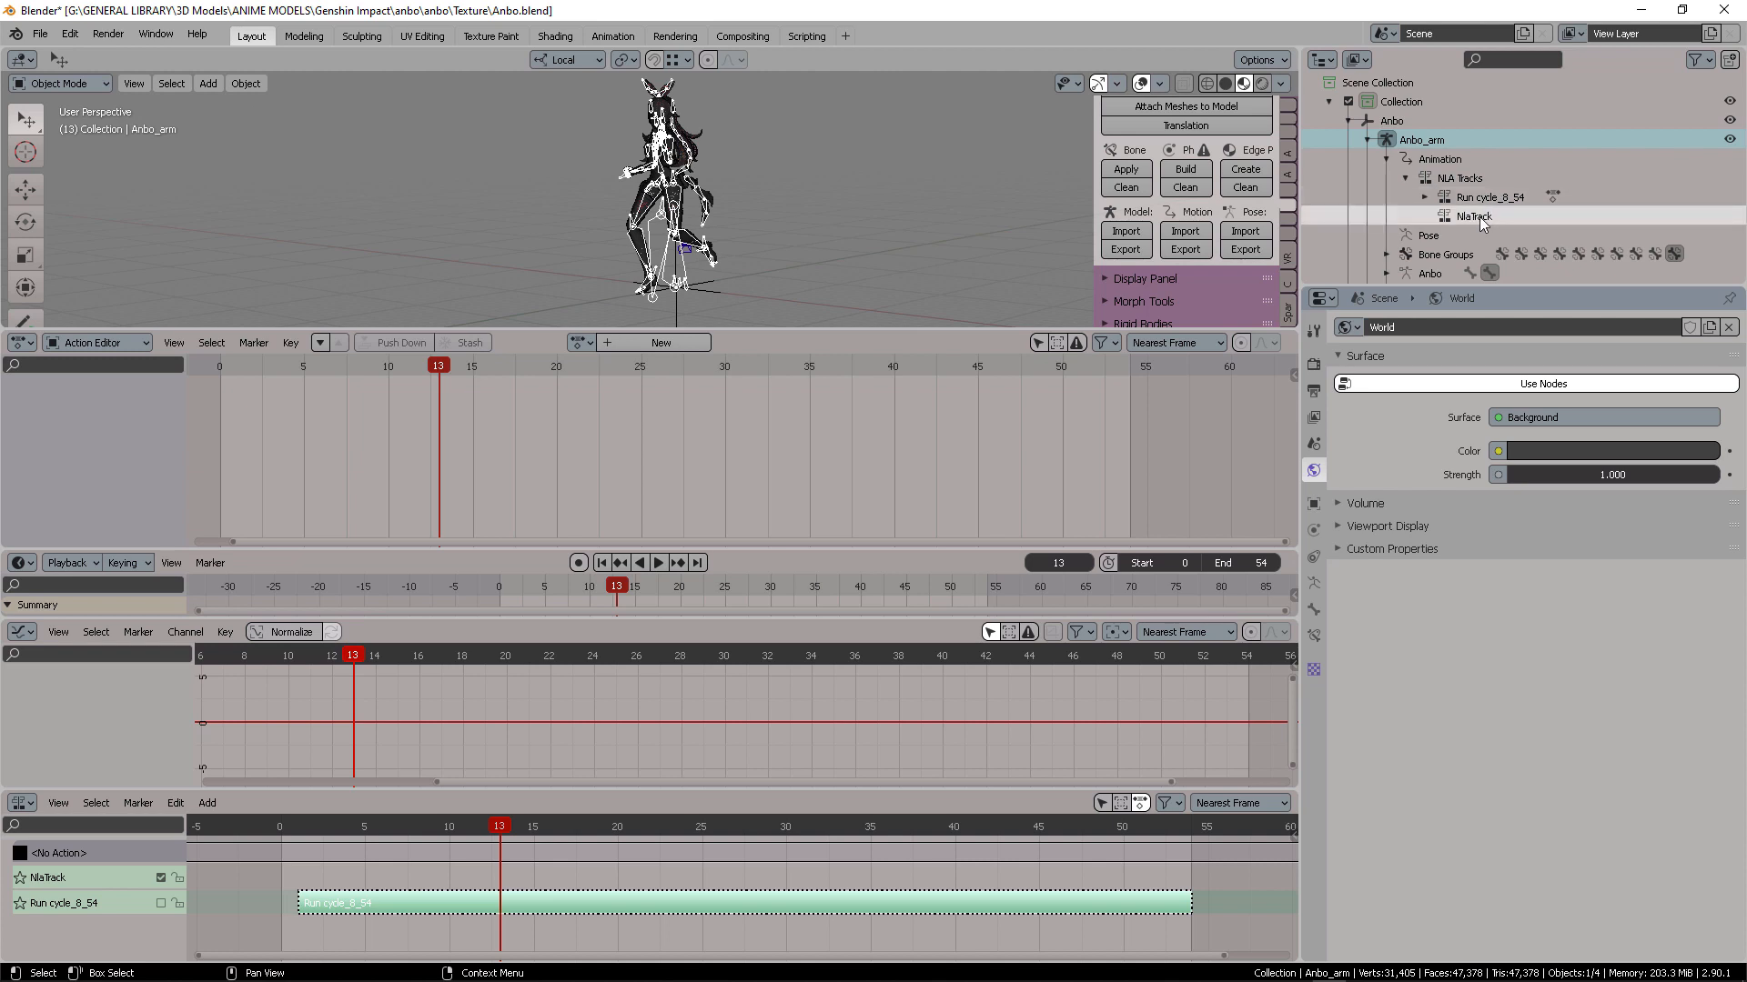
pyautogui.rightClick(1486, 216)
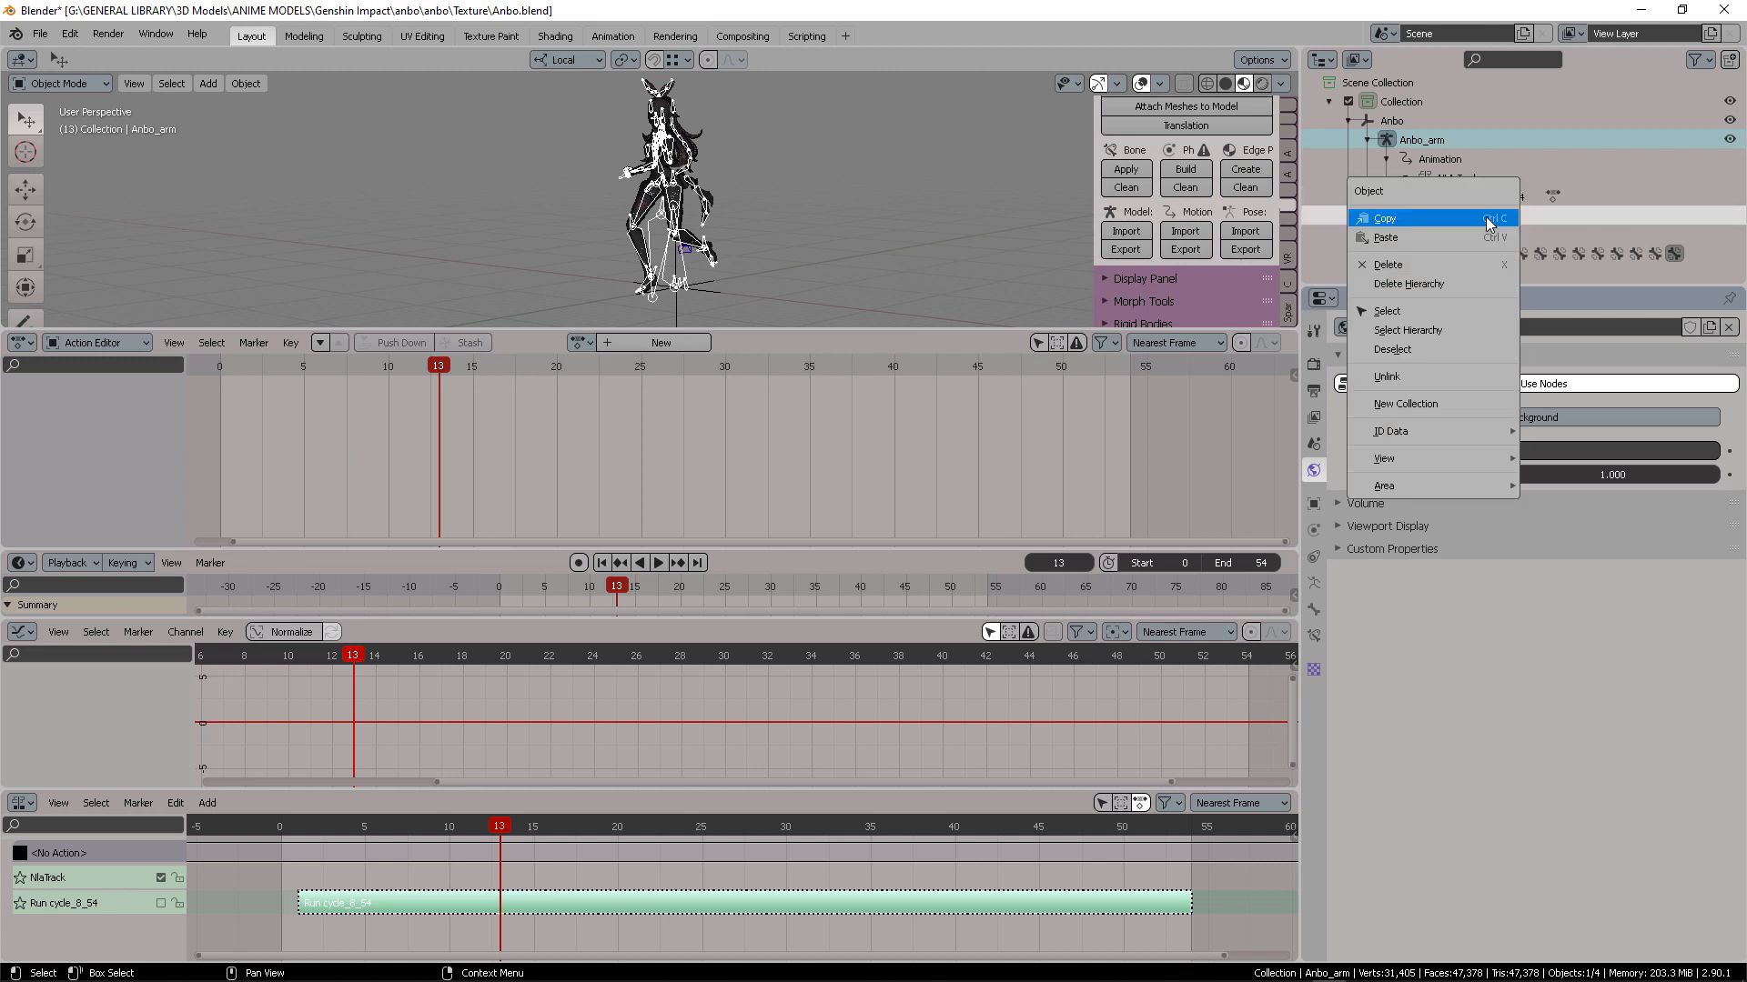
pyautogui.click(1418, 265)
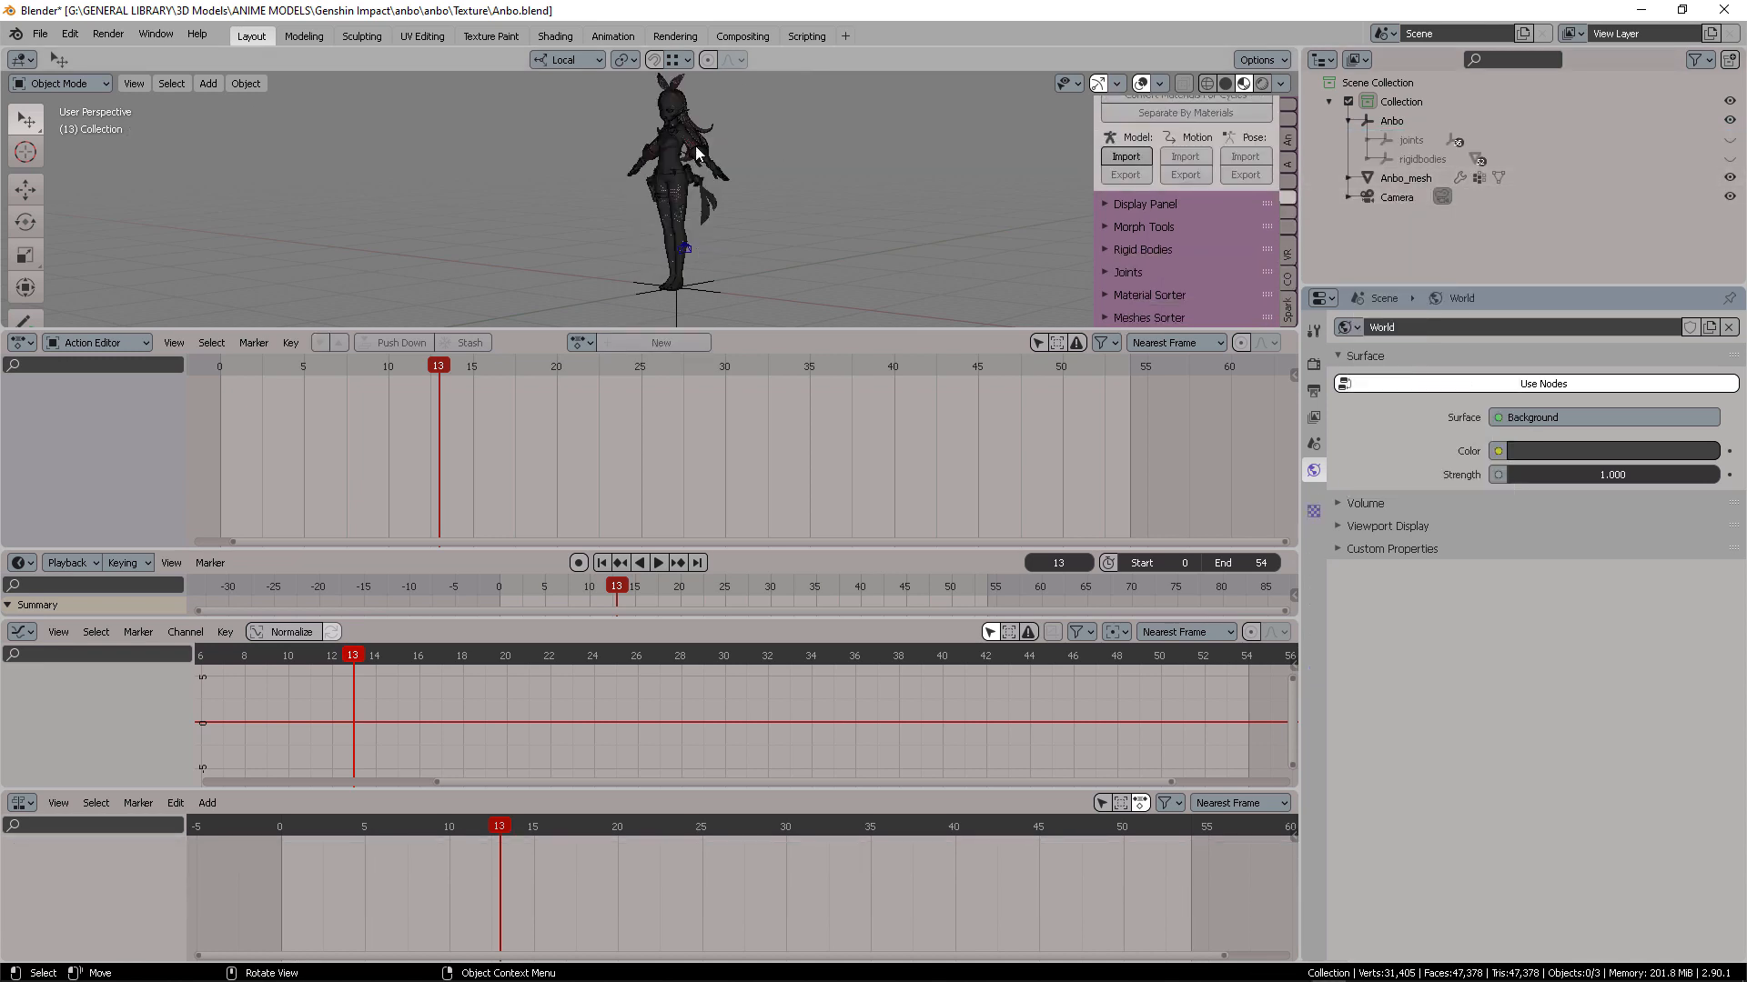
pyautogui.hotkey('ctrl', 'z')
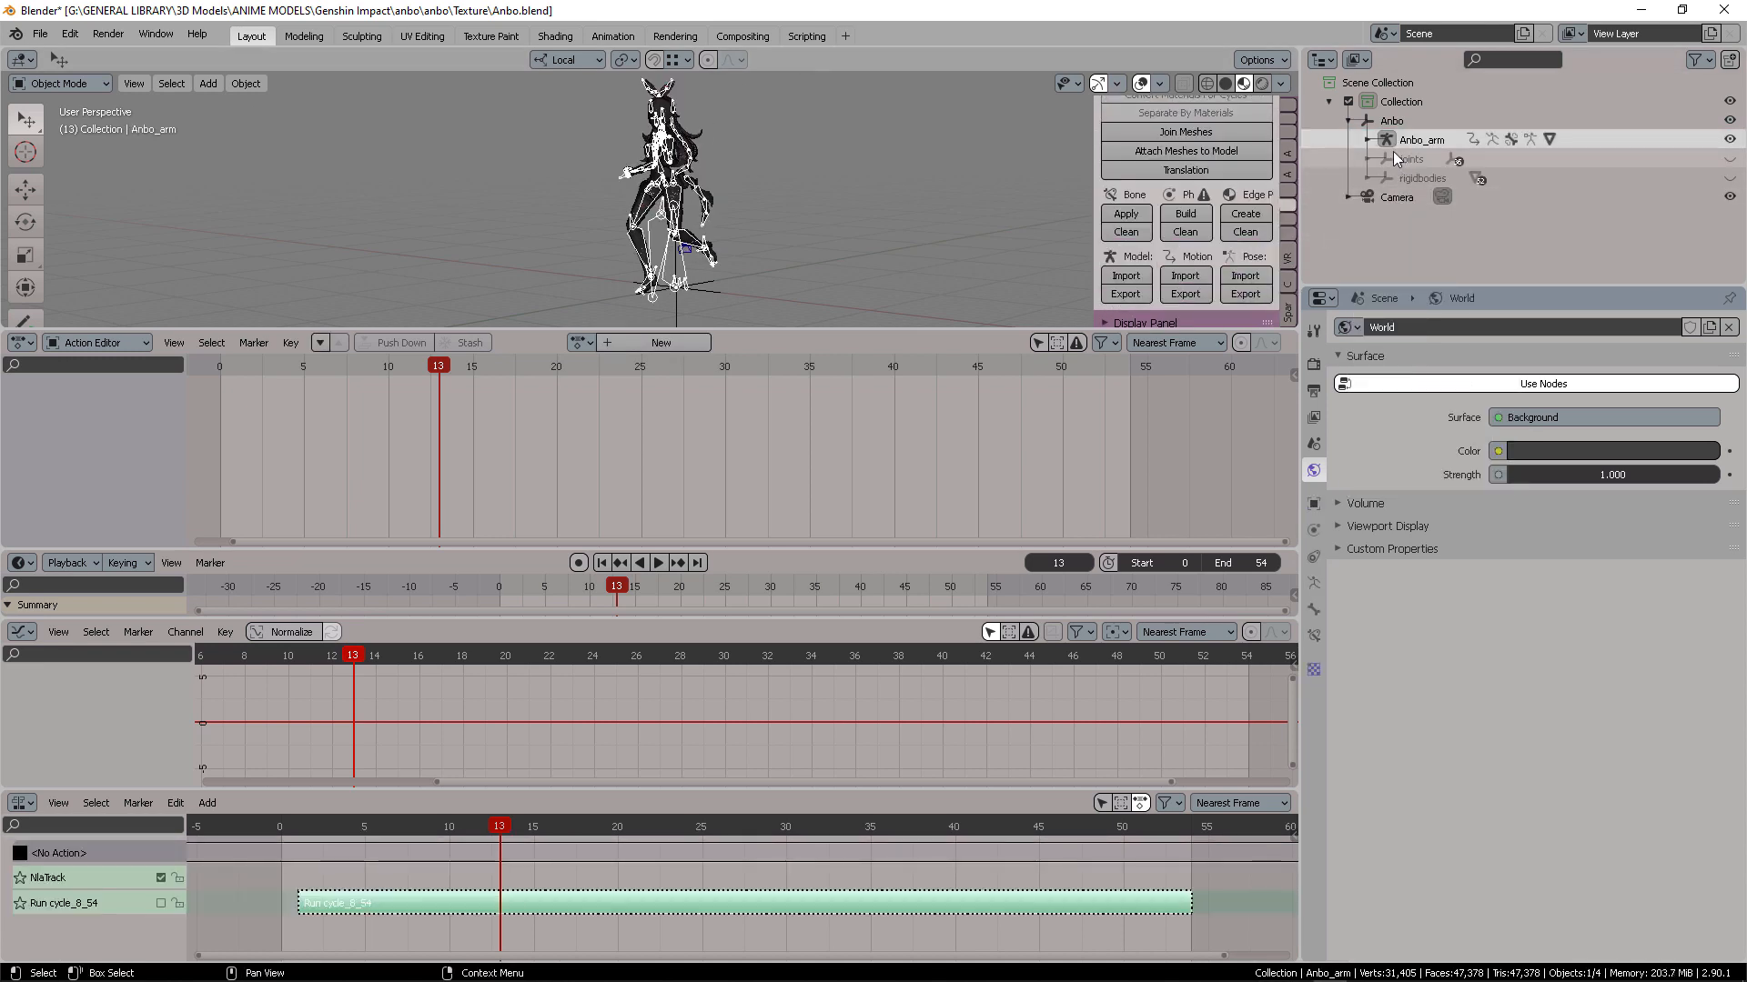
# Expand the armature's NLA tracks in the Outliner again and switch its display mode to Blender File
pyautogui.click(1368, 141)
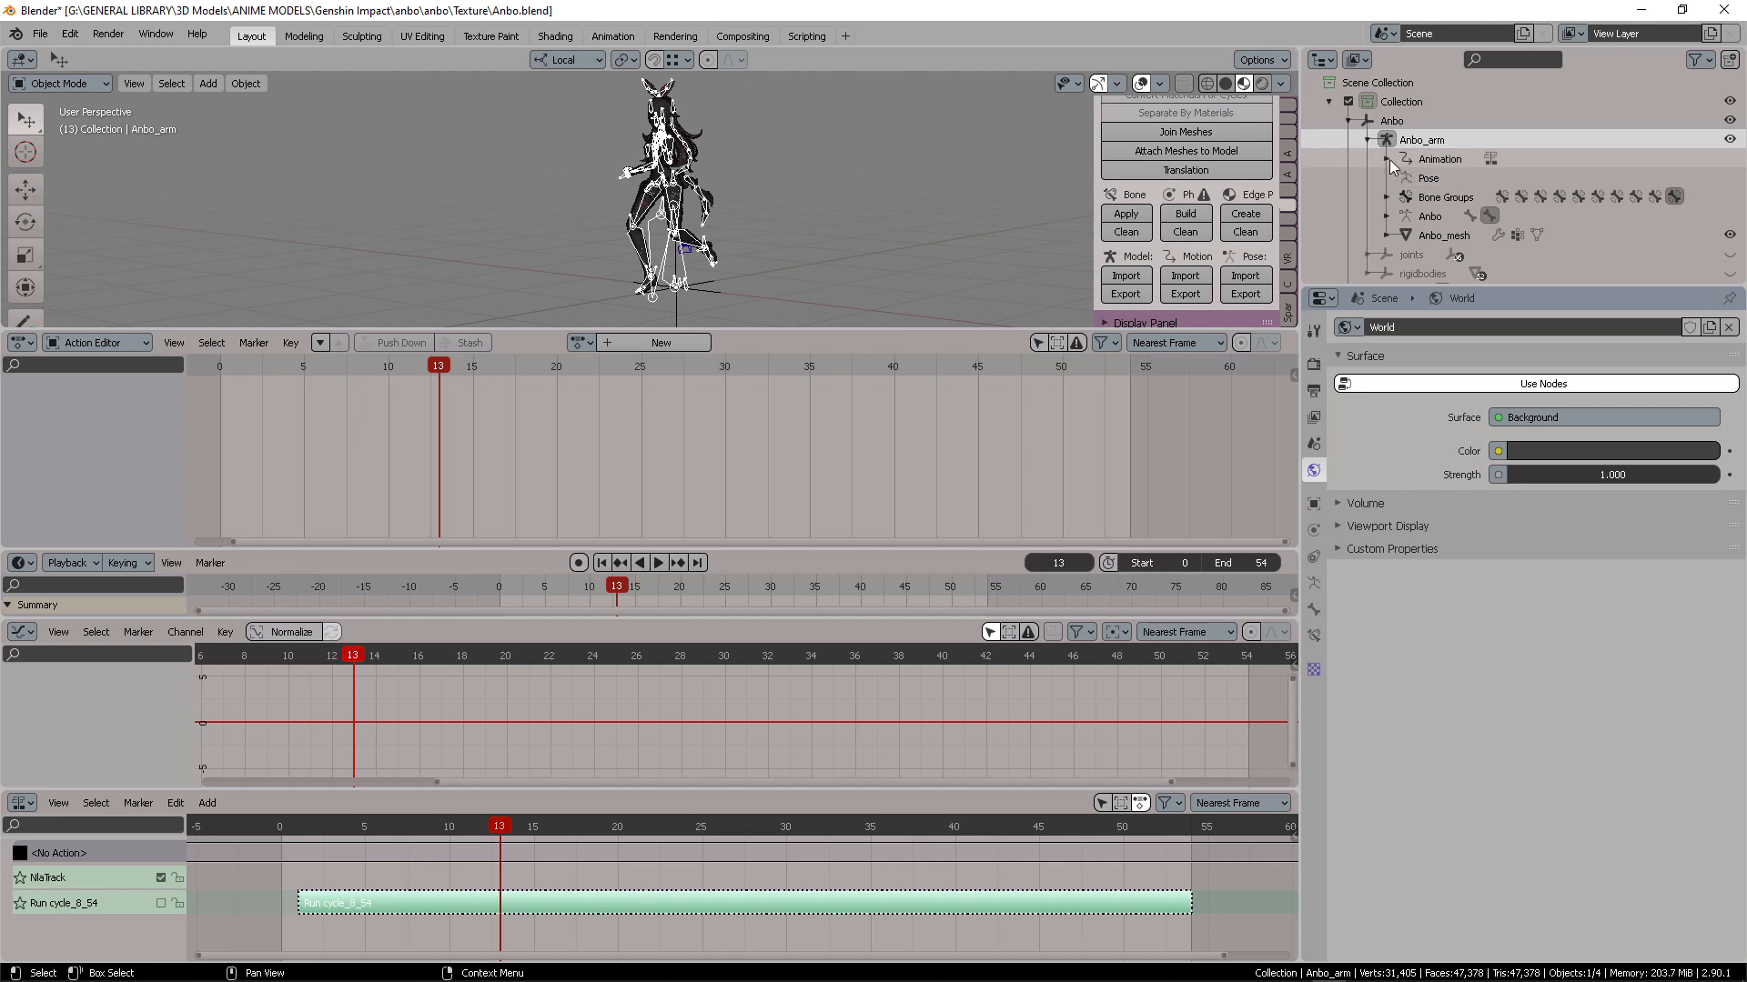
pyautogui.click(1386, 160)
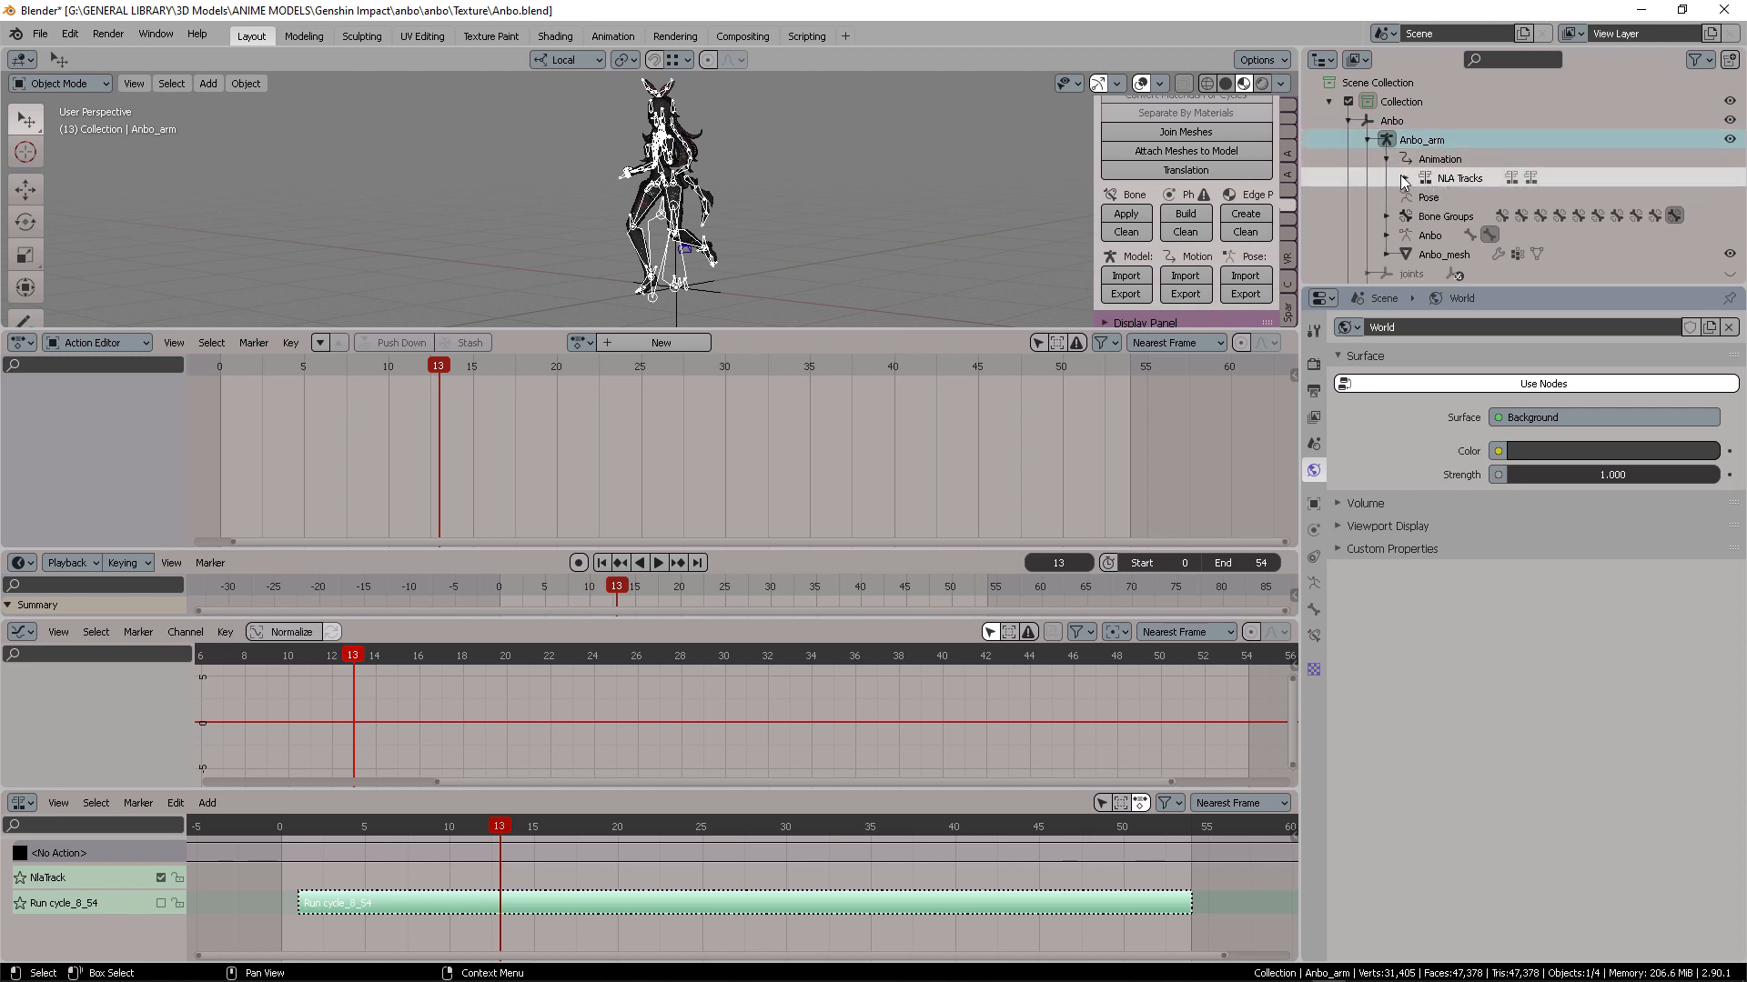
pyautogui.click(1405, 178)
pyautogui.click(1359, 60)
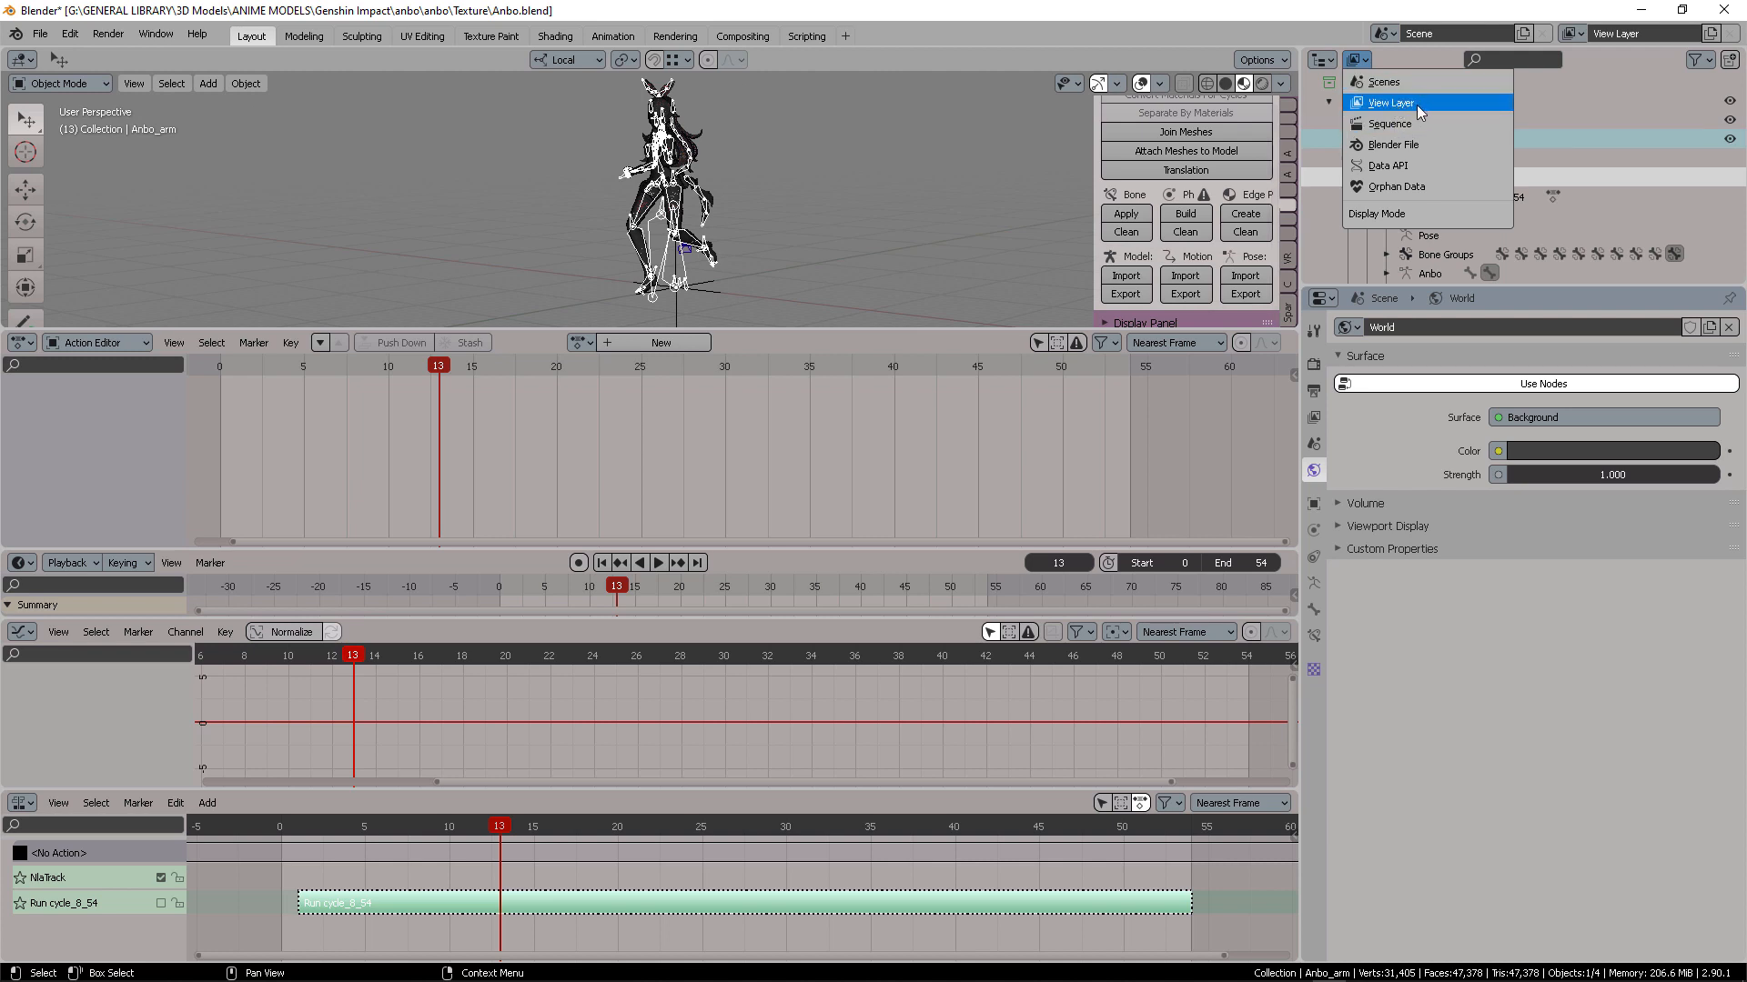
pyautogui.click(1398, 148)
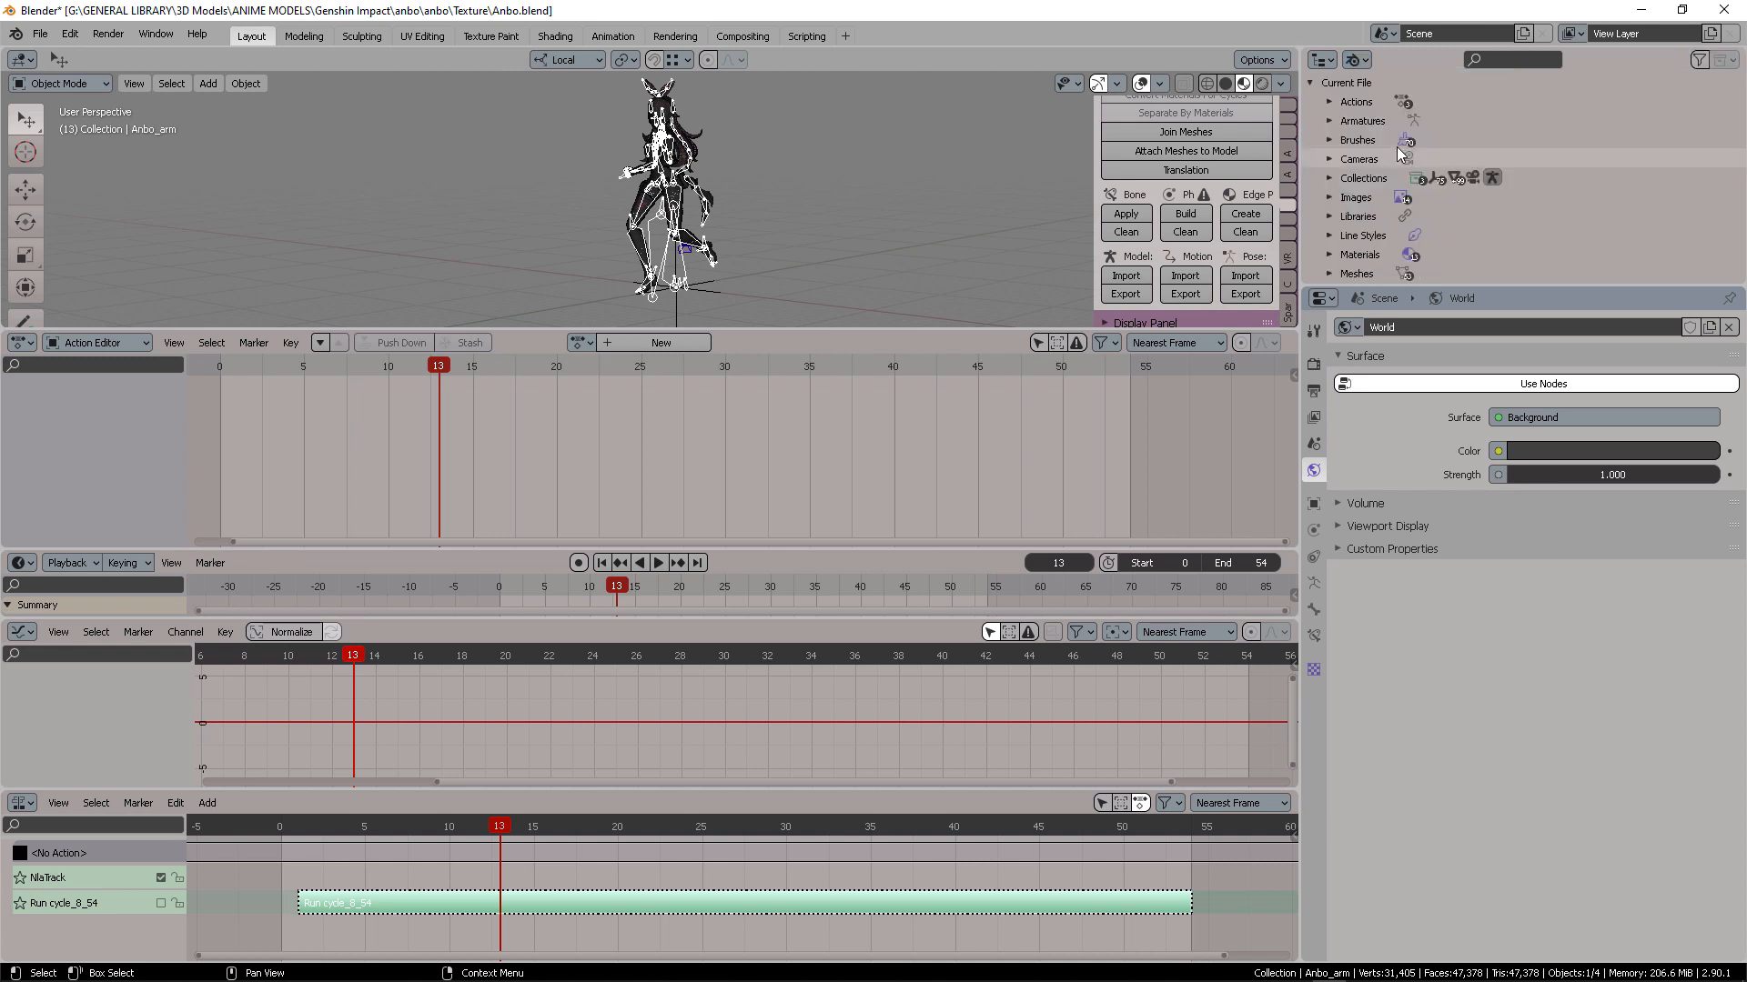
# Delete the Dance_bone and SceneAction actions from the file's Actions data in the Outliner
pyautogui.click(1328, 101)
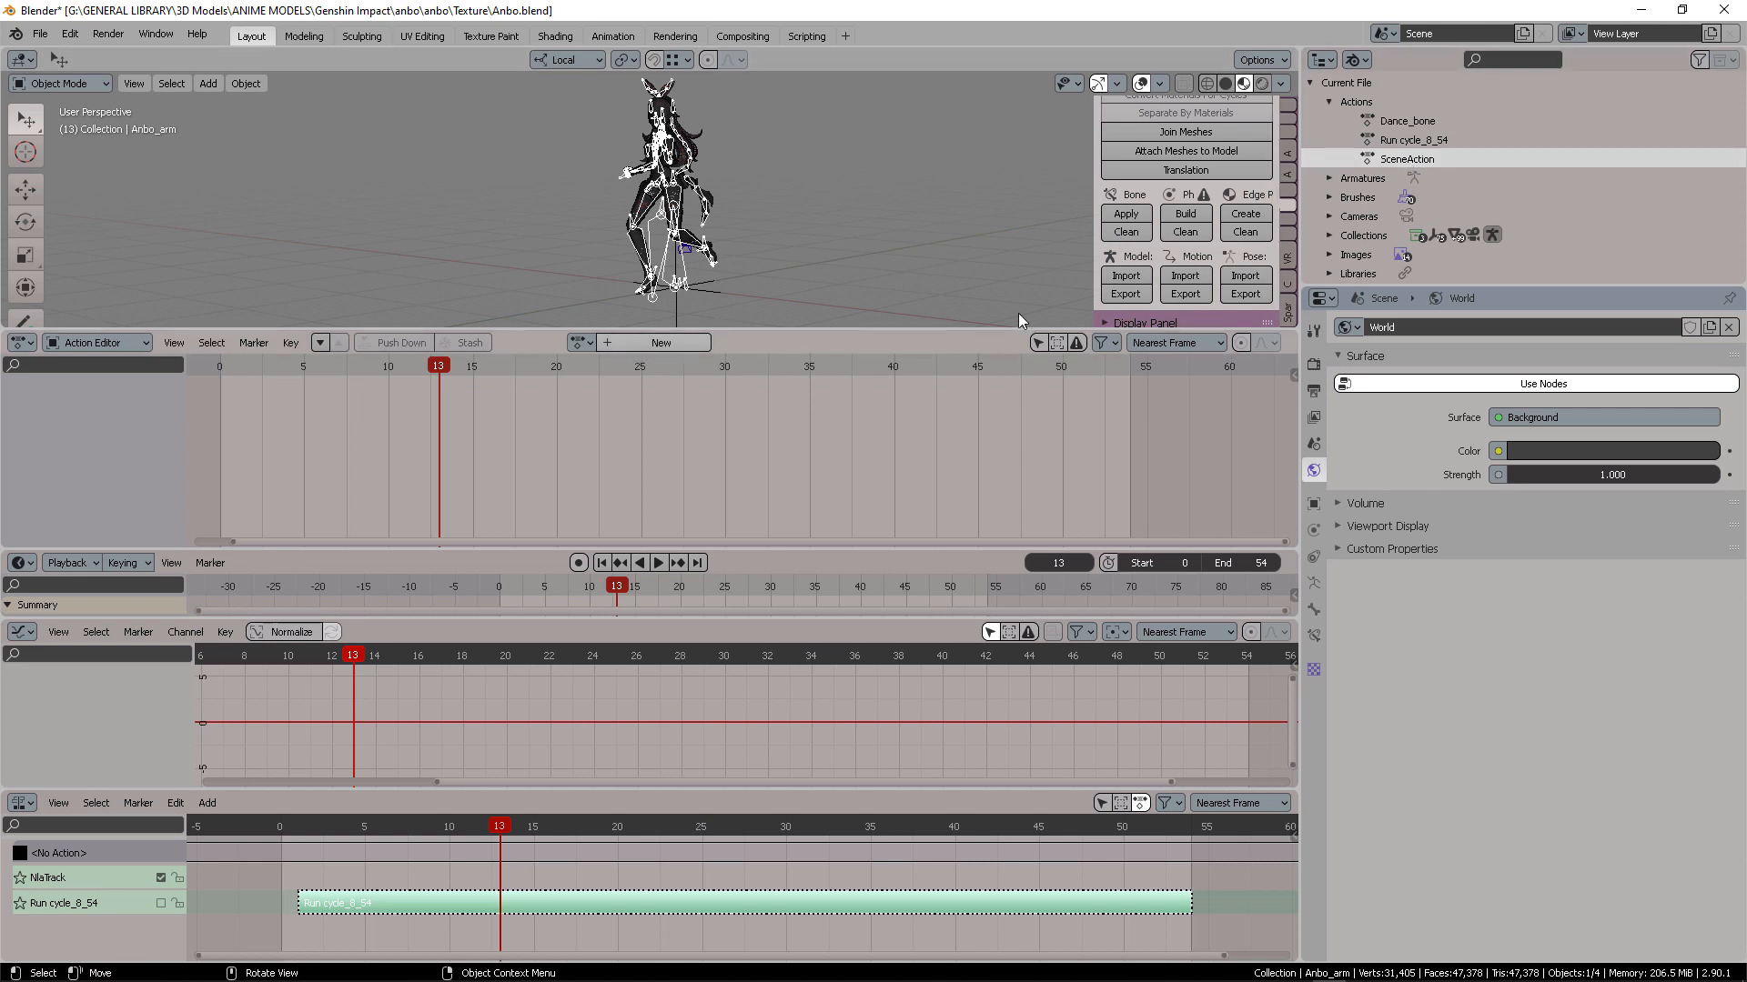
pyautogui.click(1431, 128)
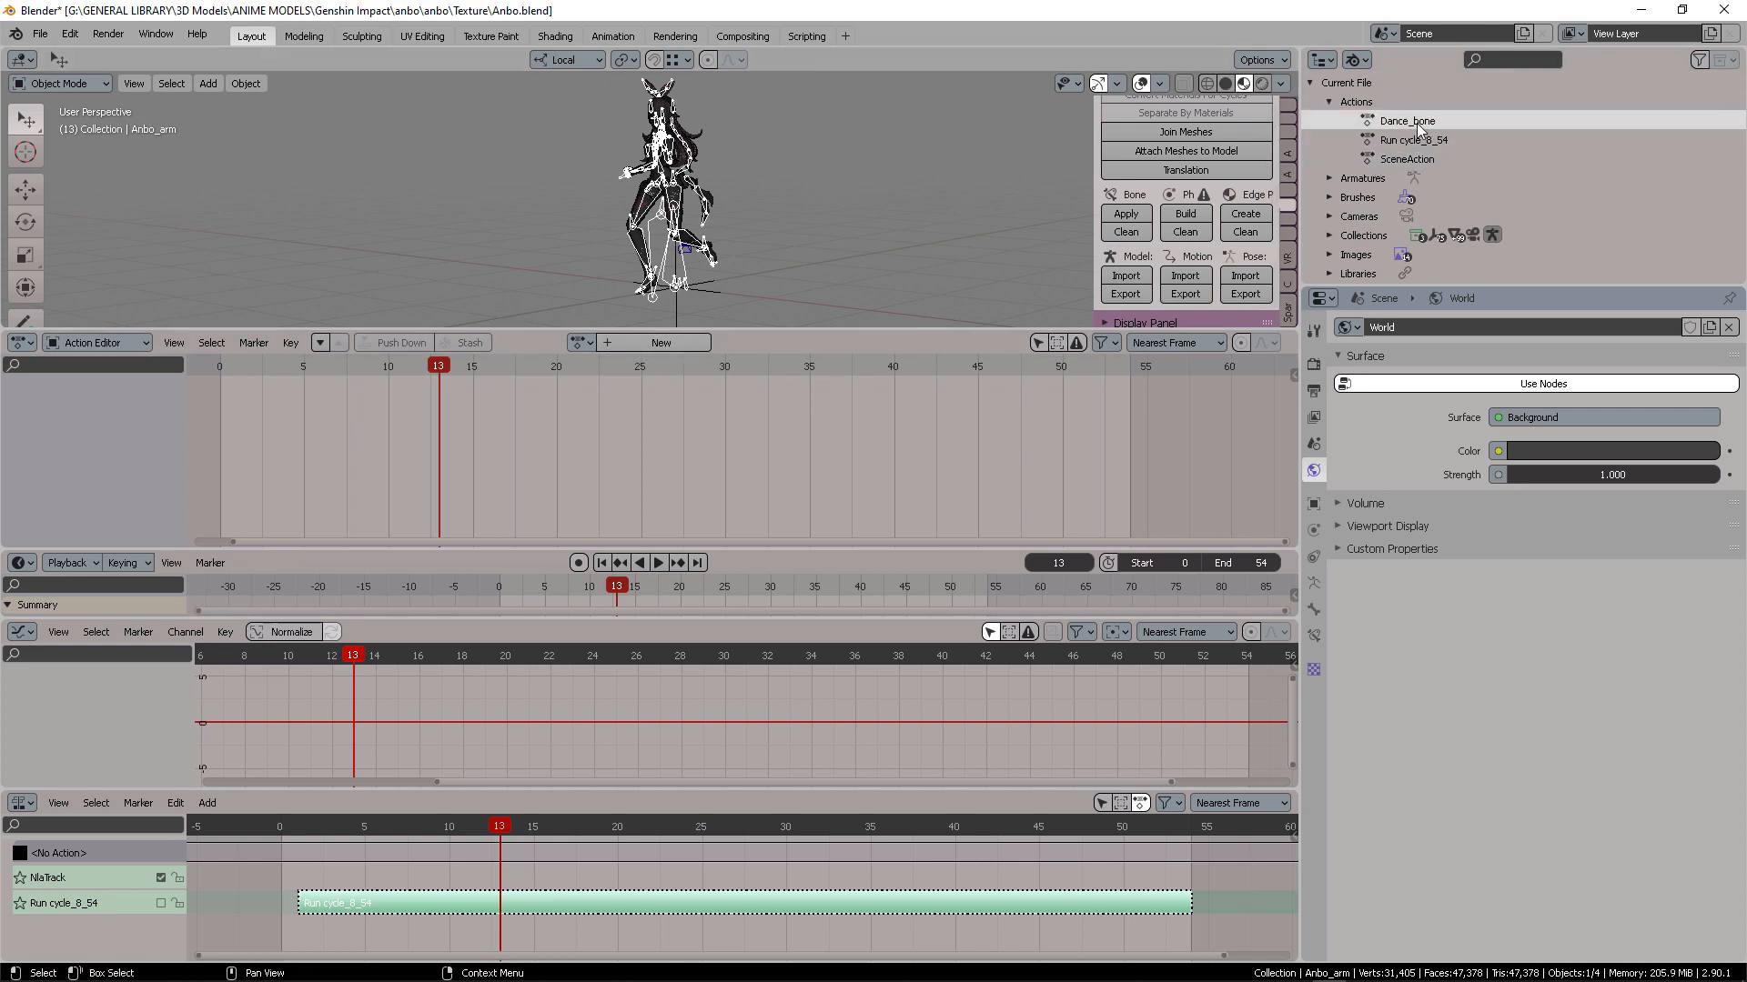
pyautogui.rightClick(1431, 128)
pyautogui.click(1309, 168)
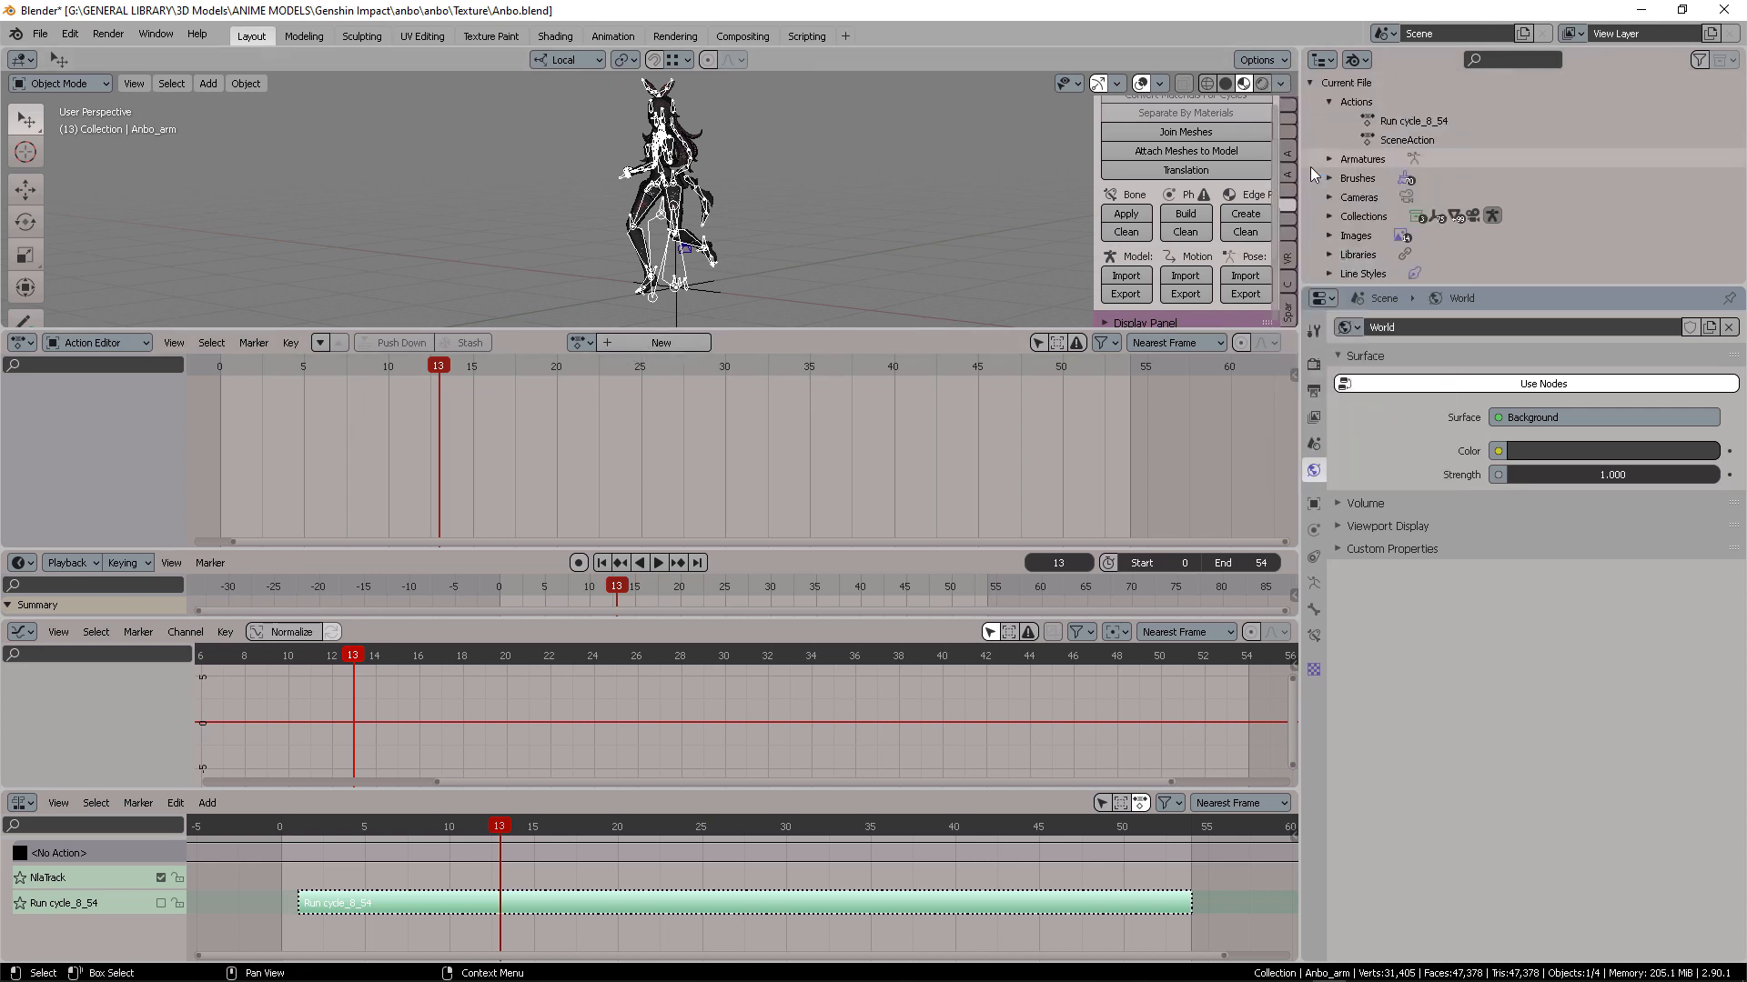
pyautogui.rightClick(1415, 144)
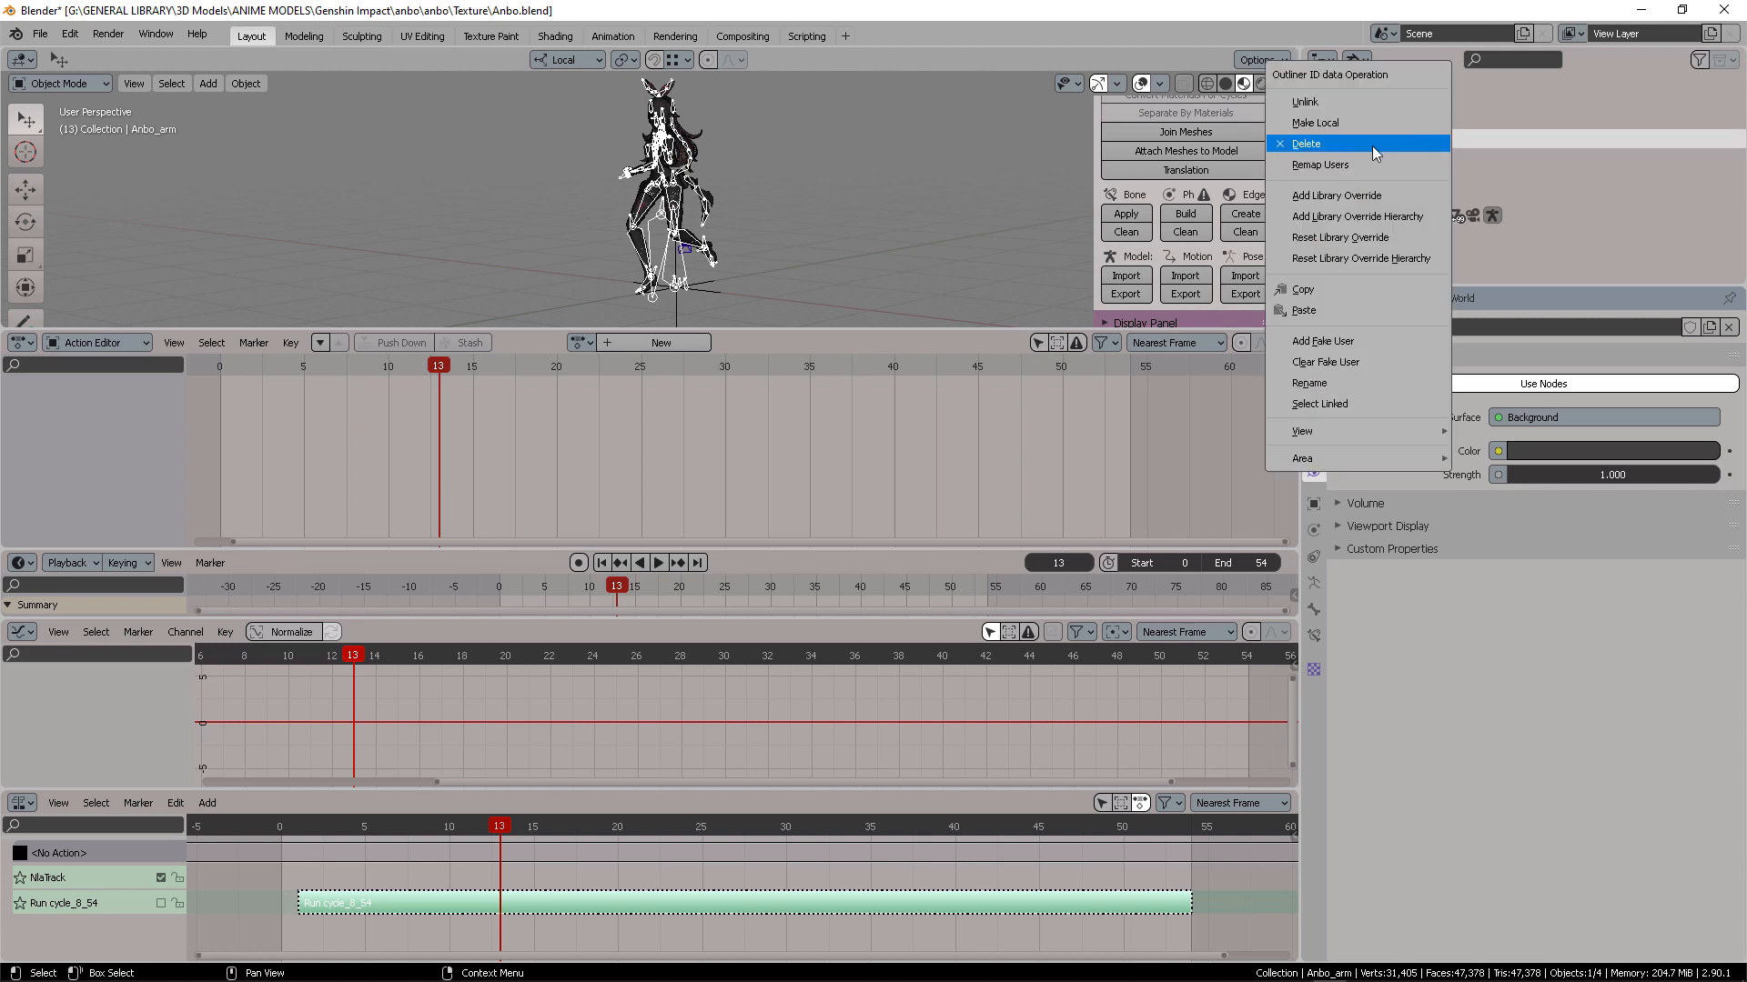
pyautogui.click(1372, 144)
# Switch the Outliner's display mode back to View Layer
pyautogui.click(1395, 128)
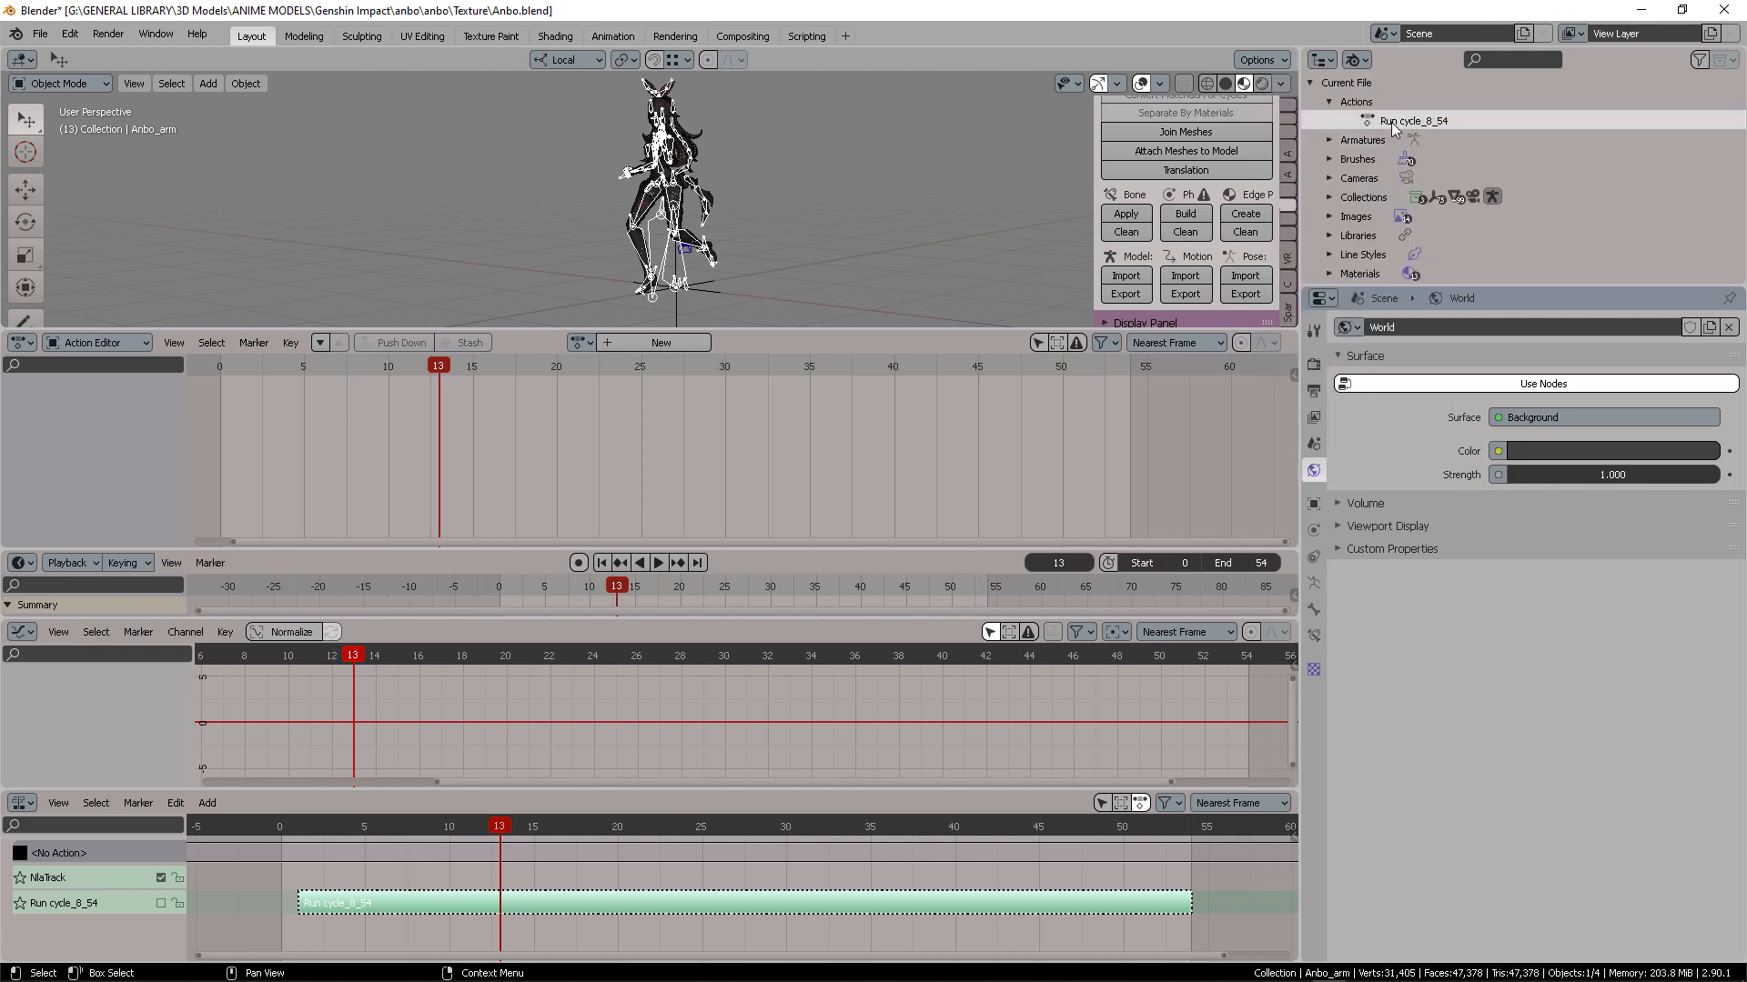
pyautogui.click(1356, 59)
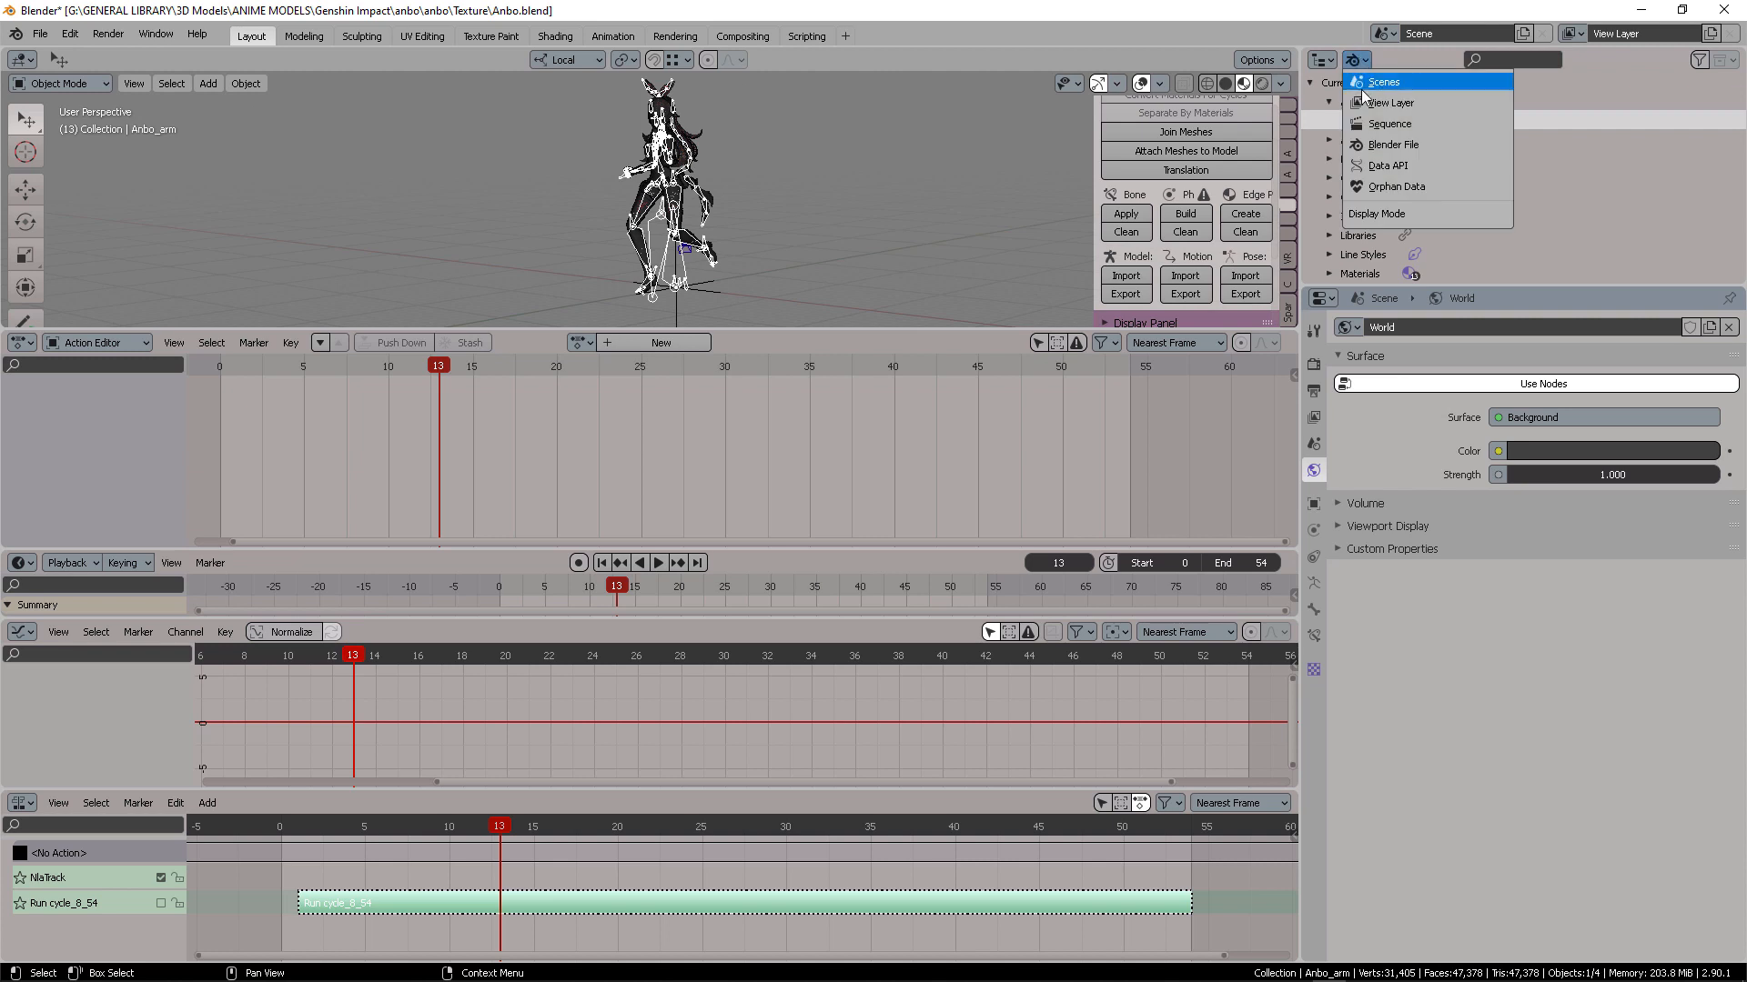
pyautogui.click(1392, 103)
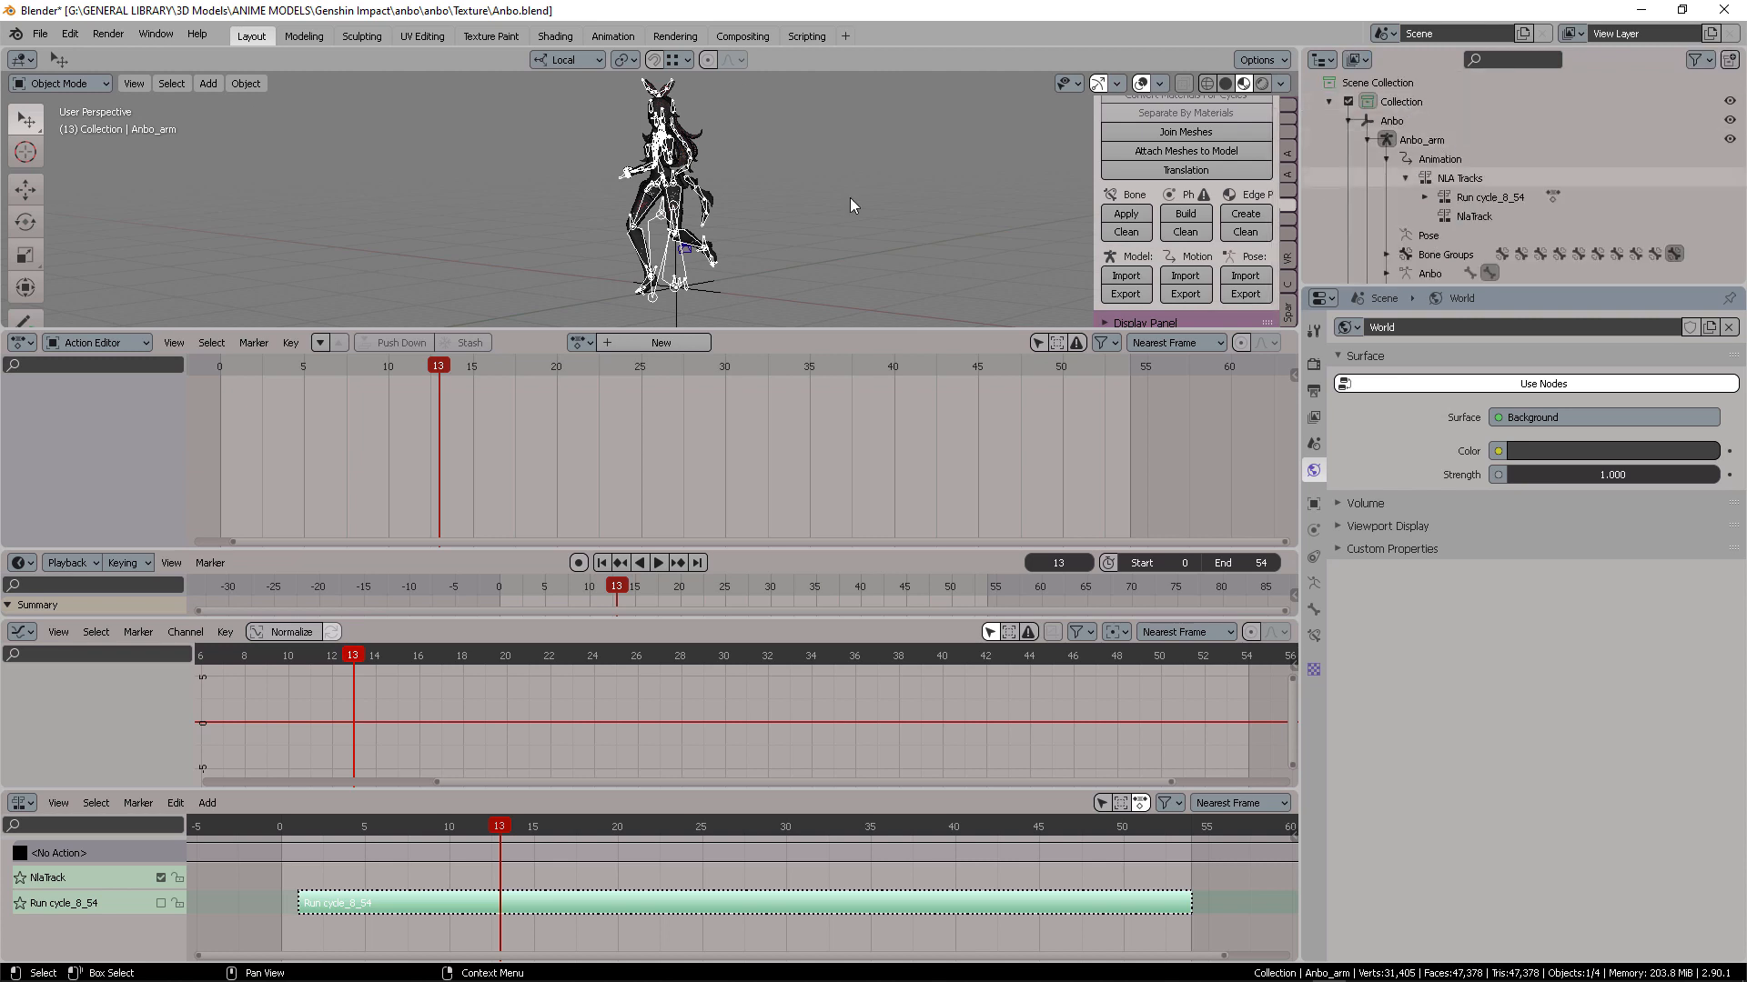
# Select the Anbo_mesh object in the 3D viewport
pyautogui.hotkey('ctrl', 'Tab')
pyautogui.click(727, 180)
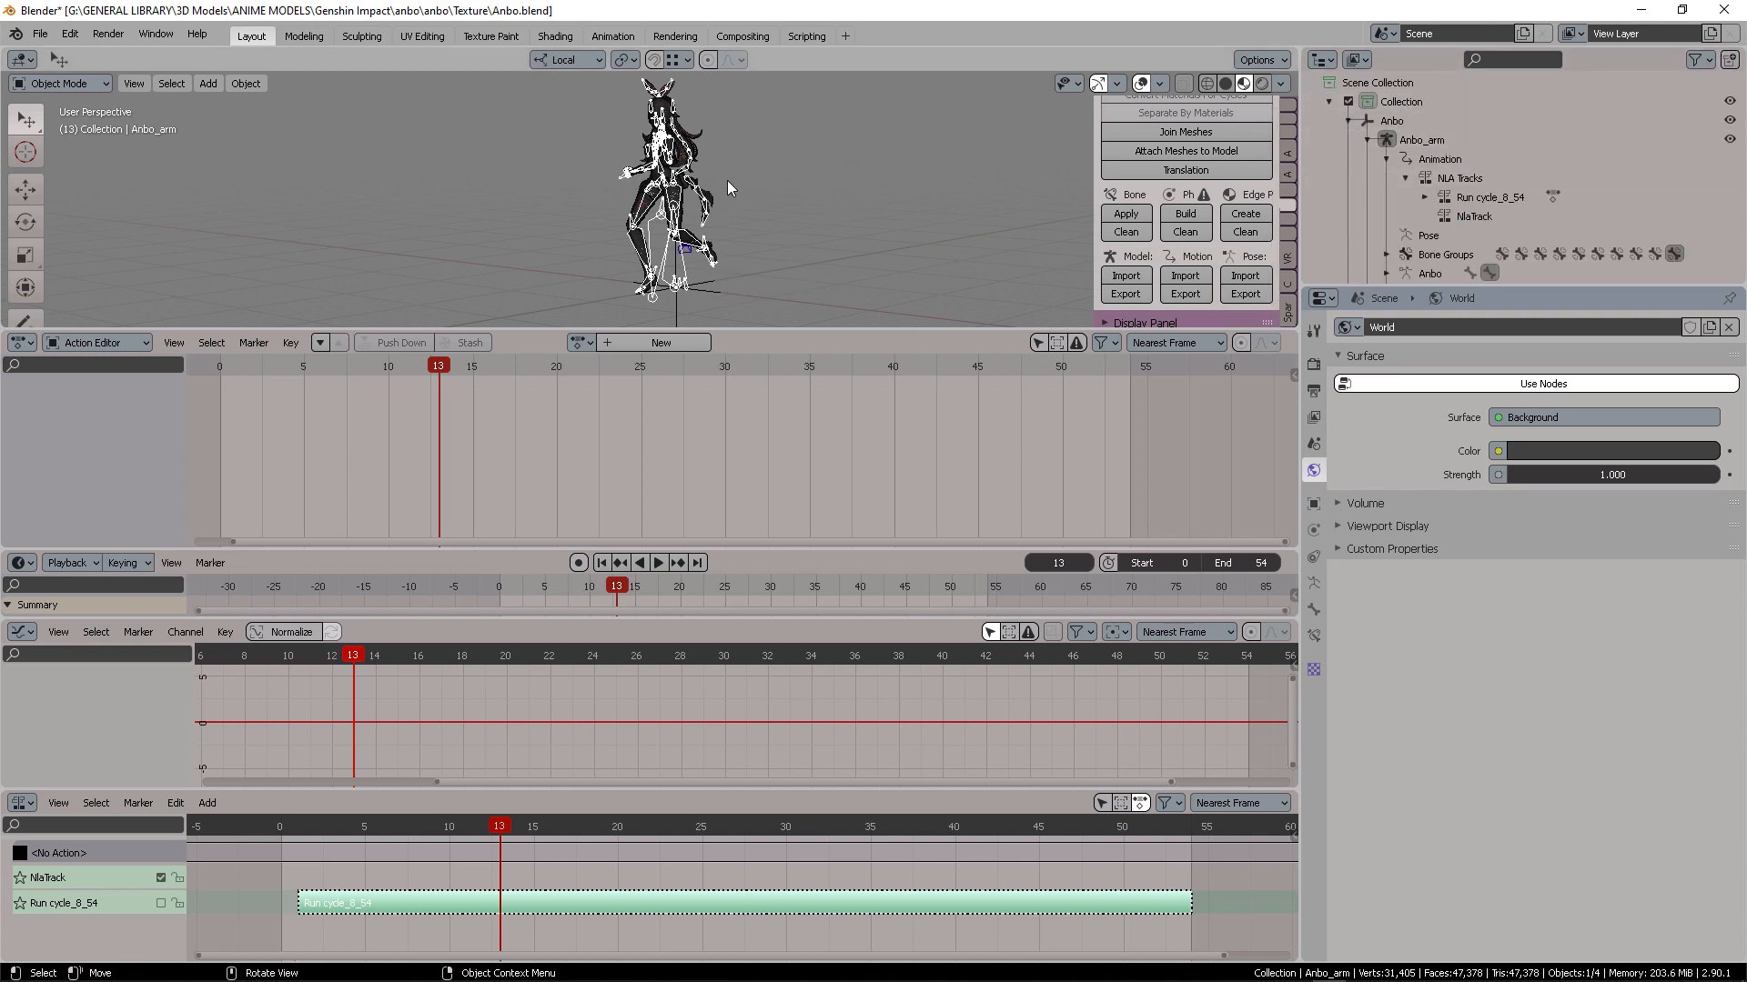
pyautogui.click(698, 188)
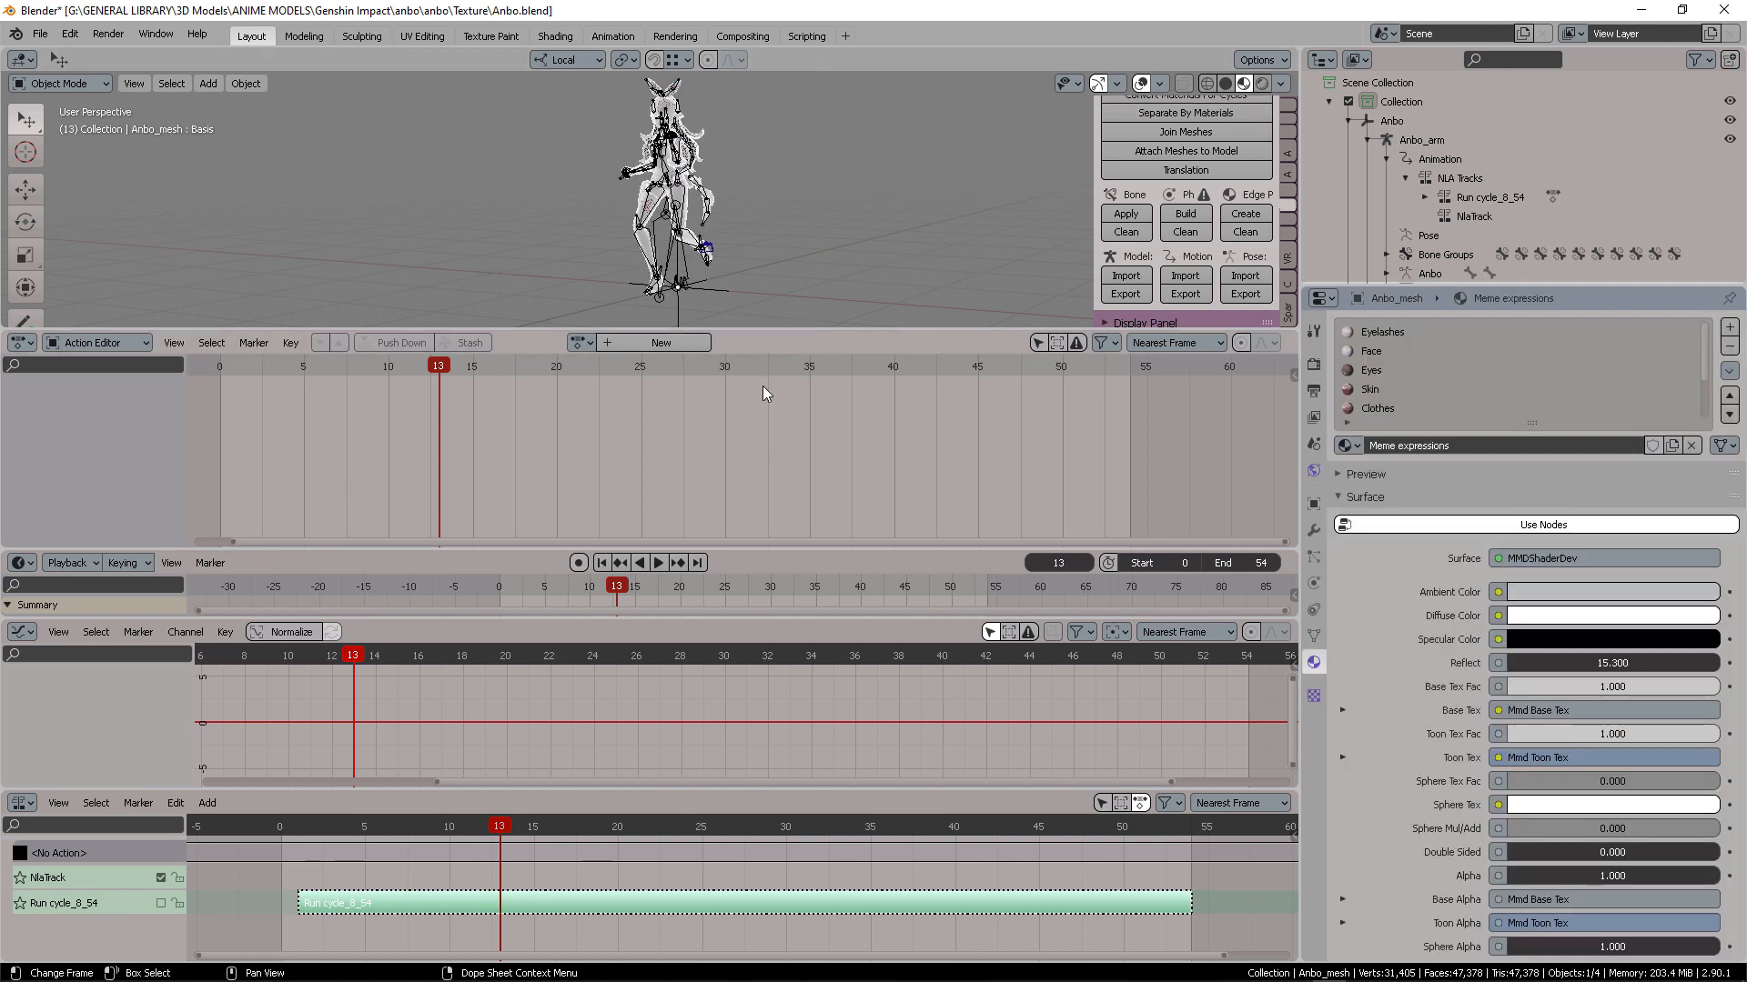
# Join the Action Editor, Timeline and Graph Editor areas into the 3D viewport above them
pyautogui.rightClick(809, 326)
pyautogui.click(755, 375)
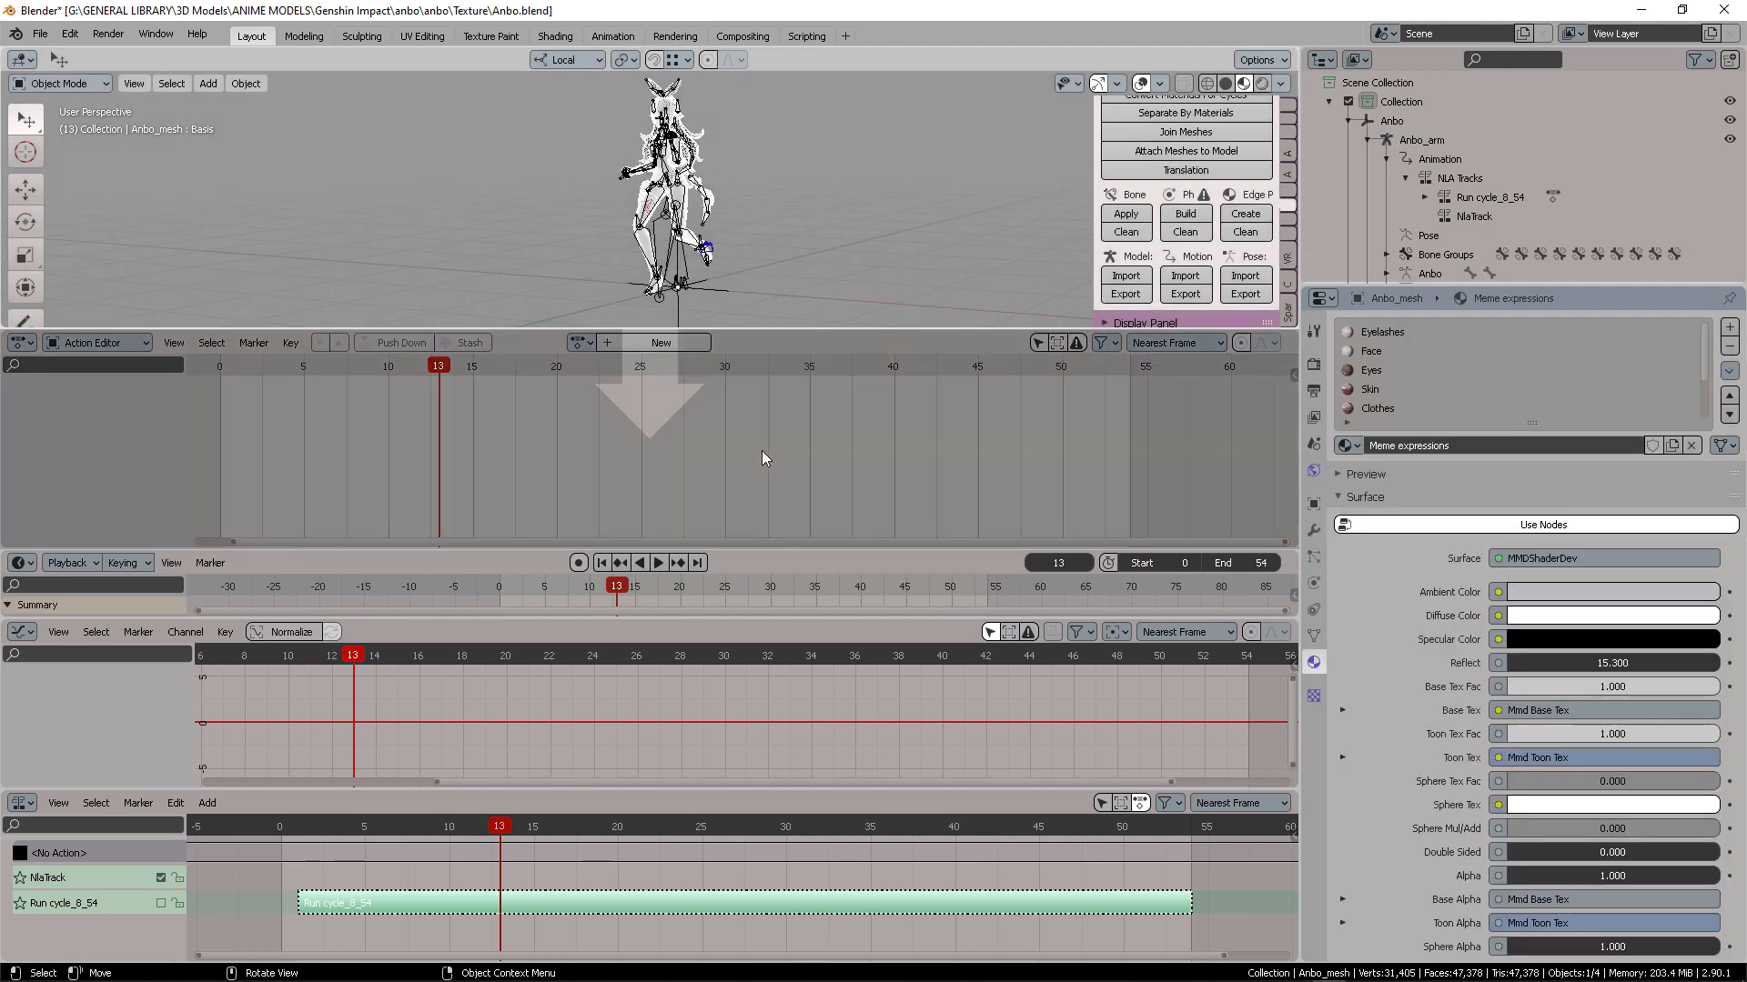
pyautogui.click(764, 473)
pyautogui.rightClick(778, 549)
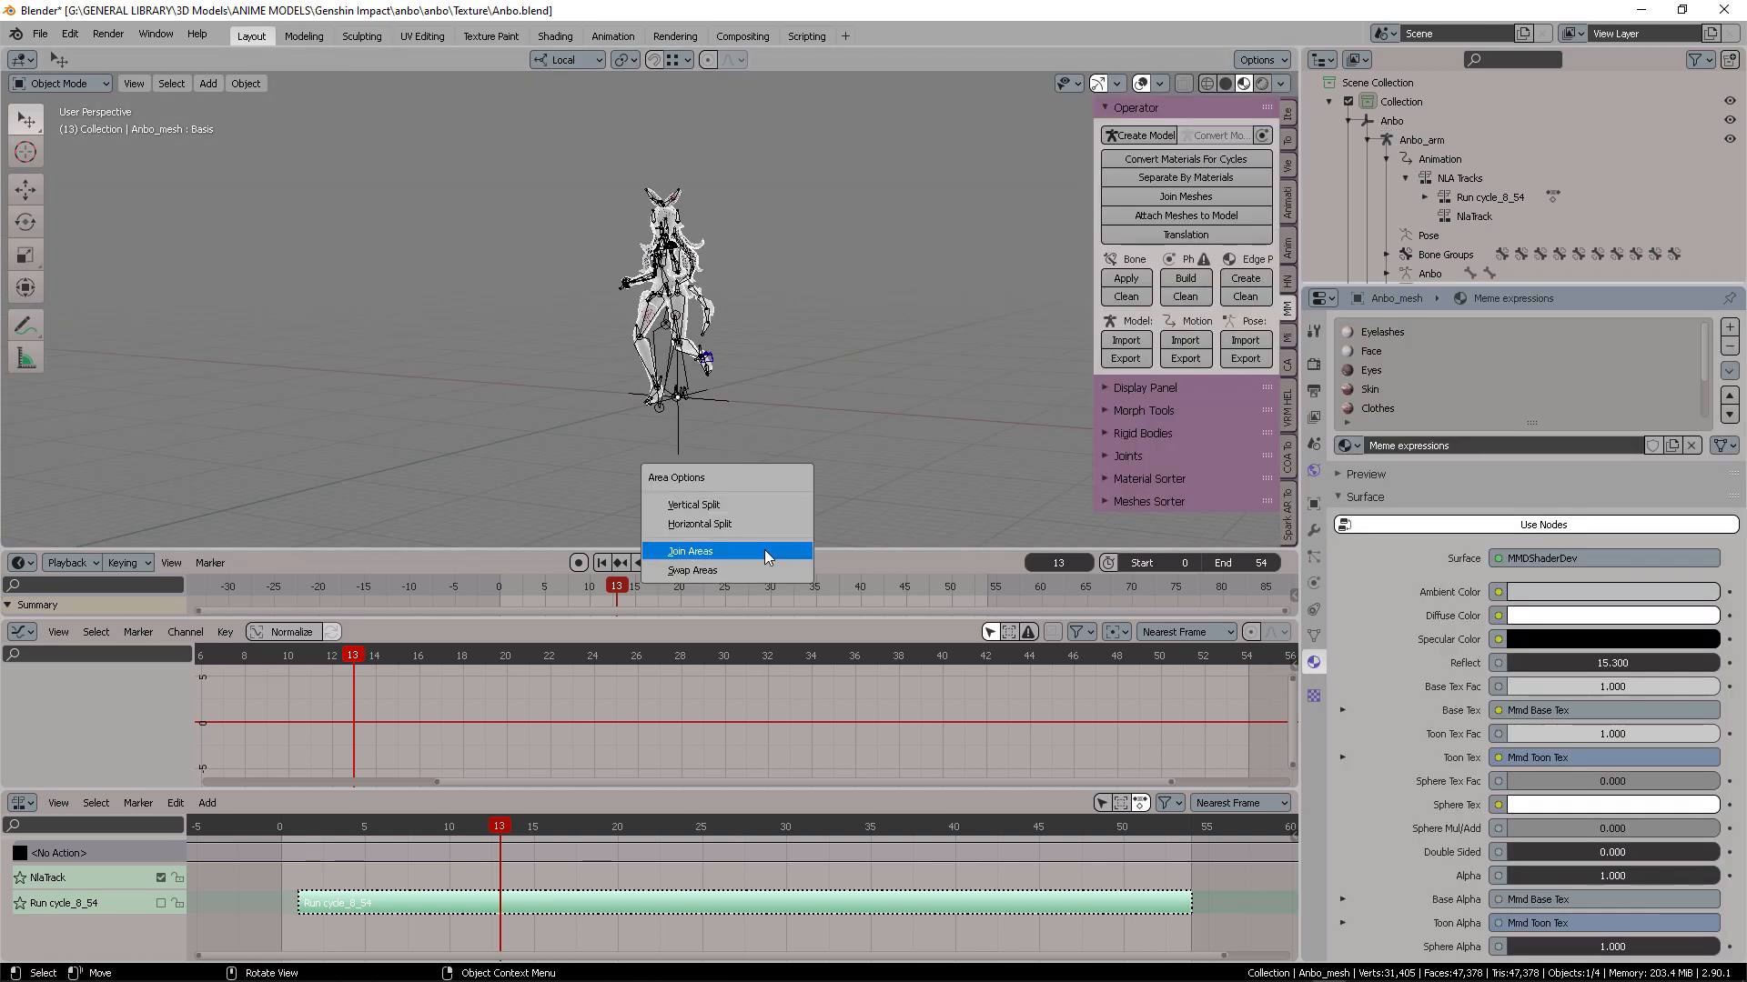
pyautogui.click(764, 550)
pyautogui.click(764, 596)
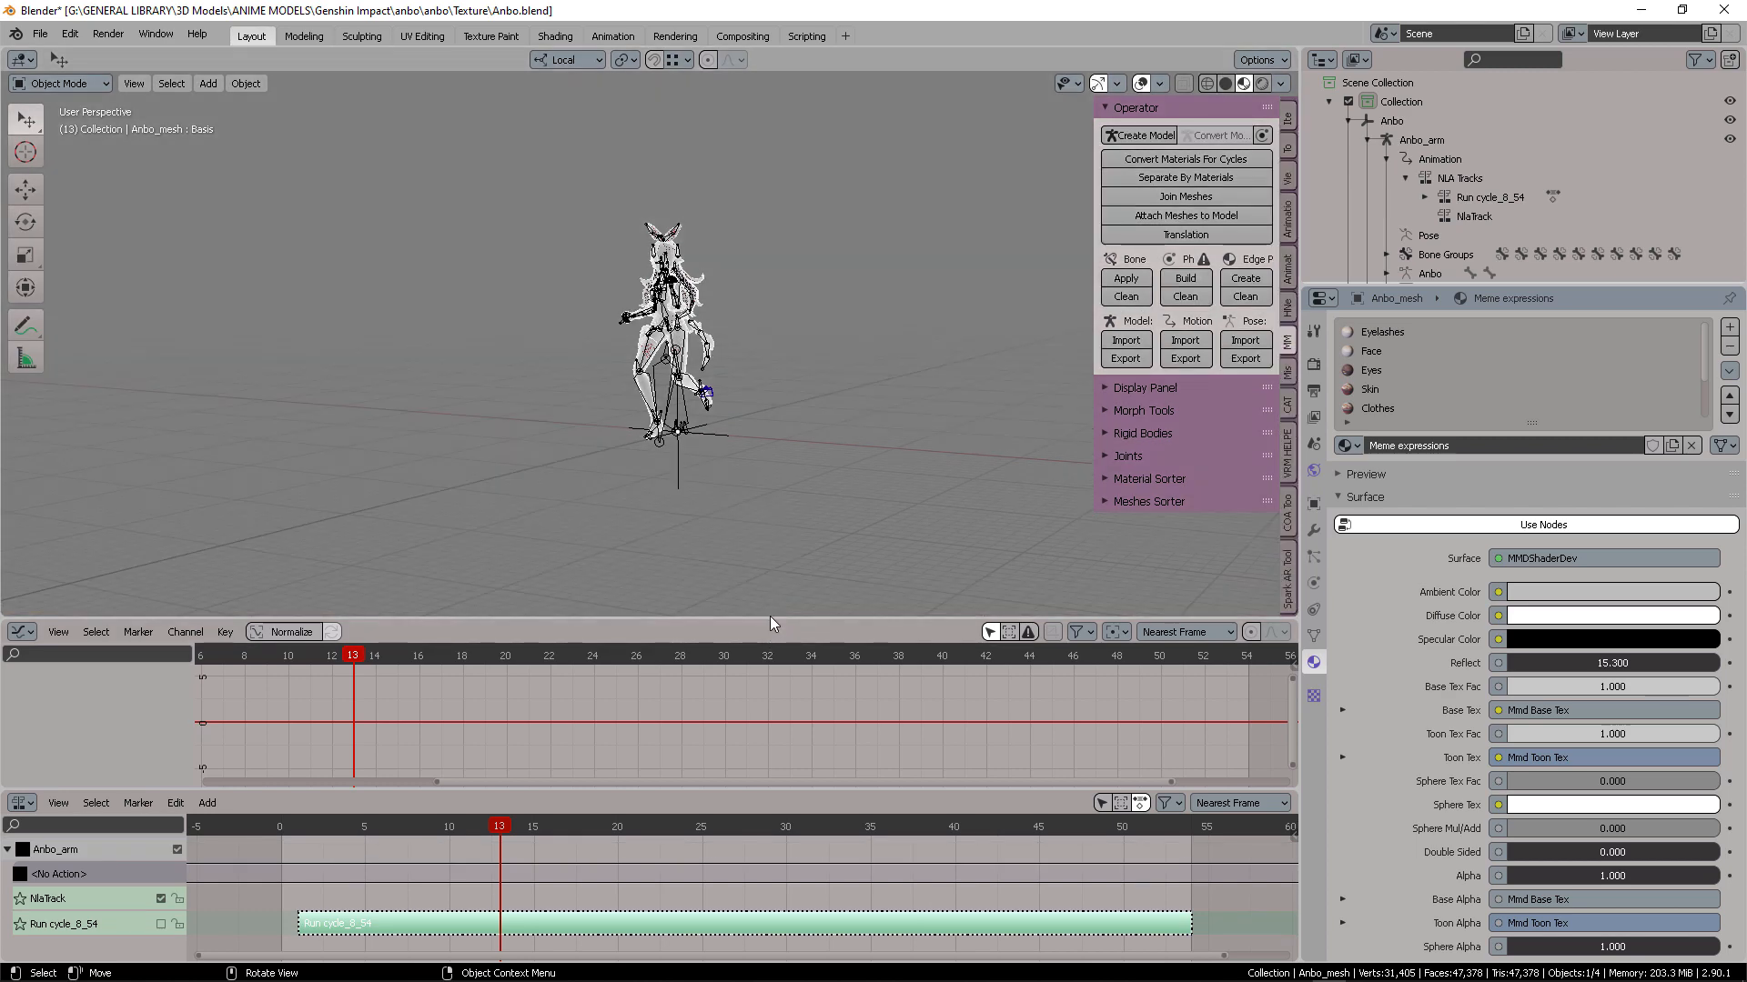
pyautogui.rightClick(770, 616)
pyautogui.click(766, 624)
pyautogui.click(756, 721)
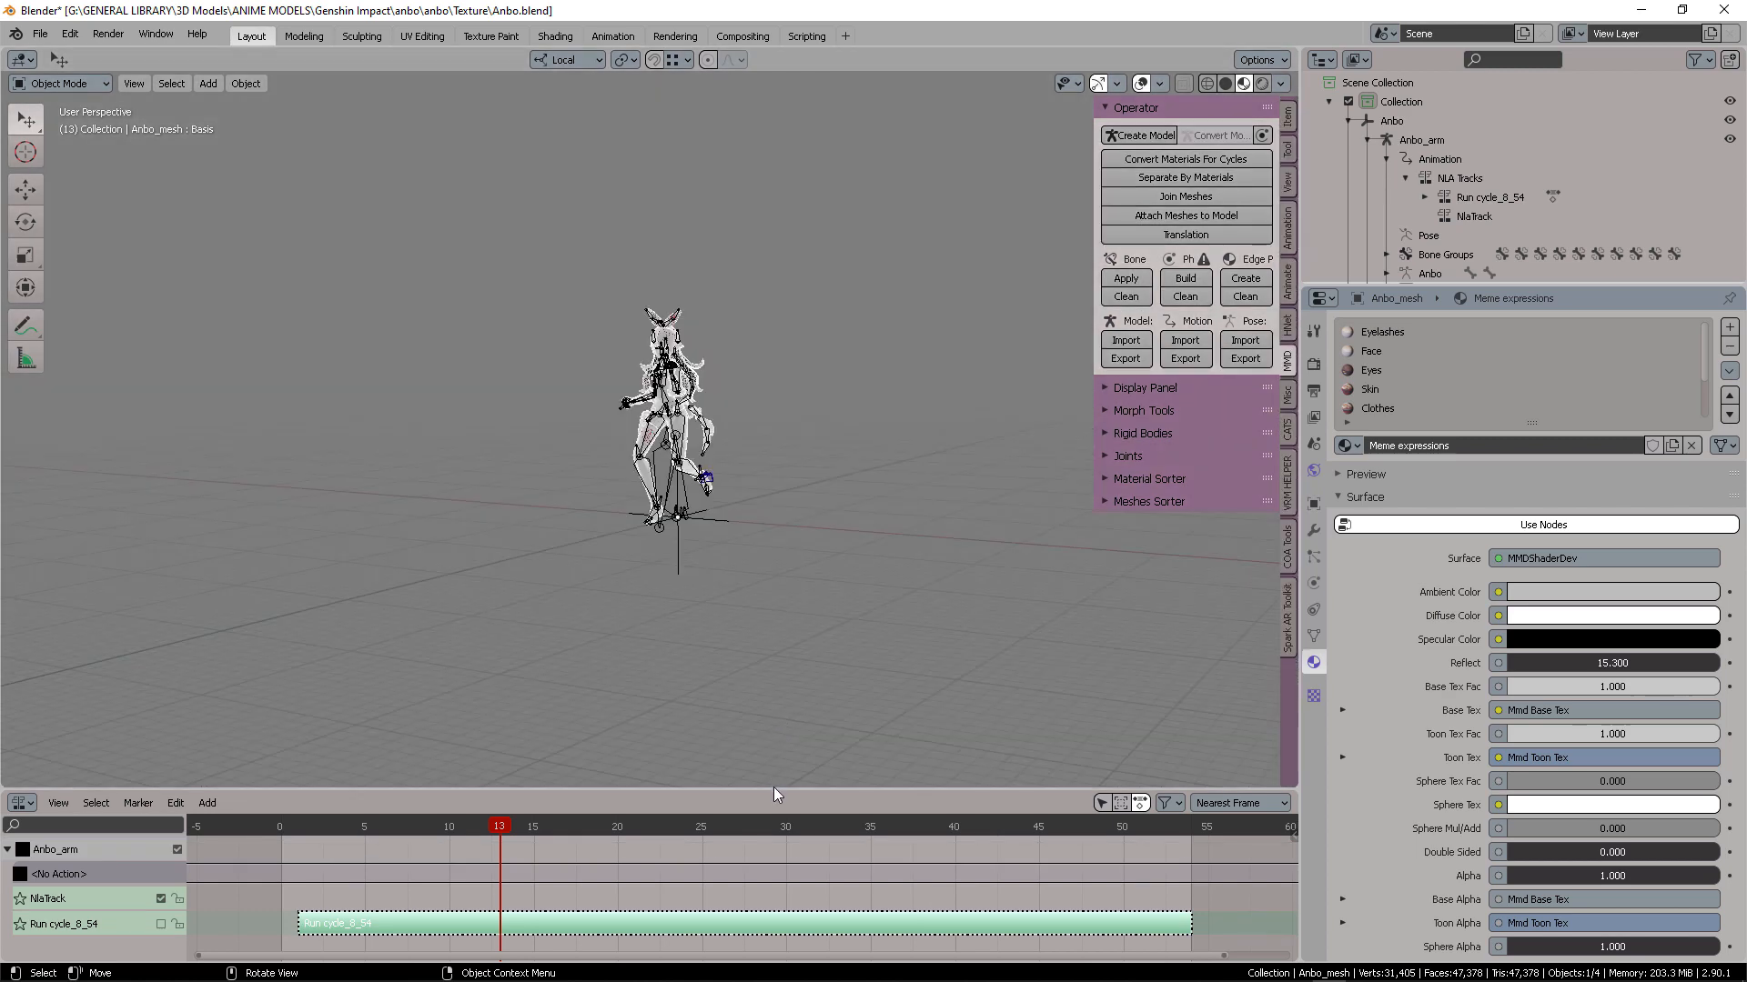
# Enlarge the remaining NLA editor area upward and change it to the Shader Editor
pyautogui.rightClick(775, 788)
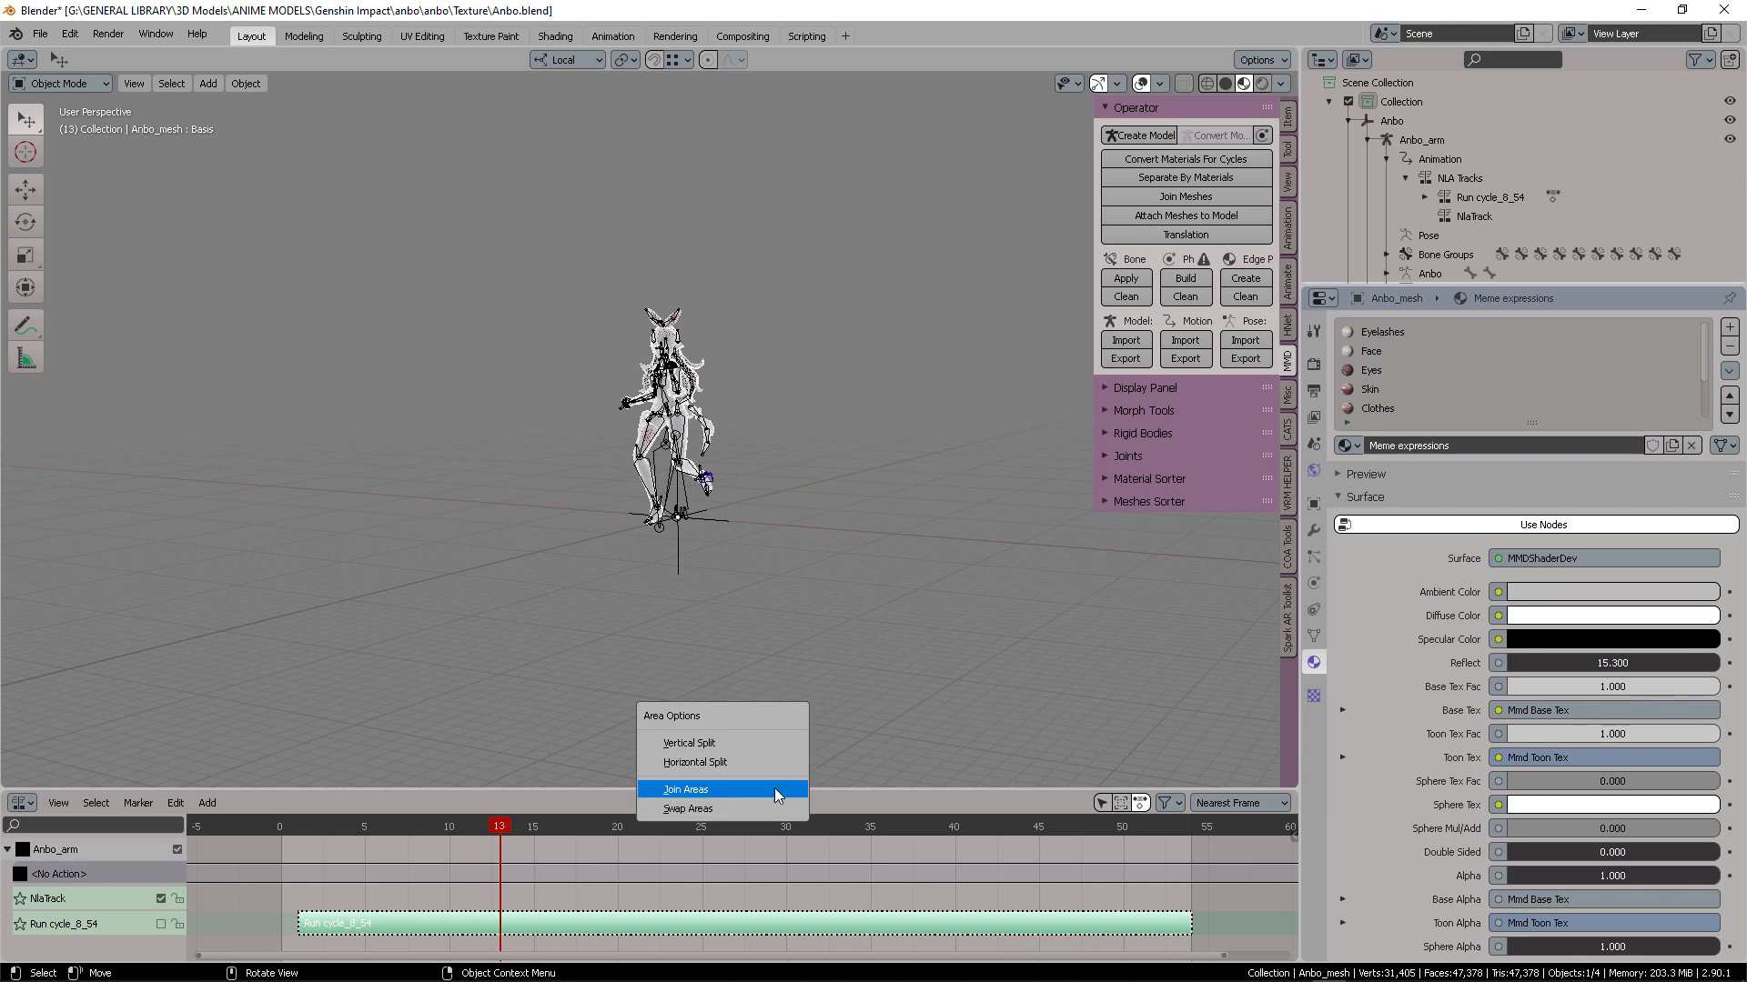
pyautogui.moveTo(798, 789); pyautogui.dragTo(770, 617)
pyautogui.hotkey('shift', 'F3')
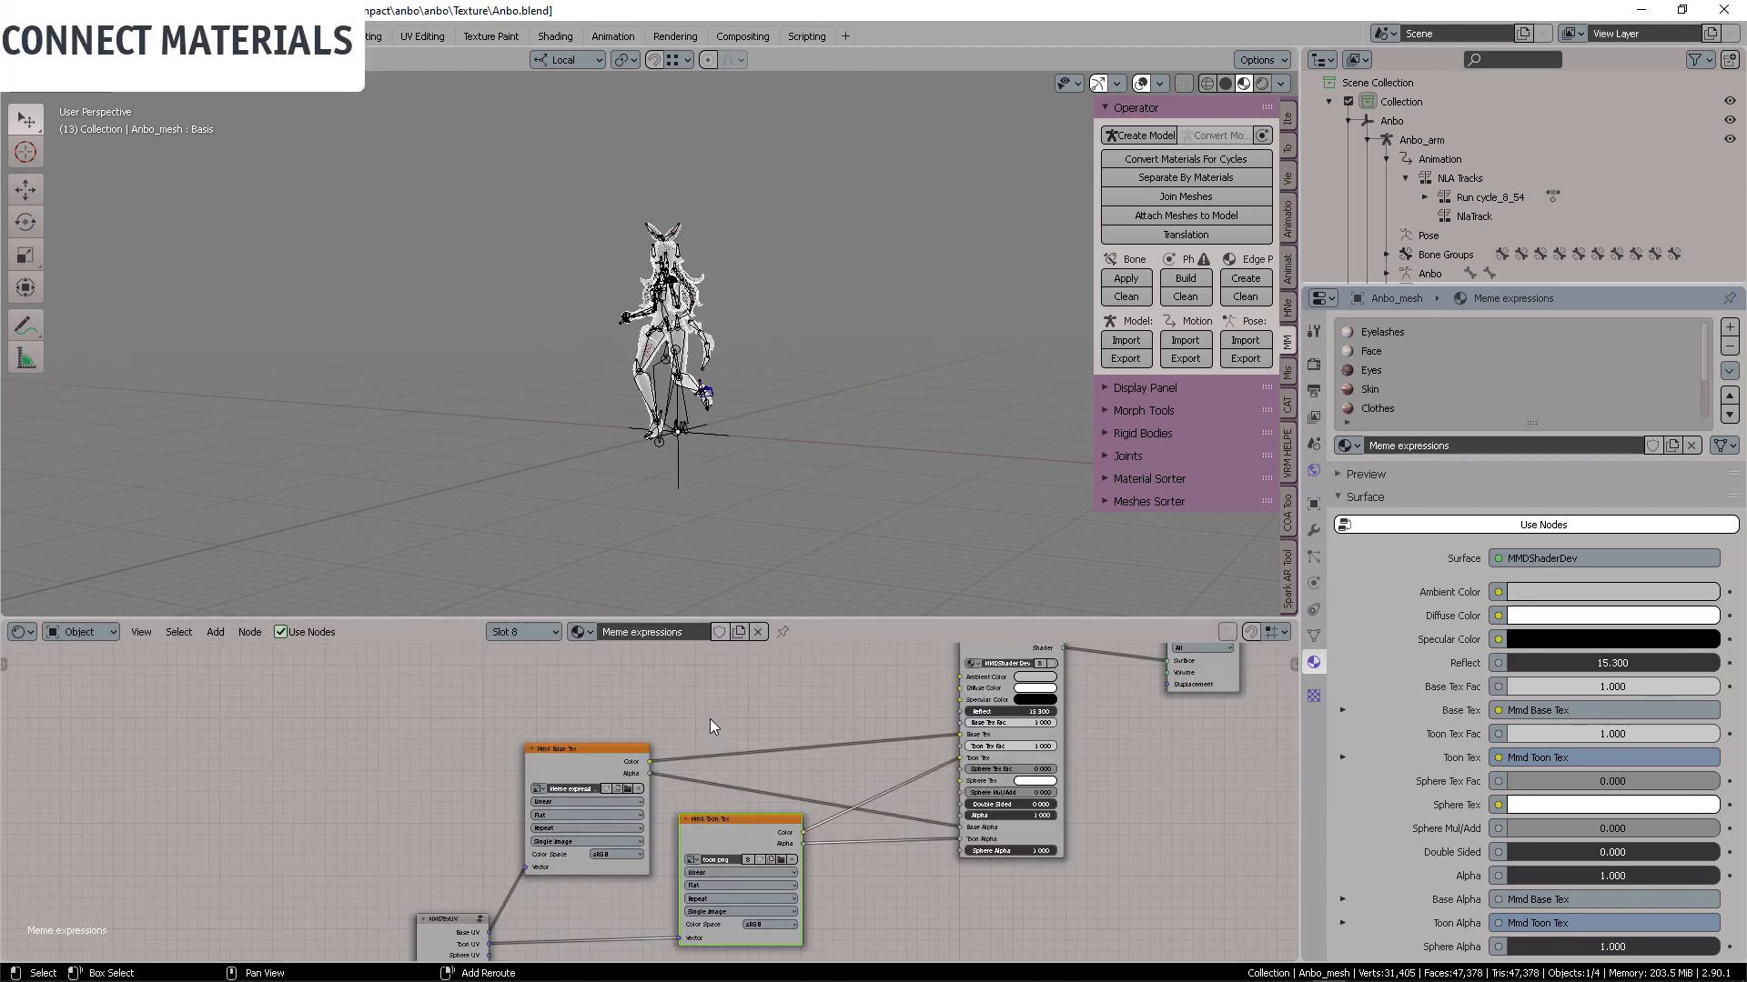
# Add a Principled BSDF node to the Meme expressions material's node tree, beside the MMDShaderDev node
pyautogui.moveTo(757, 750); pyautogui.dragTo(803, 741, button='middle')
pyautogui.click(730, 752)
pyautogui.scroll(-1, 729, 754)
pyautogui.scroll(8, 859, 319)
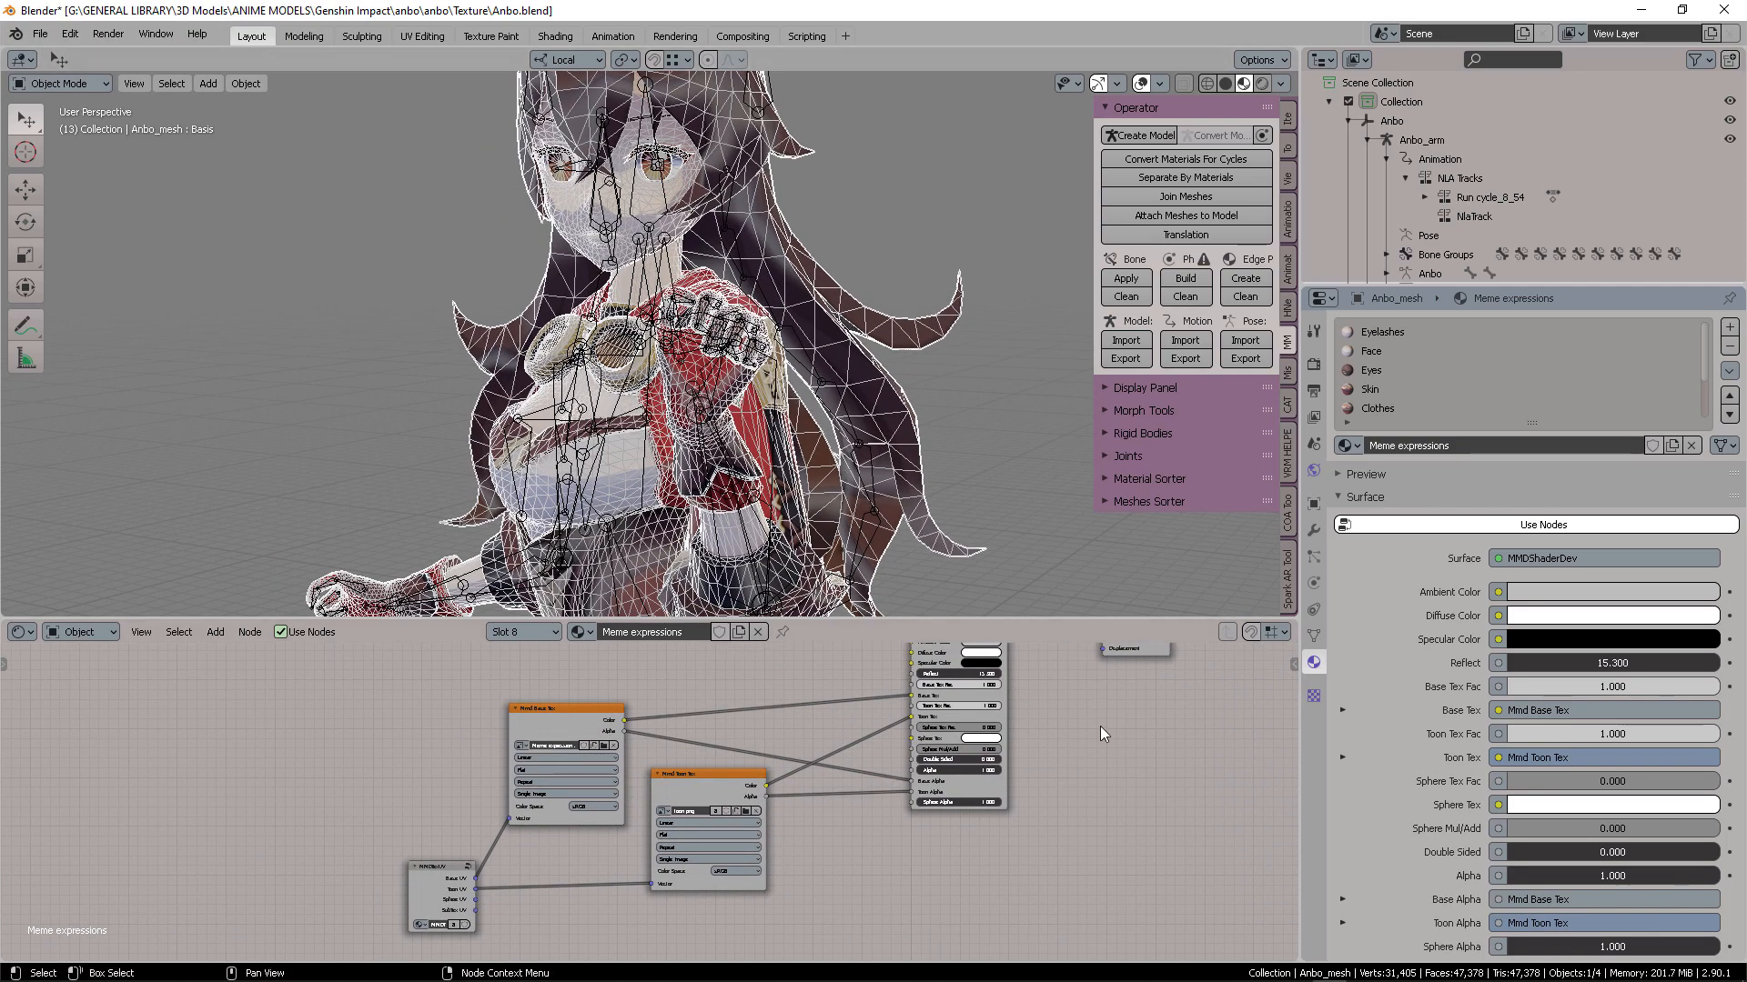
pyautogui.hotkey('shift', 'a')
pyautogui.click(1100, 726)
pyautogui.write('p')
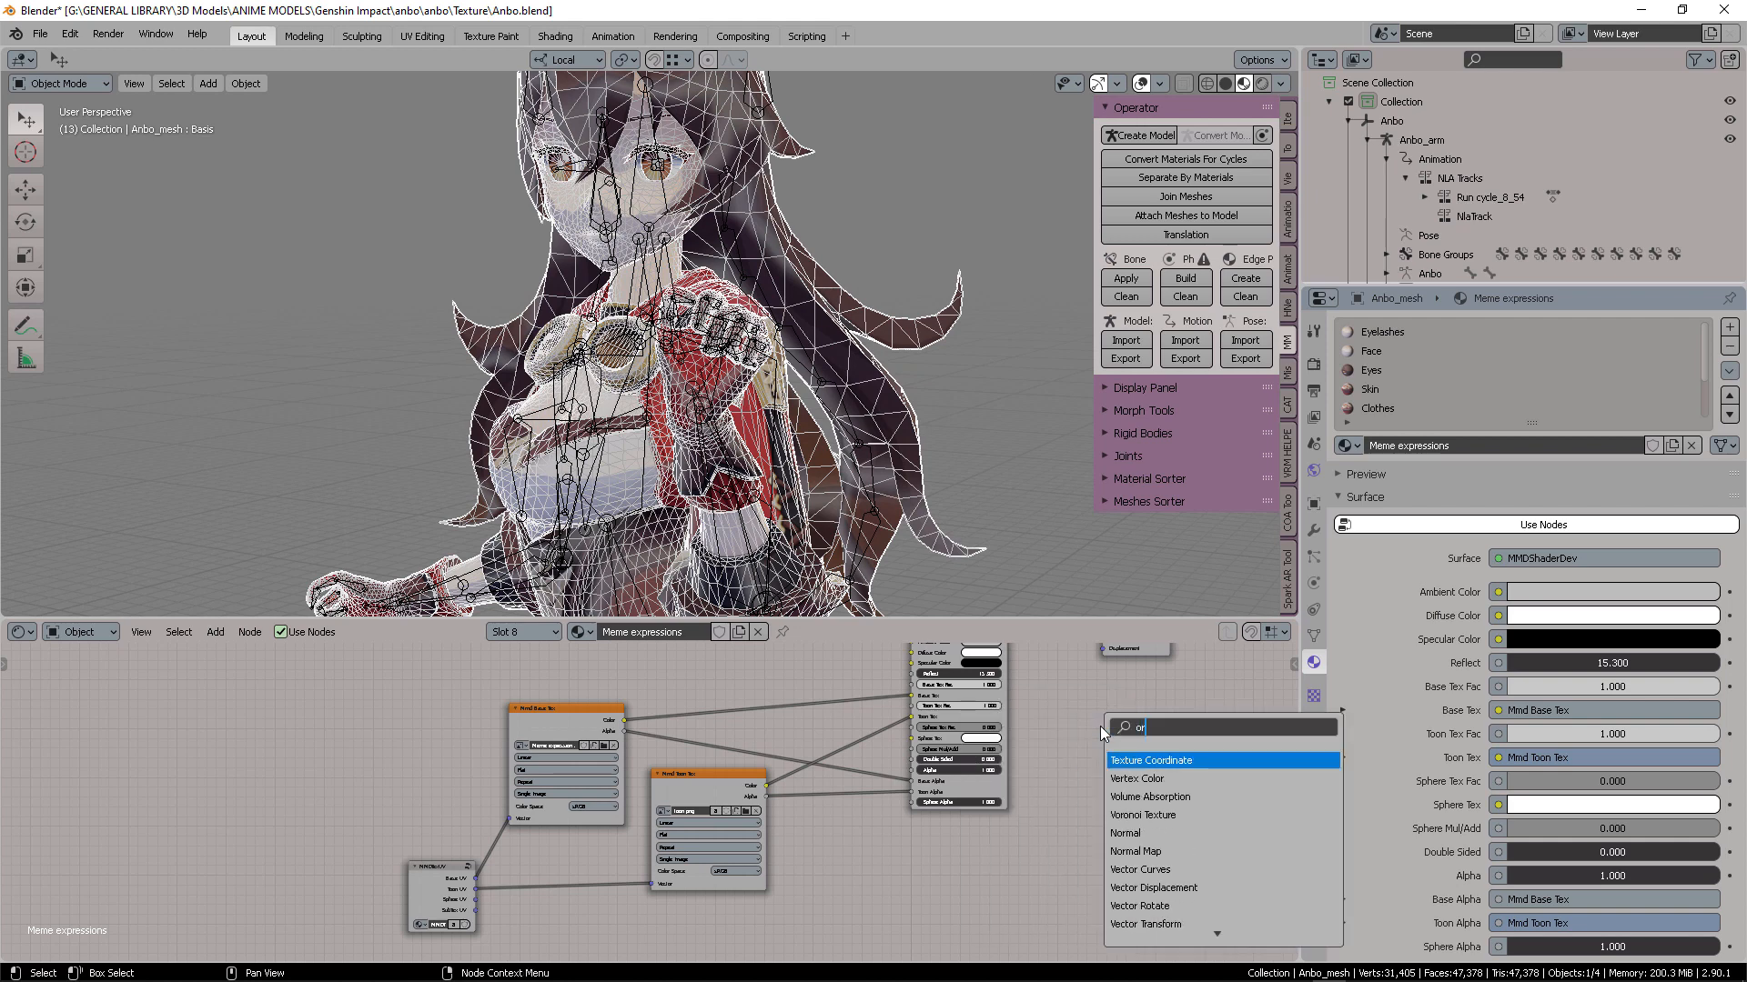
pyautogui.press('BackSpace')
pyautogui.write('´o')
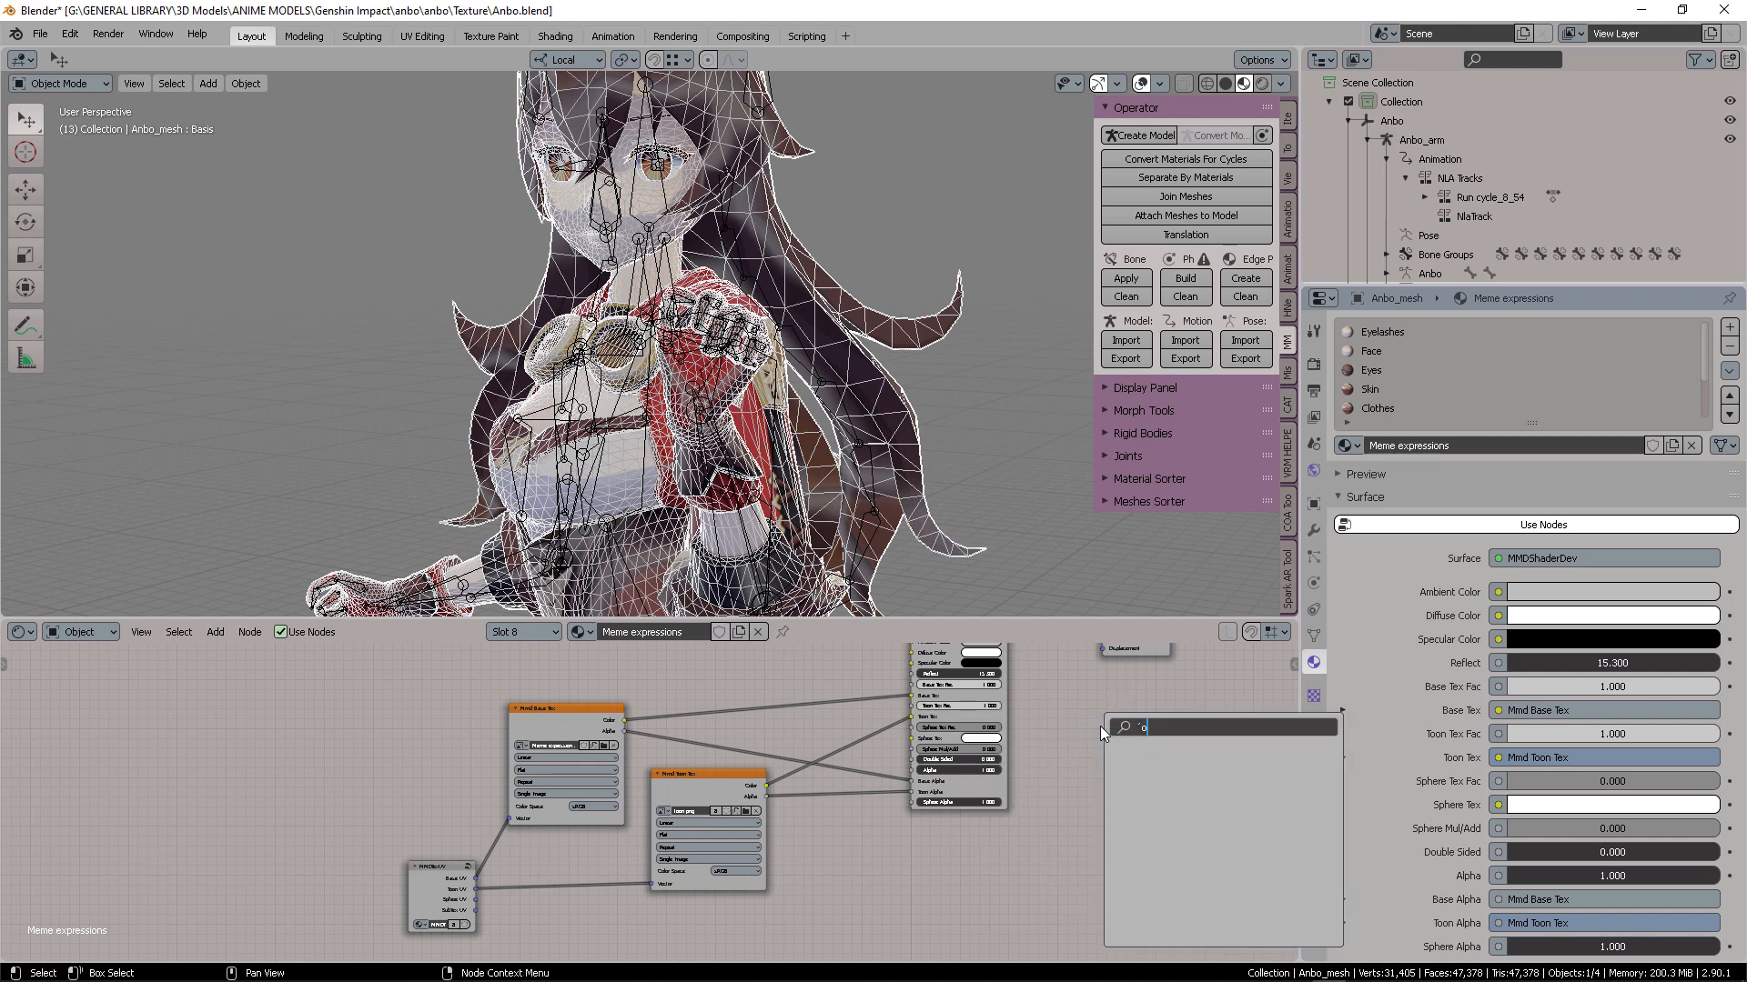
pyautogui.write('mc')
pyautogui.press('BackSpace')
pyautogui.press('BackSpace')
pyautogui.press('BackSpace')
pyautogui.press('BackSpace')
pyautogui.write('prin')
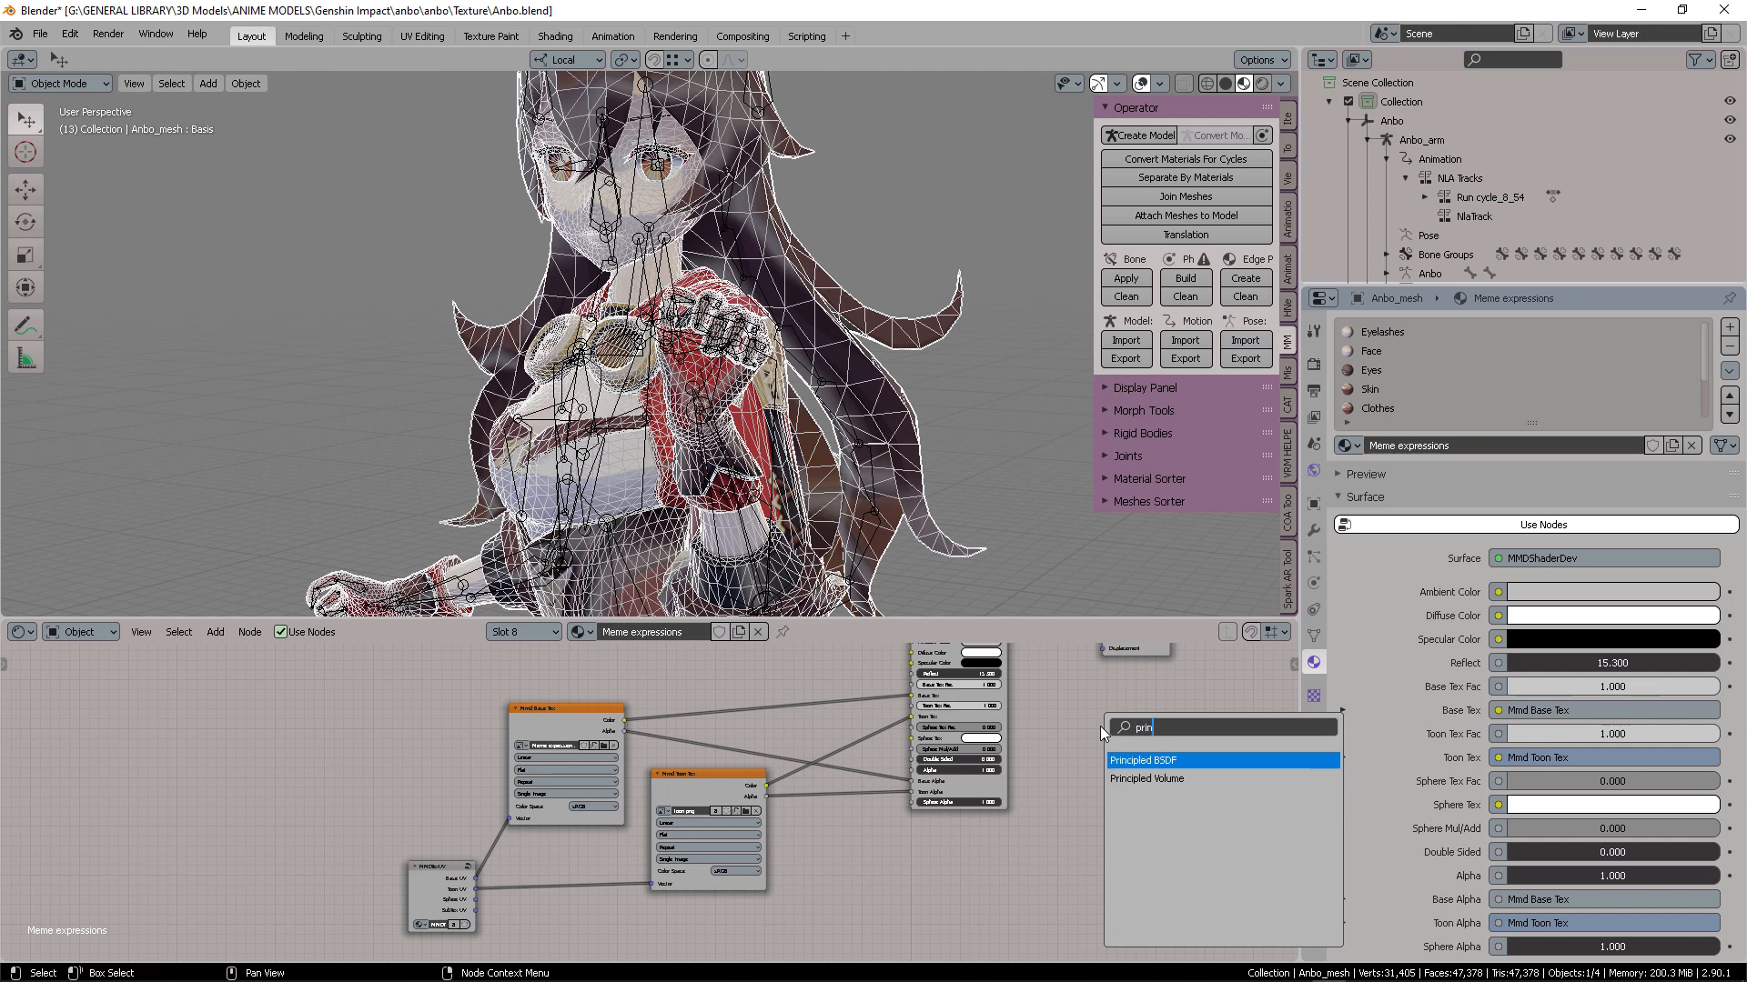
pyautogui.press('Down')
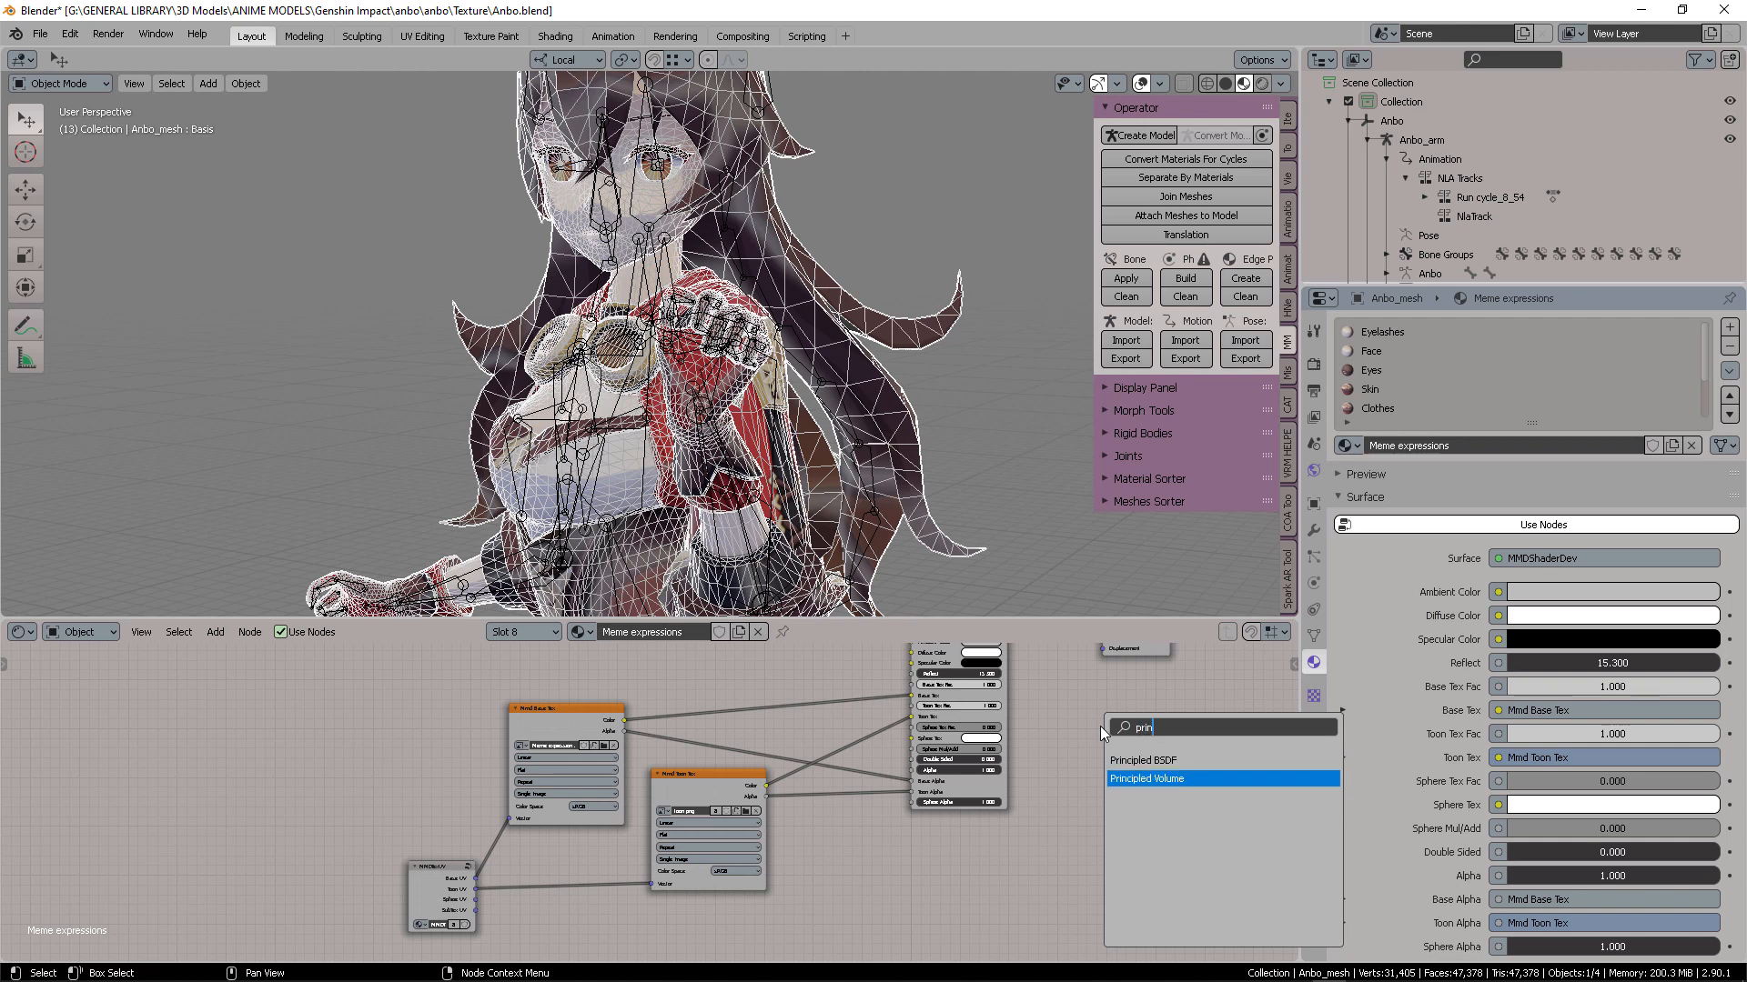
pyautogui.press('Up')
pyautogui.press('Return')
pyautogui.click(1100, 724)
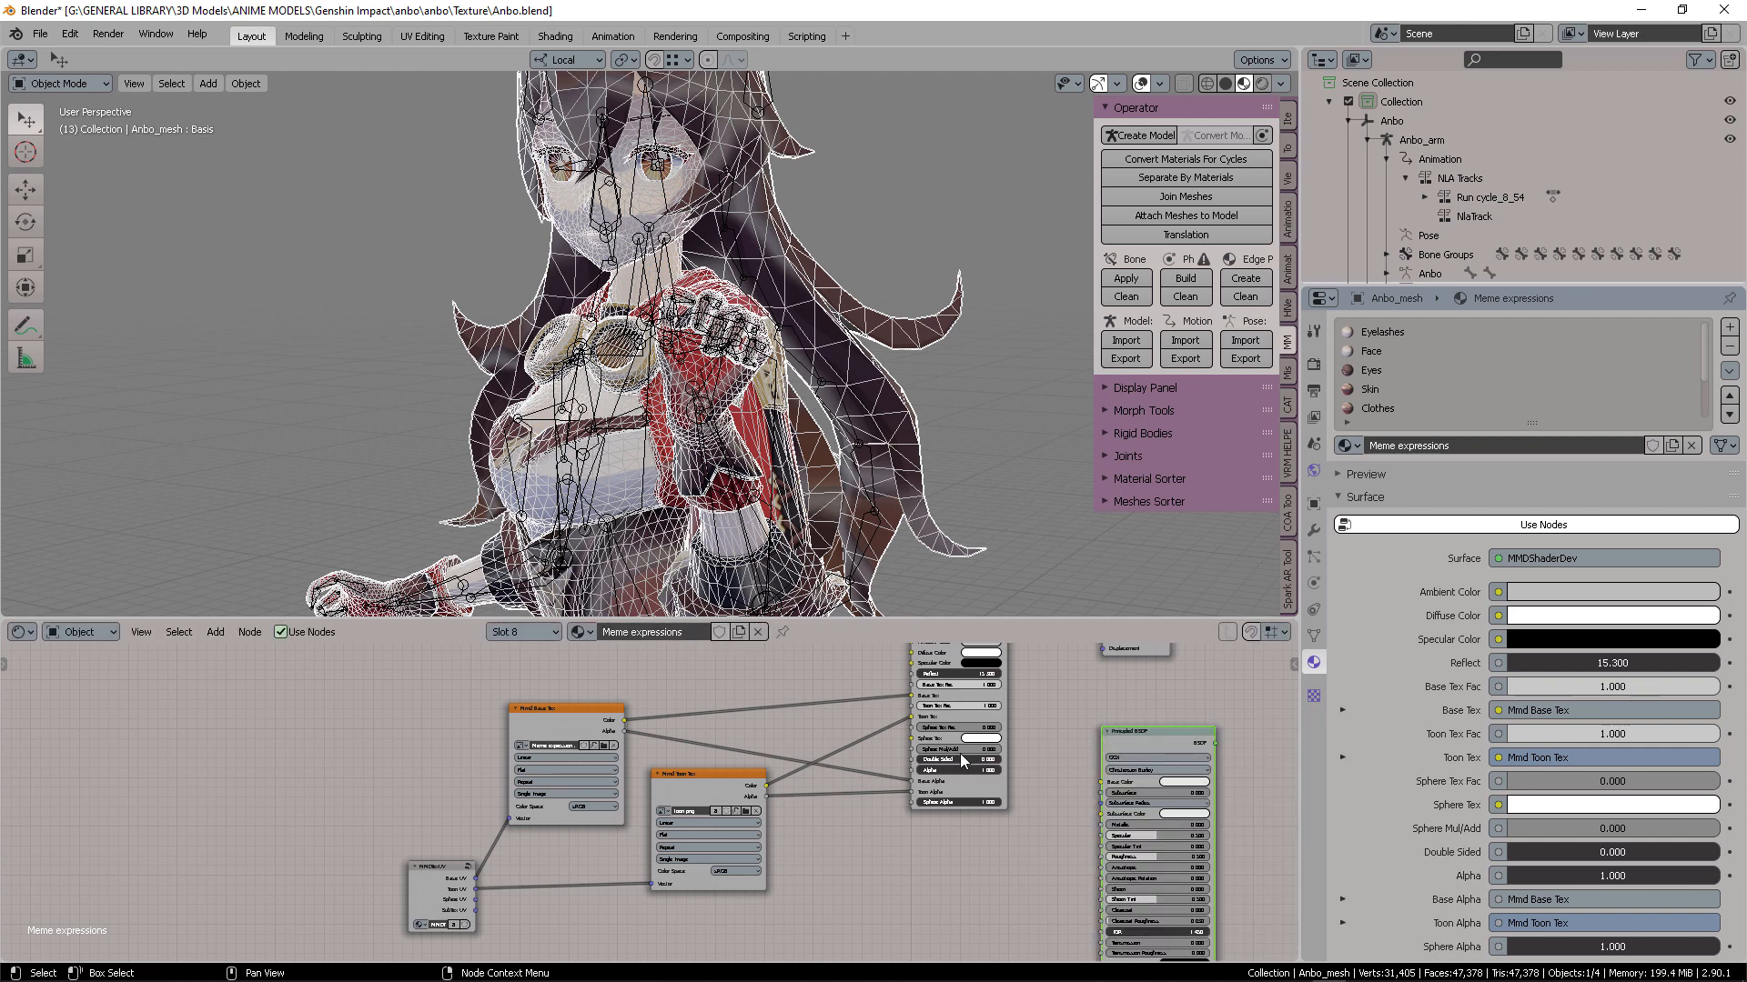
# Move the Material Output aside, cut its link from MMDShaderDev, and connect the Principled BSDF output to Surface
pyautogui.moveTo(958, 753); pyautogui.dragTo(605, 829, button='middle')
pyautogui.moveTo(790, 682); pyautogui.dragTo(1100, 690)
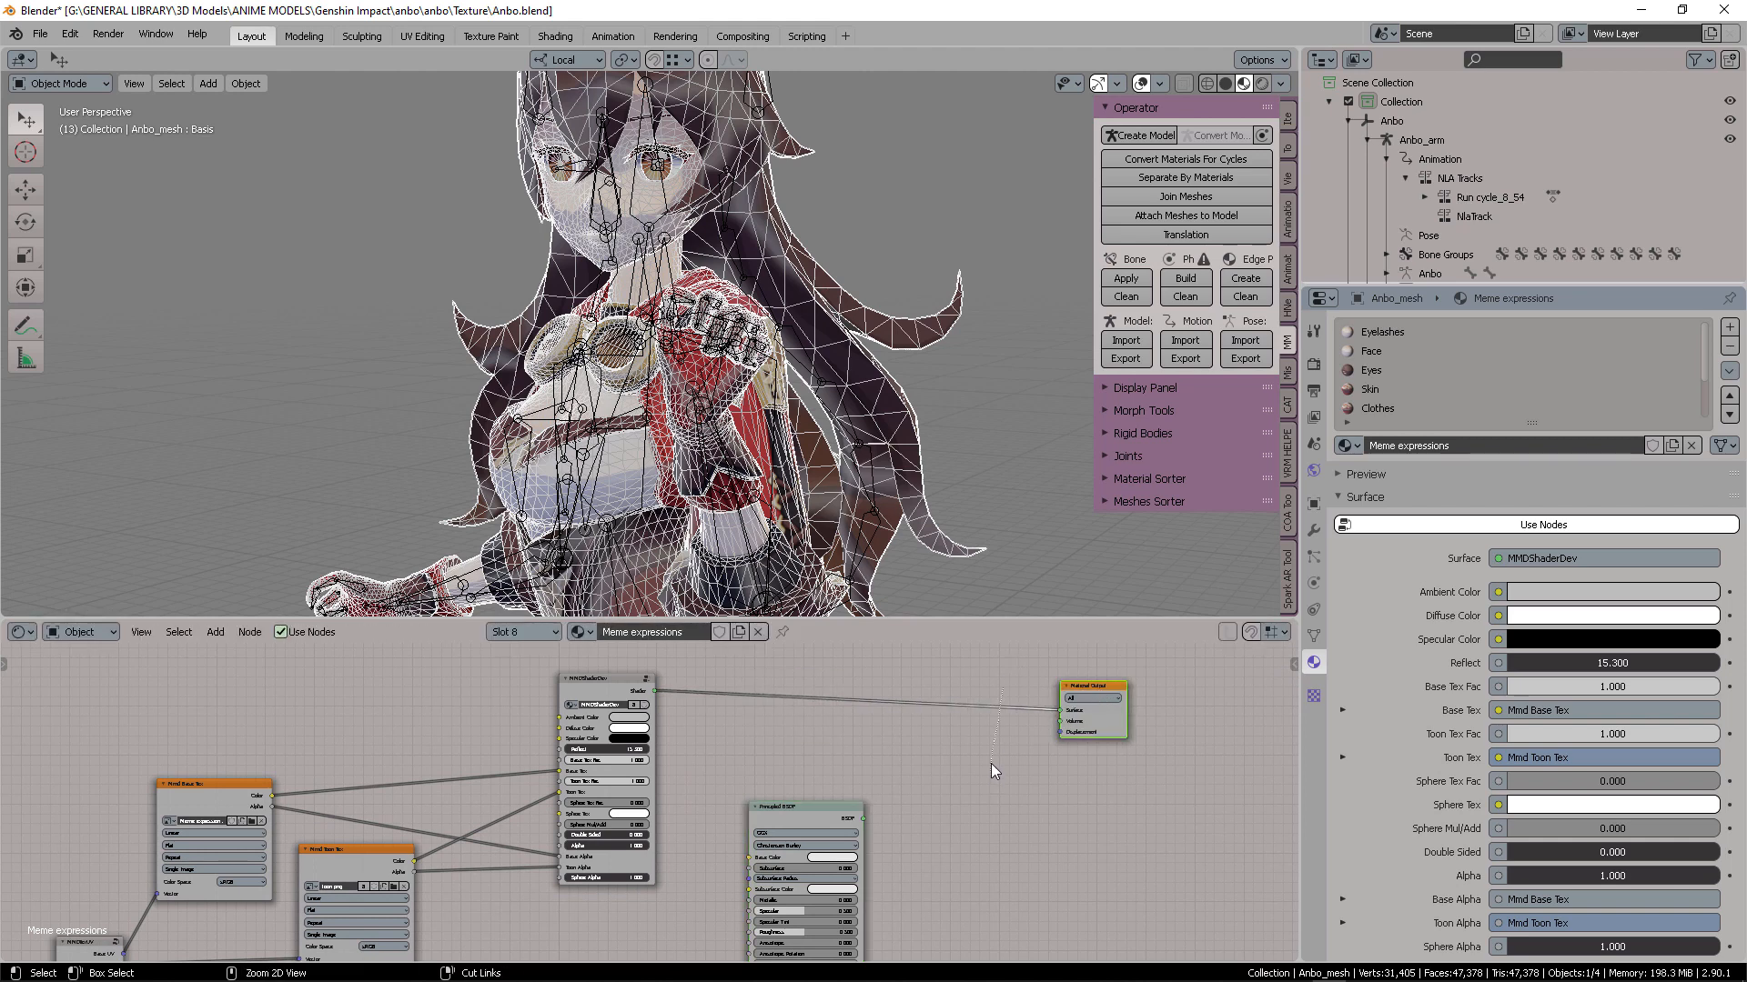
pyautogui.keyDown('ctrl'); pyautogui.moveTo(991, 762); pyautogui.dragTo(964, 687, button='right'); pyautogui.keyUp('ctrl')
pyautogui.moveTo(864, 818); pyautogui.dragTo(1051, 718)
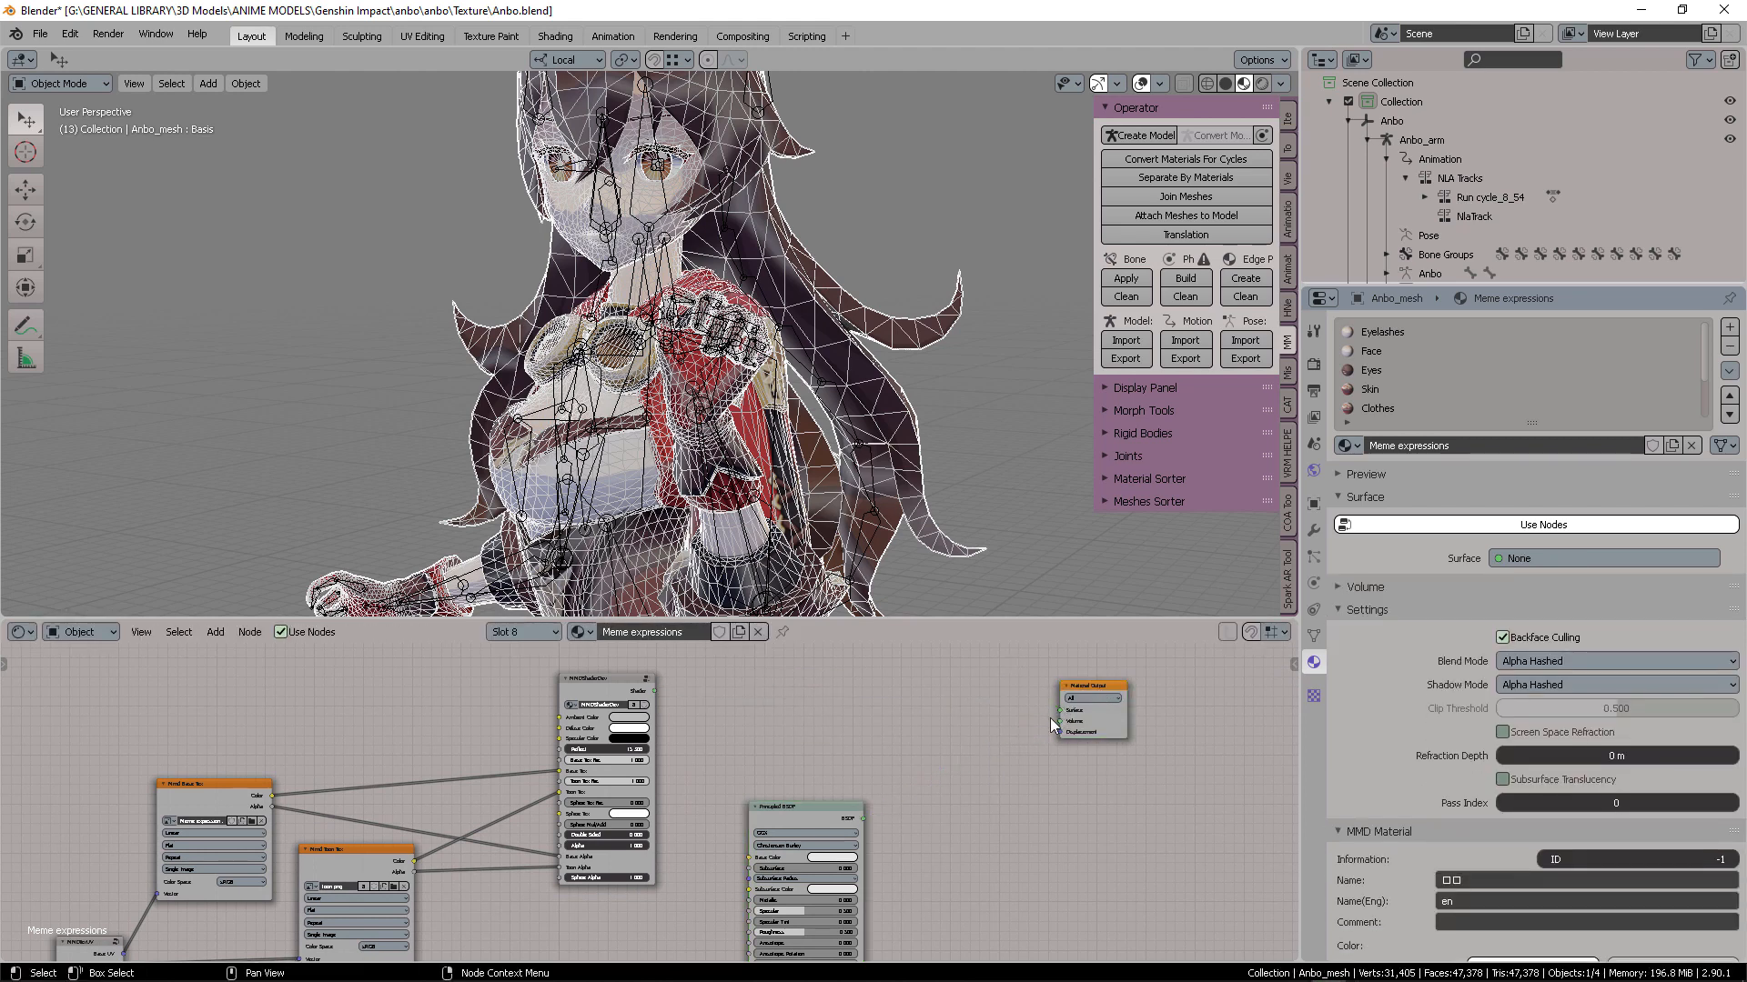
pyautogui.moveTo(863, 818); pyautogui.dragTo(1061, 710)
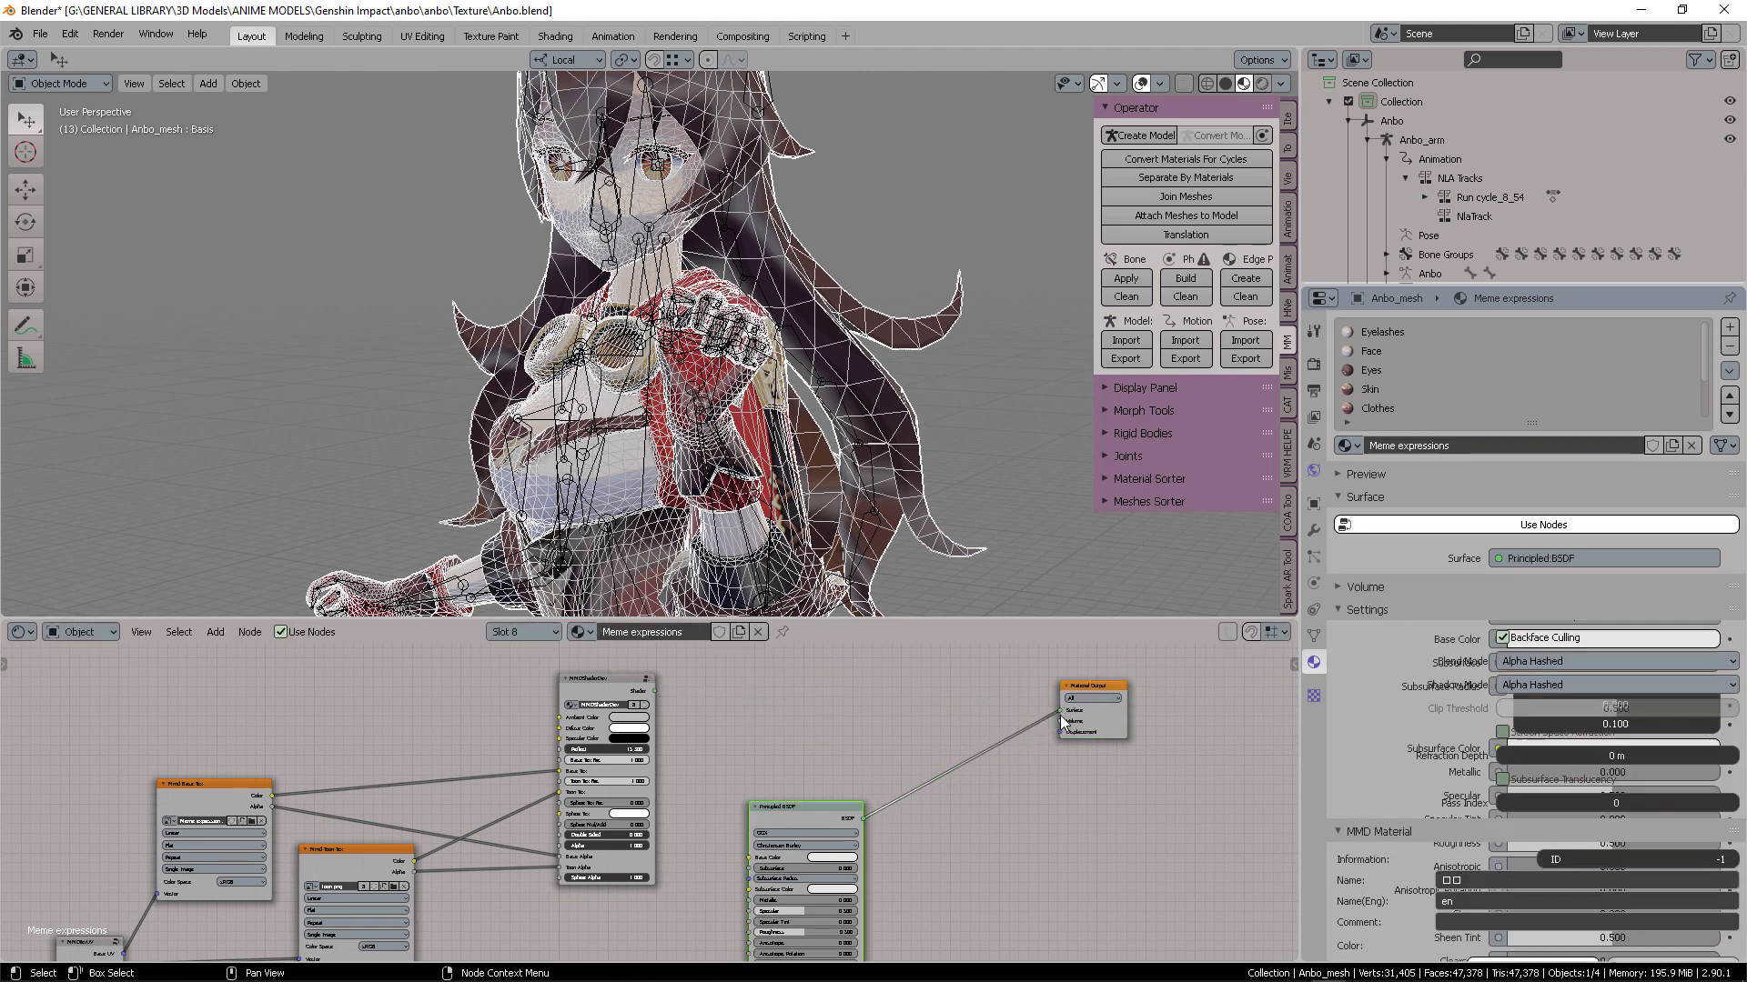
# Maximize the Shader Editor and arrange the Principled BSDF node close beside the Material Output node
pyautogui.hotkey('ctrl', 'space')
pyautogui.scroll(6, 991, 334)
pyautogui.moveTo(956, 307); pyautogui.dragTo(582, 270, button='middle')
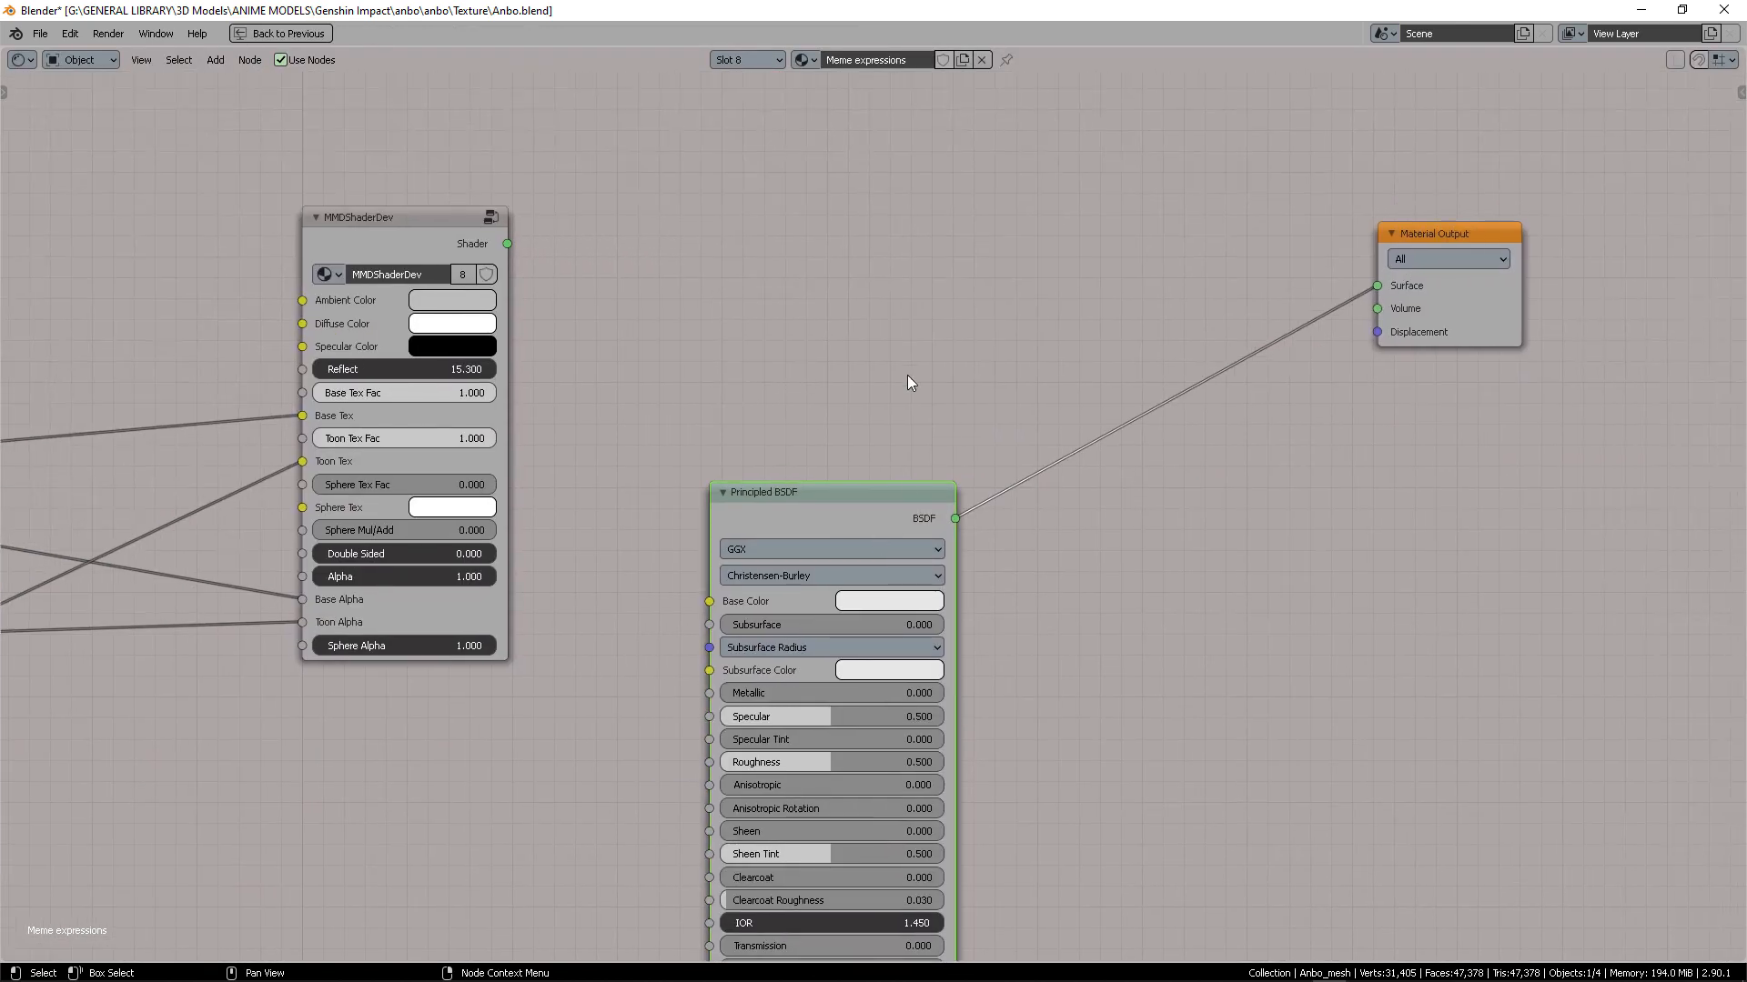
pyautogui.click(908, 374)
pyautogui.moveTo(822, 517); pyautogui.dragTo(1079, 337)
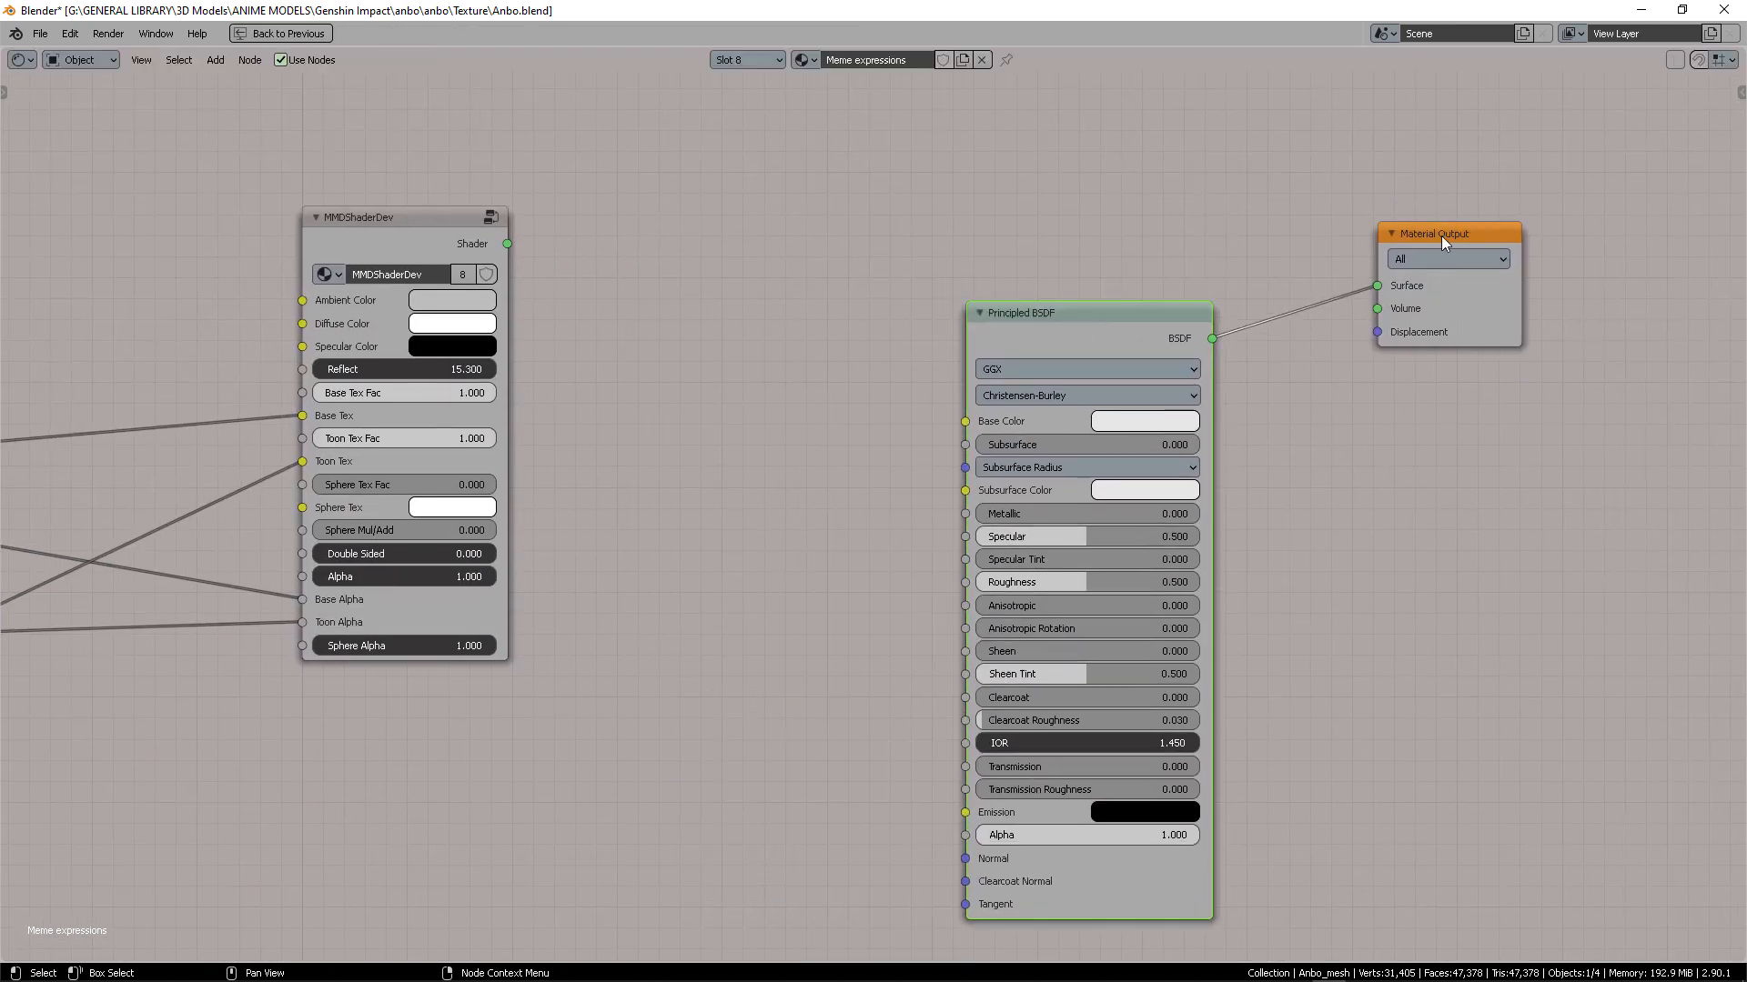
pyautogui.moveTo(1441, 237); pyautogui.dragTo(1427, 271)
# Connect Mmd Base Tex Color to the Principled BSDF's Base Color, move MMDShaderDev below the link, and restore the editor layout
pyautogui.scroll(-4, 717, 333)
pyautogui.moveTo(857, 310); pyautogui.dragTo(1219, 353, button='middle')
pyautogui.moveTo(250, 493); pyautogui.dragTo(1260, 441)
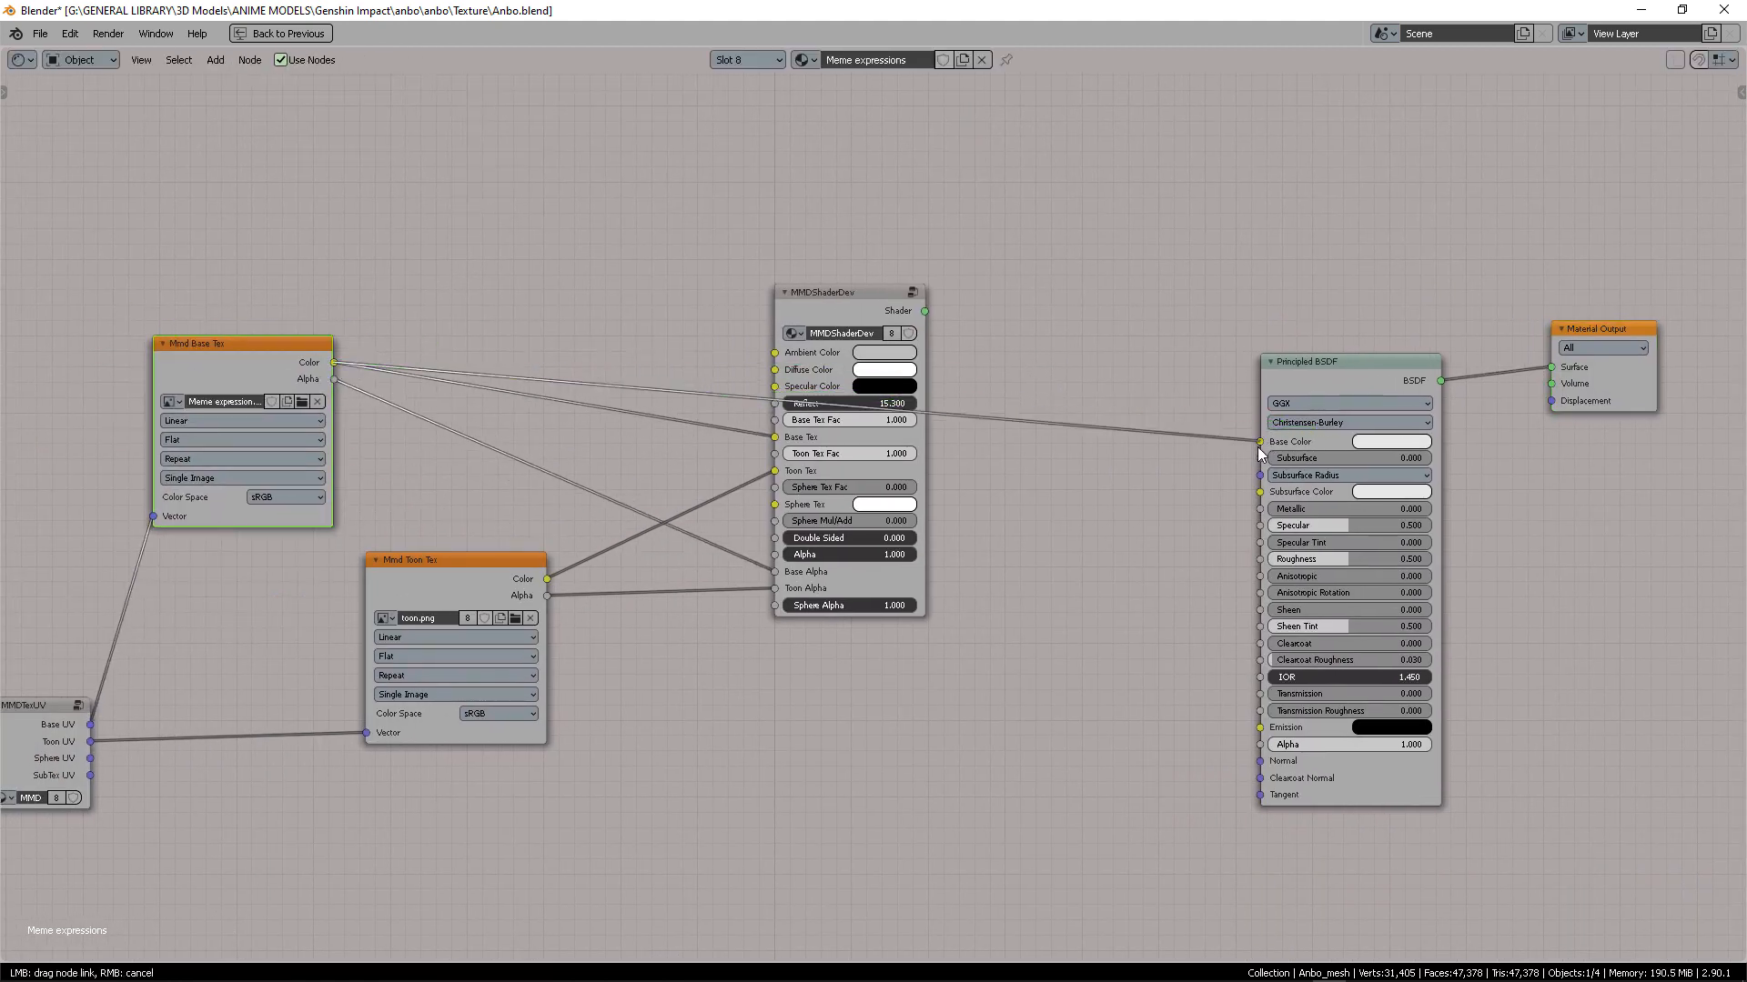
pyautogui.moveTo(848, 309); pyautogui.dragTo(735, 577)
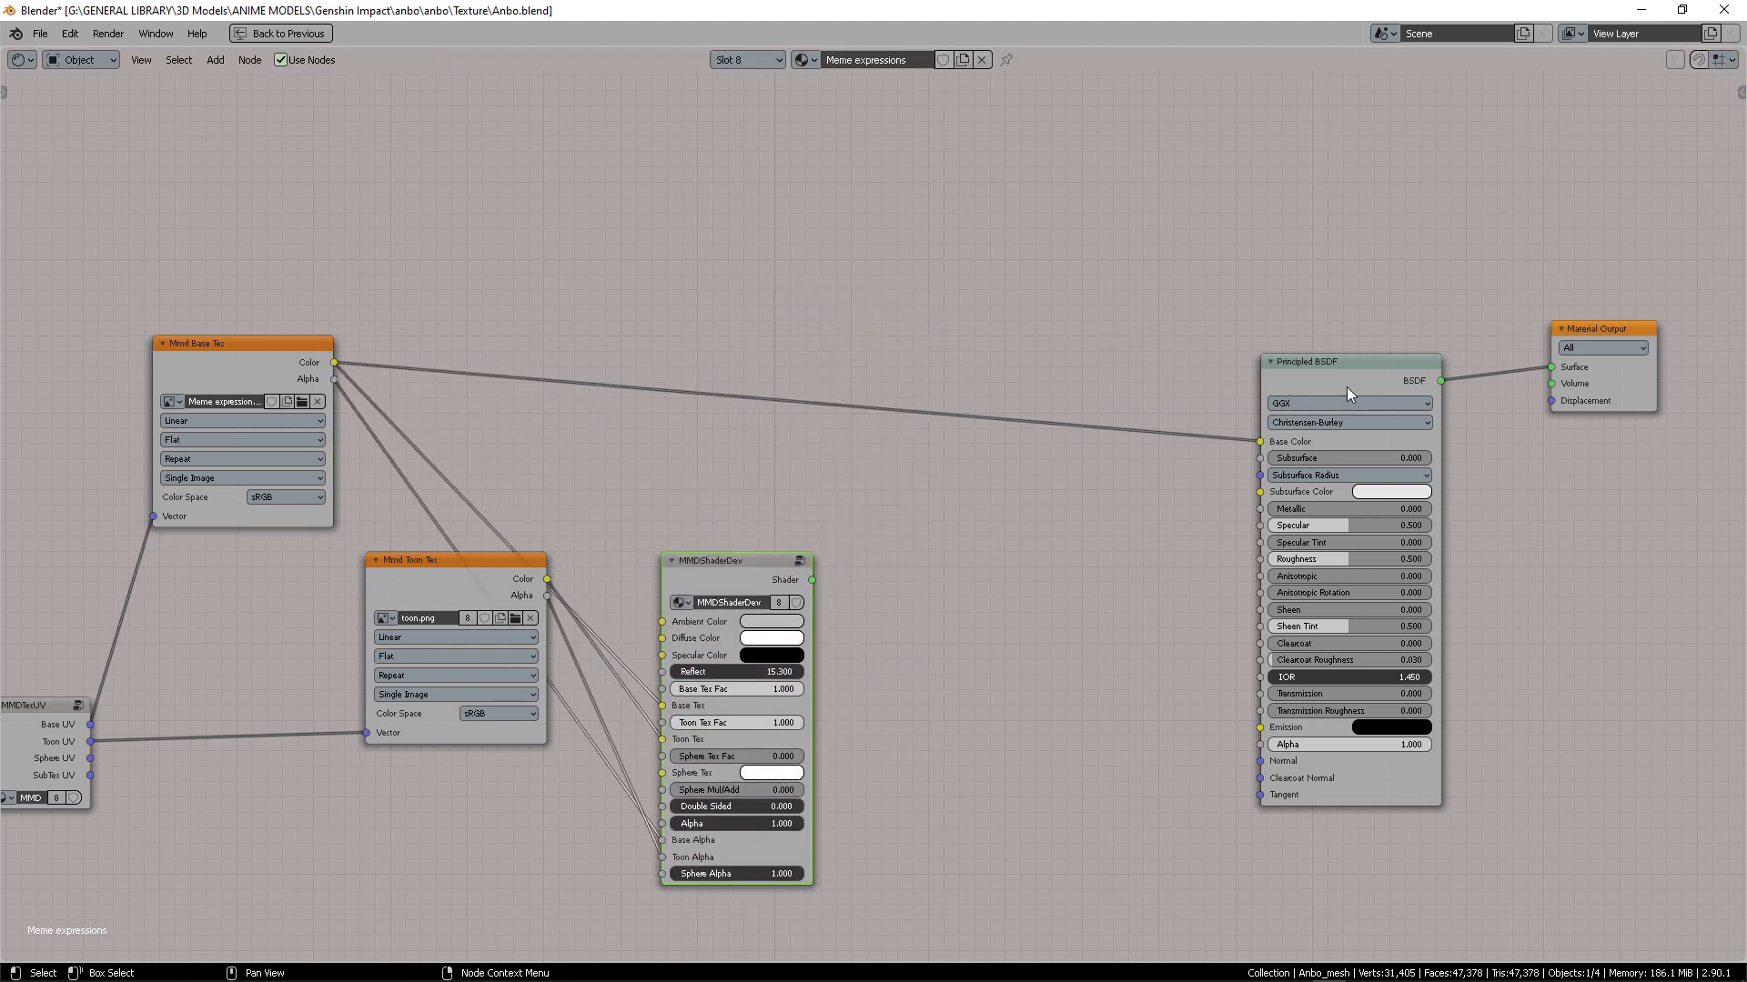
pyautogui.press('Home')
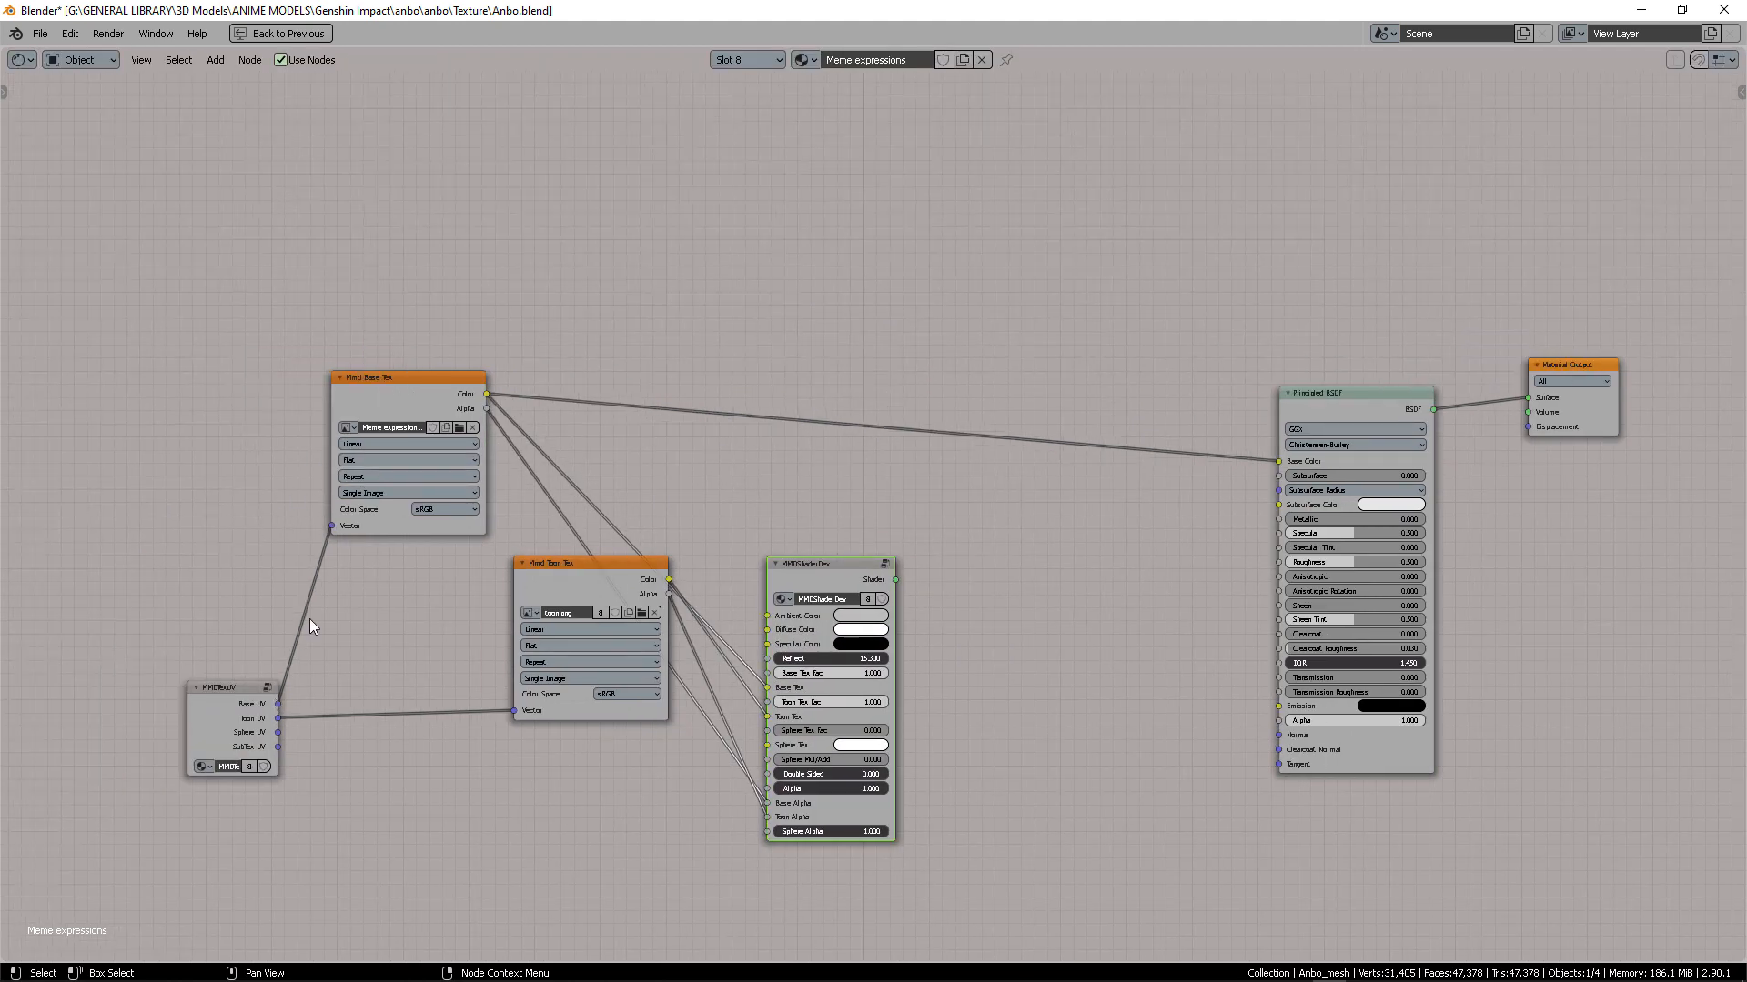
pyautogui.hotkey('ctrl', 'space')
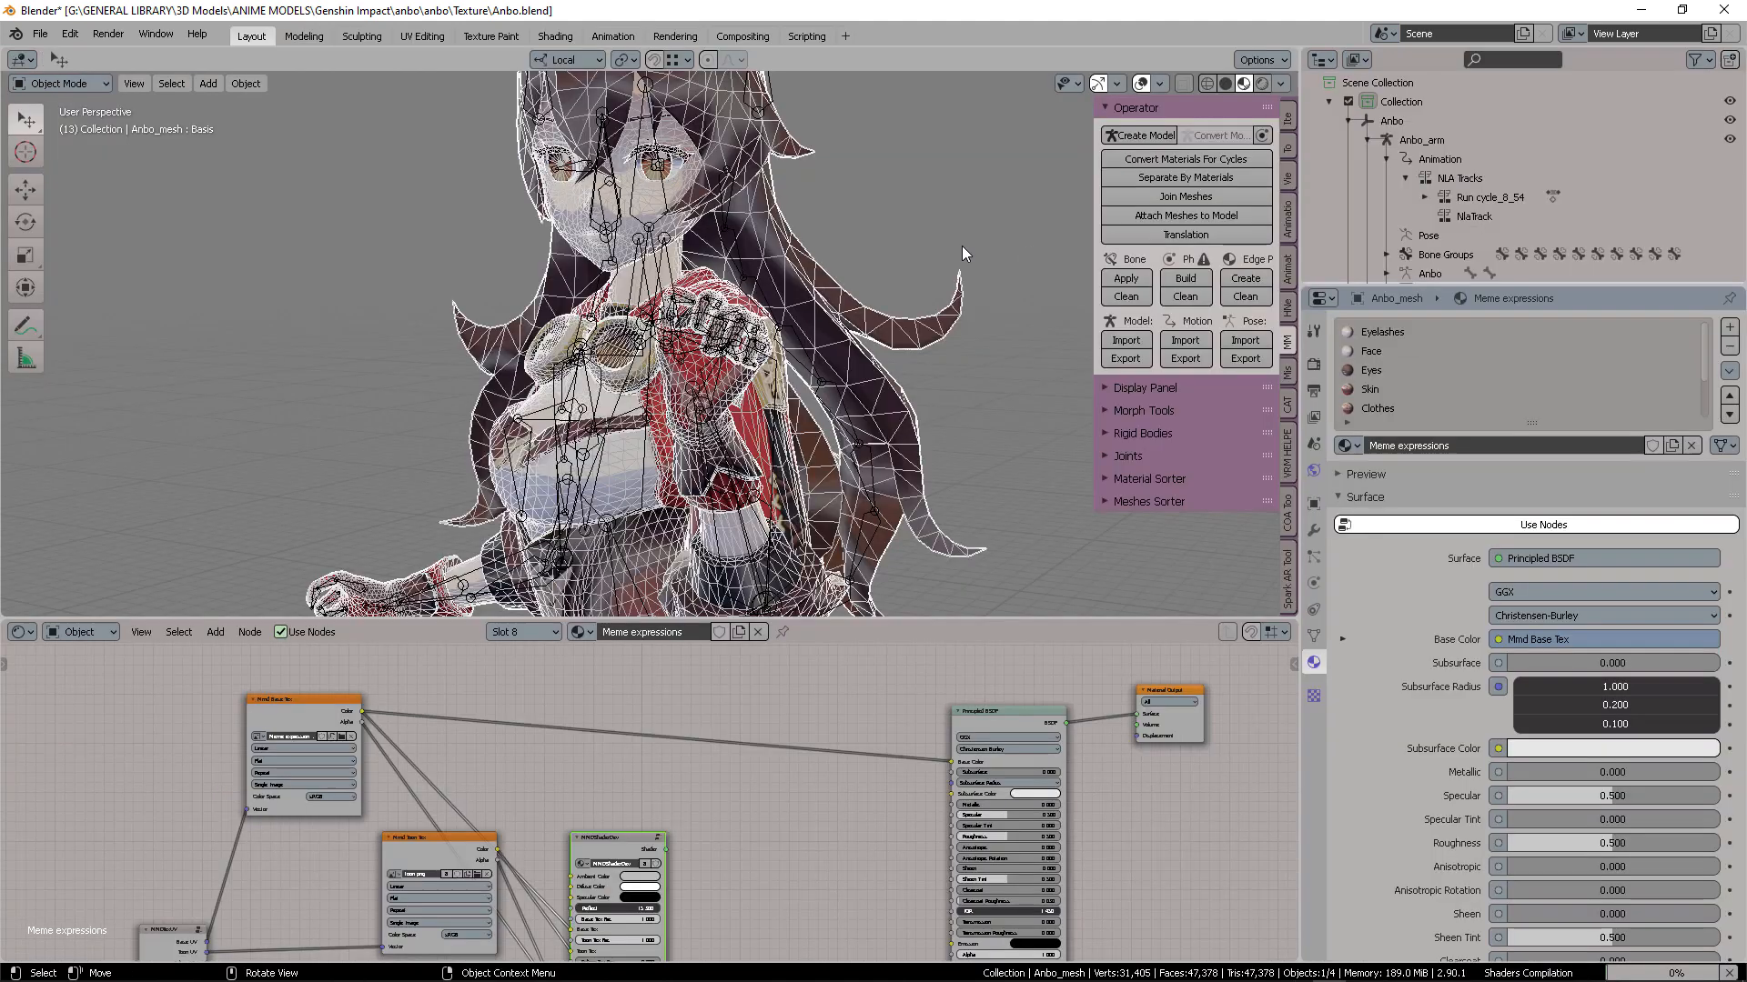
# Make Skin the active material in the mesh's material slot list
pyautogui.scroll(-4, 882, 265)
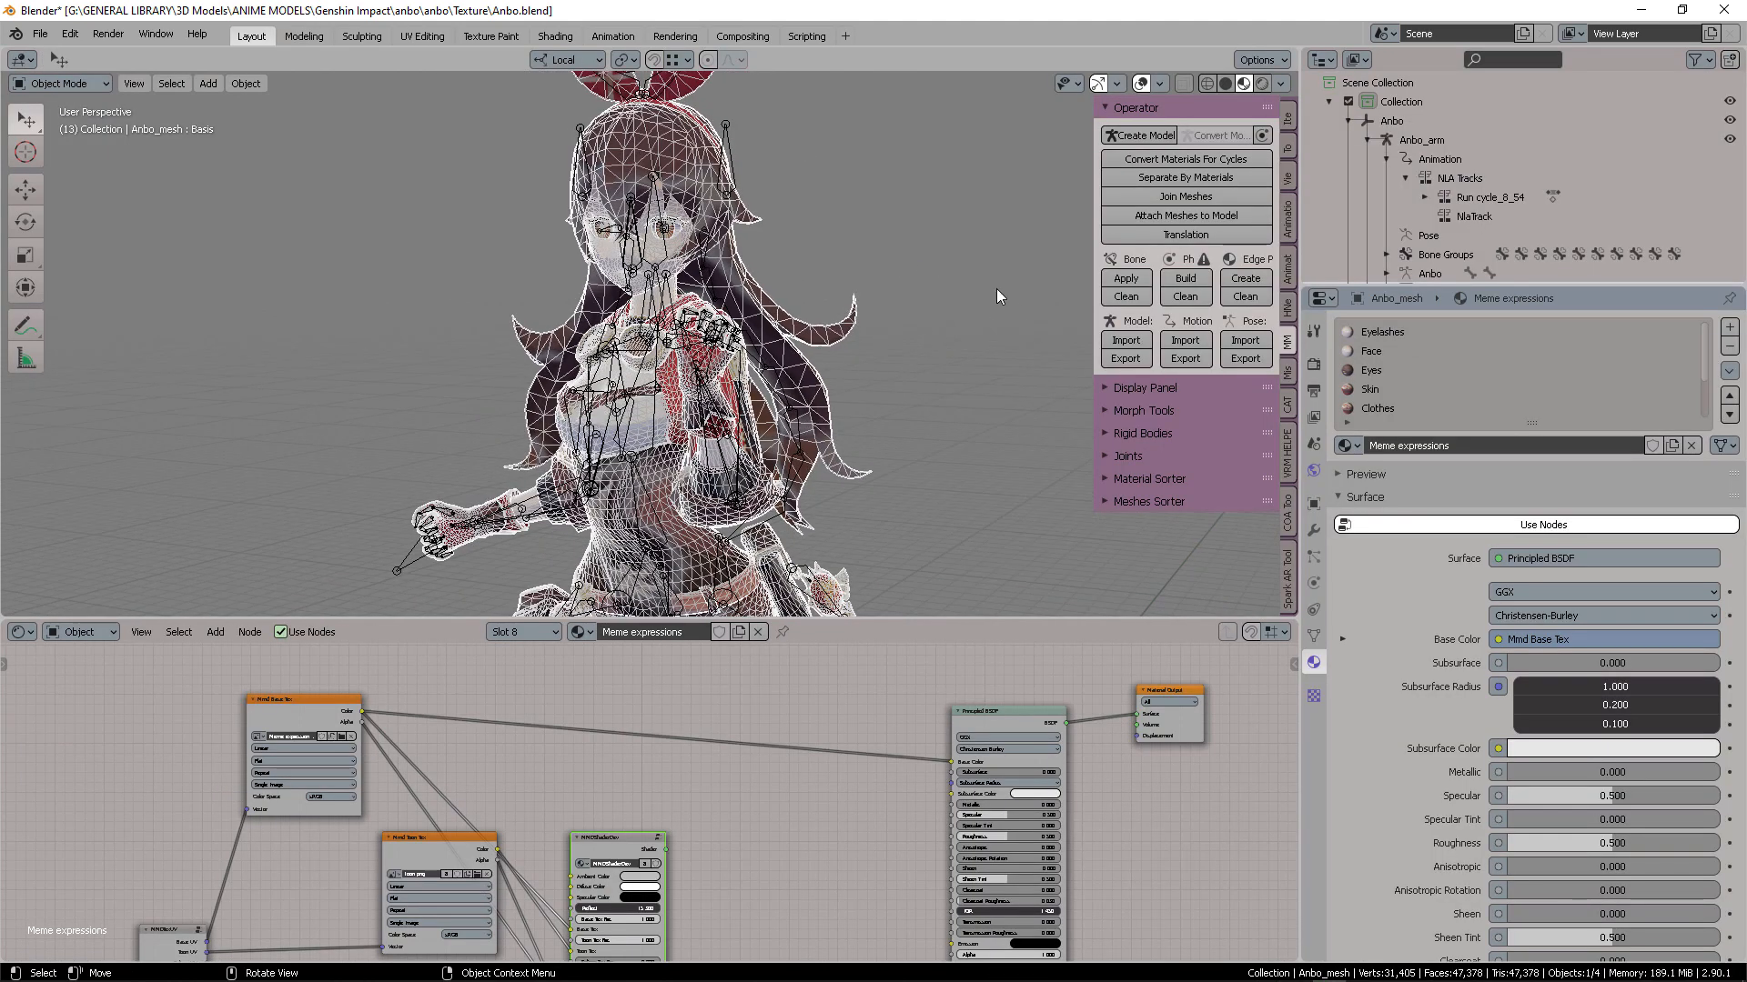
pyautogui.scroll(-3, 1528, 359)
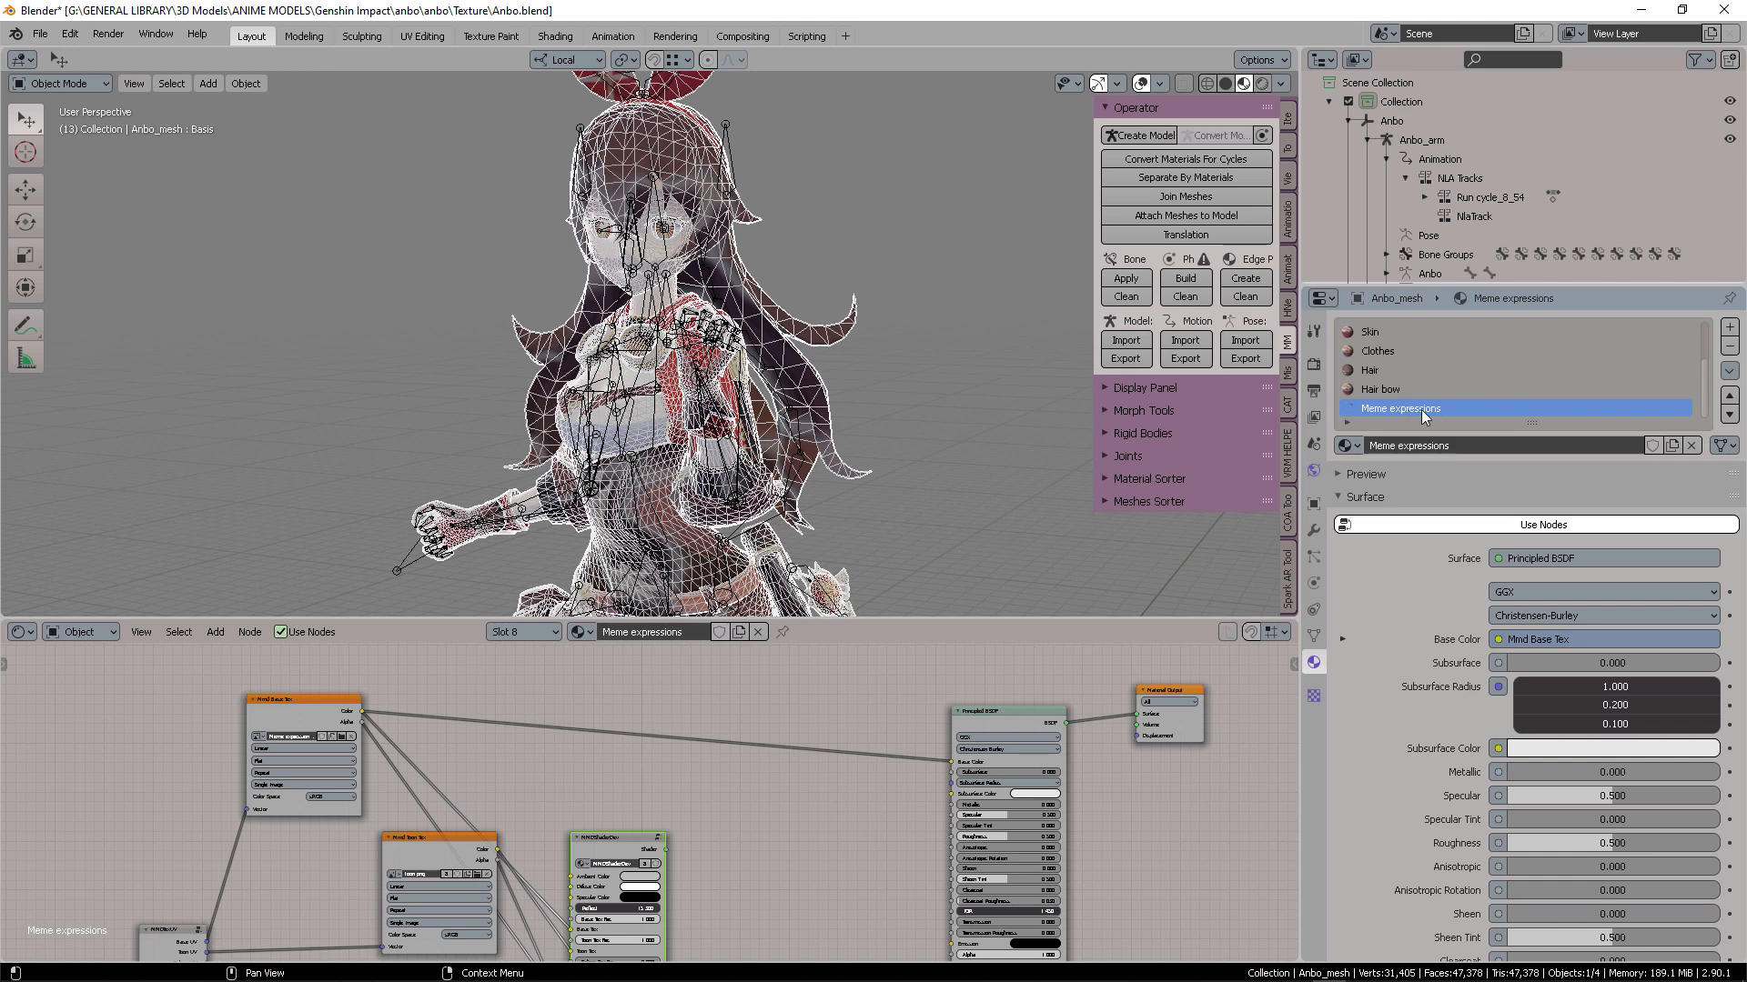
pyautogui.click(1432, 388)
pyautogui.scroll(3, 1492, 366)
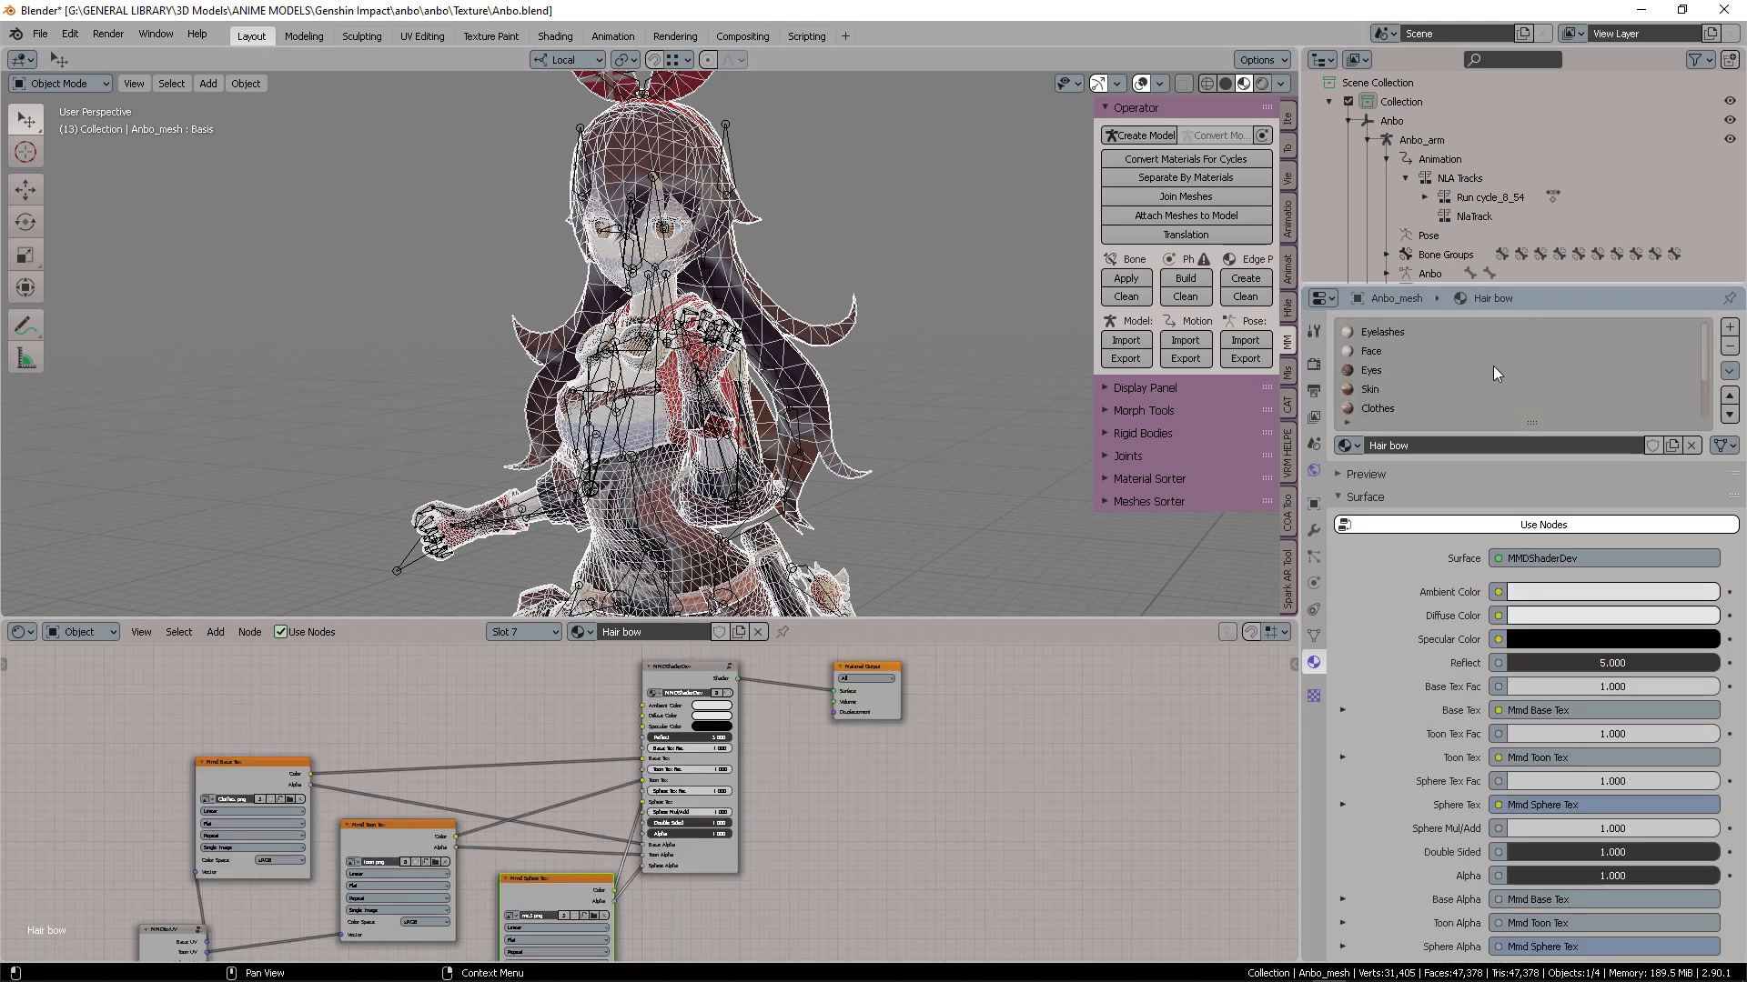
pyautogui.click(1392, 389)
# Move the MMDShaderDev node down in the Skin material's node tree, below the Material Output node
pyautogui.moveTo(1061, 675); pyautogui.dragTo(1106, 773, button='middle')
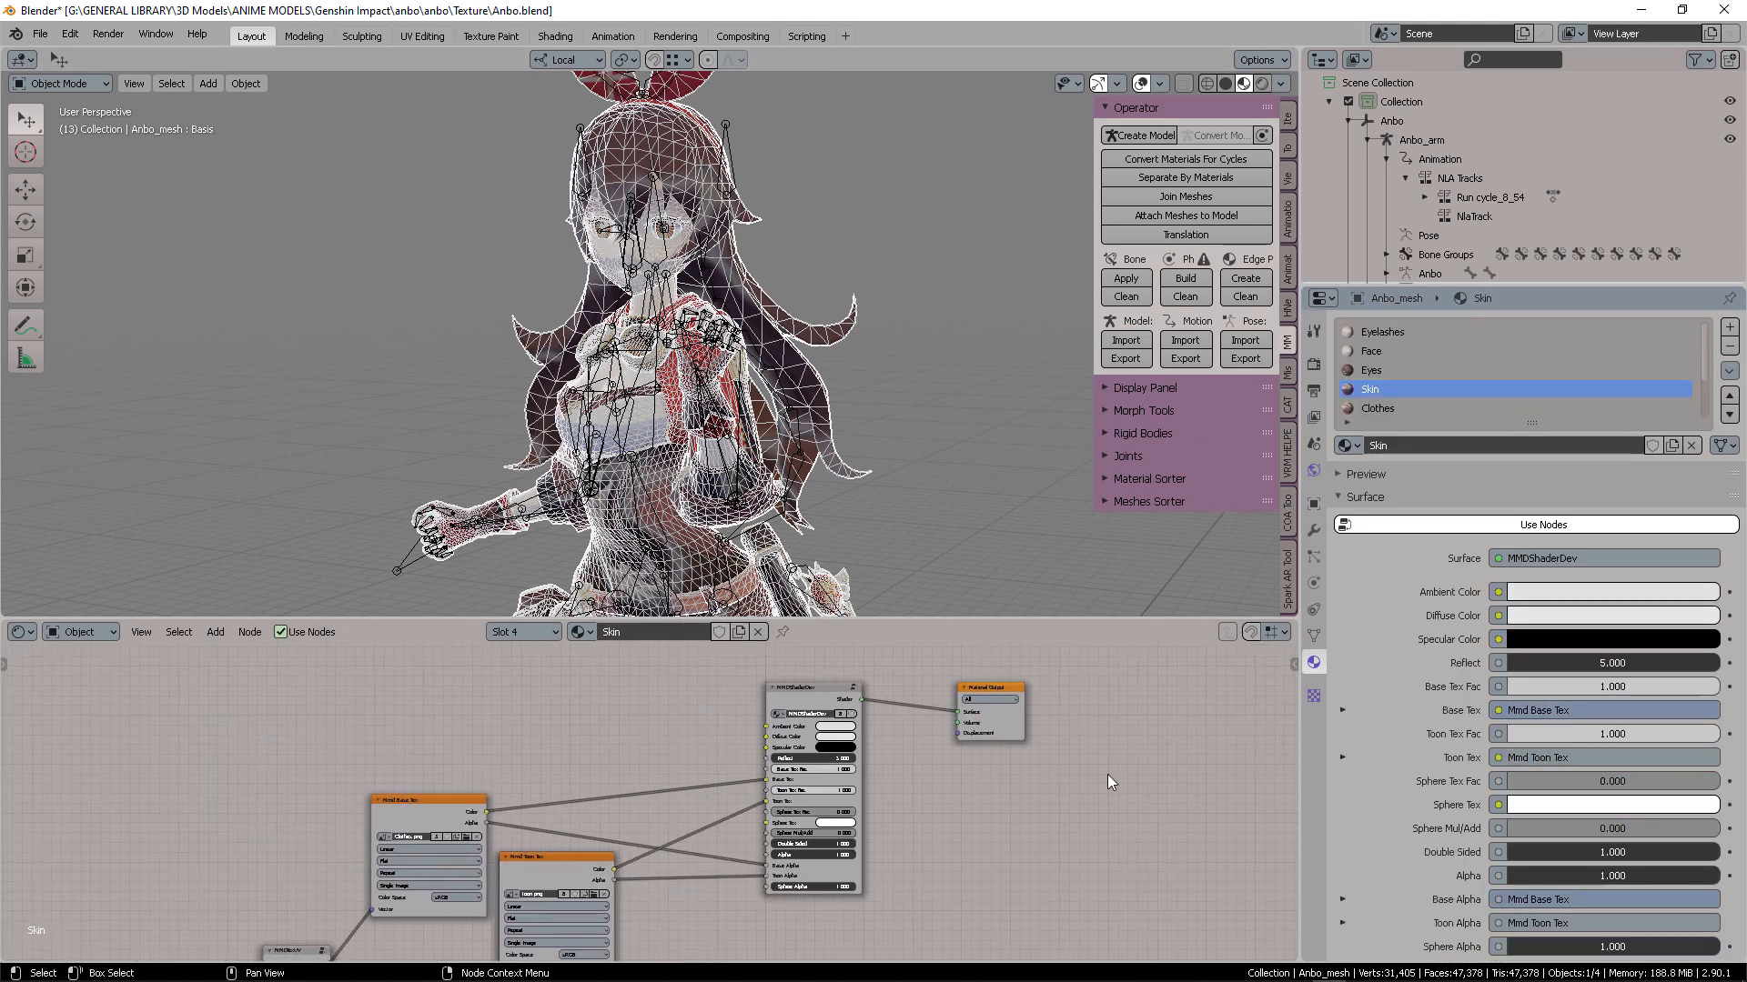
pyautogui.moveTo(1012, 810); pyautogui.dragTo(885, 787, button='middle')
pyautogui.moveTo(686, 680); pyautogui.dragTo(680, 893)
pyautogui.scroll(4, 681, 741)
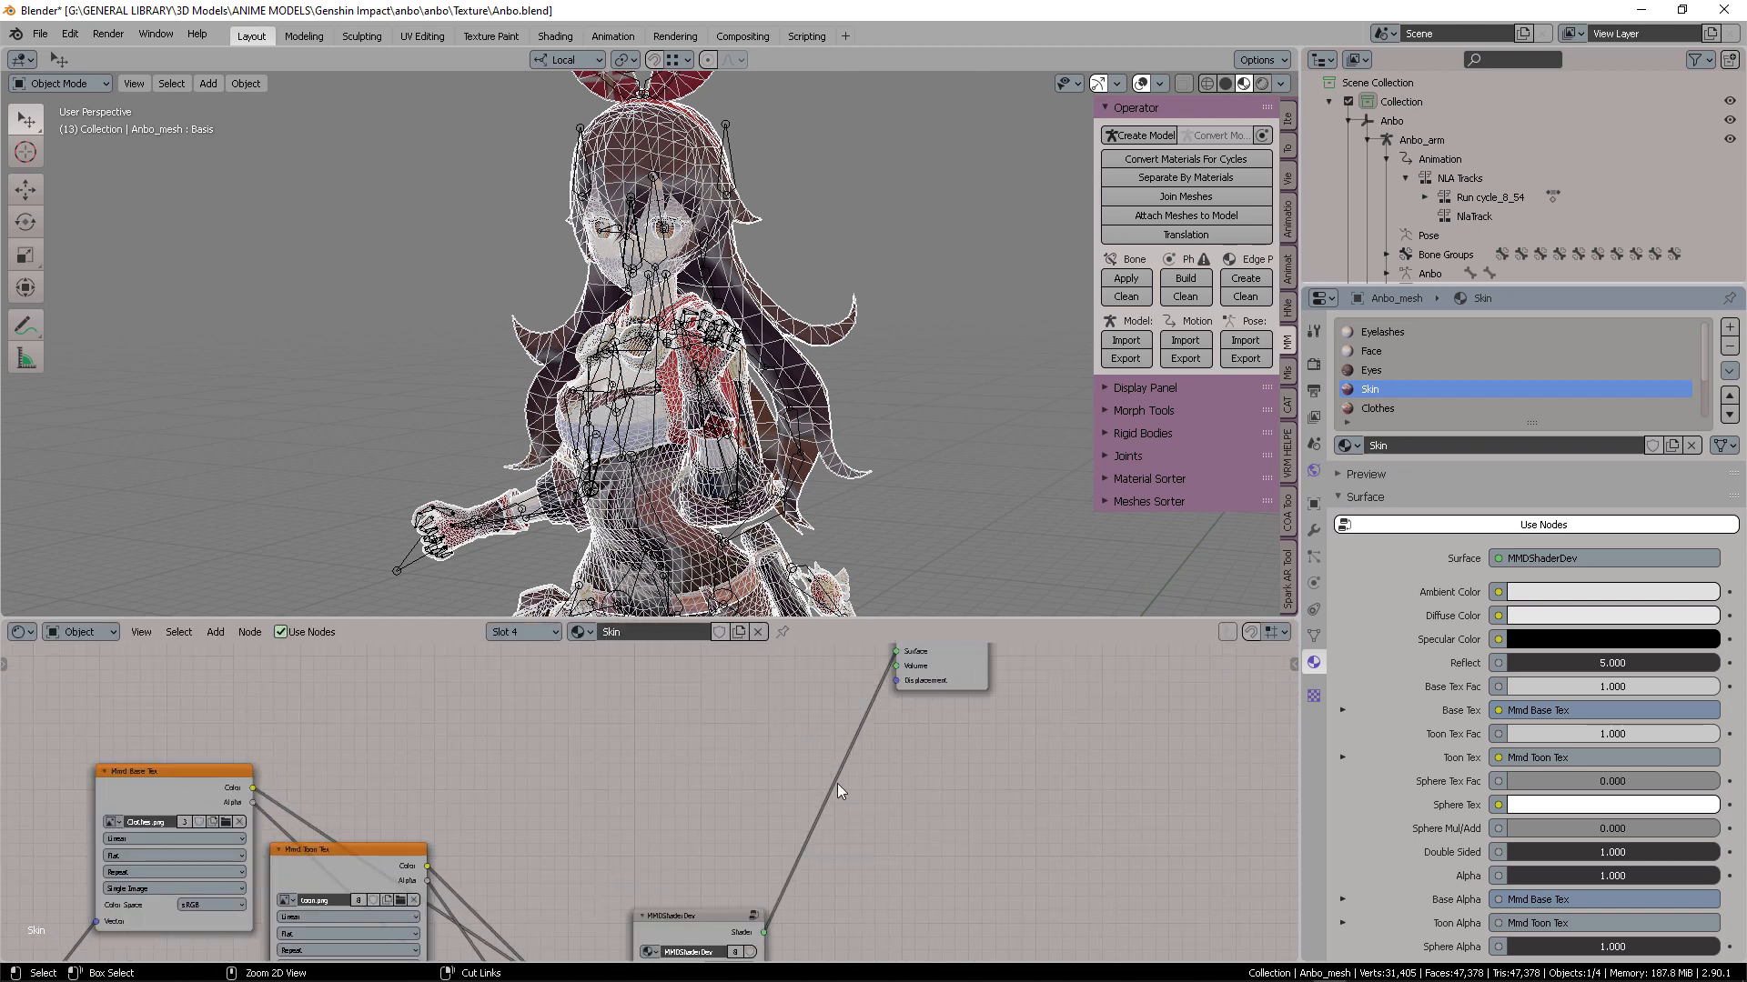
# Cut the MMDShaderDev link to Material Output in the Skin material and add a Principled BSDF node near the Material Output
pyautogui.keyDown('ctrl'); pyautogui.moveTo(838, 784); pyautogui.dragTo(815, 777, button='right'); pyautogui.keyUp('ctrl')
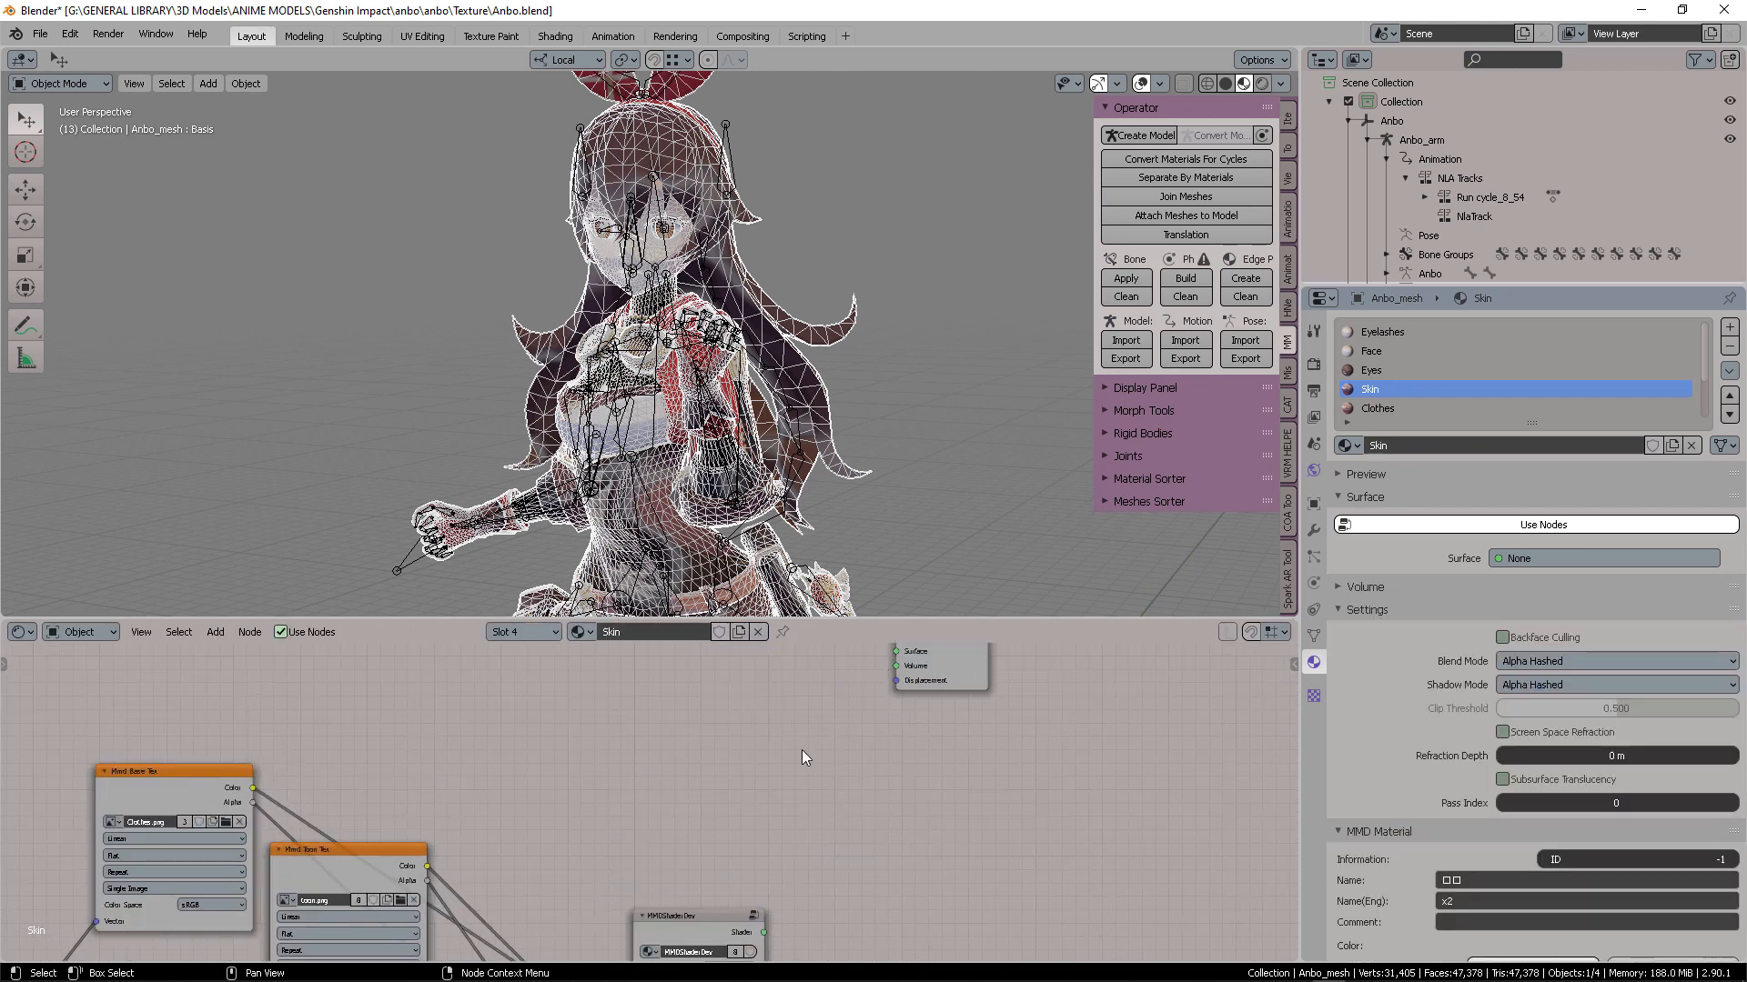
pyautogui.hotkey('shift', 'a')
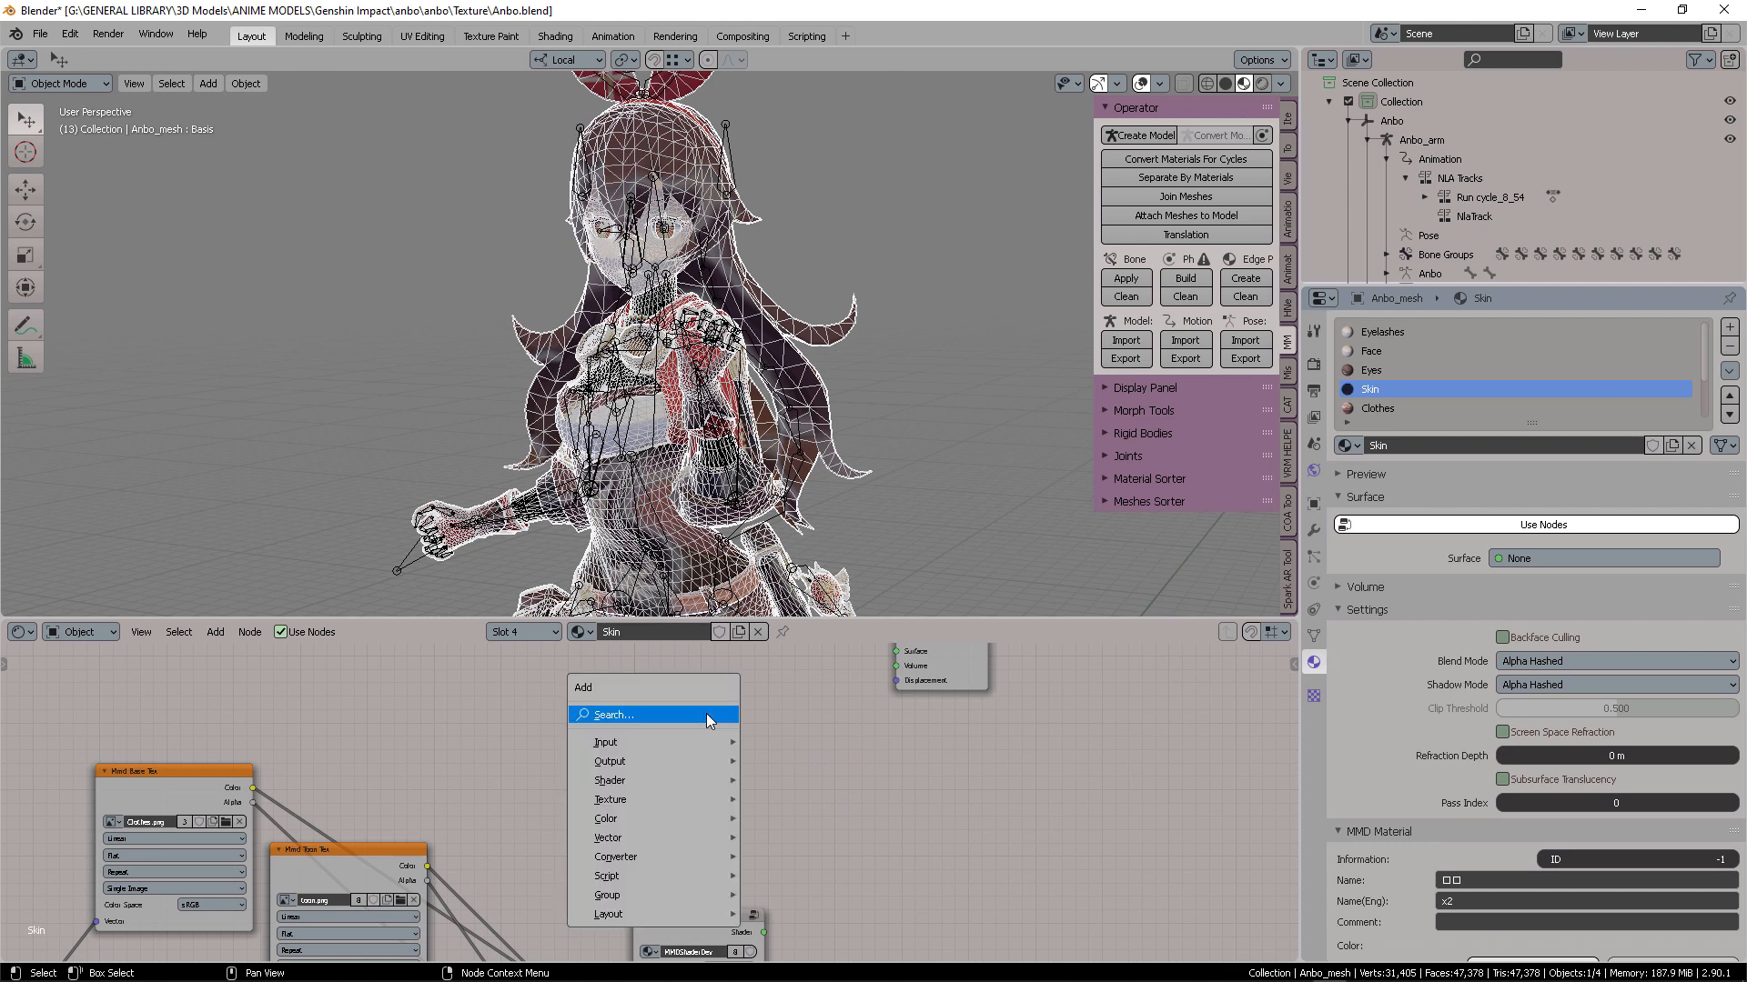
pyautogui.click(706, 713)
pyautogui.write('prin')
pyautogui.press('Return')
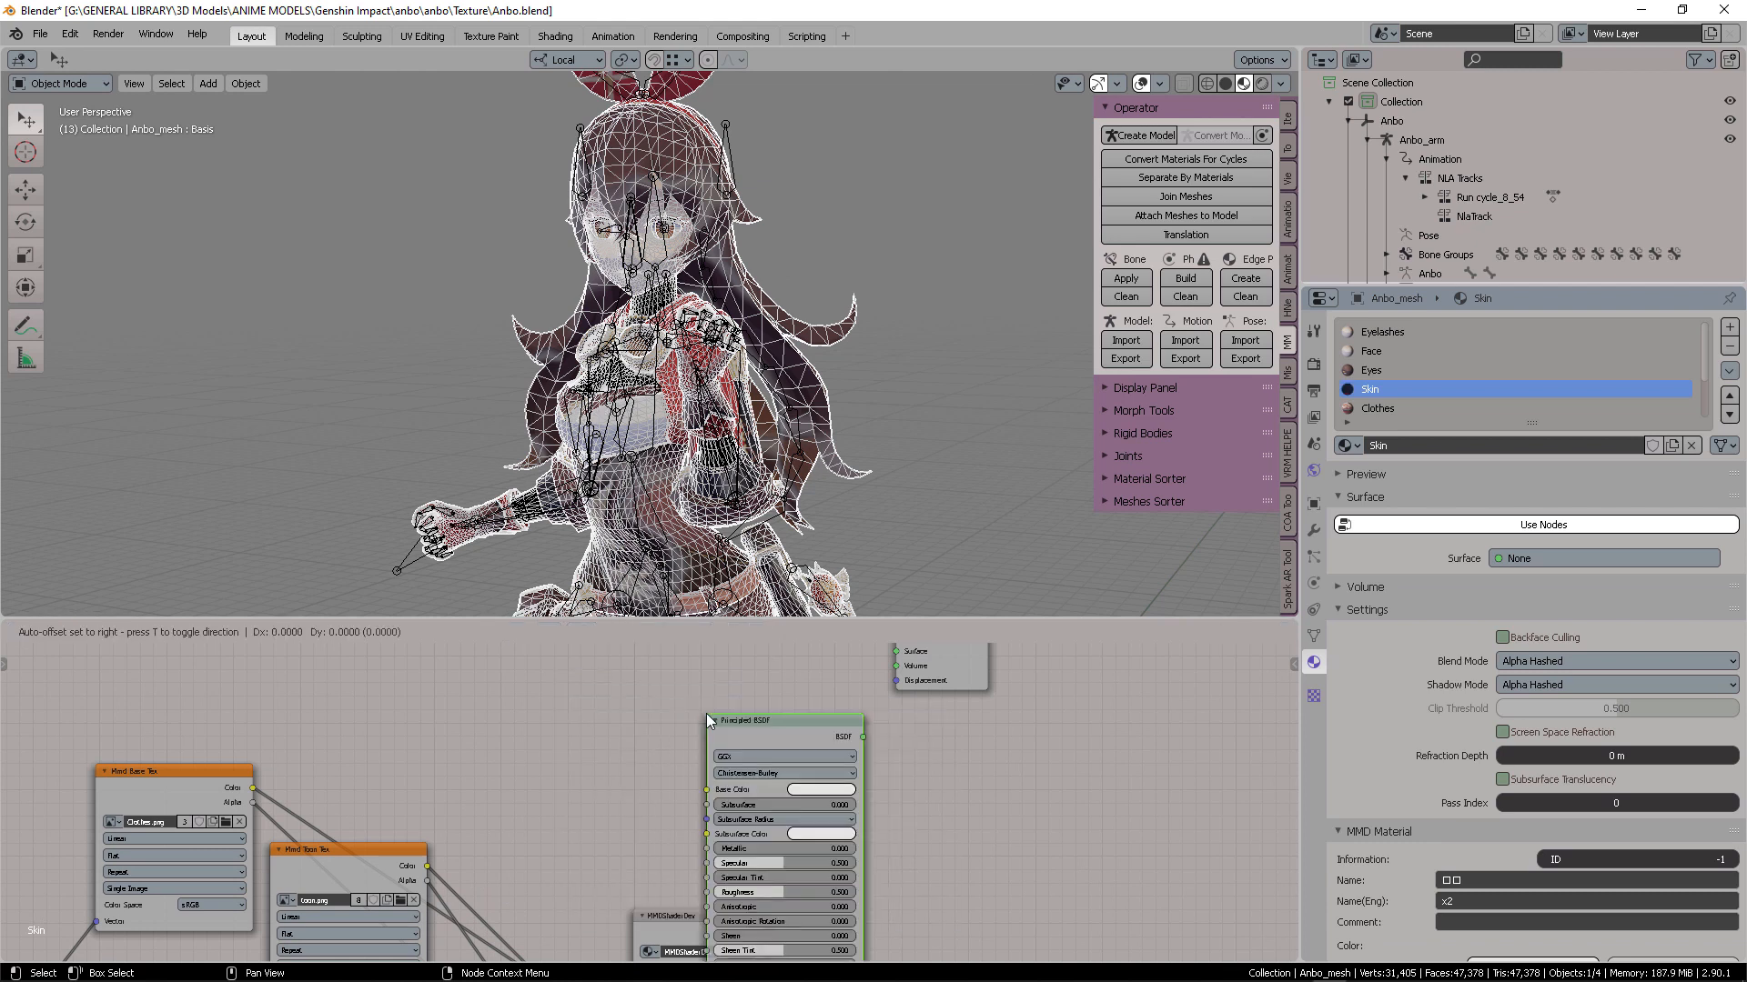
pyautogui.click(861, 712)
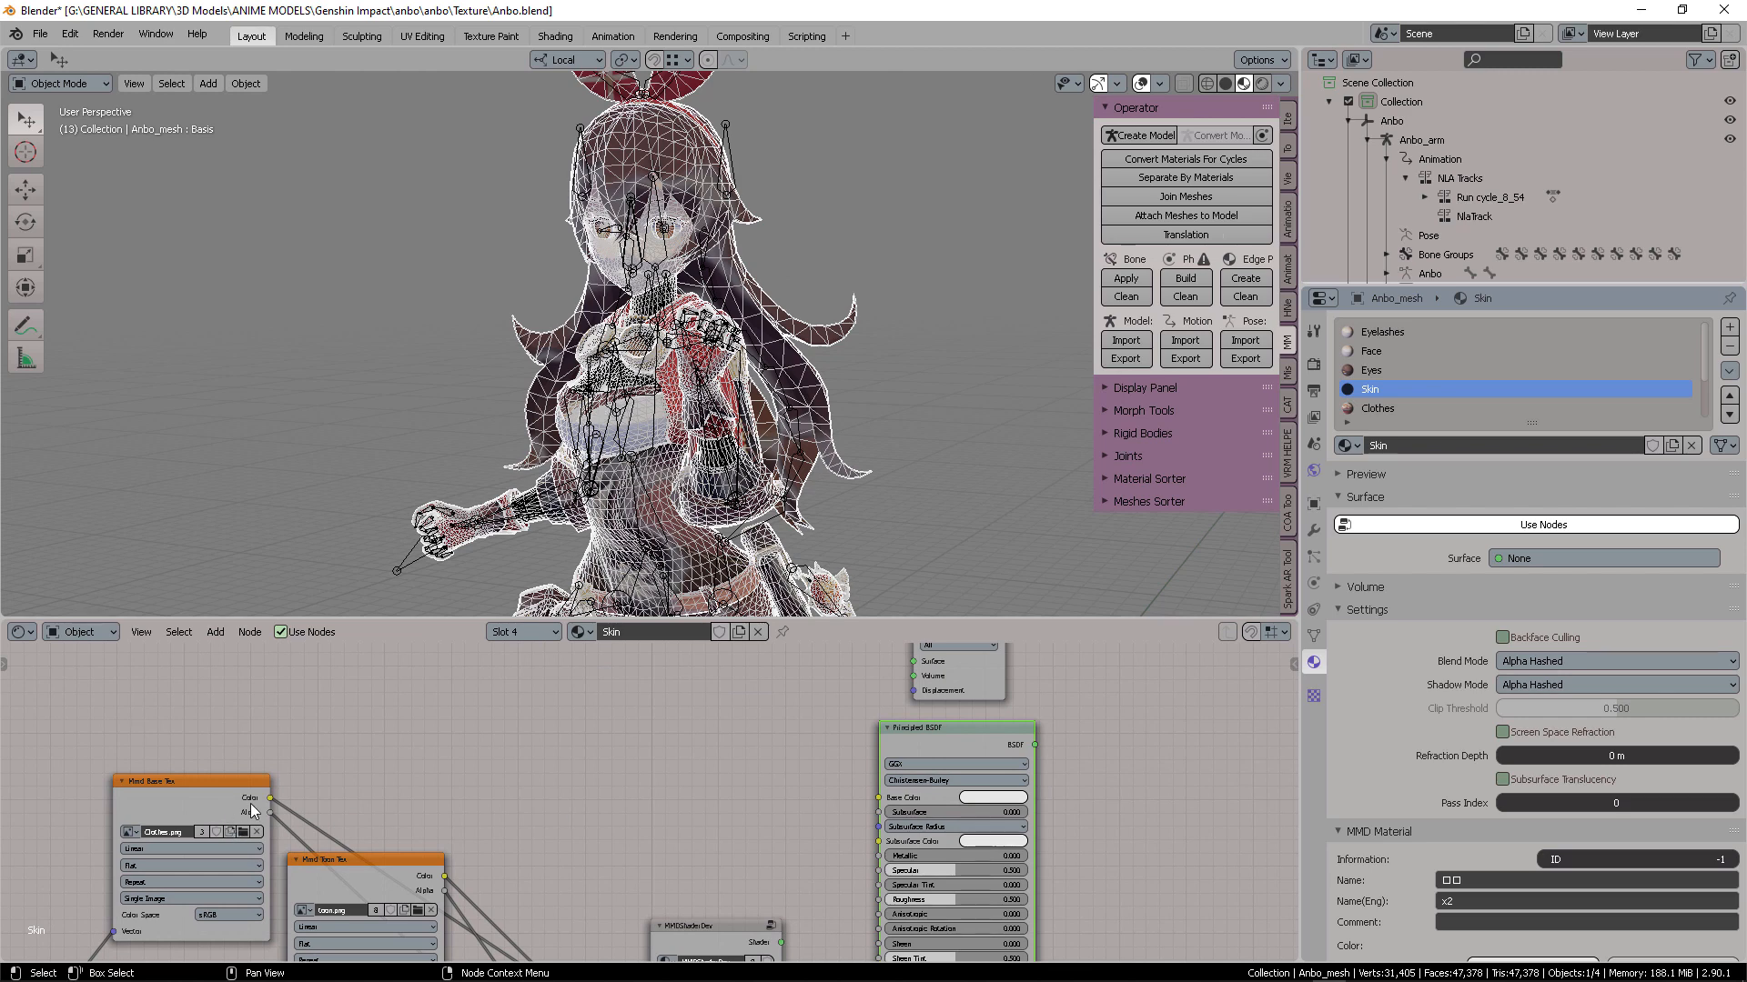
# Connect Skin's Mmd Base Tex Color to the Principled BSDF's Base Color and its BSDF output to the Material Output's Surface
pyautogui.moveTo(270, 798); pyautogui.dragTo(879, 798)
pyautogui.moveTo(819, 713); pyautogui.dragTo(707, 795, button='middle')
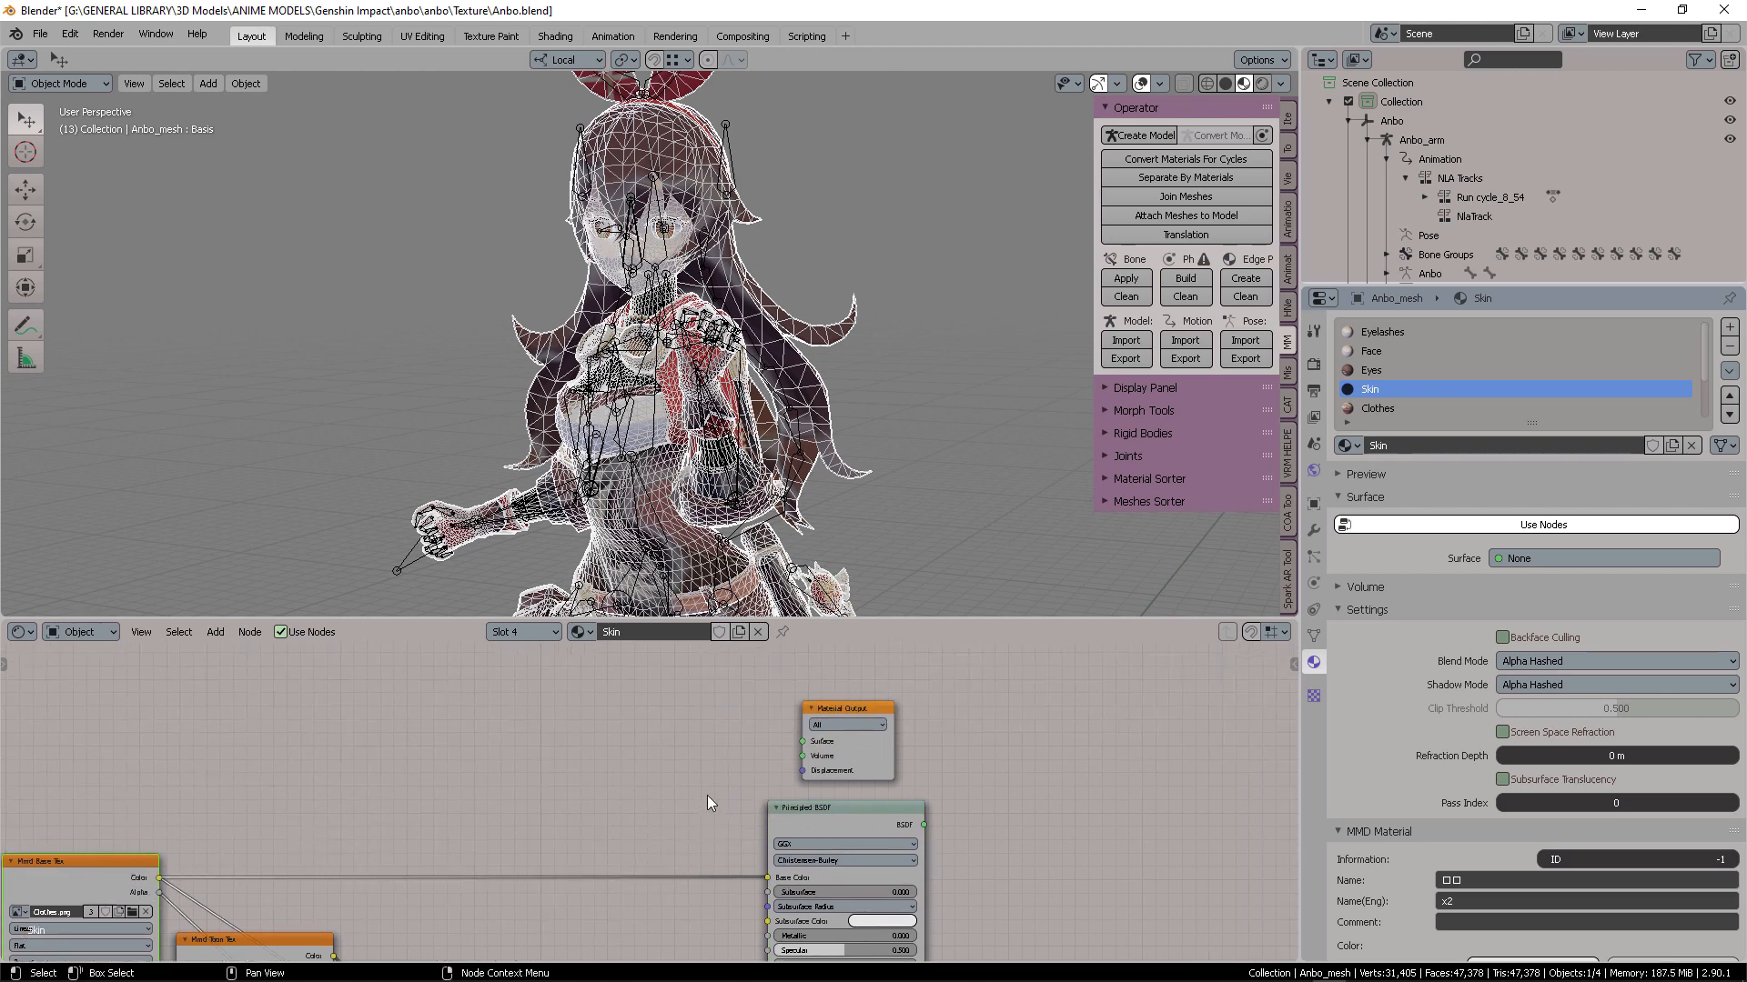
pyautogui.moveTo(826, 717); pyautogui.dragTo(1032, 761)
pyautogui.moveTo(922, 826); pyautogui.dragTo(1004, 787)
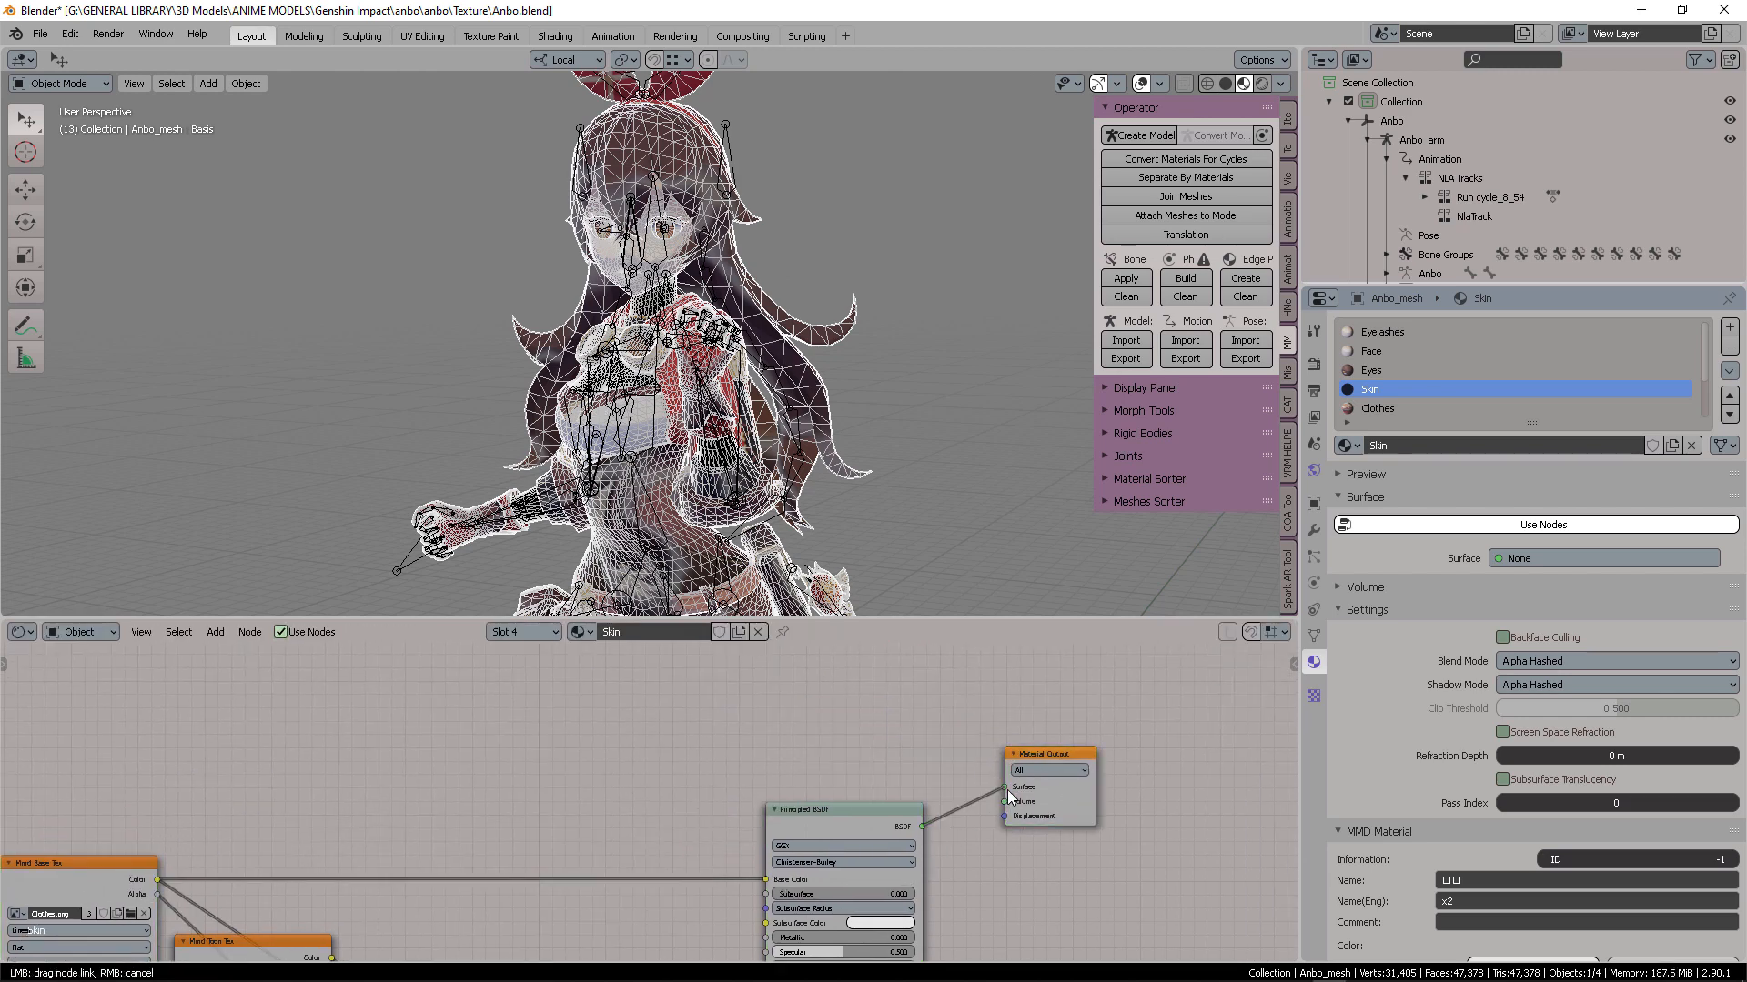
# In the Eyes material, cut the link between MMDShaderDev and Material Output, then collapse MMDShaderDev and move it down out of the way
pyautogui.click(1396, 369)
pyautogui.moveTo(772, 733); pyautogui.dragTo(942, 728, button='middle')
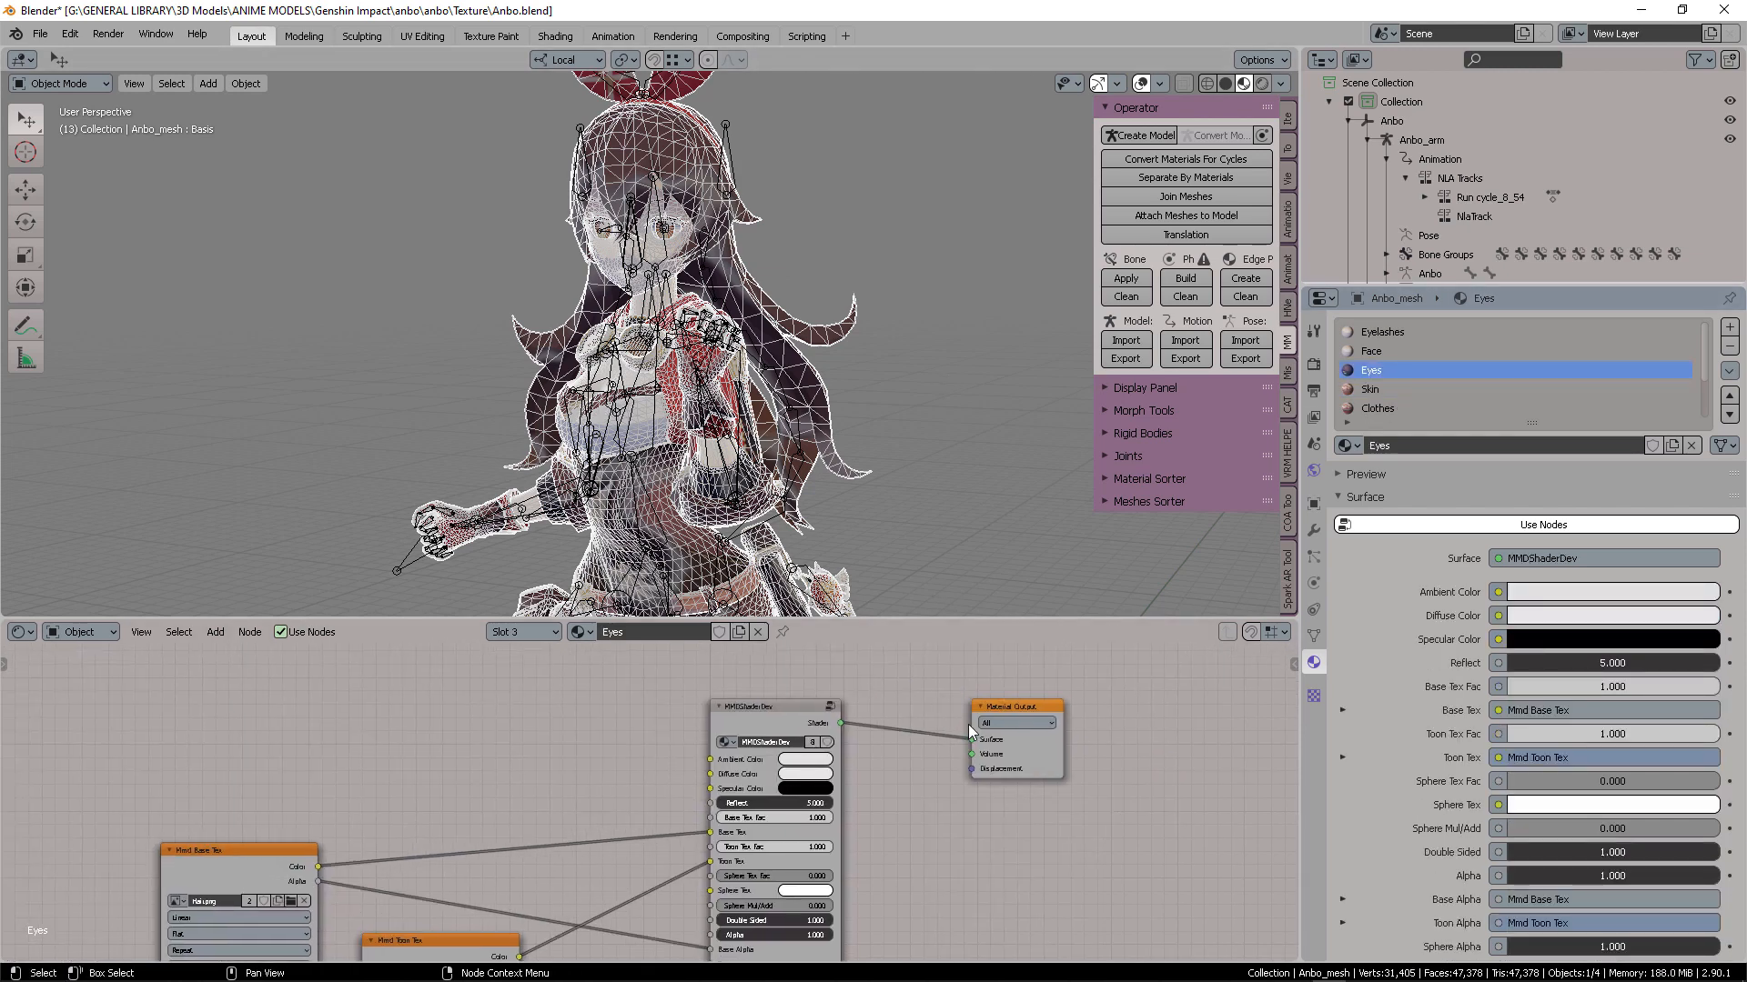
pyautogui.keyDown('ctrl'); pyautogui.moveTo(884, 675); pyautogui.dragTo(872, 755, button='right'); pyautogui.keyUp('ctrl')
pyautogui.click(720, 707)
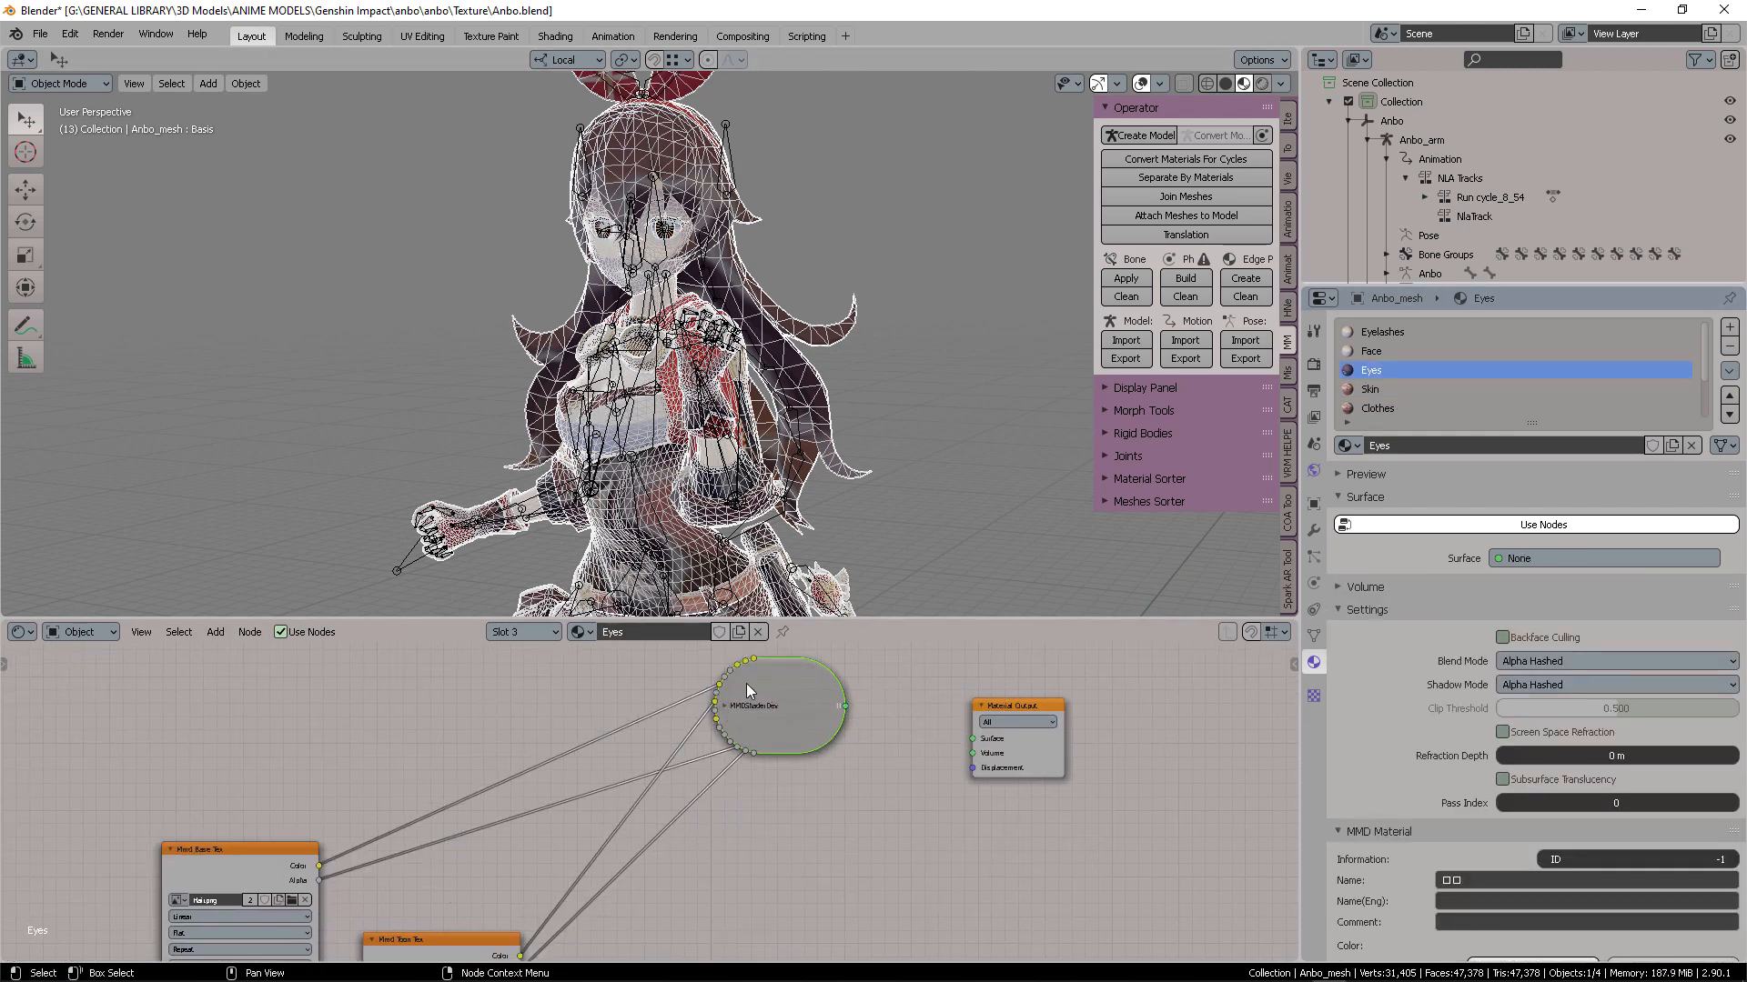
pyautogui.moveTo(746, 692); pyautogui.dragTo(823, 946)
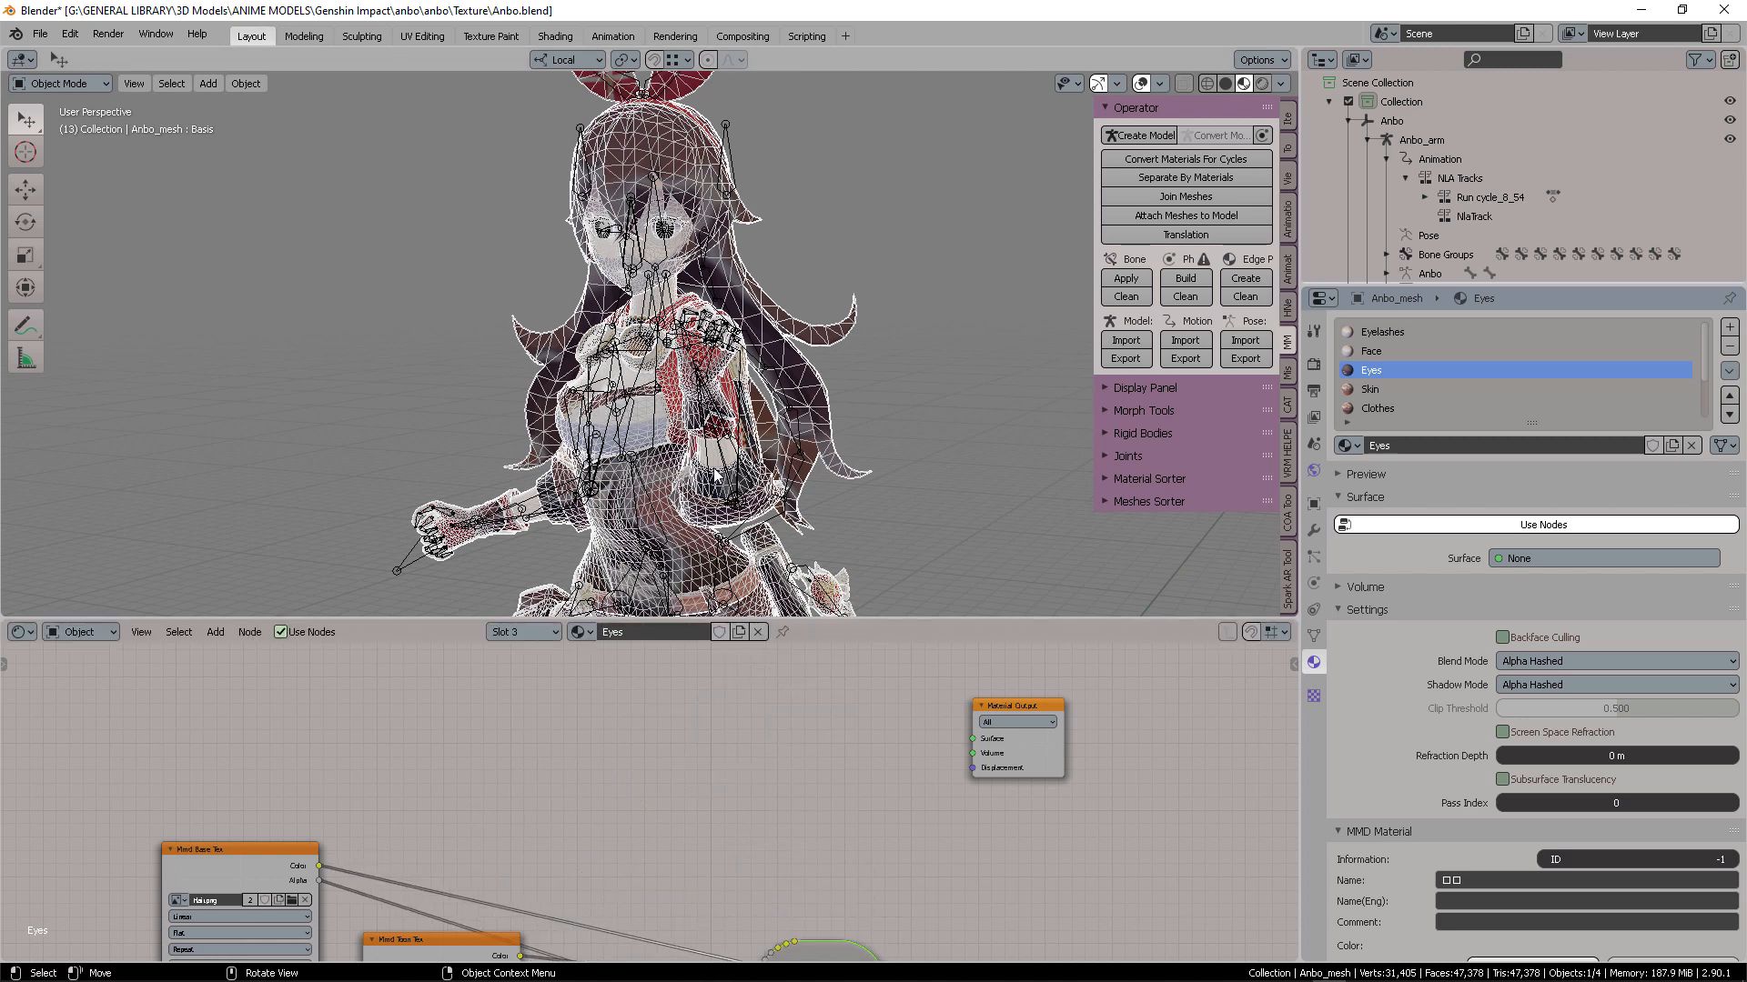
# Add a Principled BSDF node to the Eyes material near the Material Output
pyautogui.hotkey('shift', 'a')
pyautogui.click(748, 729)
pyautogui.write('ble')
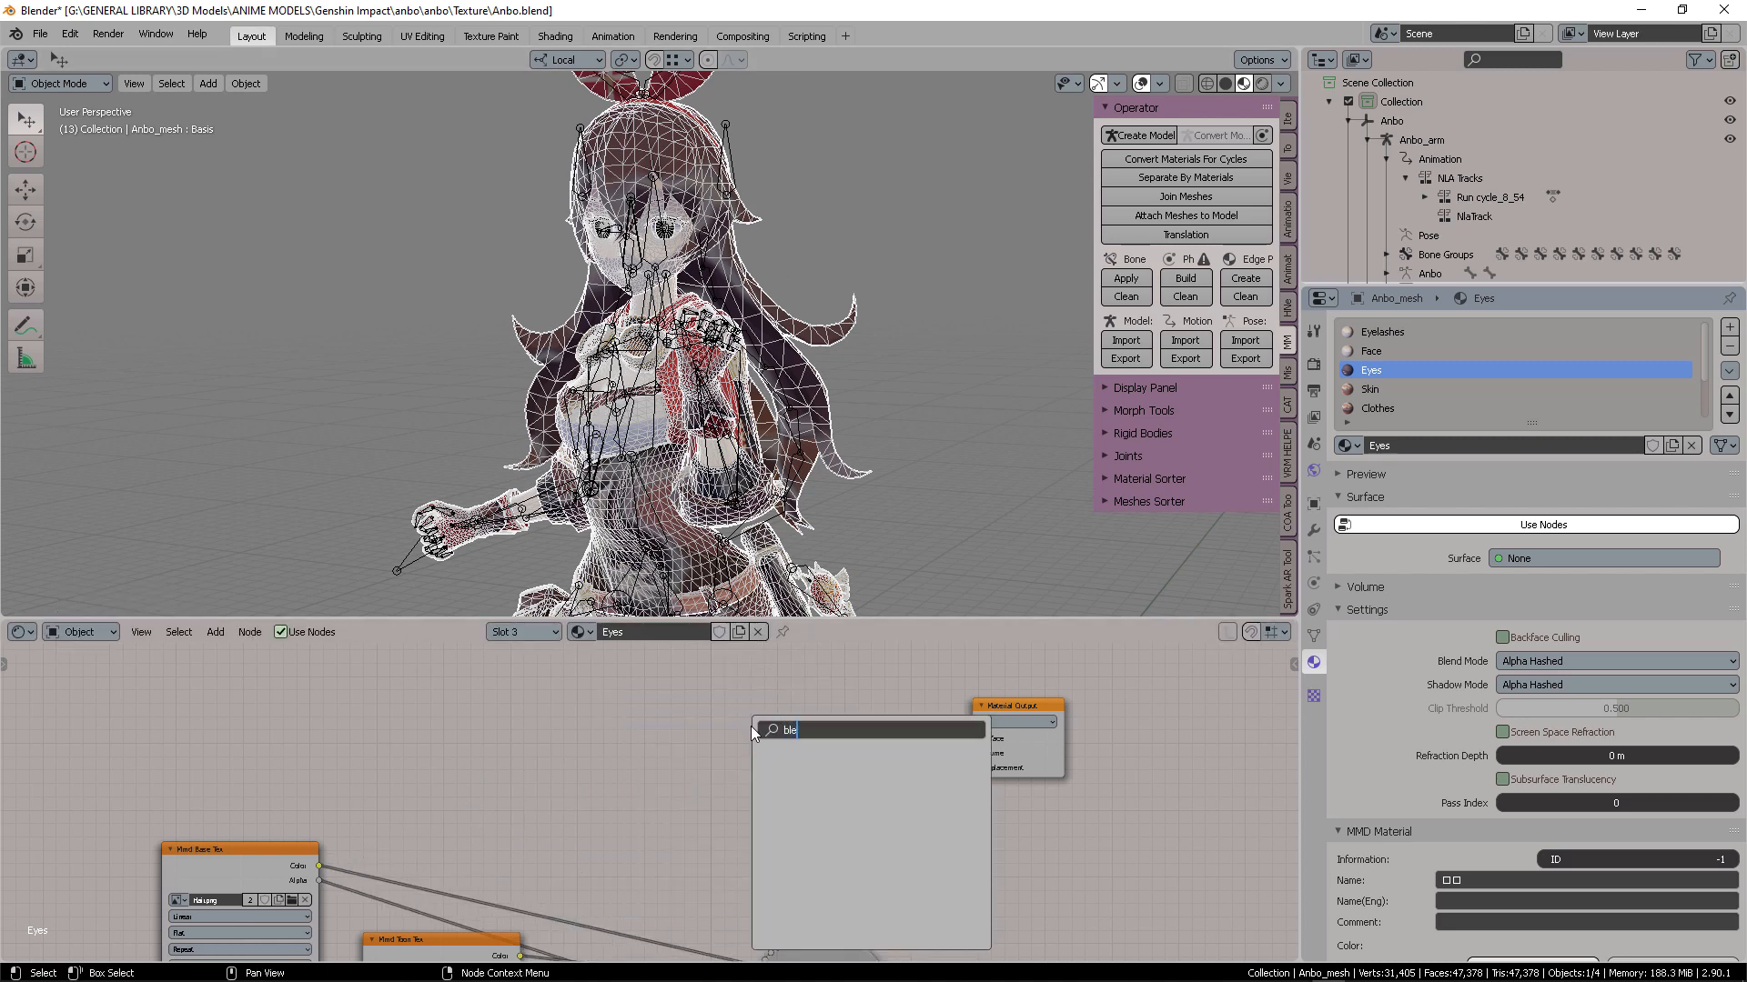
pyautogui.press('BackSpace')
pyautogui.press('BackSpace')
pyautogui.press('BackSpace')
pyautogui.write('prin')
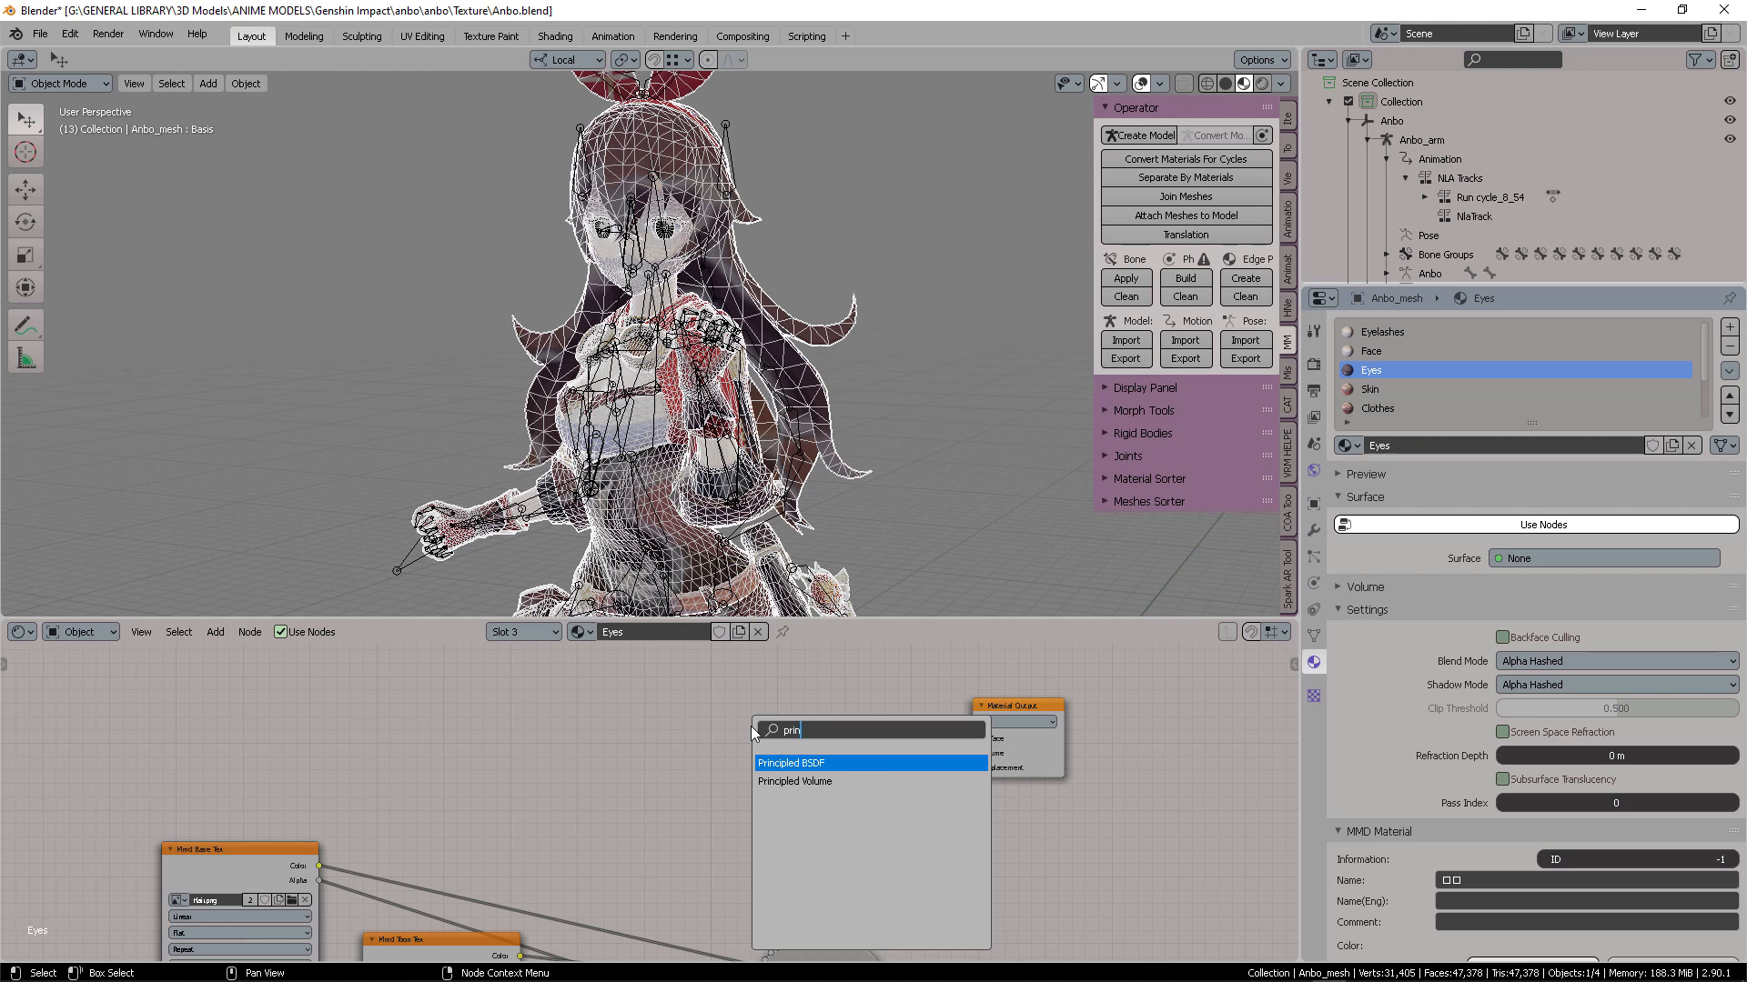
pyautogui.press('Return')
pyautogui.click(990, 758)
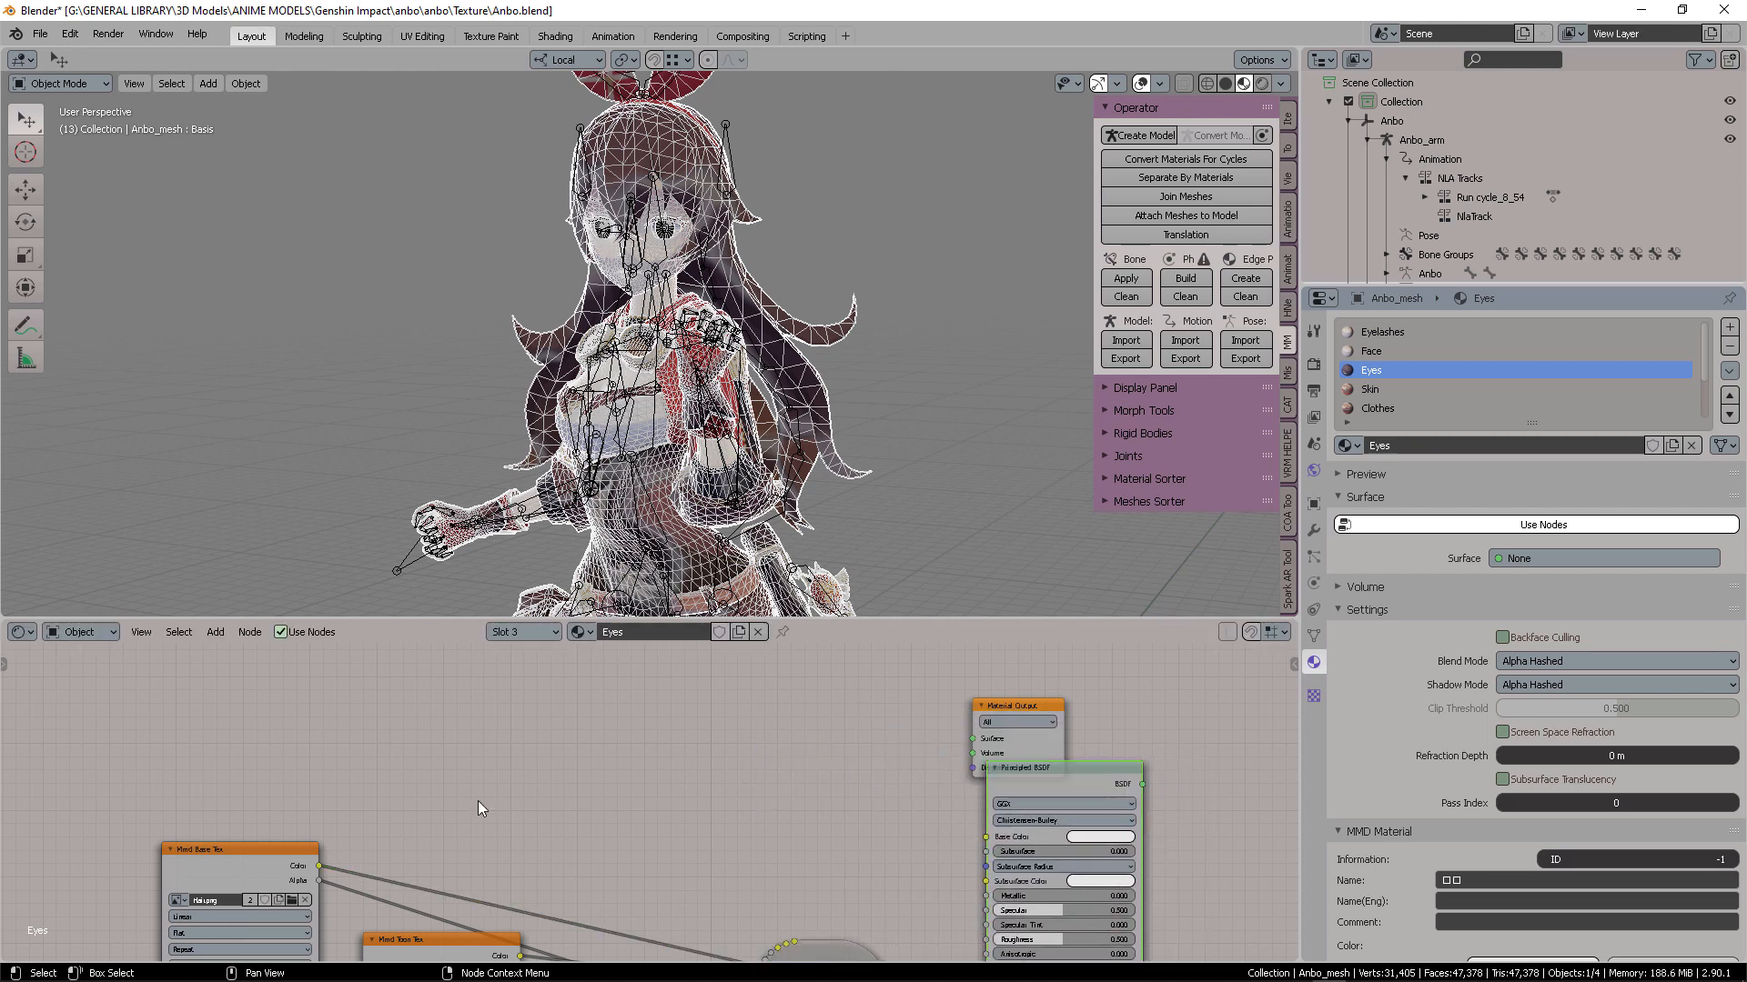
# Wire Eyes' Mmd Base Tex Color into the Principled BSDF's Base Color and the BSDF output into the Material Output's Surface
pyautogui.moveTo(319, 864); pyautogui.dragTo(986, 836)
pyautogui.moveTo(963, 756); pyautogui.dragTo(833, 759, button='middle')
pyautogui.moveTo(879, 715); pyautogui.dragTo(1083, 719)
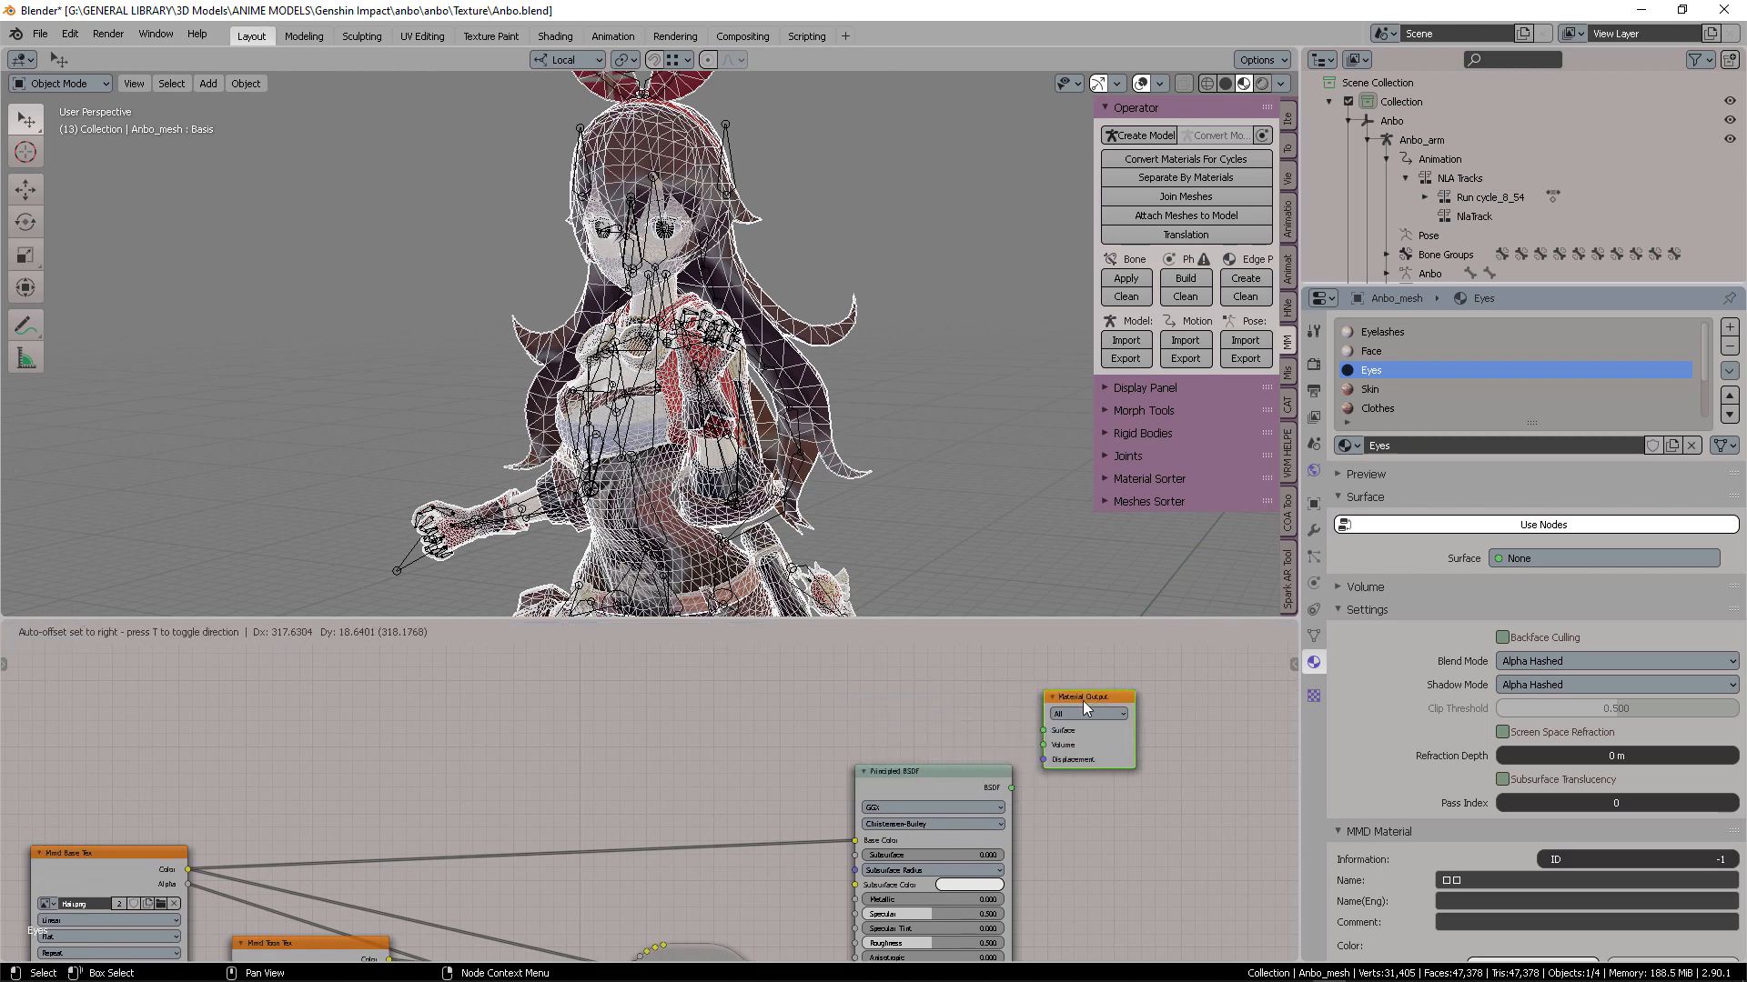
pyautogui.moveTo(1013, 788); pyautogui.dragTo(1052, 745)
# Make Clothes the active material, move its MMDShaderDev node down, and cut that node's link to Material Output
pyautogui.click(1394, 388)
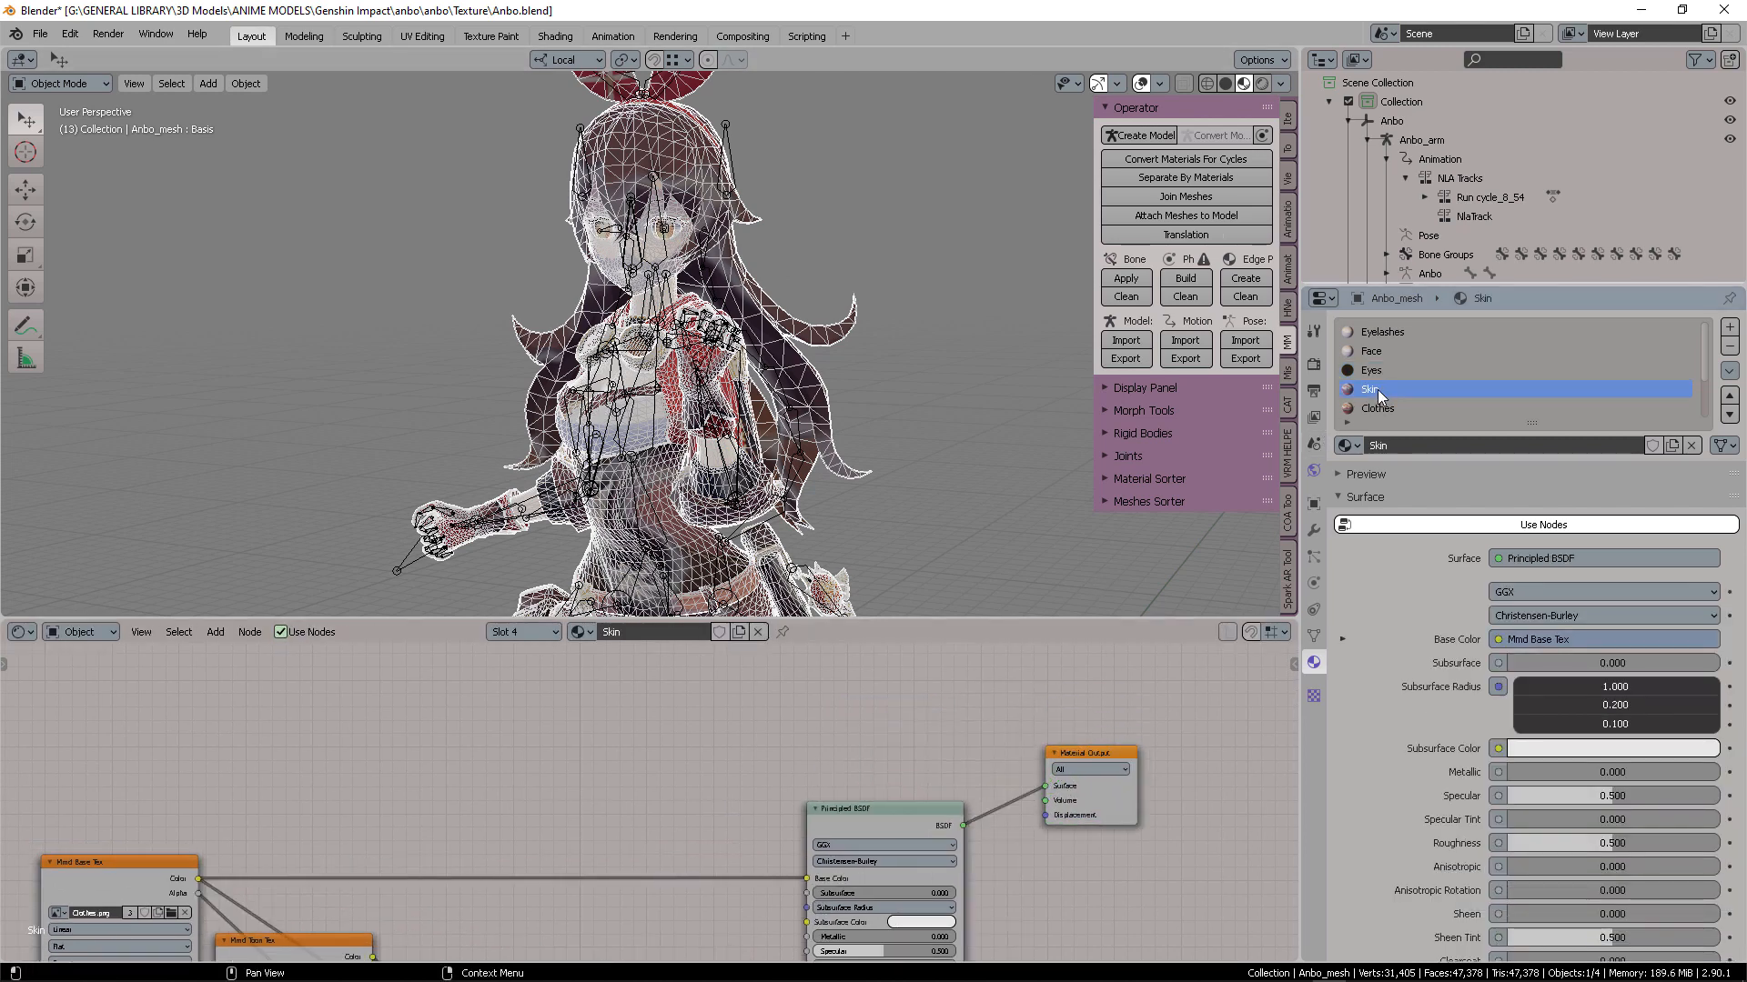
pyautogui.click(1379, 371)
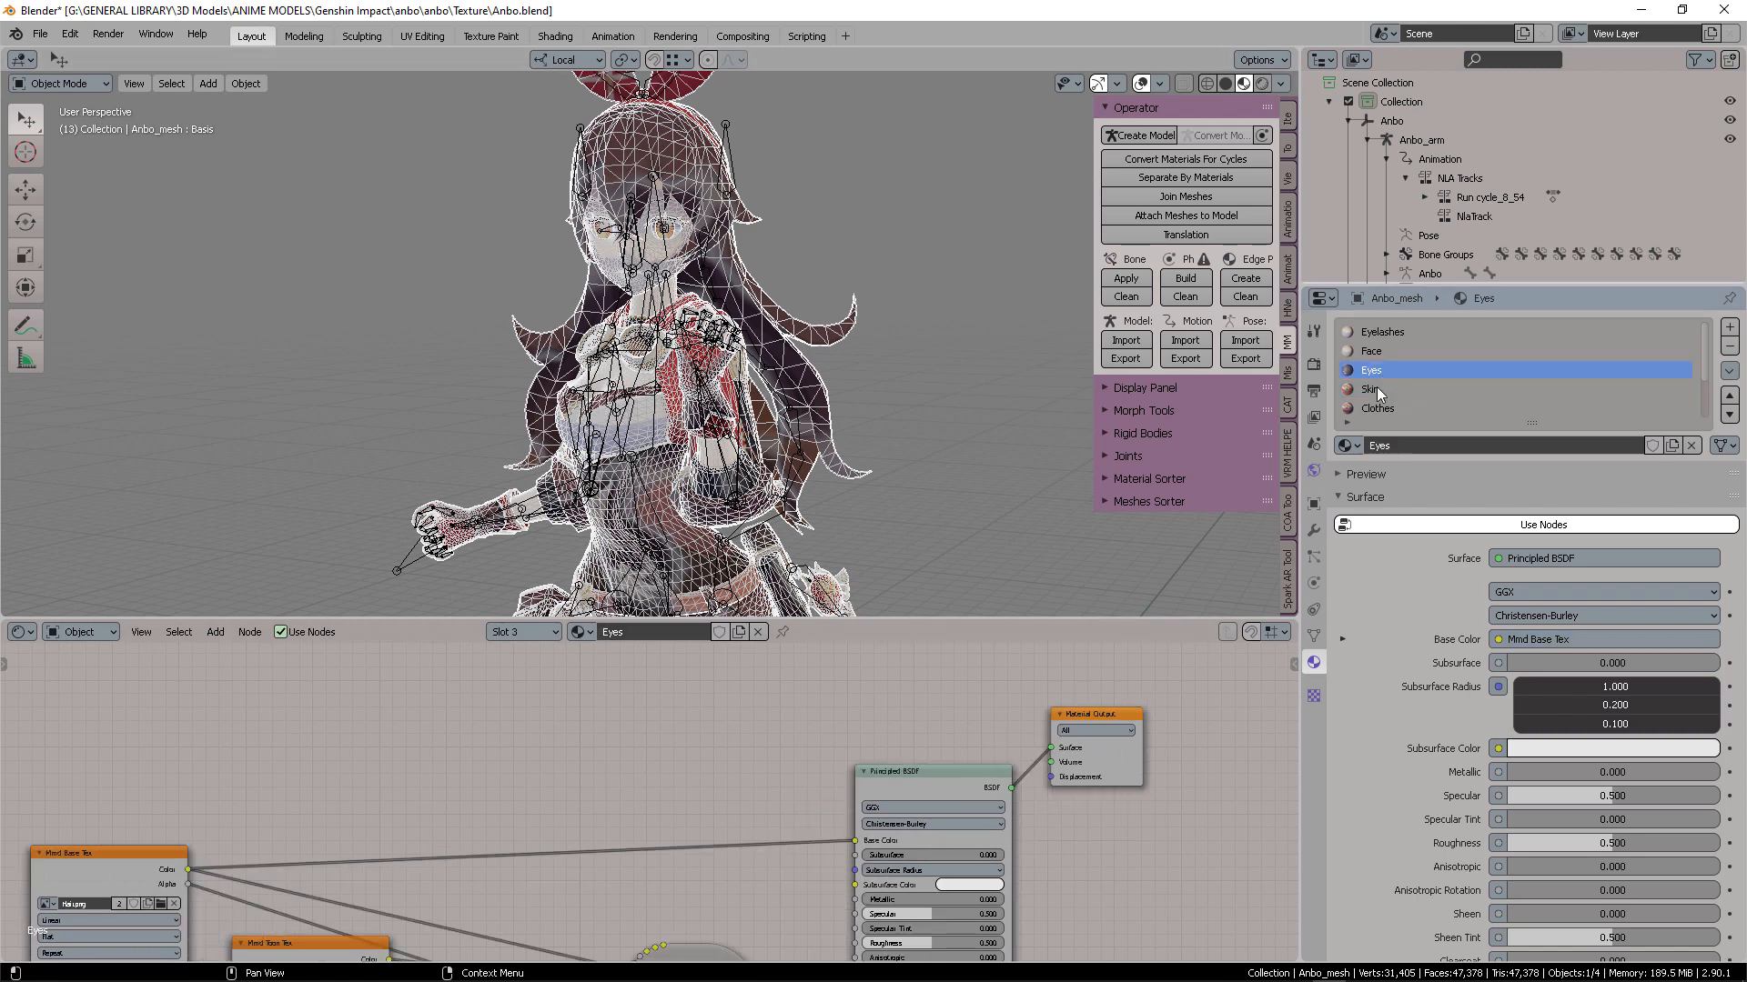
pyautogui.click(1379, 383)
pyautogui.click(1384, 408)
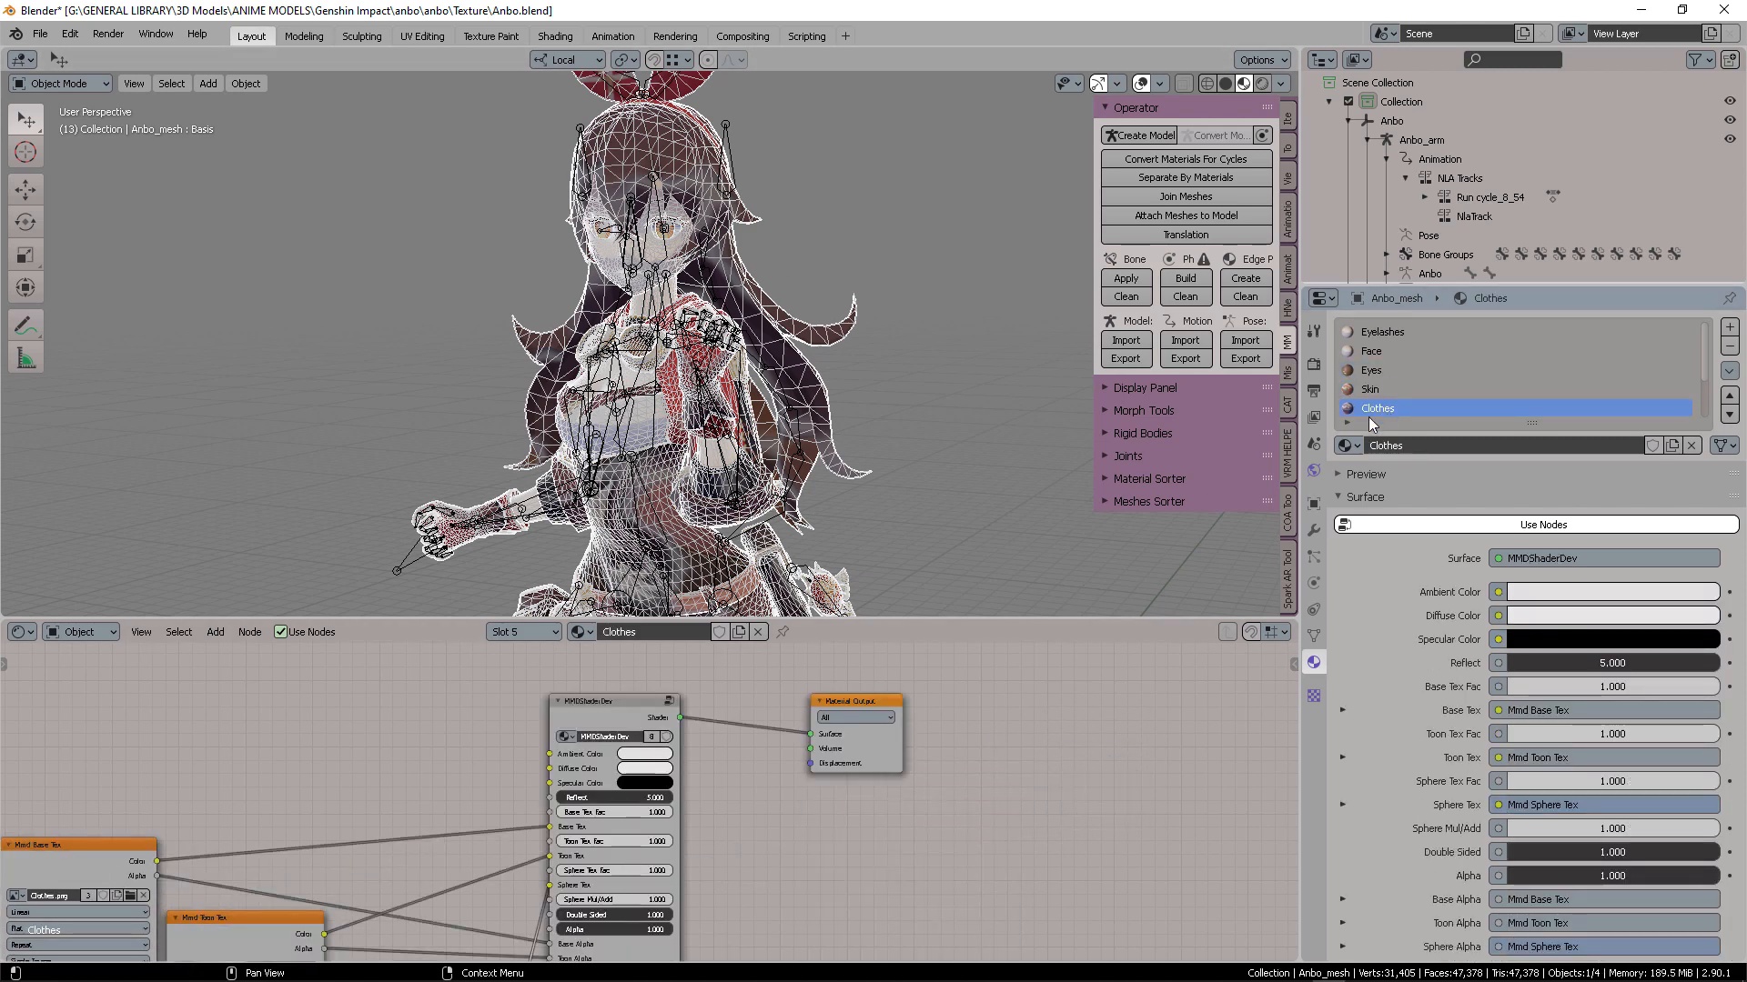
pyautogui.moveTo(577, 719); pyautogui.dragTo(685, 888)
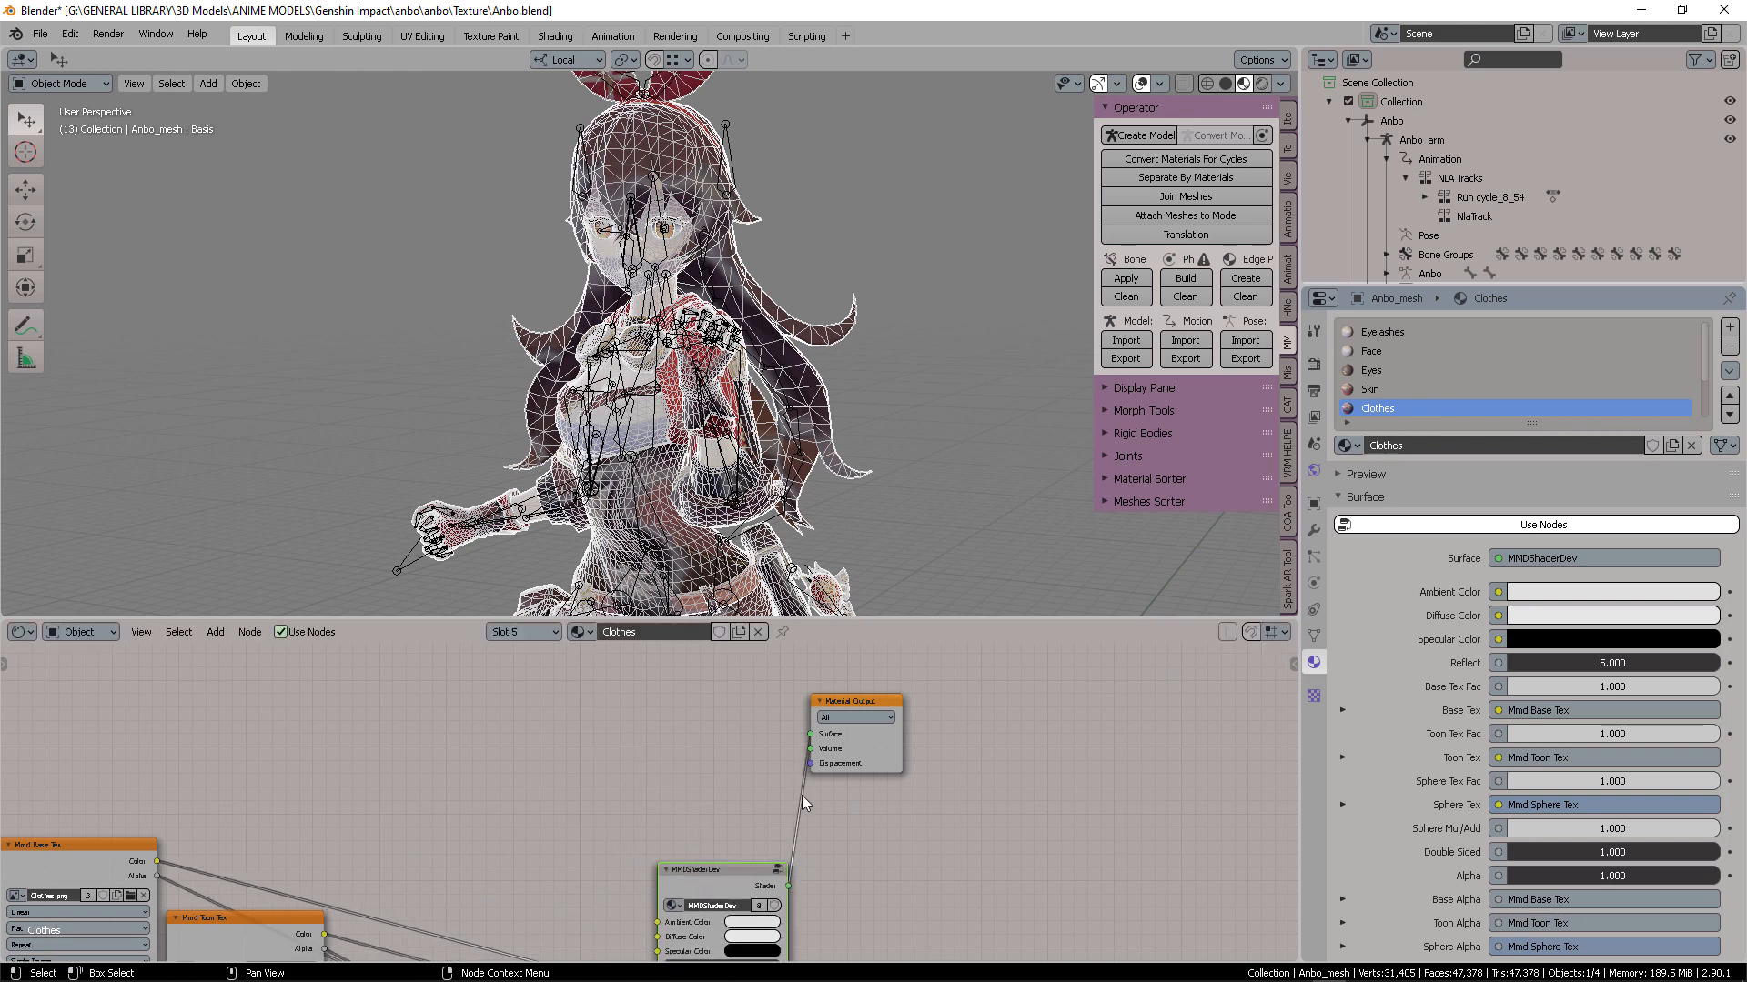
pyautogui.keyDown('ctrl'); pyautogui.moveTo(818, 797); pyautogui.dragTo(728, 816, button='right'); pyautogui.keyUp('ctrl')
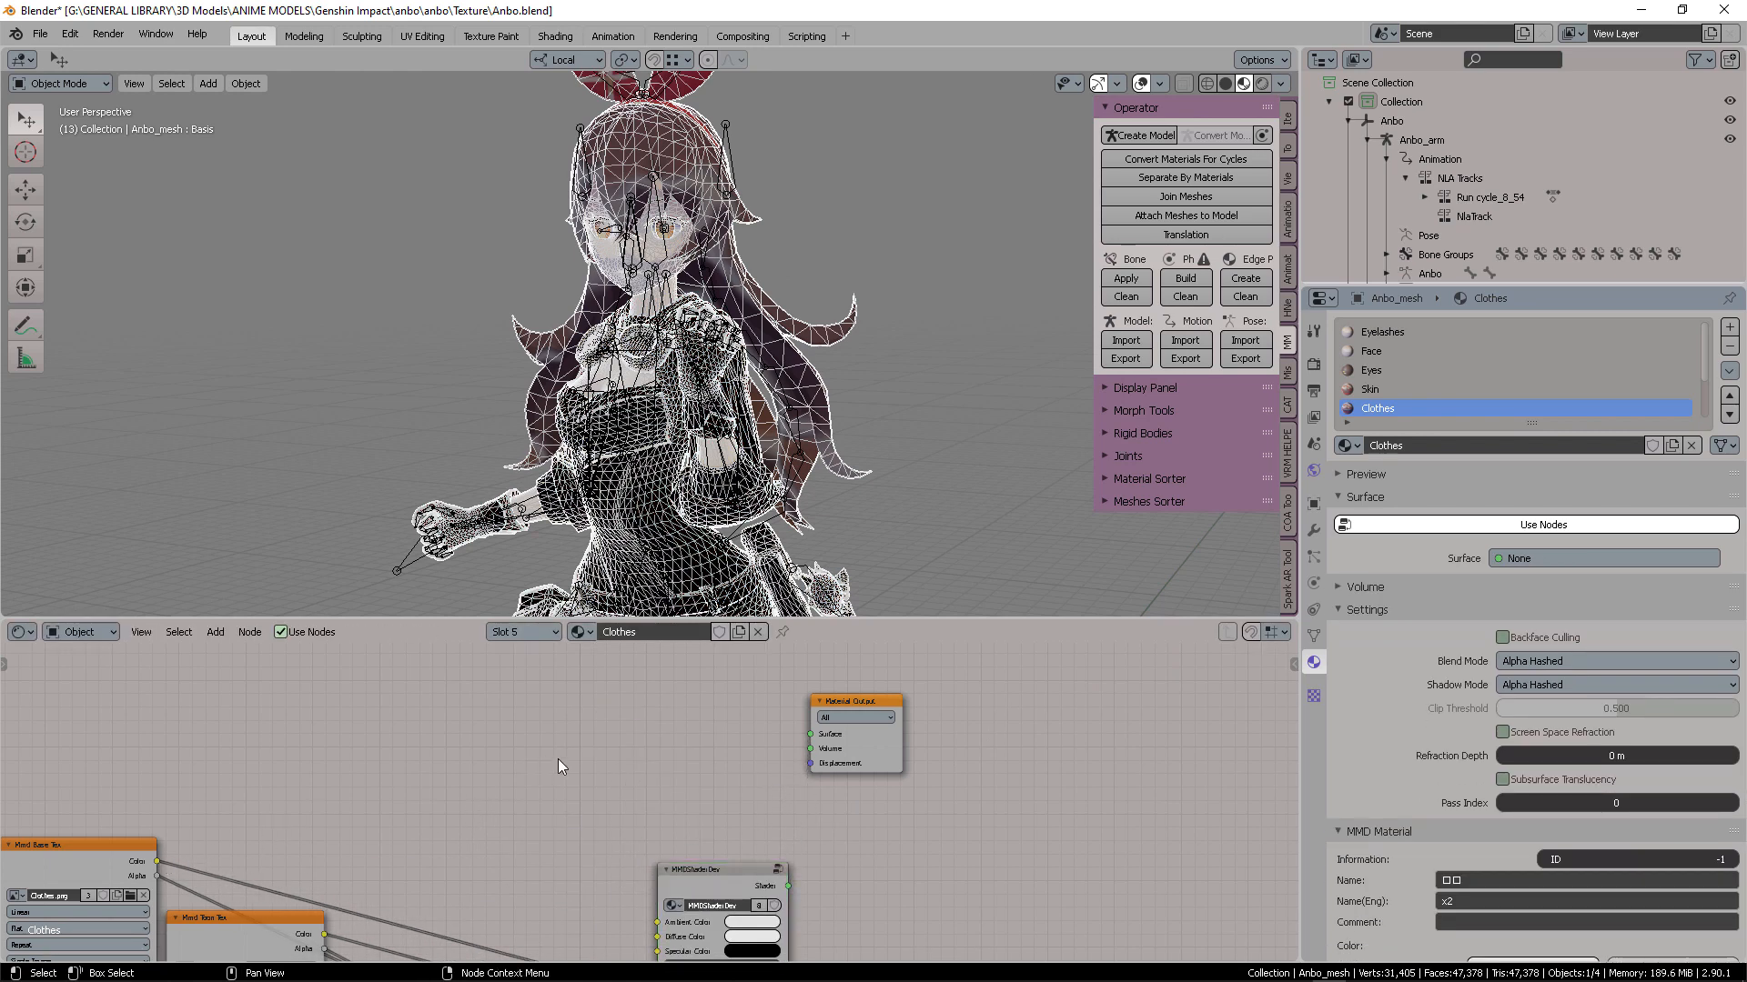
# Add a Principled BSDF node to the Clothes material, in the empty space beyond the Material Output
pyautogui.hotkey('shift', 'a')
pyautogui.press('Escape')
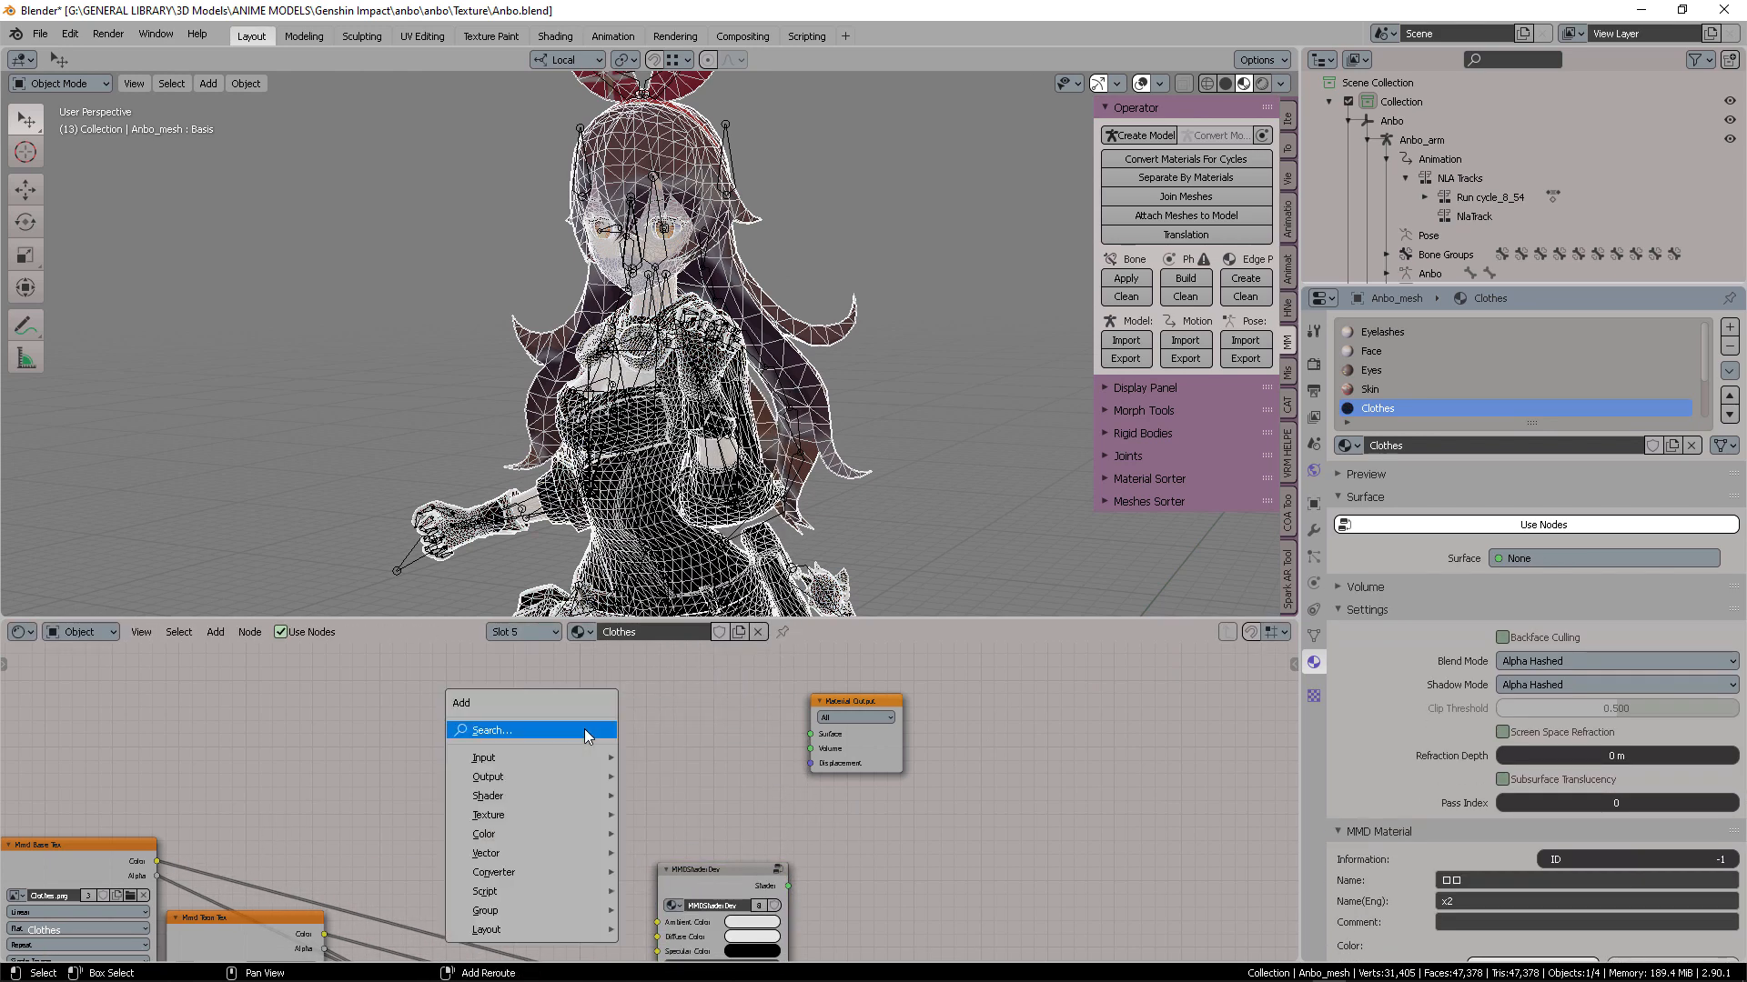
pyautogui.hotkey('shift', 'a')
pyautogui.write('sprin')
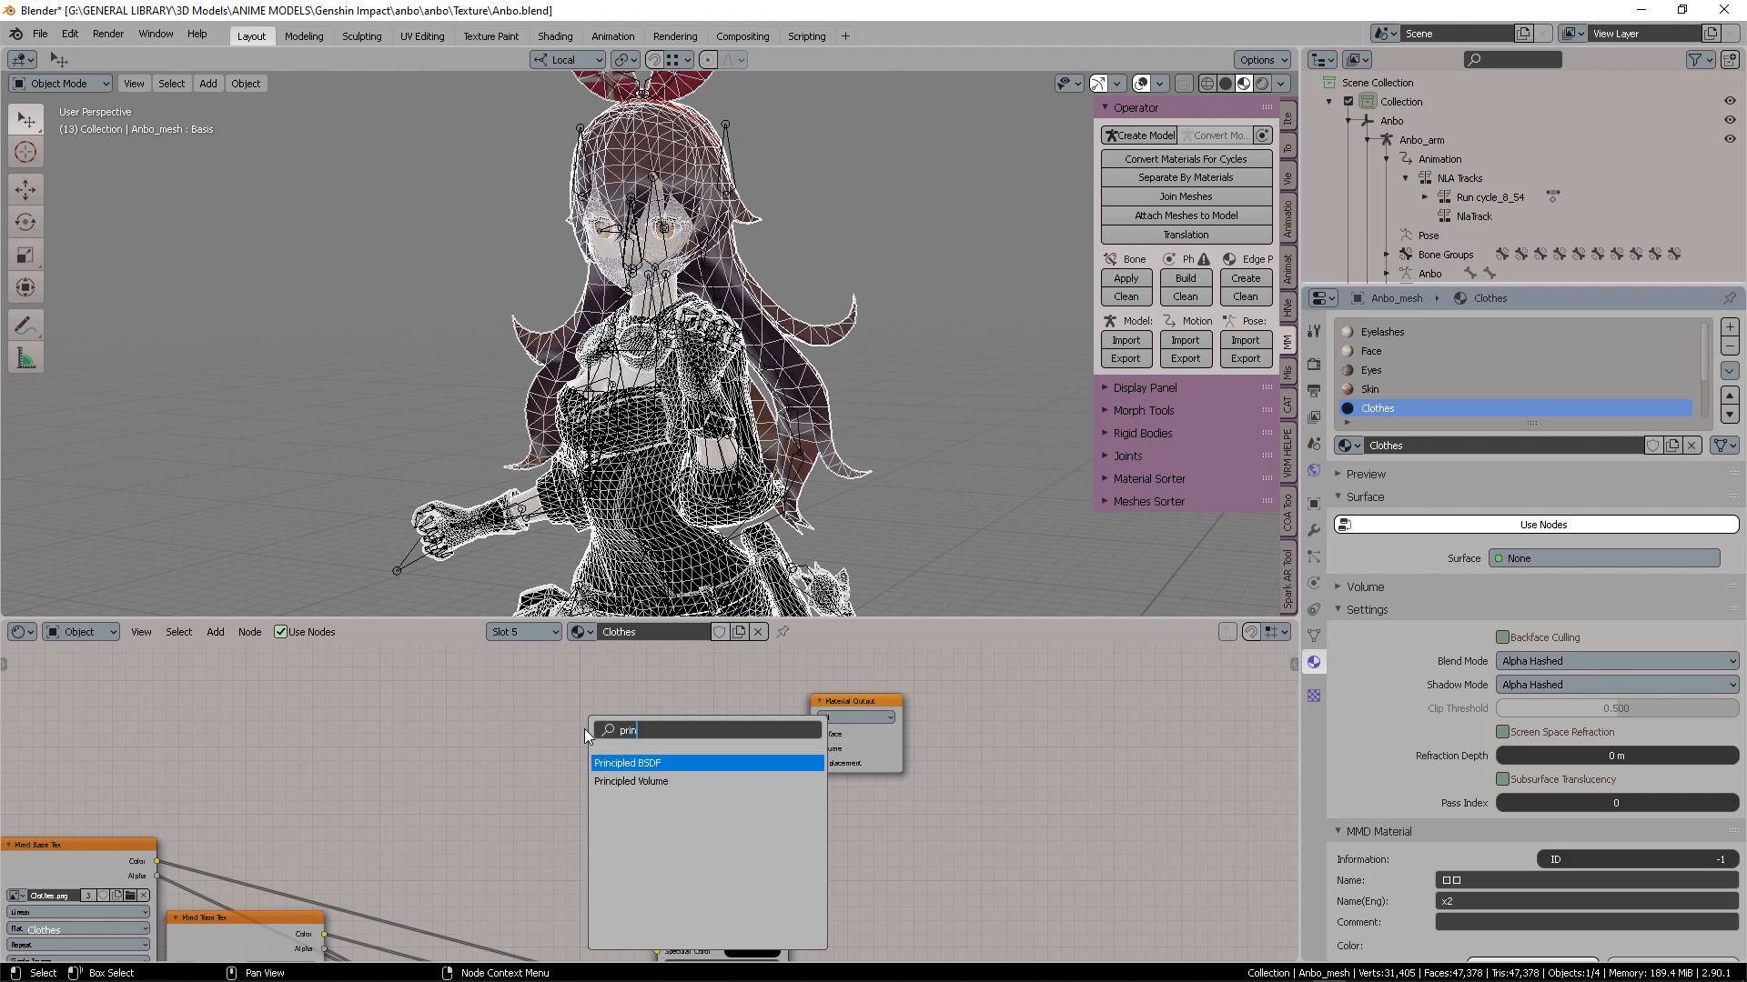
pyautogui.press('Return')
pyautogui.click(979, 697)
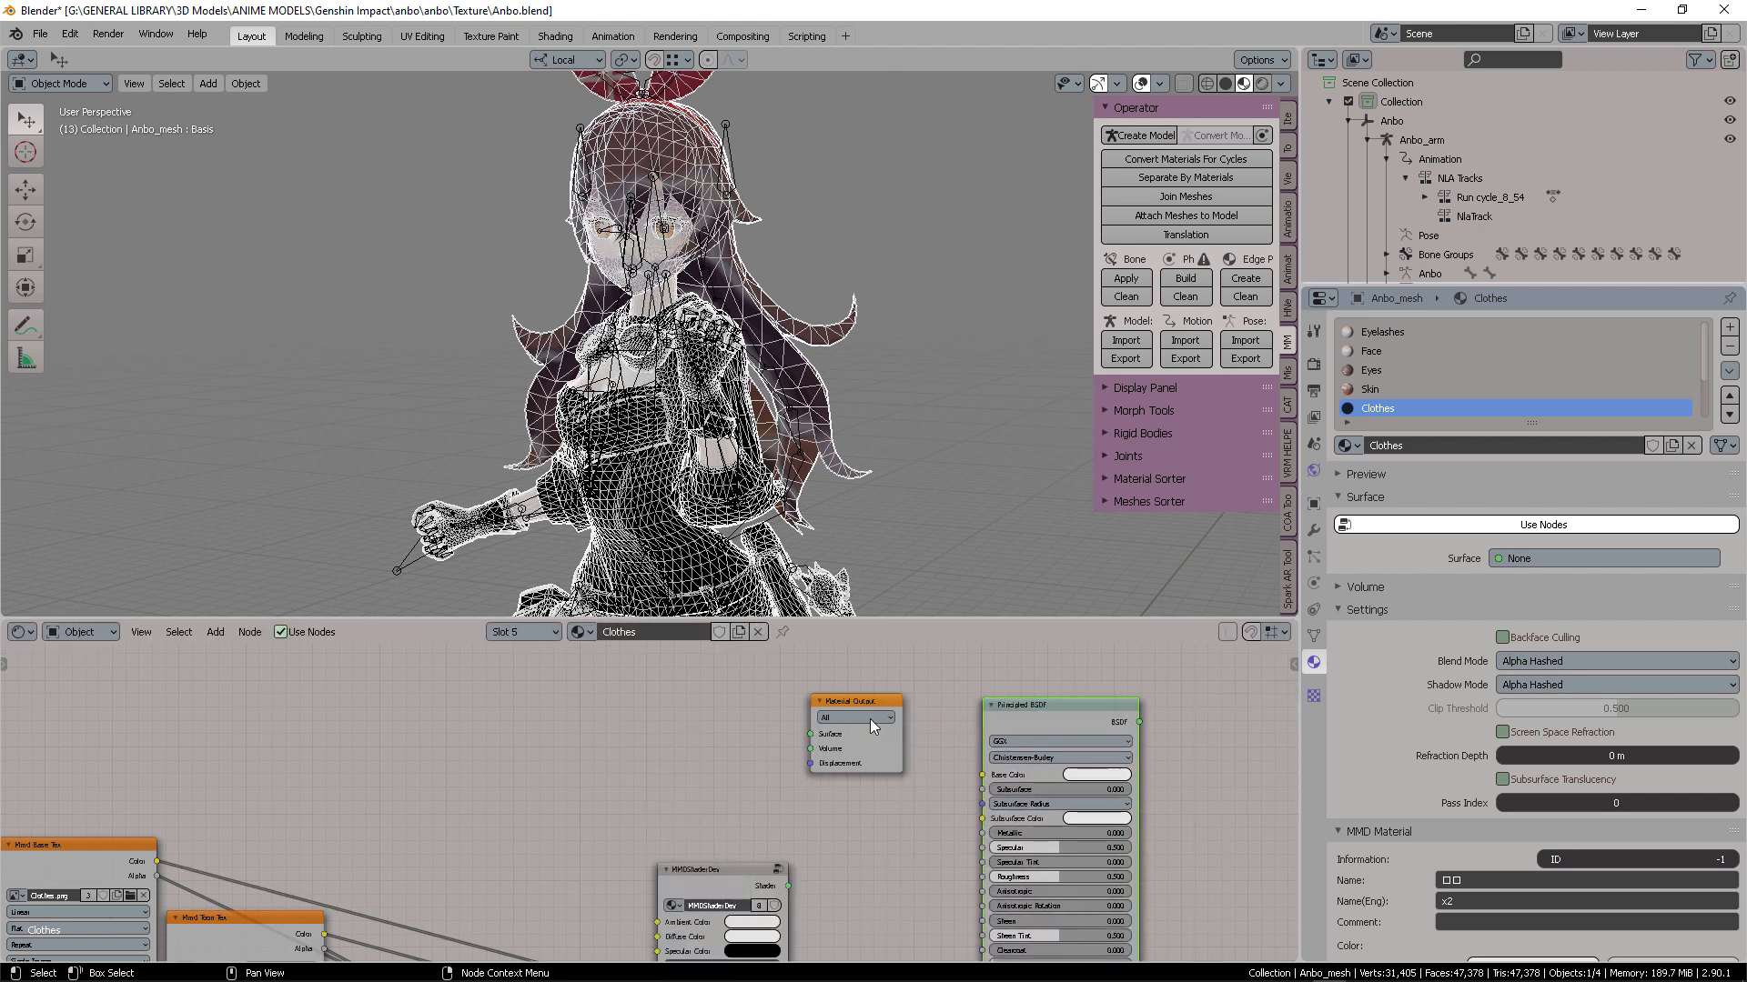
# Place Clothes' Material Output after the Principled BSDF, then connect BSDF to Surface and Mmd Base Tex Color to Base Color
pyautogui.moveTo(862, 703); pyautogui.dragTo(1193, 708)
pyautogui.rightClick(1194, 707)
pyautogui.moveTo(857, 703); pyautogui.dragTo(1176, 734)
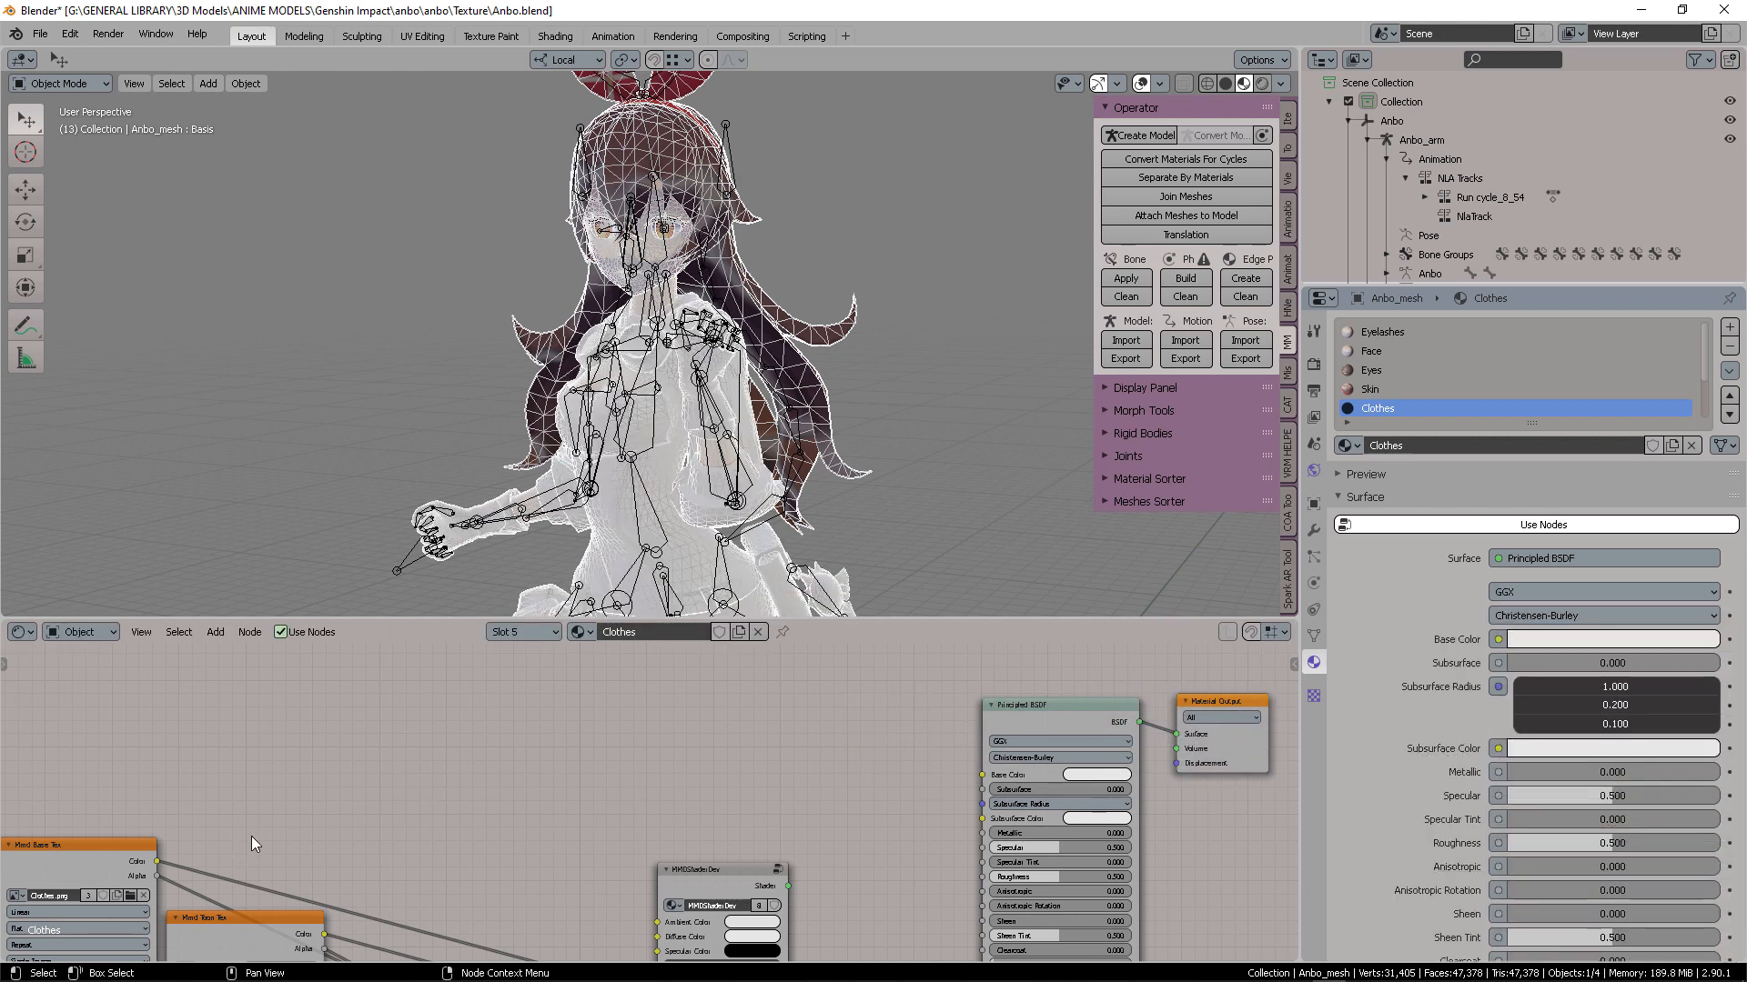
pyautogui.moveTo(158, 861); pyautogui.dragTo(982, 776)
pyautogui.moveTo(926, 473); pyautogui.dragTo(1053, 410, button='middle')
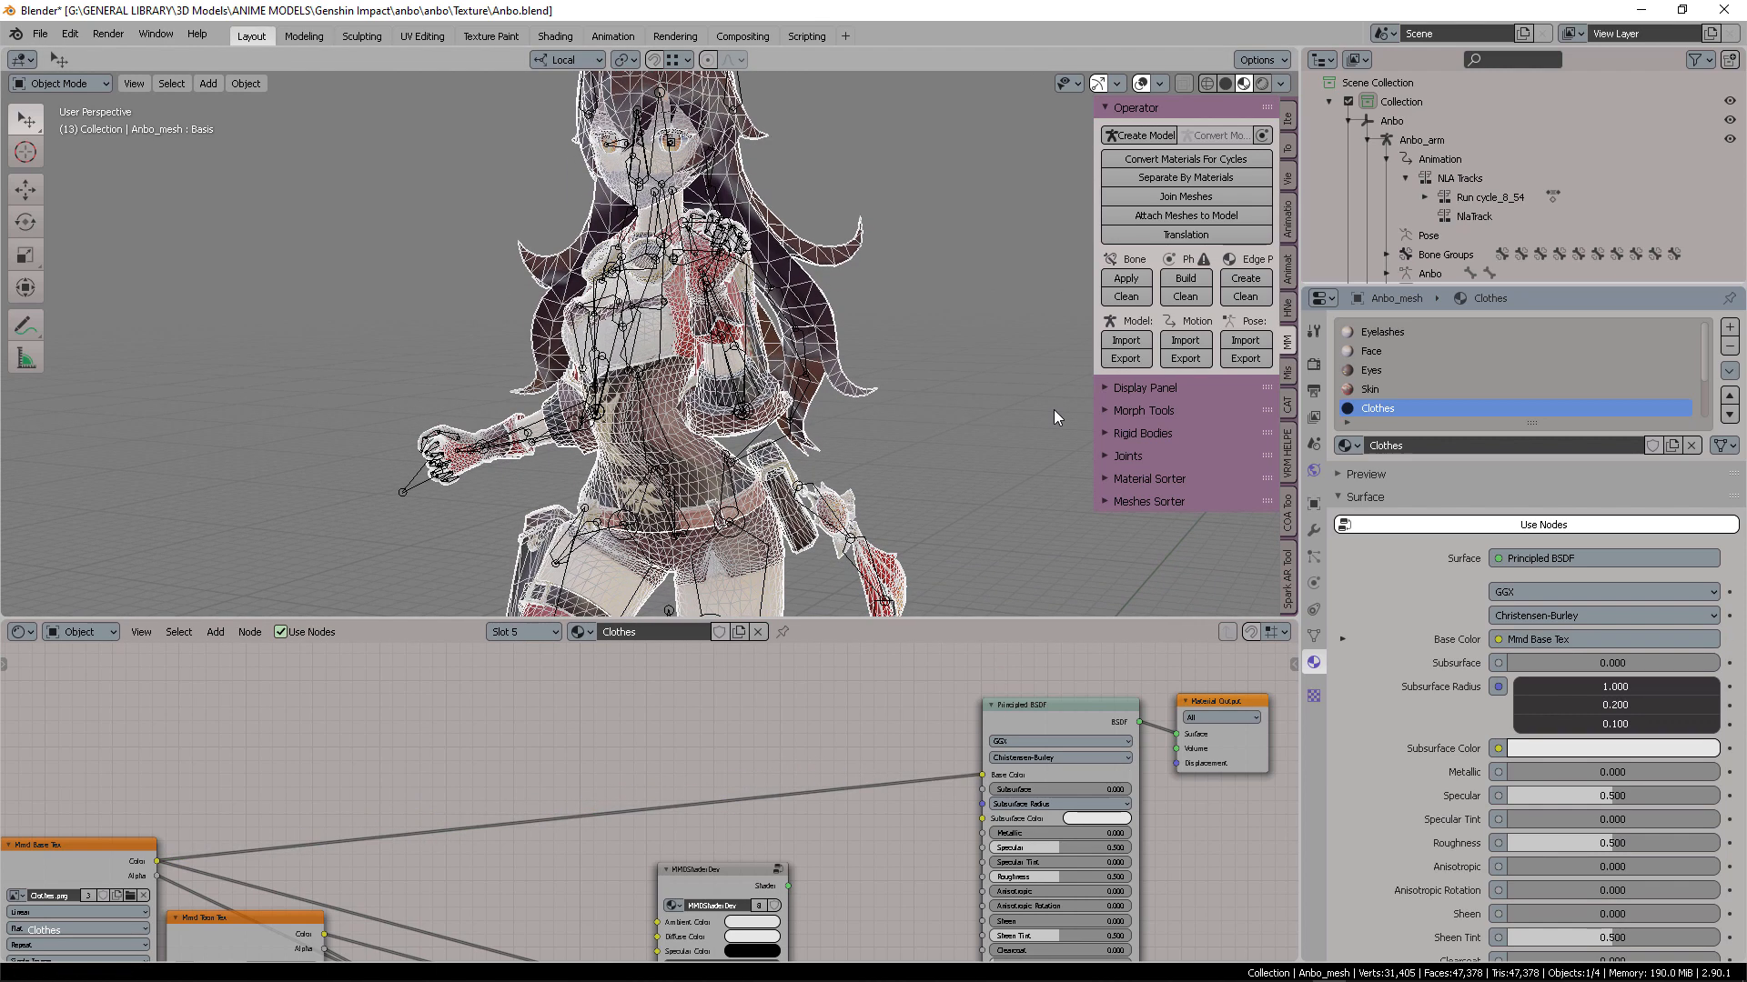
# Check the Skin and Clothes materials' node trees and save the Blender file
pyautogui.click(1393, 386)
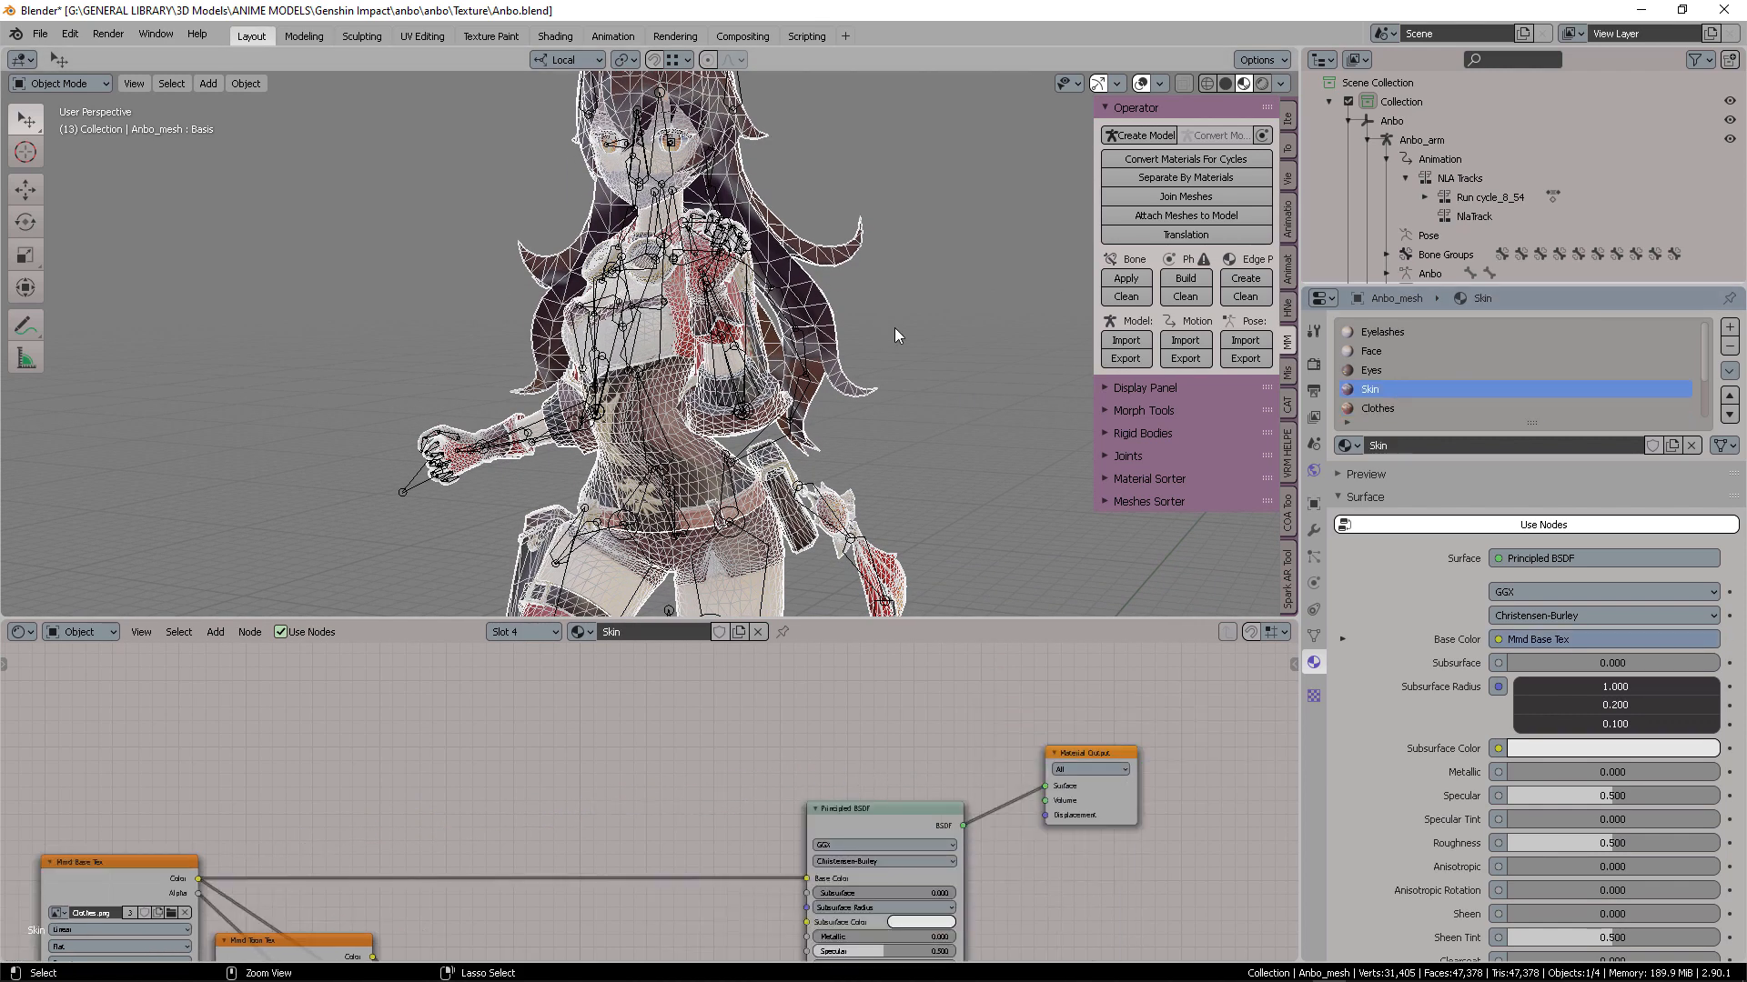
pyautogui.click(1435, 406)
pyautogui.hotkey('ctrl', 's')
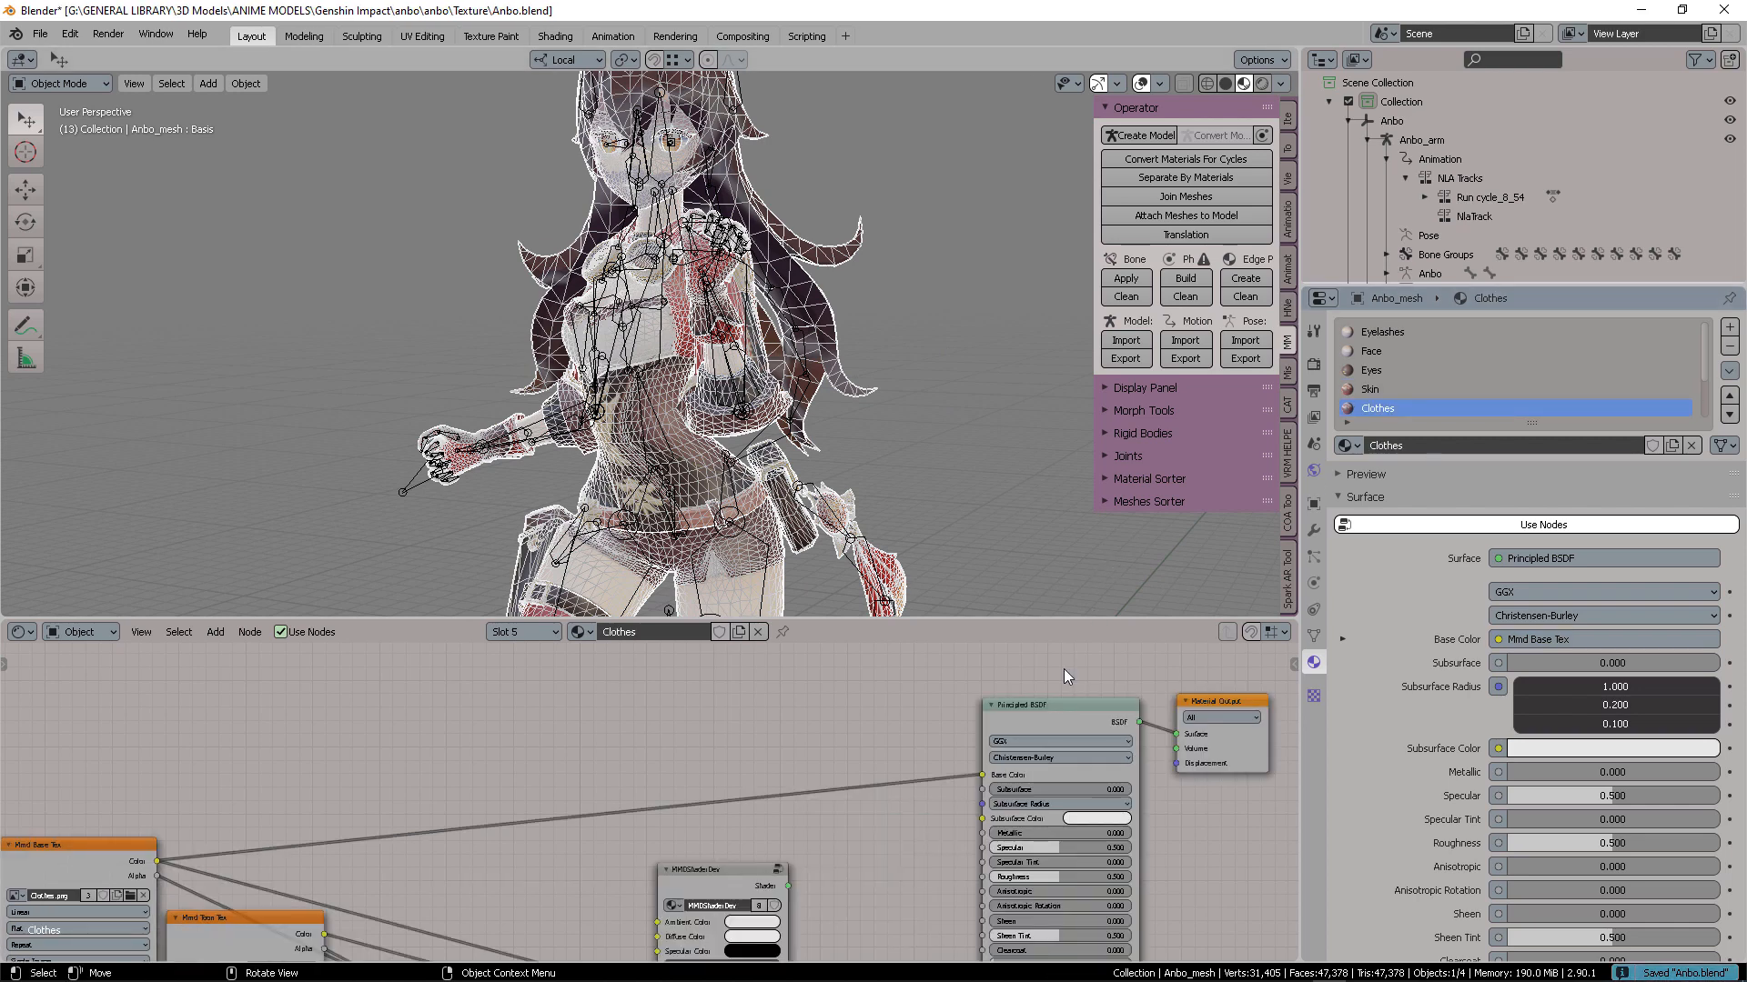
# Make Hair the active material, move its MMDShaderDev node down, and cut that node's link to Material Output
pyautogui.scroll(-3, 1405, 385)
pyautogui.click(1388, 369)
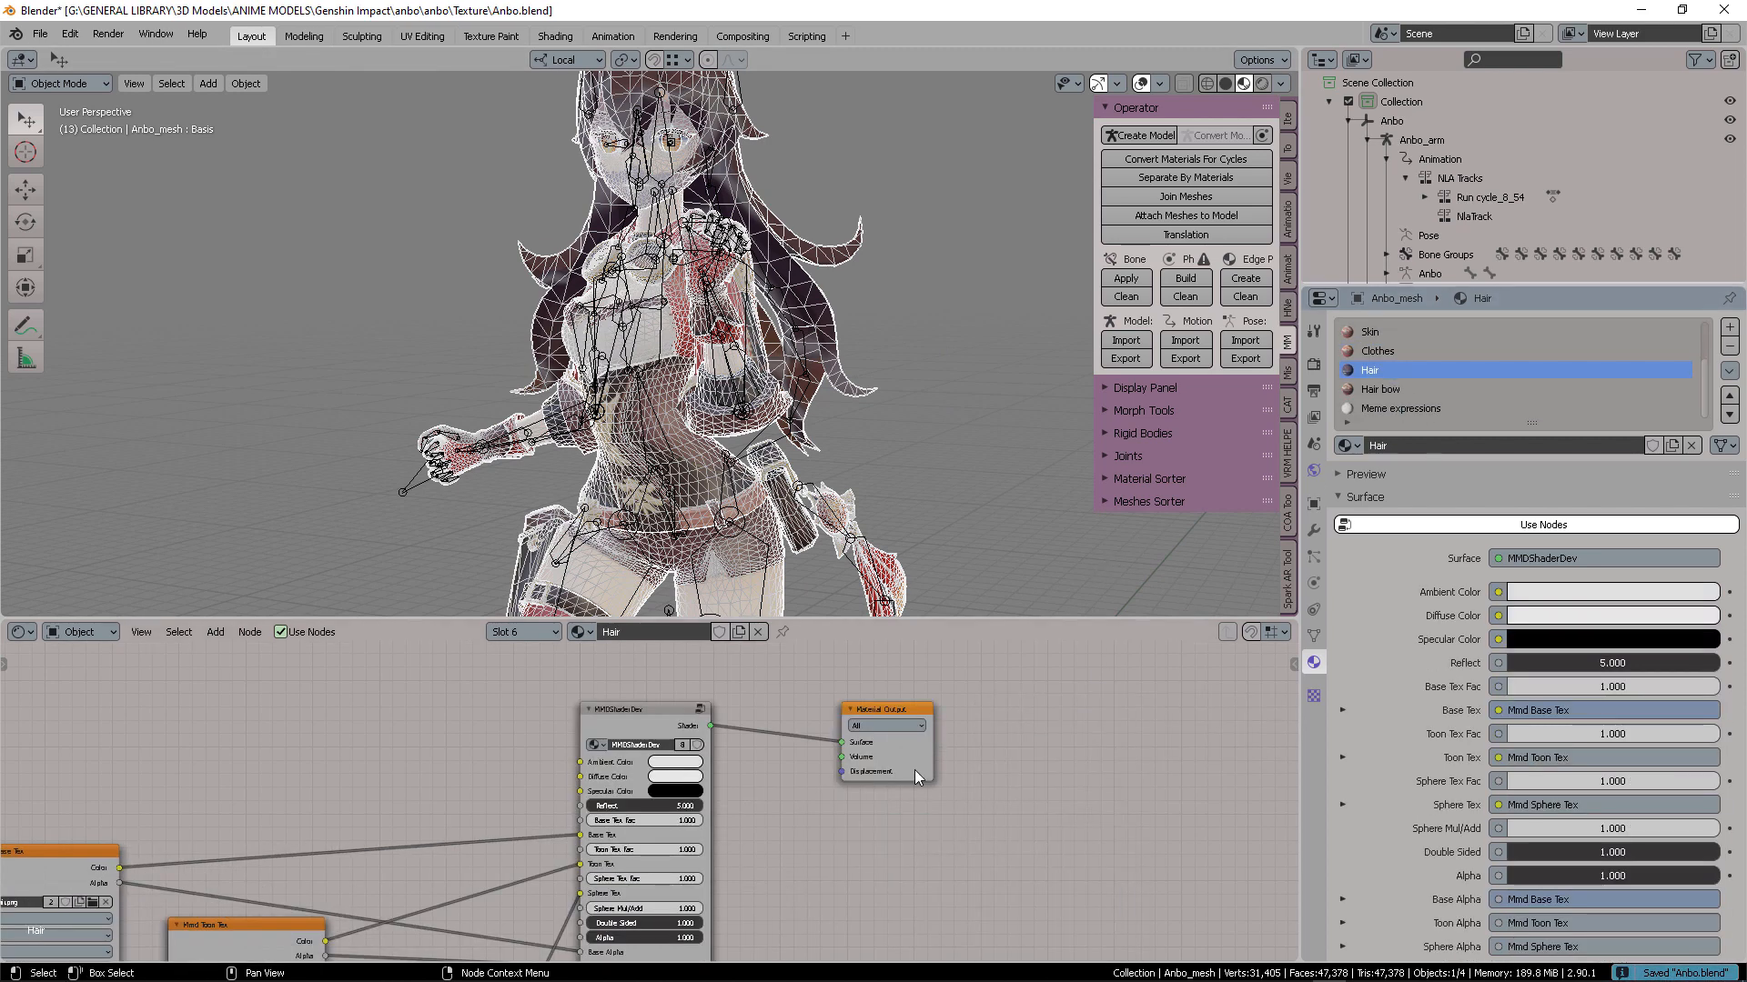
pyautogui.moveTo(636, 754); pyautogui.dragTo(728, 888)
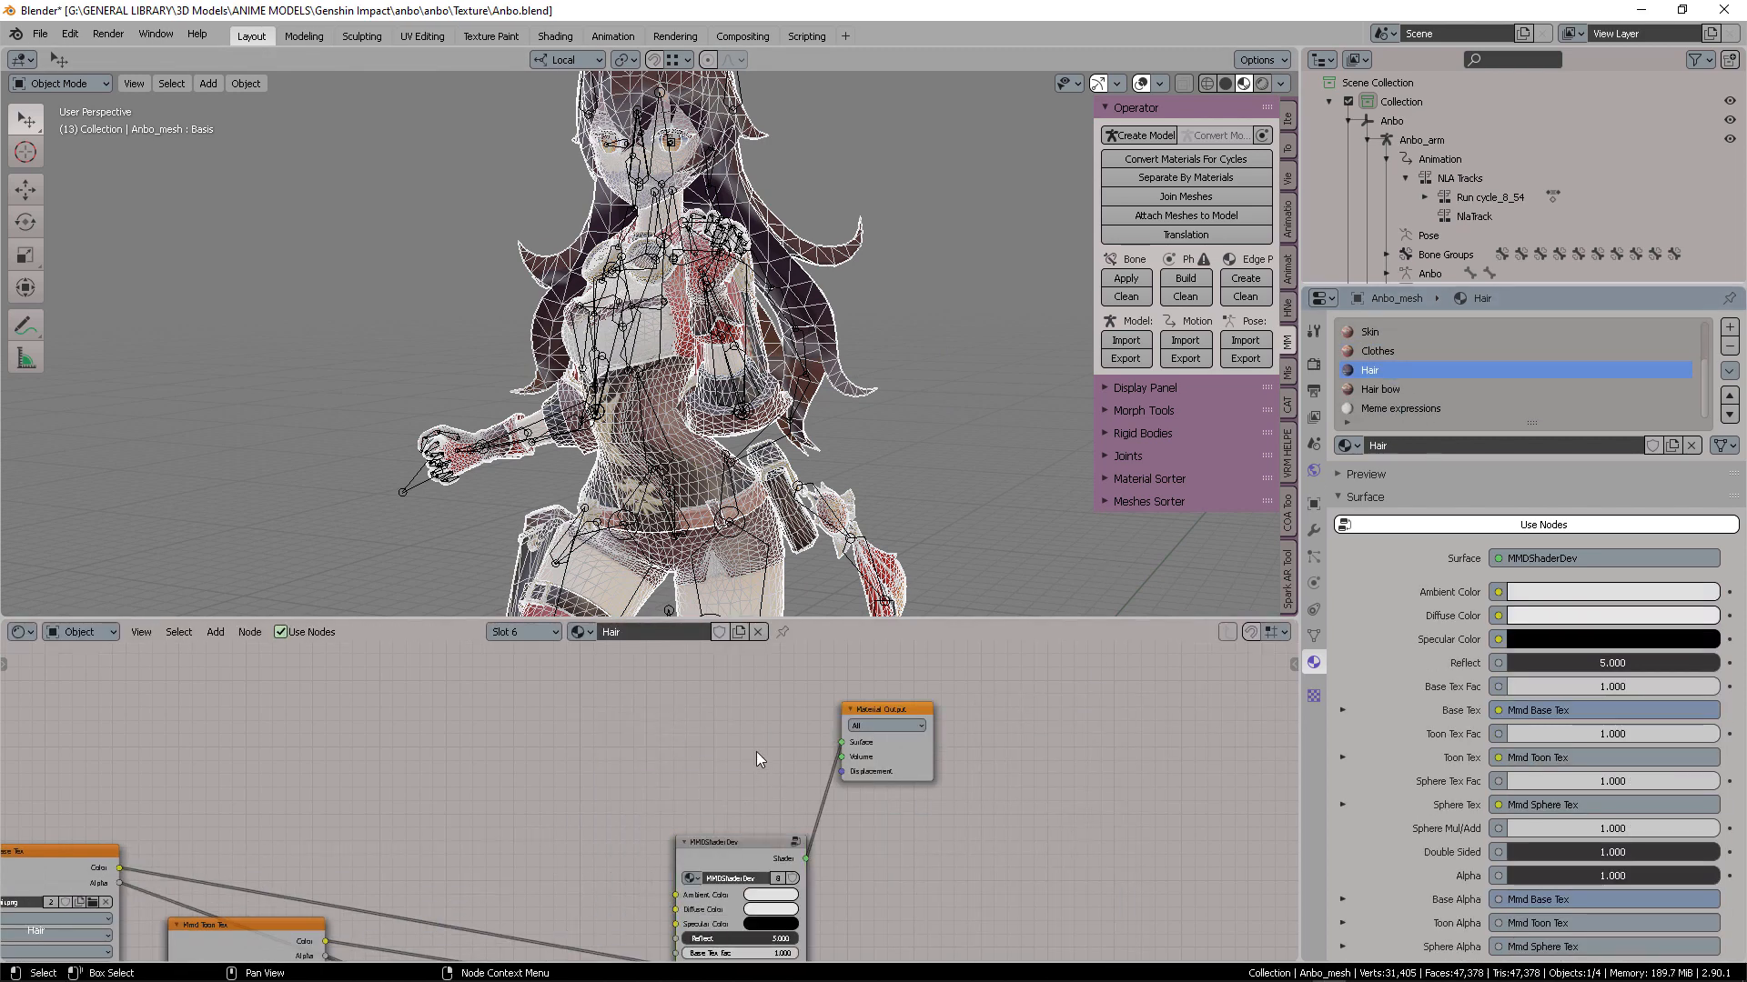
pyautogui.rightClick(782, 775)
pyautogui.keyDown('ctrl'); pyautogui.moveTo(790, 771); pyautogui.dragTo(919, 861, button='right'); pyautogui.keyUp('ctrl')
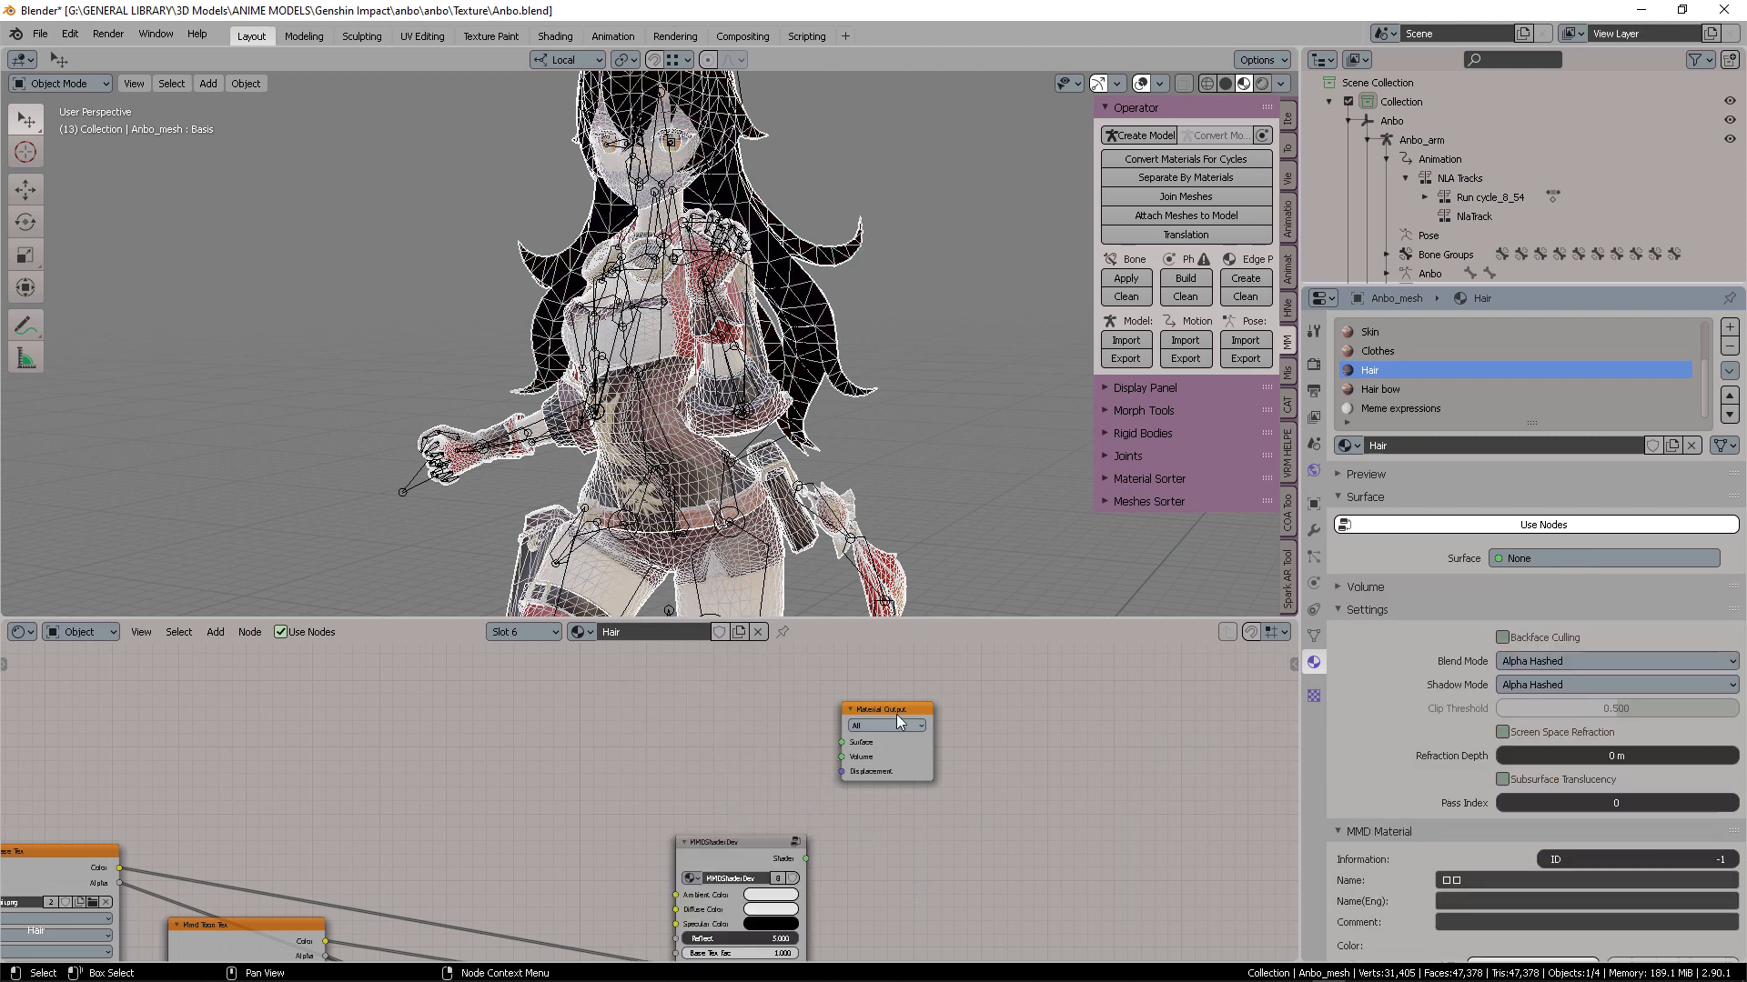
# Add a Principled BSDF node to the Hair material and shift the Material Output aside to make room for it
pyautogui.moveTo(897, 714); pyautogui.dragTo(1031, 709)
pyautogui.hotkey('shift', 'a')
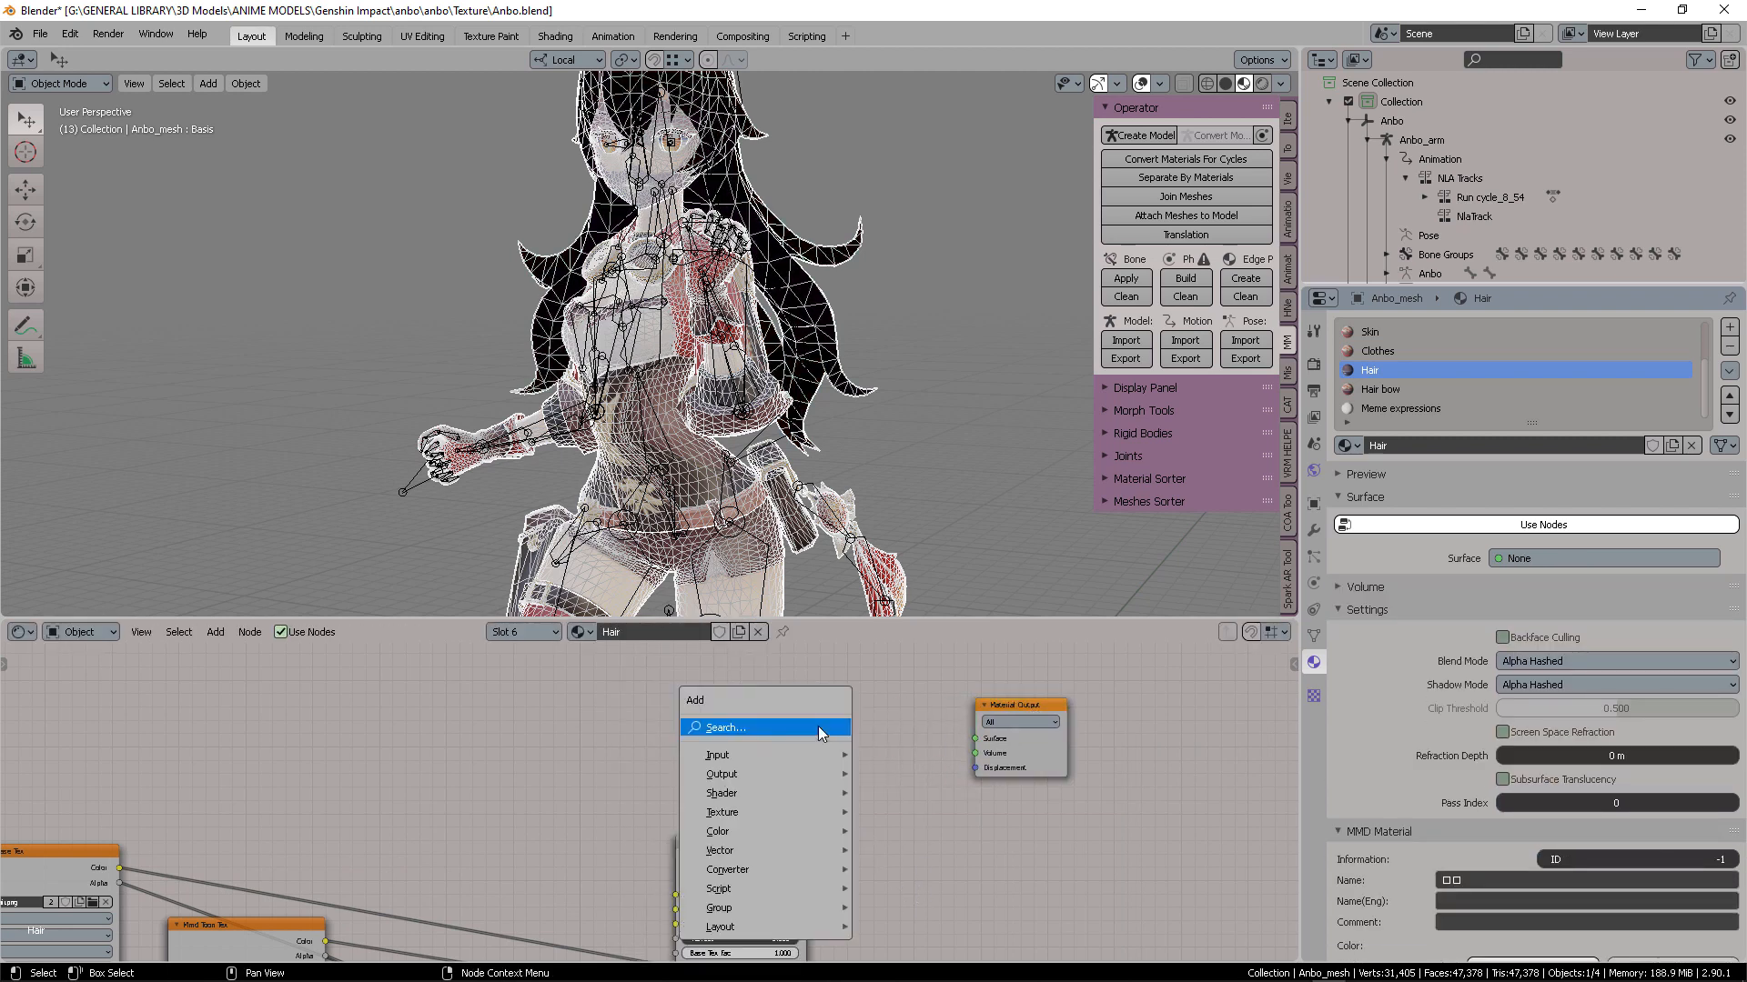
pyautogui.click(817, 726)
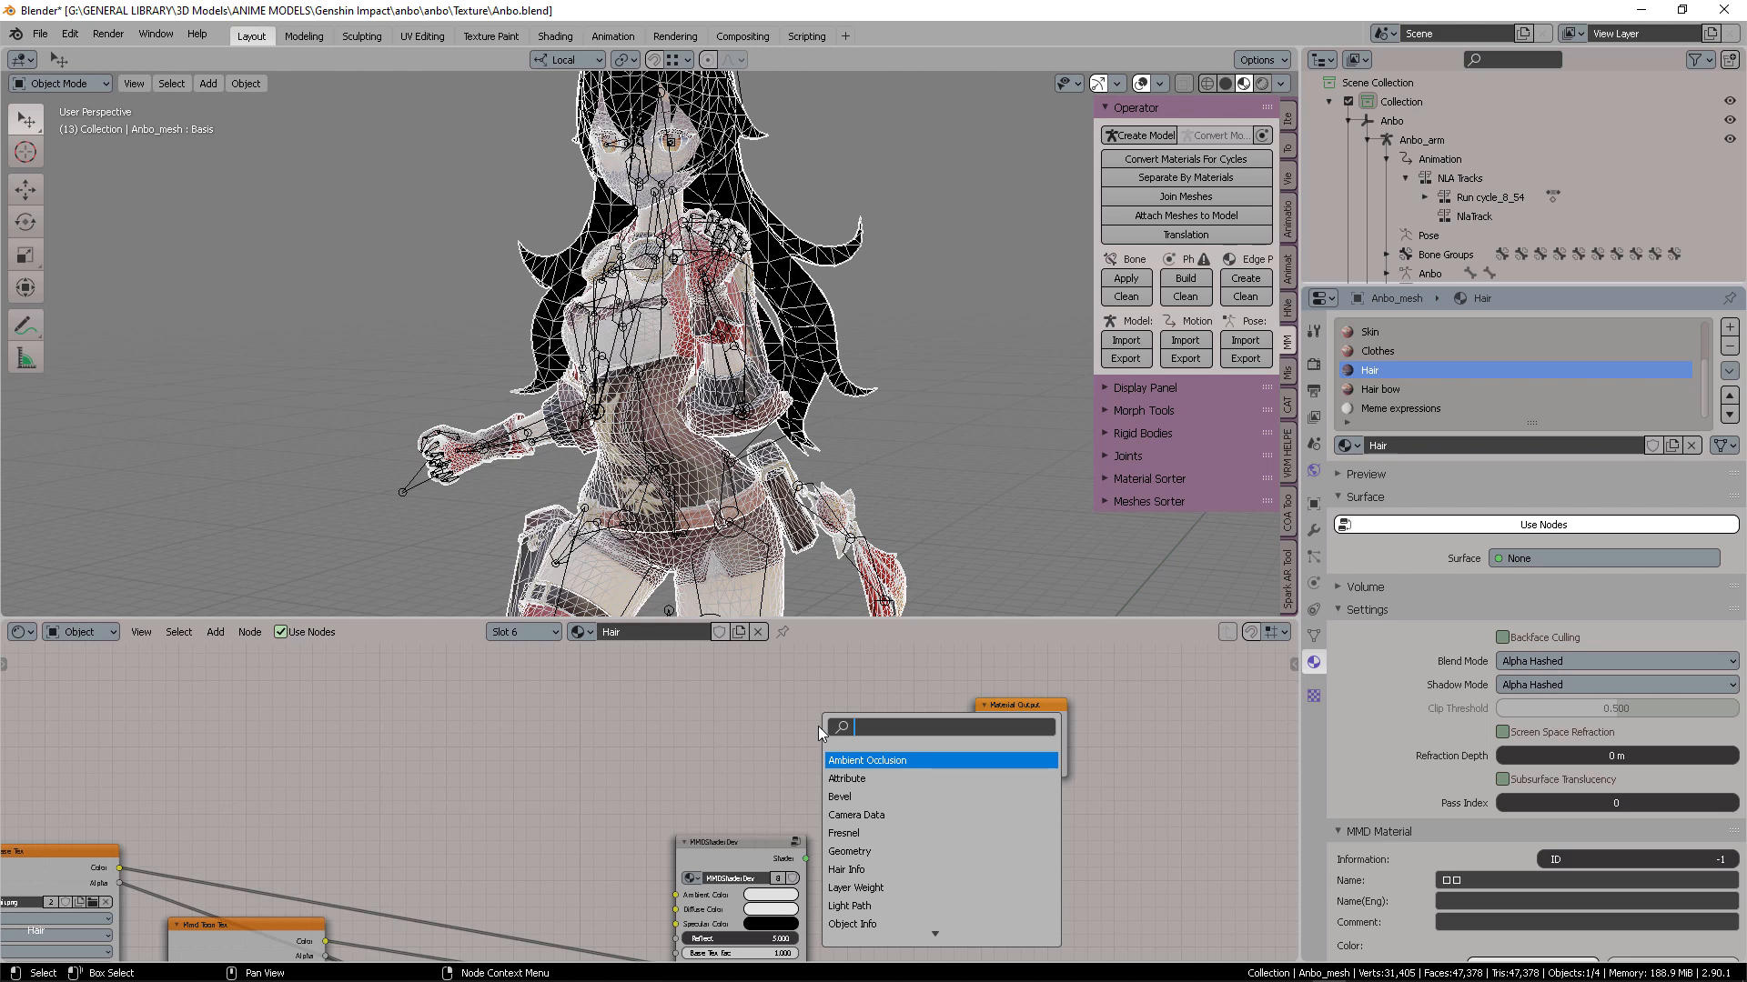
pyautogui.write('princ')
pyautogui.press('Return')
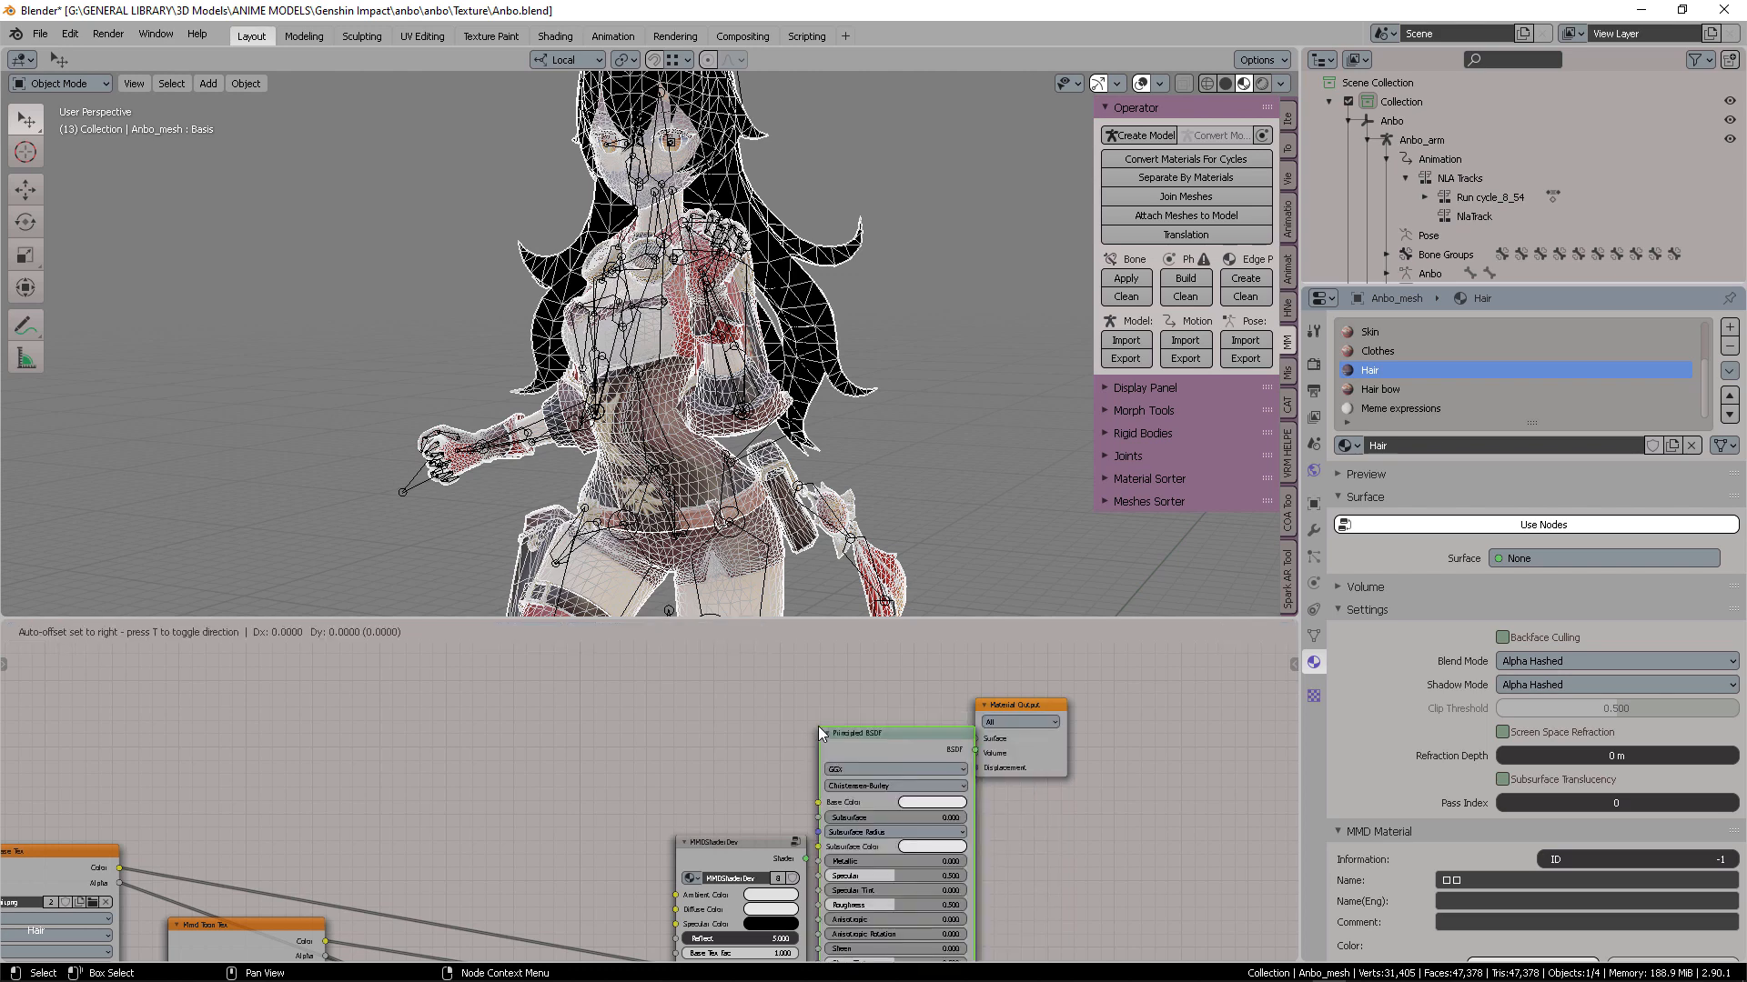
pyautogui.click(817, 726)
pyautogui.moveTo(1026, 700); pyautogui.dragTo(1112, 699)
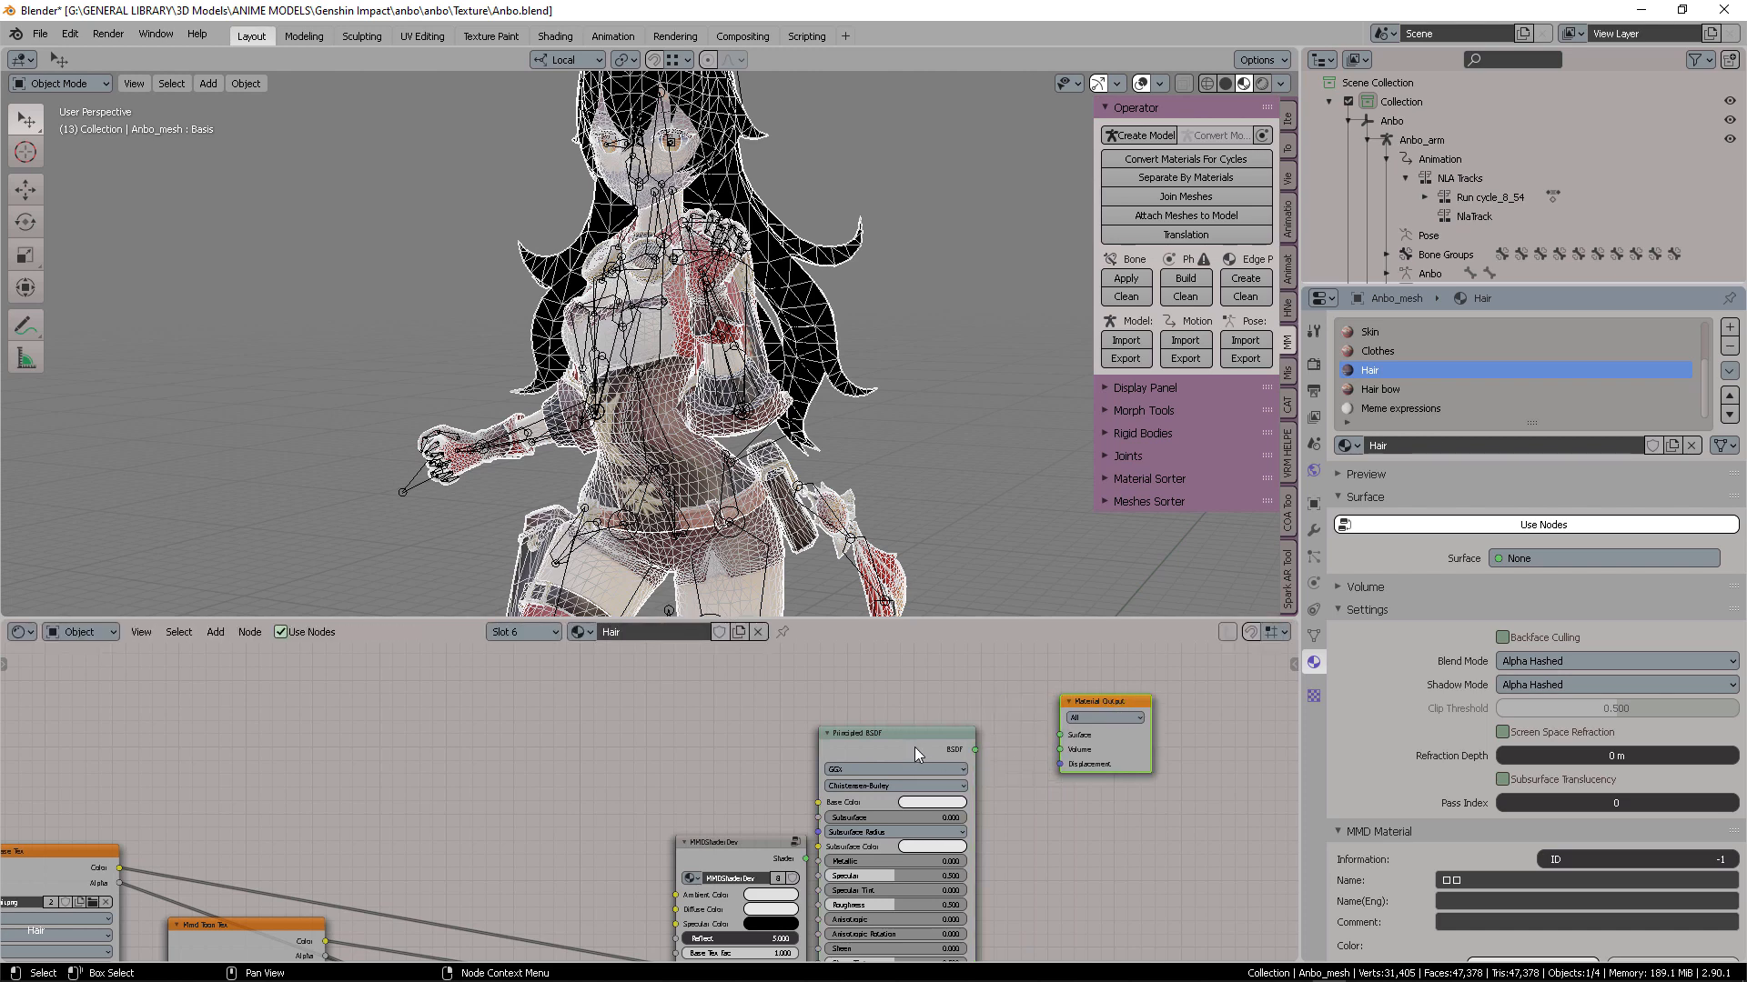
# Align Hair's Principled BSDF beside Material Output, then connect Mmd Base Tex Color to Base Color and BSDF to Surface
pyautogui.moveTo(914, 746); pyautogui.dragTo(954, 733)
pyautogui.moveTo(121, 868); pyautogui.dragTo(859, 790)
pyautogui.moveTo(1014, 738); pyautogui.dragTo(1060, 735)
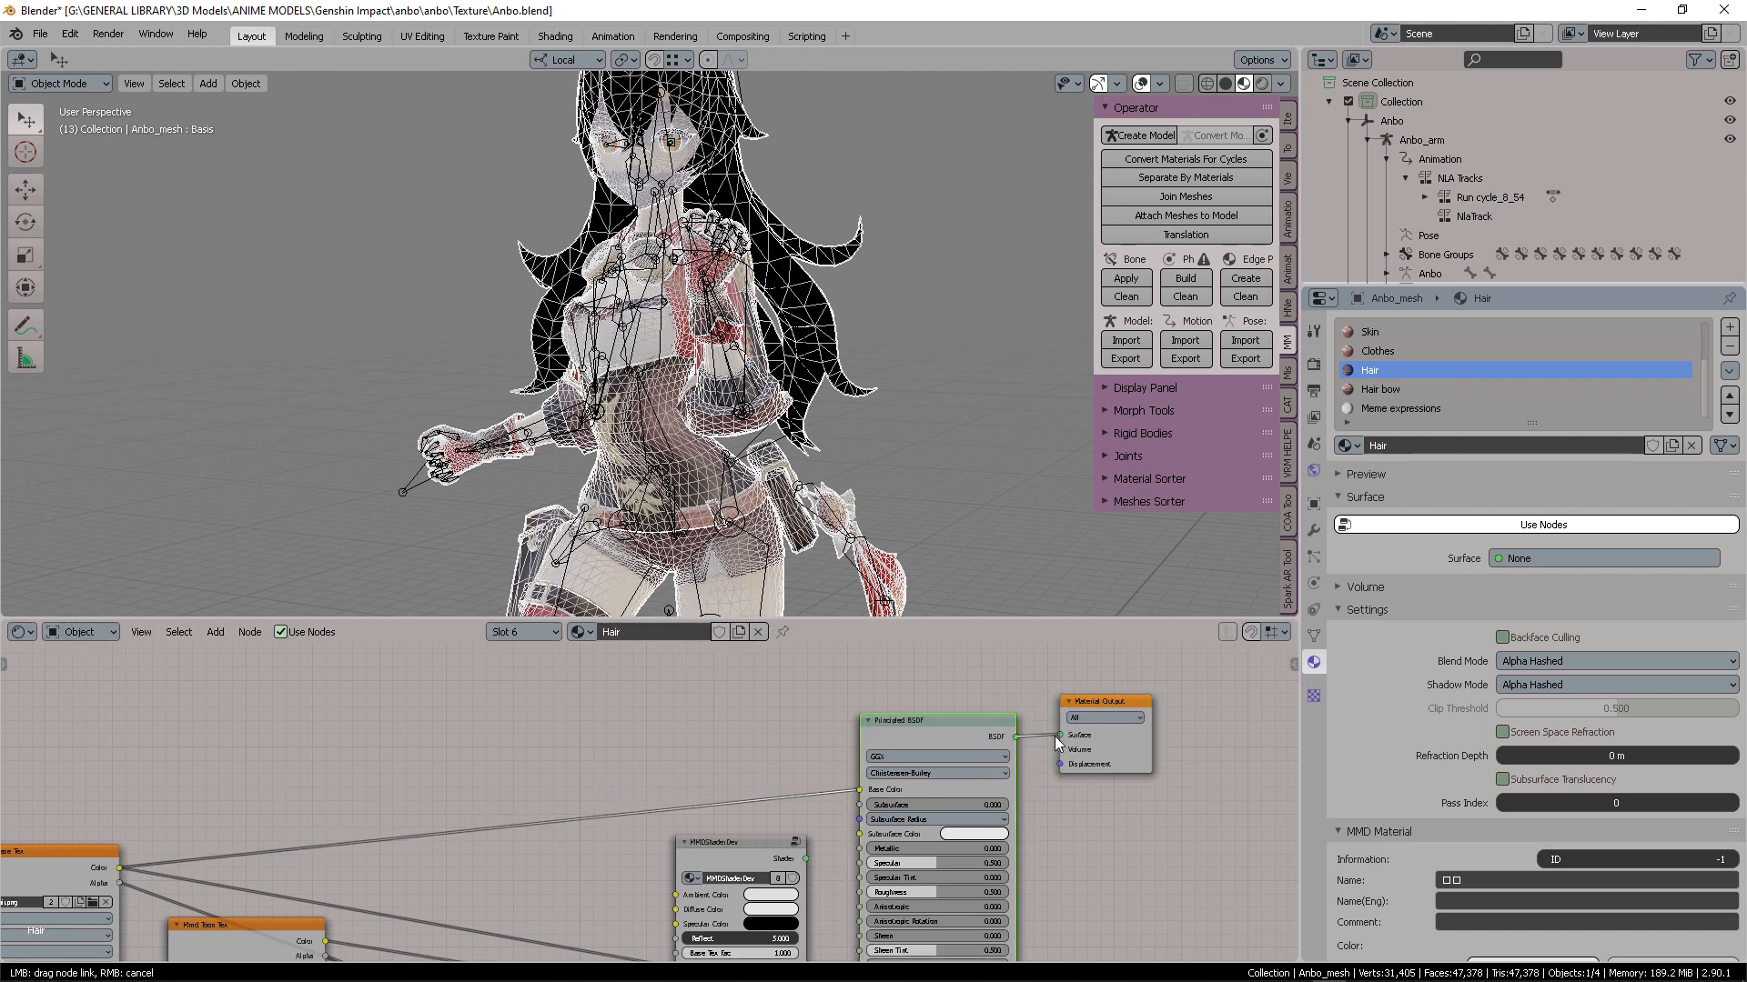
# Make Hair bow the active material, cut the link from MMDShaderDev to Material Output, and move MMDShaderDev down
pyautogui.click(1397, 387)
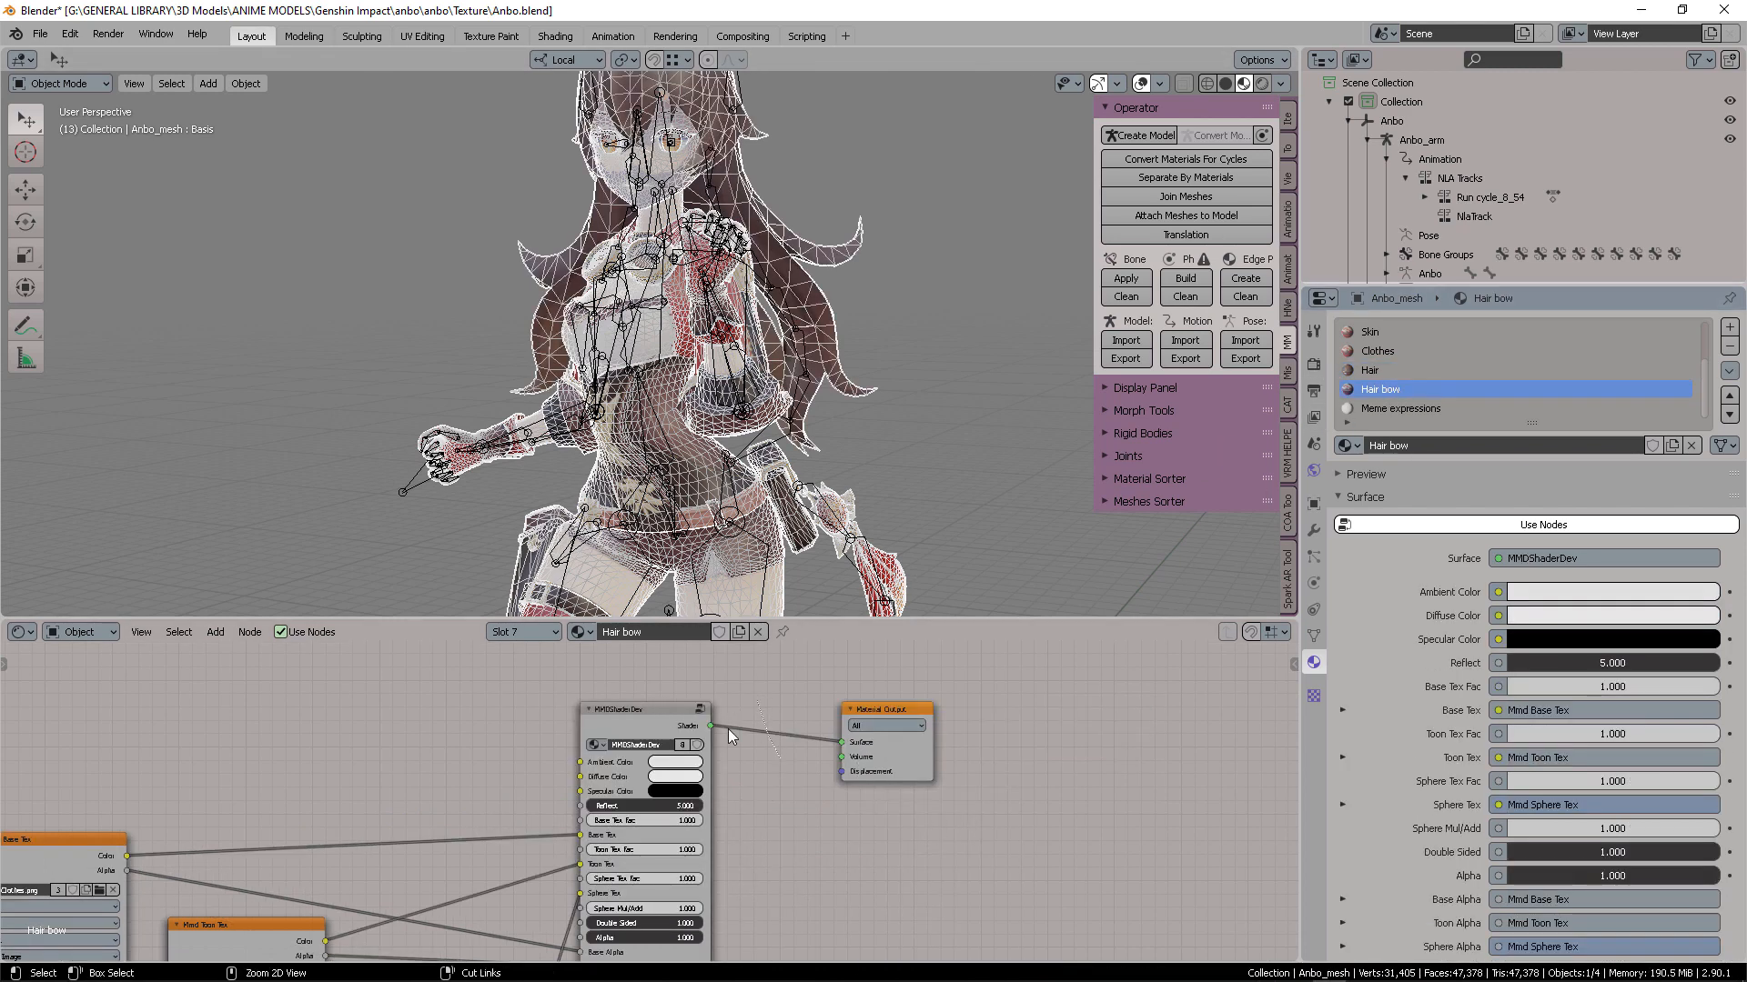
pyautogui.keyDown('ctrl'); pyautogui.moveTo(727, 731); pyautogui.dragTo(725, 714, button='right'); pyautogui.keyUp('ctrl')
pyautogui.moveTo(649, 708); pyautogui.dragTo(725, 851)
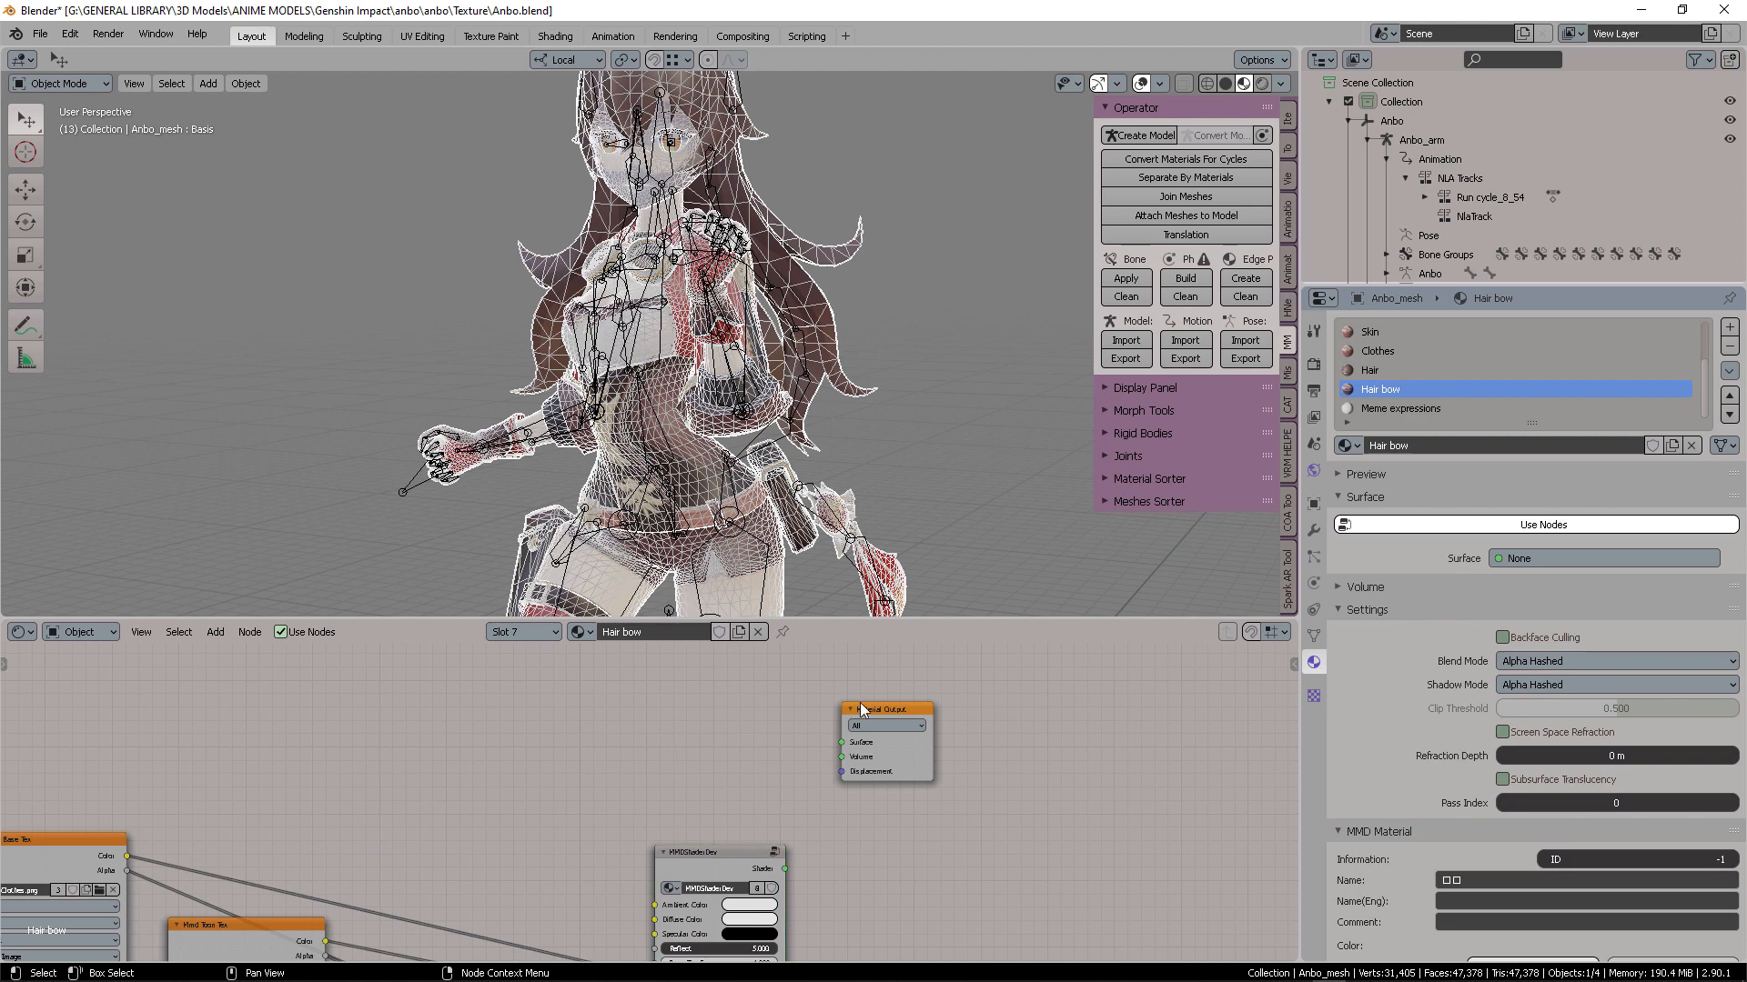
# Add a Principled BSDF to Hair bow beside the shifted Material Output, wiring Mmd Base Tex Color to Base Color and BSDF to Surface
pyautogui.moveTo(860, 708); pyautogui.dragTo(1057, 713)
pyautogui.hotkey('shift', 'a')
pyautogui.click(883, 706)
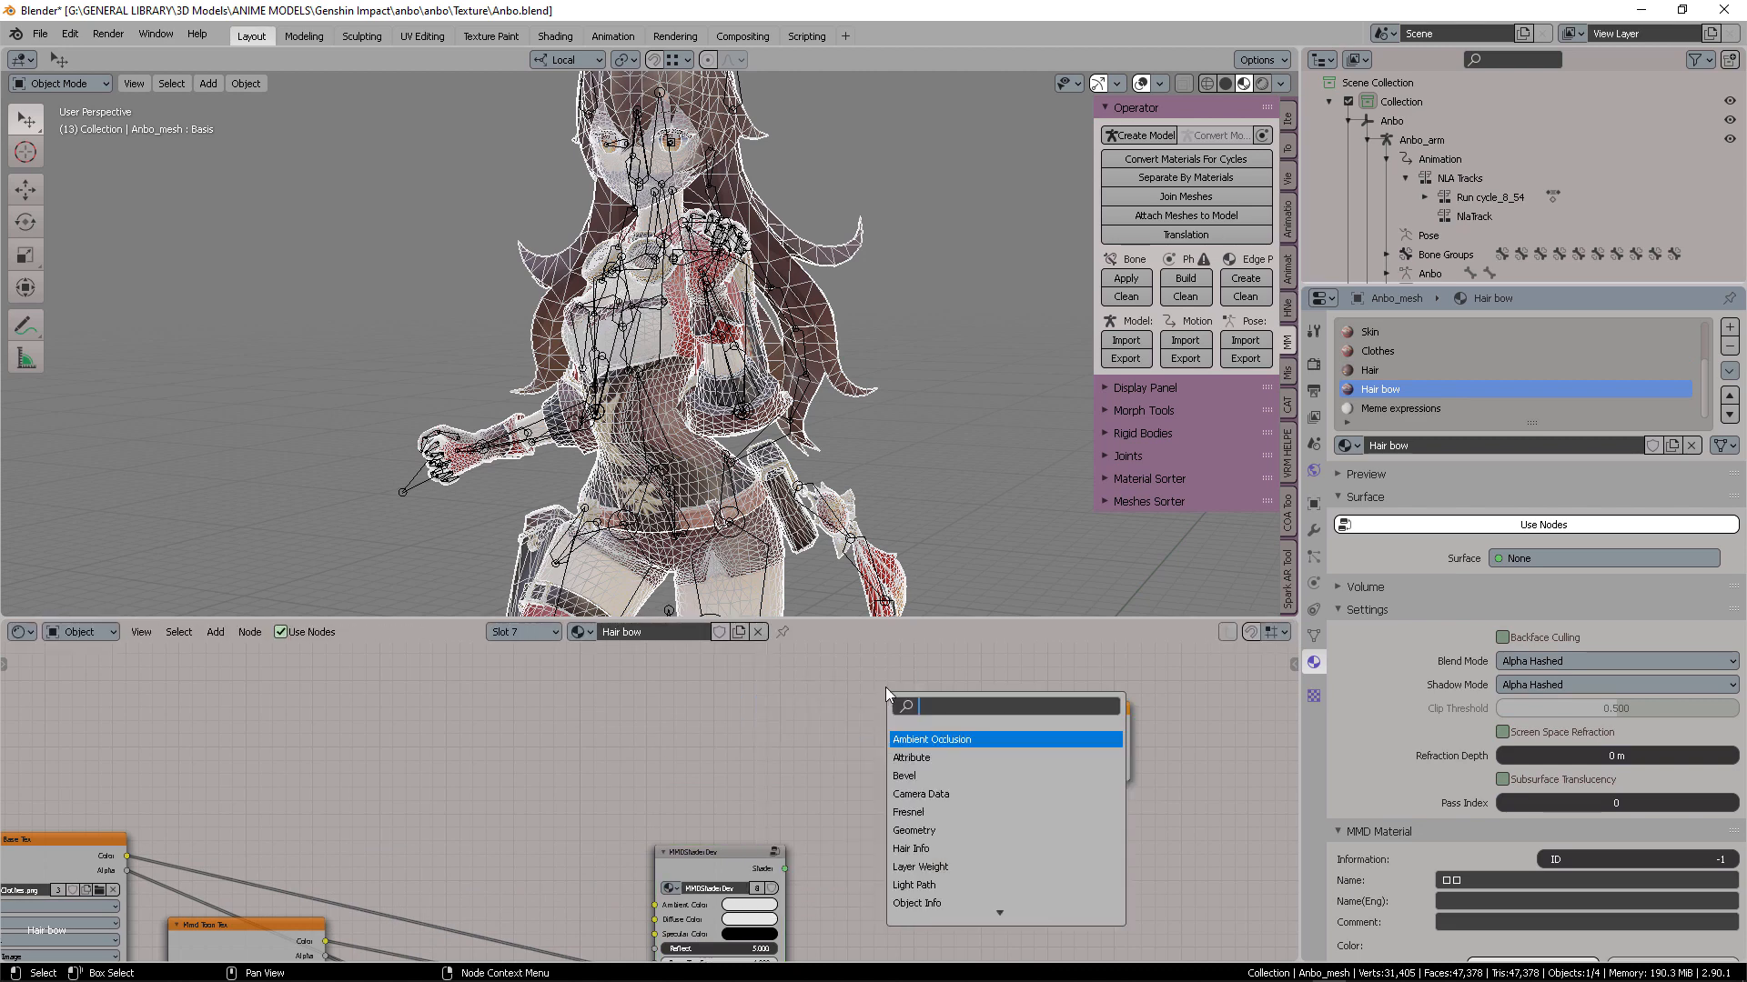
pyautogui.write('pr')
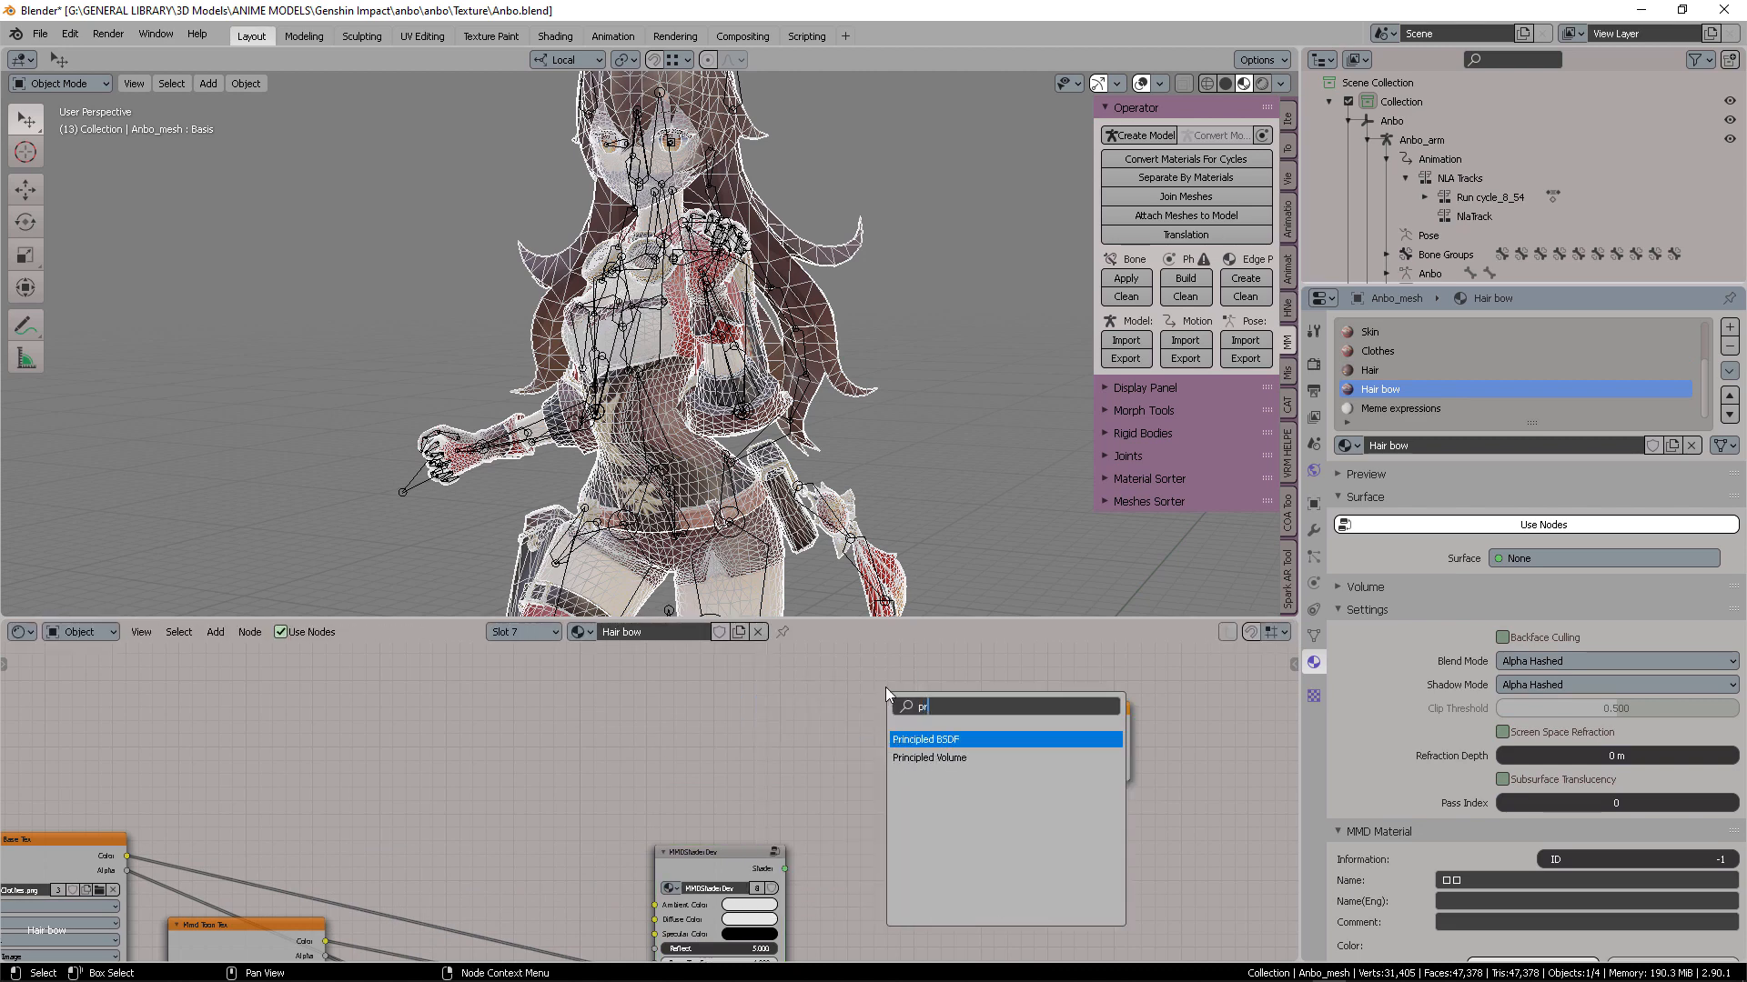
pyautogui.press('Return')
pyautogui.click(835, 695)
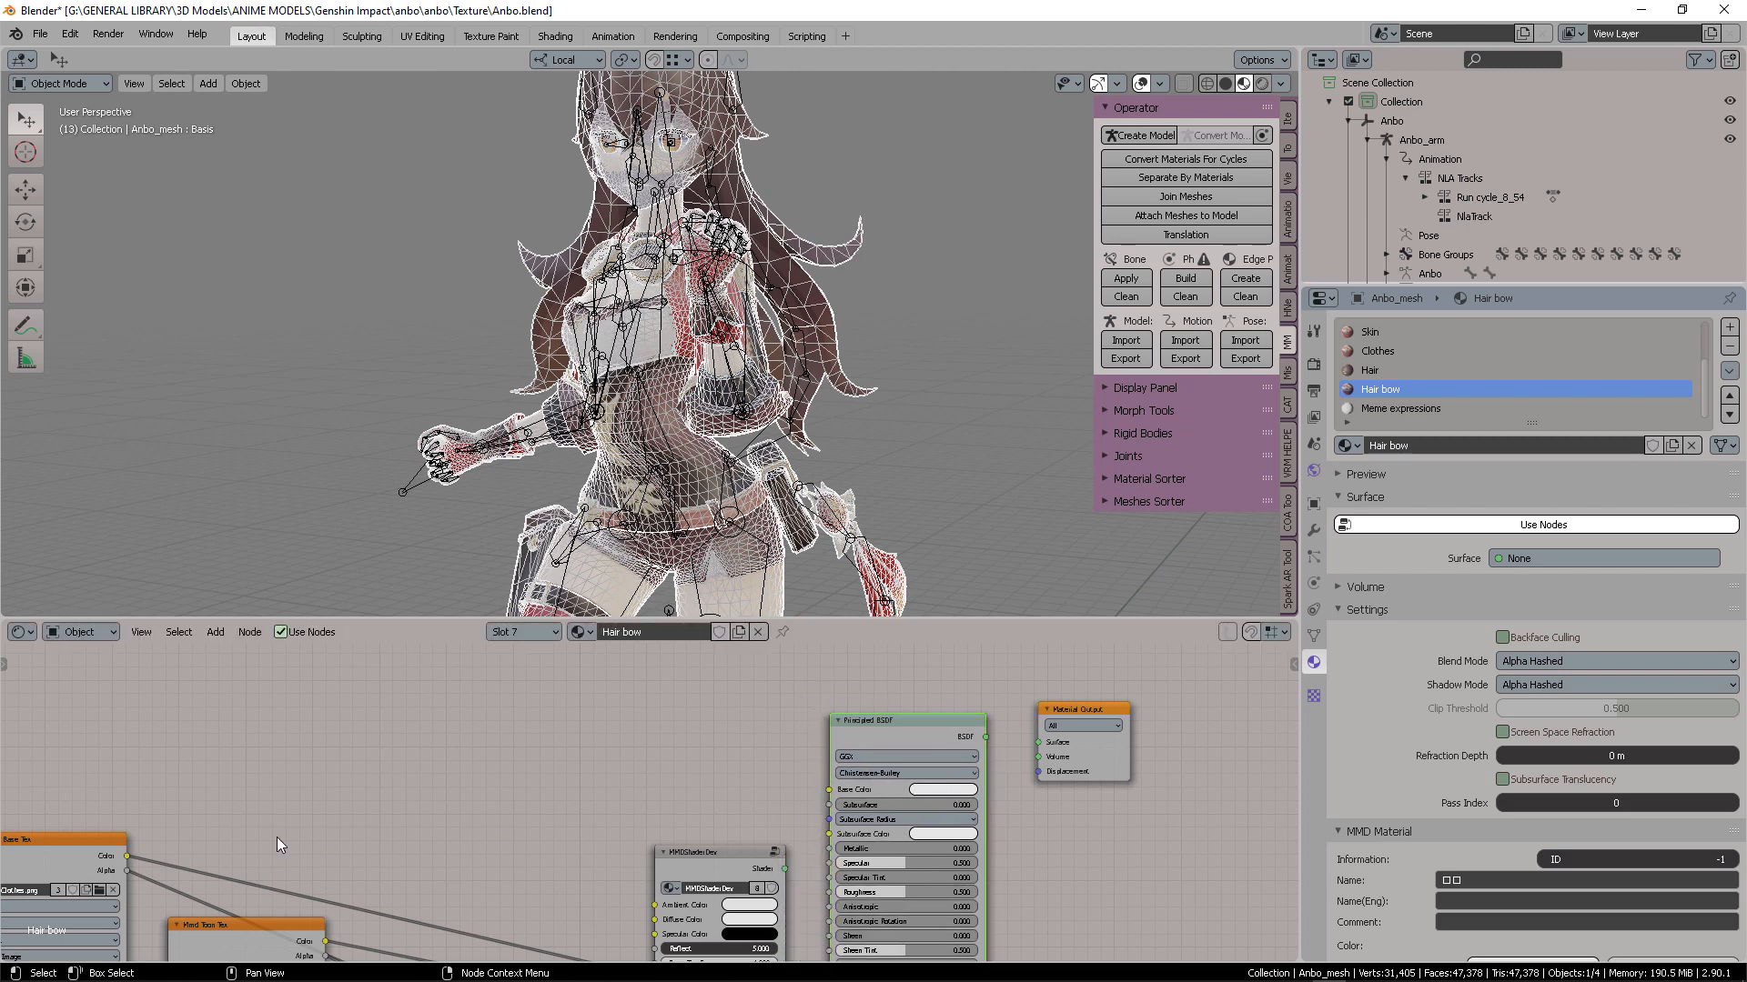
pyautogui.moveTo(133, 853); pyautogui.dragTo(829, 790)
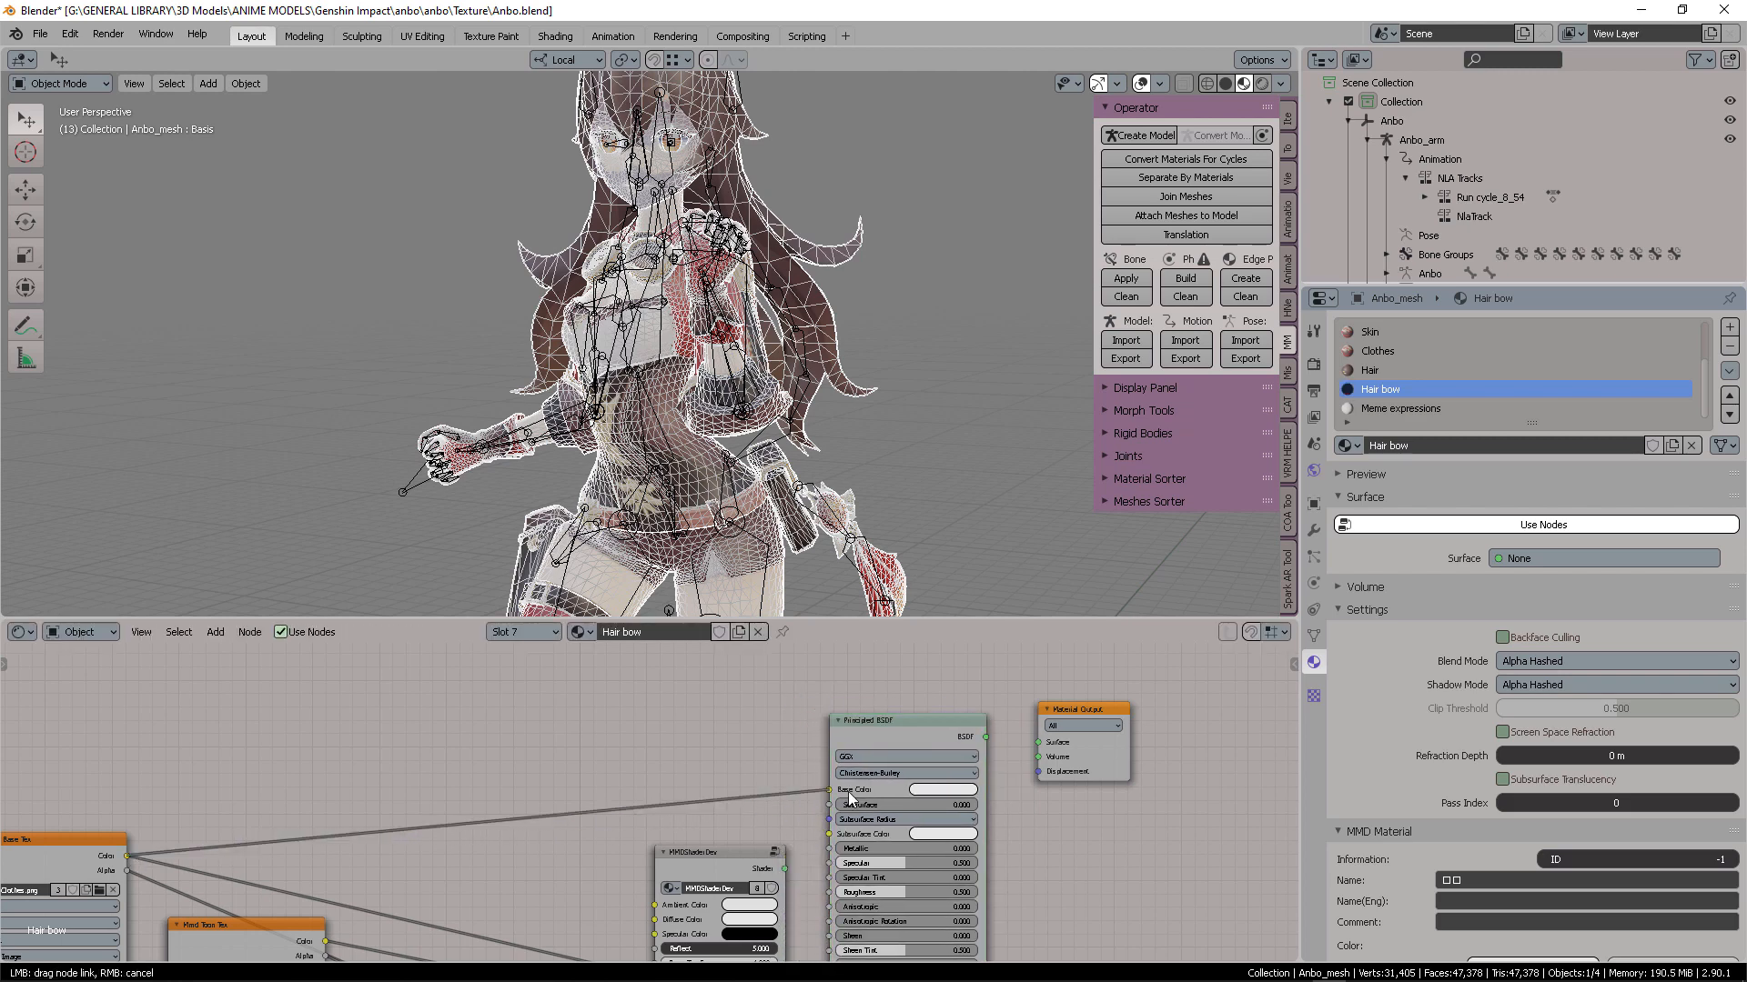
pyautogui.moveTo(985, 737); pyautogui.dragTo(1038, 742)
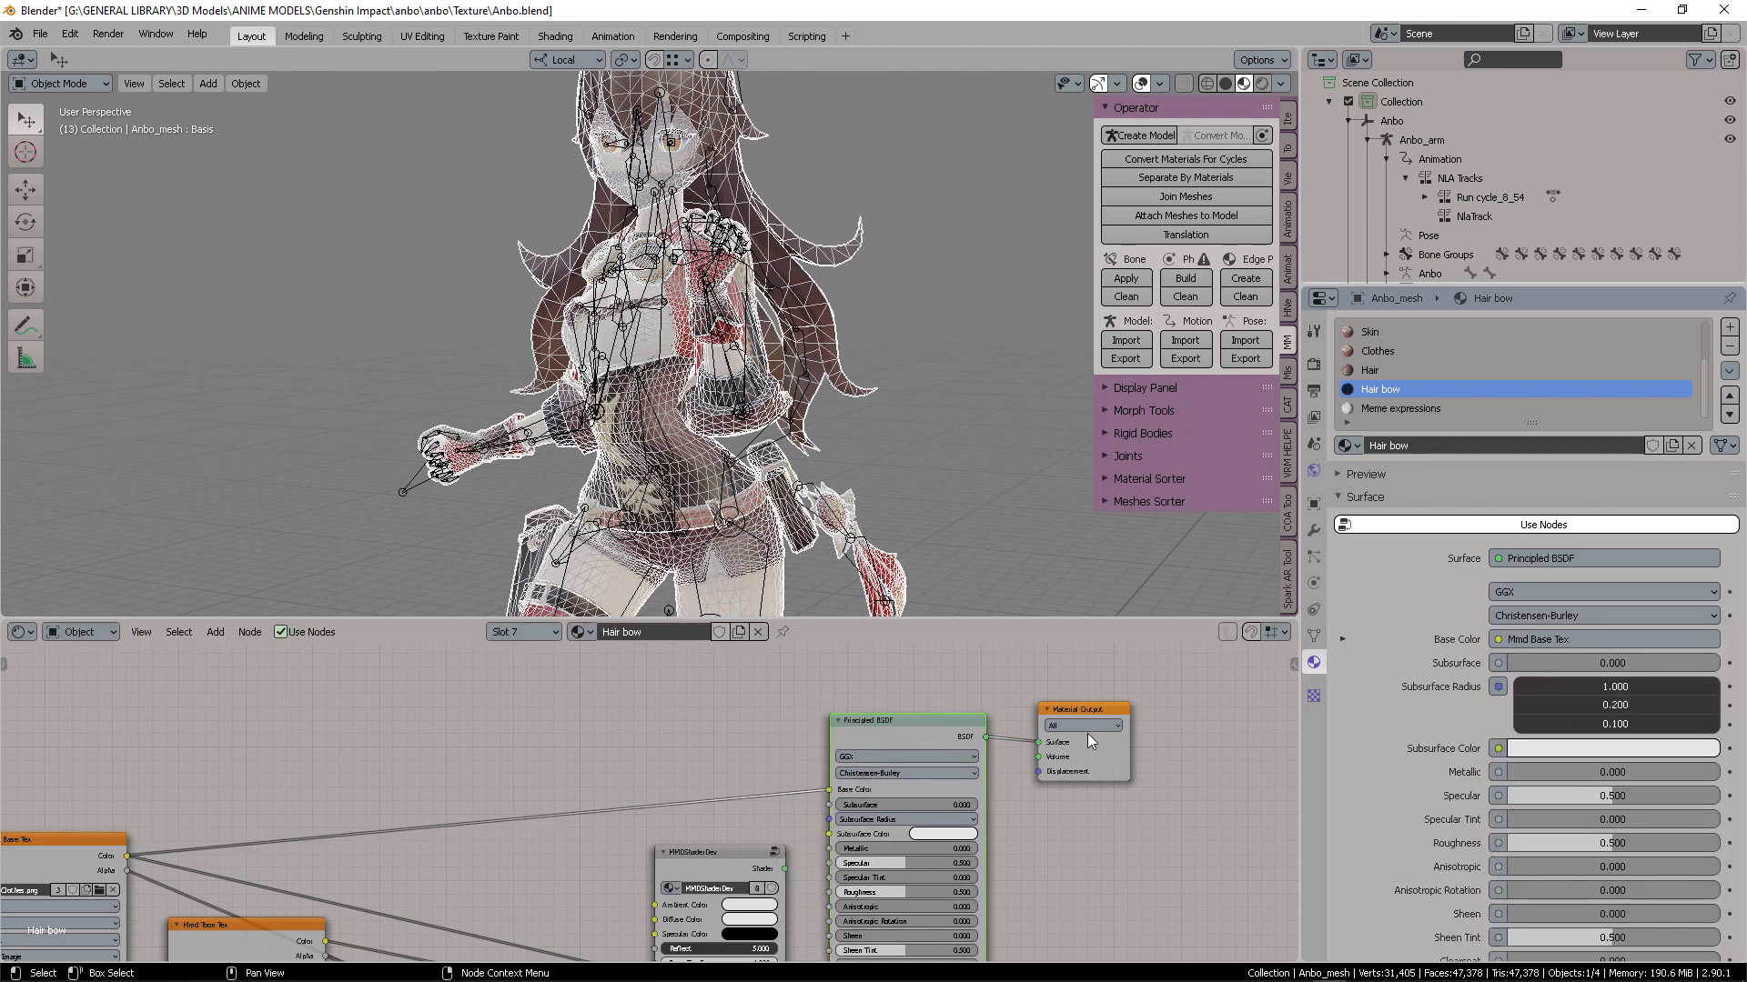
# Make Eyelashes the active material, cut the link from MMDShaderDev to Material Output, and move MMDShaderDev down
pyautogui.click(1394, 412)
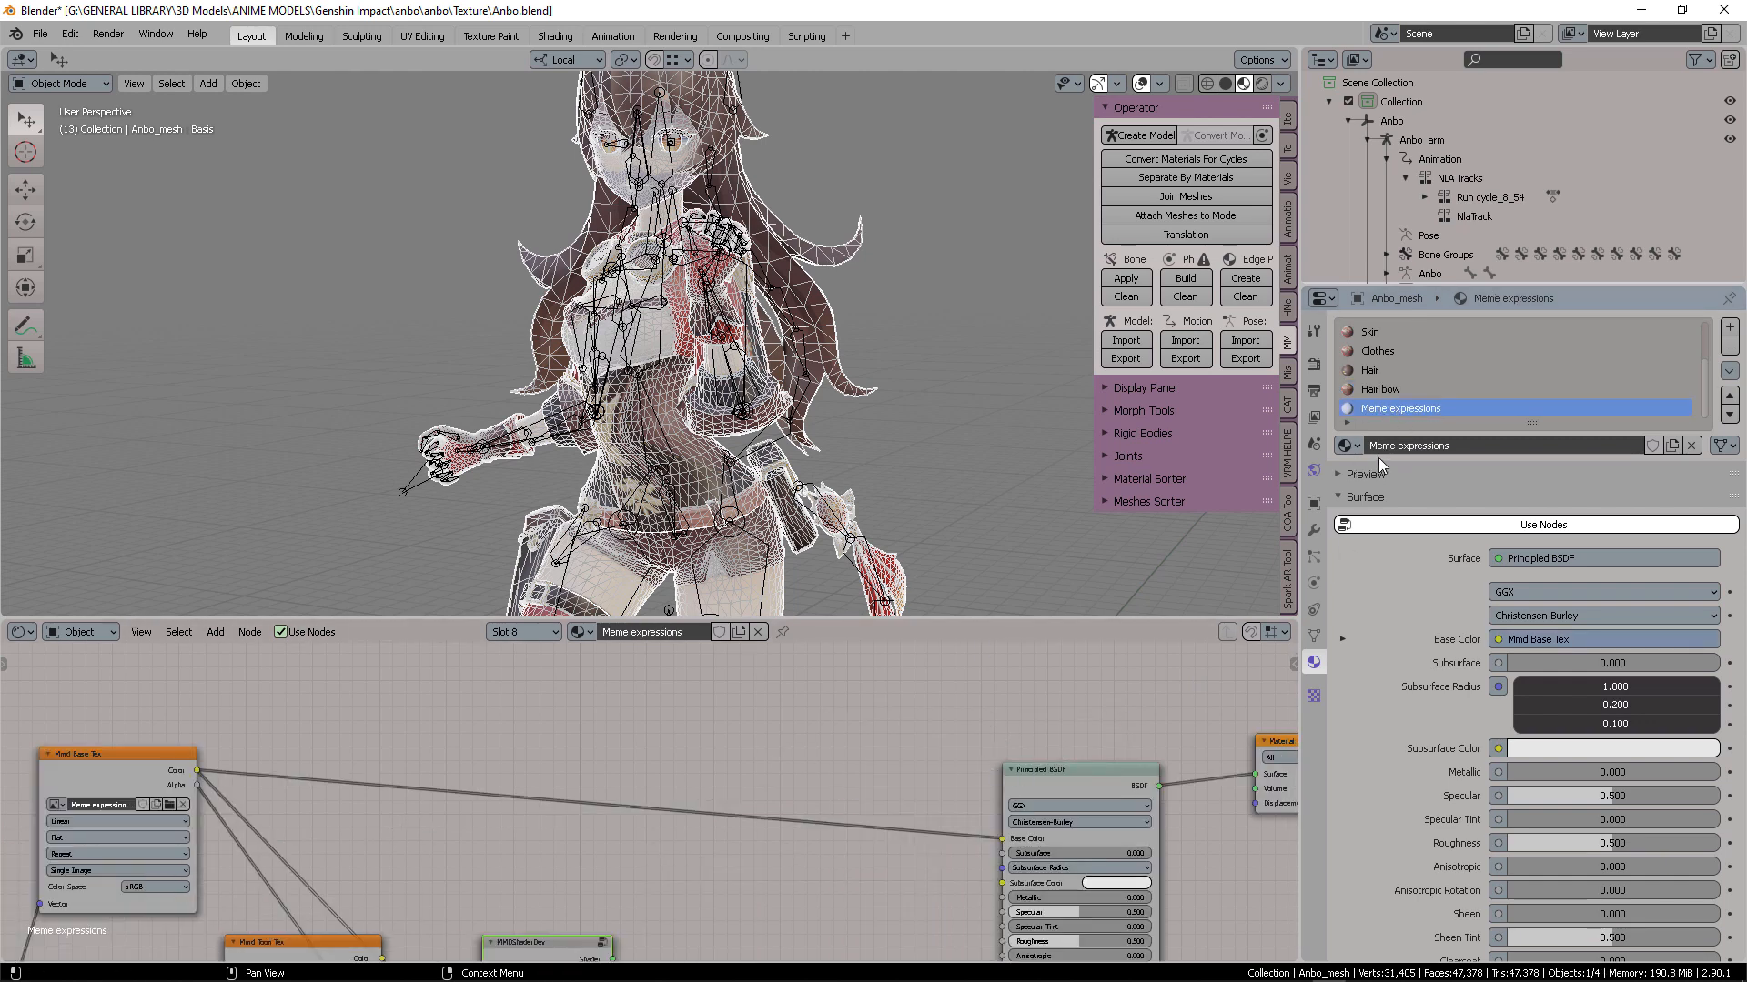
pyautogui.scroll(2, 1498, 385)
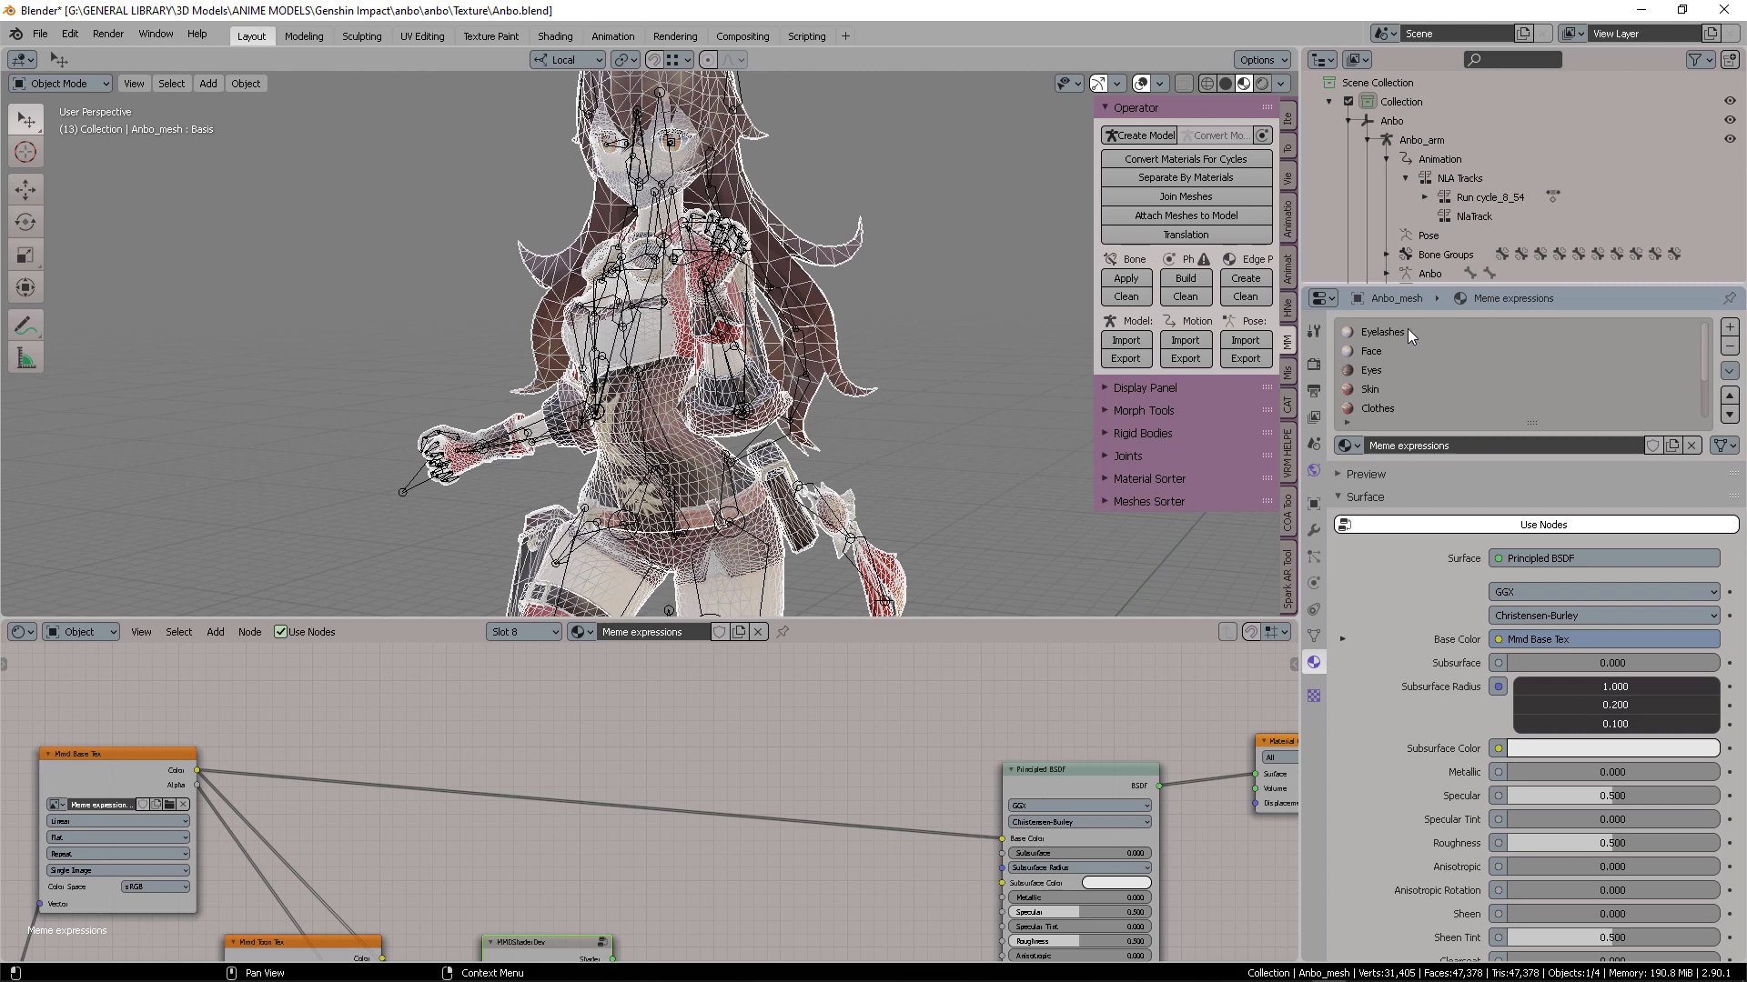
pyautogui.click(1407, 329)
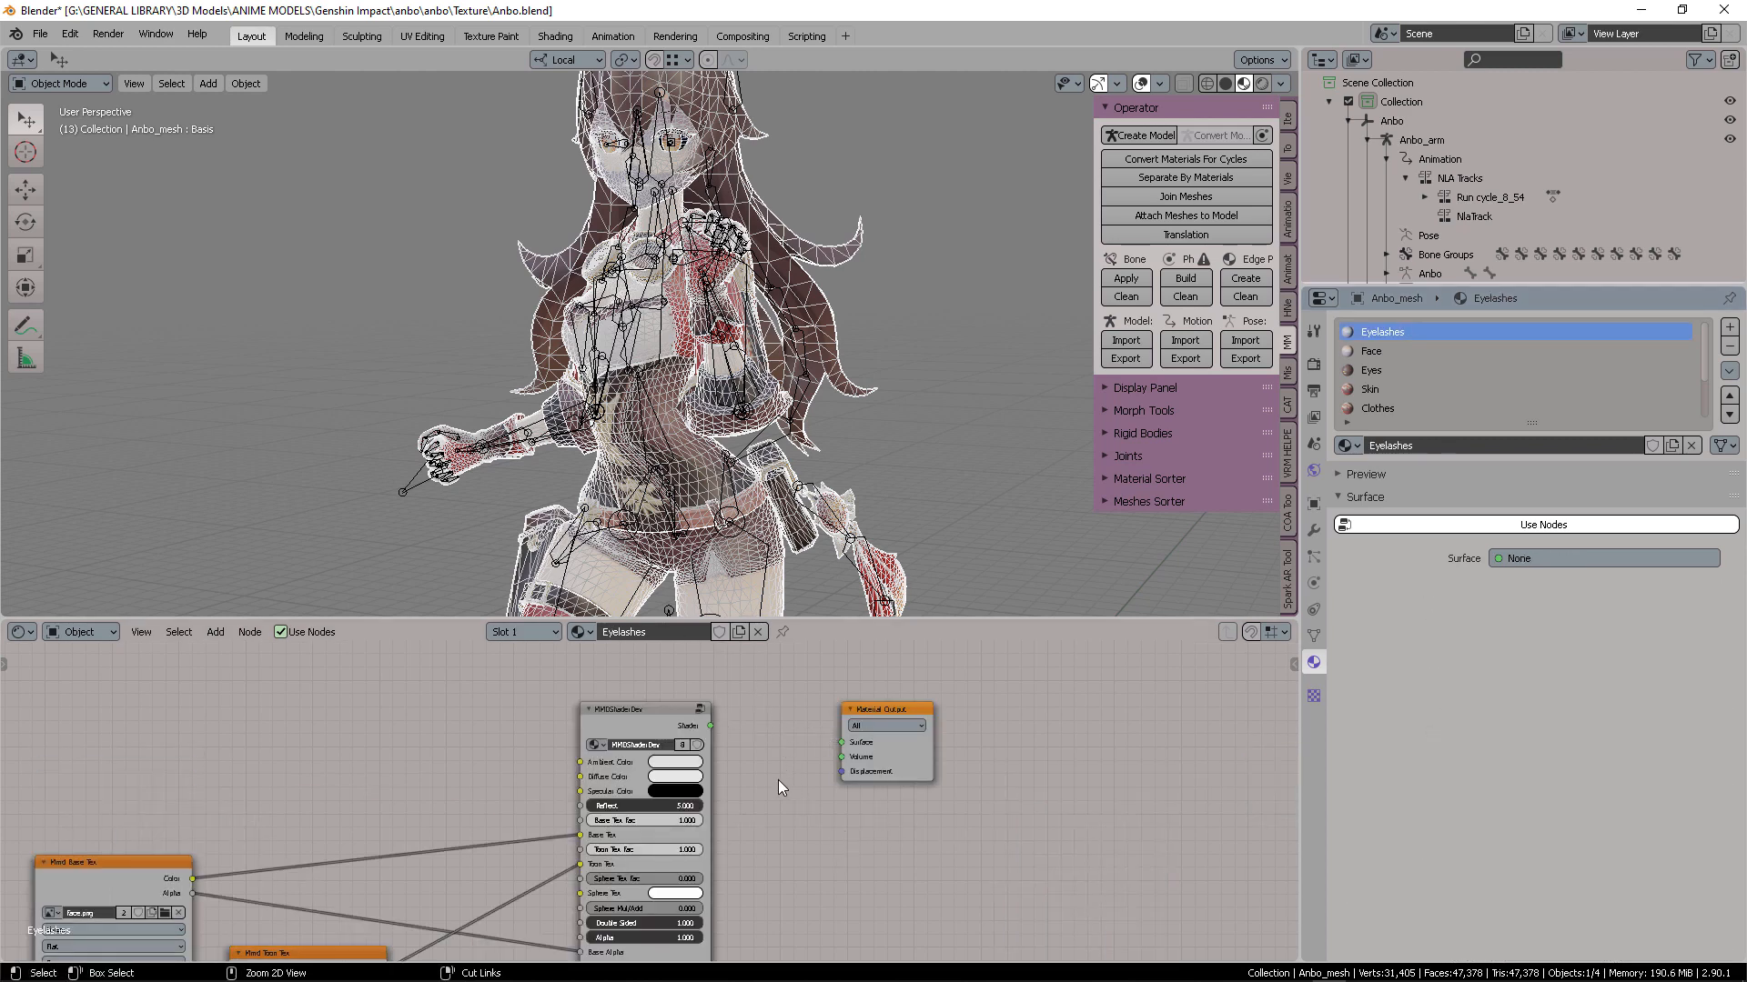
pyautogui.moveTo(642, 709); pyautogui.dragTo(727, 886)
# Add a Principled BSDF node to the Eyelashes material and shift the Material Output aside
pyautogui.hotkey('shift', 'a')
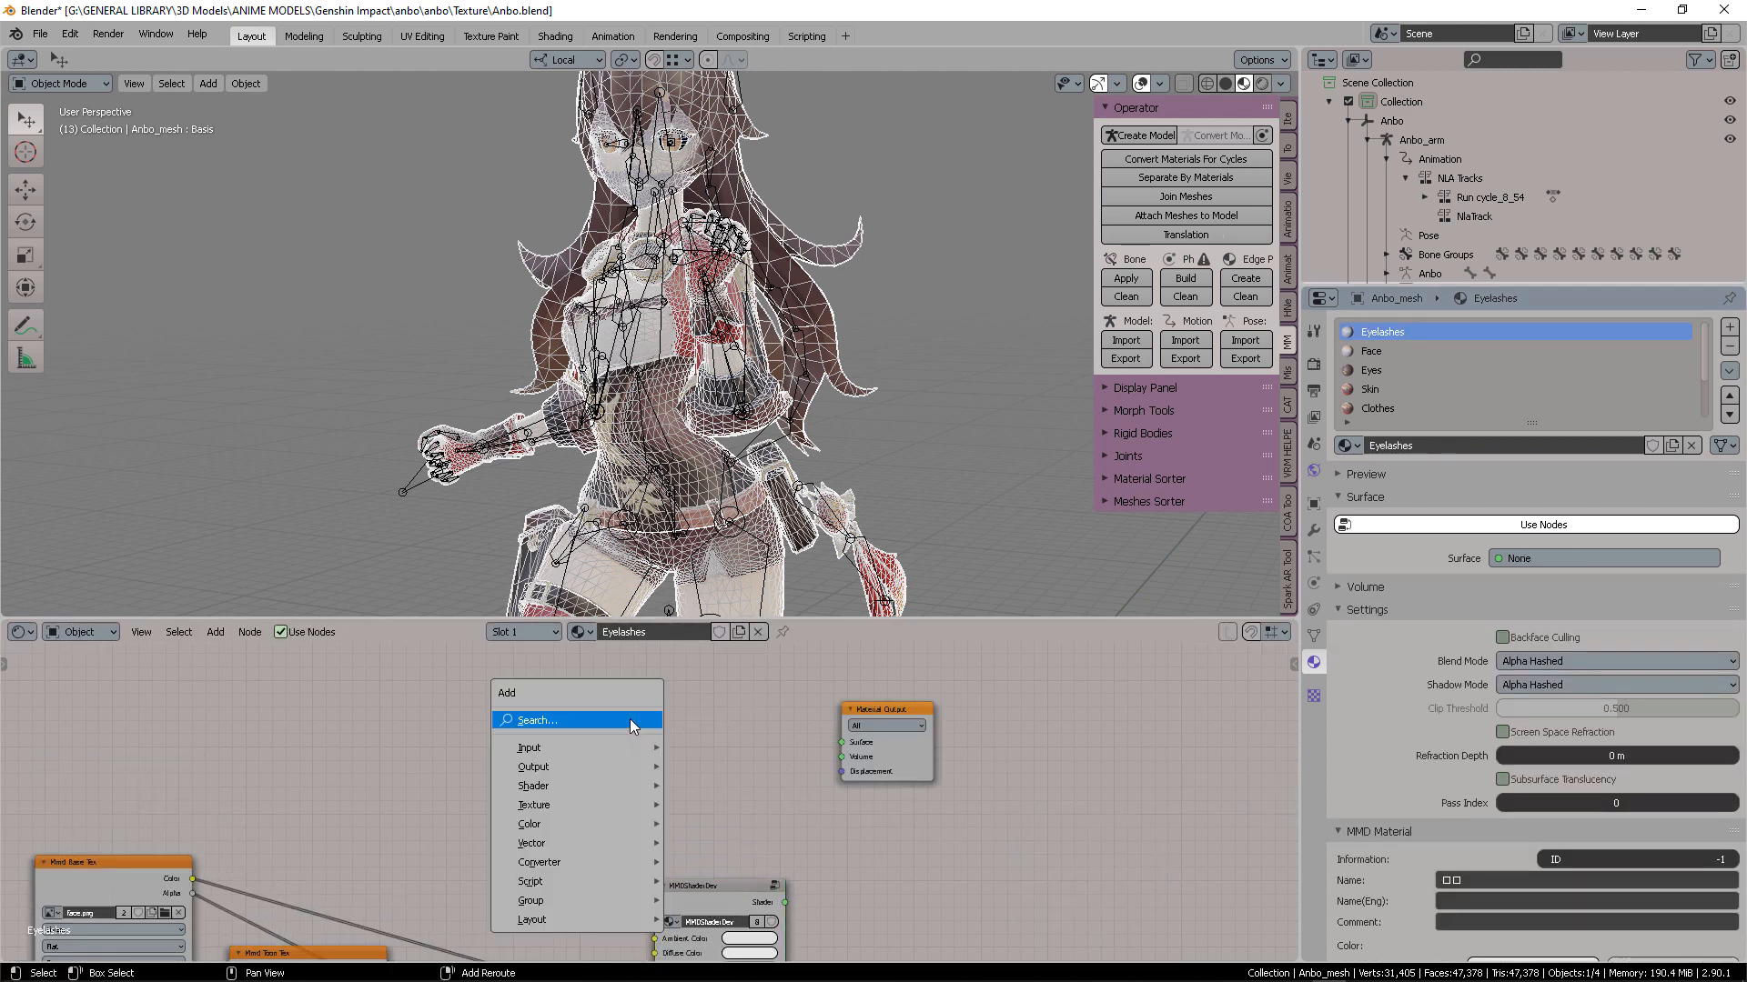
pyautogui.click(629, 725)
pyautogui.write('princ')
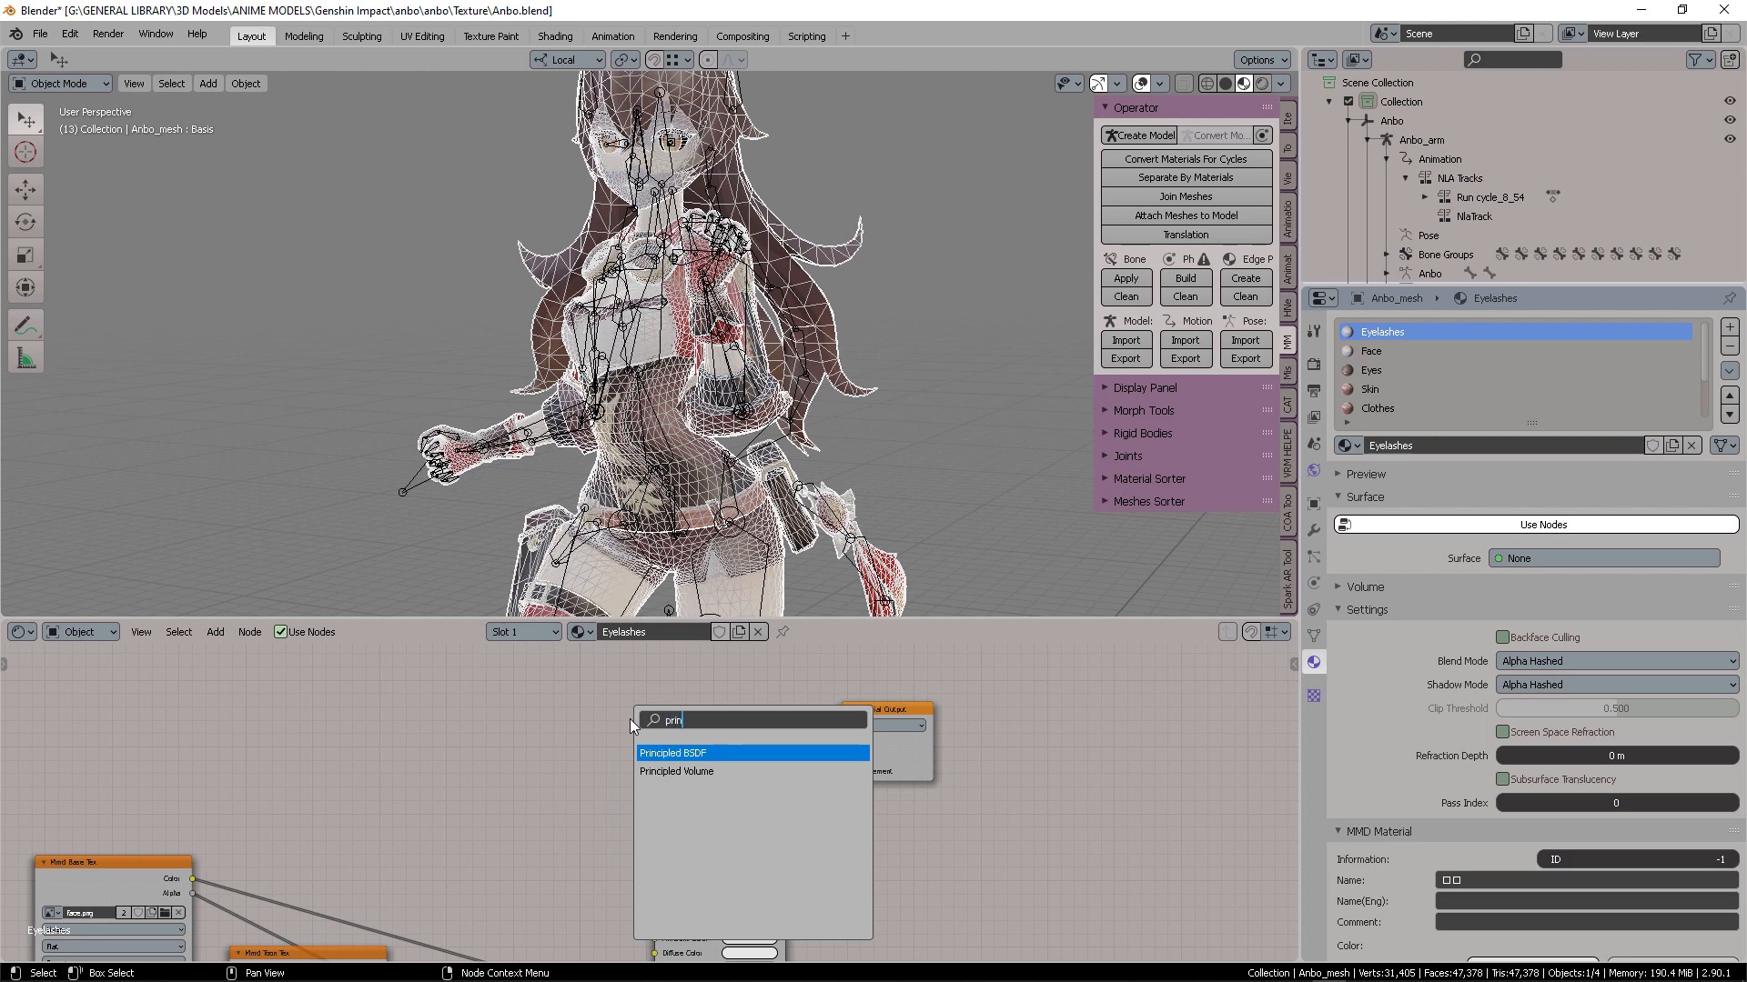
pyautogui.press('Return')
pyautogui.click(870, 811)
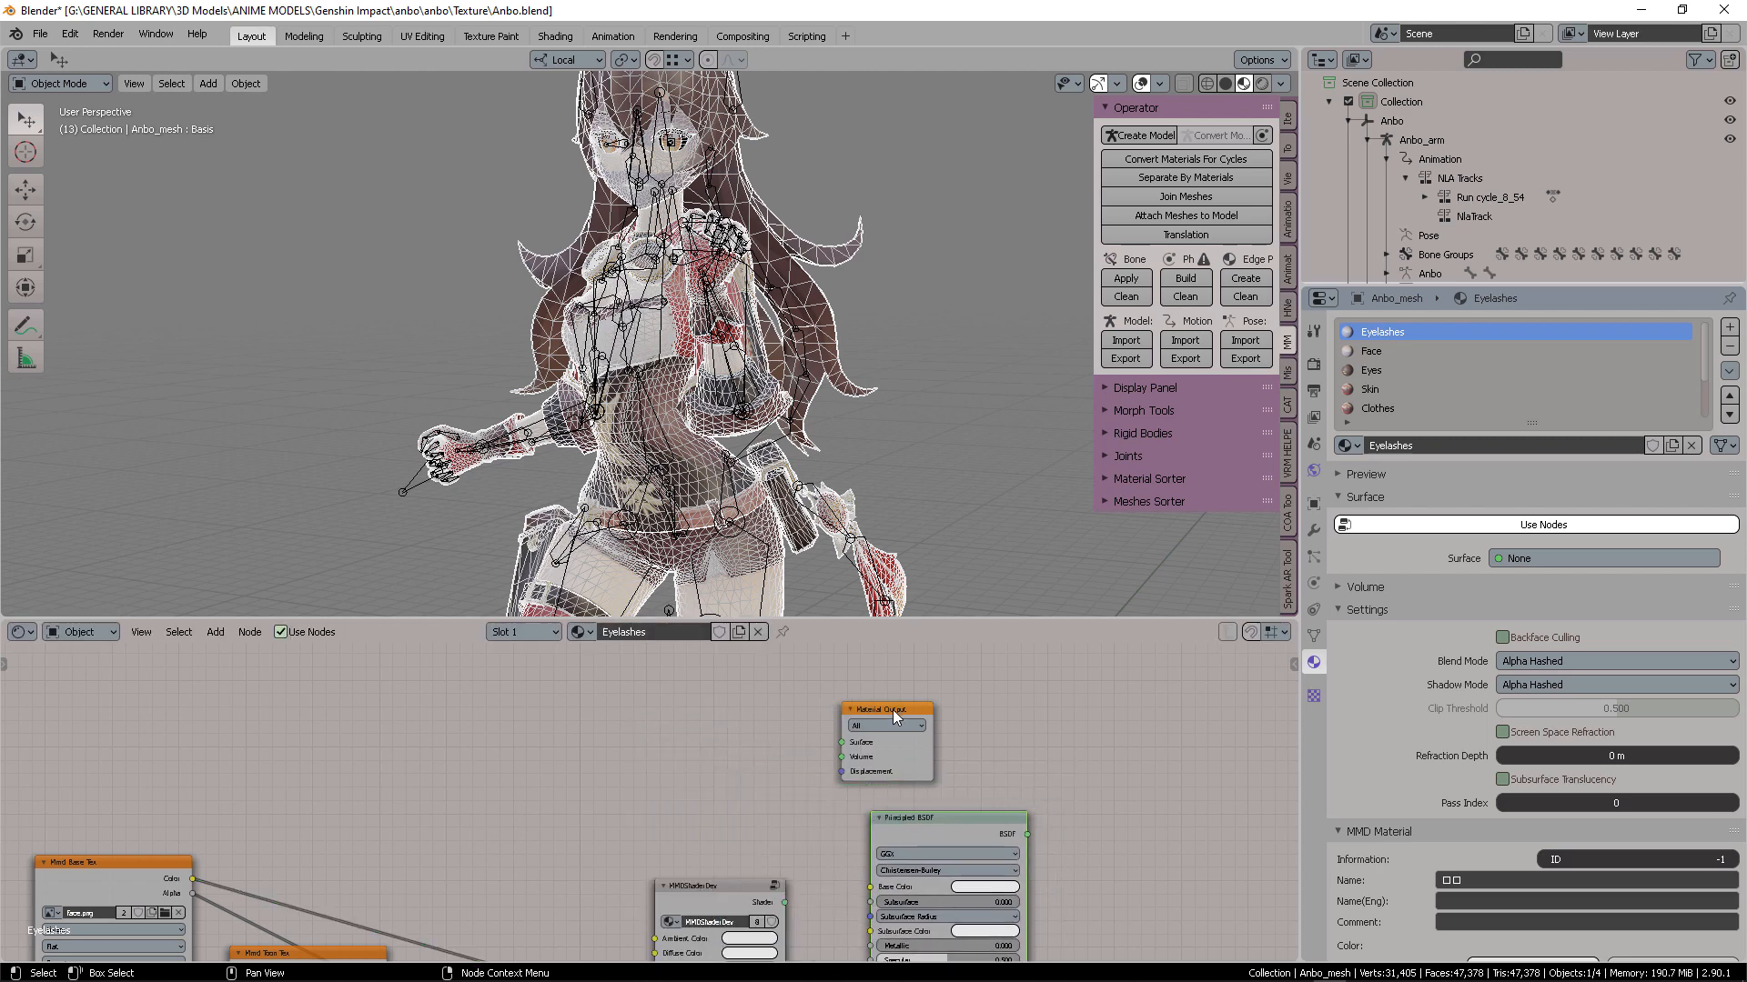
pyautogui.moveTo(892, 710); pyautogui.dragTo(1083, 719)
# Connect Eyelashes' BSDF to Surface and Mmd Base Tex Color to Base Color, then move MMDShaderDev farther from the Principled BSDF
pyautogui.moveTo(989, 824); pyautogui.dragTo(1035, 752)
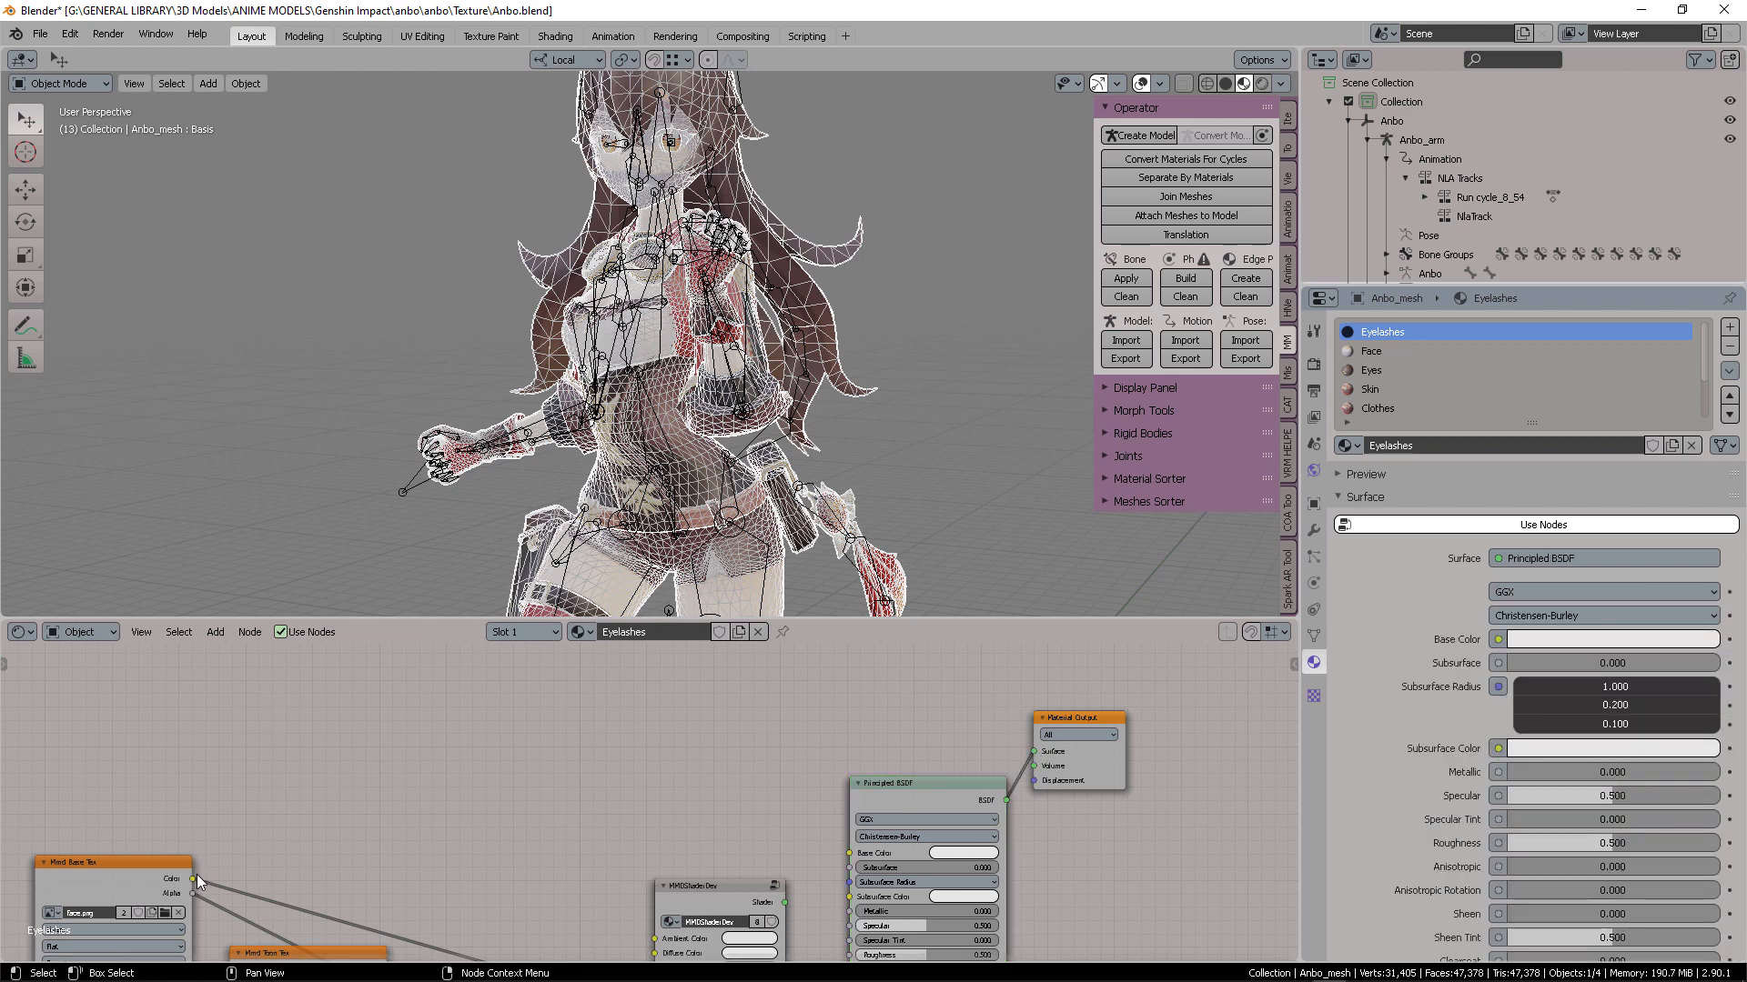
pyautogui.moveTo(197, 875); pyautogui.dragTo(855, 849)
pyautogui.moveTo(988, 802); pyautogui.dragTo(985, 680, button='middle')
pyautogui.moveTo(1022, 846); pyautogui.dragTo(1046, 750, button='middle')
pyautogui.scroll(-1, 858, 846)
pyautogui.scroll(-1, 858, 846)
pyautogui.moveTo(798, 809); pyautogui.dragTo(664, 753, button='middle')
pyautogui.scroll(6, 926, 737)
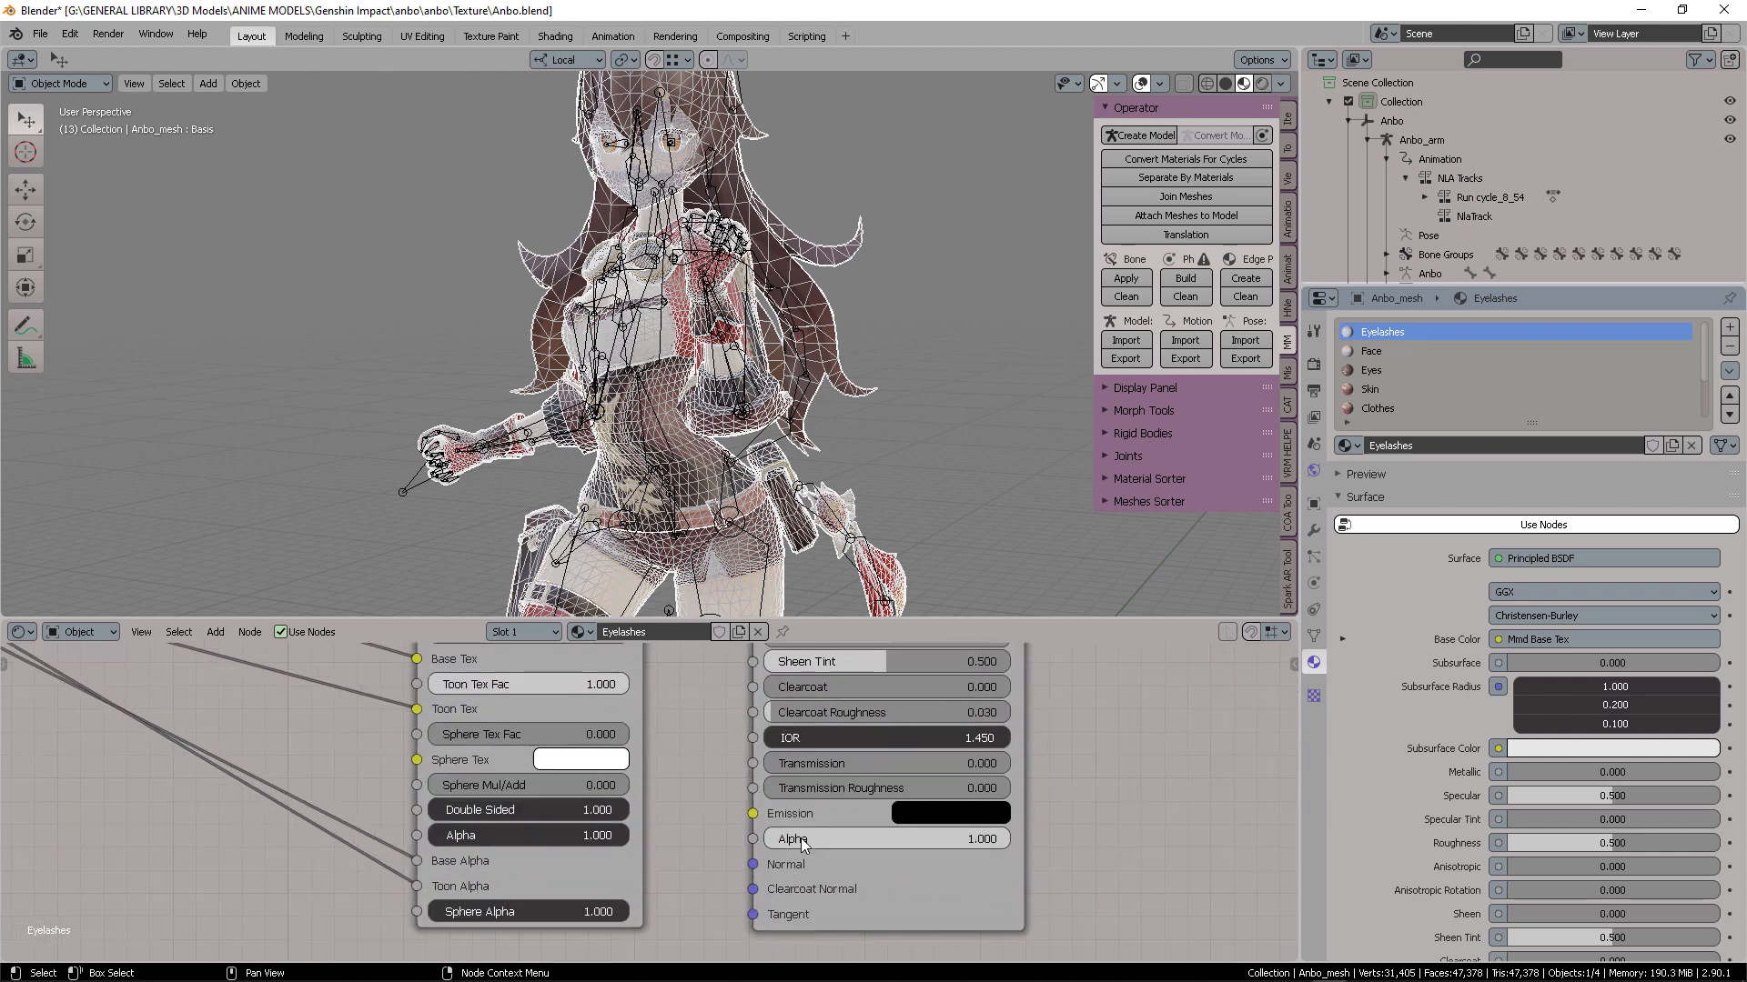
pyautogui.scroll(-3, 1139, 777)
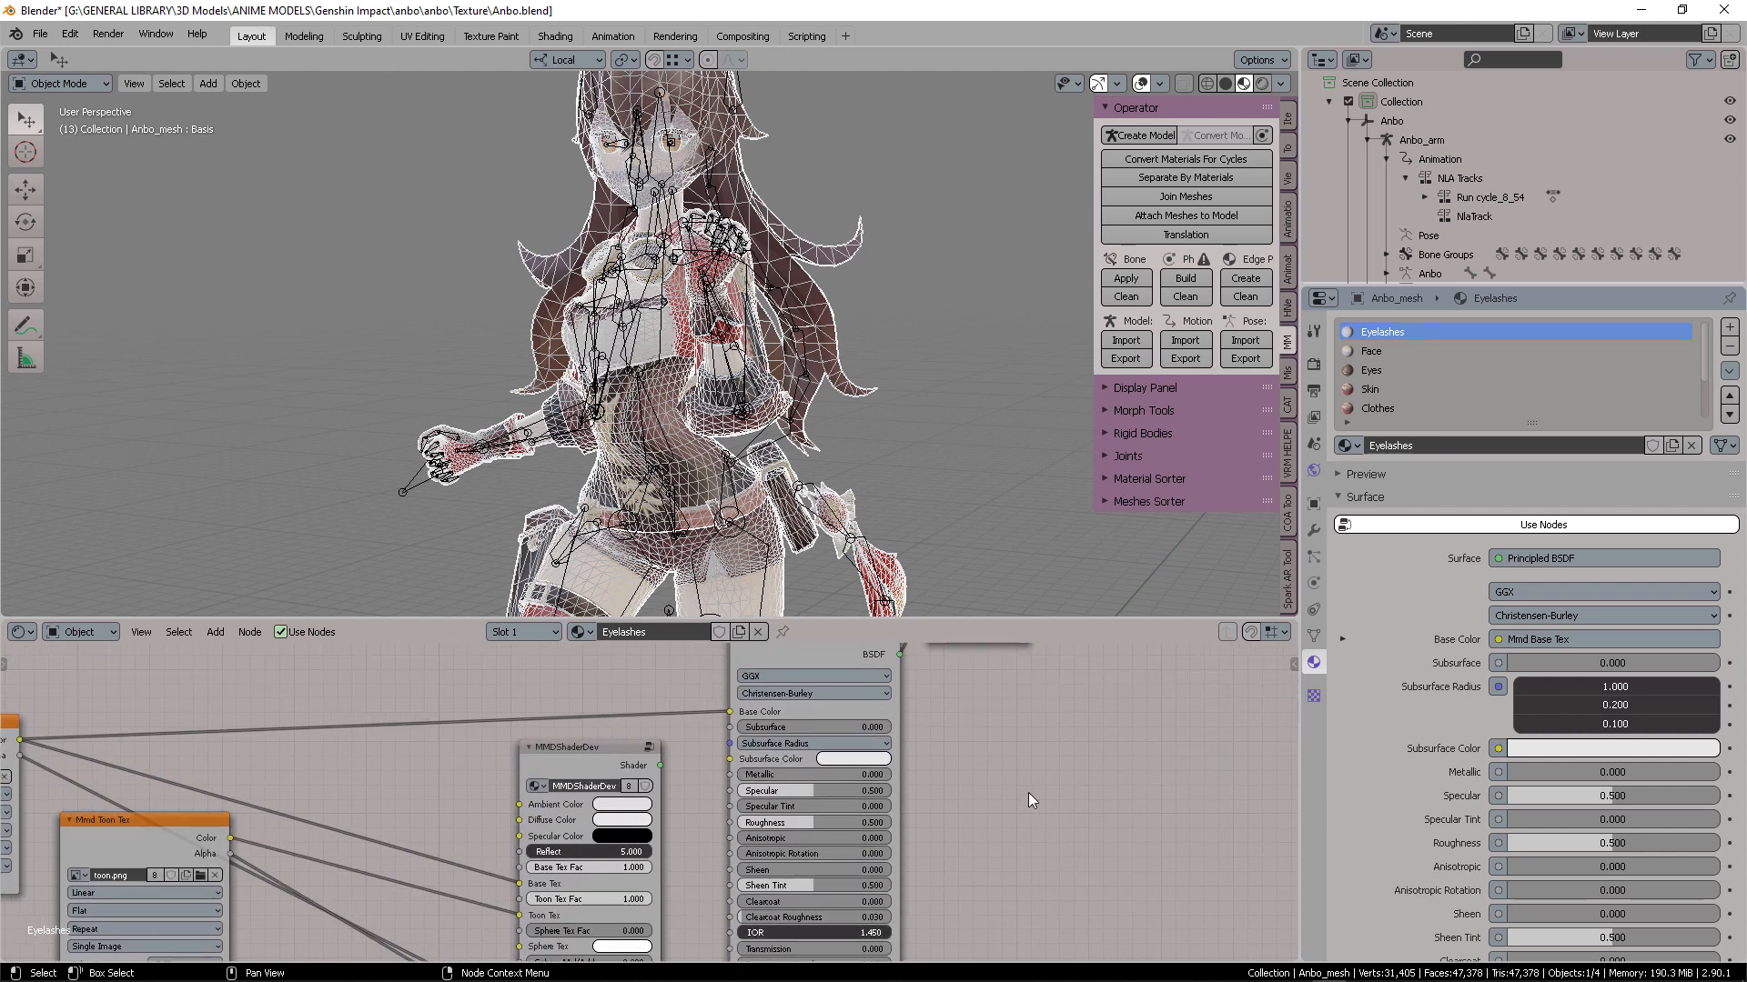
pyautogui.moveTo(573, 764); pyautogui.dragTo(398, 824)
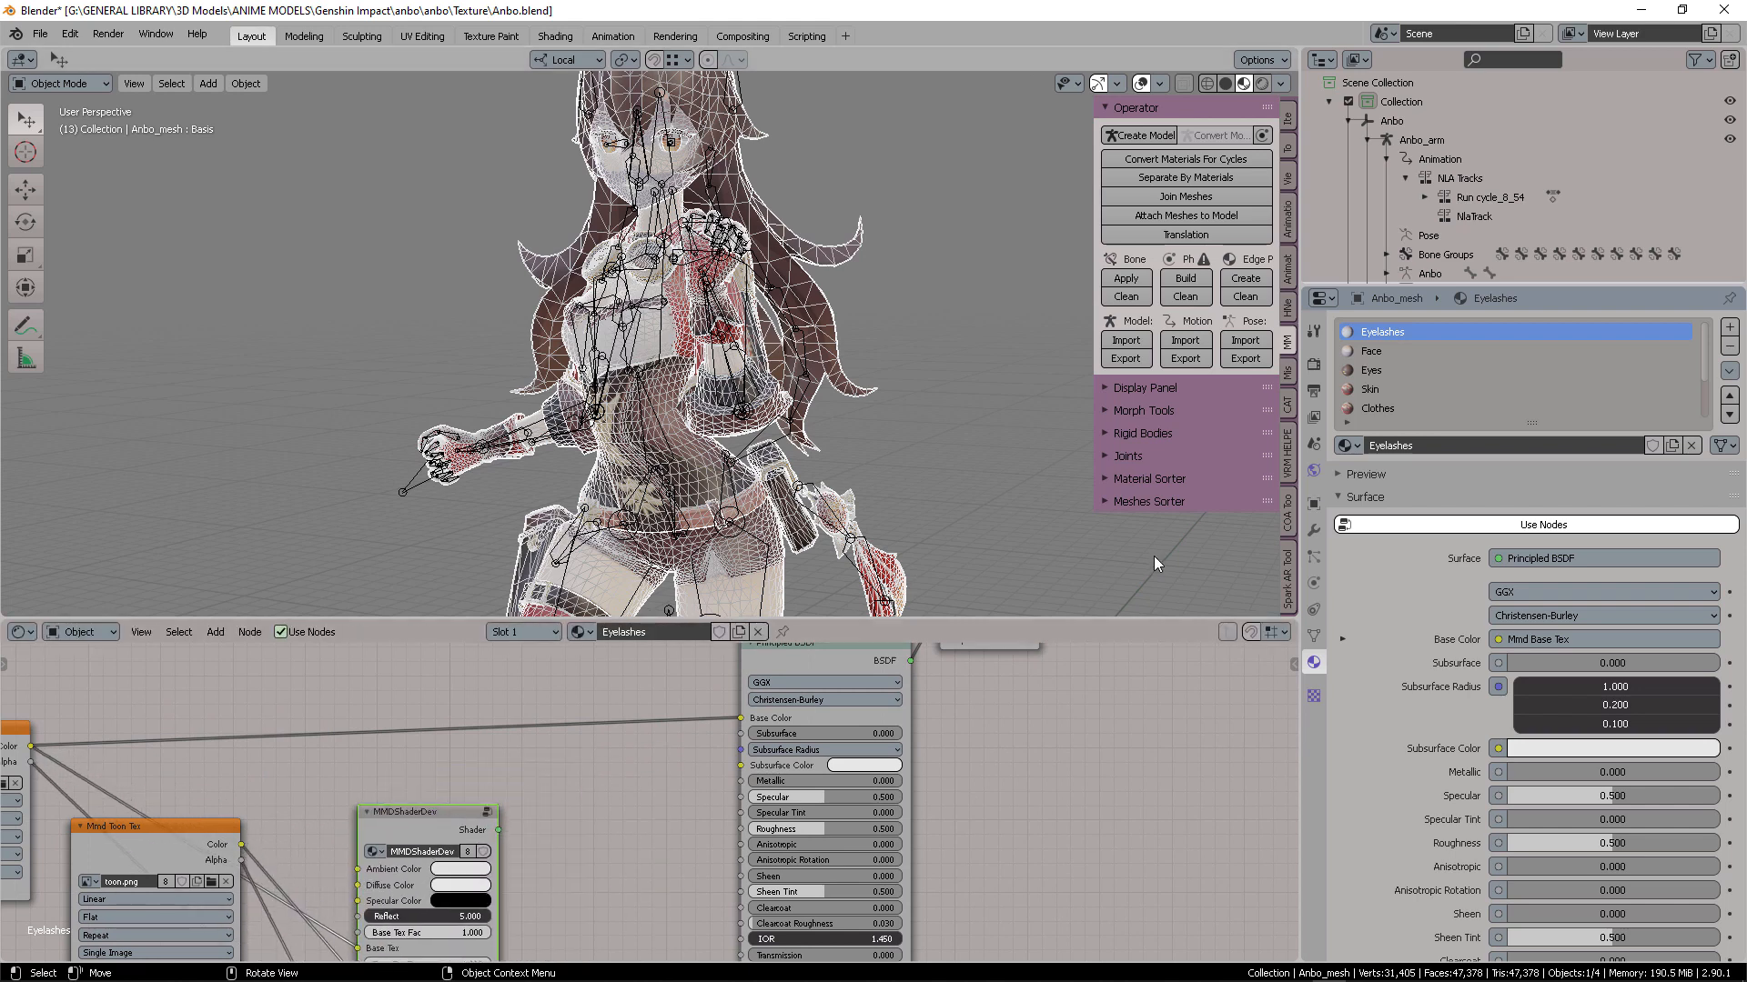
# Make Face the active material, cut its MMDShaderDev link to Material Output, and move the MMDShaderDev node down
pyautogui.click(1361, 352)
pyautogui.moveTo(824, 782); pyautogui.dragTo(1046, 794, button='middle')
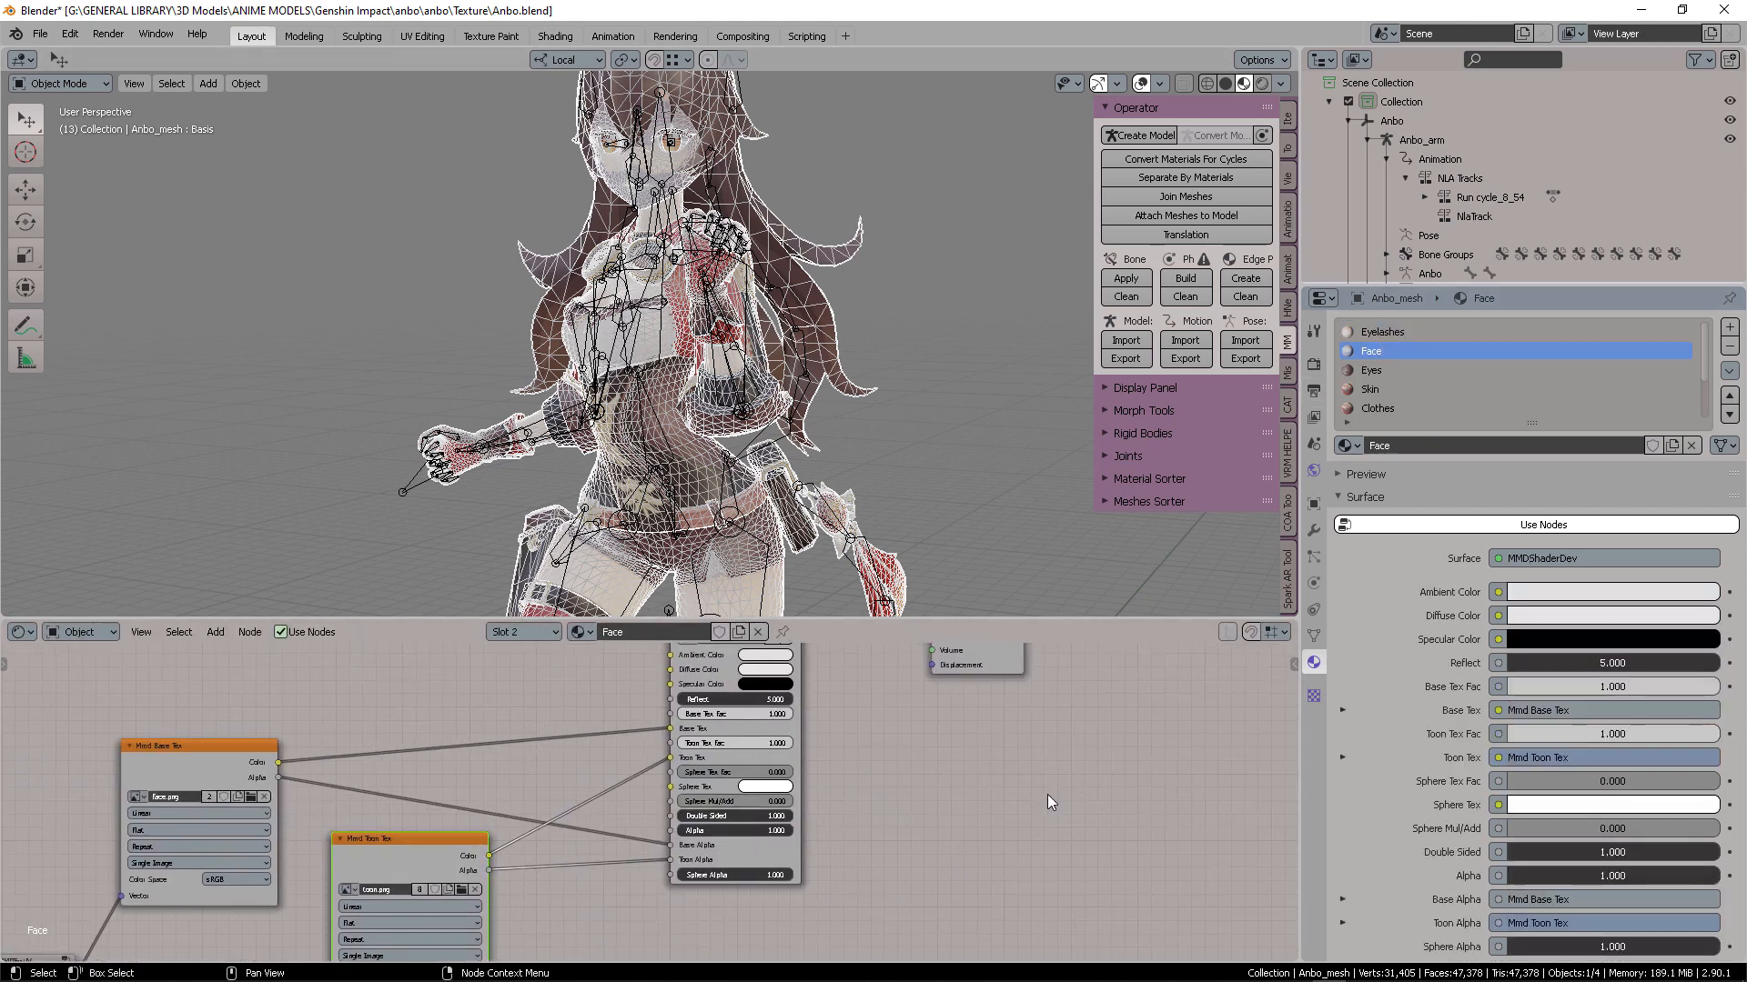
pyautogui.scroll(-2, 1048, 797)
pyautogui.moveTo(881, 803); pyautogui.dragTo(910, 851, button='middle')
pyautogui.keyDown('ctrl'); pyautogui.moveTo(876, 685); pyautogui.dragTo(875, 757, button='right'); pyautogui.keyUp('ctrl')
pyautogui.moveTo(746, 685); pyautogui.dragTo(746, 825)
# Add a Principled BSDF node to the Face material, placed below the Material Output
pyautogui.hotkey('shift', 'a')
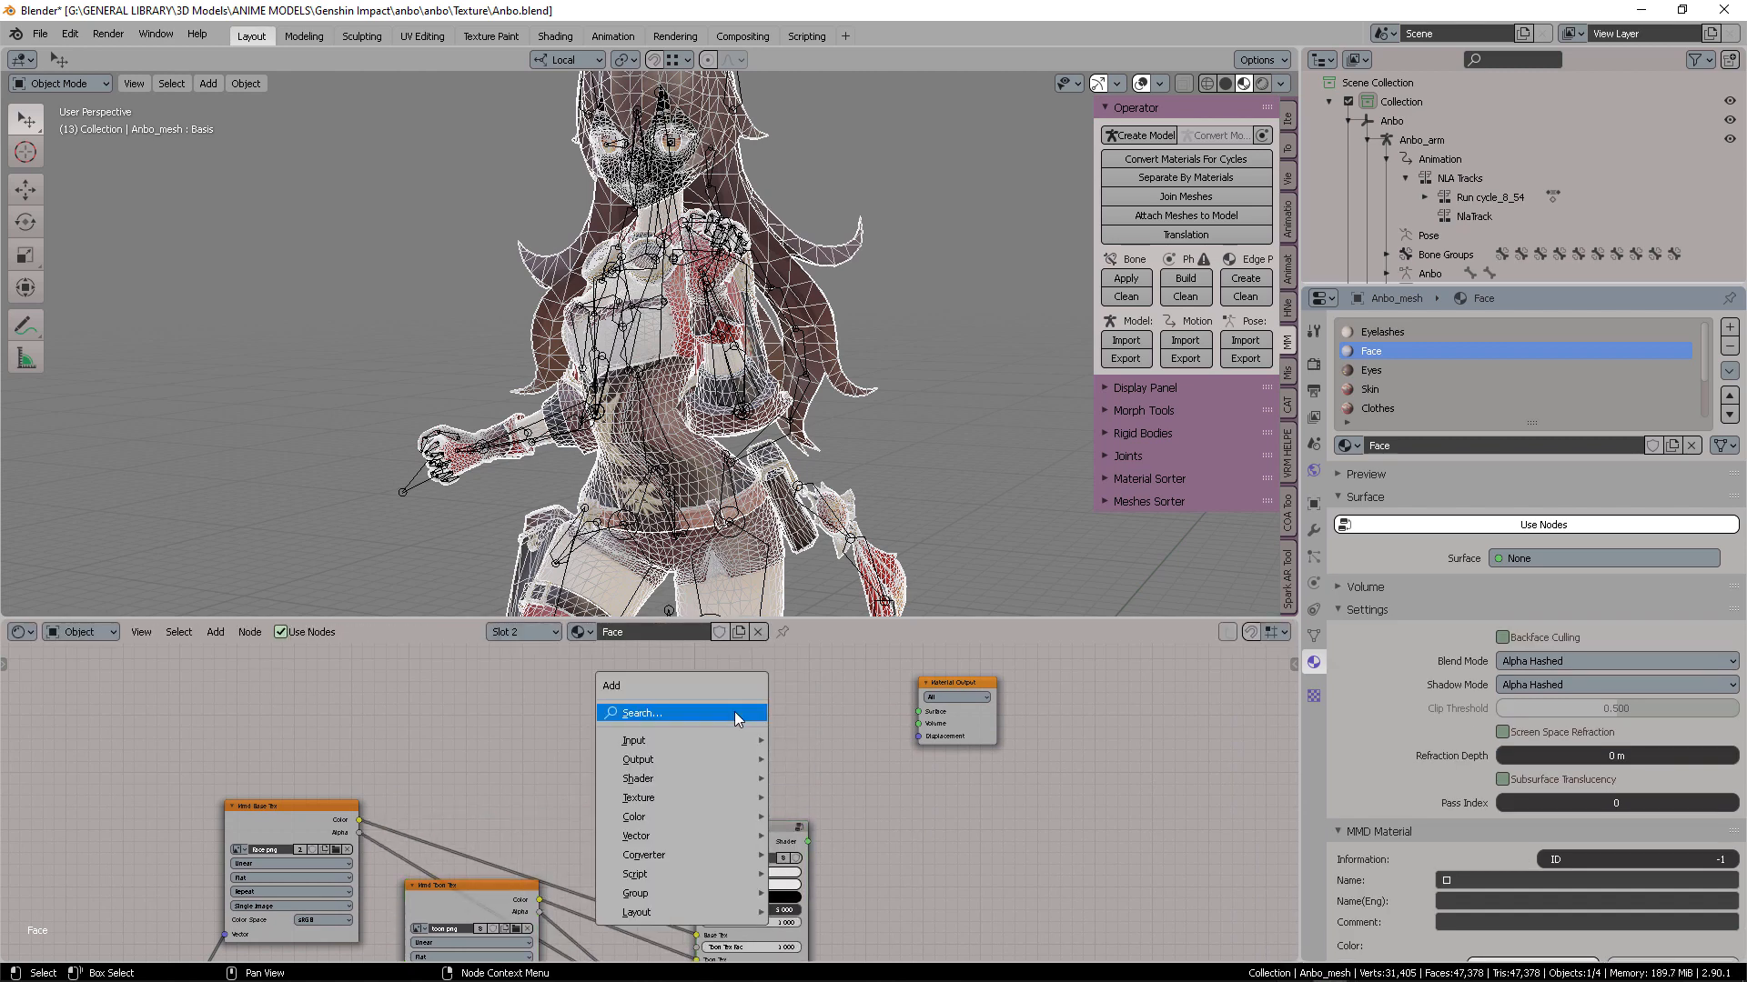
pyautogui.click(734, 714)
pyautogui.write('prin')
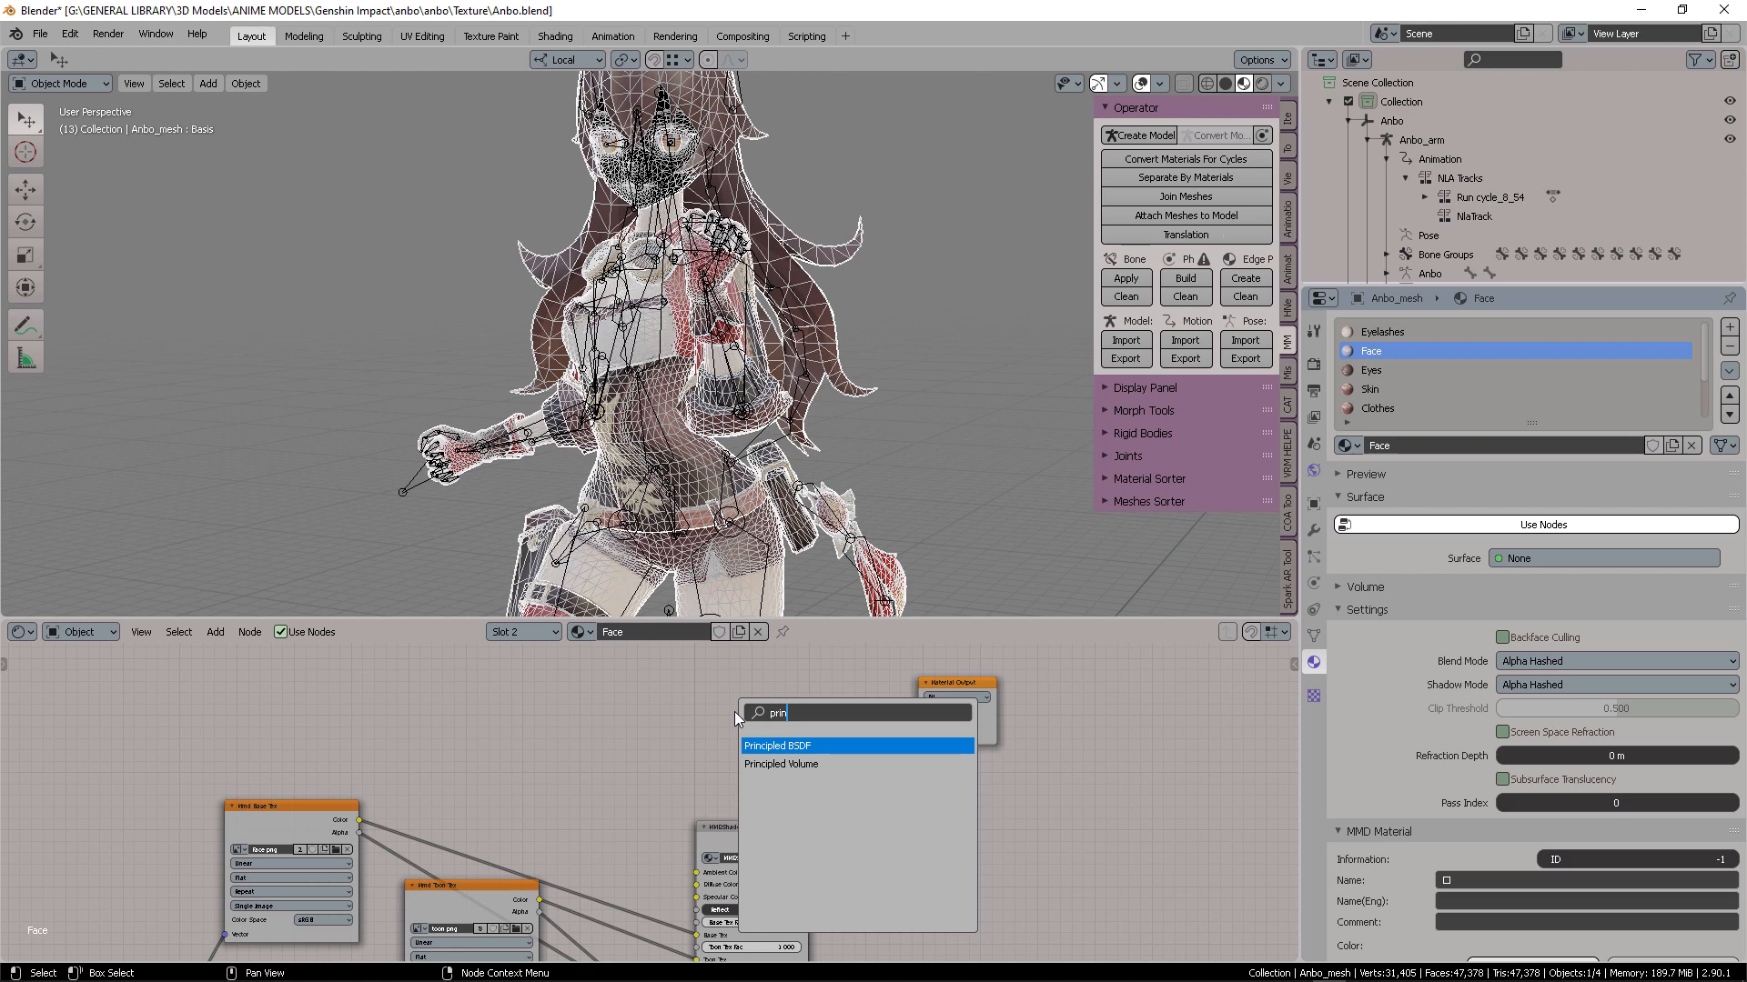
pyautogui.press('Return')
pyautogui.click(884, 771)
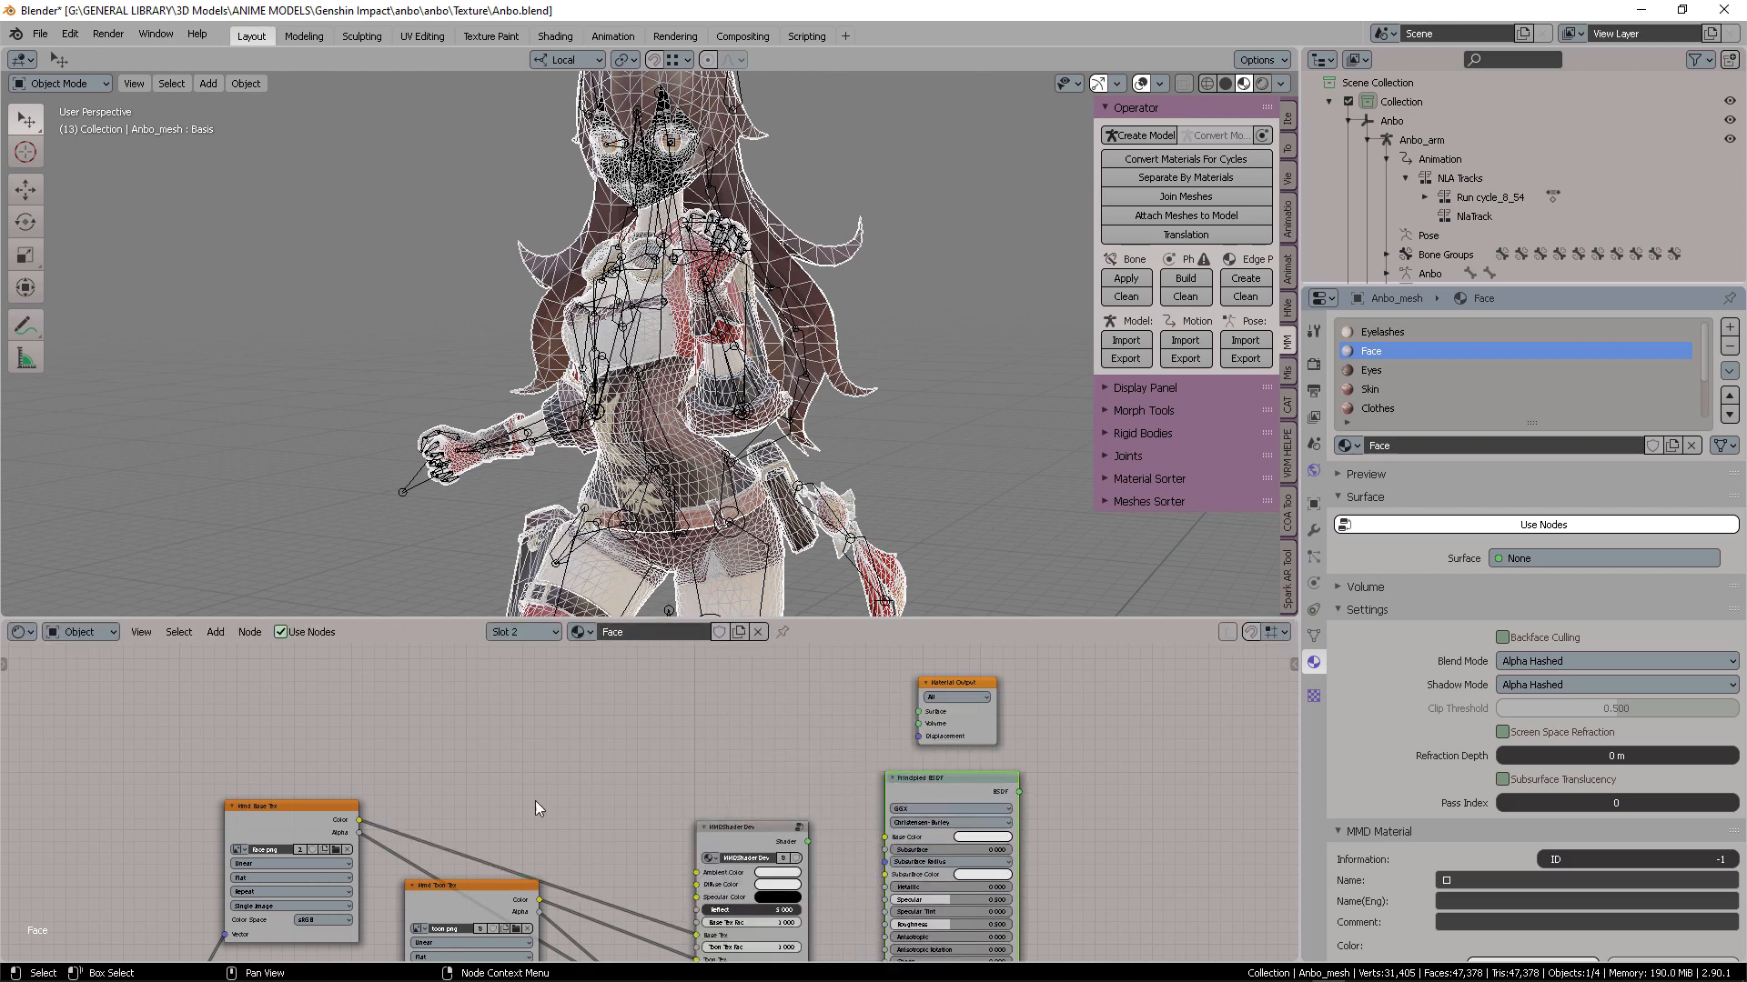
# Connect Face's Mmd Base Tex Color to Base Color, shift Material Output aside, and link BSDF to Surface
pyautogui.moveTo(362, 821); pyautogui.dragTo(884, 837)
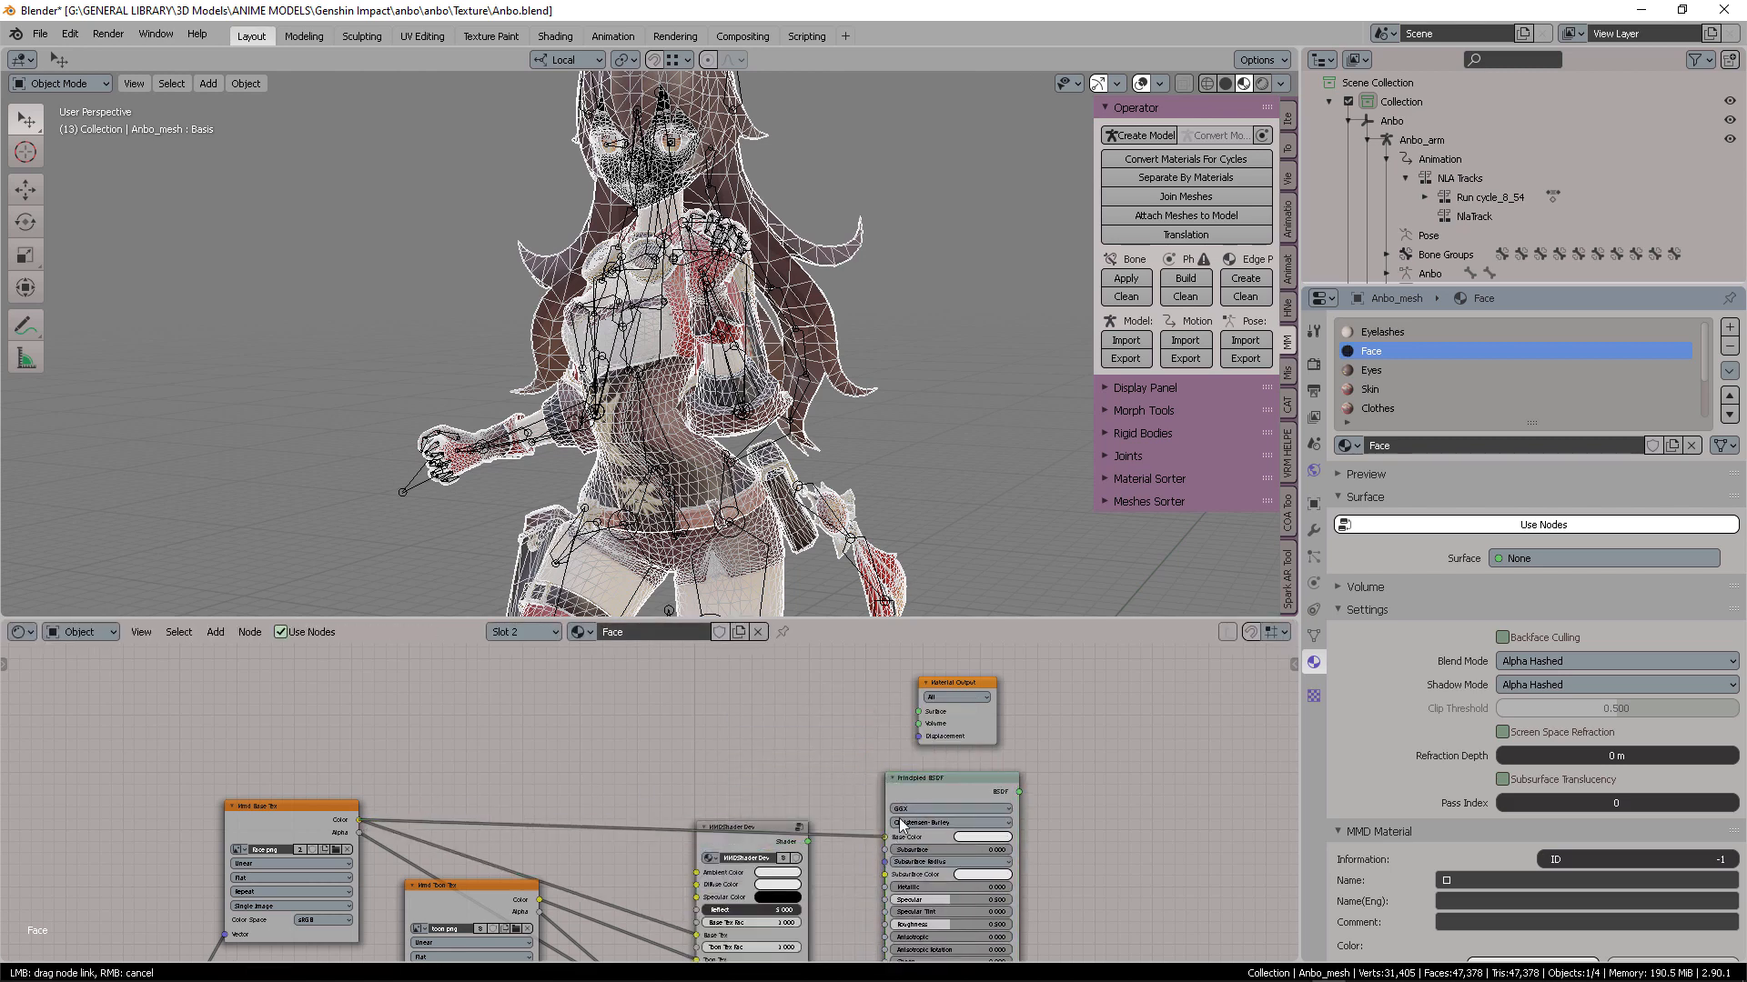
pyautogui.moveTo(968, 706); pyautogui.dragTo(1109, 730)
pyautogui.moveTo(1019, 792); pyautogui.dragTo(1063, 735)
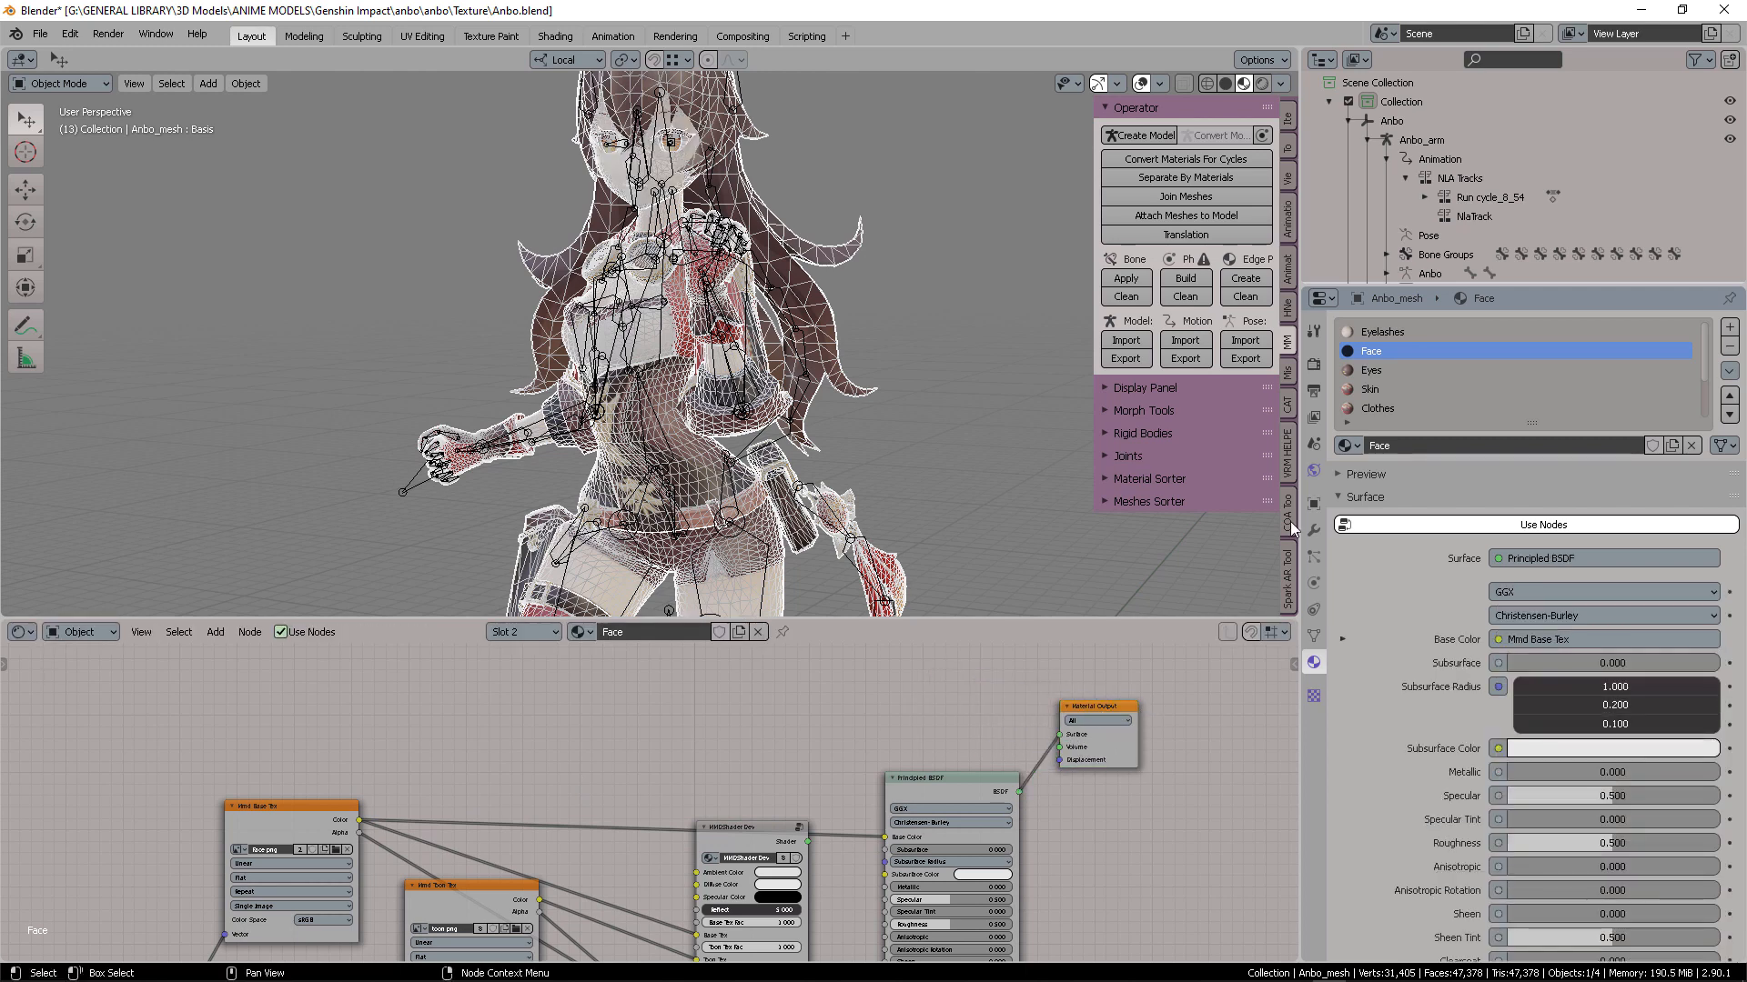
# Examine the node setups of the Eyes, Skin and Clothes materials to check their Principled BSDF wiring
pyautogui.click(1387, 371)
pyautogui.moveTo(796, 704); pyautogui.dragTo(844, 541, button='middle')
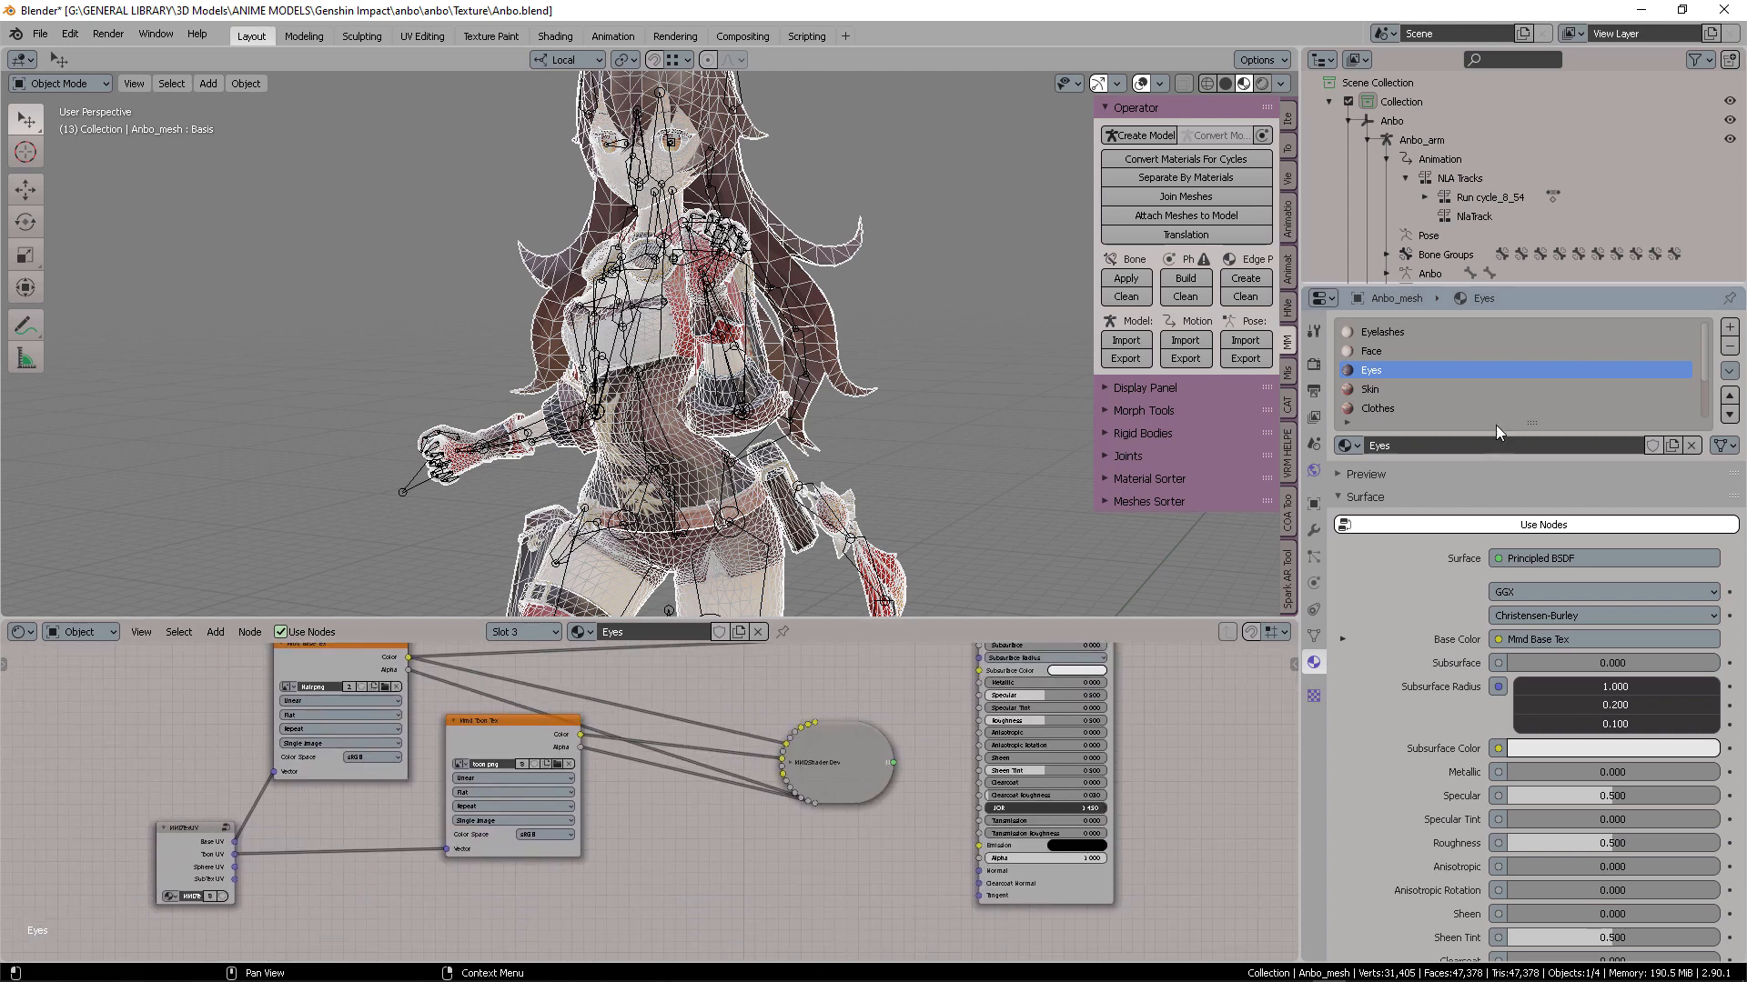
pyautogui.click(1376, 388)
pyautogui.scroll(-2, 846, 871)
pyautogui.moveTo(846, 871); pyautogui.dragTo(798, 944, button='middle')
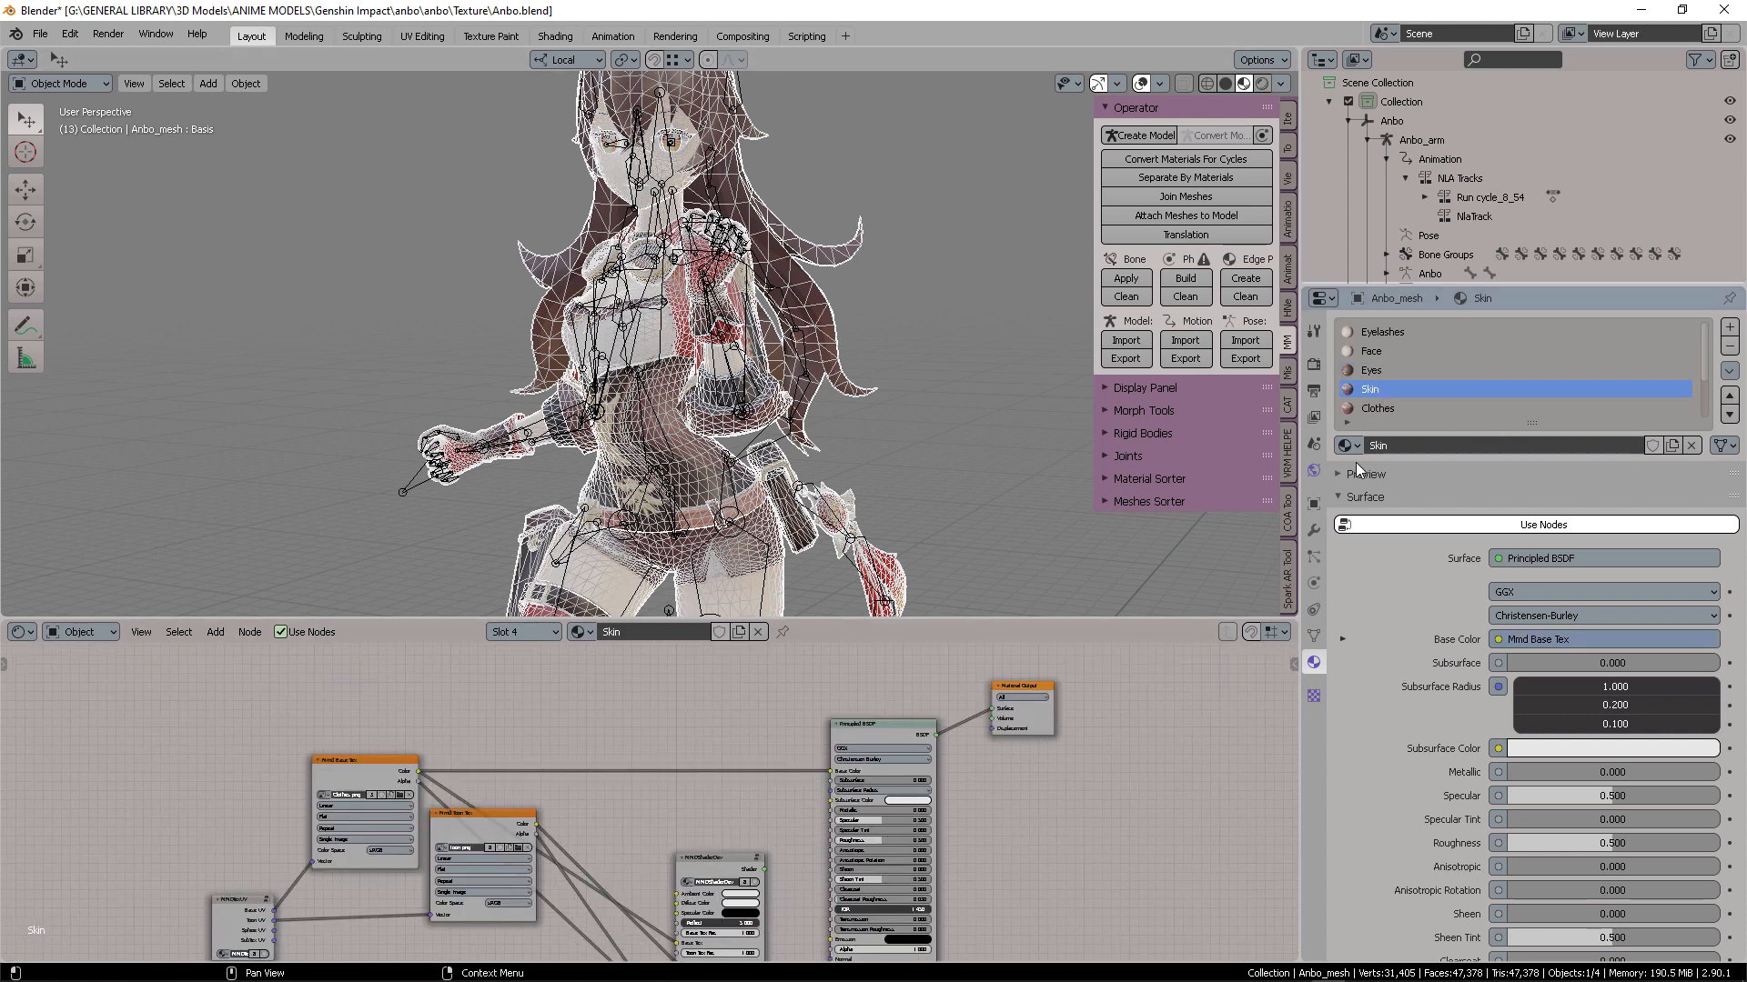
pyautogui.click(1410, 407)
pyautogui.moveTo(885, 833); pyautogui.dragTo(949, 758, button='middle')
pyautogui.scroll(6, 719, 797)
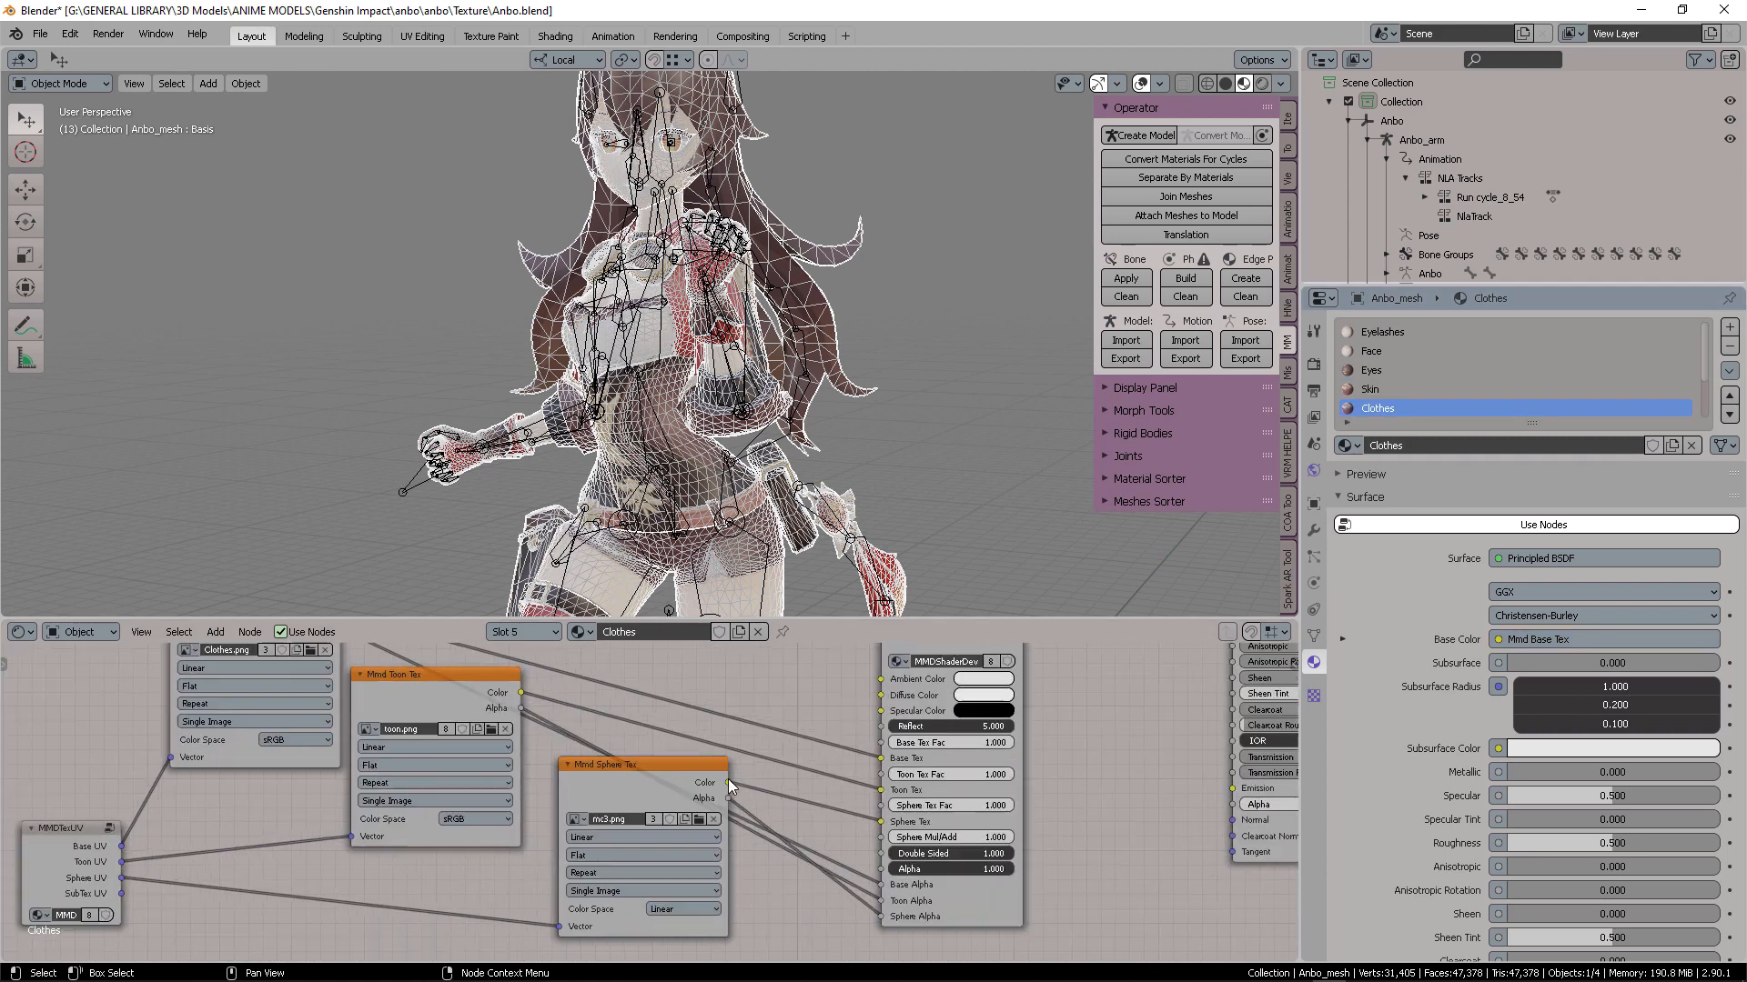
pyautogui.scroll(1, 637, 790)
pyautogui.scroll(-5, 630, 799)
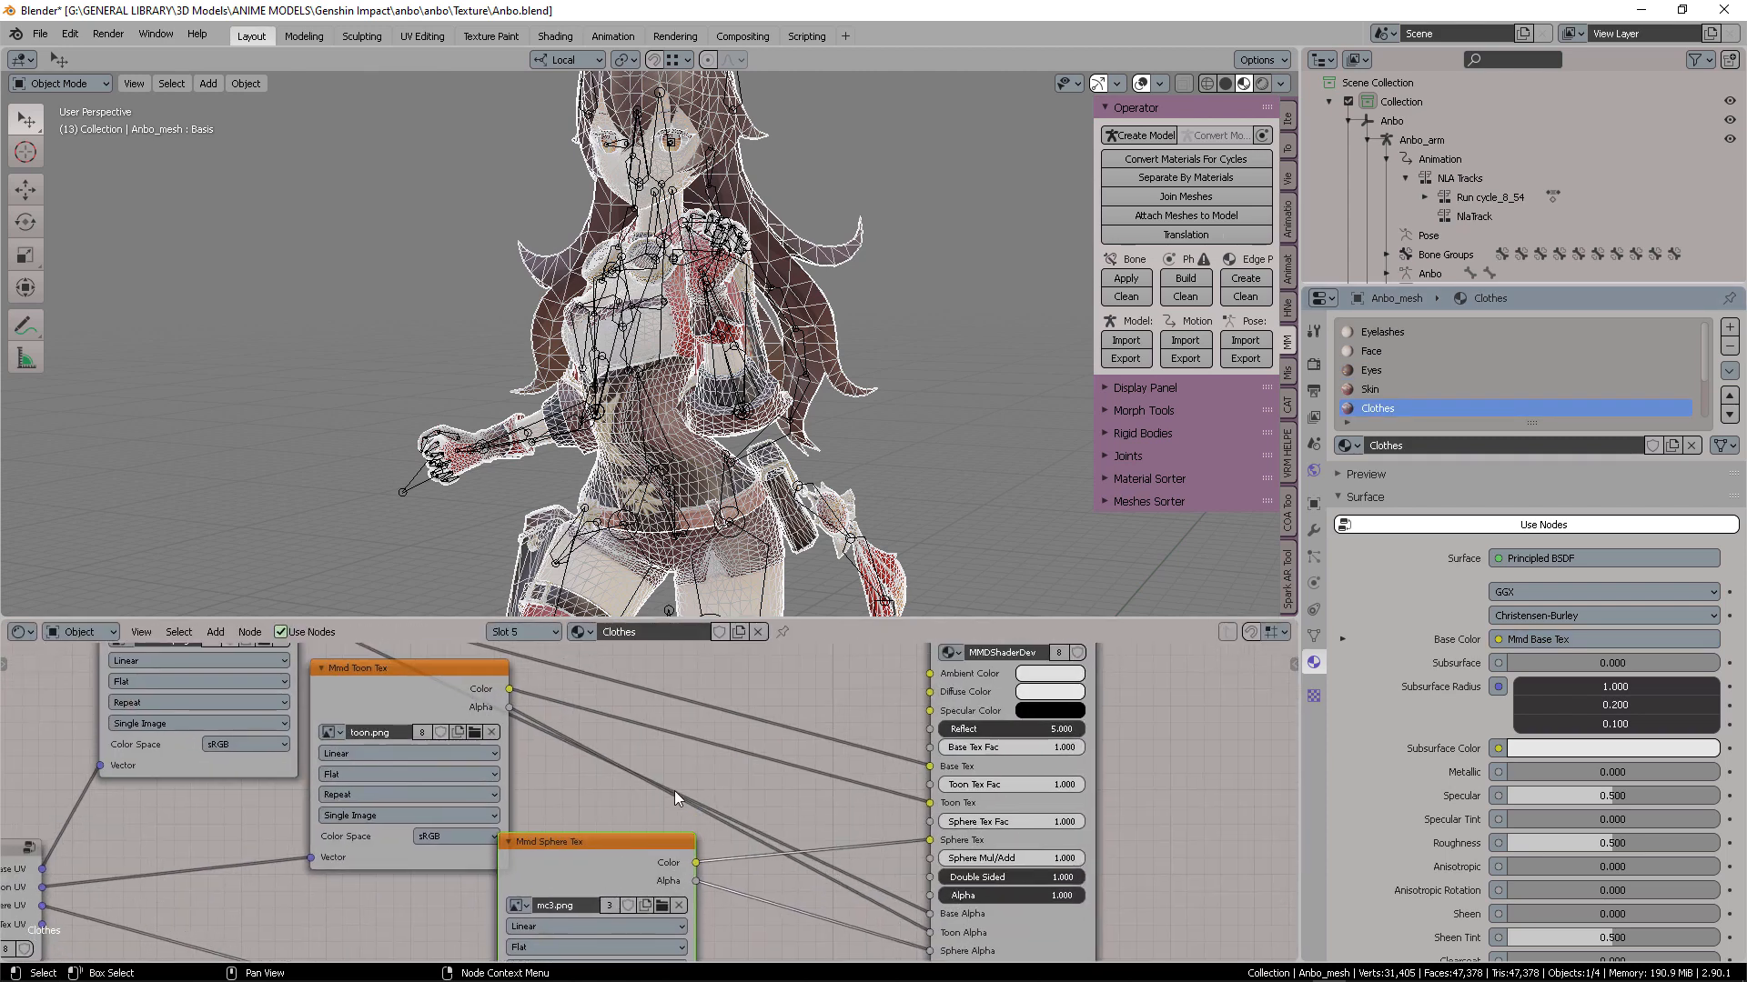
# Deselect the mesh, turn off the viewport's Wireframe overlay, and save the Blender file
pyautogui.click(934, 285)
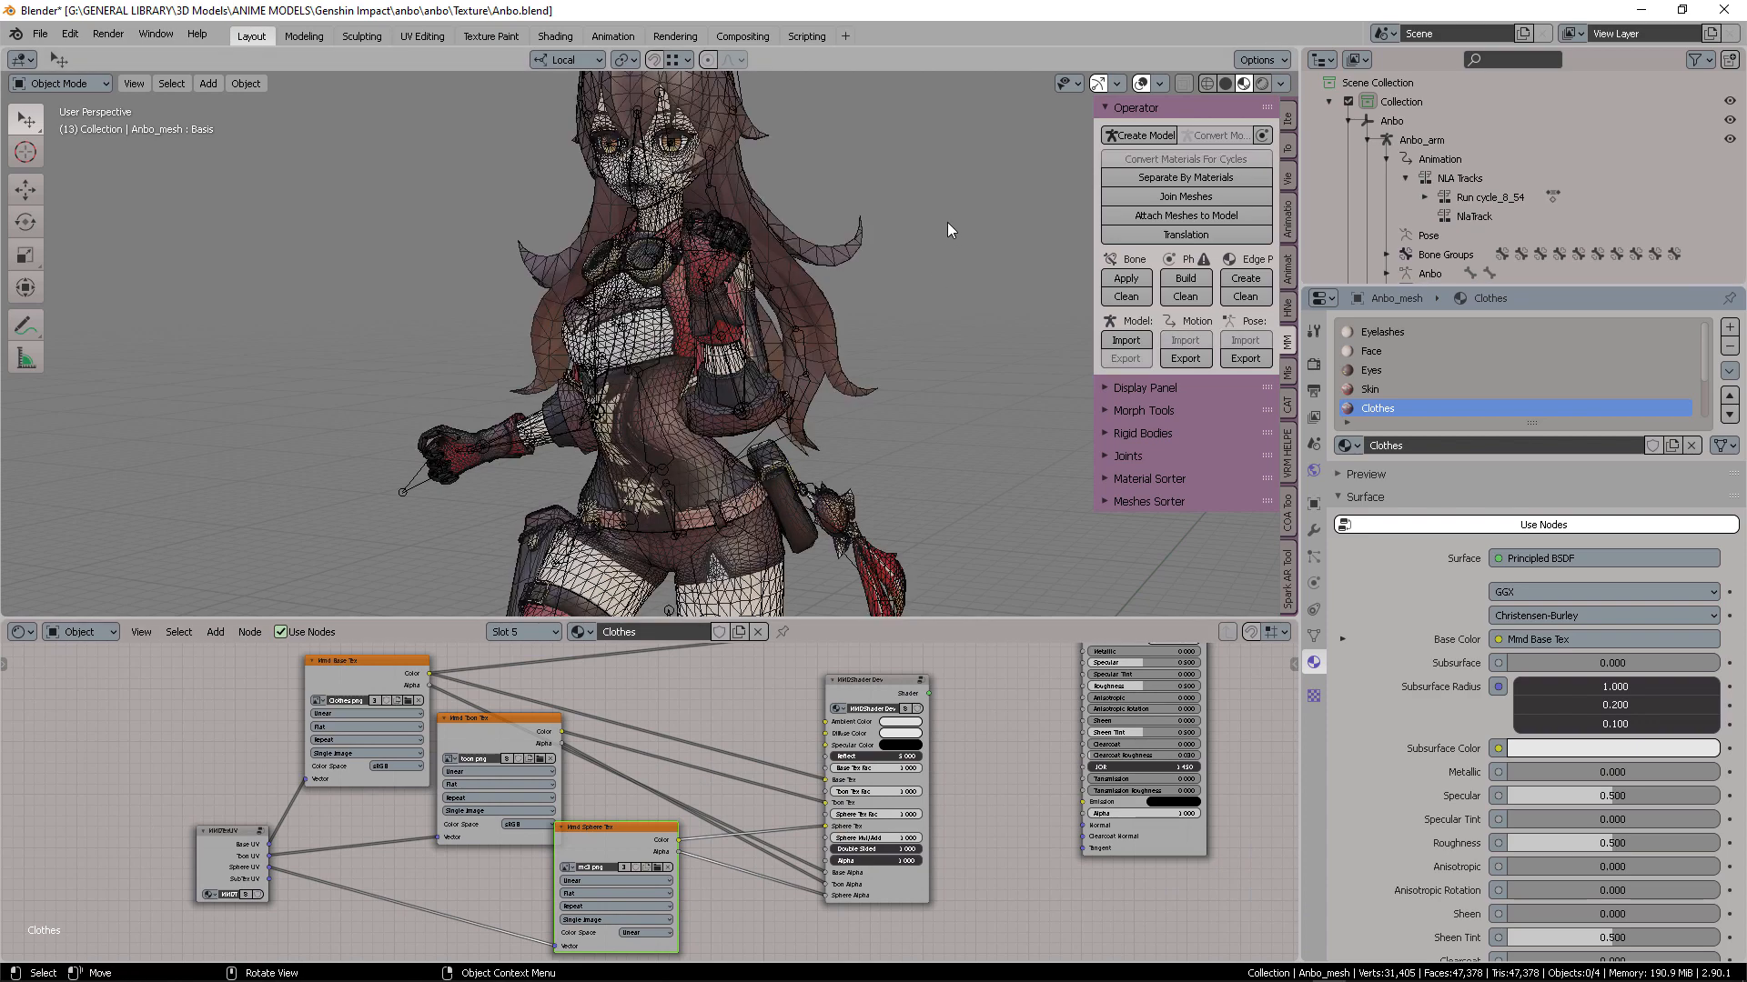
pyautogui.moveTo(947, 230); pyautogui.dragTo(780, 218, button='middle')
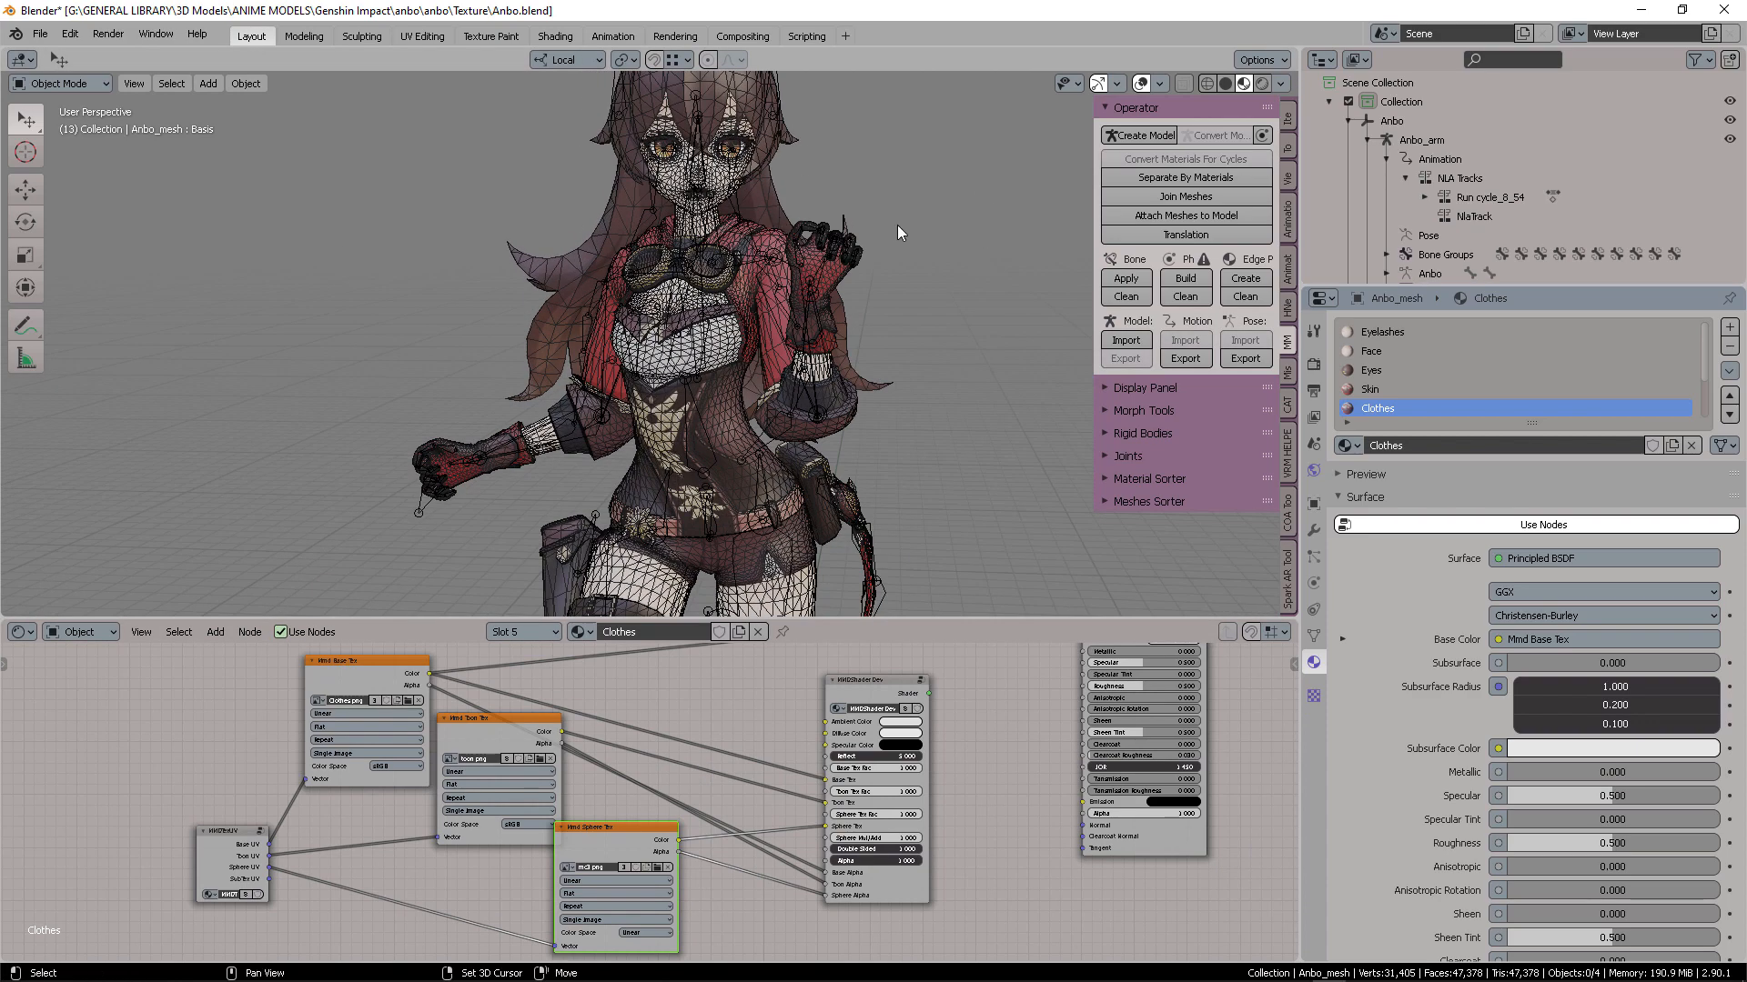
pyautogui.moveTo(897, 227)
pyautogui.mouseDown(button='middle')
pyautogui.moveTo(848, 292)
pyautogui.moveTo(718, 271)
pyautogui.moveTo(924, 260)
pyautogui.mouseUp(button='middle')
pyautogui.scroll(-1, 870, 255)
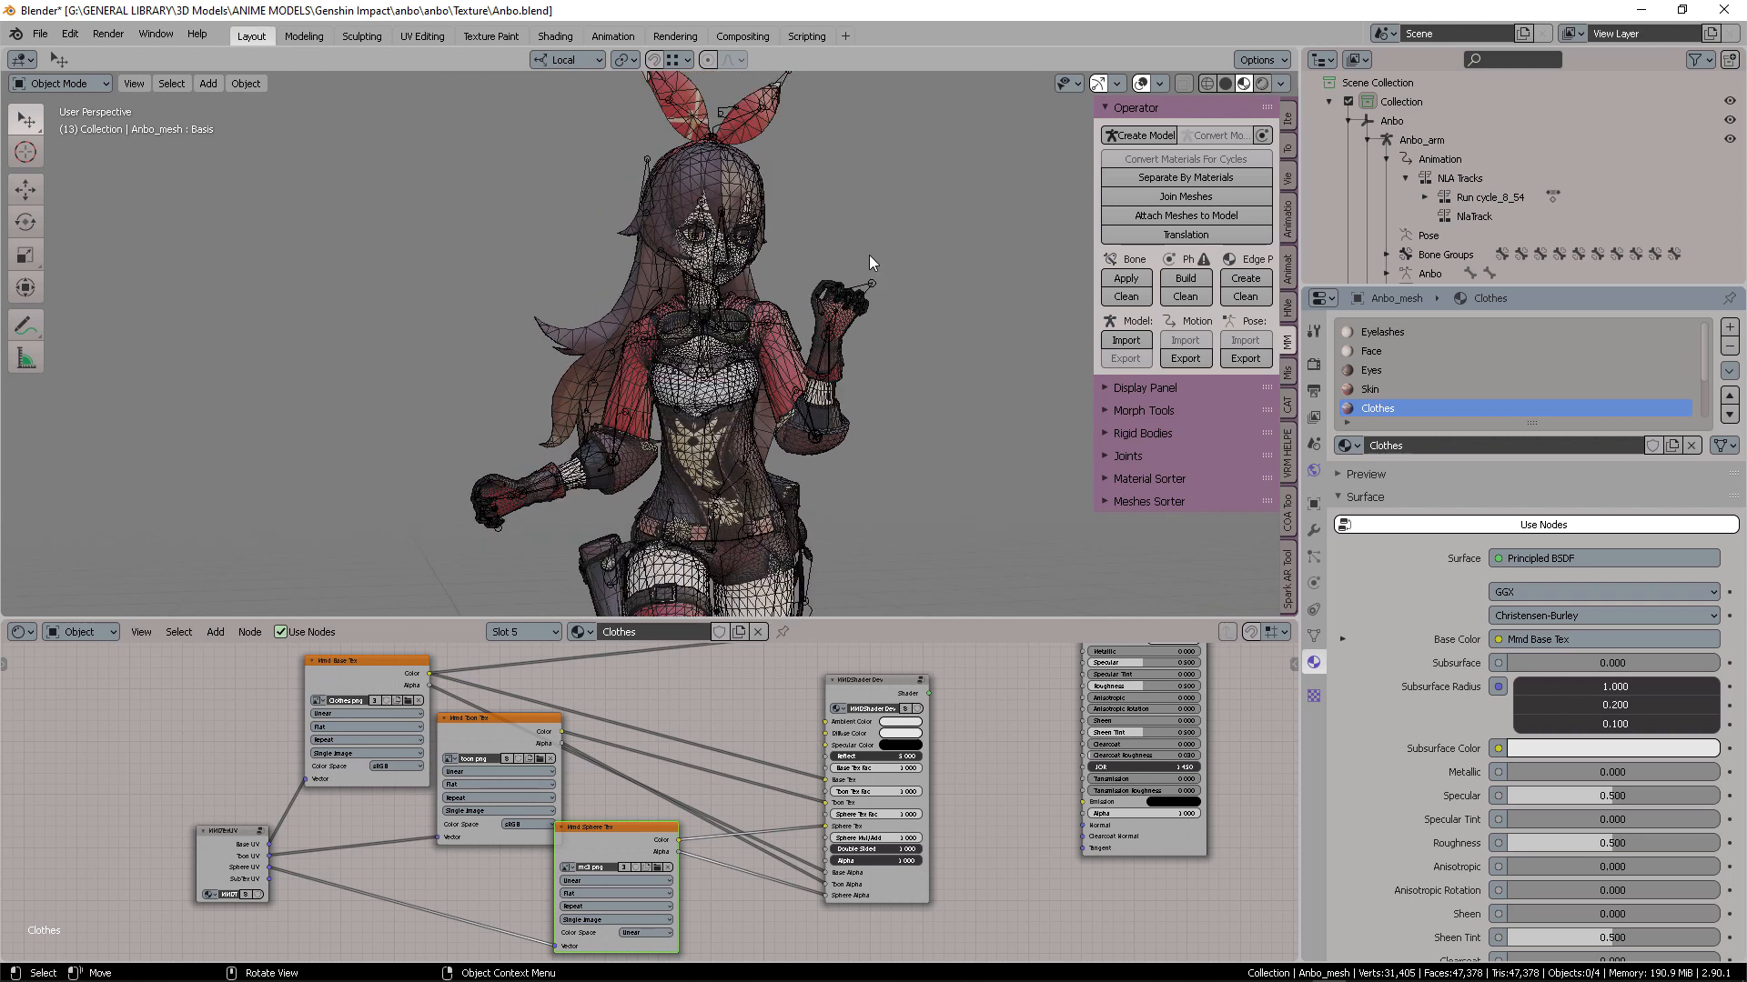
pyautogui.click(1160, 83)
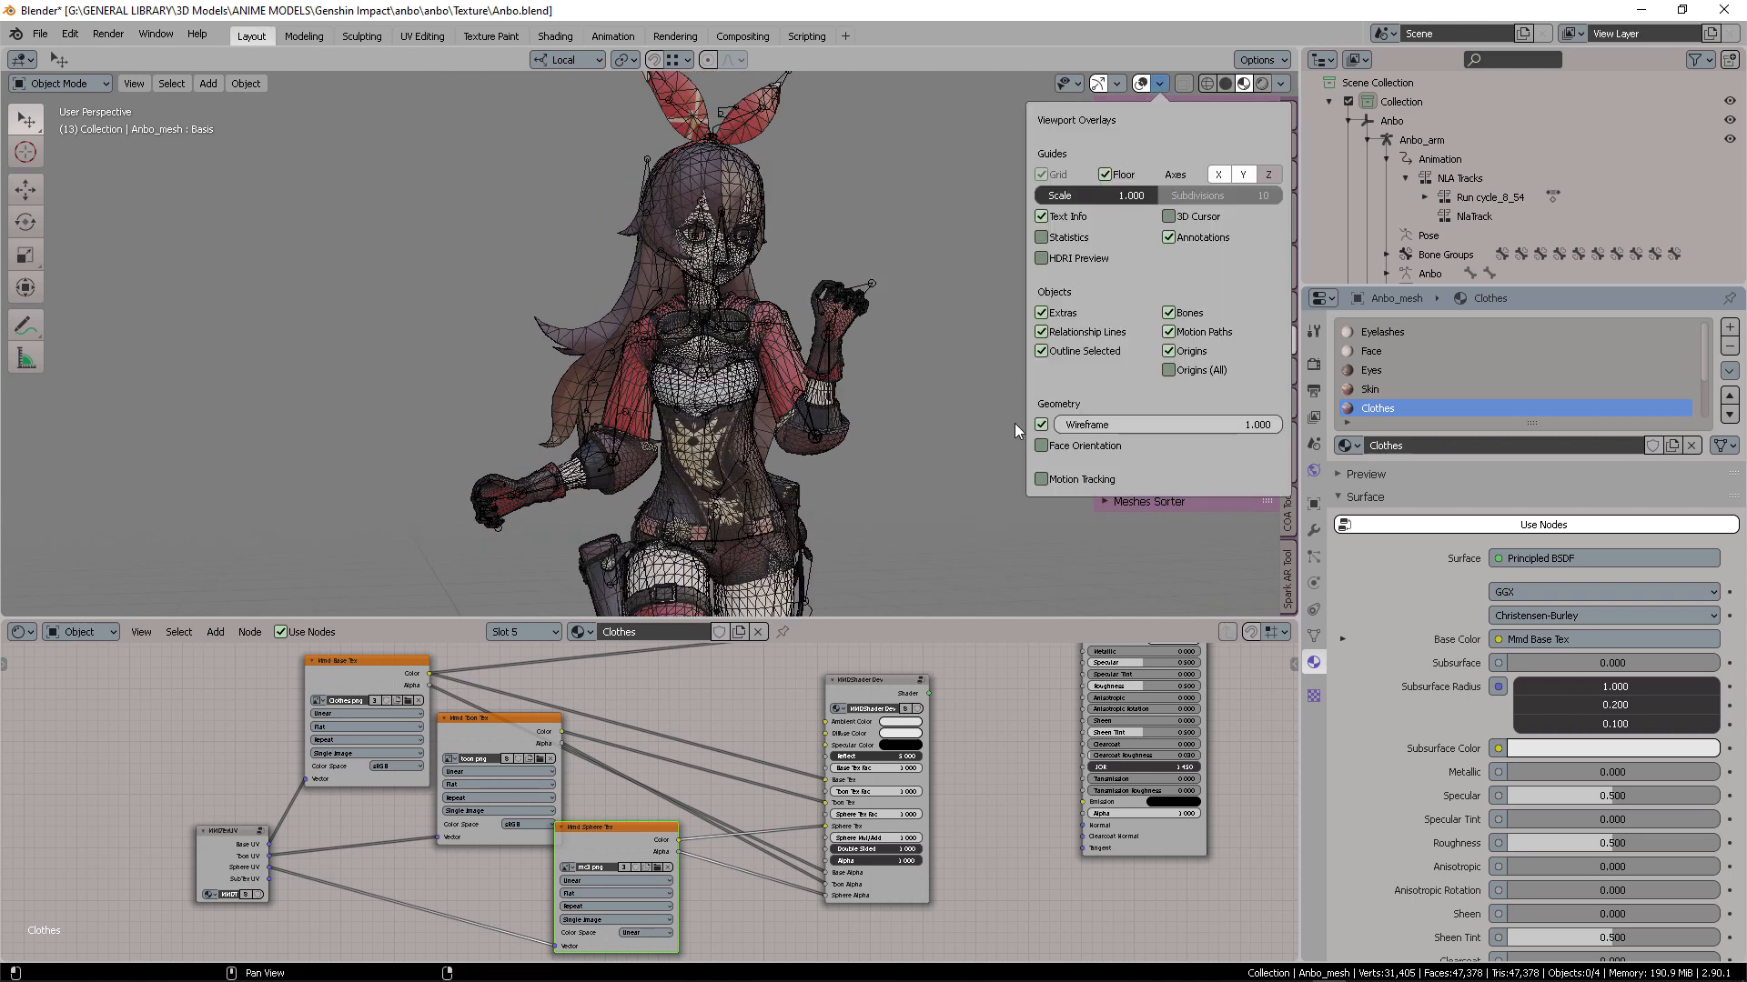
pyautogui.click(1041, 424)
pyautogui.moveTo(889, 257); pyautogui.dragTo(964, 255, button='middle')
pyautogui.hotkey('ctrl', 's')
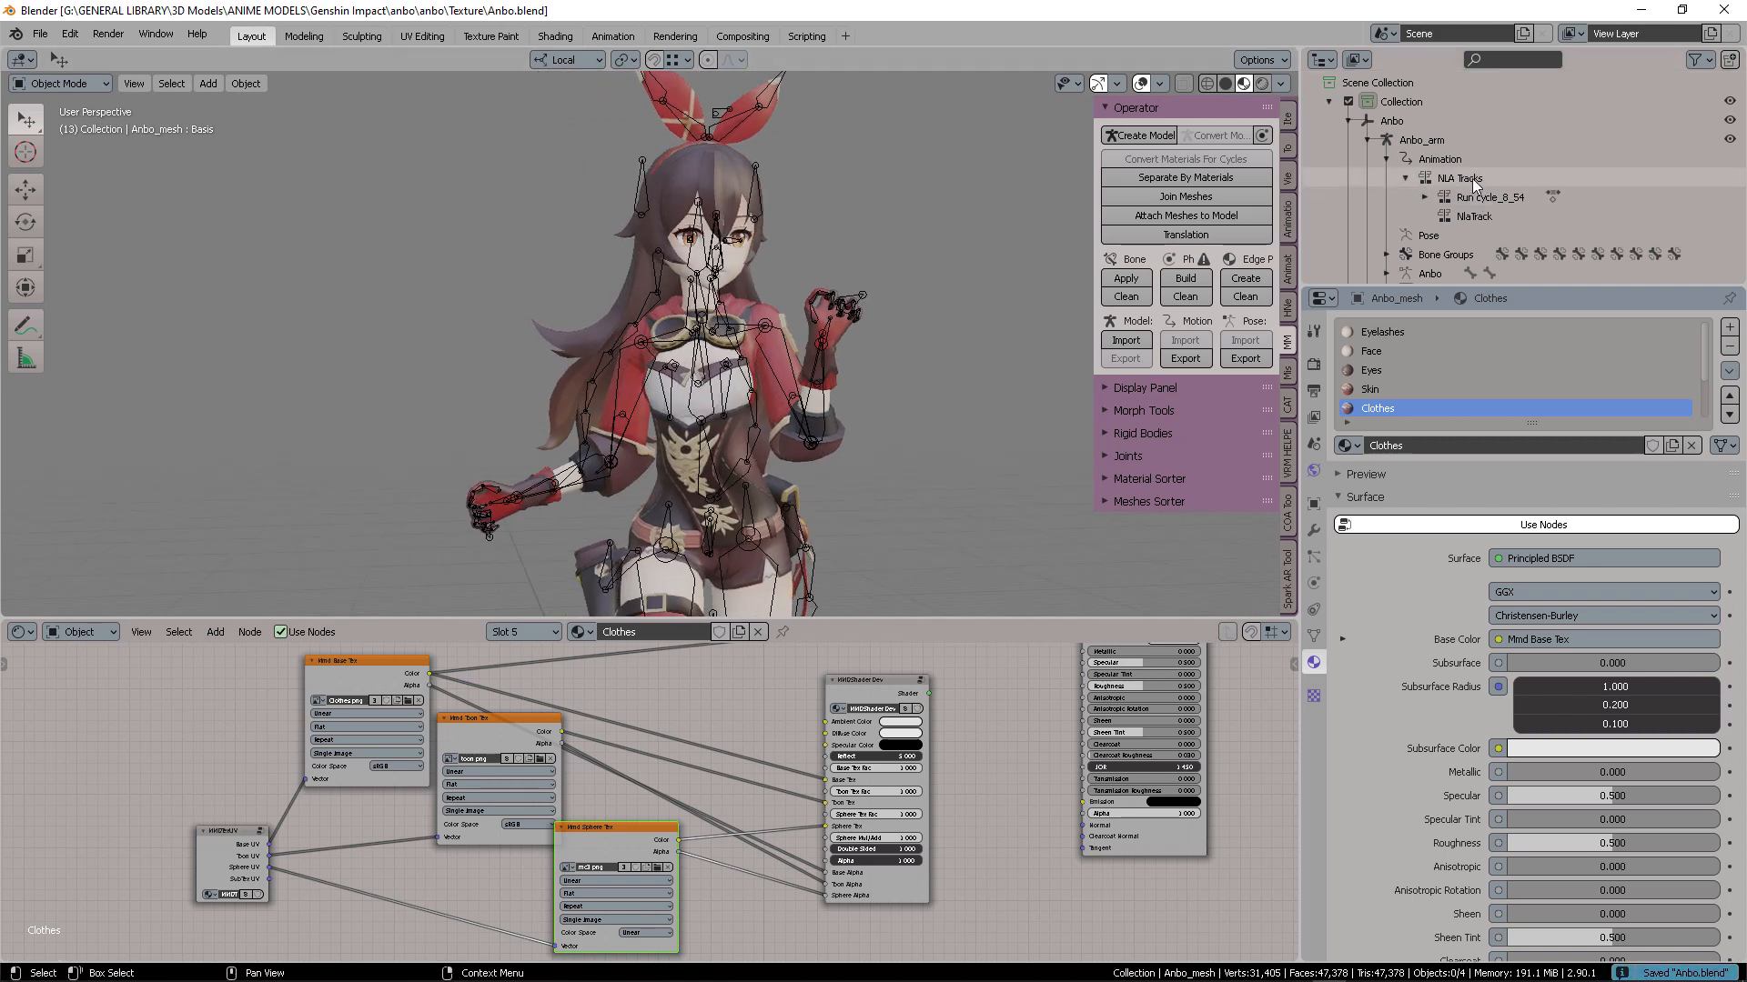
# Clear the armature selection and box-select the whole Anbo character, leaving out the camera
pyautogui.click(1472, 178)
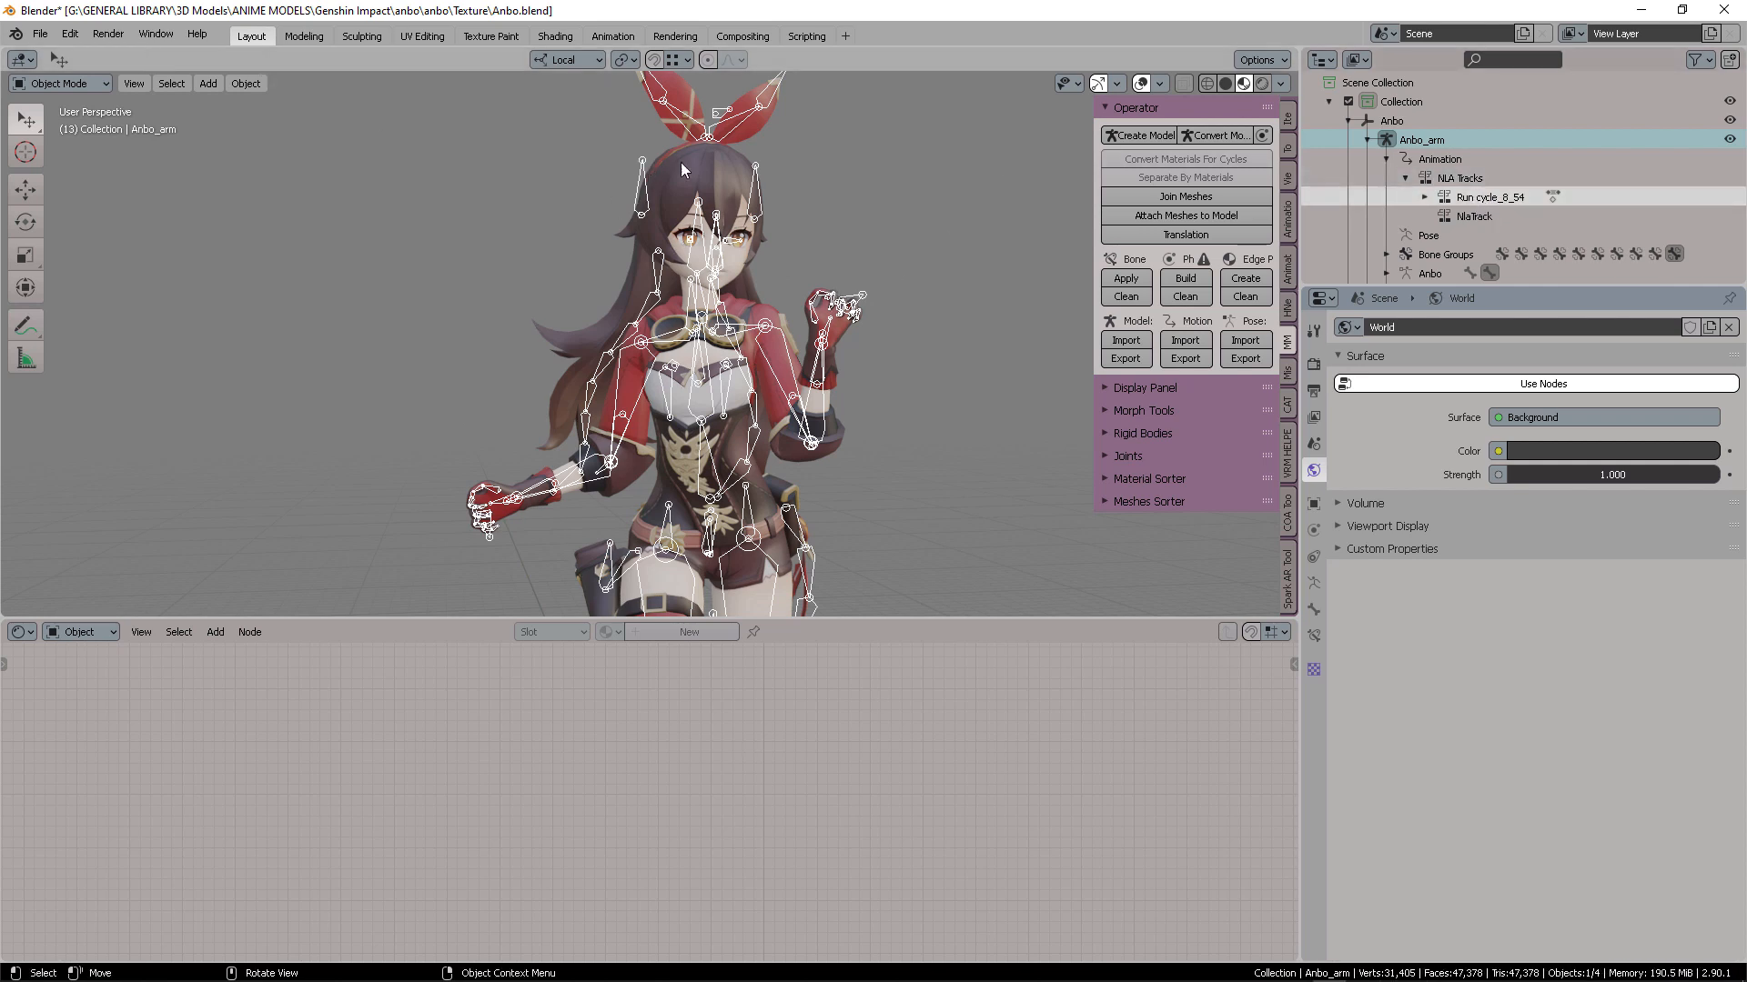
pyautogui.click(812, 184)
pyautogui.scroll(-4, 817, 207)
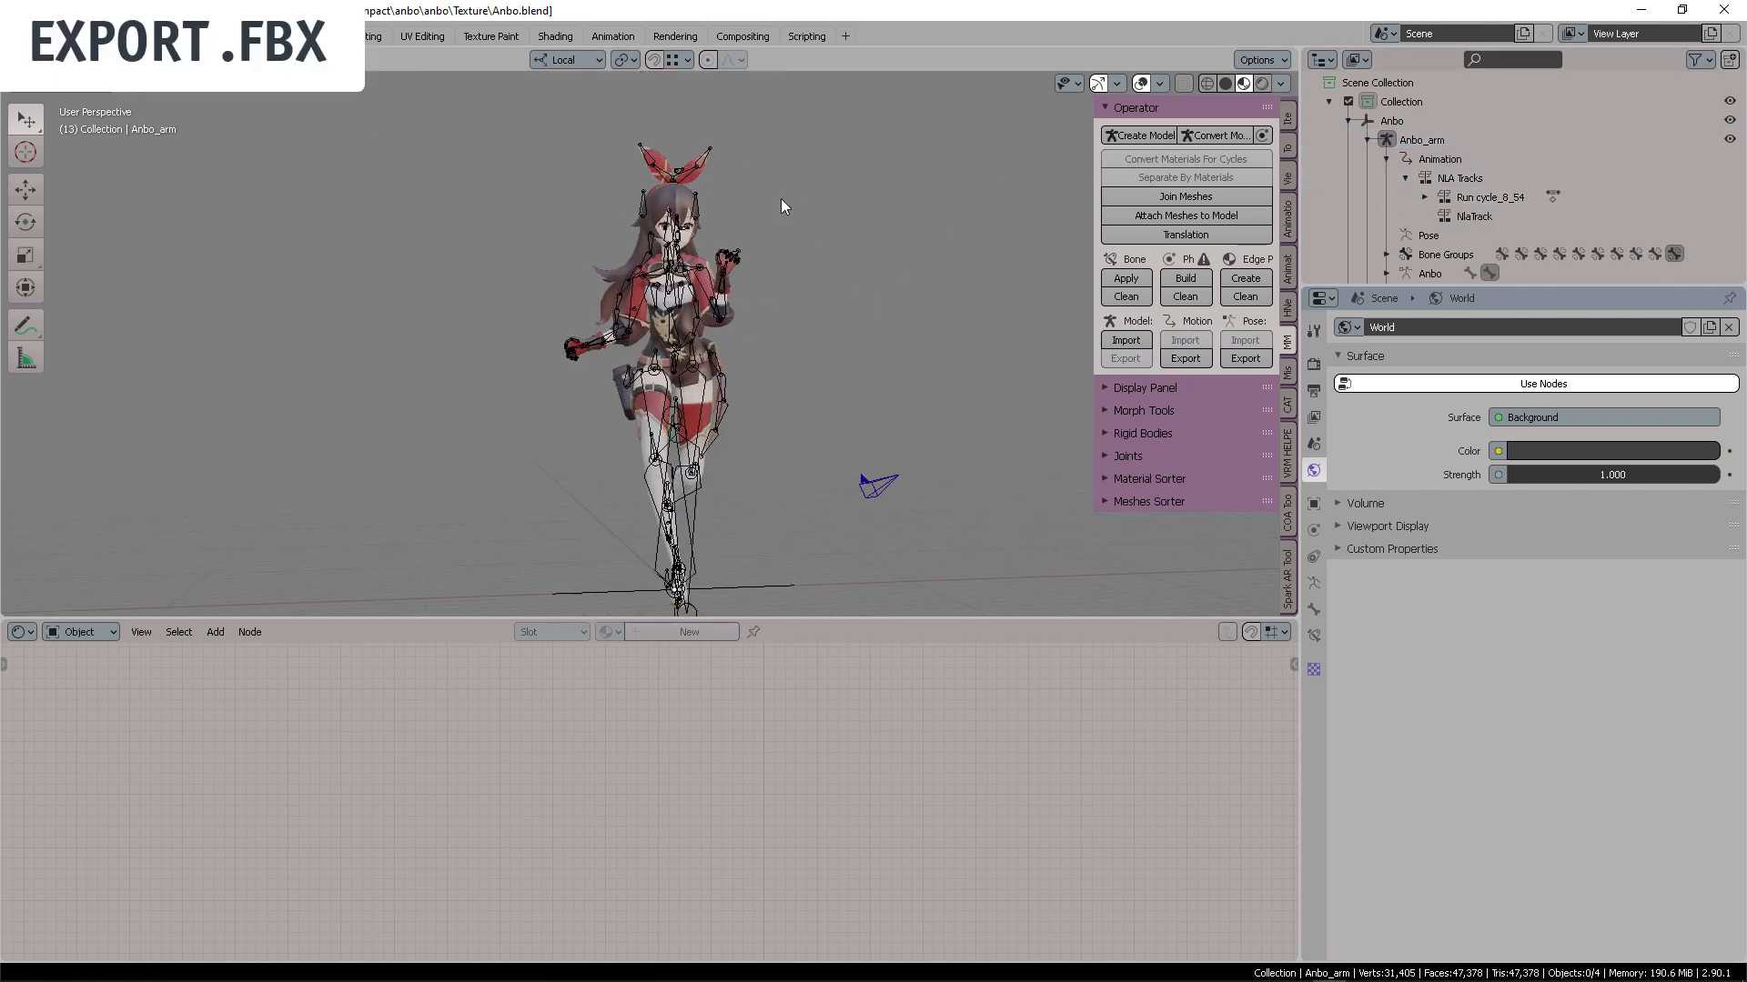
pyautogui.press('b')
pyautogui.moveTo(589, 113); pyautogui.dragTo(757, 606)
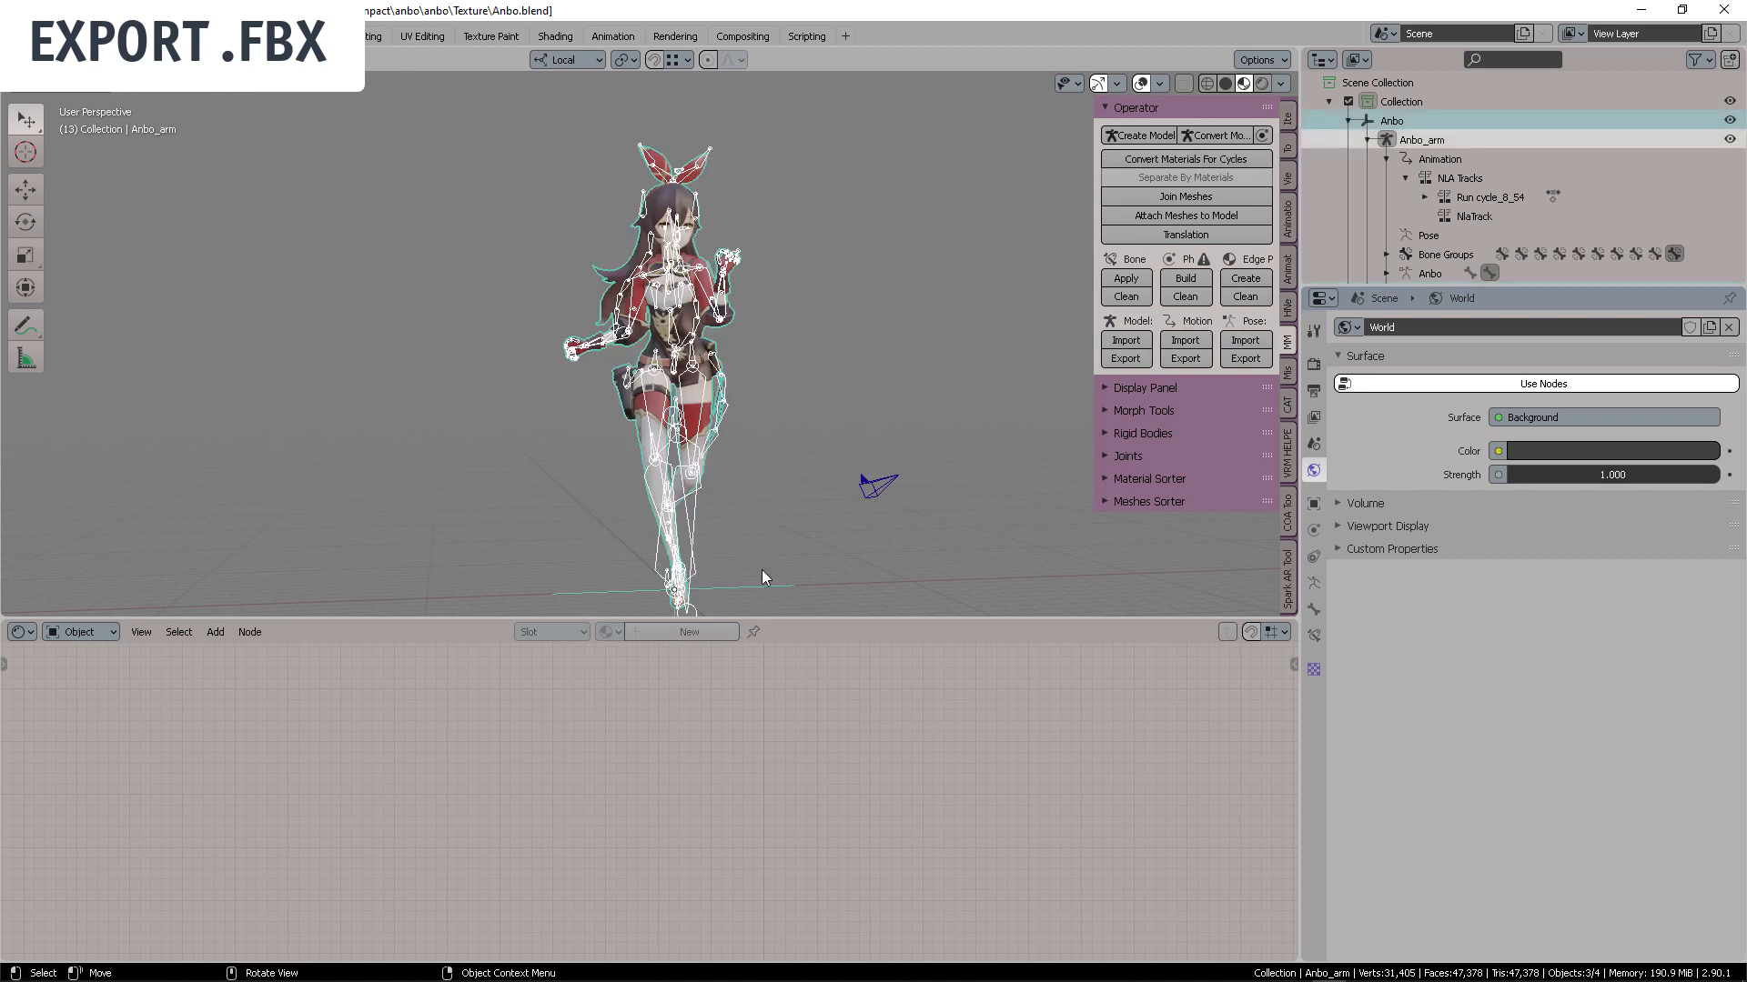
# Start an FBX export of the selected character and set the destination to the UNITY EXPORT folder
pyautogui.click(40, 34)
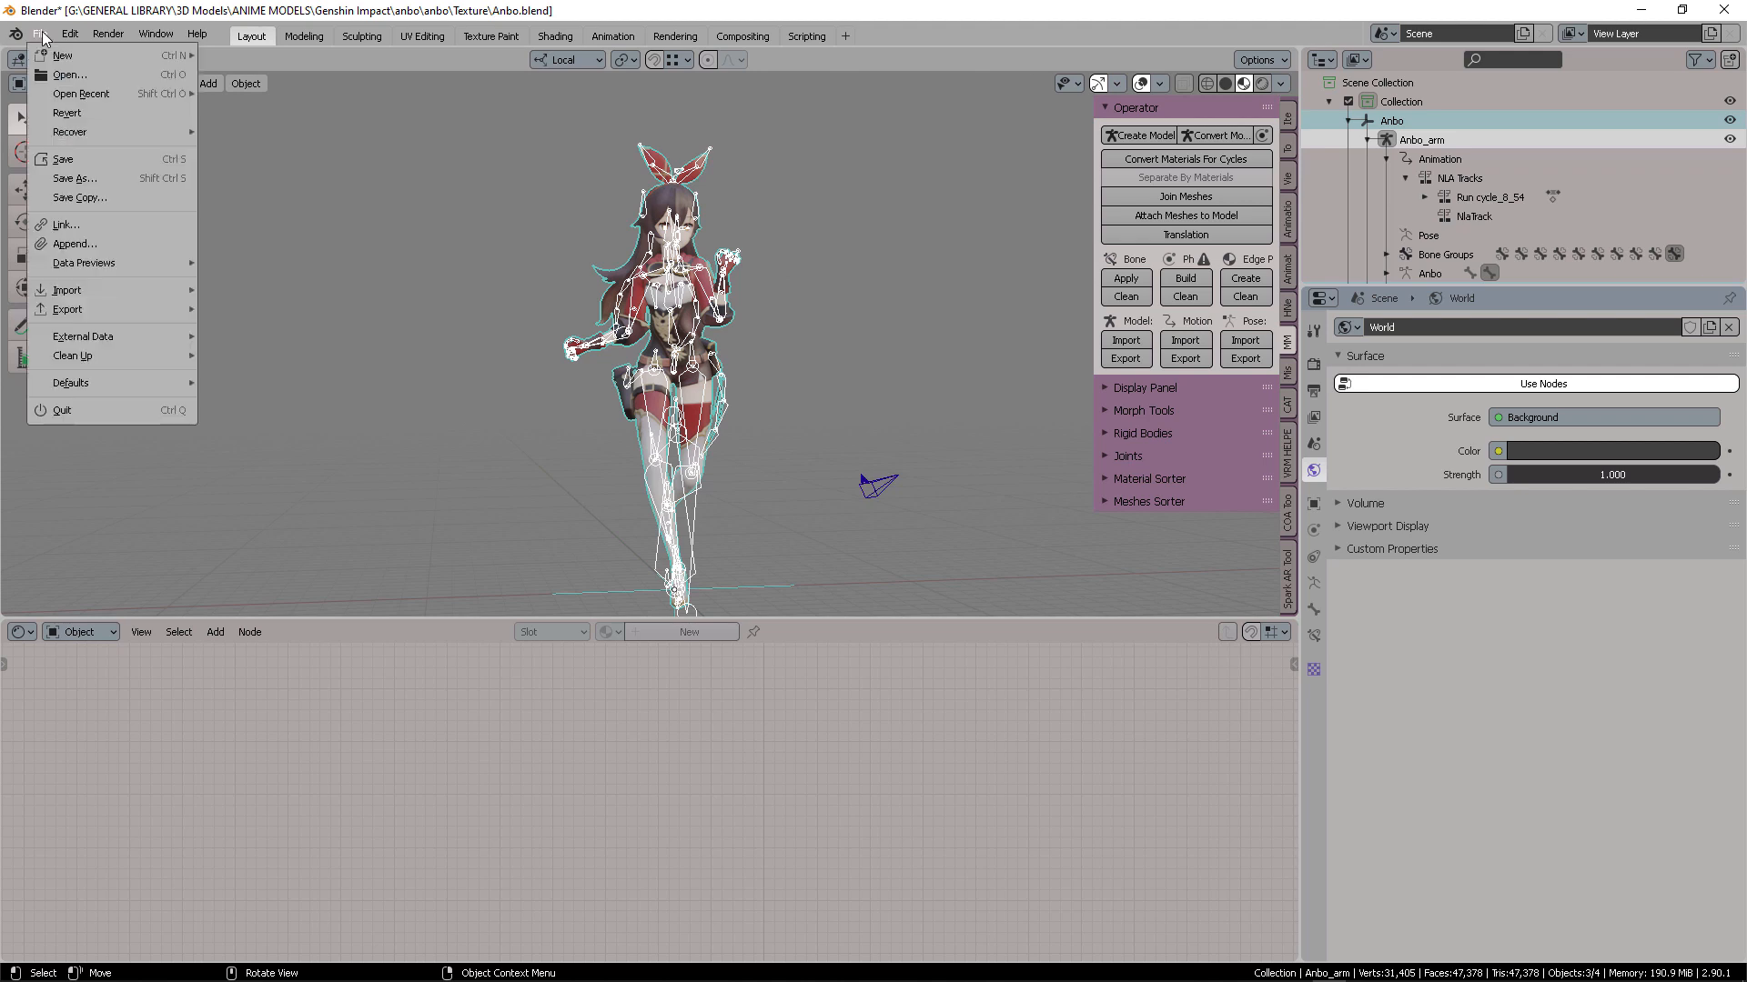
pyautogui.moveTo(86, 310)
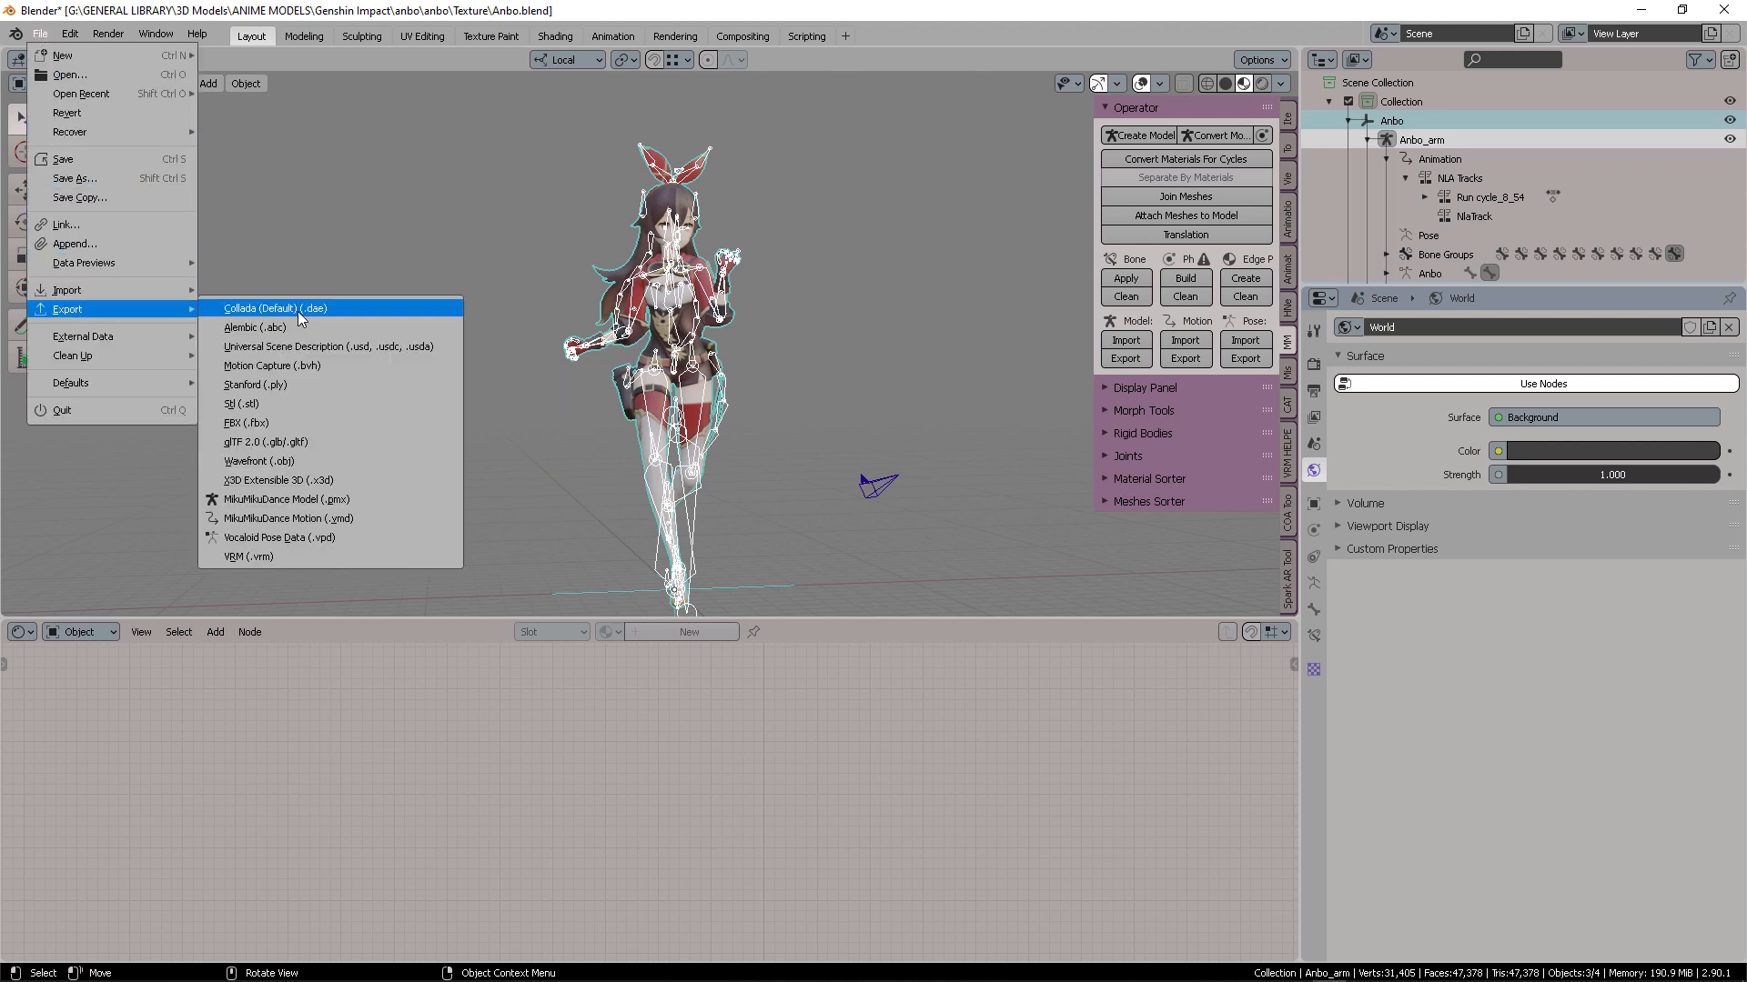
pyautogui.click(273, 423)
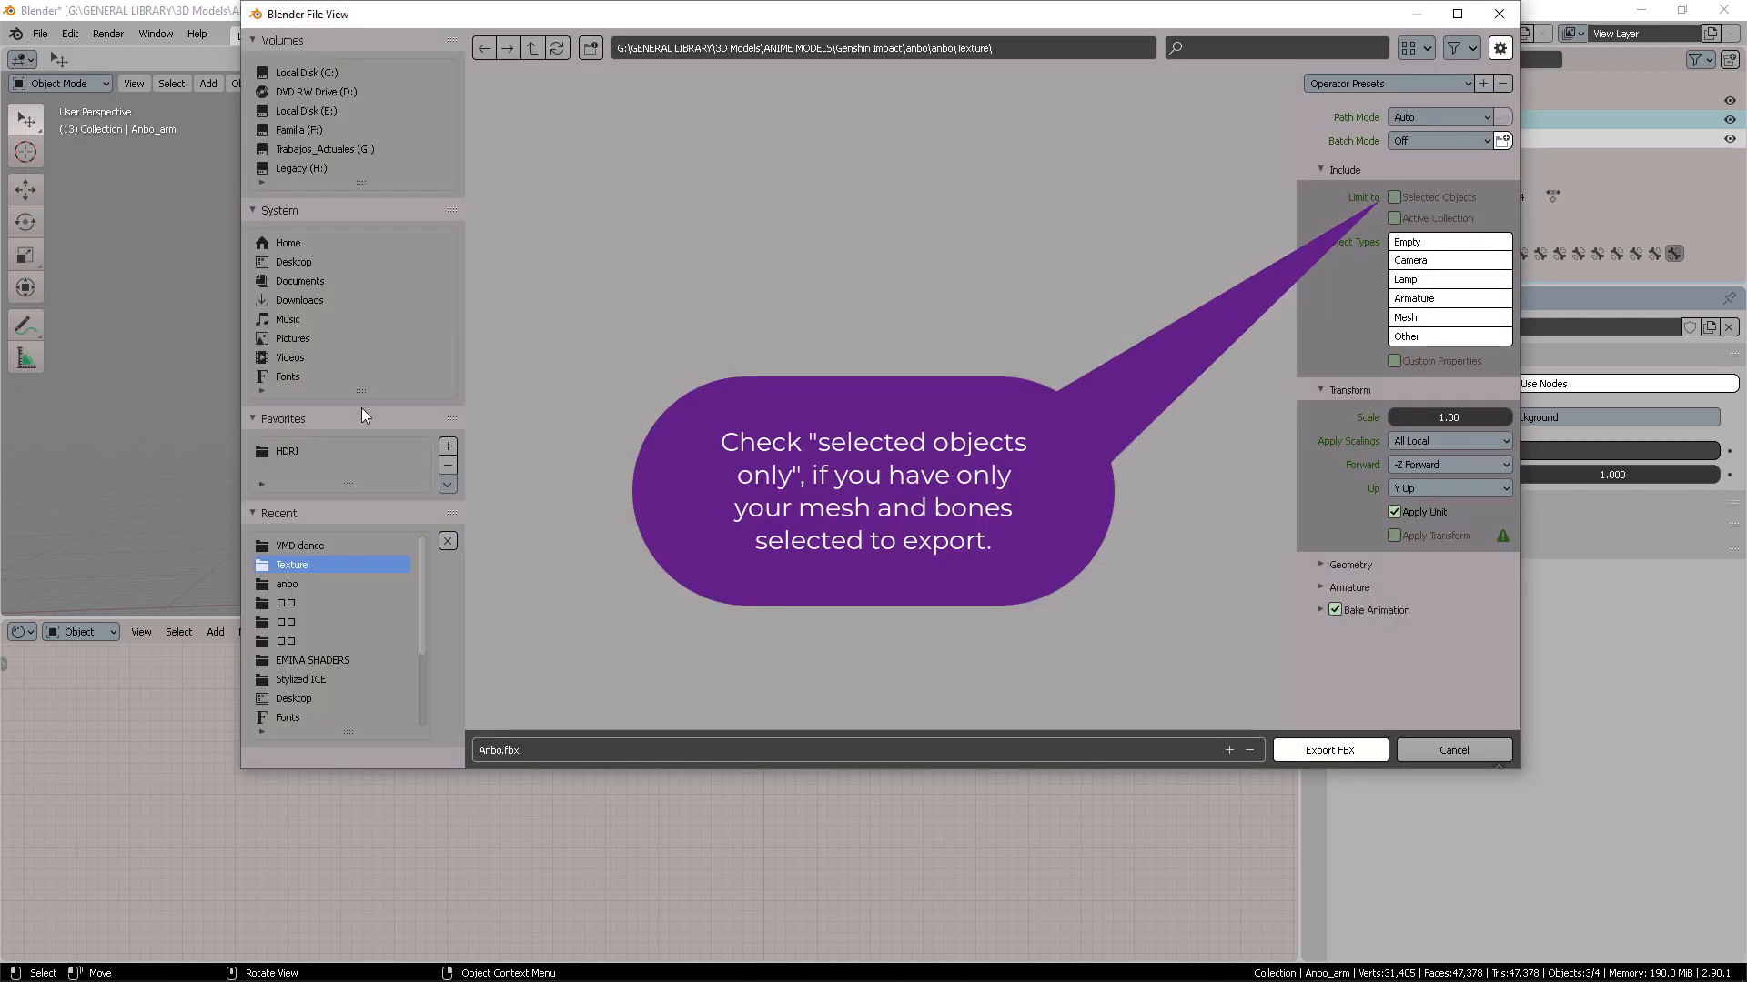
pyautogui.click(1021, 49)
pyautogui.click(536, 48)
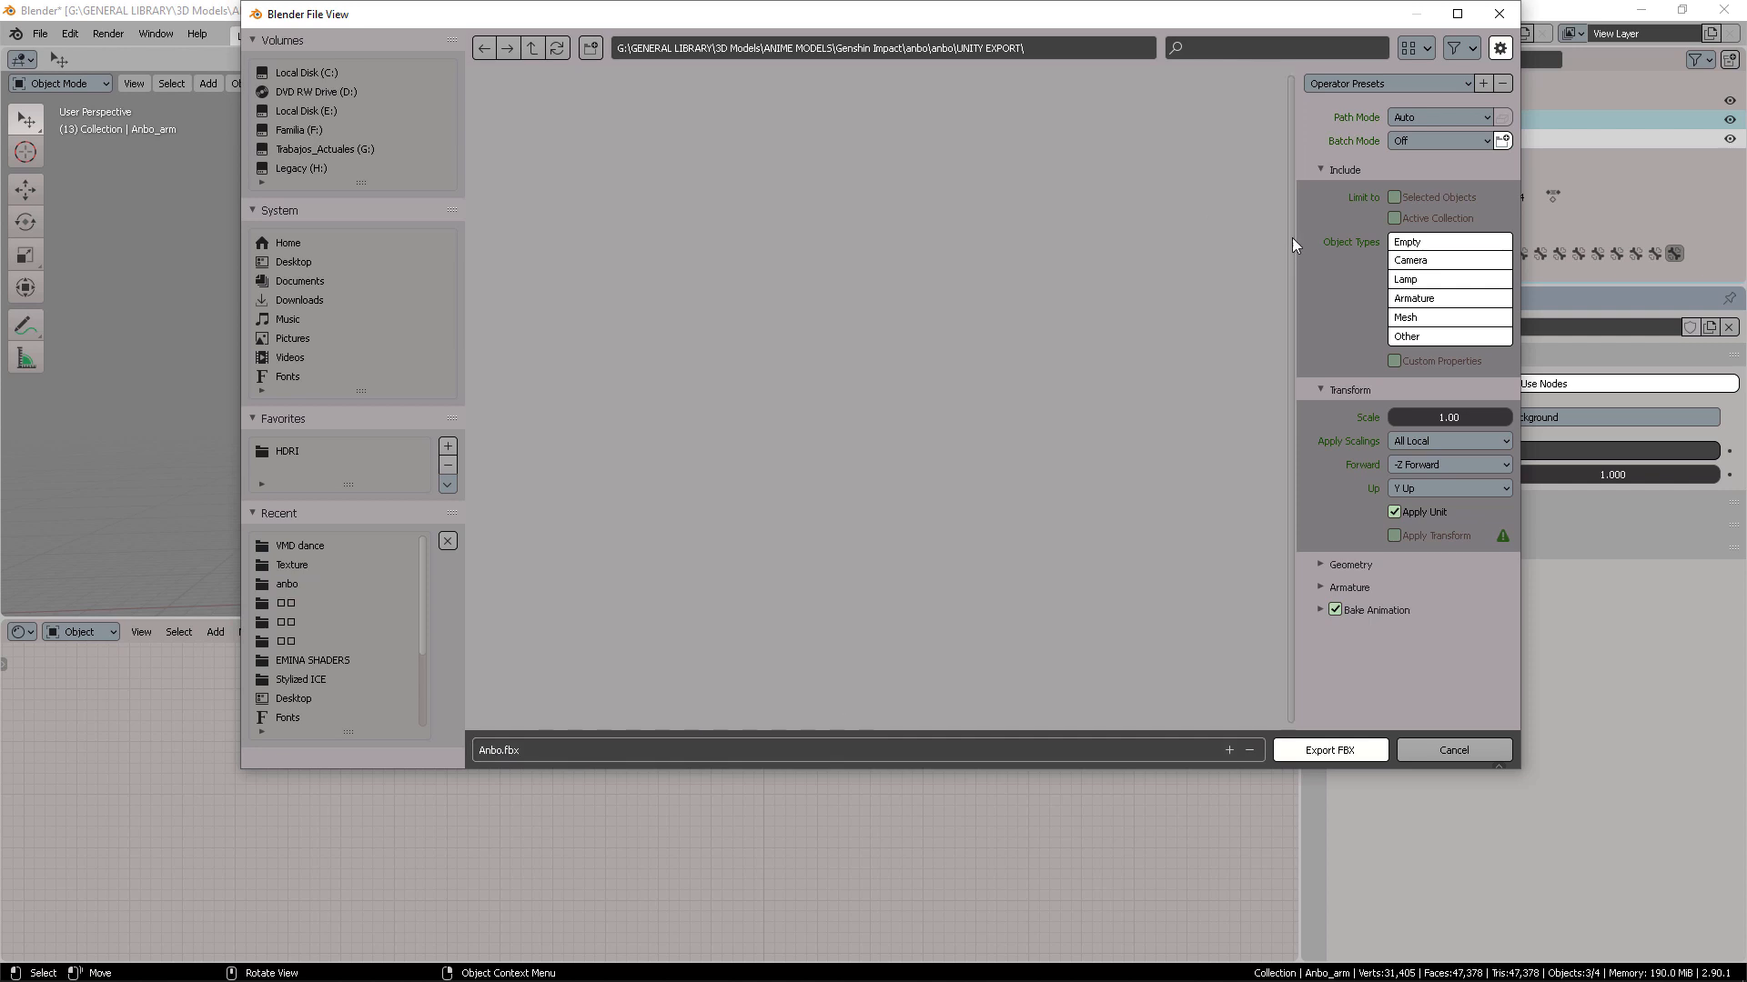
# Limit the exported object types to Armature and Mesh
pyautogui.moveTo(1296, 151); pyautogui.dragTo(1132, 155)
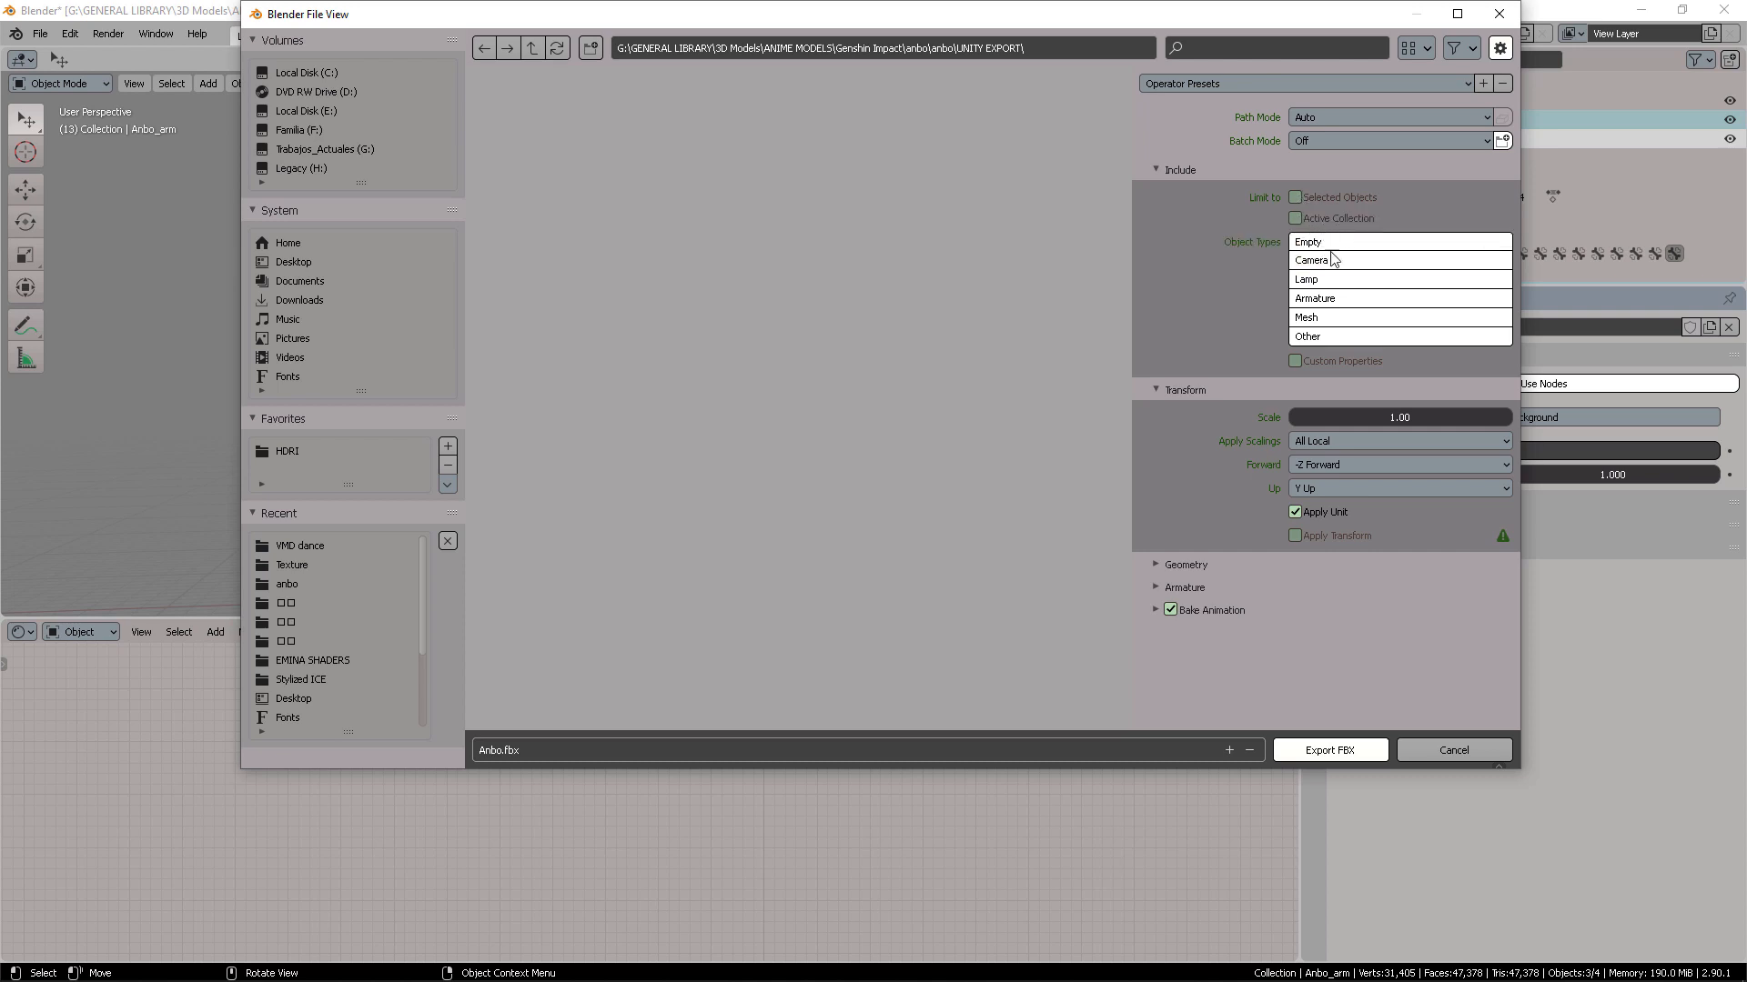
pyautogui.click(1340, 279)
pyautogui.click(1332, 298)
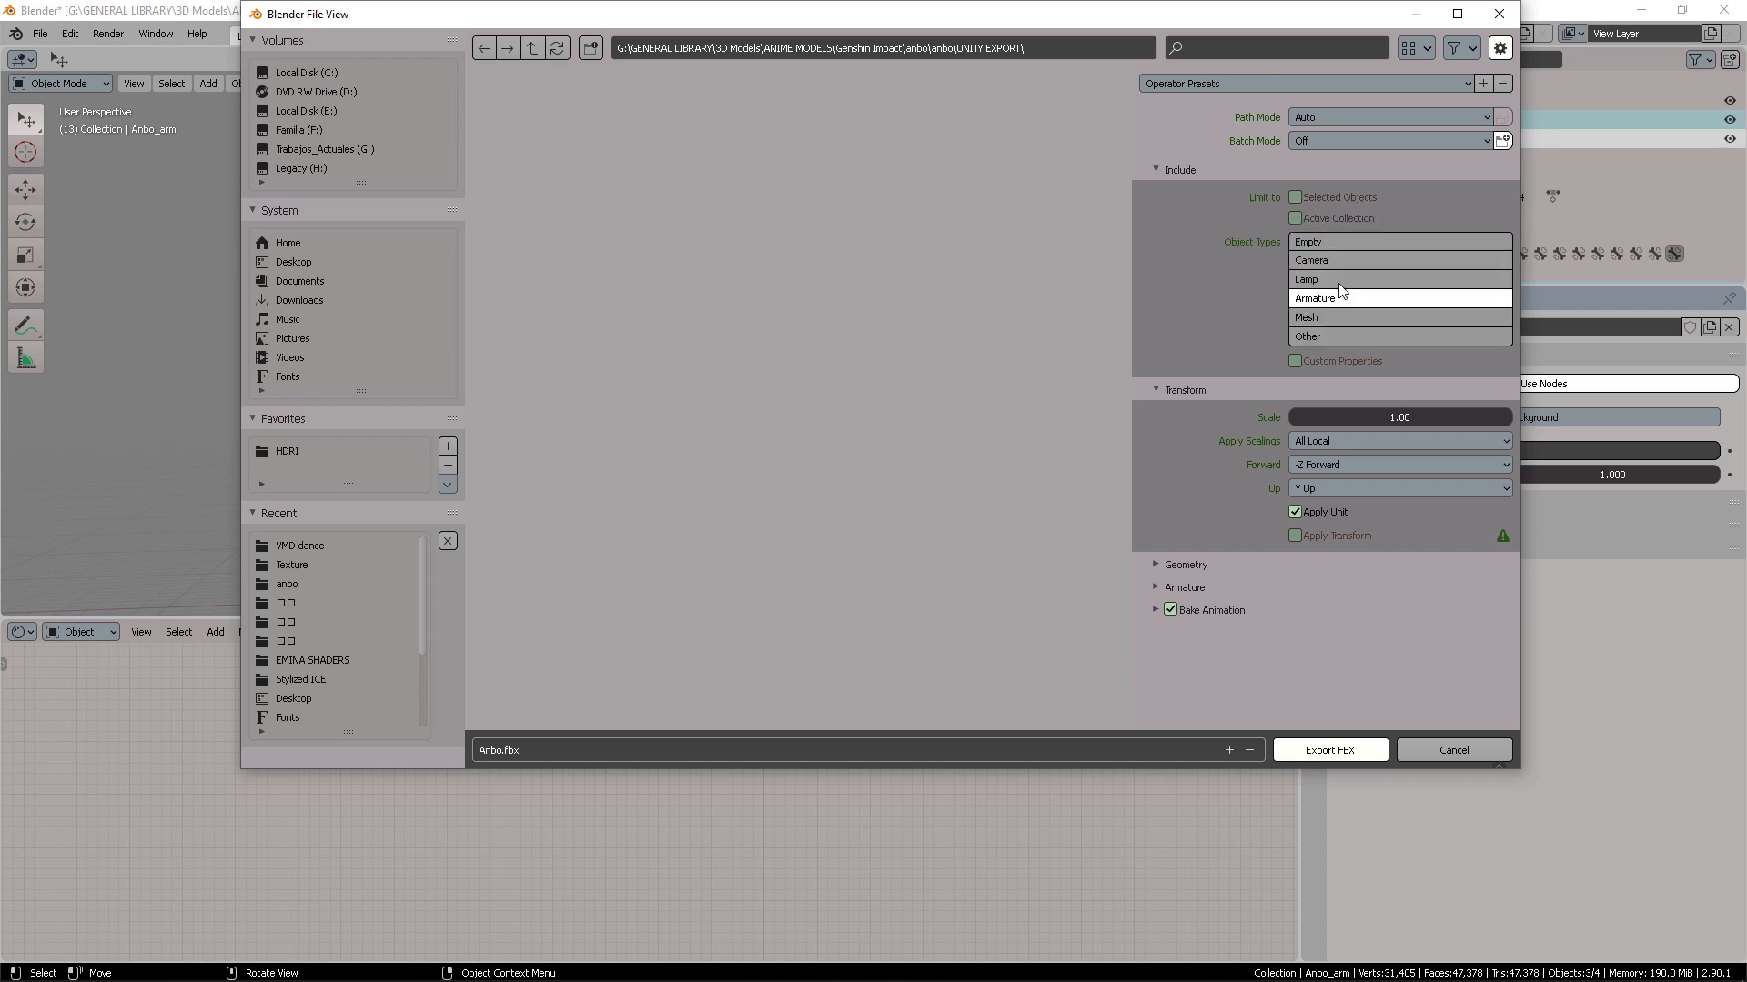
pyautogui.click(1321, 315)
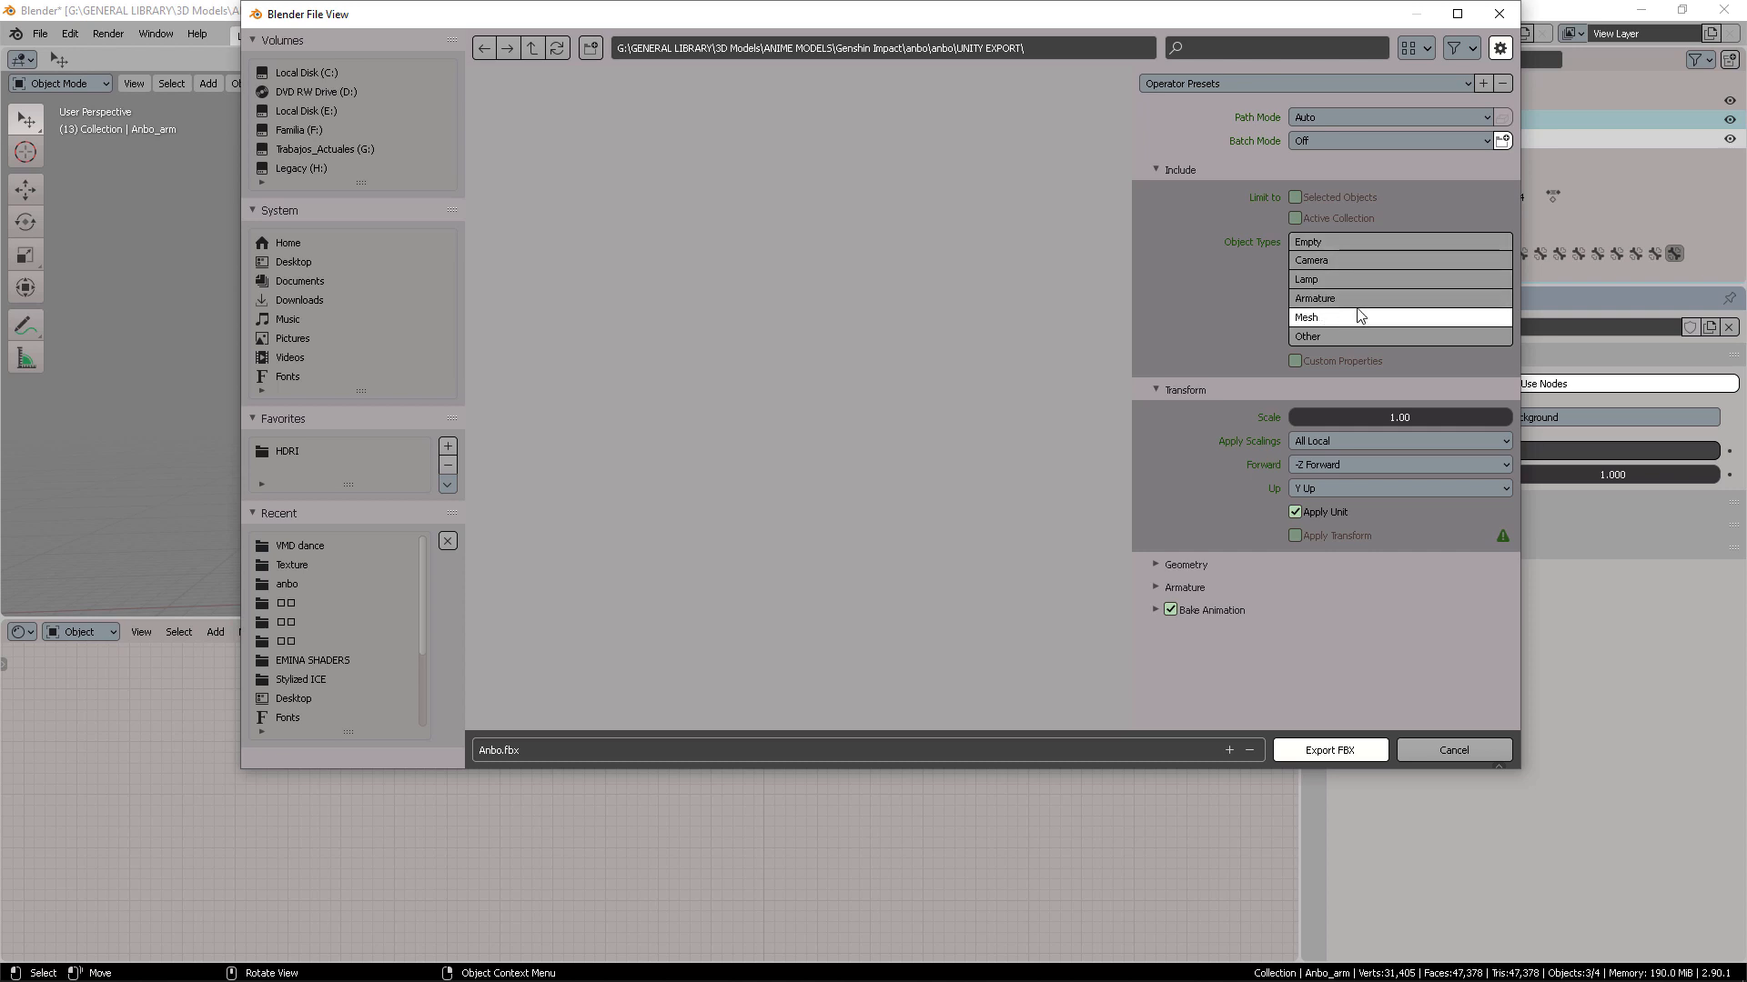
pyautogui.keyDown('shift'); pyautogui.click(1352, 298); pyautogui.keyUp('shift')
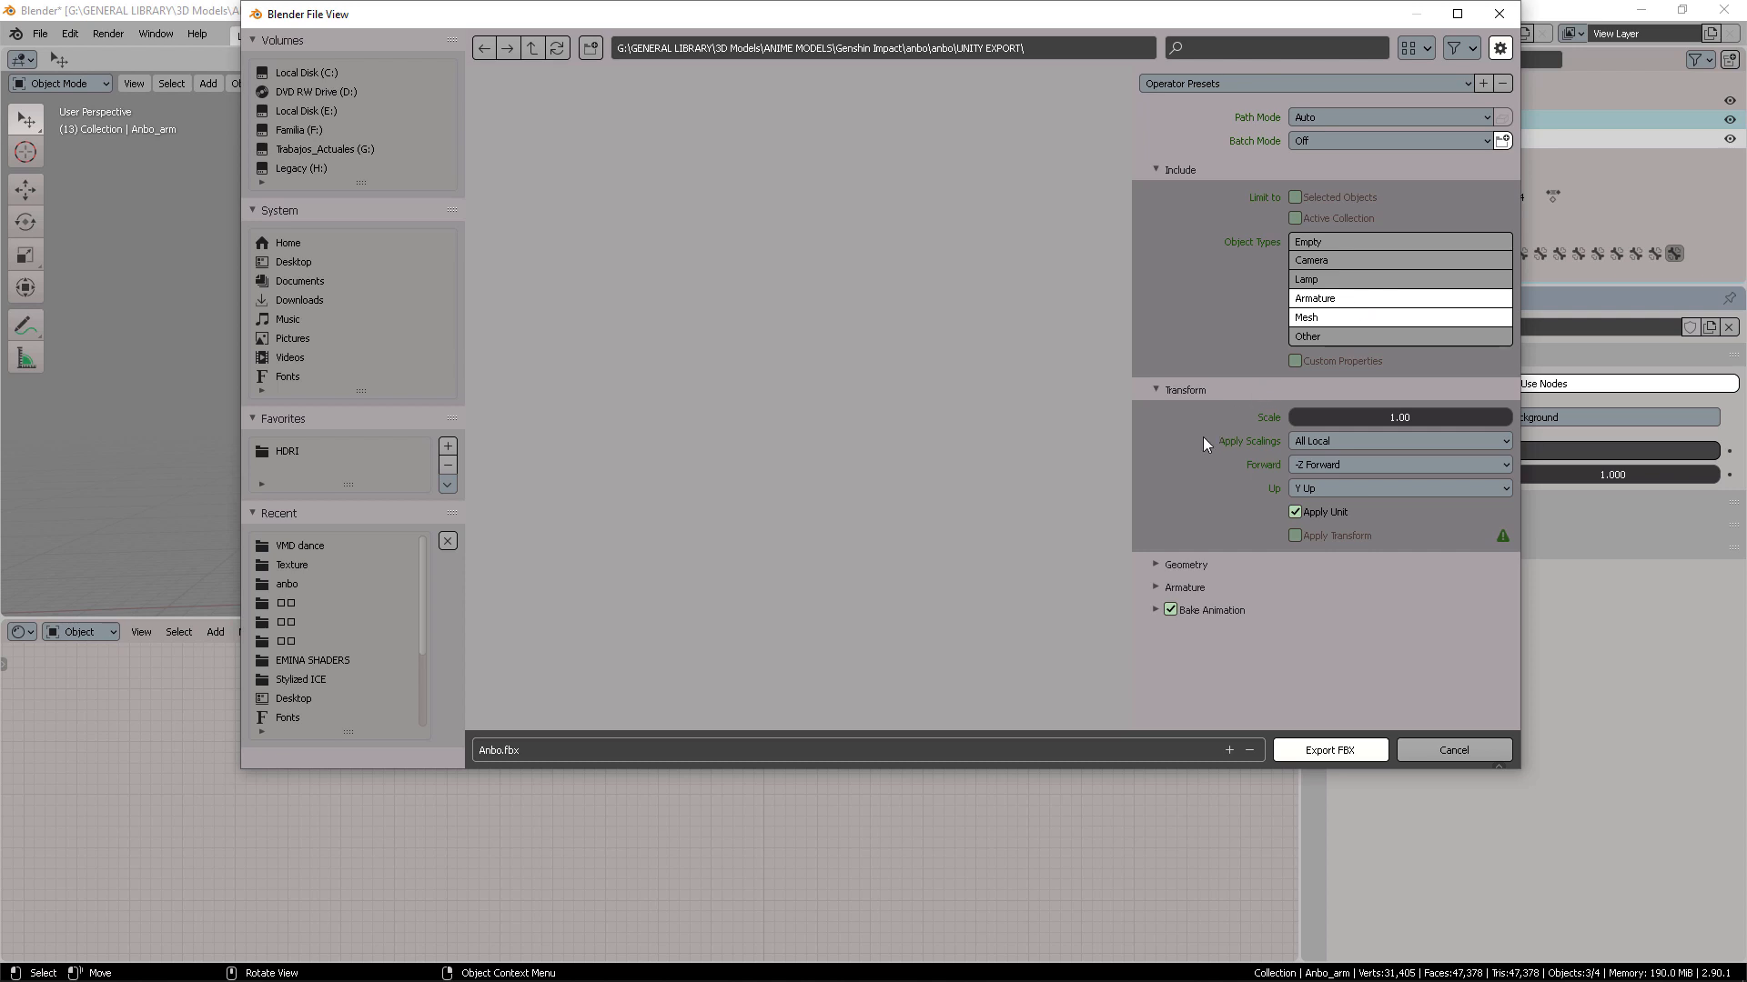
# Check the Bake Animation and Armature export options, and export the character as Anbo.fbx
pyautogui.click(1156, 610)
pyautogui.scroll(-1, 1230, 605)
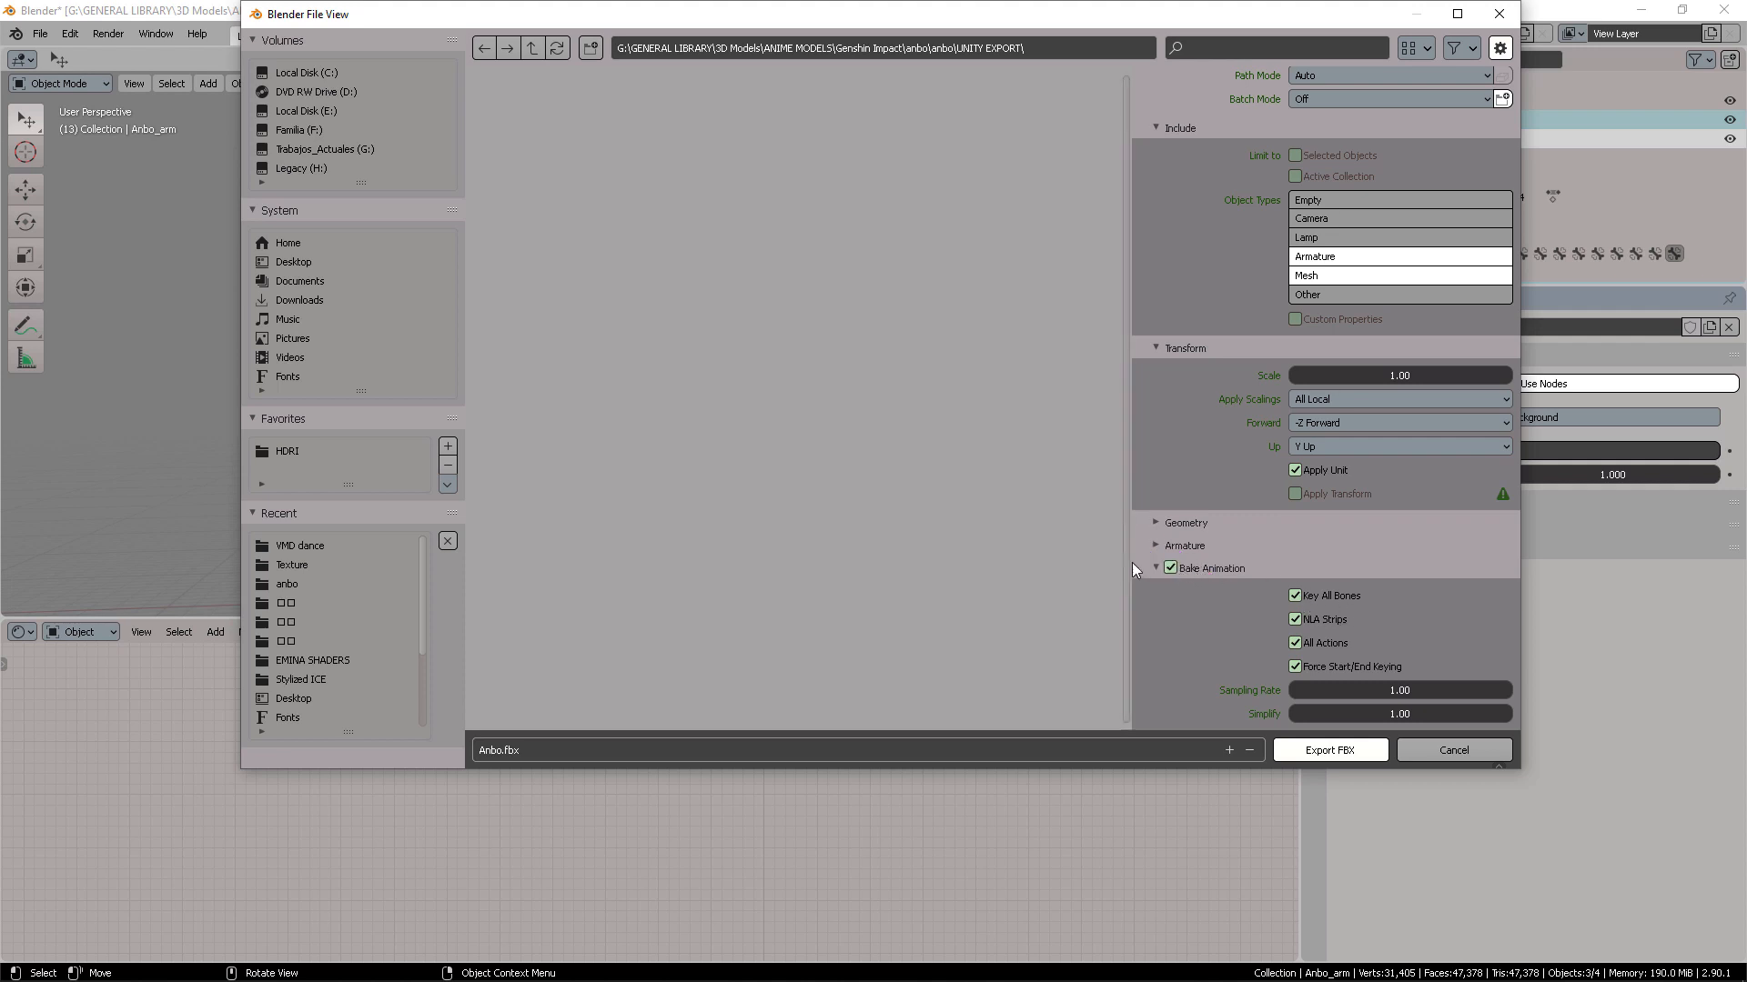
pyautogui.click(1157, 569)
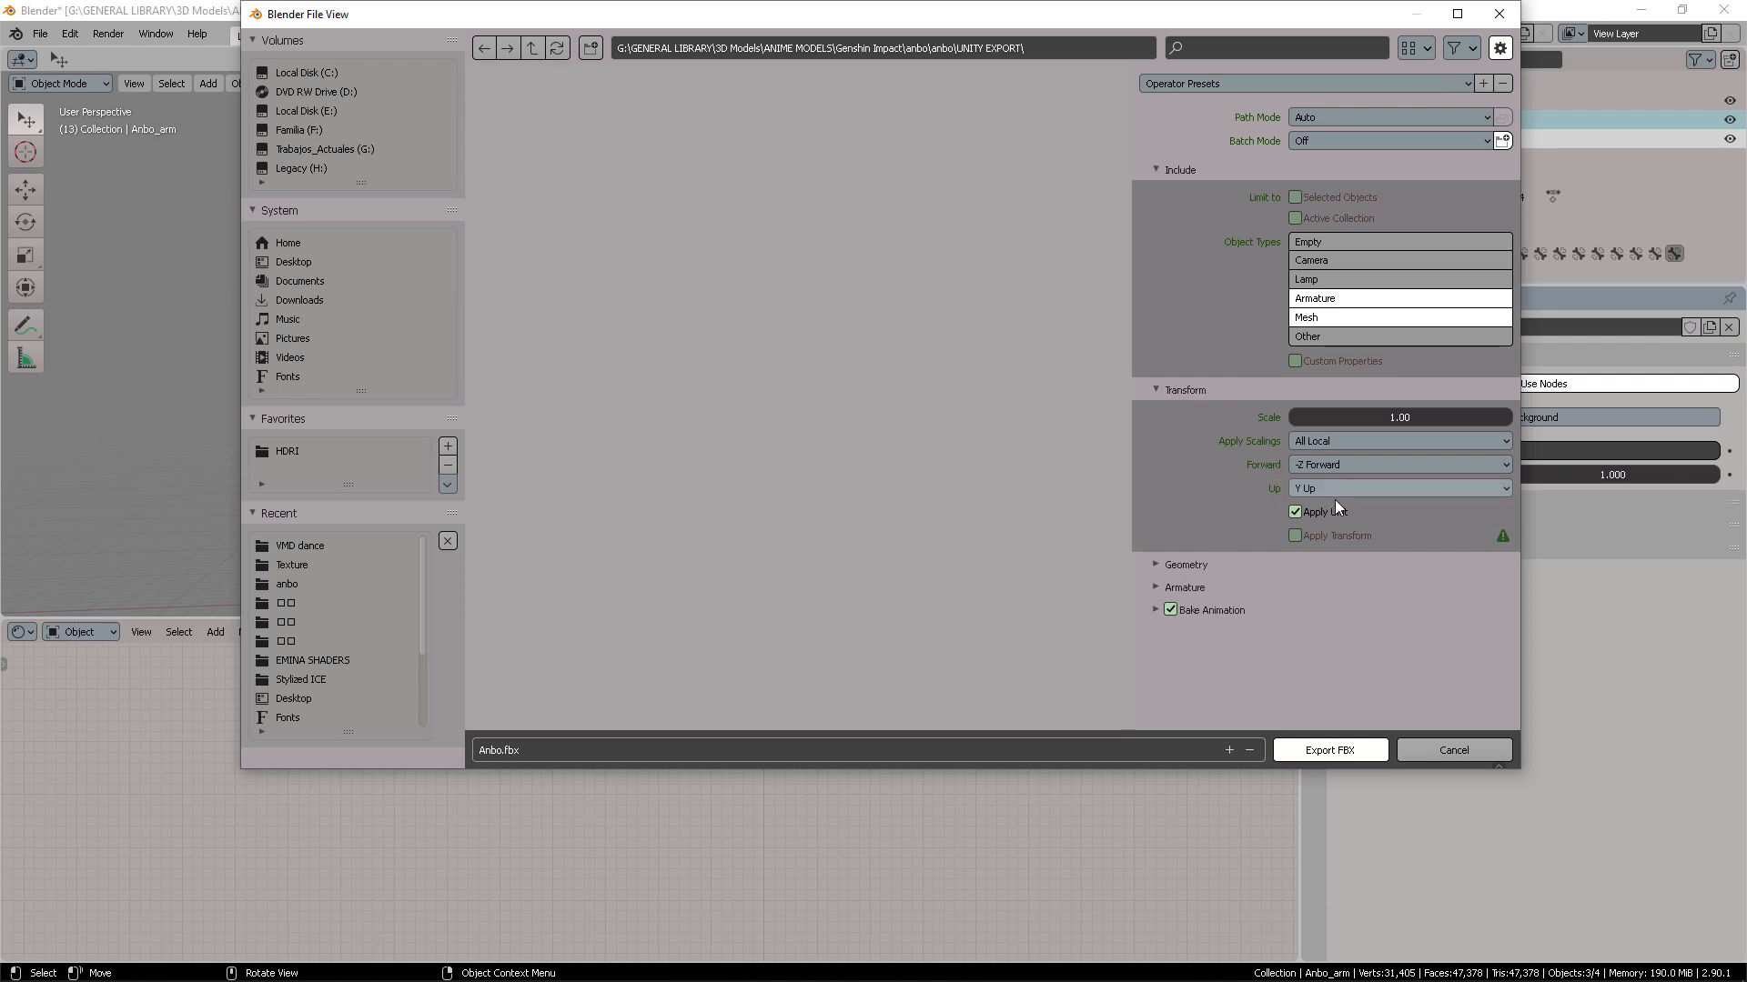
pyautogui.click(1181, 588)
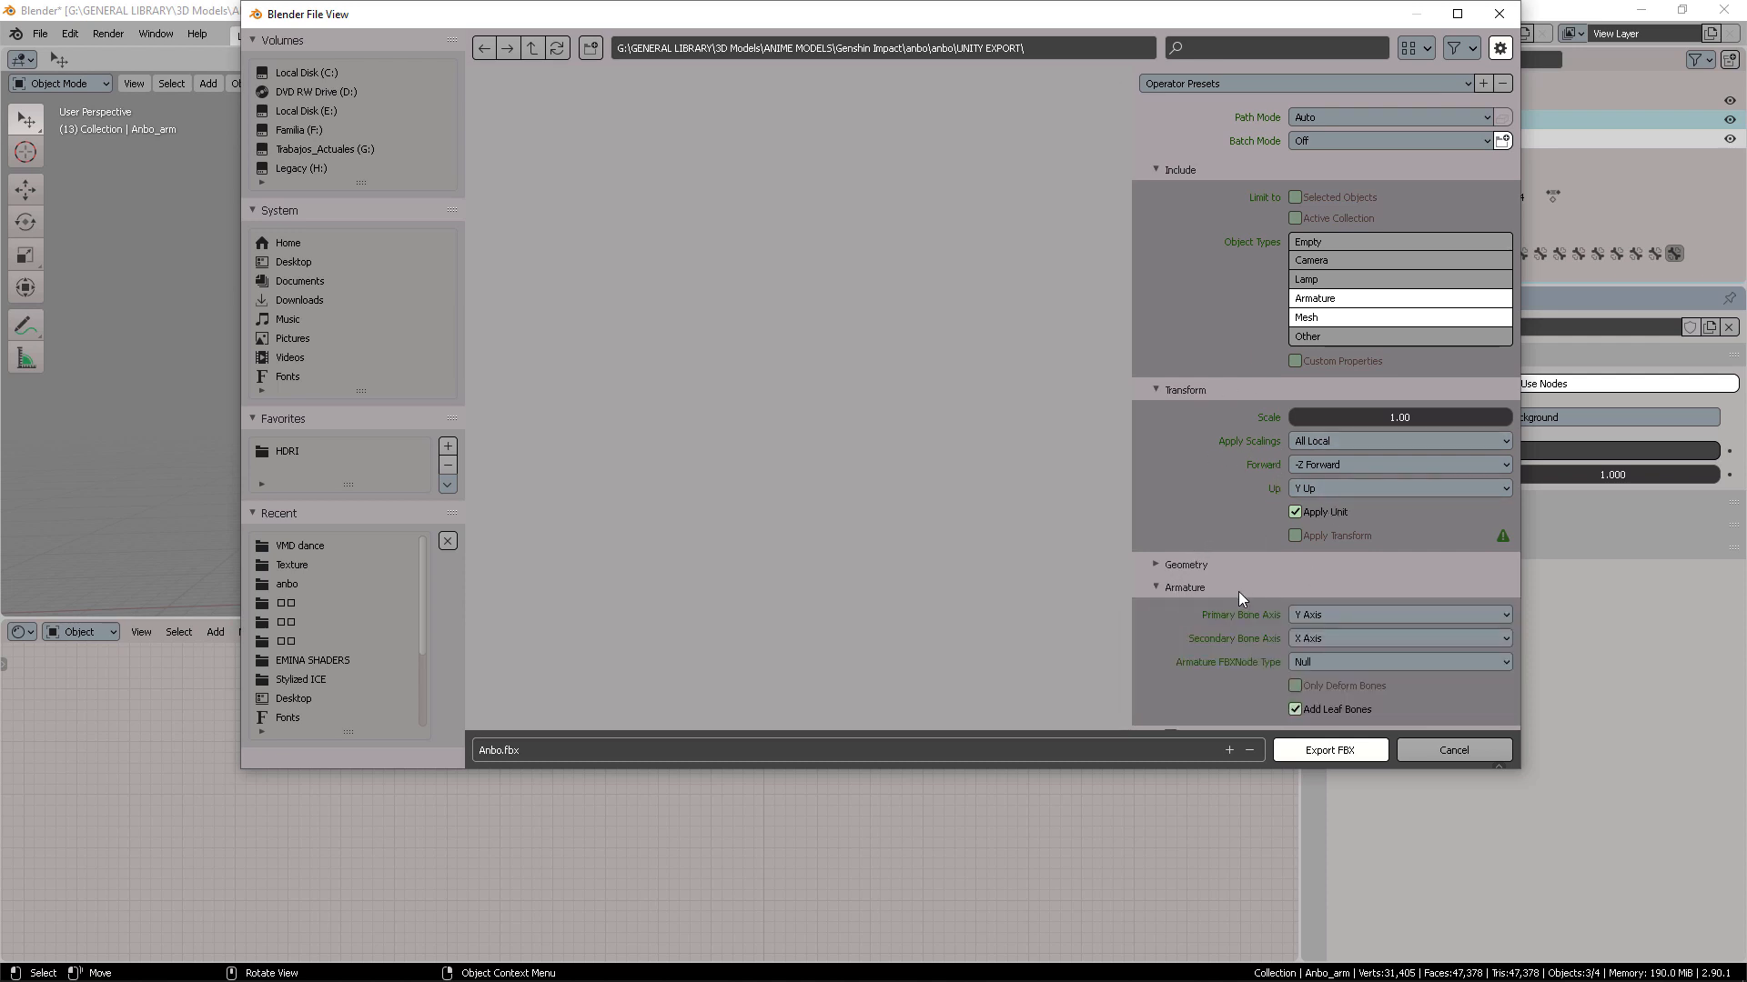
pyautogui.scroll(-1, 1246, 589)
pyautogui.click(1182, 567)
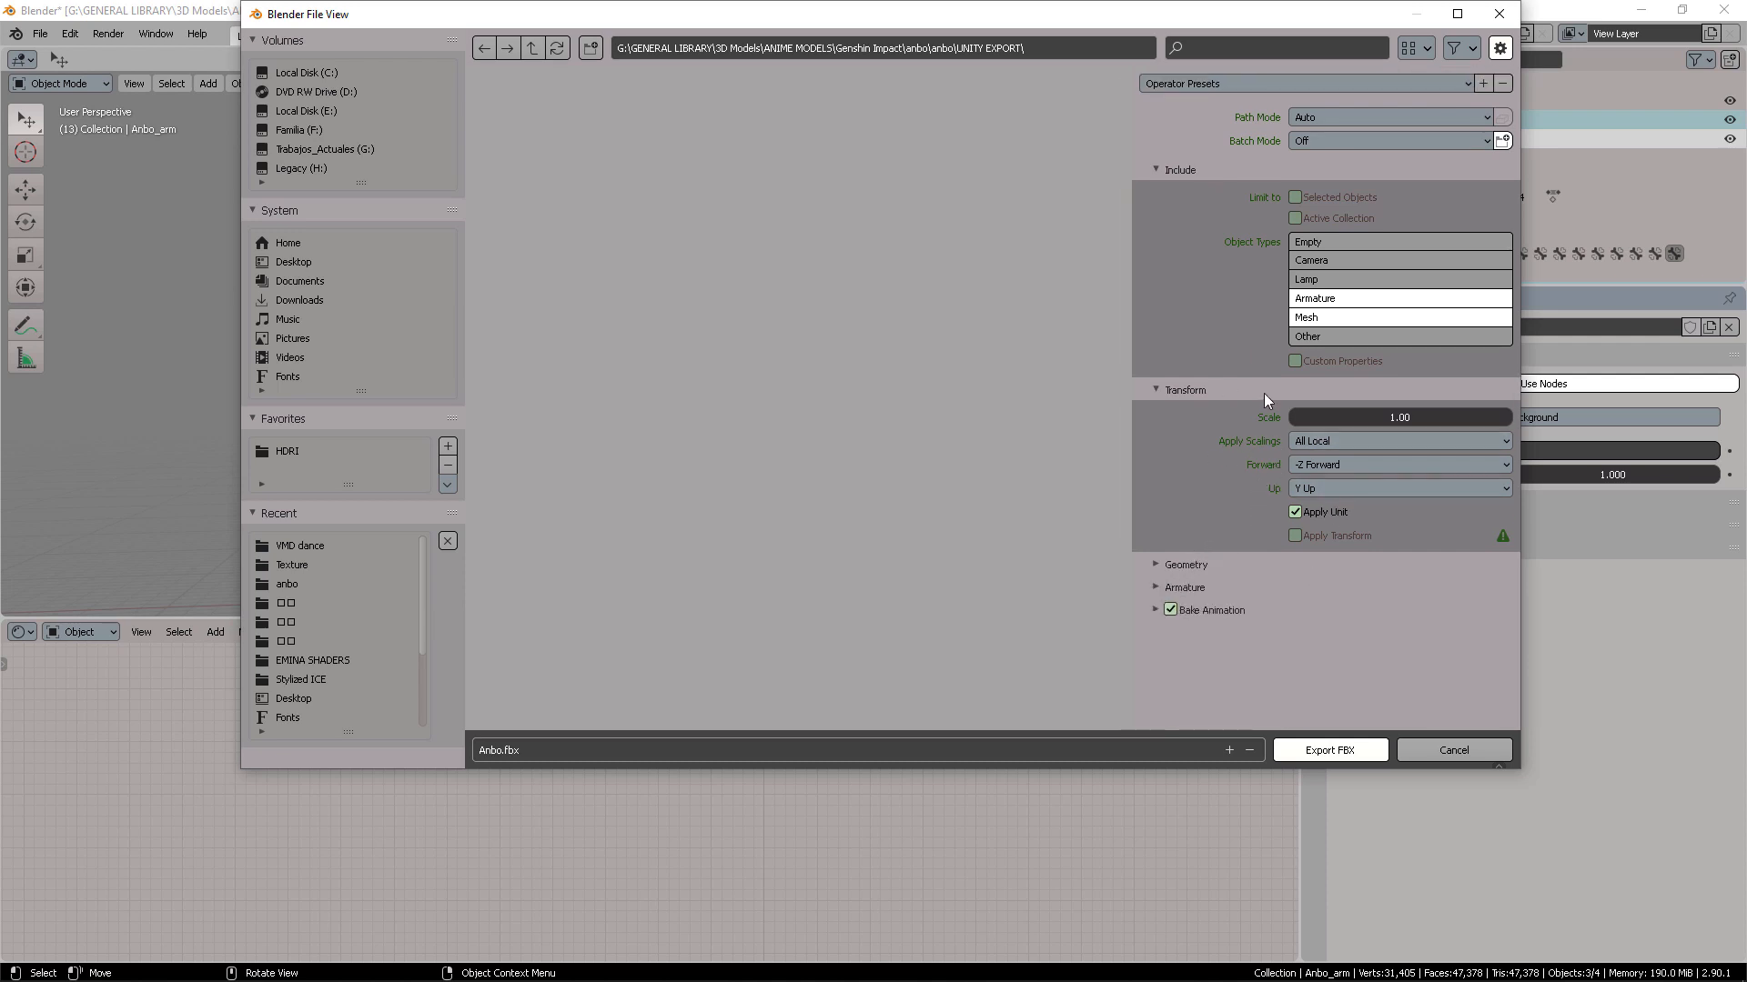
pyautogui.moveTo(1130, 277); pyautogui.dragTo(1283, 288)
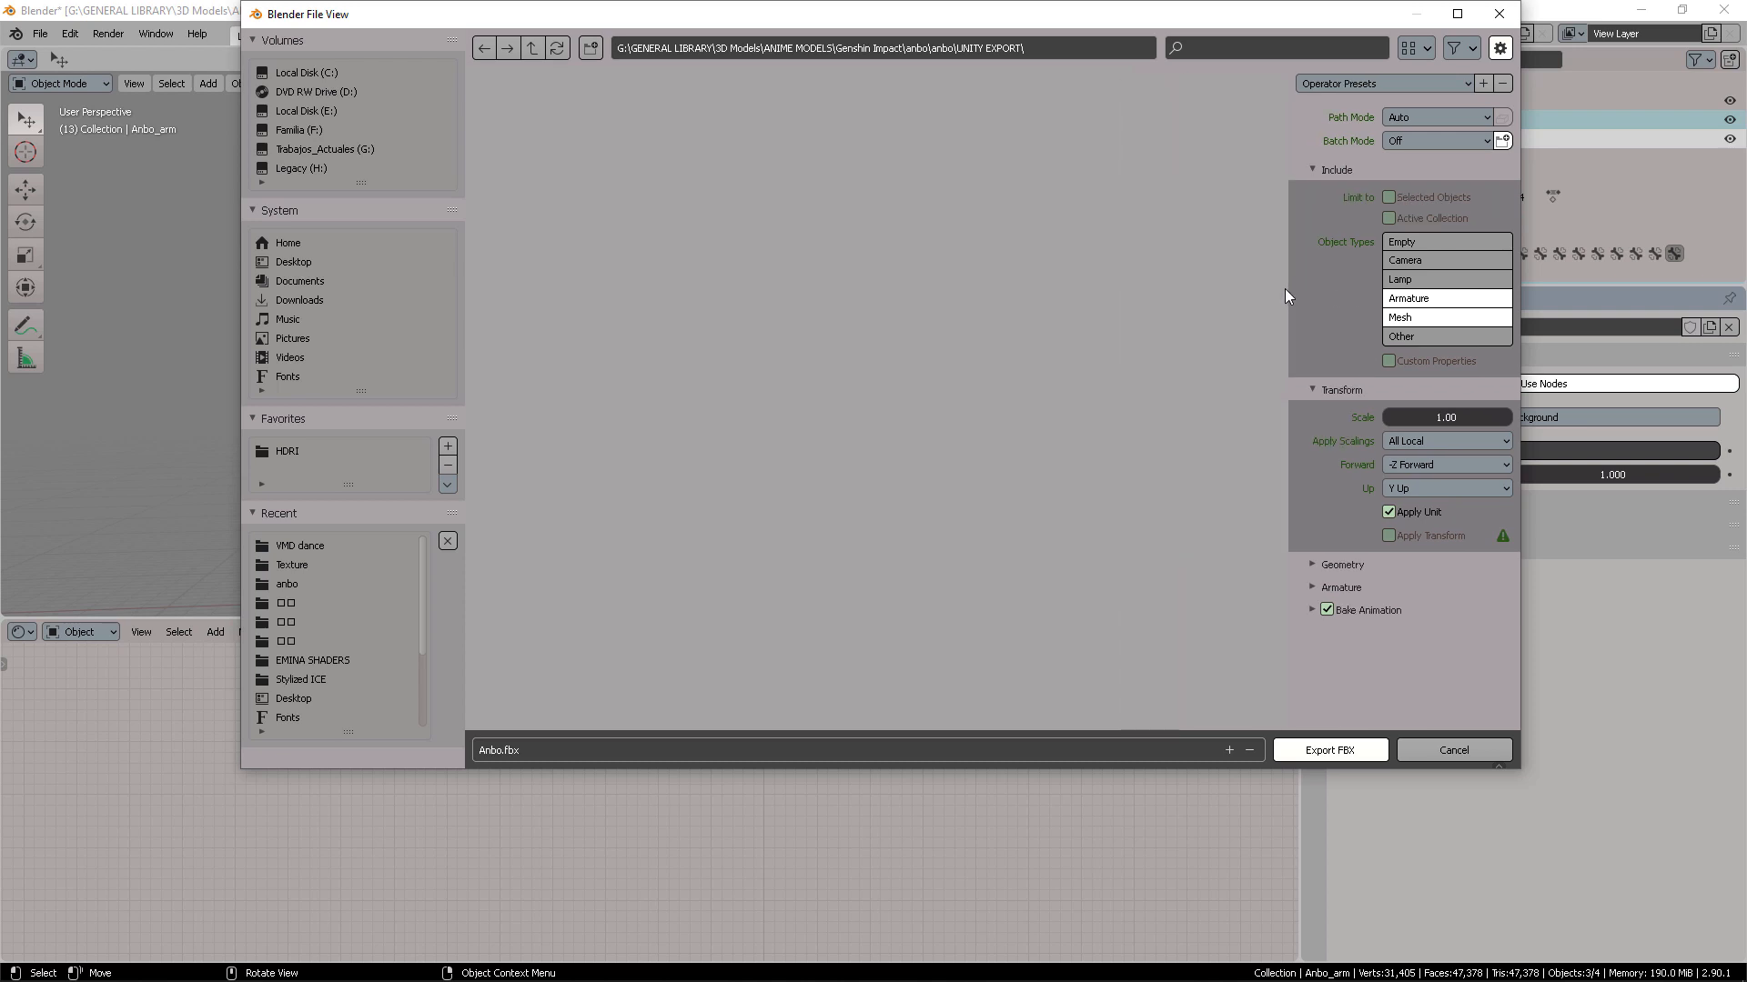
pyautogui.click(1329, 748)
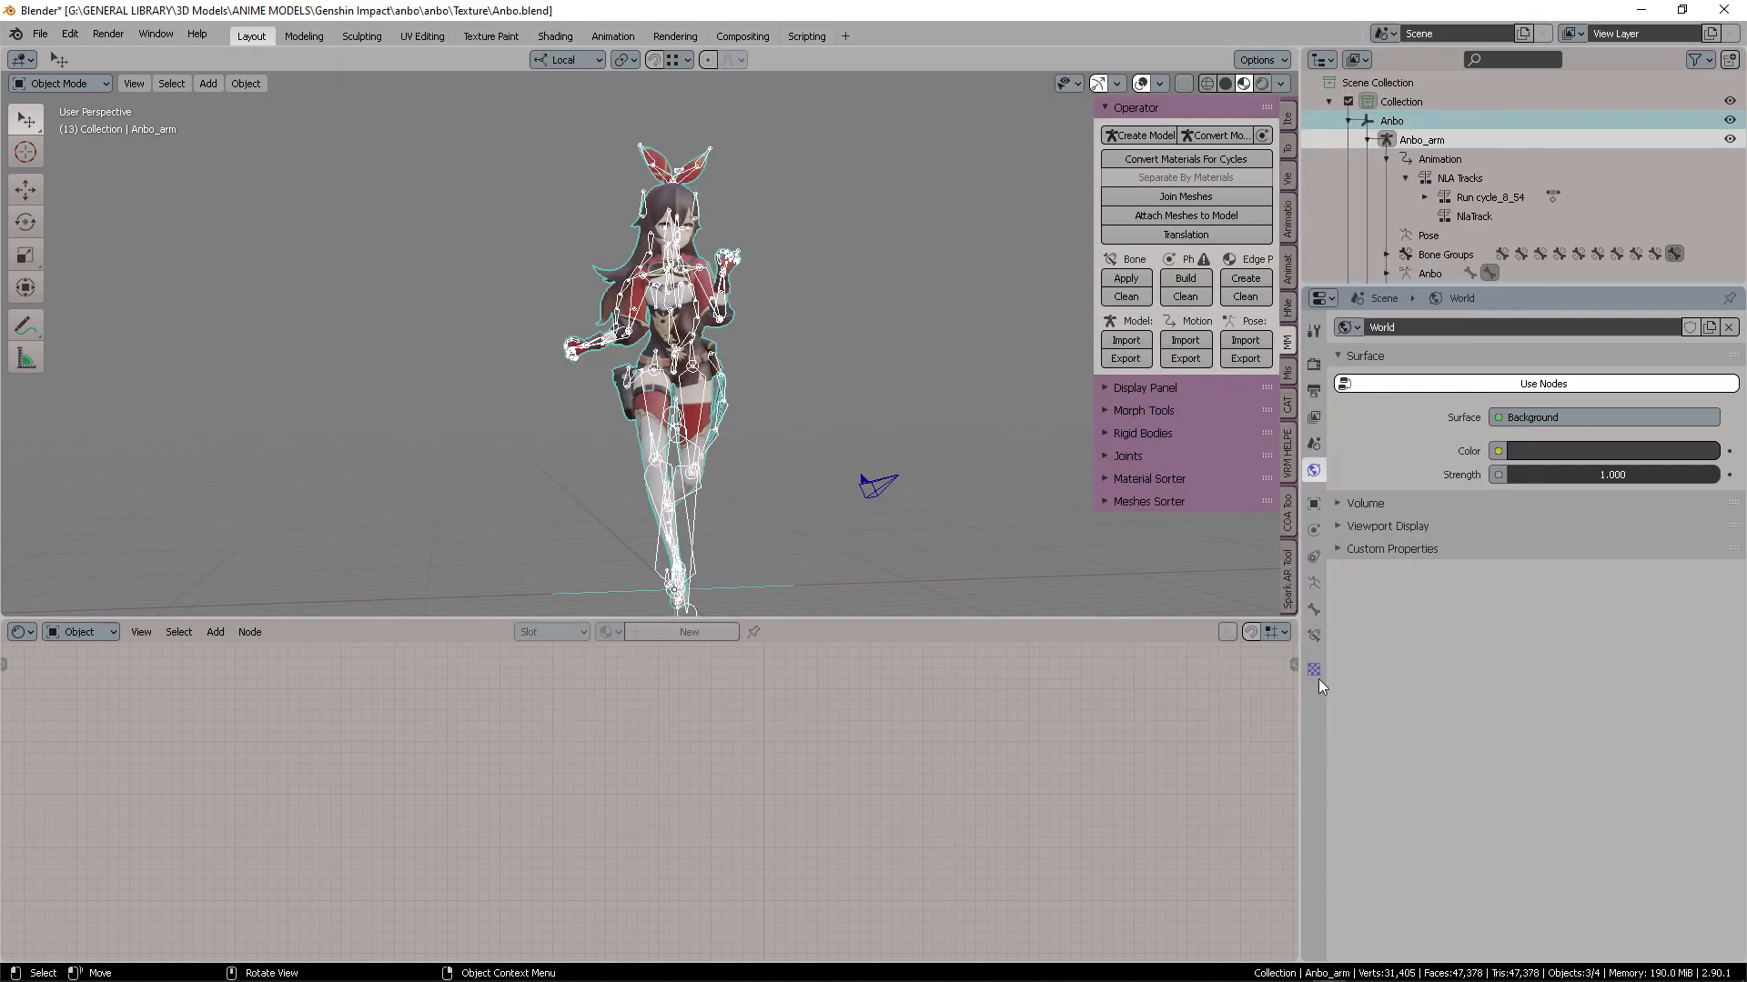
# Reopen the FBX export window and select its destination folder path
pyautogui.click(39, 38)
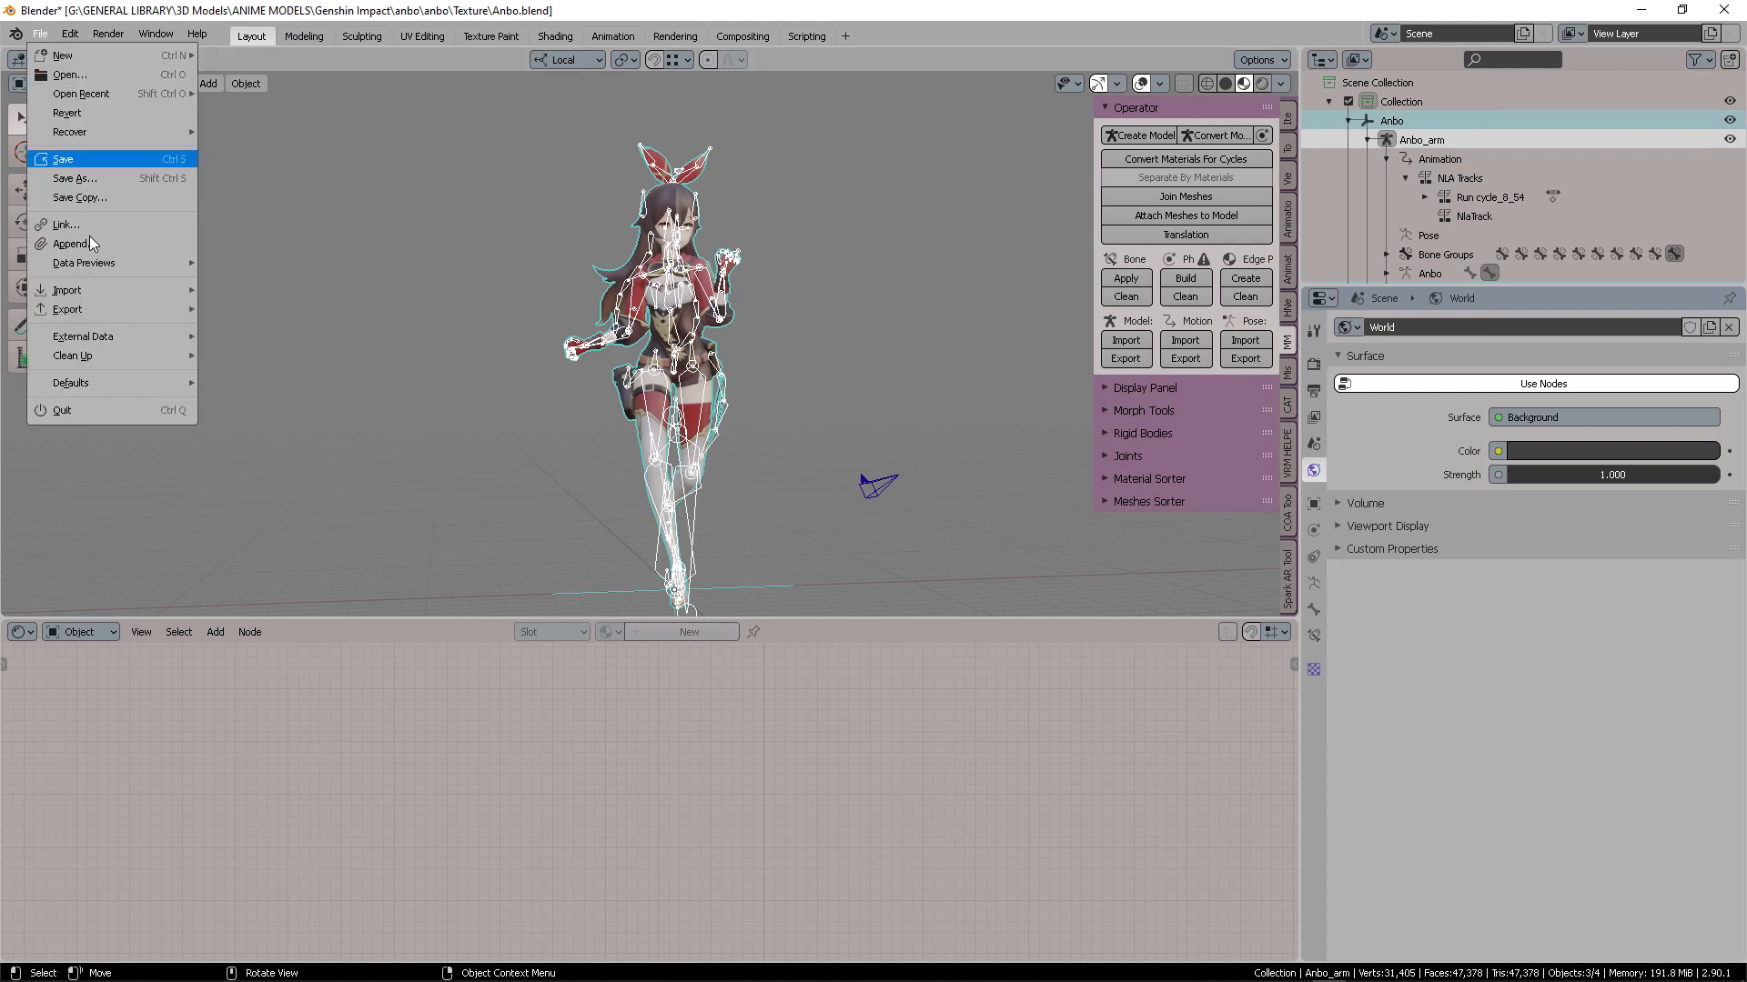
pyautogui.moveTo(105, 315)
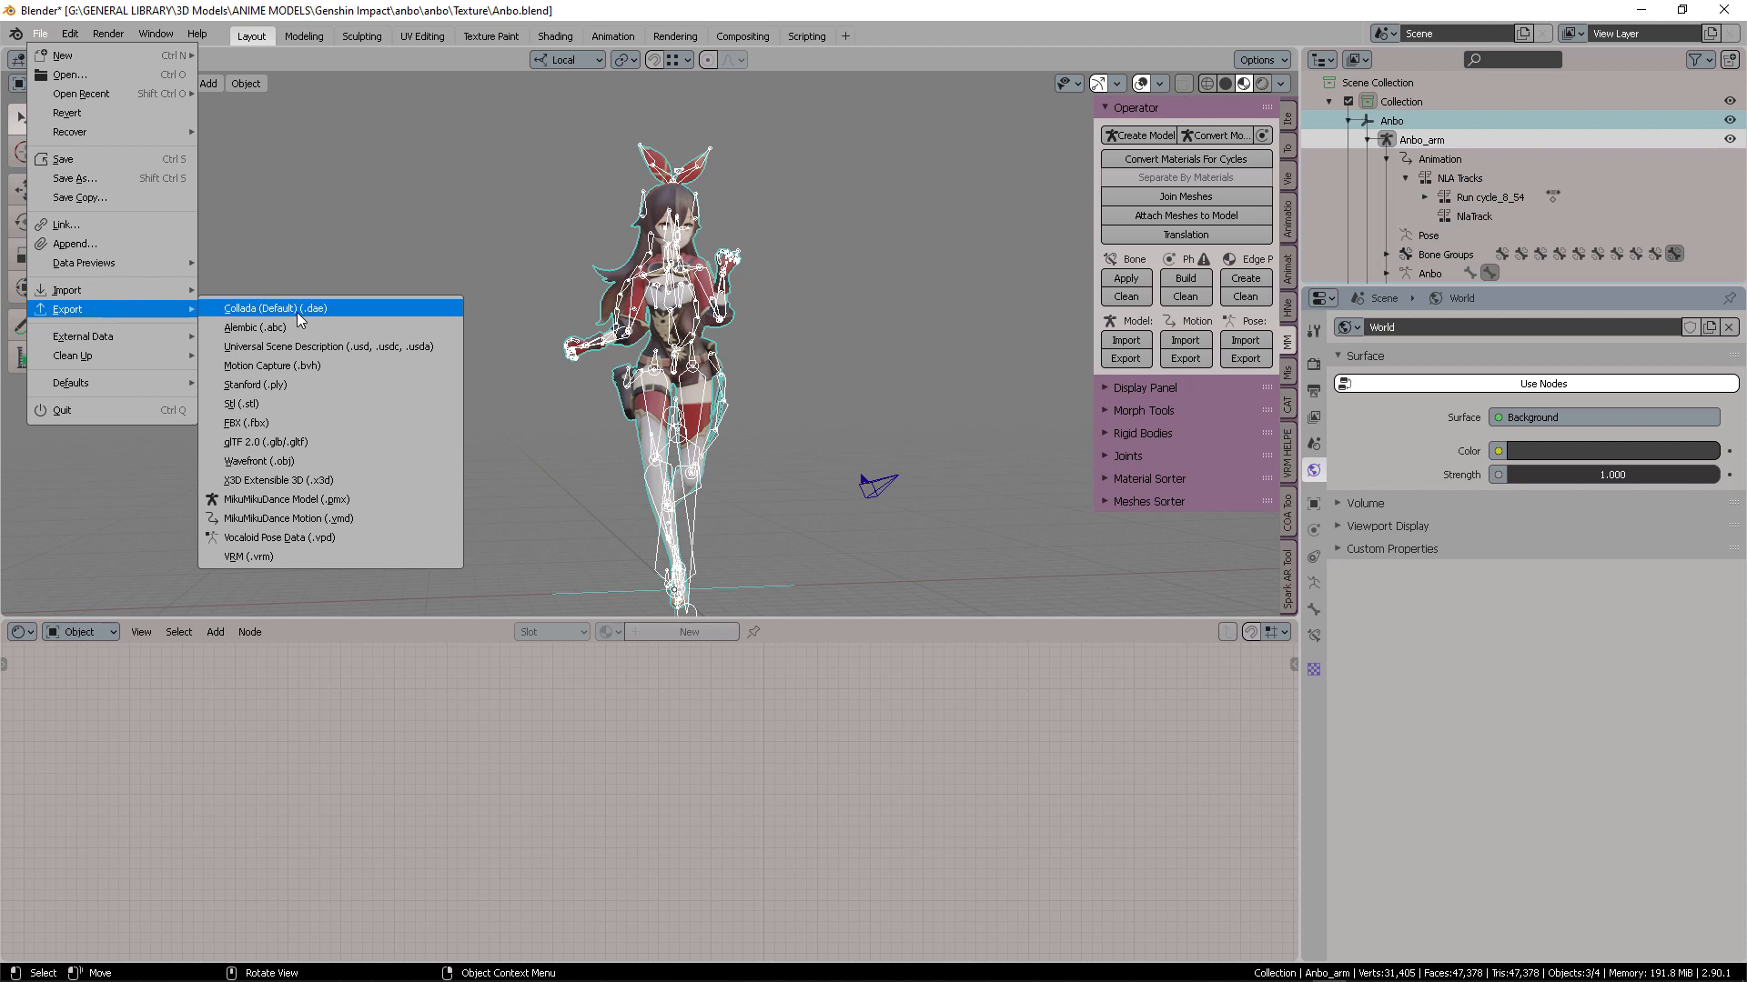
pyautogui.click(298, 424)
pyautogui.click(1045, 47)
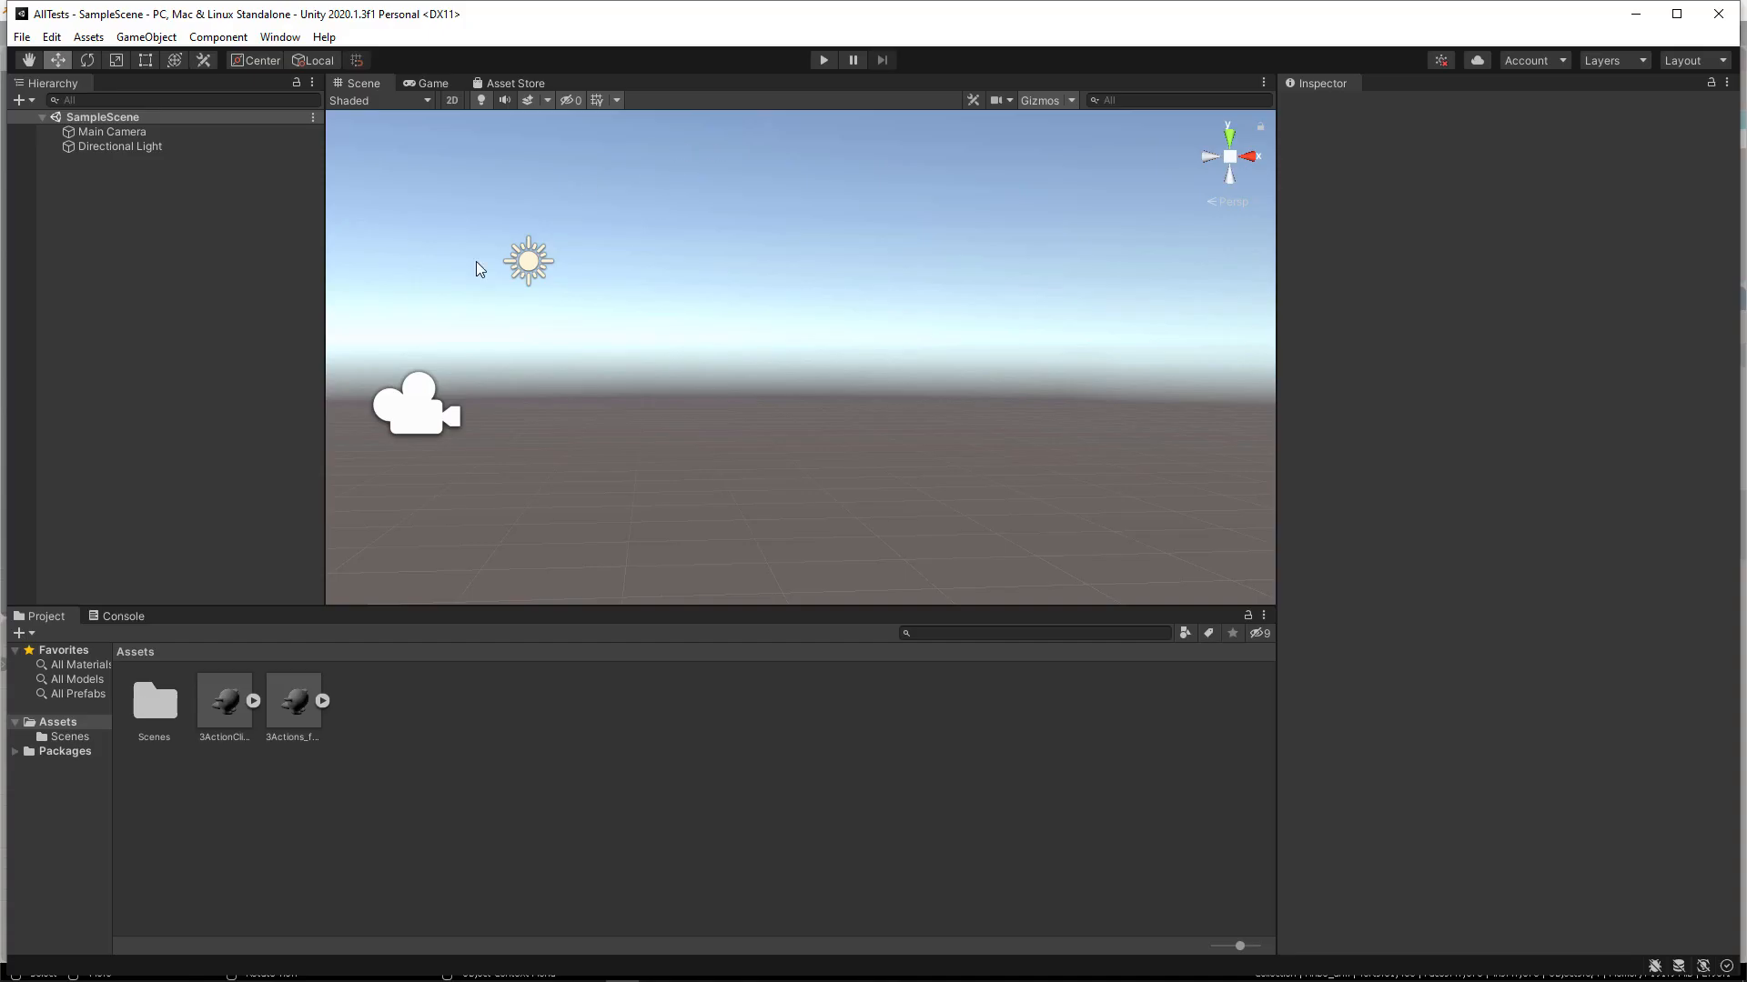
# In Unity, create a new folder named ANBO inside the project's Assets folder
pyautogui.click(56, 722)
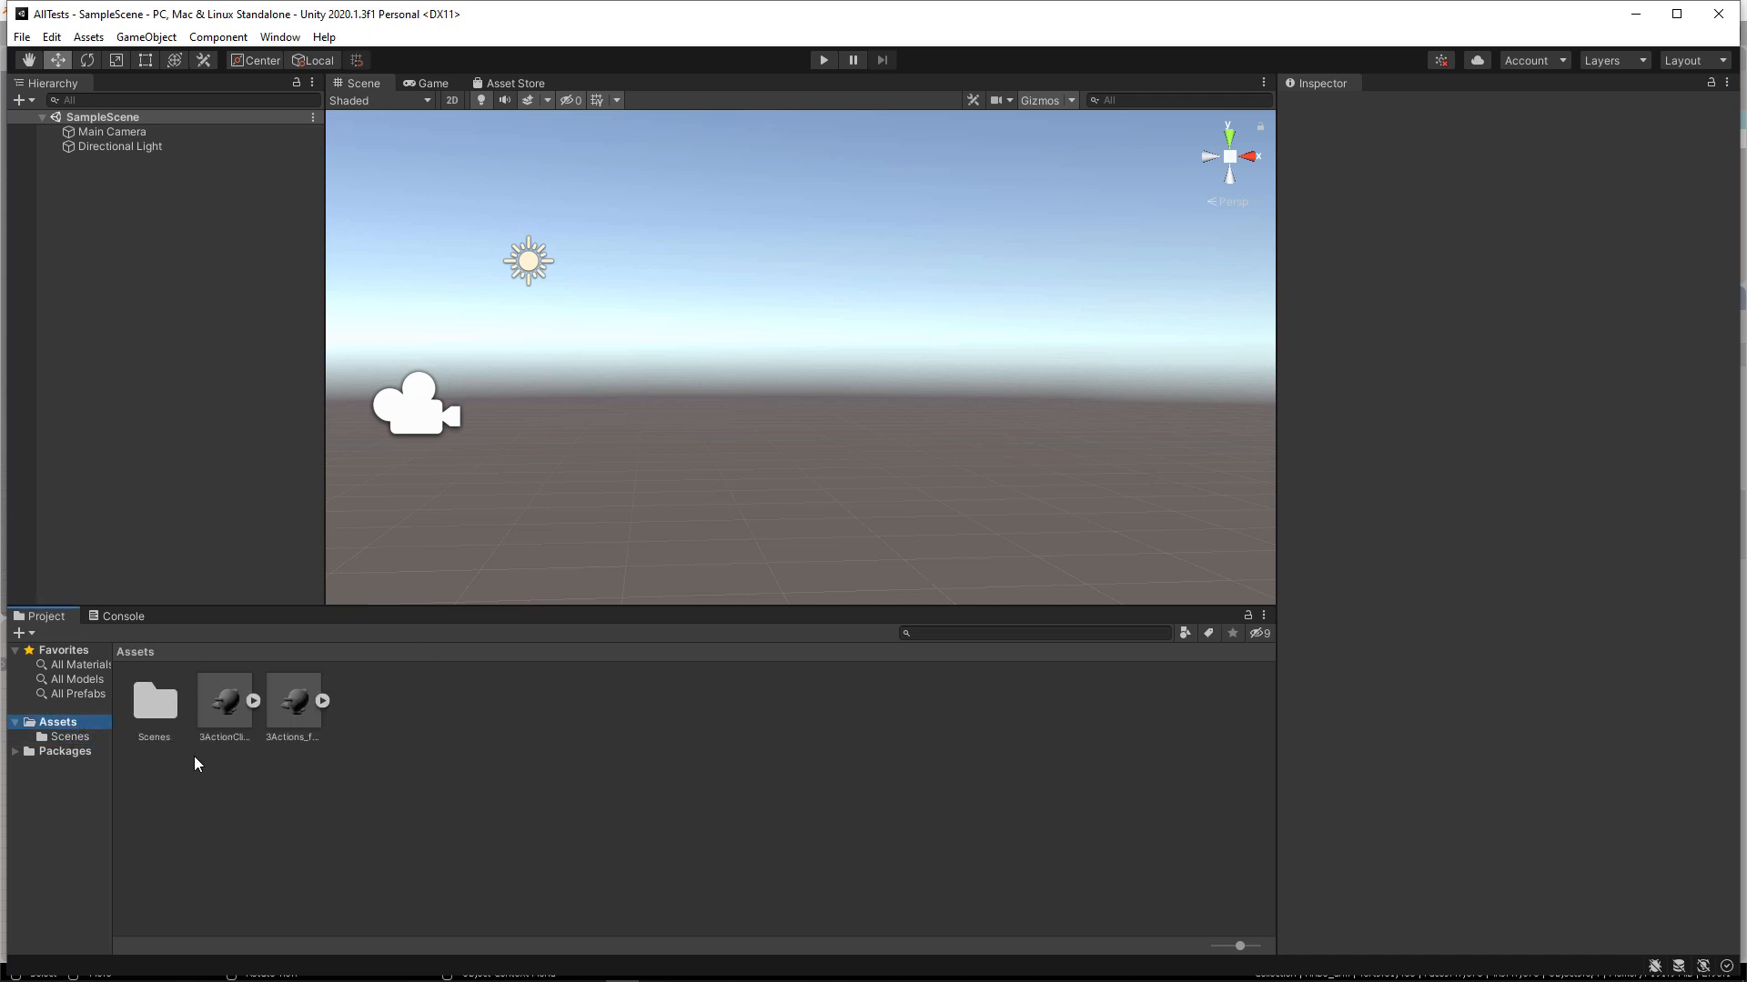
pyautogui.rightClick(249, 786)
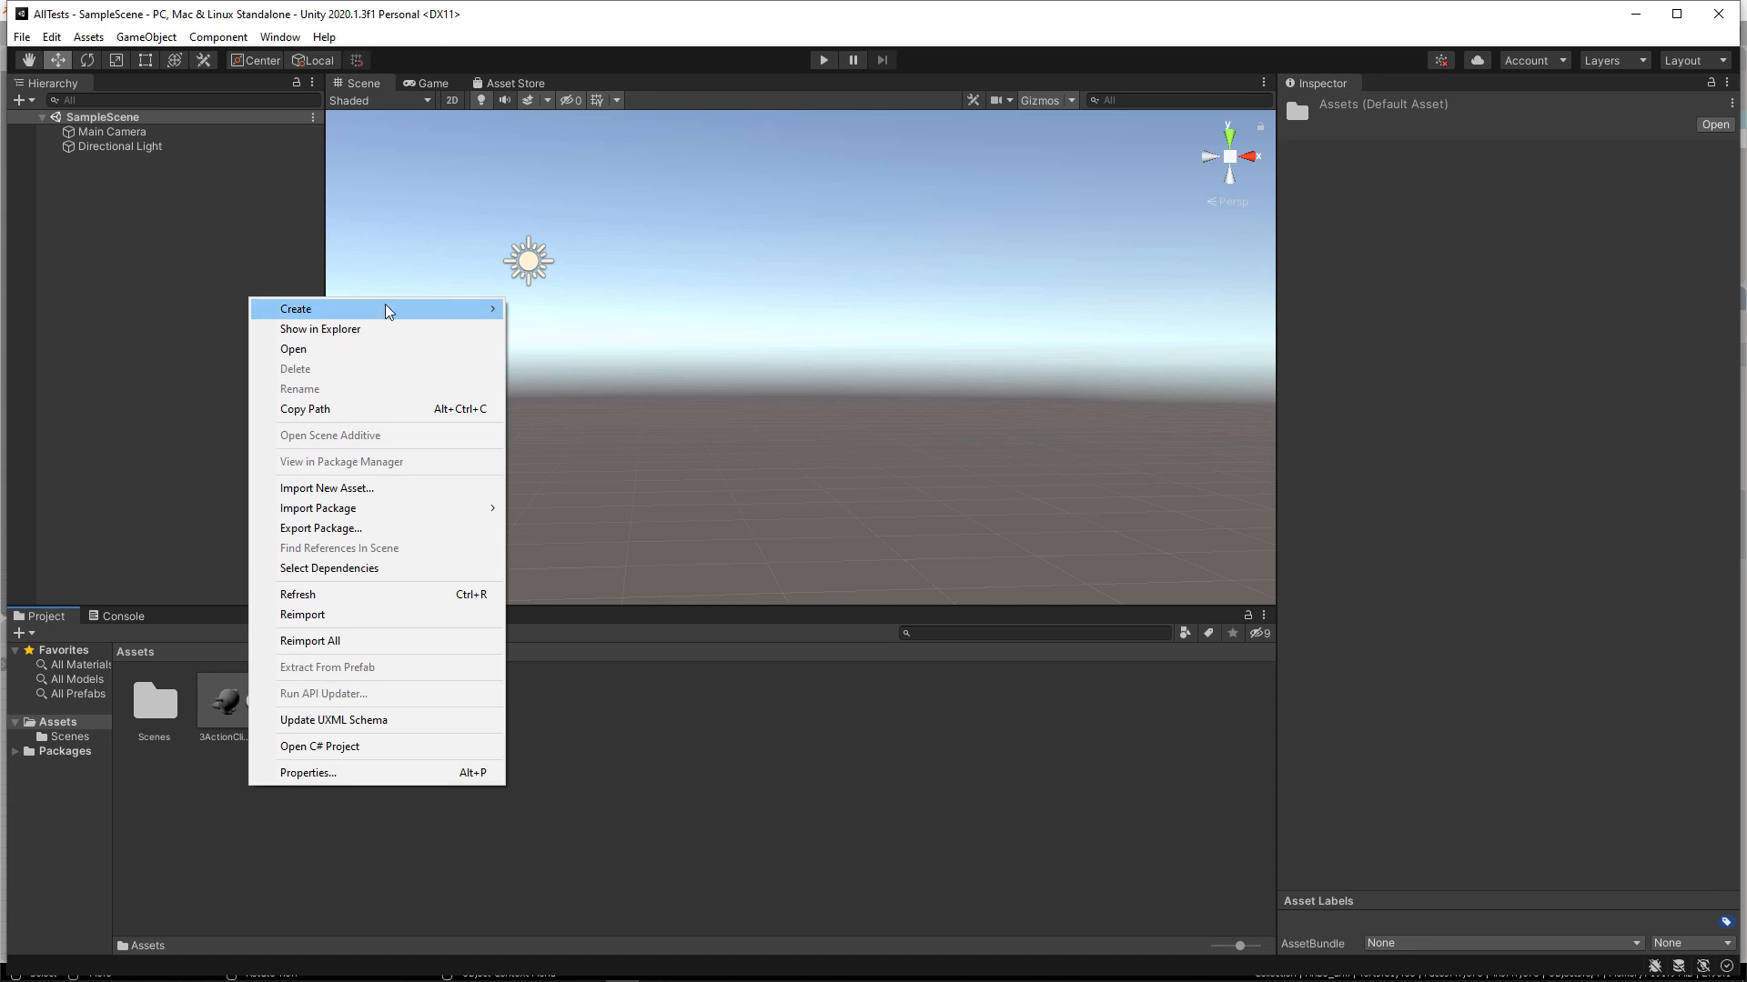
pyautogui.moveTo(390, 312)
pyautogui.click(602, 261)
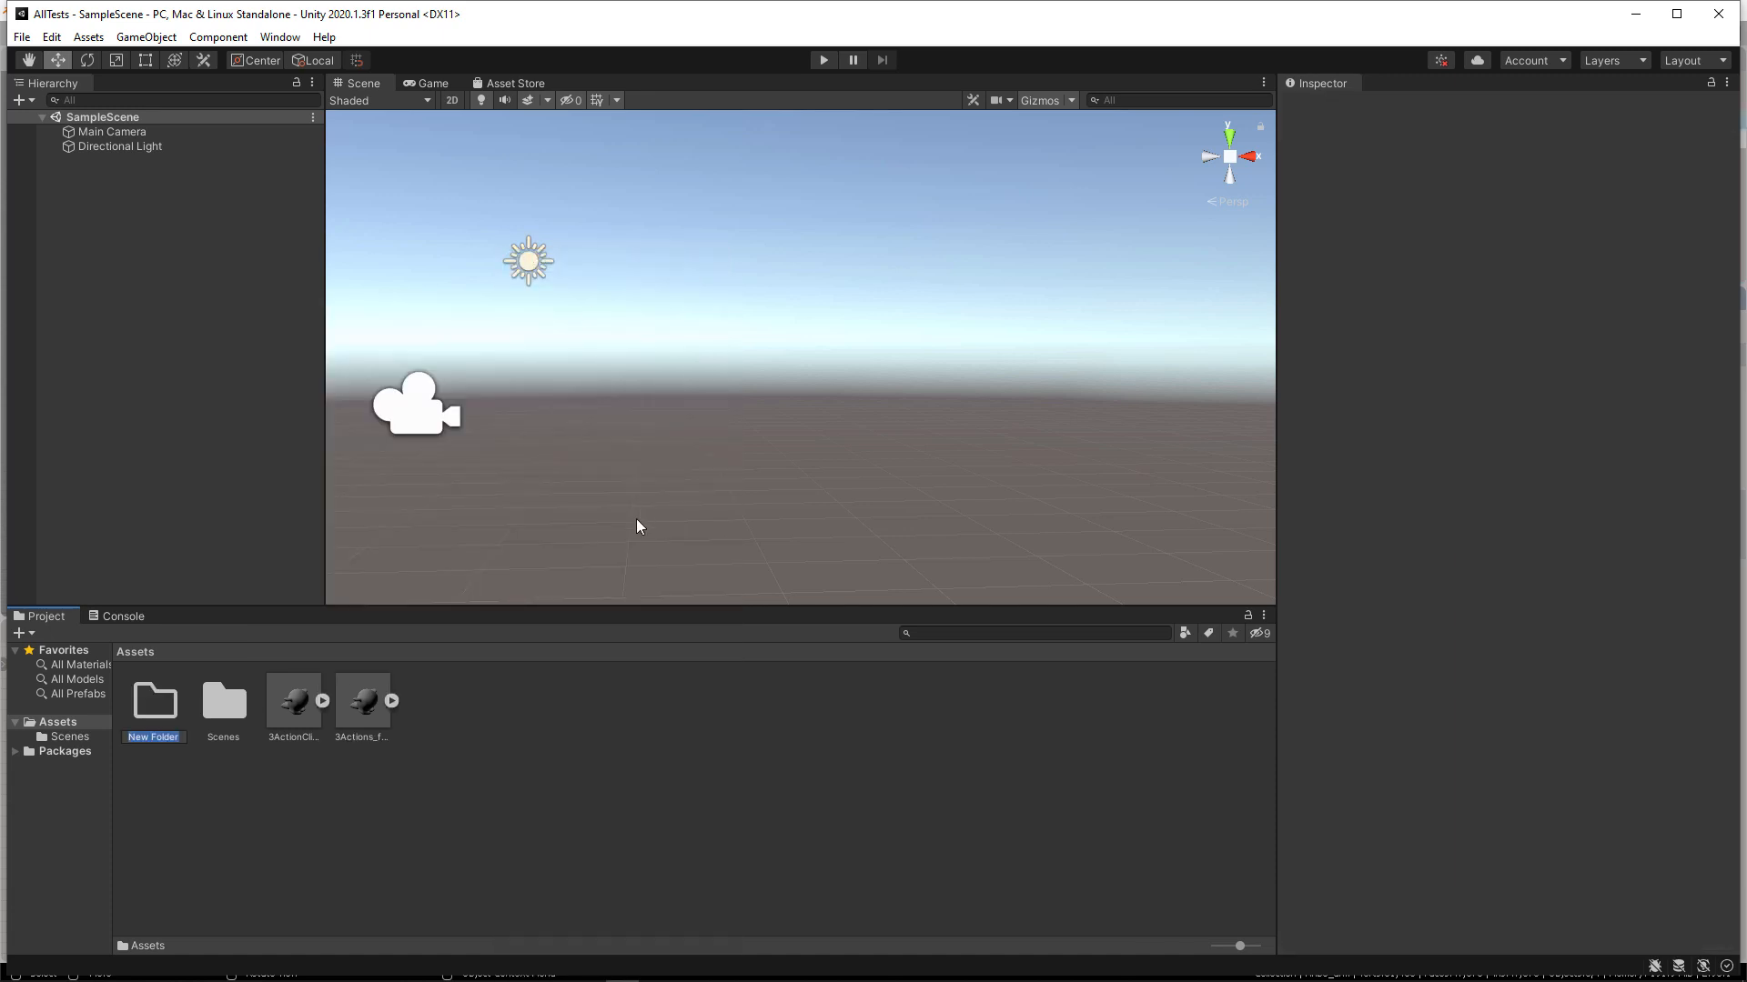
pyautogui.write('ANBO')
pyautogui.press('Return')
# Open the ANBO folder and import Anbo.fbx into it from the UNITY EXPORT folder in File Explorer
pyautogui.doubleClick(143, 709)
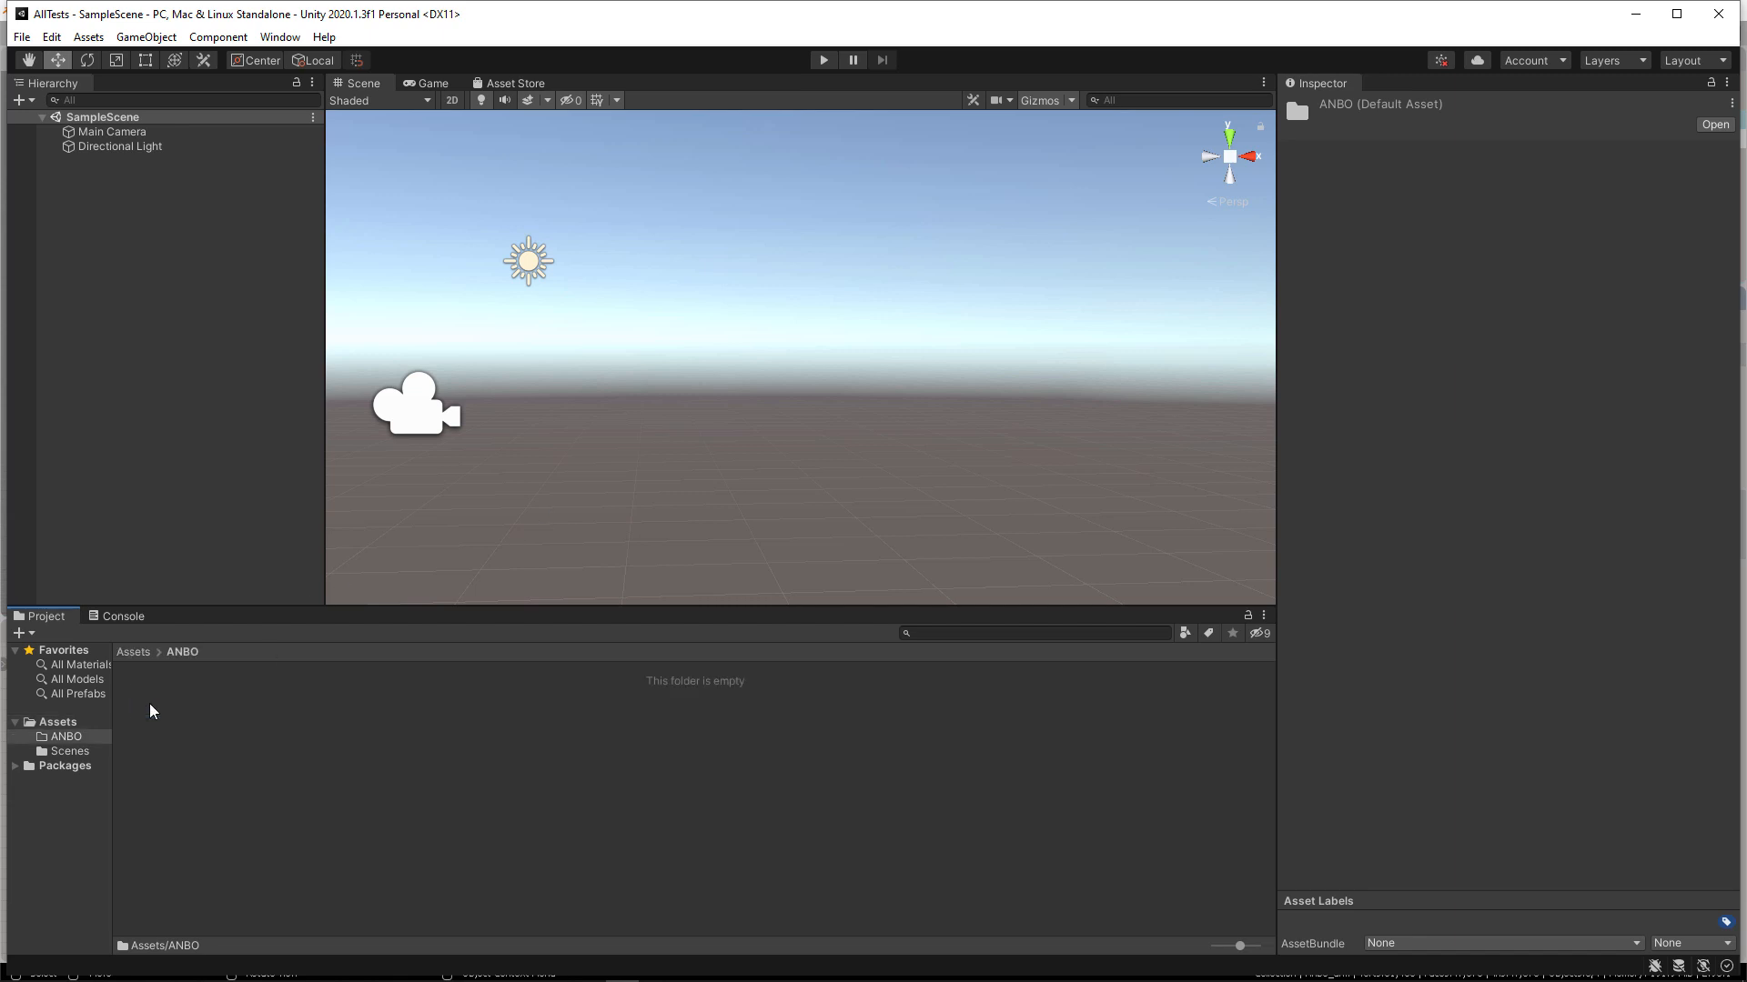
pyautogui.hotkey('alt', 'Tab')
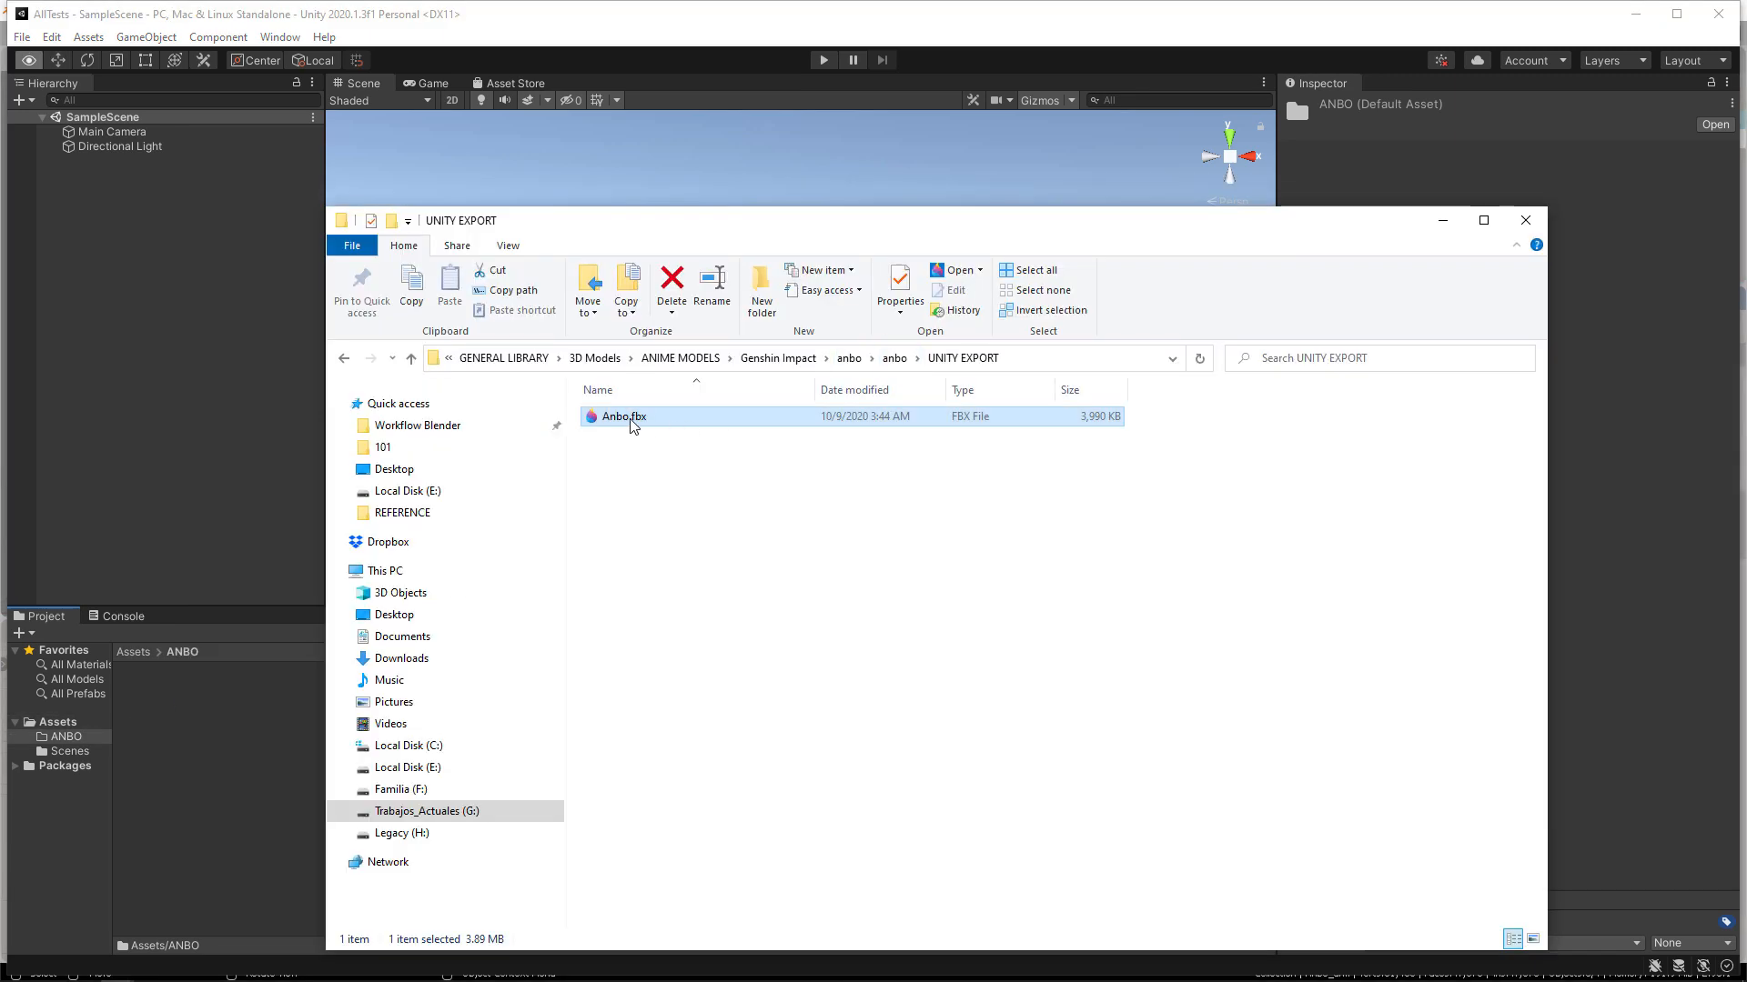
pyautogui.moveTo(634, 425); pyautogui.dragTo(238, 745)
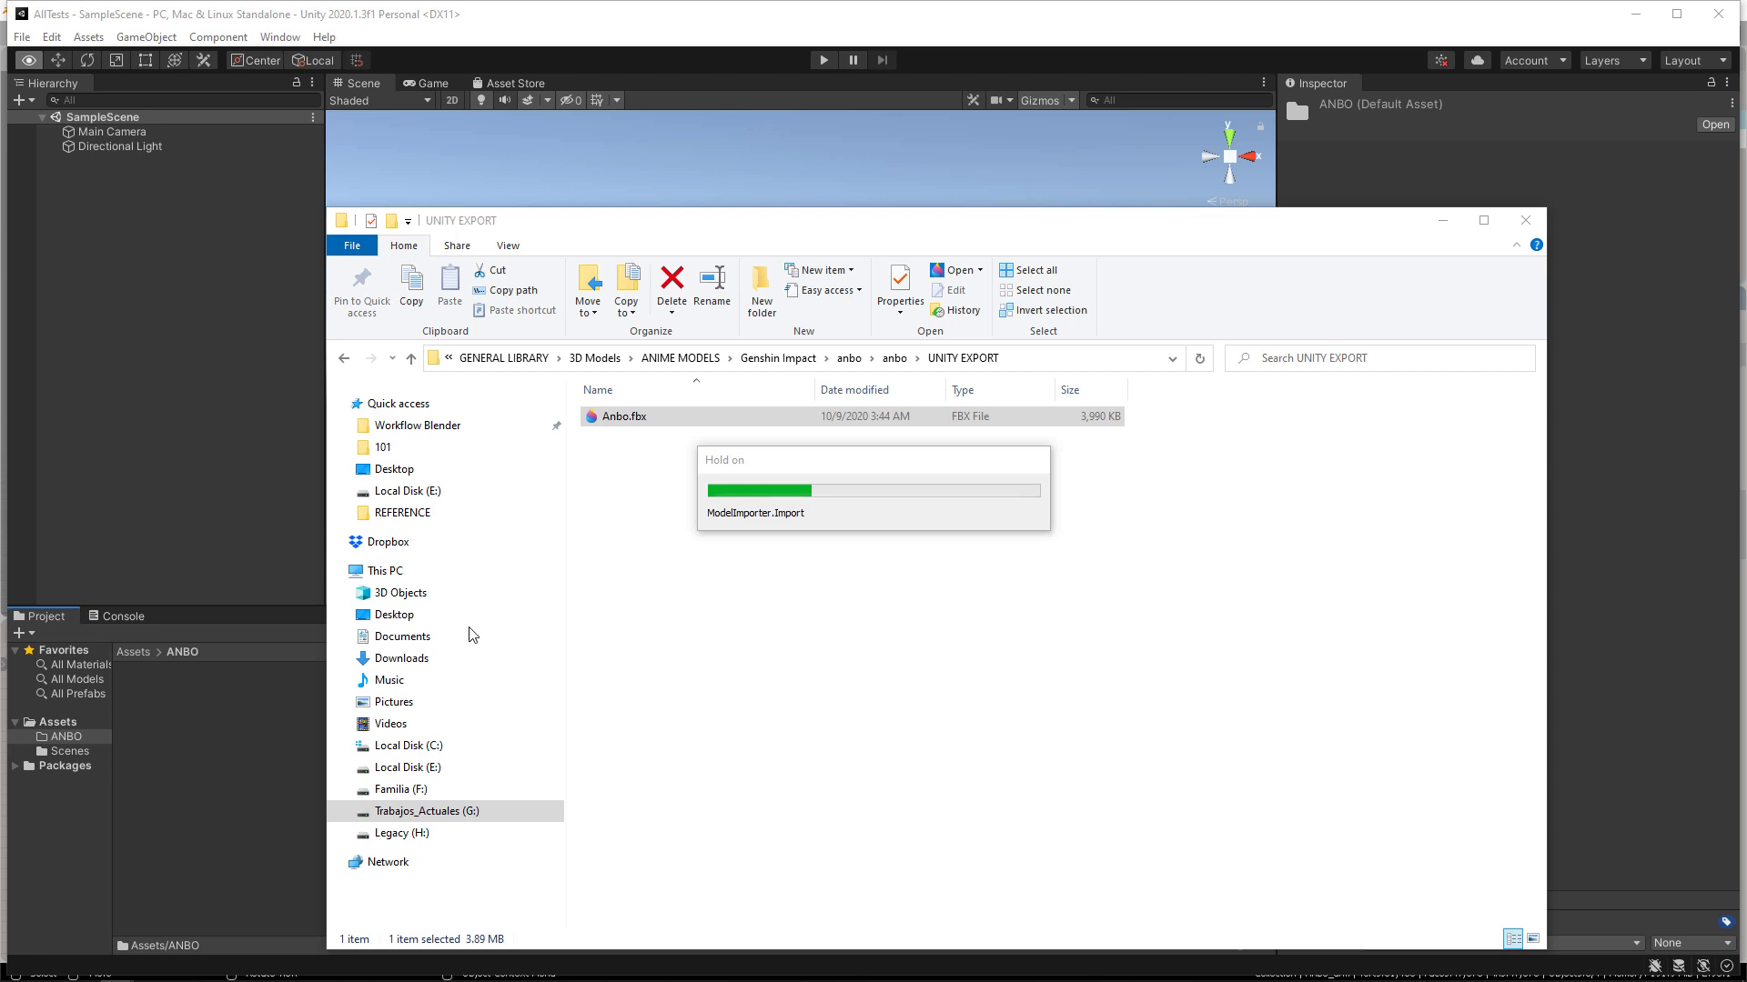
# Switch to Firefox, search the web for "unity chan" in a new tab, and browse the official UNITY-CHAN! website
pyautogui.hotkey('alt', 'Tab')
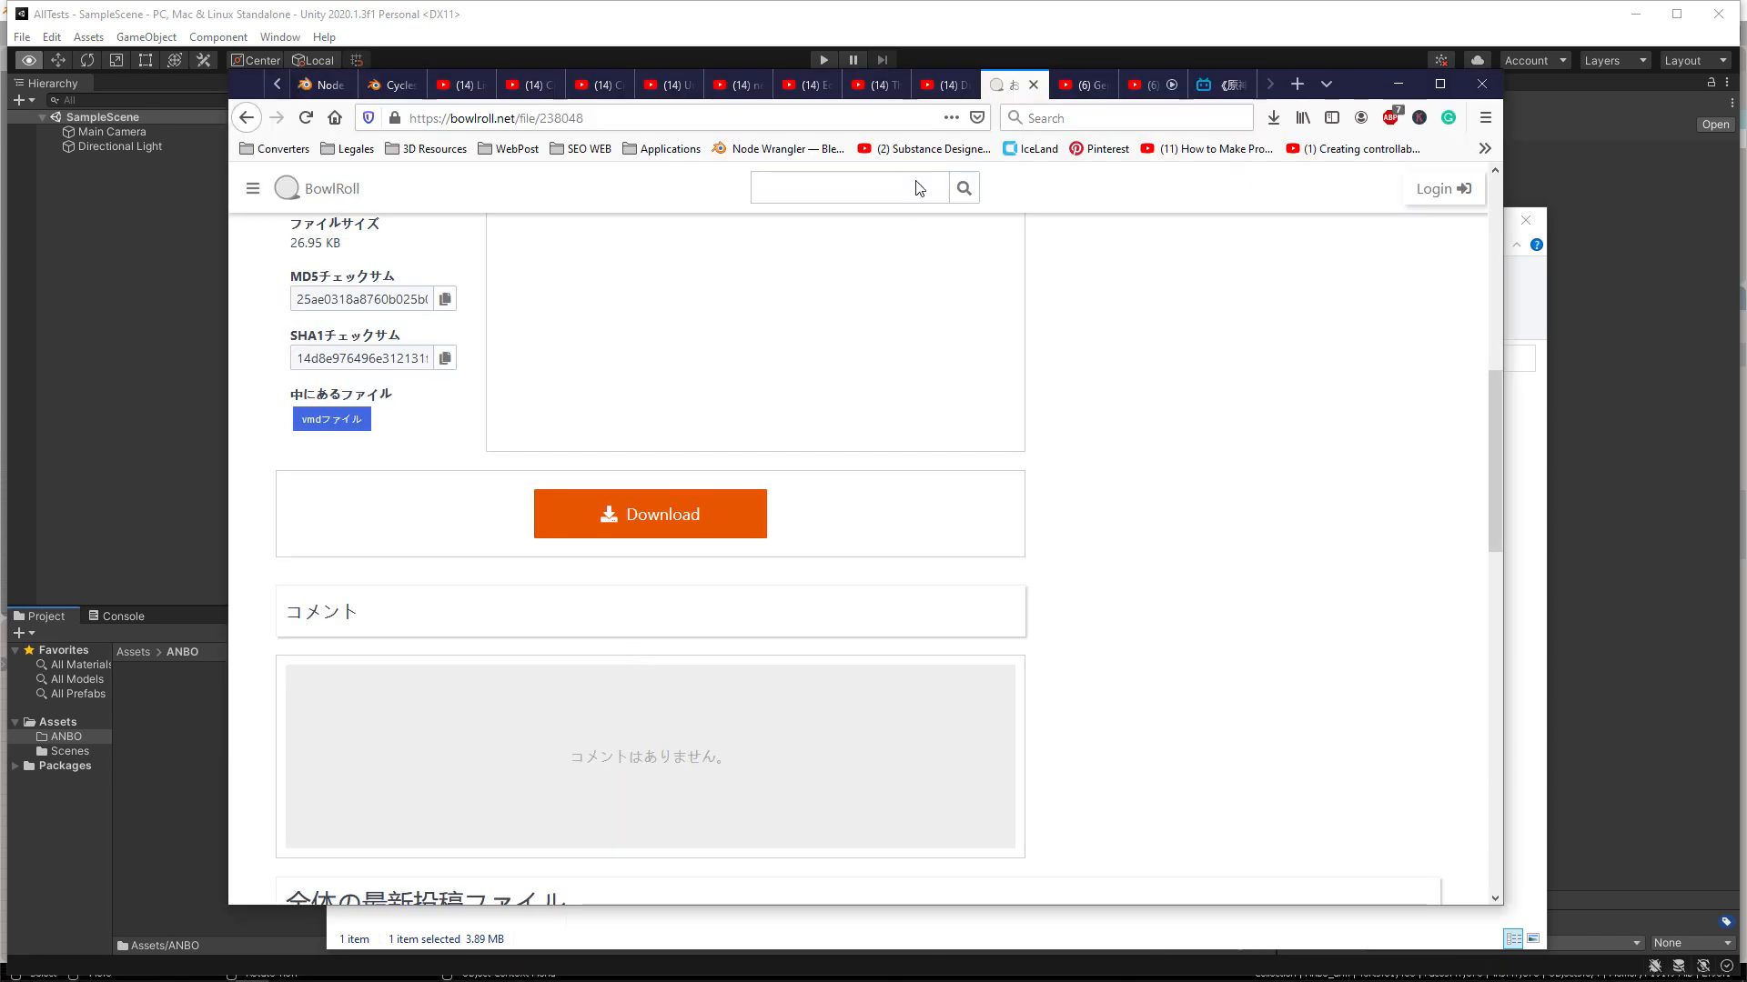
pyautogui.click(1297, 84)
pyautogui.write('unity chan')
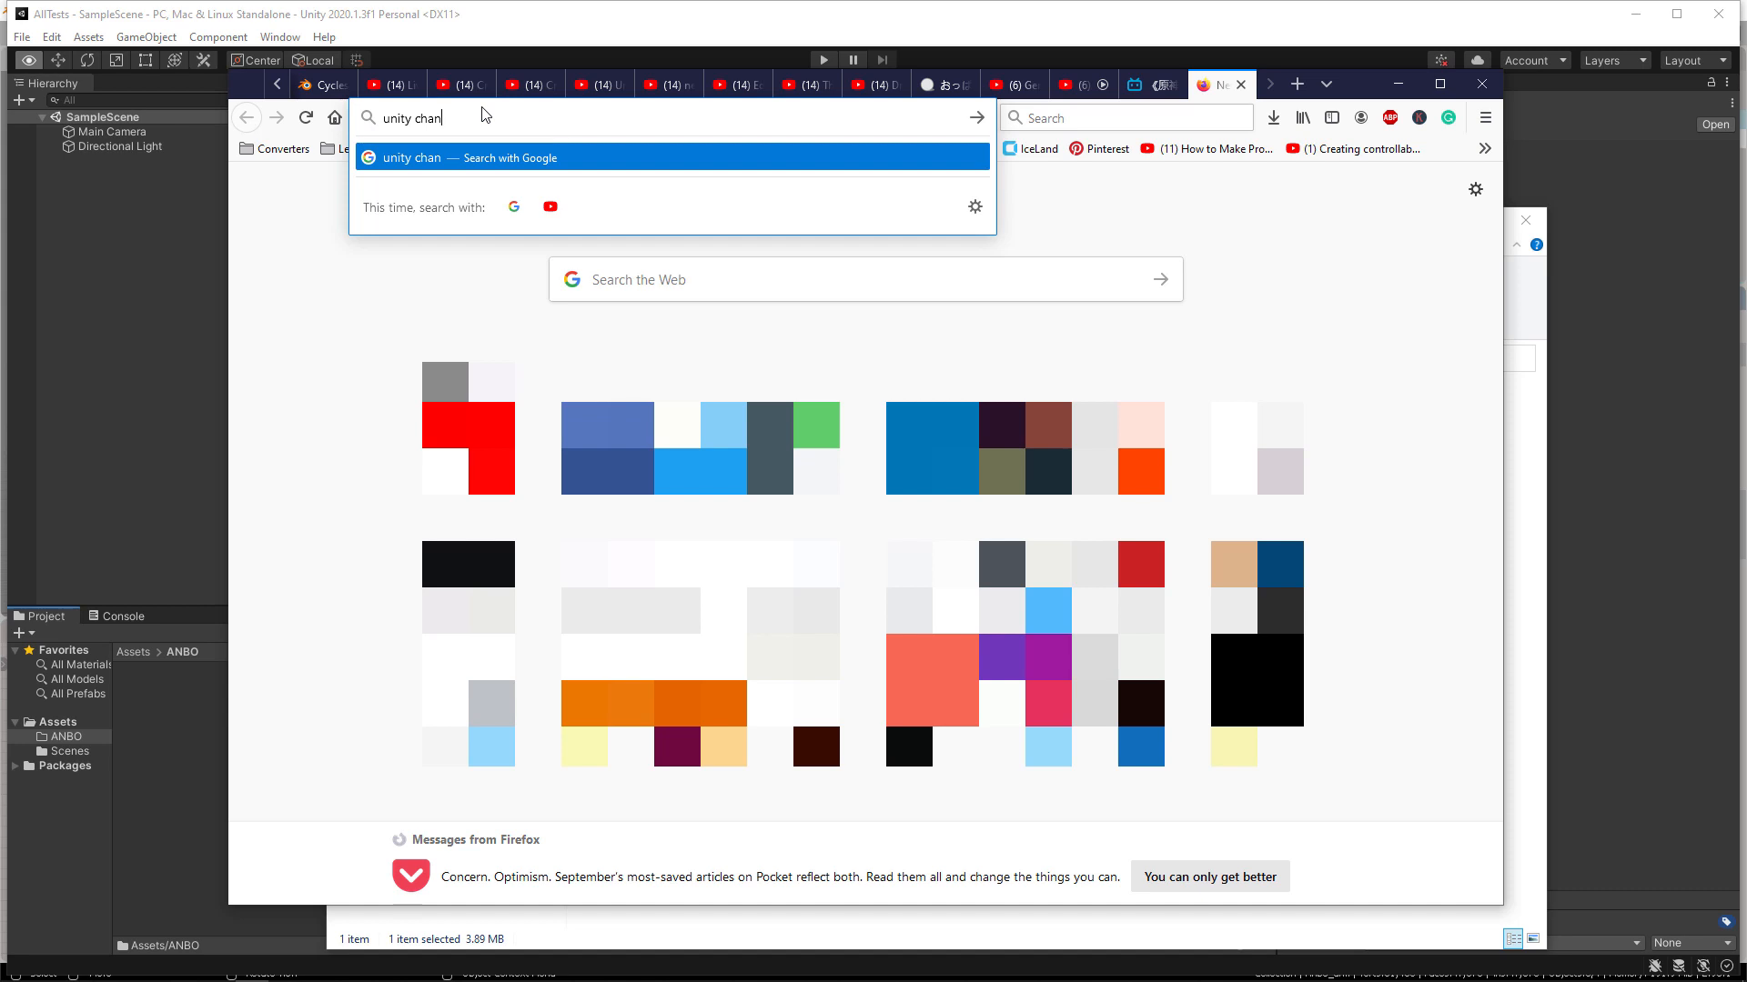
pyautogui.press('Return')
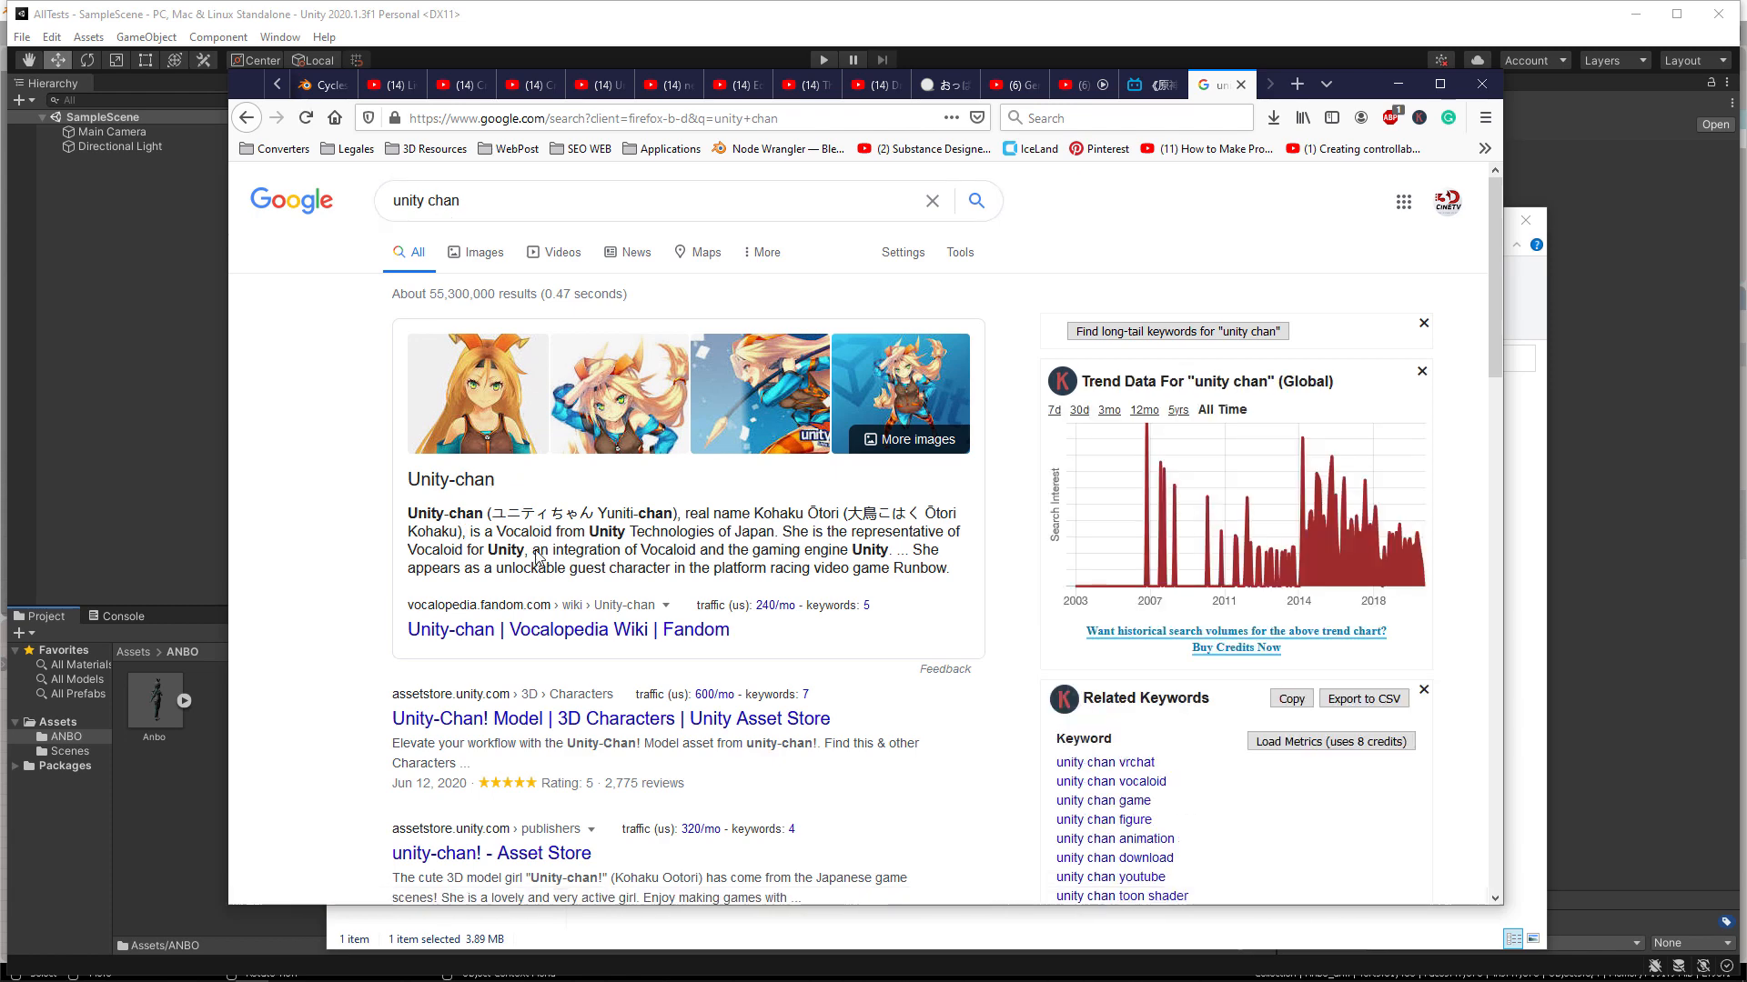
pyautogui.scroll(-4, 500, 628)
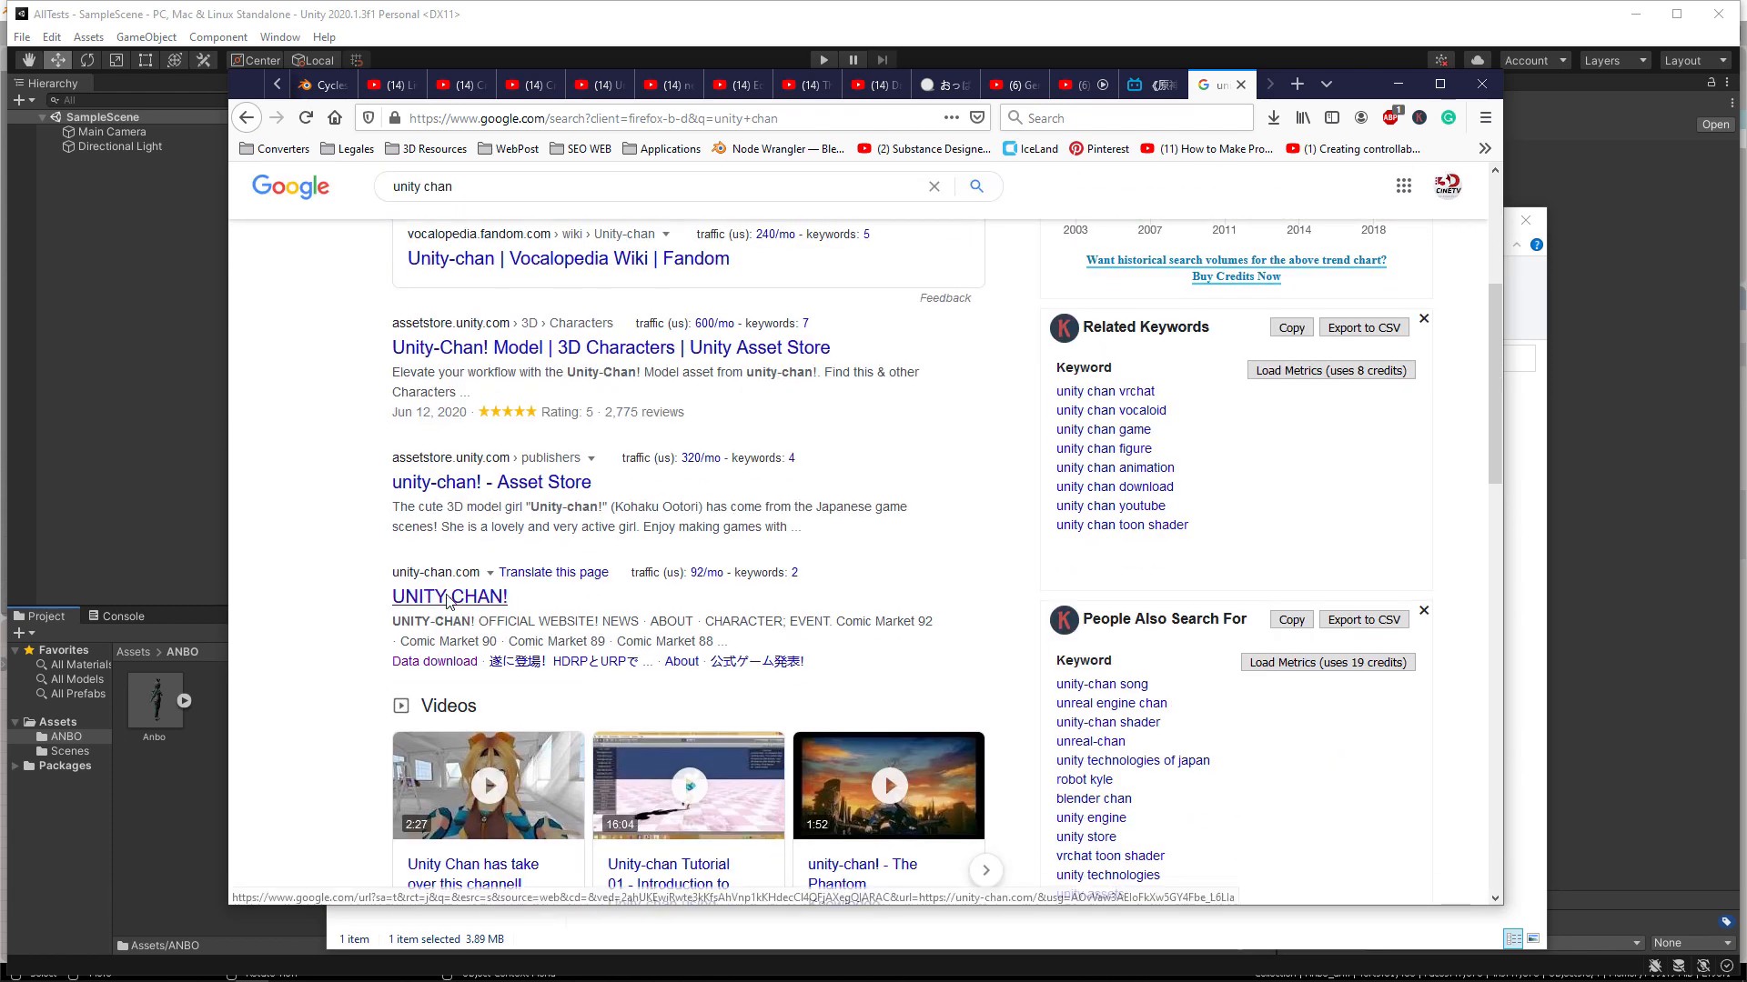
pyautogui.click(455, 597)
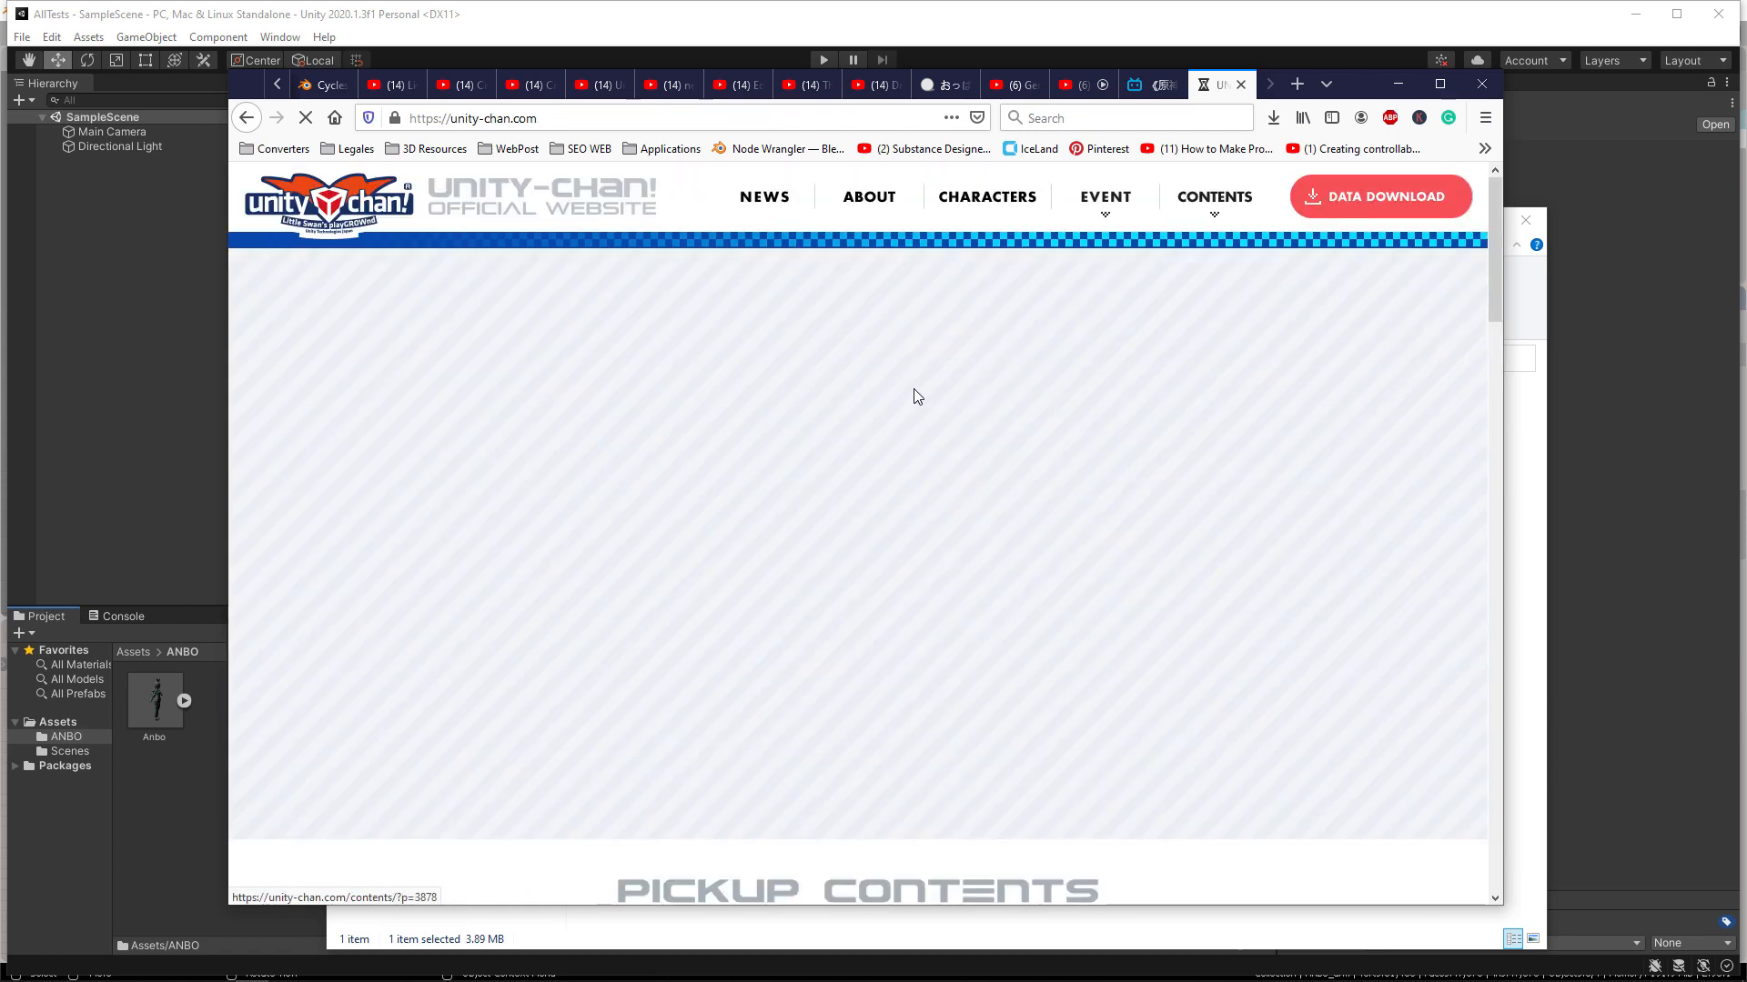
pyautogui.scroll(-8, 674, 565)
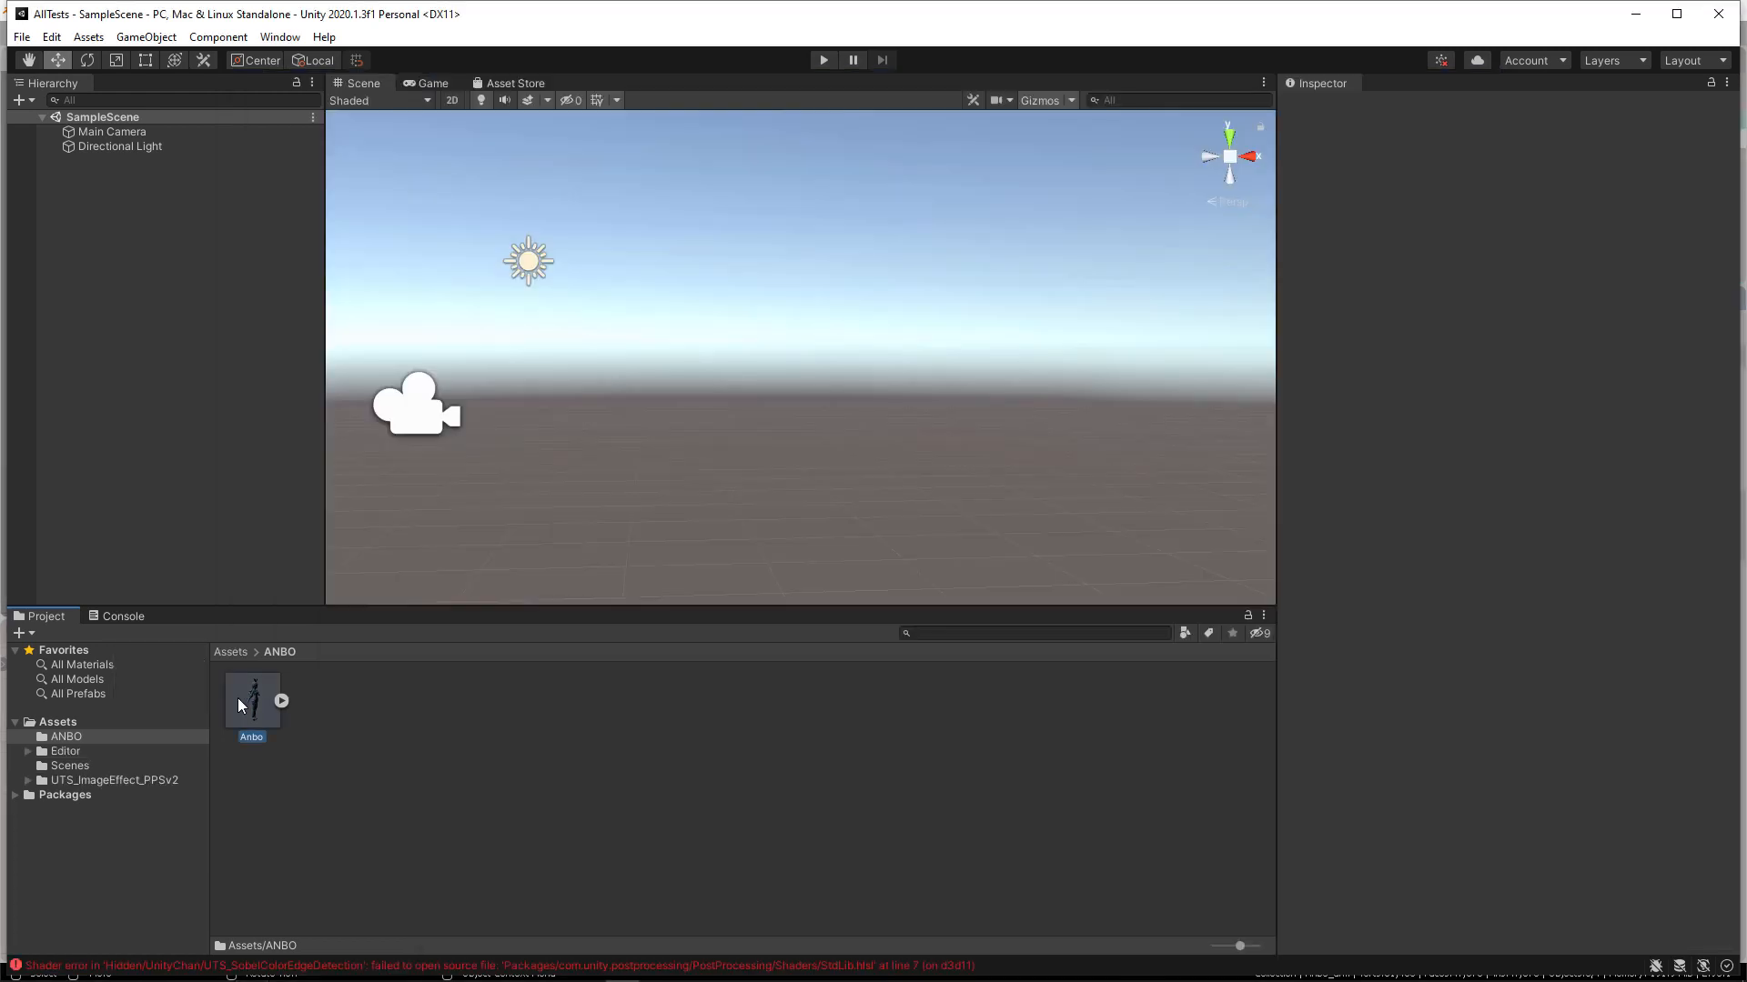
# Back in Unity, select the imported Anbo model and play its Run cycle_8_54 clip in the animation preview
pyautogui.click(238, 698)
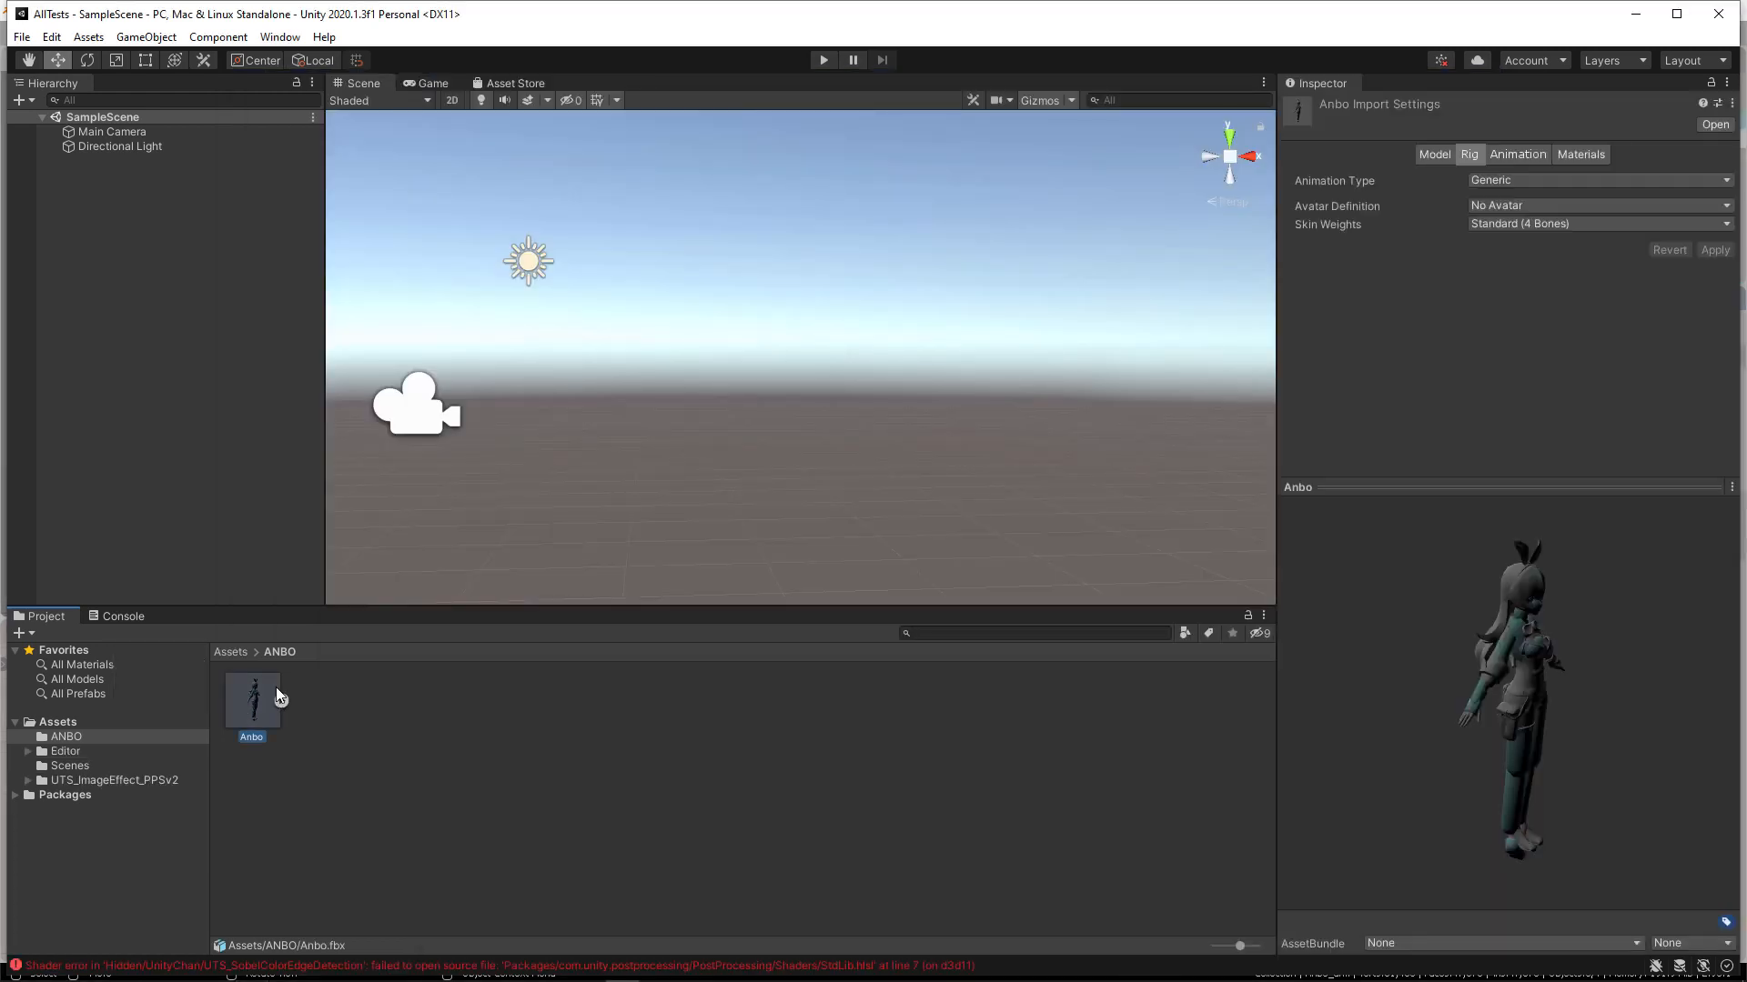
pyautogui.moveTo(1383, 635); pyautogui.dragTo(1538, 601)
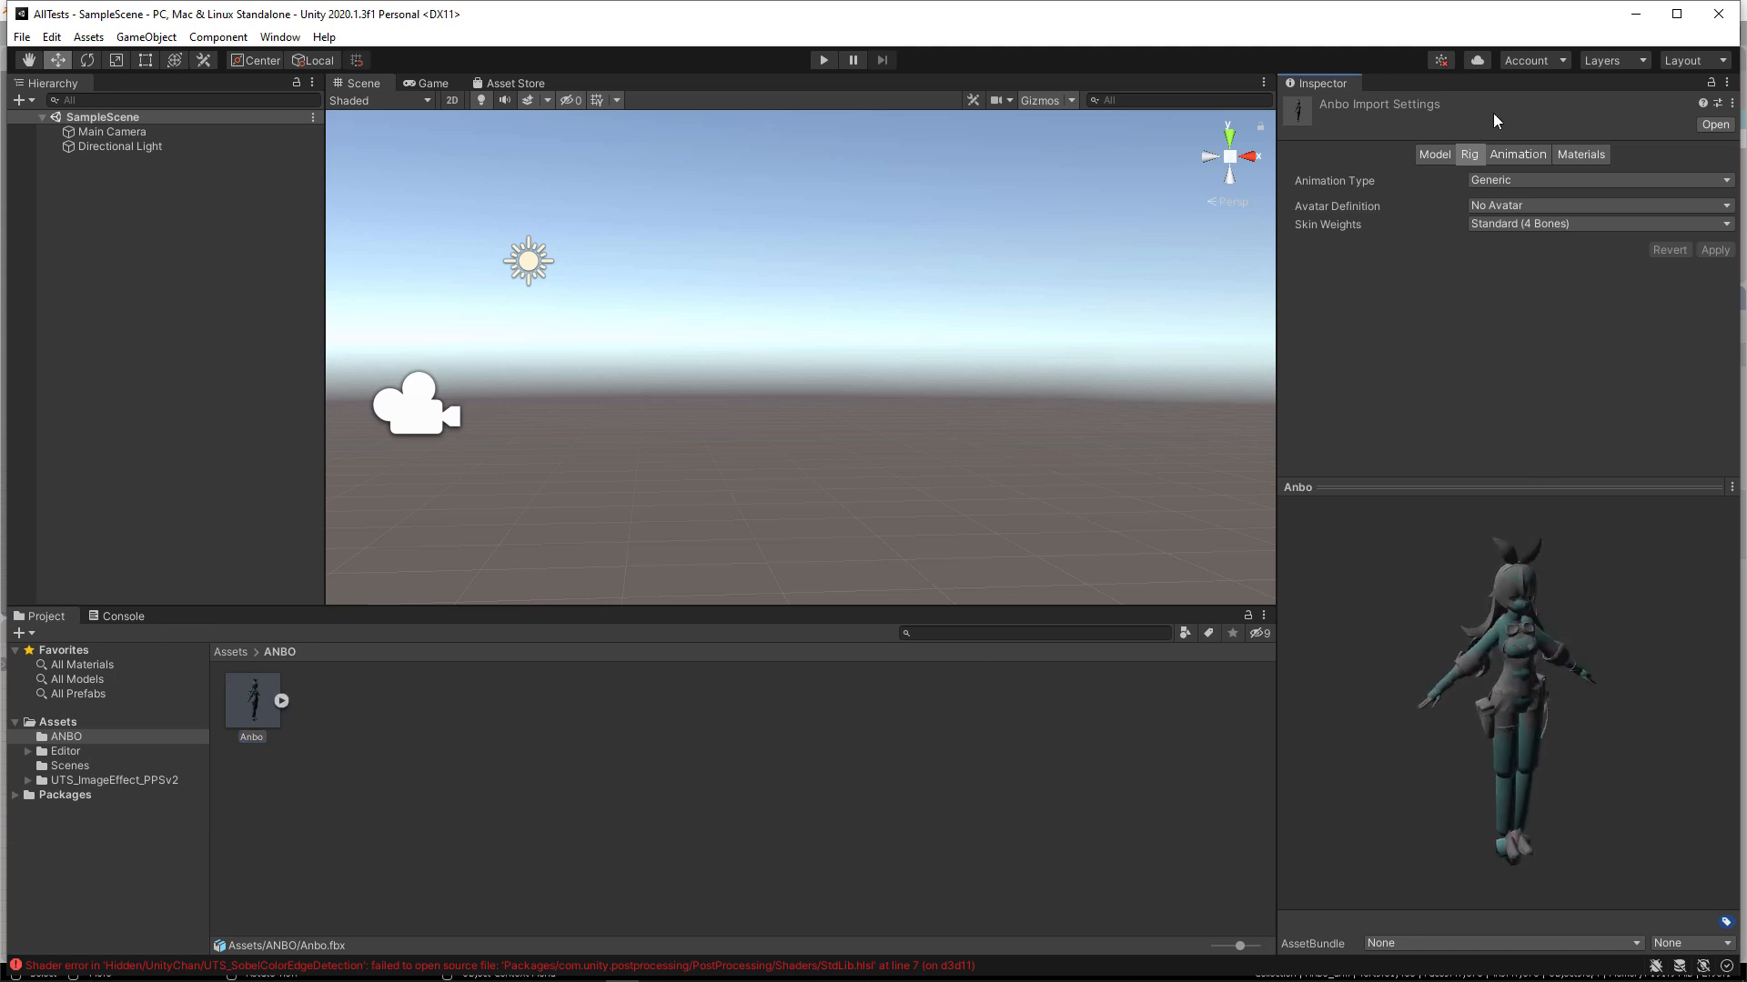
pyautogui.click(1512, 153)
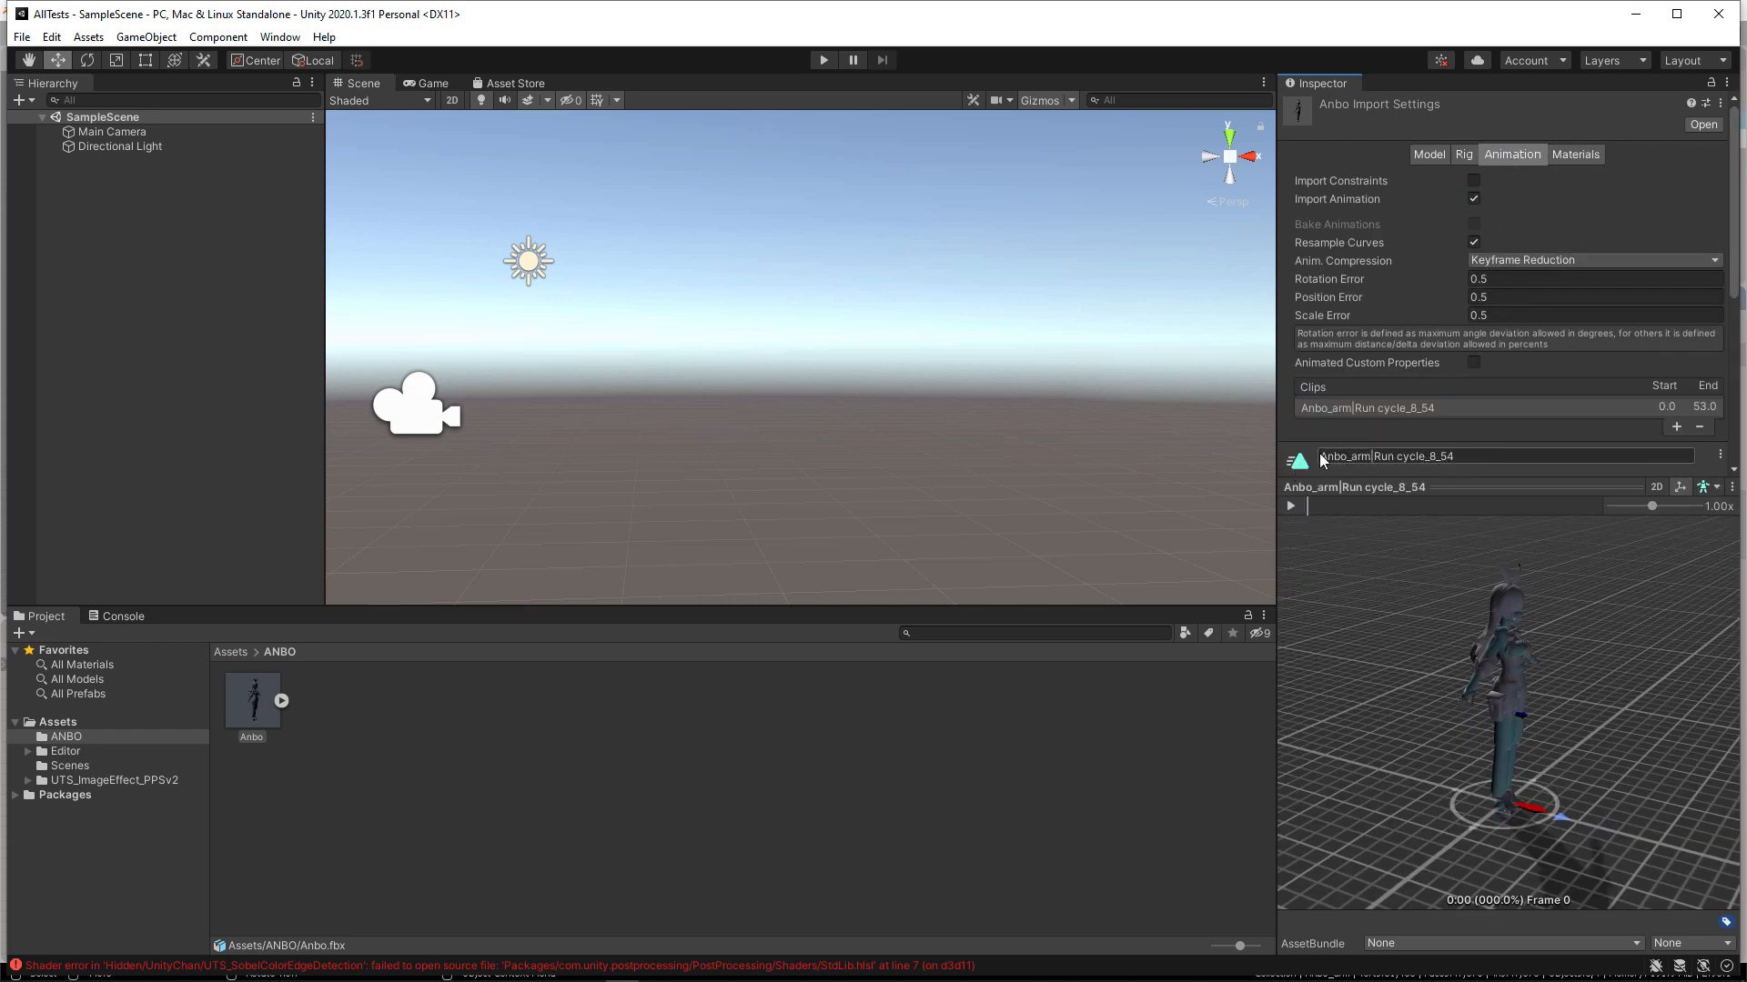
pyautogui.click(1425, 465)
pyautogui.click(1295, 504)
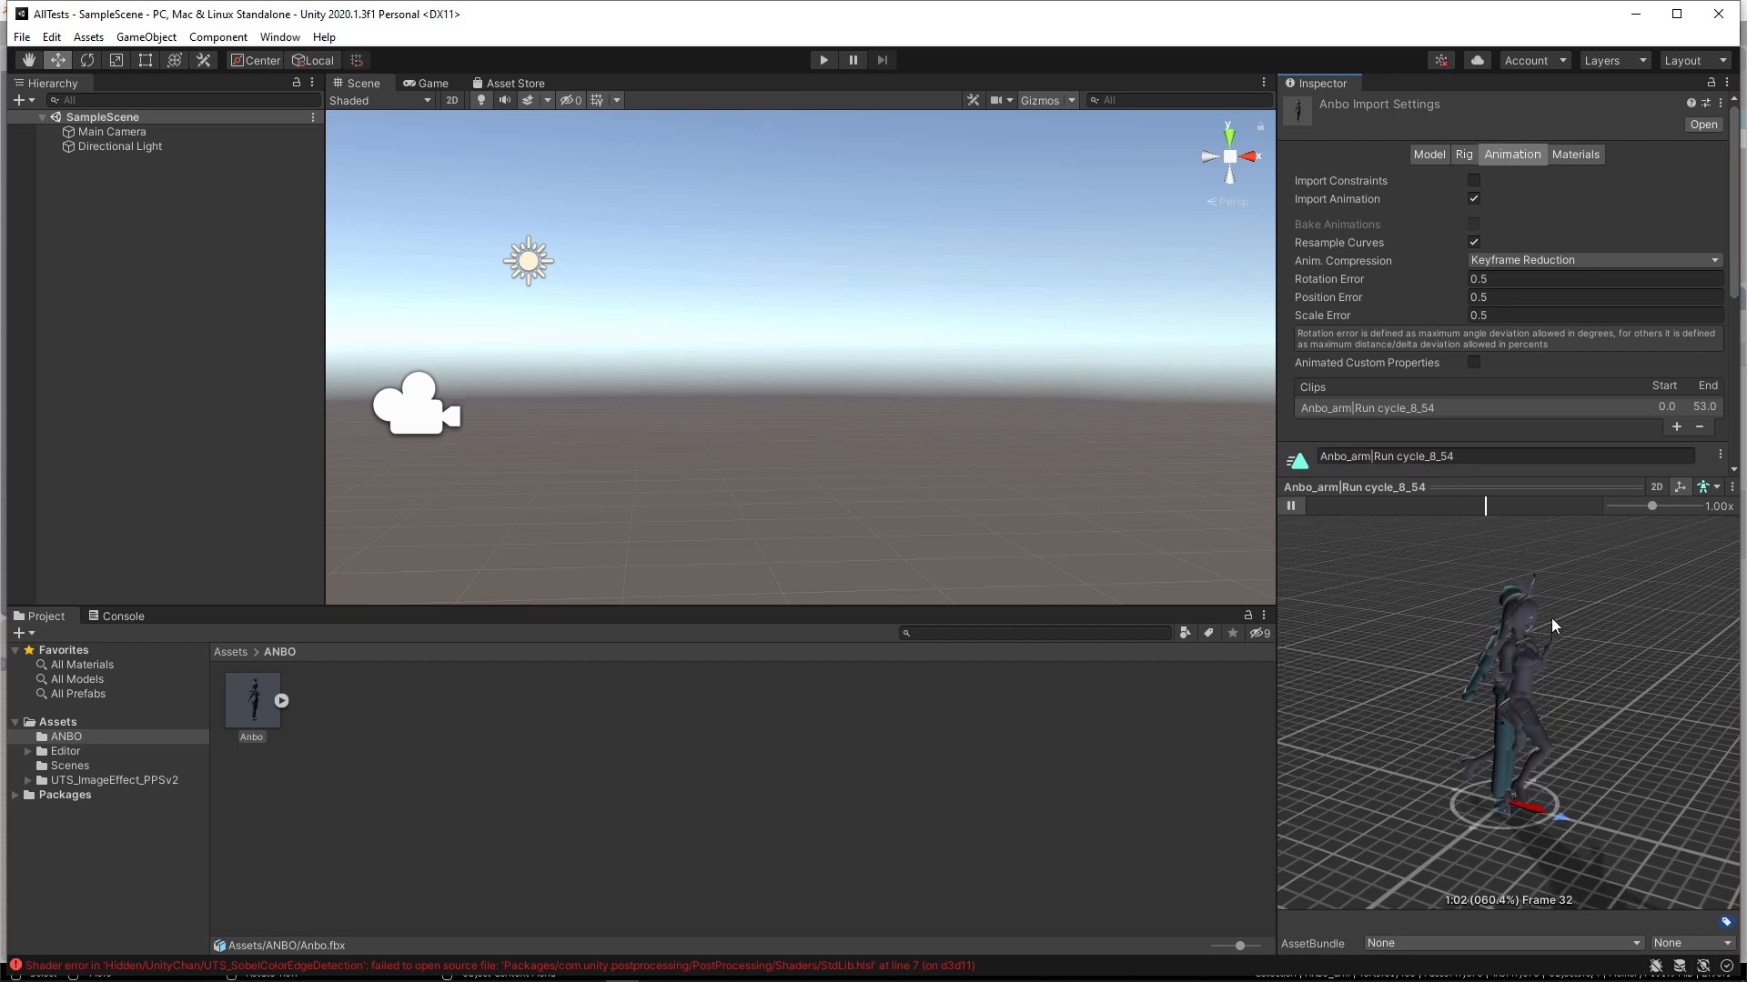
pyautogui.scroll(8, 1586, 626)
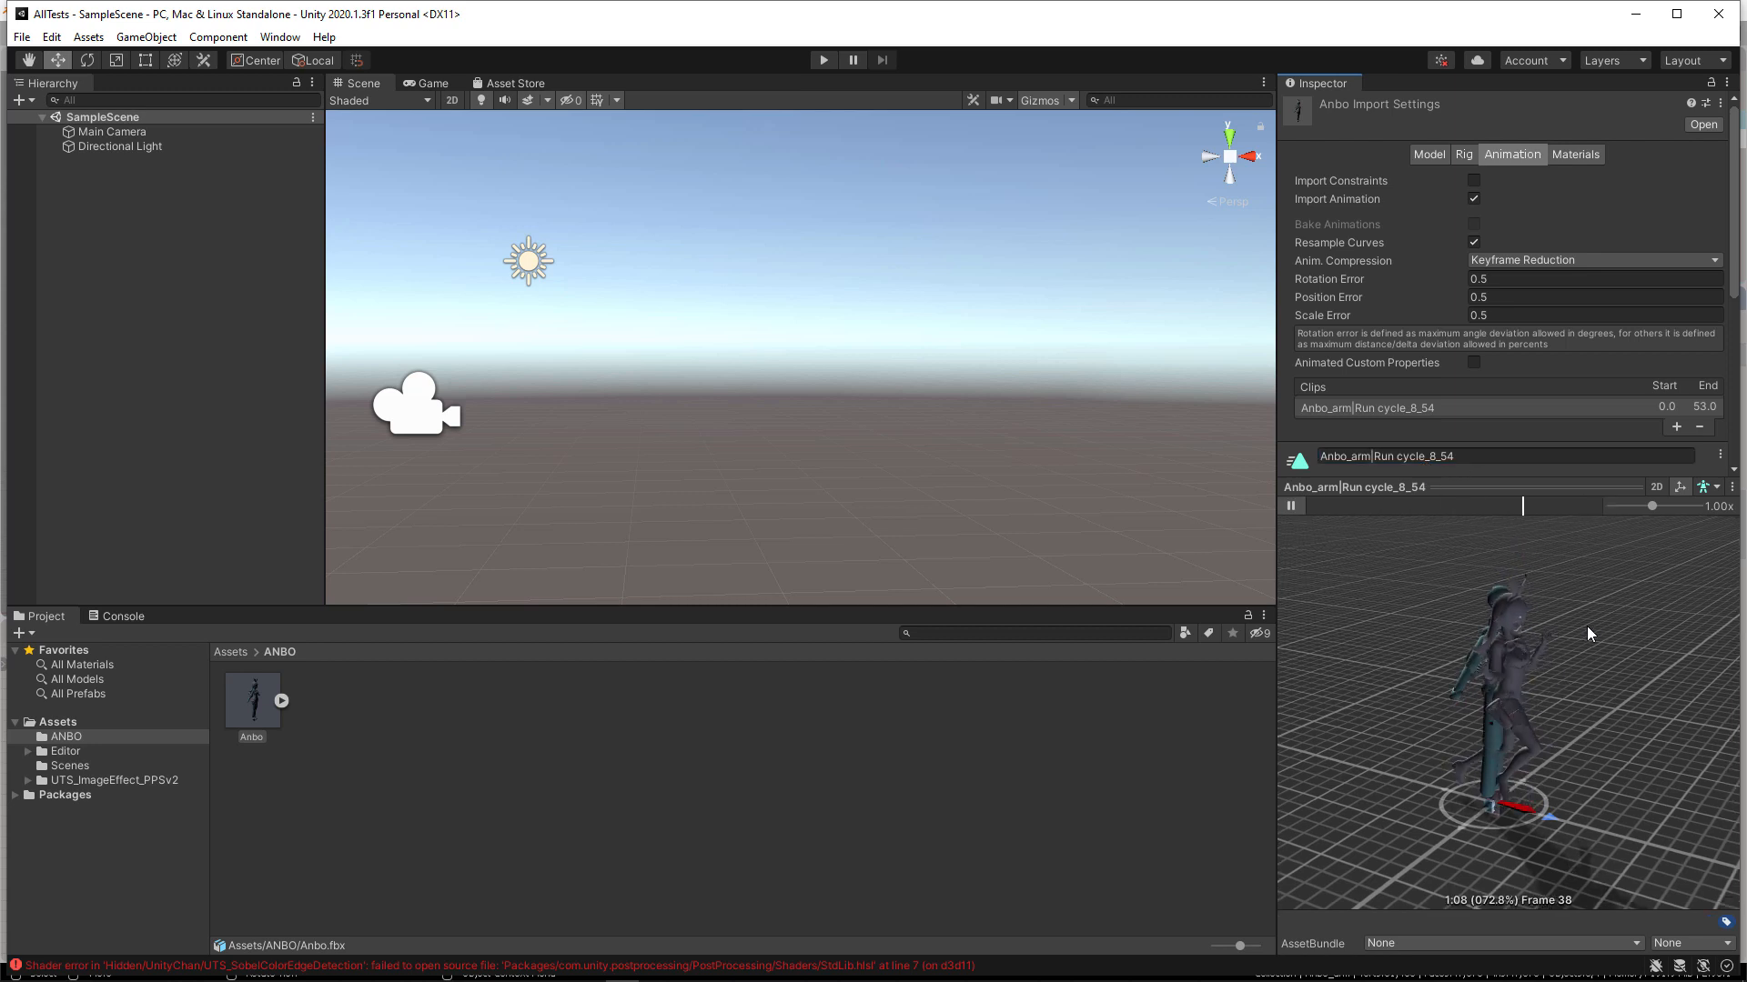
pyautogui.moveTo(1588, 662); pyautogui.dragTo(1620, 600)
pyautogui.scroll(-4, 1420, 673)
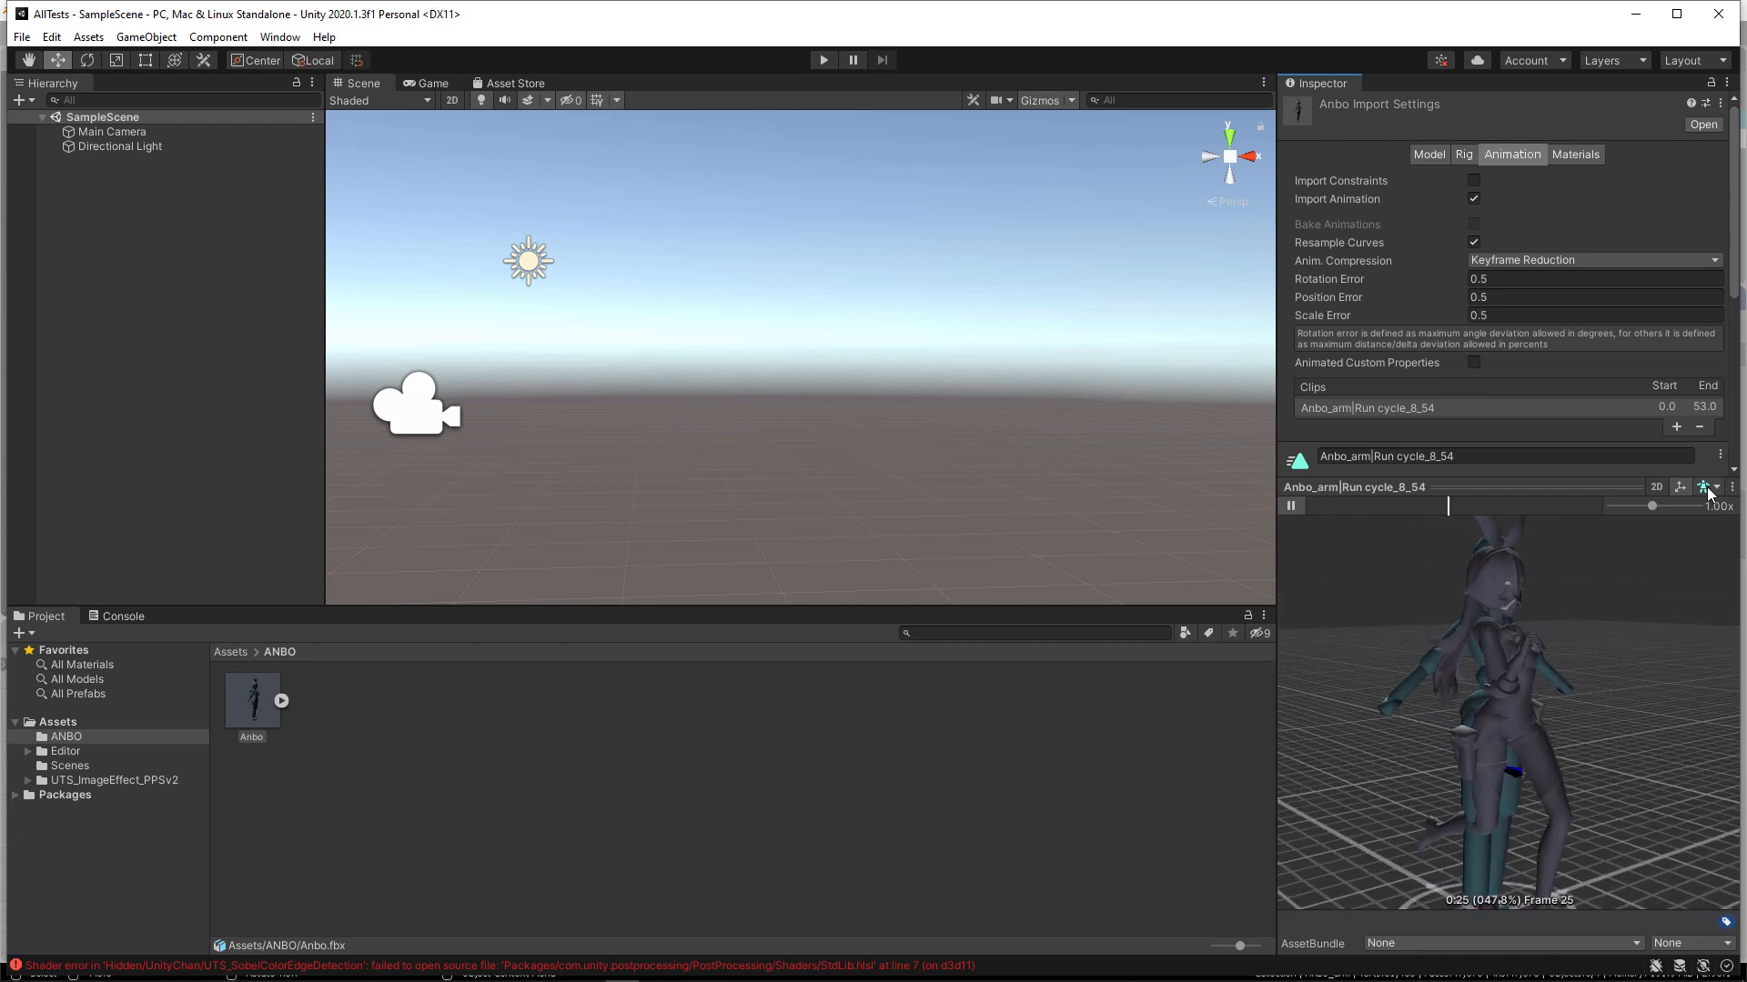
# Pause the animation preview and check the Anbo model's Rig import settings, including the available animation types
pyautogui.click(1291, 506)
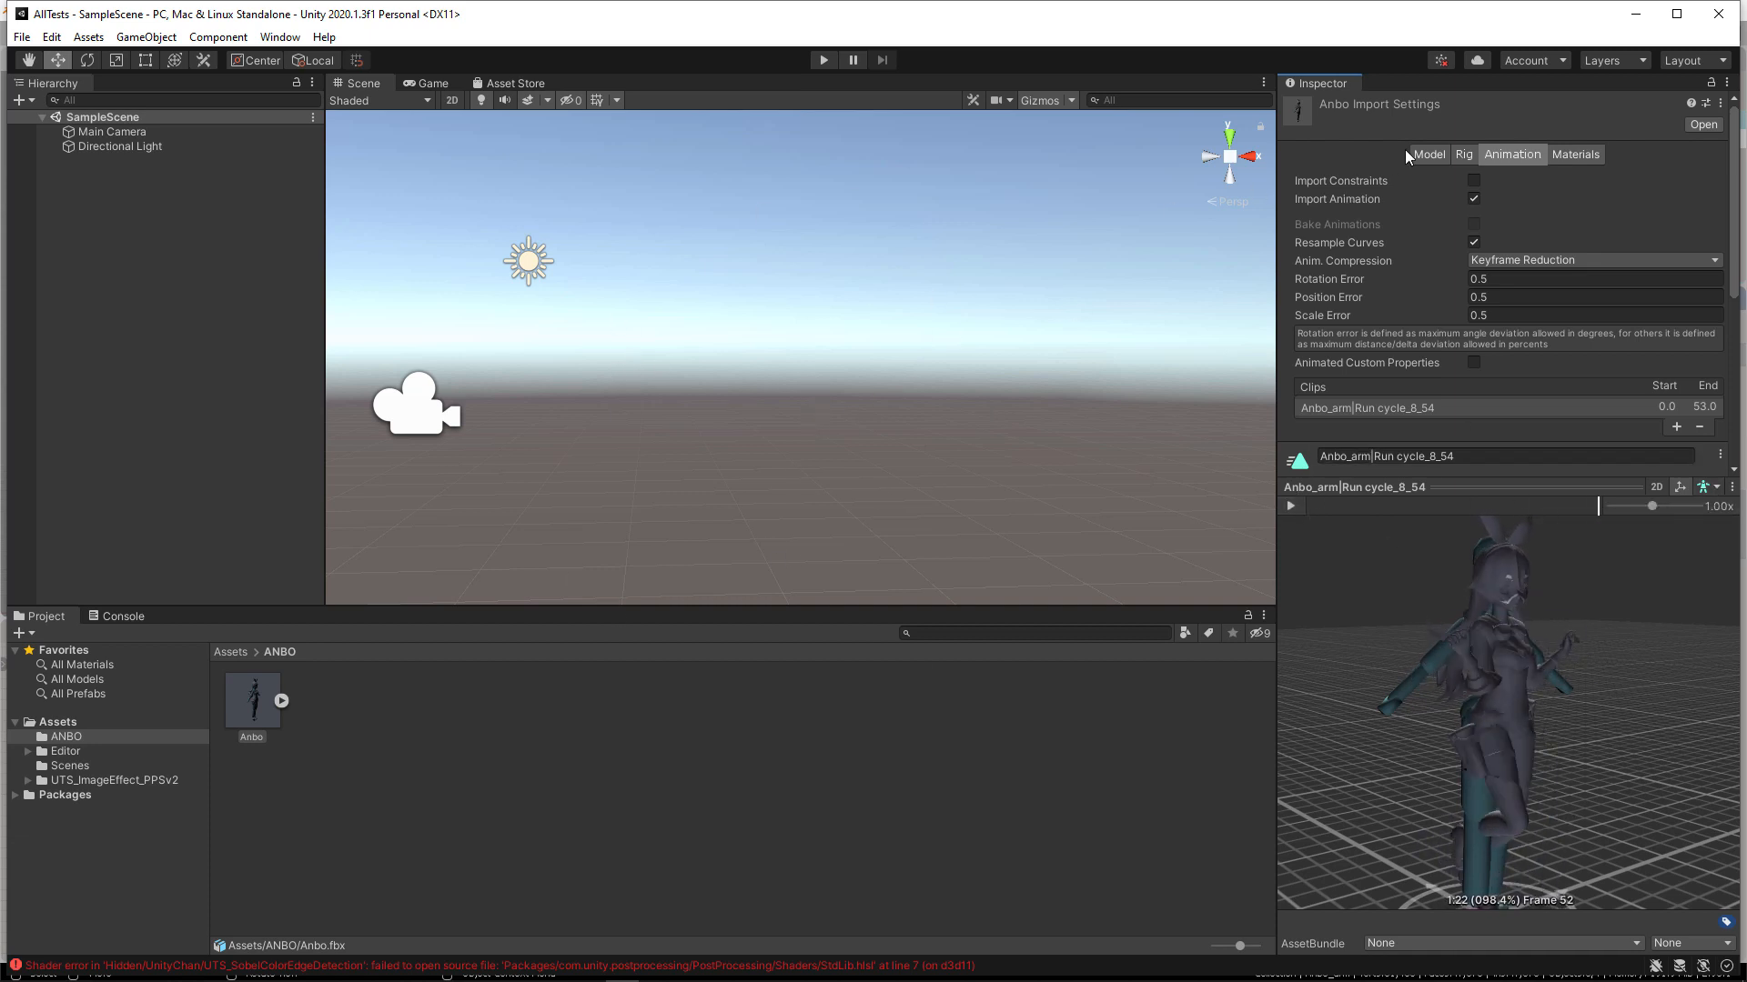
pyautogui.click(1467, 154)
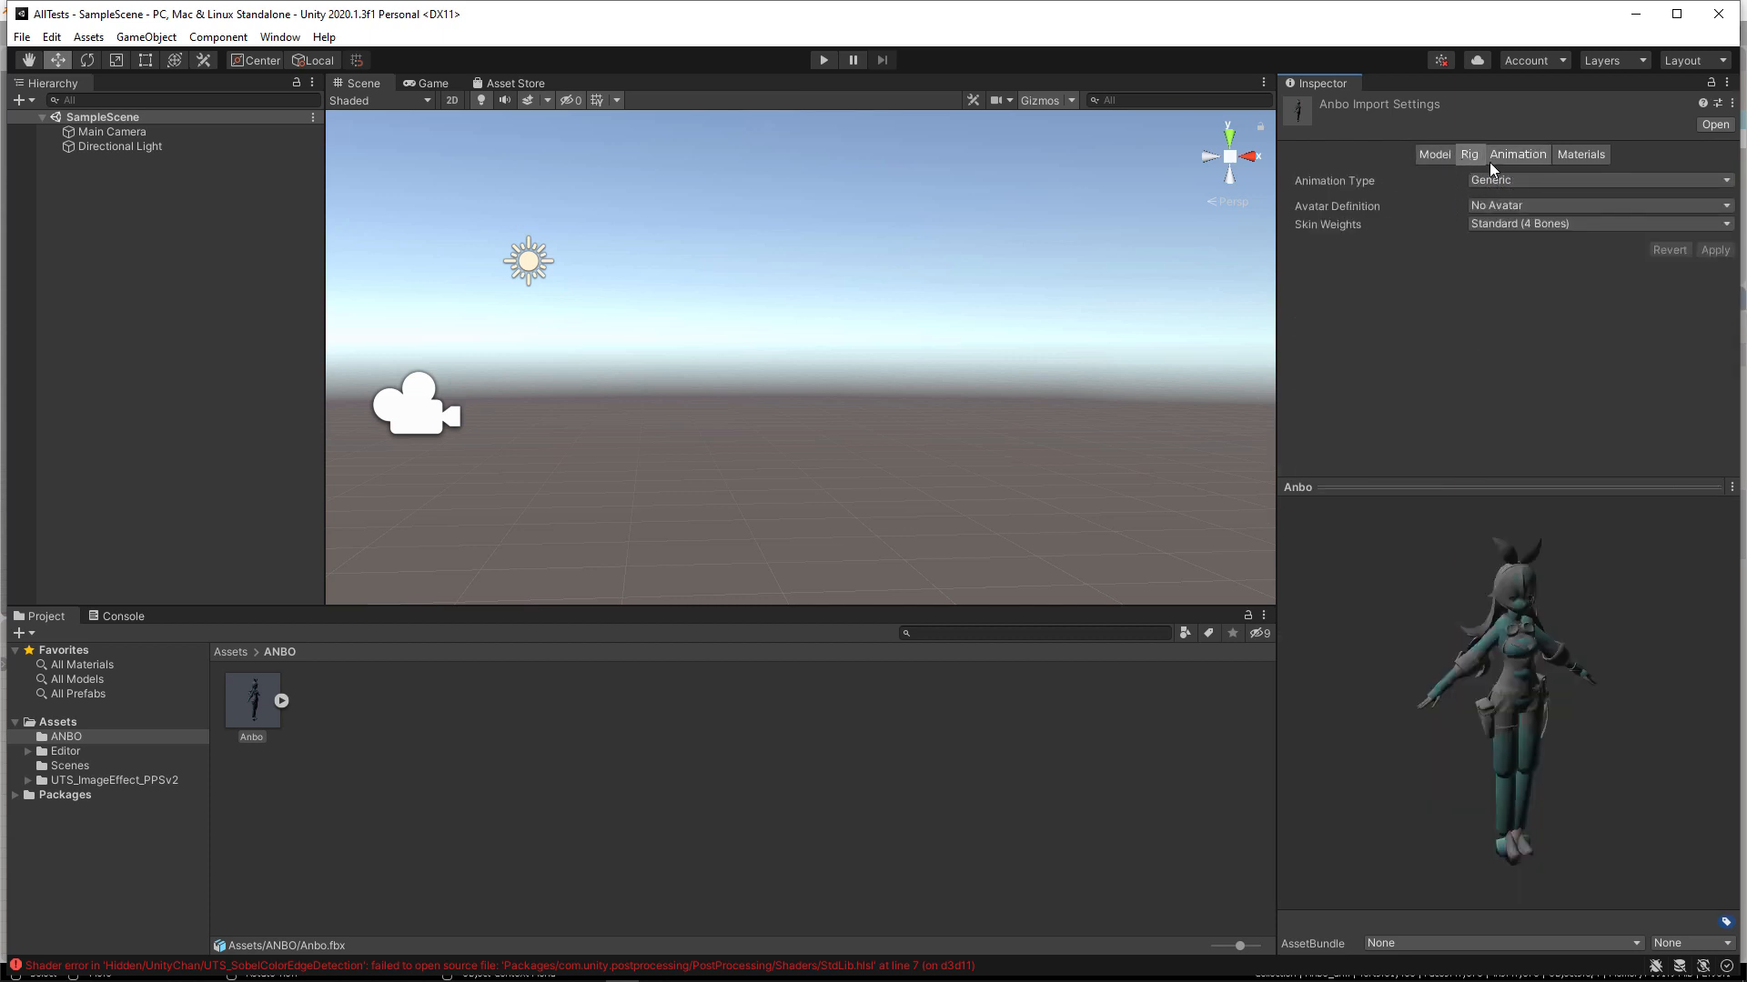
pyautogui.click(1543, 176)
pyautogui.click(1543, 178)
# Expand the Anbo asset in the ANBO folder, look through its sub-assets, and collapse it again
pyautogui.click(281, 700)
pyautogui.click(282, 702)
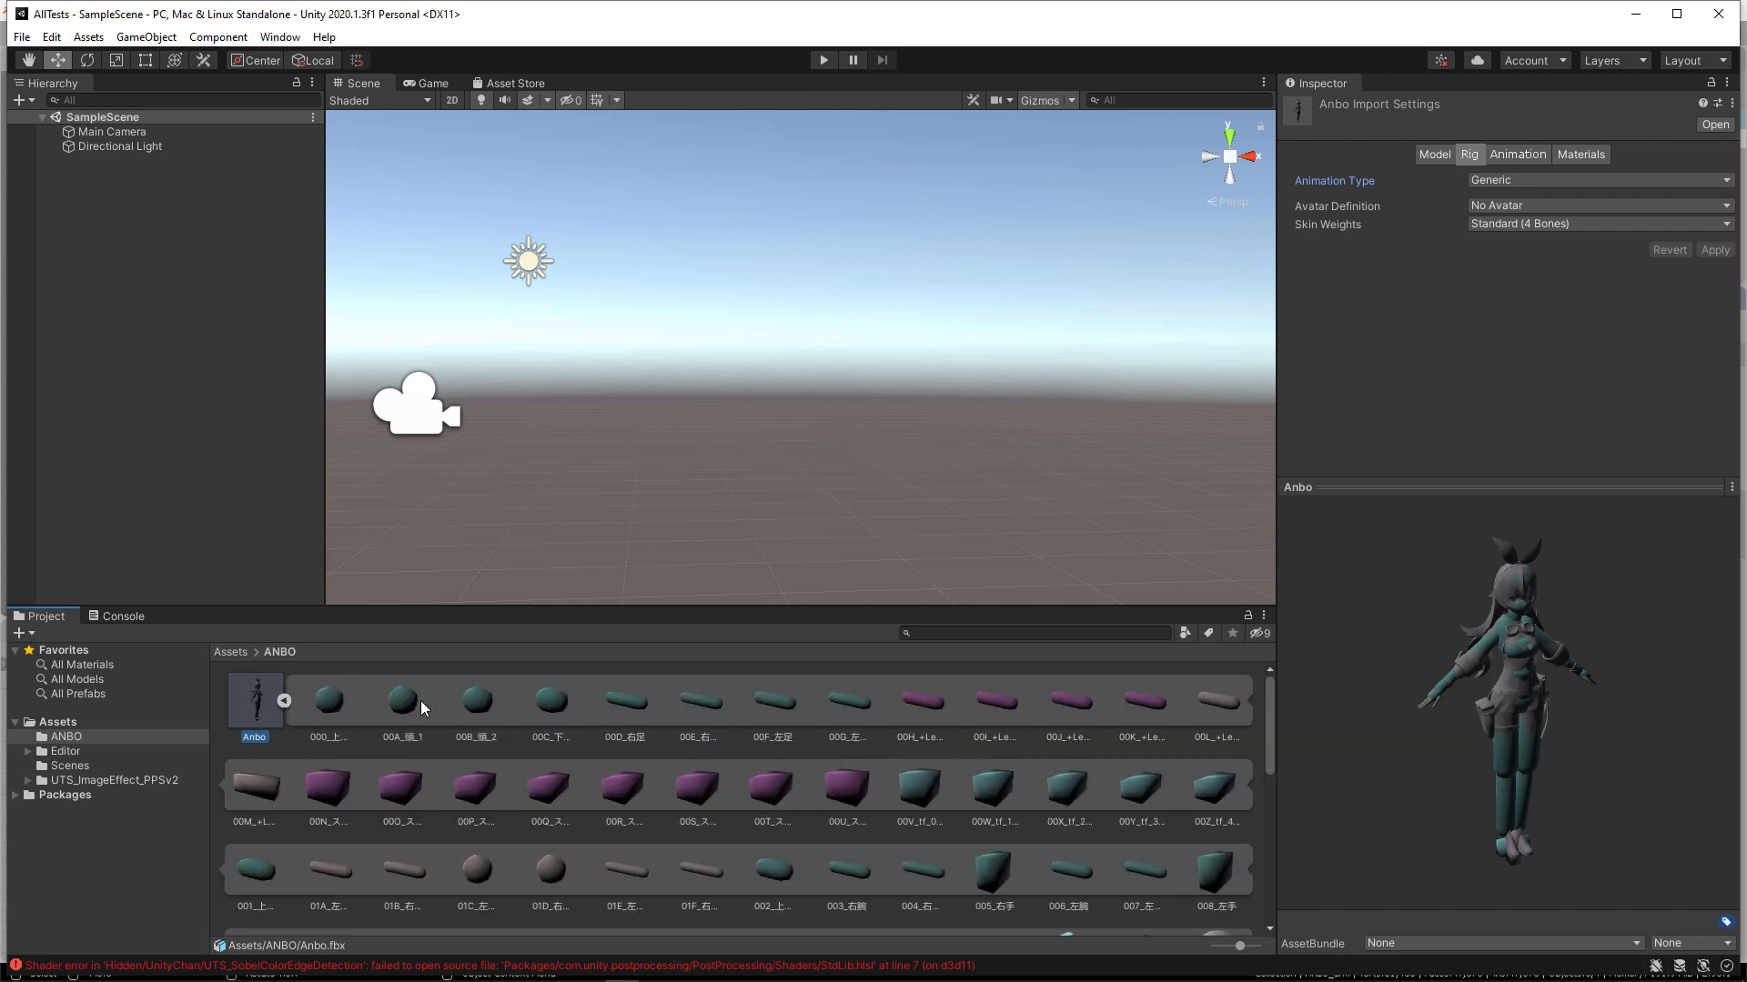
pyautogui.scroll(-5, 1095, 722)
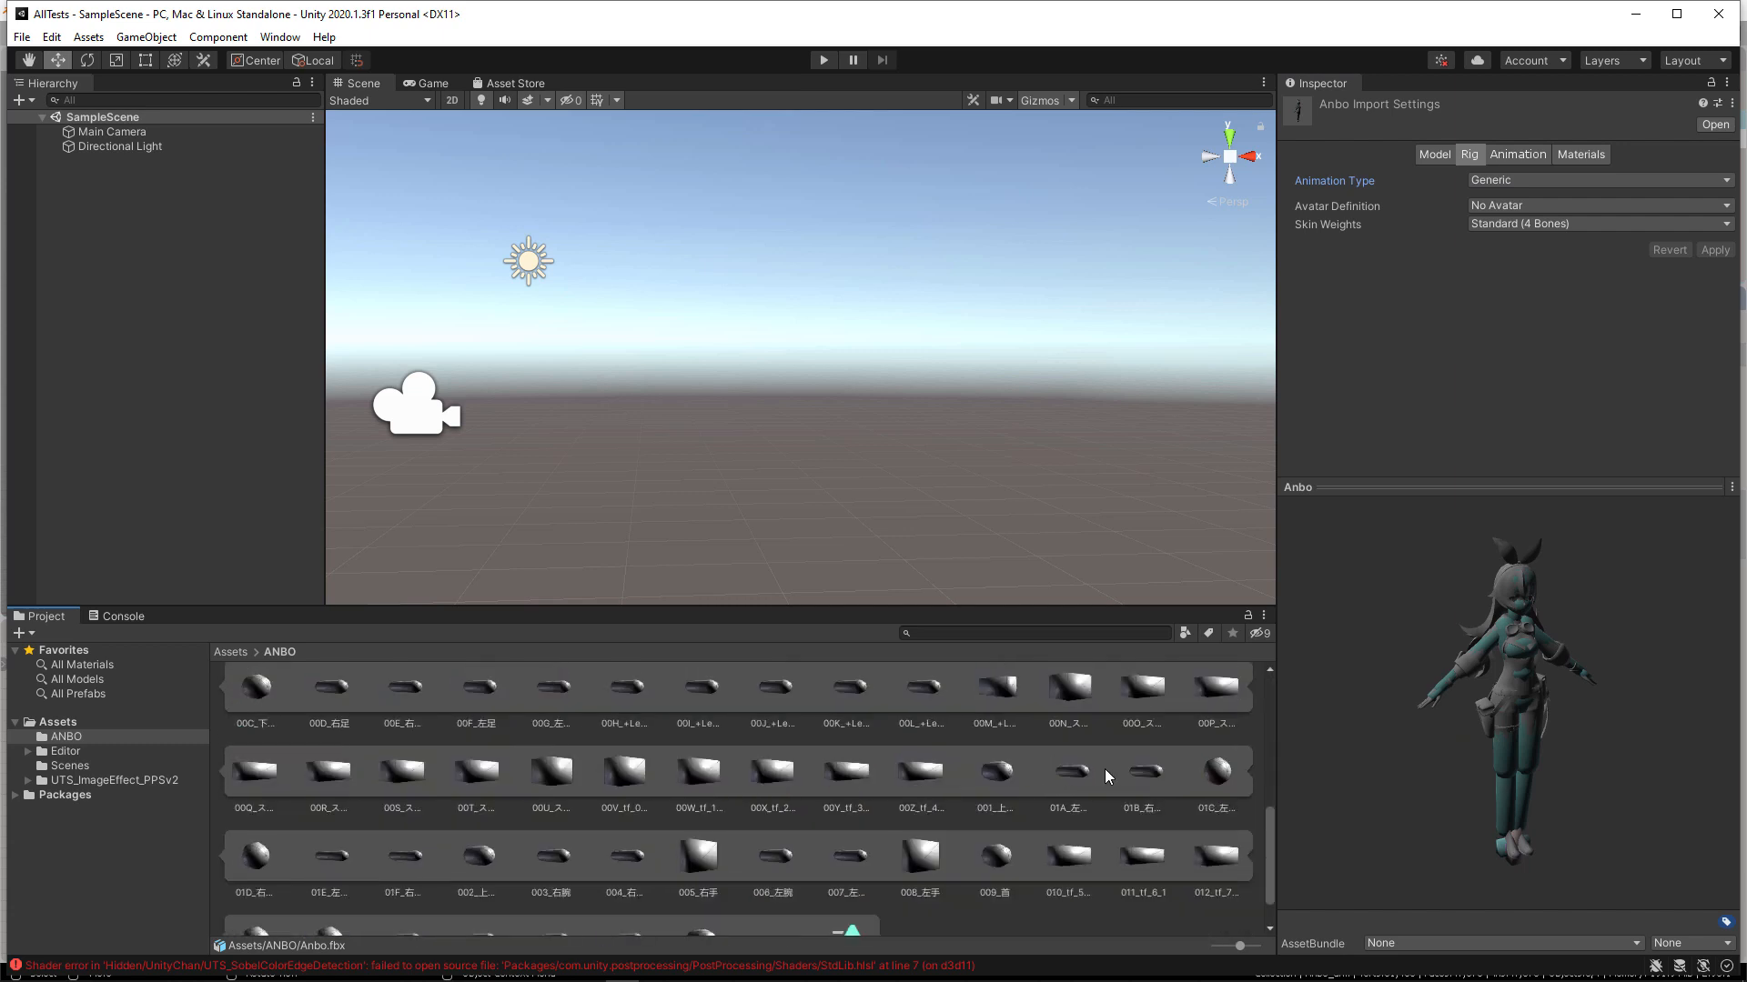
pyautogui.scroll(3, 1105, 783)
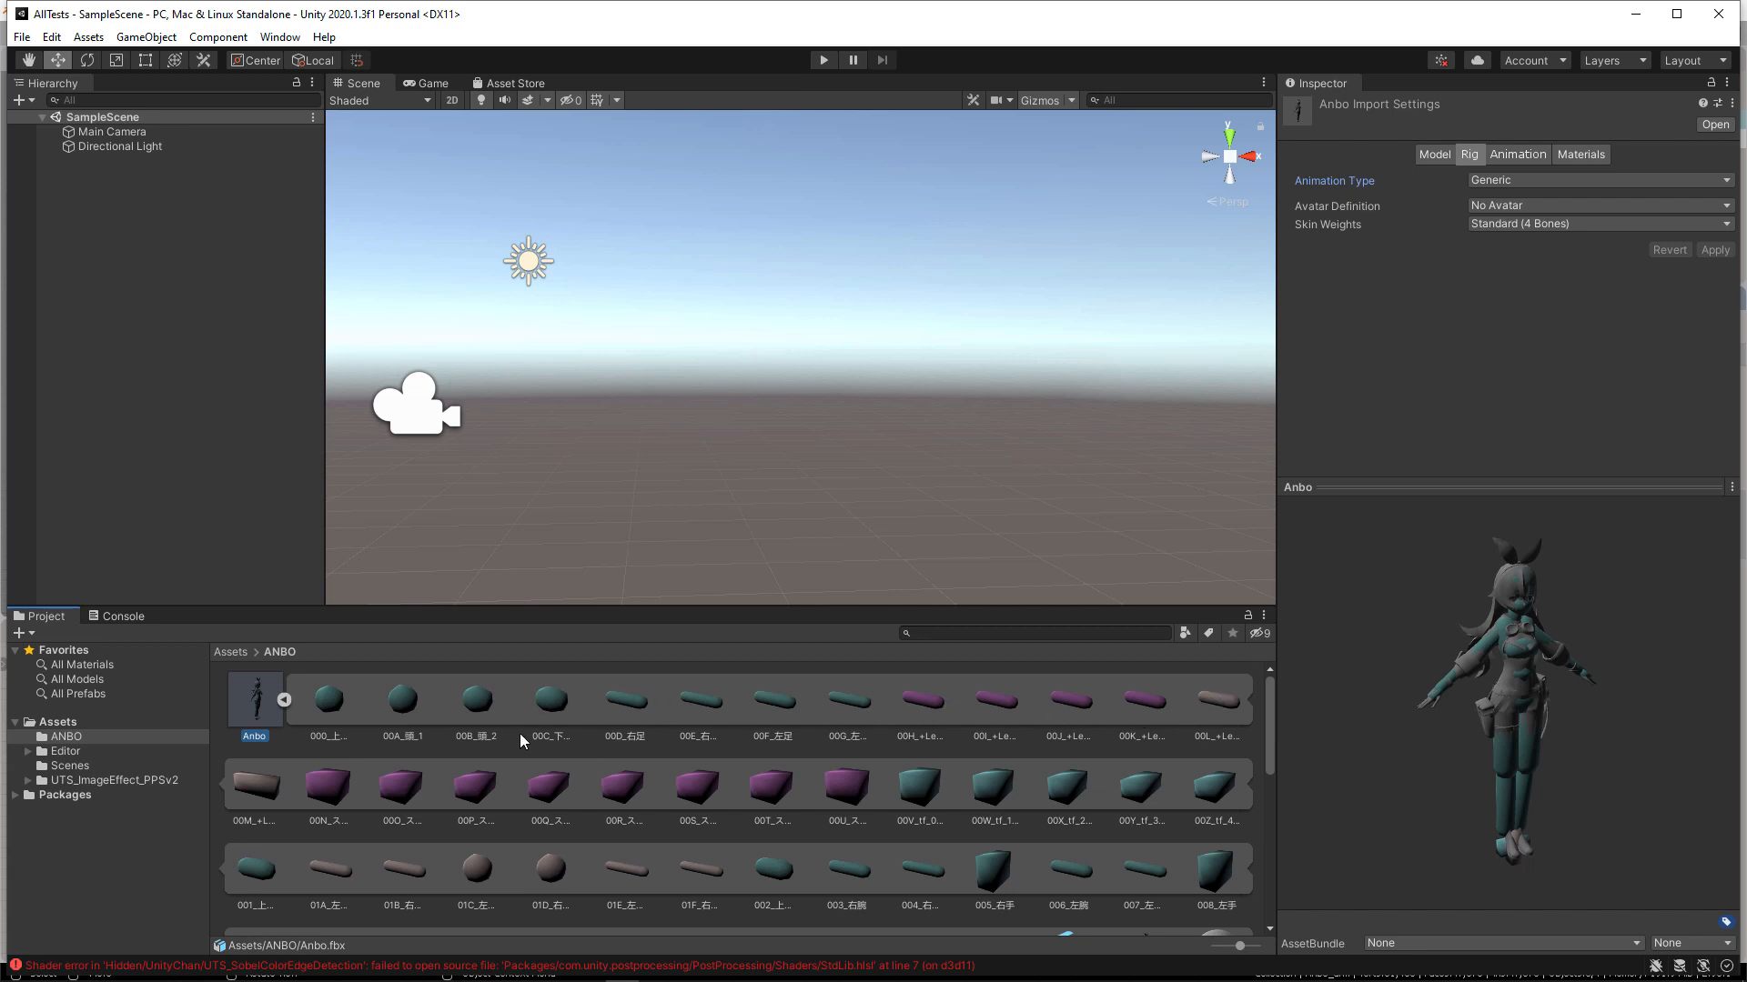
pyautogui.click(284, 699)
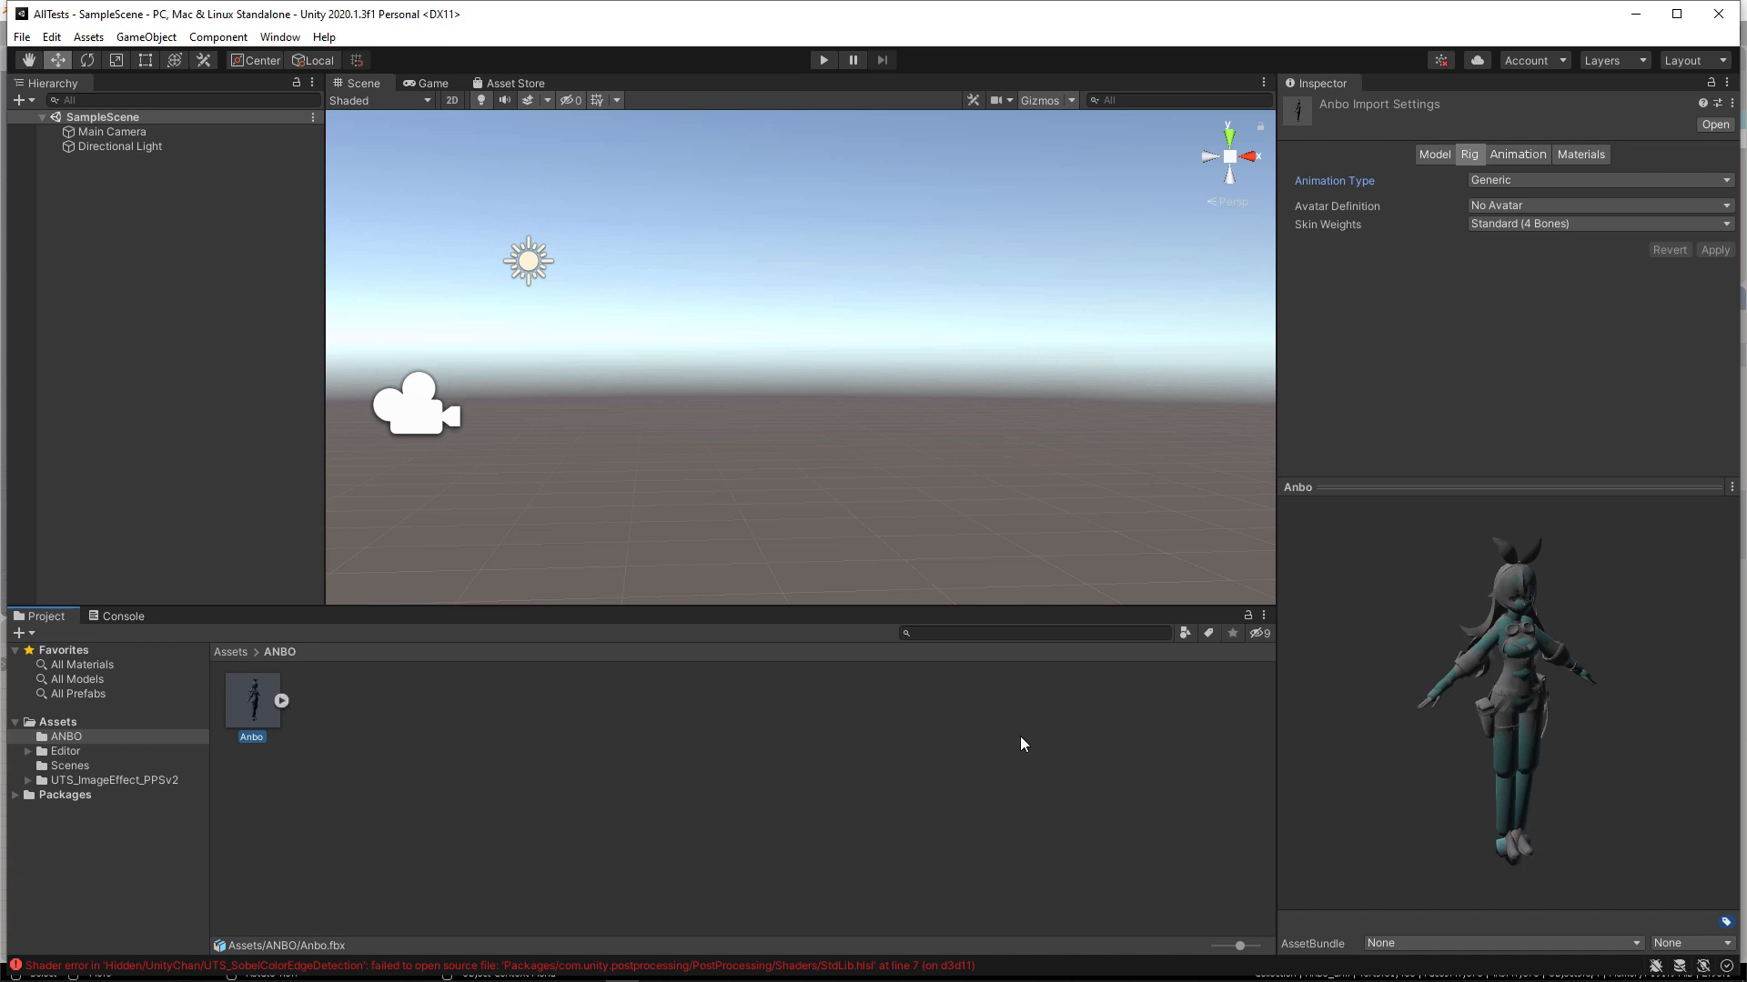
pyautogui.moveTo(1507, 628); pyautogui.dragTo(1333, 584)
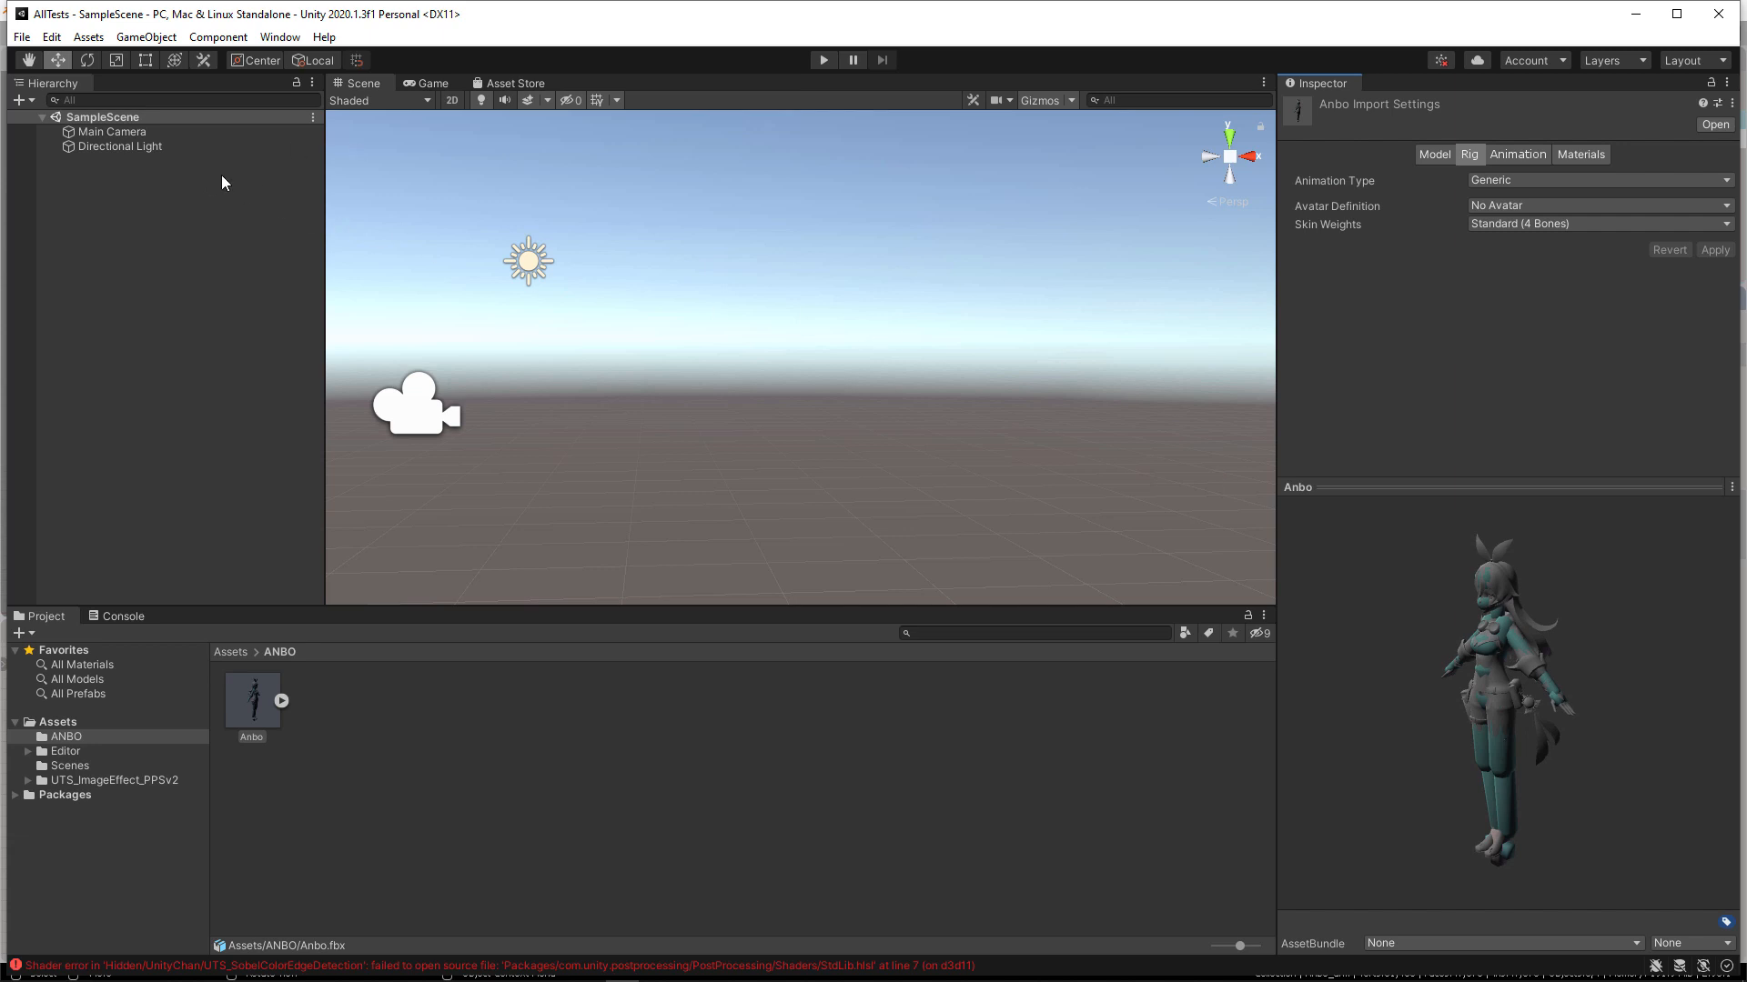
# Place the Anbo model in SampleScene at about X 2.75, Y 0.42, Z -11.32
pyautogui.moveTo(259, 718); pyautogui.dragTo(779, 419)
pyautogui.scroll(-4, 847, 381)
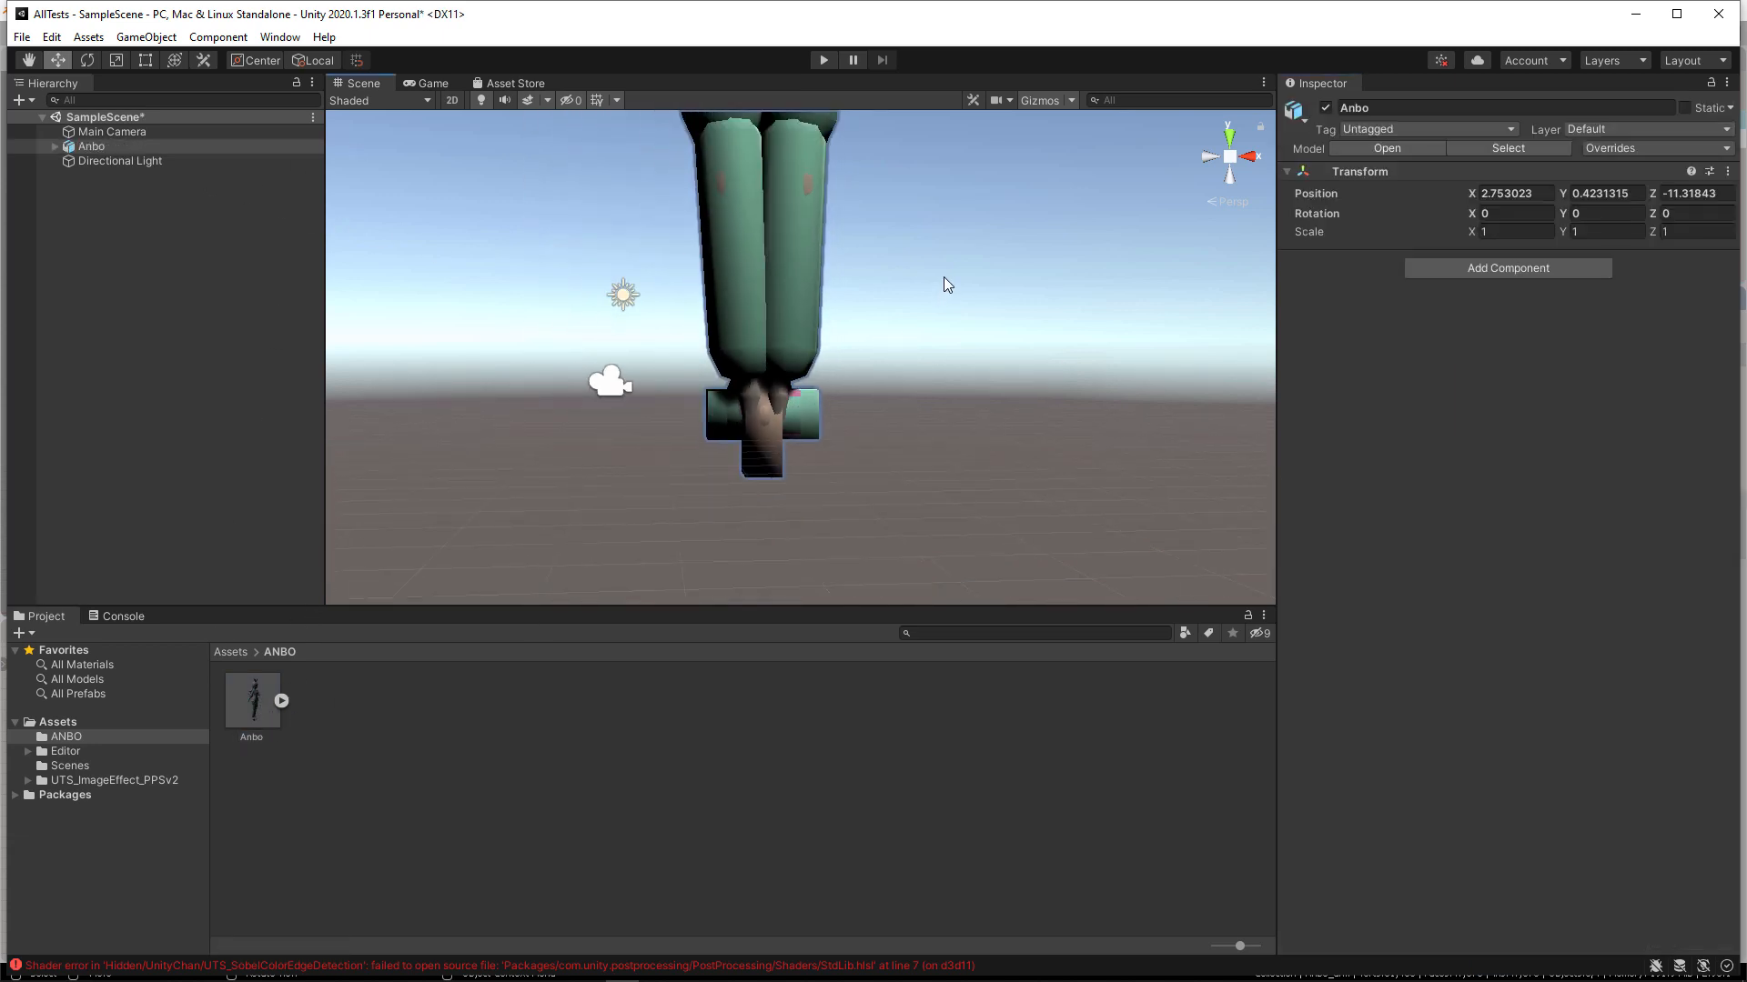
pyautogui.moveTo(951, 251); pyautogui.dragTo(957, 473, button='middle')
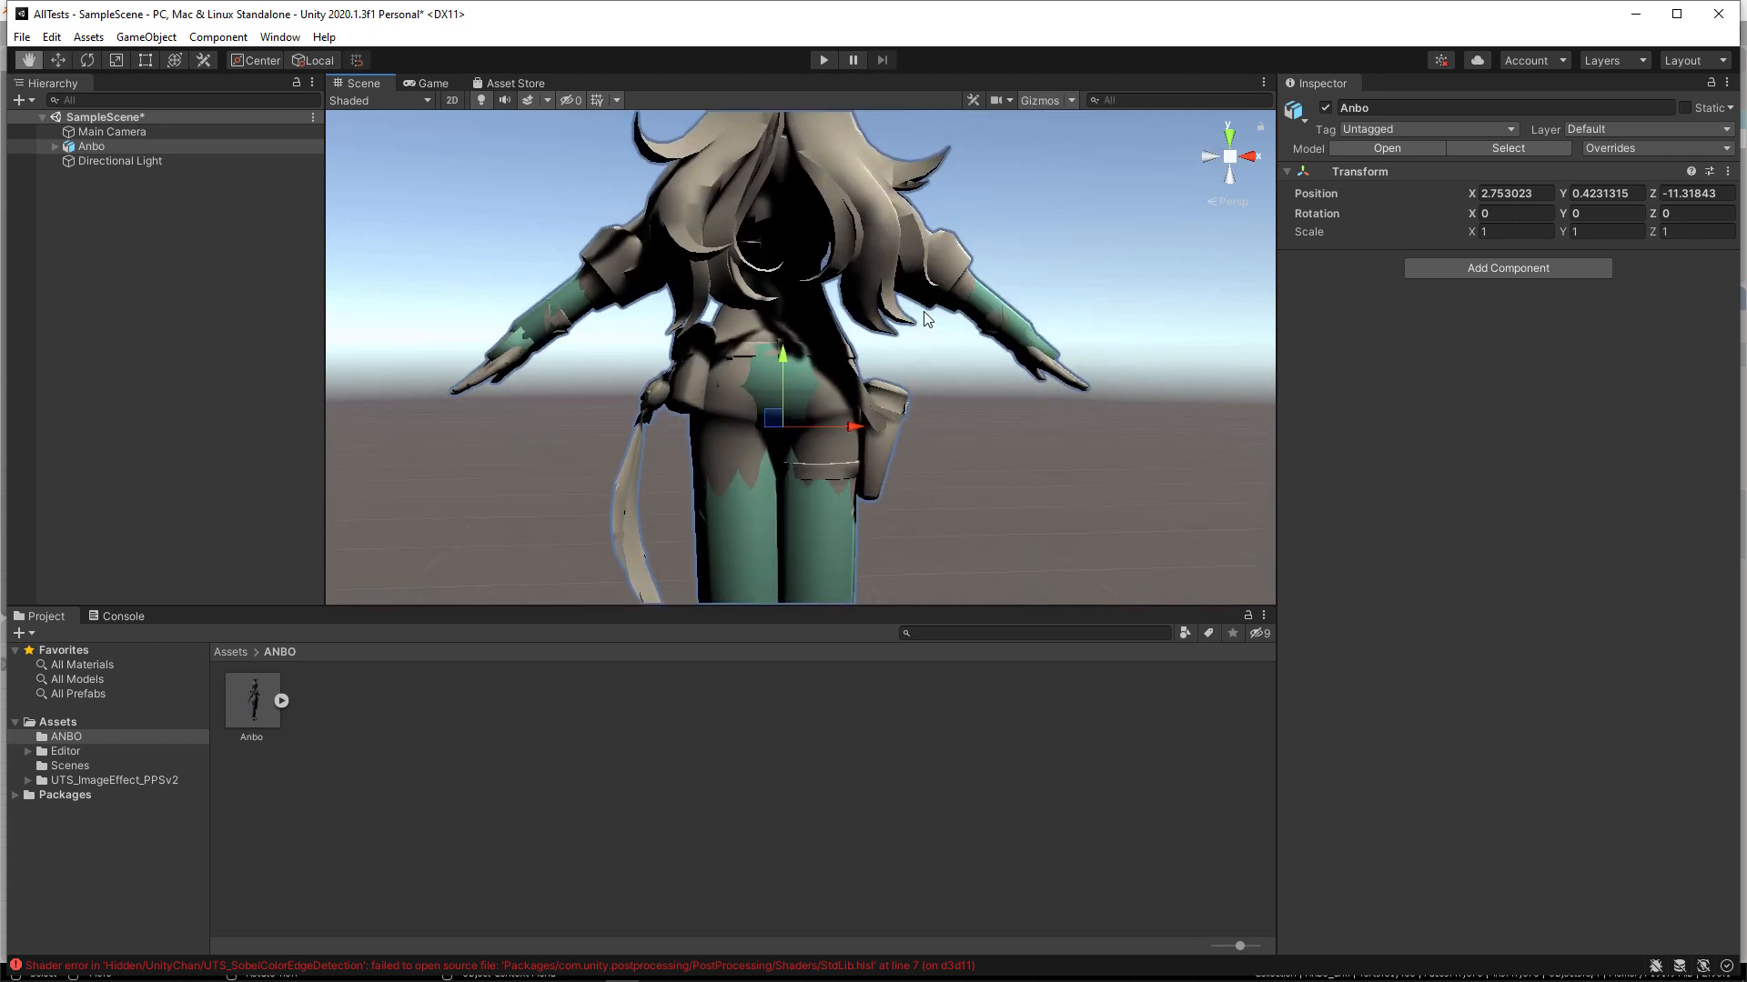
pyautogui.scroll(3, 957, 395)
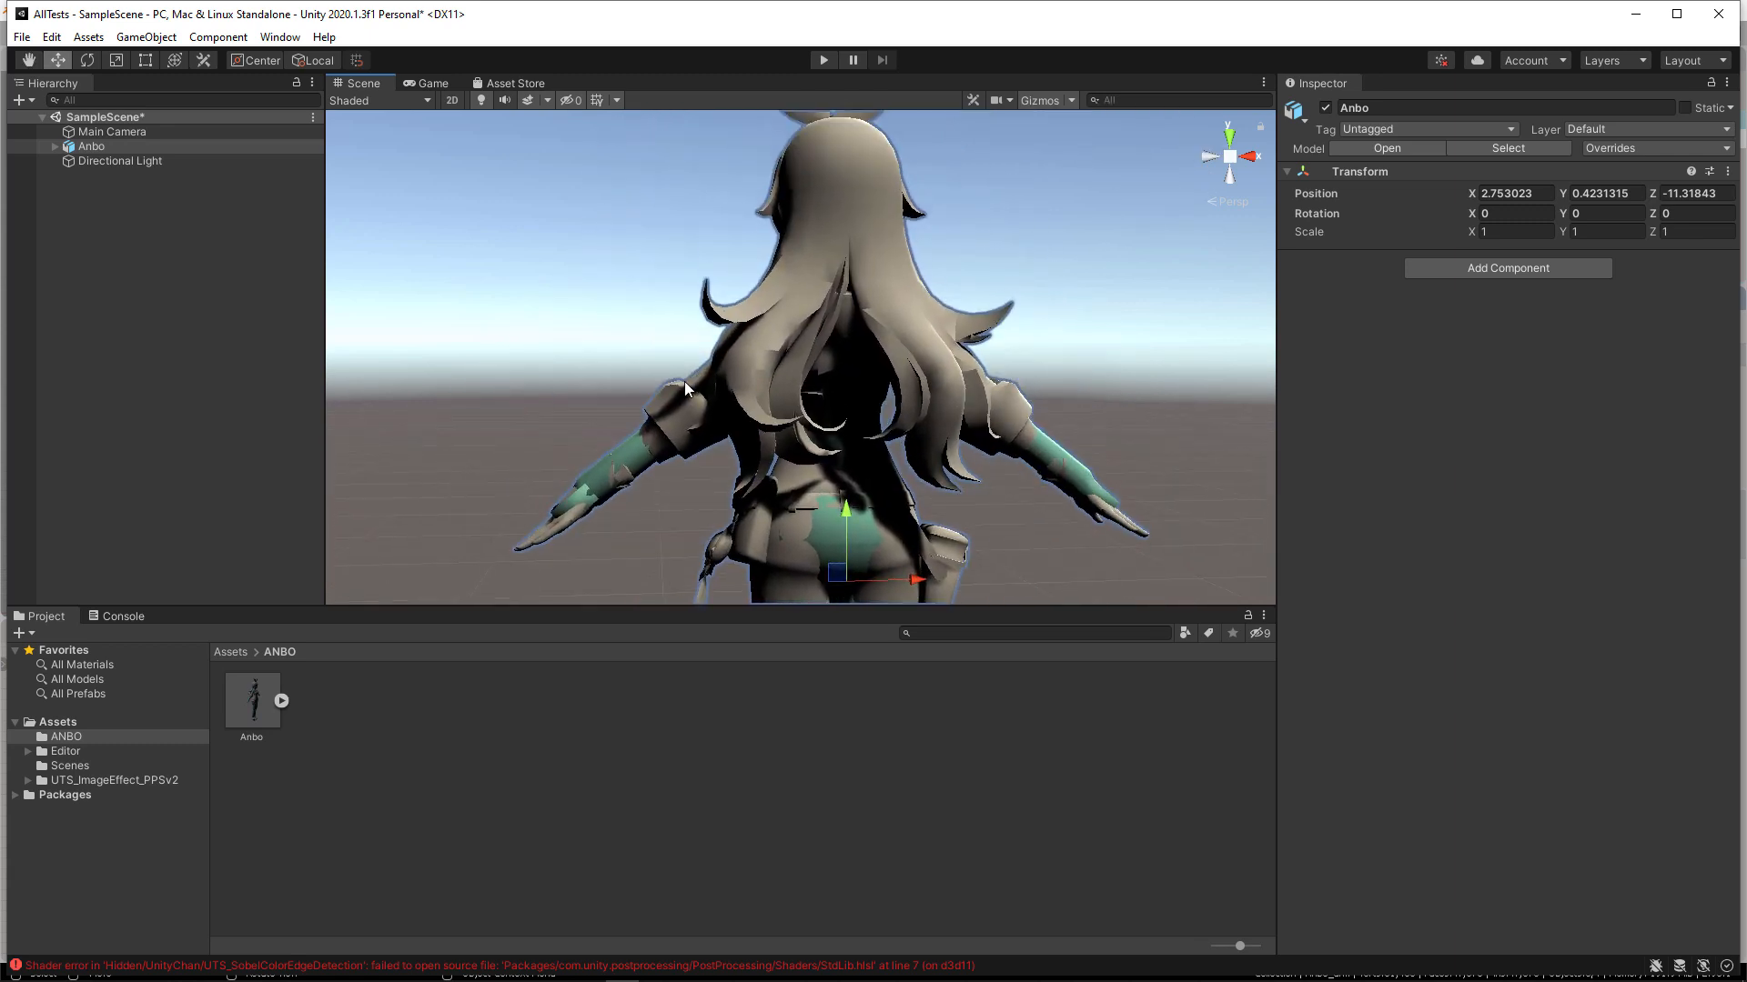
pyautogui.keyDown('alt'); pyautogui.moveTo(670, 380); pyautogui.dragTo(723, 396); pyautogui.keyUp('alt')
pyautogui.keyDown('alt'); pyautogui.moveTo(723, 395); pyautogui.dragTo(747, 408, button='right'); pyautogui.keyUp('alt')
pyautogui.keyDown('alt'); pyautogui.moveTo(747, 408); pyautogui.dragTo(985, 451); pyautogui.keyUp('alt')
# Rotate the Anbo model in the scene about its vertical axis to about 198.5°
pyautogui.click(88, 60)
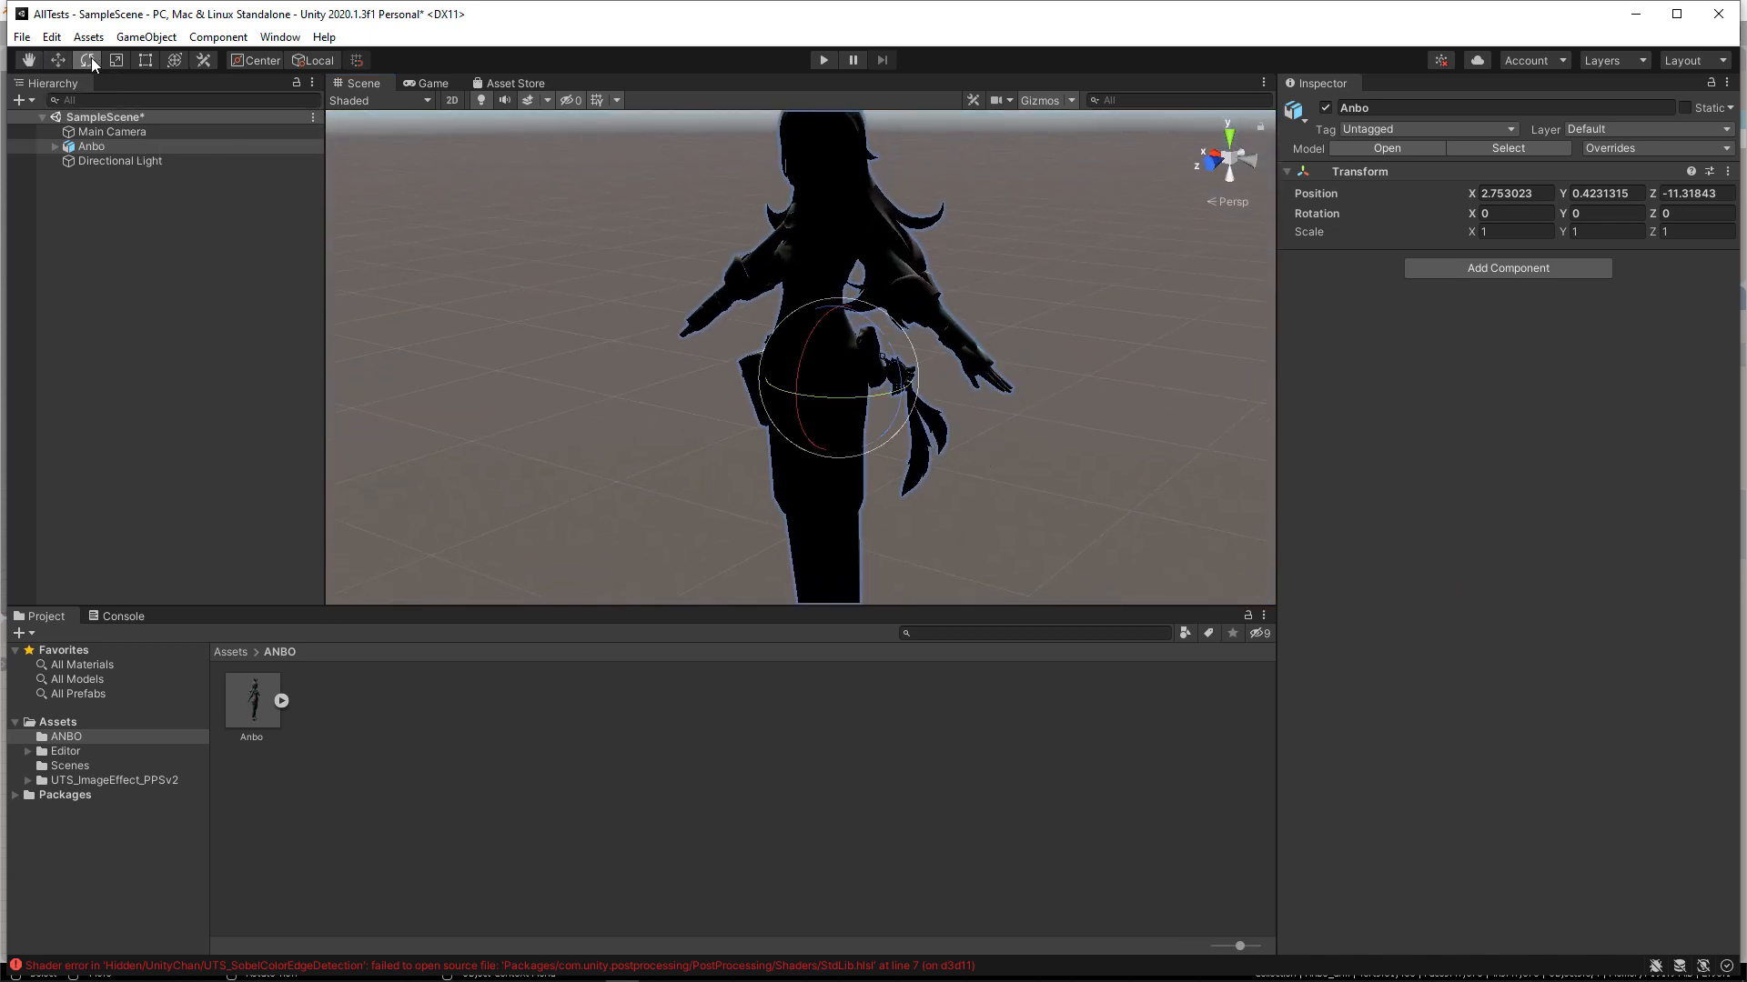
pyautogui.moveTo(883, 394); pyautogui.dragTo(1008, 391)
pyautogui.keyDown('alt'); pyautogui.moveTo(1052, 507); pyautogui.dragTo(1082, 362); pyautogui.keyUp('alt')
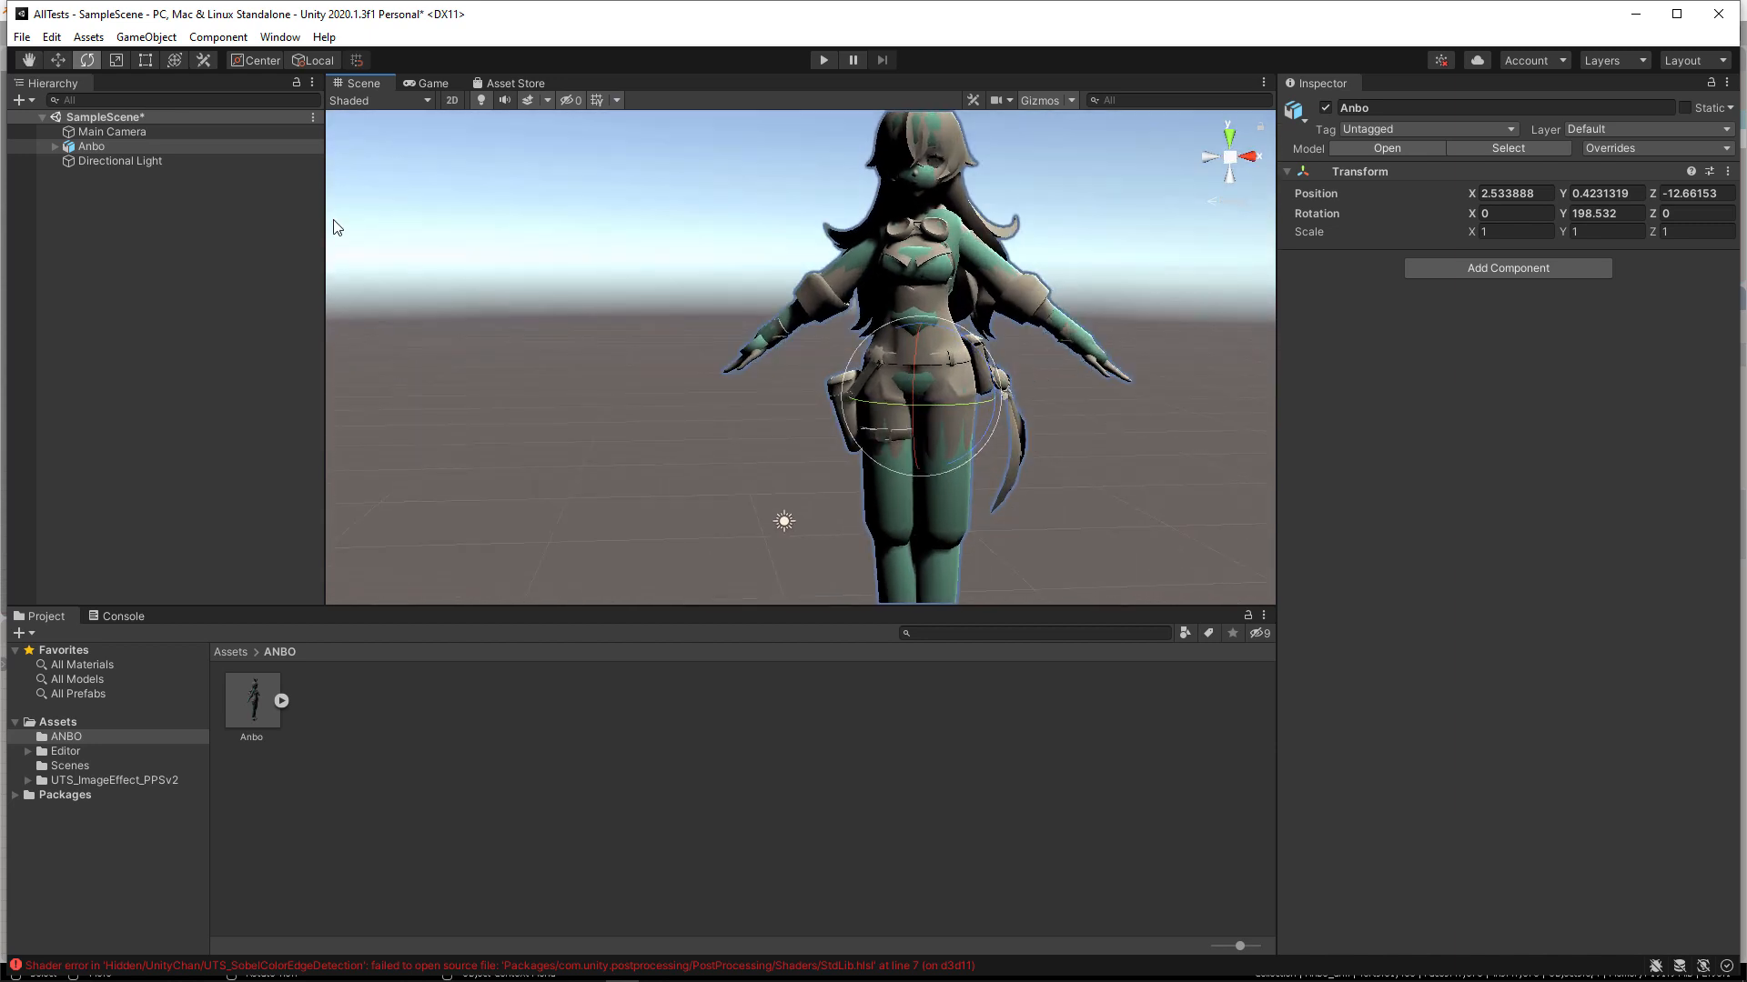
# Expand Anbo in the scene hierarchy and inspect its rigid body child objects, such as 00C_下半身 and 00E_右ひざ
pyautogui.click(58, 144)
pyautogui.click(53, 147)
pyautogui.click(126, 174)
pyautogui.click(127, 202)
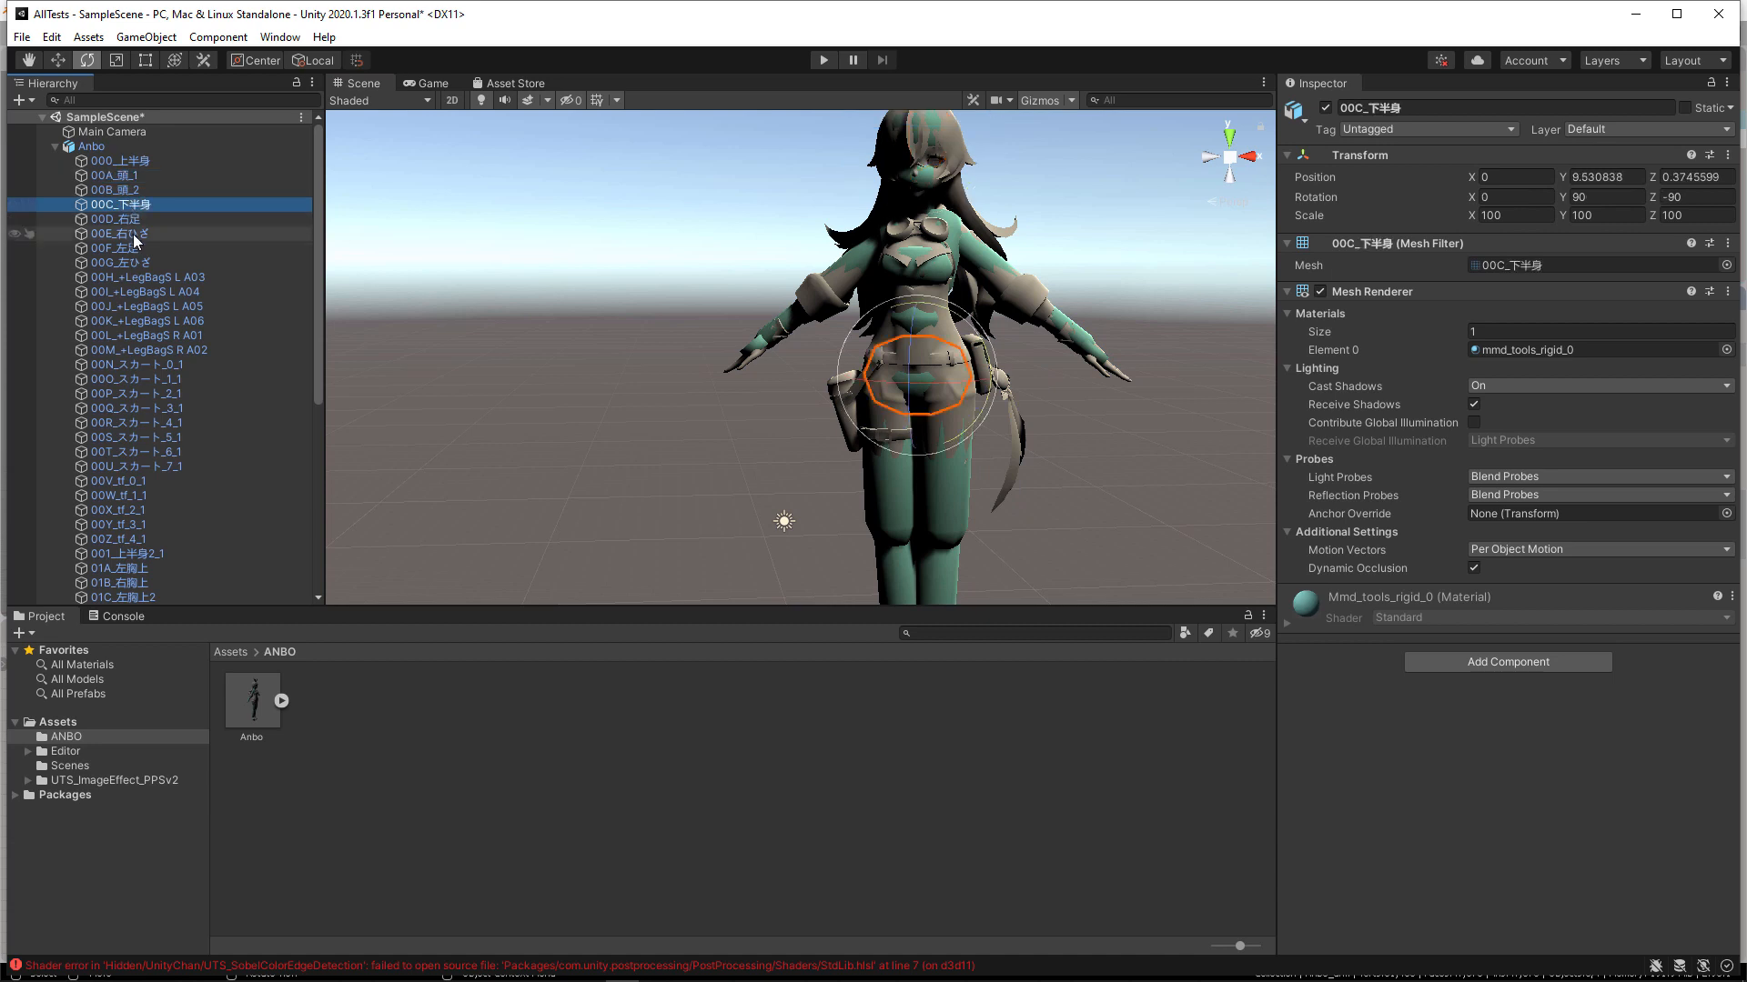
pyautogui.click(132, 233)
pyautogui.click(143, 220)
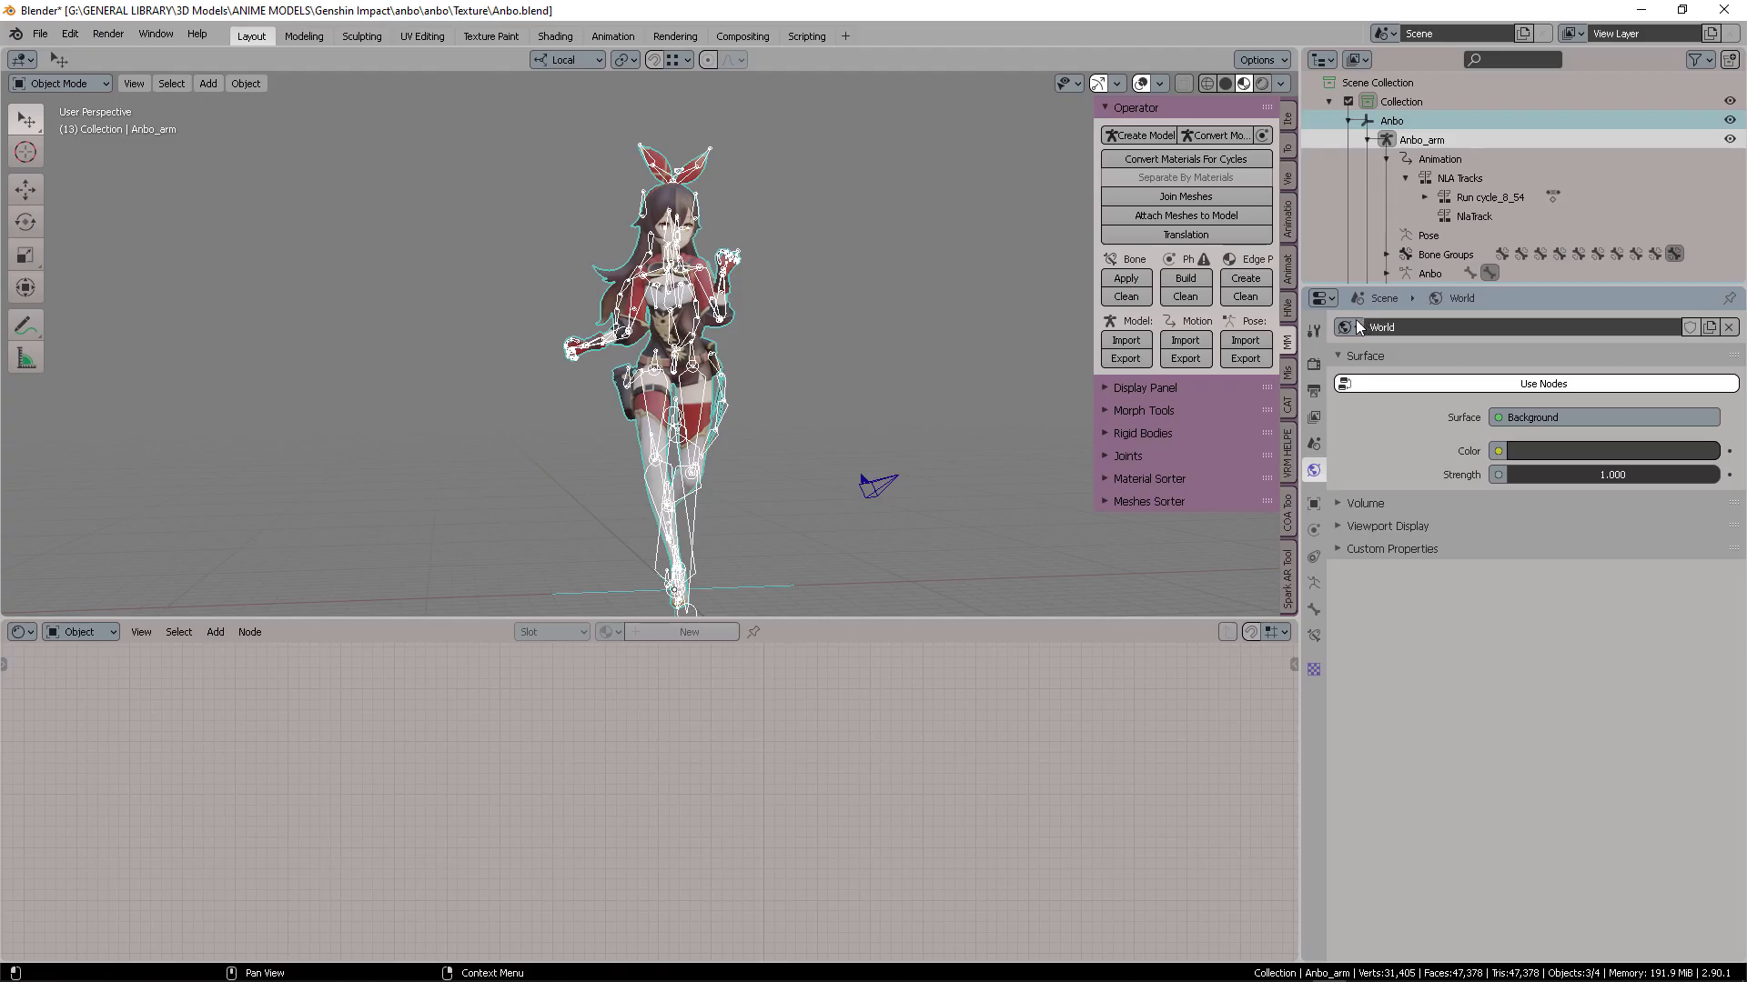
# Switch to Blender and expand the rigidbodies group under Anbo in the outliner
pyautogui.click(1347, 120)
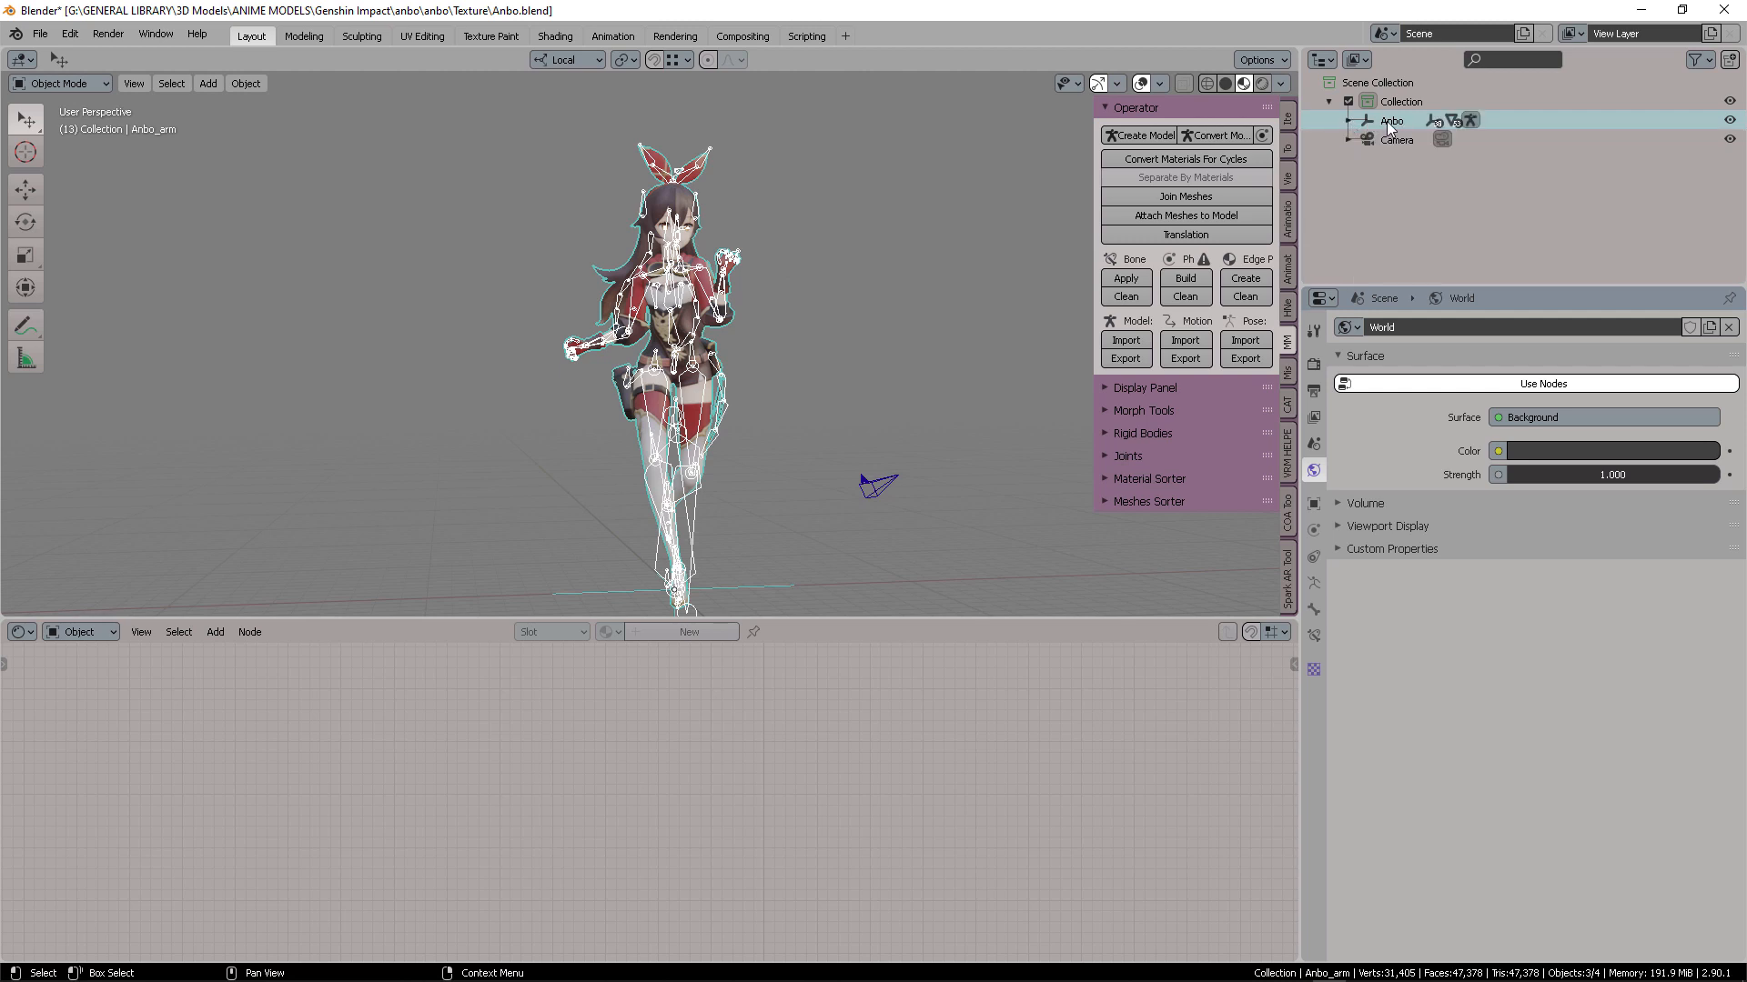
pyautogui.click(1348, 120)
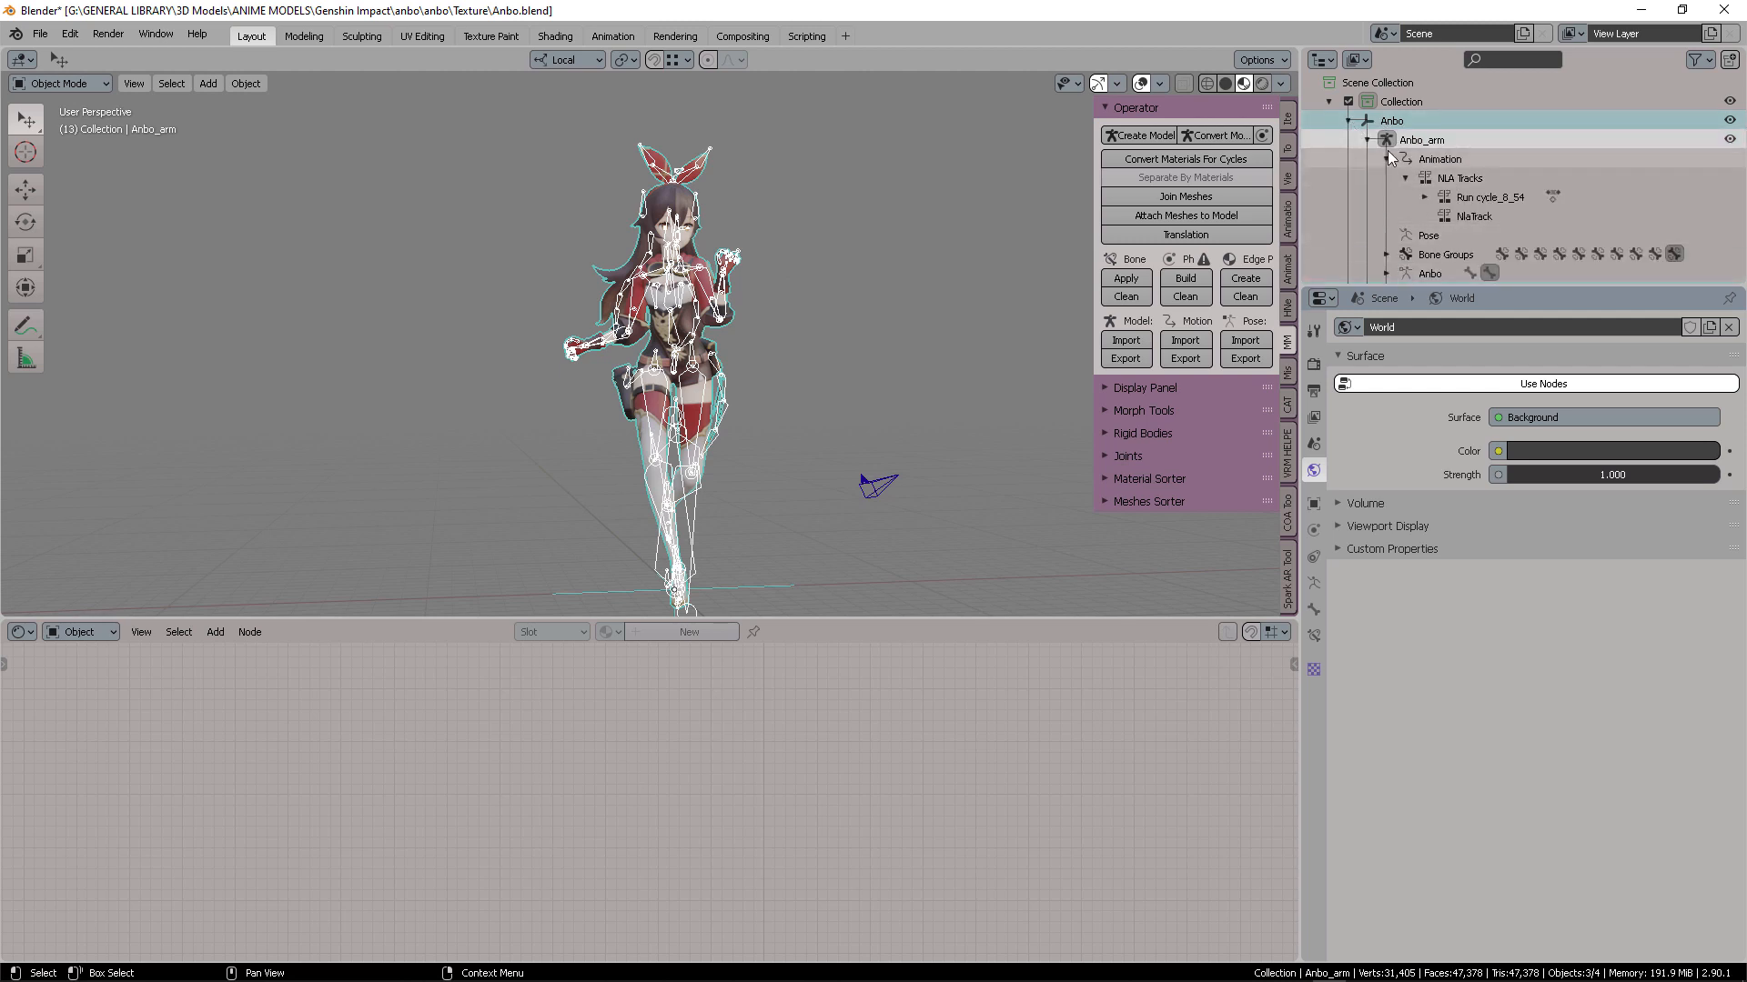
pyautogui.click(1367, 140)
pyautogui.click(1419, 179)
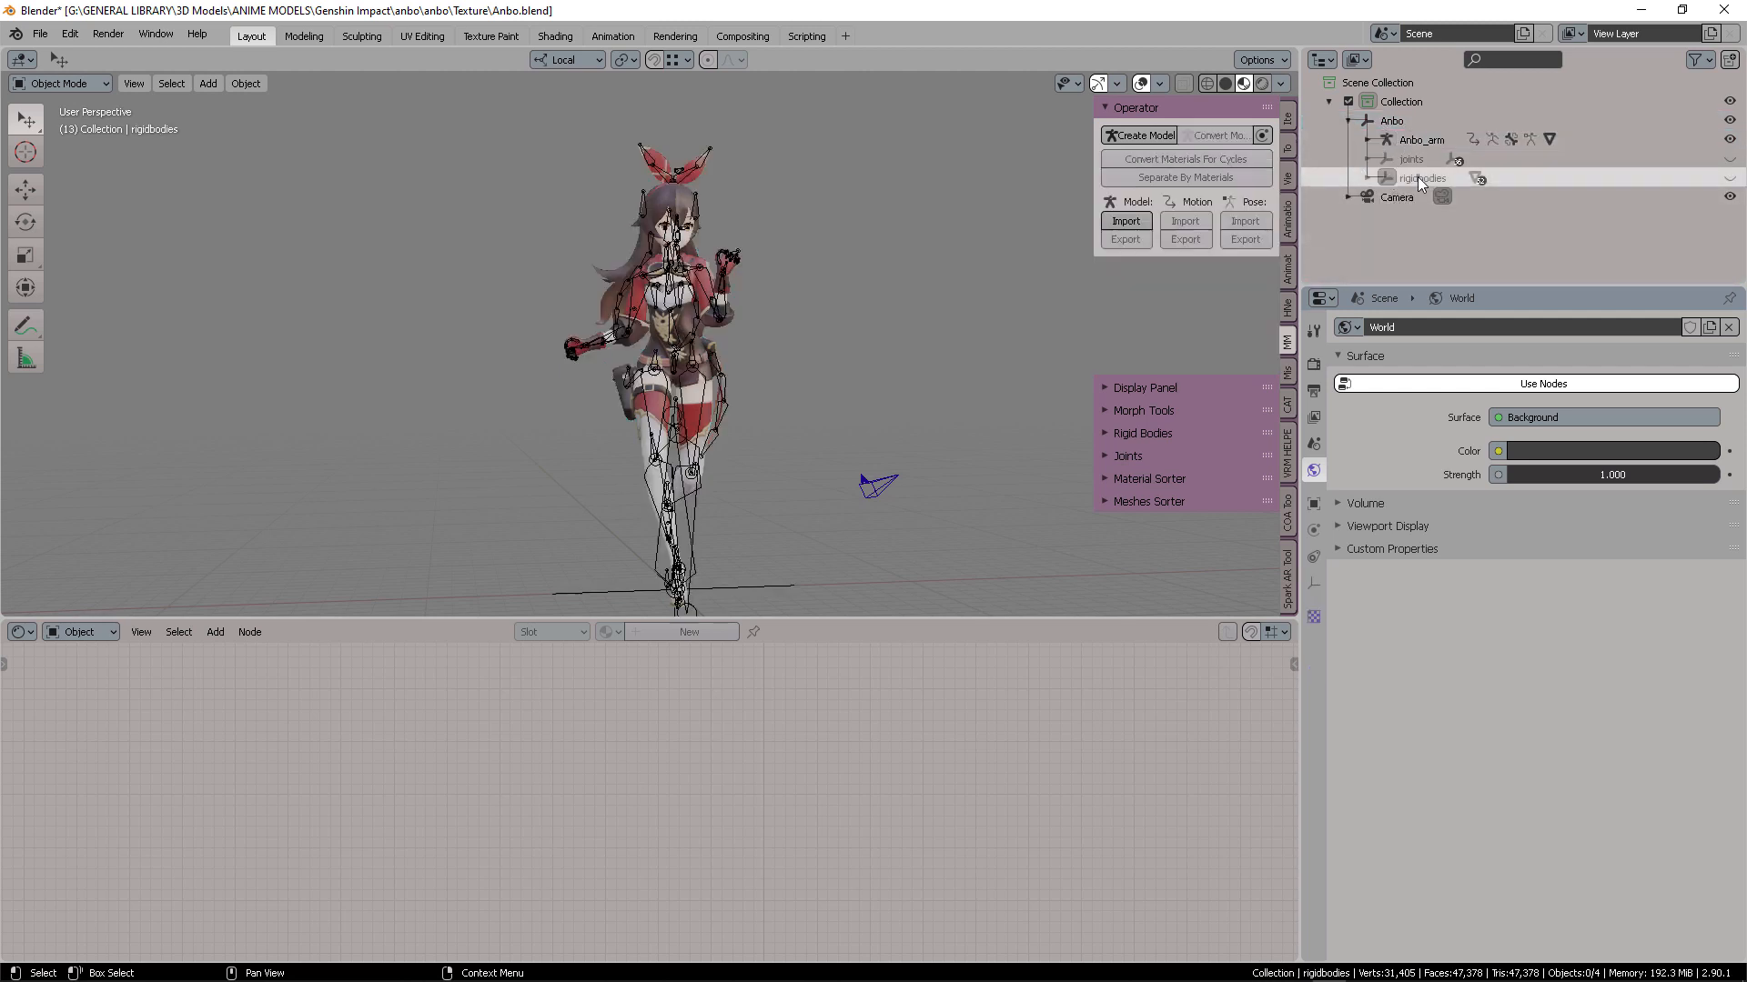
pyautogui.click(1368, 176)
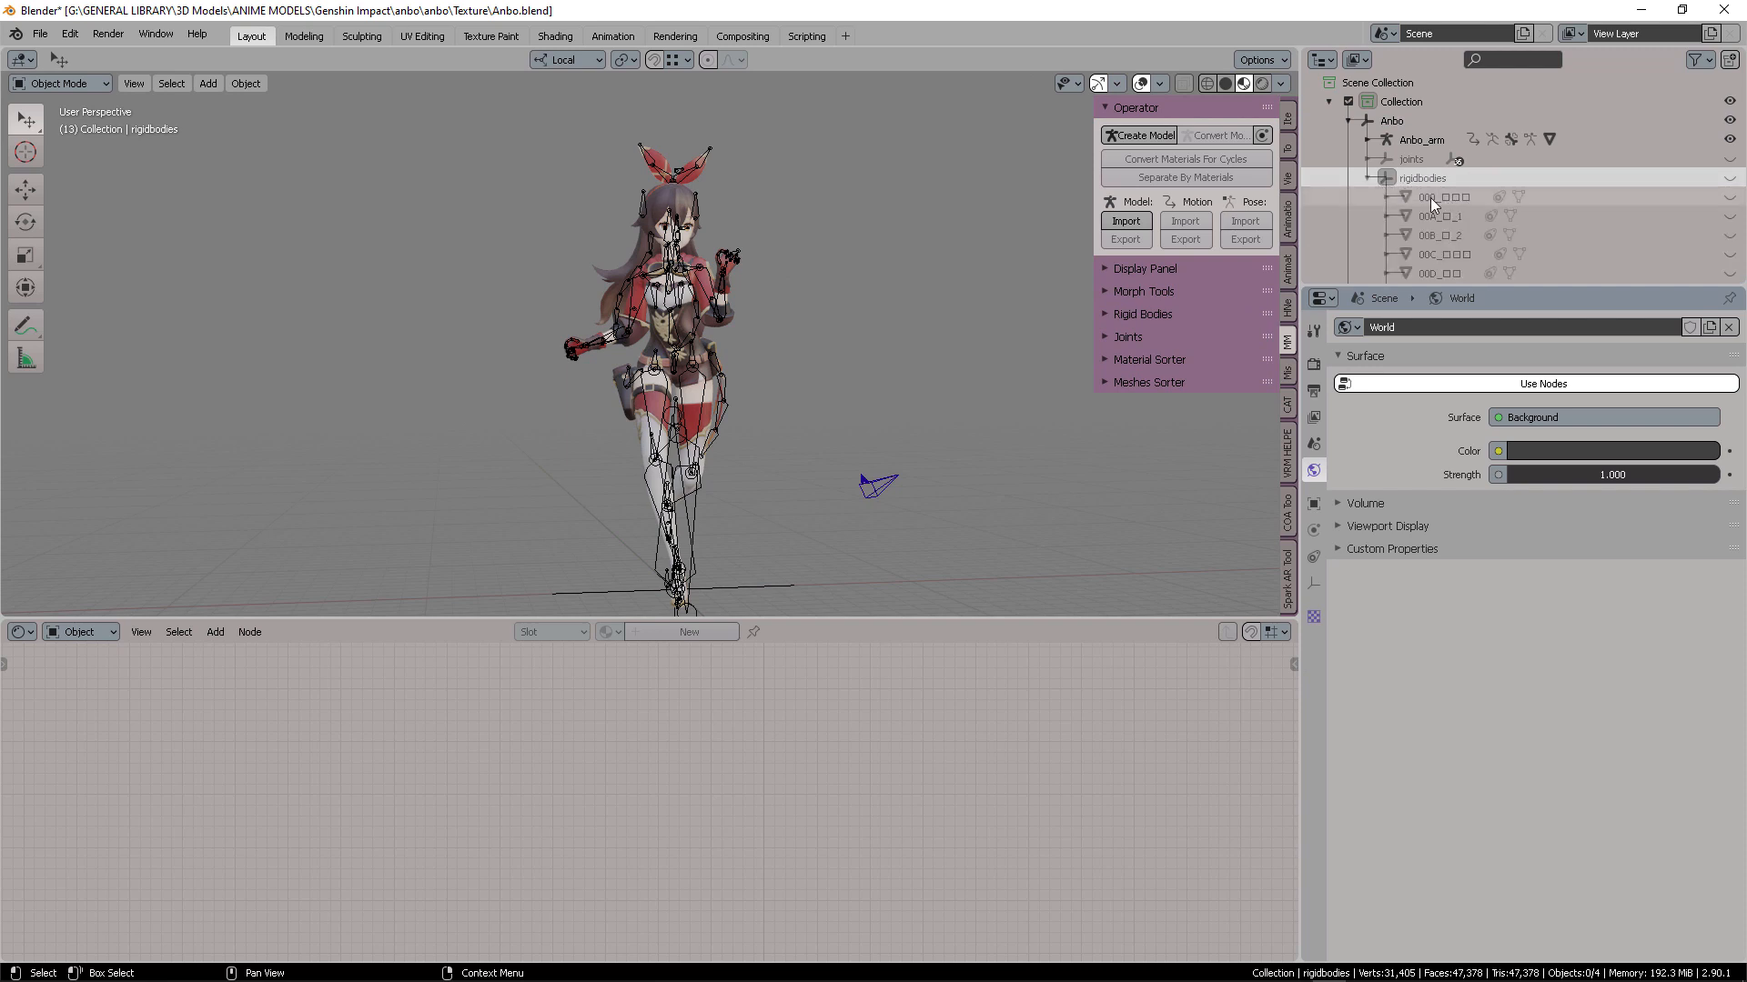
# Unhide the rigid body meshes in the rigidbodies group, from 000 down to 01D, and examine them on the character
pyautogui.click(1430, 198)
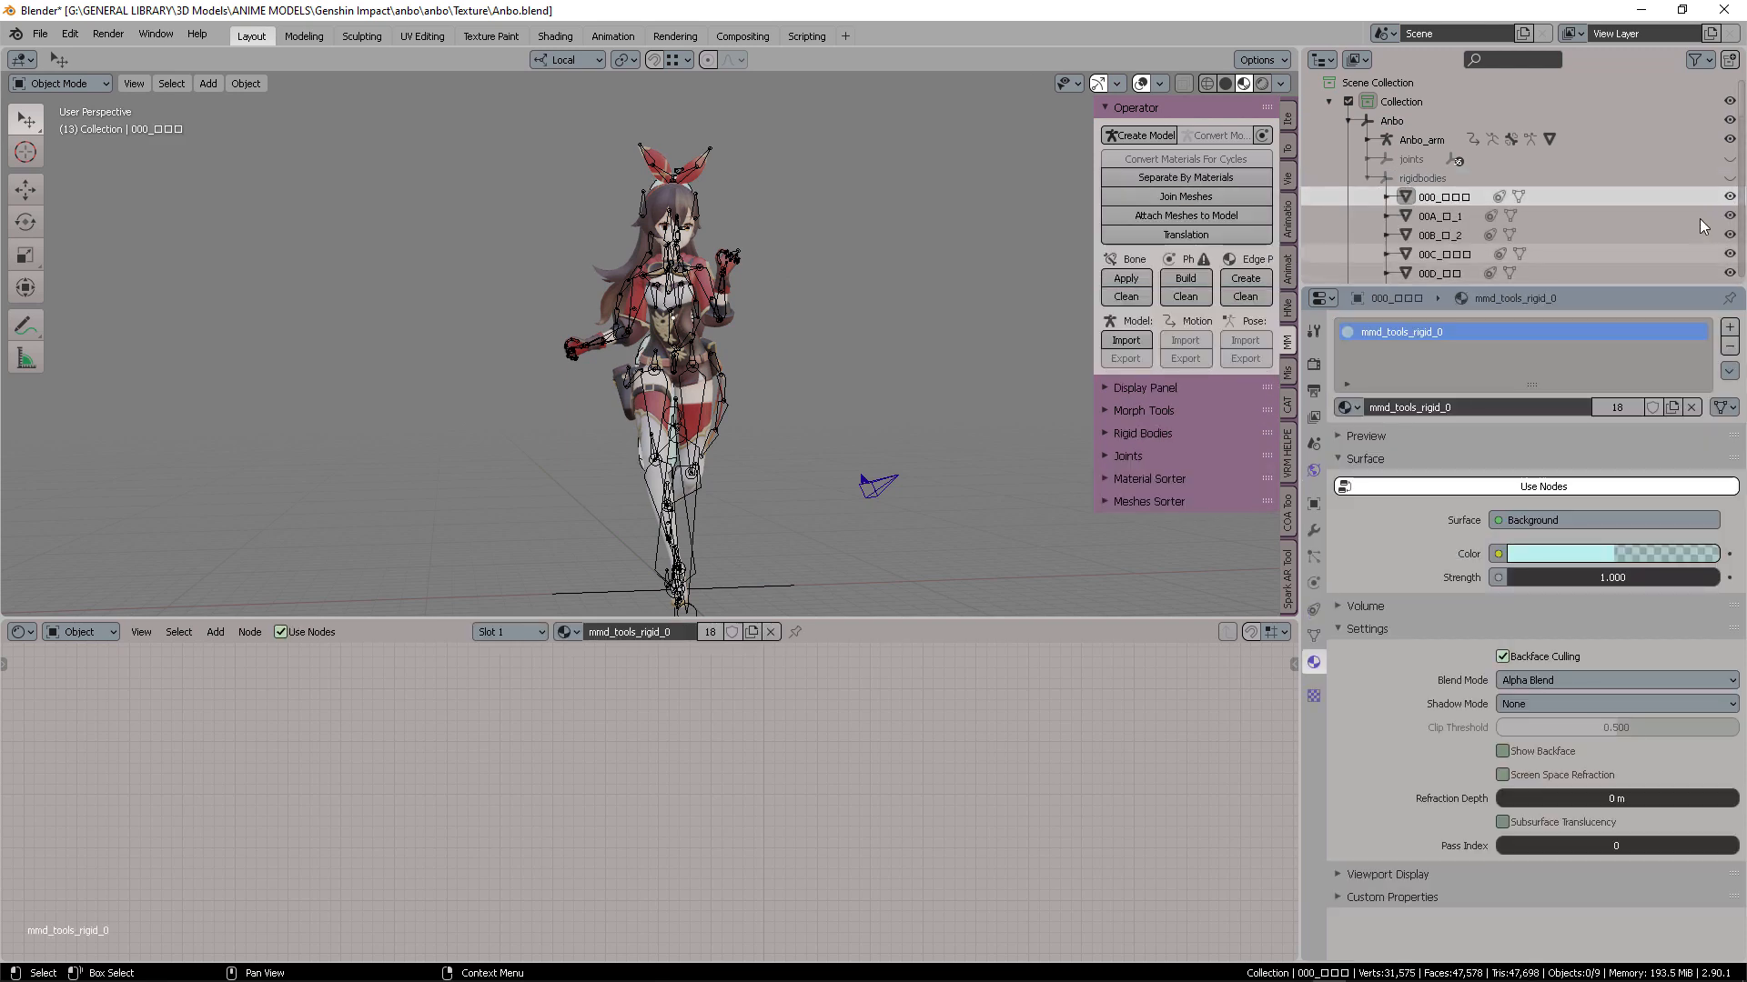
pyautogui.scroll(-8, 1705, 226)
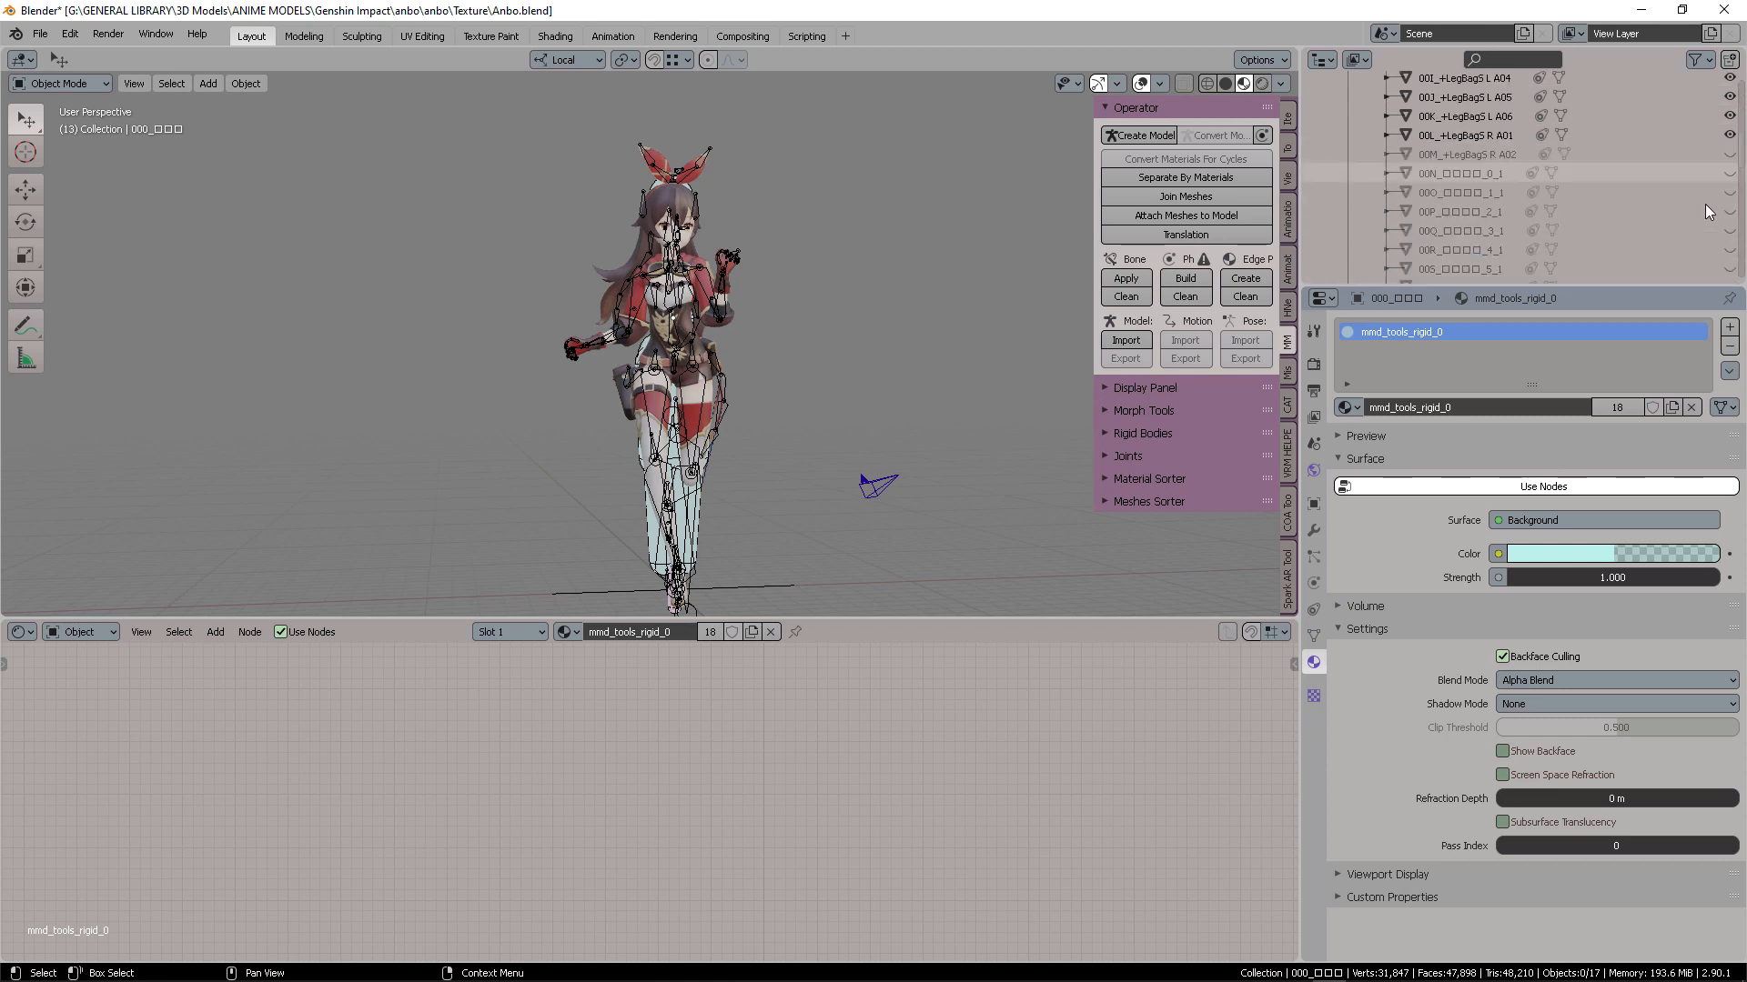
pyautogui.moveTo(1731, 154); pyautogui.dragTo(1731, 269)
pyautogui.scroll(-3, 1728, 216)
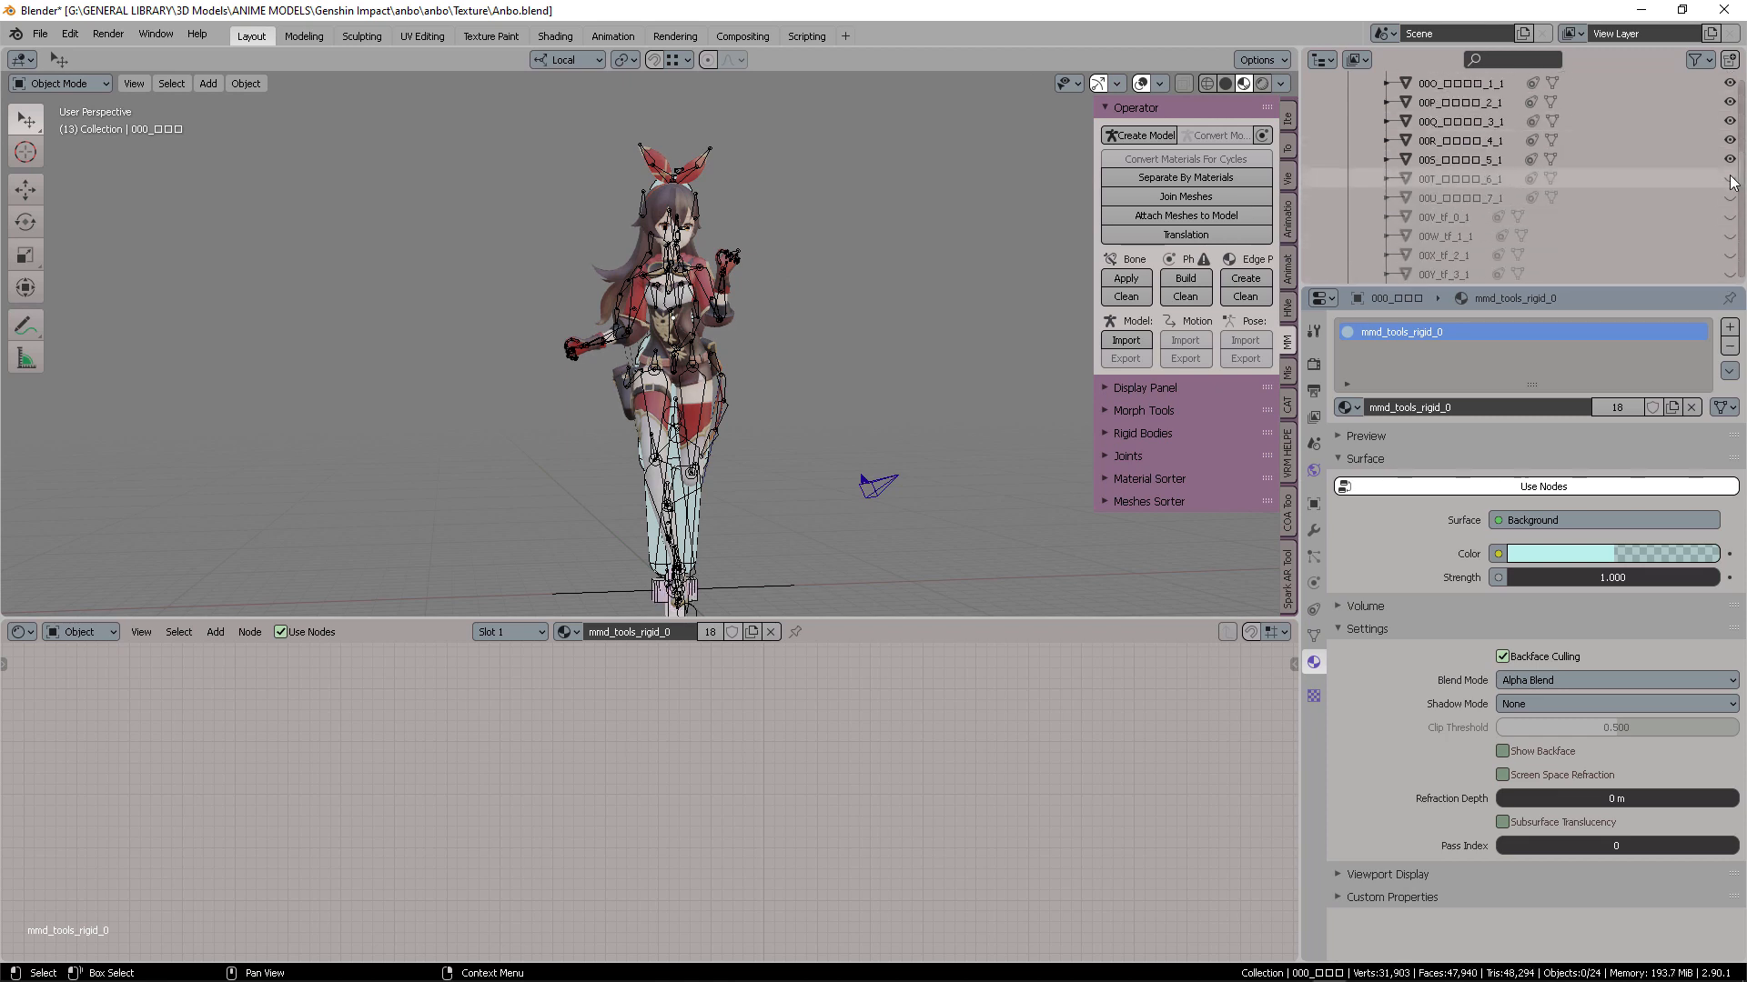
pyautogui.moveTo(1731, 182); pyautogui.dragTo(1732, 275)
pyautogui.scroll(-3, 1706, 214)
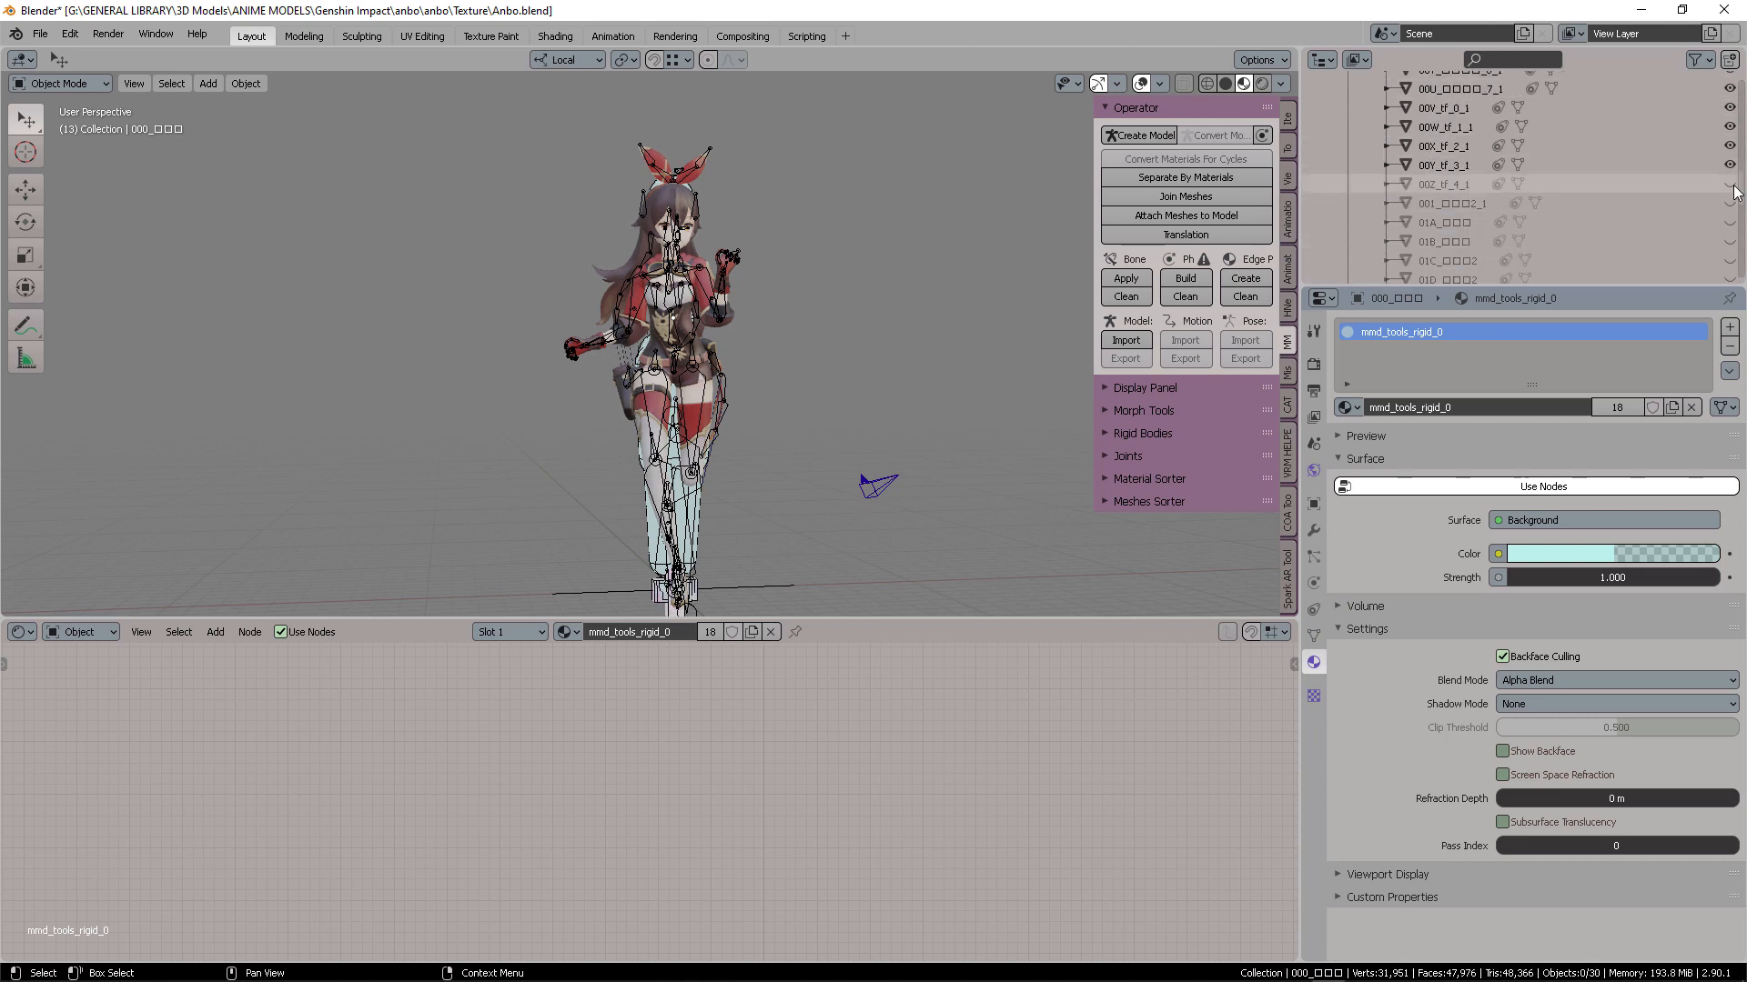
pyautogui.moveTo(1731, 184); pyautogui.dragTo(1732, 279)
pyautogui.moveTo(746, 316); pyautogui.dragTo(919, 314, button='middle')
pyautogui.scroll(4, 826, 264)
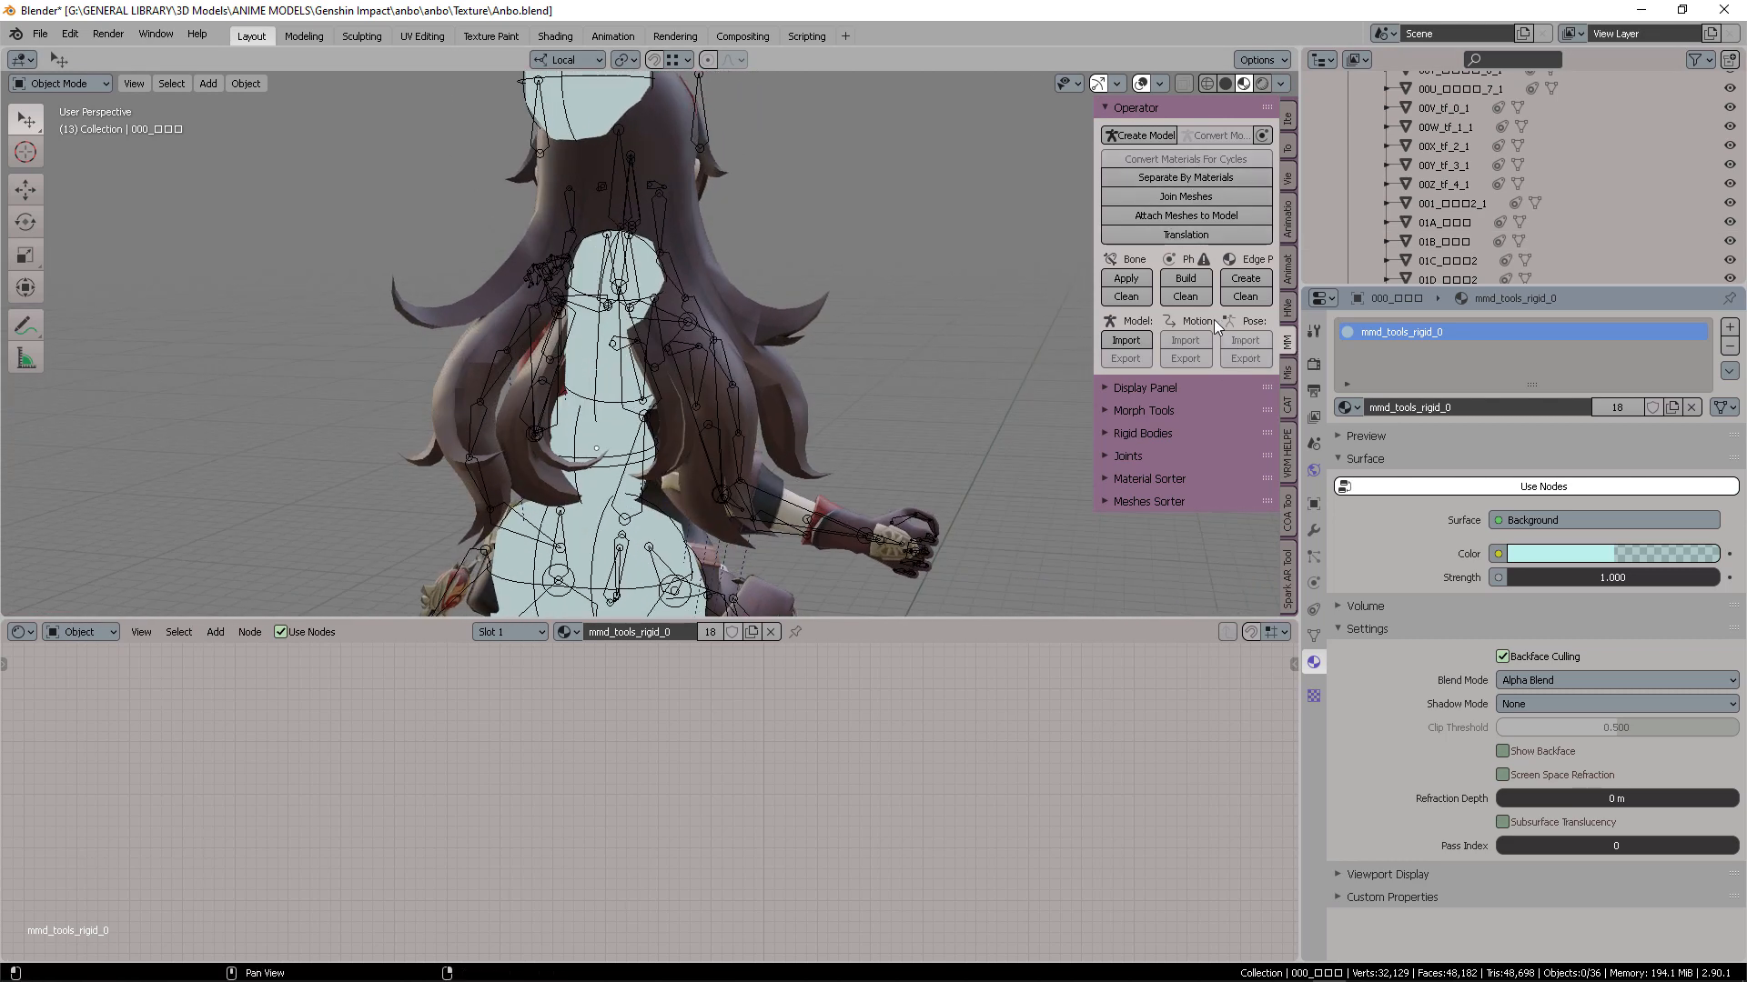
pyautogui.moveTo(768, 238); pyautogui.dragTo(674, 223, button='middle')
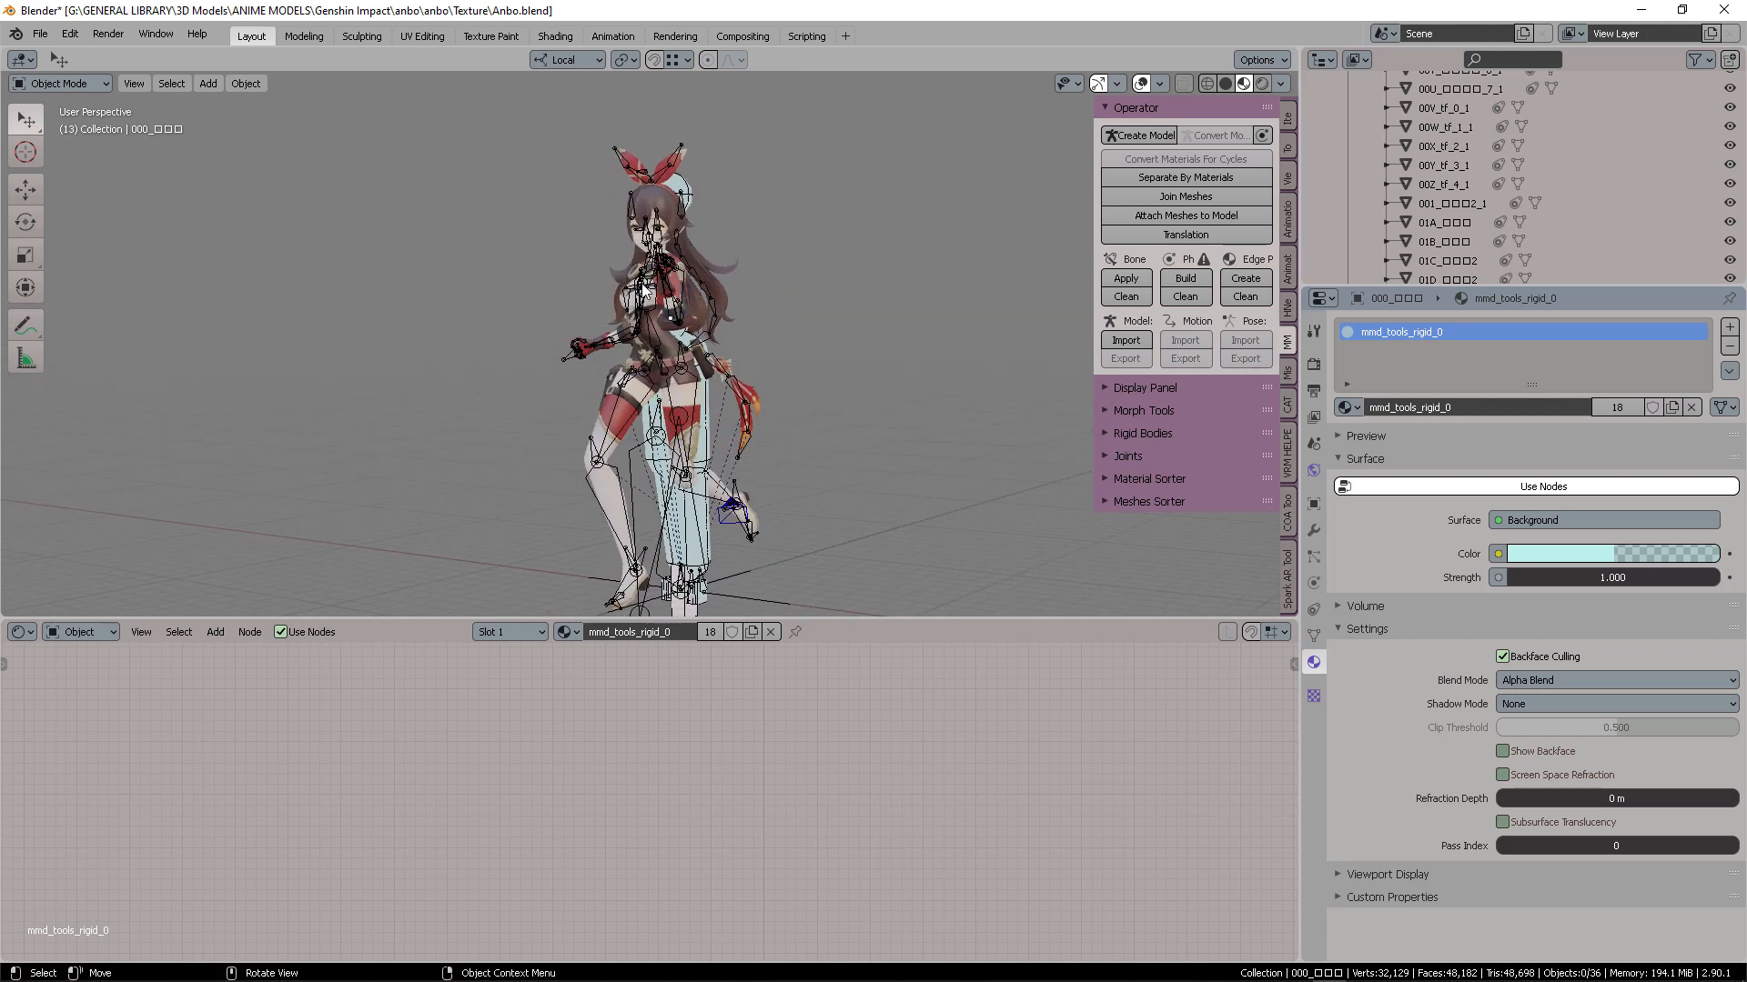